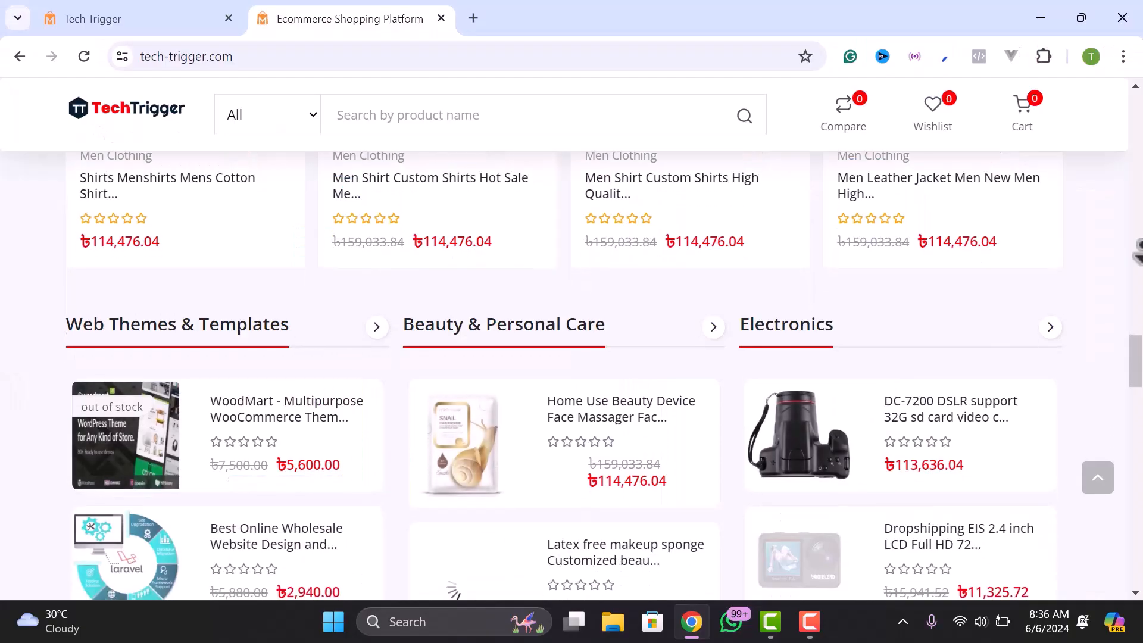
- Scroll the TechTrigger storefront down to the discounted product grid
{"action": "scroll", "coordinate": [572, 357], "scroll_direction": "down", "scroll_amount": 3}
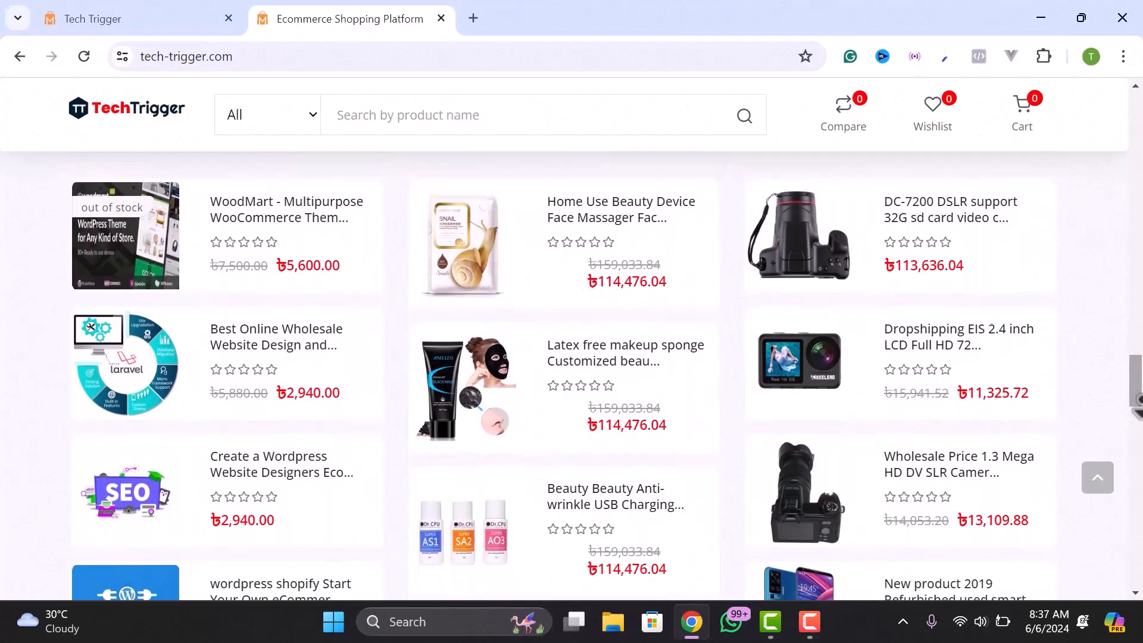
{"action": "scroll", "coordinate": [1137, 400], "scroll_direction": "down", "scroll_amount": 4}
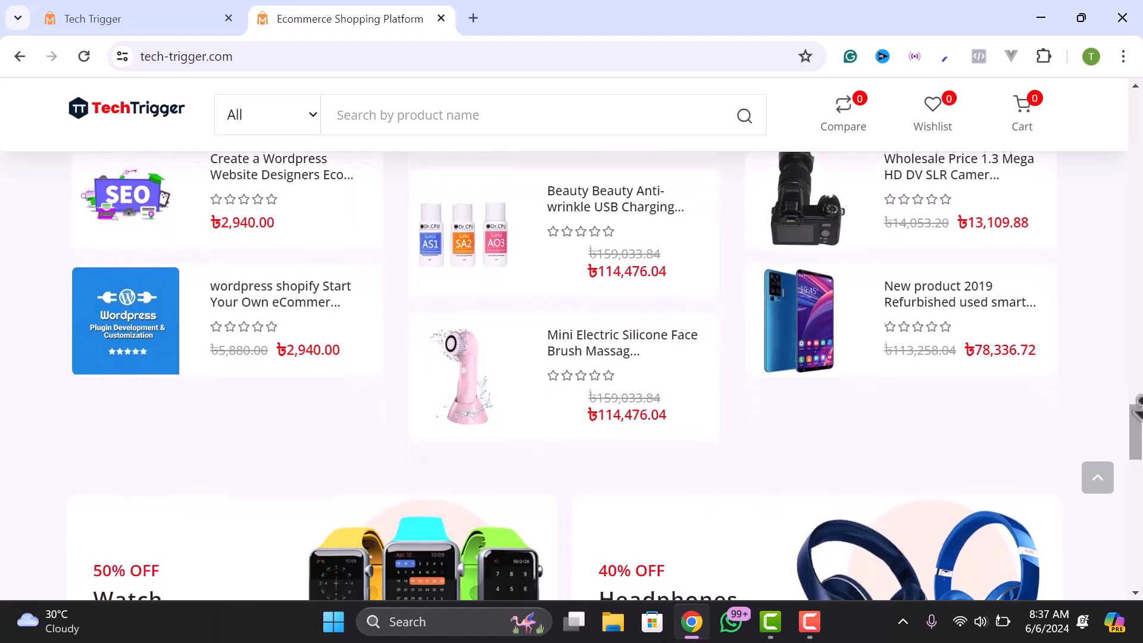
{"action": "scroll", "coordinate": [1137, 409], "scroll_direction": "down", "scroll_amount": 1}
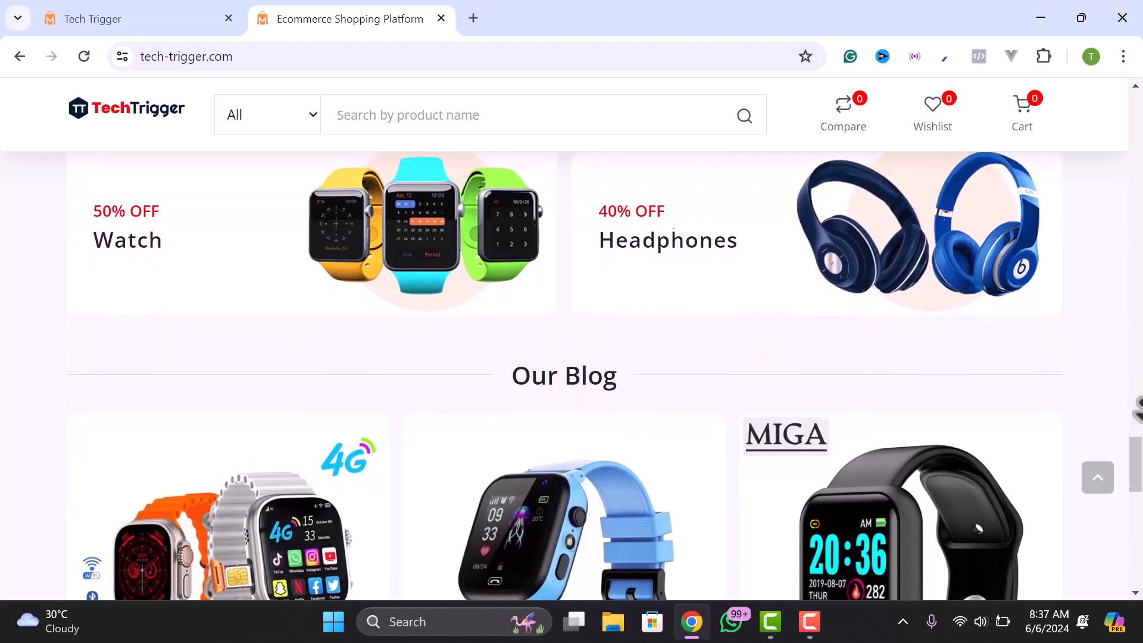
{"action": "scroll", "coordinate": [1138, 424], "scroll_direction": "down", "scroll_amount": 3}
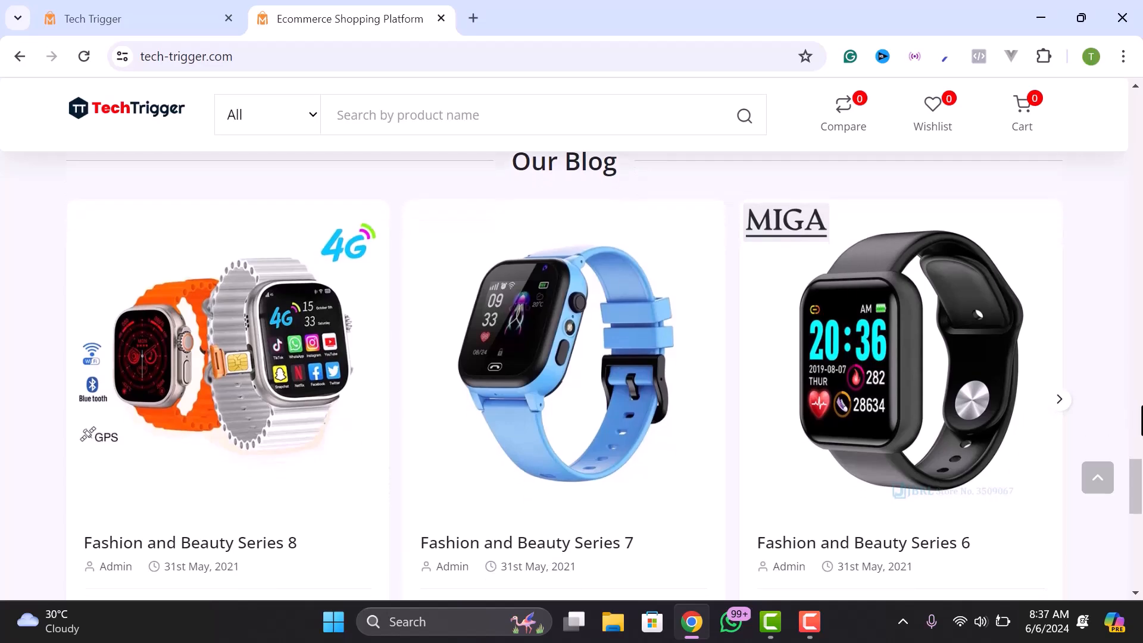
{"action": "left_click_drag", "start_coordinate": [1132, 481], "coordinate": [1129, 113]}
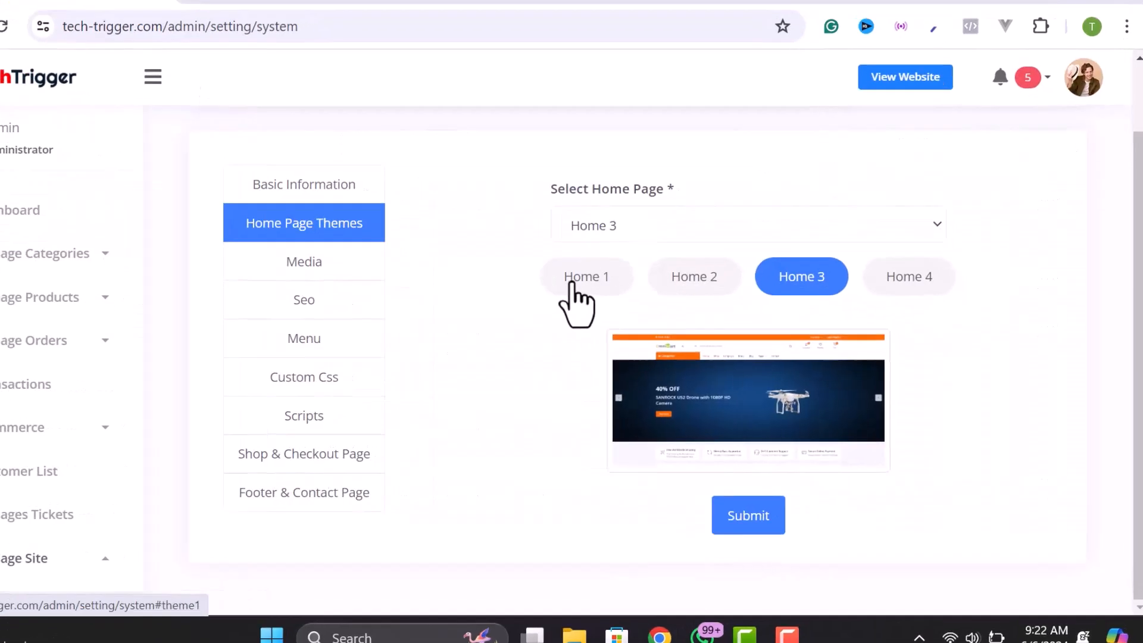
- Preview the Home 1 to Home 4 layouts, then scroll to the storefront's Special Pick products
{"action": "left_click", "coordinate": [582, 276]}
{"action": "left_click", "coordinate": [450, 201]}
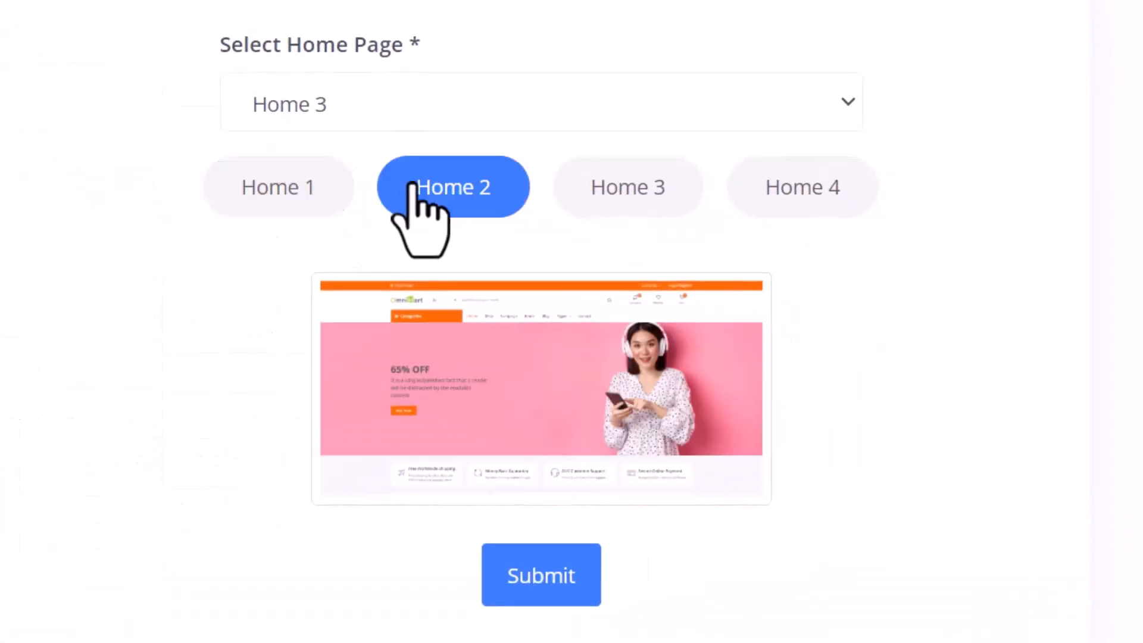
{"action": "left_click", "coordinate": [625, 200]}
{"action": "left_click", "coordinate": [813, 190]}
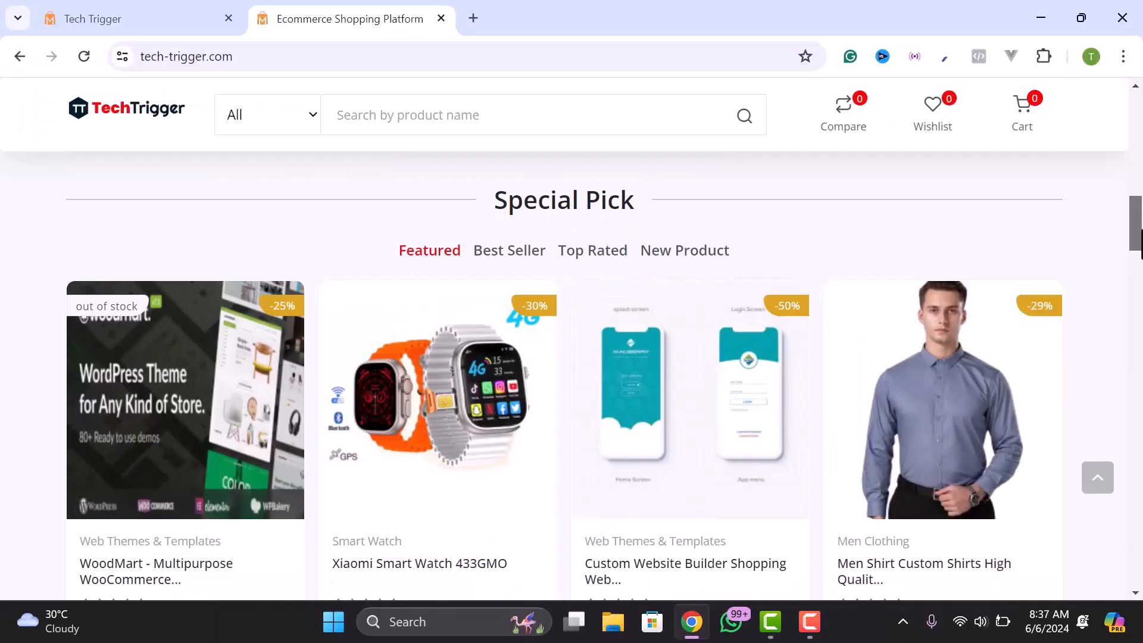
{"action": "scroll", "coordinate": [571, 357], "scroll_direction": "down", "scroll_amount": 2}
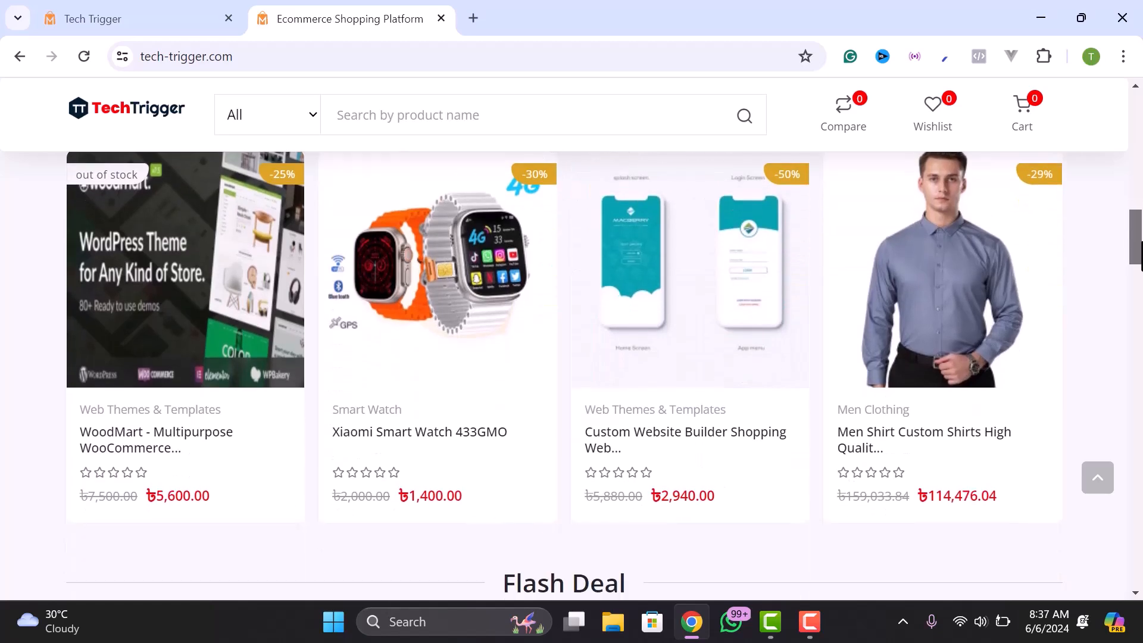
- Open the Xiaomi Smart Watch 433GMO product page and scroll through its description
{"action": "mouse_move", "coordinate": [515, 295]}
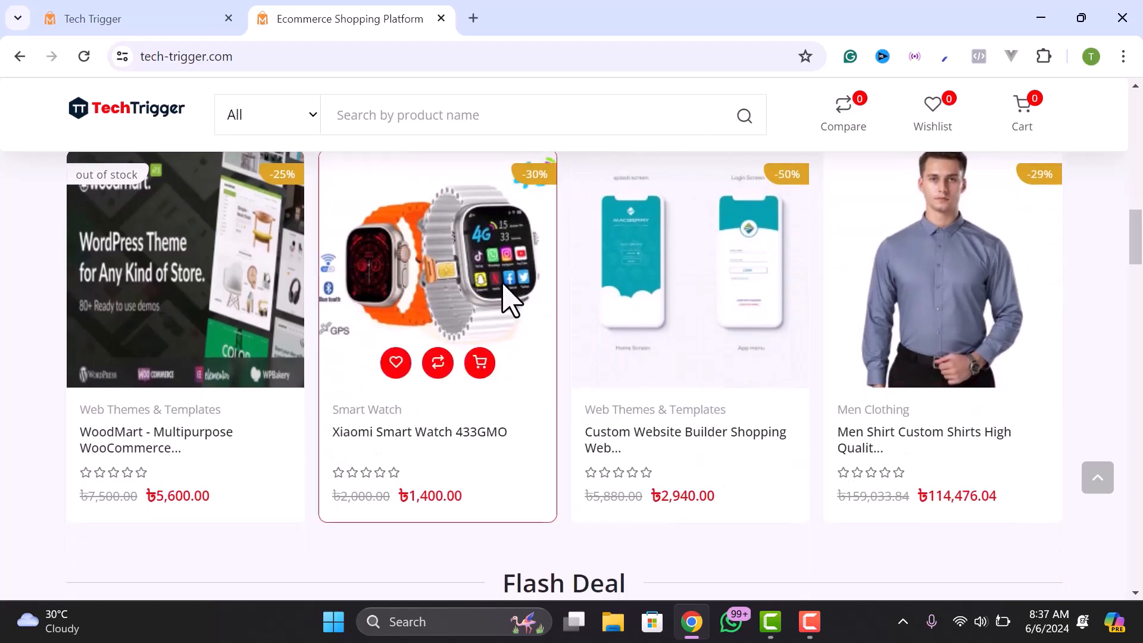
{"action": "scroll", "coordinate": [634, 344], "scroll_direction": "up", "scroll_amount": 1}
{"action": "left_click", "coordinate": [426, 523]}
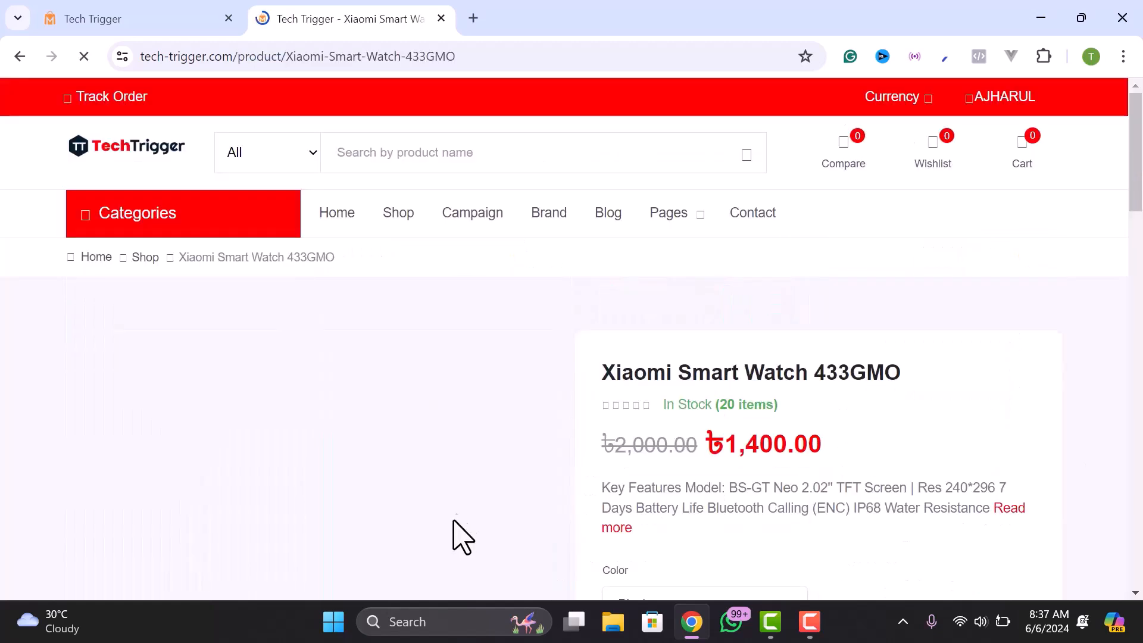
{"action": "scroll", "coordinate": [751, 432], "scroll_direction": "down", "scroll_amount": 3}
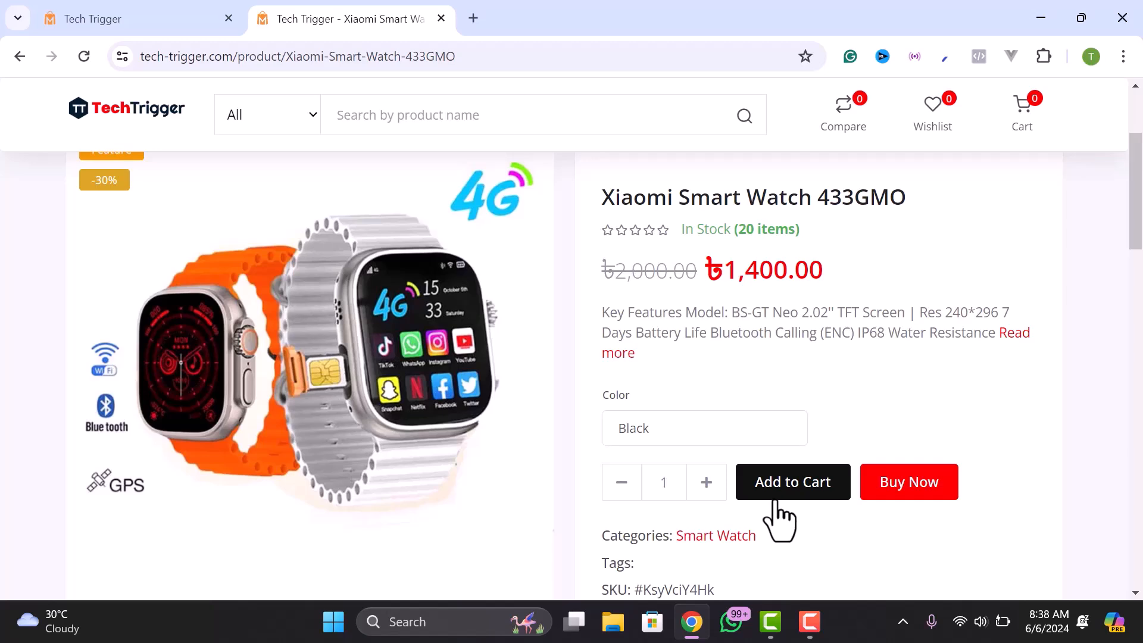
{"action": "scroll", "coordinate": [777, 506], "scroll_direction": "down", "scroll_amount": 1}
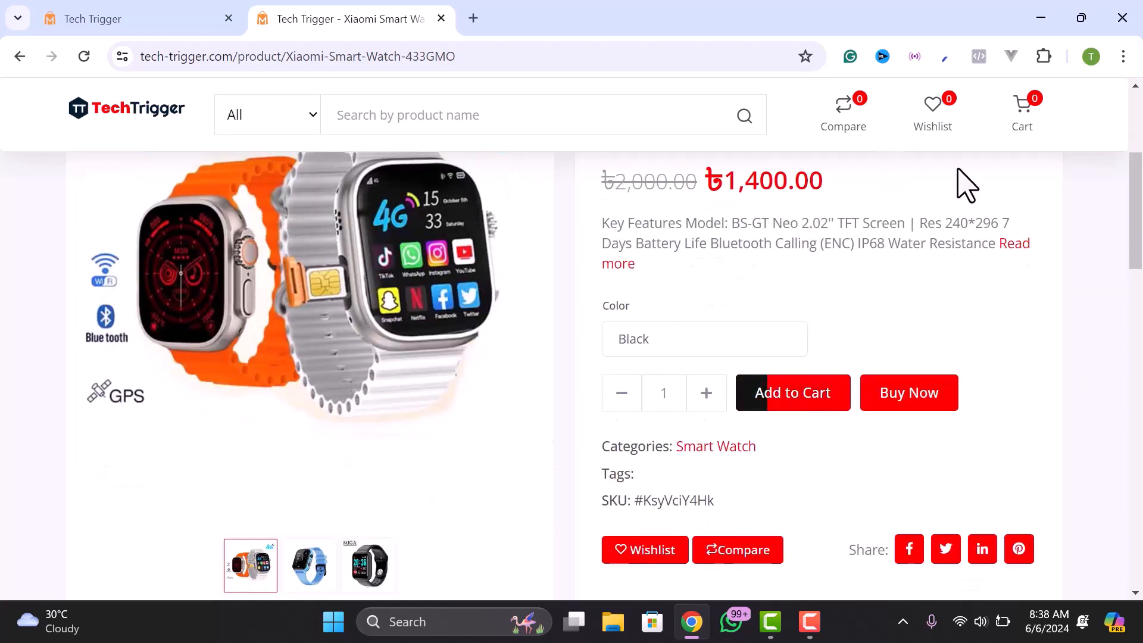
{"action": "scroll", "coordinate": [765, 466], "scroll_direction": "down", "scroll_amount": 1}
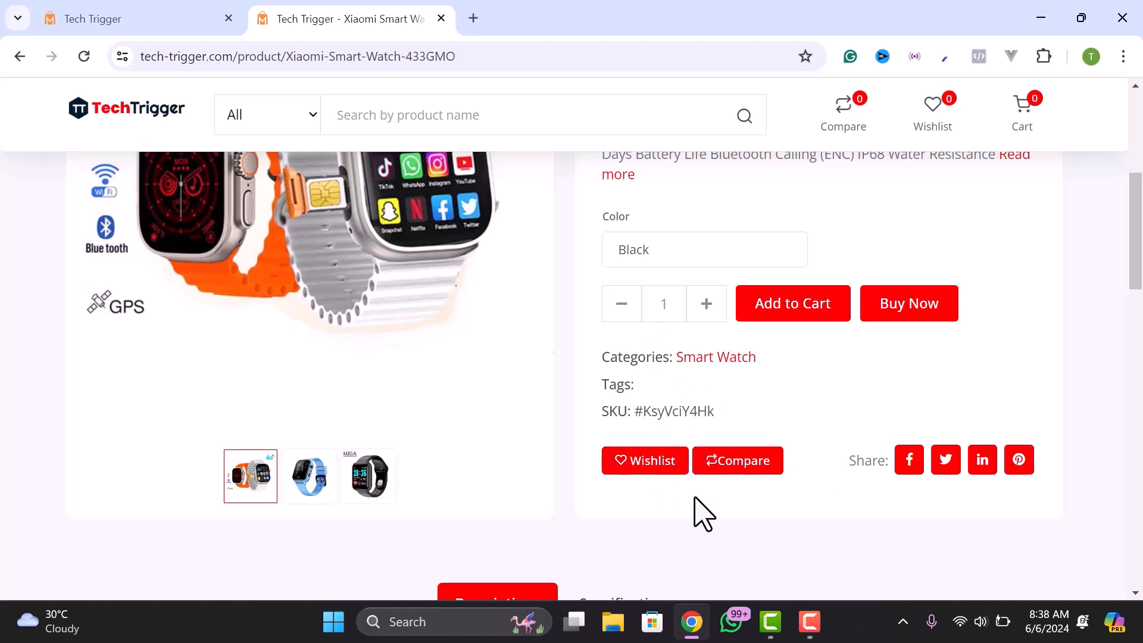
{"action": "scroll", "coordinate": [654, 530], "scroll_direction": "down", "scroll_amount": 2}
{"action": "scroll", "coordinate": [655, 530], "scroll_direction": "down", "scroll_amount": 2}
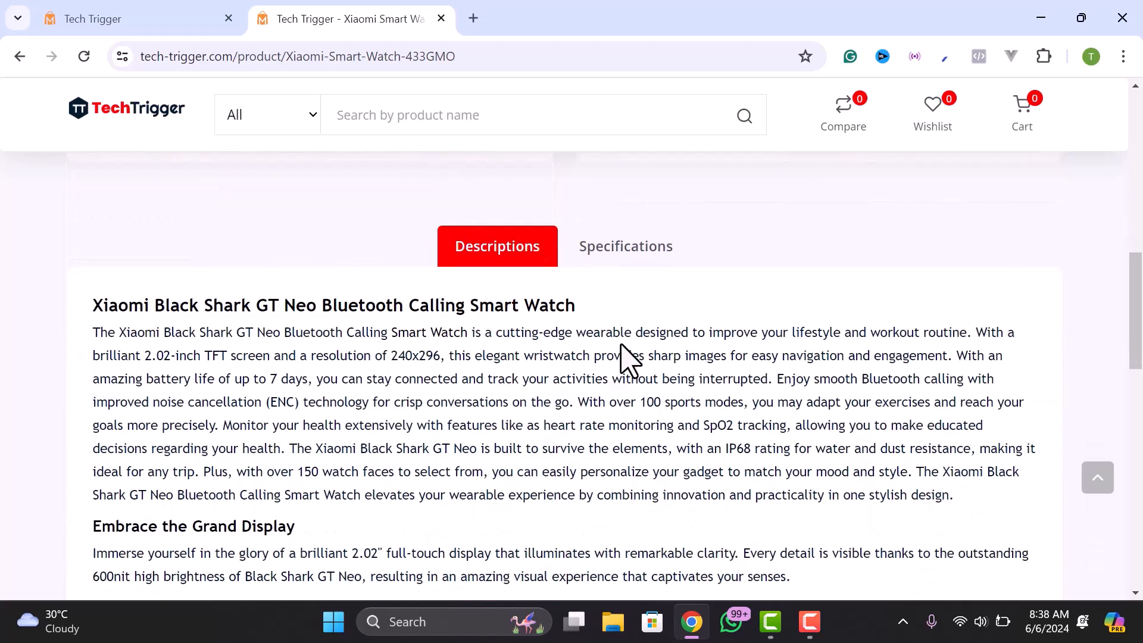
- Show the watch's Specifications tab and look over the table
{"action": "left_click", "coordinate": [630, 250]}
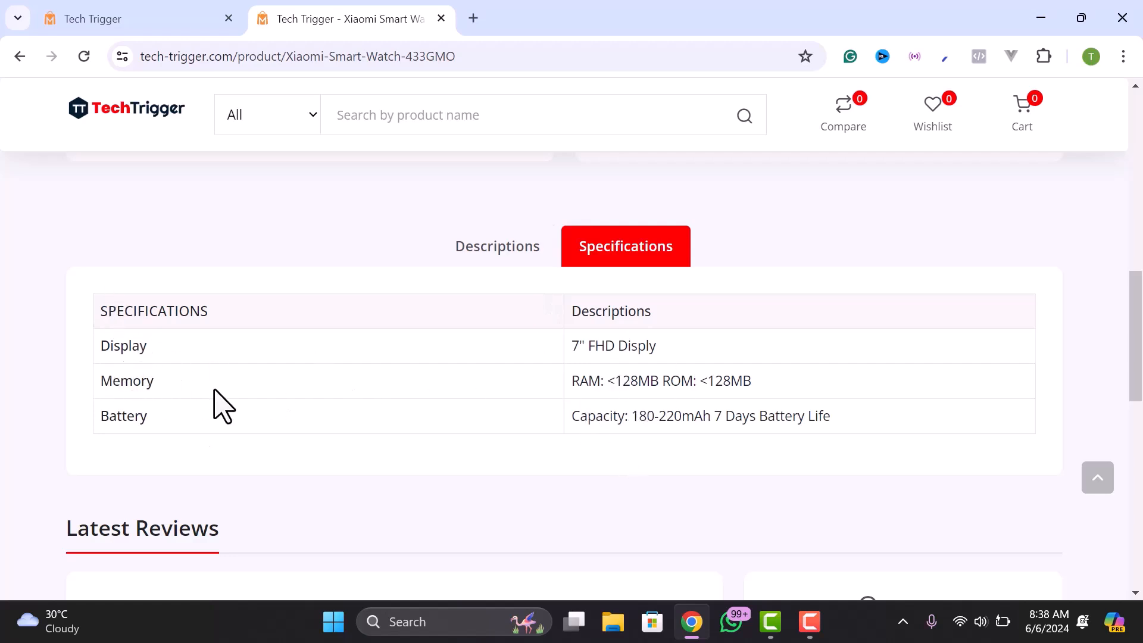
{"action": "scroll", "coordinate": [643, 383], "scroll_direction": "down", "scroll_amount": 3}
{"action": "scroll", "coordinate": [632, 398], "scroll_direction": "up", "scroll_amount": 7}
{"action": "scroll", "coordinate": [632, 396], "scroll_direction": "up", "scroll_amount": 5}
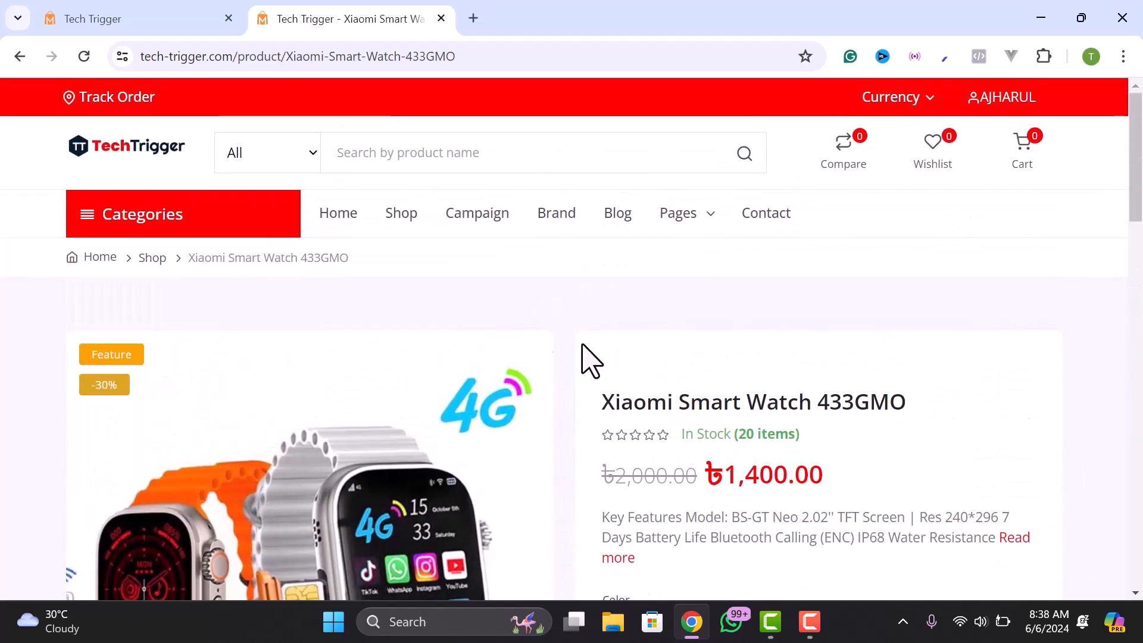
{"action": "scroll", "coordinate": [709, 372], "scroll_direction": "down", "scroll_amount": 3}
- Buy the Xiaomi Smart Watch 433GMO now and proceed from the cart to checkout
{"action": "left_click", "coordinate": [887, 485]}
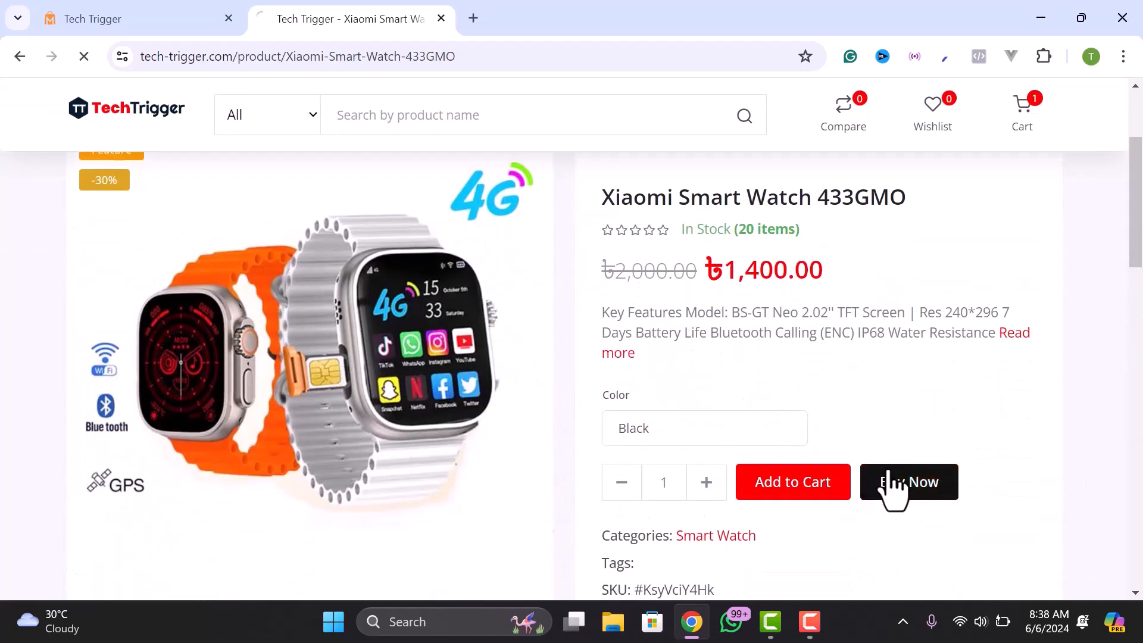
{"action": "scroll", "coordinate": [988, 491], "scroll_direction": "down", "scroll_amount": 3}
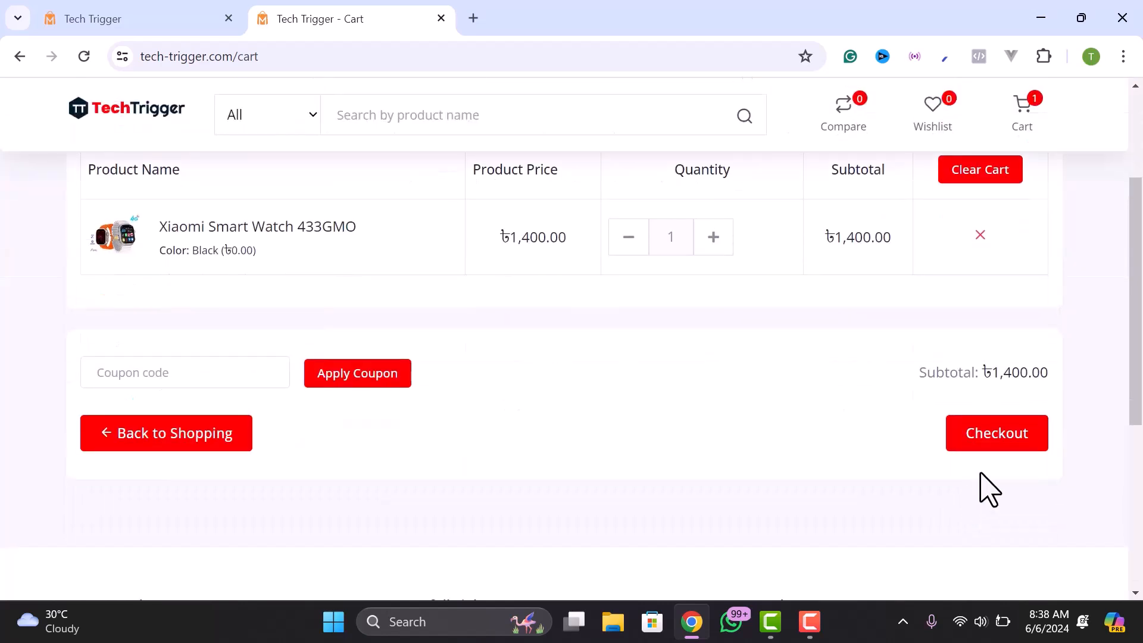
{"action": "left_click", "coordinate": [993, 443]}
- Move past the billing form and review the payment methods for the ৳1,400.00 order
{"action": "scroll", "coordinate": [422, 337], "scroll_direction": "down", "scroll_amount": 3}
{"action": "scroll", "coordinate": [306, 475], "scroll_direction": "down", "scroll_amount": 8}
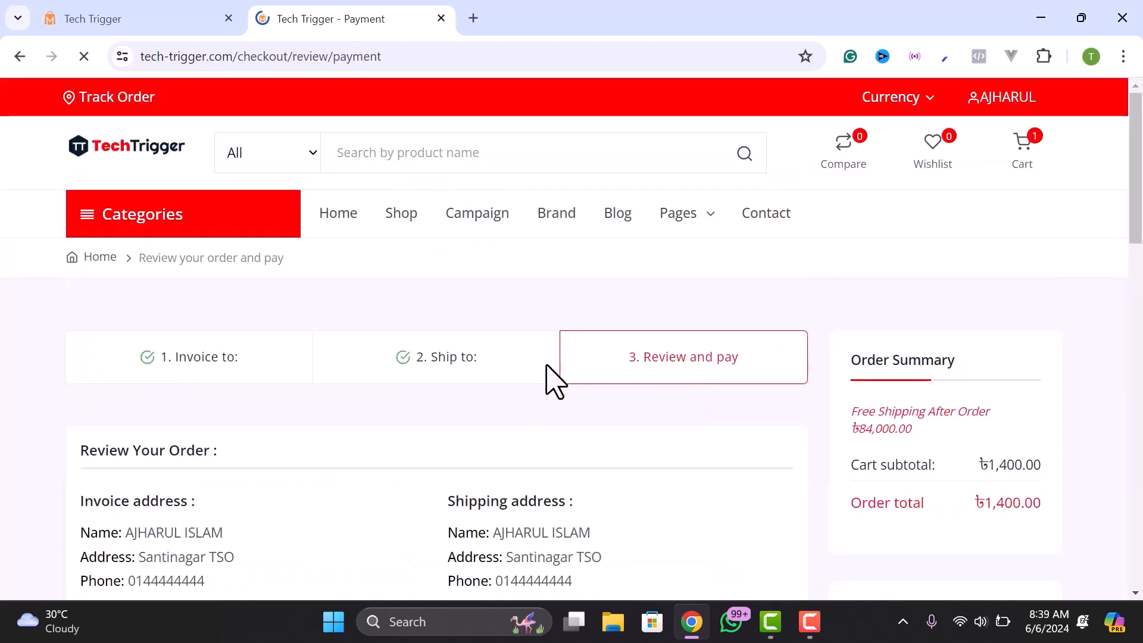
{"action": "scroll", "coordinate": [637, 381], "scroll_direction": "down", "scroll_amount": 9}
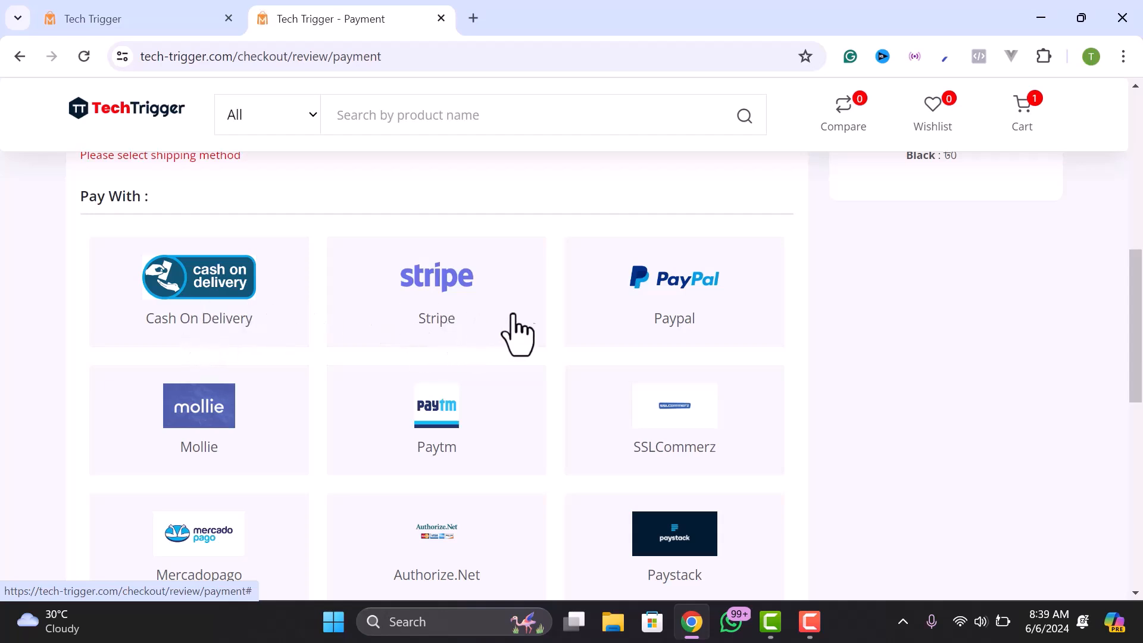
{"action": "scroll", "coordinate": [401, 288], "scroll_direction": "down", "scroll_amount": 1}
{"action": "scroll", "coordinate": [482, 336], "scroll_direction": "down", "scroll_amount": 2}
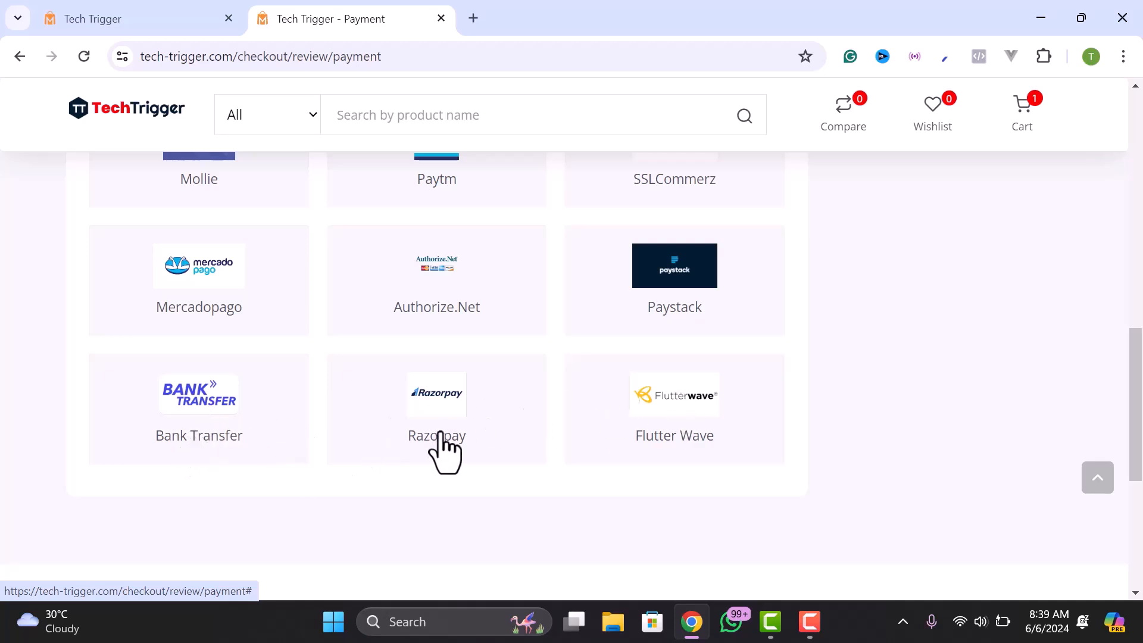
{"action": "scroll", "coordinate": [583, 398], "scroll_direction": "up", "scroll_amount": 2}
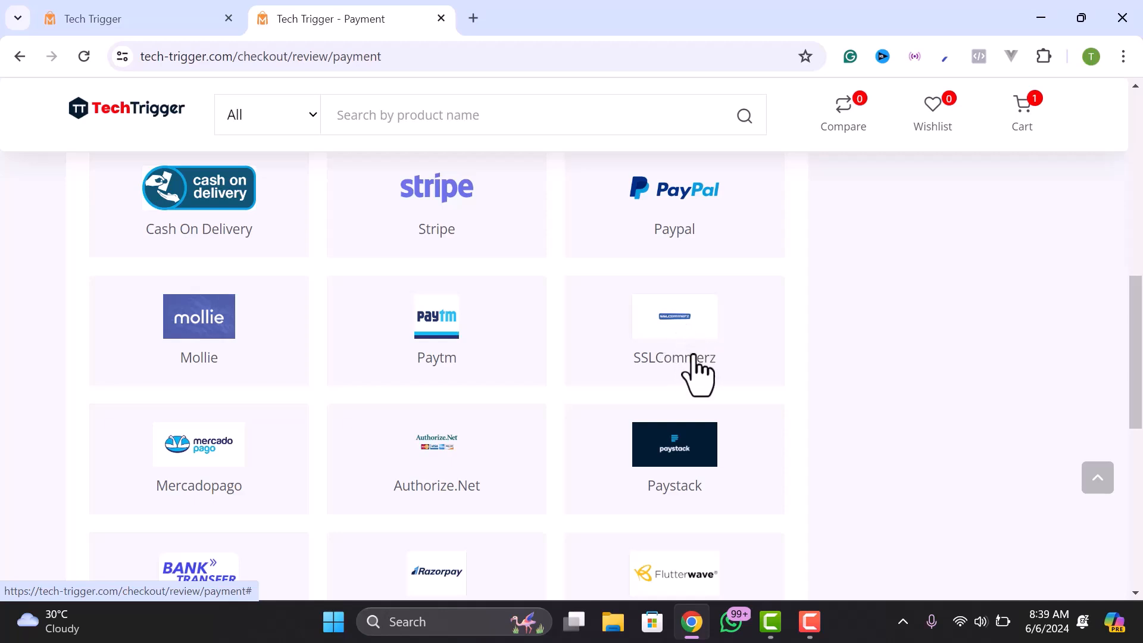
{"action": "scroll", "coordinate": [325, 309], "scroll_direction": "down", "scroll_amount": 3}
{"action": "scroll", "coordinate": [320, 309], "scroll_direction": "up", "scroll_amount": 8}
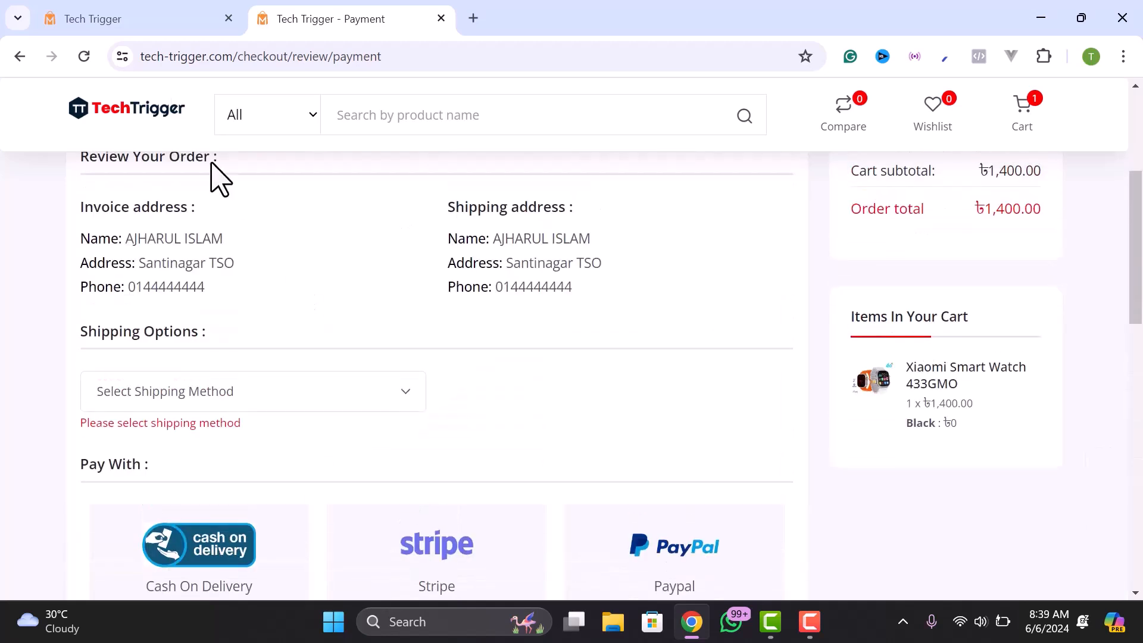
- Switch to the admin dashboard and review 15 total orders, ৳233911.44 earning and Recent Orders
{"action": "left_click", "coordinate": [66, 21]}
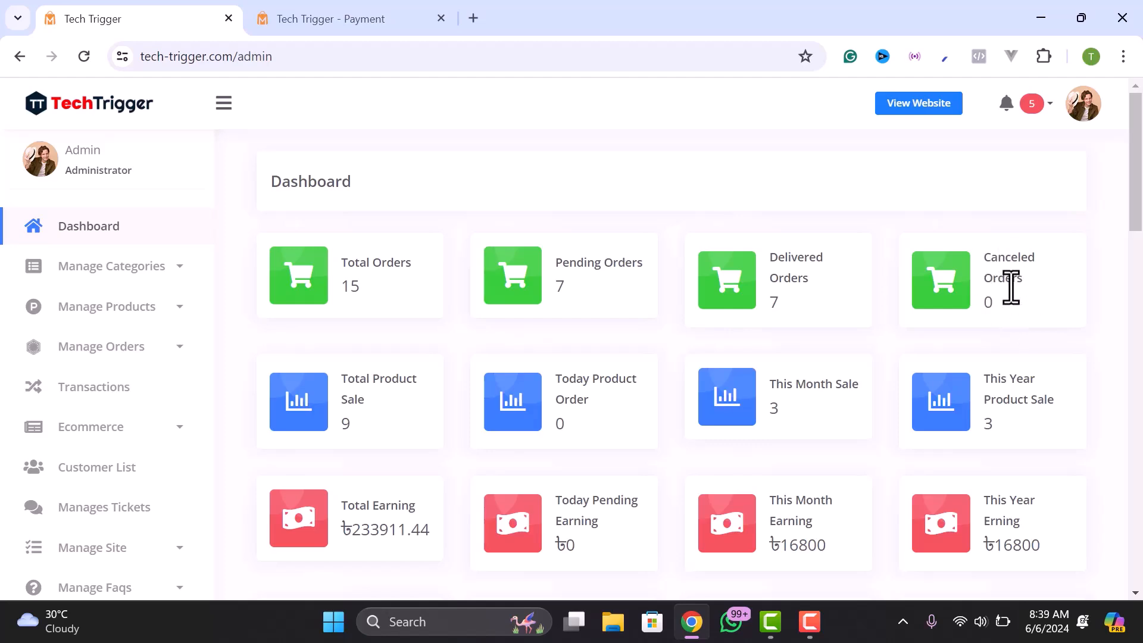
{"action": "scroll", "coordinate": [444, 382], "scroll_direction": "down", "scroll_amount": 14}
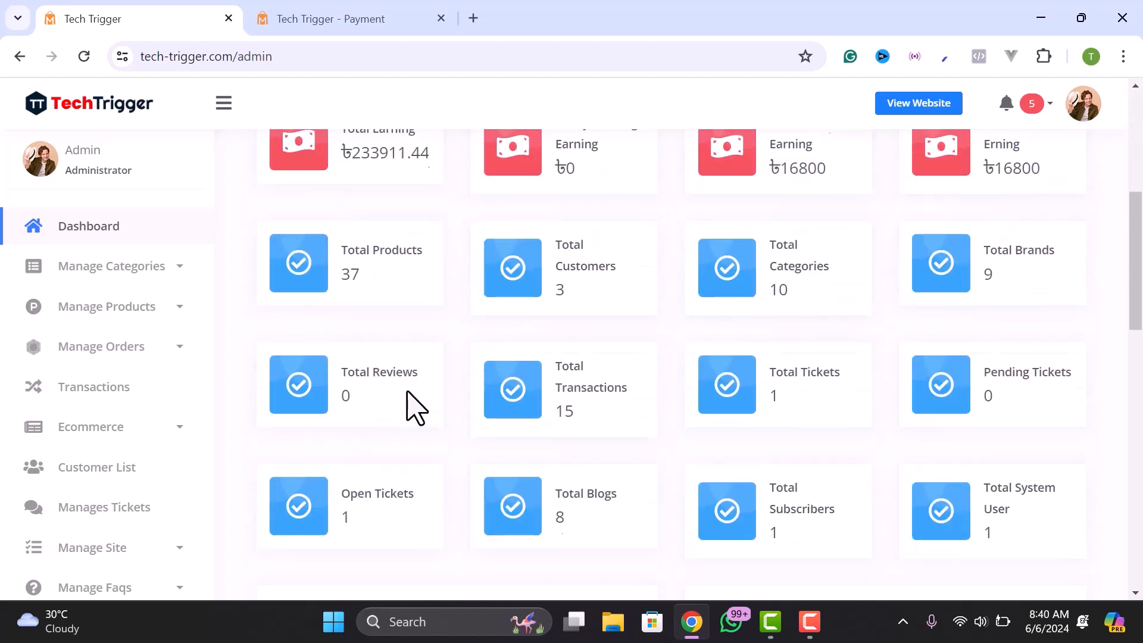
{"action": "scroll", "coordinate": [413, 408], "scroll_direction": "down", "scroll_amount": 7}
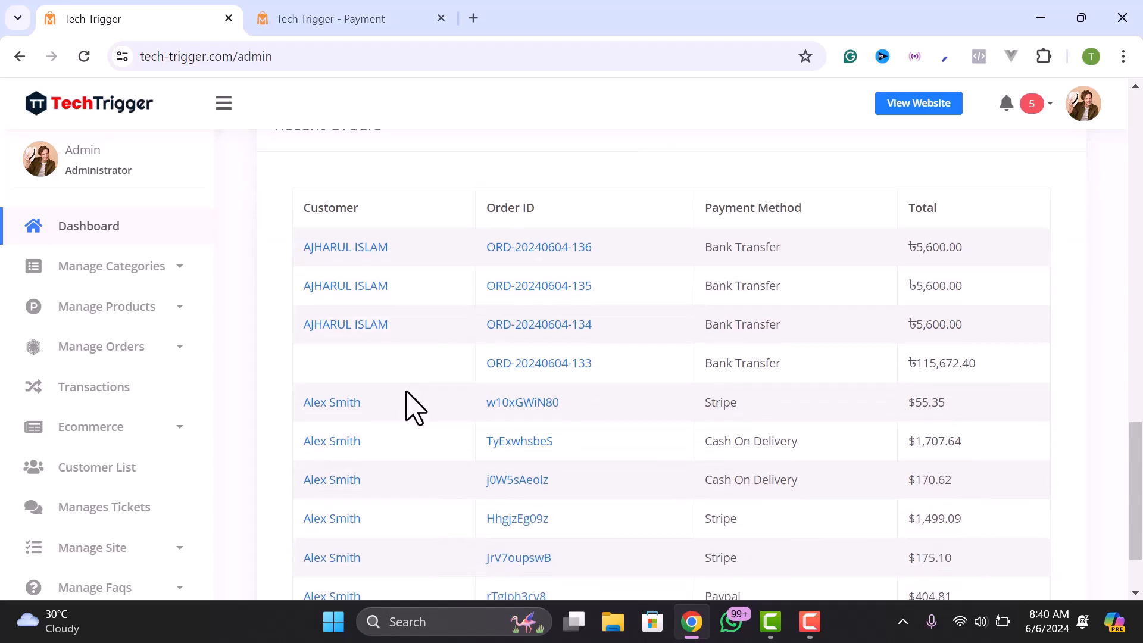
{"action": "scroll", "coordinate": [589, 364], "scroll_direction": "down", "scroll_amount": 2}
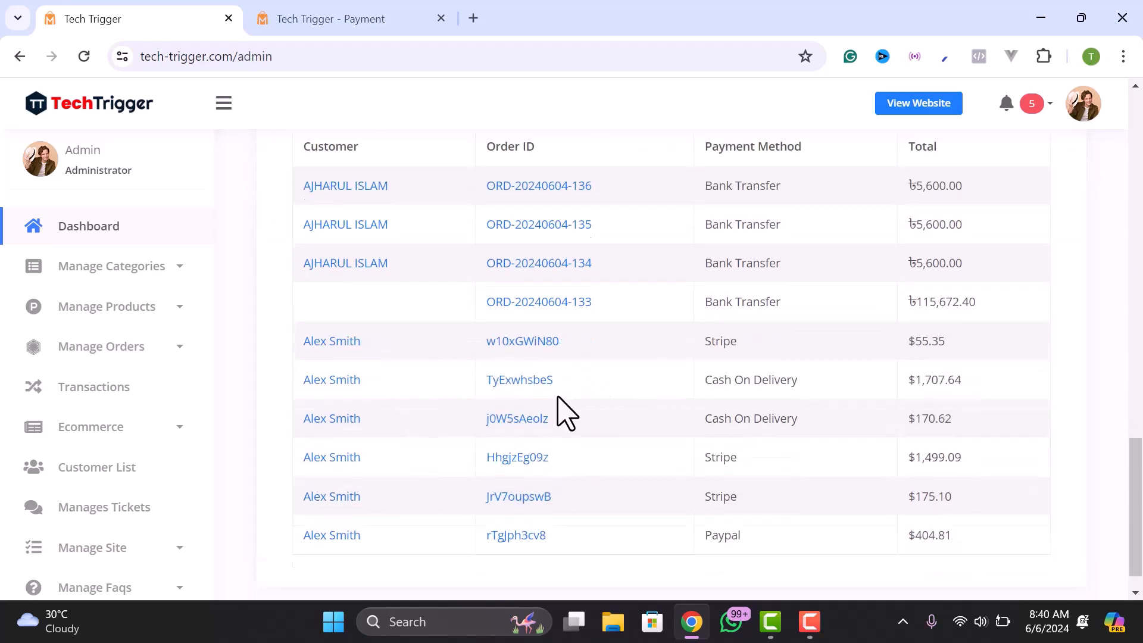
{"action": "scroll", "coordinate": [771, 284], "scroll_direction": "up", "scroll_amount": 3}
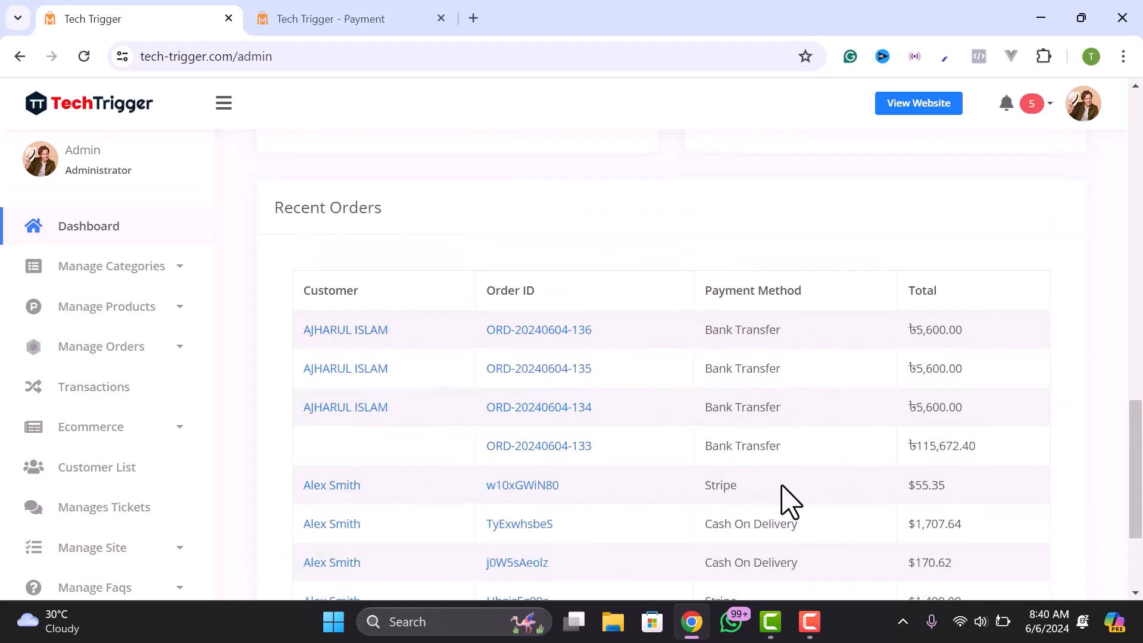
{"action": "left_click", "coordinate": [93, 355]}
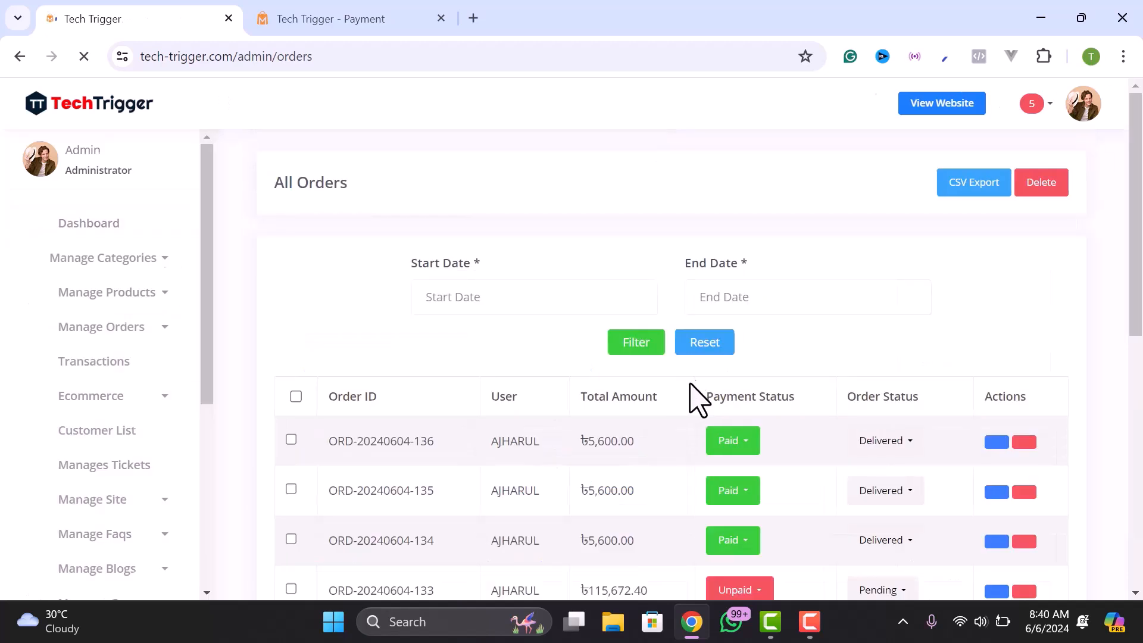
{"action": "scroll", "coordinate": [768, 400], "scroll_direction": "down", "scroll_amount": 2}
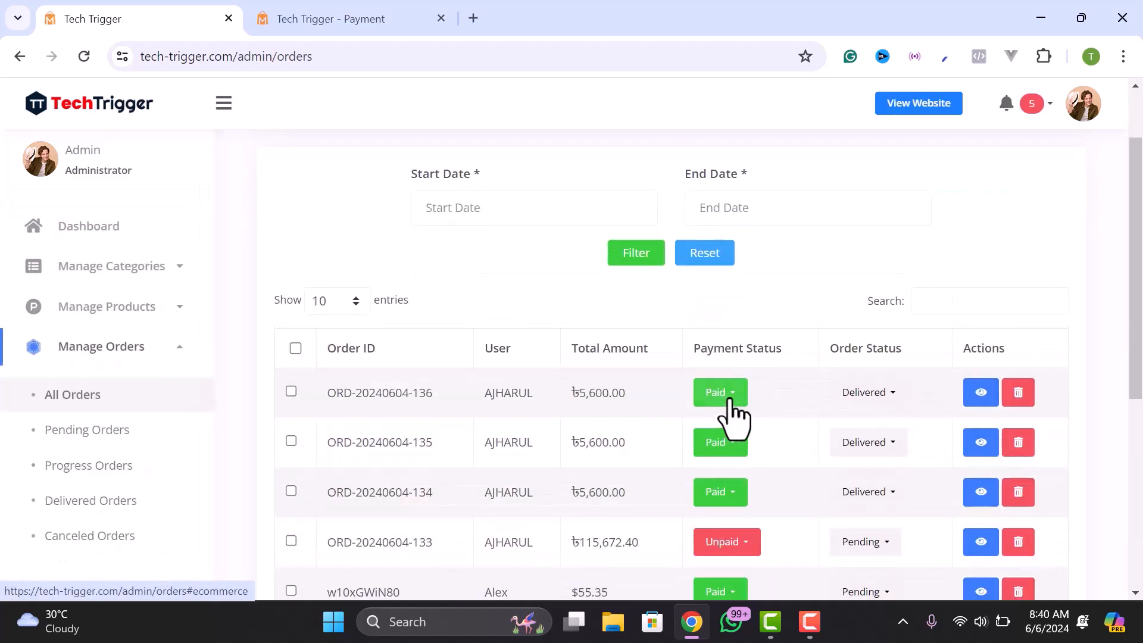
{"action": "left_click", "coordinate": [729, 400]}
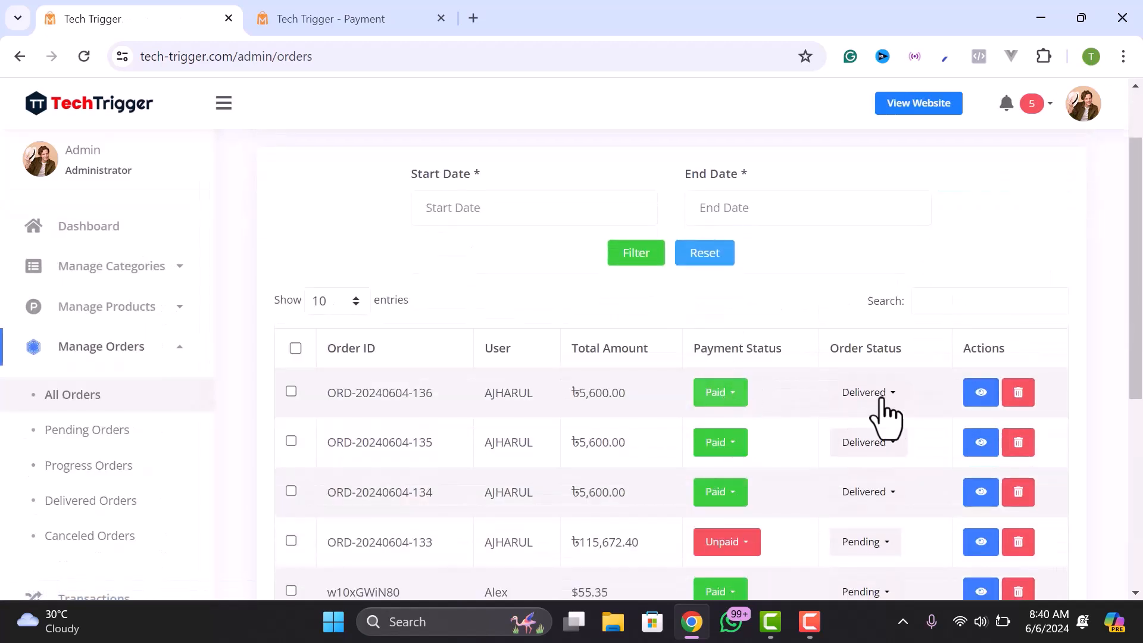
{"action": "left_click", "coordinate": [873, 395]}
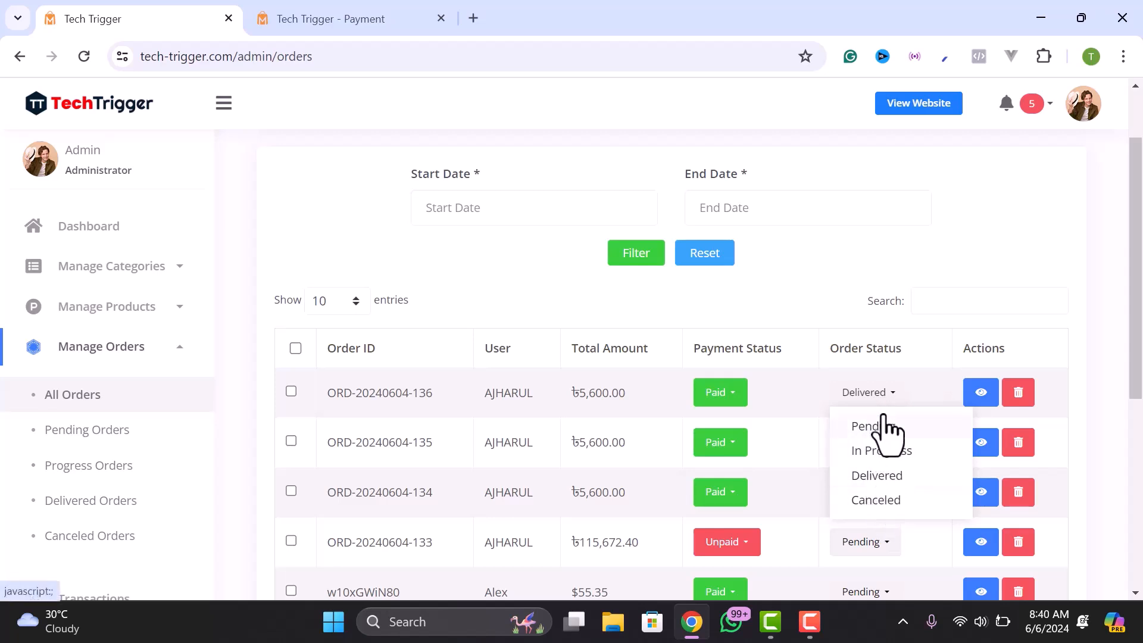
{"action": "left_click", "coordinate": [871, 325]}
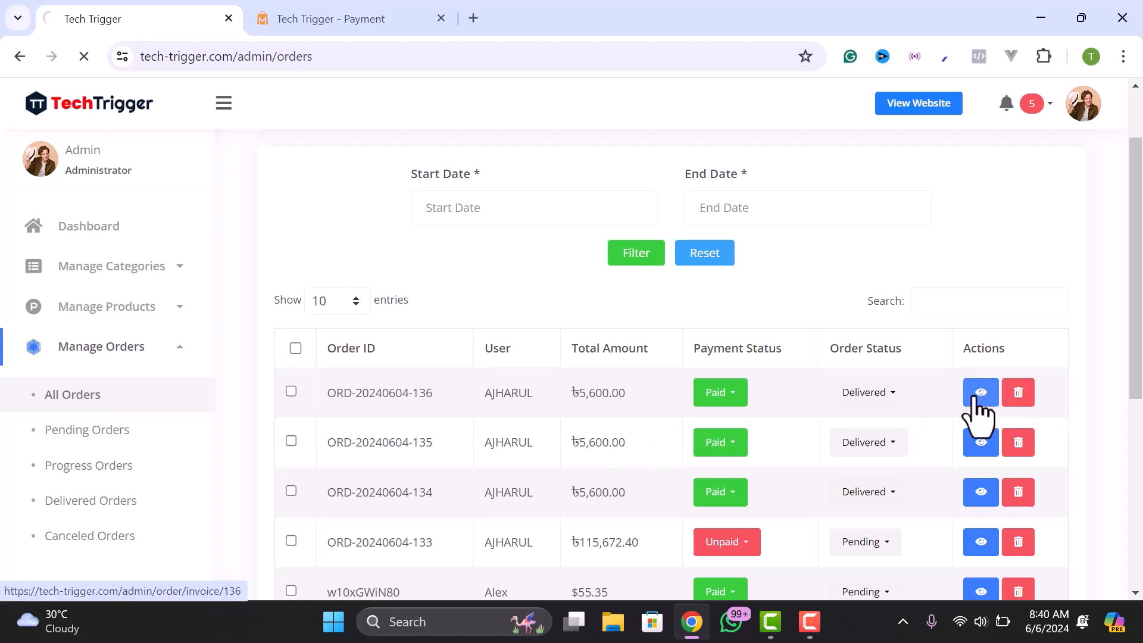
{"action": "left_click_drag", "start_coordinate": [363, 364], "coordinate": [426, 361]}
{"action": "scroll", "coordinate": [622, 550], "scroll_direction": "down", "scroll_amount": 3}
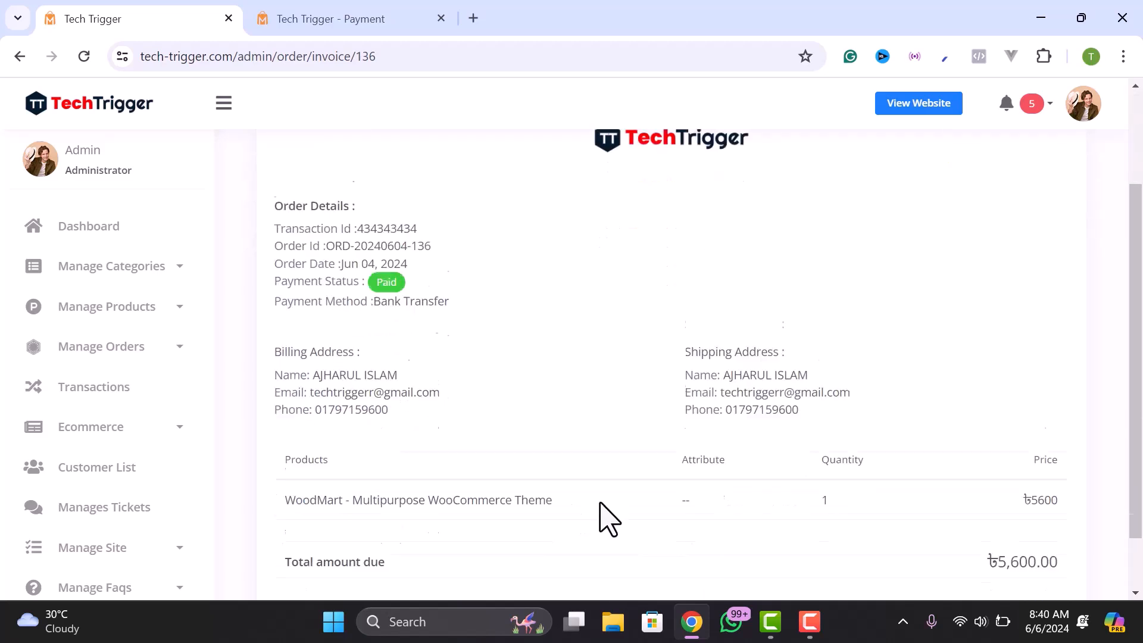
{"action": "left_click_drag", "start_coordinate": [386, 429], "coordinate": [867, 454]}
{"action": "left_click", "coordinate": [960, 491]}
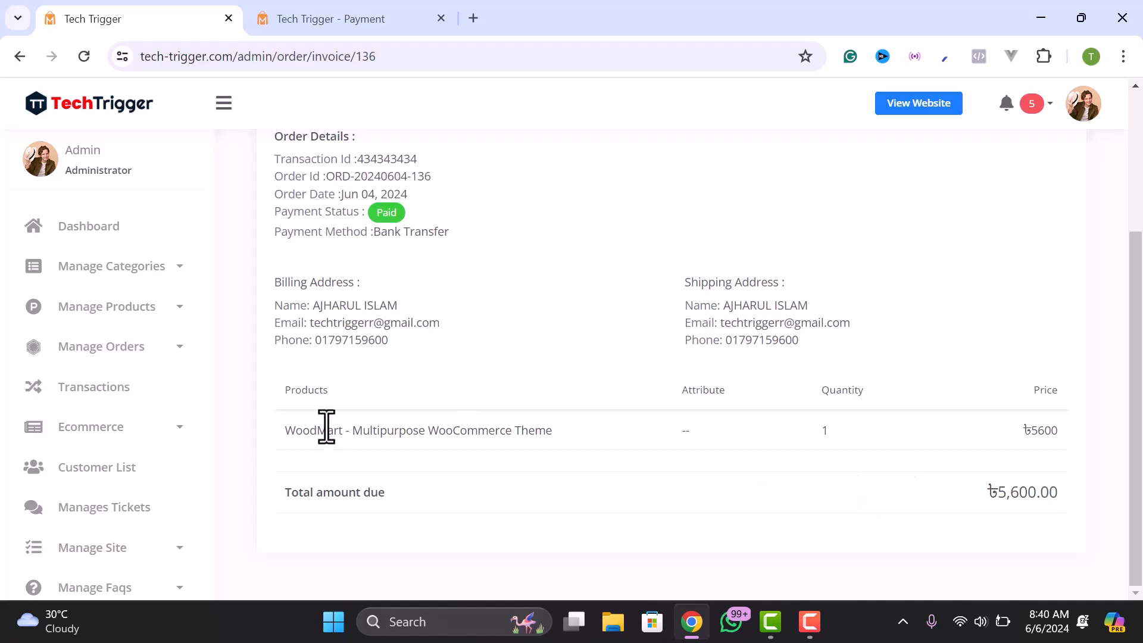
{"action": "left_click_drag", "start_coordinate": [281, 435], "coordinate": [566, 438]}
{"action": "left_click", "coordinate": [449, 429]}
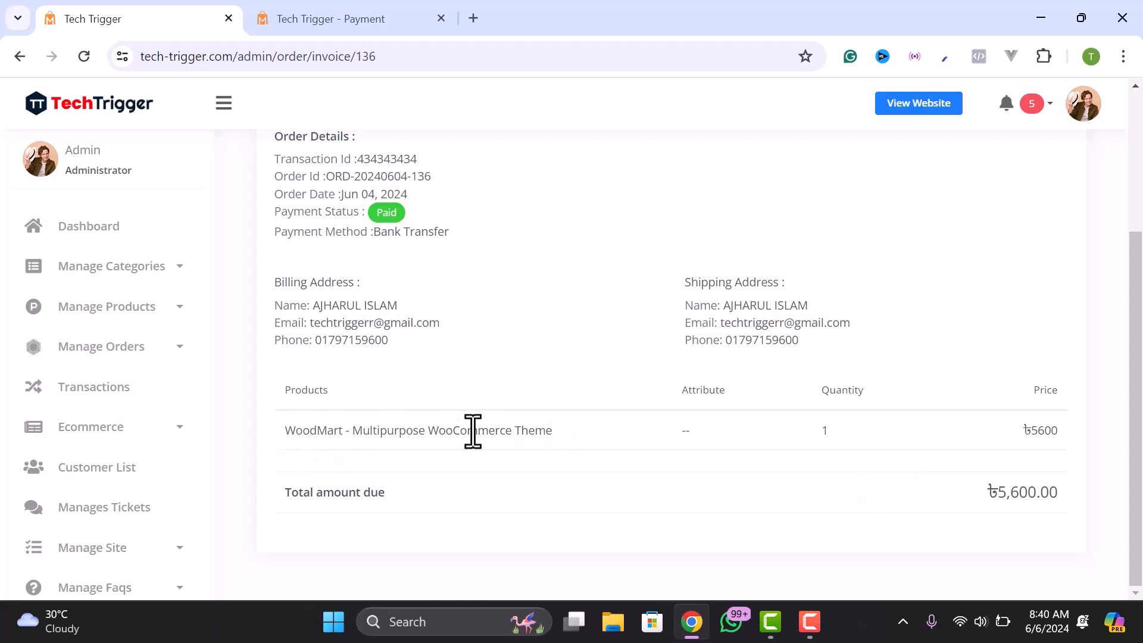
{"action": "left_click_drag", "start_coordinate": [297, 434], "coordinate": [524, 436]}
{"action": "left_click", "coordinate": [525, 436]}
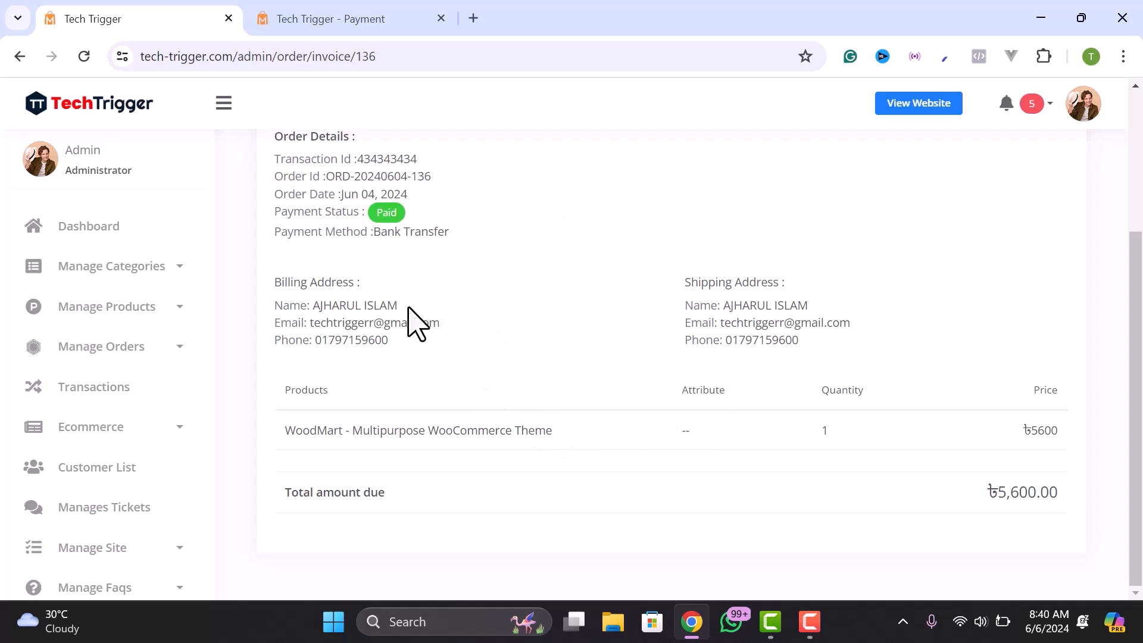
{"action": "scroll", "coordinate": [429, 327], "scroll_direction": "up", "scroll_amount": 2}
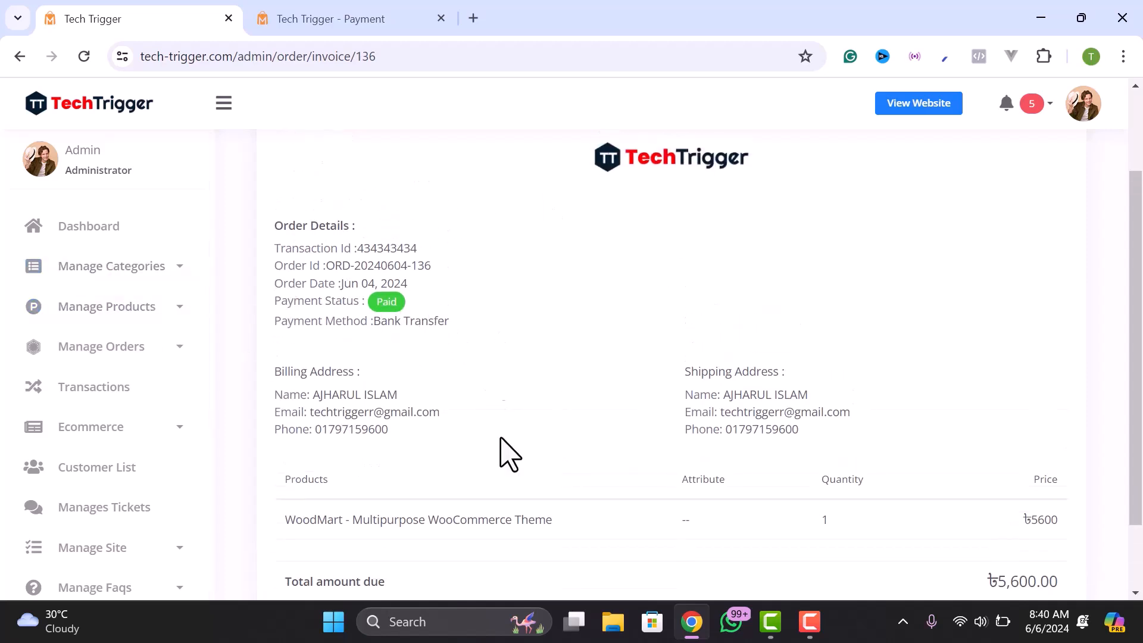
{"action": "scroll", "coordinate": [369, 322], "scroll_direction": "up", "scroll_amount": 2}
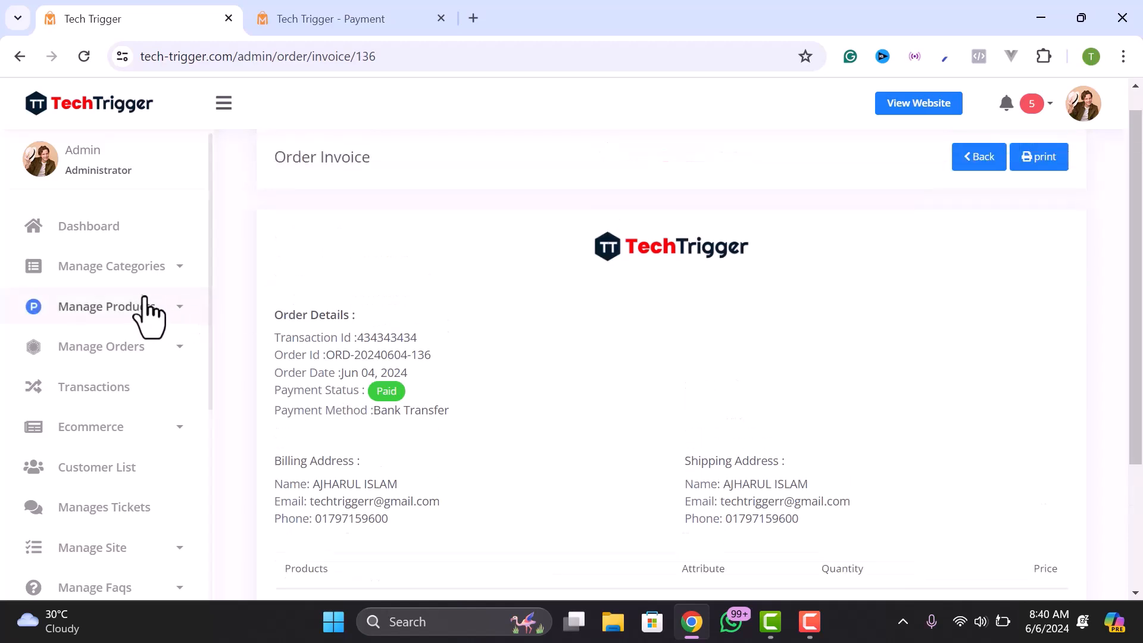
- From the storefront checkout tab, open the customer's account dashboard
{"action": "left_click", "coordinate": [320, 28]}
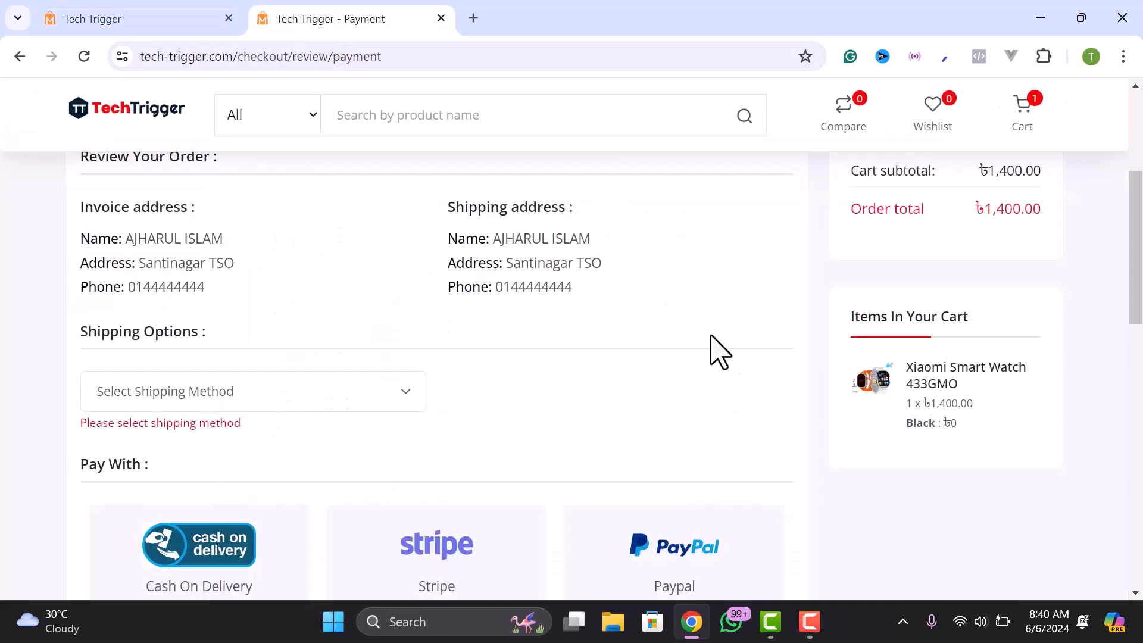
{"action": "scroll", "coordinate": [671, 321], "scroll_direction": "up", "scroll_amount": 5}
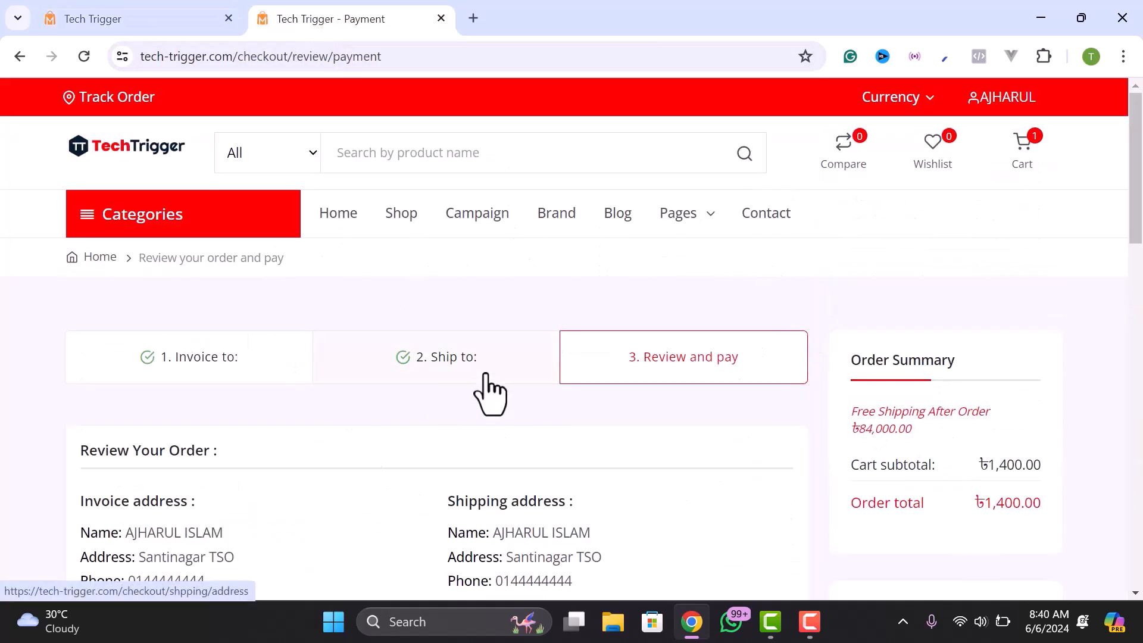
{"action": "mouse_move", "coordinate": [1020, 156]}
{"action": "mouse_move", "coordinate": [999, 116]}
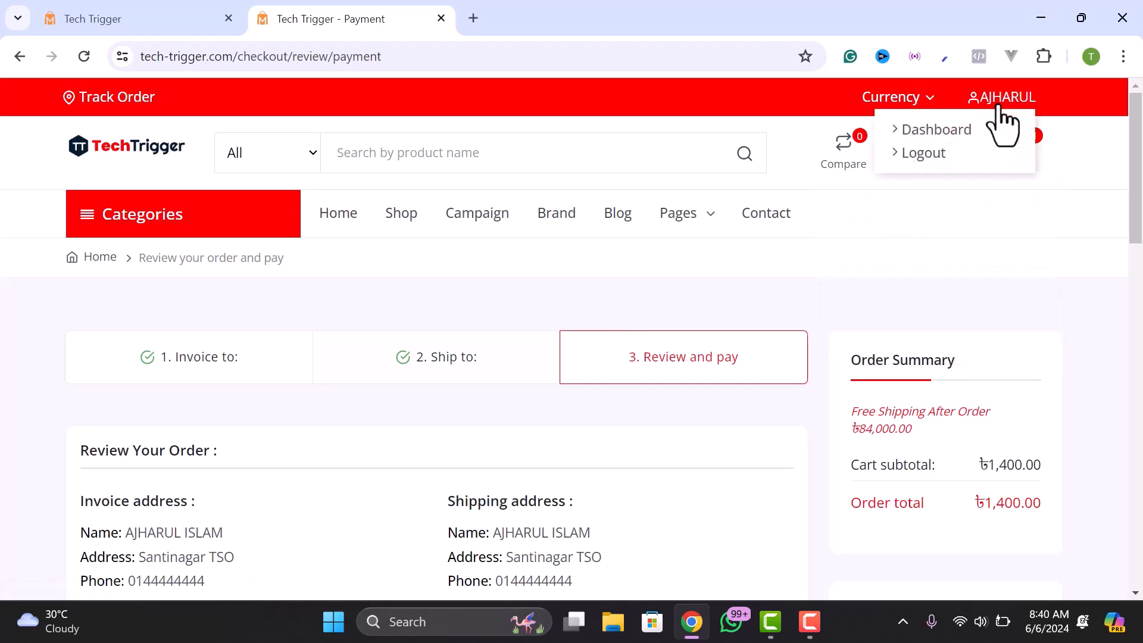
{"action": "left_click", "coordinate": [939, 132]}
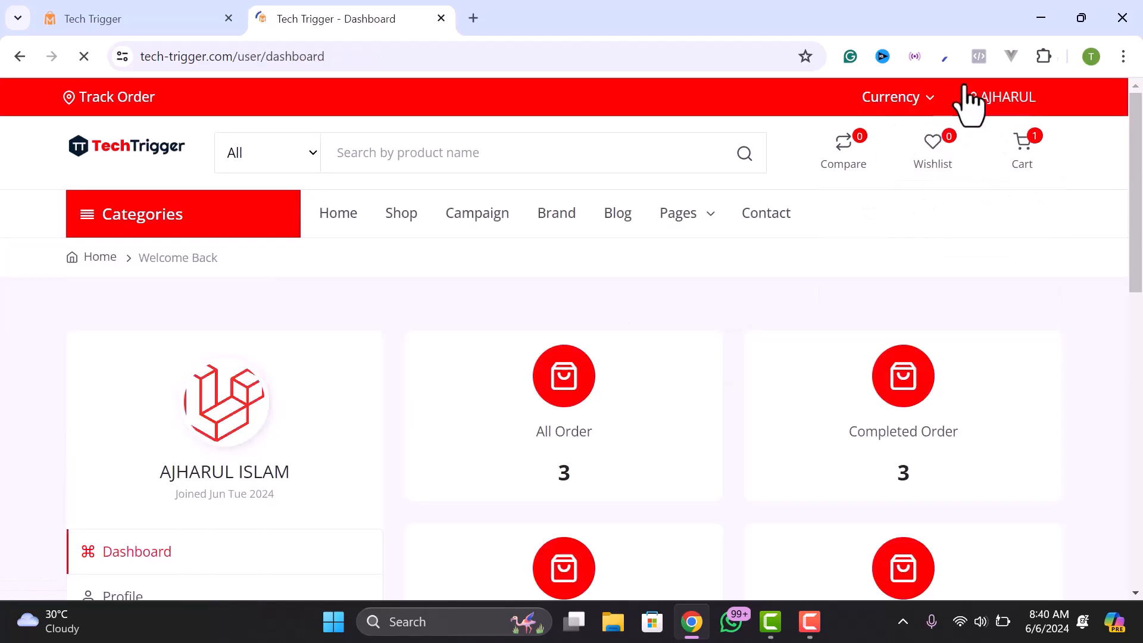
{"action": "scroll", "coordinate": [461, 295], "scroll_direction": "down", "scroll_amount": 3}
{"action": "scroll", "coordinate": [461, 296], "scroll_direction": "down", "scroll_amount": 2}
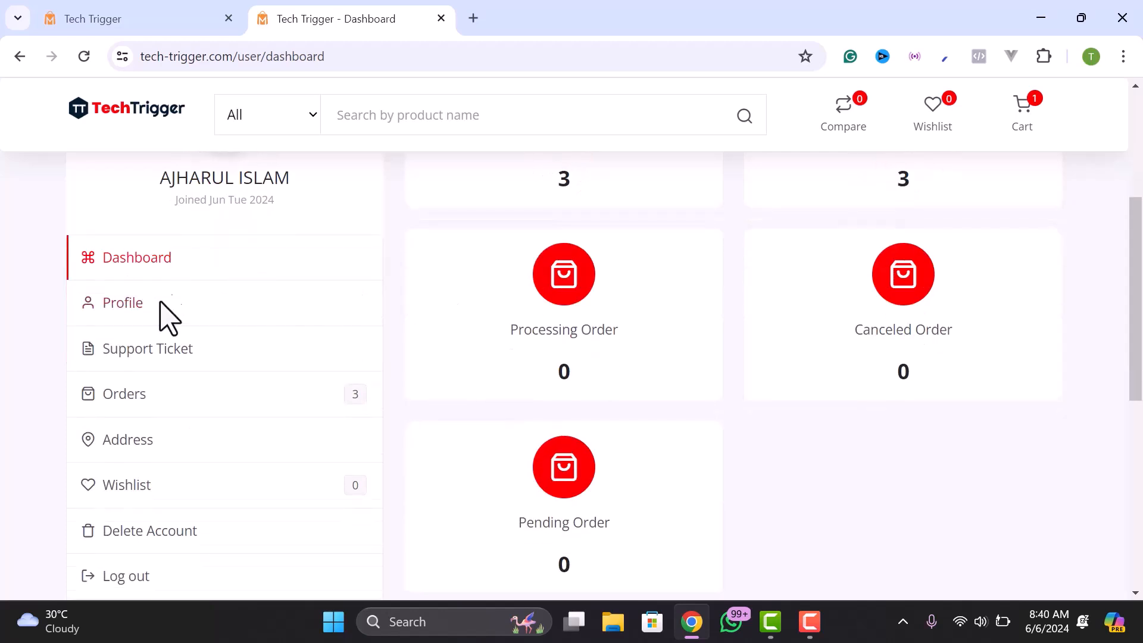
{"action": "left_click", "coordinate": [123, 404]}
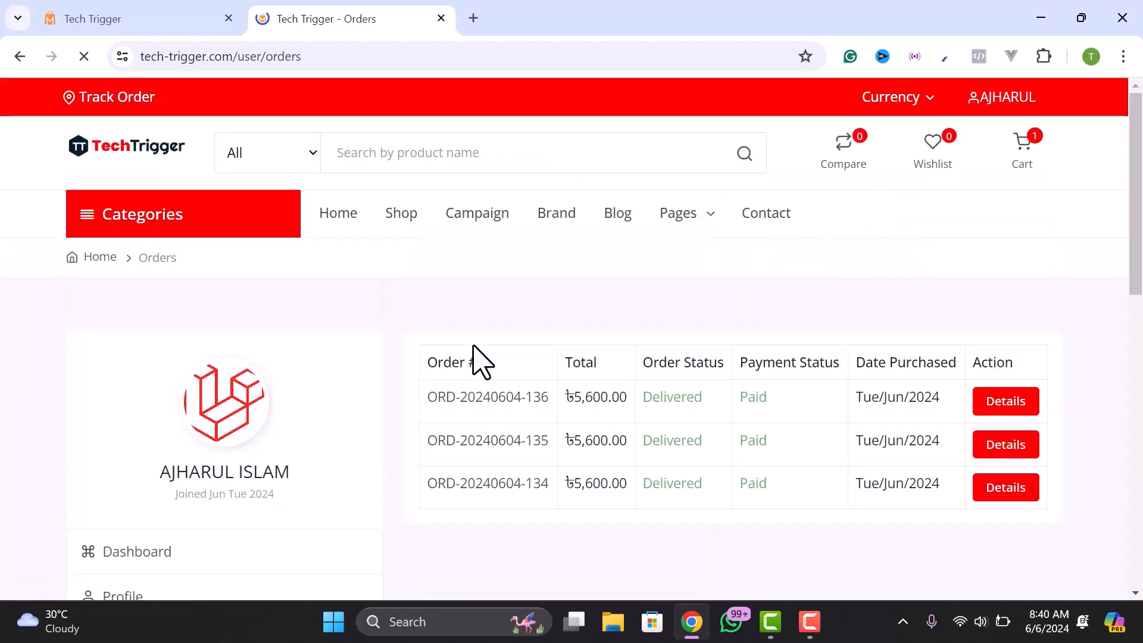
{"action": "left_click", "coordinate": [1006, 401]}
{"action": "scroll", "coordinate": [773, 438], "scroll_direction": "down", "scroll_amount": 2}
{"action": "scroll", "coordinate": [281, 421], "scroll_direction": "down", "scroll_amount": 3}
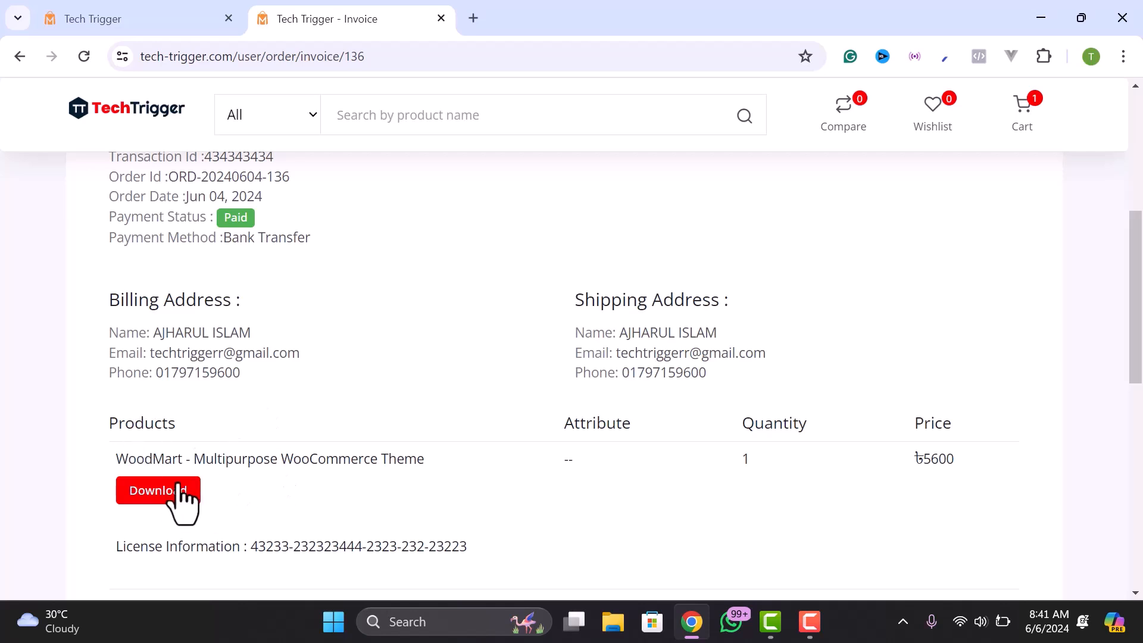
- Return to the admin invoice tab and look over it
{"action": "left_click", "coordinate": [132, 23]}
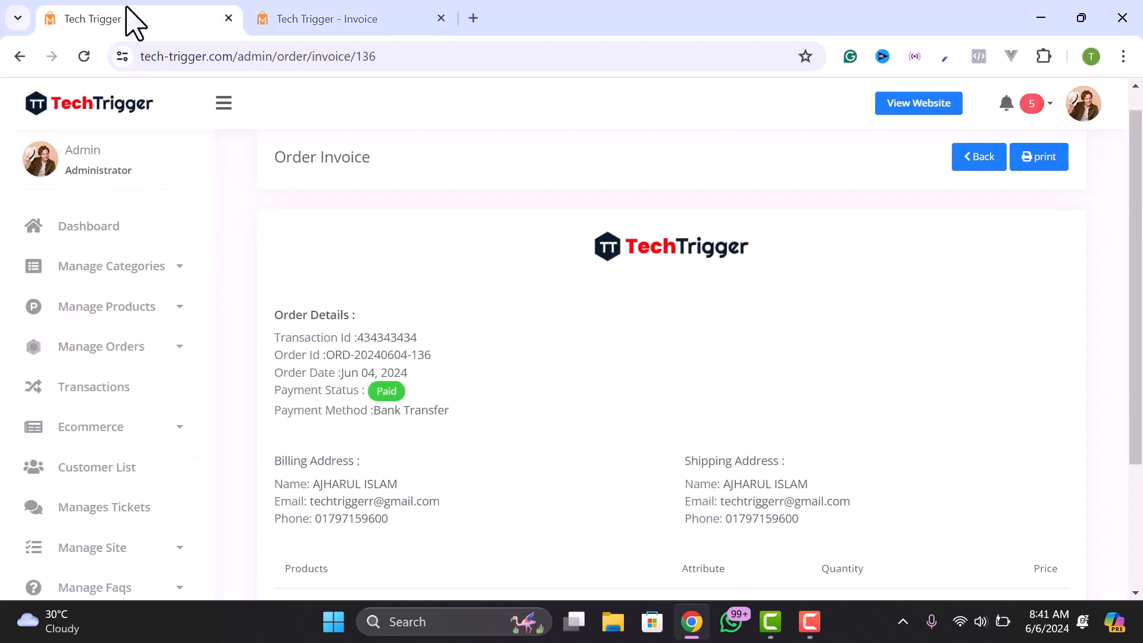
{"action": "scroll", "coordinate": [774, 307], "scroll_direction": "down", "scroll_amount": 2}
{"action": "scroll", "coordinate": [297, 378], "scroll_direction": "up", "scroll_amount": 1}
{"action": "scroll", "coordinate": [424, 404], "scroll_direction": "up", "scroll_amount": 1}
- Compare the customer invoice with the admin invoice, ending on the customer's invoice
{"action": "left_click", "coordinate": [284, 8]}
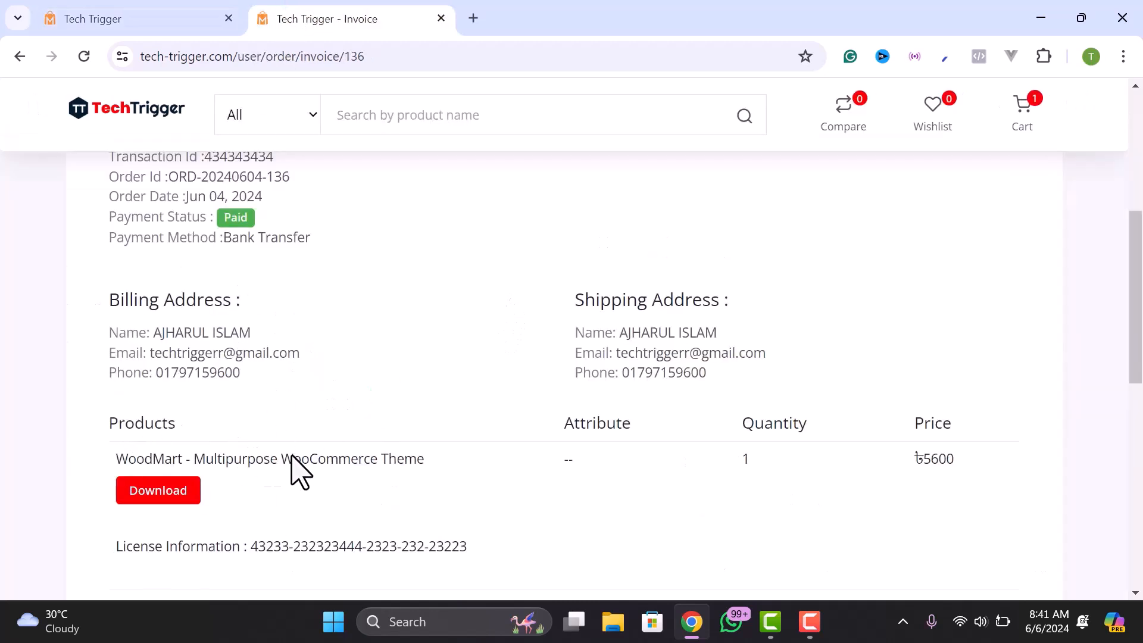
{"action": "left_click", "coordinate": [136, 17]}
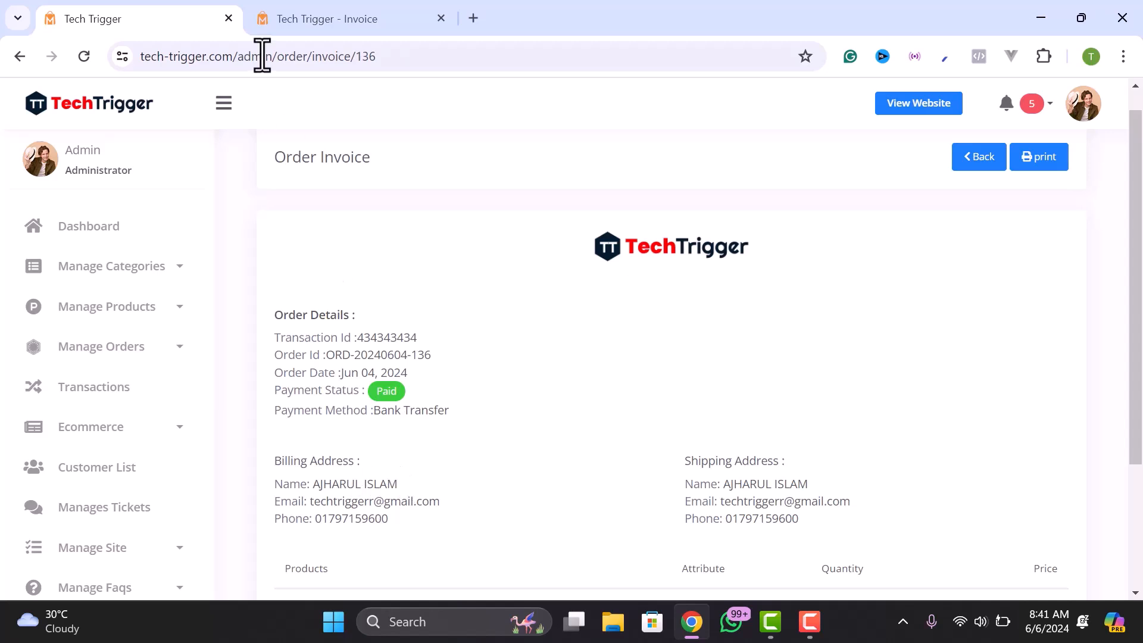
{"action": "left_click", "coordinate": [281, 27]}
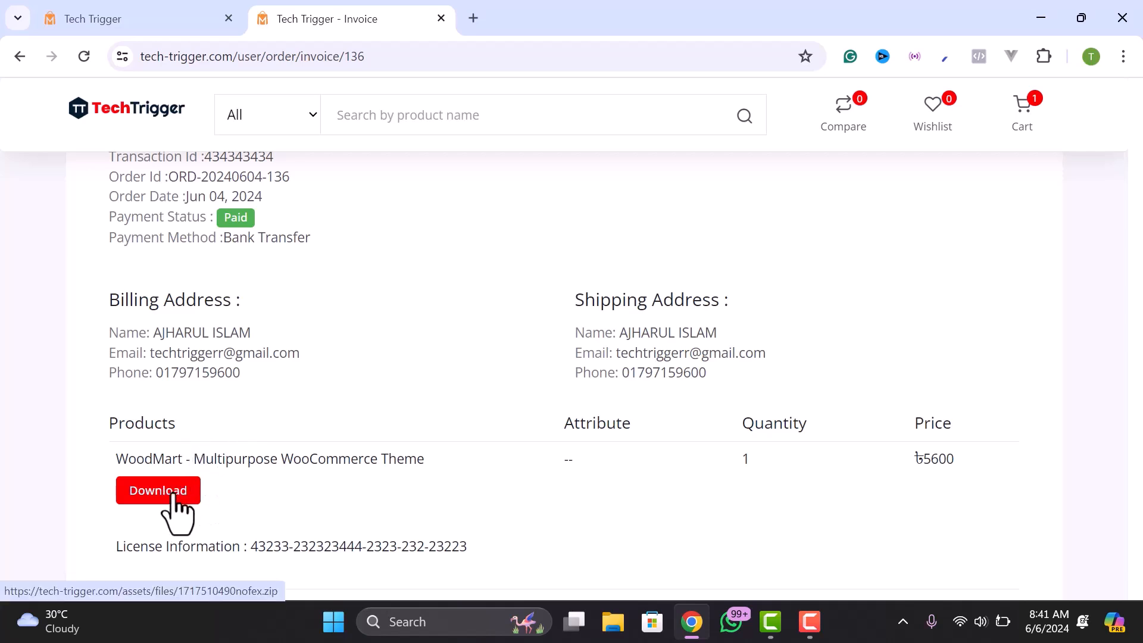
- Select and deselect the License Information text, then scroll back up the invoice
{"action": "scroll", "coordinate": [178, 487], "scroll_direction": "down", "scroll_amount": 1}
{"action": "left_click_drag", "start_coordinate": [143, 466], "coordinate": [297, 466]}
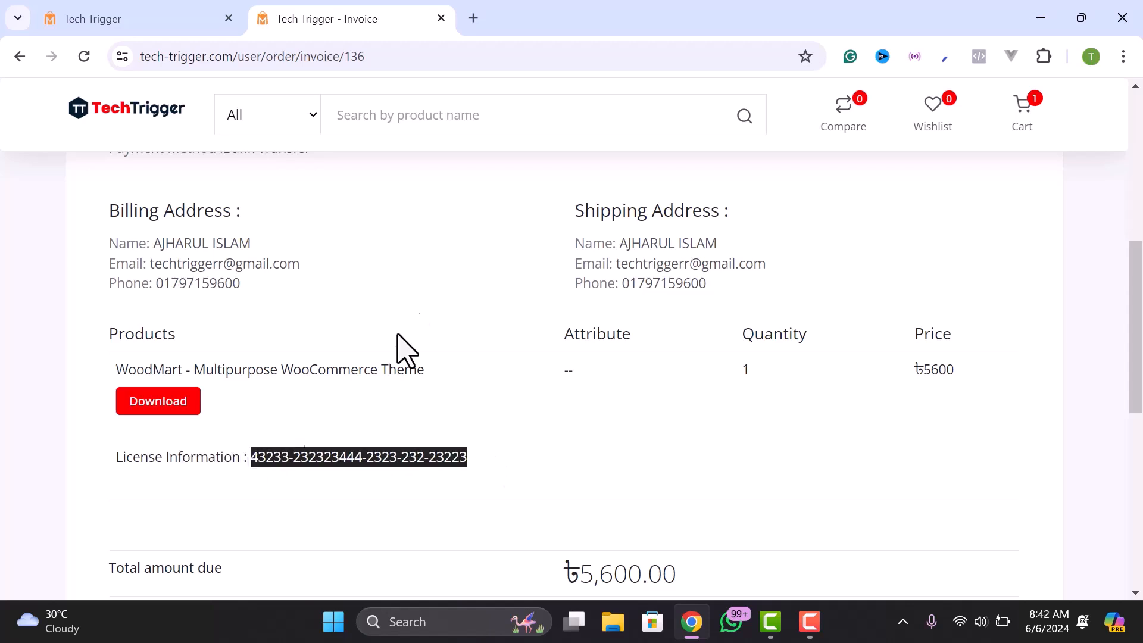
{"action": "left_click", "coordinate": [156, 460]}
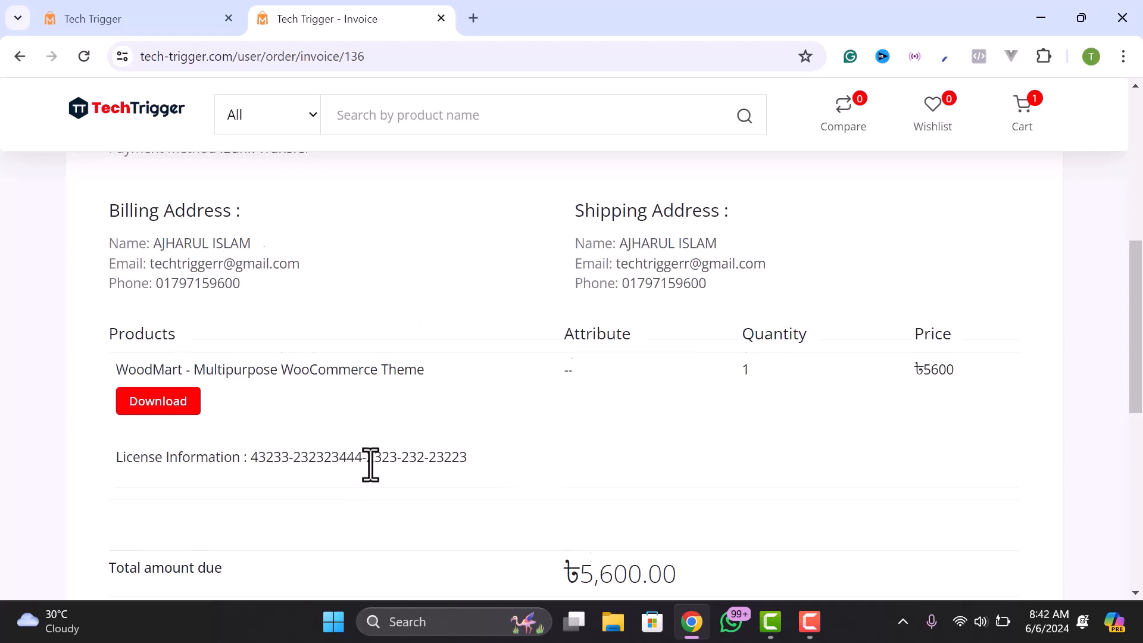
{"action": "scroll", "coordinate": [375, 480], "scroll_direction": "down", "scroll_amount": 4}
{"action": "scroll", "coordinate": [376, 482], "scroll_direction": "up", "scroll_amount": 10}
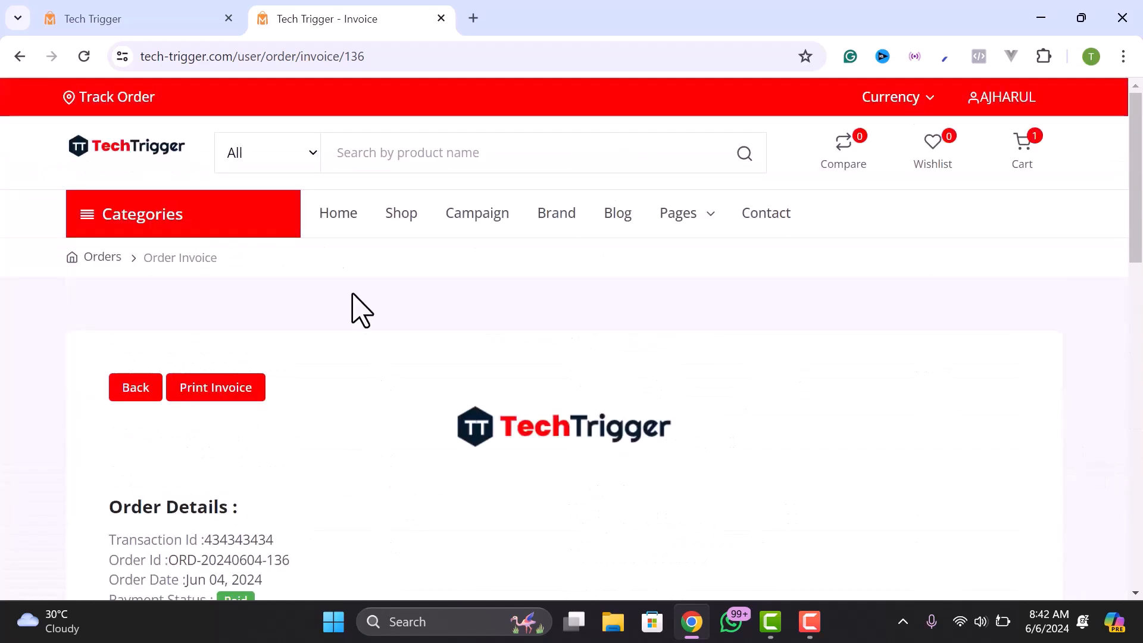
- Show the admin Order Invoice for the paid Bank Transfer order and expand the sidebar's blog section
{"action": "left_click", "coordinate": [197, 18]}
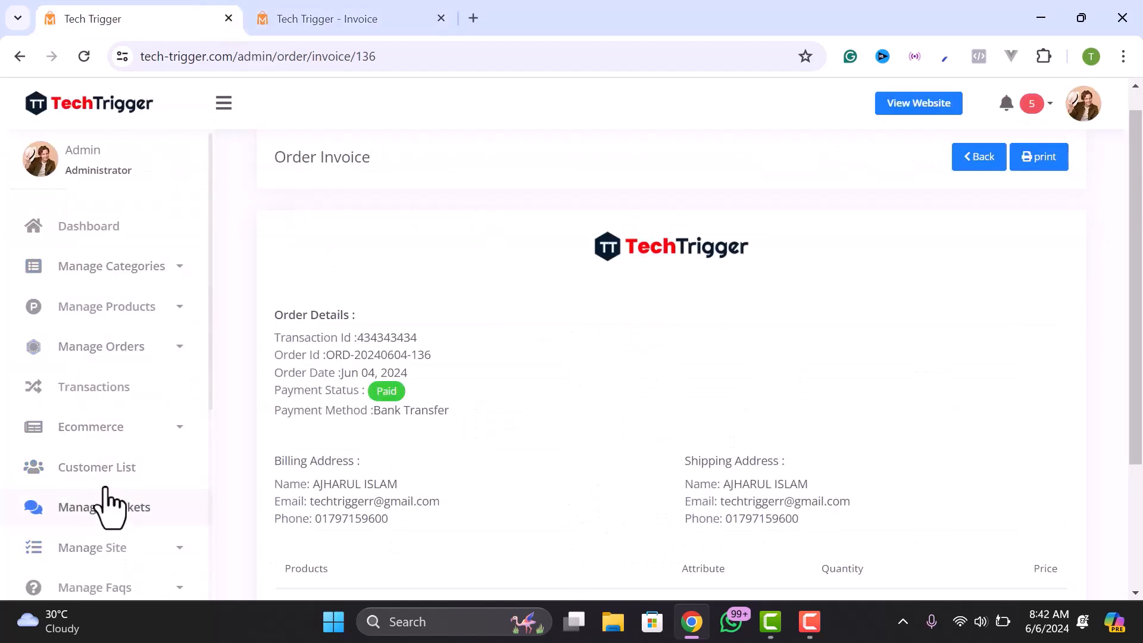
{"action": "scroll", "coordinate": [103, 503], "scroll_direction": "down", "scroll_amount": 2}
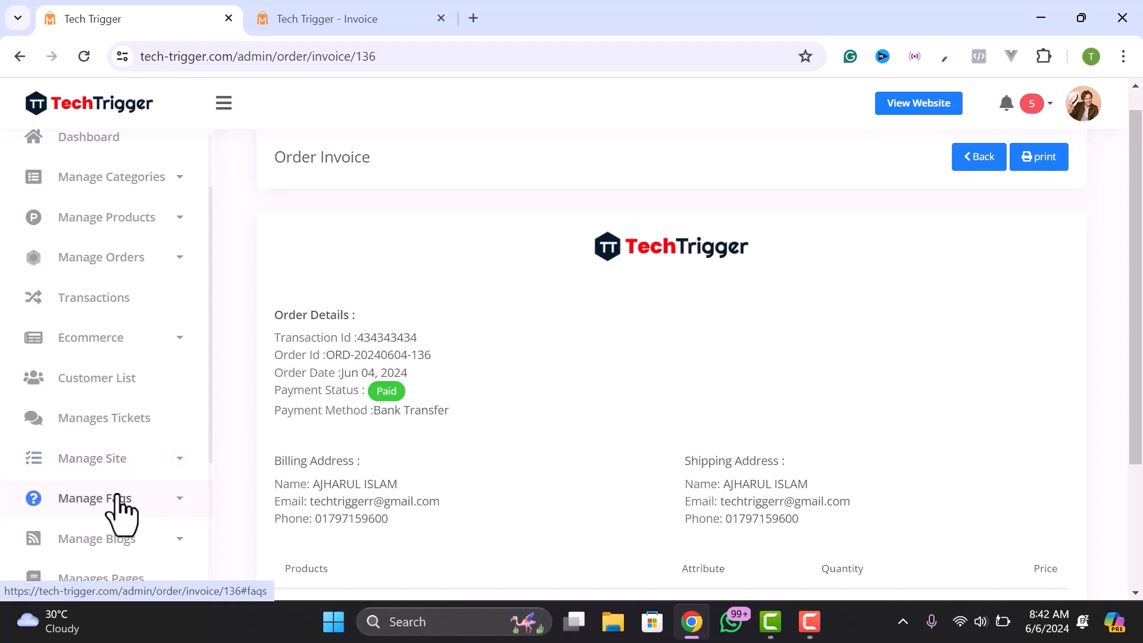
{"action": "scroll", "coordinate": [140, 400], "scroll_direction": "up", "scroll_amount": 3}
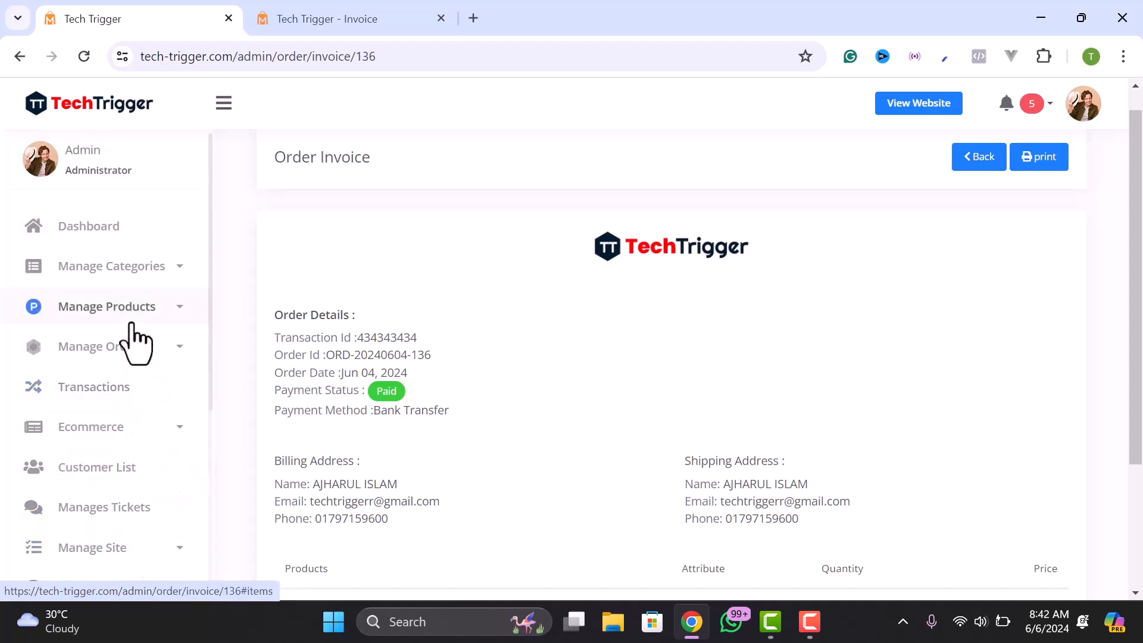
{"action": "scroll", "coordinate": [100, 527], "scroll_direction": "down", "scroll_amount": 3}
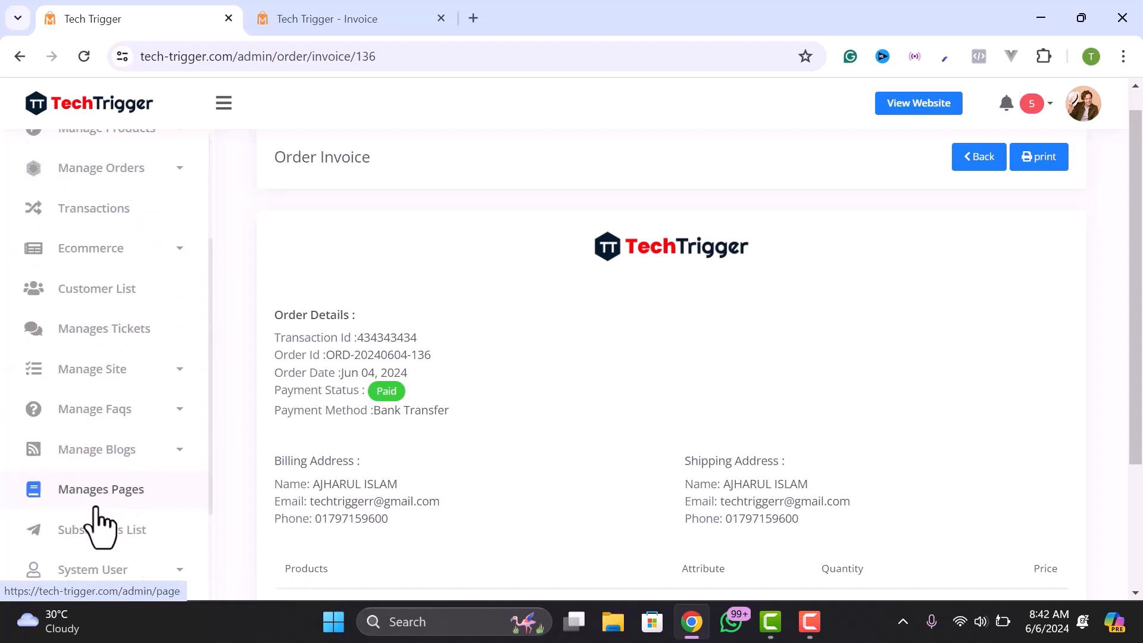
{"action": "left_click", "coordinate": [83, 472]}
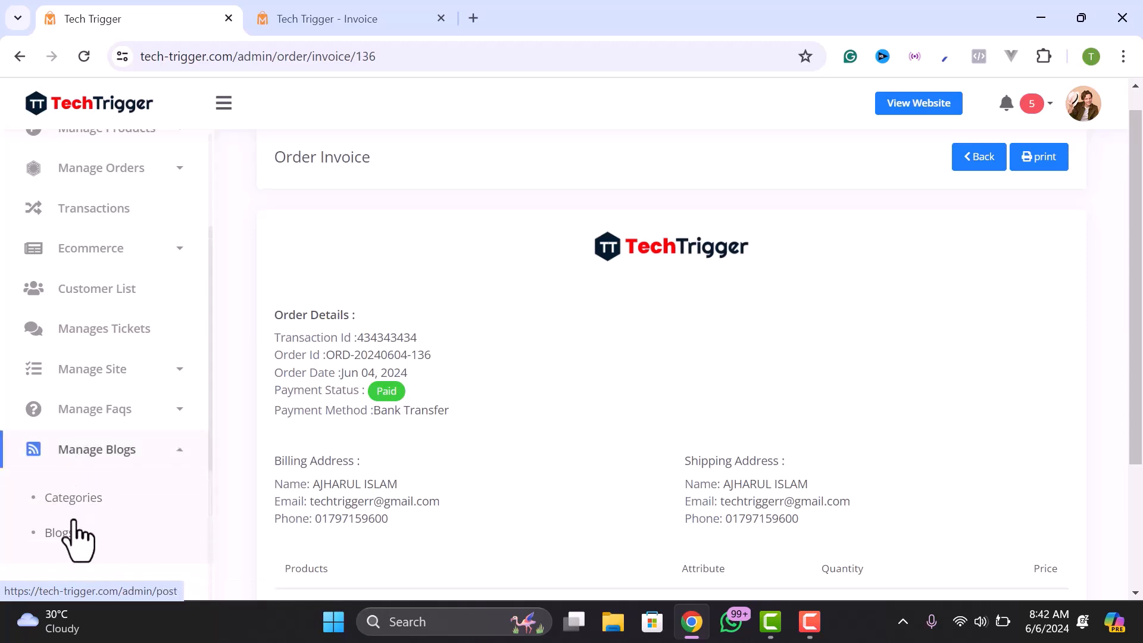
{"action": "scroll", "coordinate": [80, 529], "scroll_direction": "up", "scroll_amount": 1}
{"action": "scroll", "coordinate": [82, 499], "scroll_direction": "up", "scroll_amount": 1}
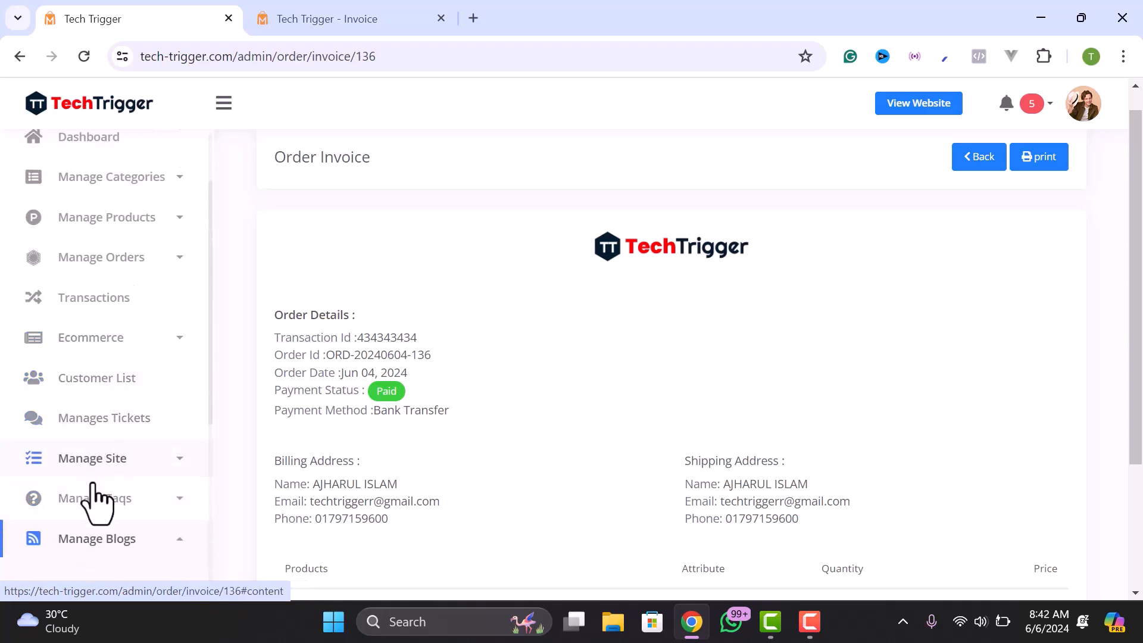
{"action": "scroll", "coordinate": [113, 480], "scroll_direction": "down", "scroll_amount": 5}
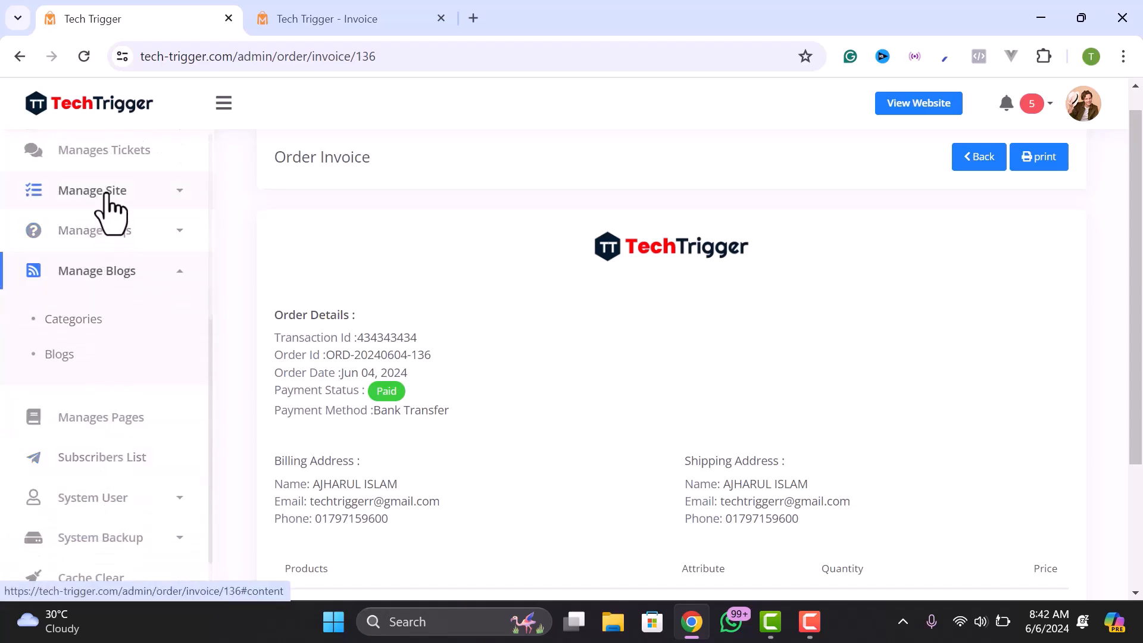
- View the Google social login credentials under Manage Site, then return to the customer's invoice
{"action": "left_click", "coordinate": [173, 192]}
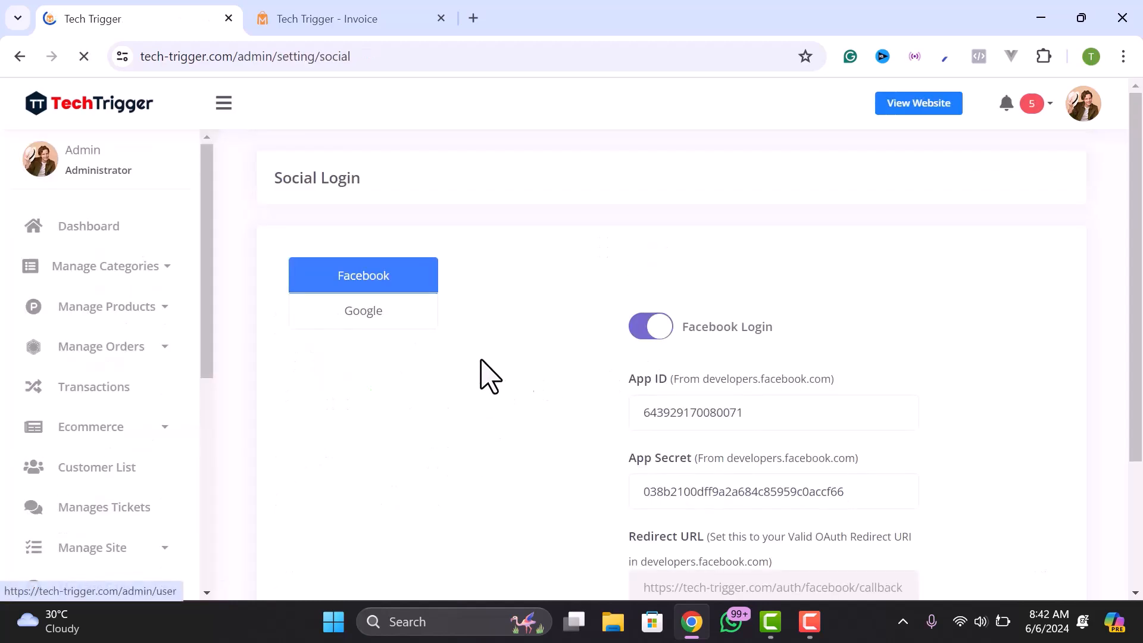
{"action": "left_click", "coordinate": [375, 313]}
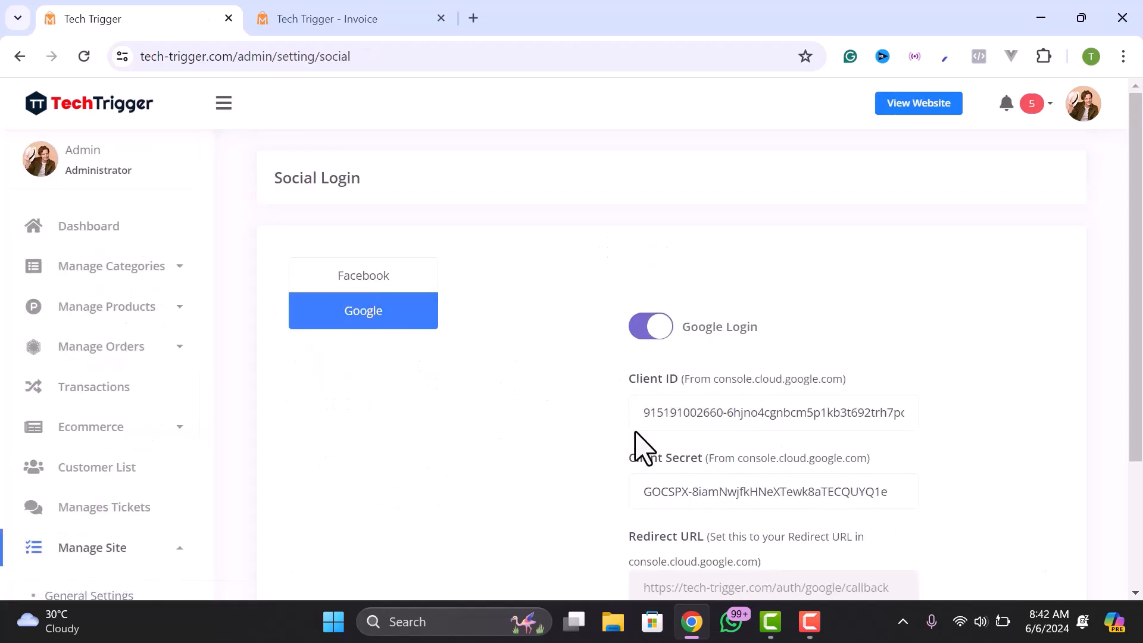
{"action": "left_click", "coordinate": [364, 18]}
- Log the customer out of the TechTrigger storefront and browse down the home page
{"action": "mouse_move", "coordinate": [1011, 119]}
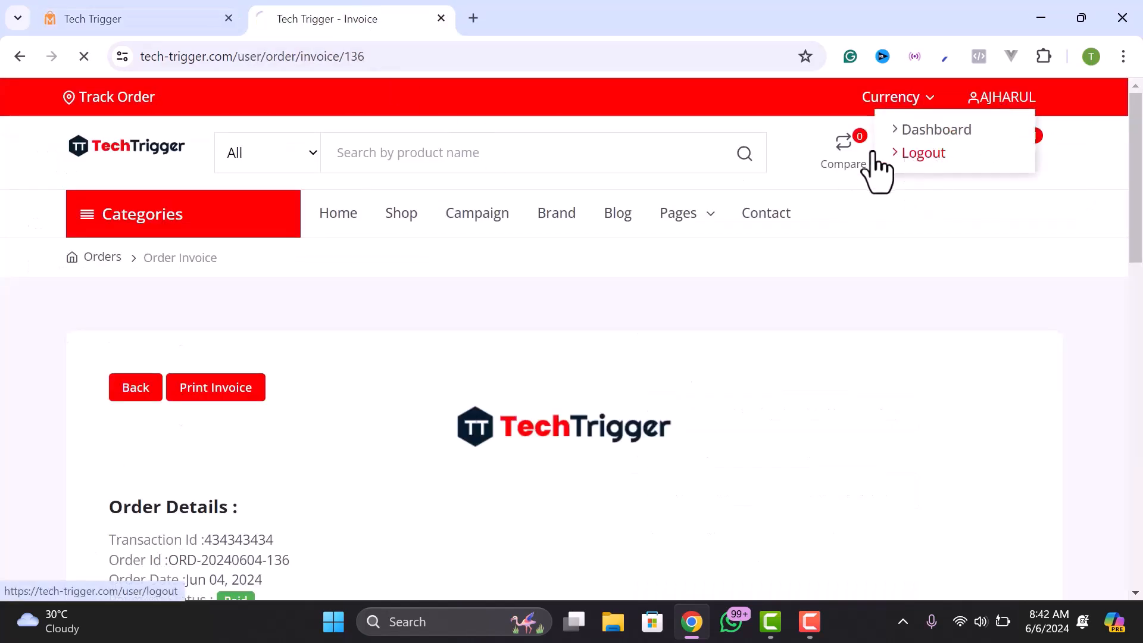
{"action": "left_click", "coordinate": [907, 154]}
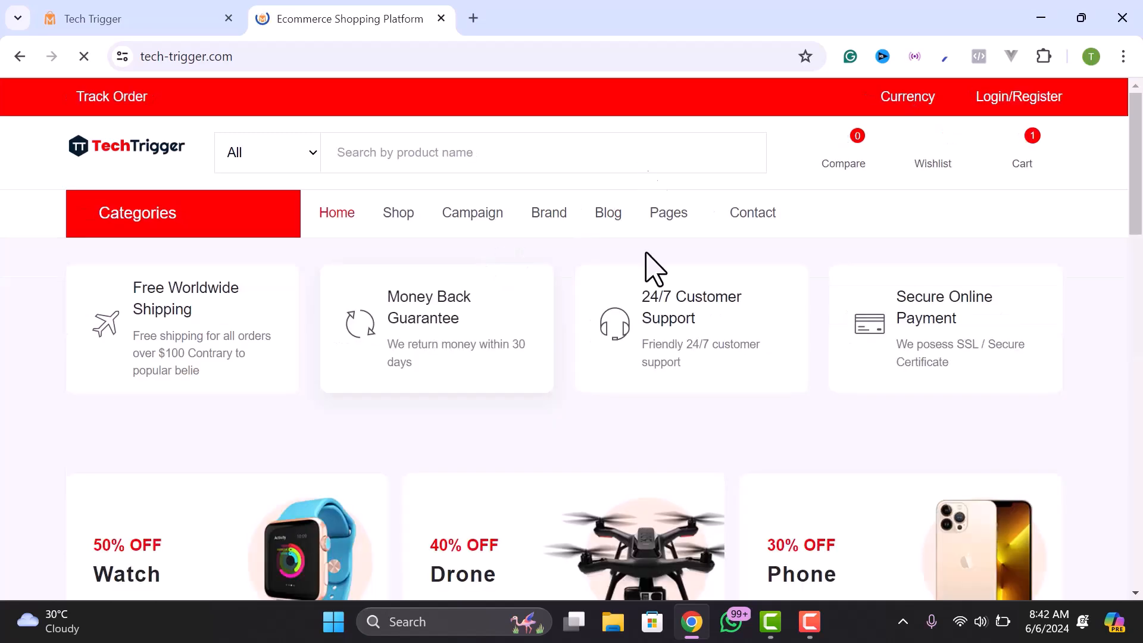
{"action": "scroll", "coordinate": [607, 377], "scroll_direction": "down", "scroll_amount": 3}
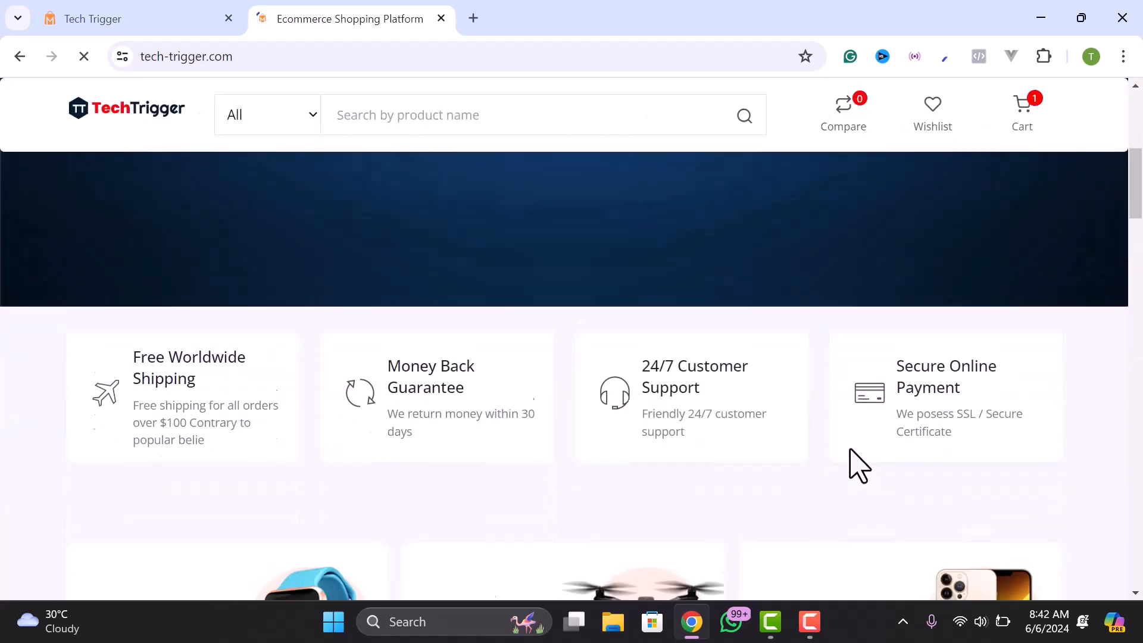
{"action": "scroll", "coordinate": [844, 424], "scroll_direction": "down", "scroll_amount": 10}
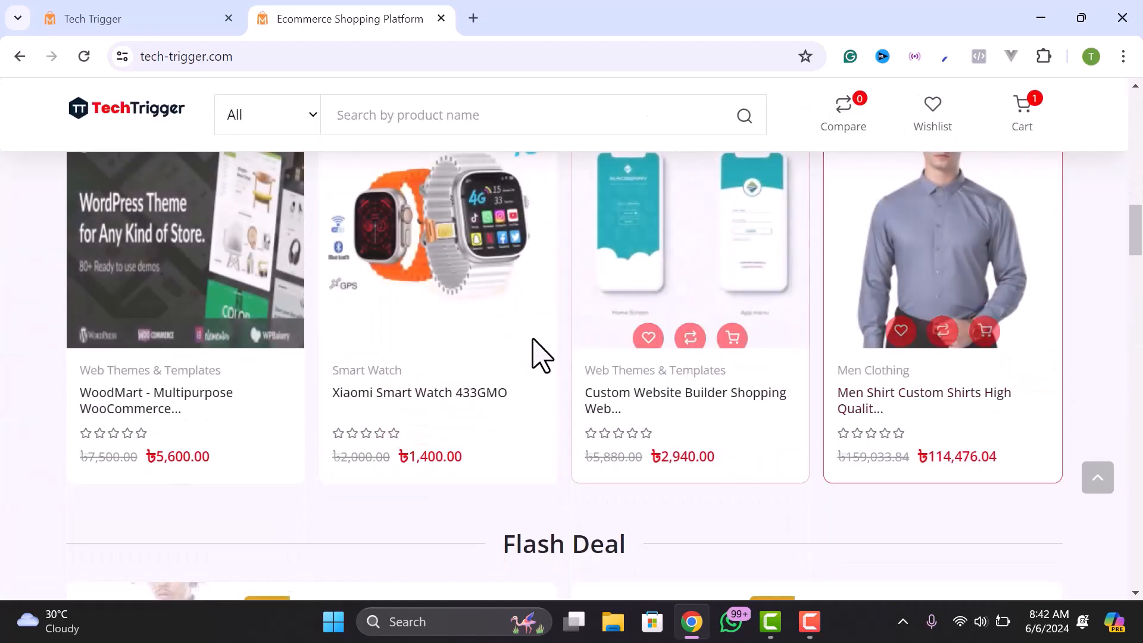
- Open the Xiaomi Smart Watch 433GMO product page as a guest and scroll through it
{"action": "left_click", "coordinate": [421, 398]}
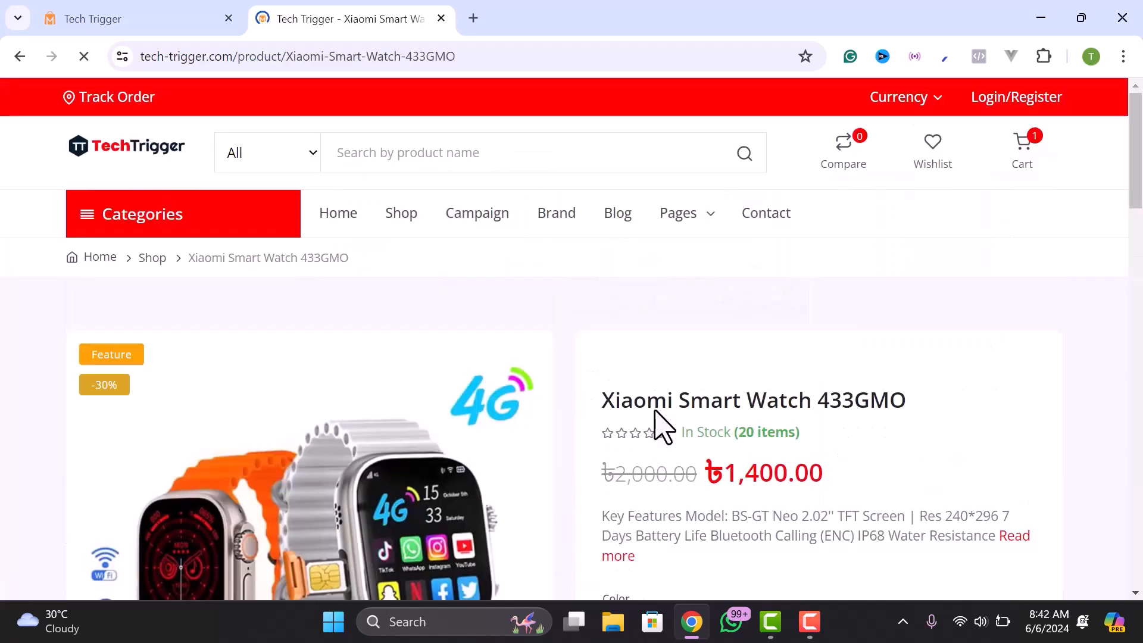
{"action": "scroll", "coordinate": [658, 417], "scroll_direction": "down", "scroll_amount": 8}
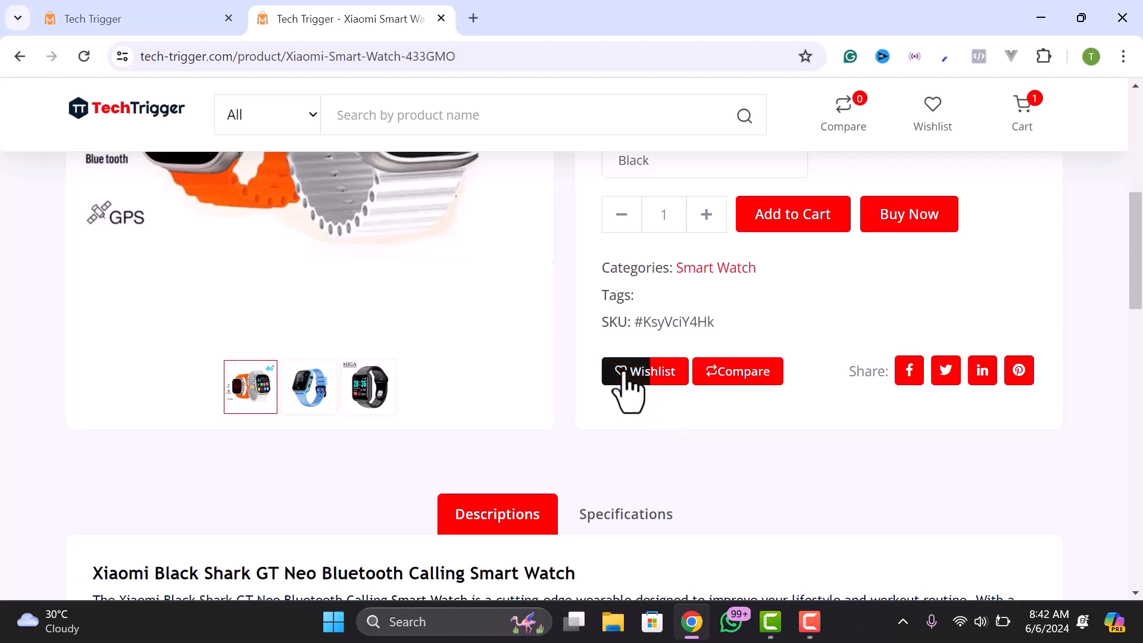
{"action": "scroll", "coordinate": [625, 375], "scroll_direction": "up", "scroll_amount": 4}
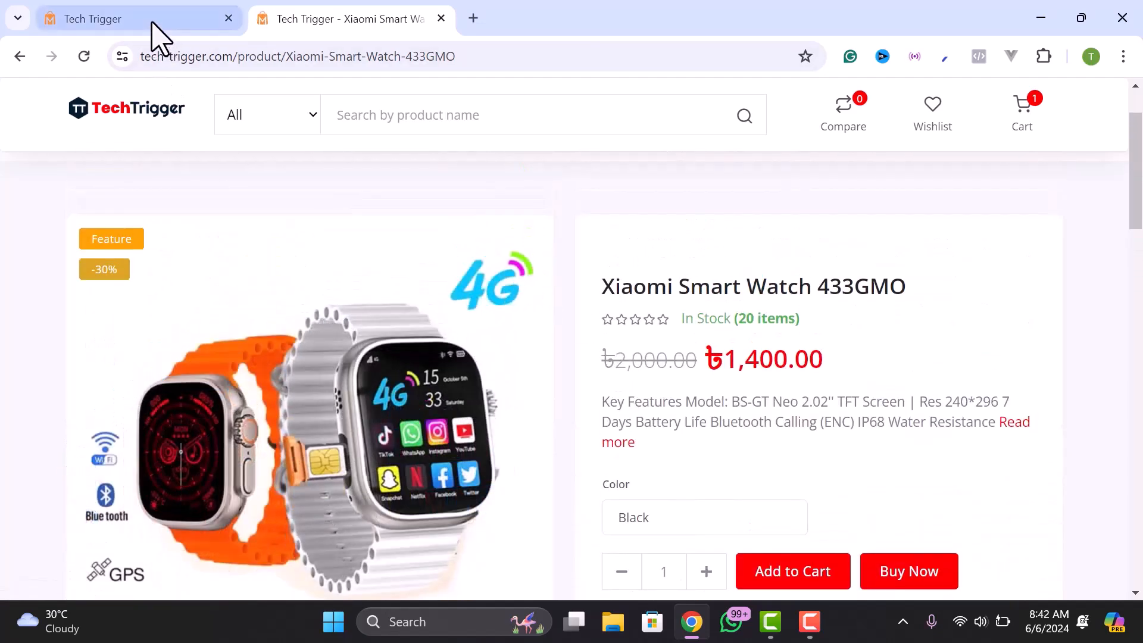
- Switch to the admin tab and scroll down to the SMS Settings
{"action": "left_click", "coordinate": [151, 19]}
{"action": "scroll", "coordinate": [106, 459], "scroll_direction": "down", "scroll_amount": 5}
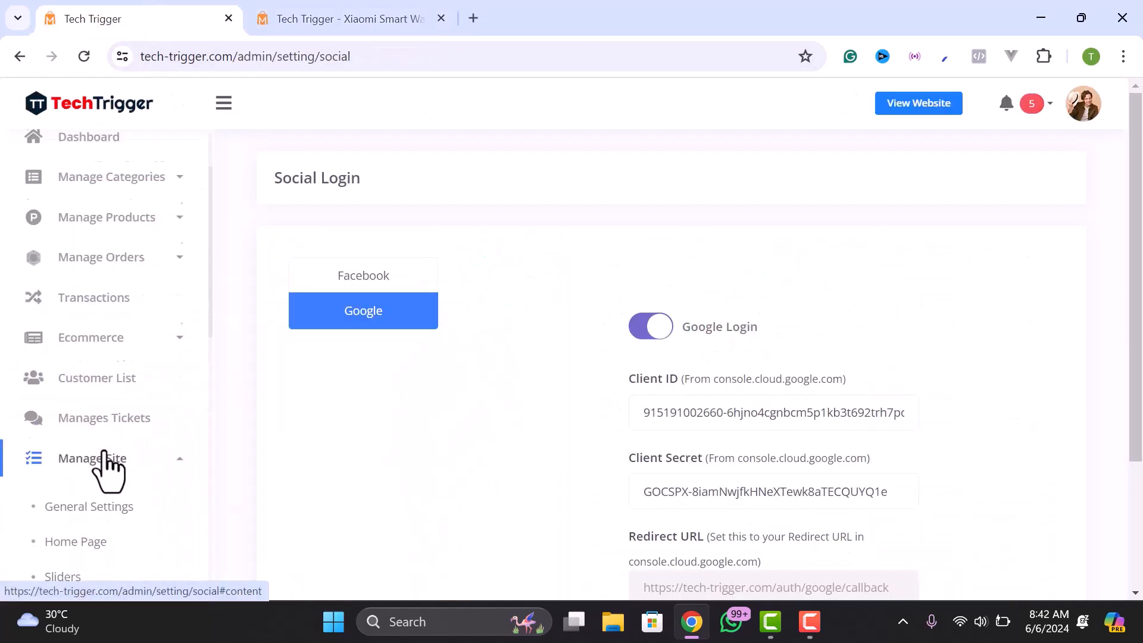
{"action": "scroll", "coordinate": [76, 491], "scroll_direction": "down", "scroll_amount": 2}
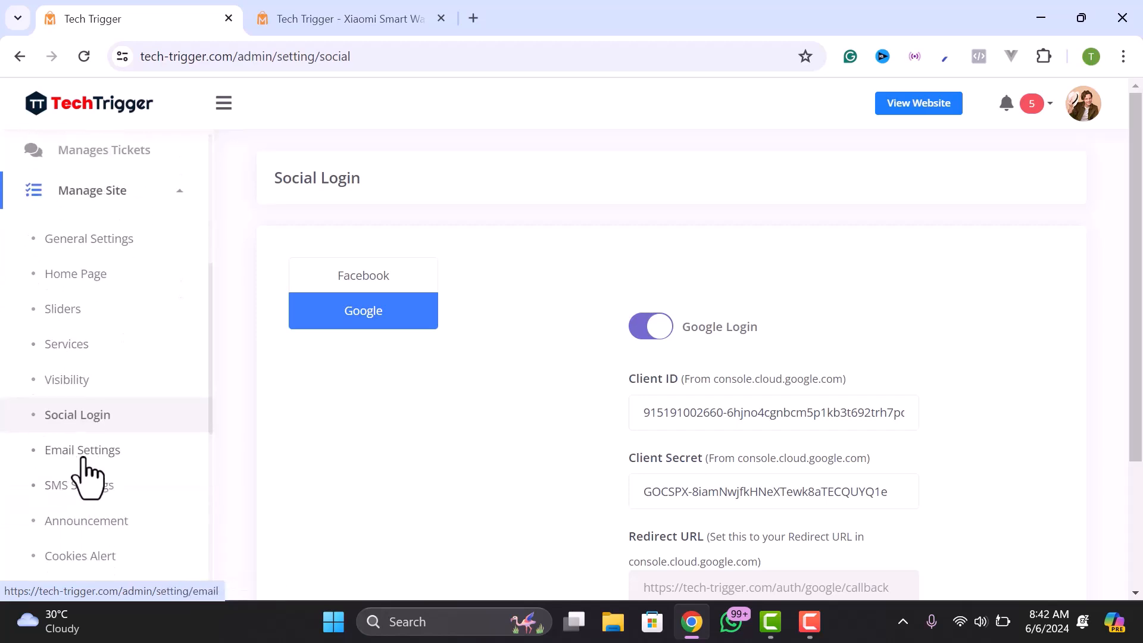
{"action": "scroll", "coordinate": [88, 476], "scroll_direction": "down", "scroll_amount": 2}
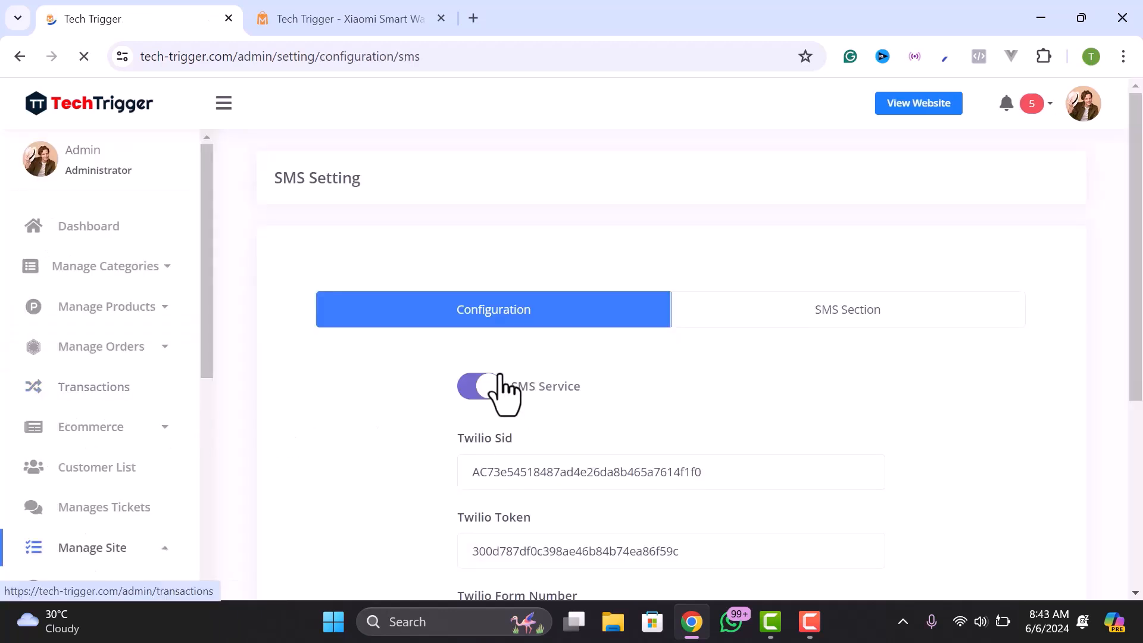
{"action": "scroll", "coordinate": [547, 387], "scroll_direction": "down", "scroll_amount": 3}
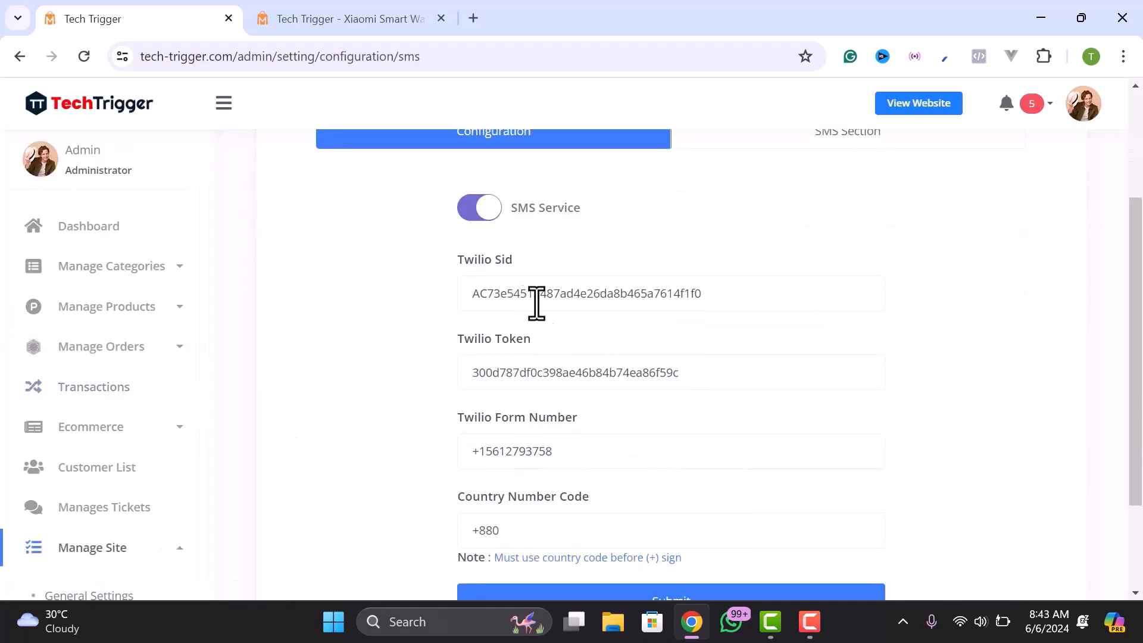
{"action": "scroll", "coordinate": [628, 332], "scroll_direction": "up", "scroll_amount": 2}
- Inspect the Order Purchase and Order Status SMS templates, then go to the Maintainance page
{"action": "left_click", "coordinate": [827, 235]}
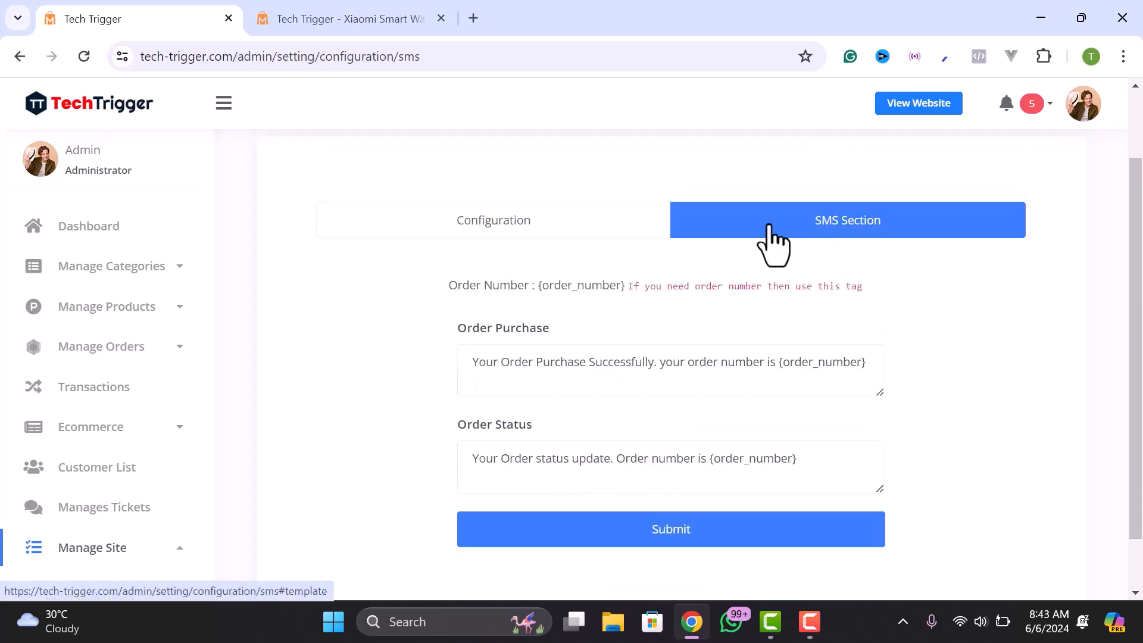
{"action": "left_click_drag", "start_coordinate": [510, 362], "coordinate": [550, 362]}
{"action": "left_click_drag", "start_coordinate": [687, 363], "coordinate": [806, 365]}
{"action": "left_click", "coordinate": [799, 369]}
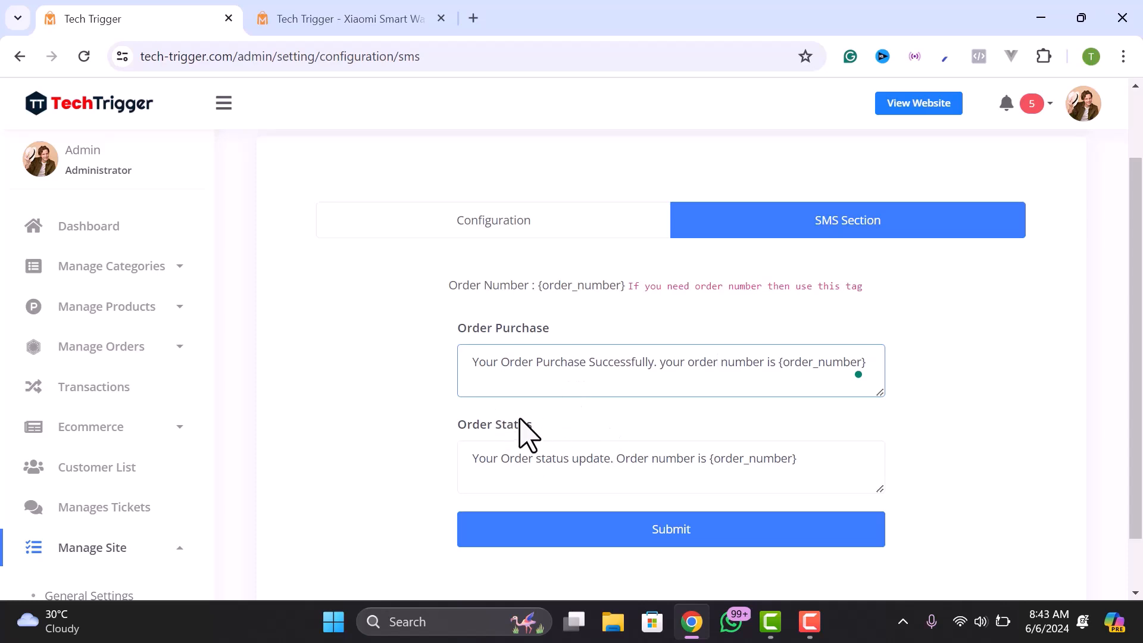
{"action": "scroll", "coordinate": [71, 490], "scroll_direction": "down", "scroll_amount": 9}
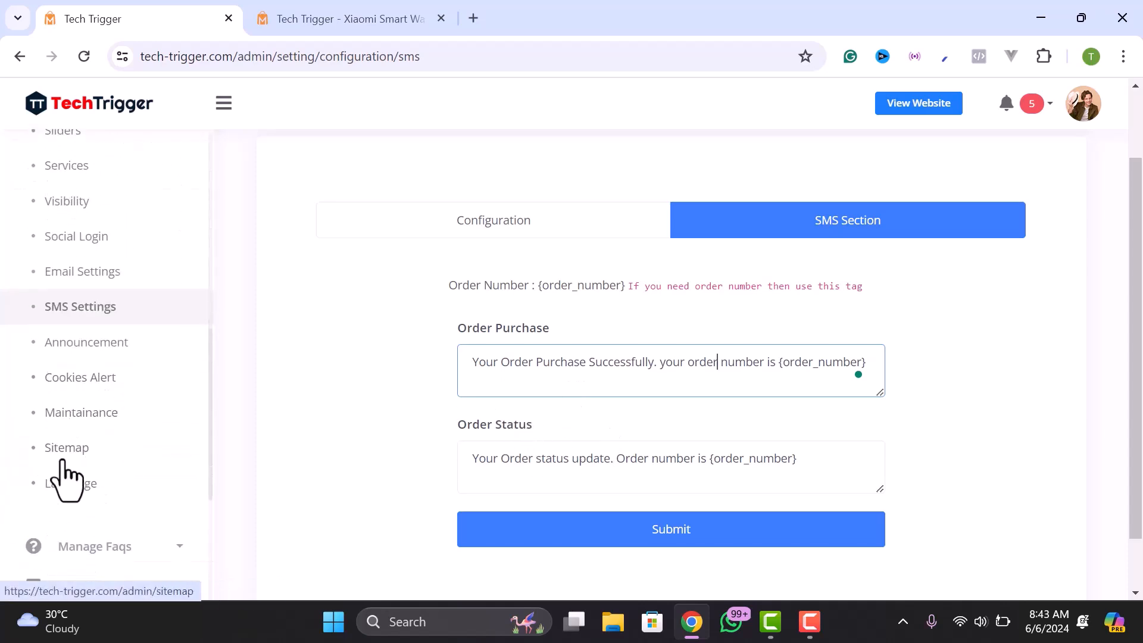
{"action": "left_click", "coordinate": [75, 417]}
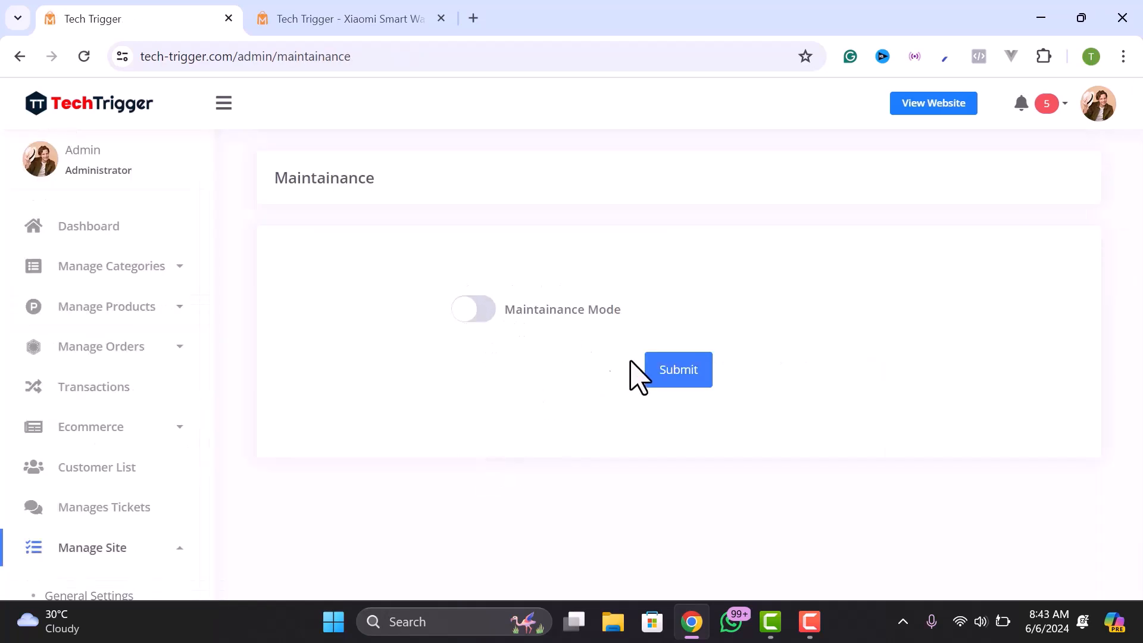
- Review the Maintainance, Sitemap and Language admin pages, then return to the Xiaomi Smart Watch tab
{"action": "scroll", "coordinate": [115, 416], "scroll_direction": "down", "scroll_amount": 9}
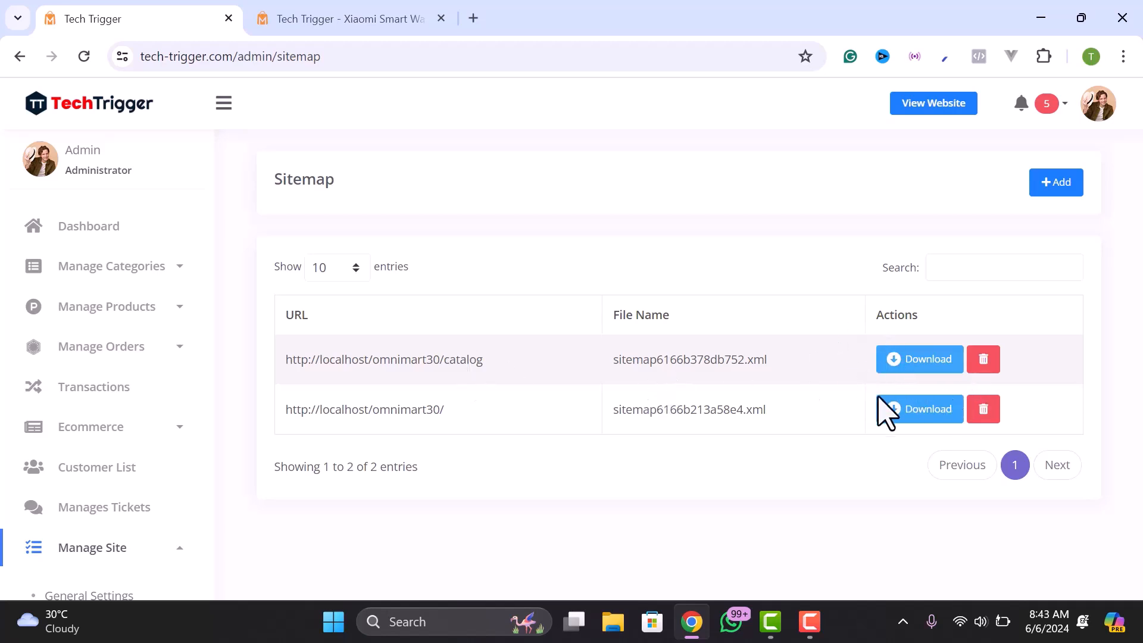
{"action": "scroll", "coordinate": [156, 464], "scroll_direction": "down", "scroll_amount": 5}
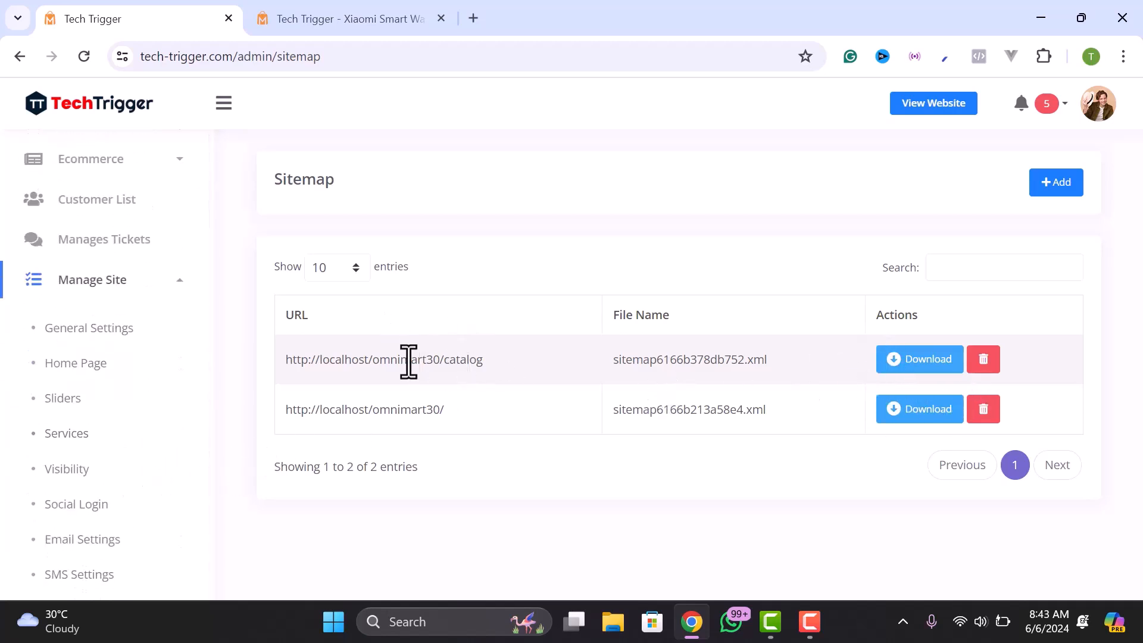
{"action": "scroll", "coordinate": [101, 490], "scroll_direction": "down", "scroll_amount": 6}
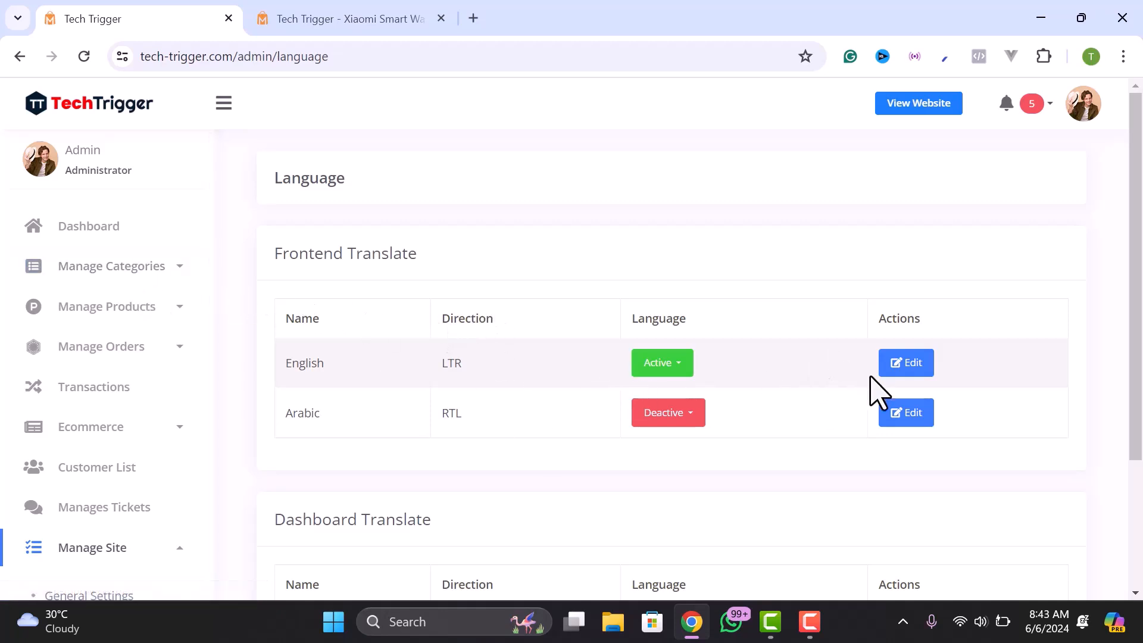
{"action": "scroll", "coordinate": [123, 357], "scroll_direction": "down", "scroll_amount": 2}
{"action": "scroll", "coordinate": [123, 365], "scroll_direction": "up", "scroll_amount": 2}
{"action": "left_click", "coordinate": [329, 18]}
{"action": "scroll", "coordinate": [831, 158], "scroll_direction": "up", "scroll_amount": 2}
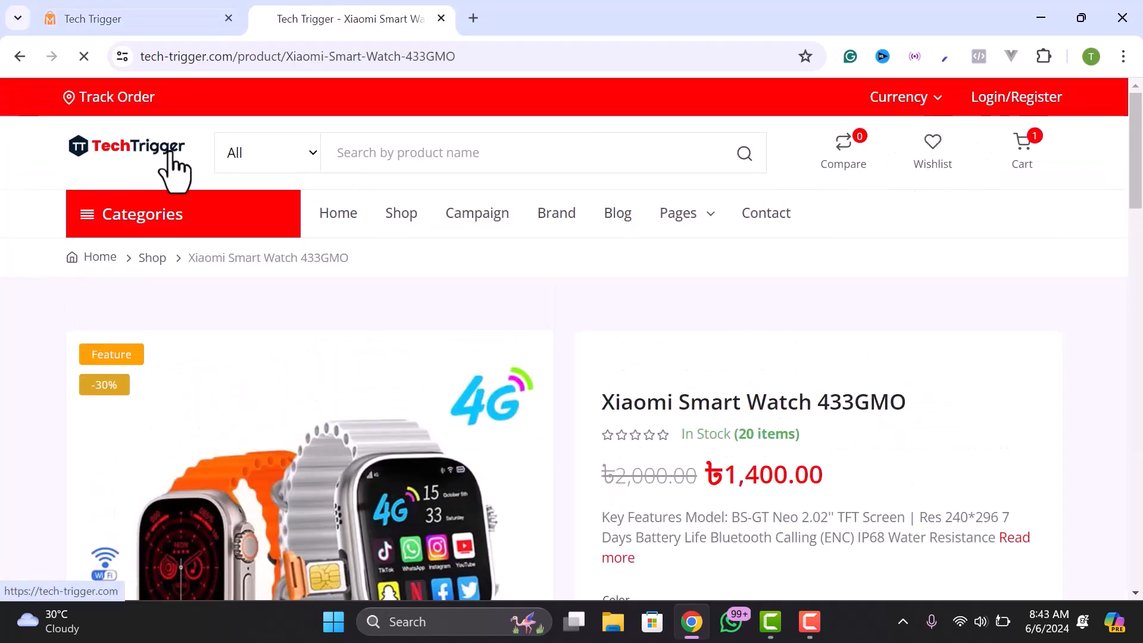
- Check the Cart and Currency menus, then scroll the home page to the Men Clothing products
{"action": "mouse_move", "coordinate": [1012, 156]}
{"action": "mouse_move", "coordinate": [923, 101]}
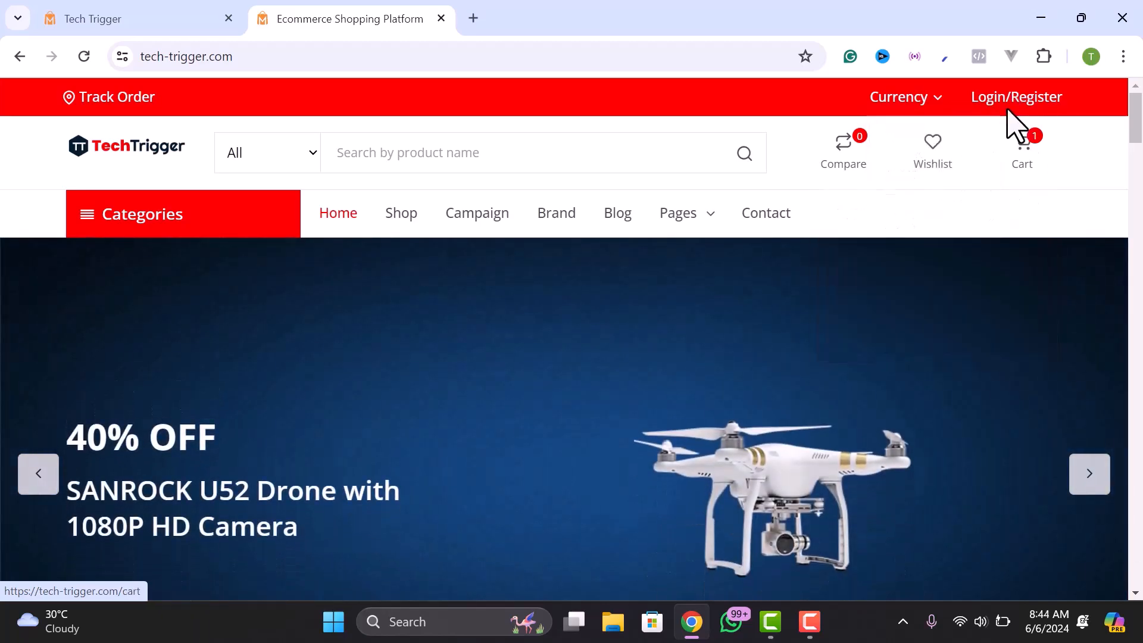
{"action": "scroll", "coordinate": [526, 310], "scroll_direction": "down", "scroll_amount": 10}
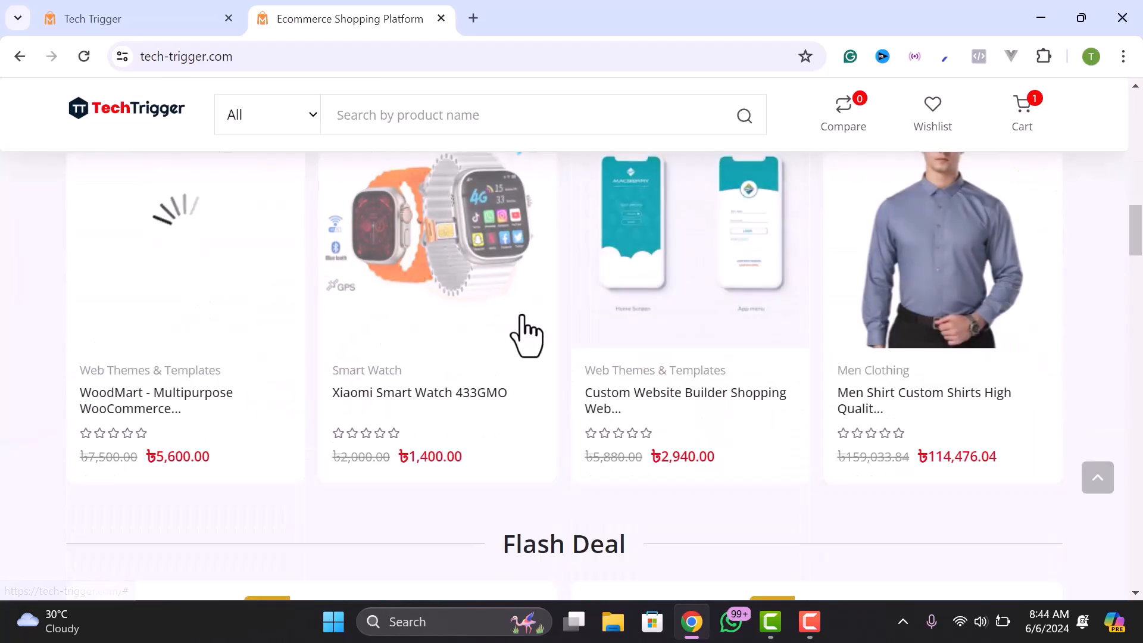
{"action": "scroll", "coordinate": [625, 337], "scroll_direction": "down", "scroll_amount": 6}
{"action": "scroll", "coordinate": [630, 343], "scroll_direction": "down", "scroll_amount": 10}
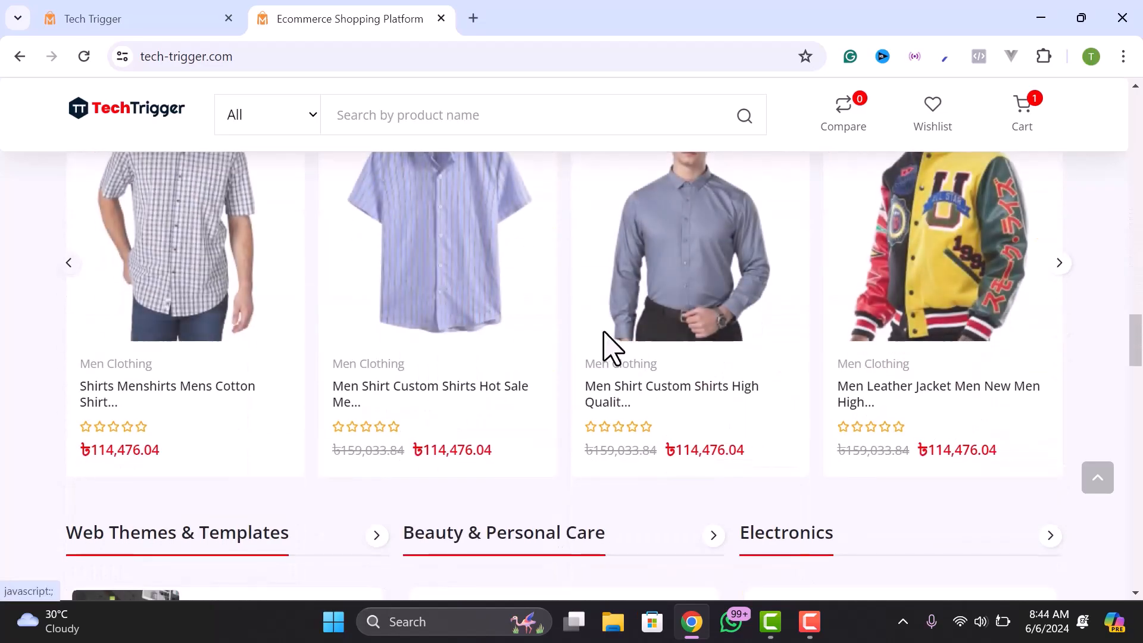
{"action": "scroll", "coordinate": [297, 345], "scroll_direction": "up", "scroll_amount": 2}
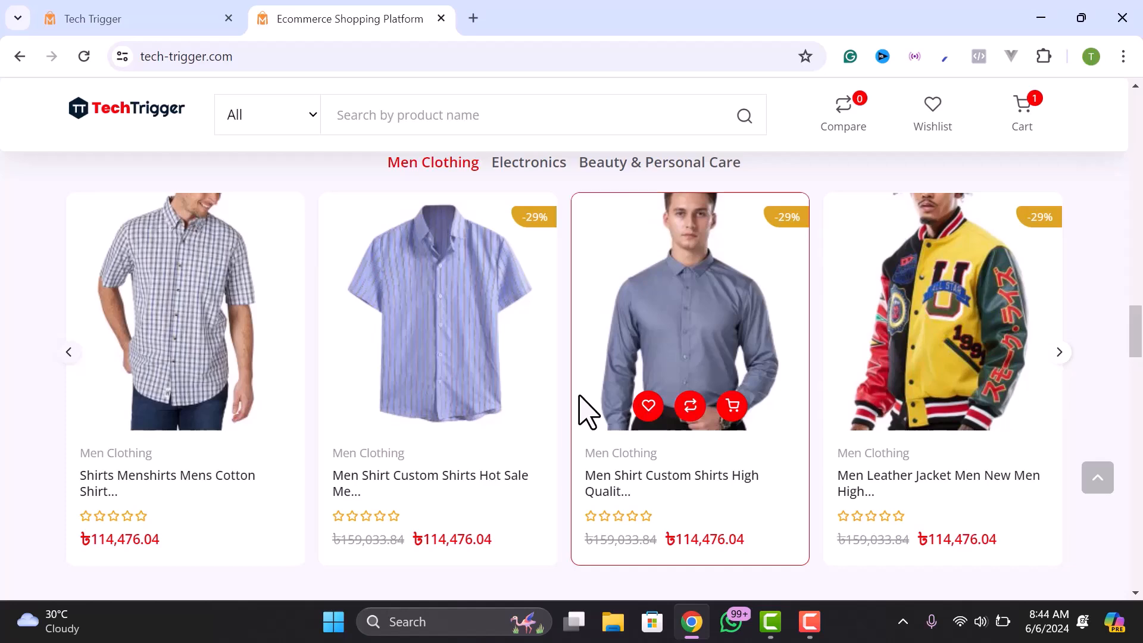
{"action": "left_click", "coordinate": [212, 12]}
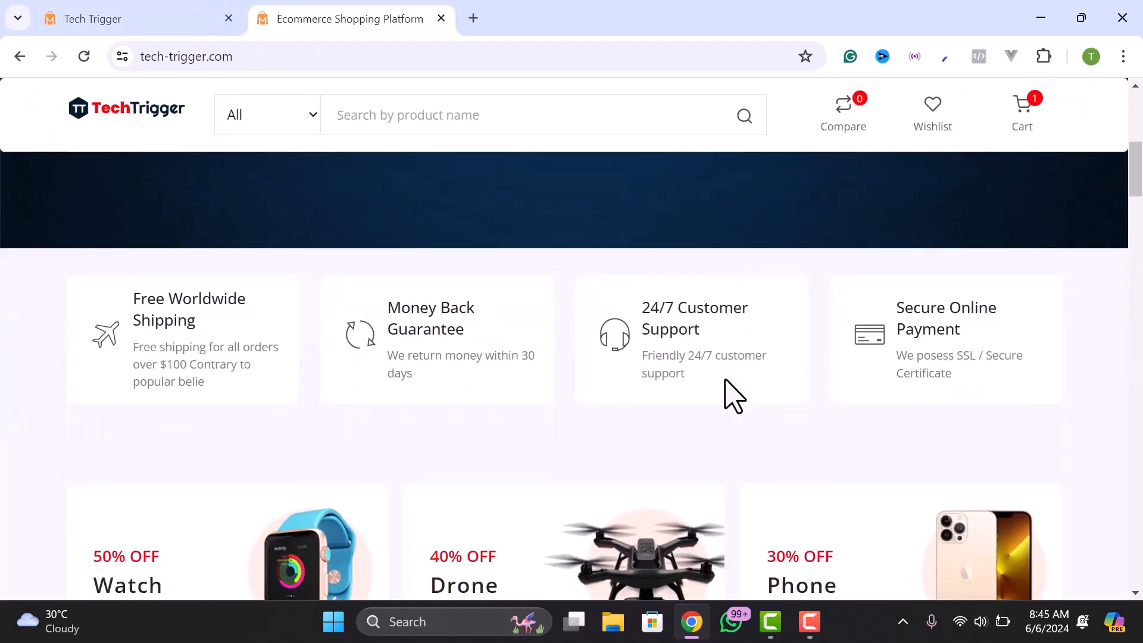
{"action": "scroll", "coordinate": [726, 382], "scroll_direction": "down", "scroll_amount": 10}
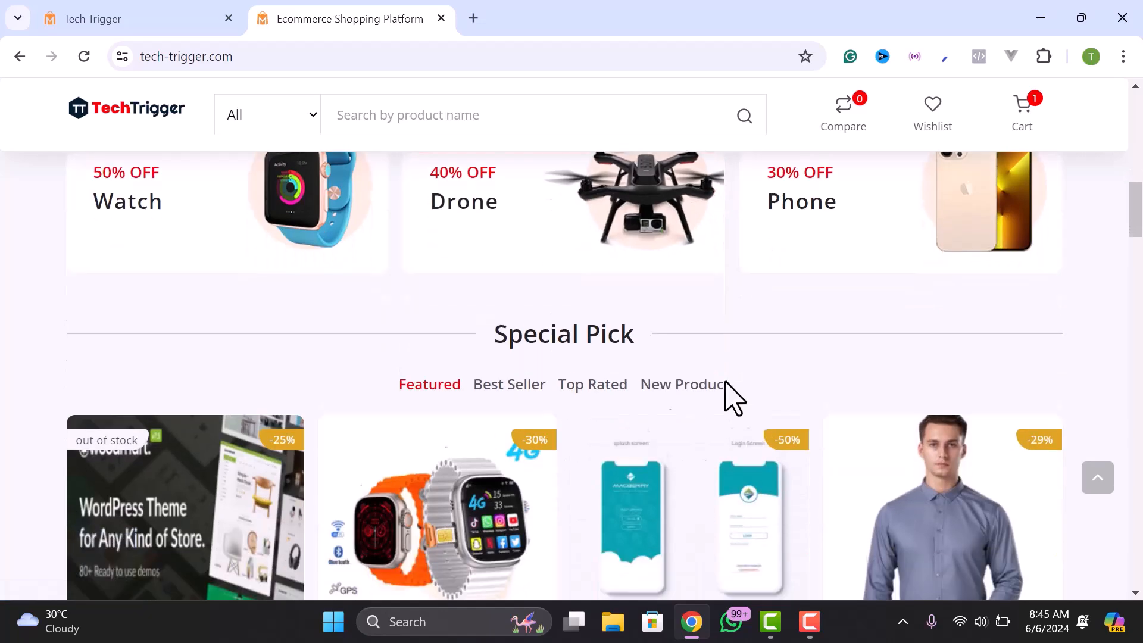
{"action": "scroll", "coordinate": [732, 397], "scroll_direction": "down", "scroll_amount": 6}
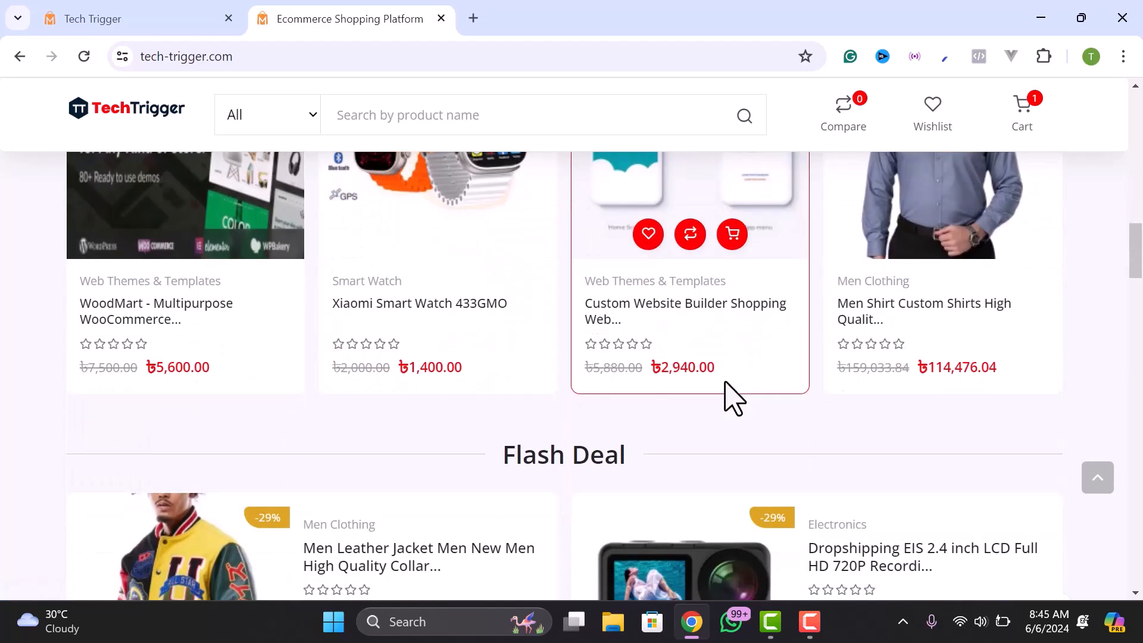
{"action": "scroll", "coordinate": [732, 398], "scroll_direction": "down", "scroll_amount": 10}
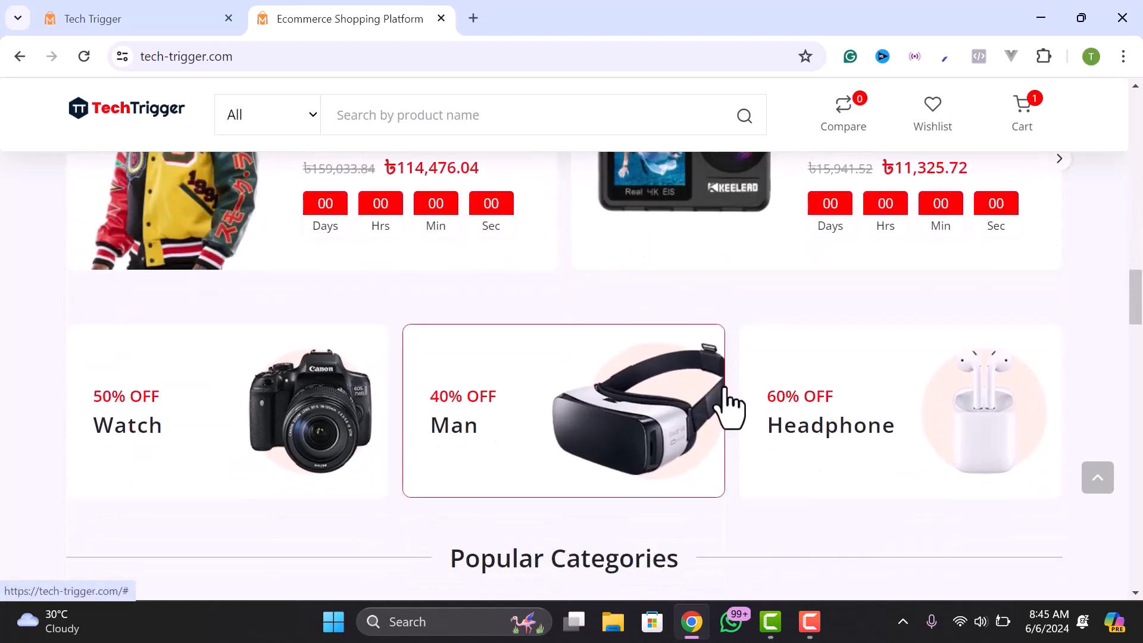
{"action": "scroll", "coordinate": [729, 408], "scroll_direction": "down", "scroll_amount": 7}
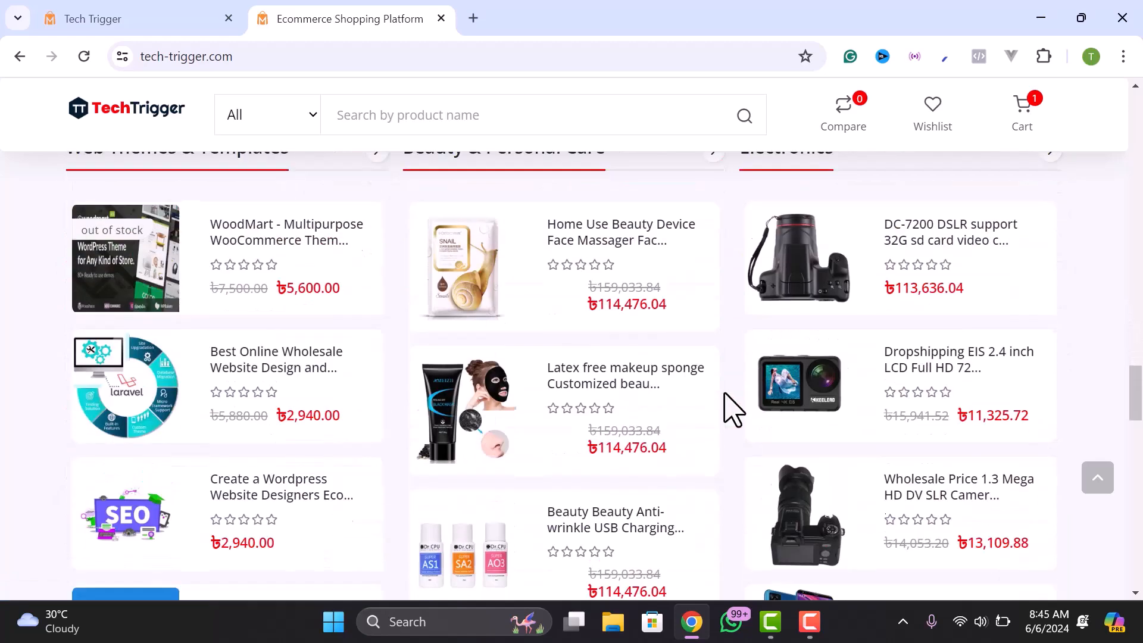
{"action": "scroll", "coordinate": [522, 435], "scroll_direction": "down", "scroll_amount": 5}
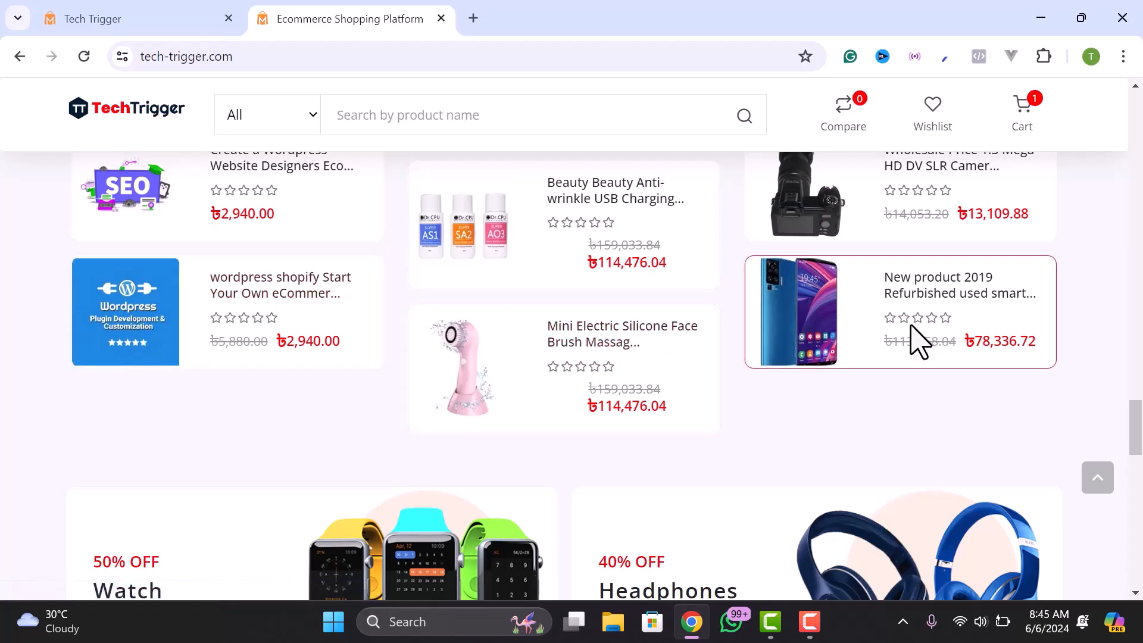
{"action": "scroll", "coordinate": [649, 425], "scroll_direction": "down", "scroll_amount": 3}
{"action": "scroll", "coordinate": [646, 446], "scroll_direction": "down", "scroll_amount": 7}
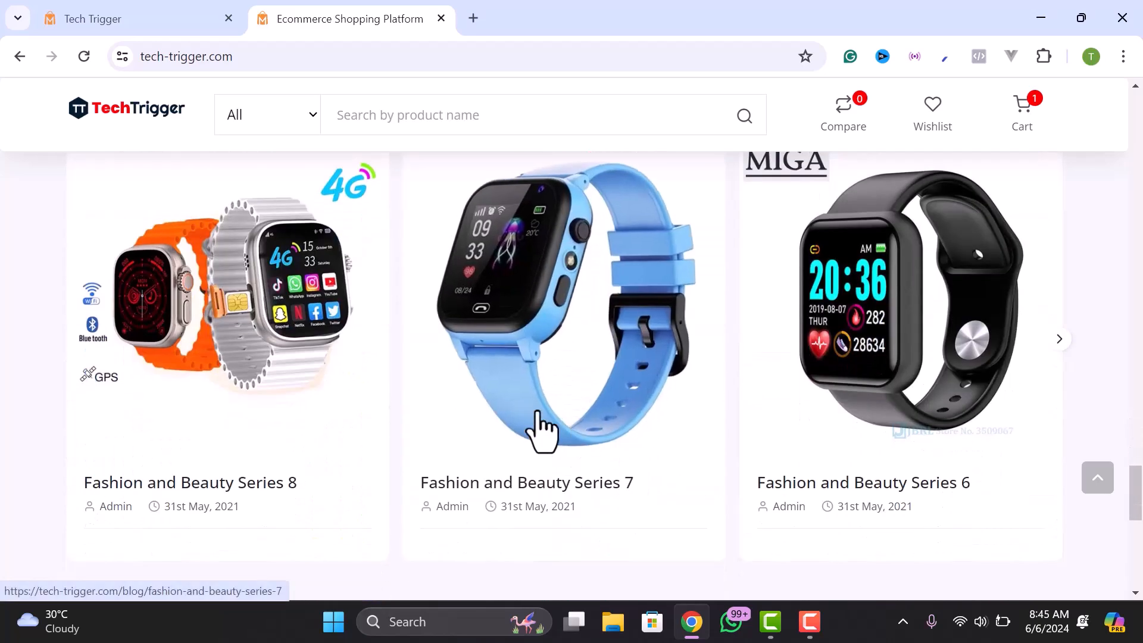
{"action": "scroll", "coordinate": [663, 416], "scroll_direction": "down", "scroll_amount": 10}
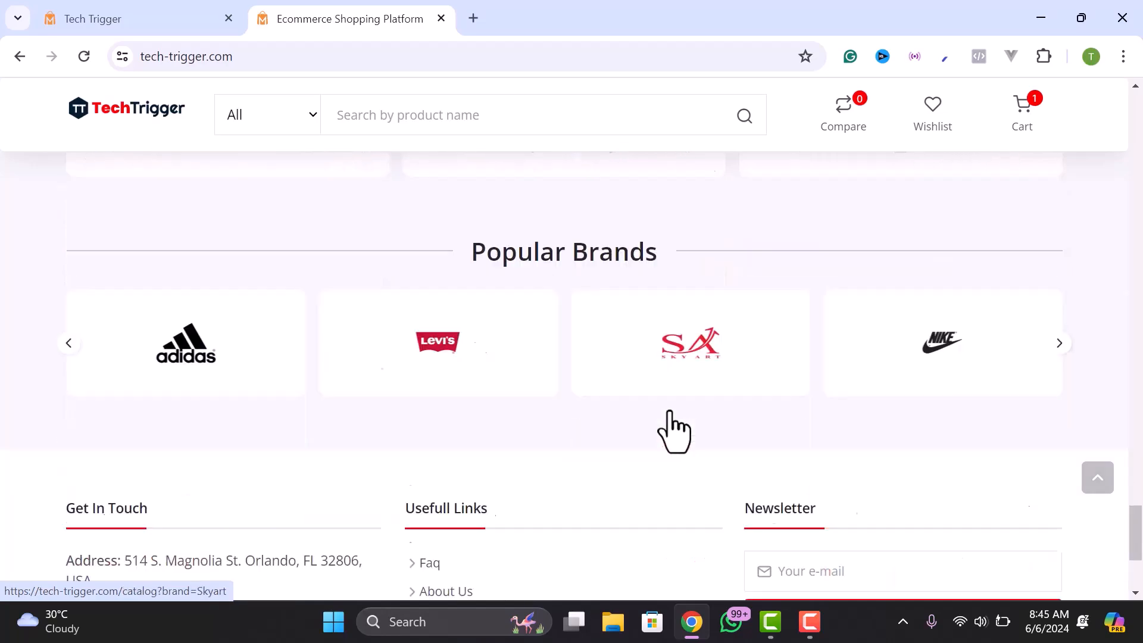
{"action": "scroll", "coordinate": [544, 375], "scroll_direction": "up", "scroll_amount": 11}
{"action": "scroll", "coordinate": [543, 366], "scroll_direction": "up", "scroll_amount": 20}
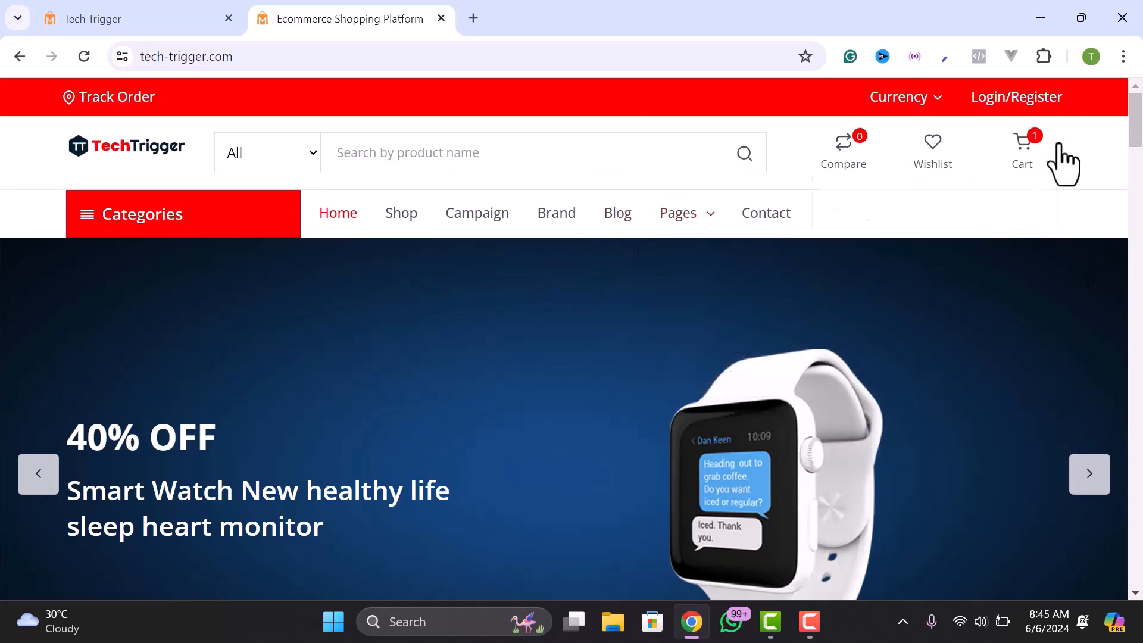
{"action": "left_click_drag", "start_coordinate": [1140, 128], "coordinate": [1140, 572]}
- View the admin Language page's Frontend Translate table, then return to the storefront tab
{"action": "left_click", "coordinate": [831, 326]}
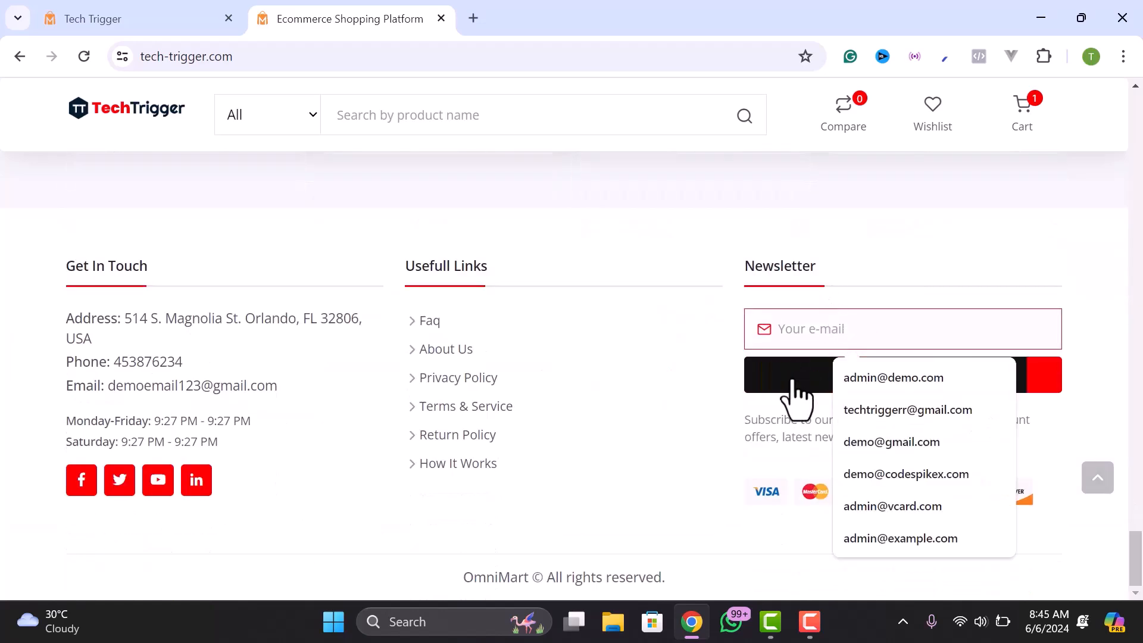
{"action": "left_click", "coordinate": [178, 21]}
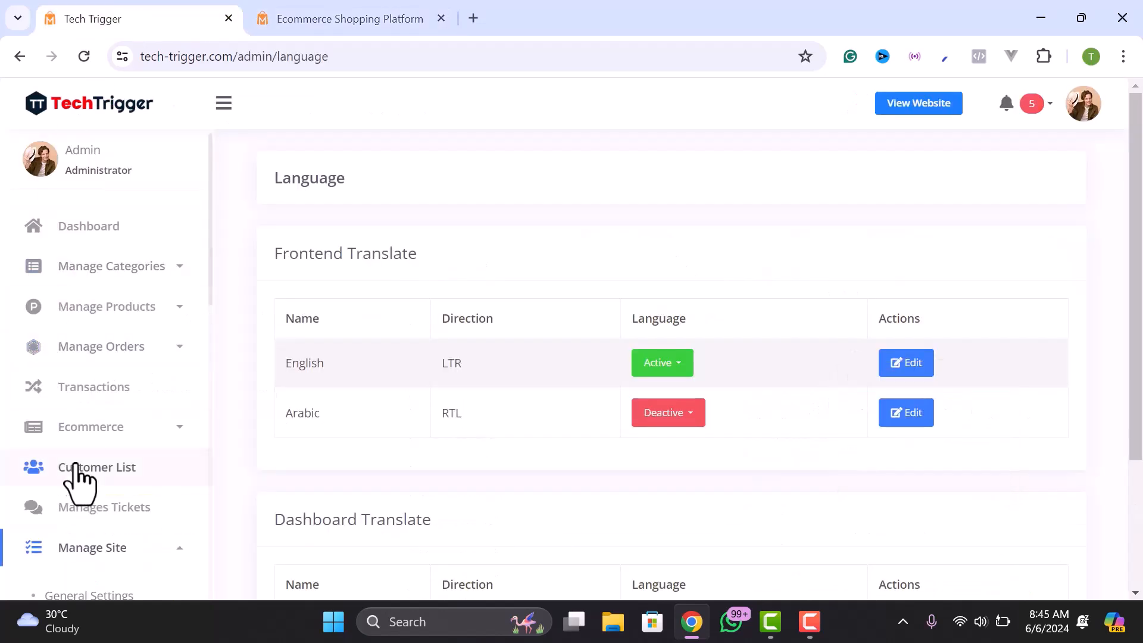
{"action": "scroll", "coordinate": [77, 490], "scroll_direction": "down", "scroll_amount": 7}
{"action": "scroll", "coordinate": [67, 435], "scroll_direction": "down", "scroll_amount": 3}
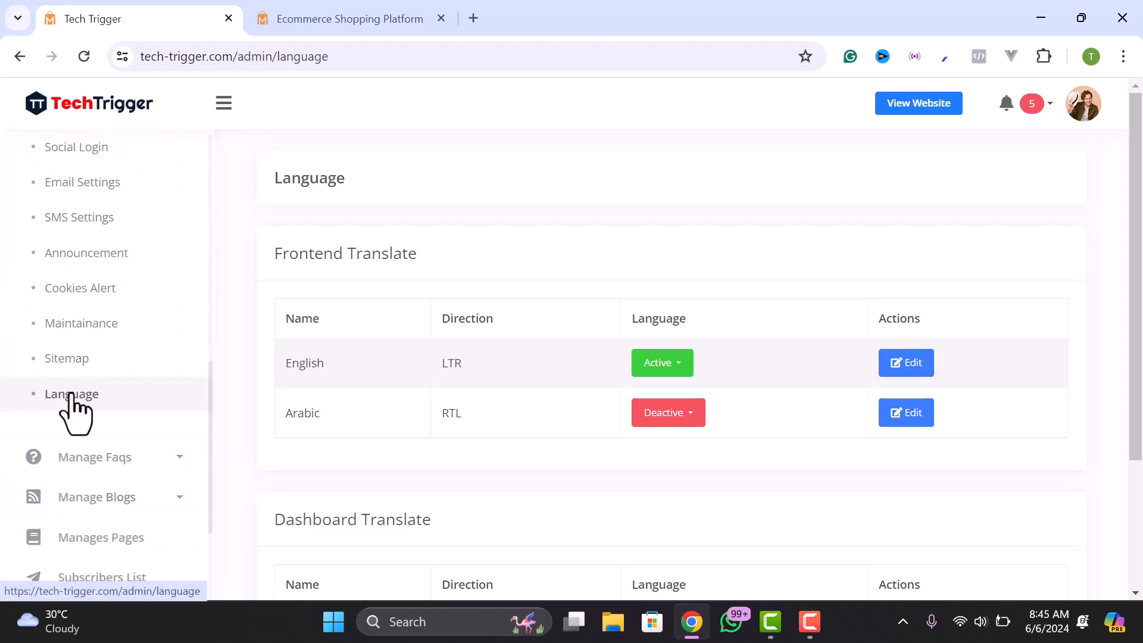
{"action": "scroll", "coordinate": [81, 518], "scroll_direction": "down", "scroll_amount": 3}
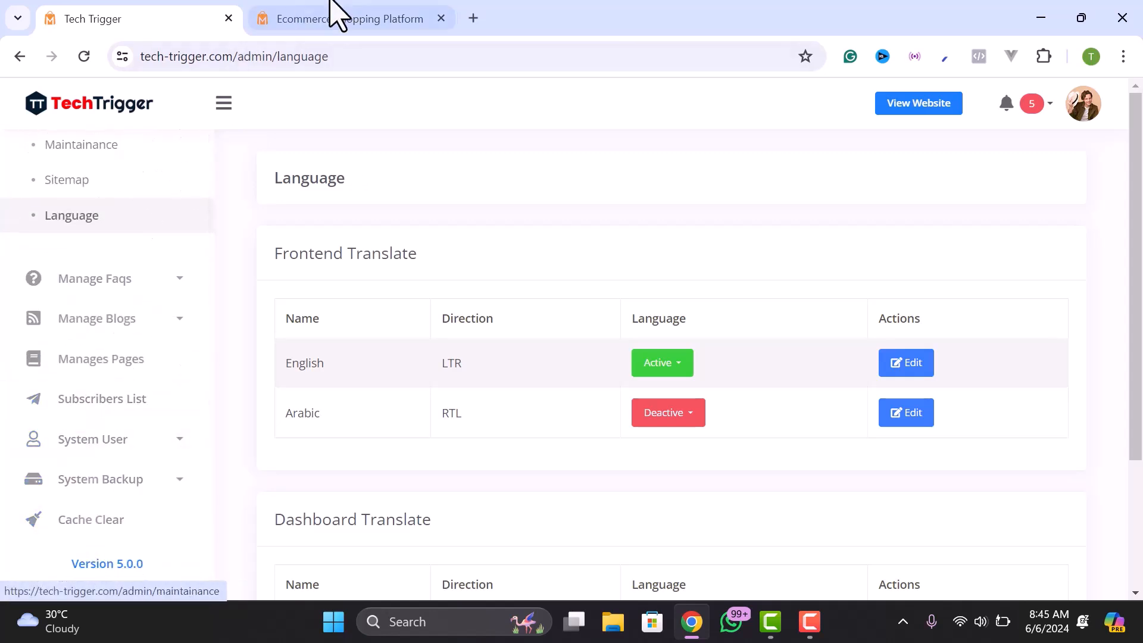
{"action": "left_click", "coordinate": [303, 19]}
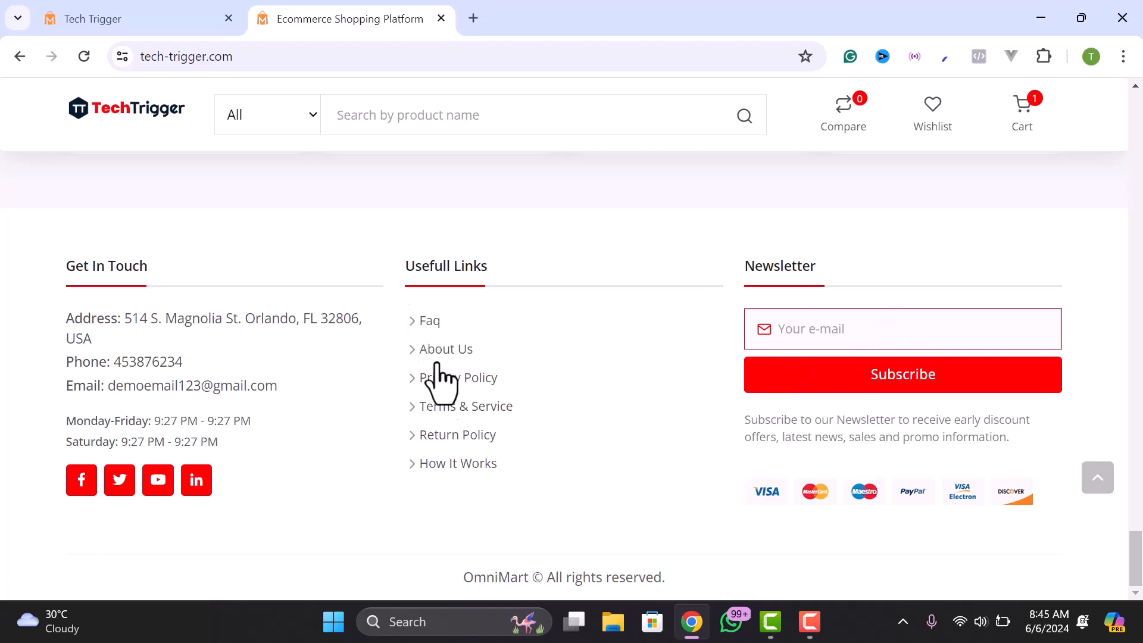
- Scroll the storefront back up to the smart-watch hero banner
{"action": "scroll", "coordinate": [840, 332], "scroll_direction": "up", "scroll_amount": 20}
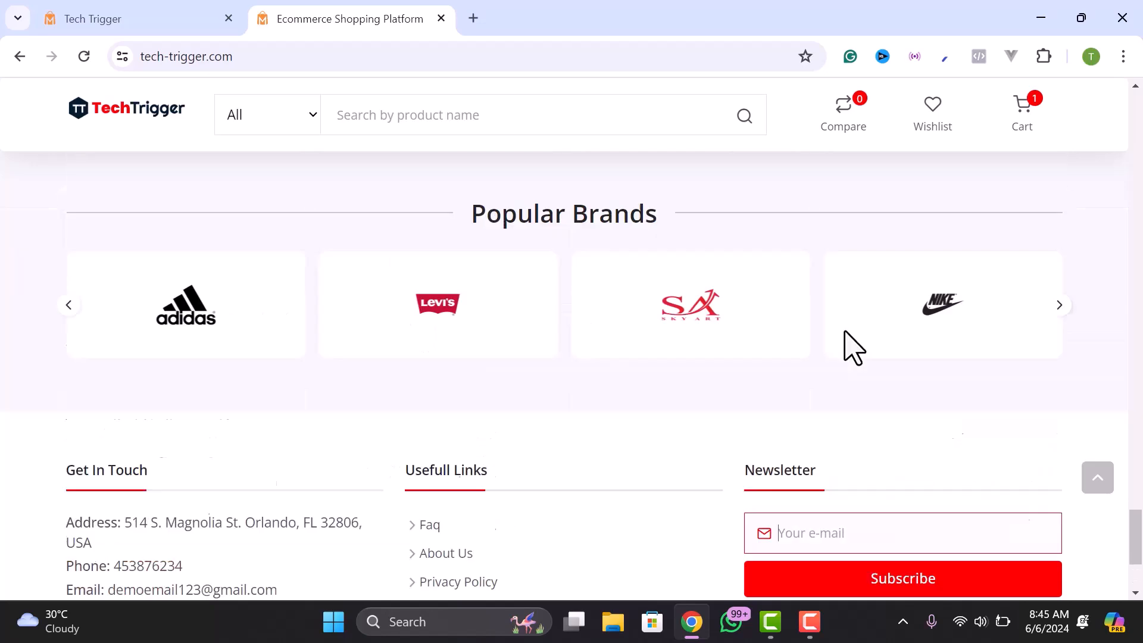
{"action": "scroll", "coordinate": [598, 333], "scroll_direction": "up", "scroll_amount": 6}
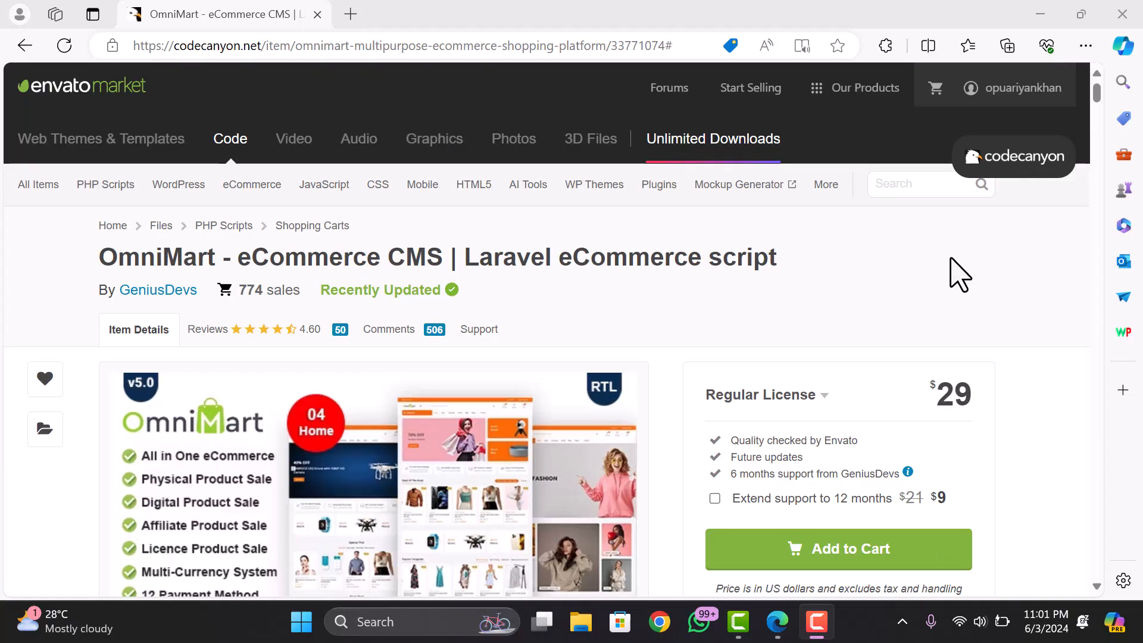
{"action": "scroll", "coordinate": [959, 275], "scroll_direction": "down", "scroll_amount": 2}
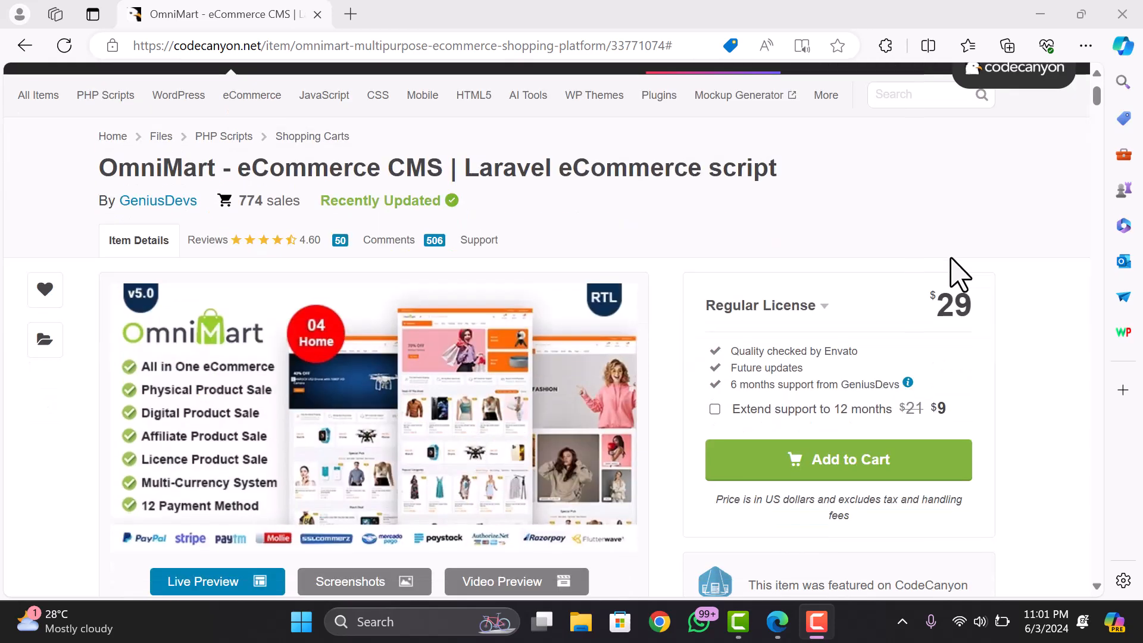
{"action": "scroll", "coordinate": [795, 357], "scroll_direction": "down", "scroll_amount": 2}
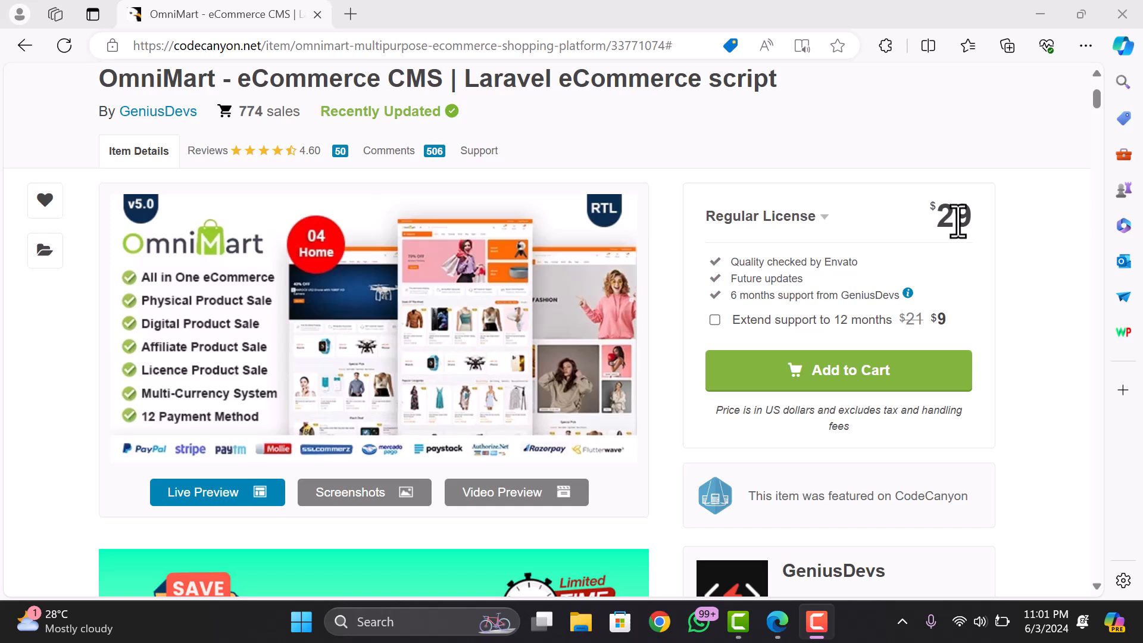
{"action": "left_click_drag", "start_coordinate": [934, 218], "coordinate": [958, 218]}
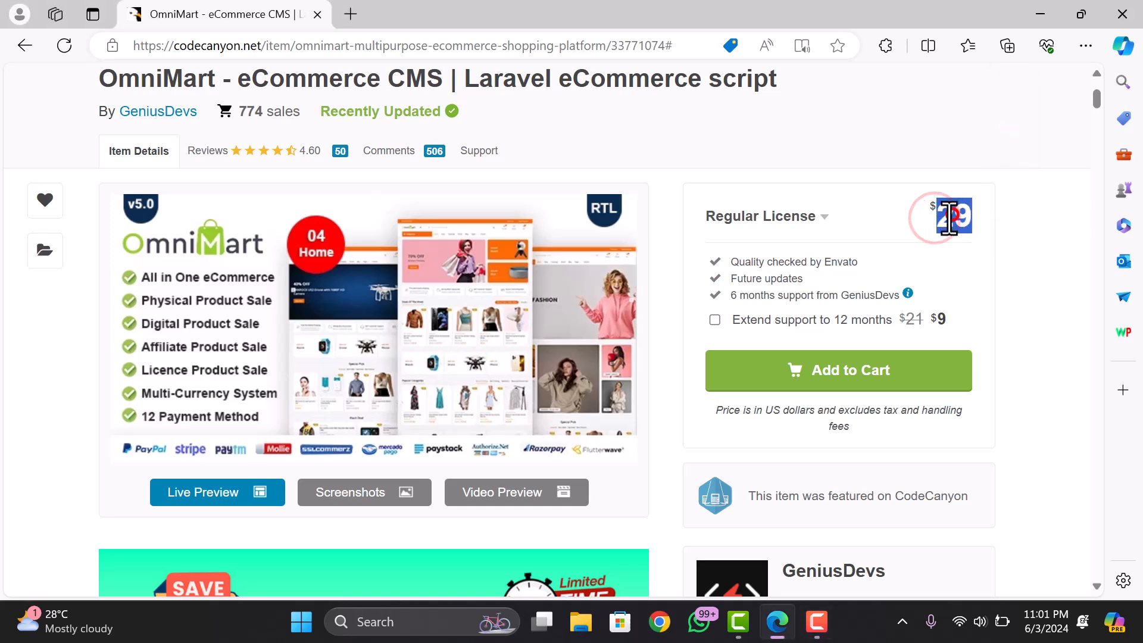
{"action": "left_click", "coordinate": [952, 215]}
{"action": "left_click", "coordinate": [938, 225]}
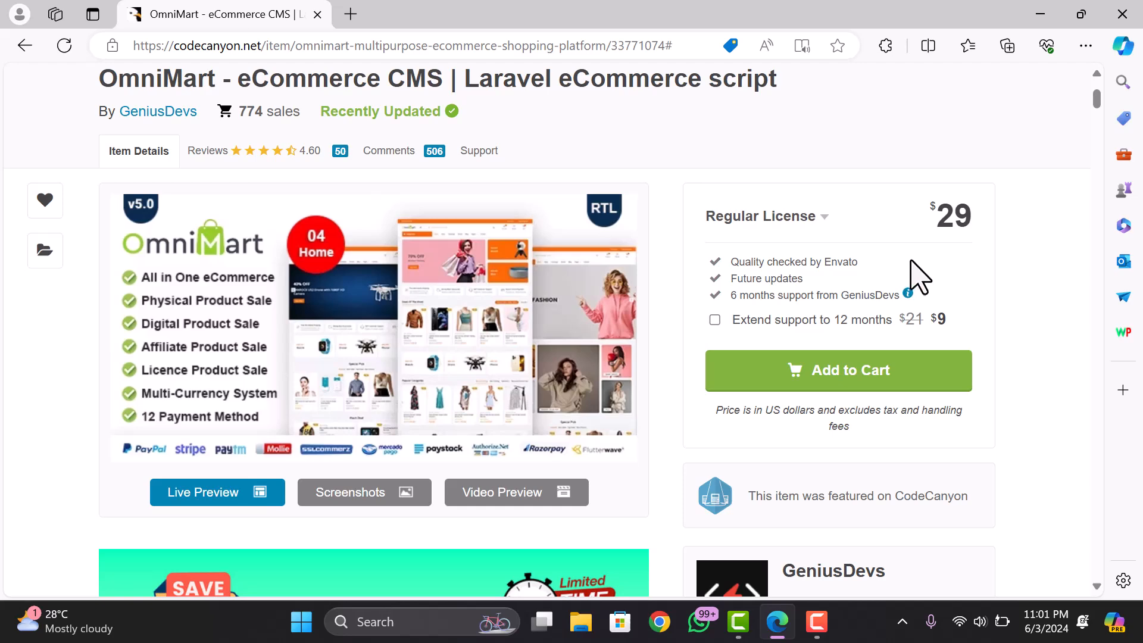
{"action": "scroll", "coordinate": [916, 281], "scroll_direction": "down", "scroll_amount": 3}
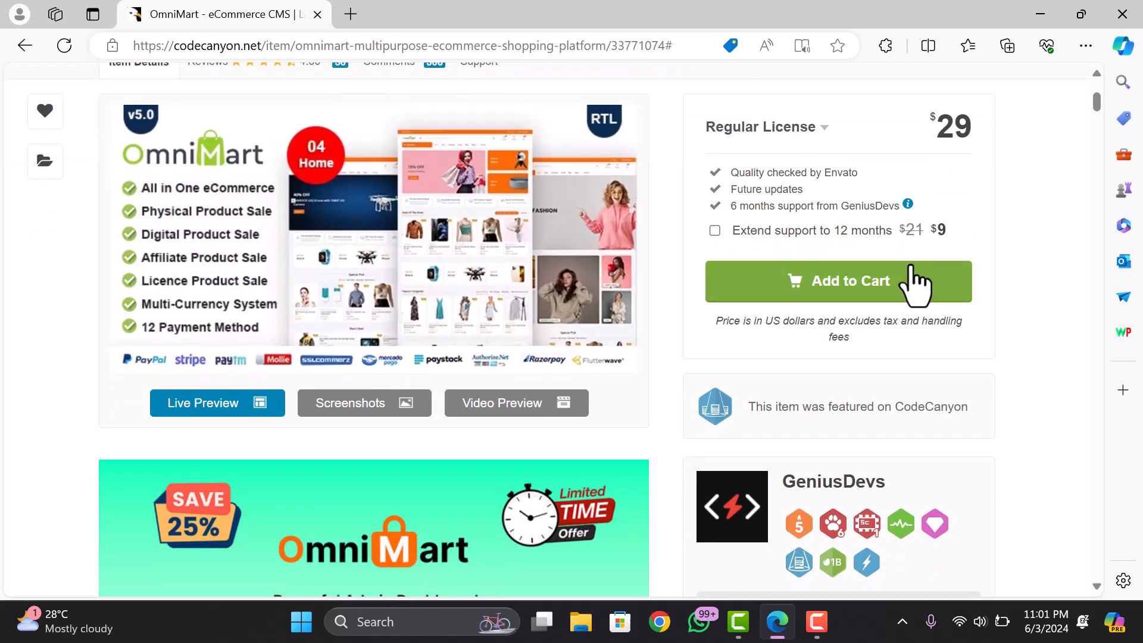
{"action": "scroll", "coordinate": [913, 295], "scroll_direction": "down", "scroll_amount": 6}
{"action": "scroll", "coordinate": [243, 357], "scroll_direction": "down", "scroll_amount": 15}
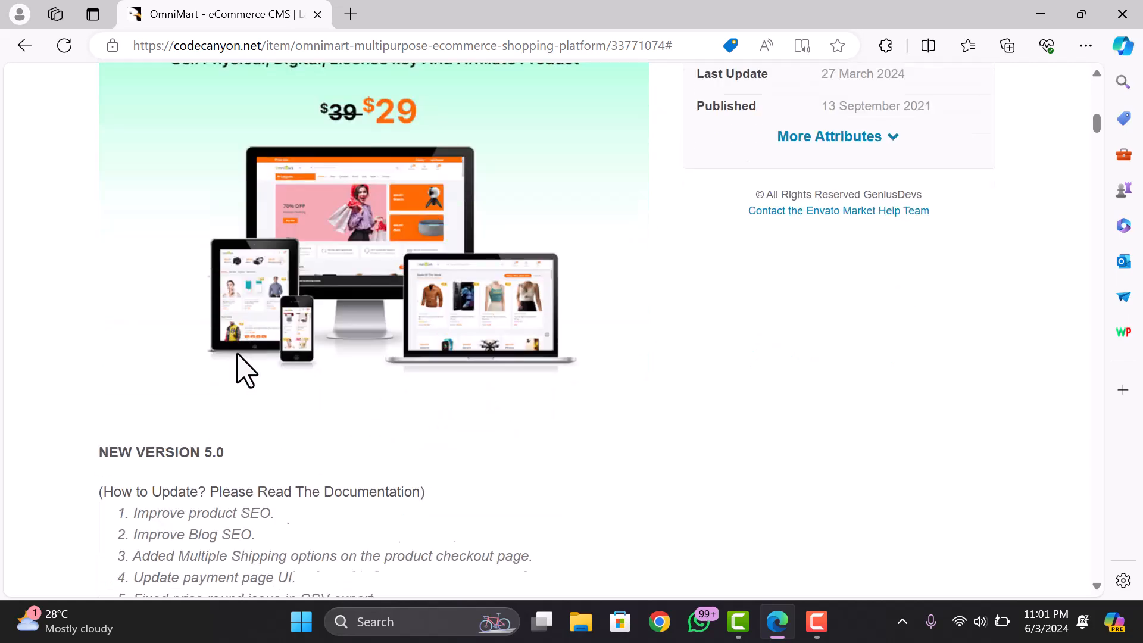
{"action": "scroll", "coordinate": [175, 327], "scroll_direction": "down", "scroll_amount": 15}
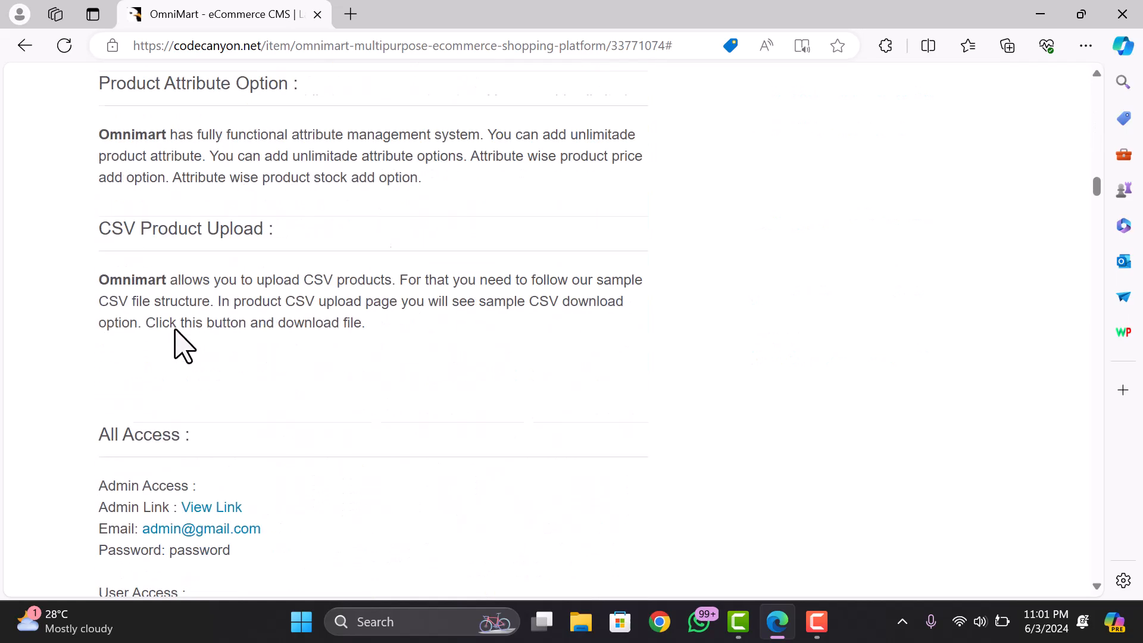
{"action": "scroll", "coordinate": [178, 332], "scroll_direction": "up", "scroll_amount": 7}
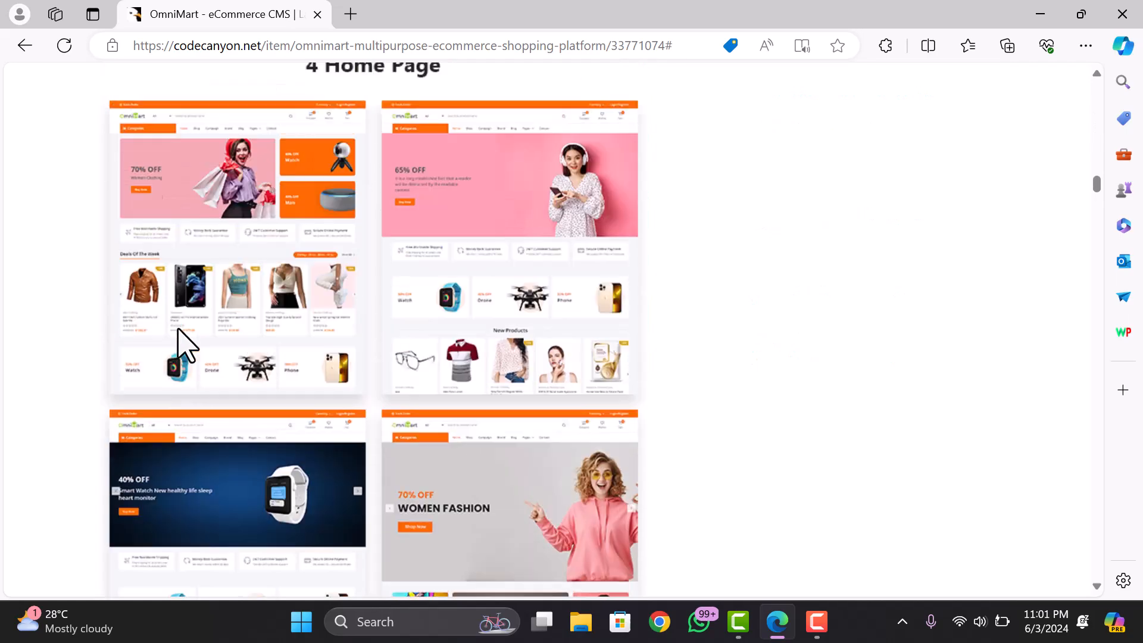
{"action": "scroll", "coordinate": [292, 297], "scroll_direction": "down", "scroll_amount": 5}
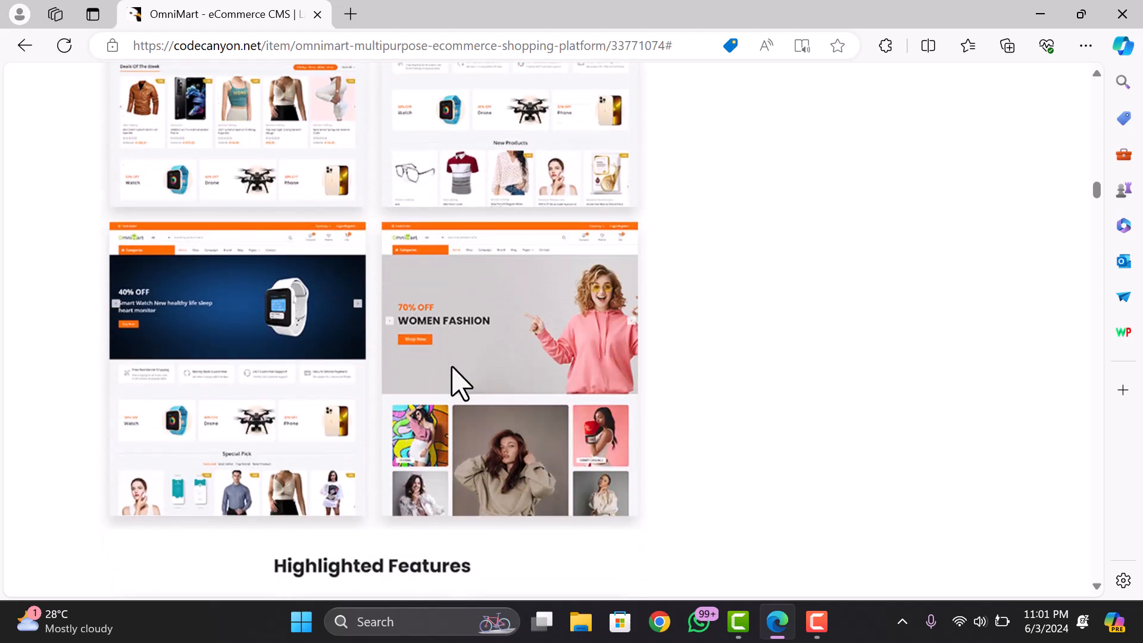
{"action": "scroll", "coordinate": [222, 345], "scroll_direction": "up", "scroll_amount": 2}
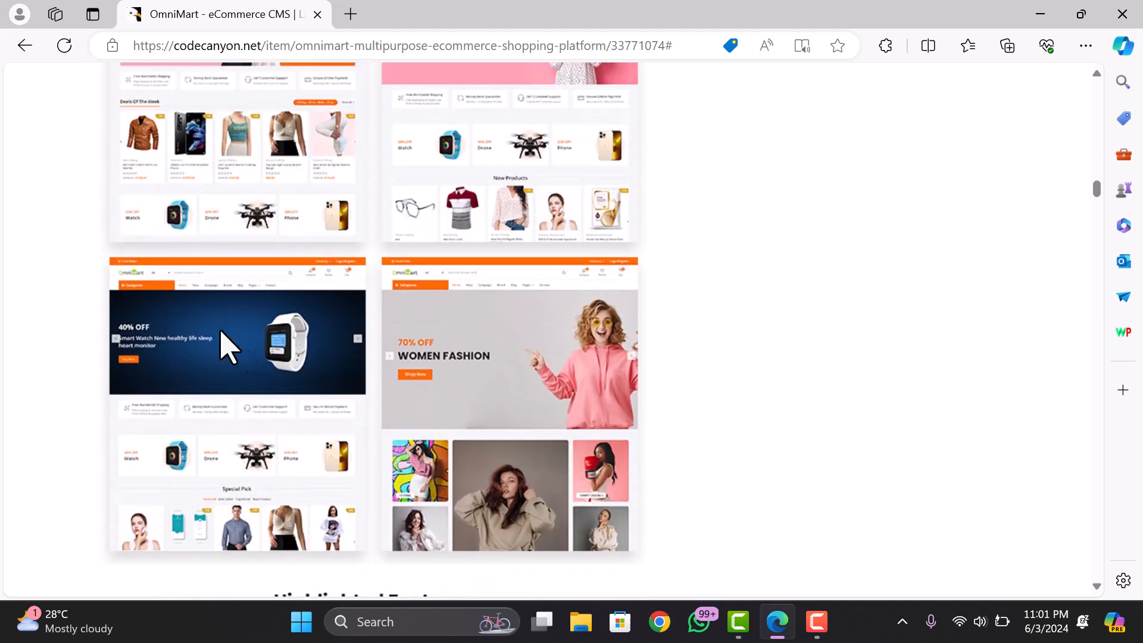
{"action": "scroll", "coordinate": [268, 452], "scroll_direction": "down", "scroll_amount": 2}
{"action": "scroll", "coordinate": [290, 389], "scroll_direction": "down", "scroll_amount": 4}
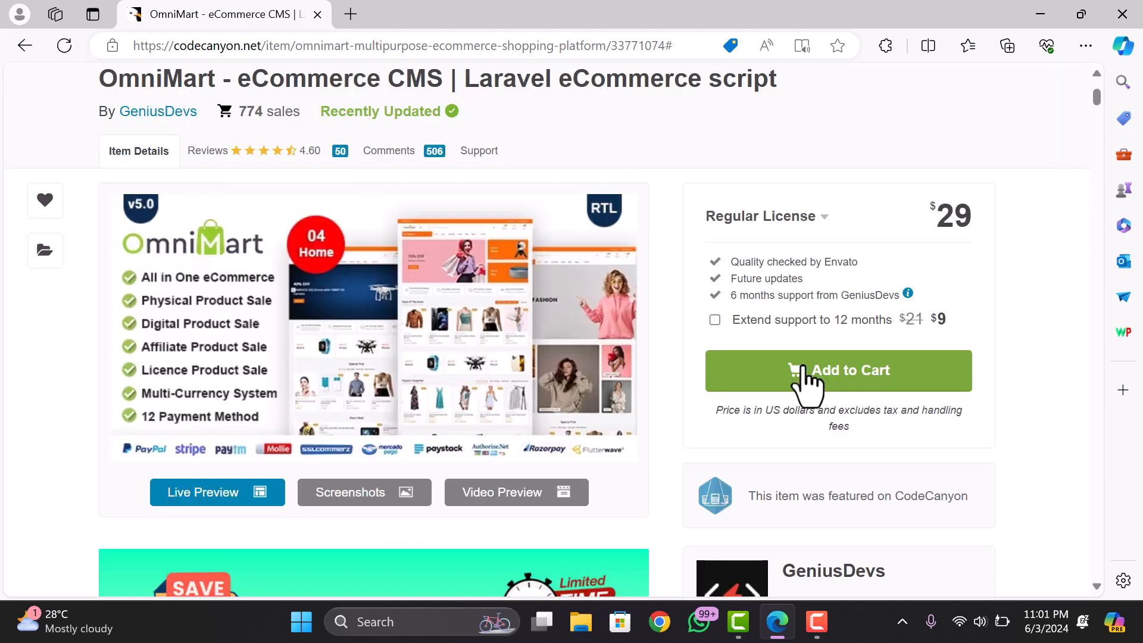
{"action": "scroll", "coordinate": [806, 384], "scroll_direction": "up", "scroll_amount": 3}
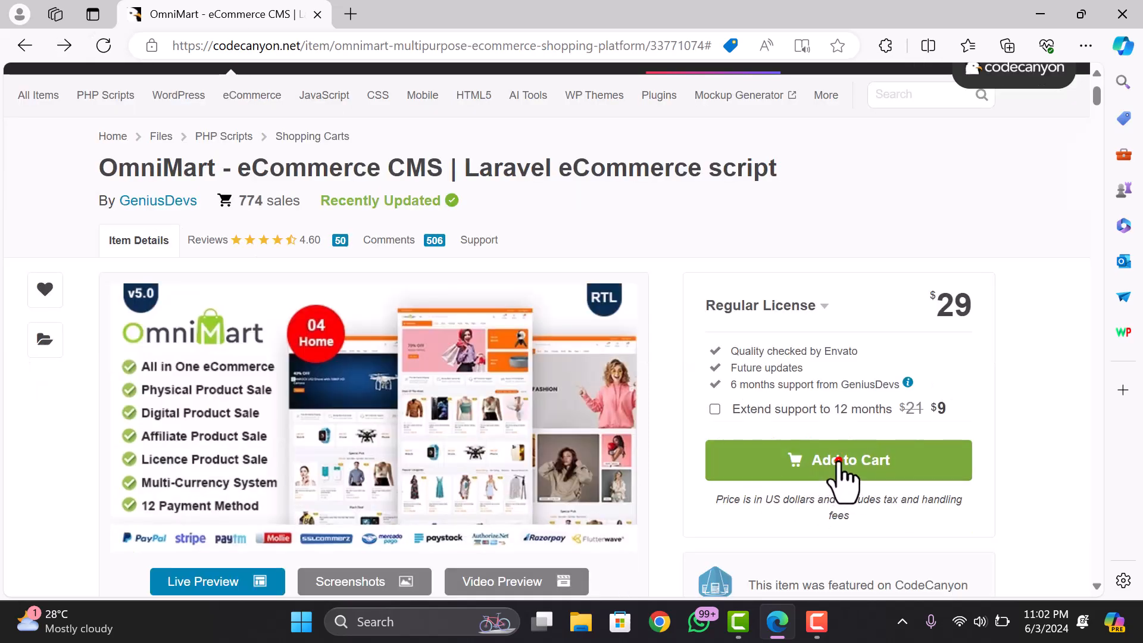
- Add OmniMart to the CodeCanyon cart and go to the secure checkout
{"action": "left_click", "coordinate": [840, 462]}
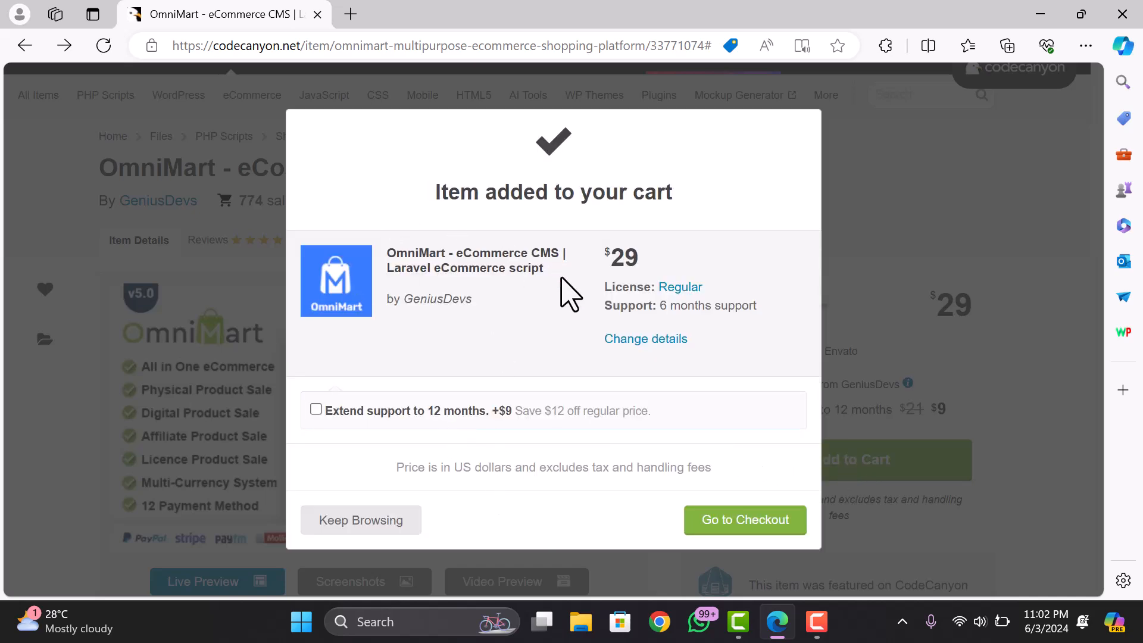
{"action": "left_click", "coordinate": [737, 522]}
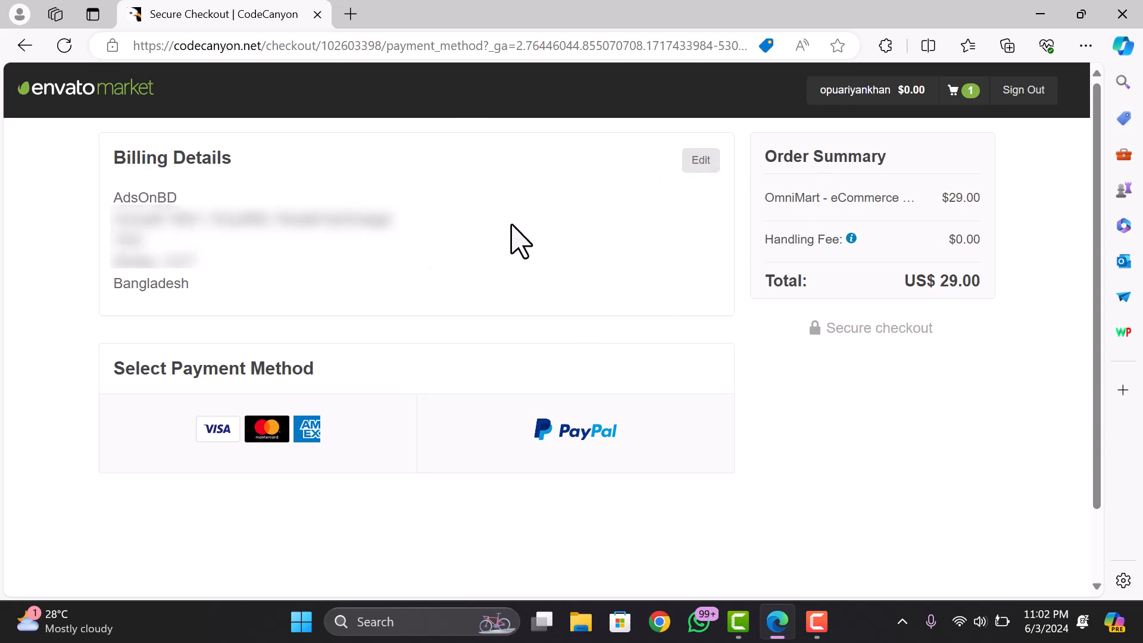
- Choose credit or debit card payment and enter the card details
{"action": "mouse_move", "coordinate": [893, 106]}
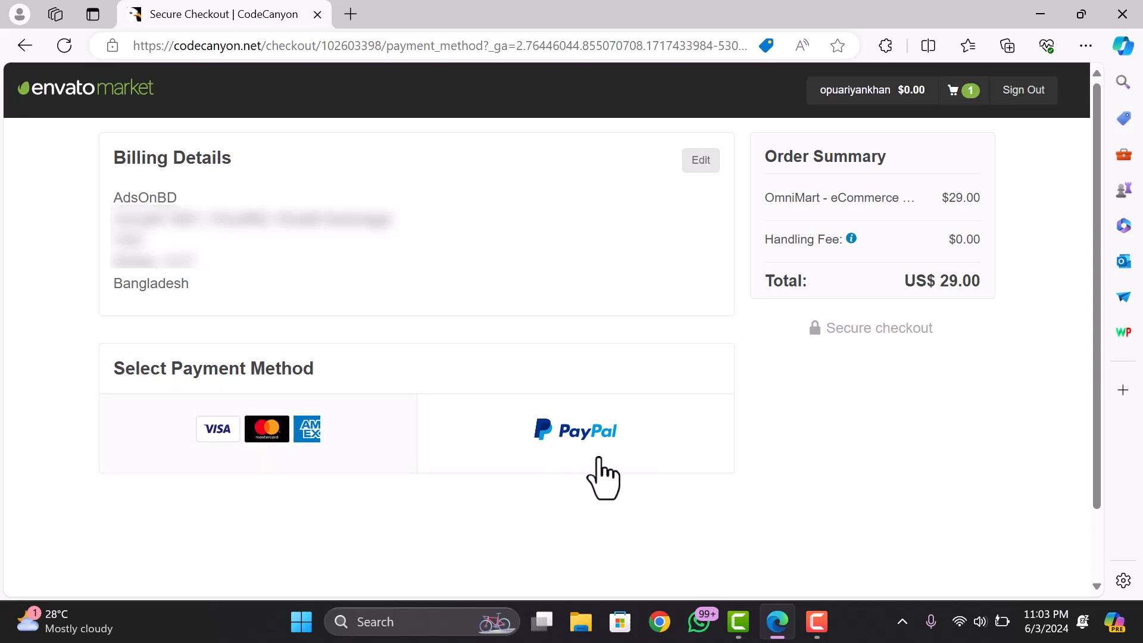
{"action": "left_click", "coordinate": [272, 443]}
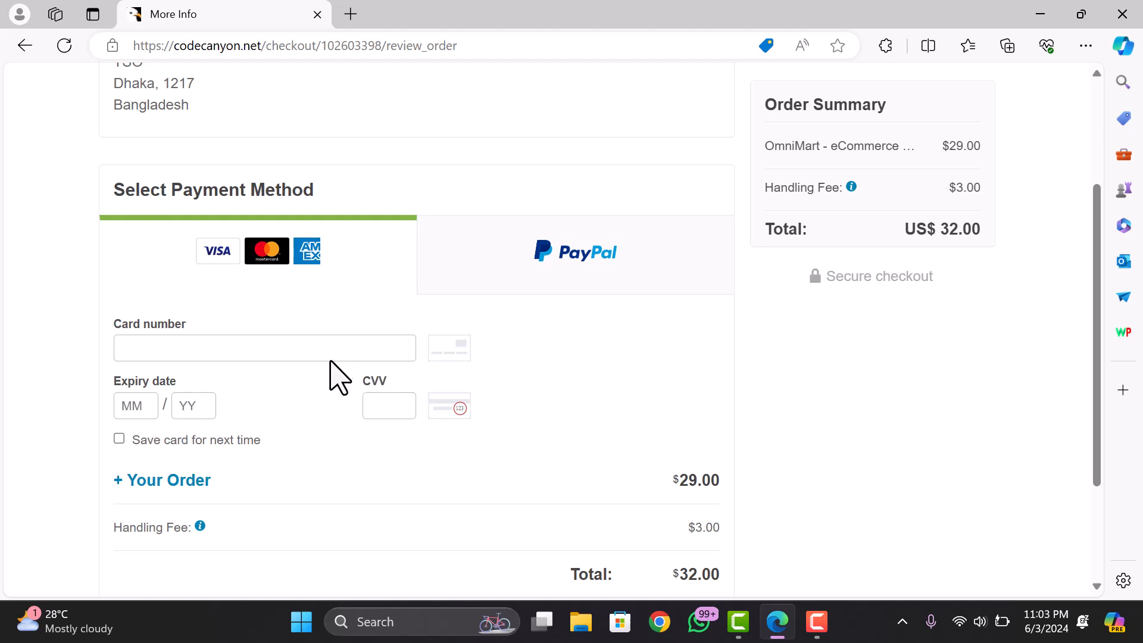
{"action": "scroll", "coordinate": [304, 304], "scroll_direction": "down", "scroll_amount": 1}
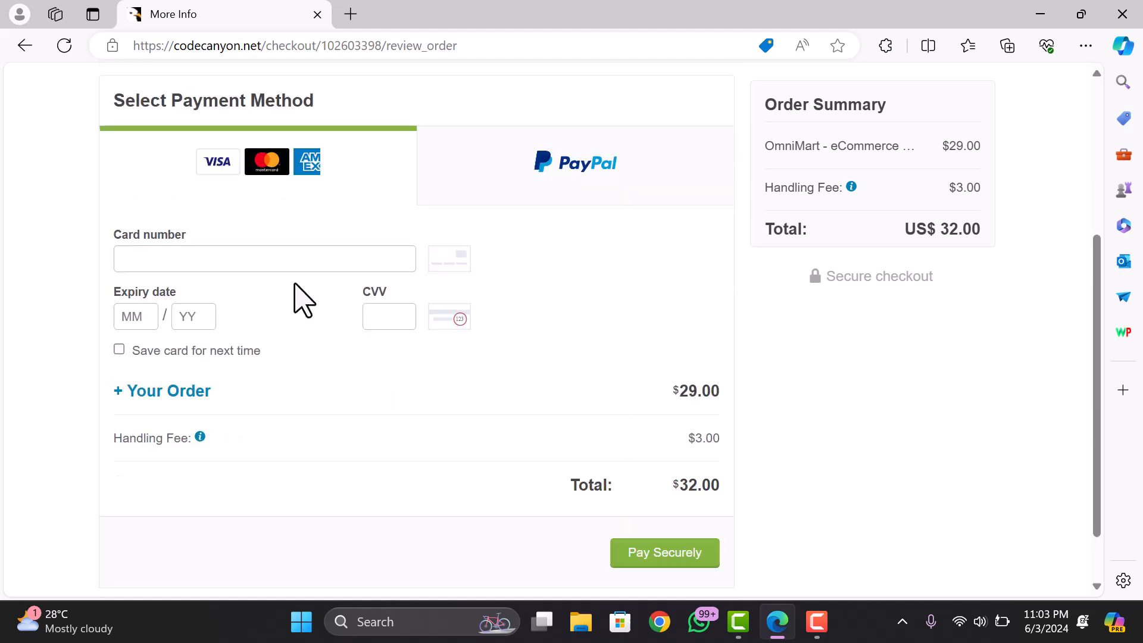
{"action": "scroll", "coordinate": [311, 296], "scroll_direction": "up", "scroll_amount": 1}
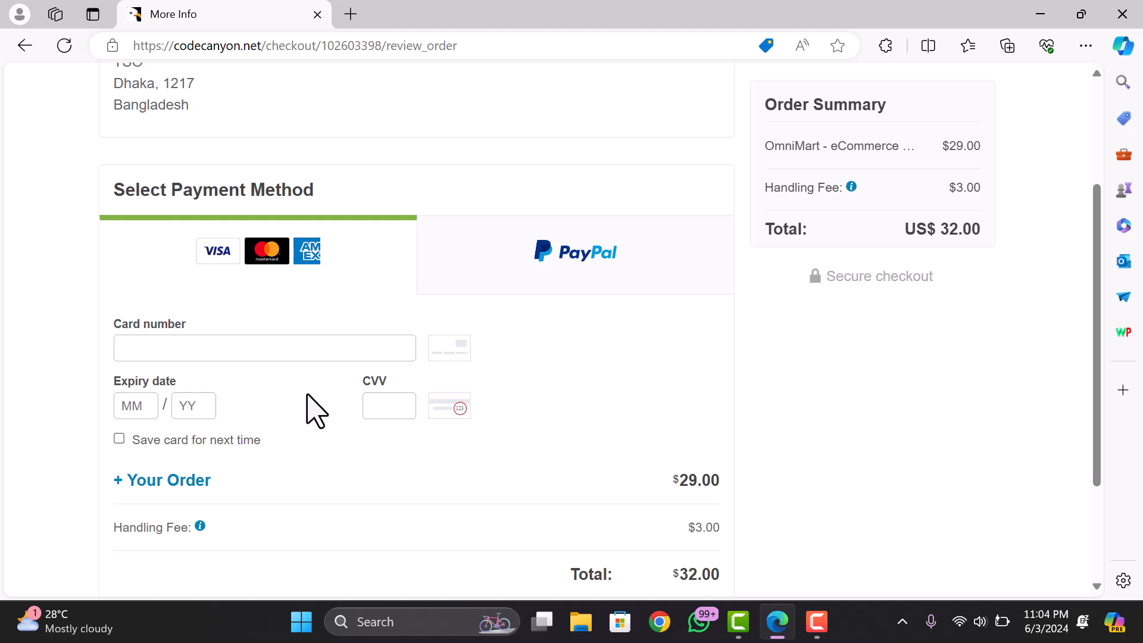
{"action": "left_click", "coordinate": [271, 344]}
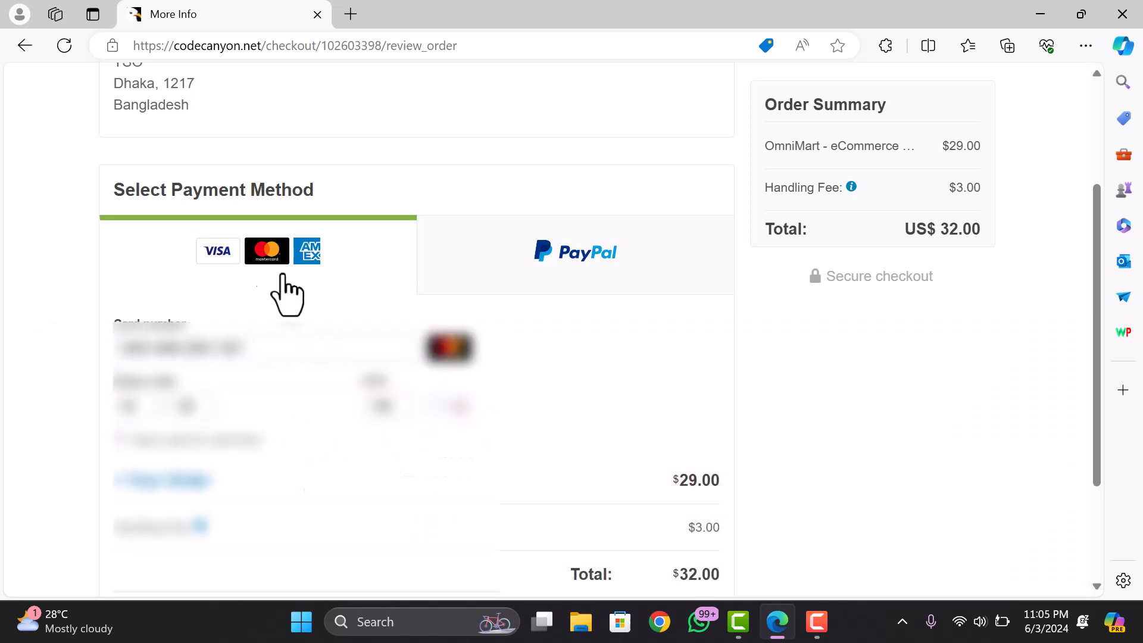
- Pay Securely for the US$ 32.00 order and decline Edge's save-card offer
{"action": "scroll", "coordinate": [271, 416], "scroll_direction": "down", "scroll_amount": 1}
{"action": "scroll", "coordinate": [274, 423], "scroll_direction": "down", "scroll_amount": 2}
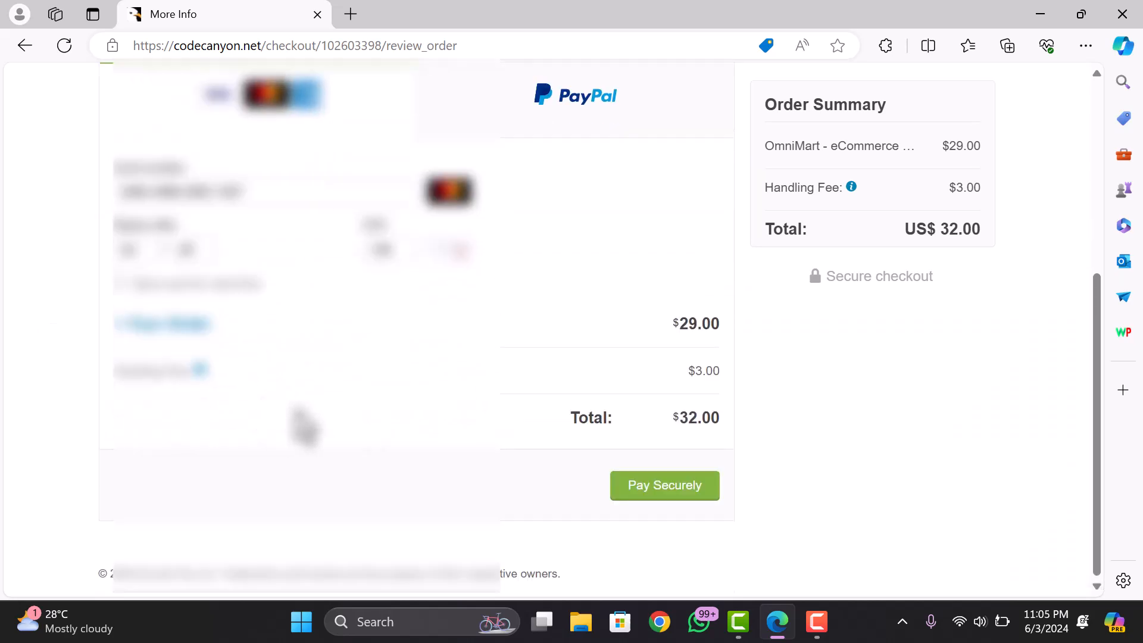
{"action": "left_click", "coordinate": [661, 497]}
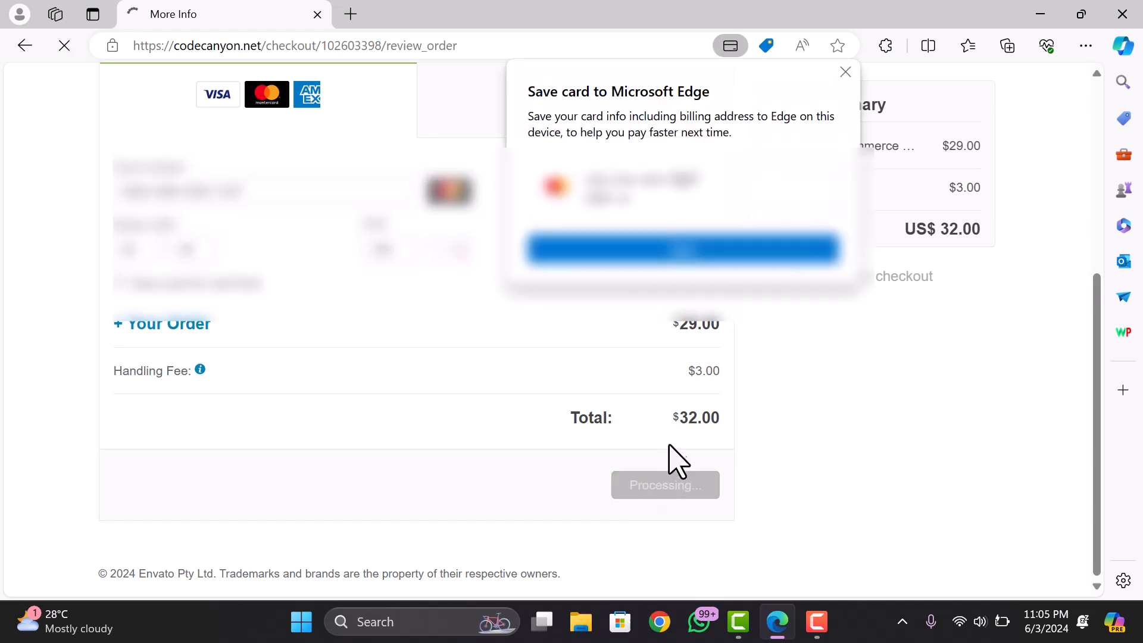
{"action": "left_click", "coordinate": [845, 72]}
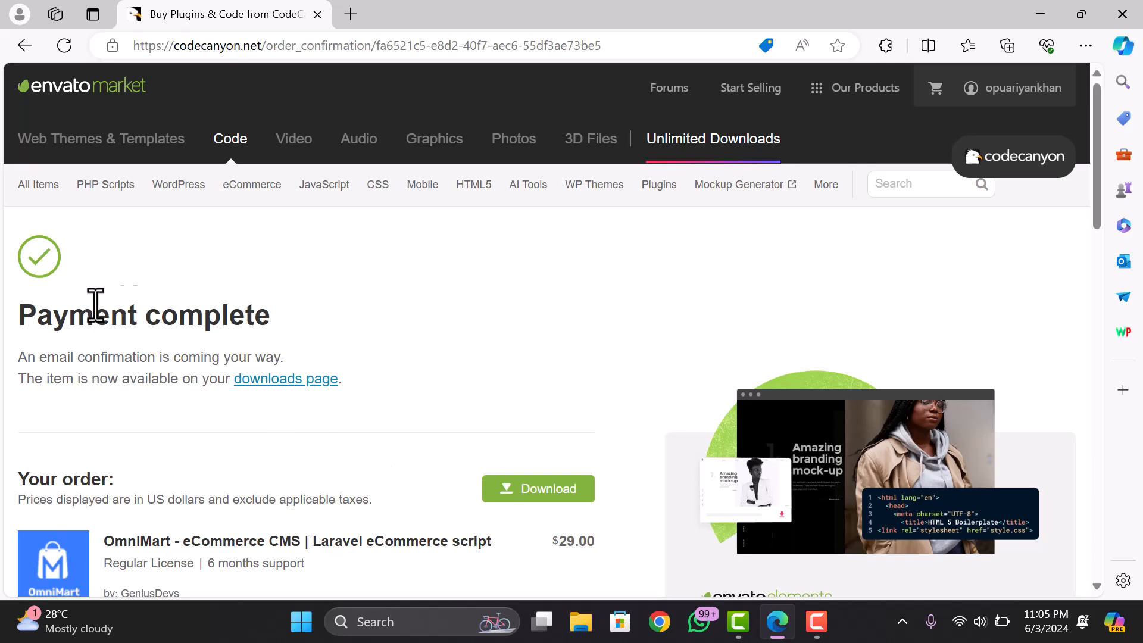
- Go to the account's Downloads page listing the purchased OmniMart script
{"action": "scroll", "coordinate": [182, 345], "scroll_direction": "down", "scroll_amount": 5}
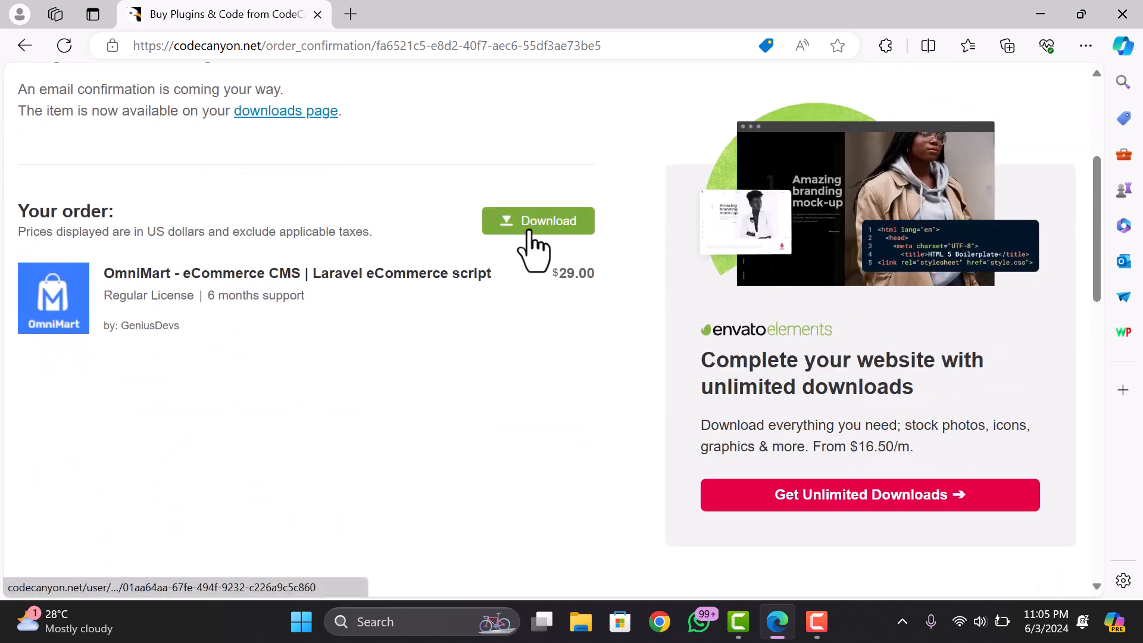
{"action": "scroll", "coordinate": [535, 250], "scroll_direction": "up", "scroll_amount": 5}
{"action": "mouse_move", "coordinate": [1005, 95]}
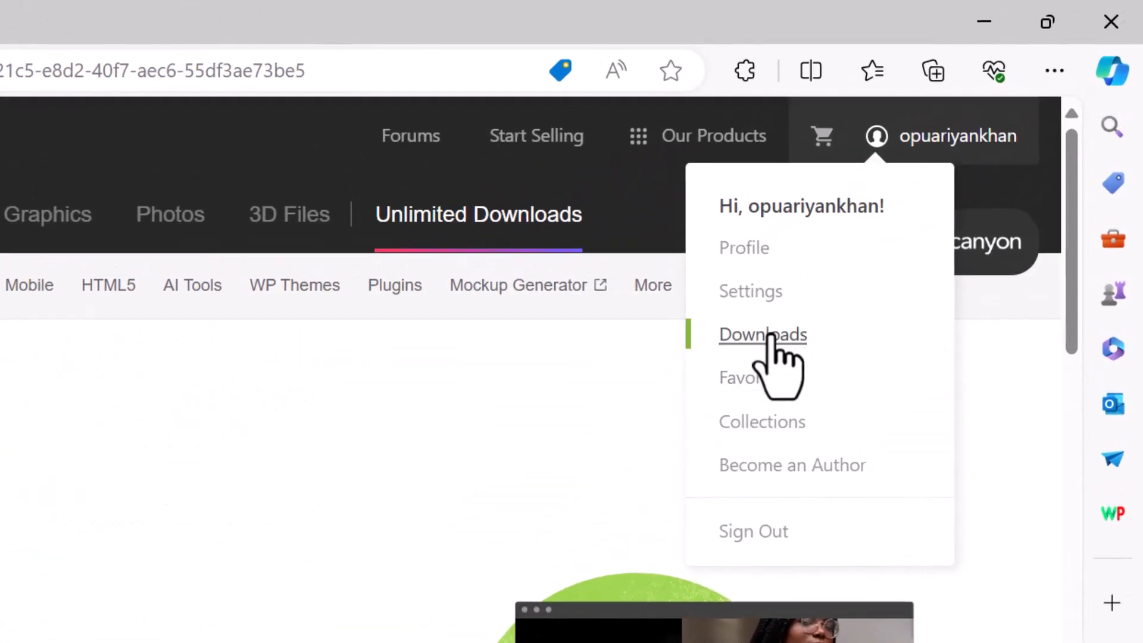
{"action": "left_click", "coordinate": [771, 336]}
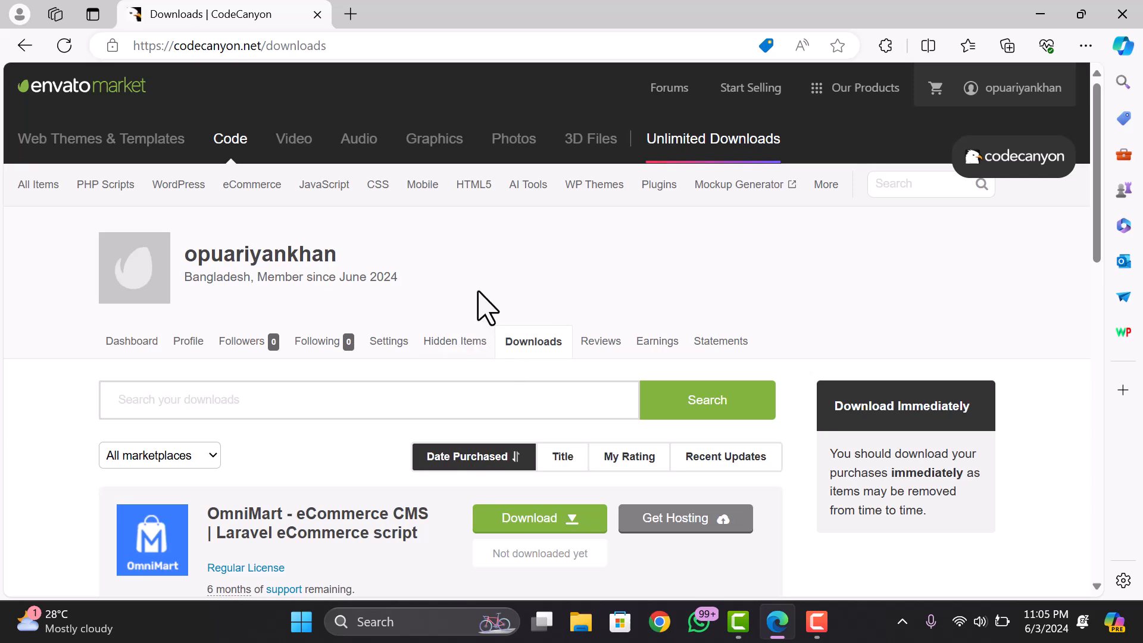
{"action": "scroll", "coordinate": [303, 386], "scroll_direction": "down", "scroll_amount": 3}
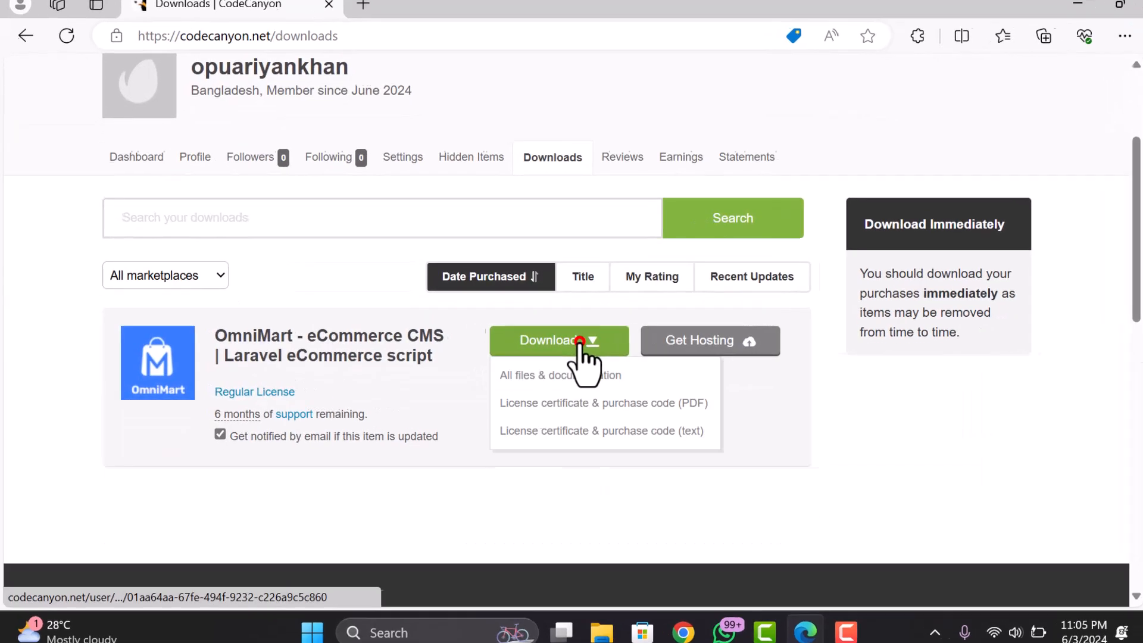
- Download OmniMart's all files & documentation and its license certificate PDF
{"action": "left_click", "coordinate": [574, 343]}
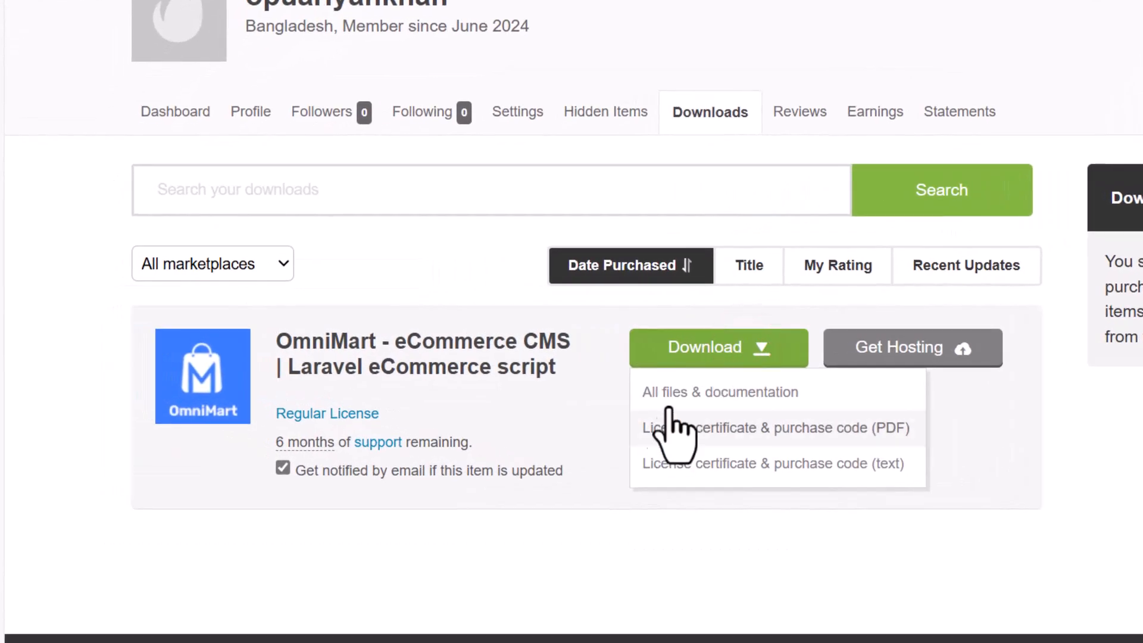
{"action": "left_click", "coordinate": [689, 393]}
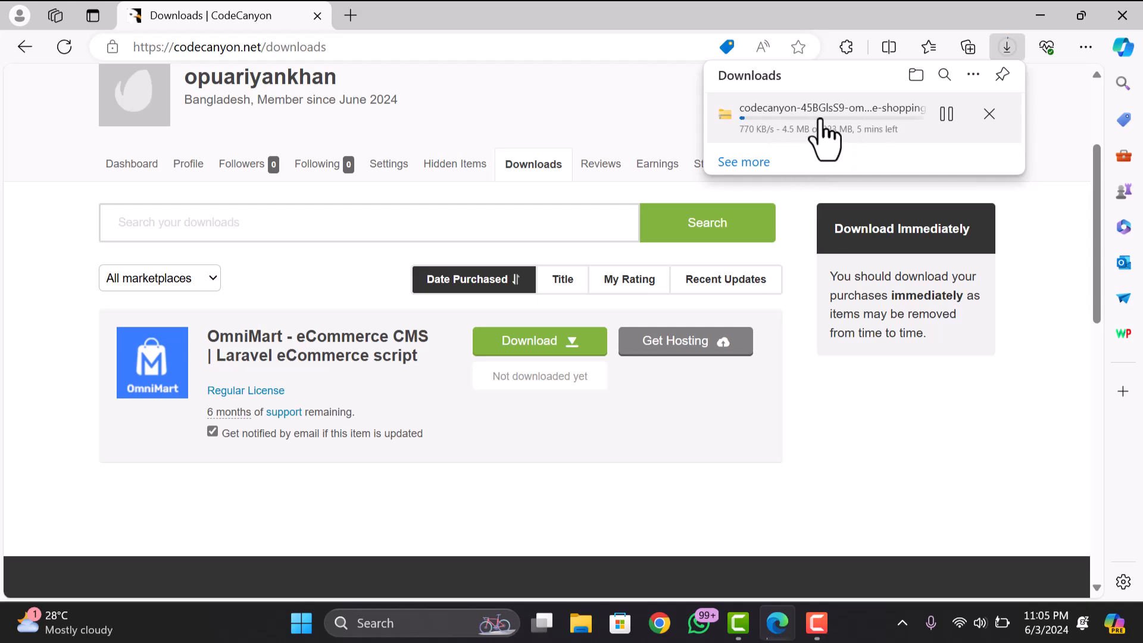
{"action": "left_click", "coordinate": [555, 344]}
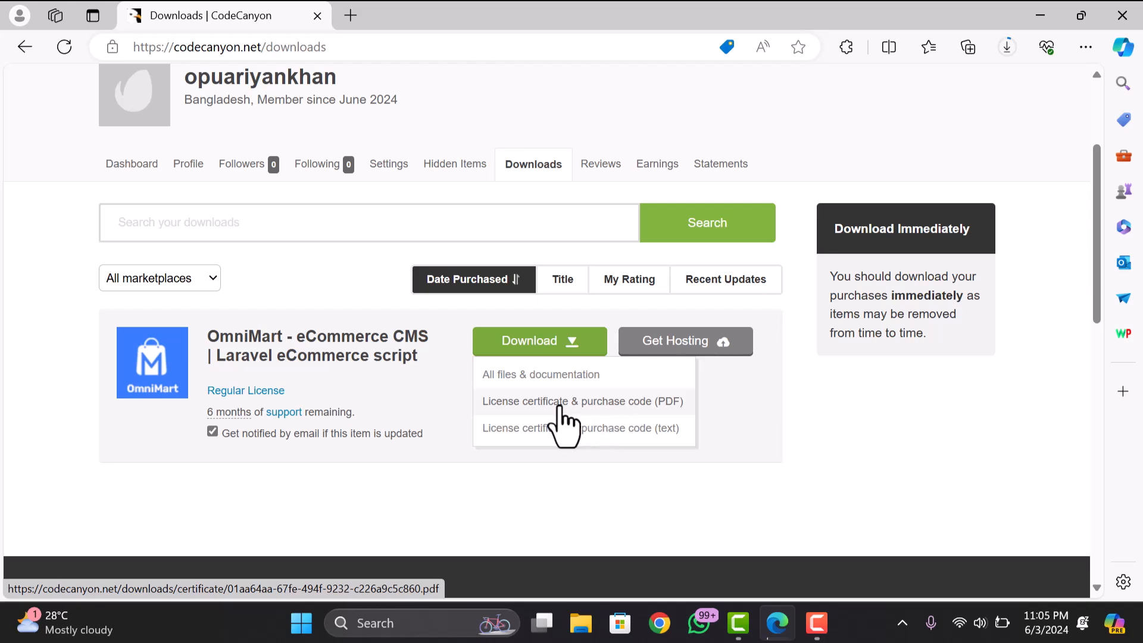
{"action": "left_click", "coordinate": [560, 402]}
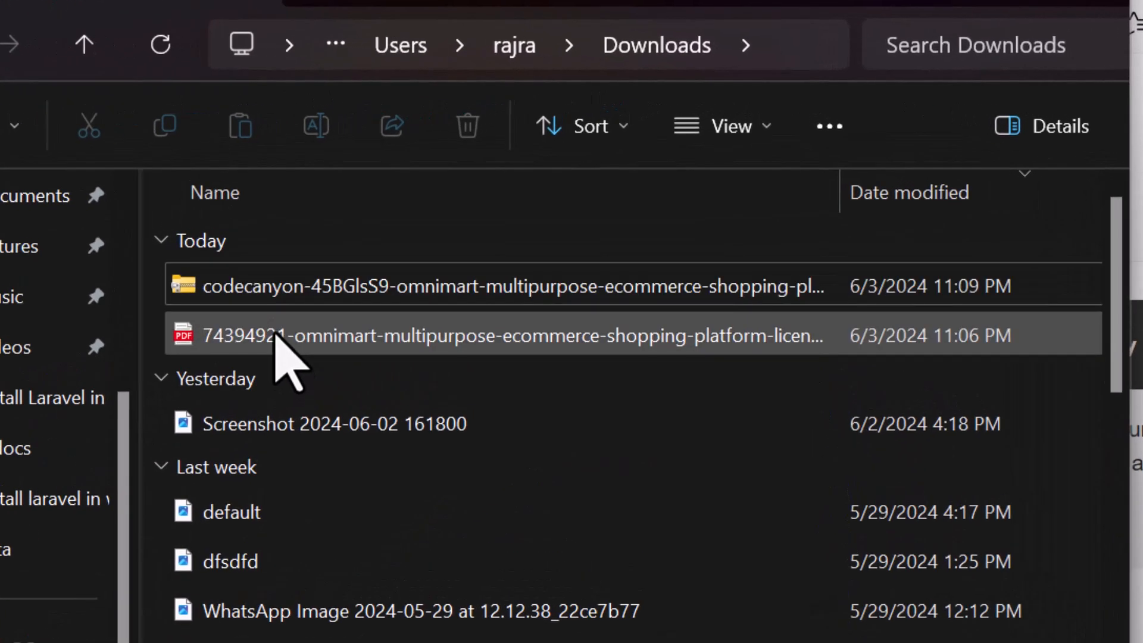
- Select the downloaded OmniMart codecanyon zip in Downloads and bring up its WinRAR extraction options
{"action": "left_click", "coordinate": [286, 285]}
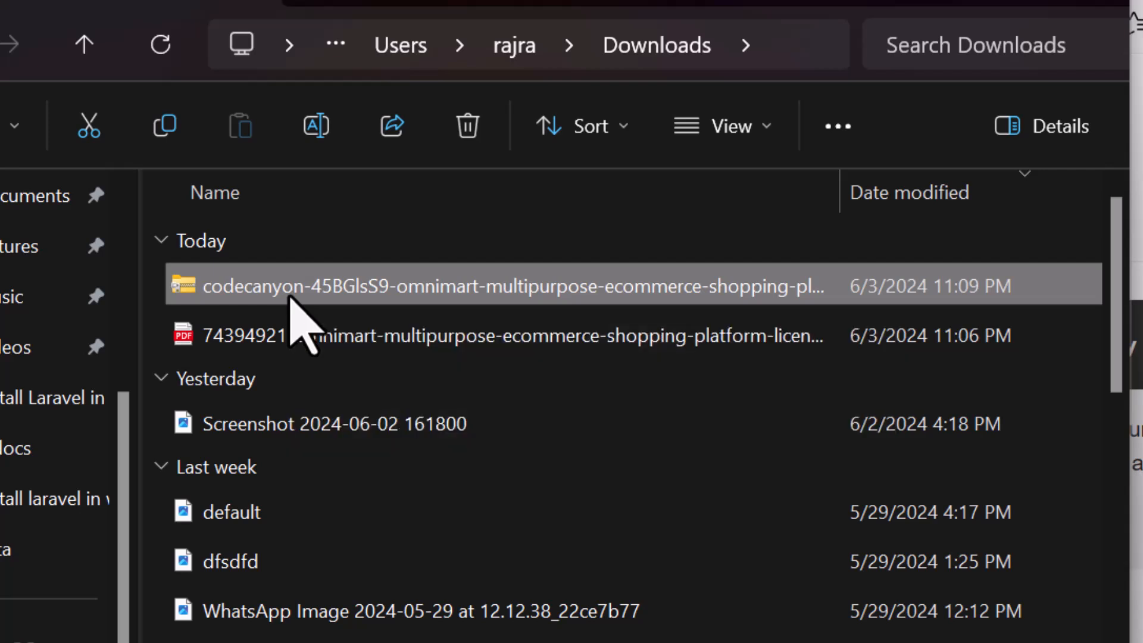
{"action": "right_click", "coordinate": [296, 304]}
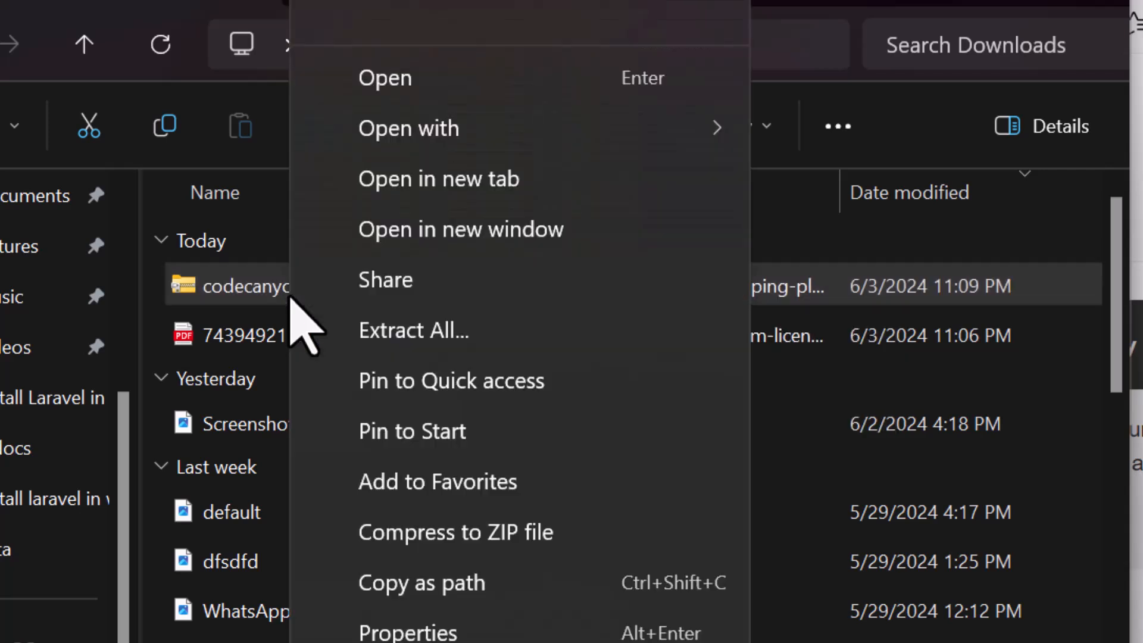
{"action": "left_click", "coordinate": [274, 298]}
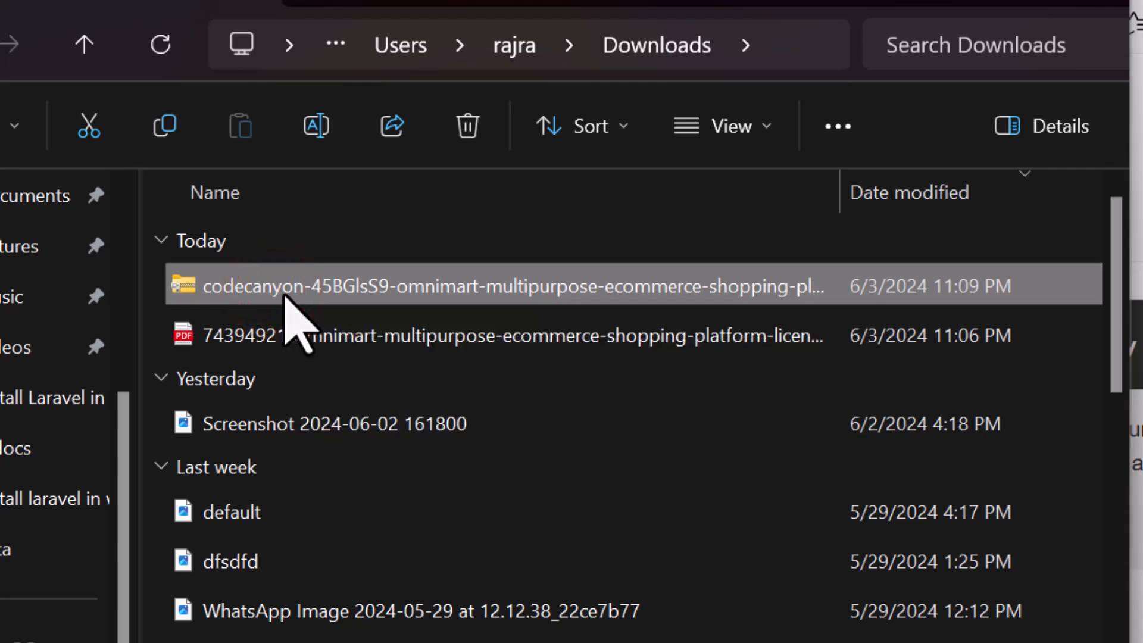
{"action": "right_click", "coordinate": [285, 295]}
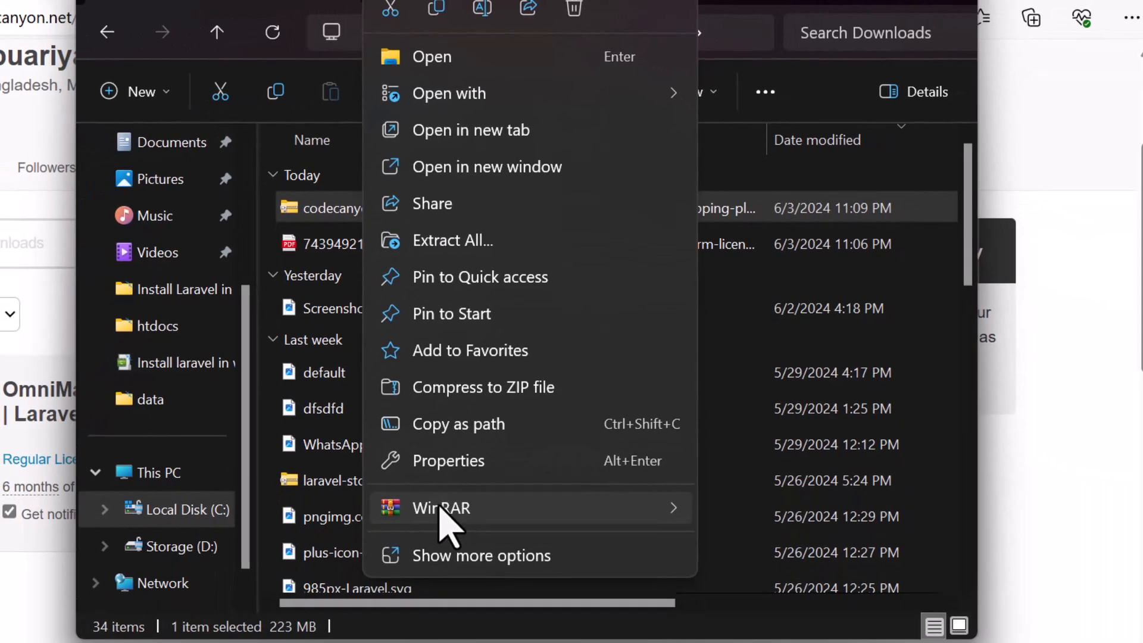
- Extract the OmniMart zip with WinRAR into a same-named Downloads folder, keeping the default path
{"action": "mouse_move", "coordinate": [454, 516]}
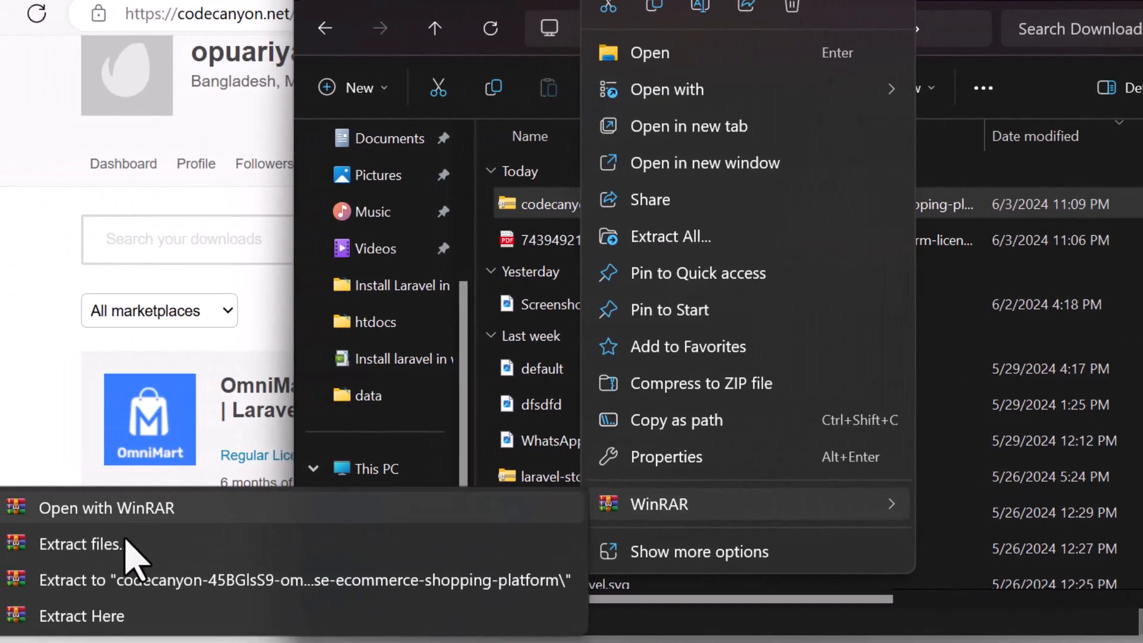
{"action": "left_click", "coordinate": [57, 544]}
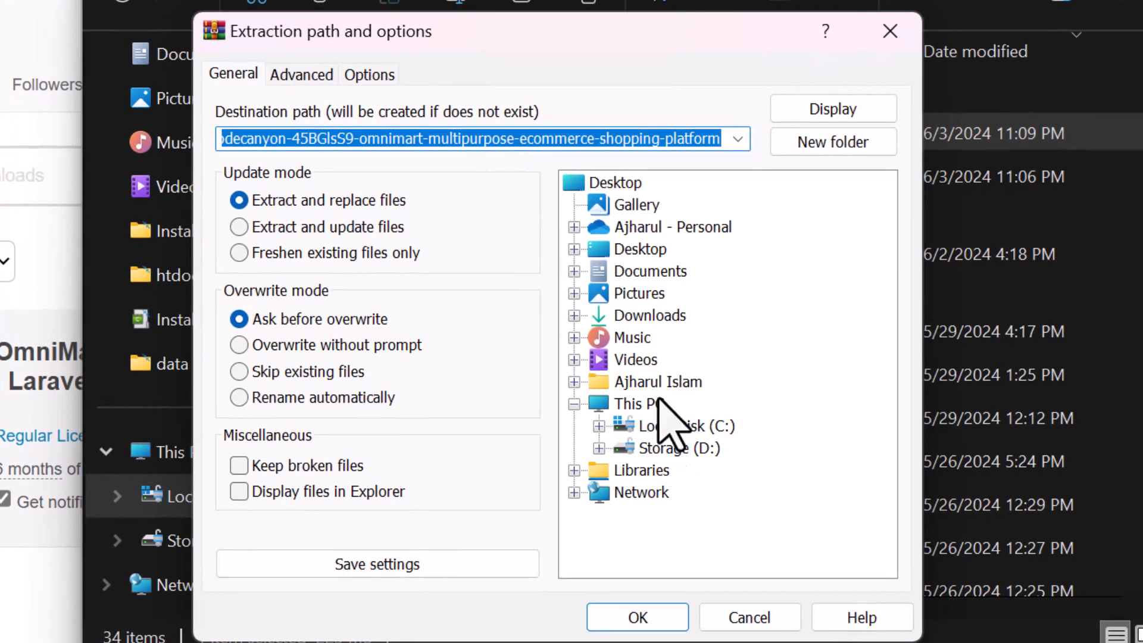
{"action": "left_click", "coordinate": [637, 617]}
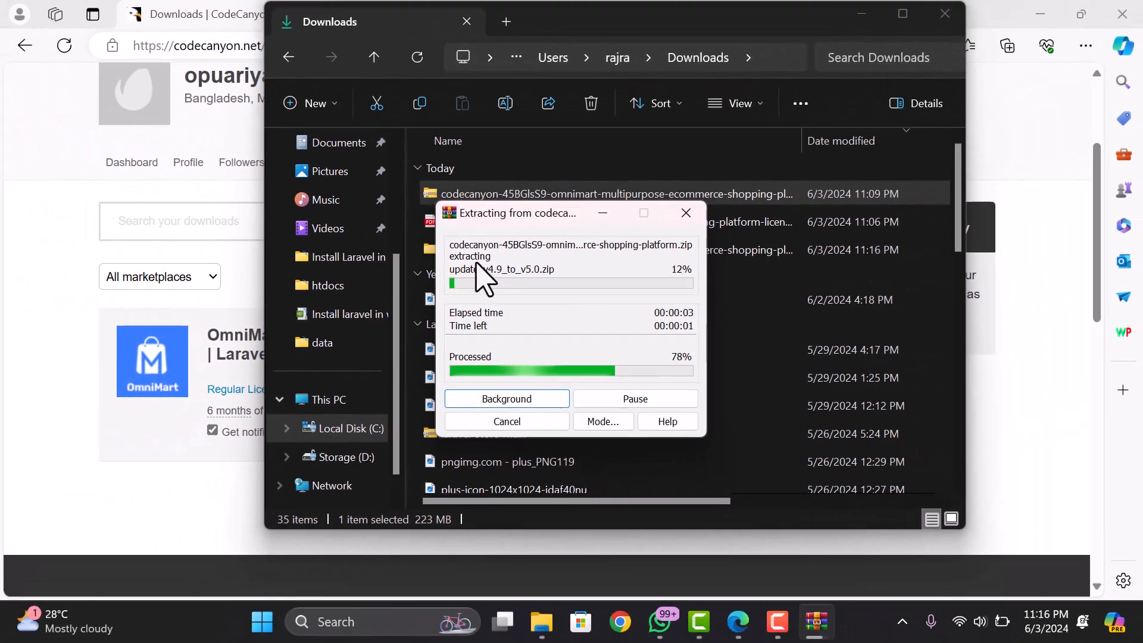
- Open the extracted OmniMart codecanyon folder and select the installable zip
{"action": "left_click", "coordinate": [477, 253]}
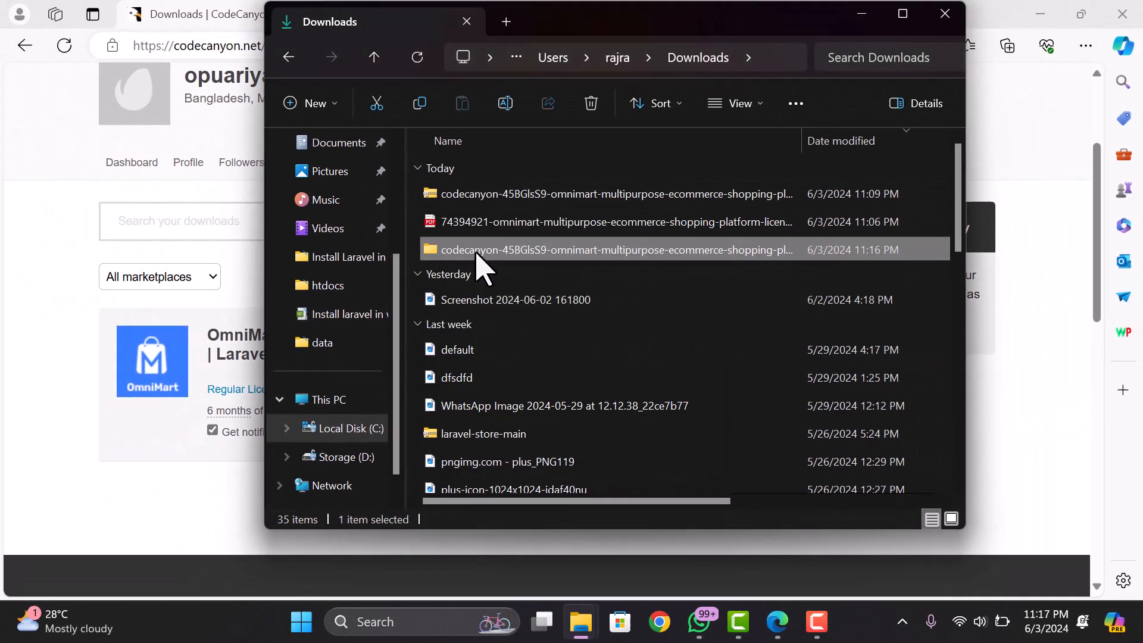
{"action": "double_click", "coordinate": [477, 255]}
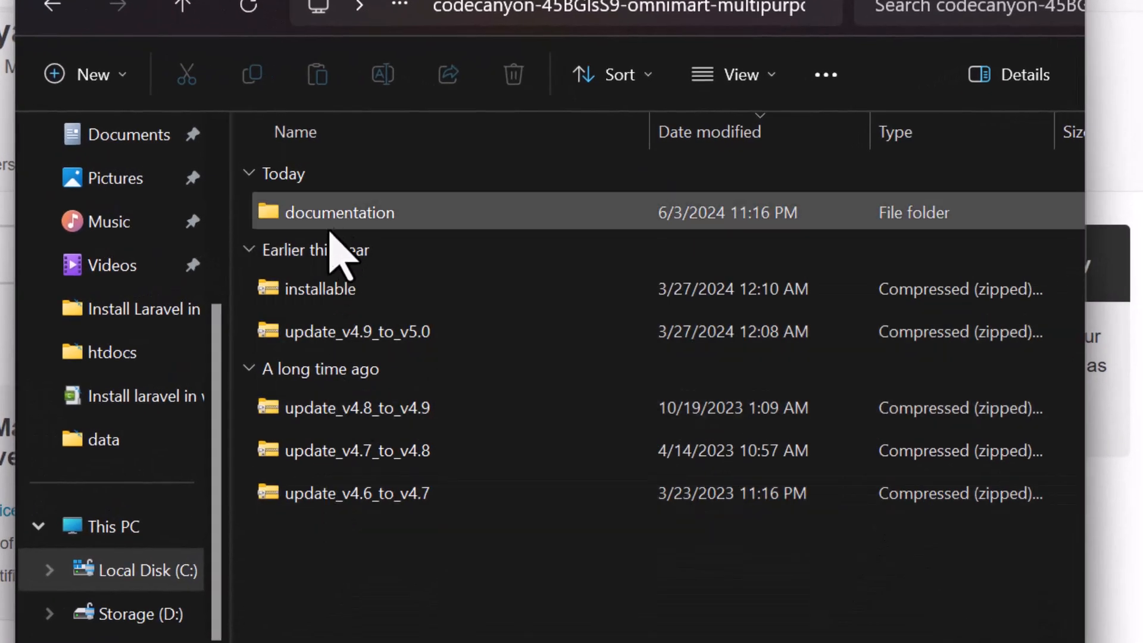
{"action": "left_click", "coordinate": [313, 292]}
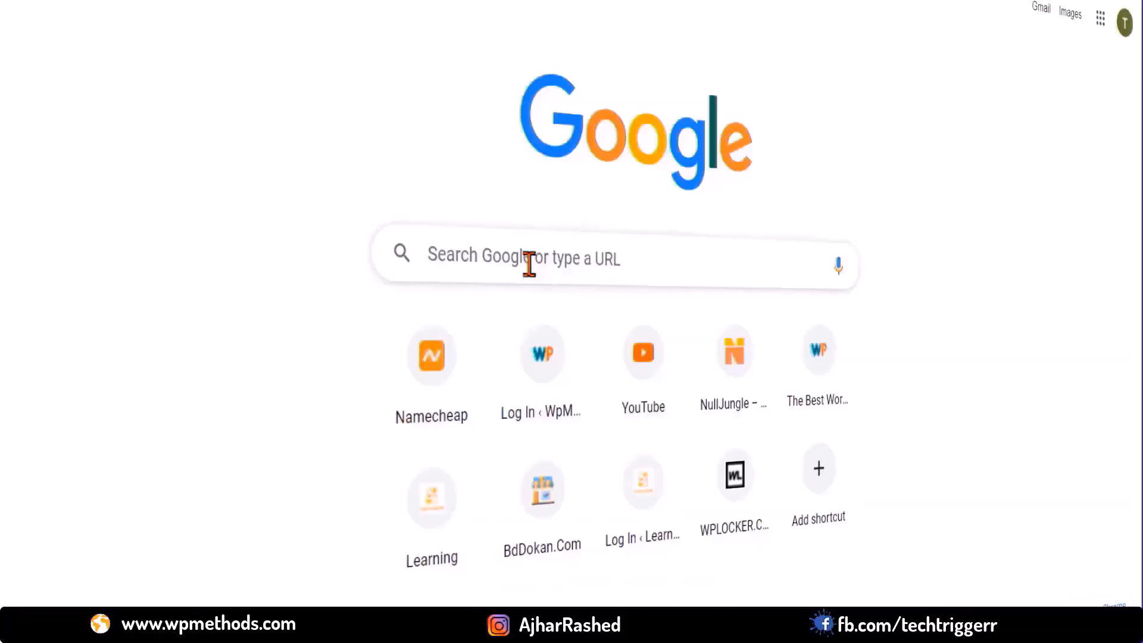
{"action": "left_click", "coordinate": [528, 260]}
{"action": "type", "text": "www.facebook.co"}
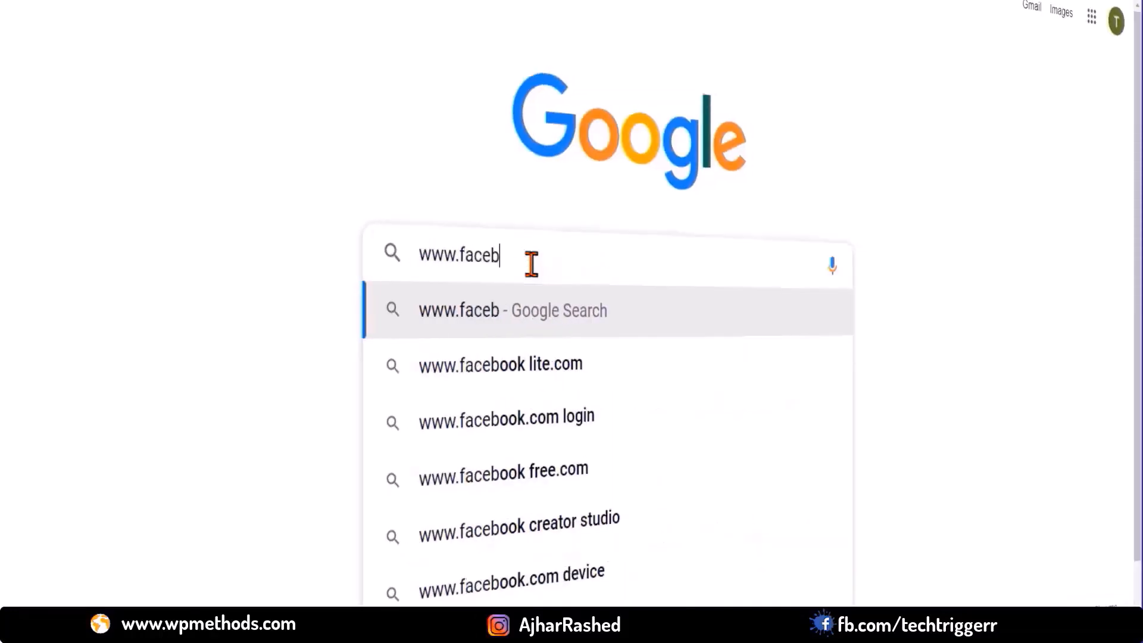
{"action": "type", "text": "m"}
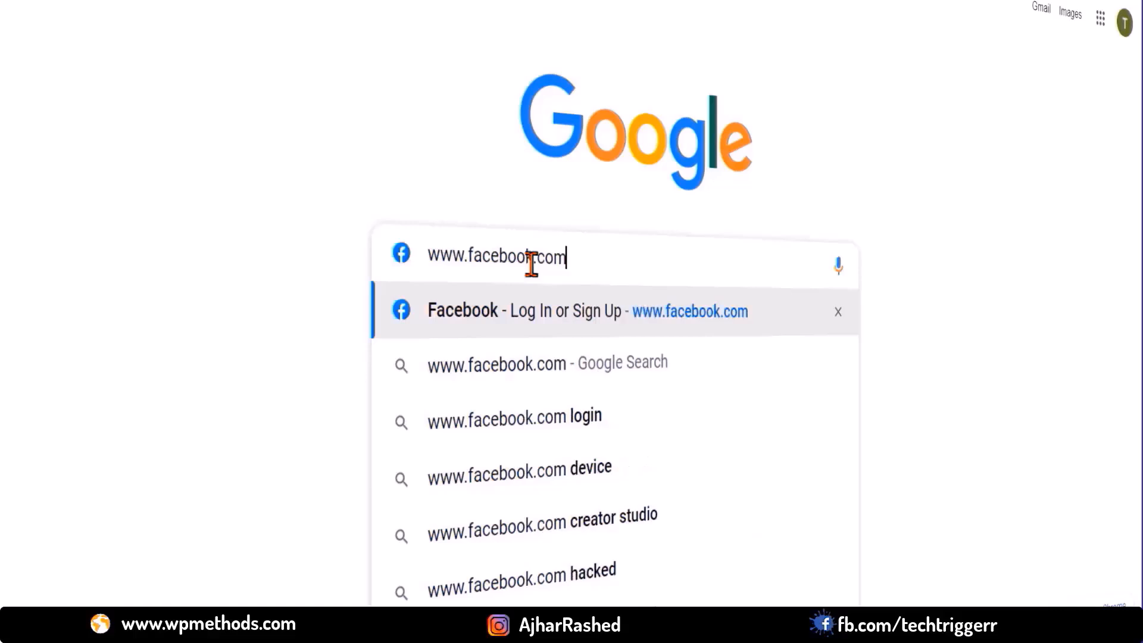
{"action": "key", "text": "ctrl+a"}
{"action": "type", "text": "go"}
{"action": "type", "text": "ama"}
{"action": "type", "text": "zon.i"}
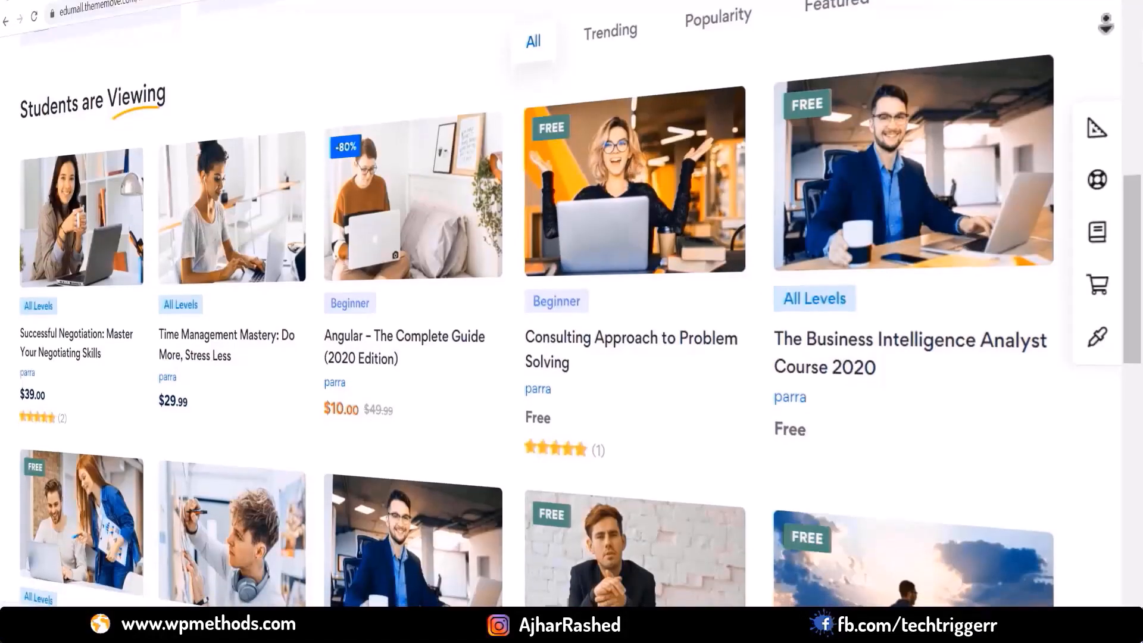
{"action": "scroll", "coordinate": [572, 305], "scroll_direction": "down", "scroll_amount": 3}
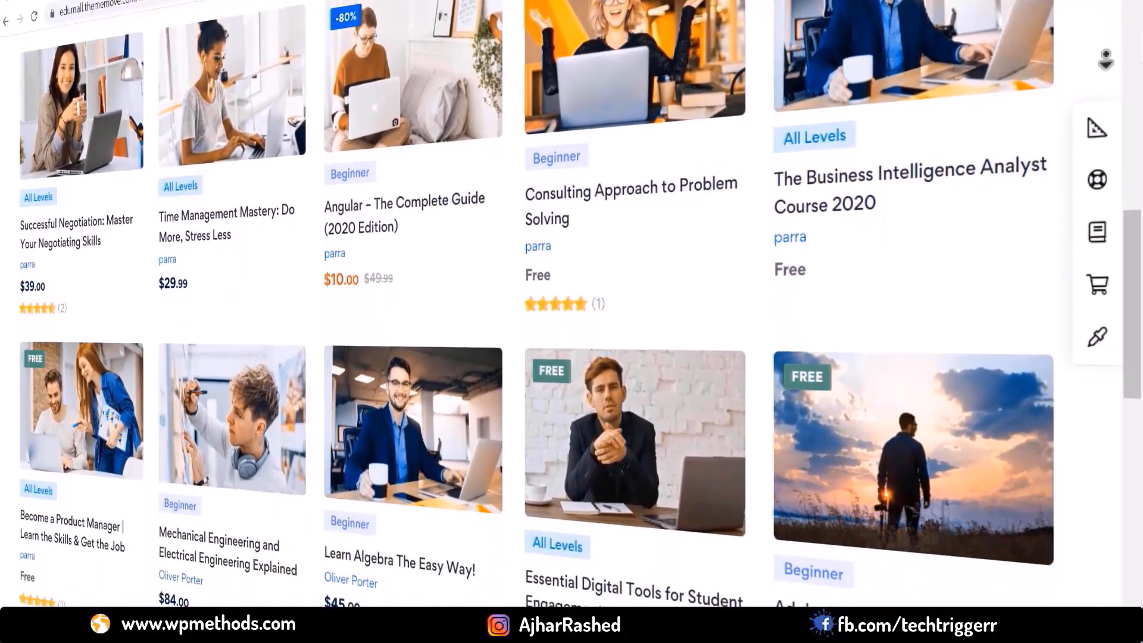
{"action": "scroll", "coordinate": [571, 305], "scroll_direction": "down", "scroll_amount": 2}
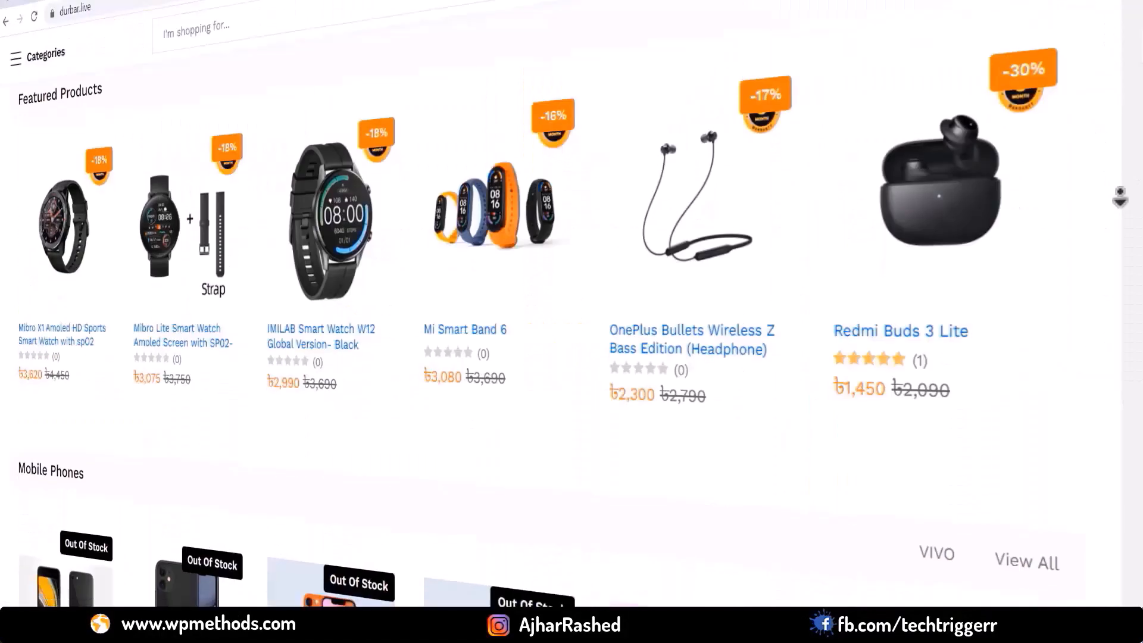
{"action": "scroll", "coordinate": [571, 305], "scroll_direction": "down", "scroll_amount": 5}
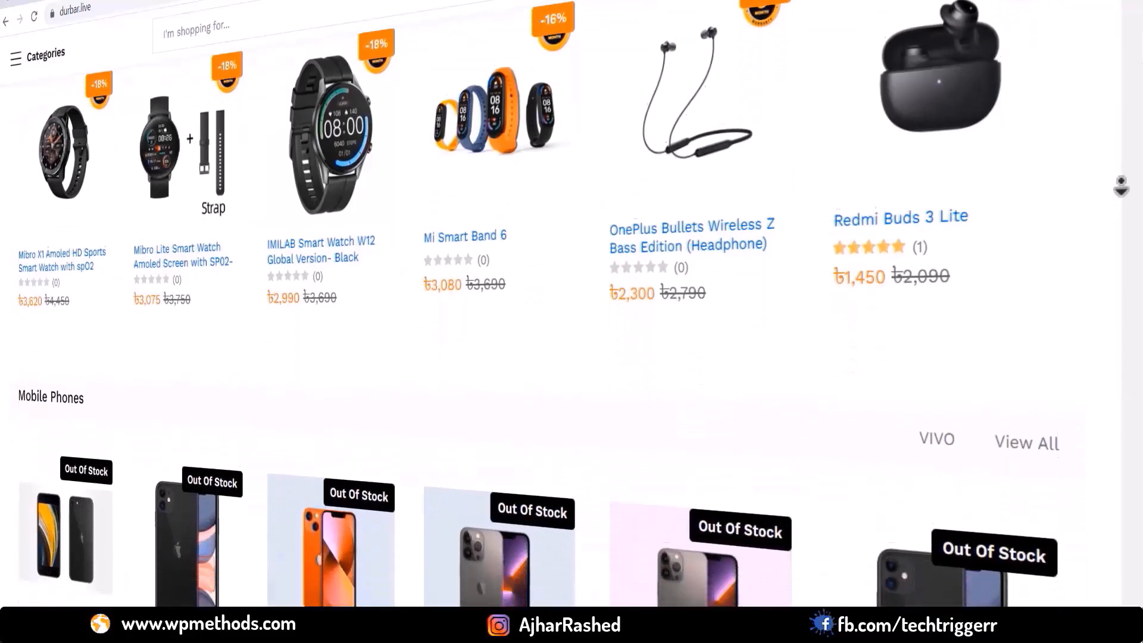
{"action": "scroll", "coordinate": [1123, 200], "scroll_direction": "down", "scroll_amount": 3}
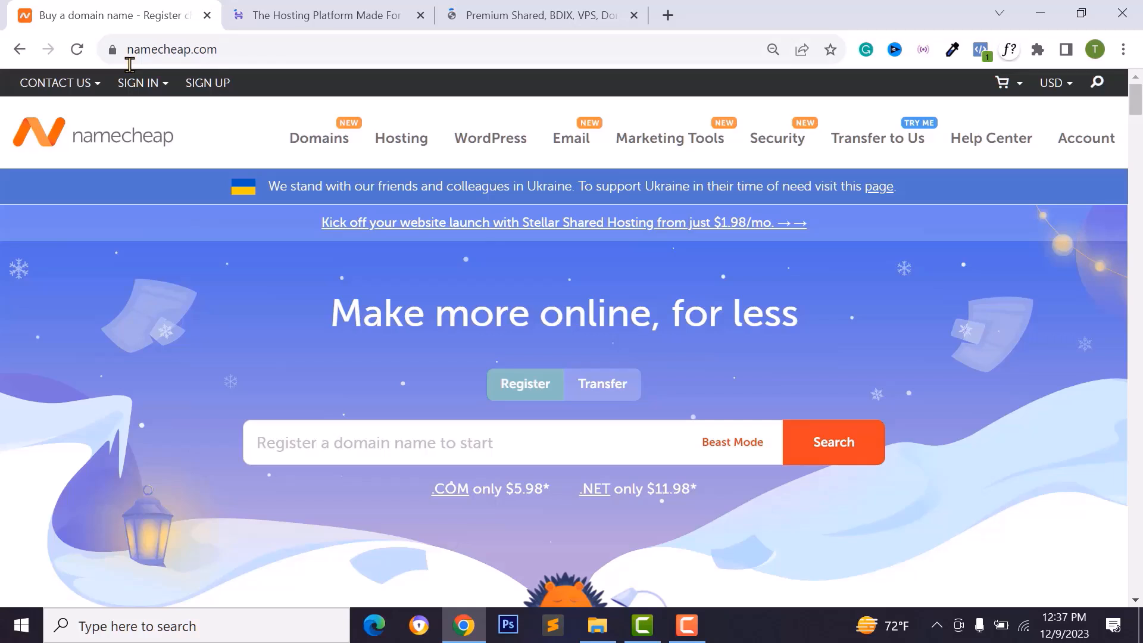
- Go to Namecheap's Shared Hosting page and compare Stellar ($1.98), Stellar Plus ($2.98) and Stellar Business ($4.98) monthly plans
{"action": "key", "text": "ctrl+Tab"}
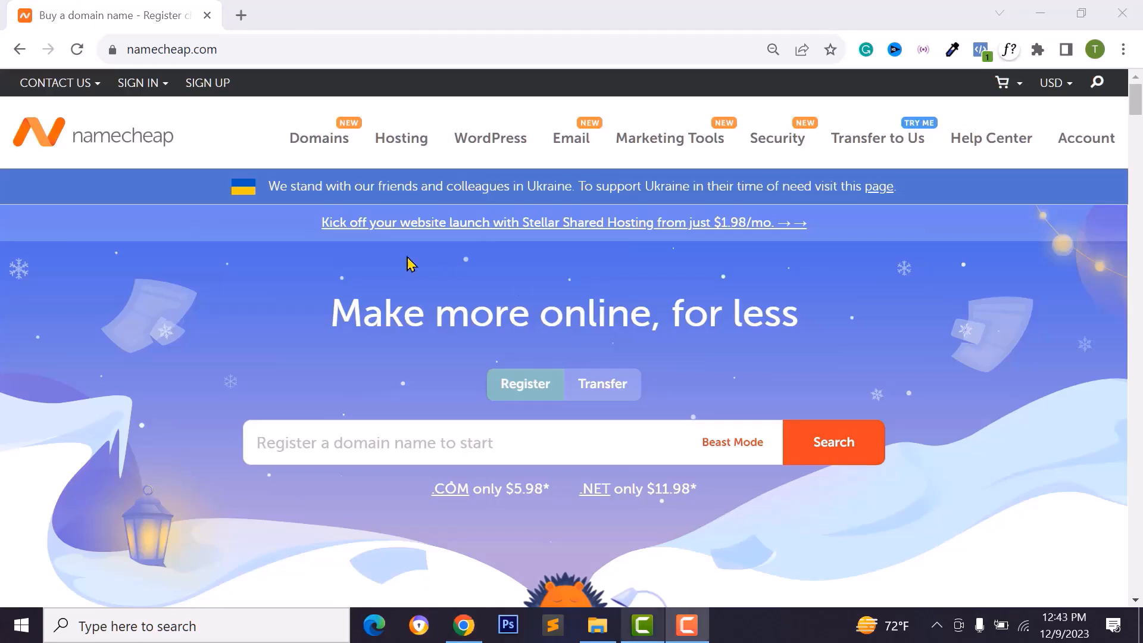
{"action": "mouse_move", "coordinate": [424, 149]}
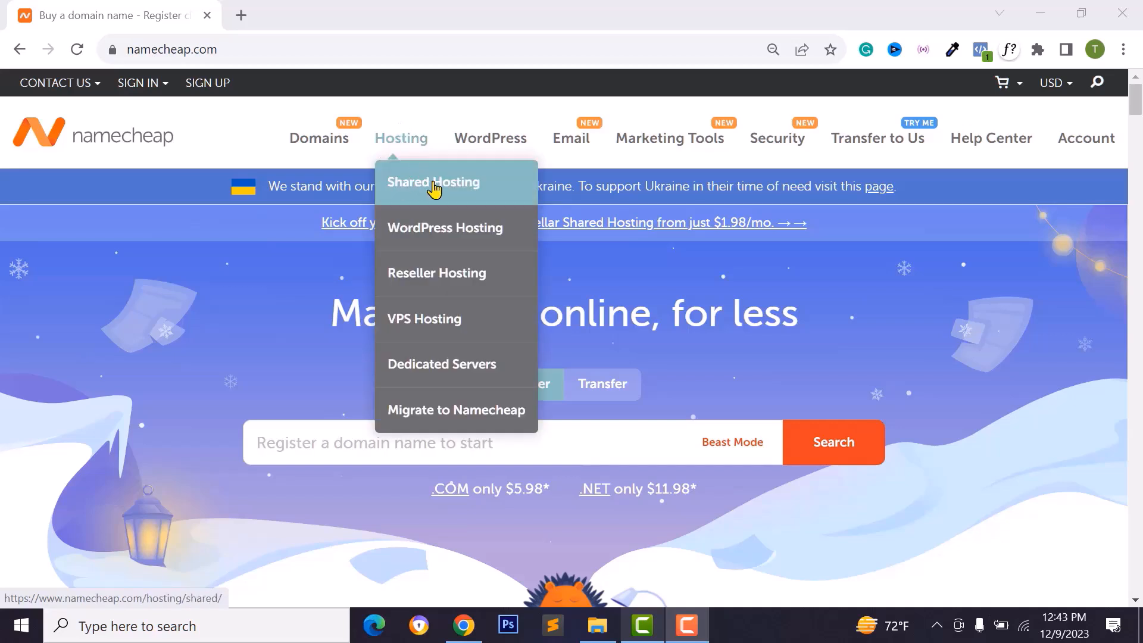
{"action": "left_click", "coordinate": [431, 189]}
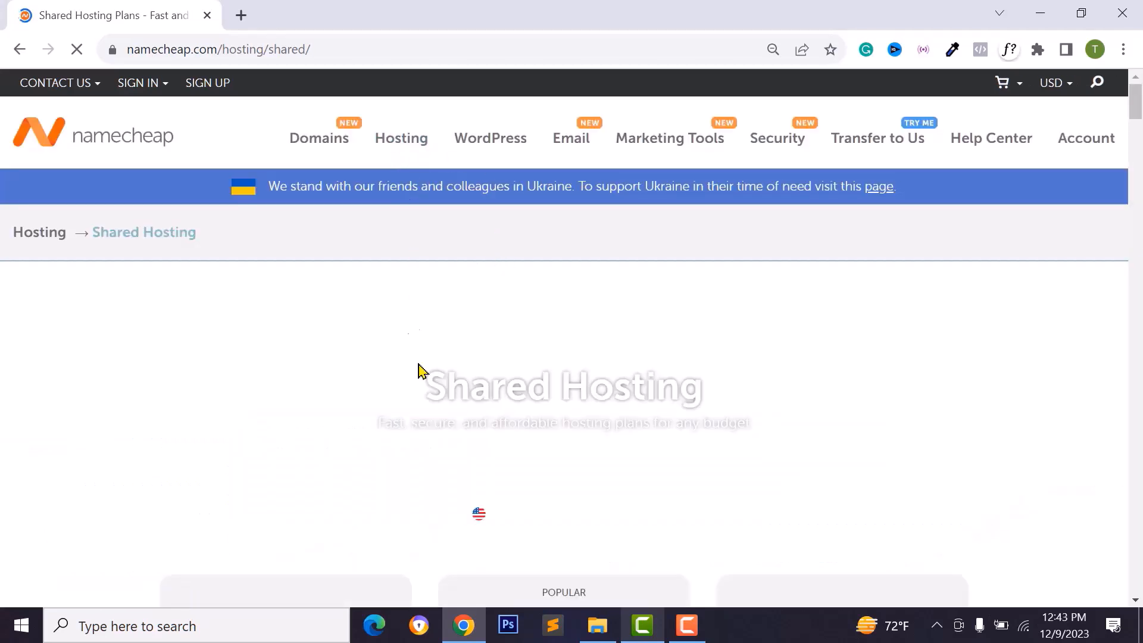
{"action": "mouse_move", "coordinate": [400, 148]}
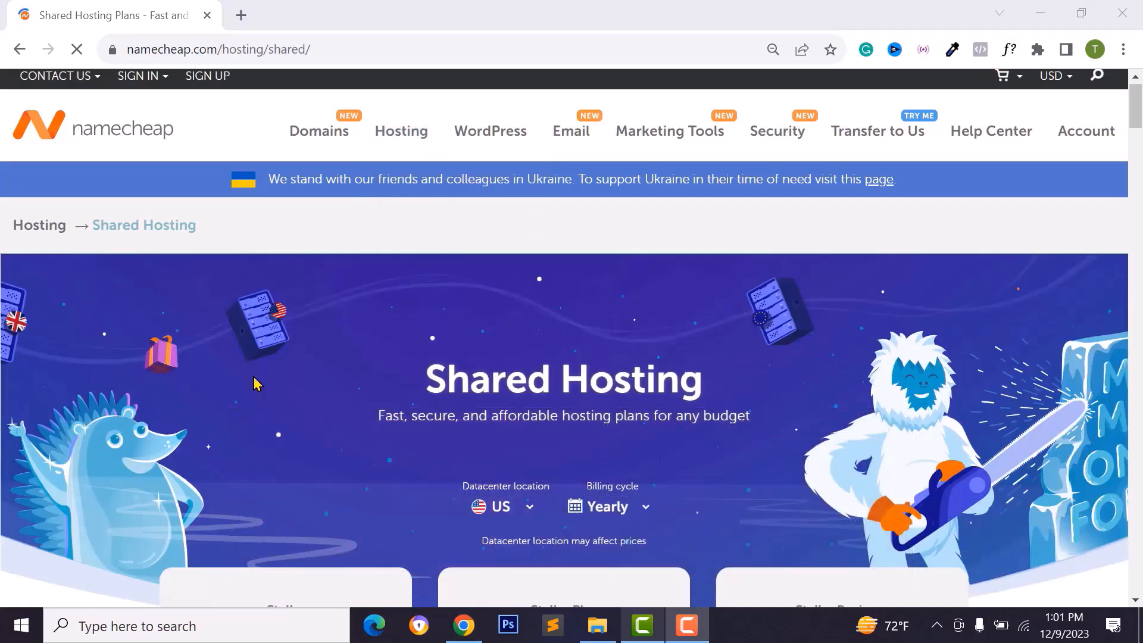
{"action": "scroll", "coordinate": [256, 387], "scroll_direction": "down", "scroll_amount": 4}
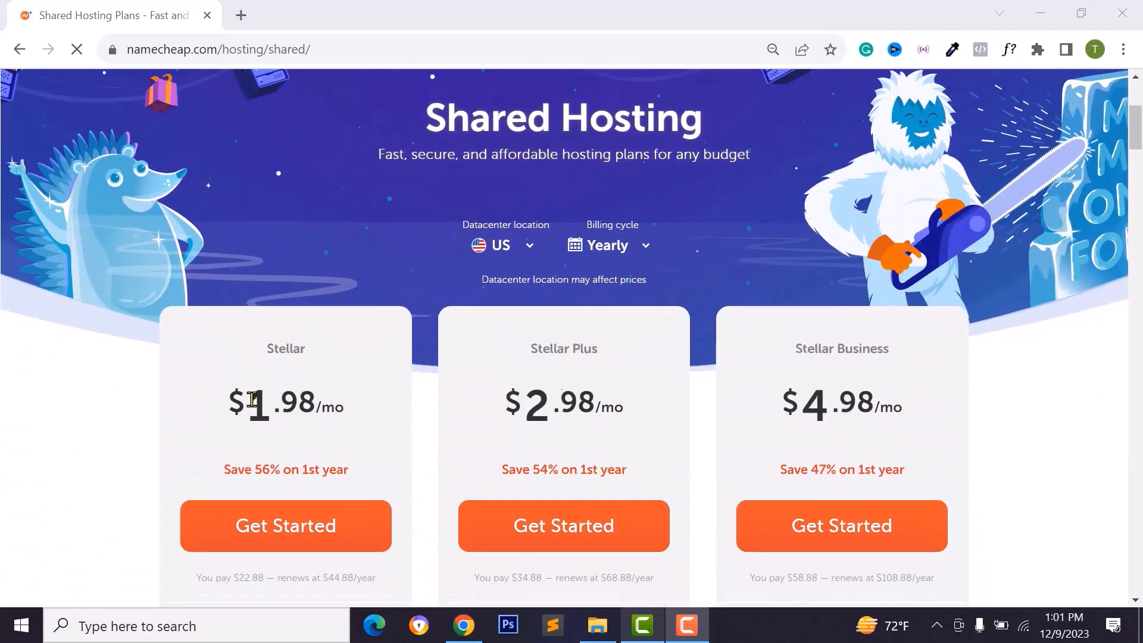
{"action": "scroll", "coordinate": [250, 399], "scroll_direction": "down", "scroll_amount": 2}
{"action": "scroll", "coordinate": [237, 183], "scroll_direction": "down", "scroll_amount": 1}
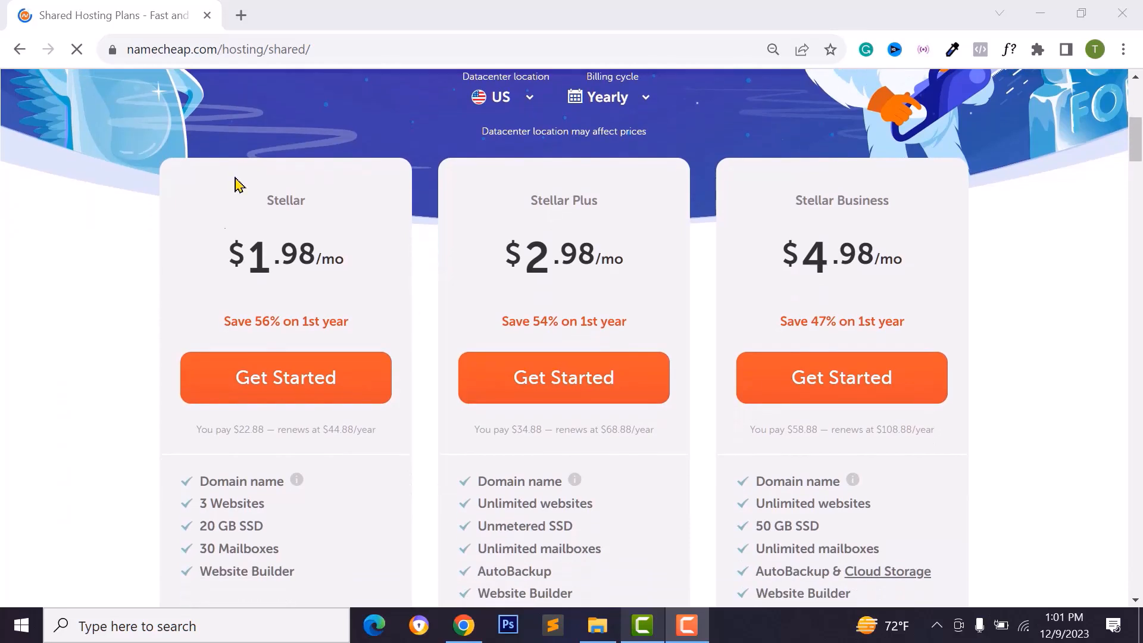
{"action": "scroll", "coordinate": [260, 407], "scroll_direction": "down", "scroll_amount": 1}
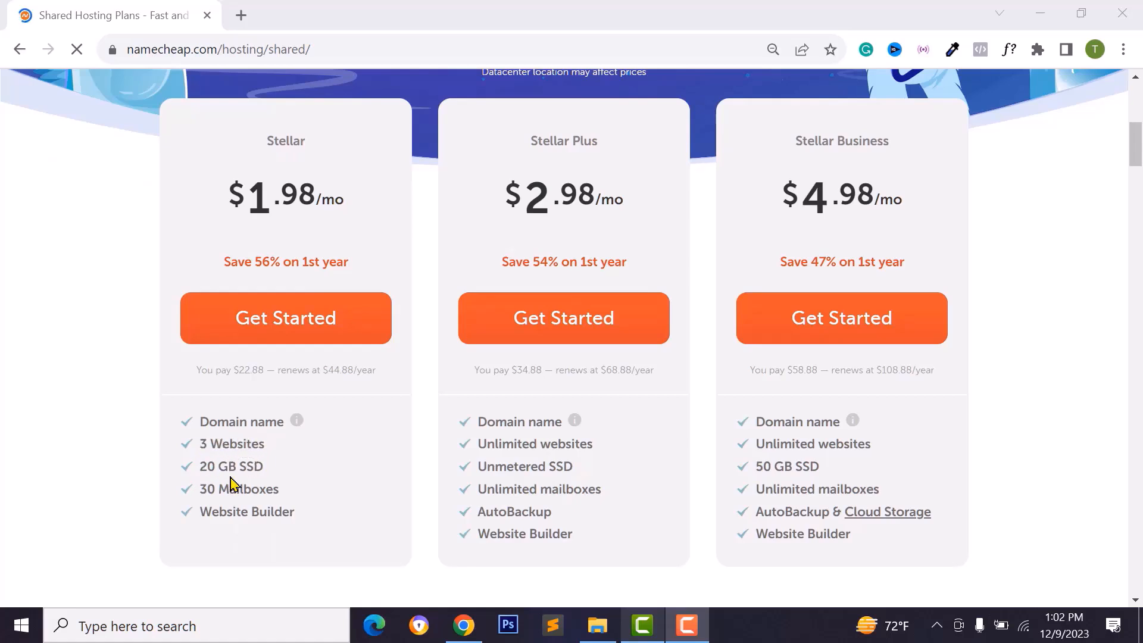
{"action": "scroll", "coordinate": [534, 178], "scroll_direction": "up", "scroll_amount": 2}
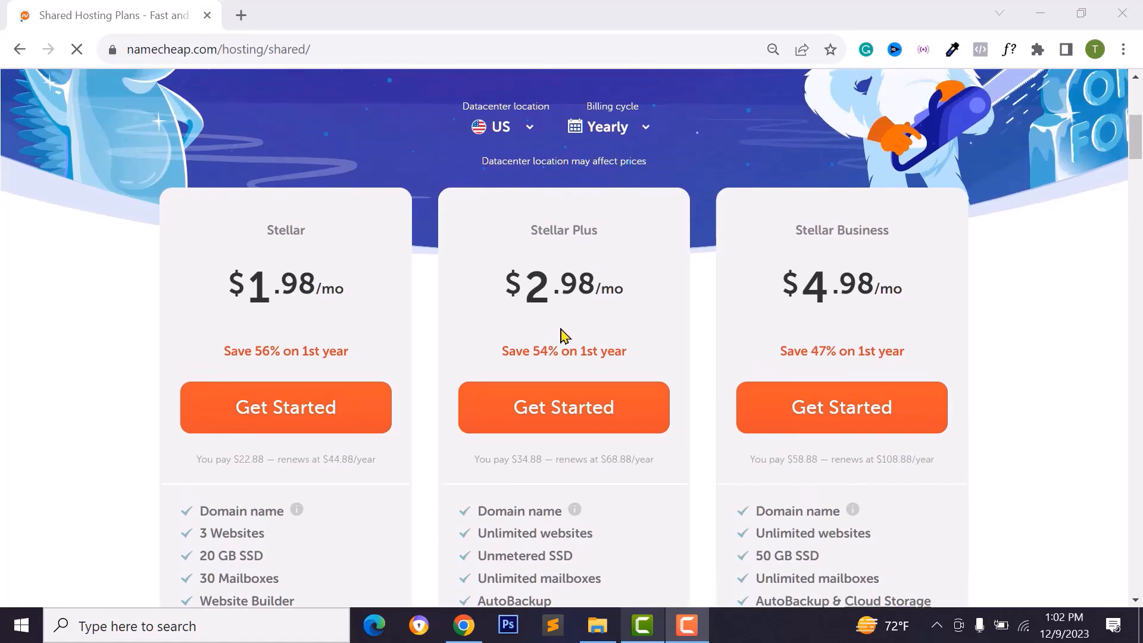
{"action": "scroll", "coordinate": [530, 402], "scroll_direction": "down", "scroll_amount": 2}
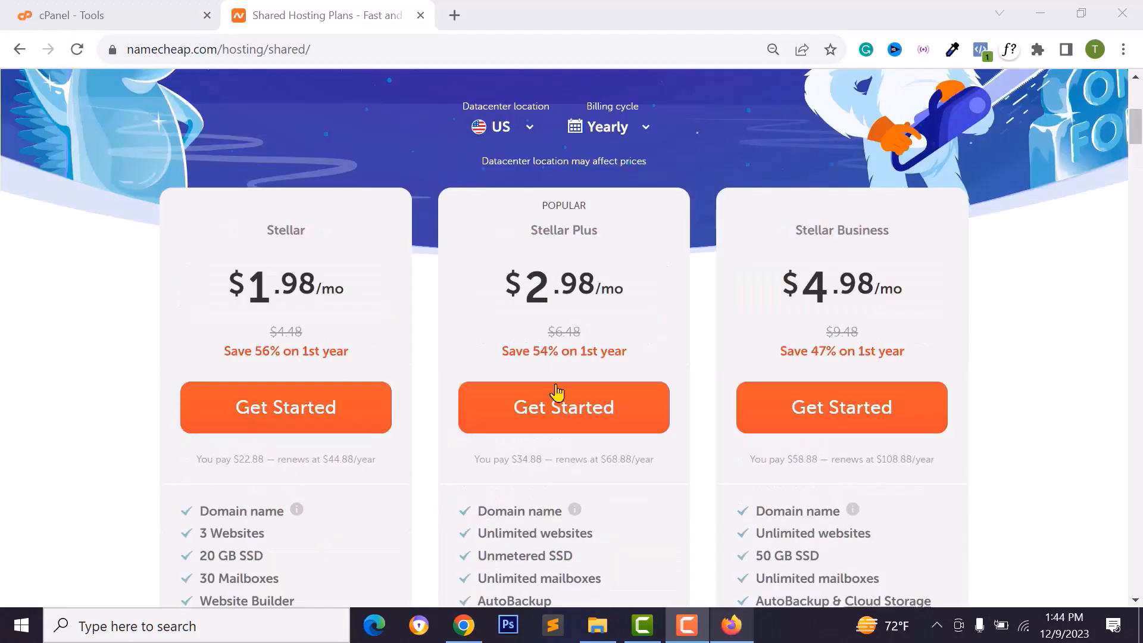
- Start an order for the Stellar Plus hosting plan
{"action": "left_click", "coordinate": [577, 409]}
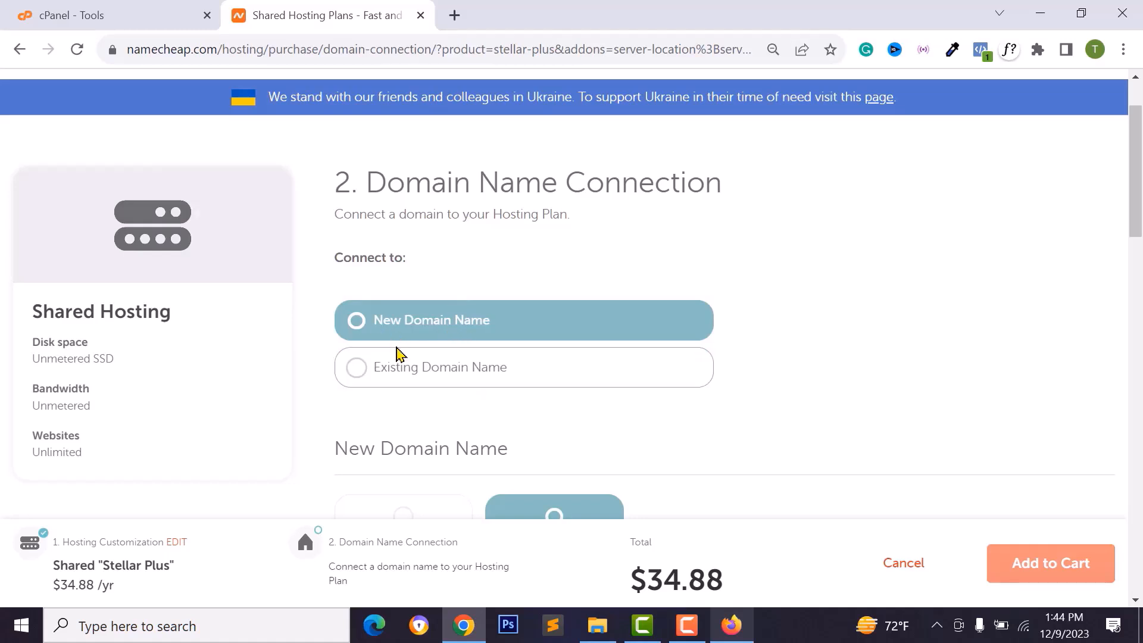
{"action": "scroll", "coordinate": [439, 298], "scroll_direction": "down", "scroll_amount": 1}
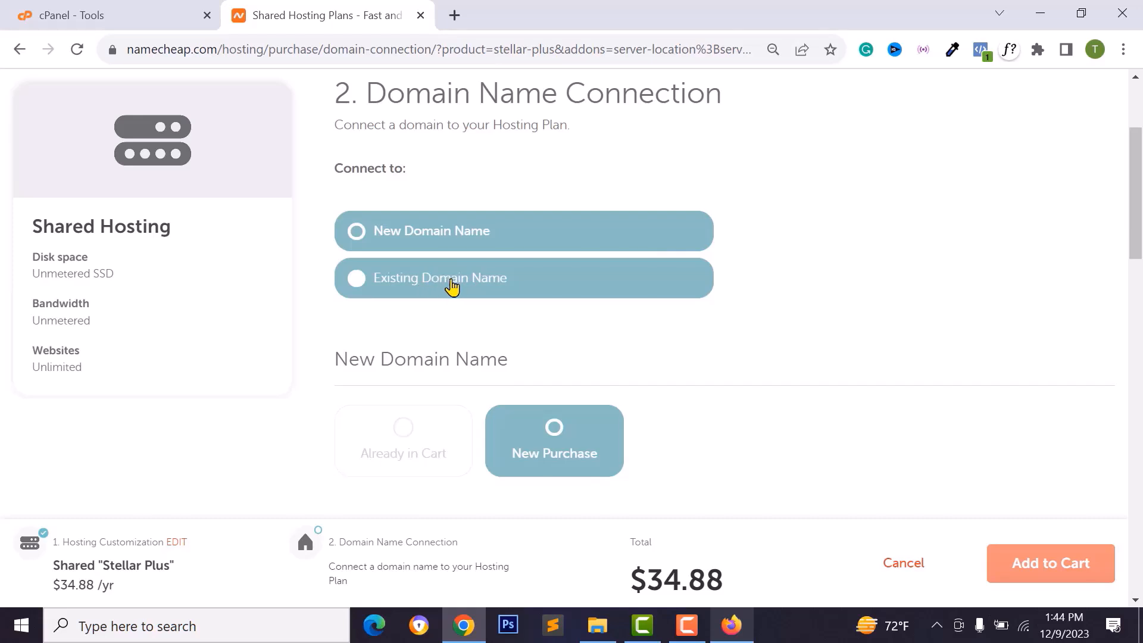
{"action": "scroll", "coordinate": [448, 293], "scroll_direction": "down", "scroll_amount": 1}
{"action": "scroll", "coordinate": [448, 235], "scroll_direction": "down", "scroll_amount": 3}
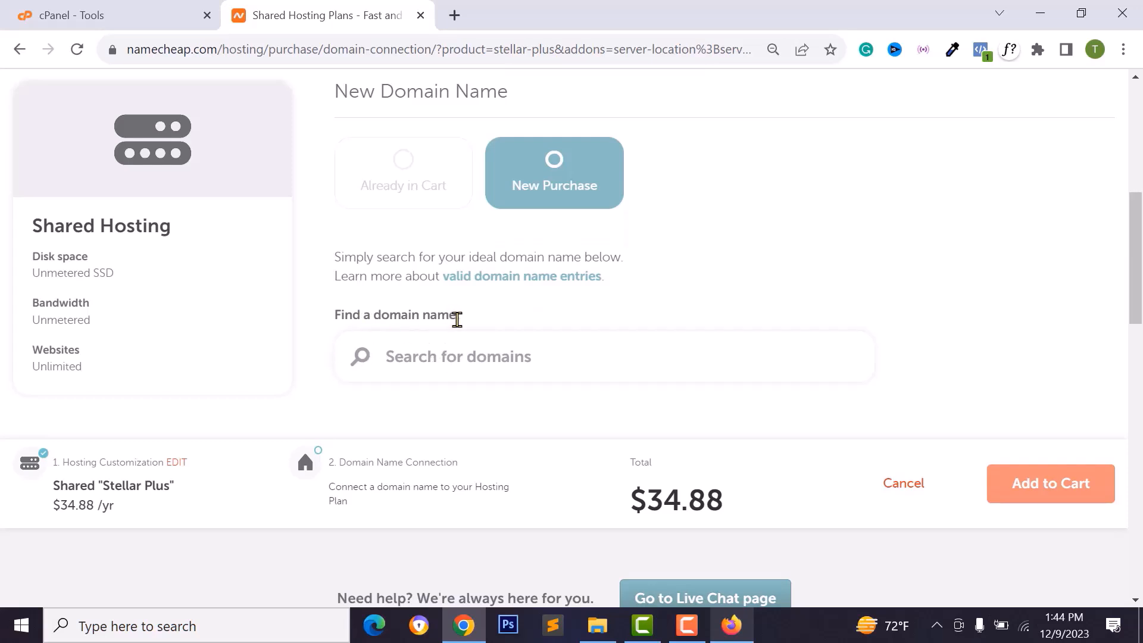
{"action": "scroll", "coordinate": [439, 366], "scroll_direction": "up", "scroll_amount": 1}
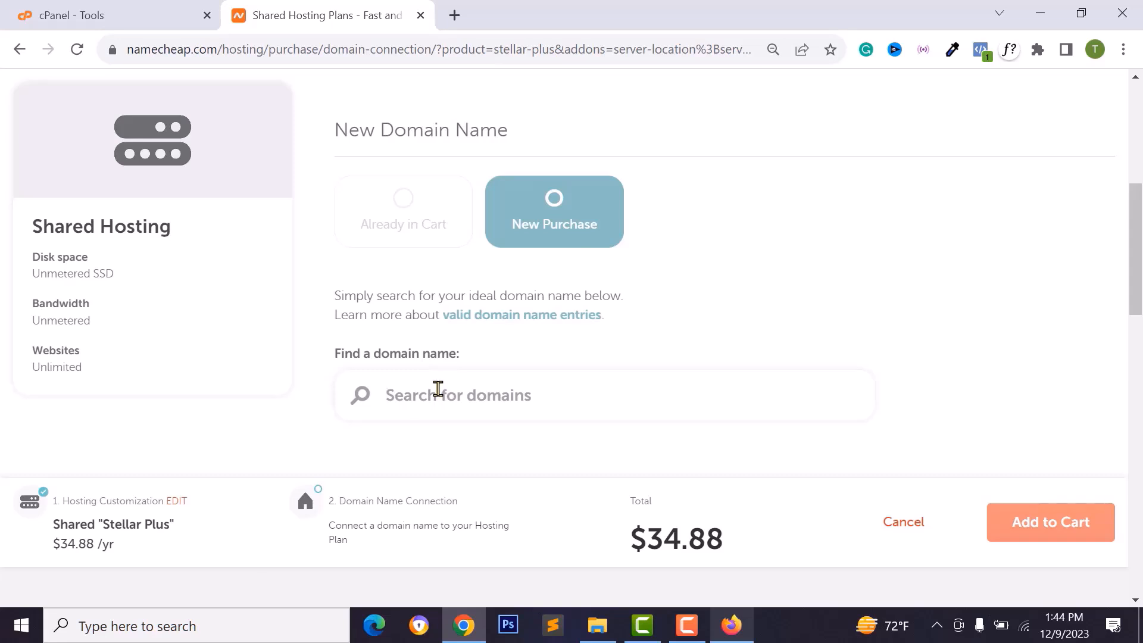
- Search tech-trigger.com and connect the available tech-triggerr.com to the hosting plan
{"action": "left_click", "coordinate": [438, 389]}
{"action": "type", "text": "tech-trigger.com"}
{"action": "scroll", "coordinate": [536, 230], "scroll_direction": "down", "scroll_amount": 3}
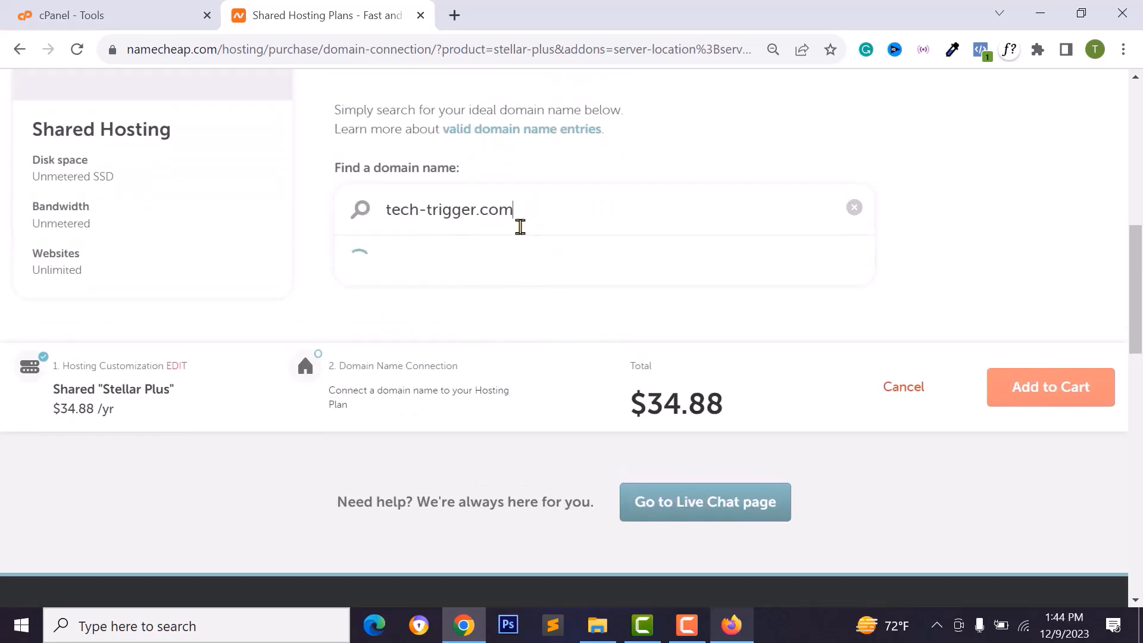
{"action": "scroll", "coordinate": [488, 213], "scroll_direction": "down", "scroll_amount": 2}
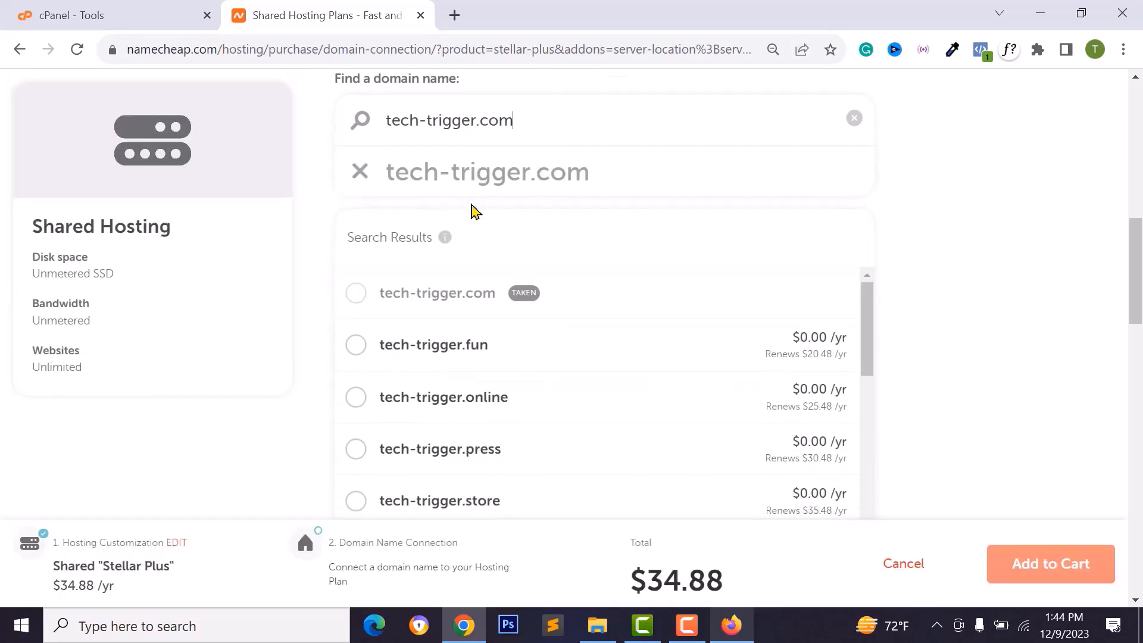
{"action": "scroll", "coordinate": [484, 294], "scroll_direction": "up", "scroll_amount": 1}
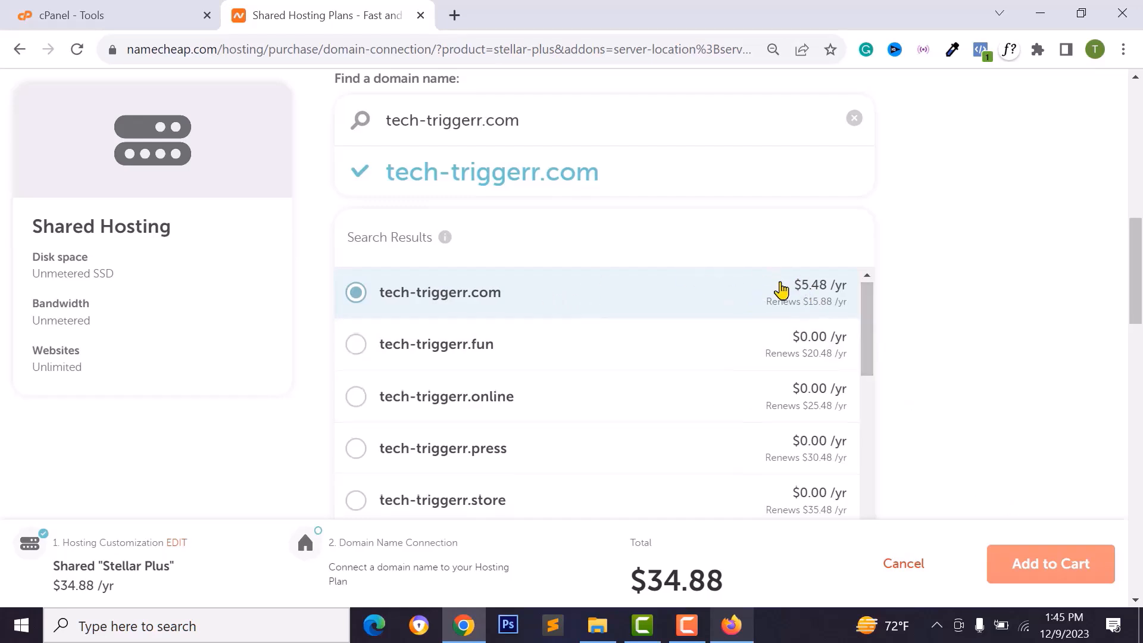
{"action": "scroll", "coordinate": [750, 340], "scroll_direction": "down", "scroll_amount": 4}
{"action": "scroll", "coordinate": [744, 357], "scroll_direction": "down", "scroll_amount": 10}
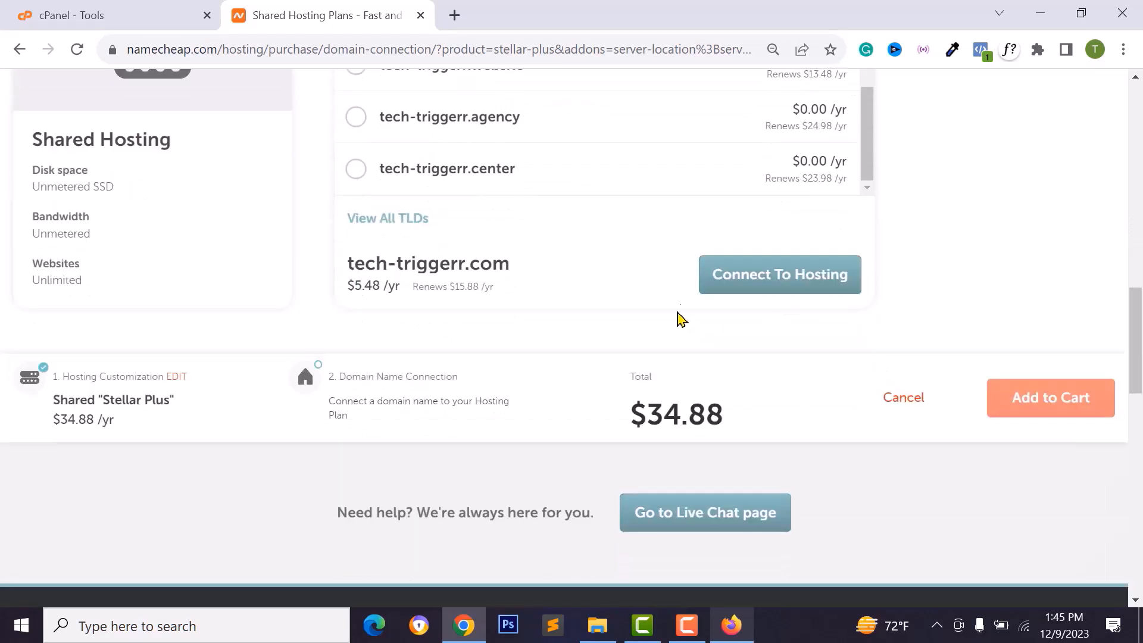
{"action": "left_click", "coordinate": [787, 288]}
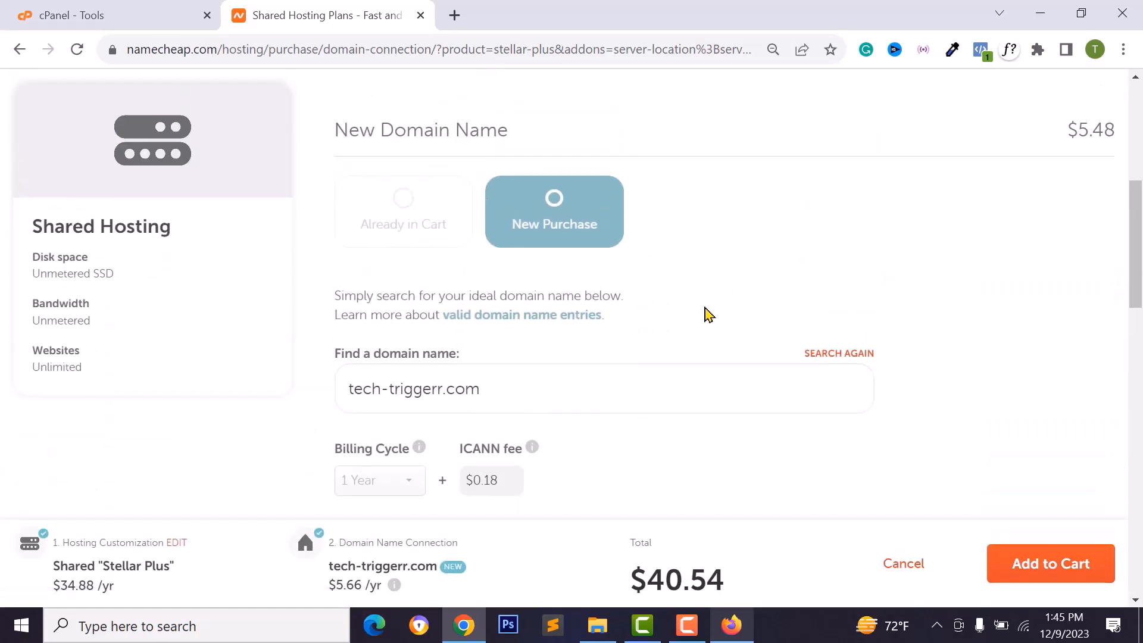
{"action": "scroll", "coordinate": [750, 407], "scroll_direction": "down", "scroll_amount": 3}
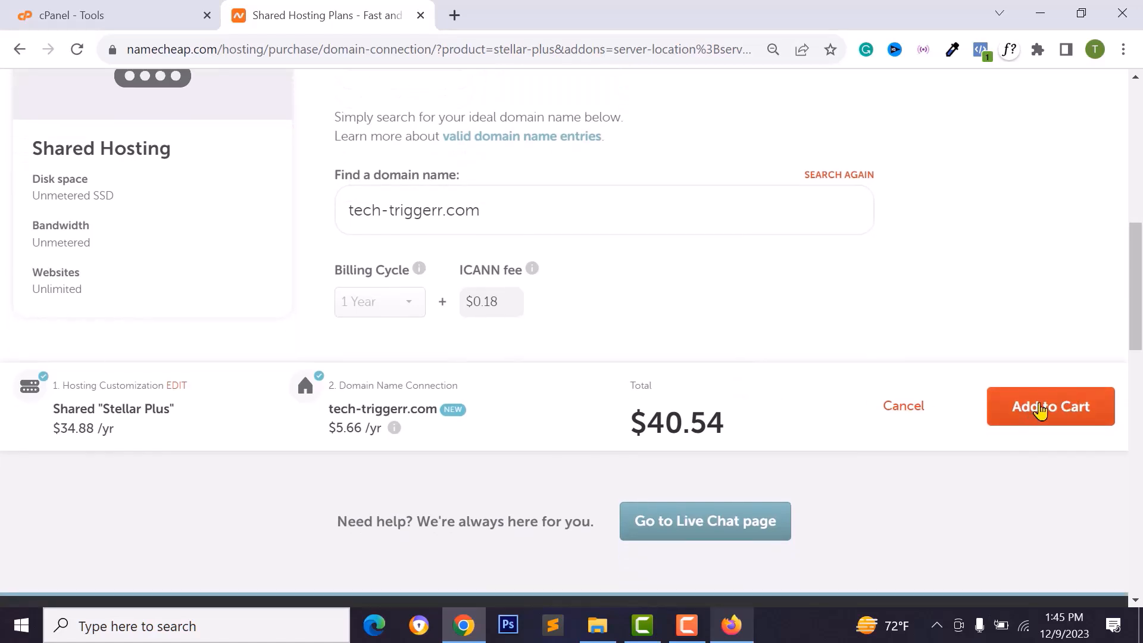
- Add hosting and domain to the cart, keeping both the domain and Stellar Plus at 1 Year
{"action": "left_click", "coordinate": [1039, 410]}
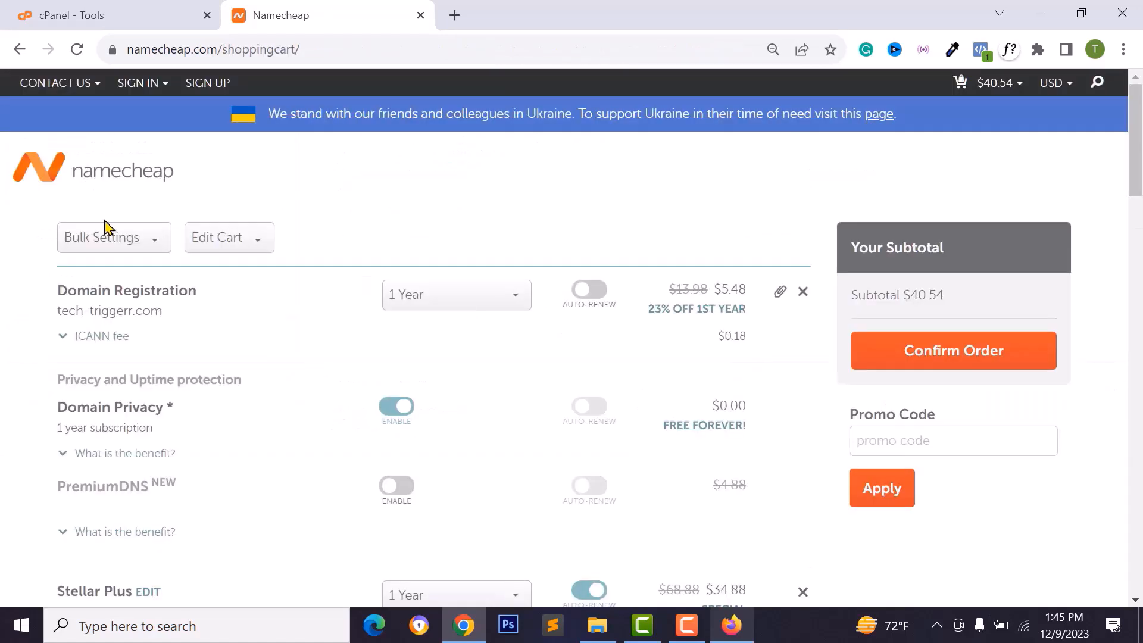
{"action": "left_click", "coordinate": [457, 307]}
{"action": "left_click", "coordinate": [446, 285]}
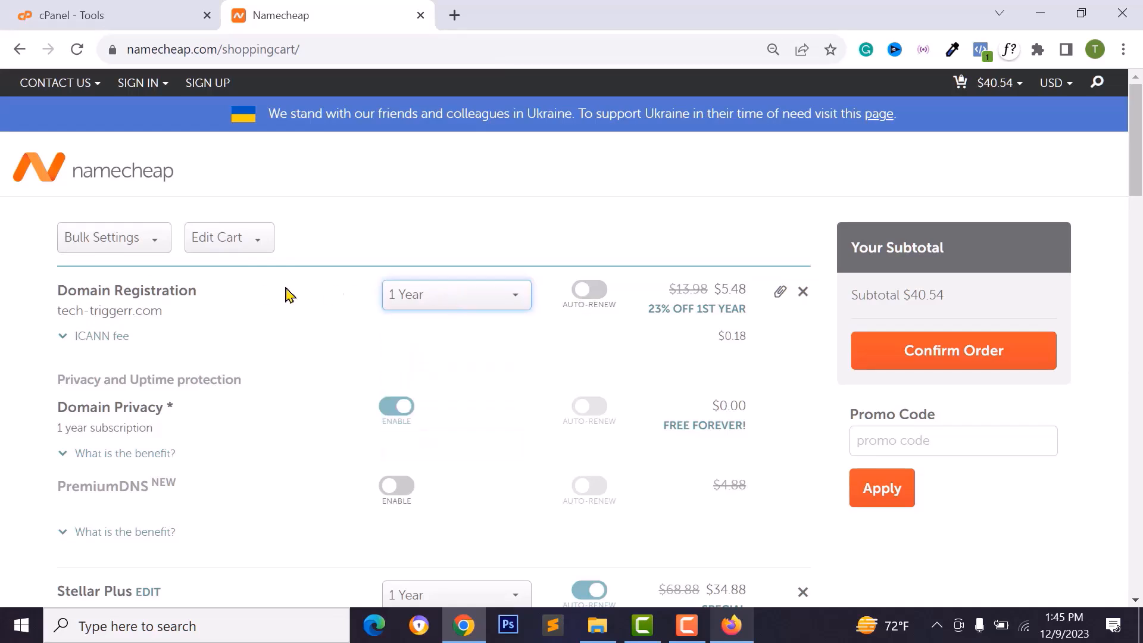
{"action": "scroll", "coordinate": [458, 307], "scroll_direction": "down", "scroll_amount": 2}
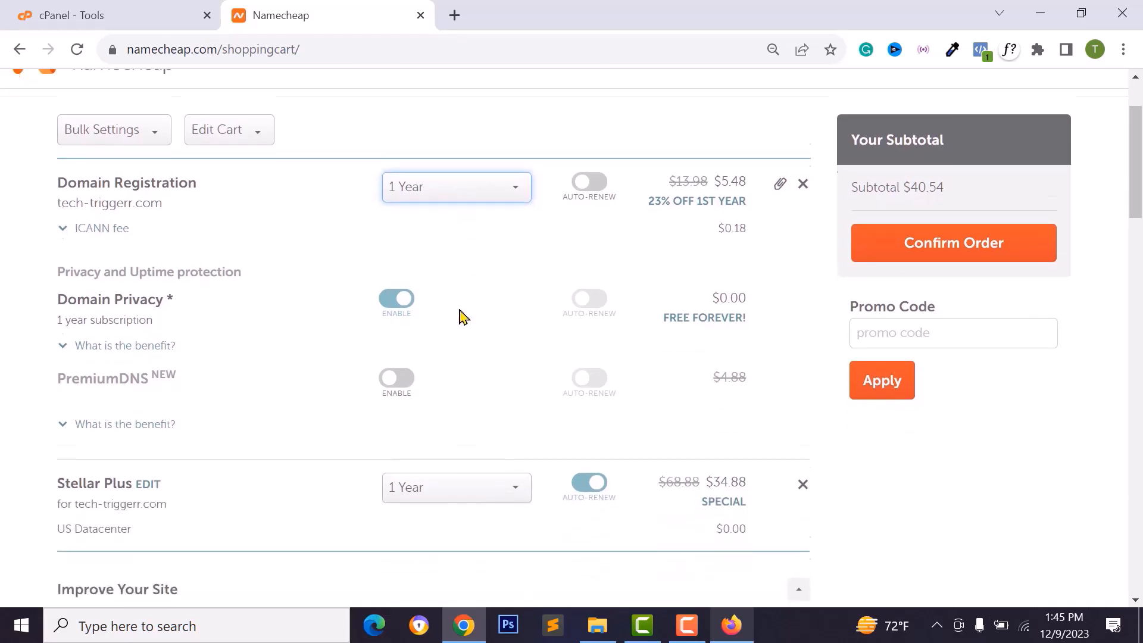
{"action": "scroll", "coordinate": [462, 315], "scroll_direction": "down", "scroll_amount": 4}
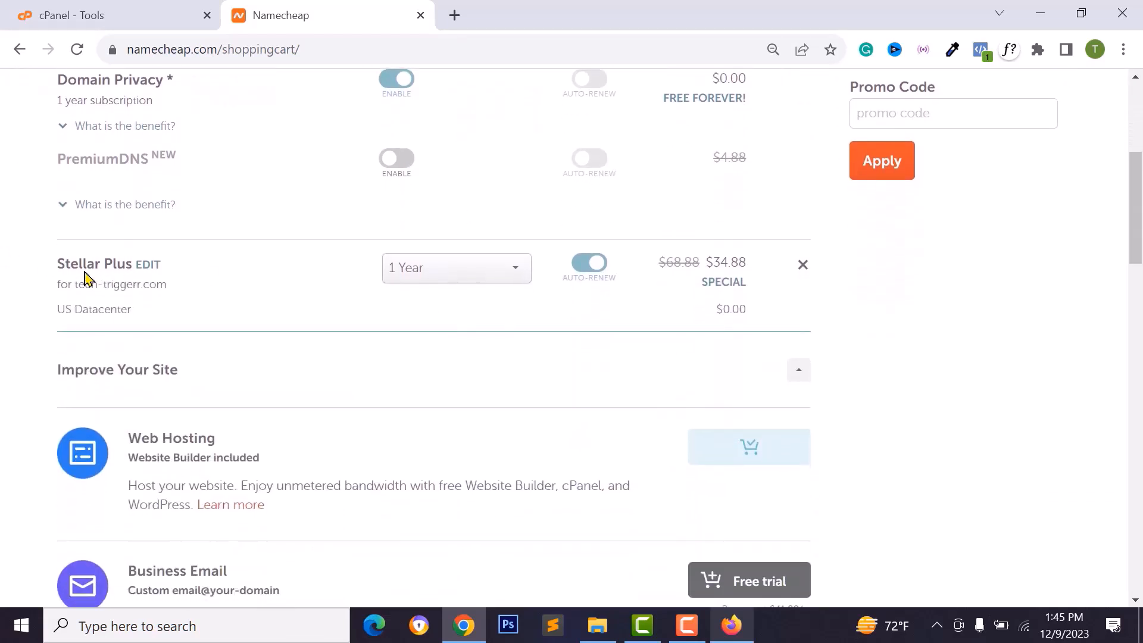
{"action": "left_click", "coordinate": [476, 273]}
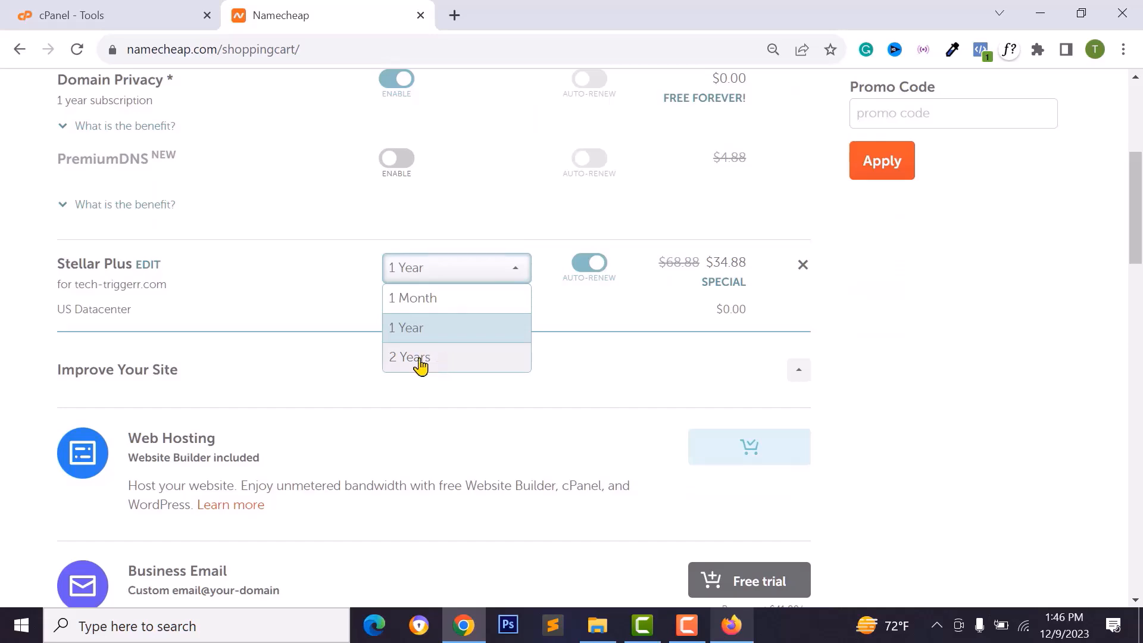
{"action": "left_click", "coordinate": [441, 265]}
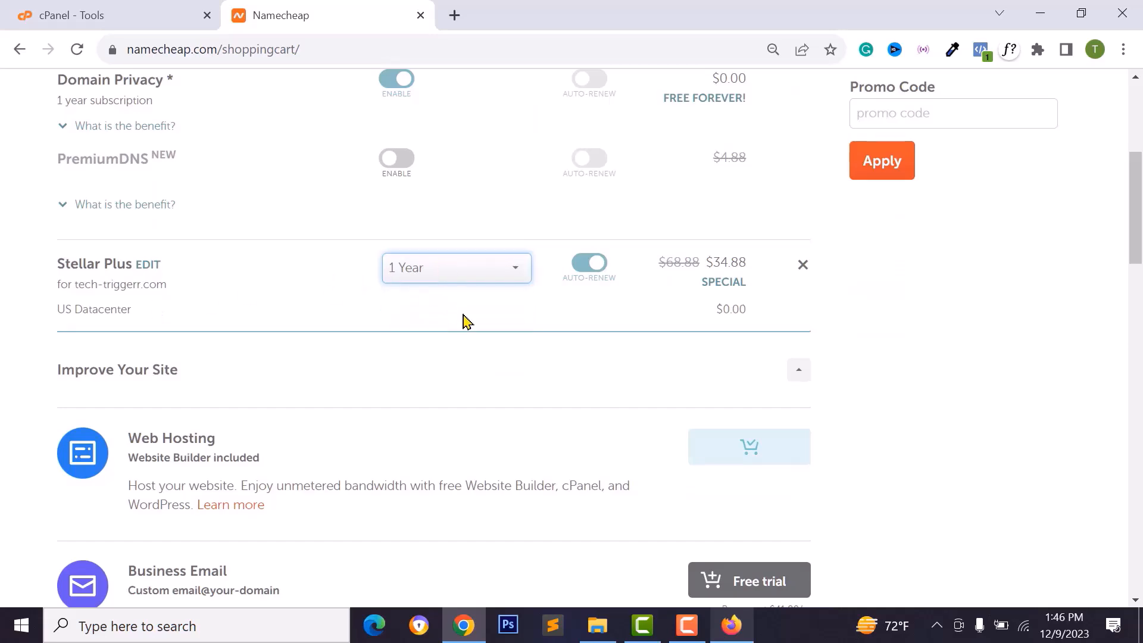
{"action": "scroll", "coordinate": [464, 319], "scroll_direction": "down", "scroll_amount": 20}
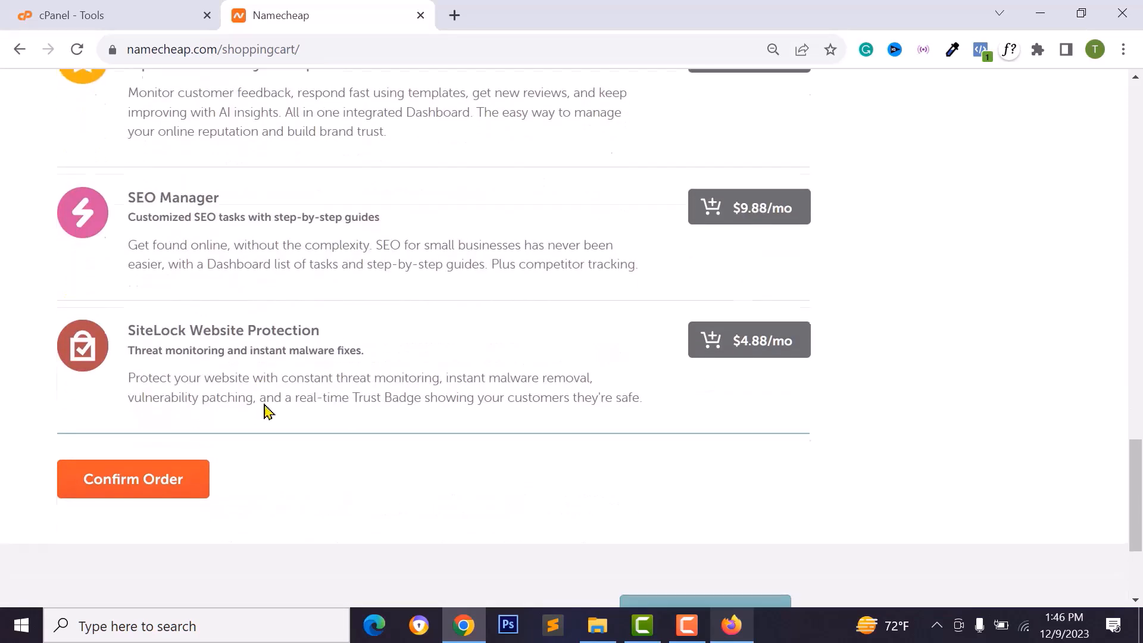
{"action": "scroll", "coordinate": [178, 333], "scroll_direction": "down", "scroll_amount": 3}
- Confirm the $40.54 order to reach the checkout login/signup page
{"action": "left_click", "coordinate": [134, 284]}
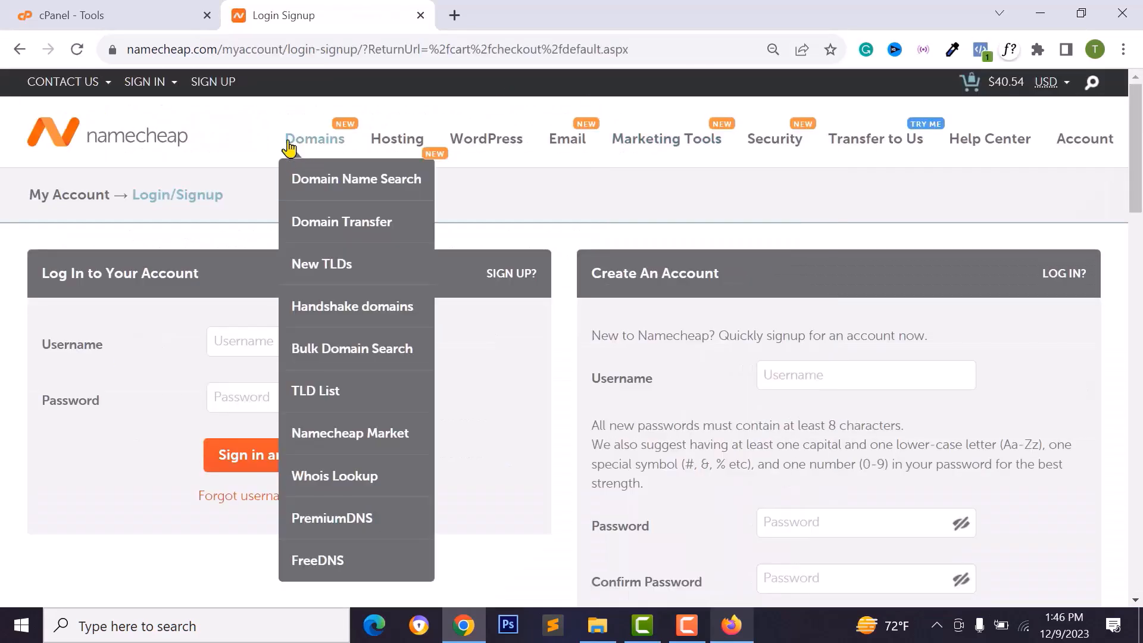
{"action": "scroll", "coordinate": [806, 360], "scroll_direction": "down", "scroll_amount": 3}
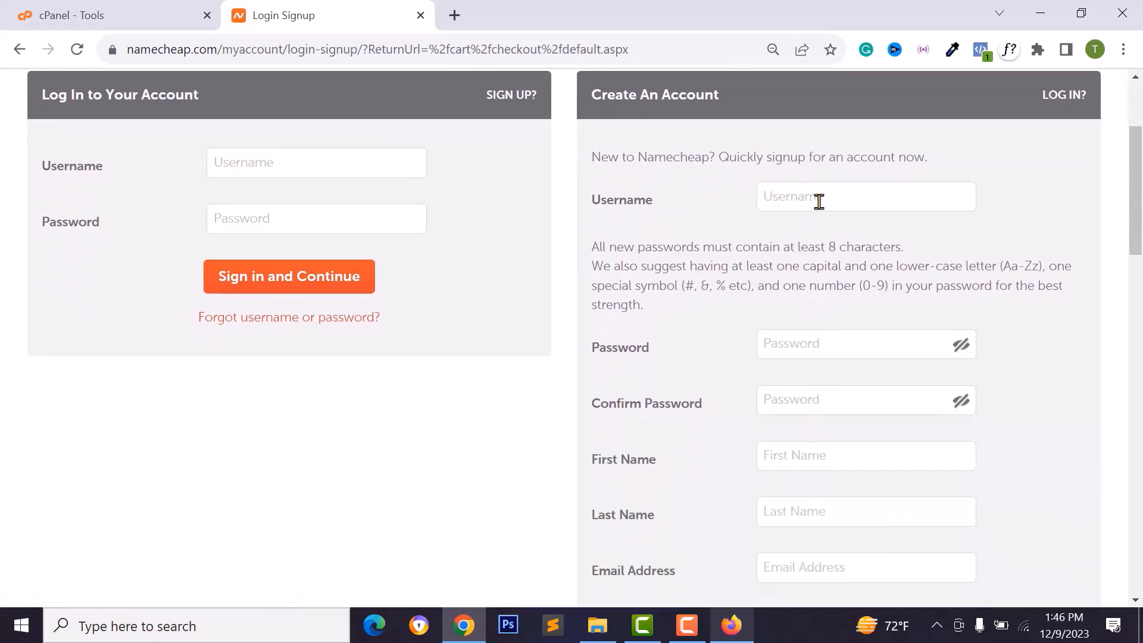
{"action": "scroll", "coordinate": [822, 325], "scroll_direction": "down", "scroll_amount": 2}
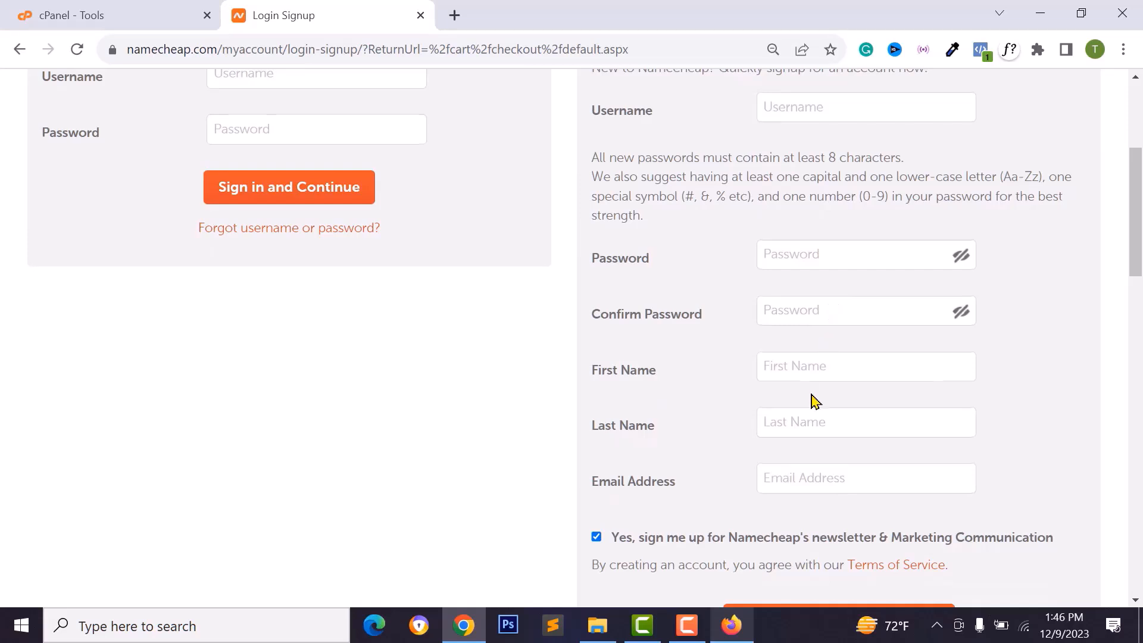
{"action": "scroll", "coordinate": [812, 393], "scroll_direction": "down", "scroll_amount": 3}
{"action": "scroll", "coordinate": [832, 380], "scroll_direction": "up", "scroll_amount": 4}
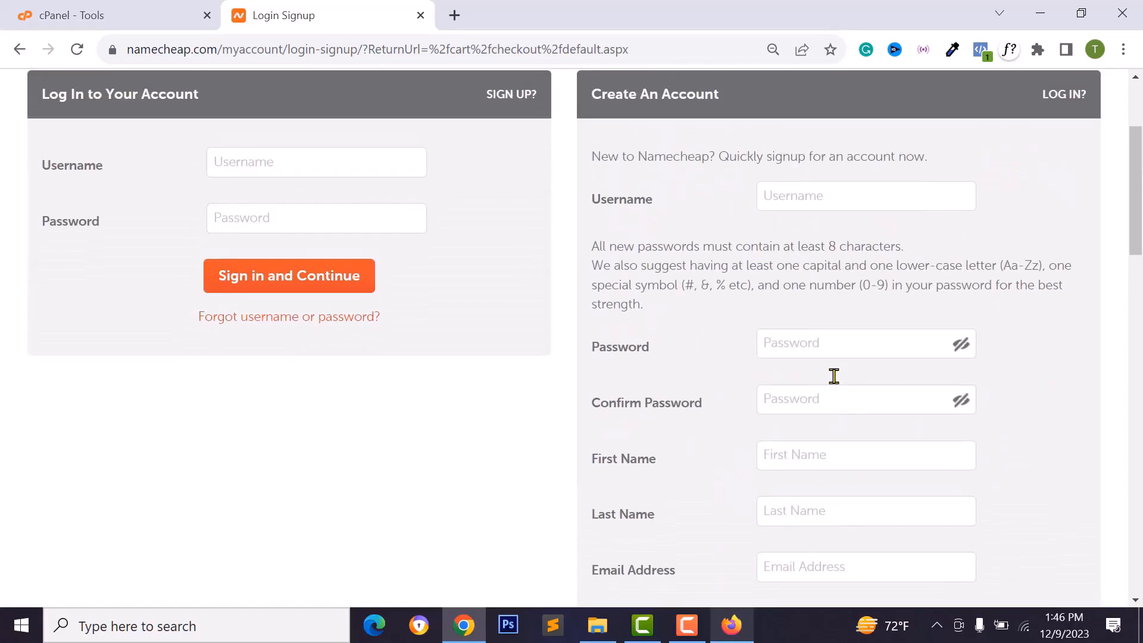
{"action": "scroll", "coordinate": [821, 416], "scroll_direction": "down", "scroll_amount": 2}
{"action": "scroll", "coordinate": [829, 409], "scroll_direction": "up", "scroll_amount": 5}
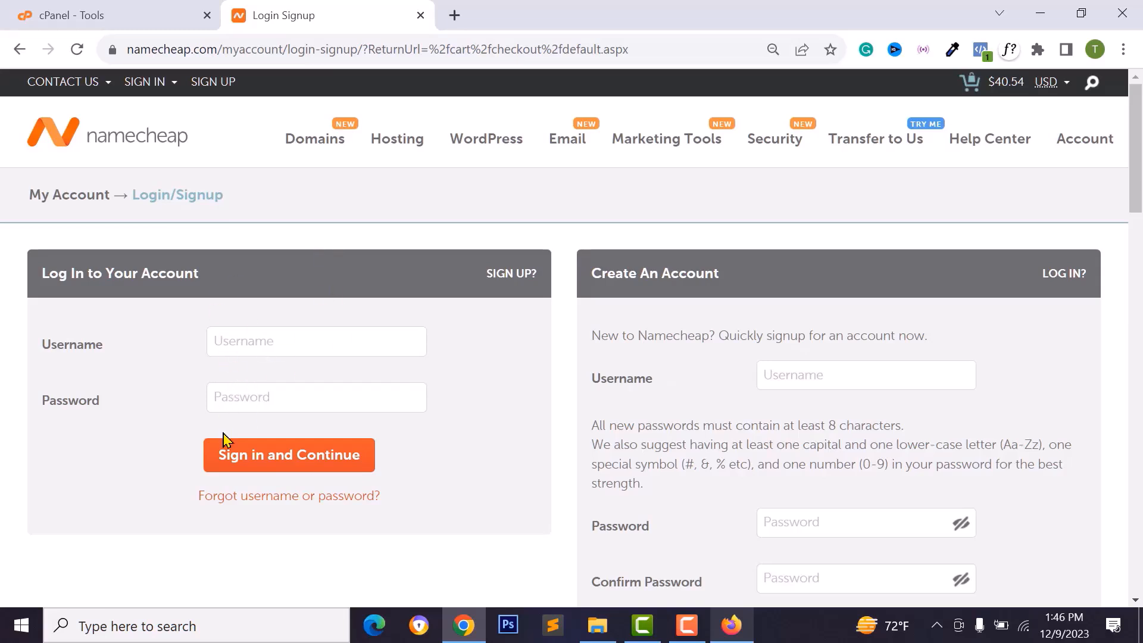
- Sign in to the Namecheap account using the saved username and password
{"action": "left_click", "coordinate": [319, 349]}
{"action": "left_click", "coordinate": [323, 385]}
{"action": "left_click", "coordinate": [295, 403]}
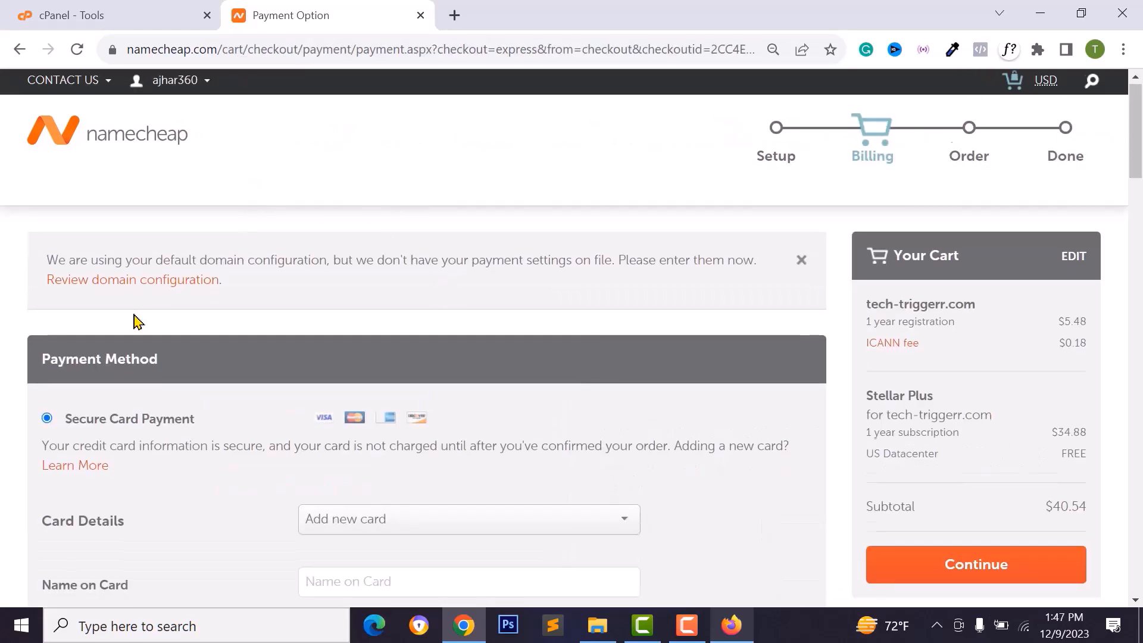
{"action": "scroll", "coordinate": [140, 331], "scroll_direction": "down", "scroll_amount": 3}
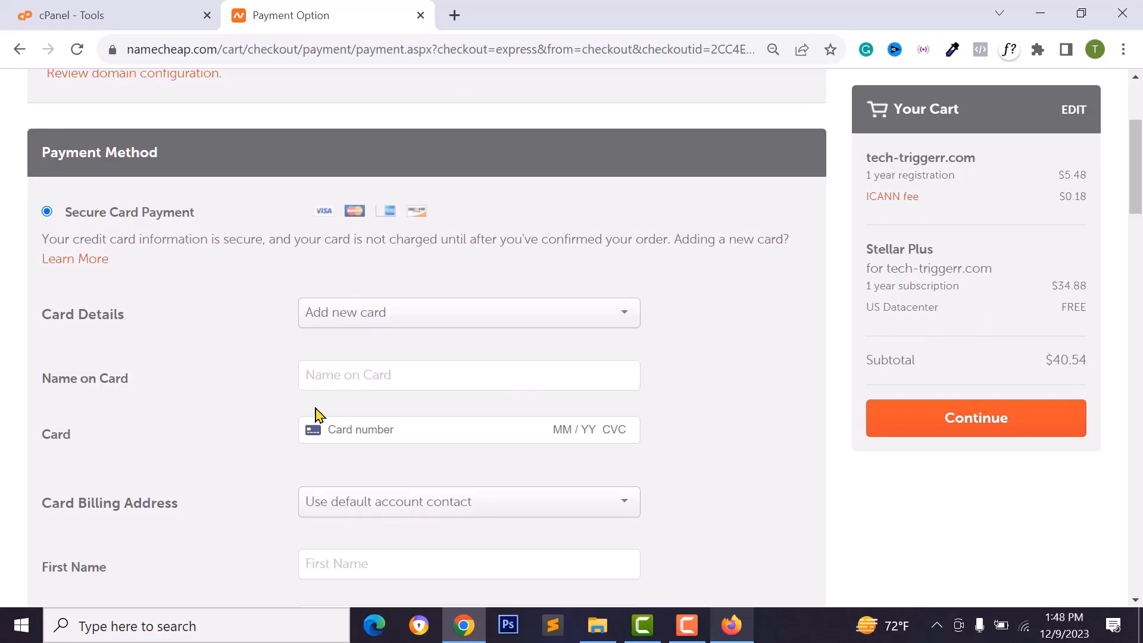
{"action": "scroll", "coordinate": [316, 415], "scroll_direction": "down", "scroll_amount": 1}
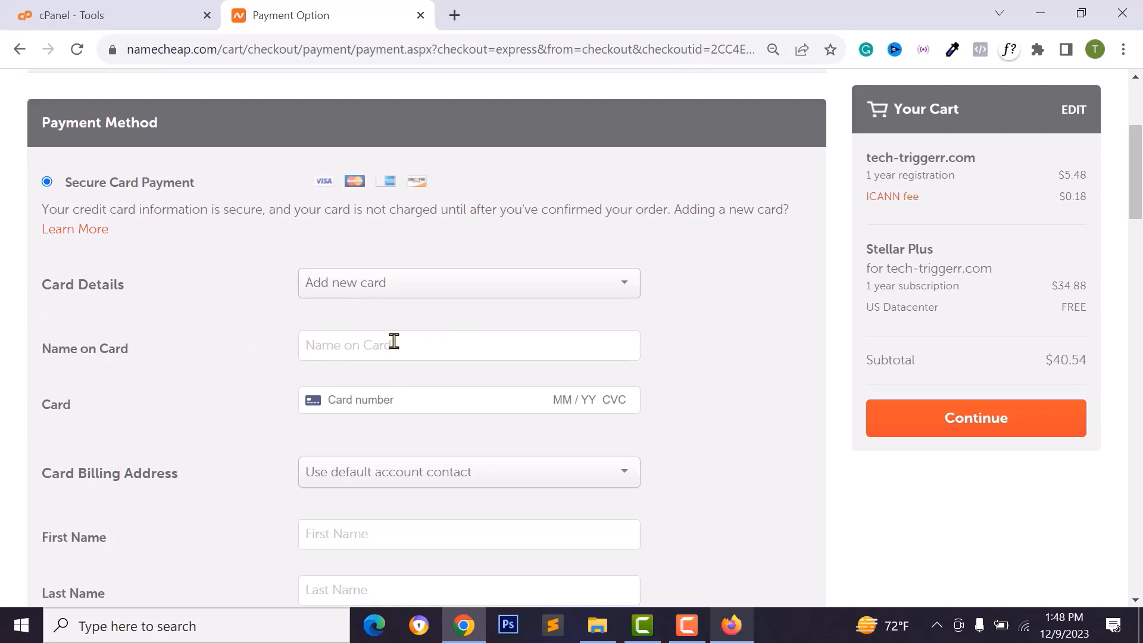
{"action": "scroll", "coordinate": [387, 399], "scroll_direction": "down", "scroll_amount": 1}
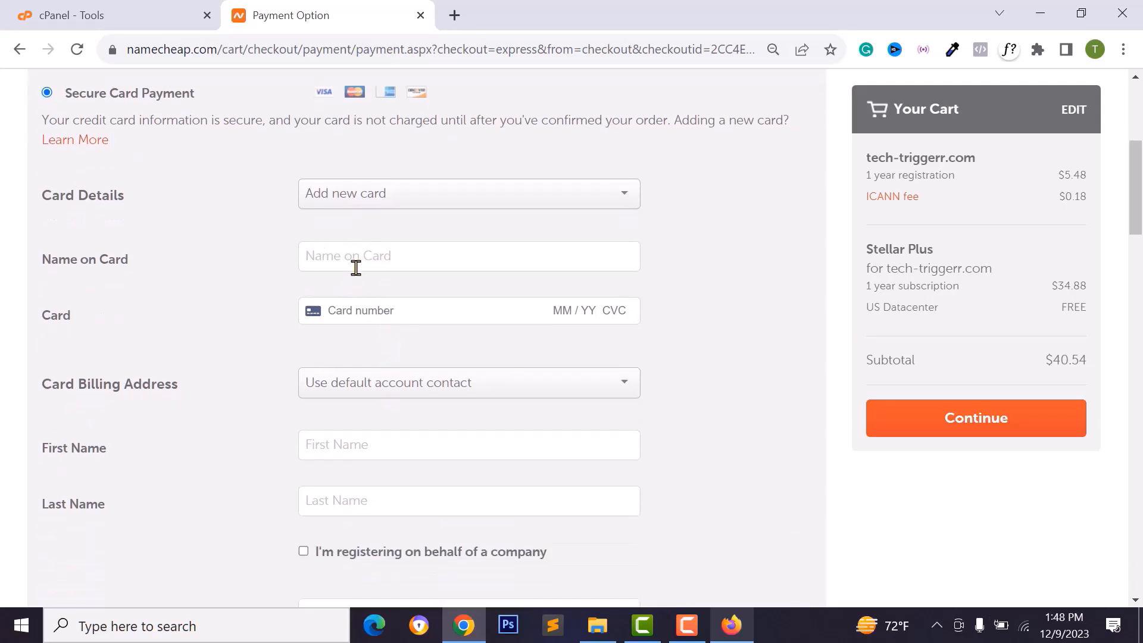
{"action": "scroll", "coordinate": [360, 344], "scroll_direction": "down", "scroll_amount": 10}
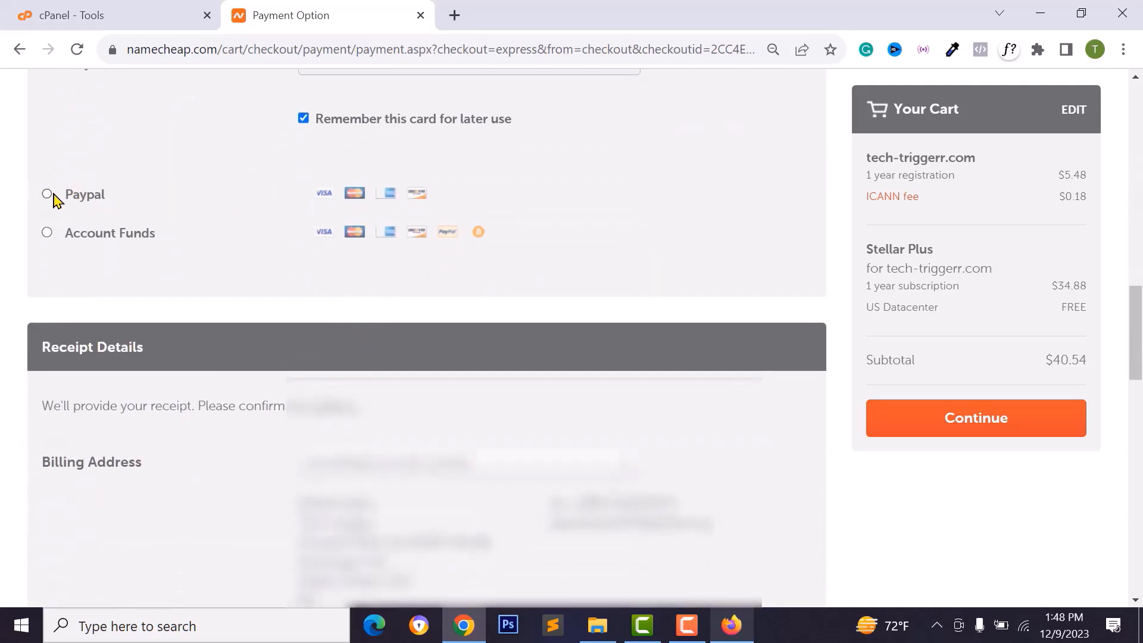
- Choose PayPal as payment, accept the Terms of Service, and check out with PayPal
{"action": "left_click", "coordinate": [47, 195]}
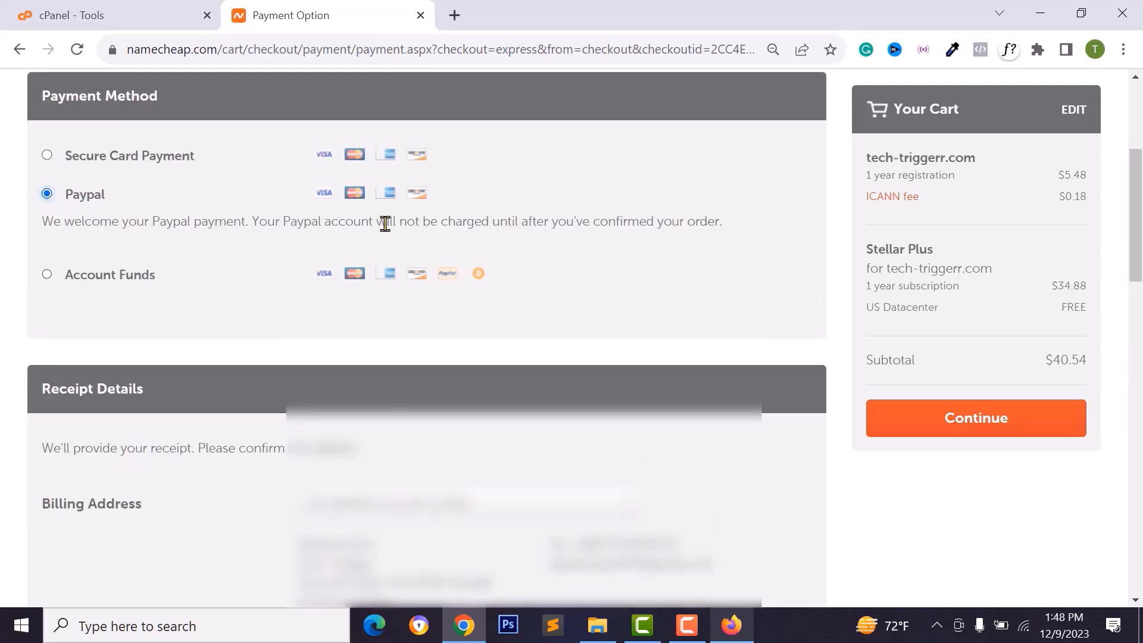
{"action": "left_click", "coordinate": [976, 419]}
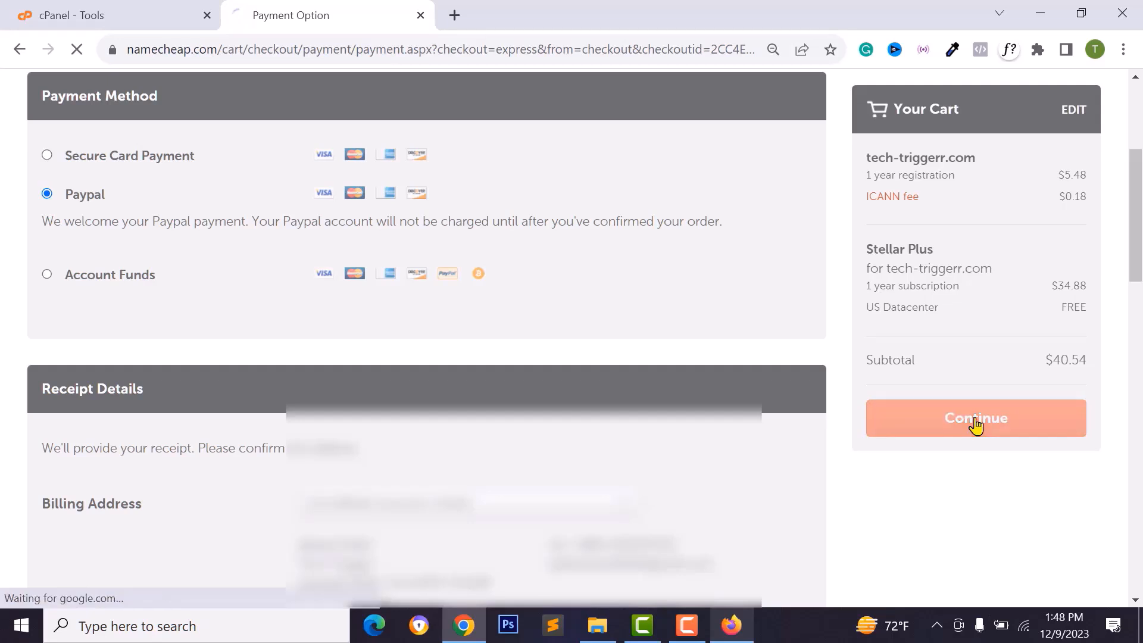
{"action": "scroll", "coordinate": [690, 190], "scroll_direction": "down", "scroll_amount": 15}
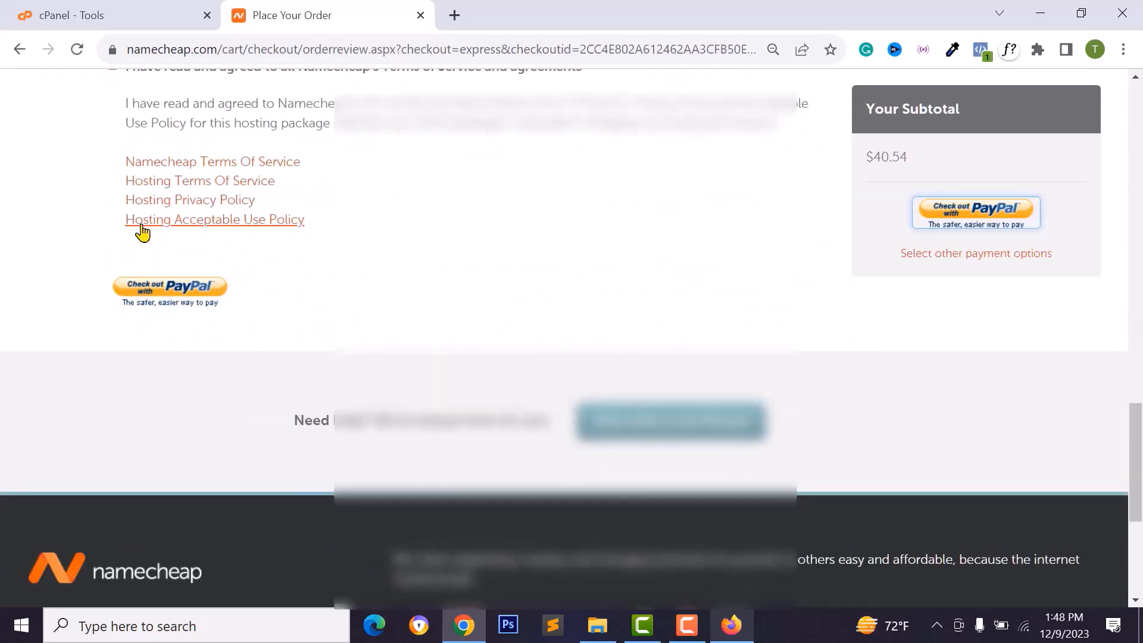
{"action": "scroll", "coordinate": [143, 232], "scroll_direction": "up", "scroll_amount": 2}
{"action": "left_click", "coordinate": [113, 181]}
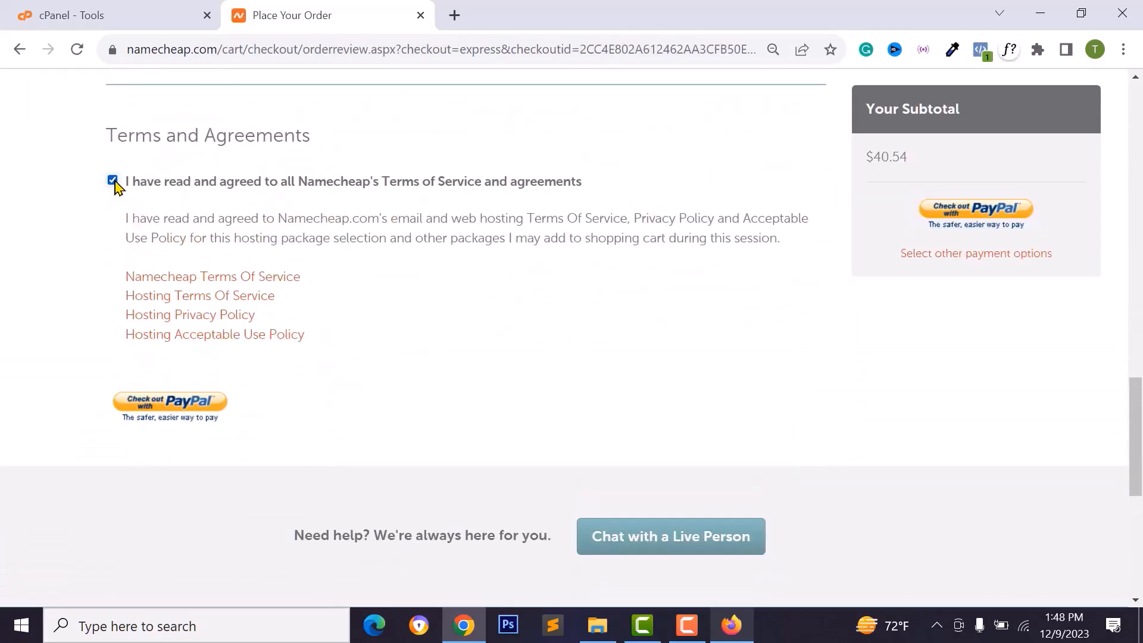
{"action": "left_click", "coordinate": [175, 409]}
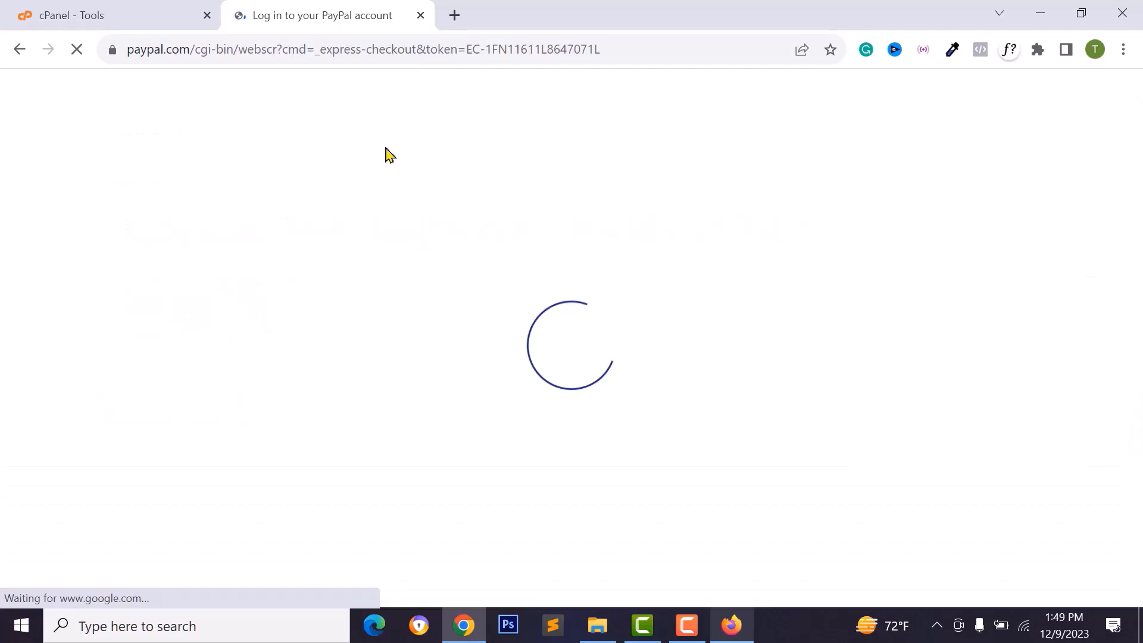
- Scroll Gmail's Hosting Account Details email down to the cPanel details section and highlight its heading
{"action": "key", "text": "alt+Tab"}
{"action": "scroll", "coordinate": [645, 362], "scroll_direction": "down", "scroll_amount": 3}
{"action": "scroll", "coordinate": [625, 372], "scroll_direction": "down", "scroll_amount": 8}
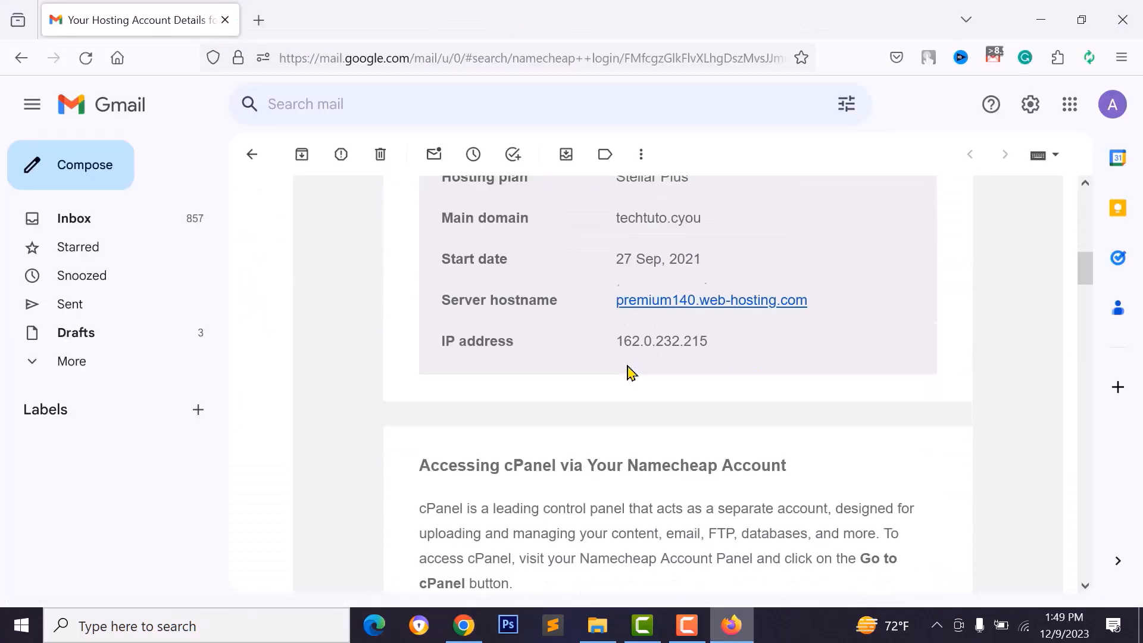
{"action": "scroll", "coordinate": [627, 372], "scroll_direction": "up", "scroll_amount": 4}
{"action": "scroll", "coordinate": [632, 357], "scroll_direction": "down", "scroll_amount": 15}
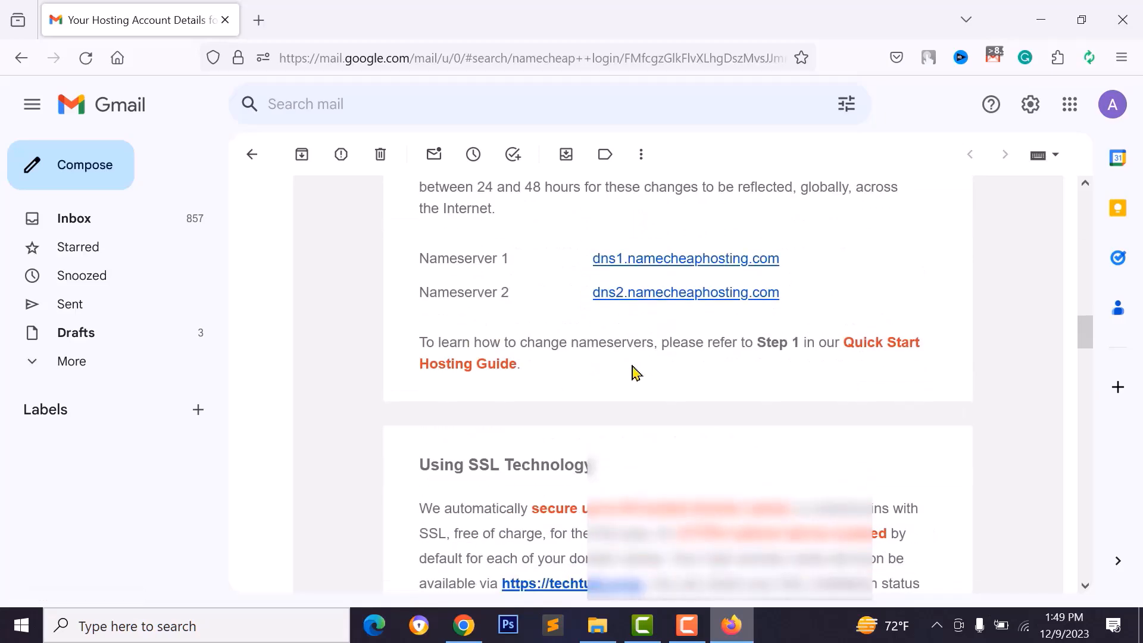
{"action": "scroll", "coordinate": [633, 366], "scroll_direction": "down", "scroll_amount": 10}
{"action": "scroll", "coordinate": [630, 374], "scroll_direction": "down", "scroll_amount": 1}
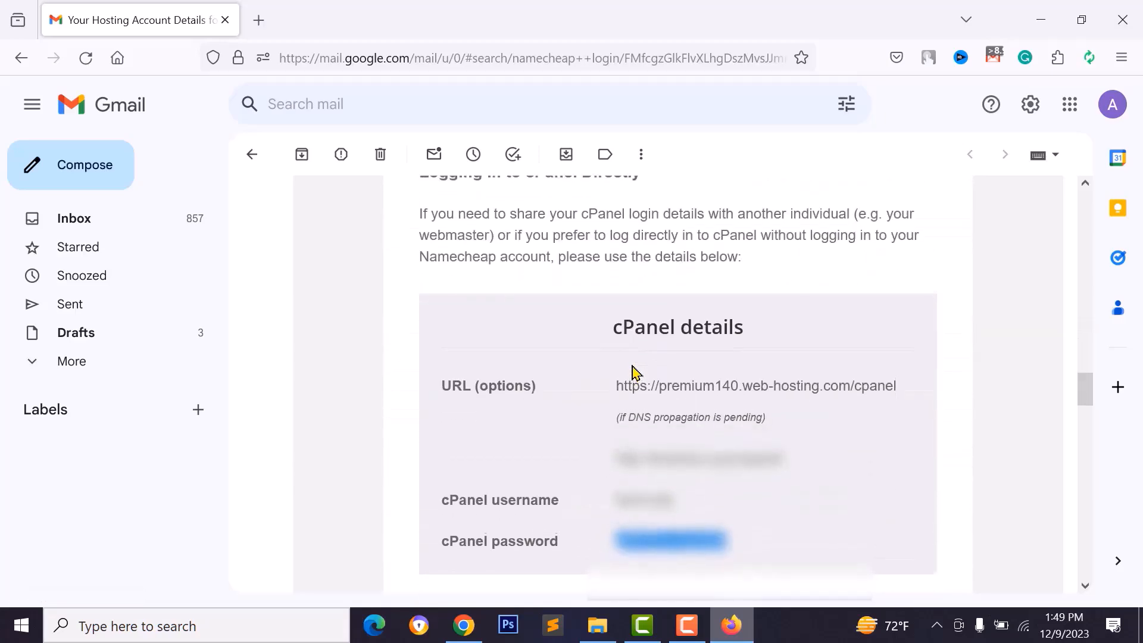
{"action": "scroll", "coordinate": [640, 387], "scroll_direction": "up", "scroll_amount": 2}
{"action": "left_click_drag", "start_coordinate": [430, 244], "coordinate": [642, 241]}
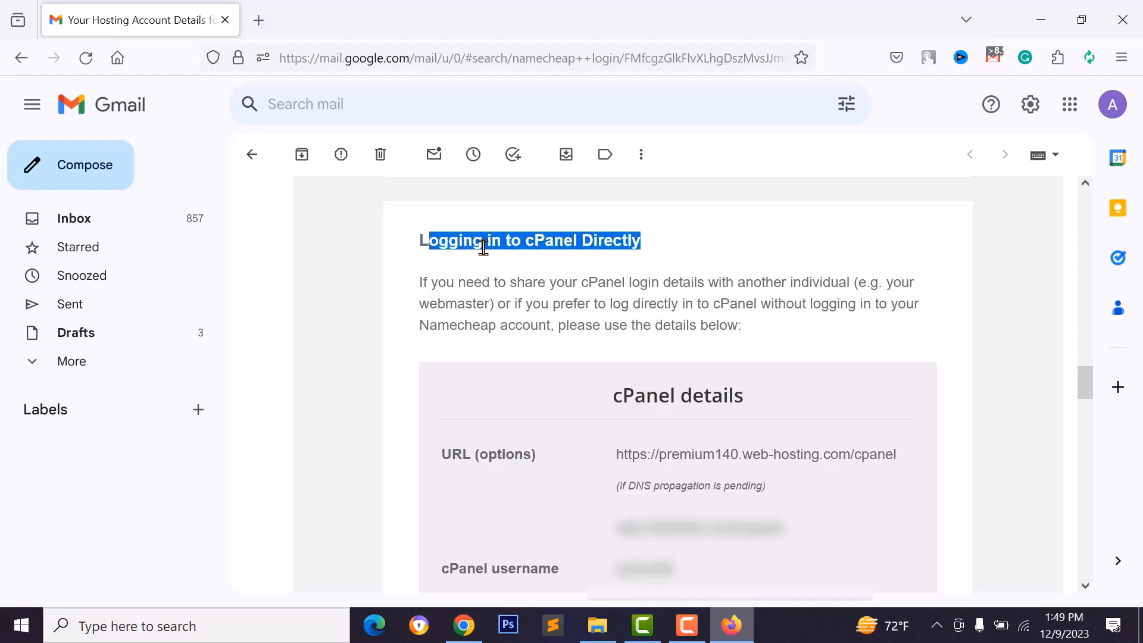
{"action": "left_click", "coordinate": [606, 239]}
{"action": "scroll", "coordinate": [671, 400], "scroll_direction": "down", "scroll_amount": 3}
{"action": "triple_click", "coordinate": [656, 223]}
- Open the cPanel login URL from the email and paste in the copied cPanel username
{"action": "left_click", "coordinate": [718, 279]}
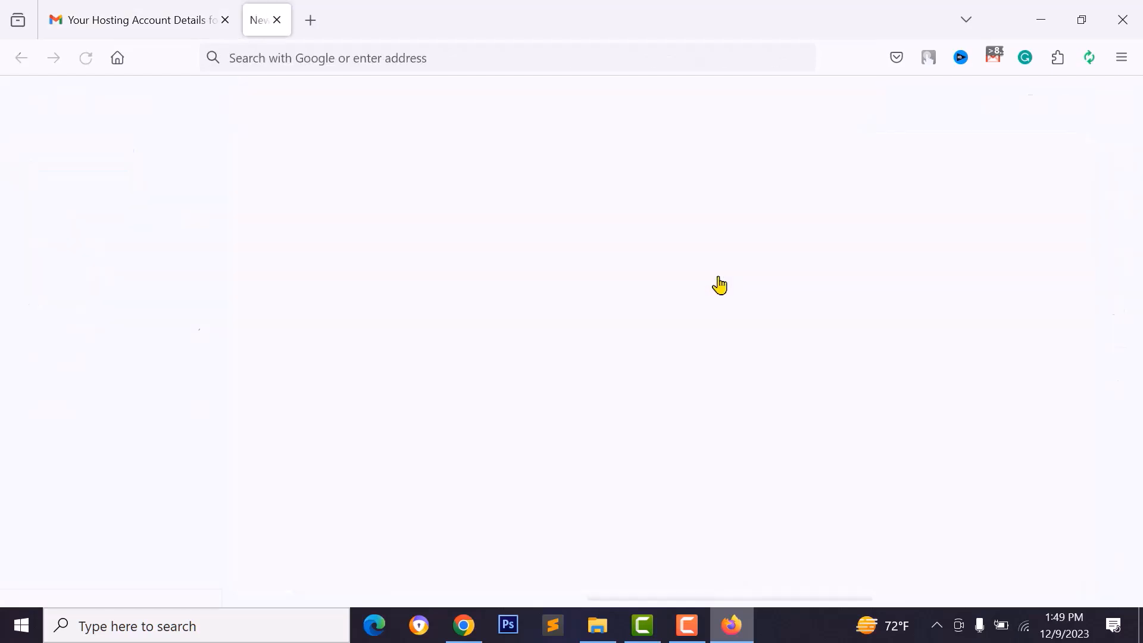
{"action": "left_click", "coordinate": [43, 28]}
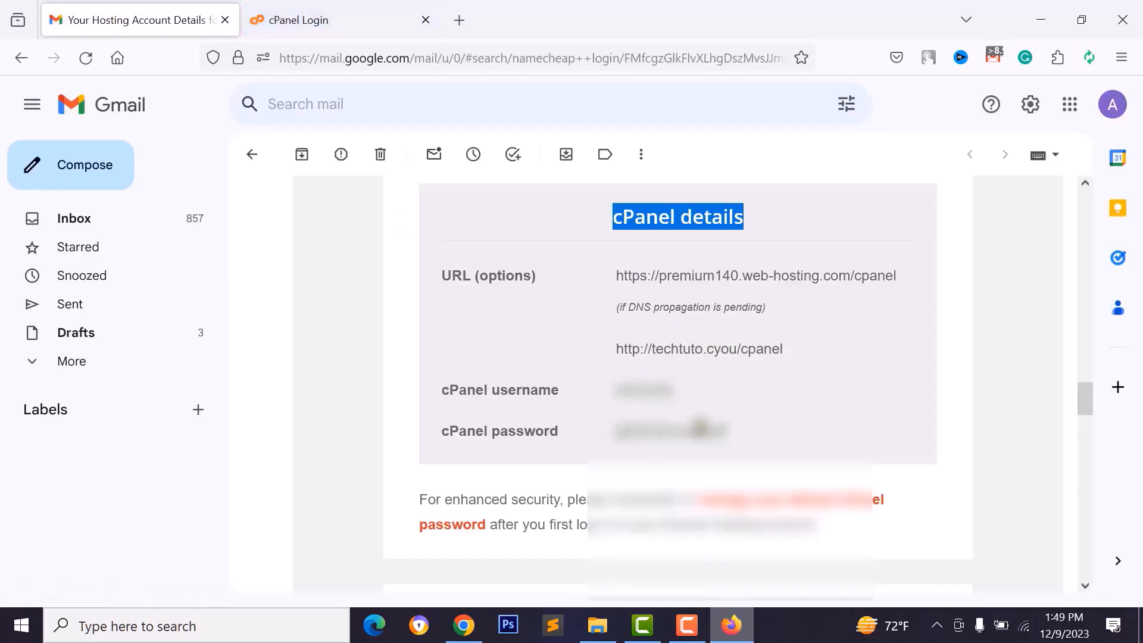
{"action": "double_click", "coordinate": [639, 393]}
{"action": "right_click", "coordinate": [639, 394]}
{"action": "left_click", "coordinate": [681, 126]}
{"action": "left_click", "coordinate": [333, 19]}
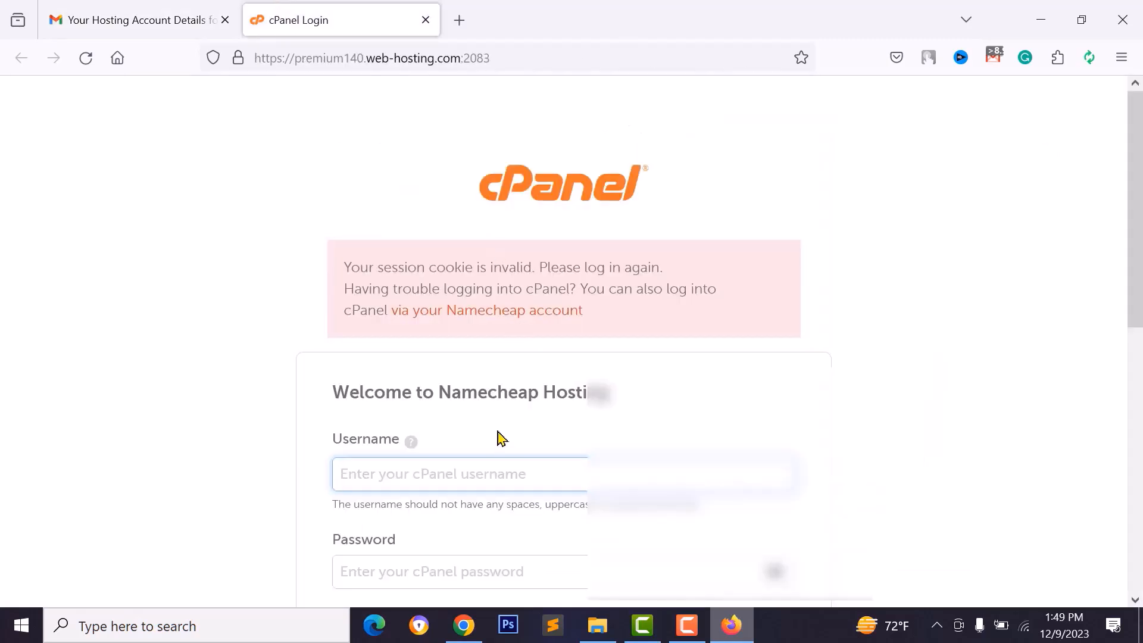
{"action": "scroll", "coordinate": [499, 438], "scroll_direction": "down", "scroll_amount": 3}
{"action": "right_click", "coordinate": [444, 288]}
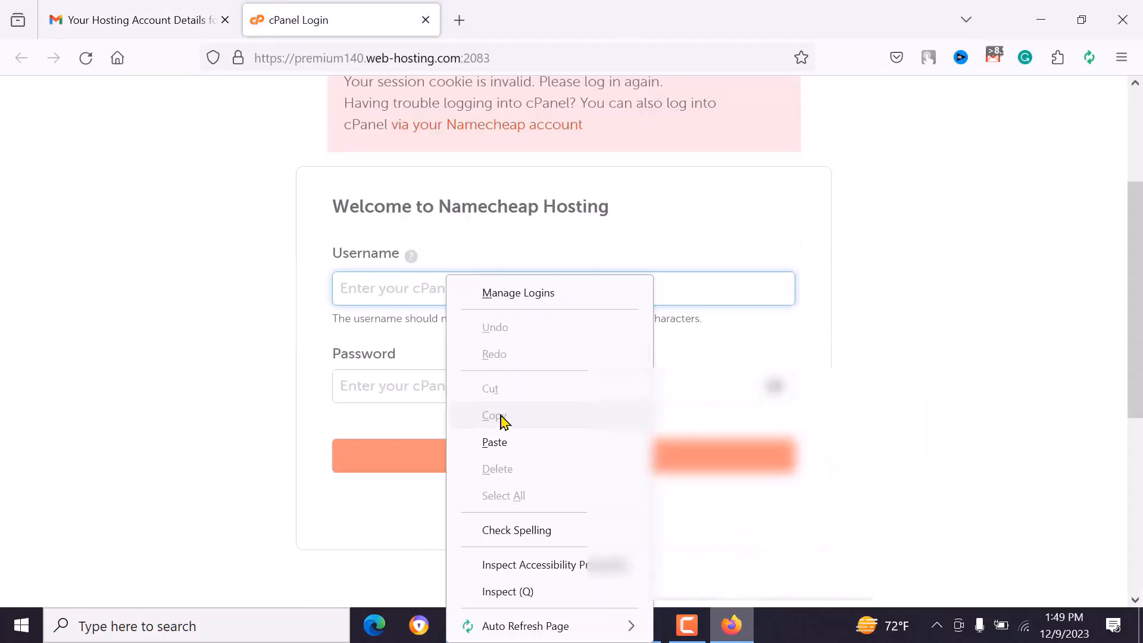
{"action": "left_click", "coordinate": [505, 443]}
- Copy the cPanel password from the email into the password field and log in
{"action": "key", "text": "ctrl+Tab"}
{"action": "double_click", "coordinate": [655, 429]}
{"action": "right_click", "coordinate": [652, 424]}
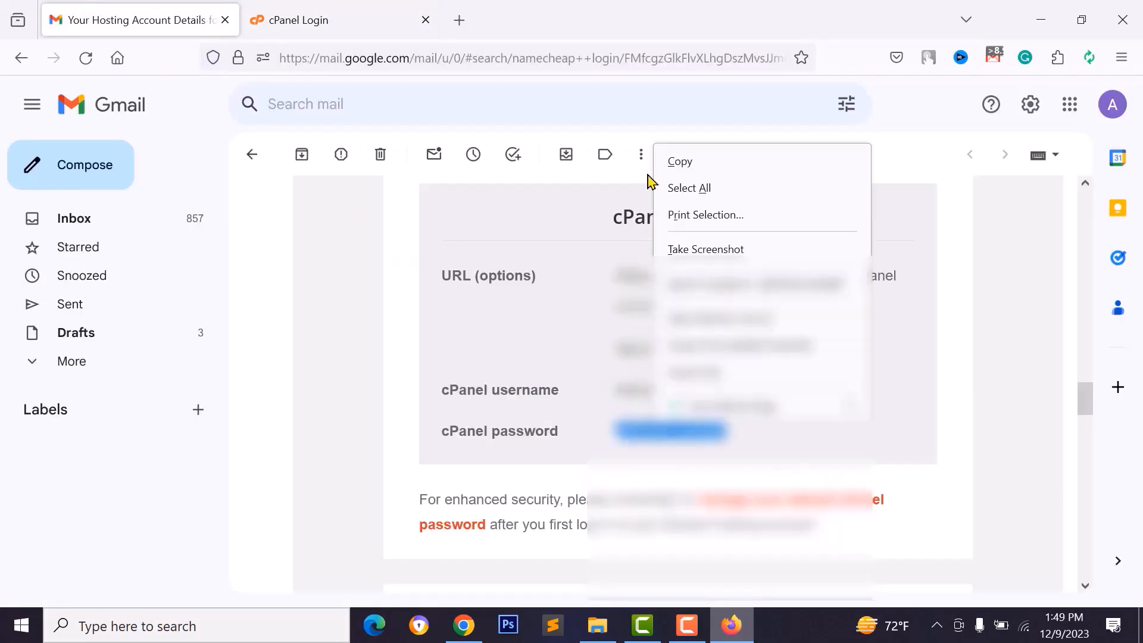
{"action": "left_click", "coordinate": [702, 171]}
{"action": "left_click", "coordinate": [357, 15]}
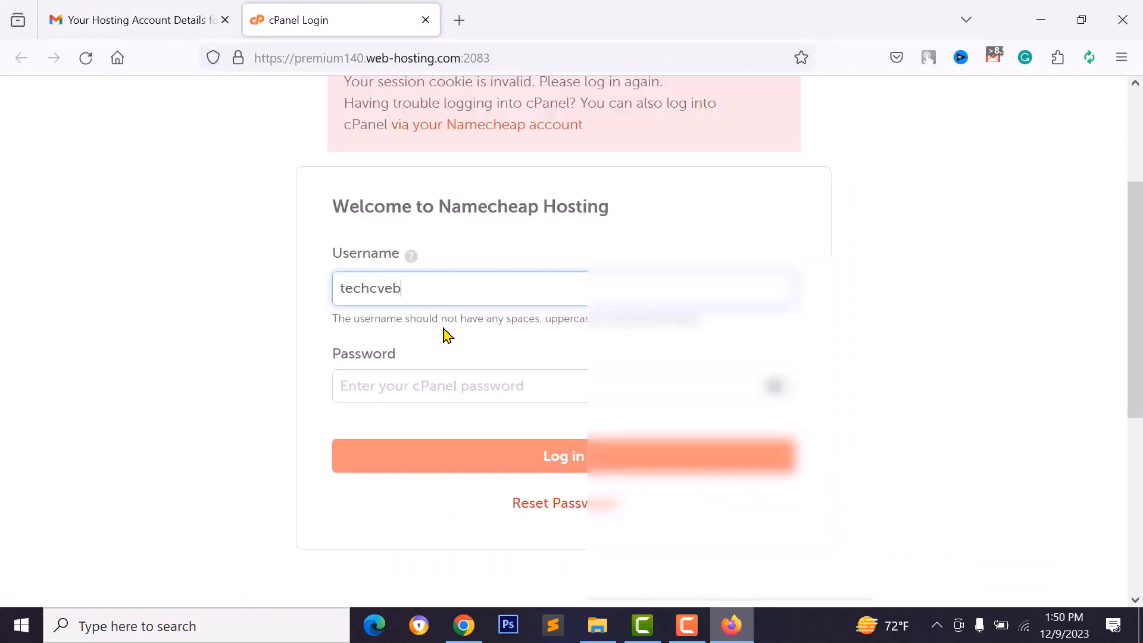
{"action": "left_click", "coordinate": [481, 395]}
{"action": "right_click", "coordinate": [481, 396]}
{"action": "left_click", "coordinate": [530, 207]}
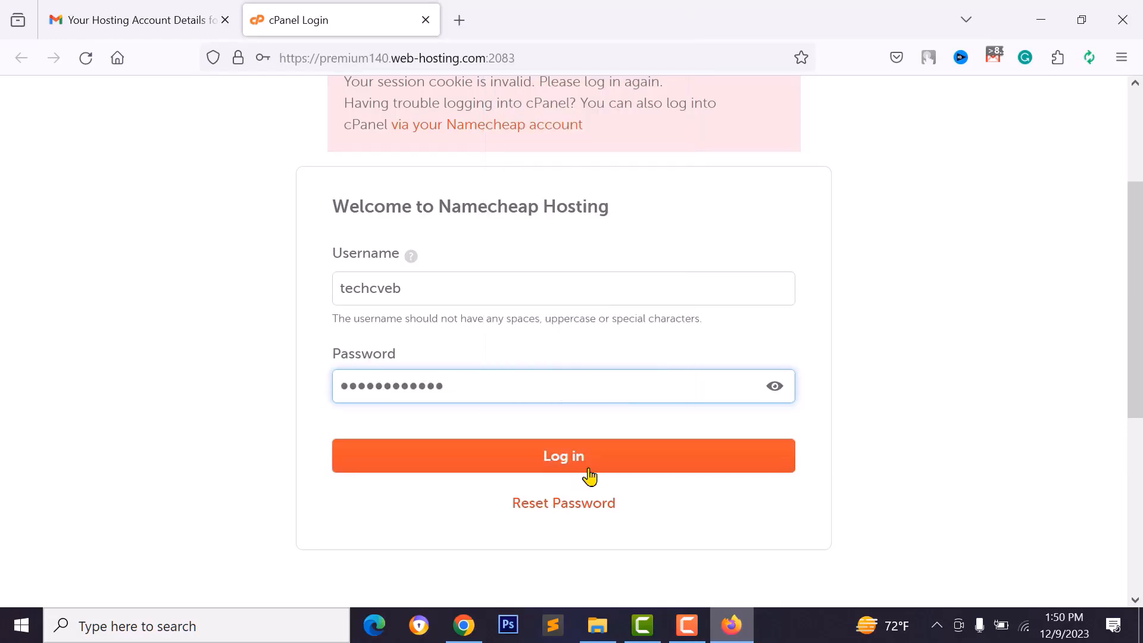
{"action": "left_click", "coordinate": [588, 473]}
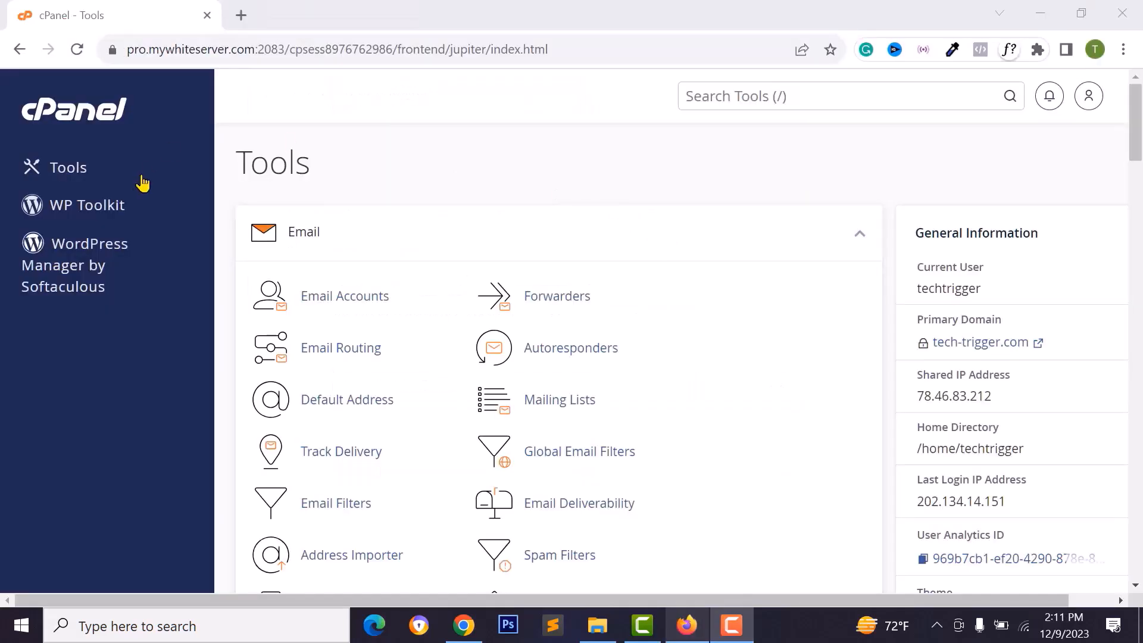
- Scroll through the cPanel Tools dashboard's Files, Databases and Domains sections, ending back at Files
{"action": "scroll", "coordinate": [659, 352], "scroll_direction": "down", "scroll_amount": 9}
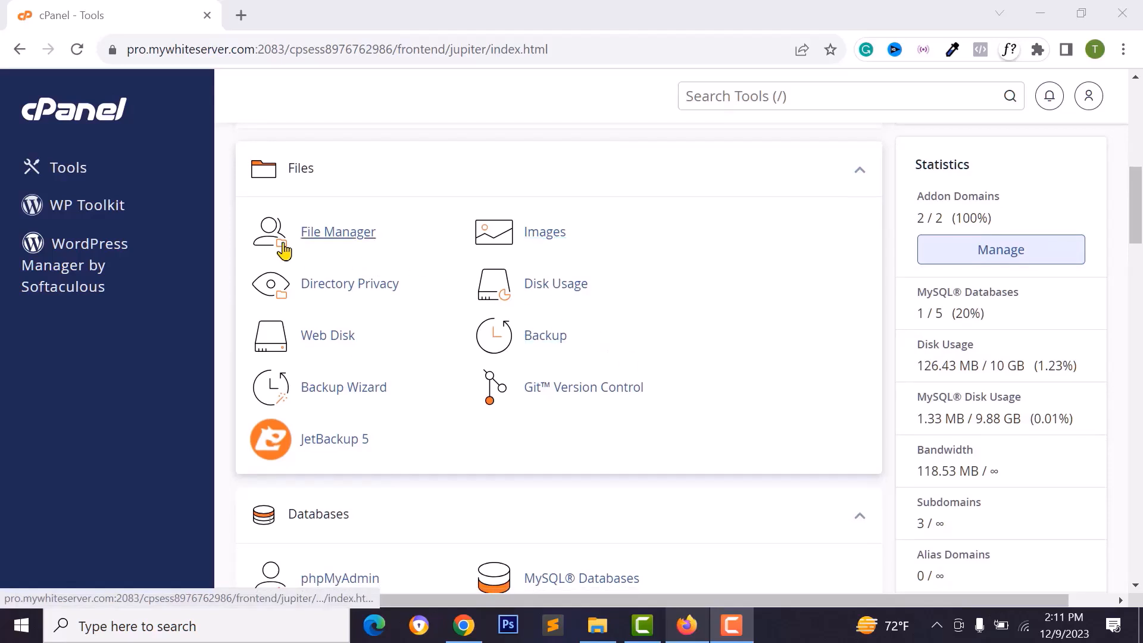
{"action": "scroll", "coordinate": [365, 272], "scroll_direction": "down", "scroll_amount": 5}
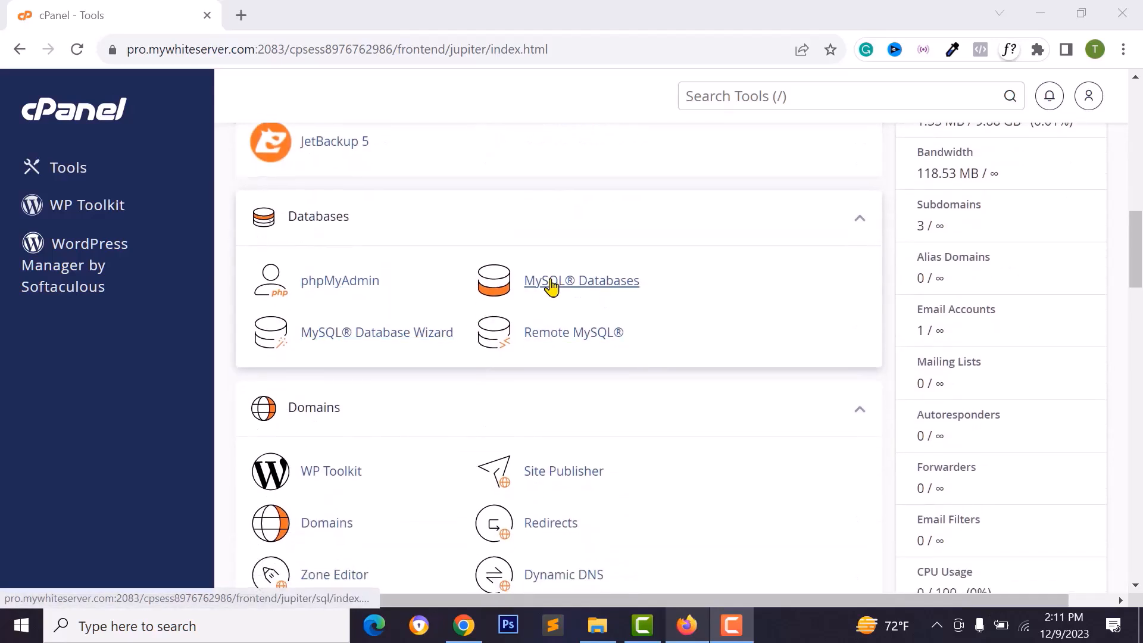
{"action": "scroll", "coordinate": [511, 426], "scroll_direction": "down", "scroll_amount": 3}
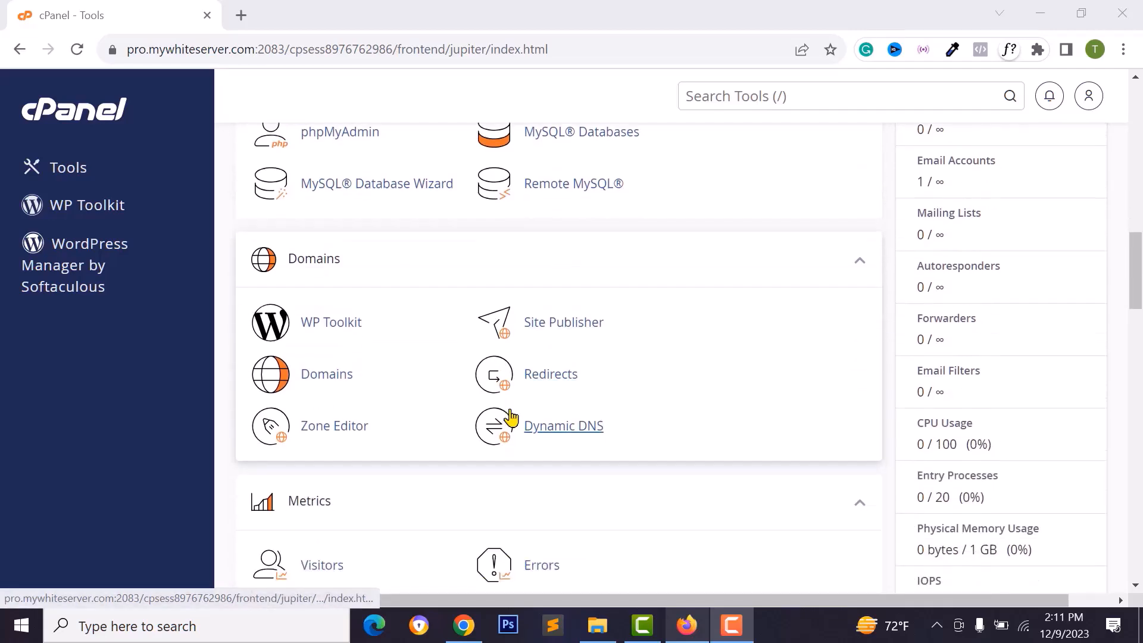
{"action": "scroll", "coordinate": [512, 401], "scroll_direction": "up", "scroll_amount": 12}
{"action": "scroll", "coordinate": [505, 385], "scroll_direction": "up", "scroll_amount": 4}
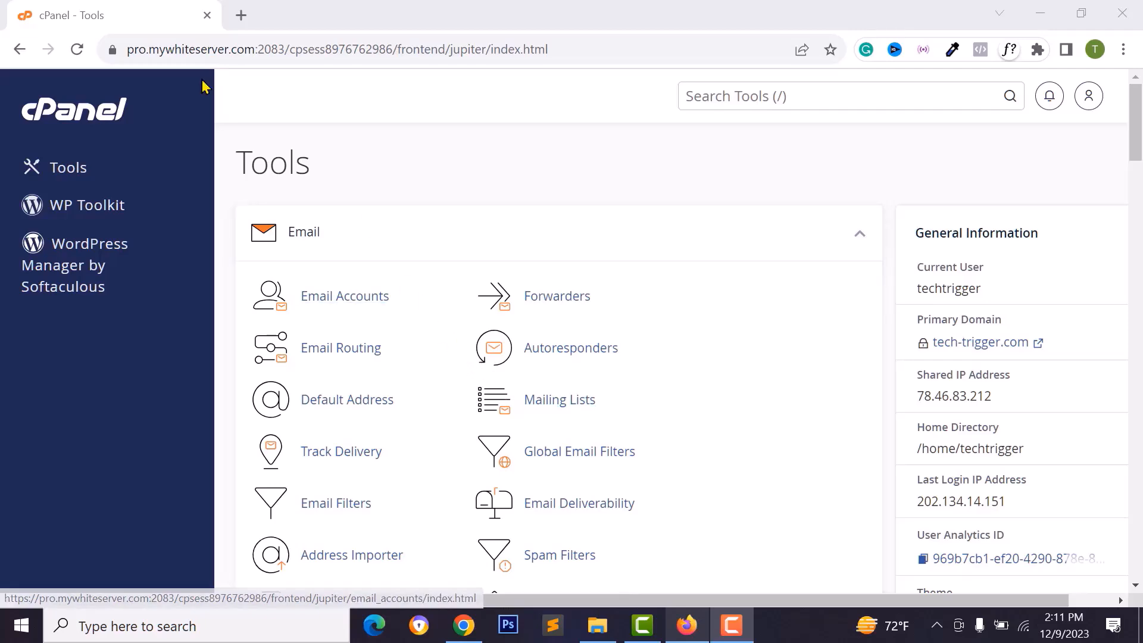
{"action": "scroll", "coordinate": [314, 309], "scroll_direction": "down", "scroll_amount": 9}
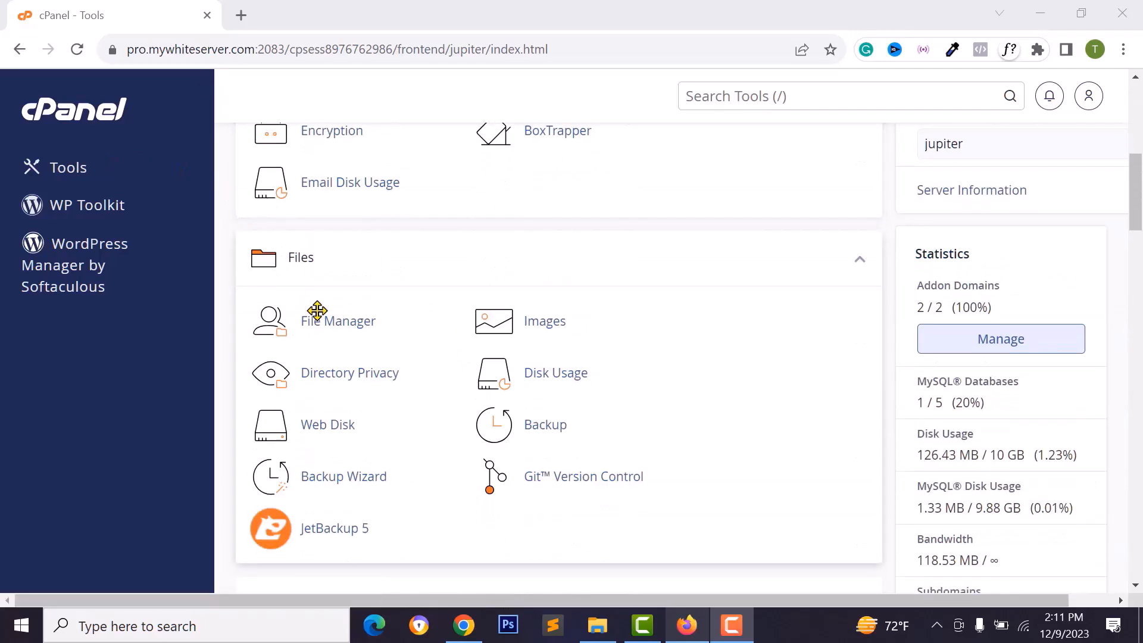
- Open public_html in File Manager and view the live tech-trigger.com site listing
{"action": "left_click", "coordinate": [325, 327]}
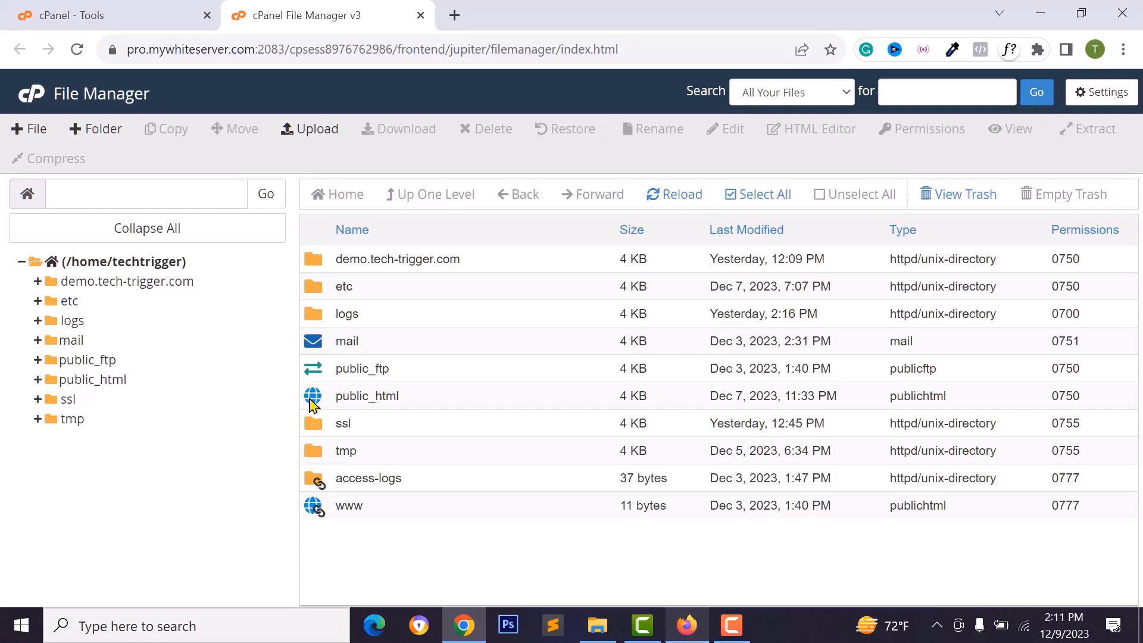
{"action": "double_click", "coordinate": [319, 402]}
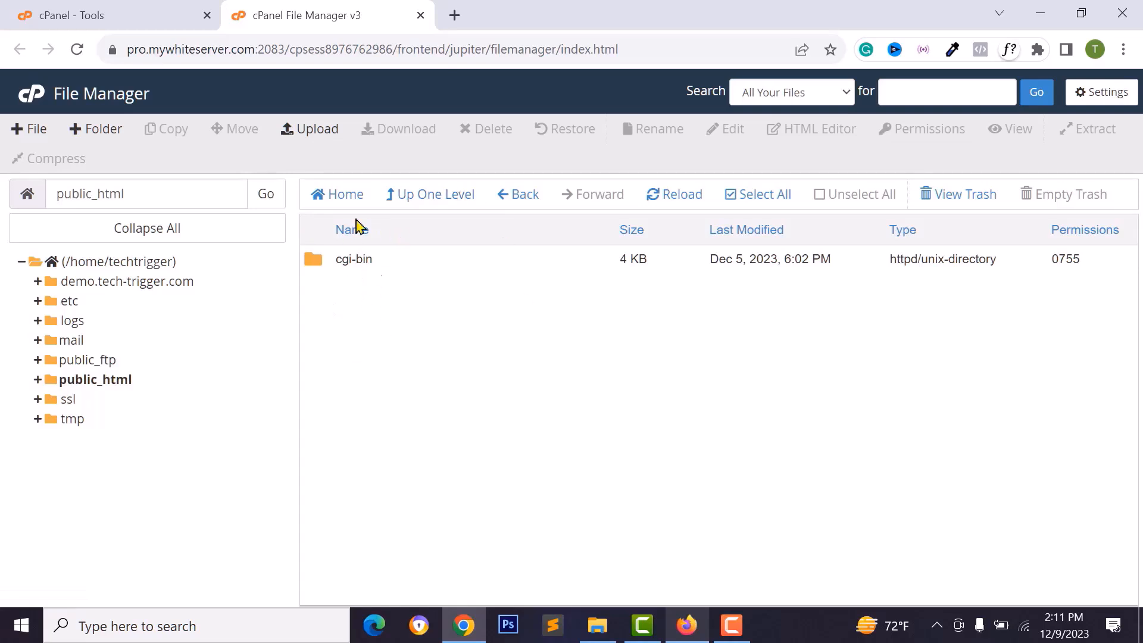
{"action": "left_click", "coordinate": [133, 17]}
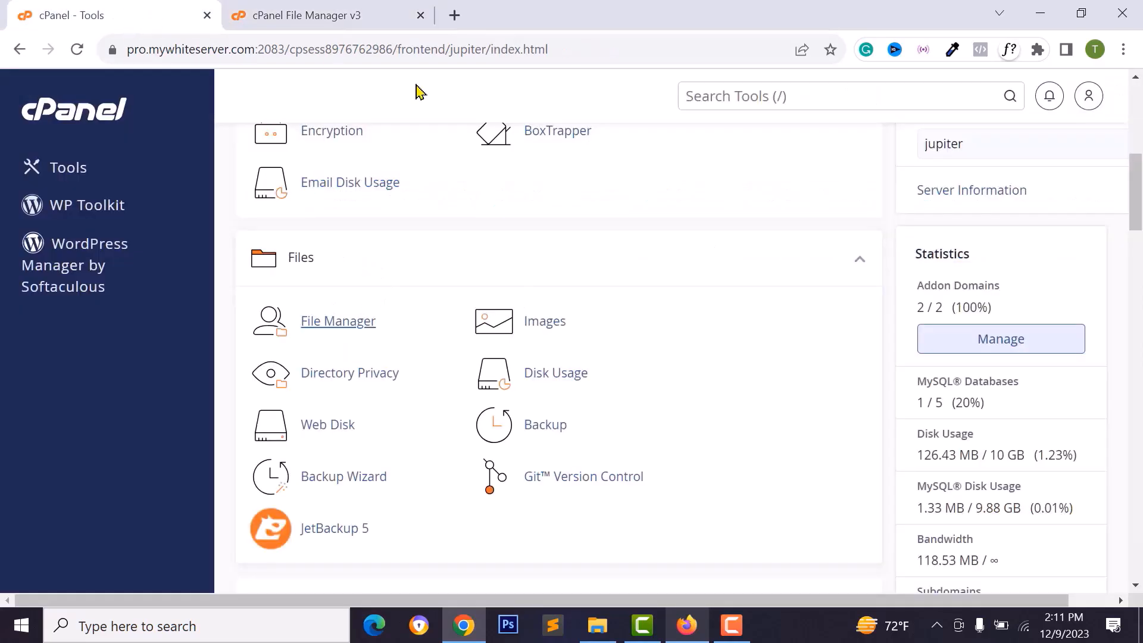
{"action": "scroll", "coordinate": [952, 292], "scroll_direction": "up", "scroll_amount": 8}
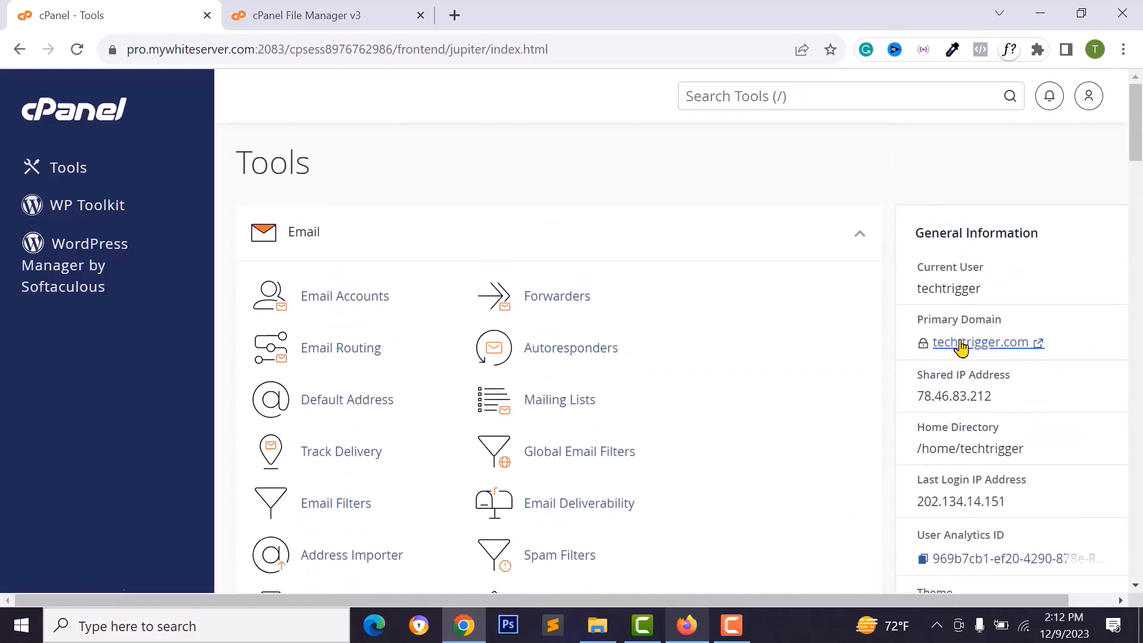
{"action": "left_click", "coordinate": [960, 345]}
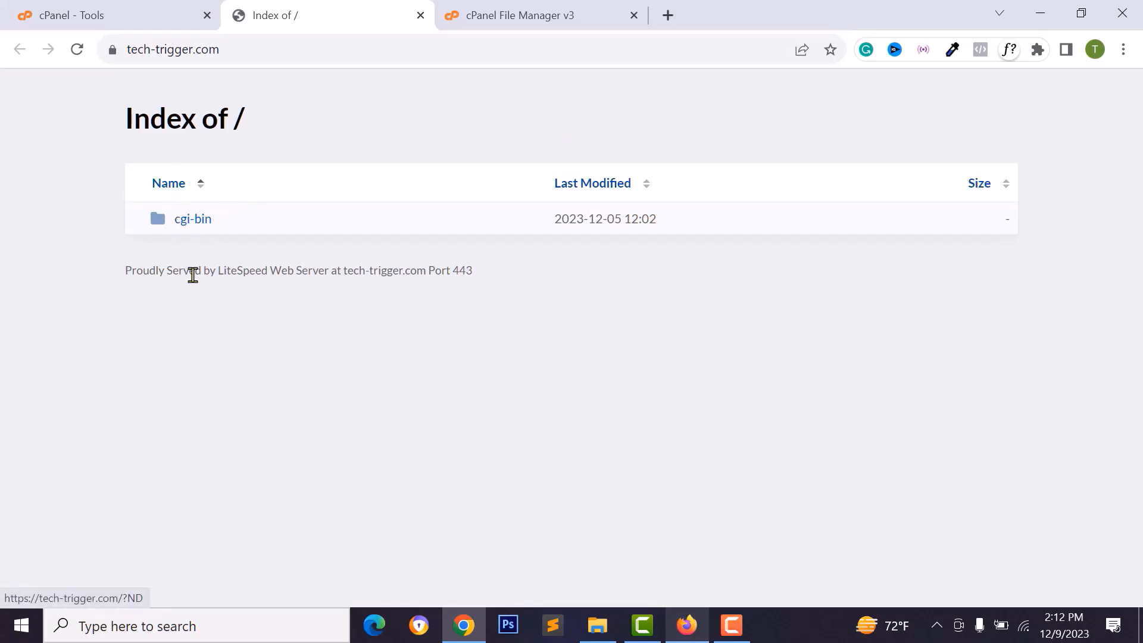
{"action": "left_click", "coordinate": [444, 16]}
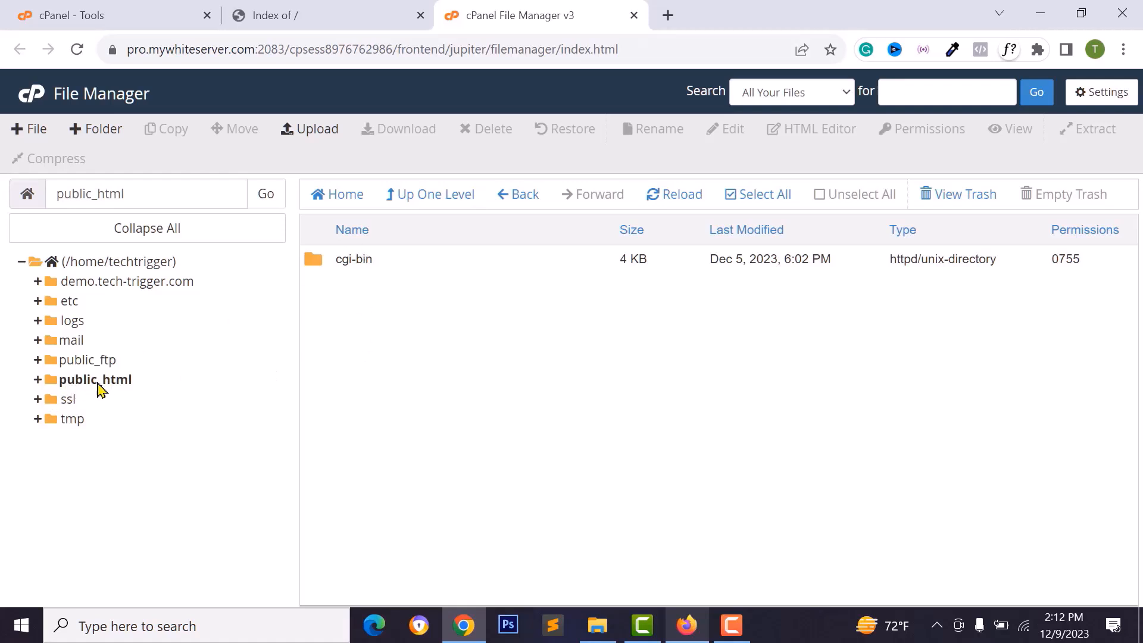
- Delete the cgi-bin folder and reload the site listing to confirm it is gone
{"action": "left_click", "coordinate": [361, 258]}
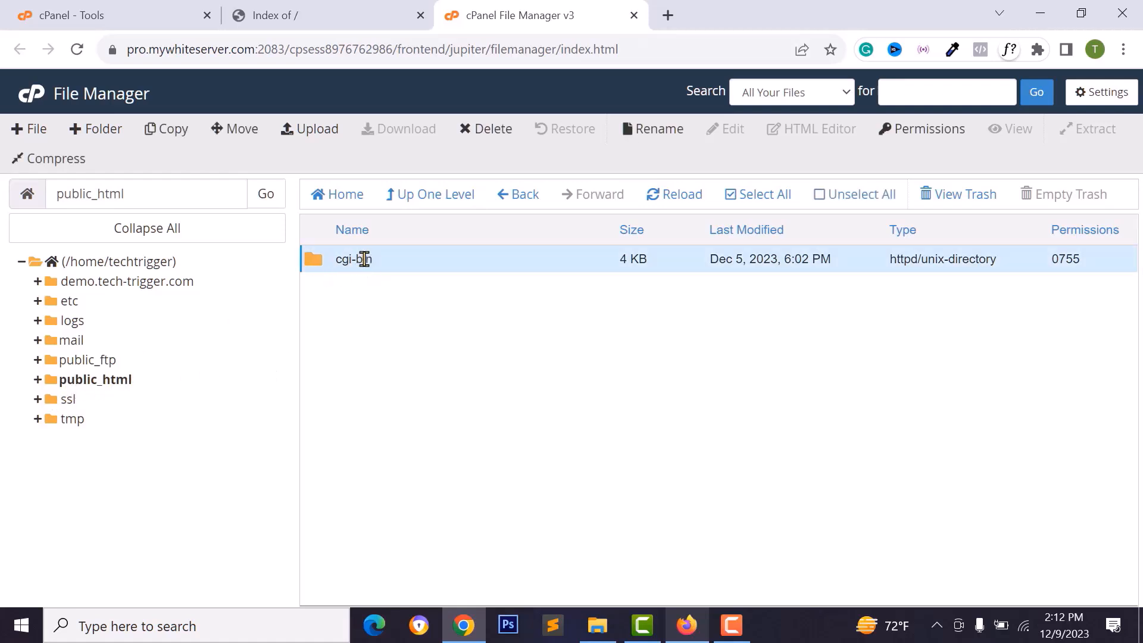
{"action": "left_click", "coordinate": [492, 131]}
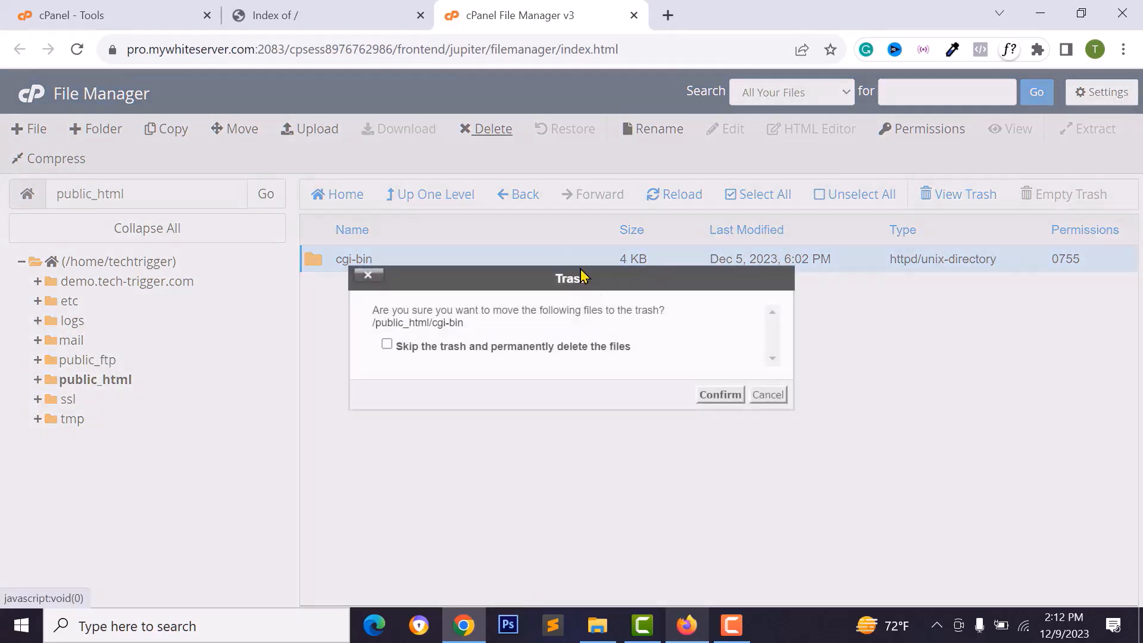
{"action": "left_click", "coordinate": [721, 396]}
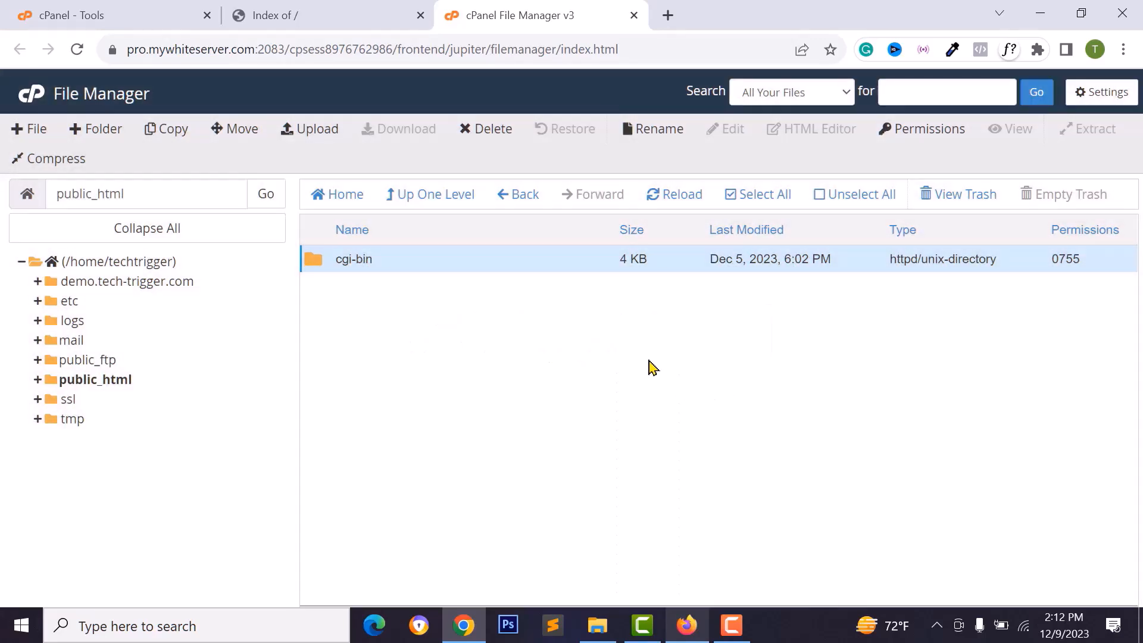
{"action": "left_click", "coordinate": [329, 24]}
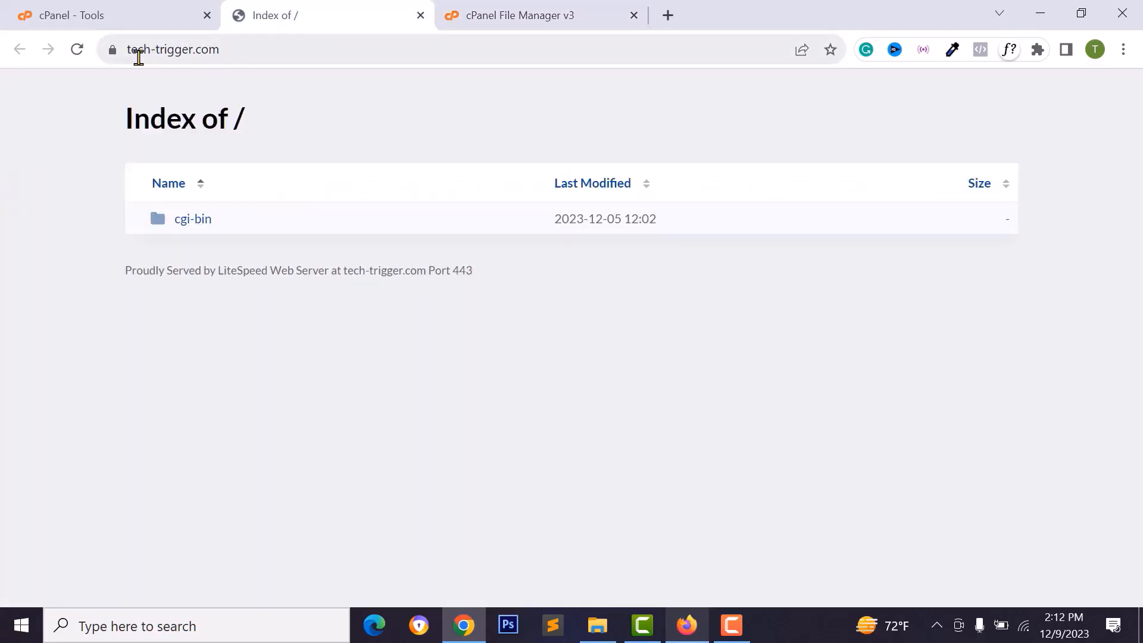
{"action": "left_click", "coordinate": [78, 50]}
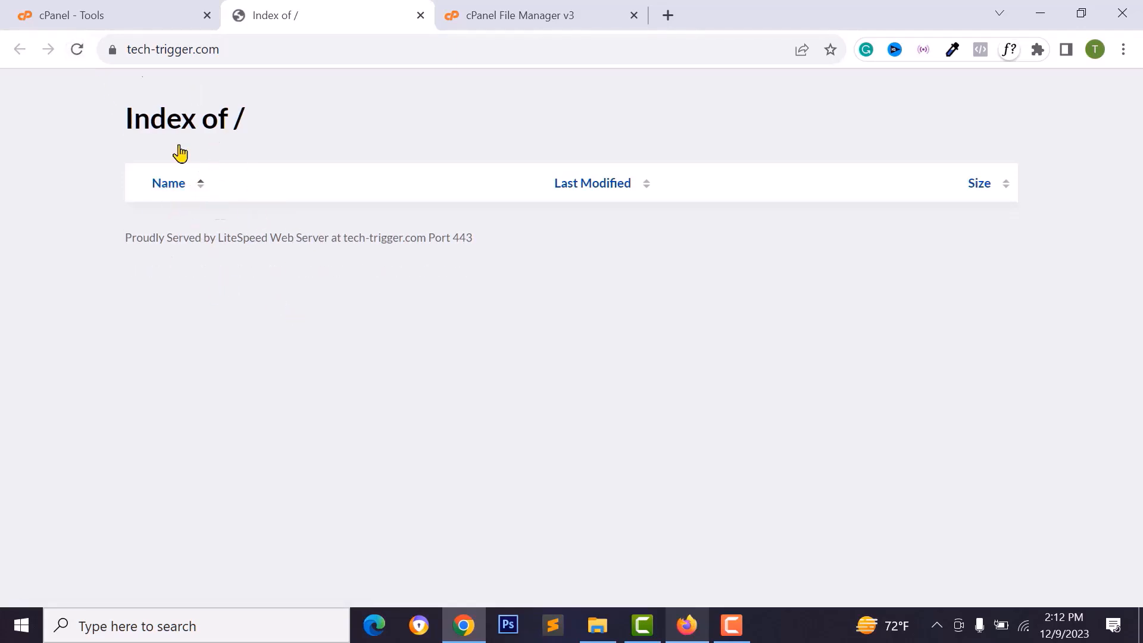
{"action": "left_click", "coordinate": [524, 18]}
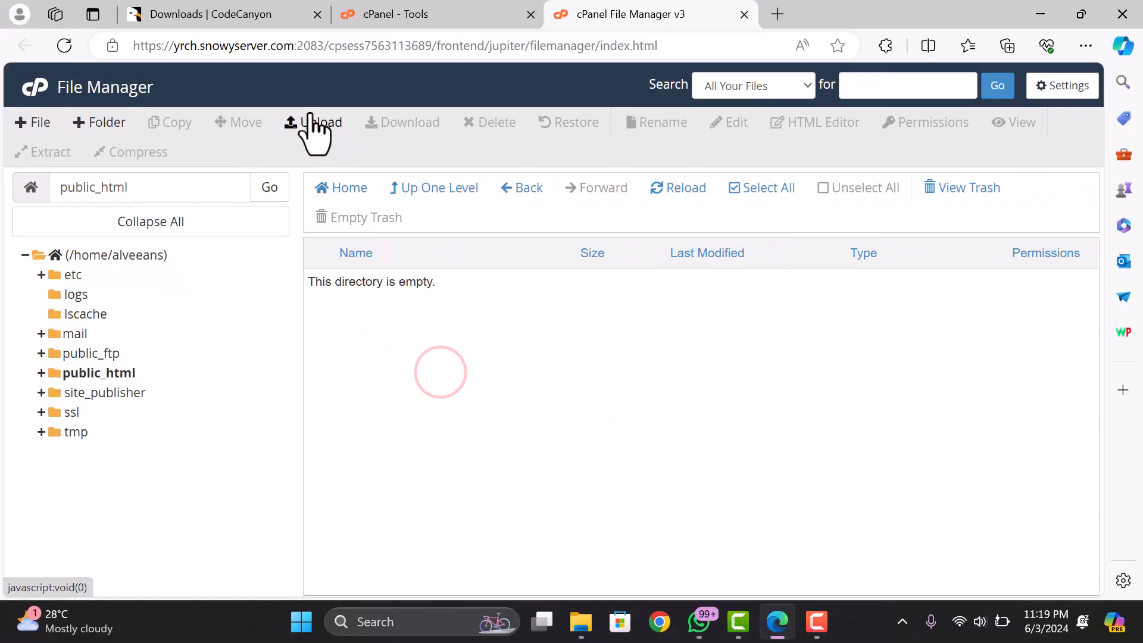
- Turn on Show Hidden Files so .cpanel, .trash and .htpasswds appear in the folder tree
{"action": "left_click", "coordinate": [316, 123]}
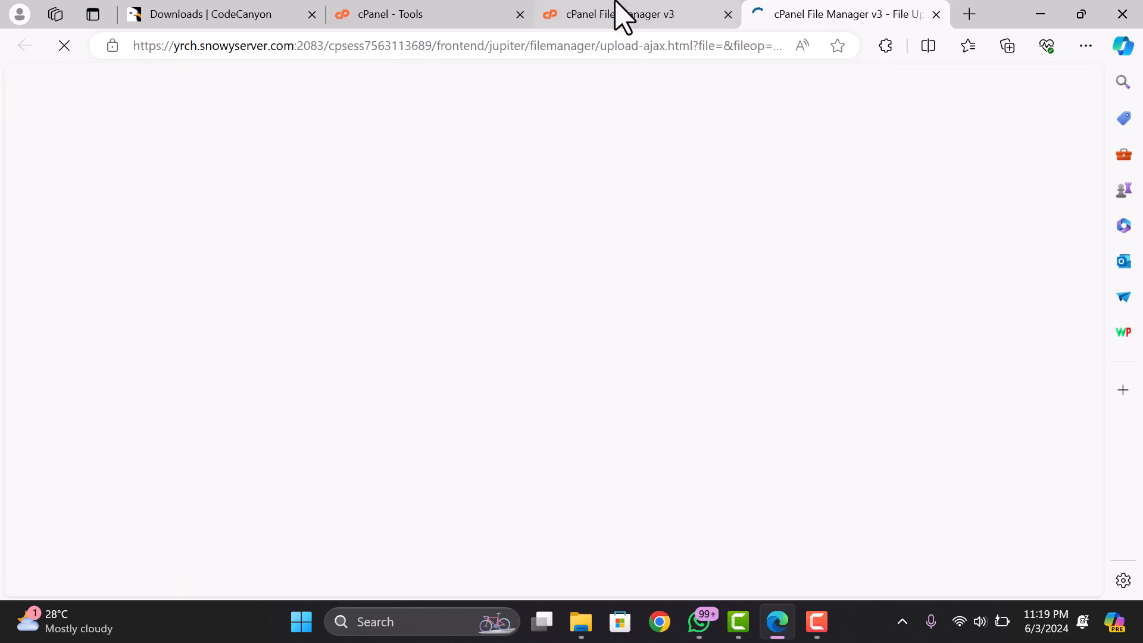
{"action": "left_click", "coordinate": [617, 6]}
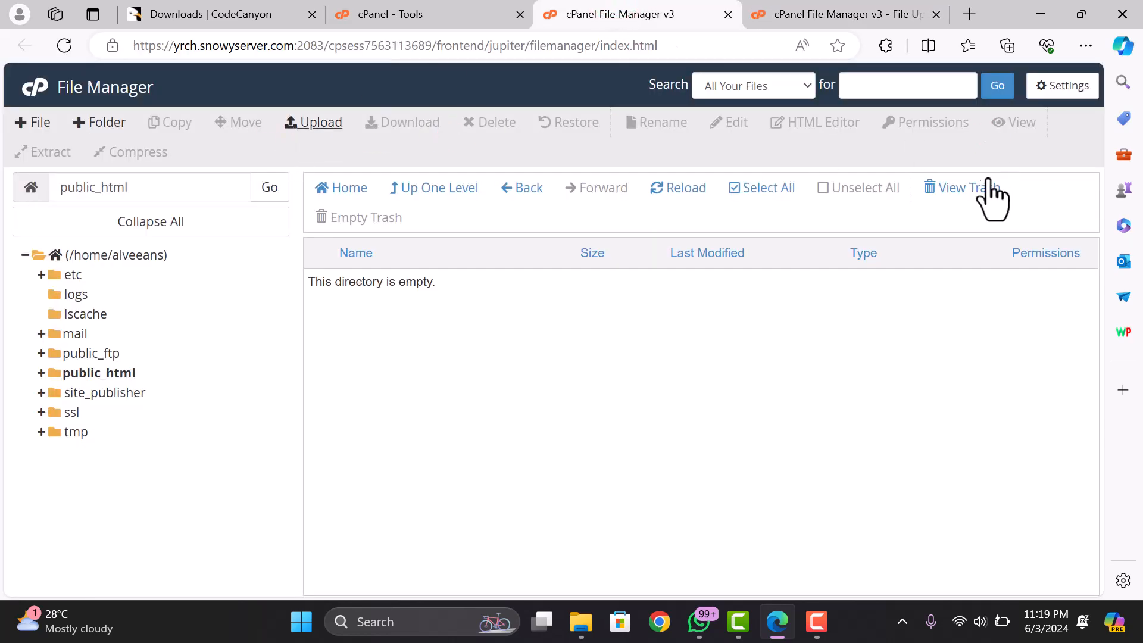
{"action": "left_click", "coordinate": [1051, 90]}
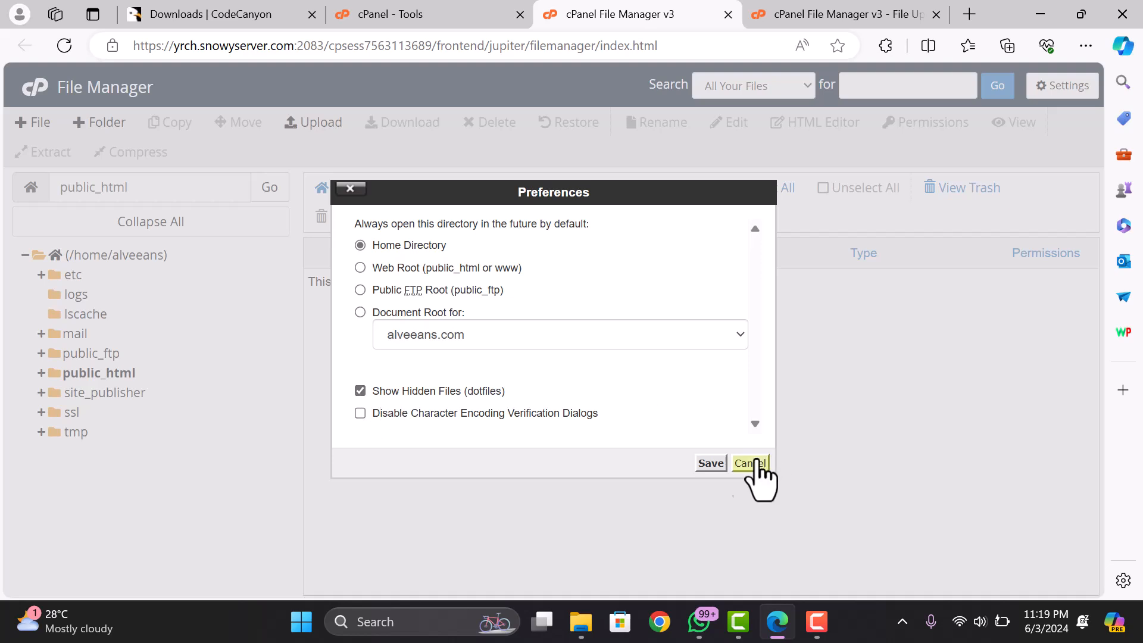
{"action": "left_click", "coordinate": [710, 463]}
{"action": "left_click", "coordinate": [419, 362]}
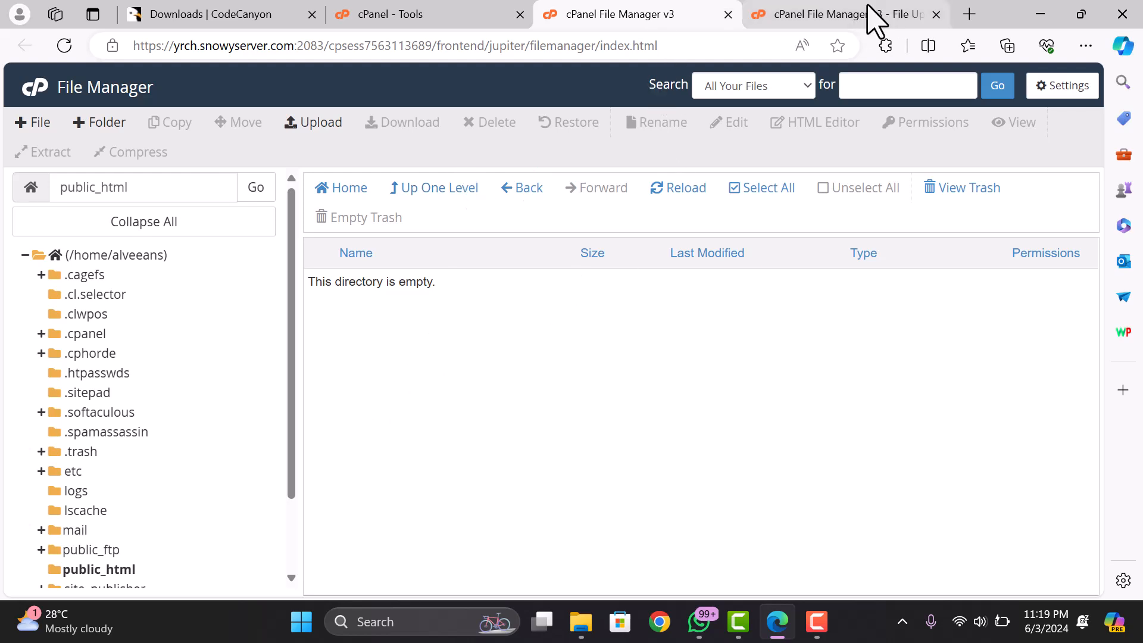
- Upload installable.zip from Downloads/codecanyon to public_html, waiting until 85.49 MB completes
{"action": "left_click", "coordinate": [815, 15]}
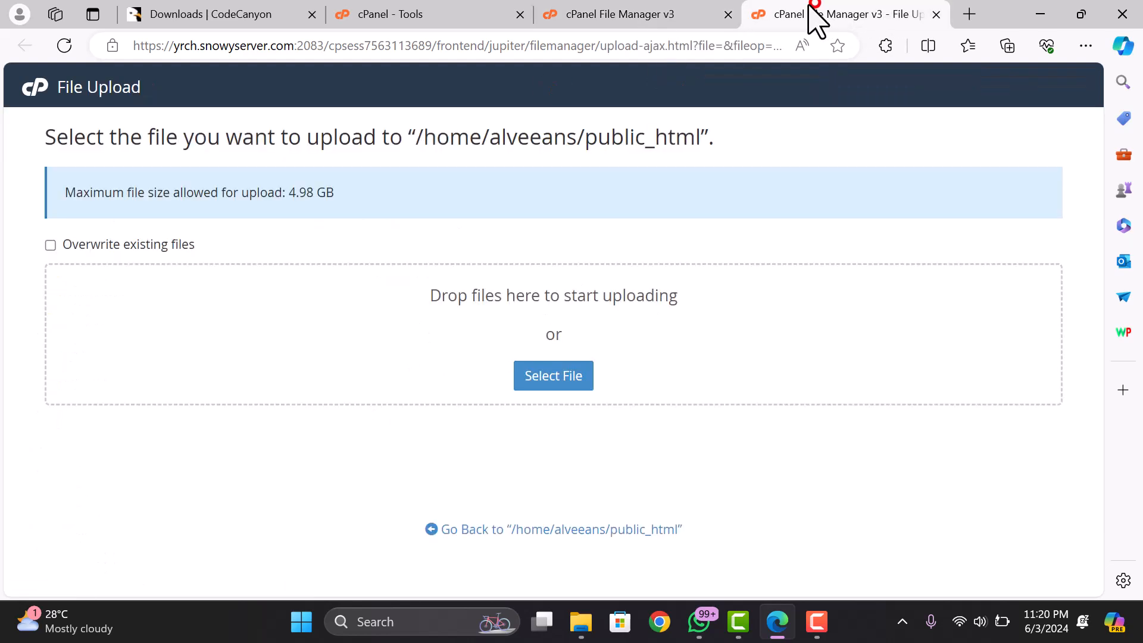
{"action": "left_click", "coordinate": [560, 364]}
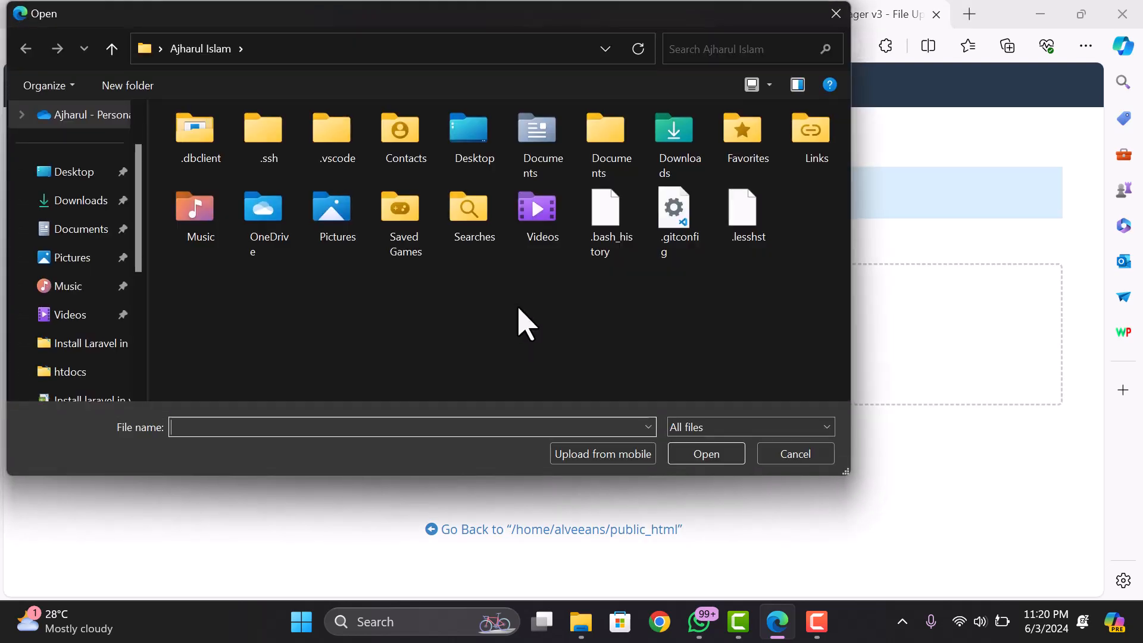
{"action": "left_click", "coordinate": [77, 202]}
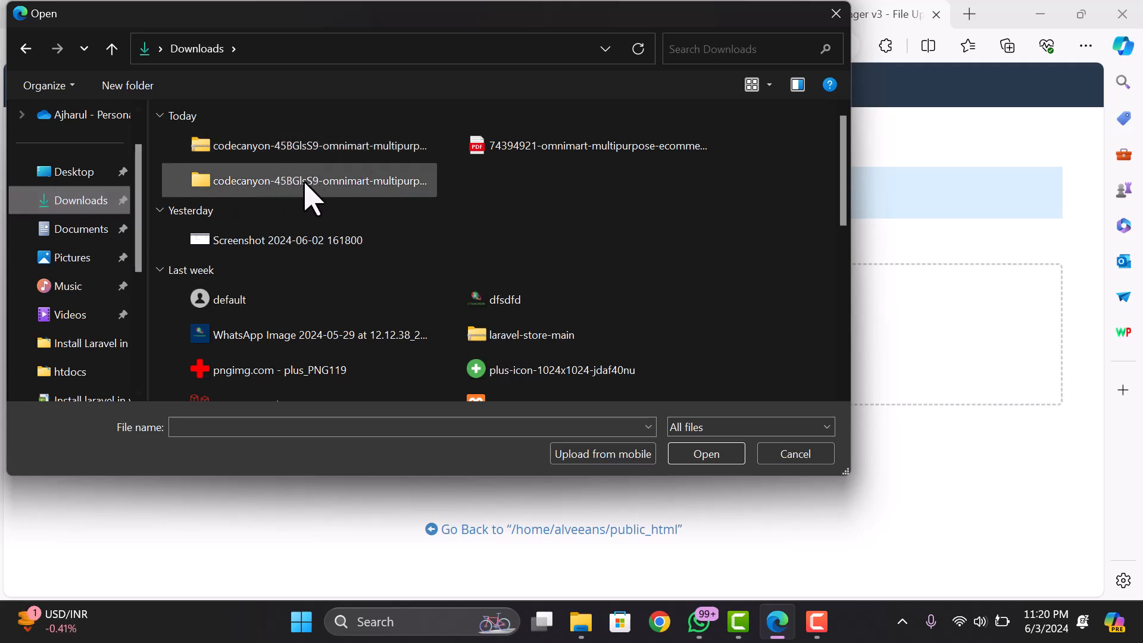
{"action": "double_click", "coordinate": [249, 183]}
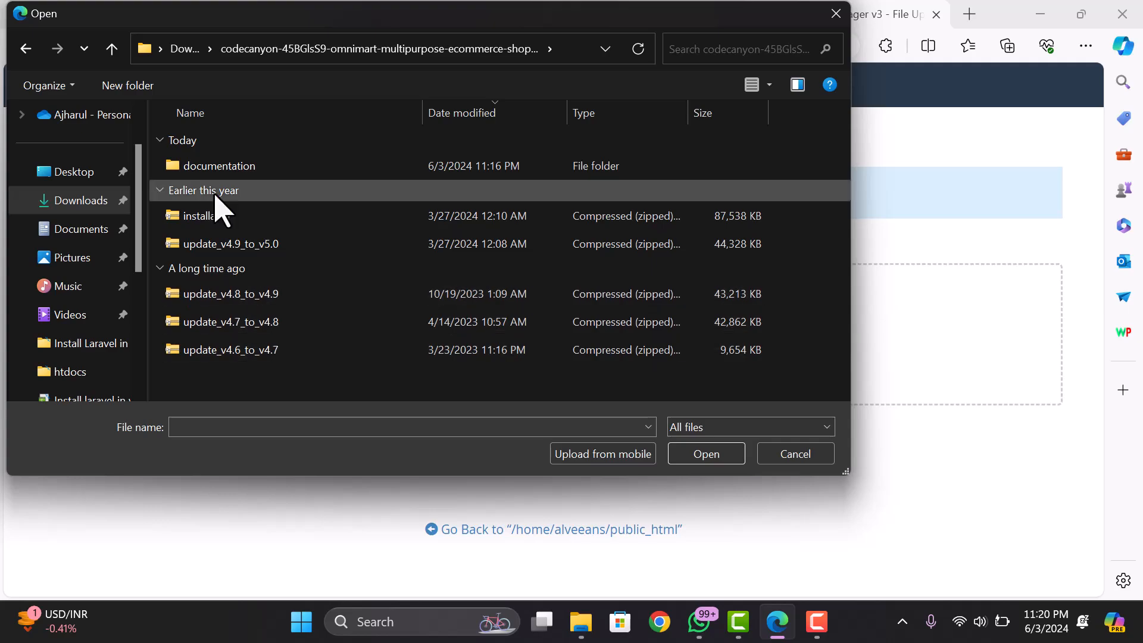
{"action": "left_click", "coordinate": [202, 216]}
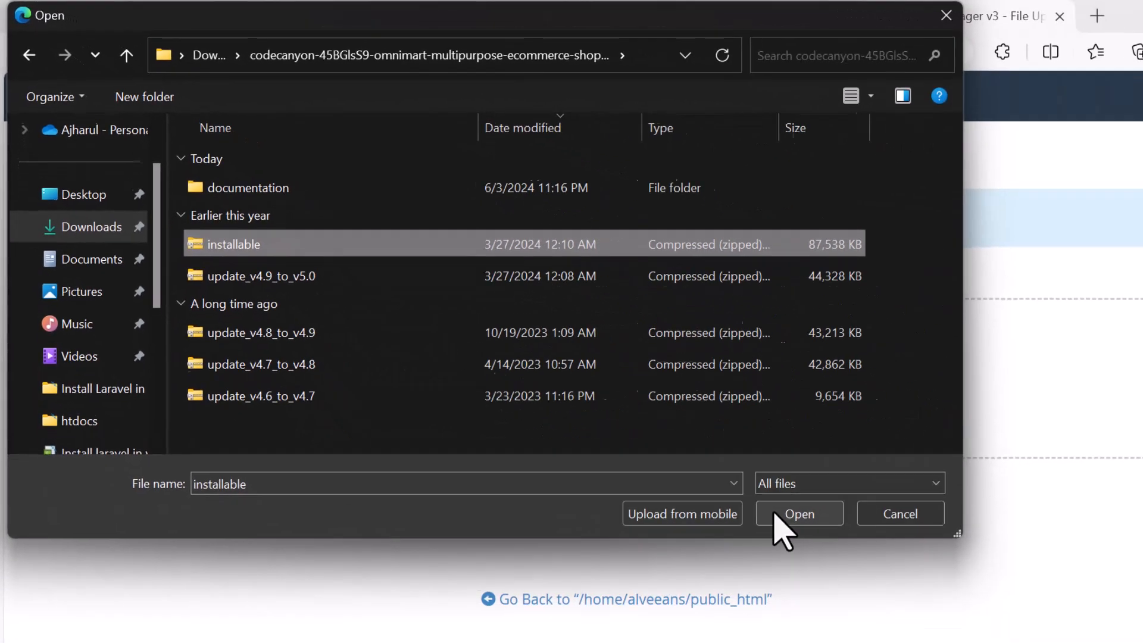
{"action": "left_click", "coordinate": [971, 634]}
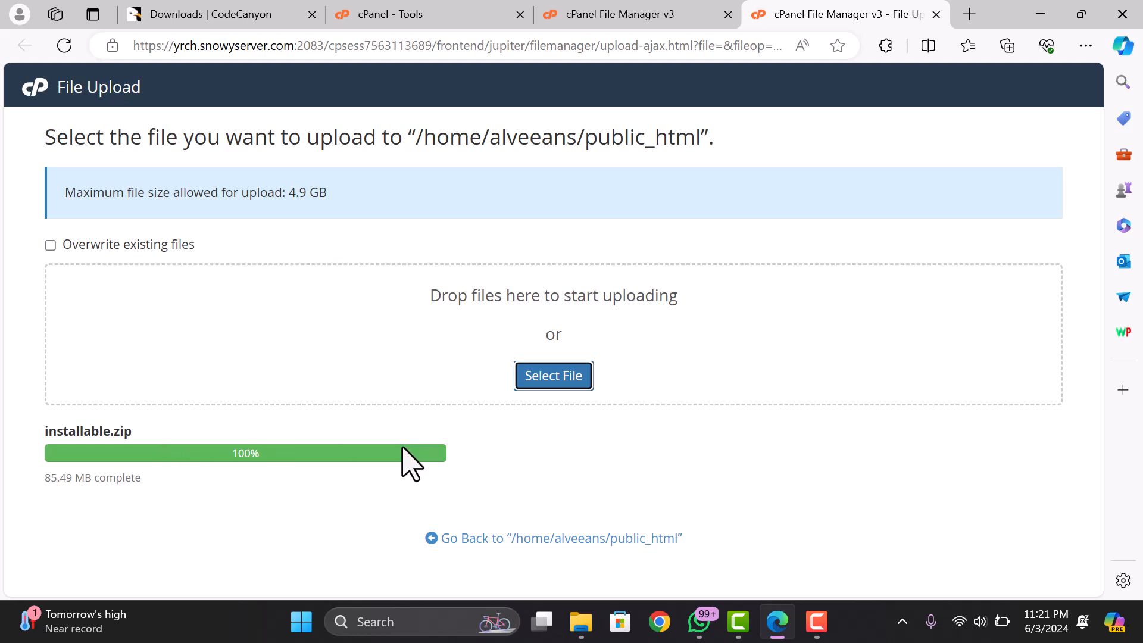
- Refresh public_html and extract installable.zip into /public_html
{"action": "left_click", "coordinate": [641, 15]}
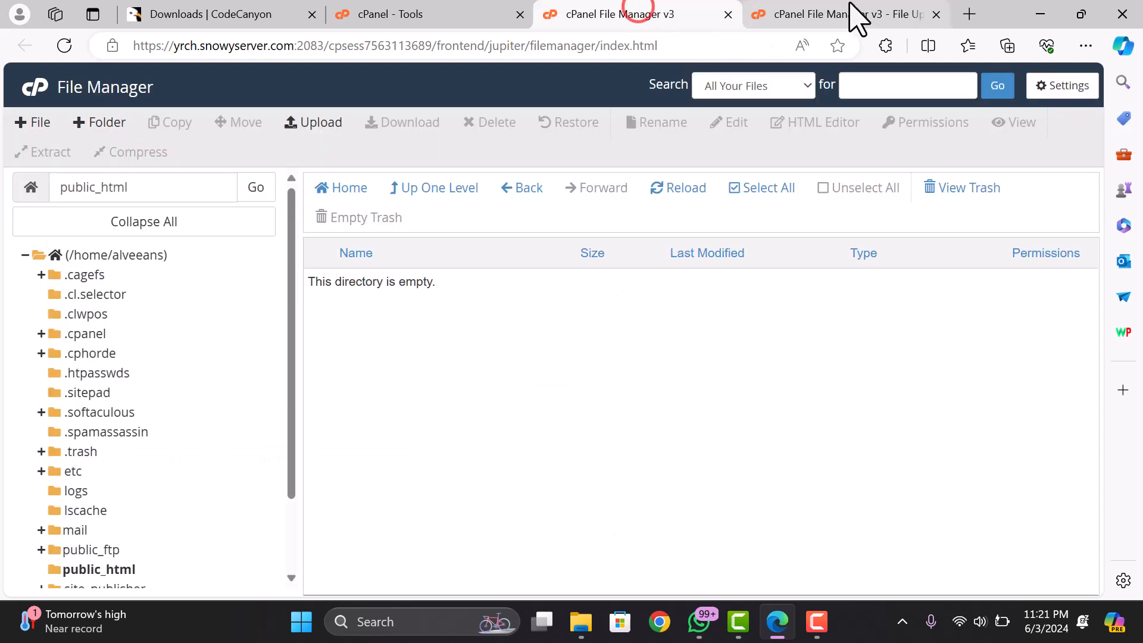
{"action": "left_click", "coordinate": [680, 188]}
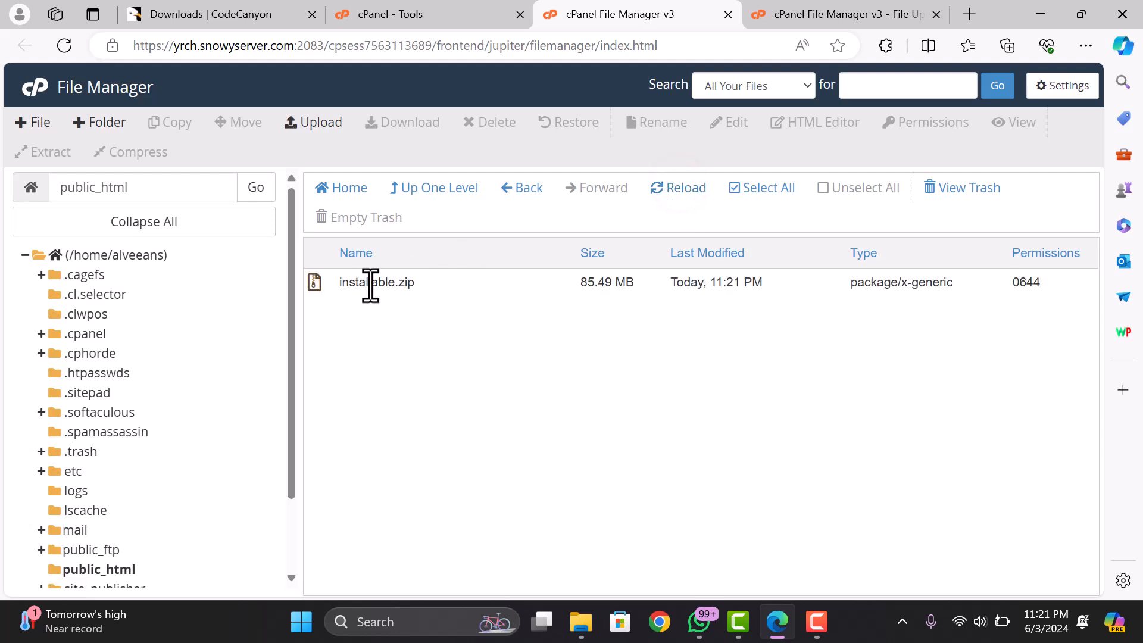
{"action": "left_click", "coordinate": [370, 282]}
{"action": "right_click", "coordinate": [391, 285]}
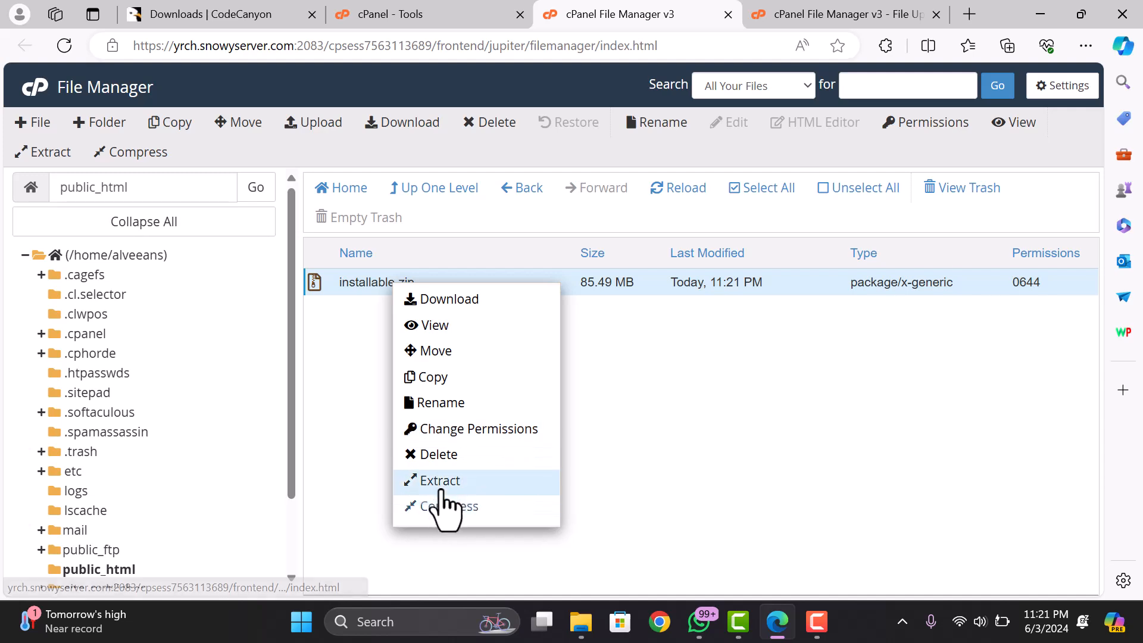
{"action": "left_click", "coordinate": [440, 480]}
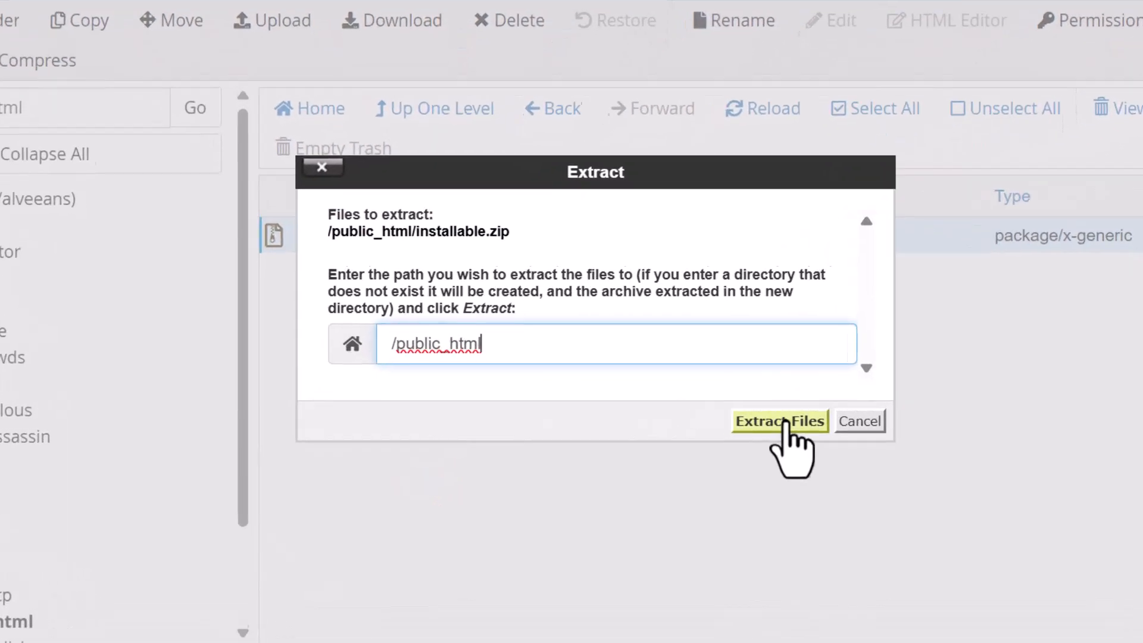
{"action": "left_click", "coordinate": [690, 420]}
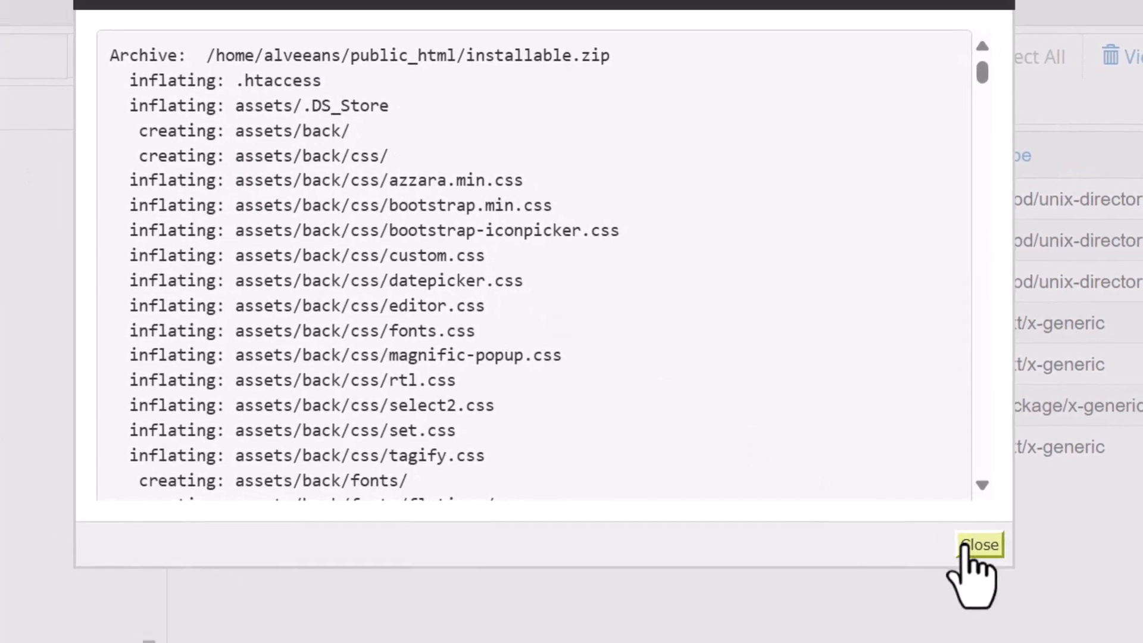
{"action": "left_click", "coordinate": [966, 546]}
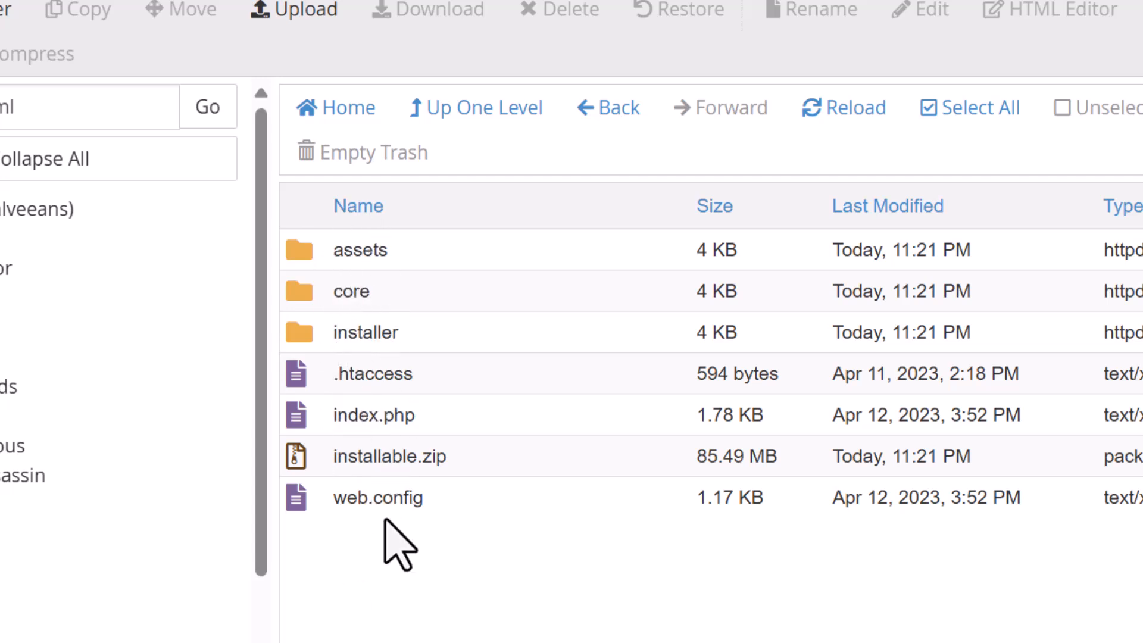
- Permanently delete installable.zip, skipping the trash
{"action": "left_click", "coordinate": [361, 455]}
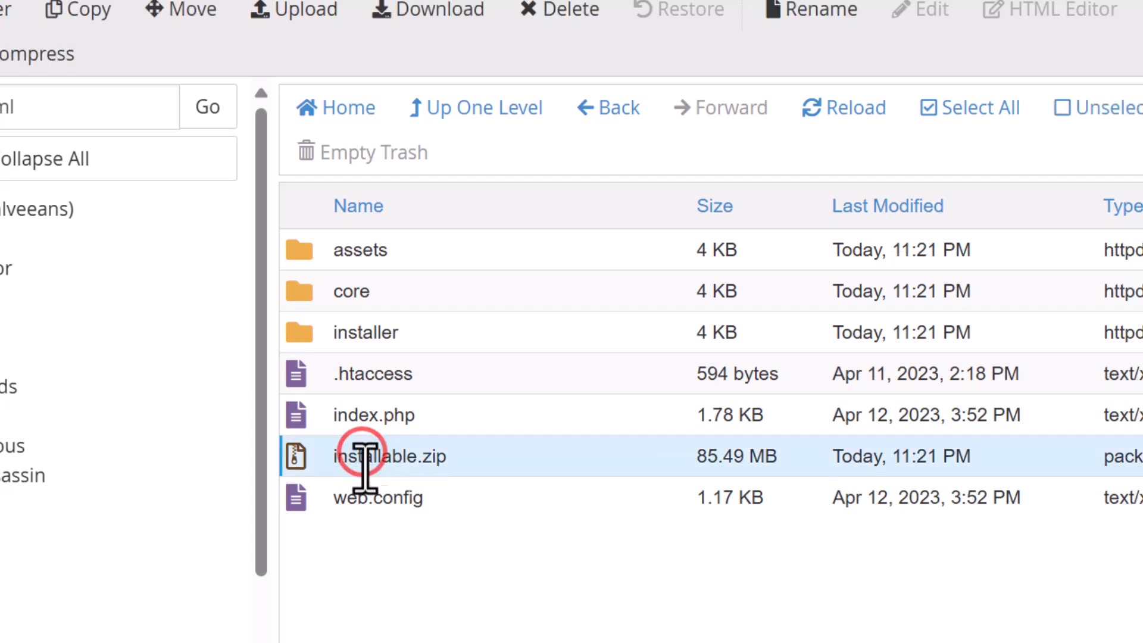
{"action": "left_click", "coordinate": [565, 29]}
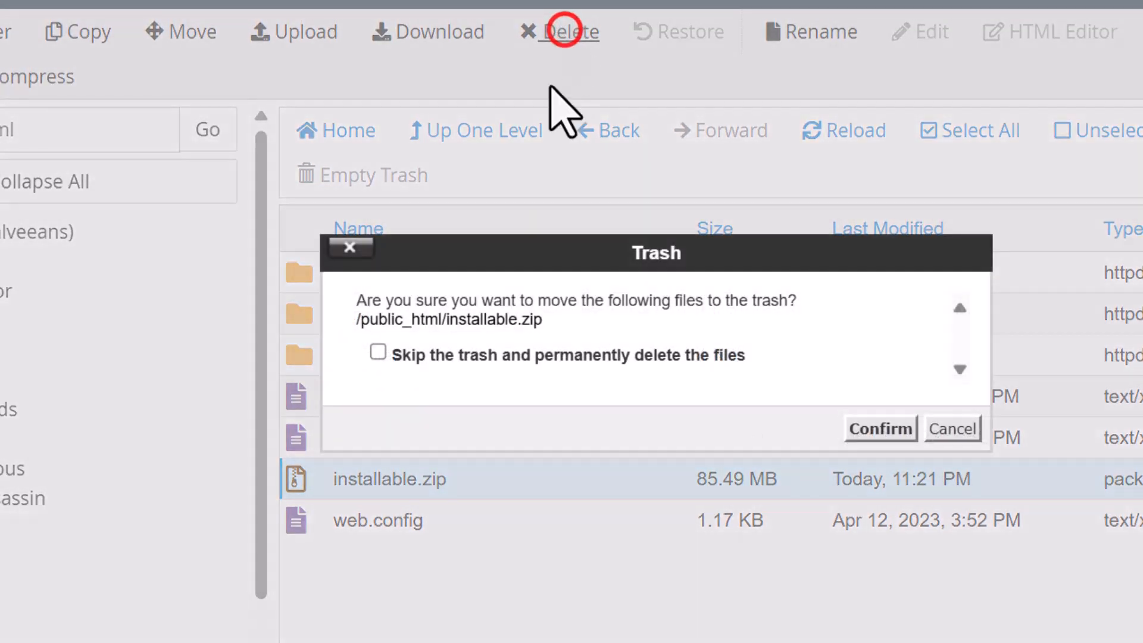
{"action": "left_click", "coordinate": [626, 354]}
{"action": "left_click", "coordinate": [886, 431]}
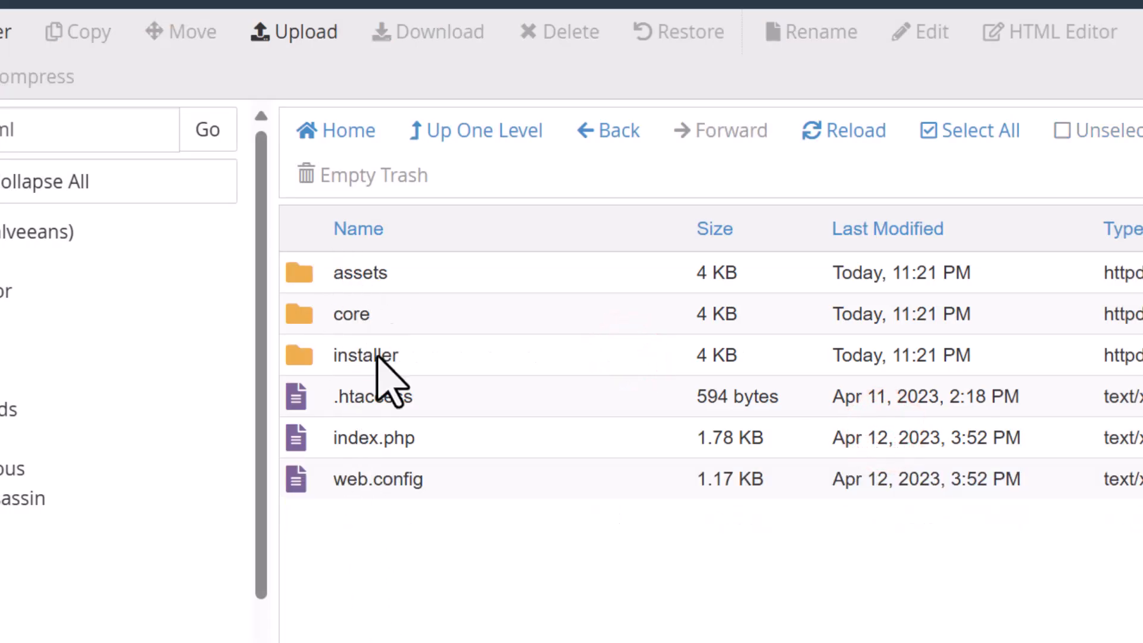
{"action": "left_click", "coordinate": [352, 396]}
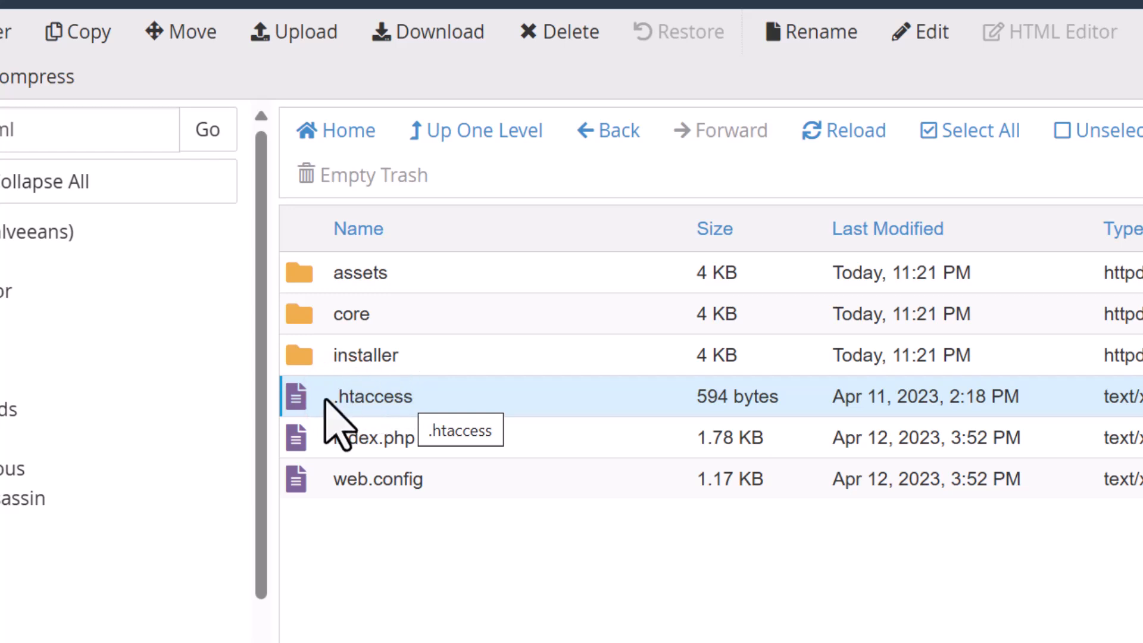
{"action": "left_click", "coordinate": [453, 389]}
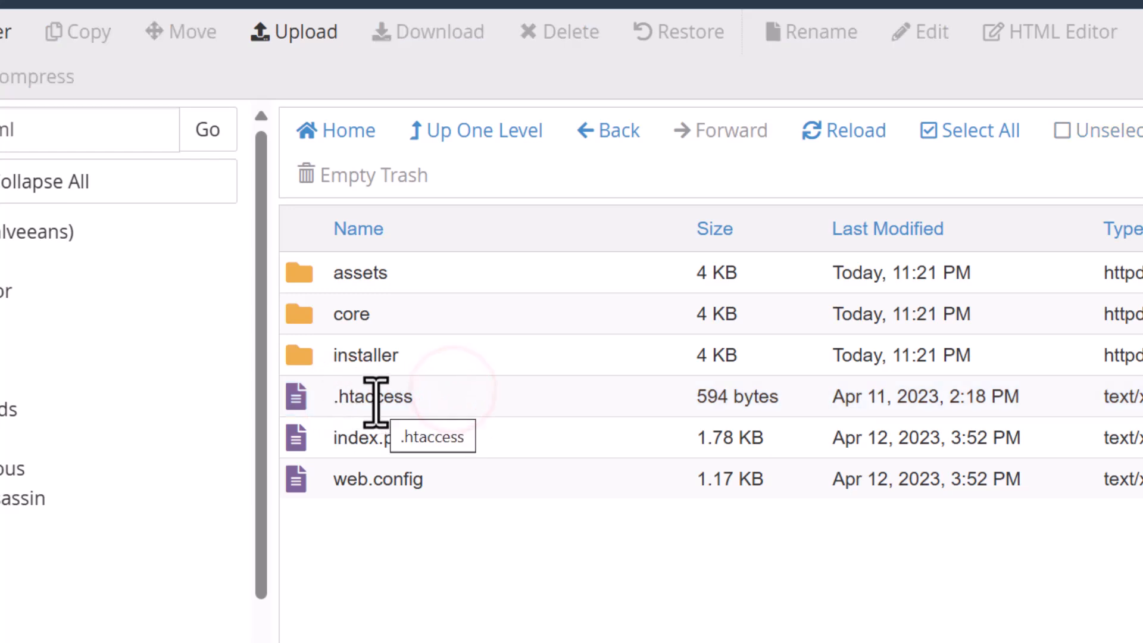
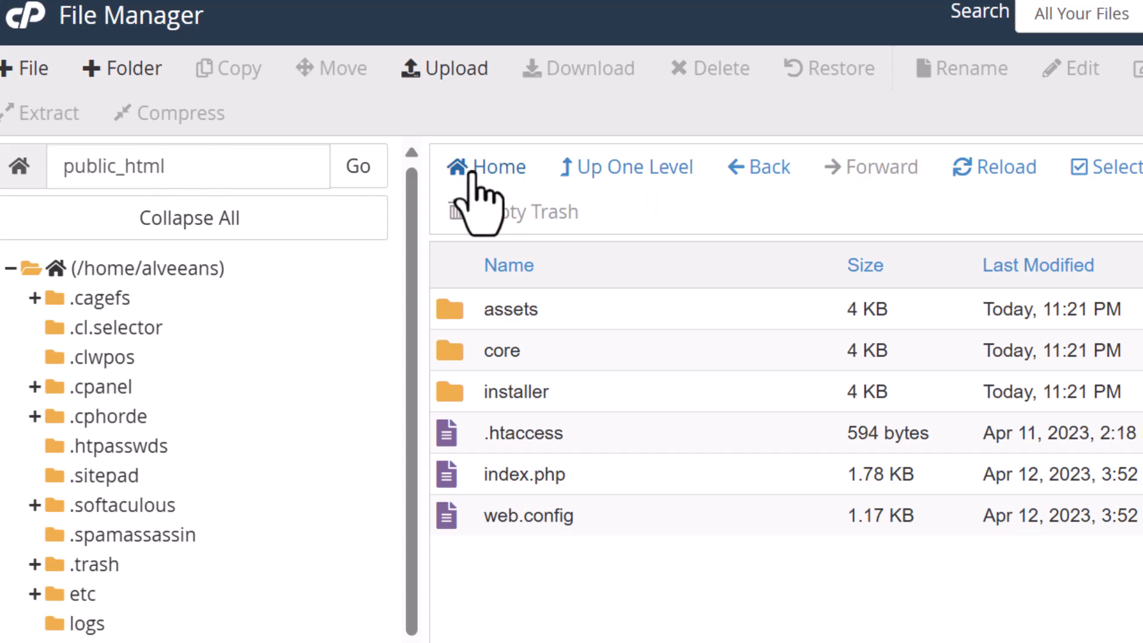
- Open public_html from the home directory and select all its files for moving
{"action": "left_click", "coordinate": [470, 169]}
{"action": "scroll", "coordinate": [541, 472], "scroll_direction": "down", "scroll_amount": 10}
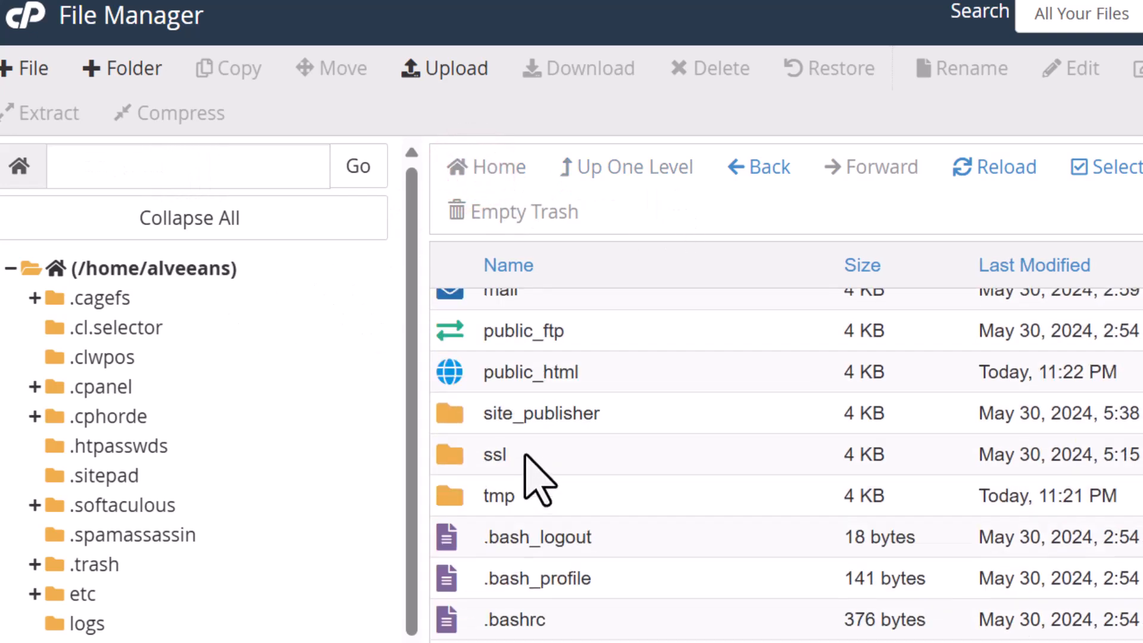
{"action": "scroll", "coordinate": [493, 417], "scroll_direction": "up", "scroll_amount": 3}
{"action": "double_click", "coordinate": [474, 536]}
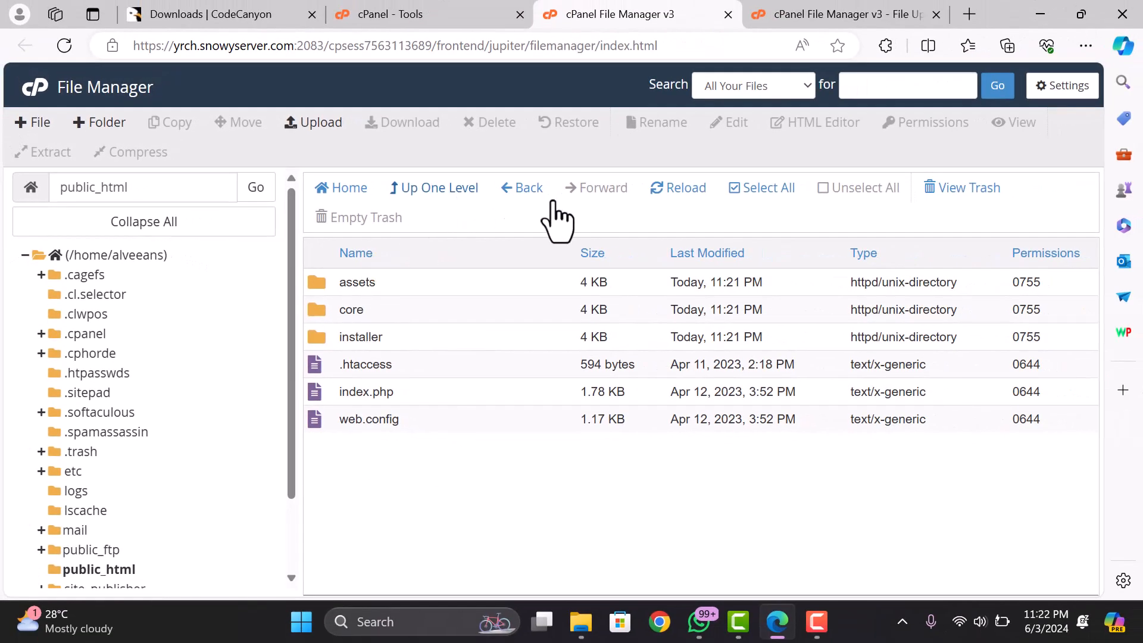
{"action": "left_click", "coordinate": [771, 185]}
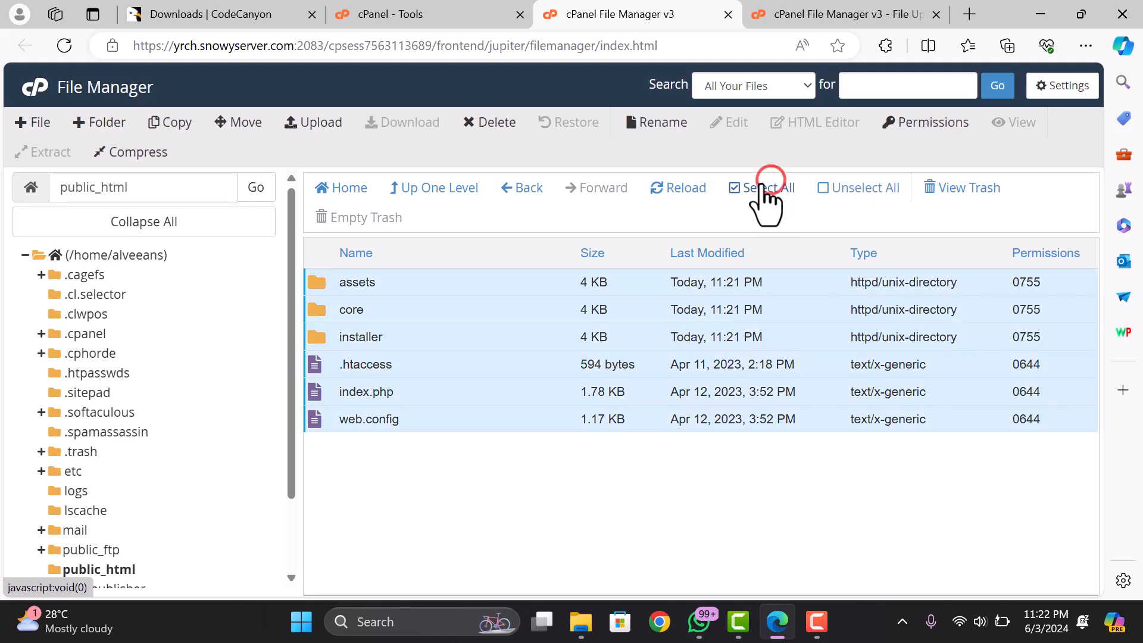
{"action": "left_click", "coordinate": [236, 125]}
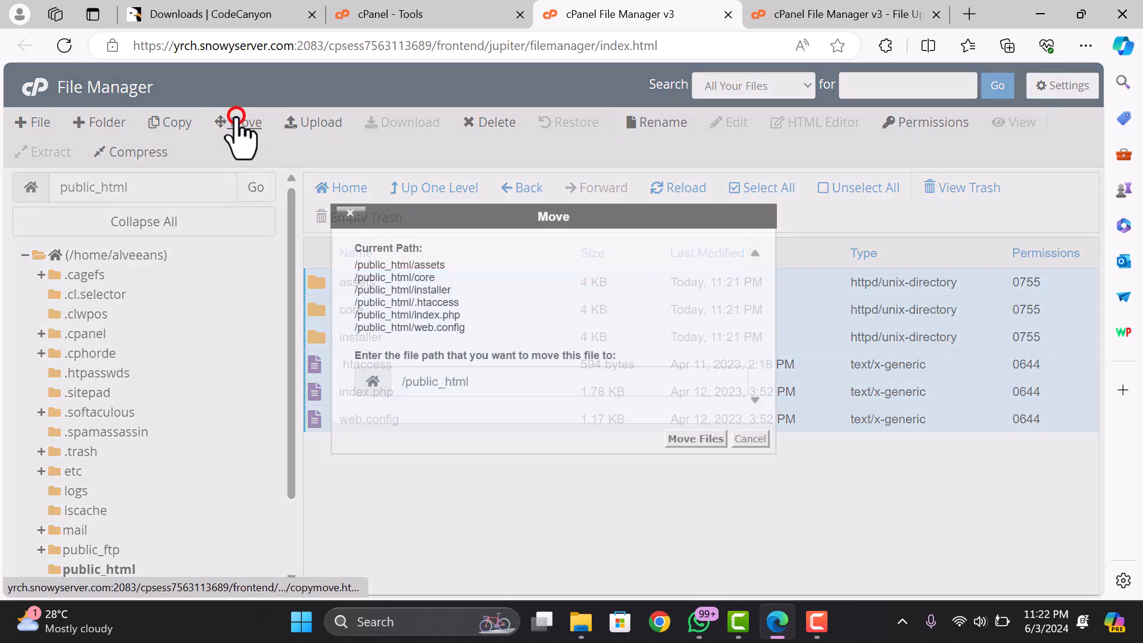
- Edit the move destination after /public_html, then cancel the move and return to cPanel Tools
{"action": "left_click", "coordinate": [436, 381]}
{"action": "double_click", "coordinate": [401, 383]}
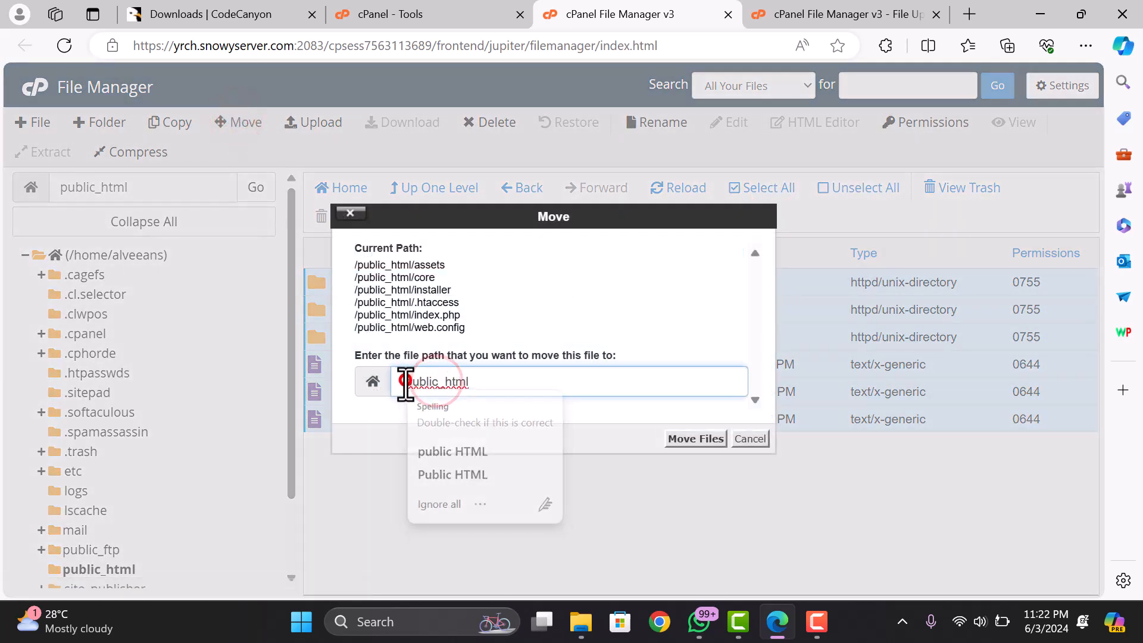
{"action": "left_click", "coordinate": [504, 378]}
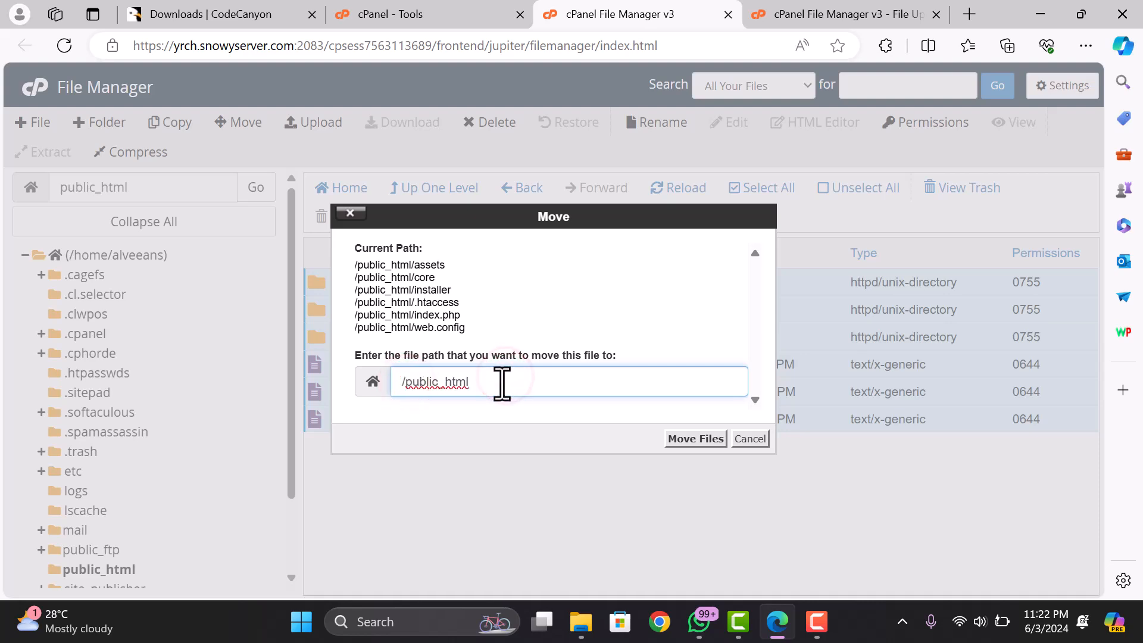
{"action": "left_click", "coordinate": [501, 381]}
{"action": "type", "text": "/ewrew"}
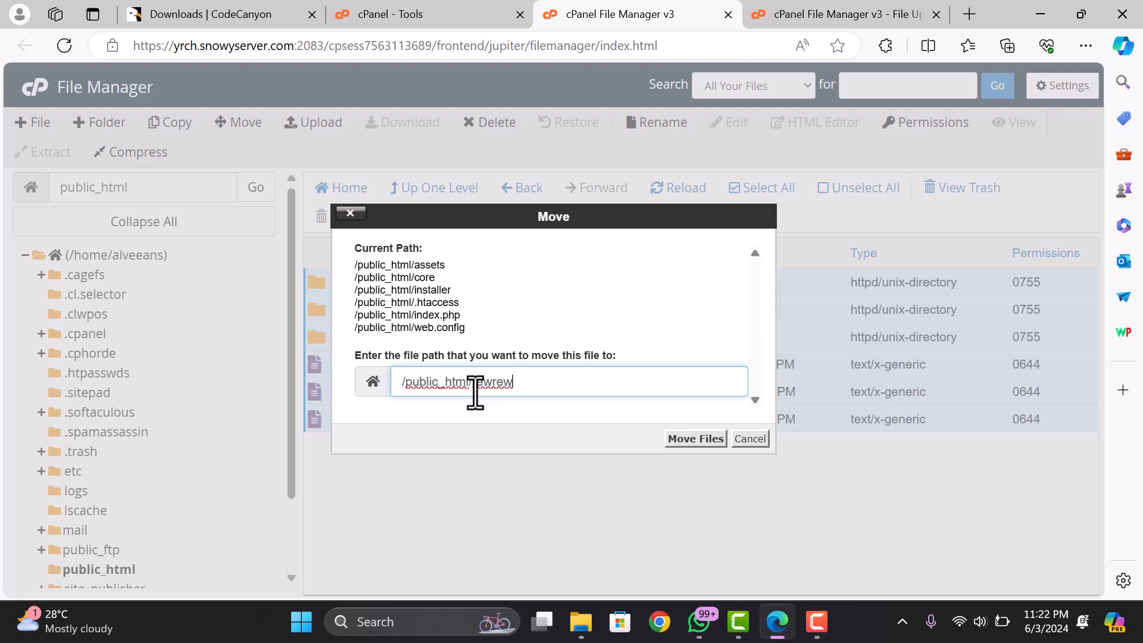
{"action": "left_click_drag", "start_coordinate": [472, 382], "coordinate": [547, 381]}
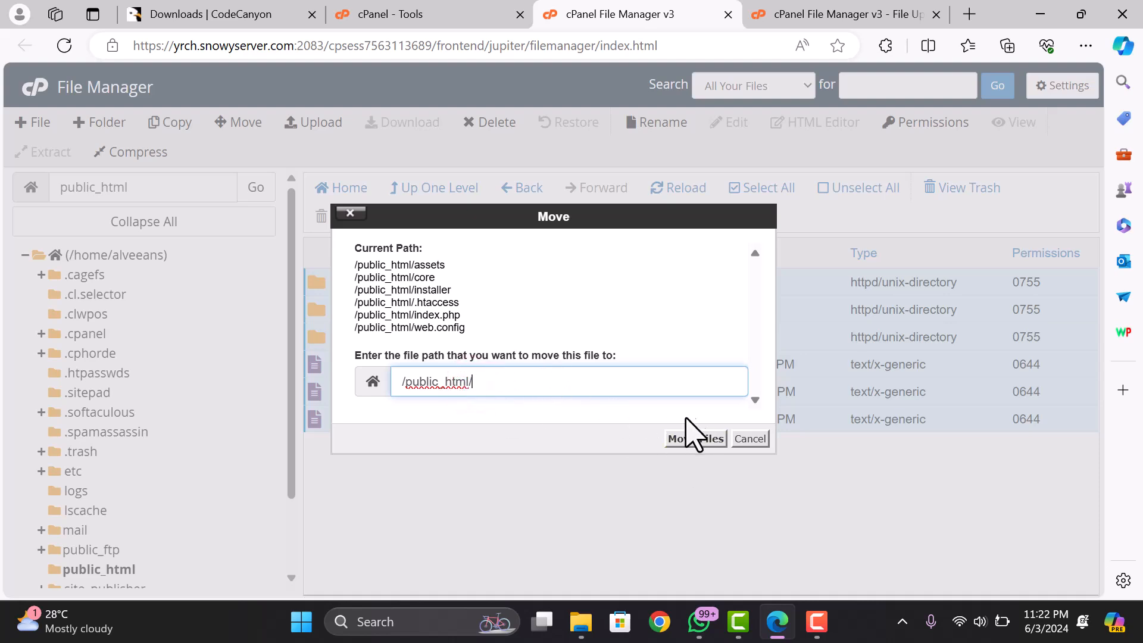
{"action": "left_click", "coordinate": [752, 439]}
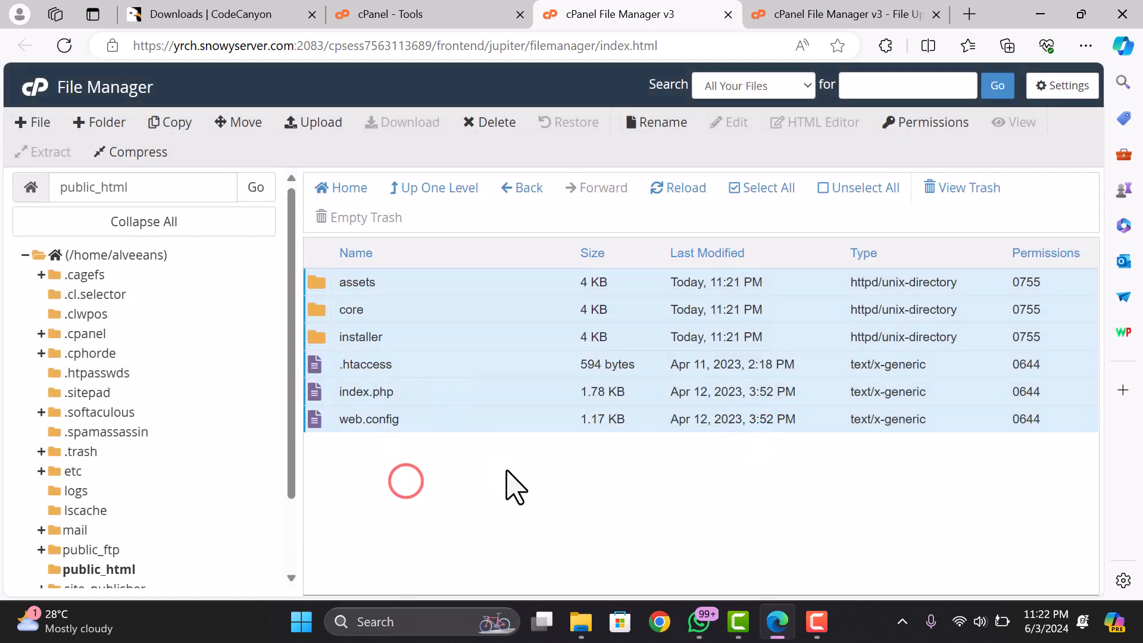
{"action": "left_click", "coordinate": [395, 7]}
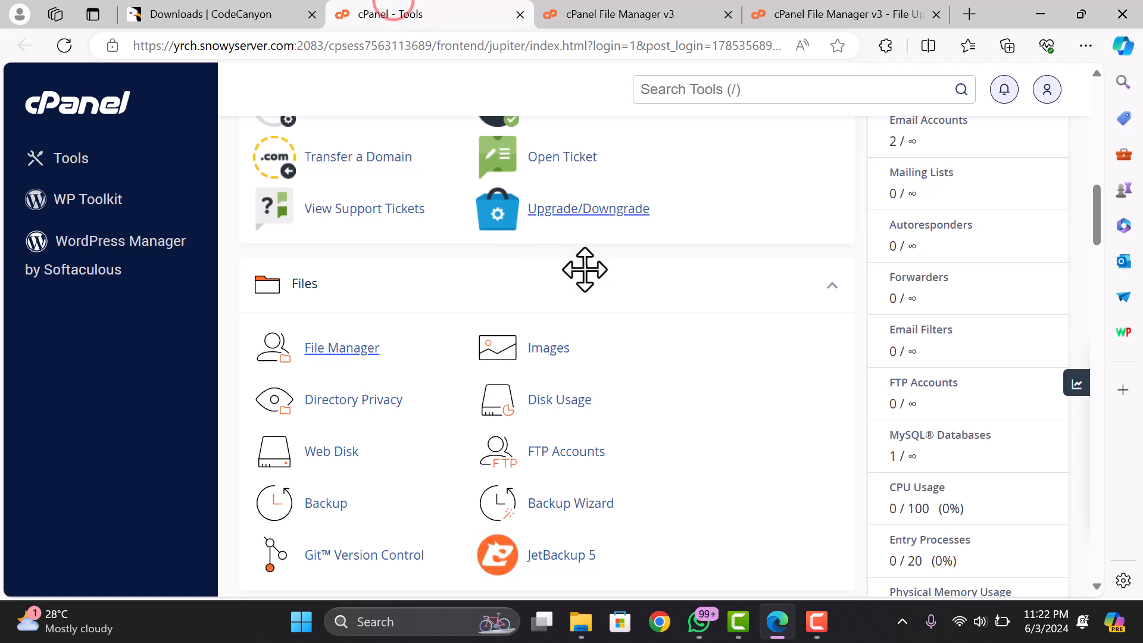
- Open the Primary Domain link from General Information in a new tab; the site can't be reached
{"action": "scroll", "coordinate": [685, 238], "scroll_direction": "up", "scroll_amount": 10}
{"action": "scroll", "coordinate": [892, 268], "scroll_direction": "down", "scroll_amount": 4}
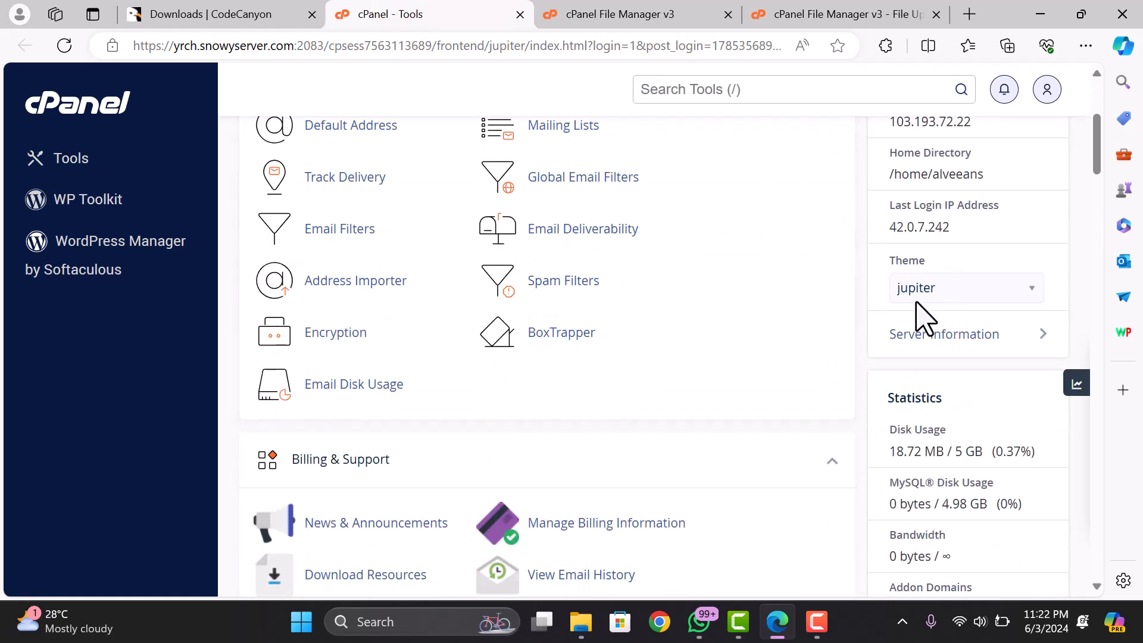
{"action": "scroll", "coordinate": [937, 296], "scroll_direction": "up", "scroll_amount": 2}
{"action": "scroll", "coordinate": [944, 300], "scroll_direction": "down", "scroll_amount": 5}
{"action": "scroll", "coordinate": [943, 303], "scroll_direction": "up", "scroll_amount": 6}
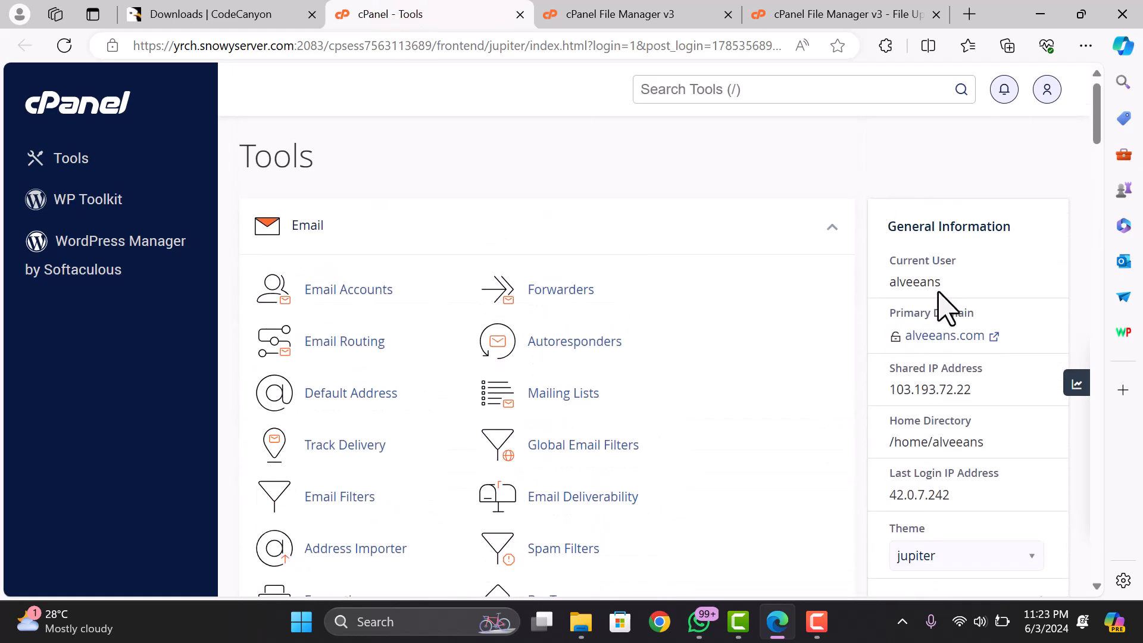
{"action": "left_click", "coordinate": [941, 337]}
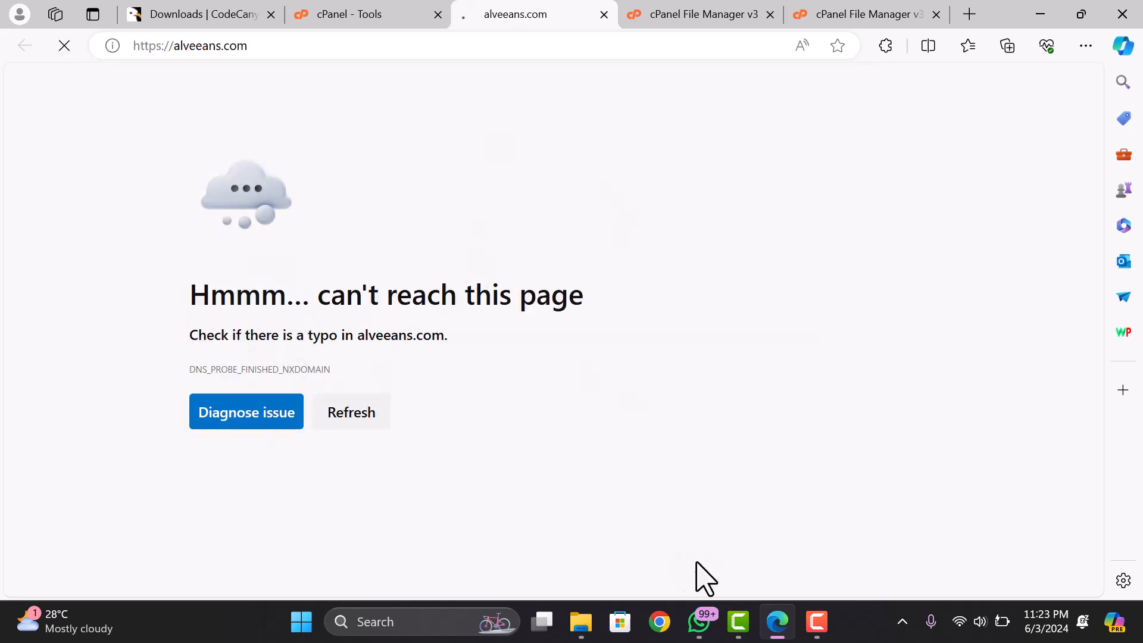
- Open the index page from the OmniMart download's documentation folder in Chrome
{"action": "left_click", "coordinate": [588, 635]}
{"action": "left_click", "coordinate": [612, 540]}
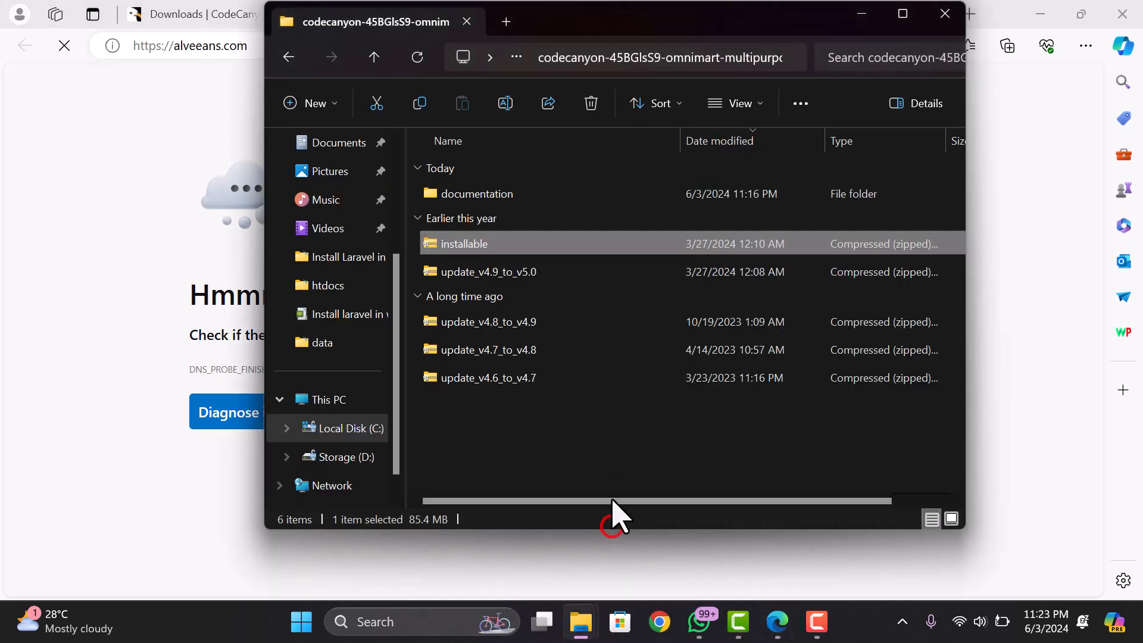
{"action": "double_click", "coordinate": [461, 196]}
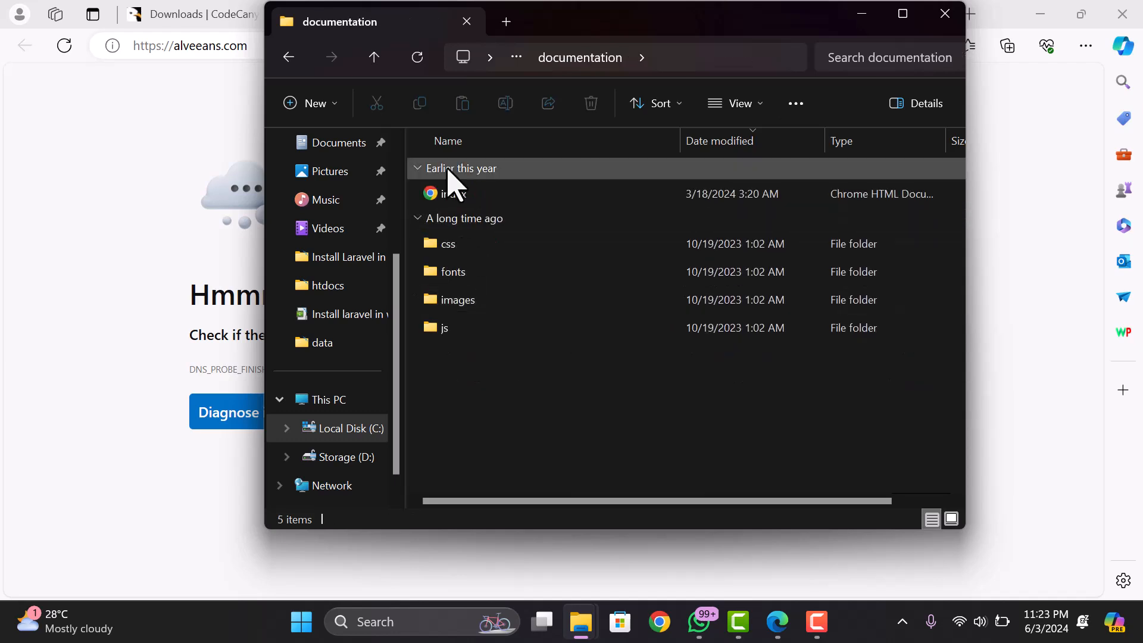
{"action": "left_click", "coordinate": [454, 192]}
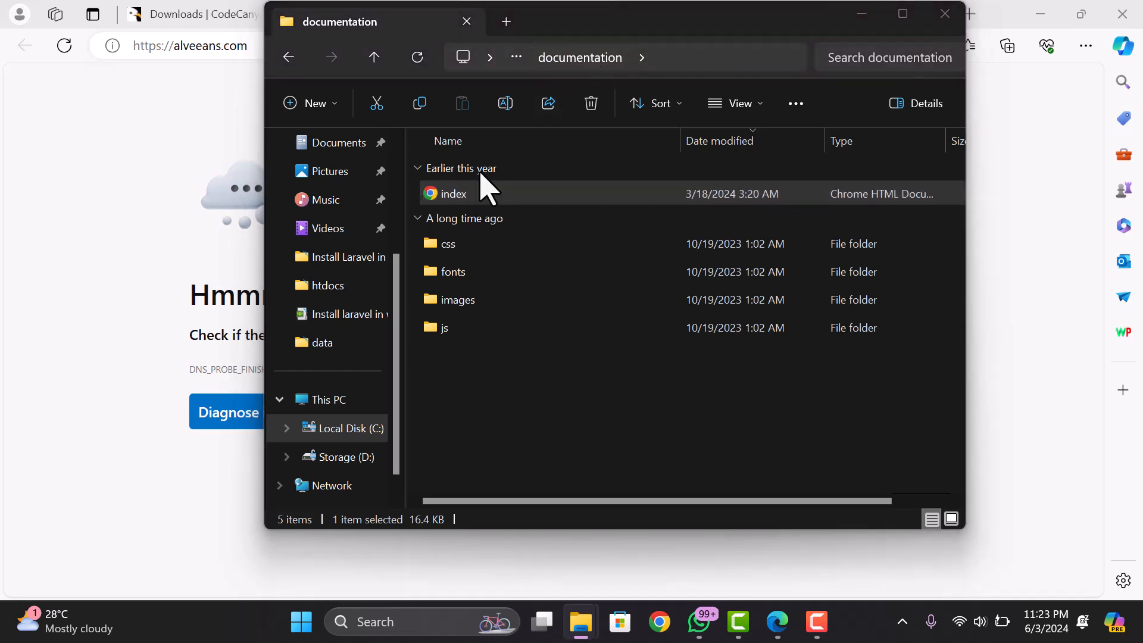
{"action": "key", "text": "Return"}
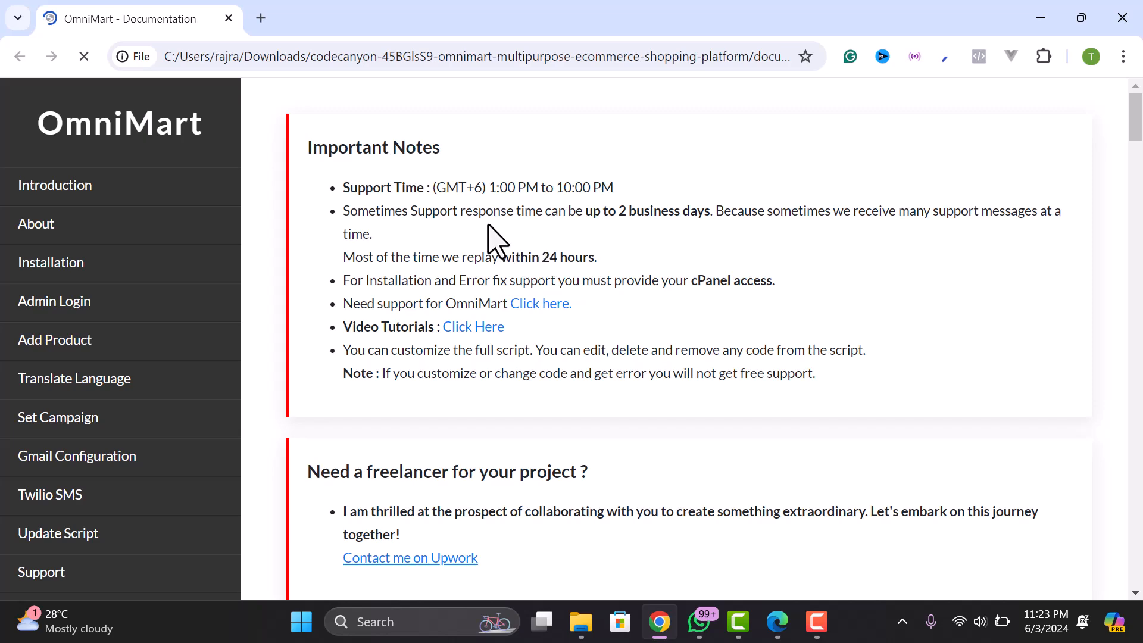
- Review the Installation requirements (PHP >= 8.1.0, Fileinfo, JSON extensions), then minimize the documentation
{"action": "scroll", "coordinate": [467, 250], "scroll_direction": "down", "scroll_amount": 3}
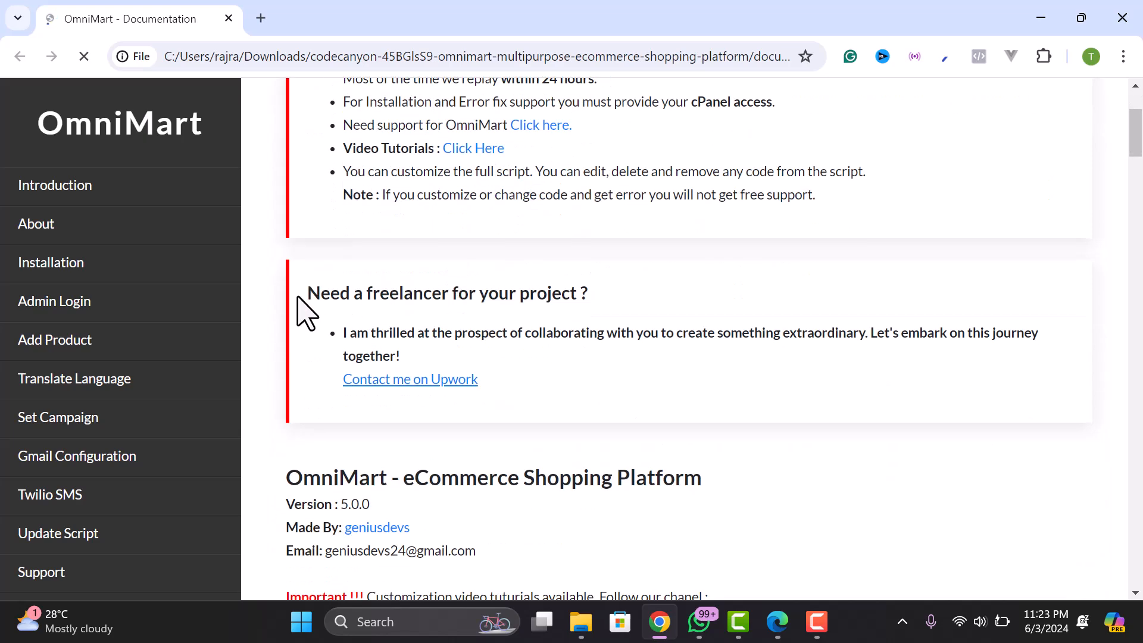
{"action": "left_click", "coordinate": [81, 263]}
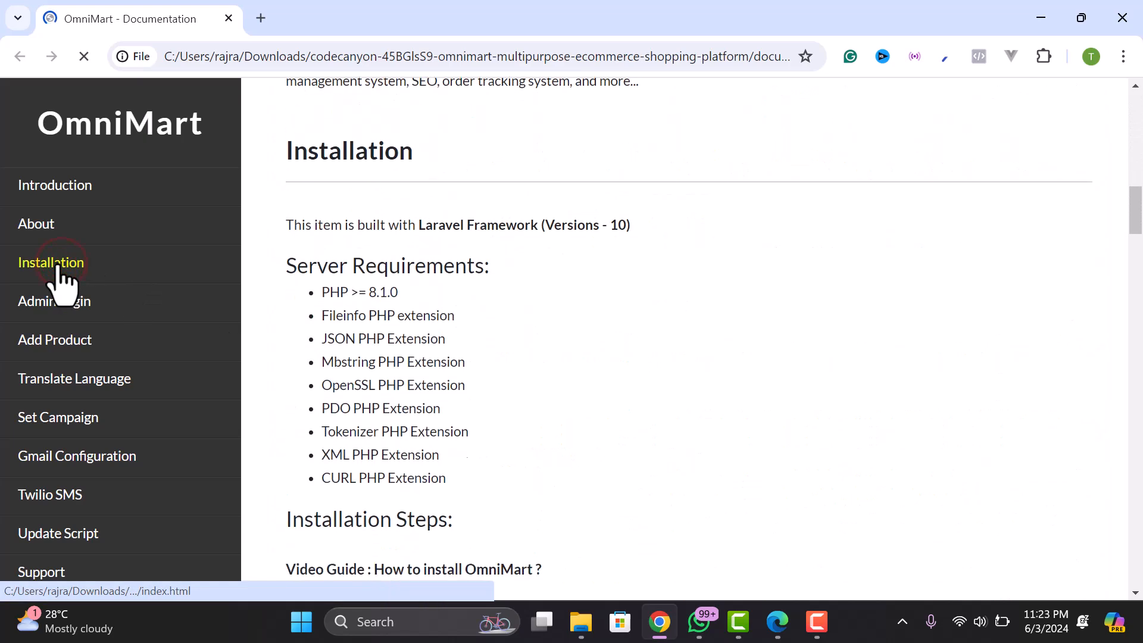
{"action": "left_click_drag", "start_coordinate": [321, 261], "coordinate": [409, 276]}
{"action": "left_click", "coordinate": [384, 260]}
{"action": "double_click", "coordinate": [380, 260]}
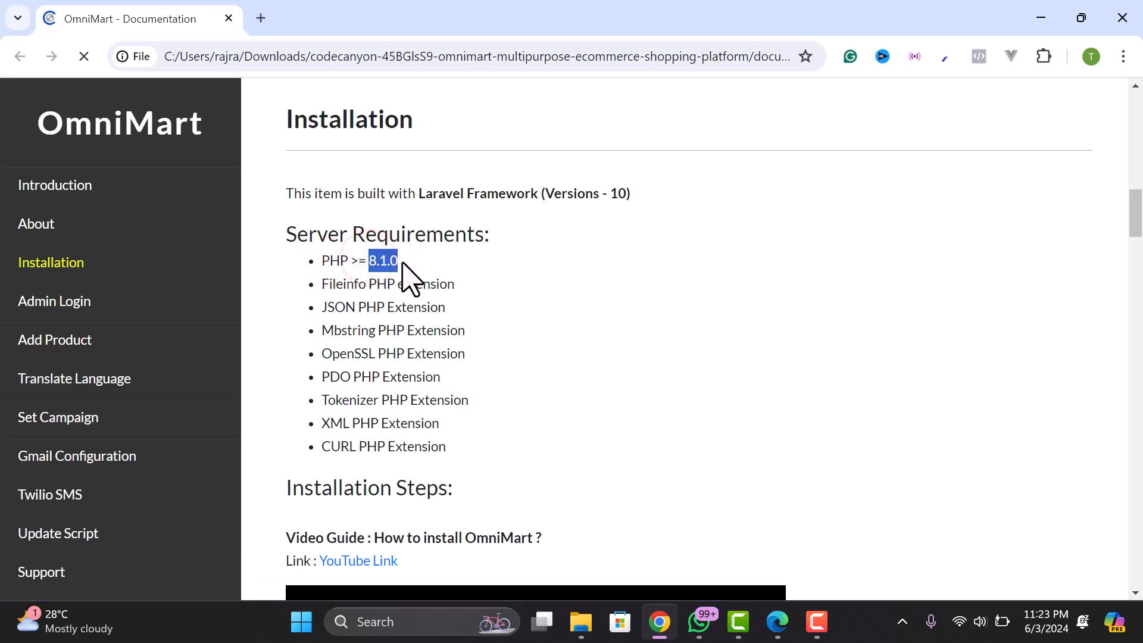
{"action": "left_click_drag", "start_coordinate": [352, 258], "coordinate": [301, 275]}
{"action": "left_click_drag", "start_coordinate": [391, 260], "coordinate": [403, 284]}
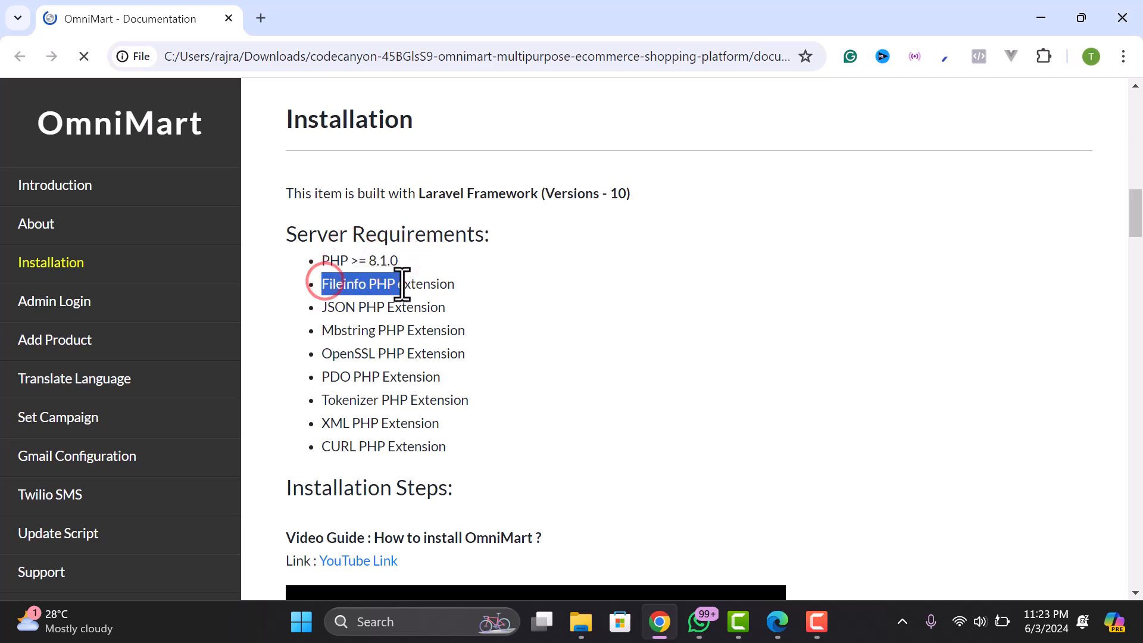
{"action": "left_click", "coordinate": [384, 281]}
{"action": "left_click_drag", "start_coordinate": [321, 306], "coordinate": [363, 309]}
{"action": "left_click", "coordinate": [386, 331]}
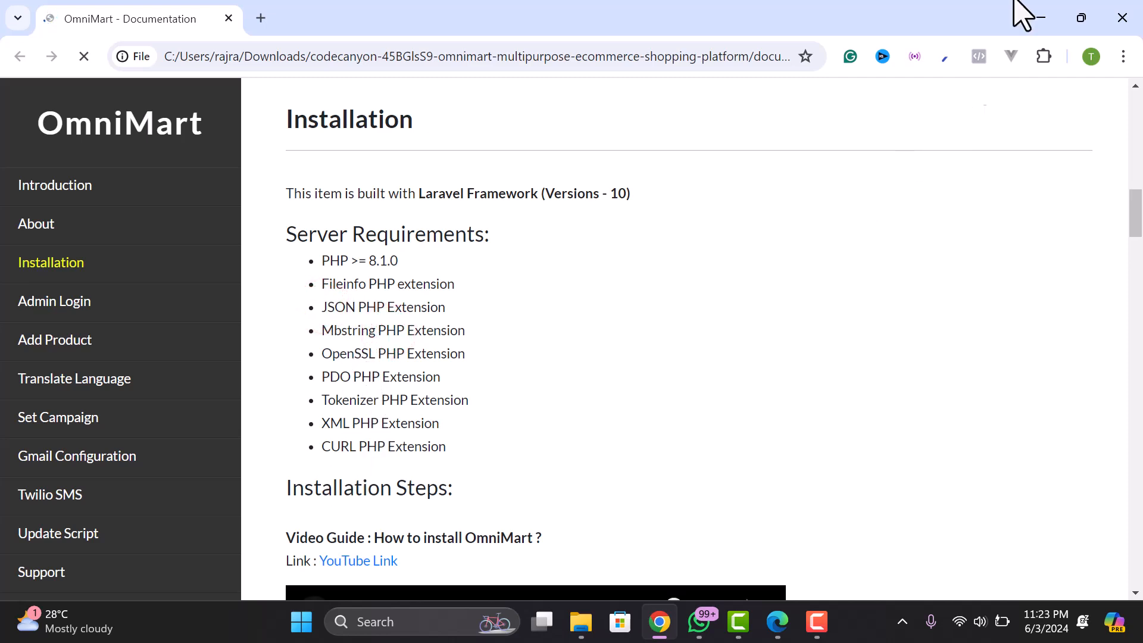
{"action": "left_click", "coordinate": [659, 621]}
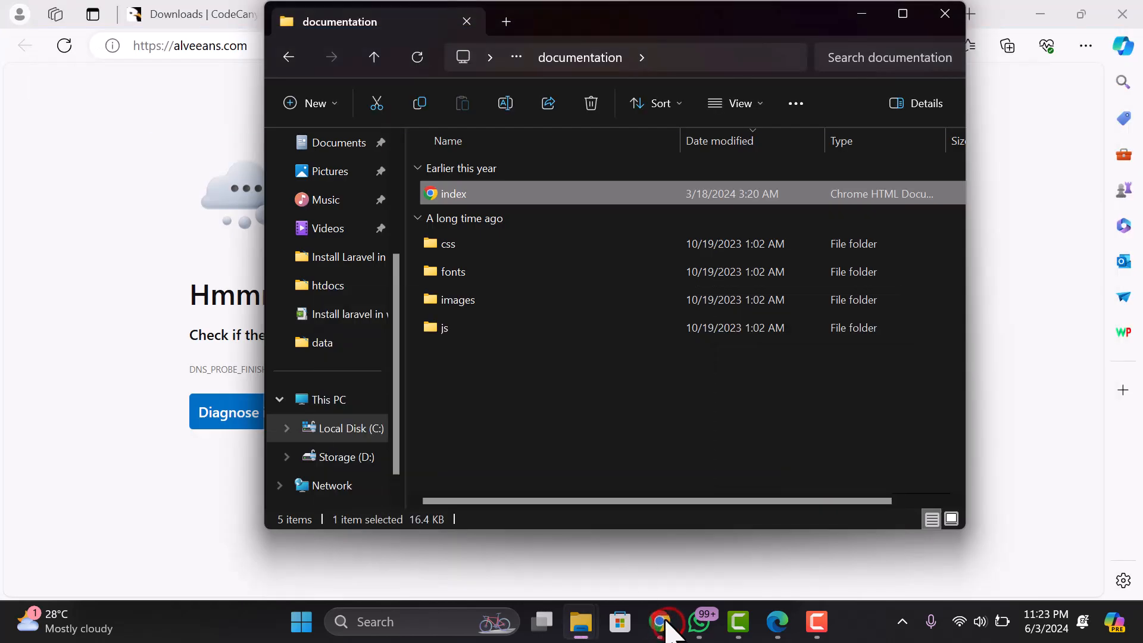
{"action": "left_click", "coordinate": [140, 228]}
- Open Select PHP Version under Software, which shows the current version as native (7.4)
{"action": "left_click", "coordinate": [379, 13]}
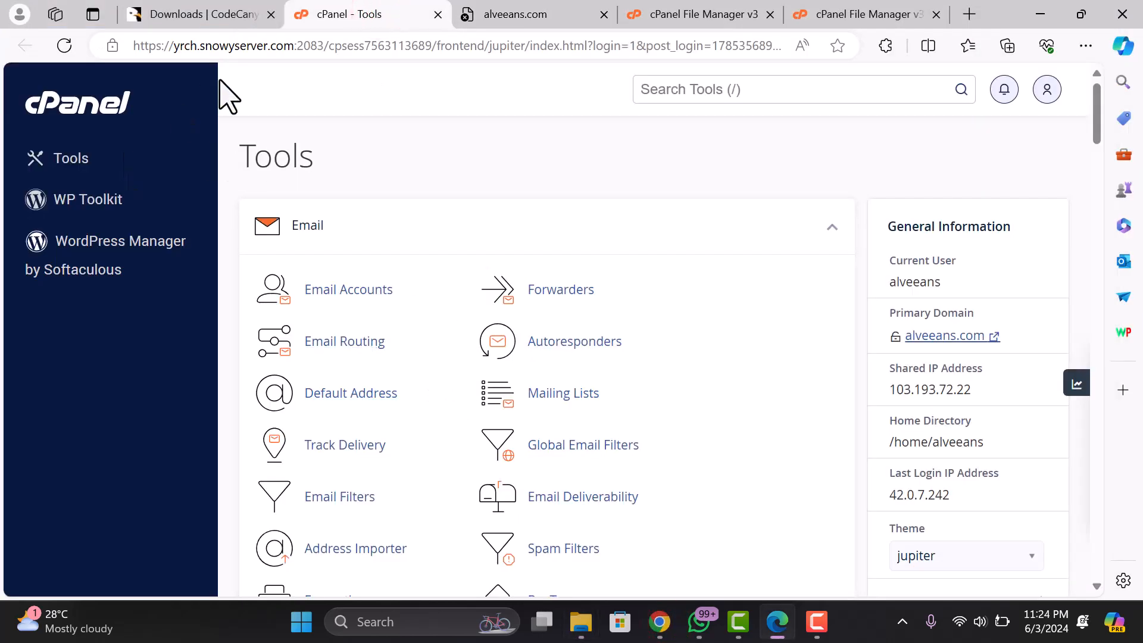
{"action": "scroll", "coordinate": [497, 381], "scroll_direction": "down", "scroll_amount": 8}
{"action": "scroll", "coordinate": [497, 405], "scroll_direction": "down", "scroll_amount": 8}
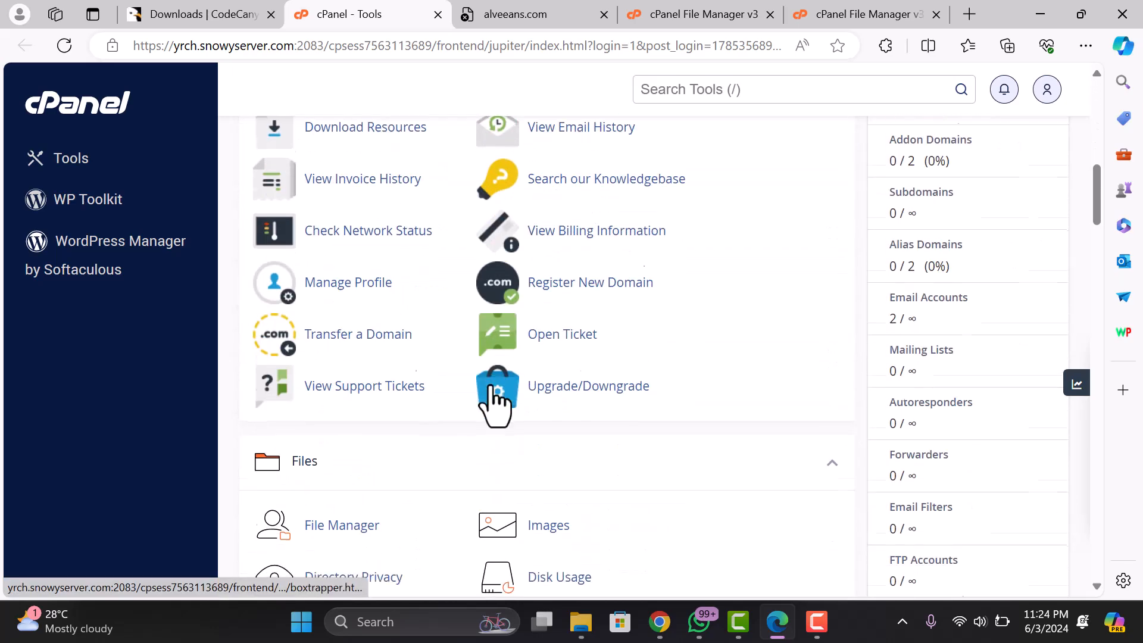
{"action": "scroll", "coordinate": [366, 357], "scroll_direction": "down", "scroll_amount": 10}
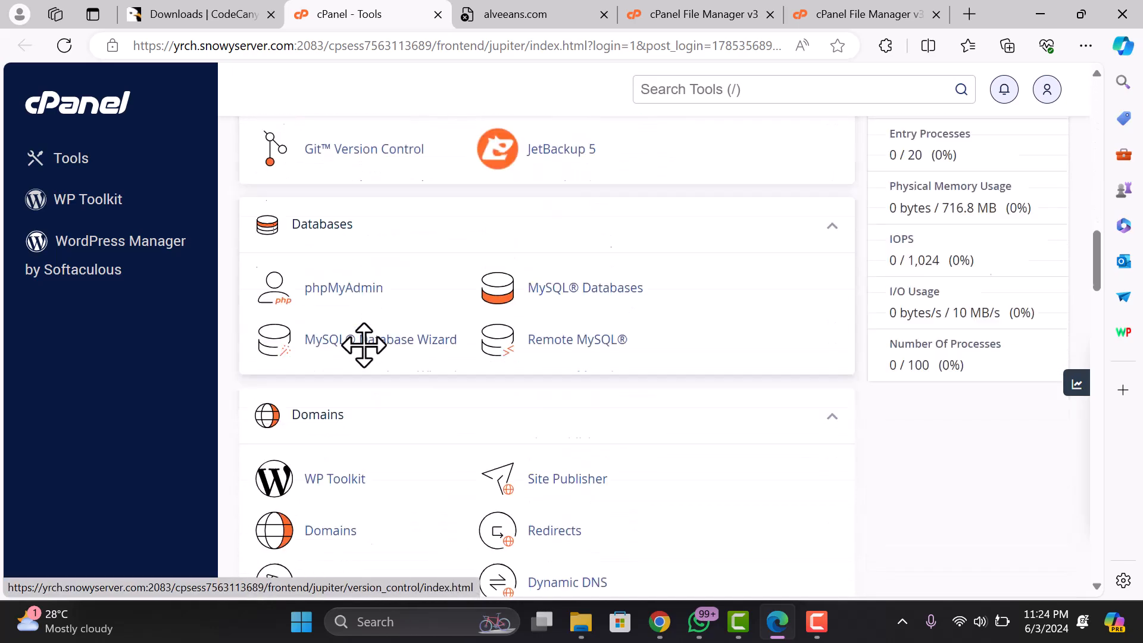
{"action": "scroll", "coordinate": [374, 370], "scroll_direction": "down", "scroll_amount": 10}
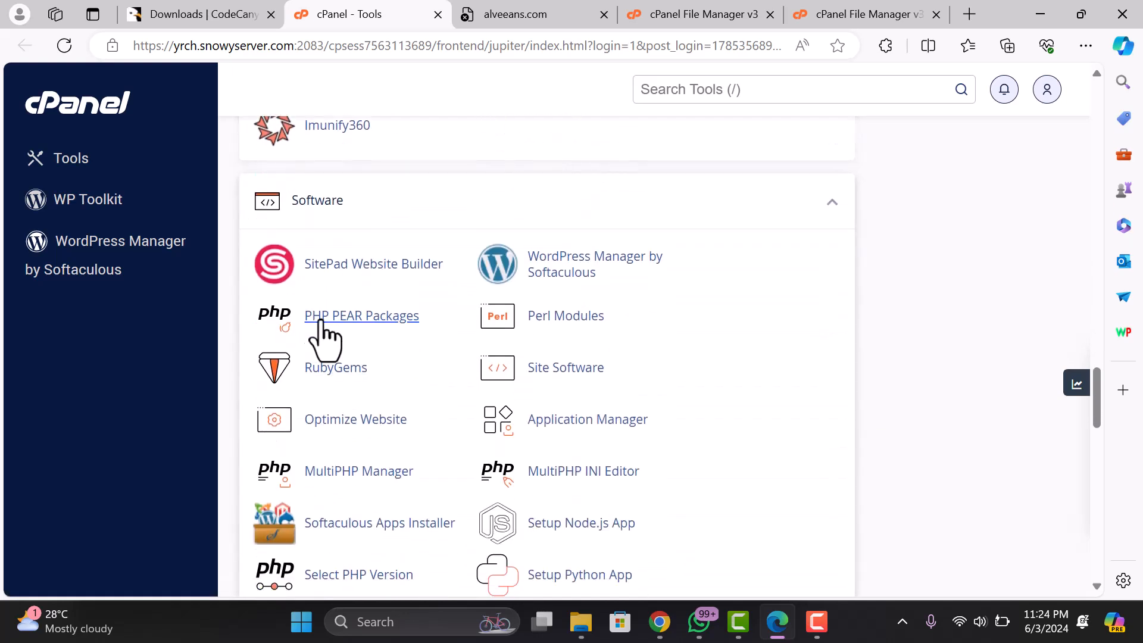
{"action": "scroll", "coordinate": [360, 393], "scroll_direction": "down", "scroll_amount": 1}
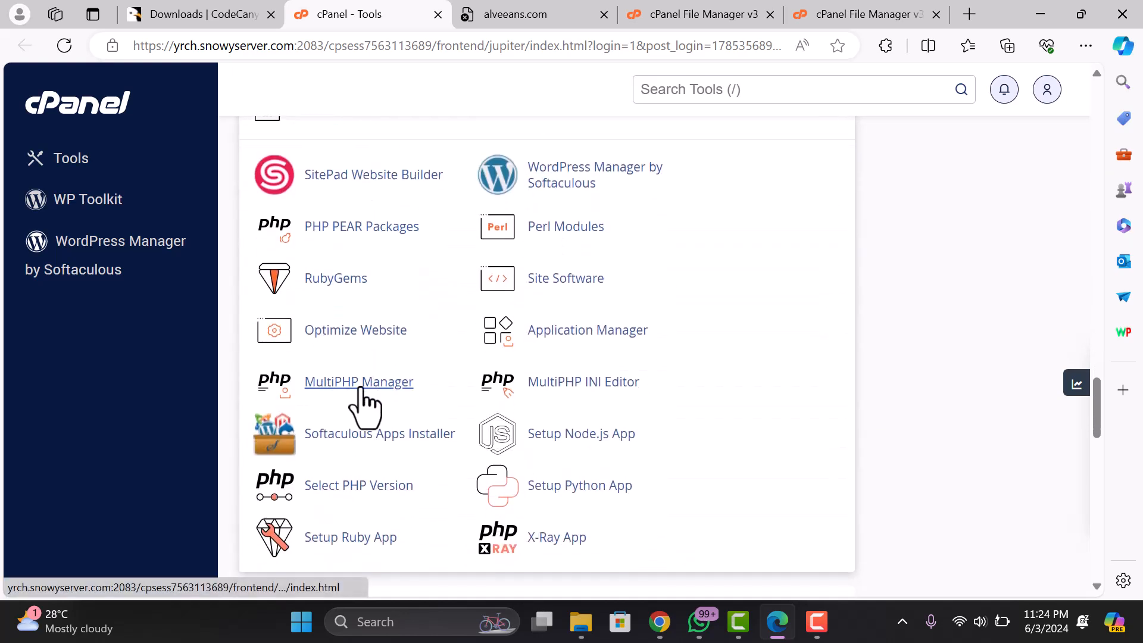
{"action": "scroll", "coordinate": [544, 417], "scroll_direction": "down", "scroll_amount": 1}
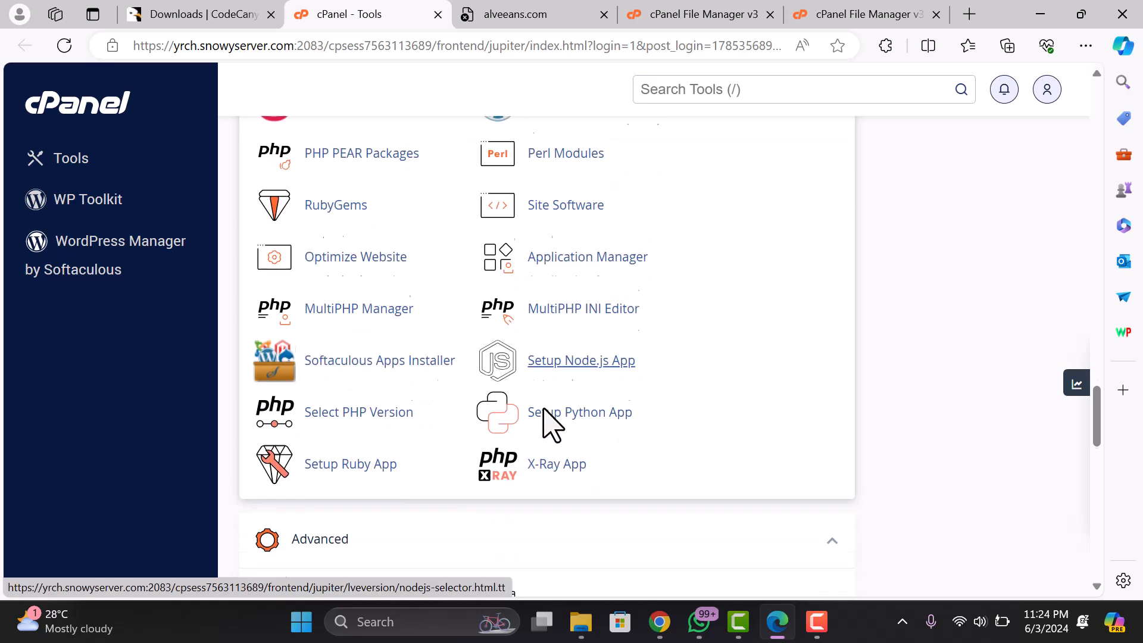
{"action": "left_click", "coordinate": [359, 396]}
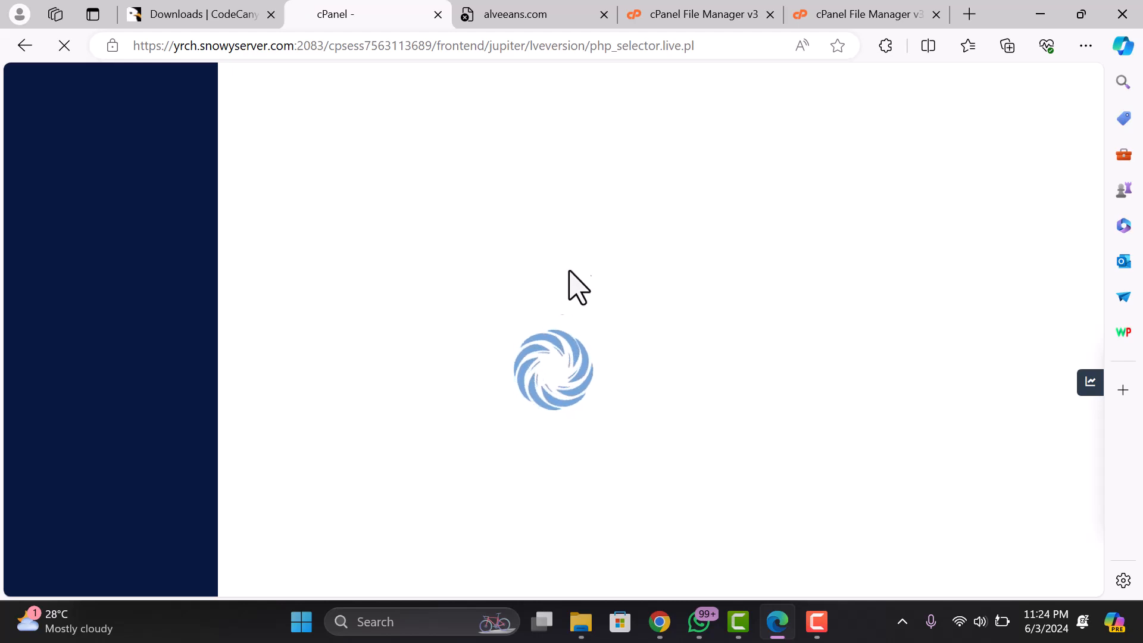
{"action": "left_click_drag", "start_coordinate": [290, 317], "coordinate": [396, 317]}
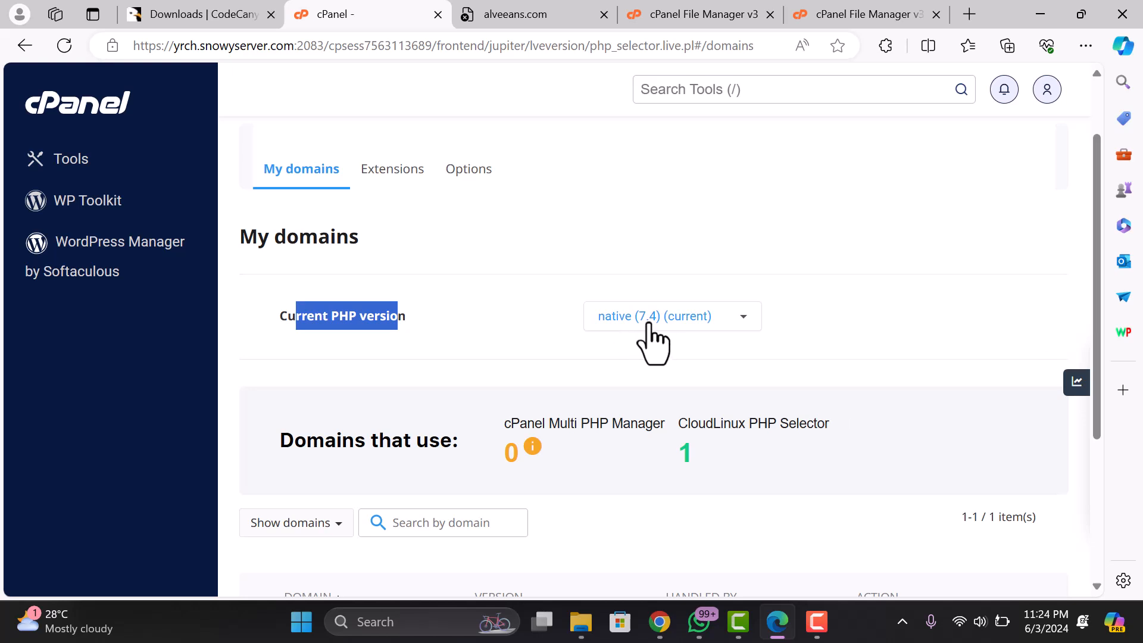
- Choose PHP 8.2 as the current PHP version and apply it
{"action": "left_click", "coordinate": [649, 320]}
{"action": "scroll", "coordinate": [659, 358], "scroll_direction": "down", "scroll_amount": 4}
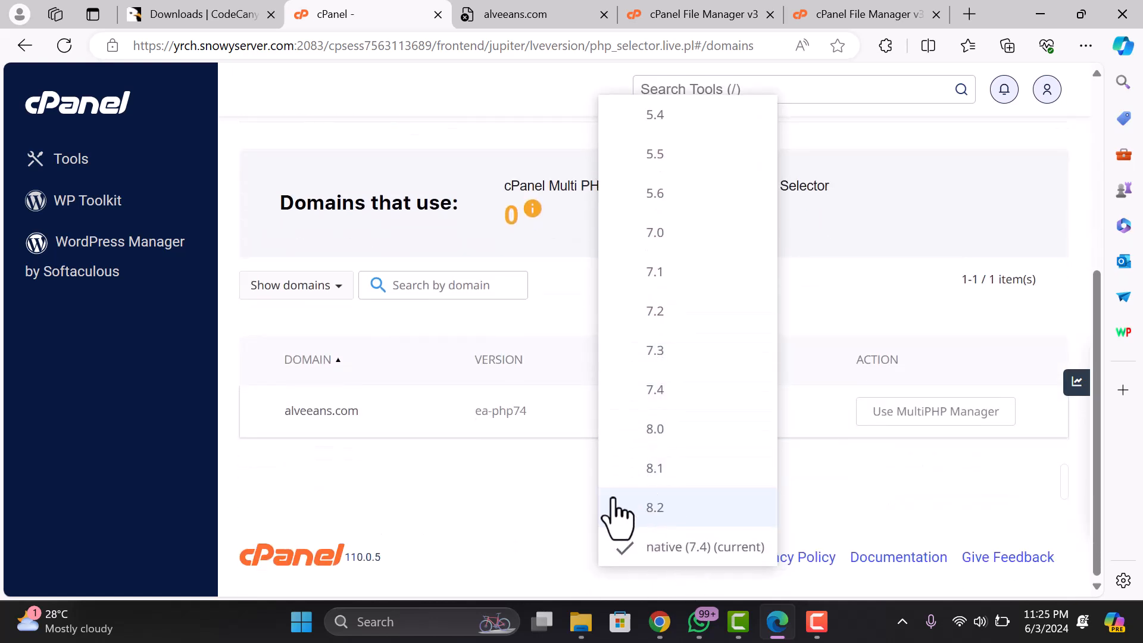
{"action": "left_click", "coordinate": [644, 504]}
{"action": "scroll", "coordinate": [640, 470], "scroll_direction": "up", "scroll_amount": 5}
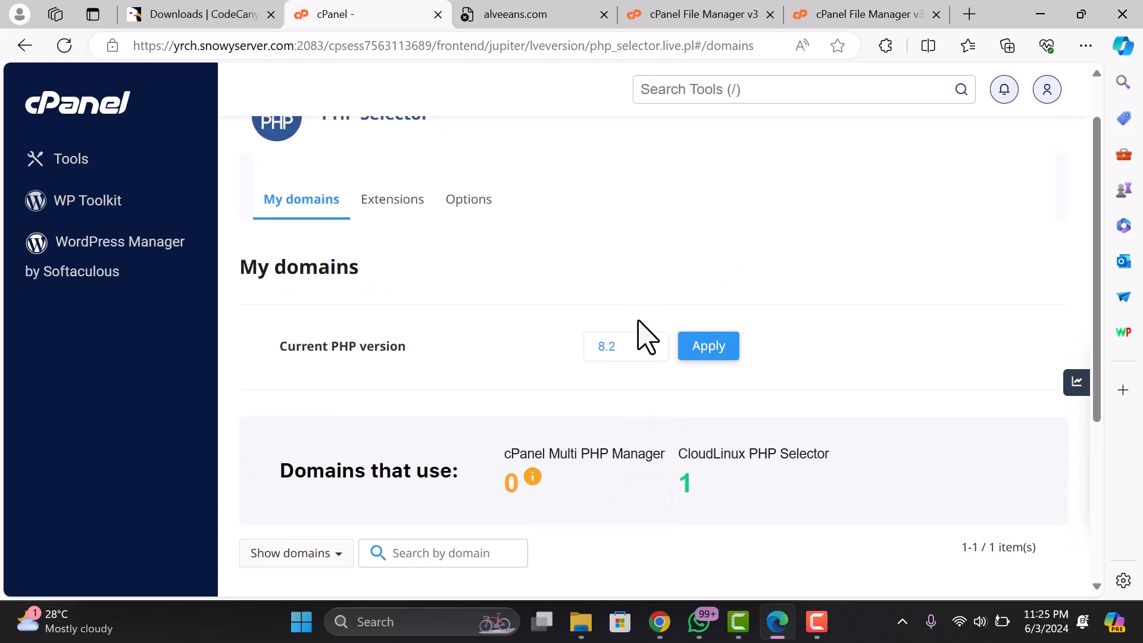
{"action": "left_click", "coordinate": [632, 346]}
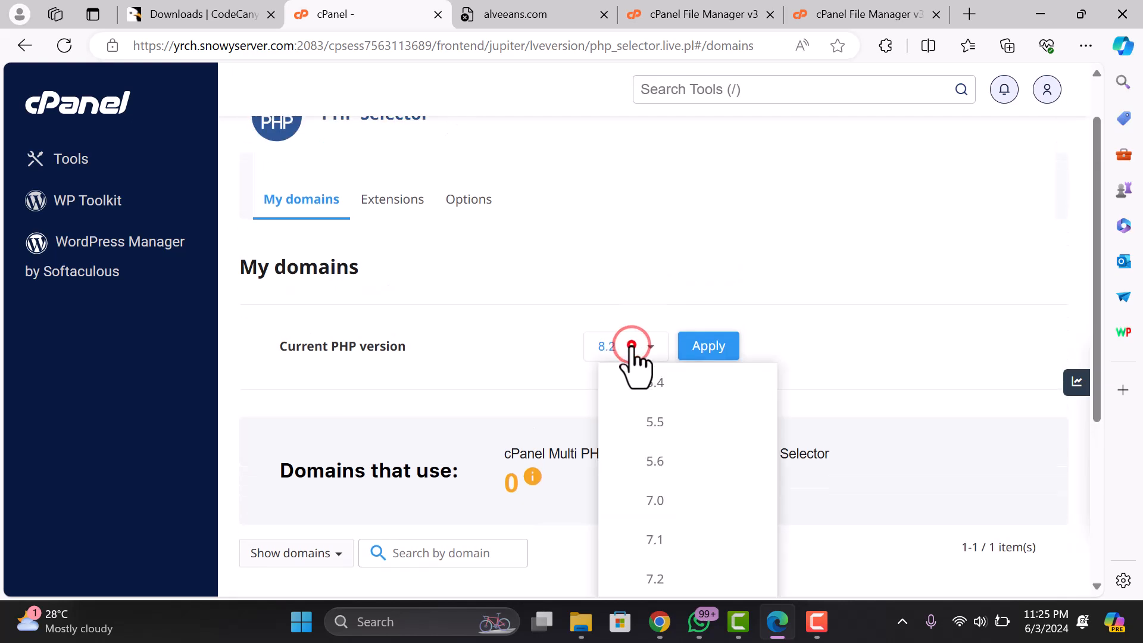
{"action": "left_click", "coordinate": [632, 346]}
{"action": "left_click", "coordinate": [715, 349]}
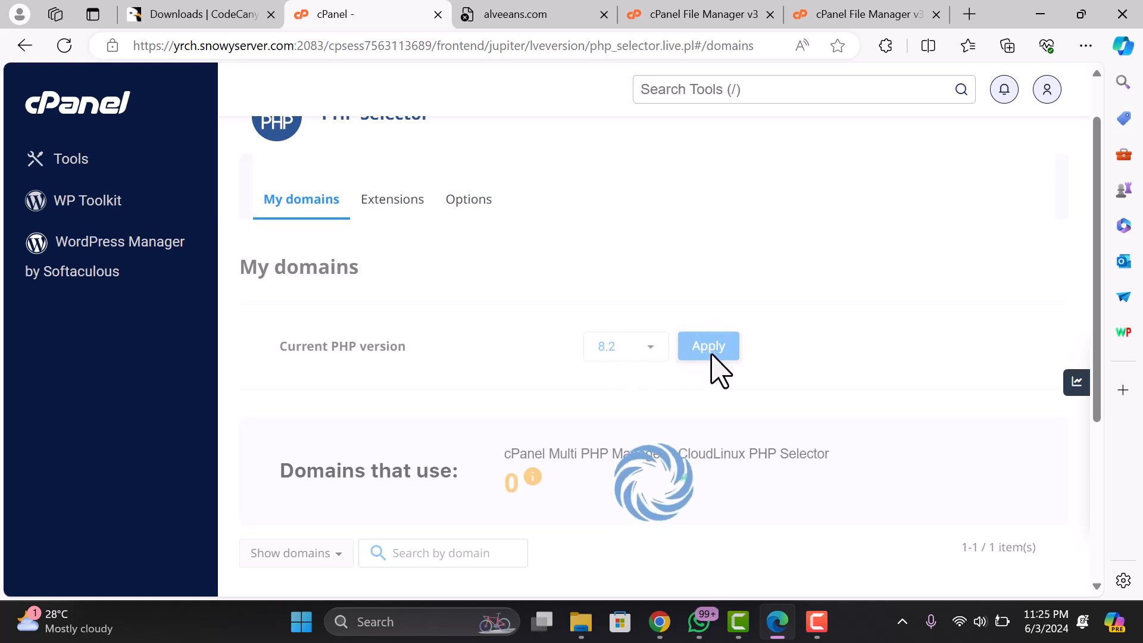
- Confirm that alveeans.com is now listed with alt-php82
{"action": "scroll", "coordinate": [721, 368], "scroll_direction": "down", "scroll_amount": 3}
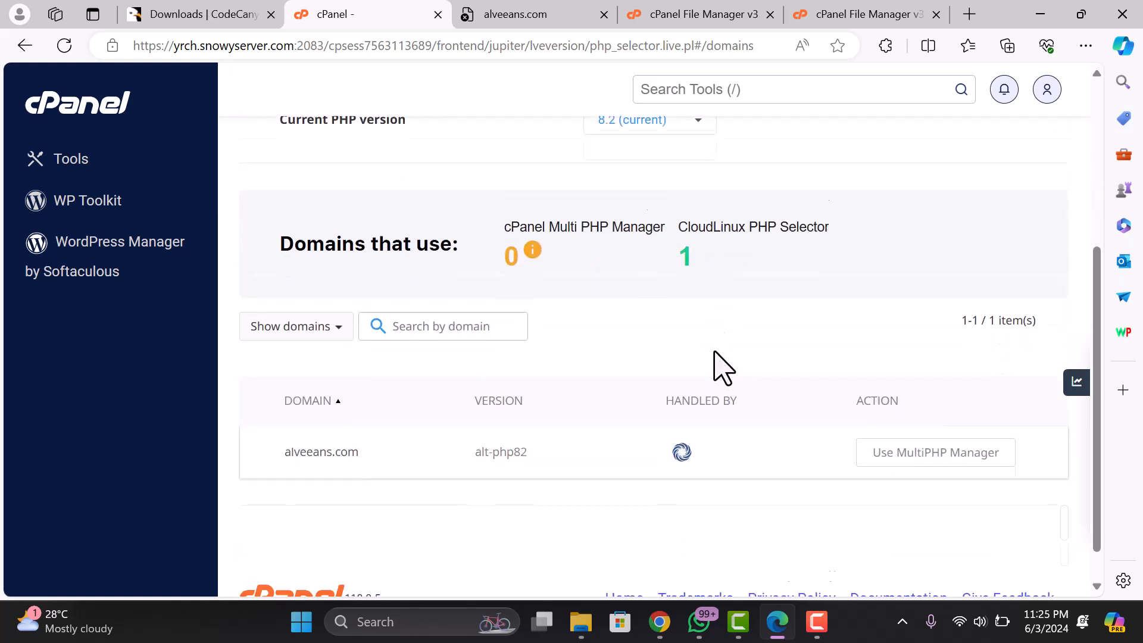
{"action": "scroll", "coordinate": [722, 368], "scroll_direction": "down", "scroll_amount": 1}
{"action": "left_click", "coordinate": [302, 409]}
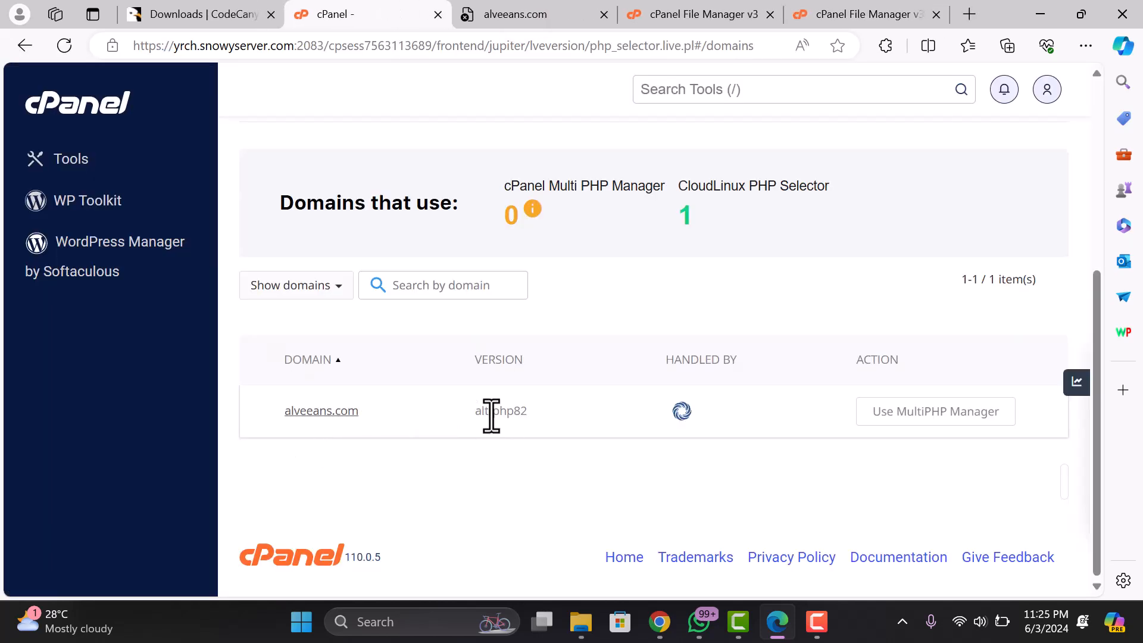
{"action": "double_click", "coordinate": [510, 412]}
{"action": "double_click", "coordinate": [507, 416]}
{"action": "left_click", "coordinate": [498, 365]}
{"action": "scroll", "coordinate": [524, 401], "scroll_direction": "up", "scroll_amount": 5}
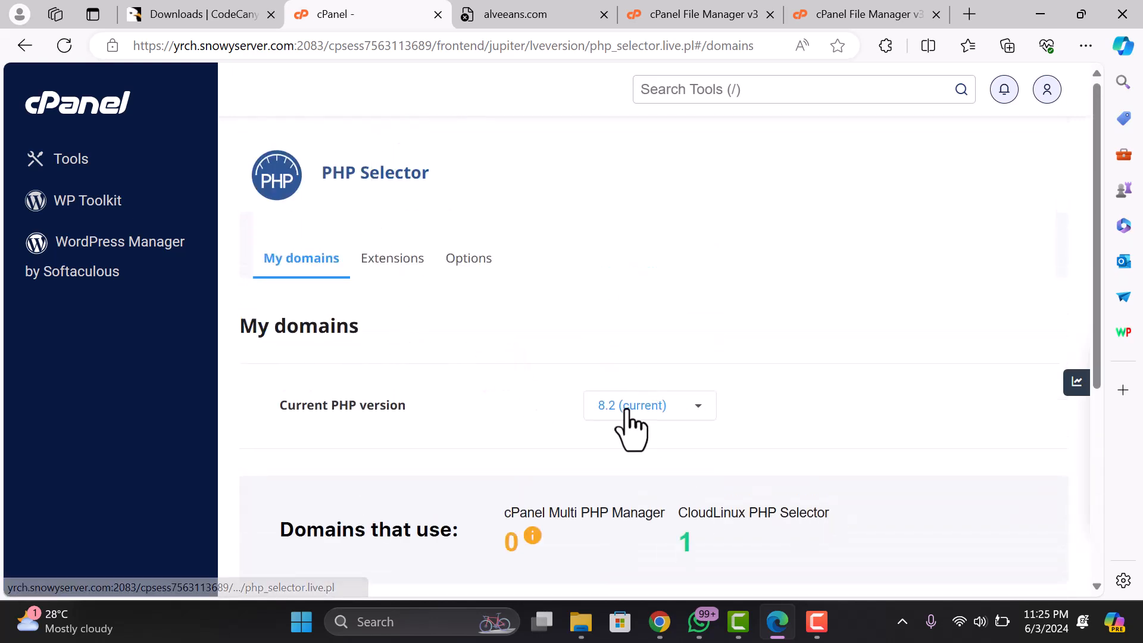
- Check the docs' Fileinfo requirement and enable the fileinfo extension for PHP 8.2
{"action": "left_click", "coordinate": [406, 264]}
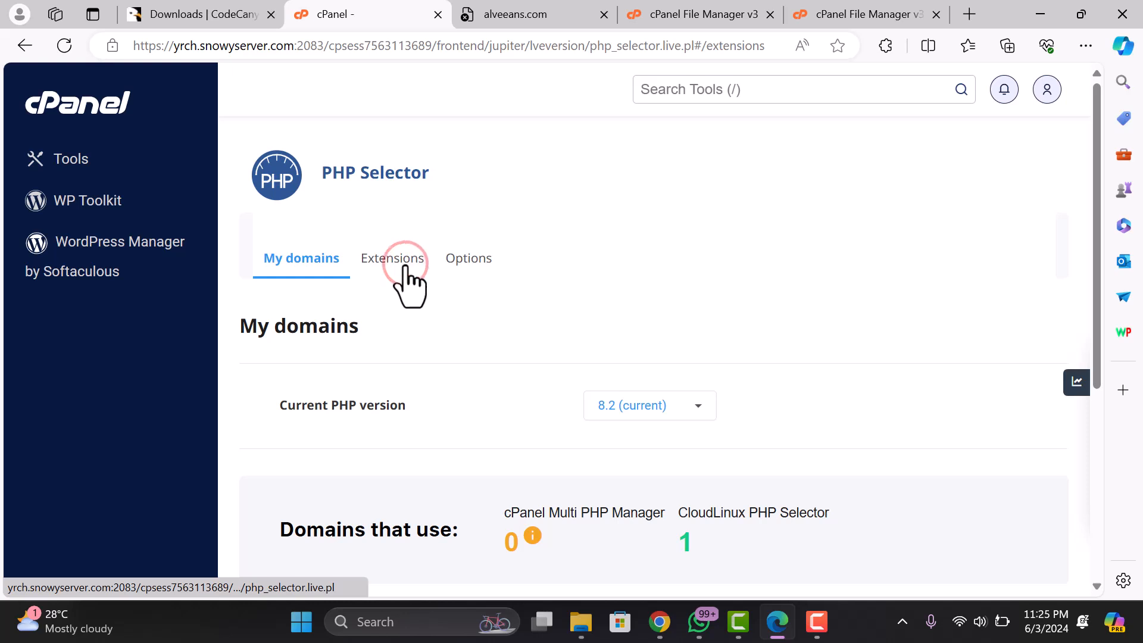
{"action": "scroll", "coordinate": [657, 408], "scroll_direction": "down", "scroll_amount": 5}
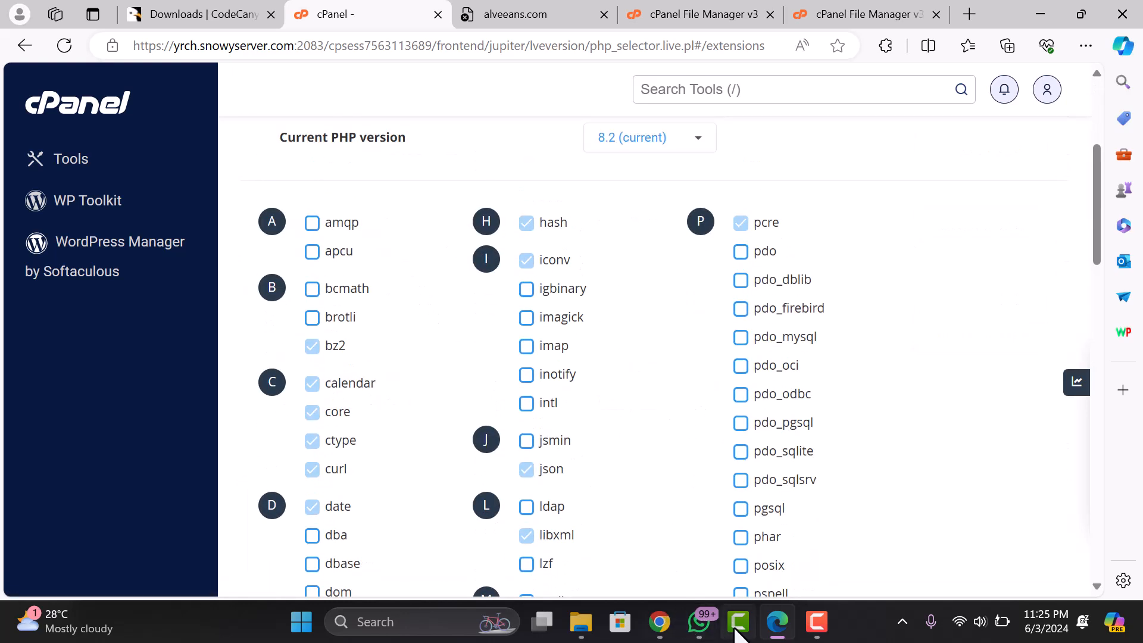
{"action": "left_click", "coordinate": [659, 625]}
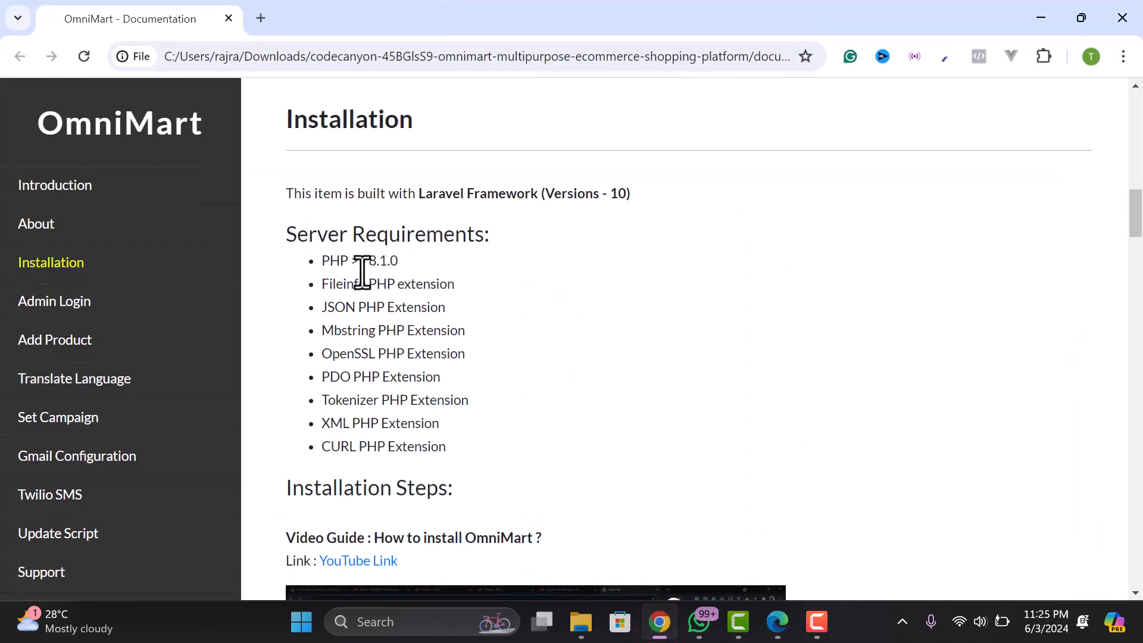
{"action": "left_click_drag", "start_coordinate": [321, 283], "coordinate": [358, 284]}
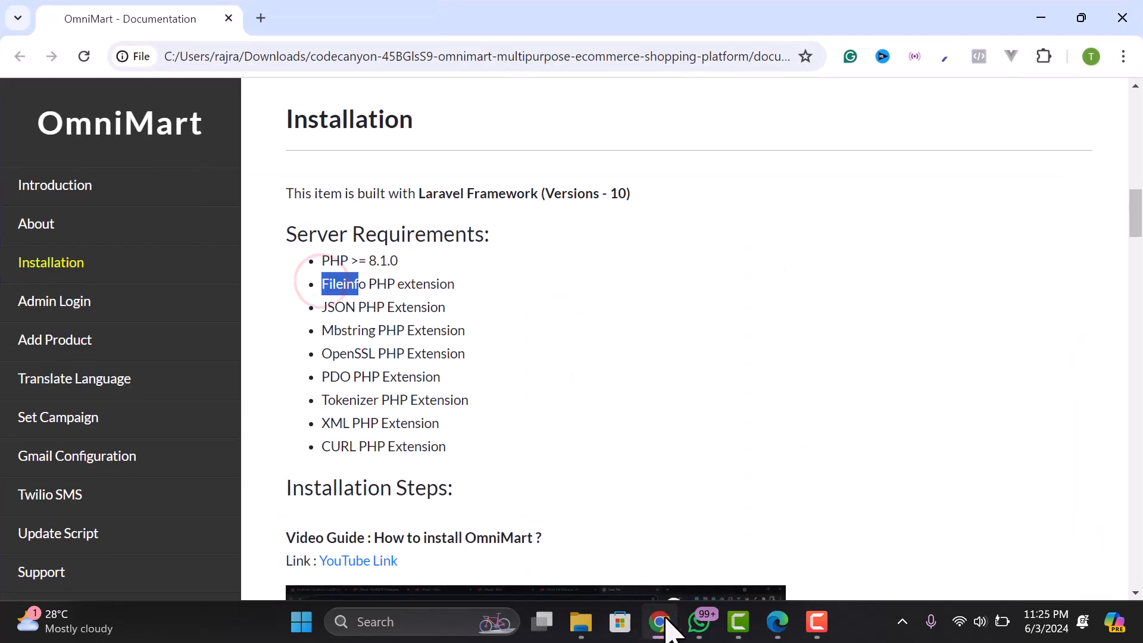
{"action": "left_click", "coordinate": [662, 622]}
{"action": "scroll", "coordinate": [549, 370], "scroll_direction": "down", "scroll_amount": 3}
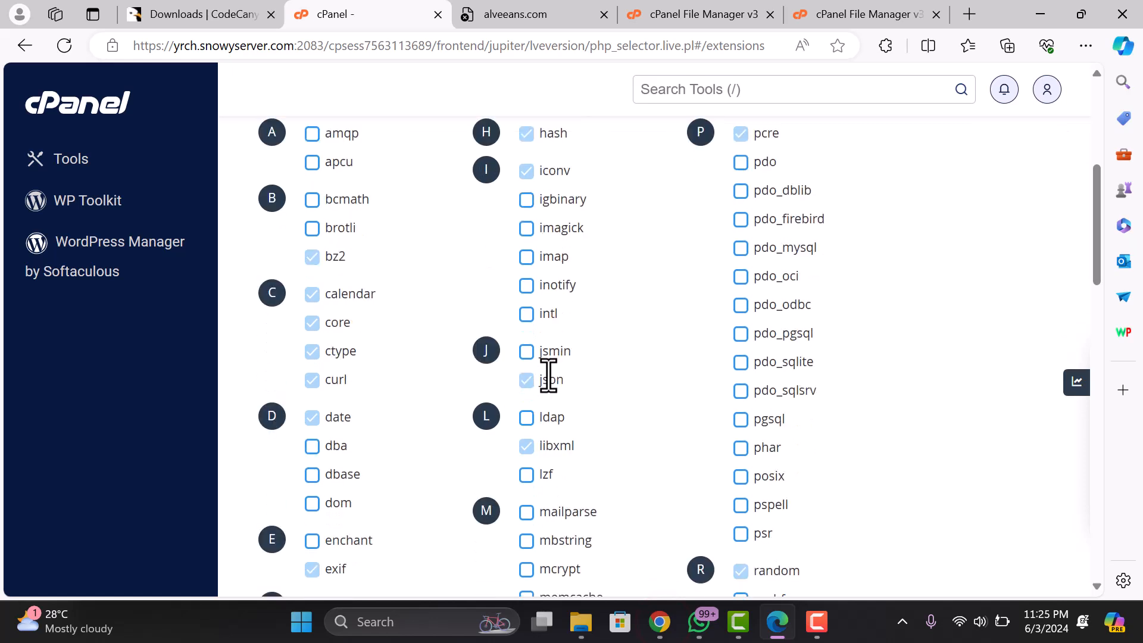
{"action": "scroll", "coordinate": [548, 384], "scroll_direction": "down", "scroll_amount": 2}
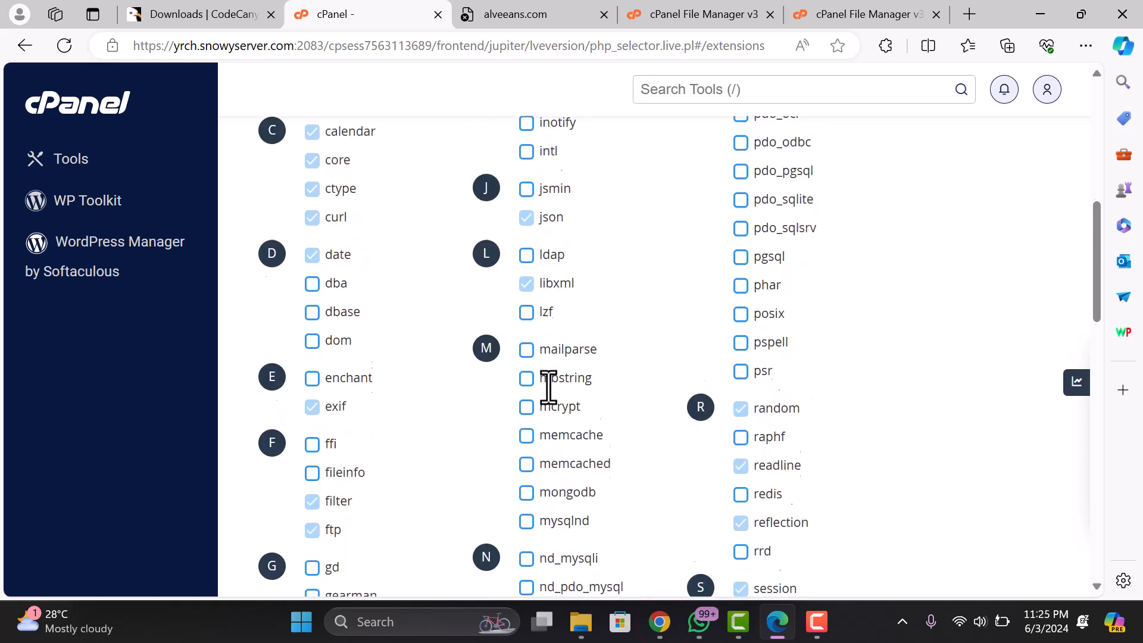
{"action": "left_click", "coordinate": [312, 457]}
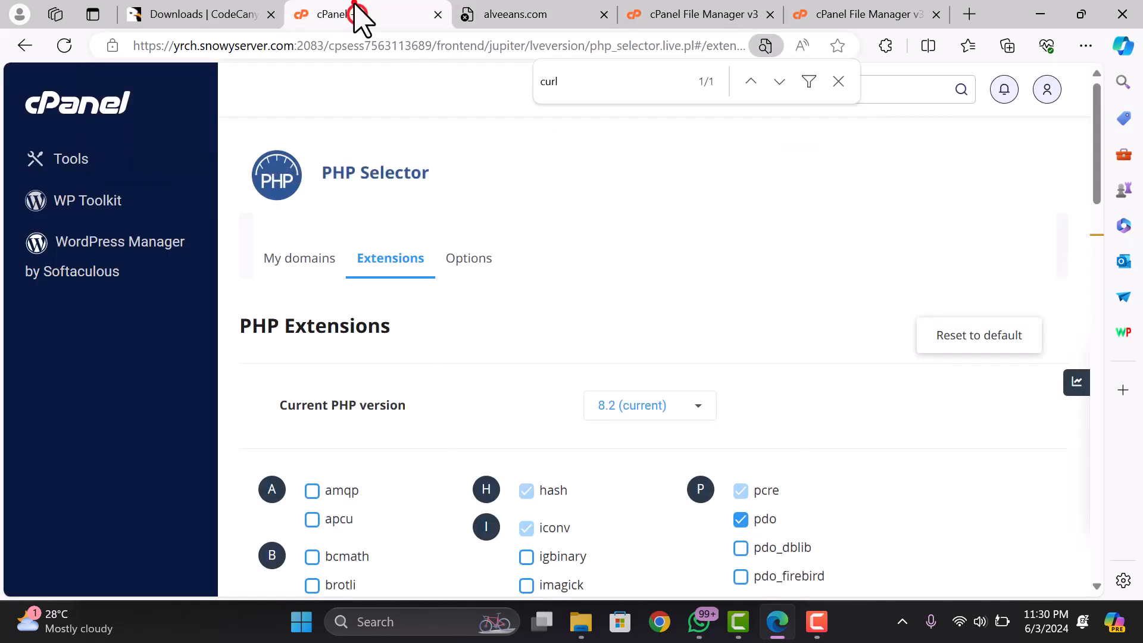
{"action": "left_click", "coordinate": [534, 15]}
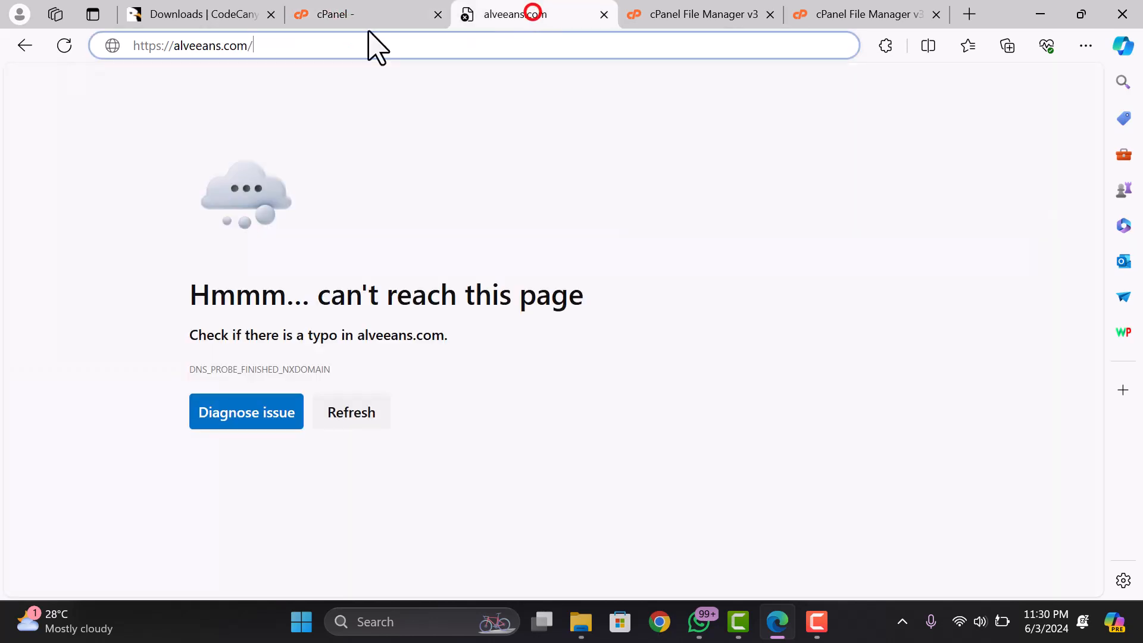
{"action": "left_click", "coordinate": [292, 48]}
{"action": "key", "text": "BackSpace"}
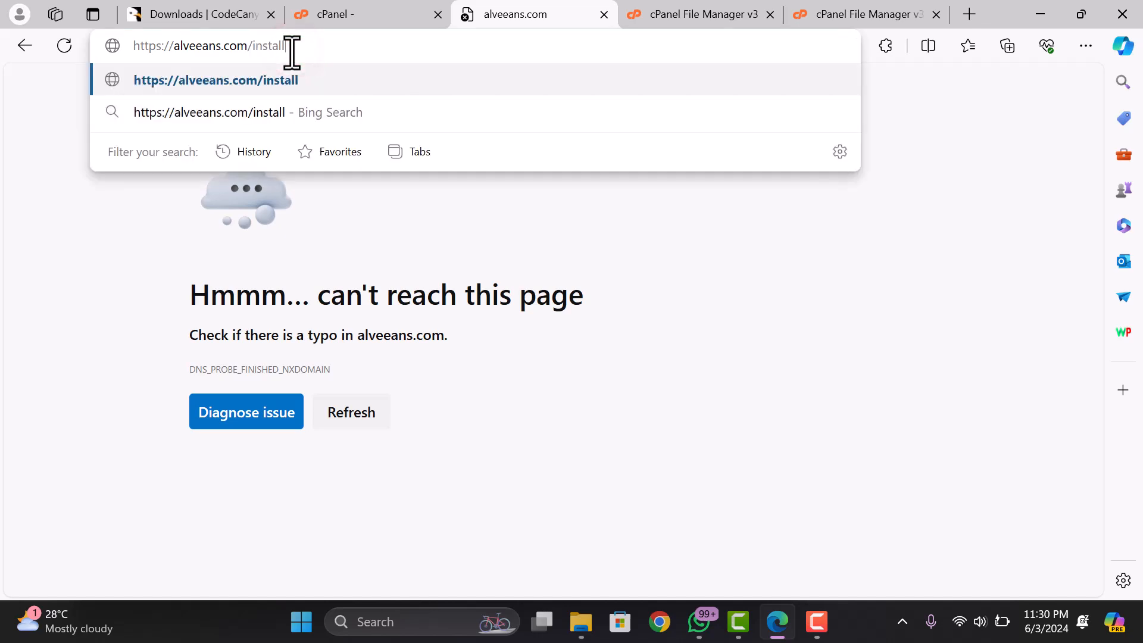
- Try loading the install page, then open MultiPHP Manager showing alveeans.com on PHP 7.4
{"action": "key", "text": "Return"}
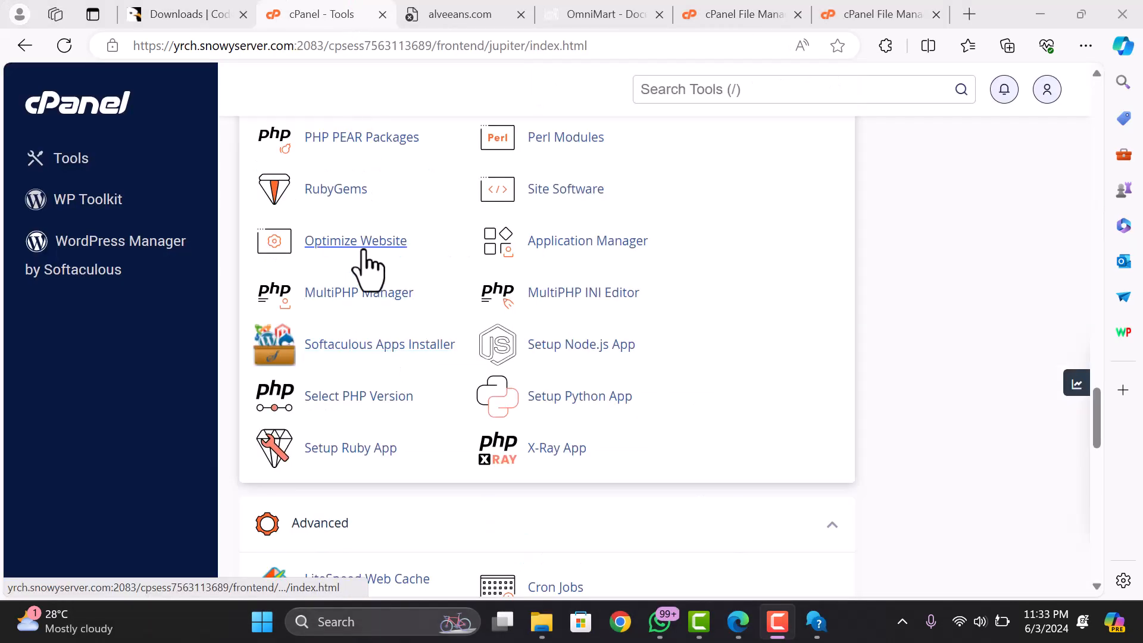
{"action": "scroll", "coordinate": [357, 240], "scroll_direction": "up", "scroll_amount": 3}
{"action": "scroll", "coordinate": [364, 289], "scroll_direction": "down", "scroll_amount": 2}
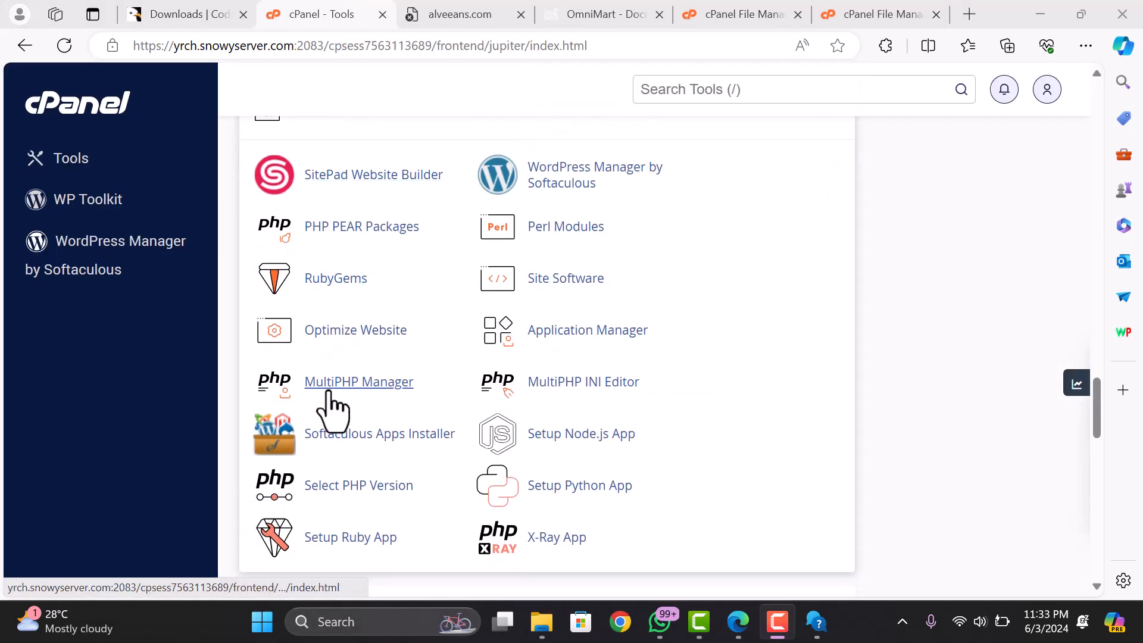
{"action": "left_click", "coordinate": [357, 387]}
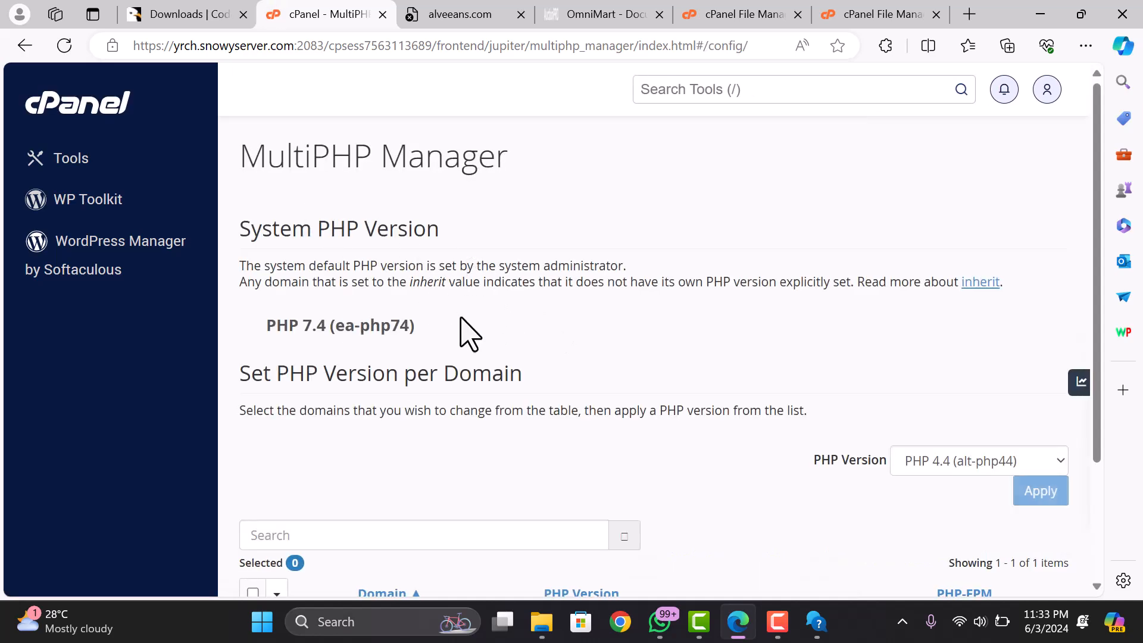
{"action": "scroll", "coordinate": [459, 328], "scroll_direction": "down", "scroll_amount": 1}
{"action": "scroll", "coordinate": [383, 269], "scroll_direction": "down", "scroll_amount": 2}
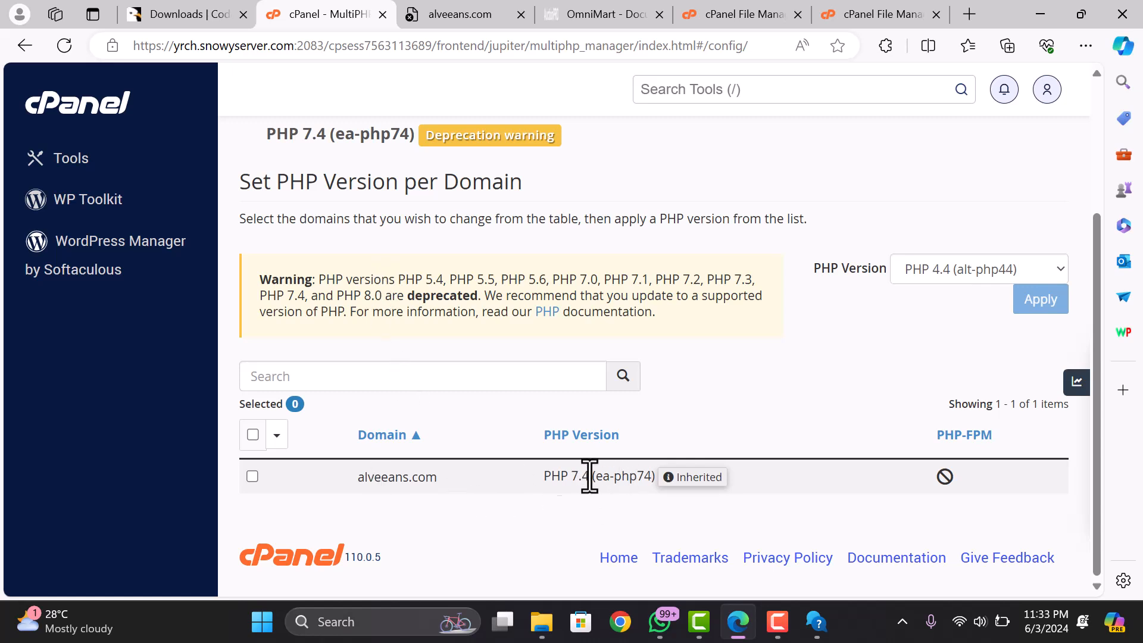
{"action": "double_click", "coordinate": [573, 476]}
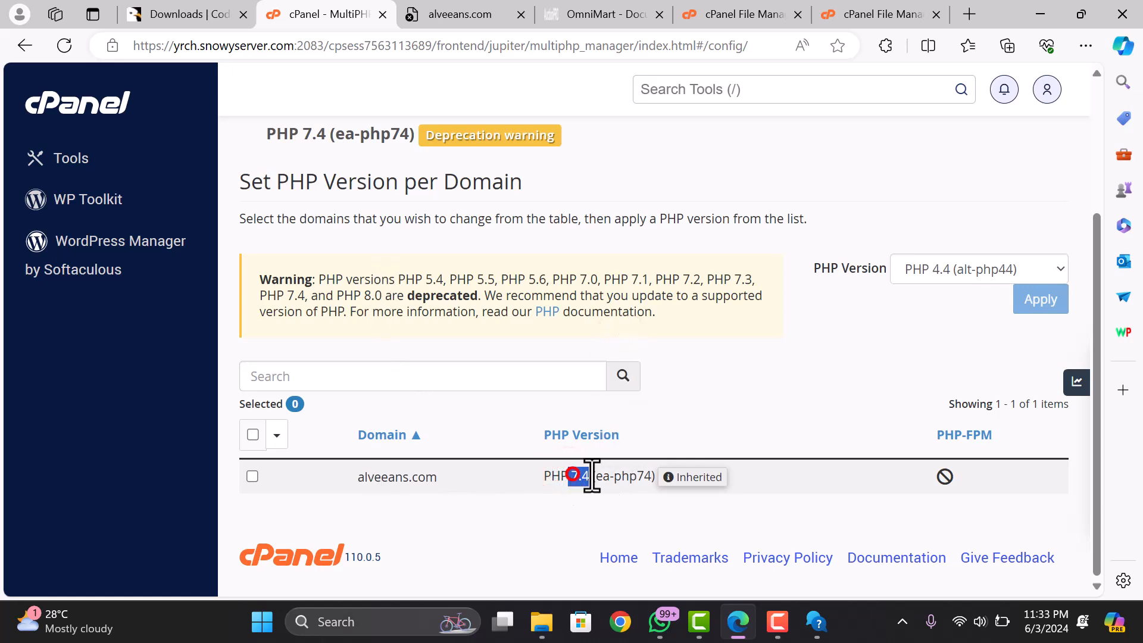
{"action": "scroll", "coordinate": [632, 480], "scroll_direction": "up", "scroll_amount": 3}
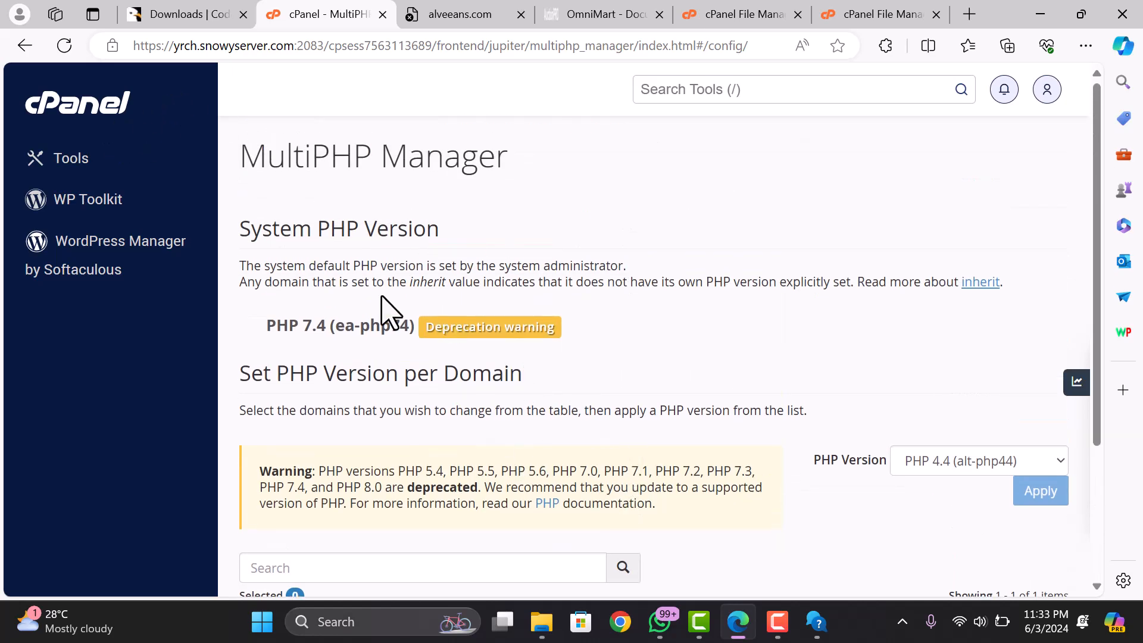
{"action": "scroll", "coordinate": [424, 377], "scroll_direction": "down", "scroll_amount": 3}
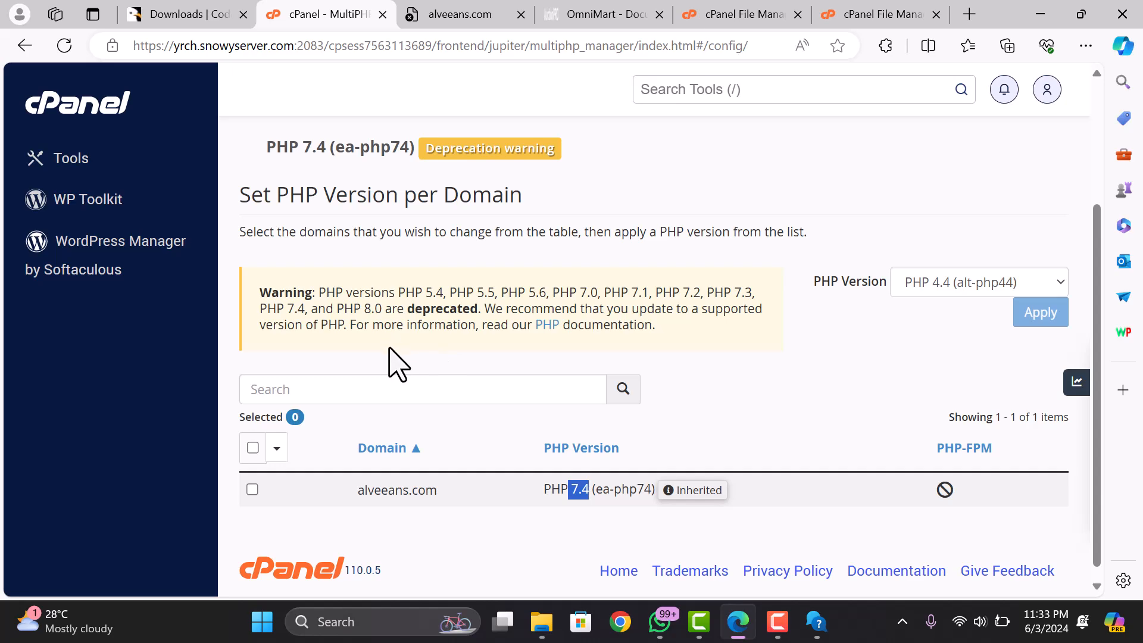
{"action": "scroll", "coordinate": [470, 466], "scroll_direction": "up", "scroll_amount": 3}
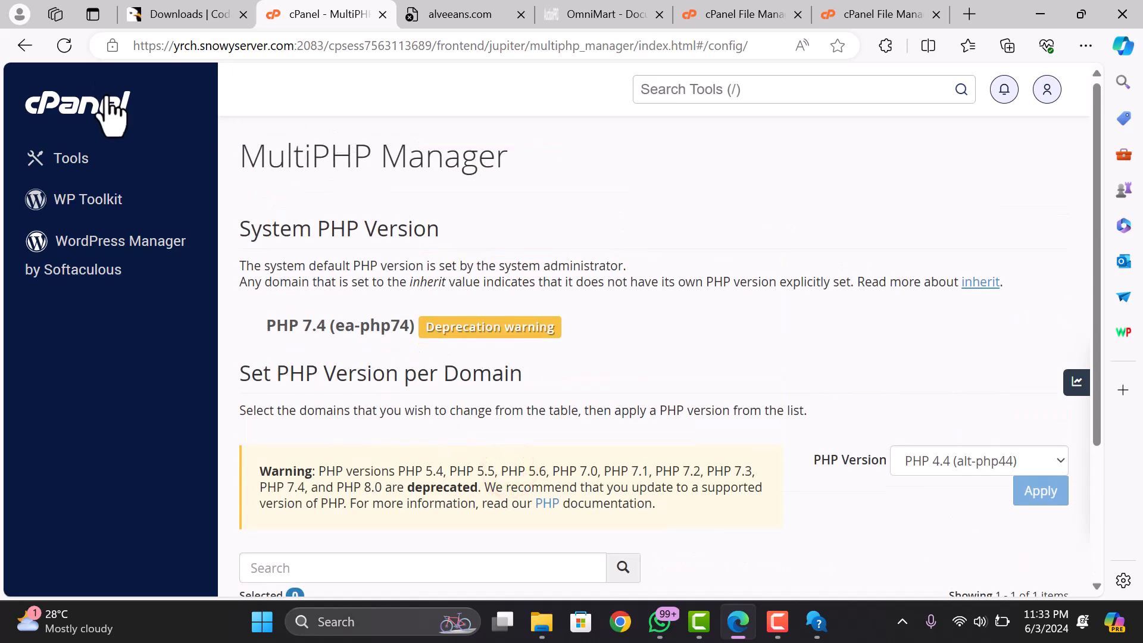
- Set alveeans.com to PHP 8.2 (ea-php82) in MultiPHP Manager and apply
{"action": "left_click", "coordinate": [441, 15]}
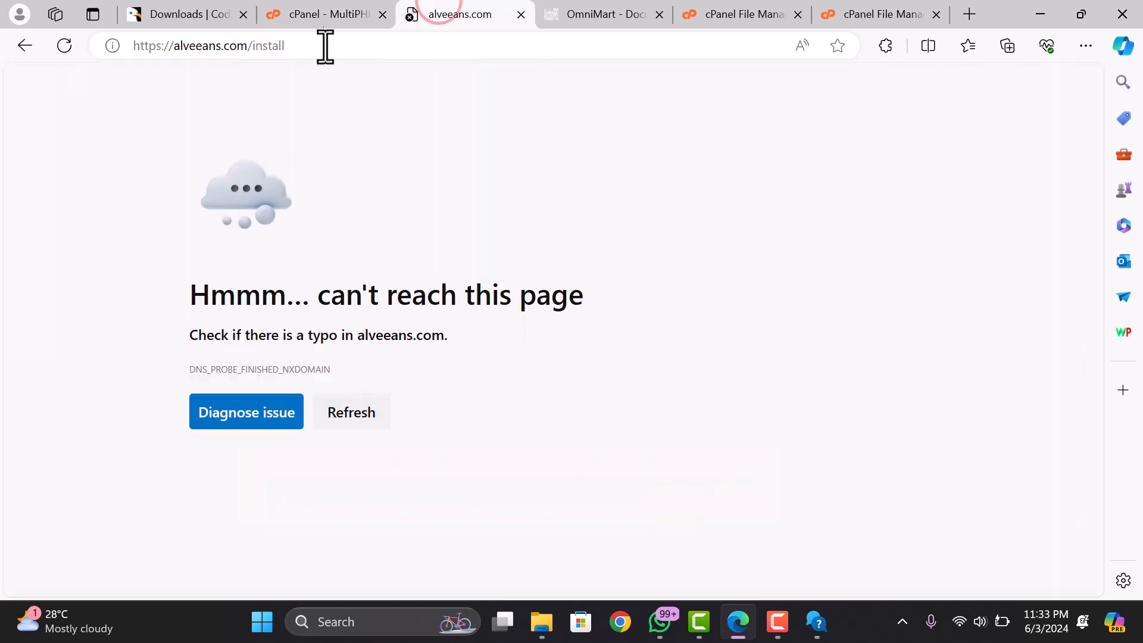
{"action": "left_click", "coordinate": [322, 15]}
{"action": "scroll", "coordinate": [340, 439], "scroll_direction": "down", "scroll_amount": 3}
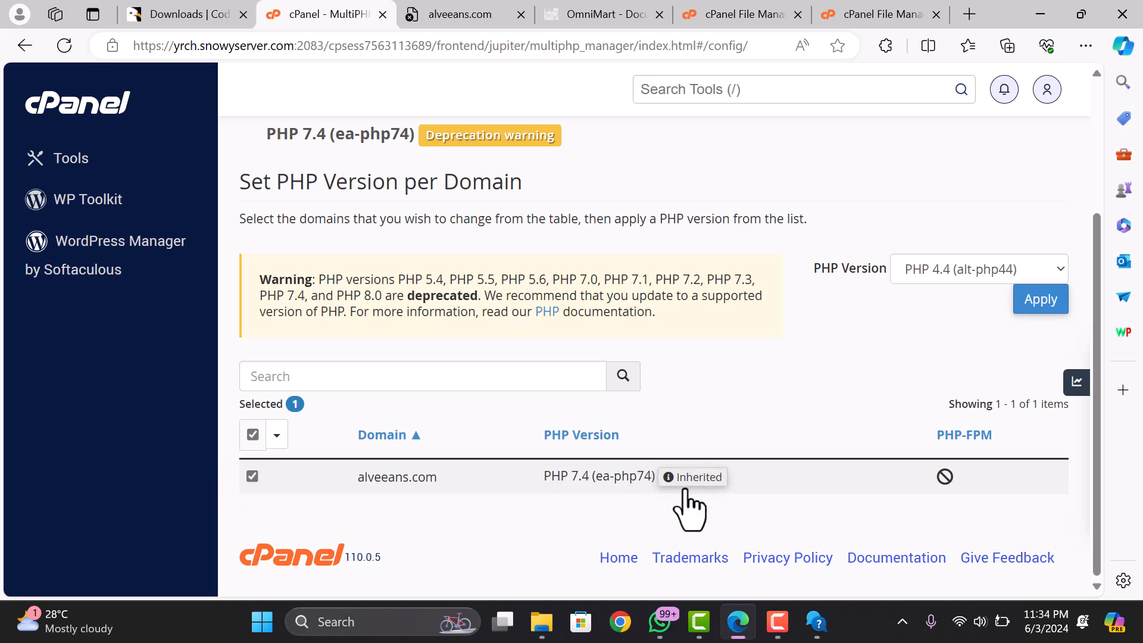
{"action": "scroll", "coordinate": [587, 374], "scroll_direction": "up", "scroll_amount": 3}
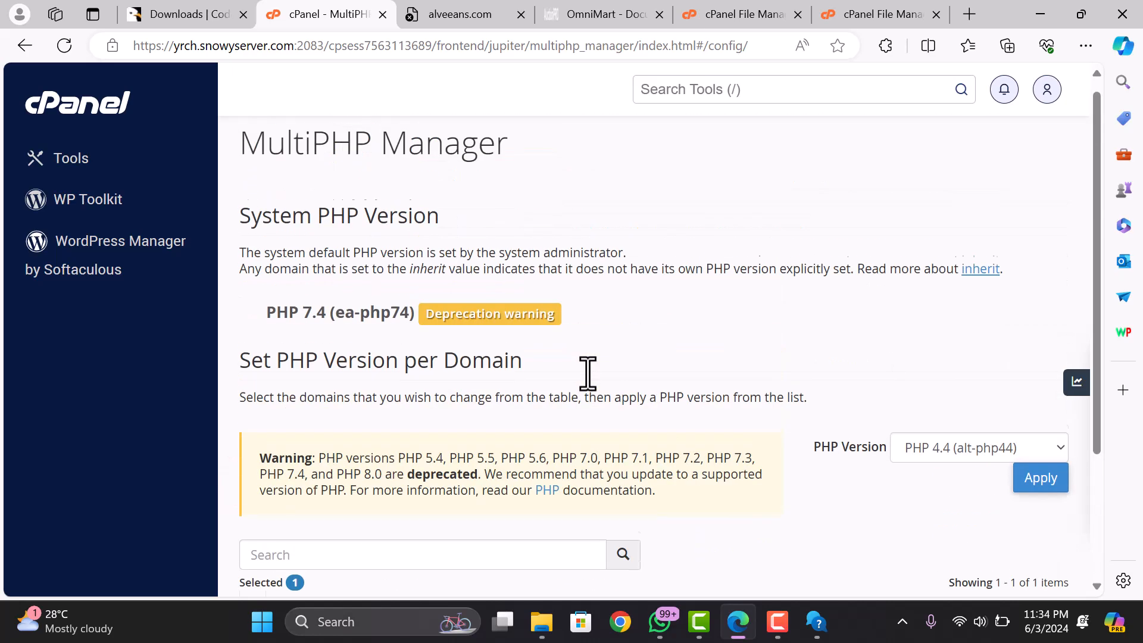
{"action": "left_click", "coordinate": [968, 458]}
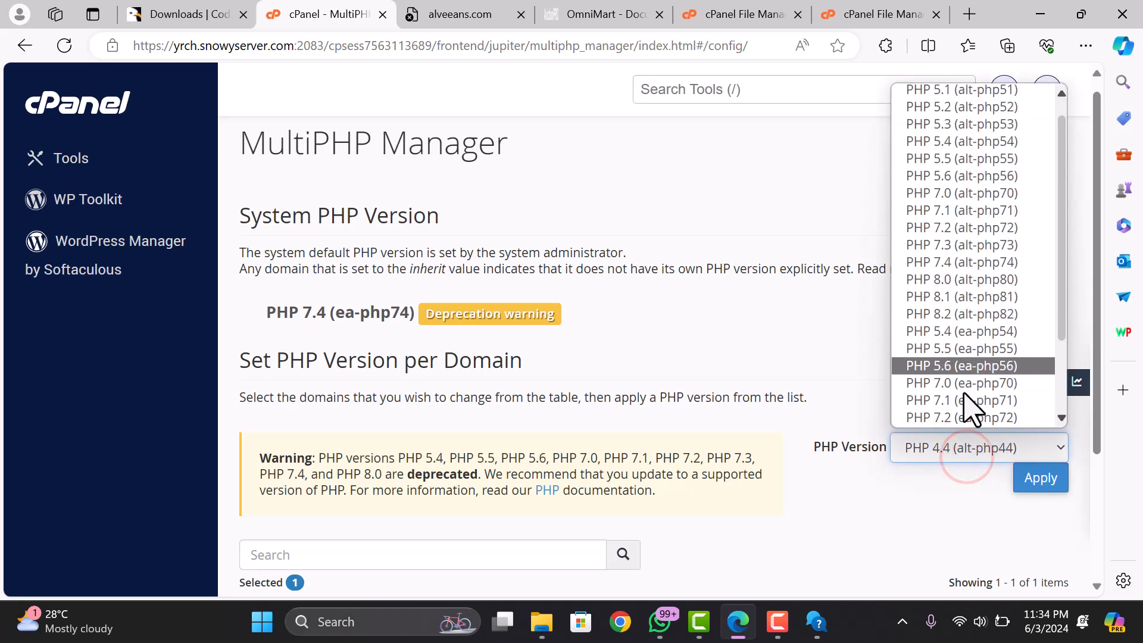
{"action": "scroll", "coordinate": [969, 409], "scroll_direction": "down", "scroll_amount": 3}
{"action": "left_click", "coordinate": [946, 402]}
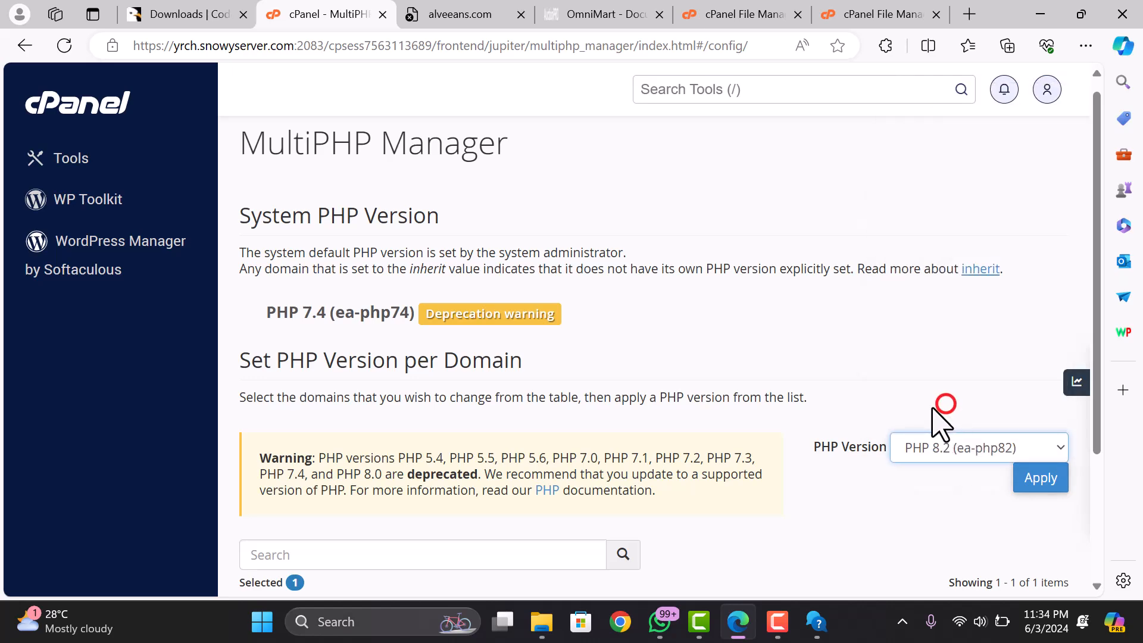
{"action": "left_click", "coordinate": [1024, 477]}
{"action": "scroll", "coordinate": [944, 467], "scroll_direction": "down", "scroll_amount": 3}
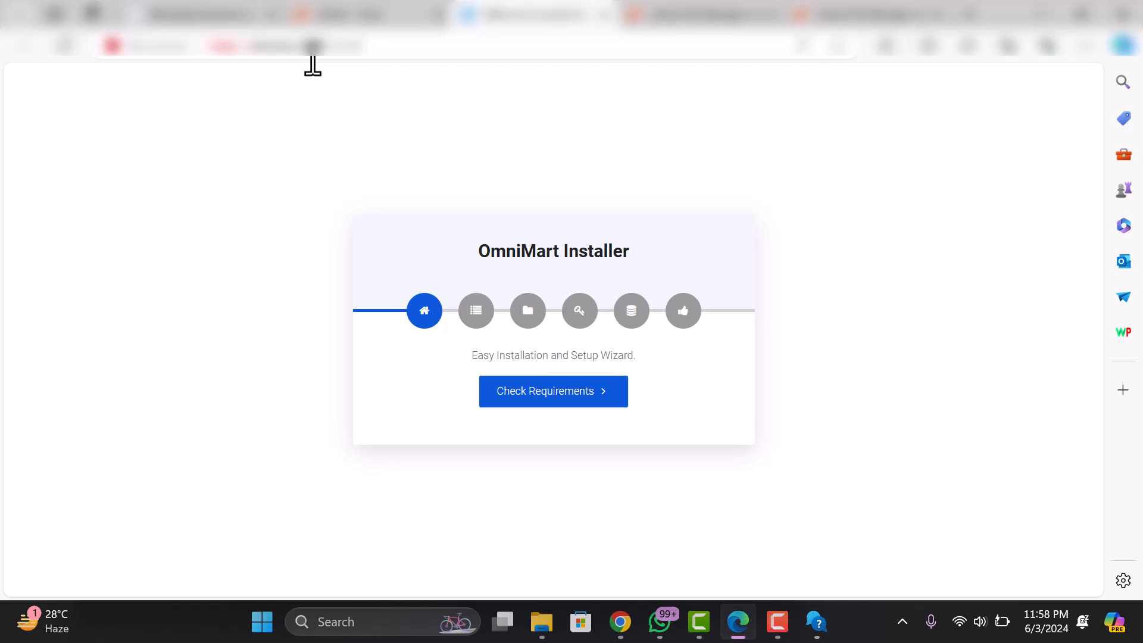
- Run the server requirements check, noting PHP 8.1.19, and proceed to folder permissions
{"action": "left_click", "coordinate": [547, 396]}
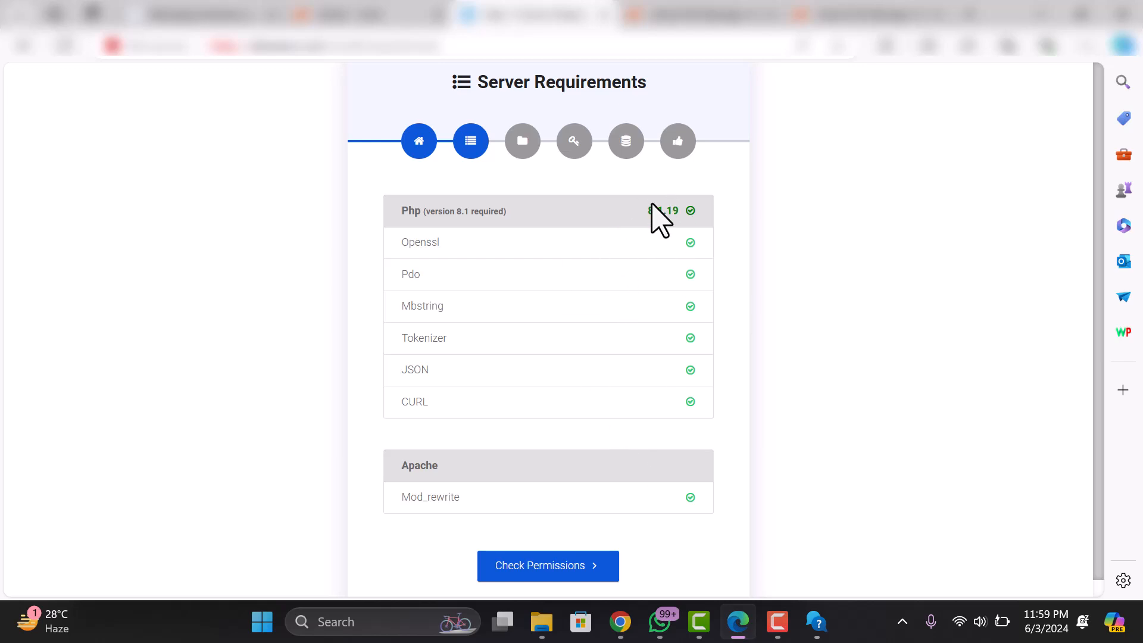
{"action": "left_click_drag", "start_coordinate": [649, 213], "coordinate": [714, 222]}
{"action": "left_click", "coordinate": [463, 213]}
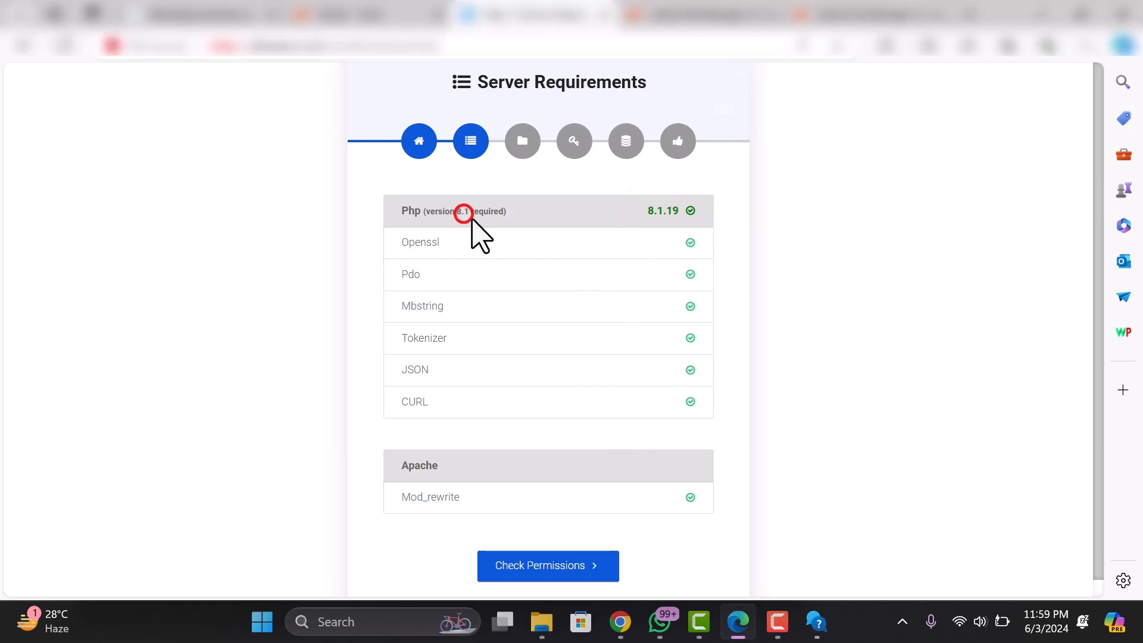
{"action": "left_click", "coordinate": [552, 564]}
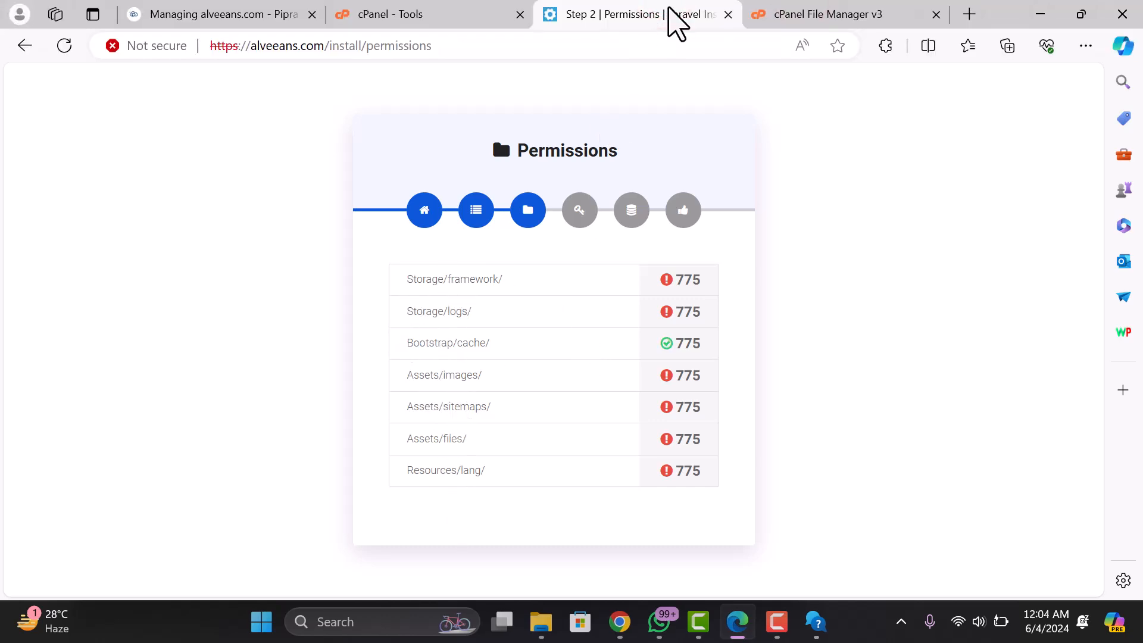
- In File Manager, open public_html/core/storage and select the app, framework and logs folders
{"action": "left_click", "coordinate": [828, 15]}
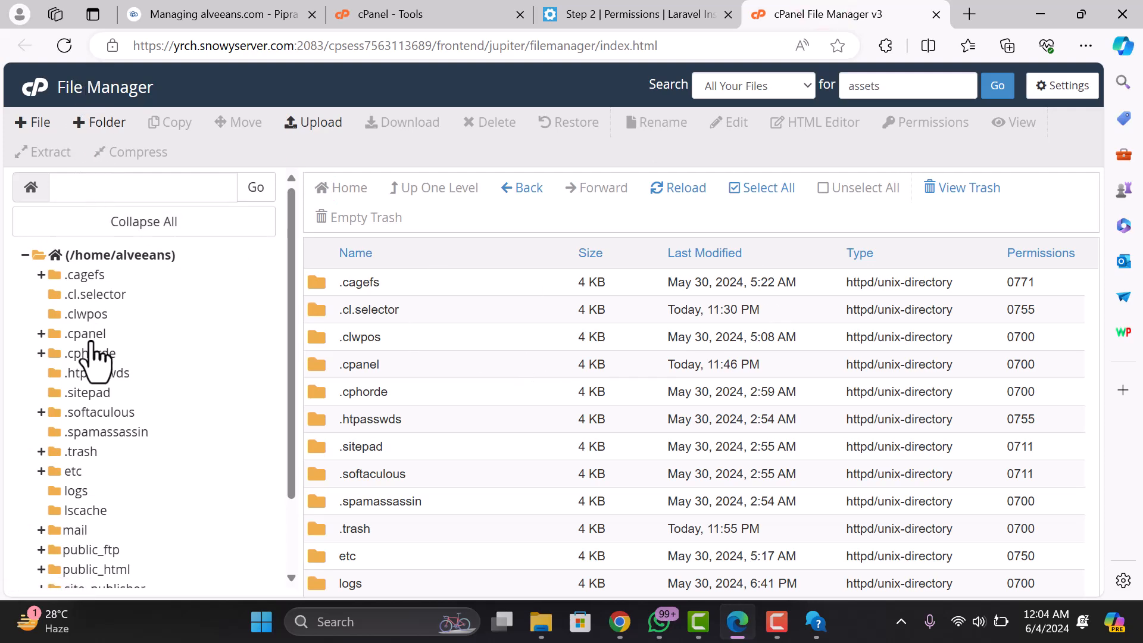
{"action": "scroll", "coordinate": [149, 345], "scroll_direction": "down", "scroll_amount": 2}
{"action": "scroll", "coordinate": [381, 411], "scroll_direction": "down", "scroll_amount": 4}
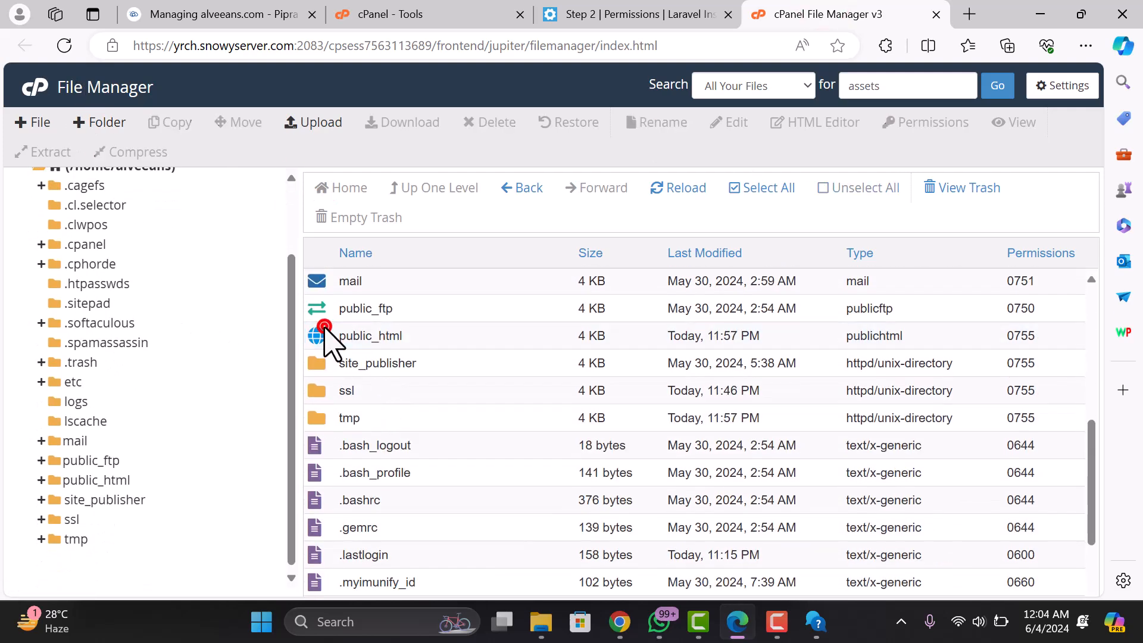
{"action": "double_click", "coordinate": [327, 336]}
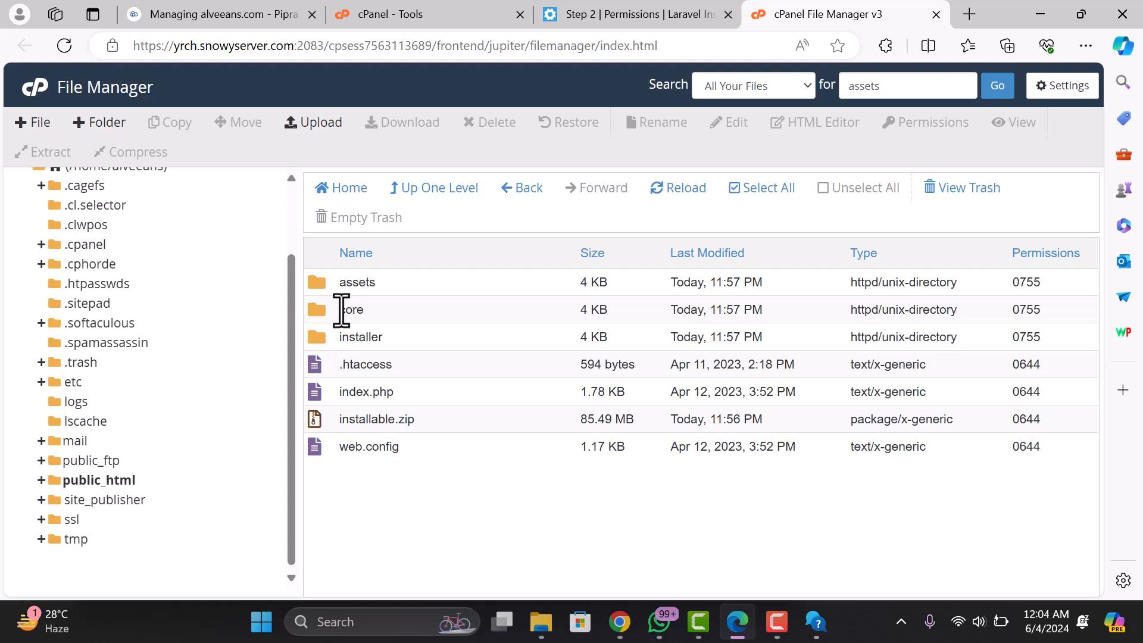
{"action": "double_click", "coordinate": [323, 308]}
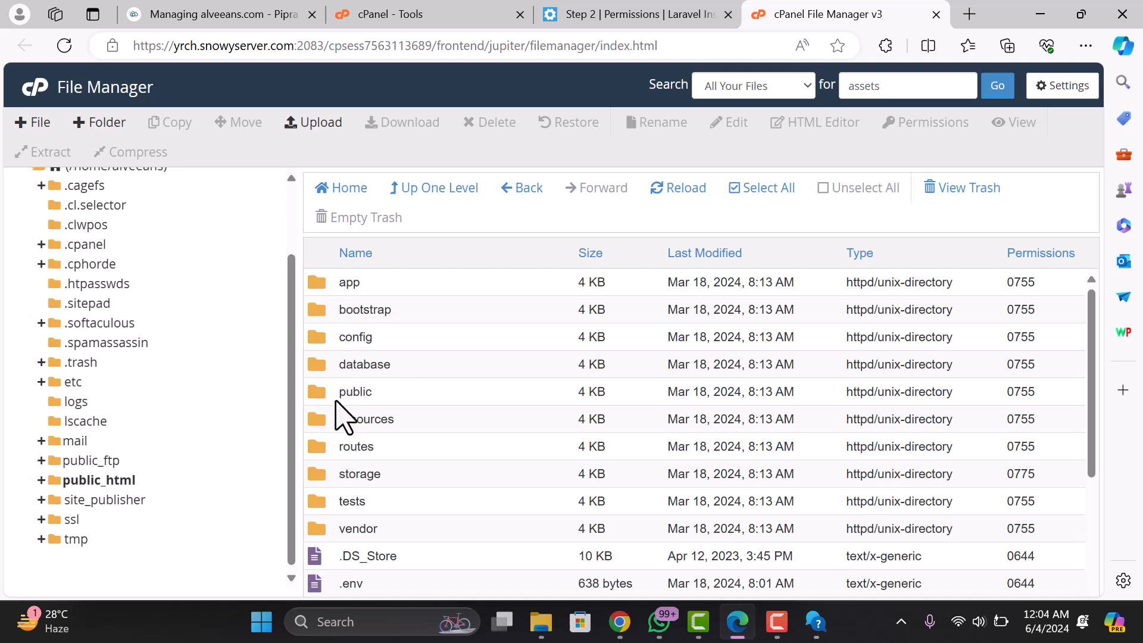
{"action": "double_click", "coordinate": [318, 475]}
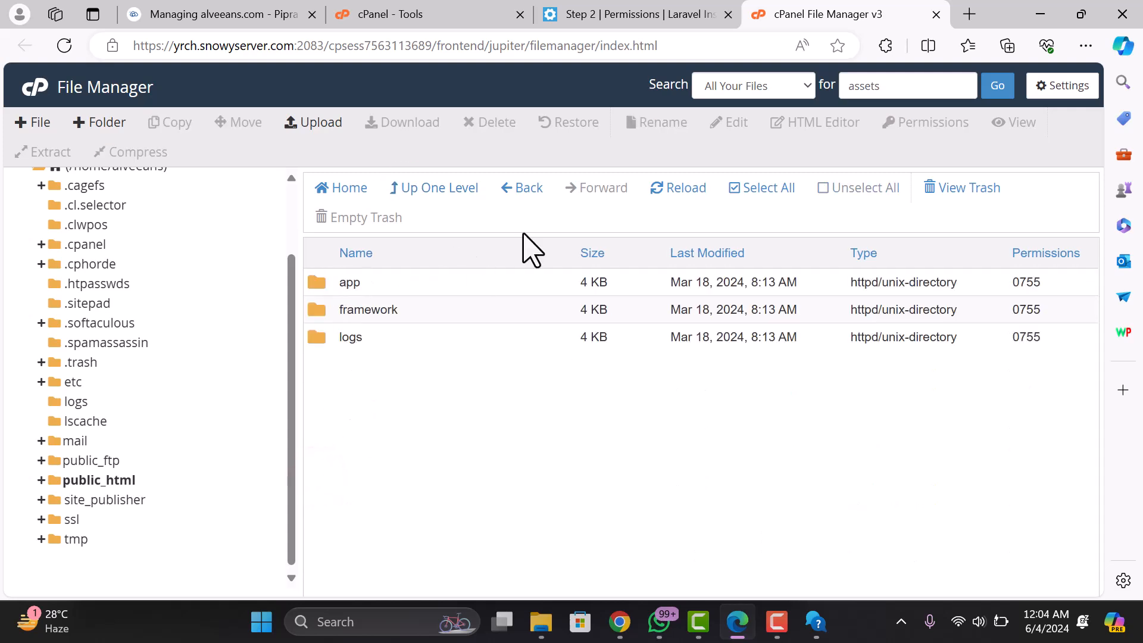
{"action": "left_click", "coordinate": [759, 181]}
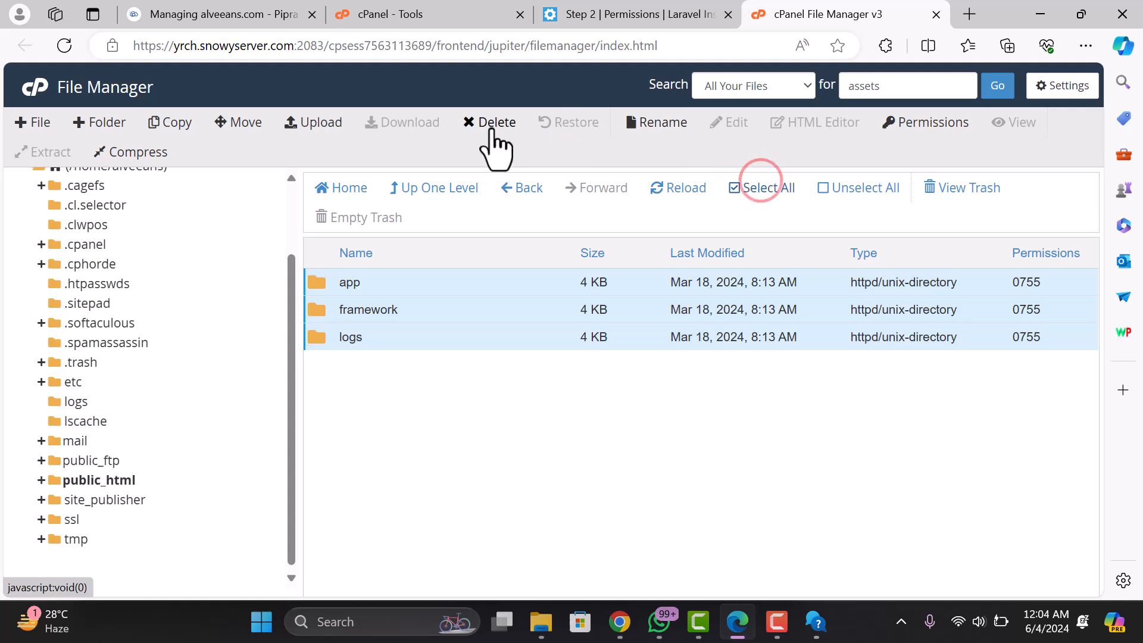
- Give the three folders 775 permissions by adding Group Write, then return to the installer
{"action": "right_click", "coordinate": [394, 302]}
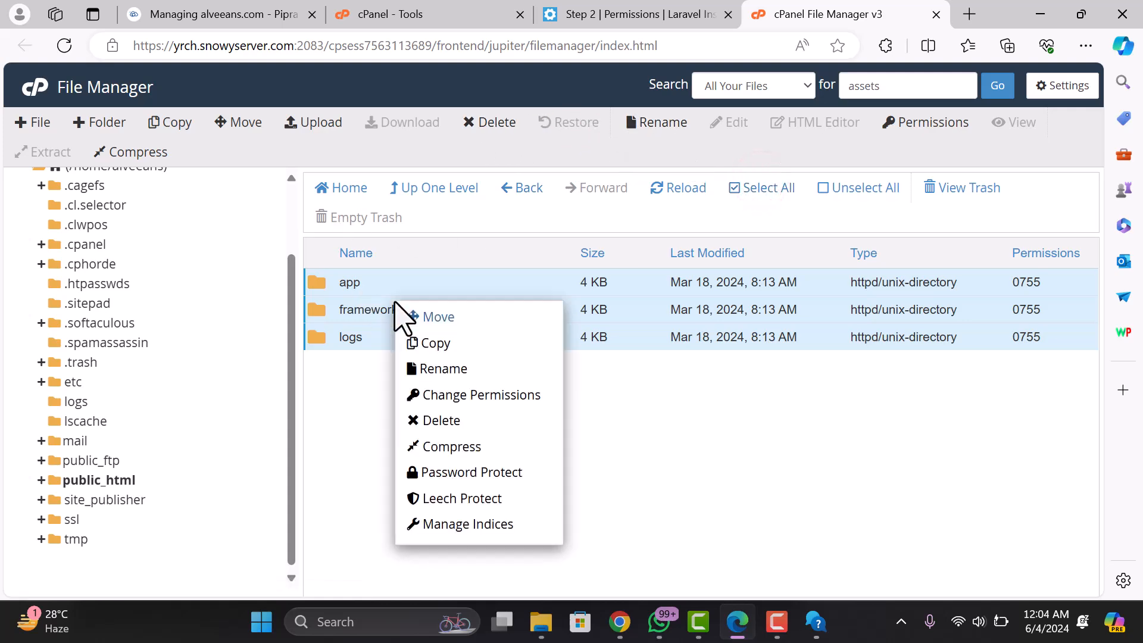
{"action": "left_click", "coordinate": [453, 395]}
{"action": "left_click", "coordinate": [579, 327]}
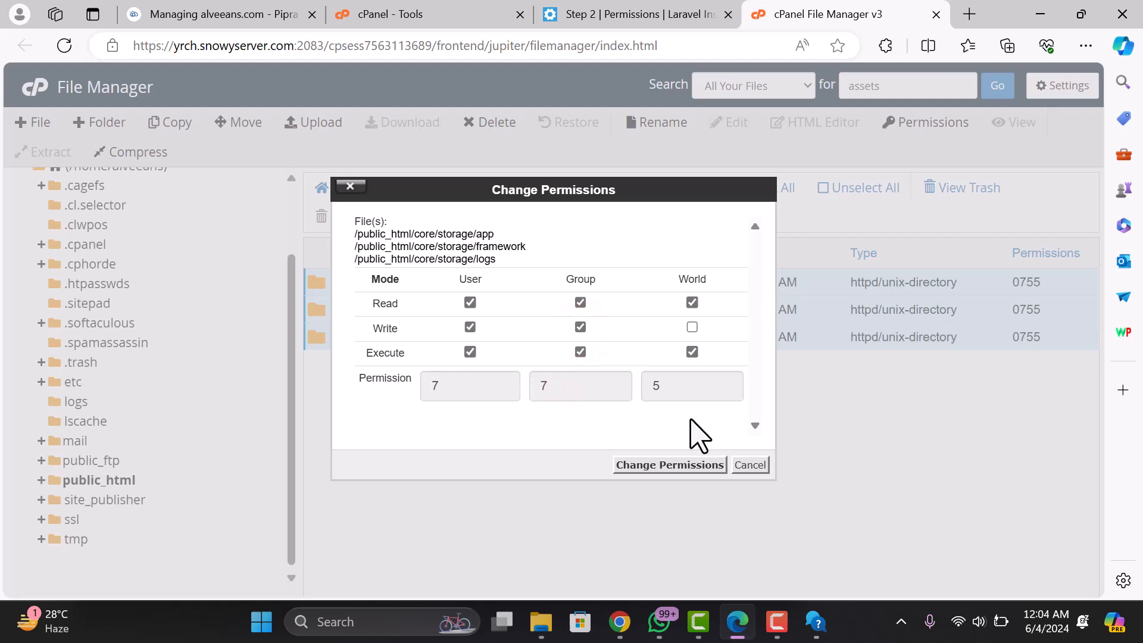
{"action": "left_click", "coordinate": [678, 462]}
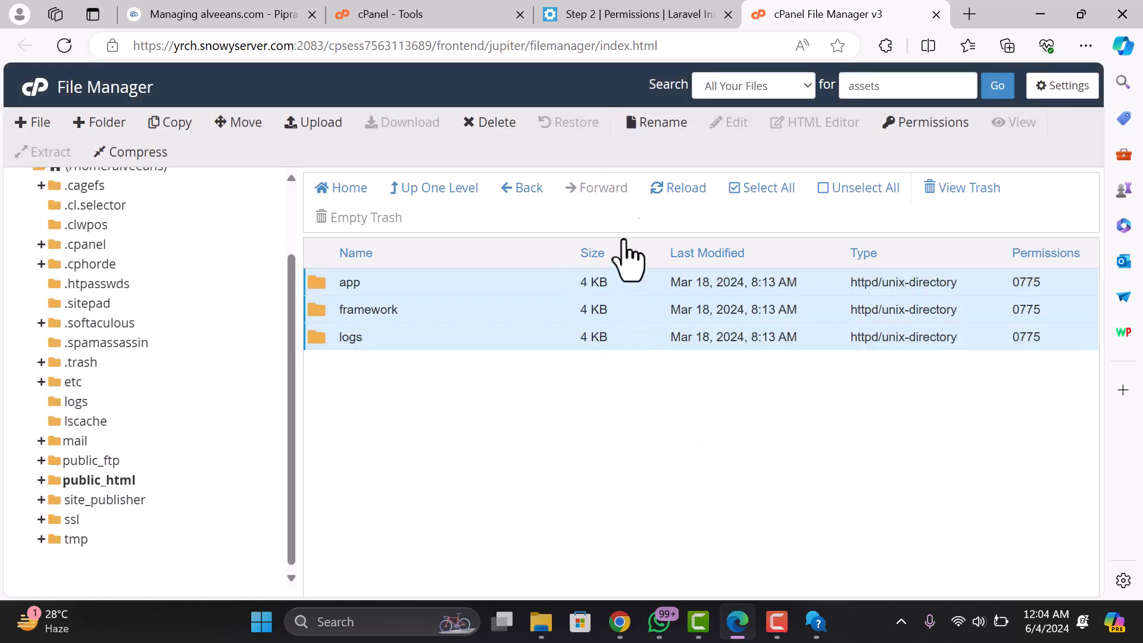
{"action": "left_click", "coordinate": [622, 14]}
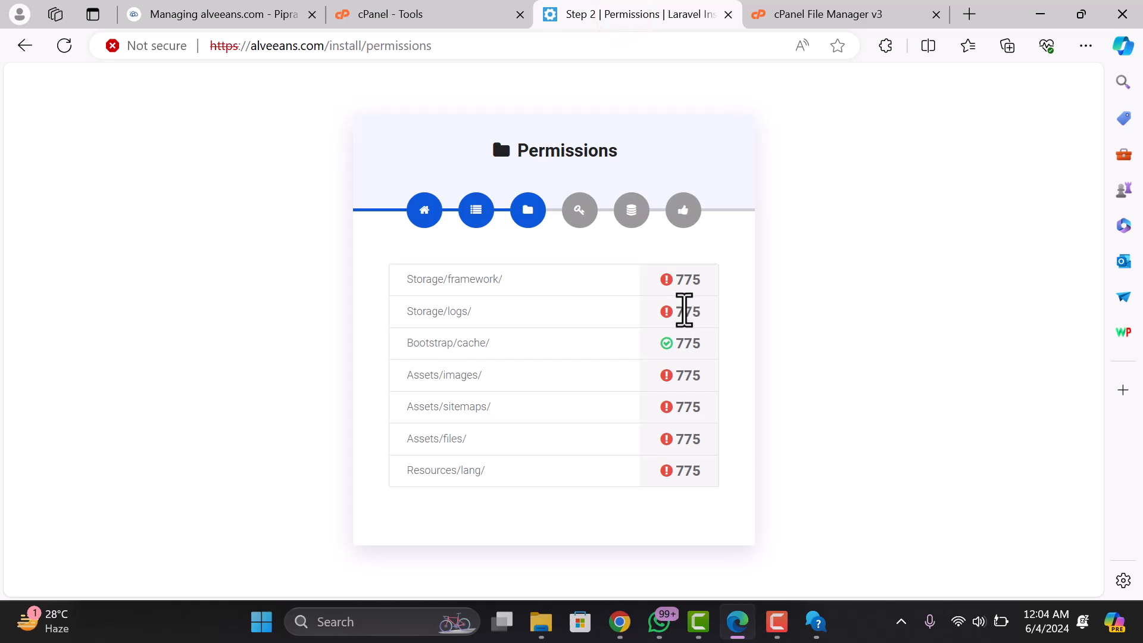
- Recheck the installer's permissions, then go from storage up to public_html and open assets
{"action": "left_click", "coordinate": [65, 45]}
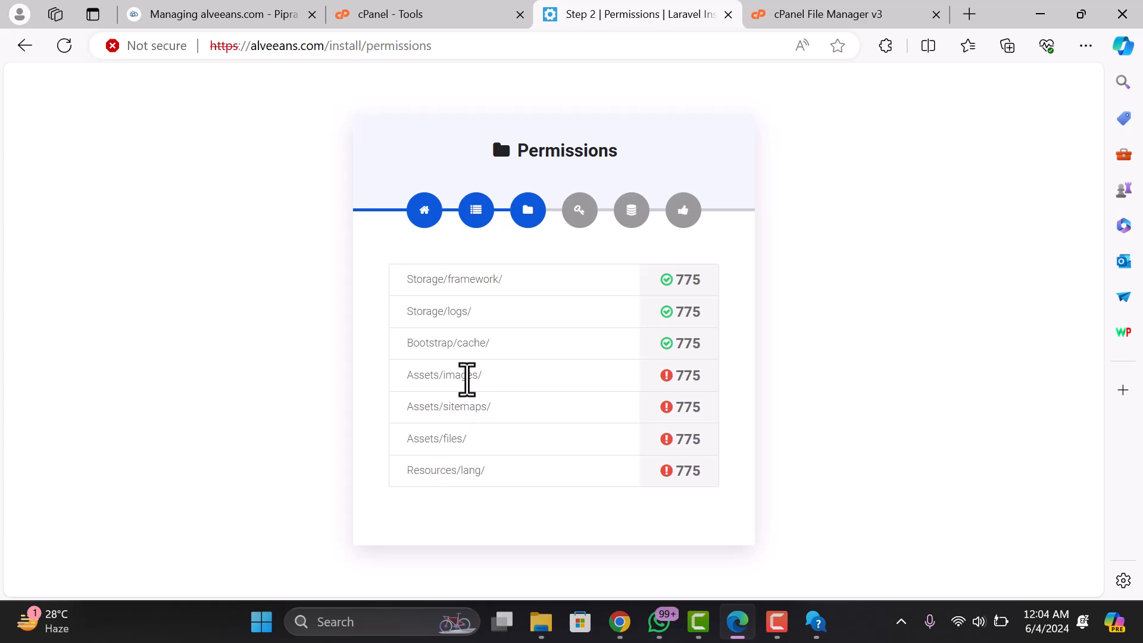
{"action": "left_click", "coordinate": [433, 13]}
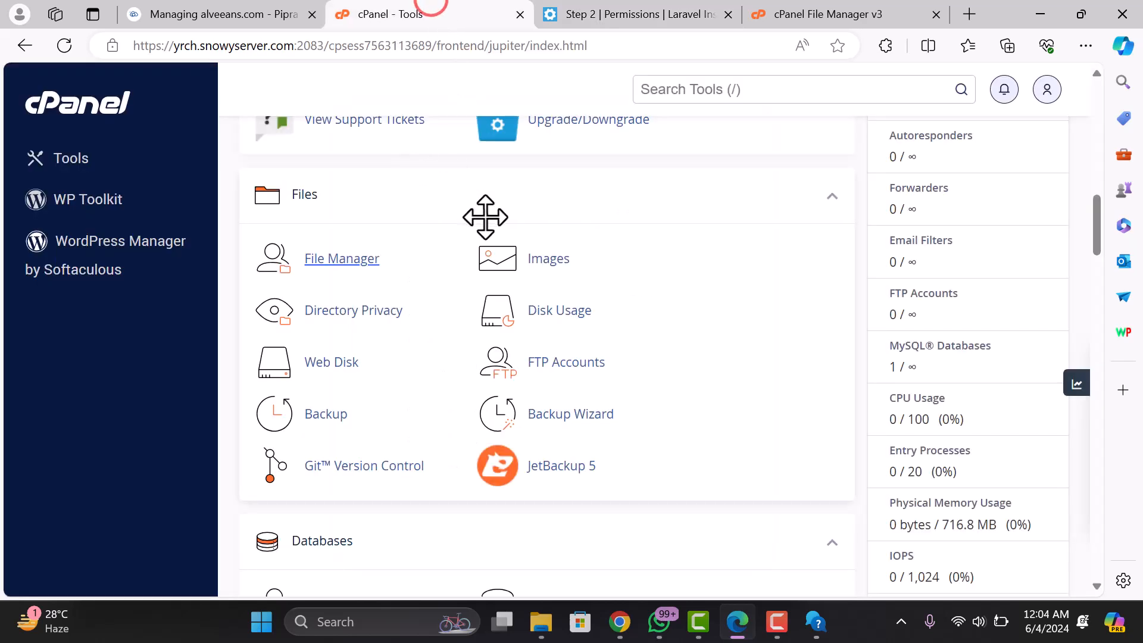
{"action": "left_click", "coordinate": [791, 13]}
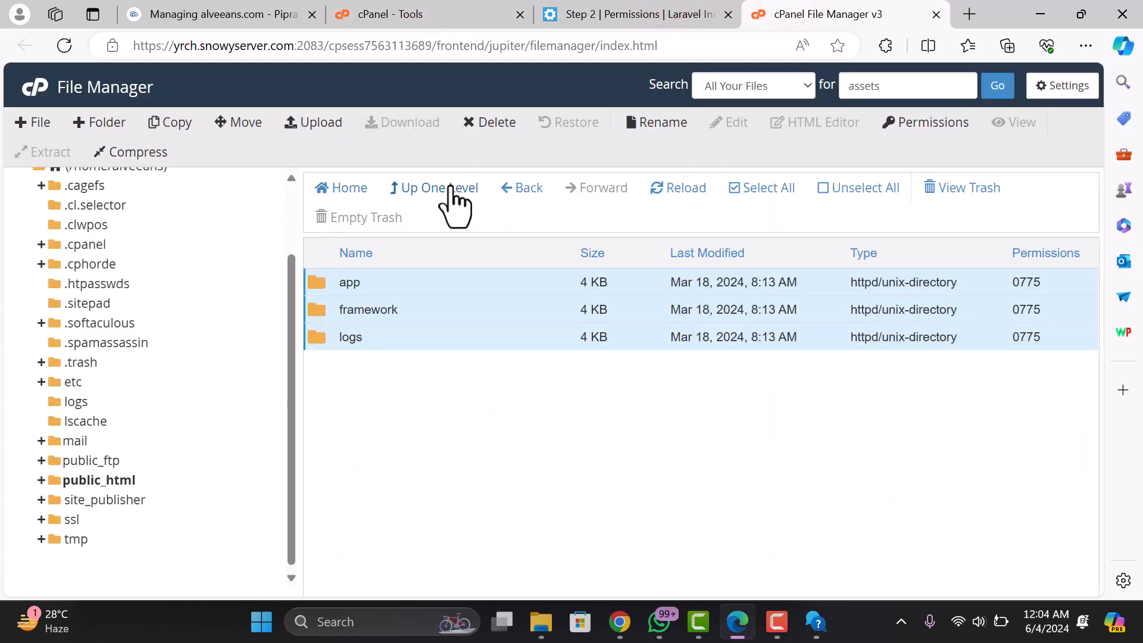
{"action": "left_click", "coordinate": [451, 186]}
{"action": "left_click", "coordinate": [450, 188]}
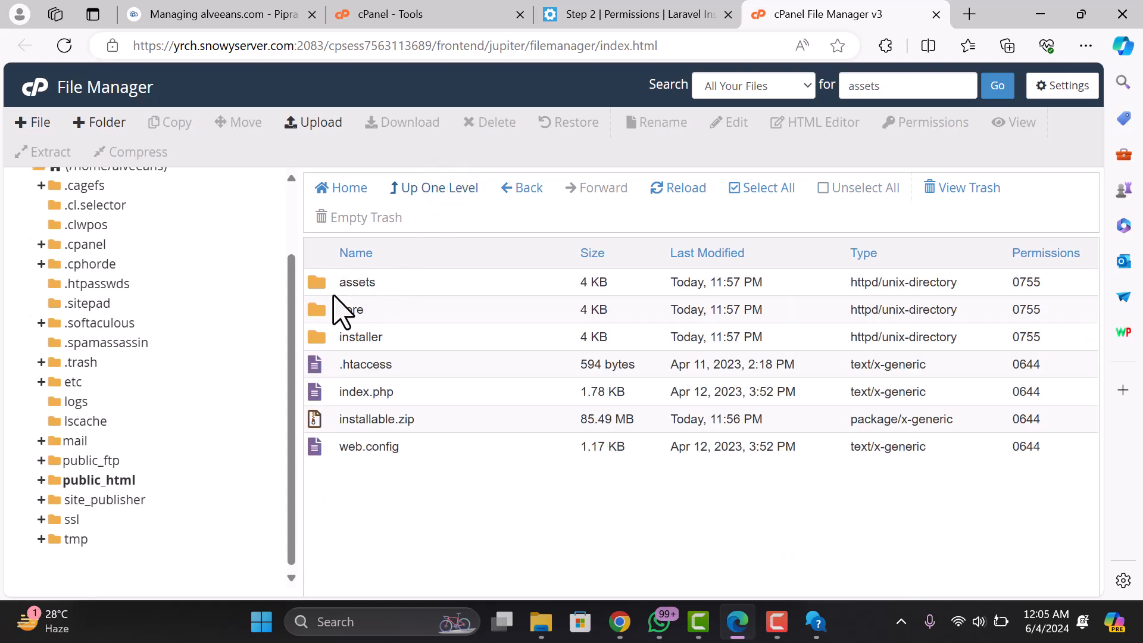
{"action": "left_click", "coordinate": [330, 284]}
{"action": "right_click", "coordinate": [331, 285]}
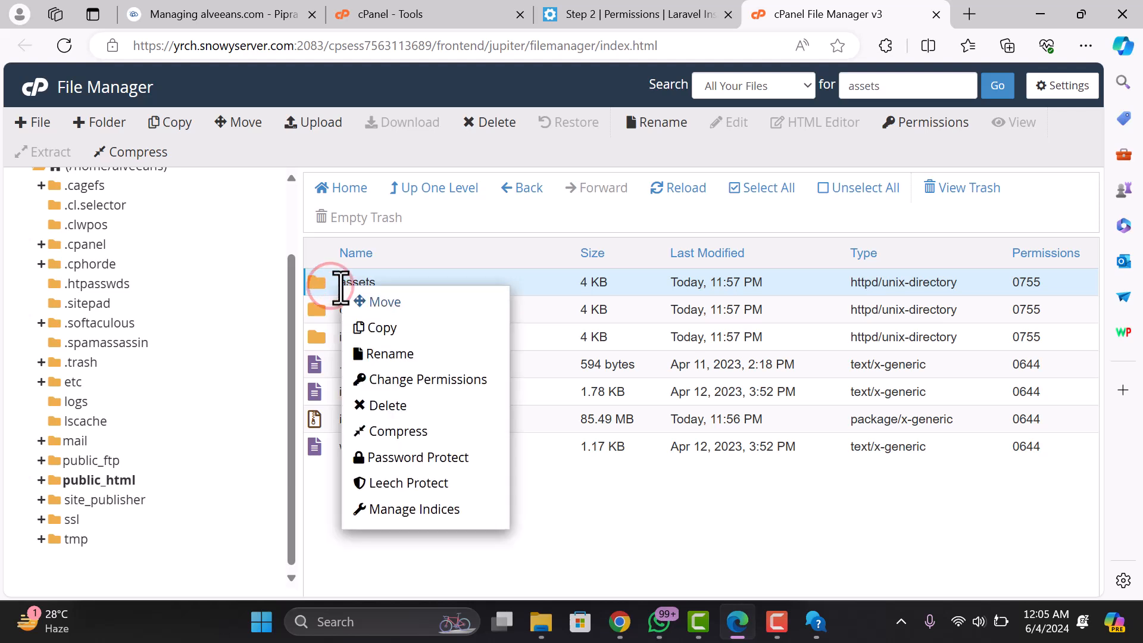
{"action": "double_click", "coordinate": [324, 283]}
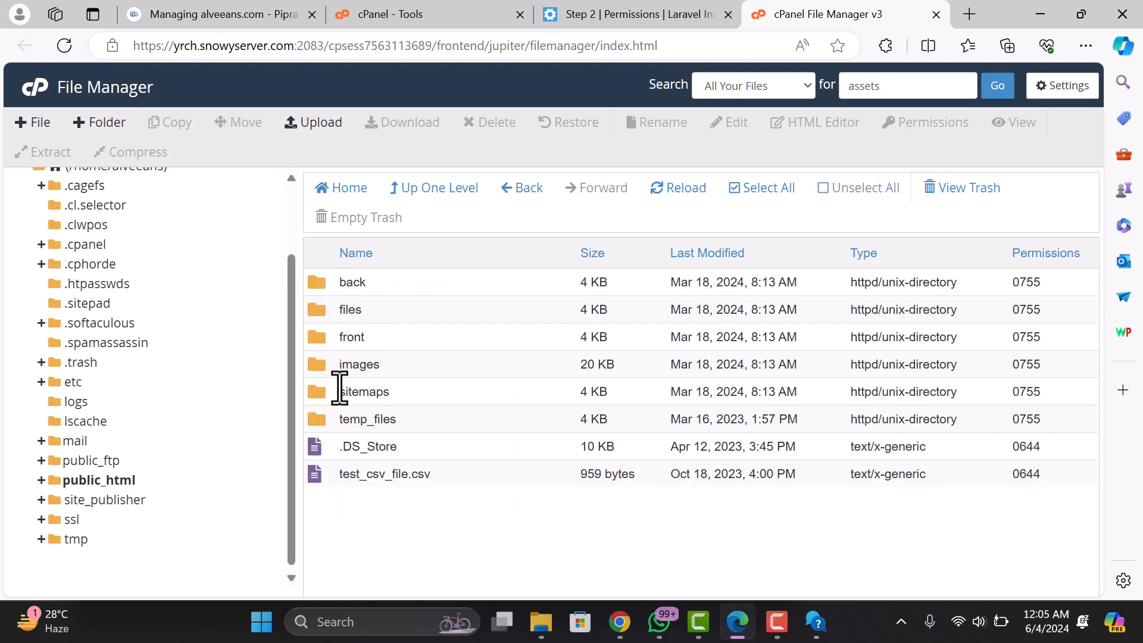
- Give the files, front and images folders group write access, setting them to 775
{"action": "left_click", "coordinate": [338, 290]}
{"action": "left_click", "coordinate": [339, 304]}
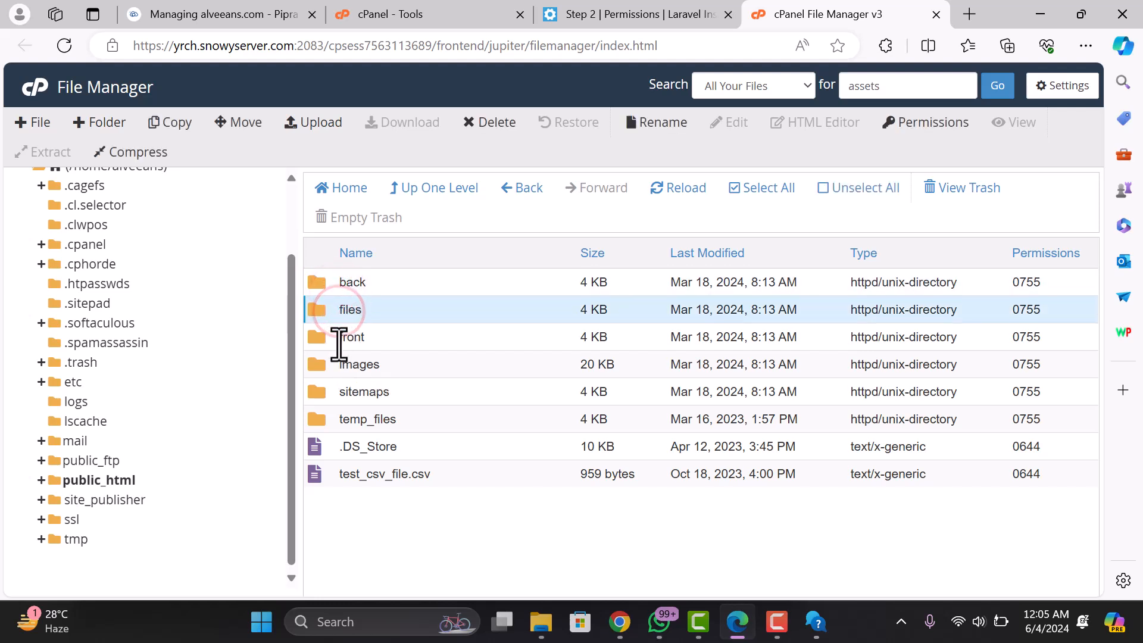
{"action": "left_click", "coordinate": [335, 339], "text": "ctrl"}
{"action": "left_click", "coordinate": [333, 365], "text": "ctrl"}
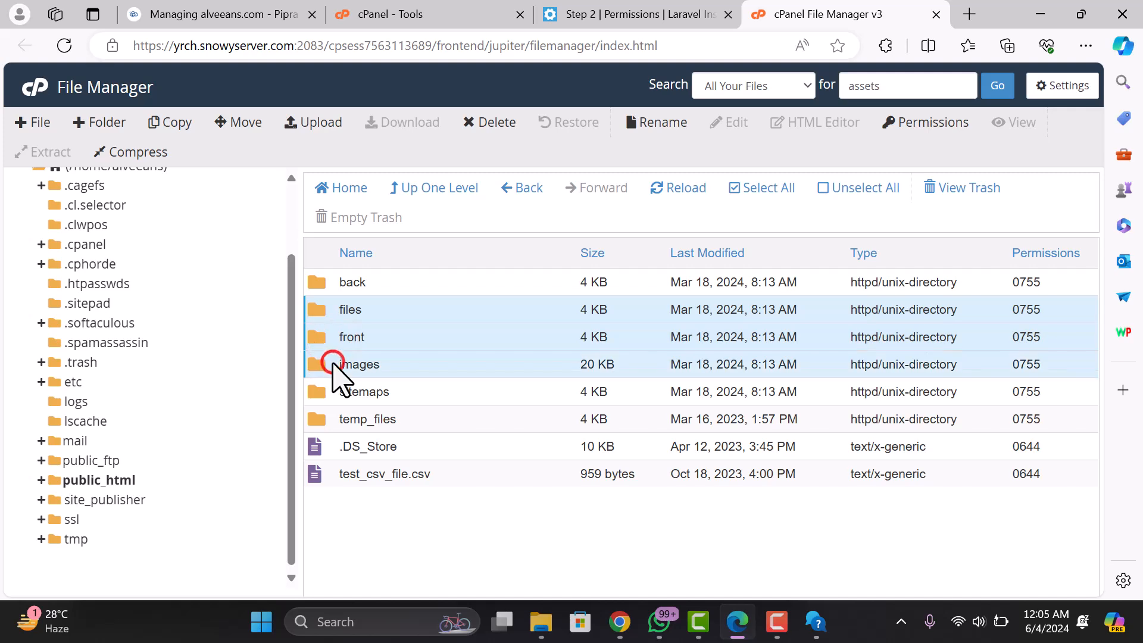
{"action": "right_click", "coordinate": [360, 365]}
{"action": "left_click", "coordinate": [410, 439]}
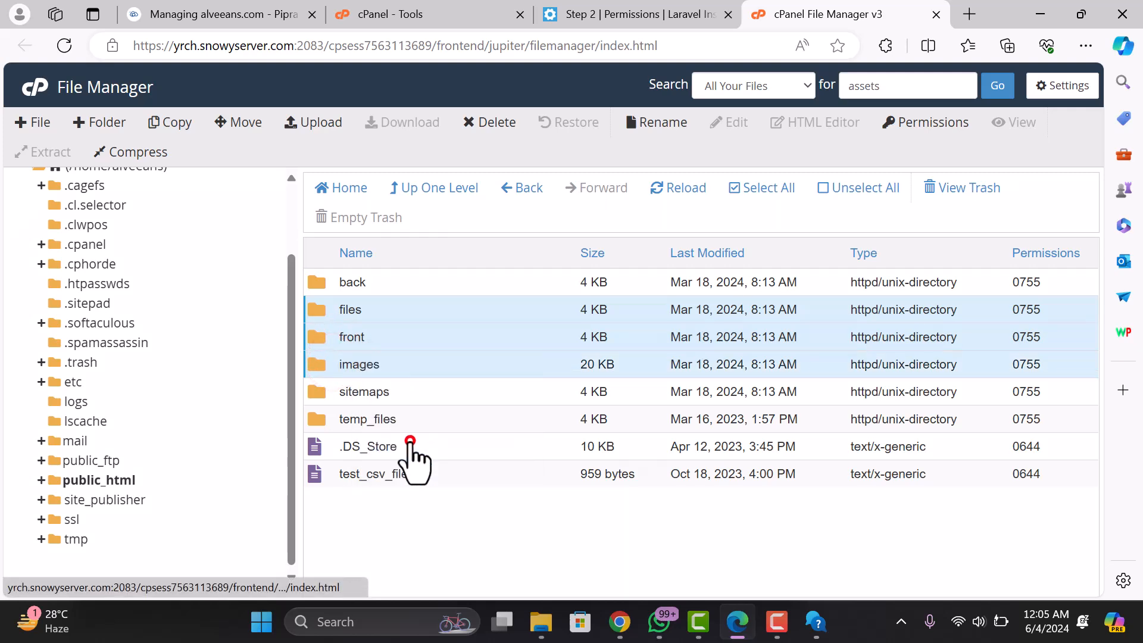
{"action": "left_click", "coordinate": [581, 327]}
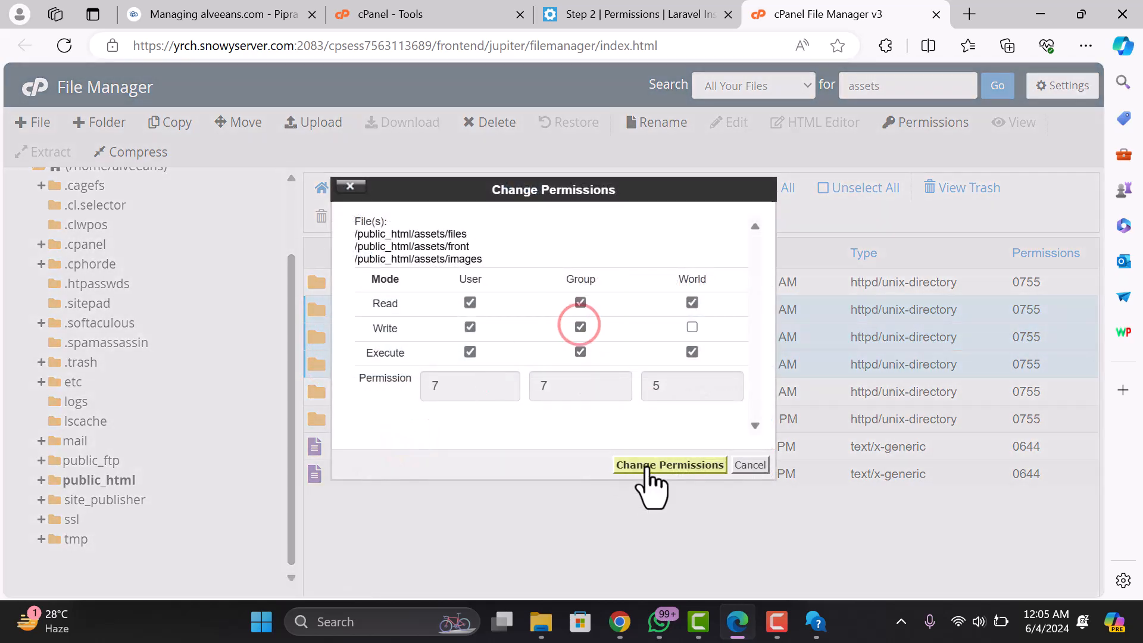
{"action": "left_click", "coordinate": [647, 464]}
- Recheck the installer, then give the sitemaps folder group write access (775)
{"action": "left_click", "coordinate": [633, 13]}
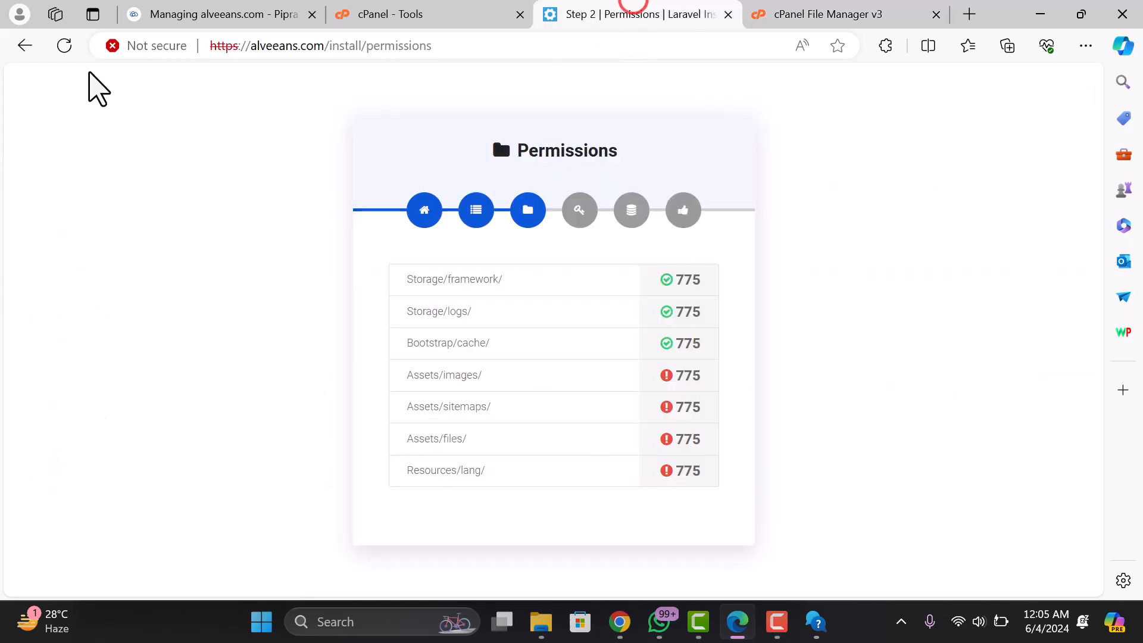
{"action": "left_click", "coordinate": [66, 53]}
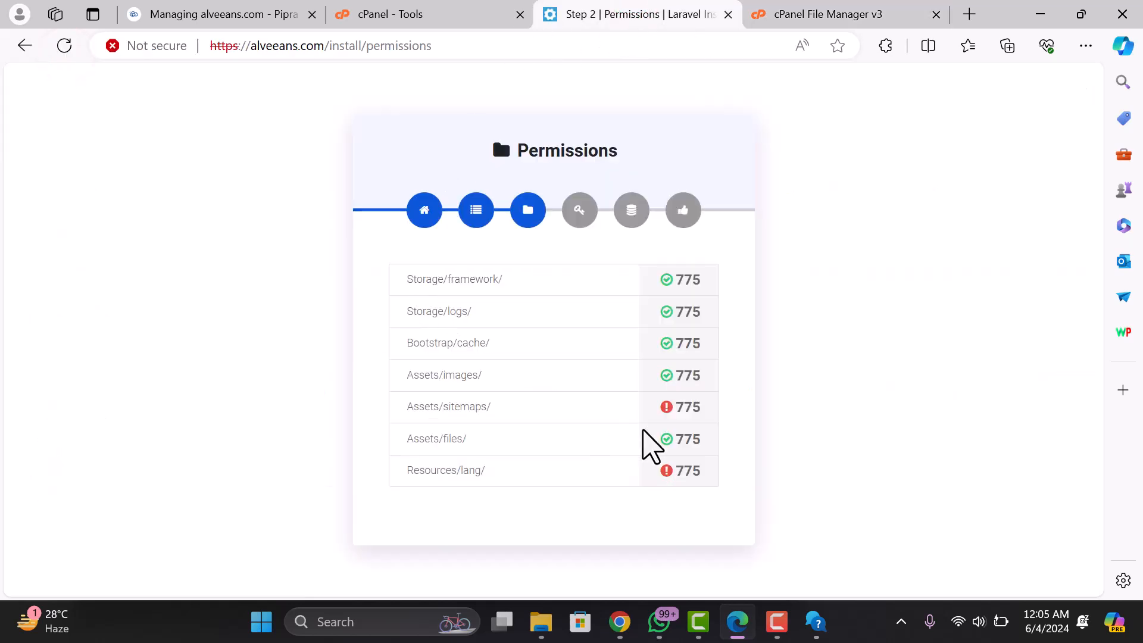
{"action": "left_click", "coordinate": [479, 14]}
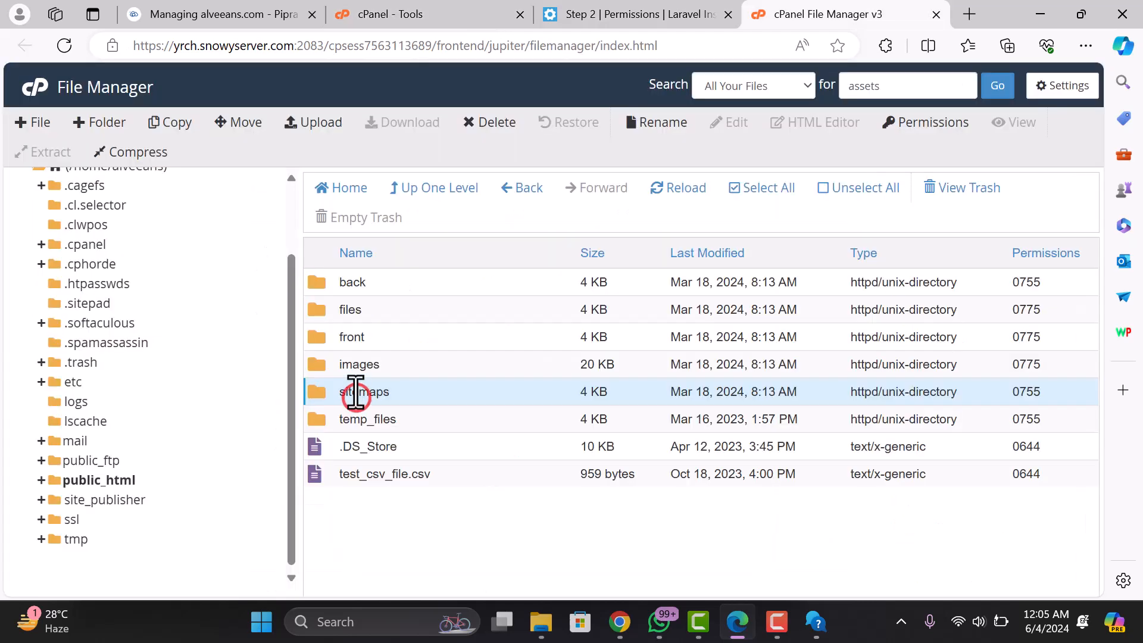
{"action": "right_click", "coordinate": [356, 395]}
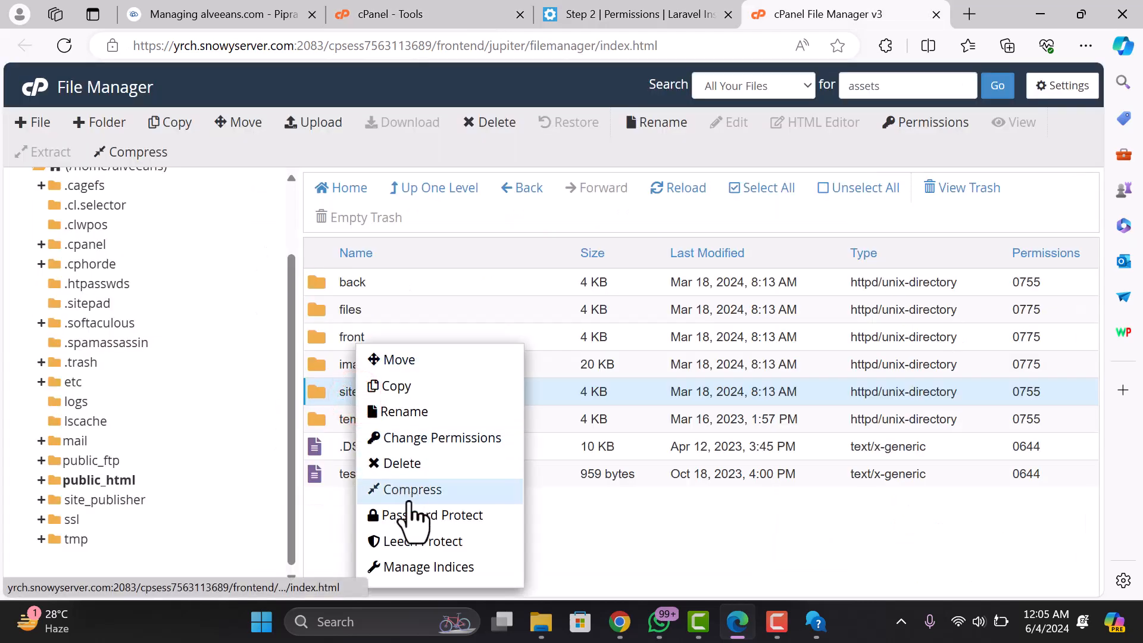
{"action": "left_click", "coordinate": [420, 440]}
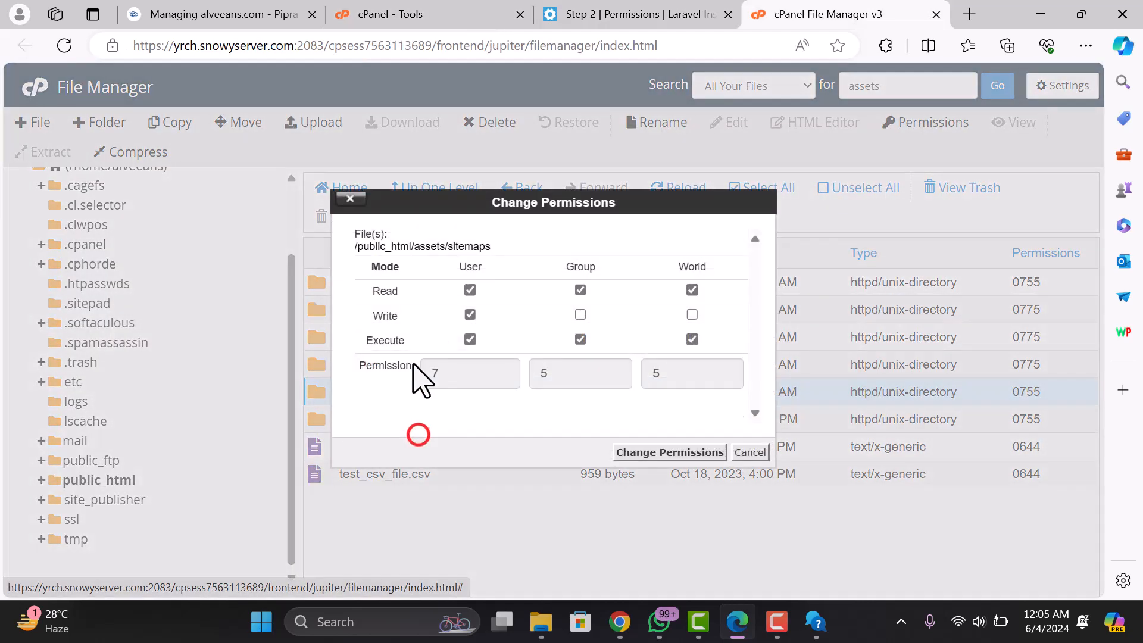
{"action": "left_click", "coordinate": [580, 314]}
{"action": "left_click", "coordinate": [669, 452]}
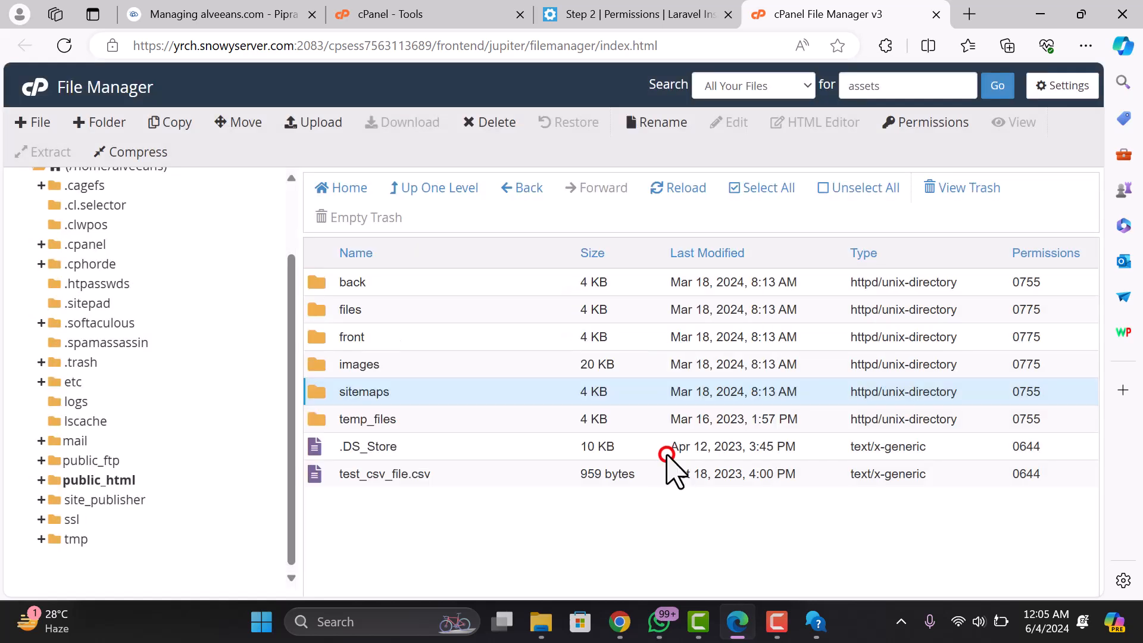
- Recheck the installer, then navigate in File Manager to public_html/core/resources
{"action": "left_click", "coordinate": [648, 14]}
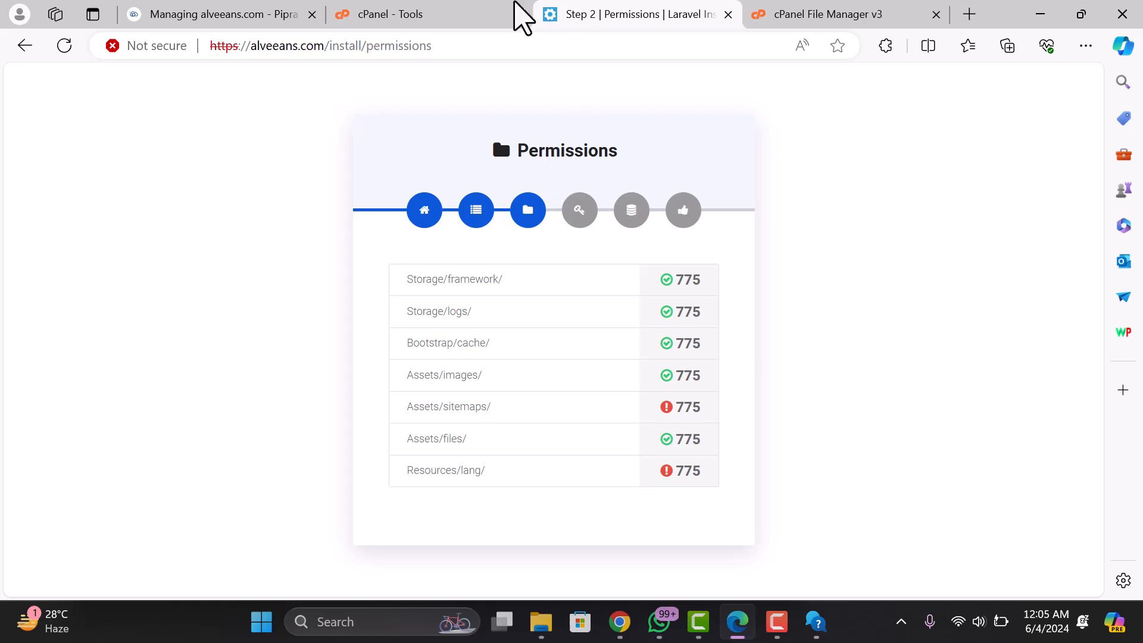
{"action": "left_click", "coordinate": [441, 13]}
{"action": "left_click", "coordinate": [830, 14]}
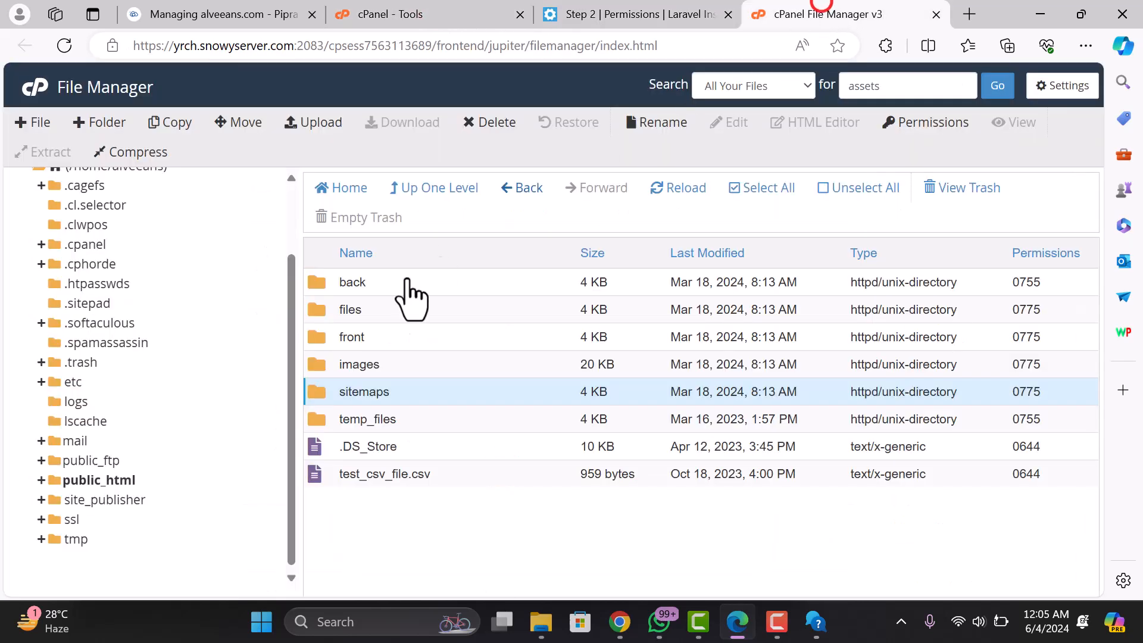
{"action": "left_click", "coordinate": [465, 200]}
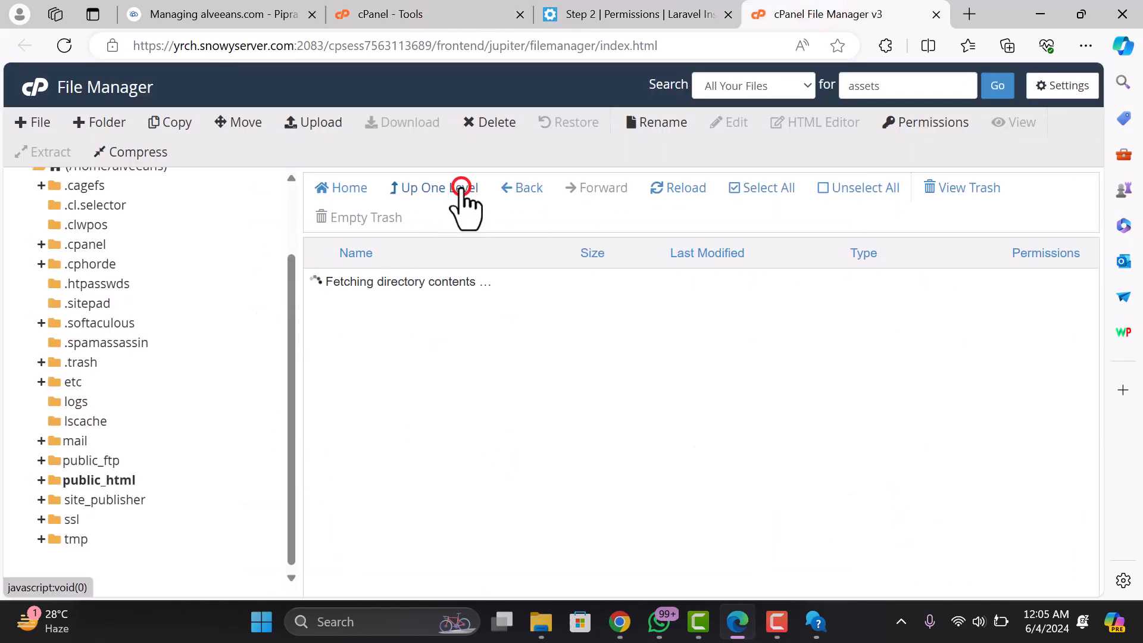
{"action": "double_click", "coordinate": [334, 323]}
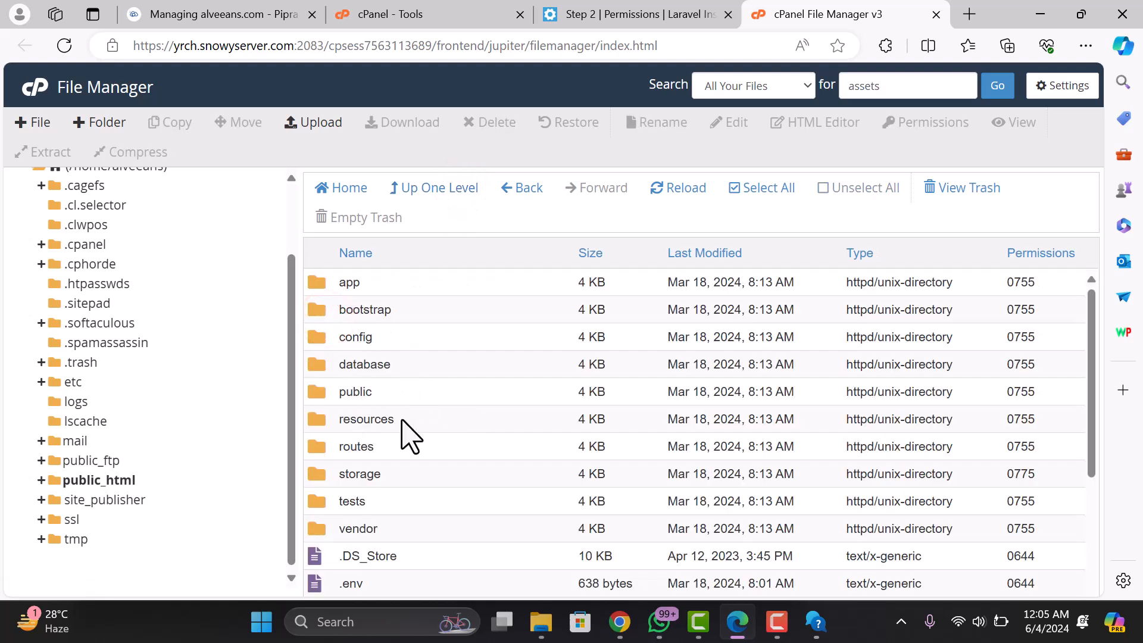
{"action": "double_click", "coordinate": [332, 418]}
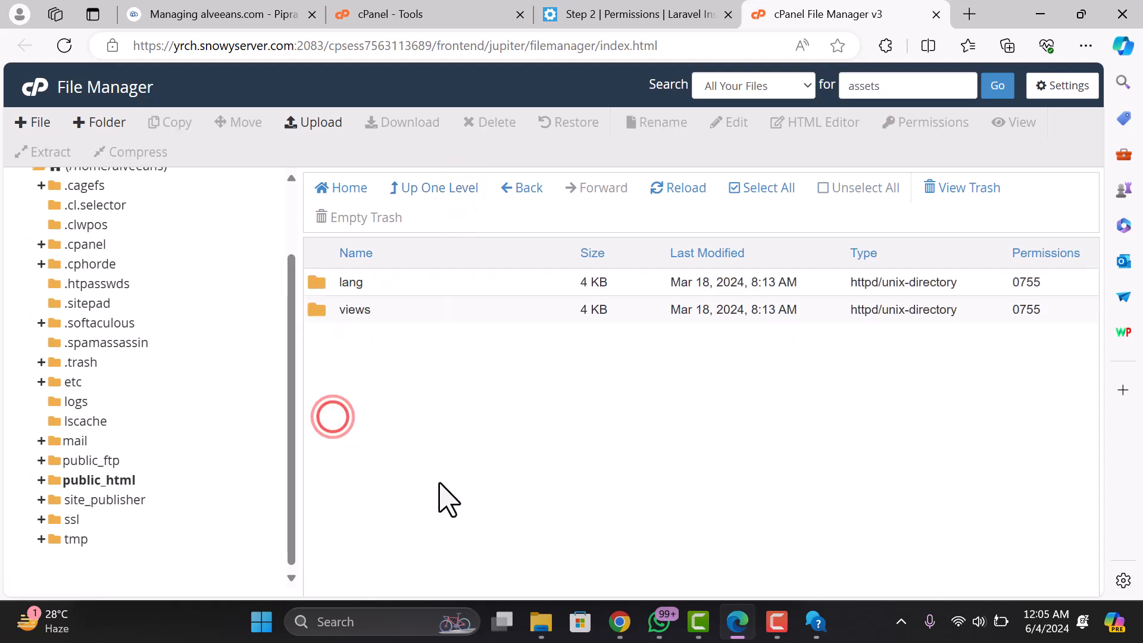
- Set the lang folder to 0775 with group write and recheck the installer's permissions
{"action": "triple_click", "coordinate": [341, 291]}
{"action": "left_click", "coordinate": [321, 292]}
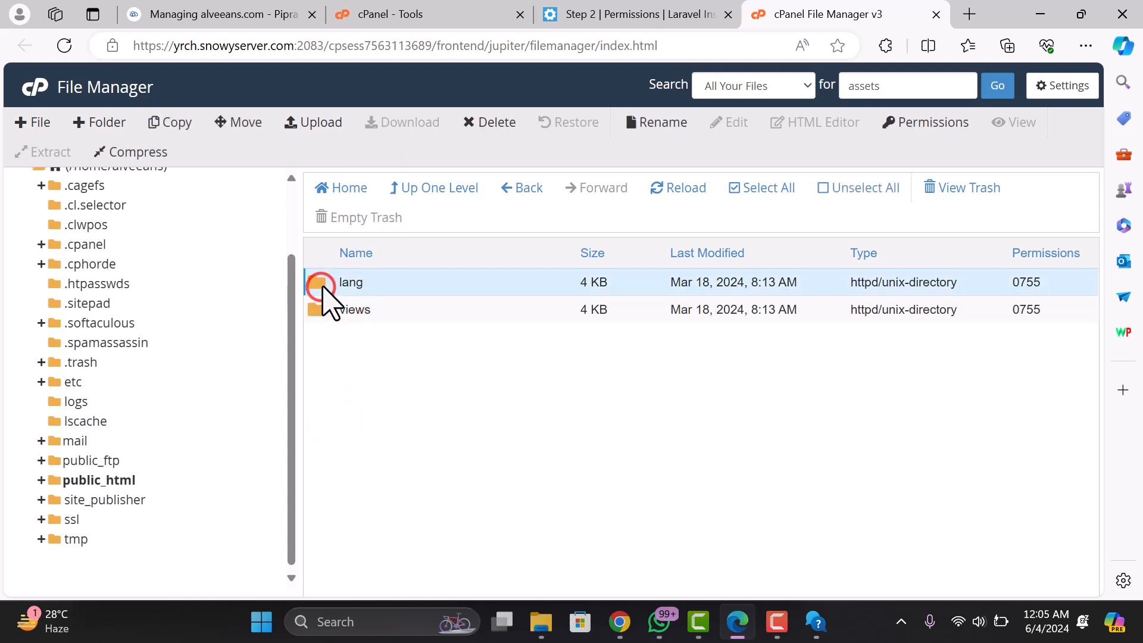
{"action": "right_click", "coordinate": [325, 290]}
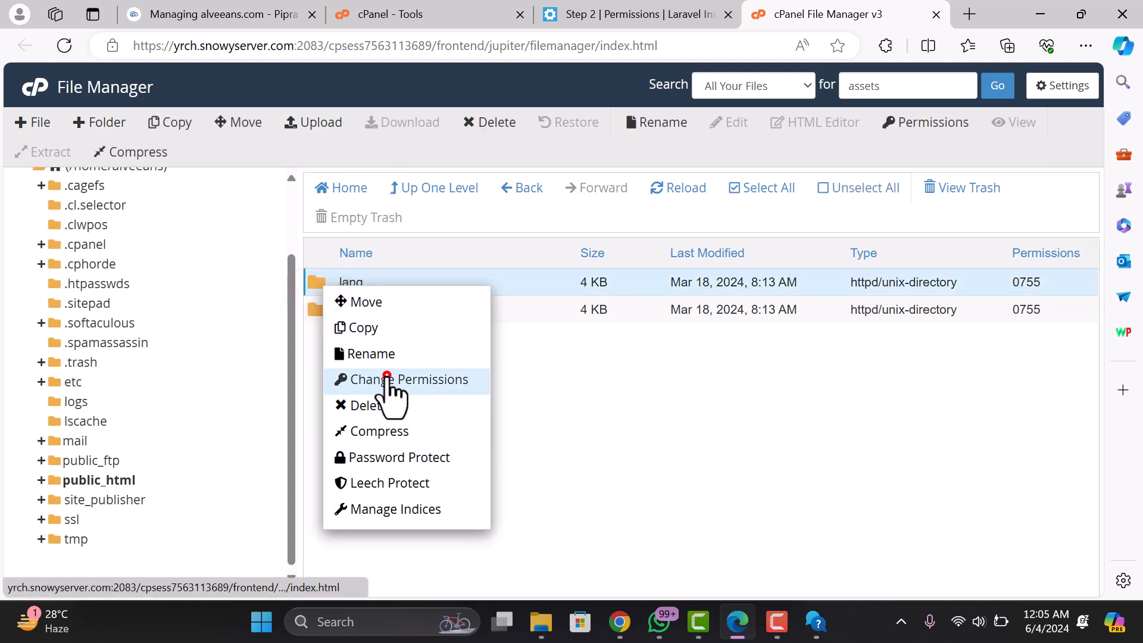
{"action": "left_click", "coordinate": [386, 378]}
{"action": "left_click", "coordinate": [580, 314]}
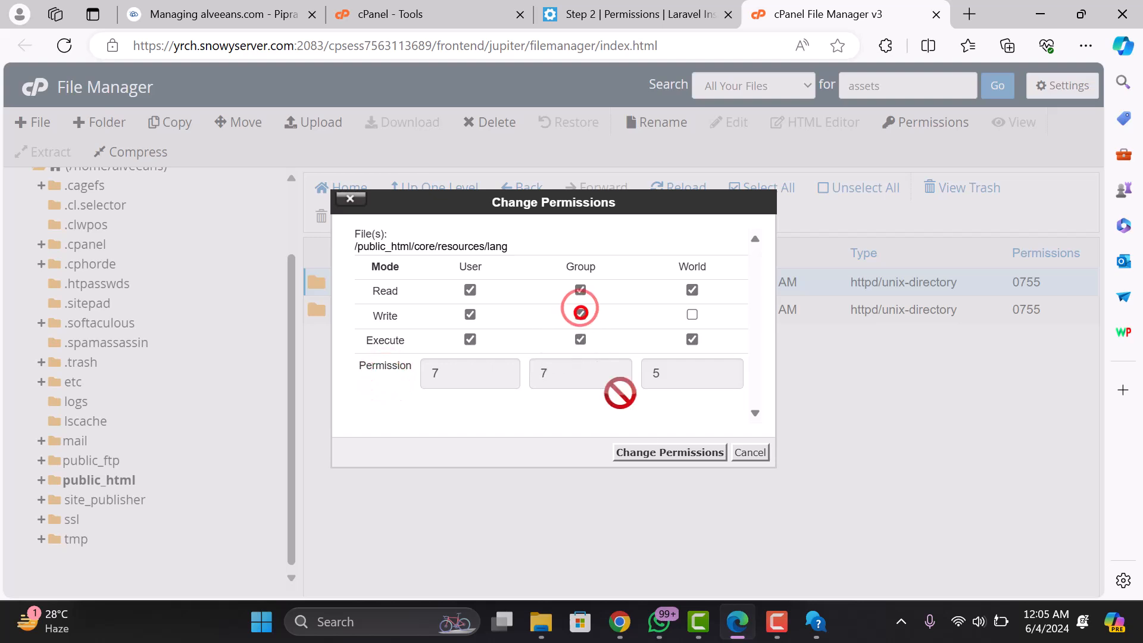
{"action": "left_click", "coordinate": [652, 451]}
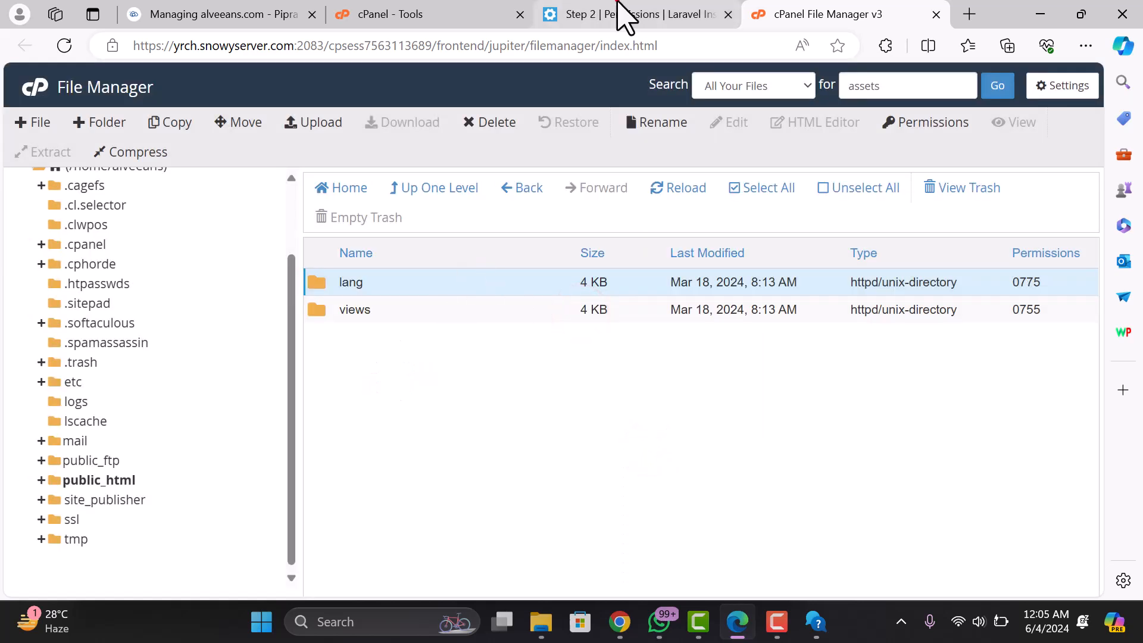
{"action": "left_click", "coordinate": [622, 13]}
{"action": "left_click", "coordinate": [64, 47]}
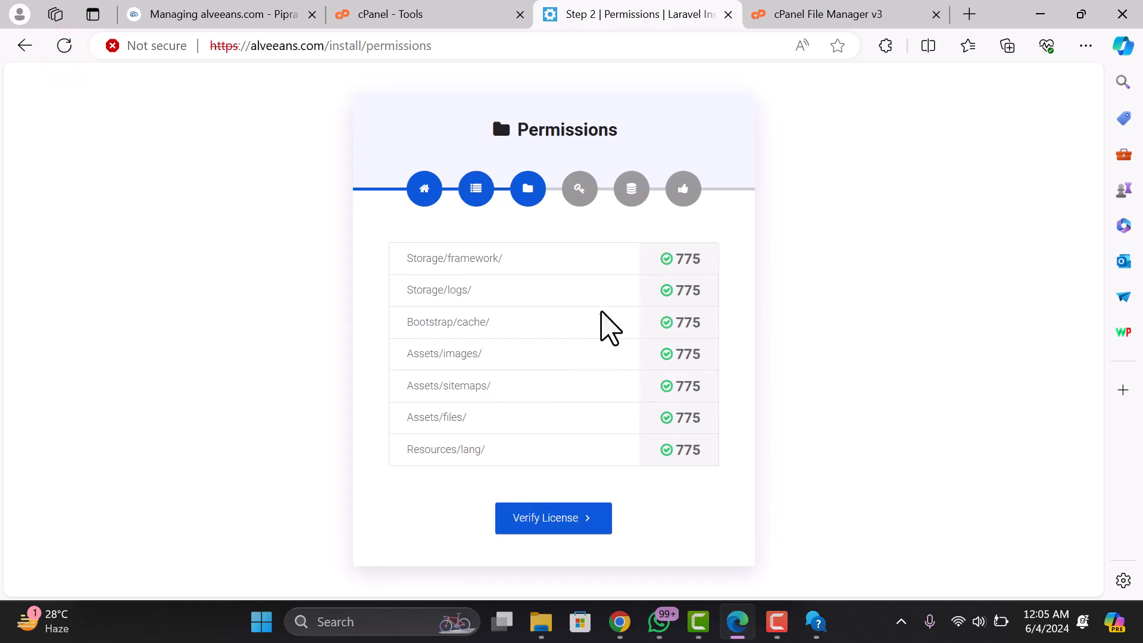
- Continue past the all-775 permissions check to the License Verification form
{"action": "left_click", "coordinate": [565, 526]}
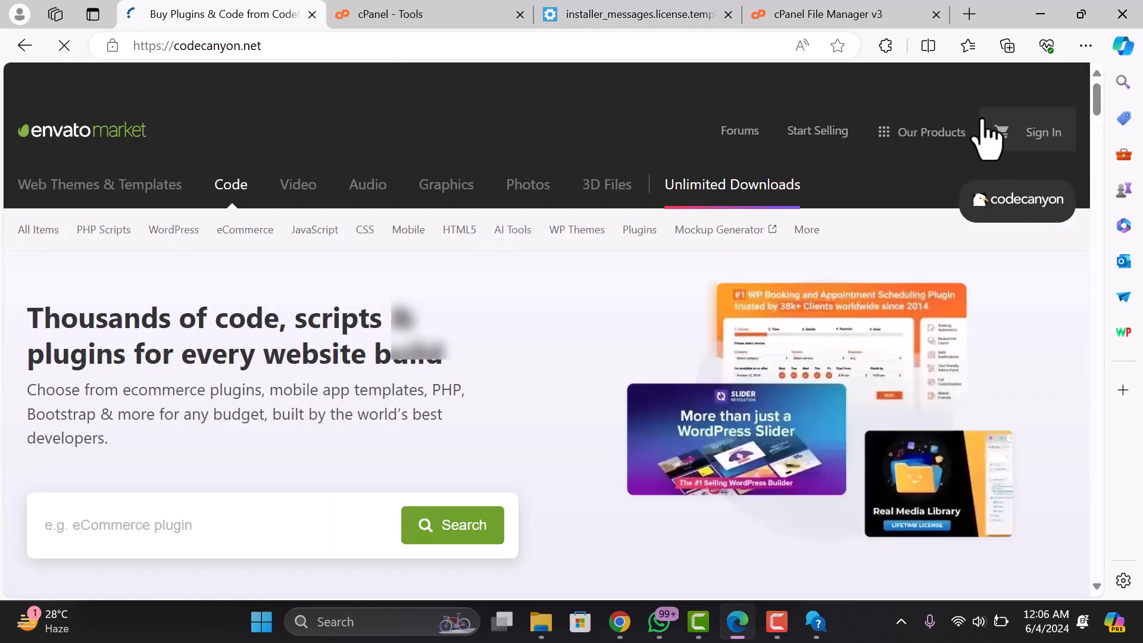
{"action": "mouse_move", "coordinate": [1012, 133]}
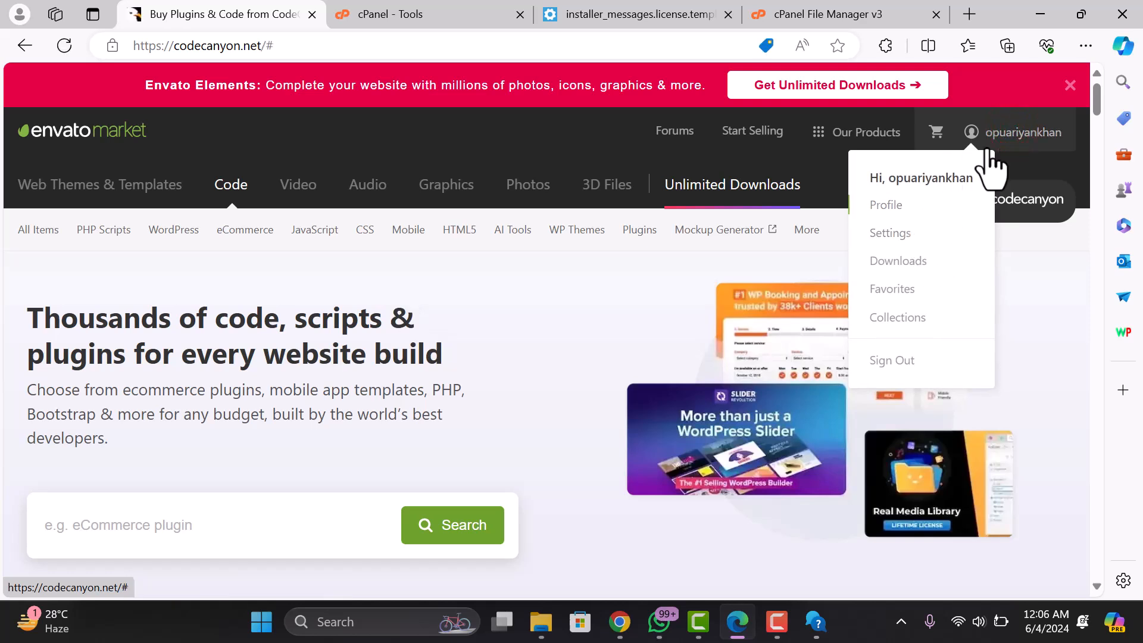
- Copy the Envato account username from CodeCanyon's account menu and return to the installer
{"action": "left_click_drag", "start_coordinate": [1062, 132], "coordinate": [1028, 158]}
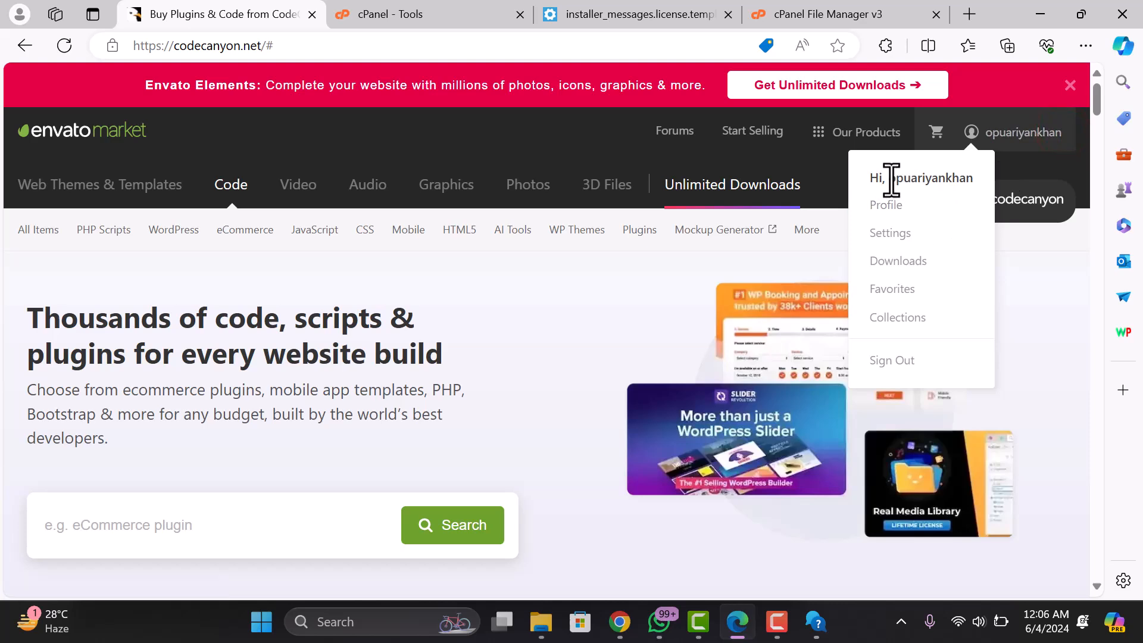
{"action": "left_click_drag", "start_coordinate": [891, 178], "coordinate": [963, 178]}
{"action": "right_click", "coordinate": [960, 182]}
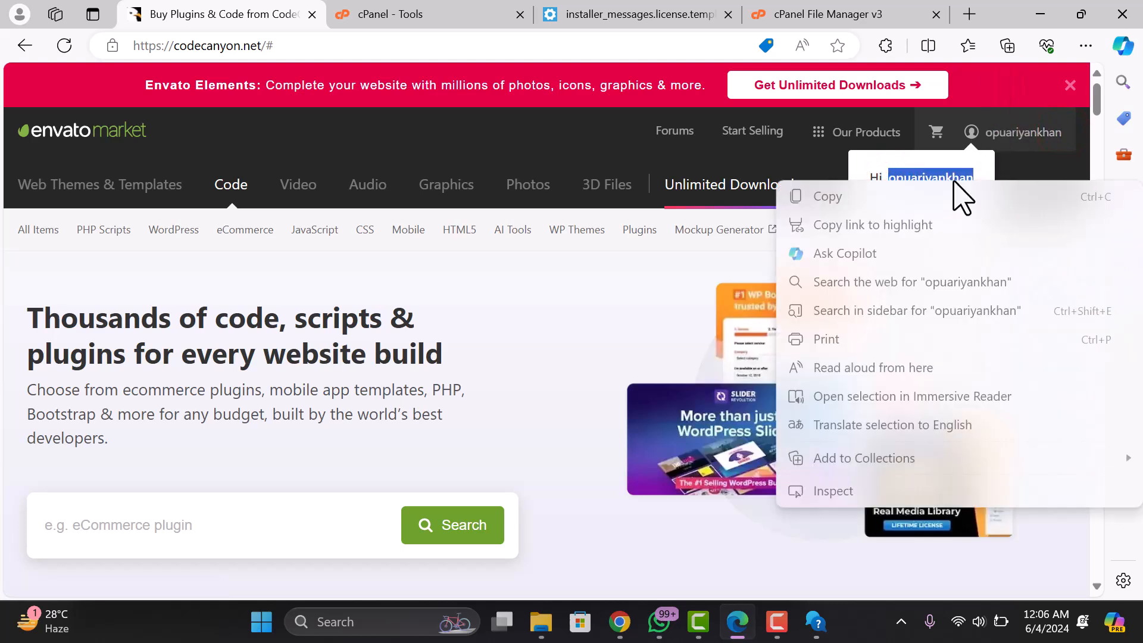
{"action": "left_click", "coordinate": [919, 200]}
{"action": "left_click", "coordinate": [613, 14]}
- Paste the copied username into Envato Username and move to the Purchase Code field
{"action": "left_click", "coordinate": [470, 411]}
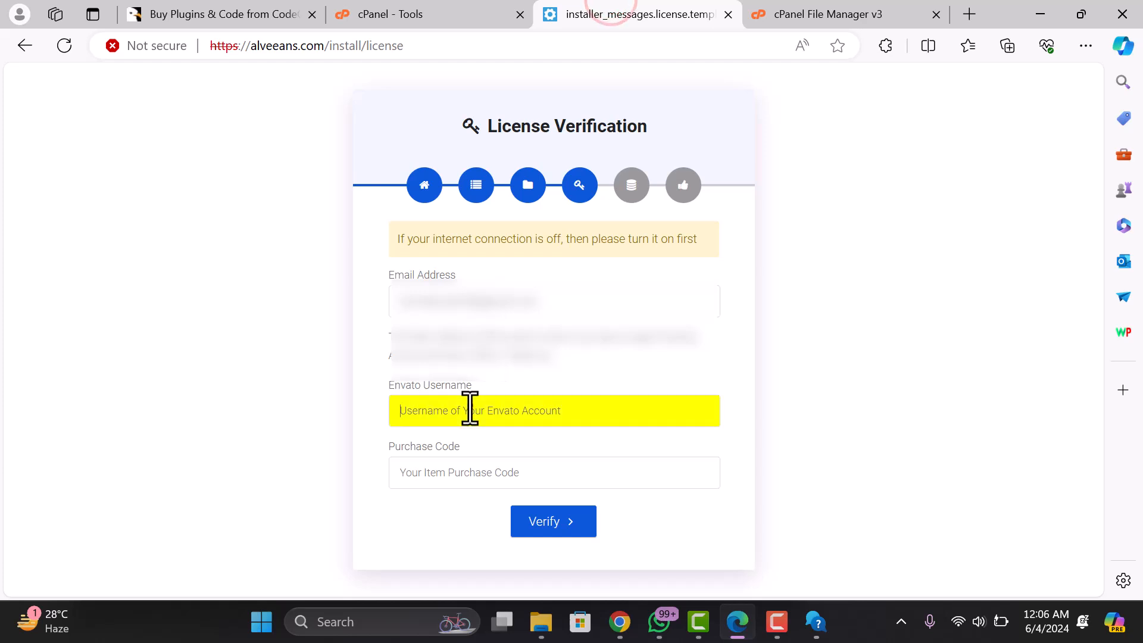
{"action": "right_click", "coordinate": [470, 411]}
{"action": "left_click", "coordinate": [514, 235]}
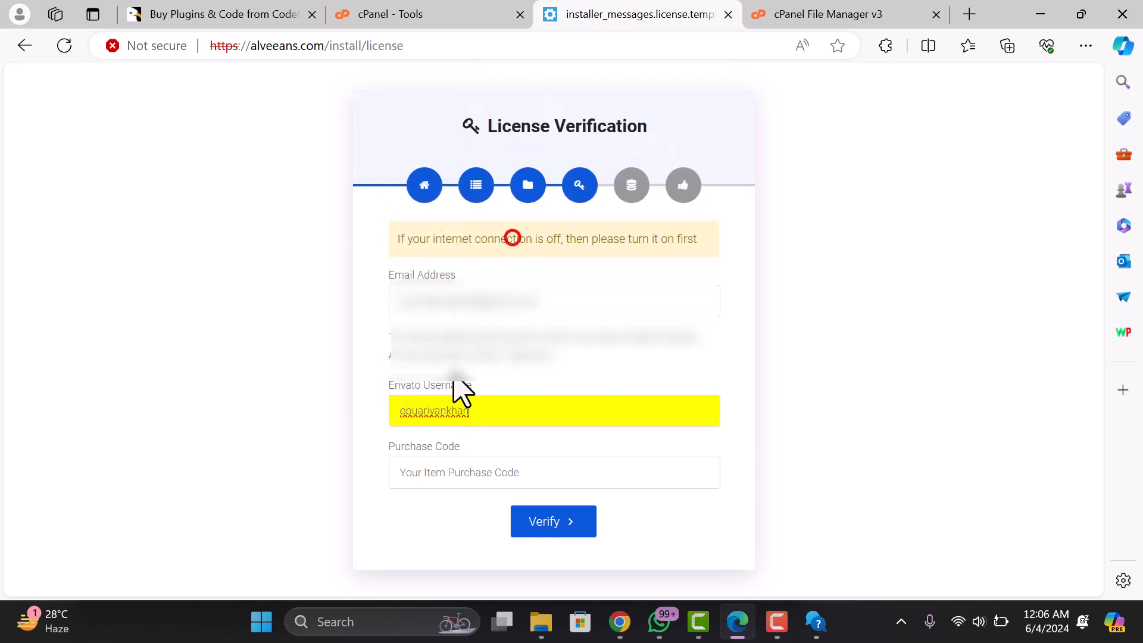
{"action": "left_click", "coordinate": [439, 472]}
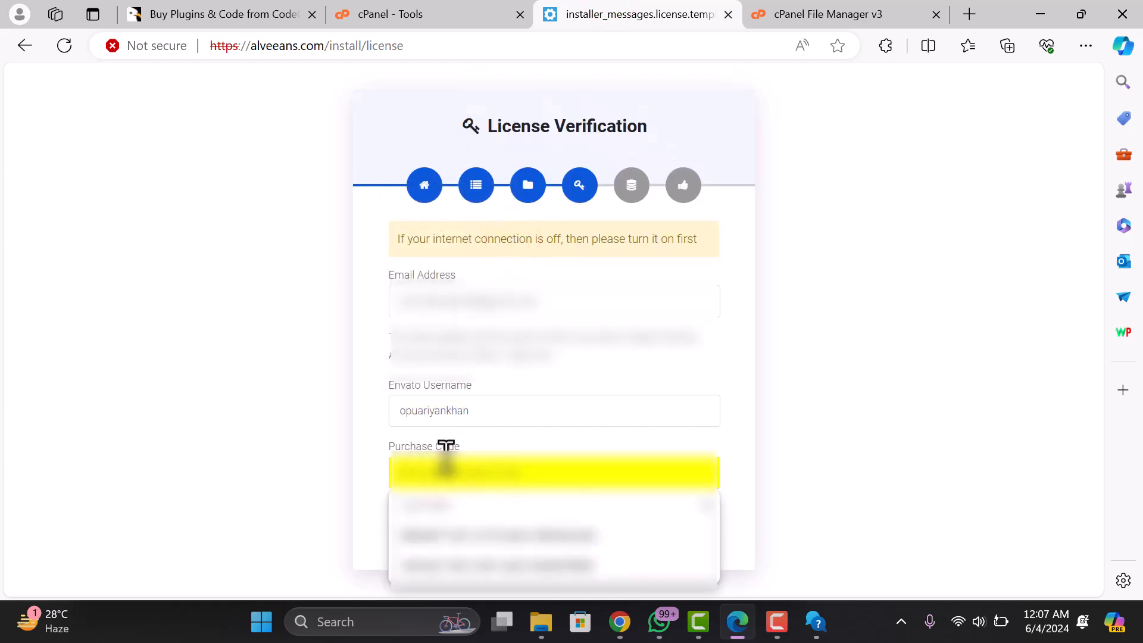
{"action": "left_click", "coordinate": [365, 465]}
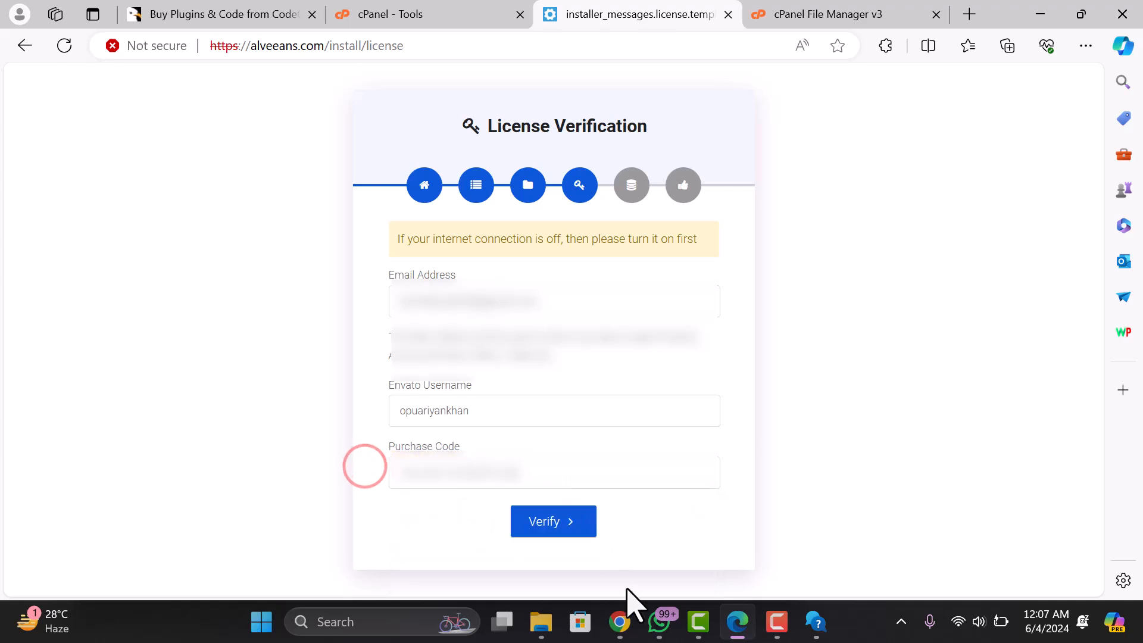
- Open the OmniMart license certificate PDF from the Downloads folder
{"action": "left_click", "coordinate": [542, 622]}
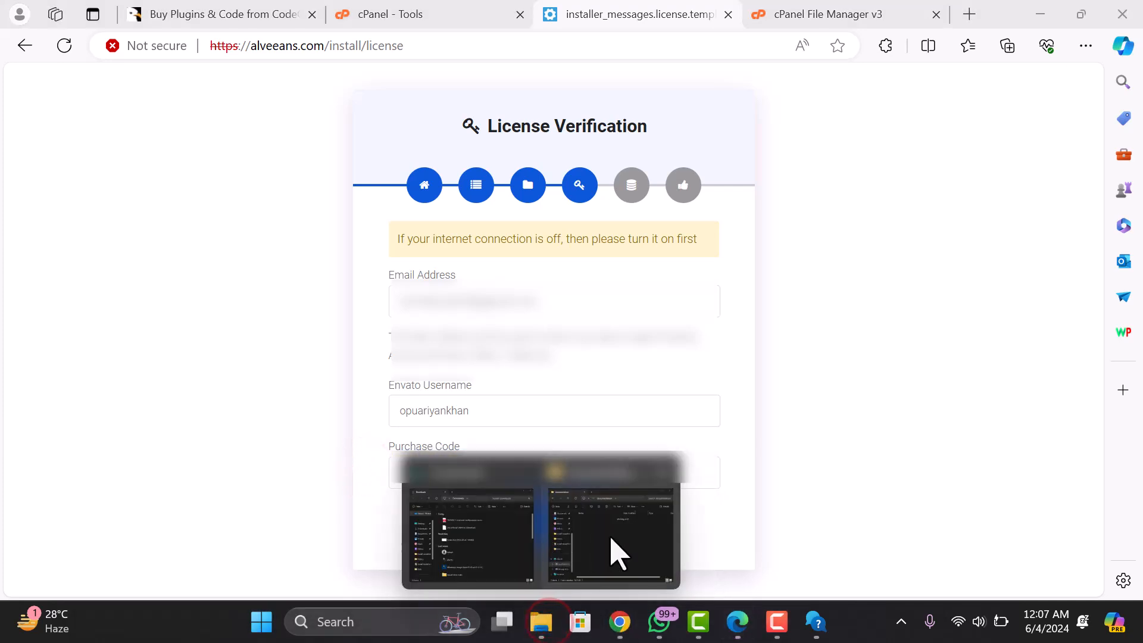
{"action": "left_click", "coordinate": [518, 541]}
{"action": "left_click", "coordinate": [316, 312]}
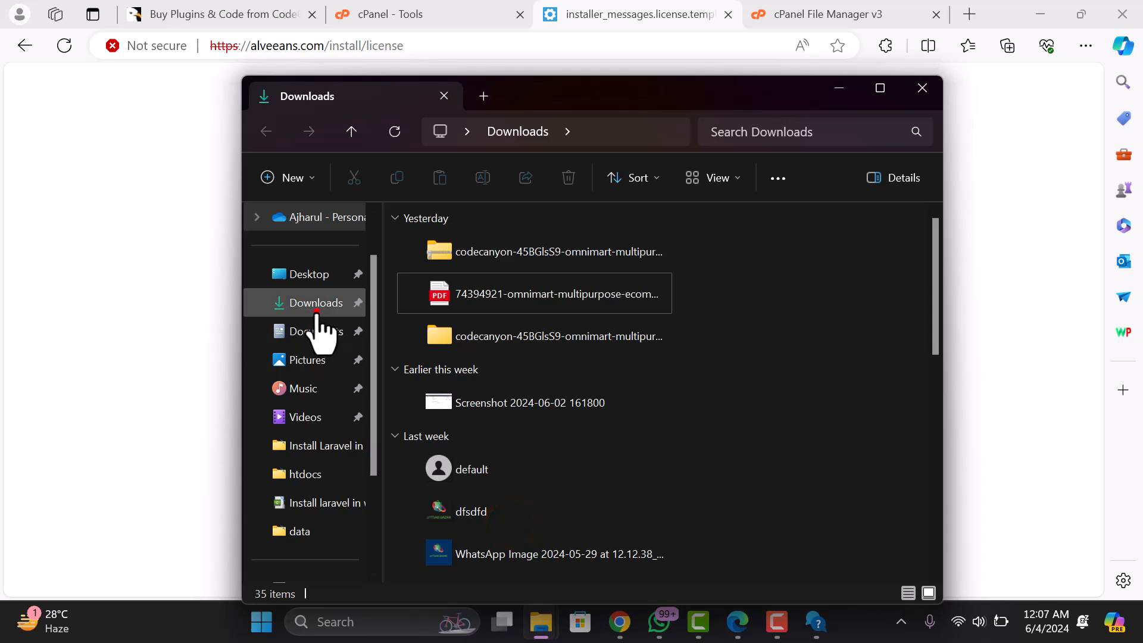
{"action": "double_click", "coordinate": [507, 295]}
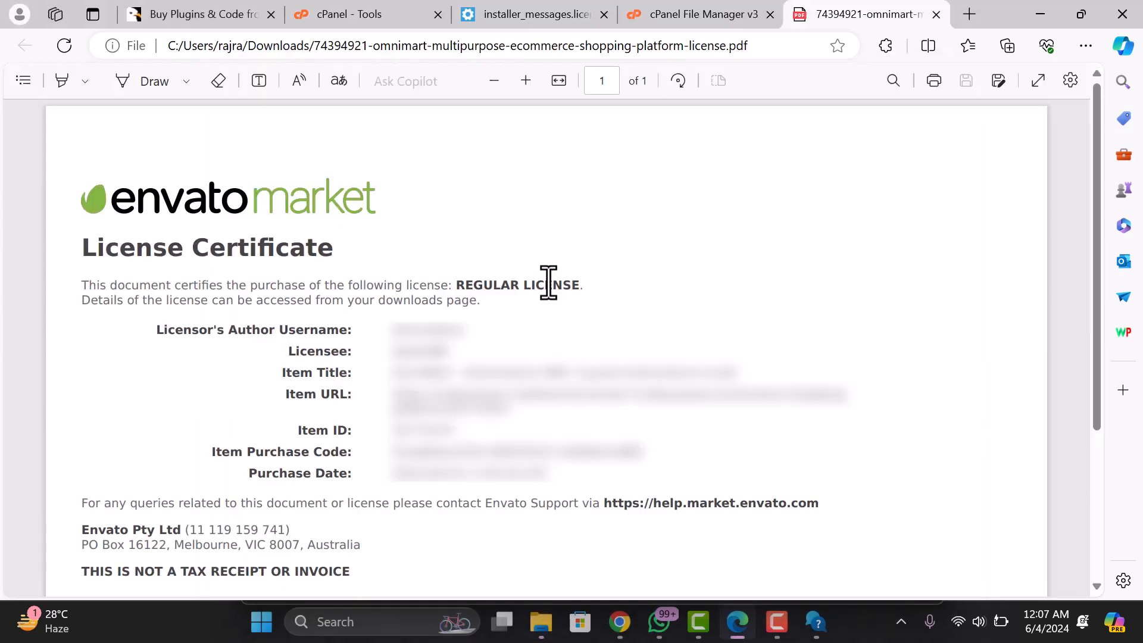
- Copy the Item Purchase Code from the certificate and return to the installer
{"action": "left_click", "coordinate": [202, 454]}
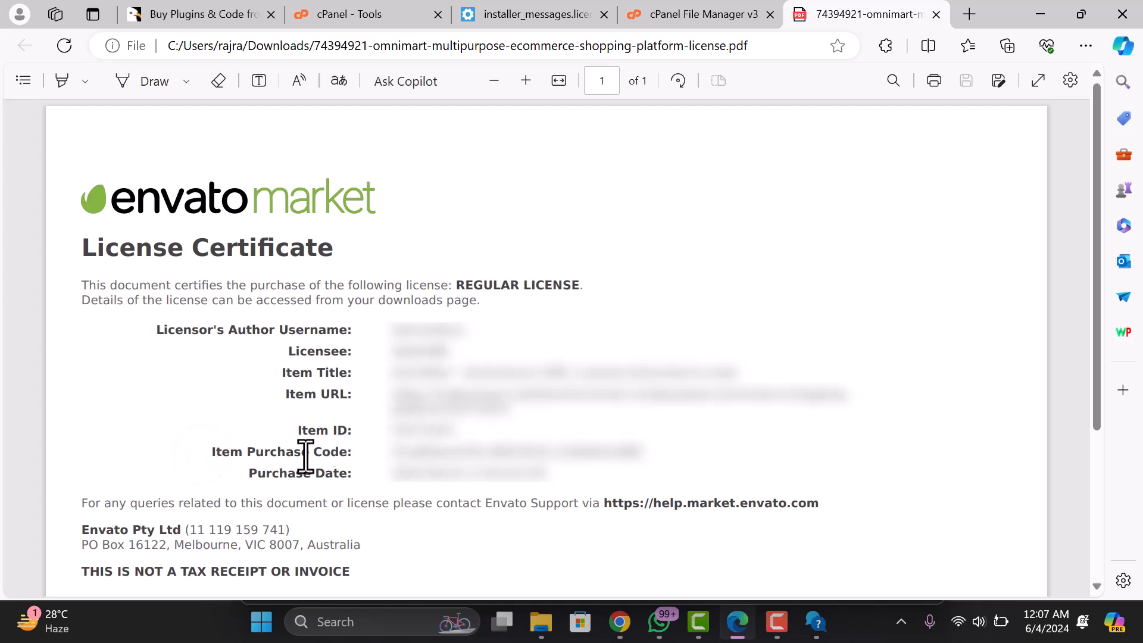
{"action": "left_click", "coordinate": [406, 452]}
{"action": "left_click_drag", "start_coordinate": [613, 451], "coordinate": [648, 454]}
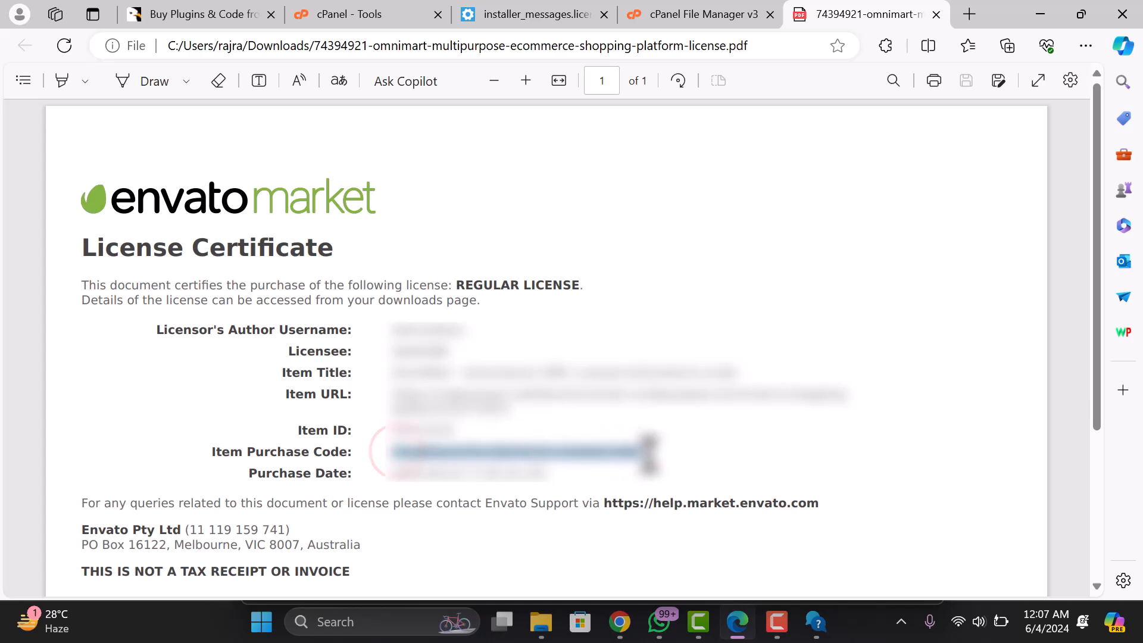
{"action": "right_click", "coordinate": [602, 457]}
{"action": "left_click", "coordinate": [684, 15]}
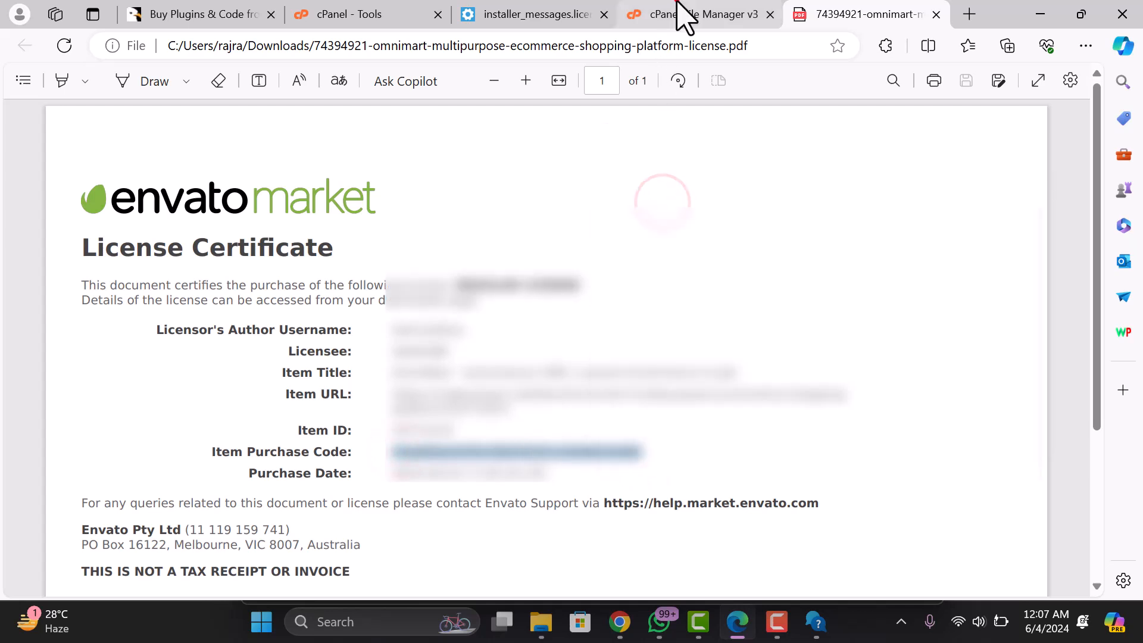
{"action": "left_click", "coordinate": [524, 13]}
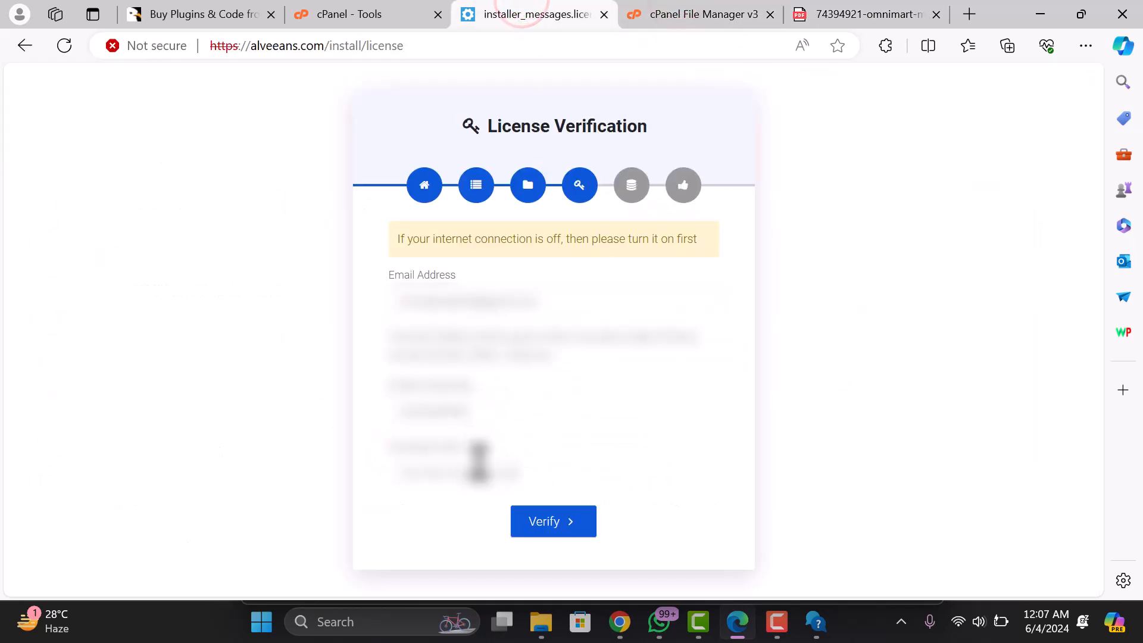
- Paste the purchase code into the license form and verify the license
{"action": "left_click", "coordinate": [480, 469]}
{"action": "right_click", "coordinate": [480, 469]}
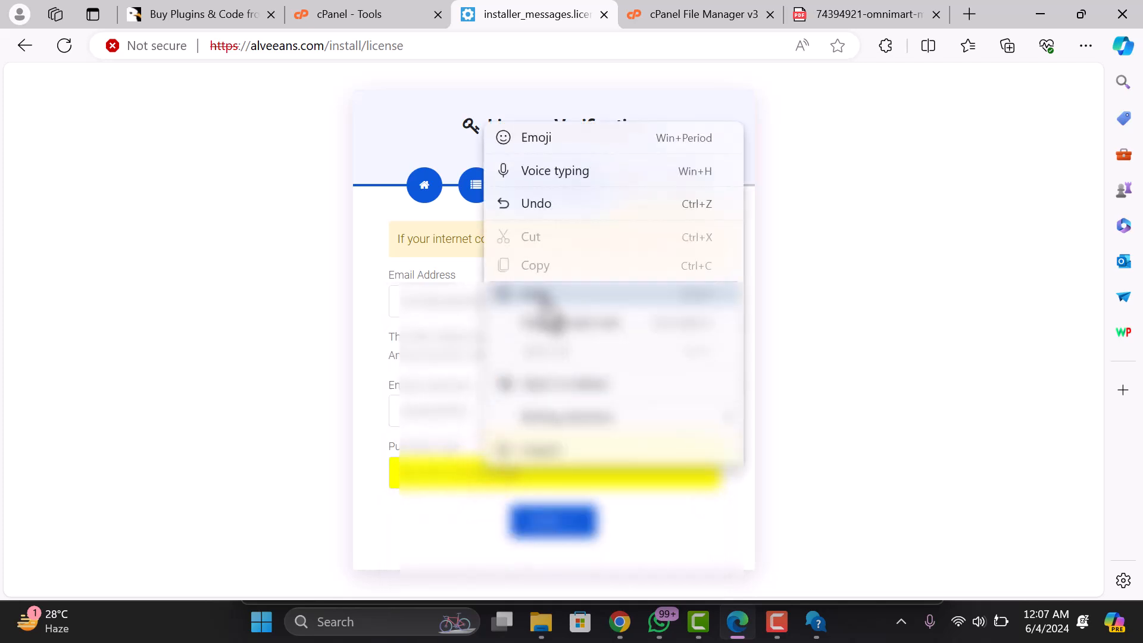
{"action": "left_click", "coordinate": [536, 294]}
{"action": "left_click", "coordinate": [554, 521]}
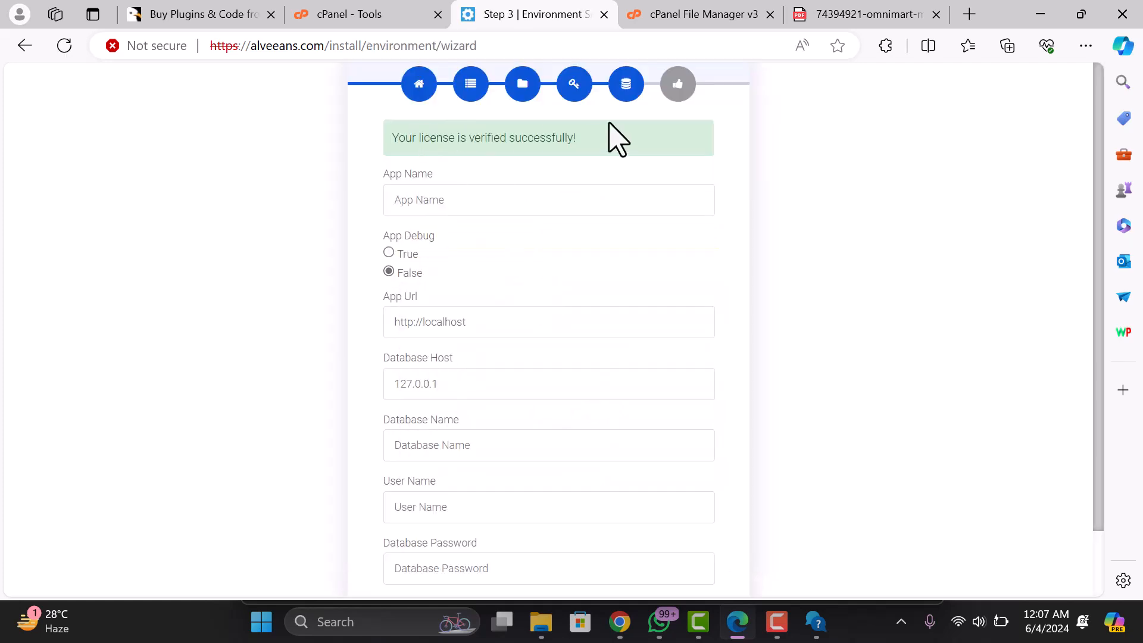
{"action": "left_click_drag", "start_coordinate": [409, 141], "coordinate": [517, 148]}
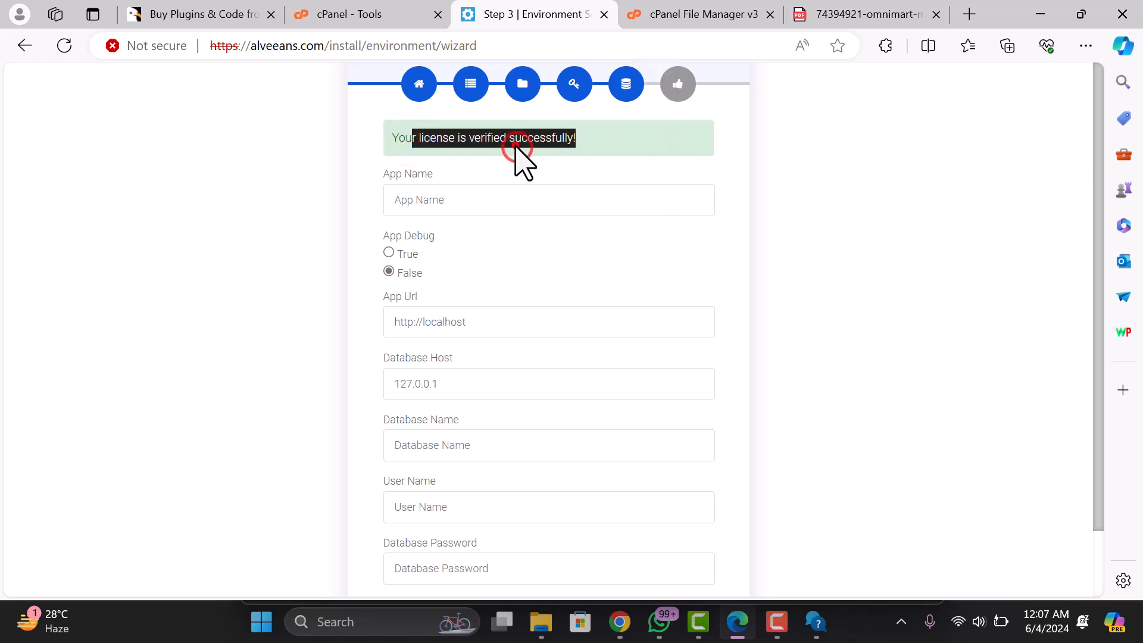
- Set the App Name to Alveeans in the Environment form
{"action": "left_click", "coordinate": [436, 204]}
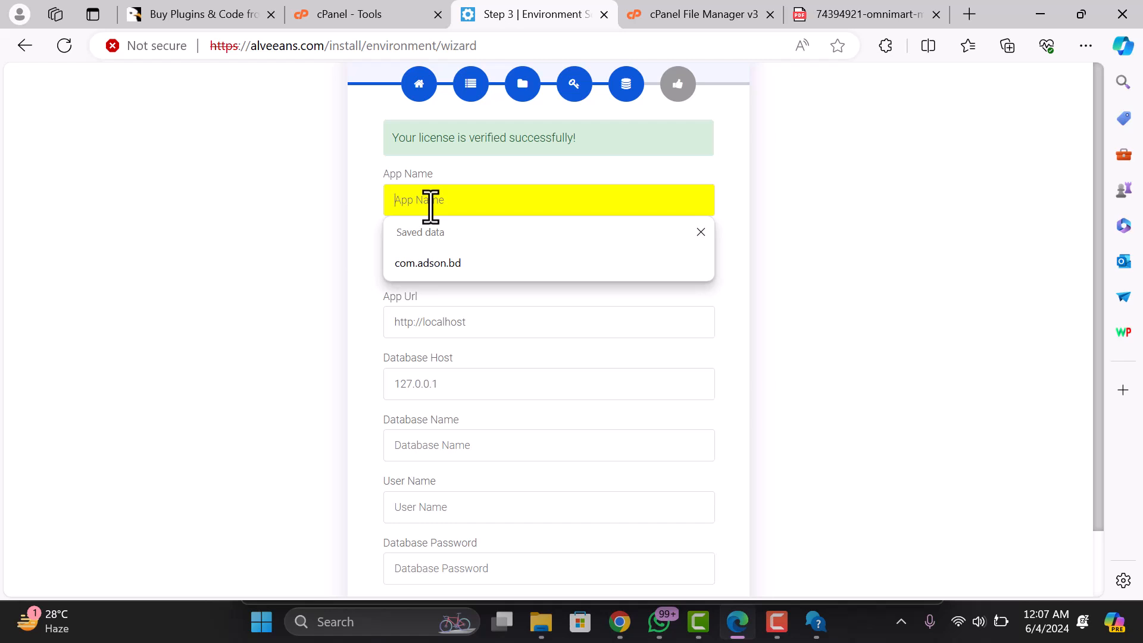
{"action": "left_click_drag", "start_coordinate": [250, 49], "coordinate": [295, 50]}
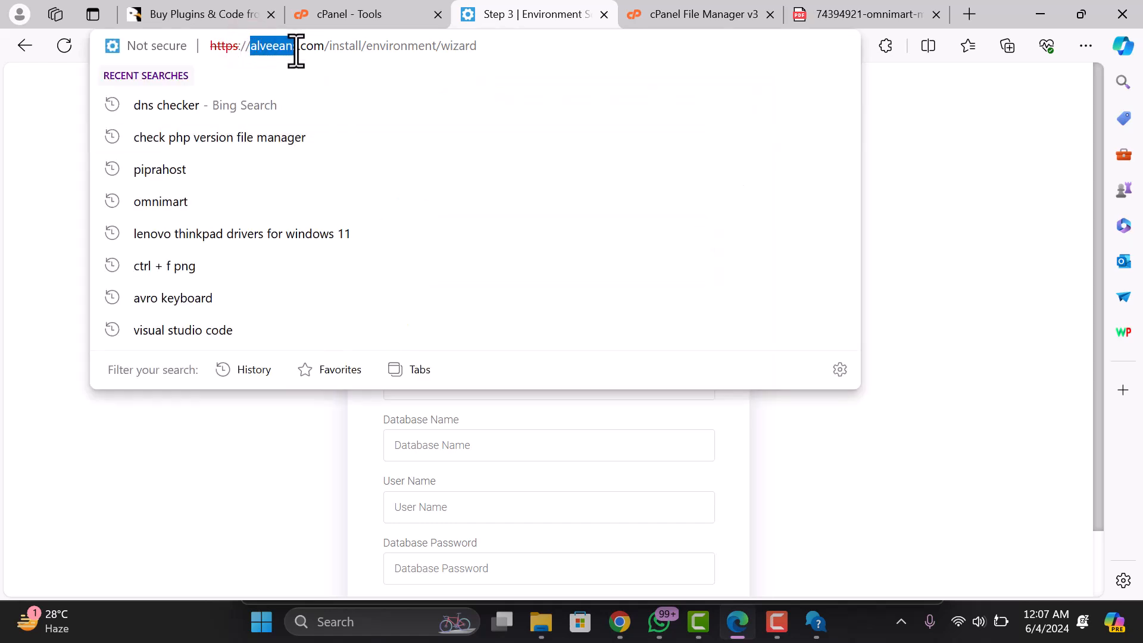
{"action": "left_click", "coordinate": [39, 193]}
{"action": "left_click", "coordinate": [439, 322]}
{"action": "left_click", "coordinate": [502, 329]}
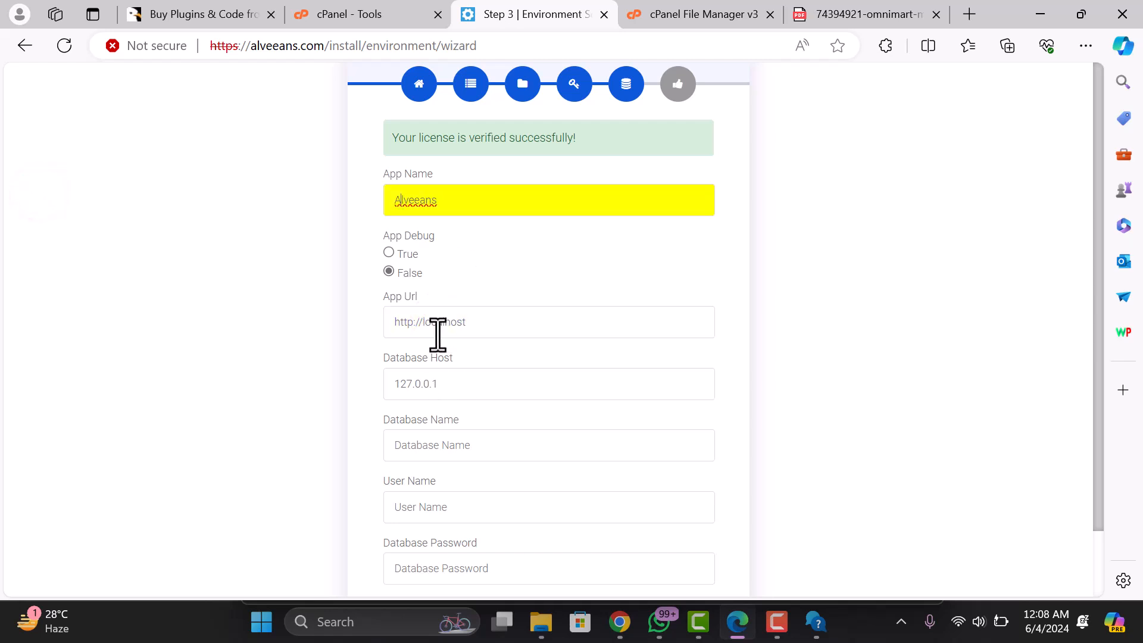
{"action": "left_click", "coordinate": [317, 273]}
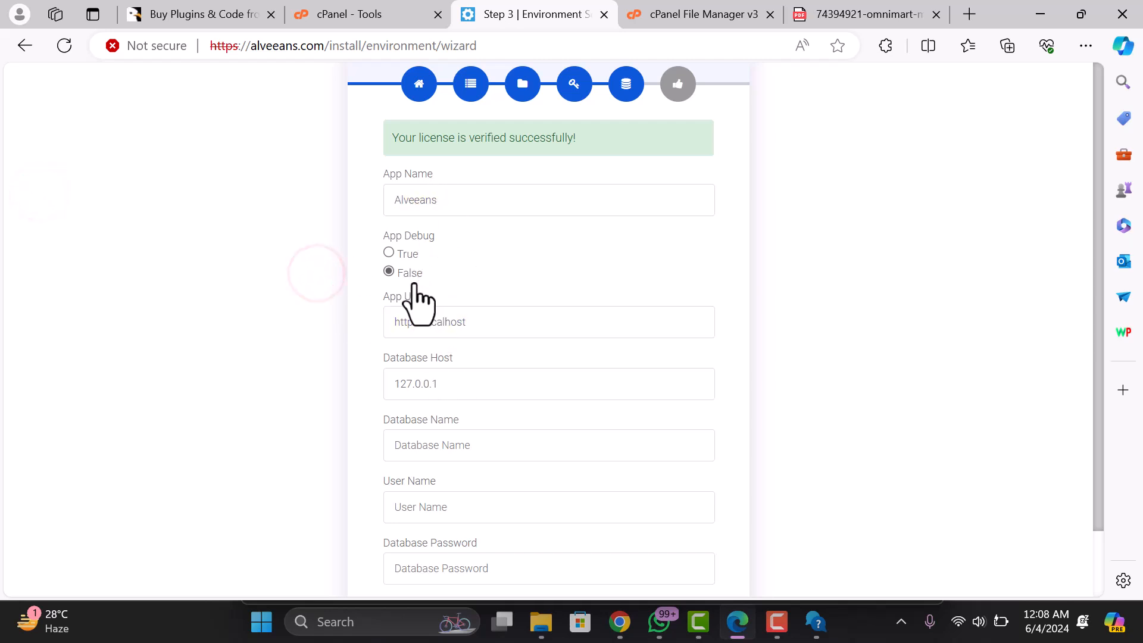
{"action": "scroll", "coordinate": [433, 294], "scroll_direction": "down", "scroll_amount": 1}
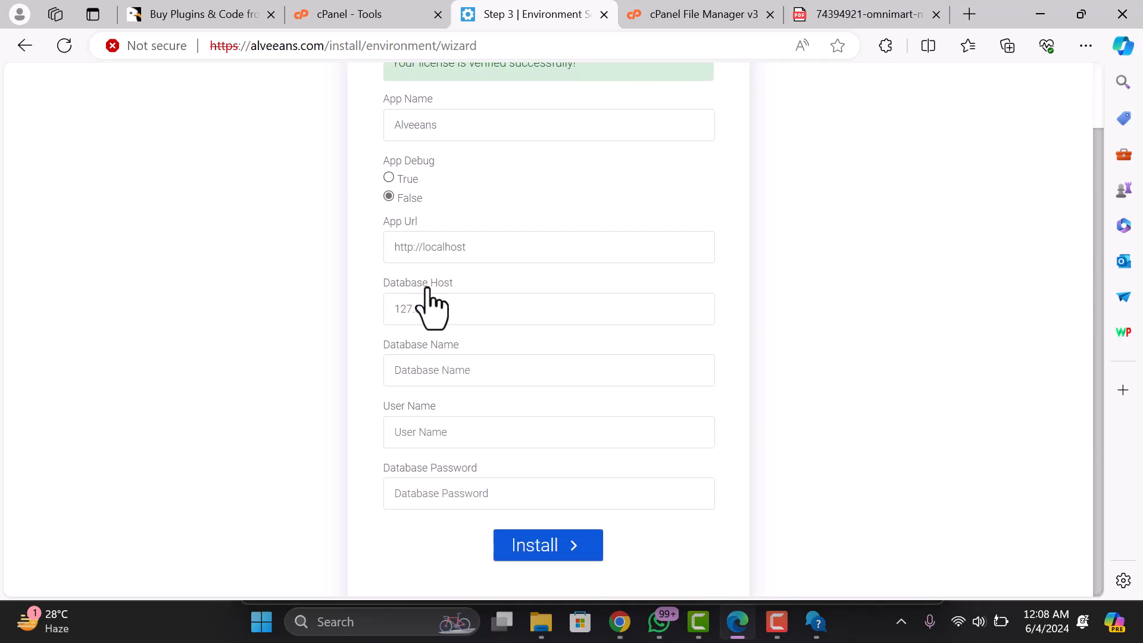
{"action": "left_click", "coordinate": [486, 245]}
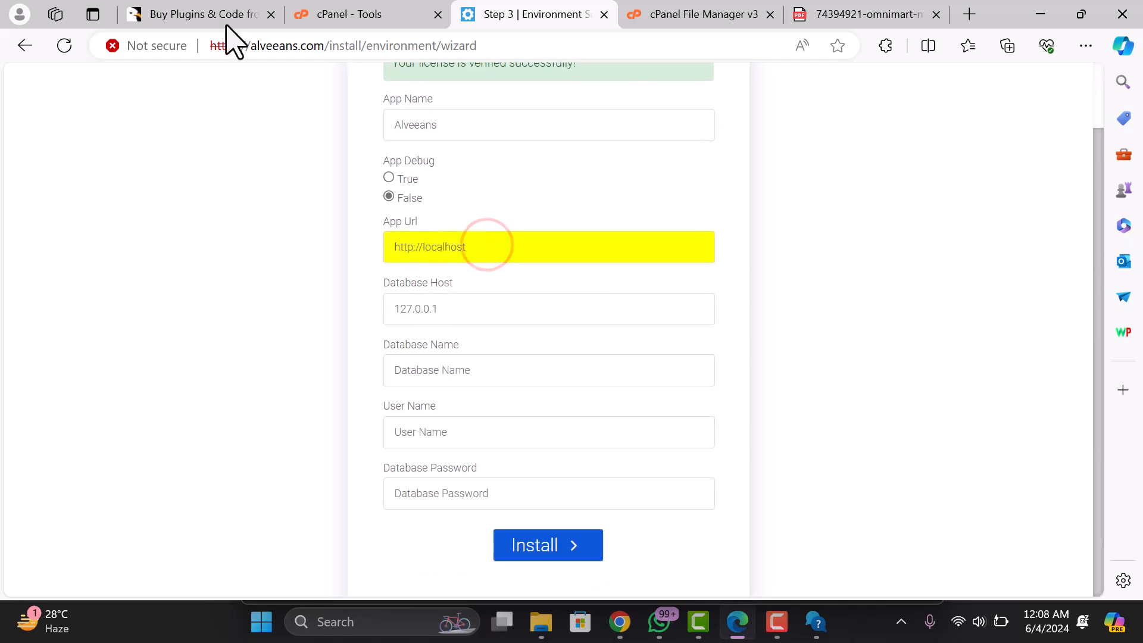
{"action": "left_click_drag", "start_coordinate": [321, 46], "coordinate": [179, 46]}
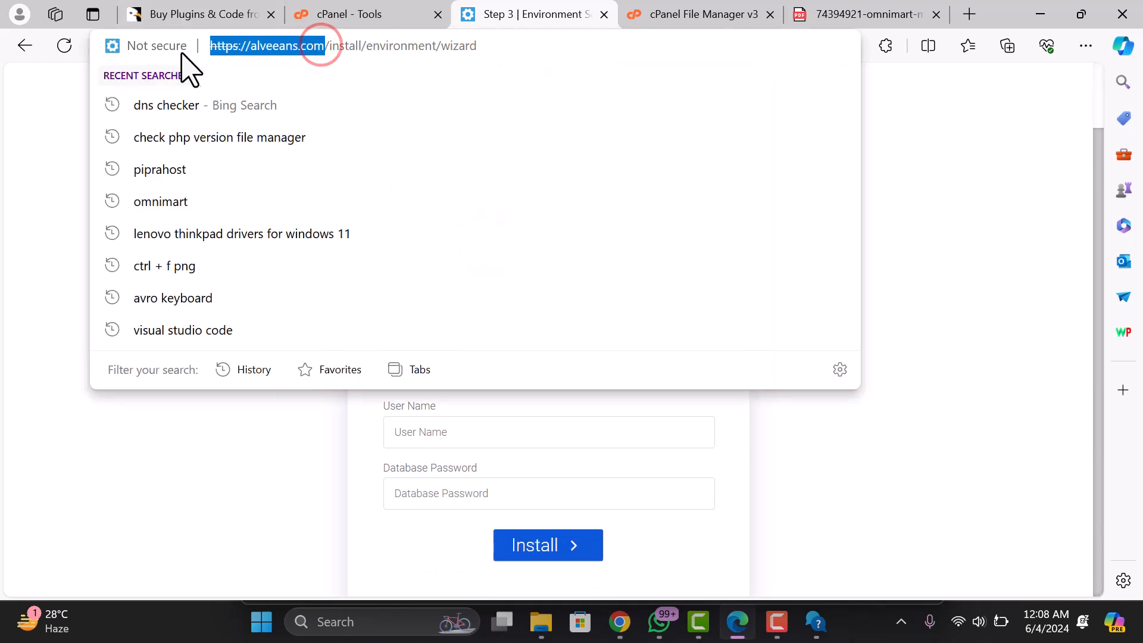
{"action": "right_click", "coordinate": [256, 46]}
{"action": "left_click", "coordinate": [302, 245]}
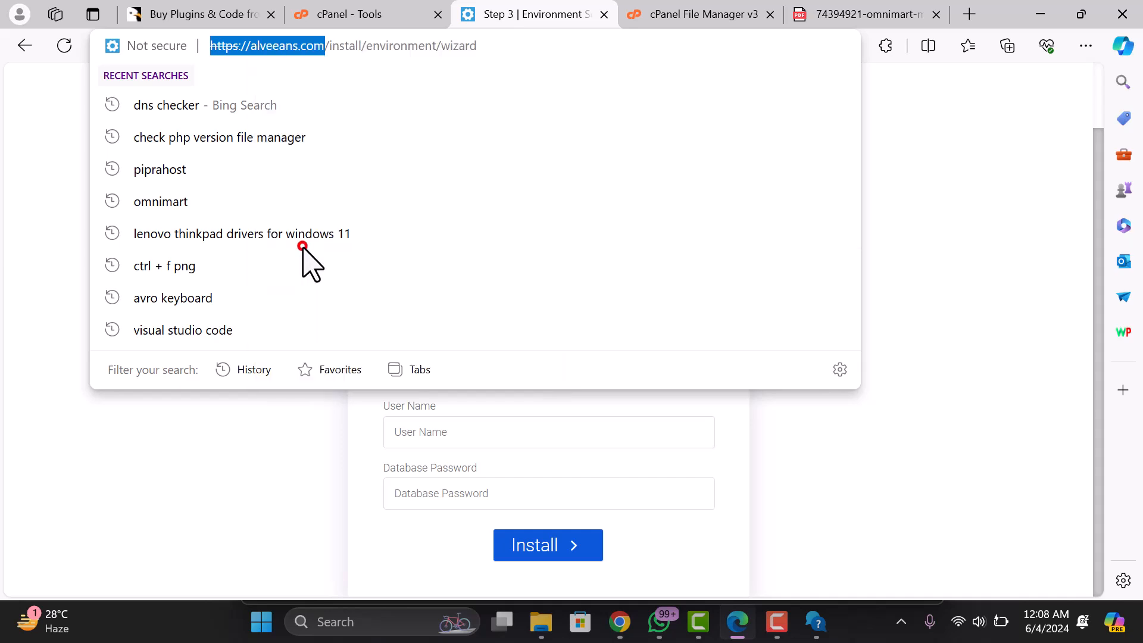
{"action": "left_click", "coordinate": [525, 245]}
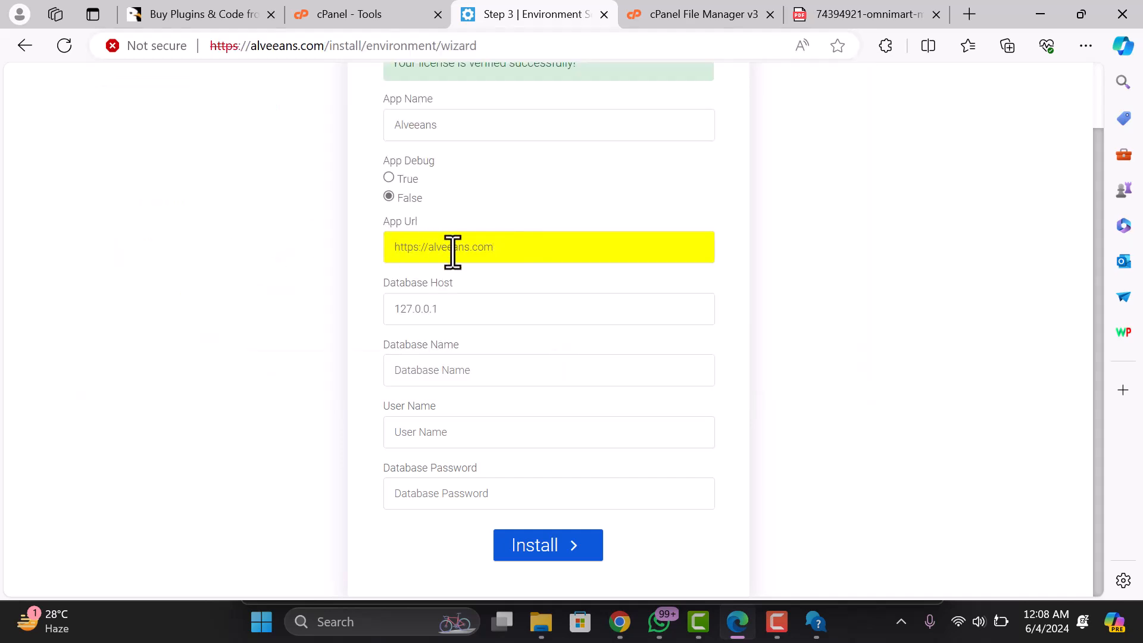
{"action": "left_click", "coordinate": [442, 307]}
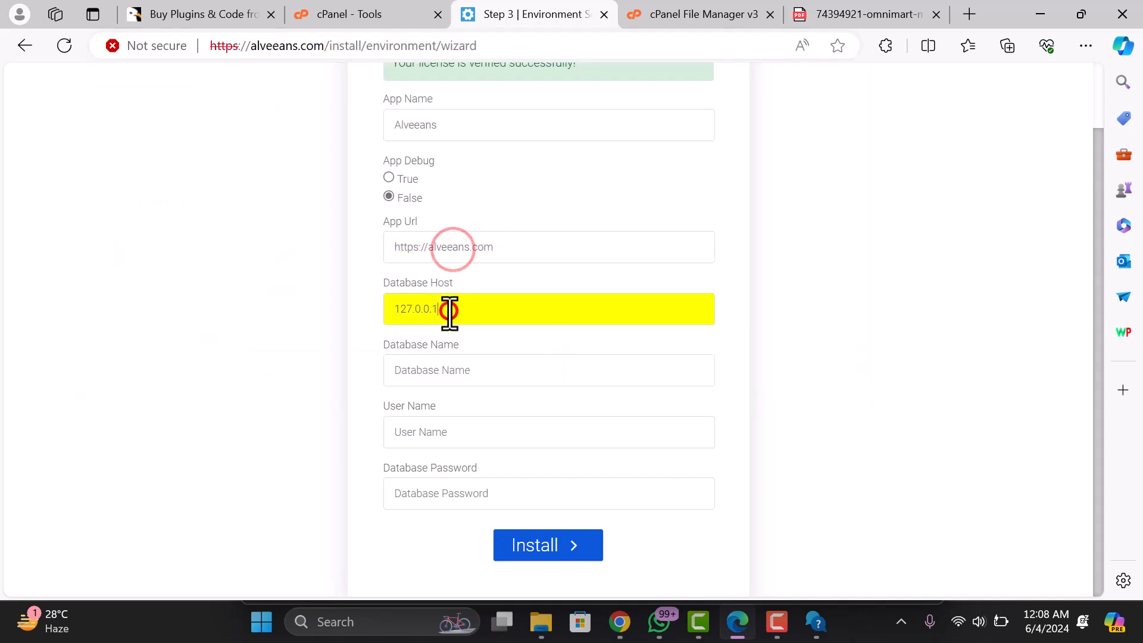
{"action": "left_click", "coordinate": [441, 375]}
{"action": "left_click", "coordinate": [344, 381]}
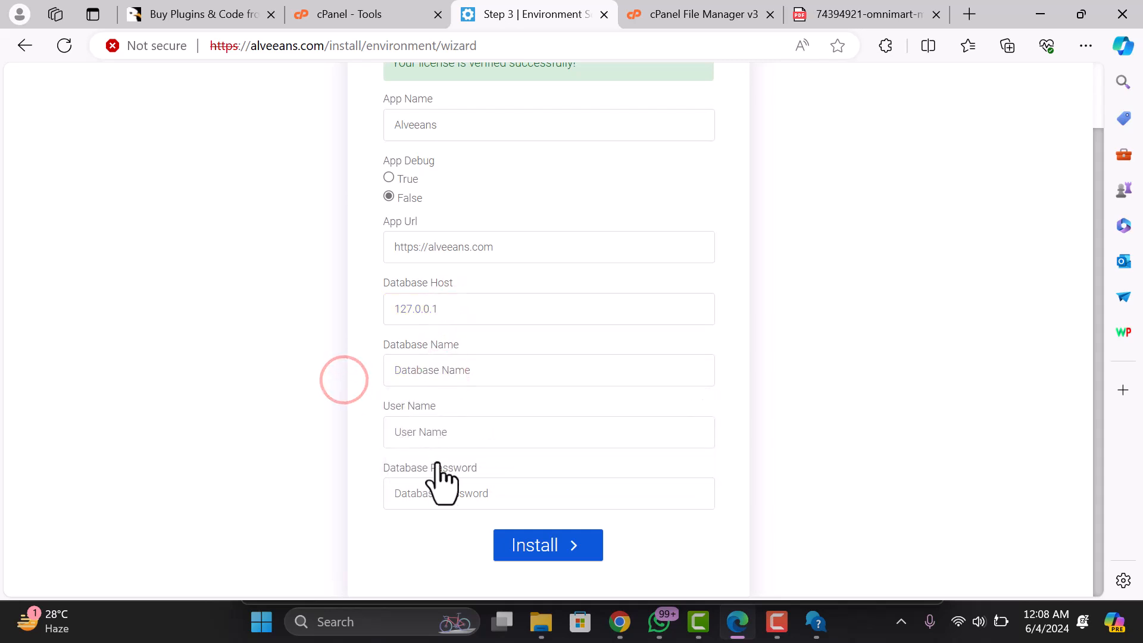
{"action": "left_click", "coordinate": [351, 16]}
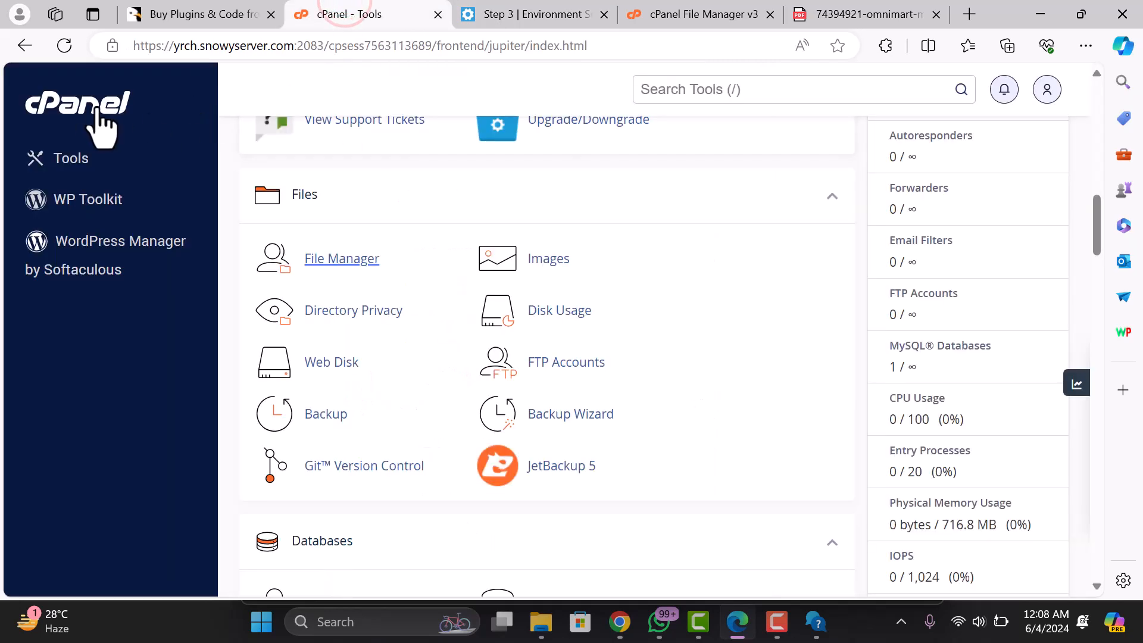
- Enter 'alveeans' as the new database name by trimming the pasted site address
{"action": "scroll", "coordinate": [381, 321], "scroll_direction": "down", "scroll_amount": 8}
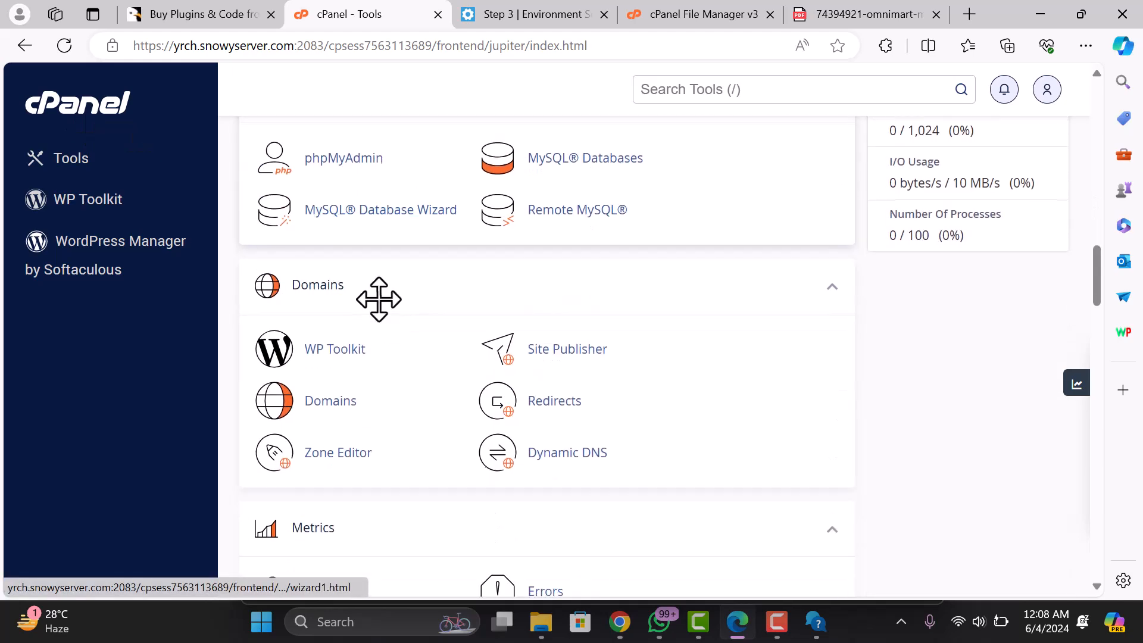
{"action": "scroll", "coordinate": [378, 298], "scroll_direction": "up", "scroll_amount": 3}
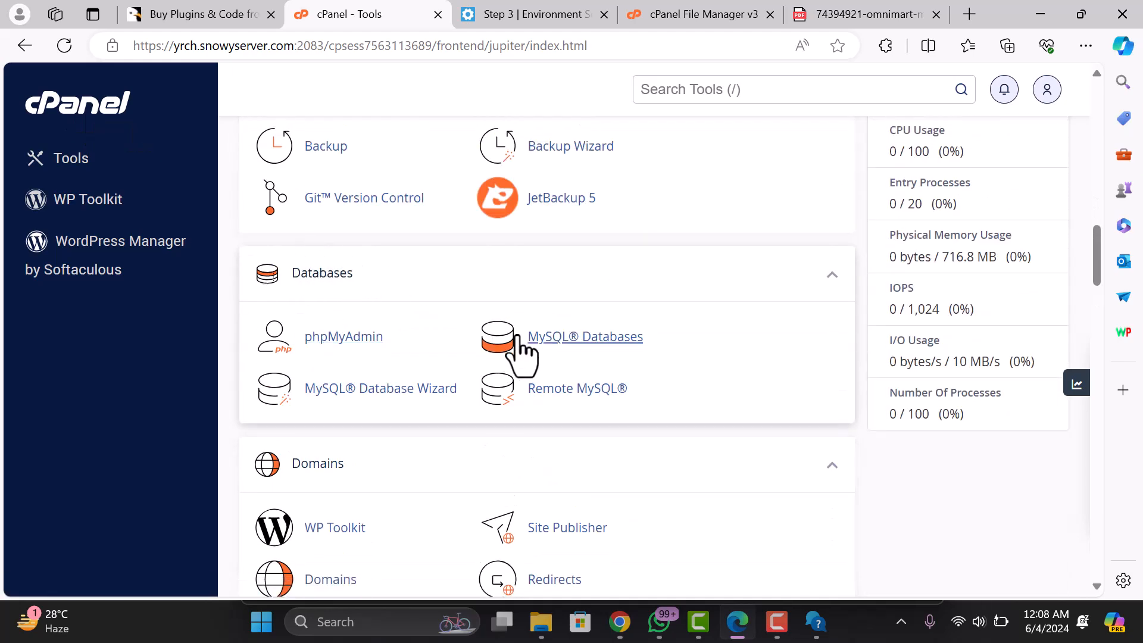
{"action": "left_click", "coordinate": [565, 333]}
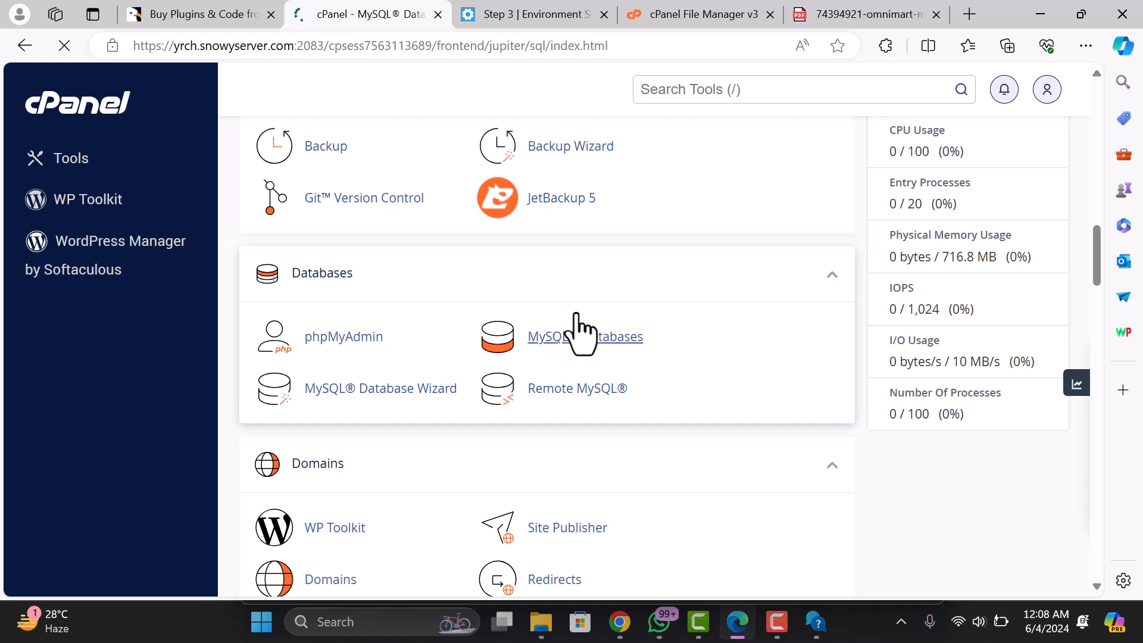
{"action": "left_click", "coordinate": [379, 363]}
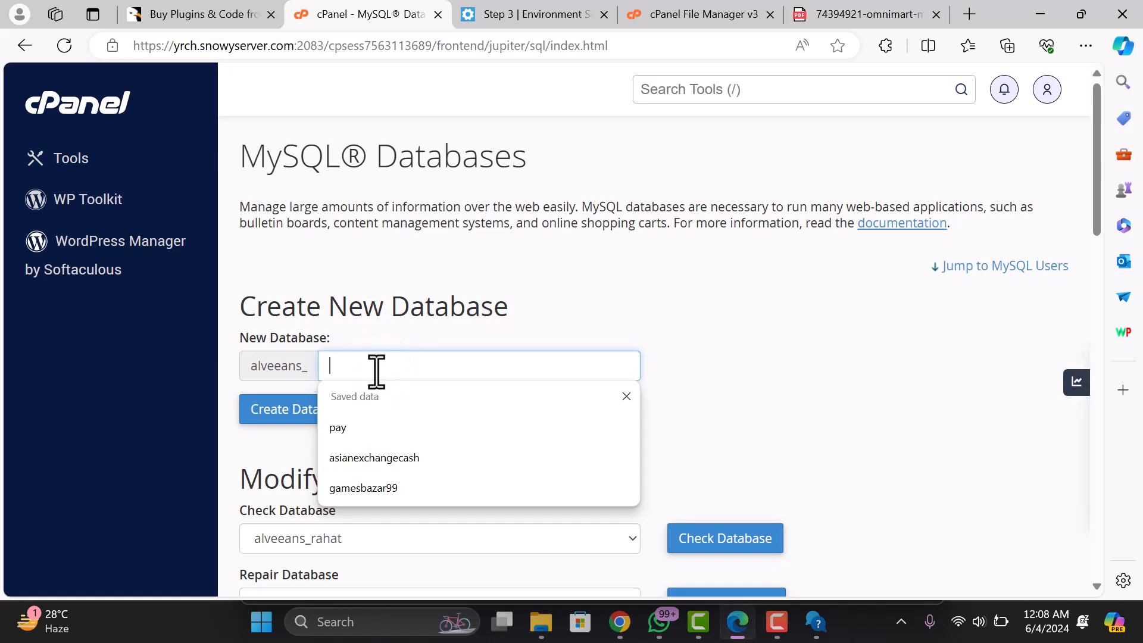
{"action": "key", "text": "ctrl+v"}
{"action": "left_click_drag", "start_coordinate": [374, 365], "coordinate": [331, 365]}
{"action": "key", "text": "BackSpace"}
{"action": "left_click", "coordinate": [419, 368]}
{"action": "key", "text": "BackSpace"}
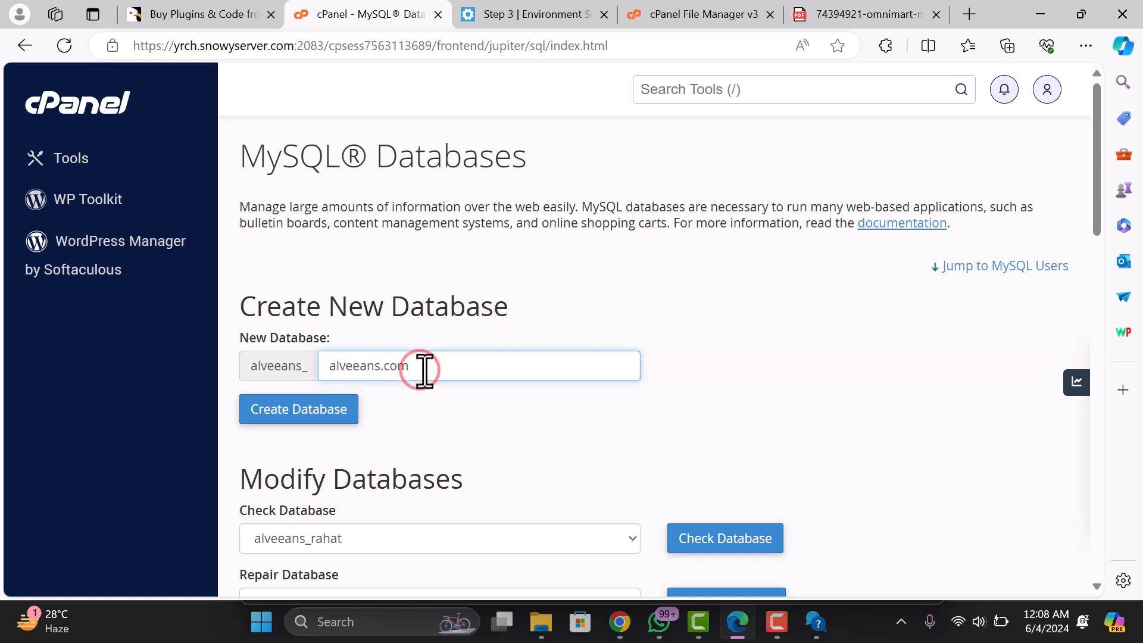
{"action": "left_click_drag", "start_coordinate": [413, 367], "coordinate": [331, 369]}
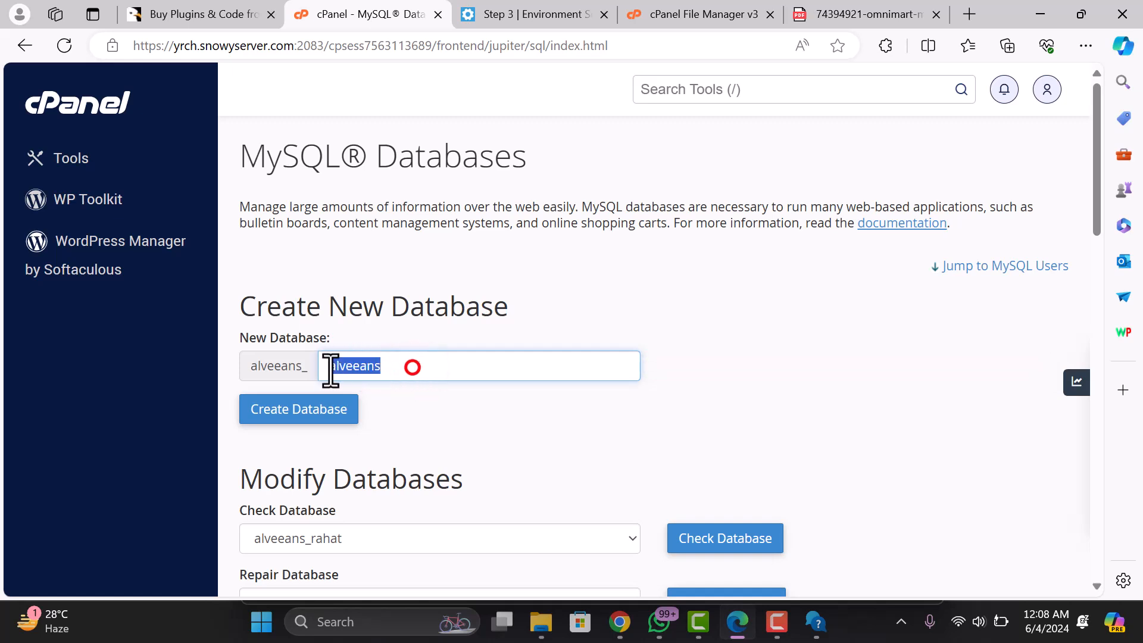
- Create the alveeans_alveeans database and return to the MySQL Databases list
{"action": "left_click", "coordinate": [323, 410]}
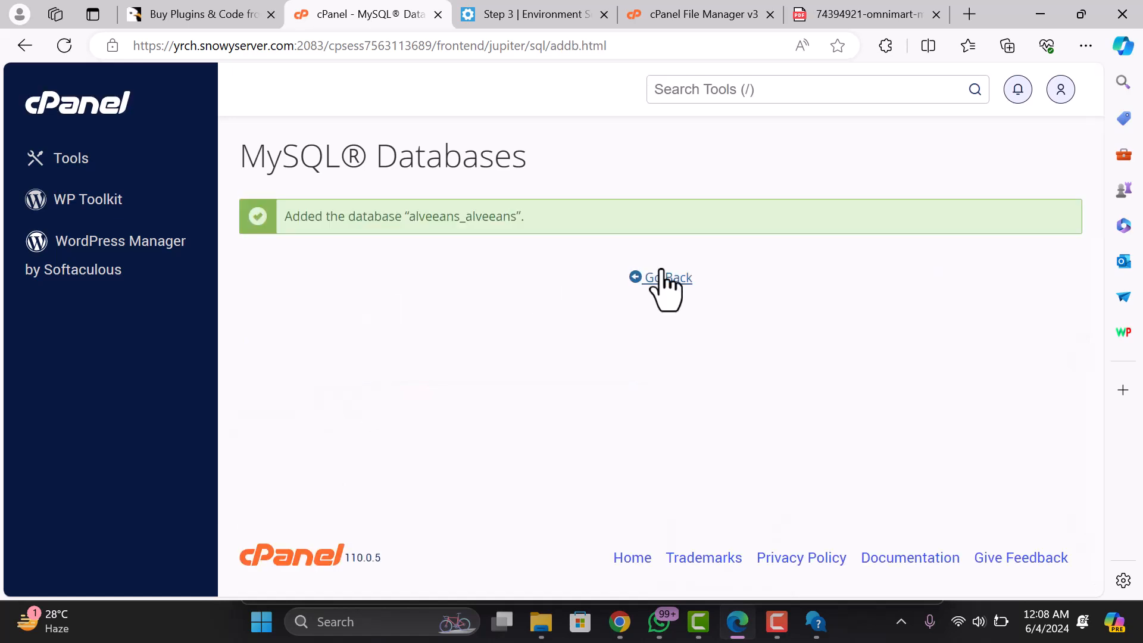
{"action": "left_click", "coordinate": [662, 269]}
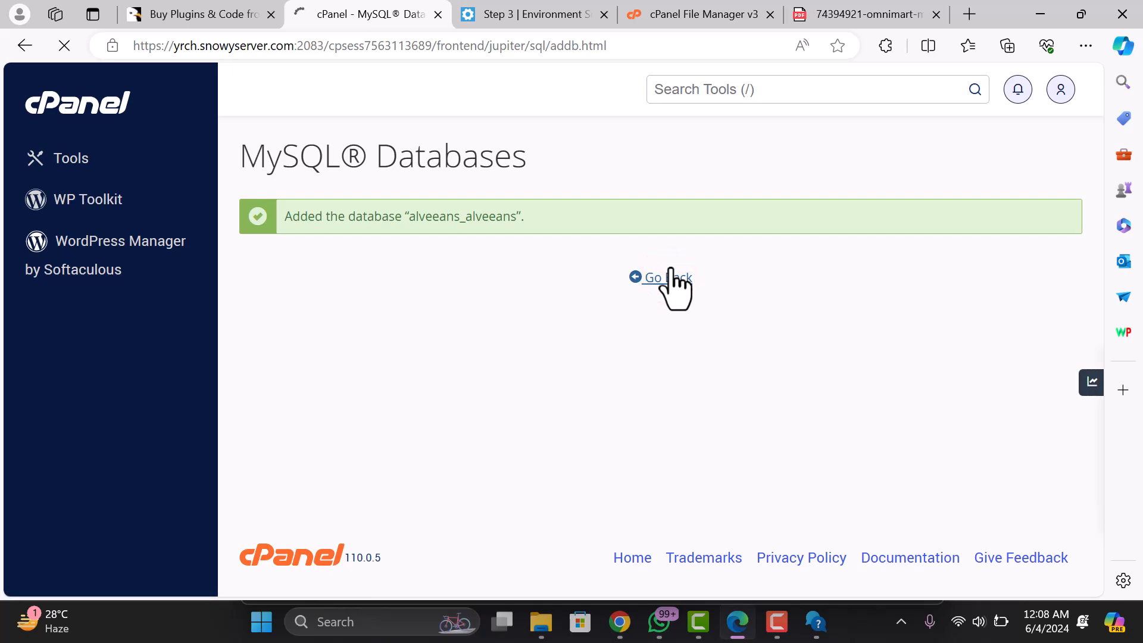
{"action": "scroll", "coordinate": [345, 381], "scroll_direction": "down", "scroll_amount": 6}
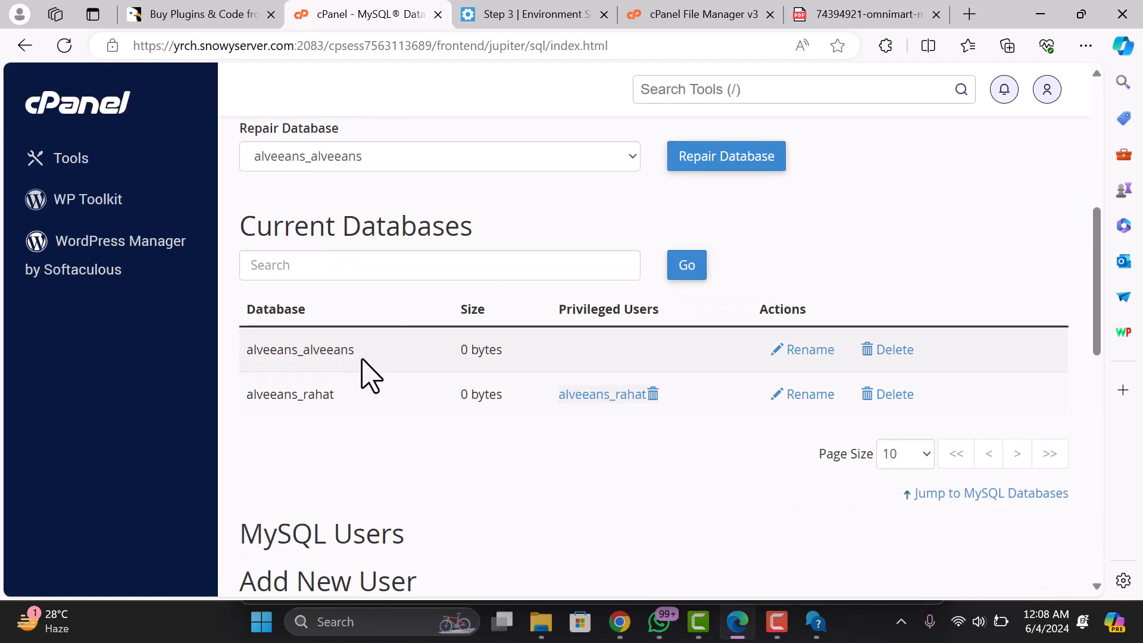
{"action": "scroll", "coordinate": [393, 357], "scroll_direction": "up", "scroll_amount": 6}
{"action": "scroll", "coordinate": [375, 351], "scroll_direction": "down", "scroll_amount": 9}
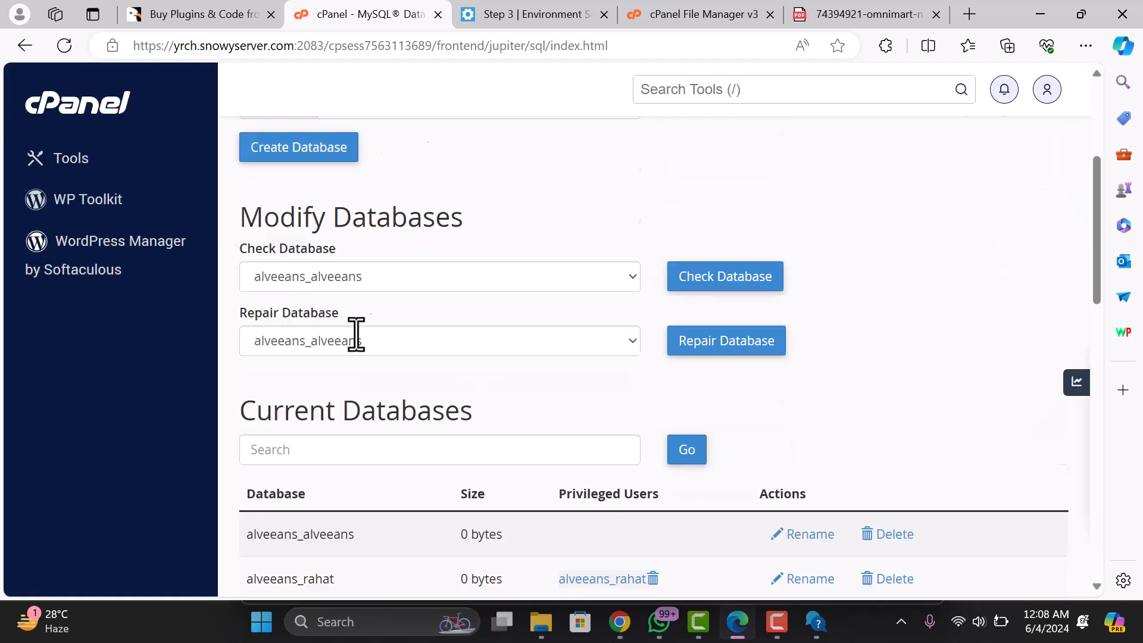
{"action": "scroll", "coordinate": [363, 357], "scroll_direction": "down", "scroll_amount": 4}
{"action": "scroll", "coordinate": [365, 357], "scroll_direction": "up", "scroll_amount": 3}
- Create MySQL user alveeans_alveeans with a generated strong password copied to the clipboard
{"action": "left_click", "coordinate": [392, 280]}
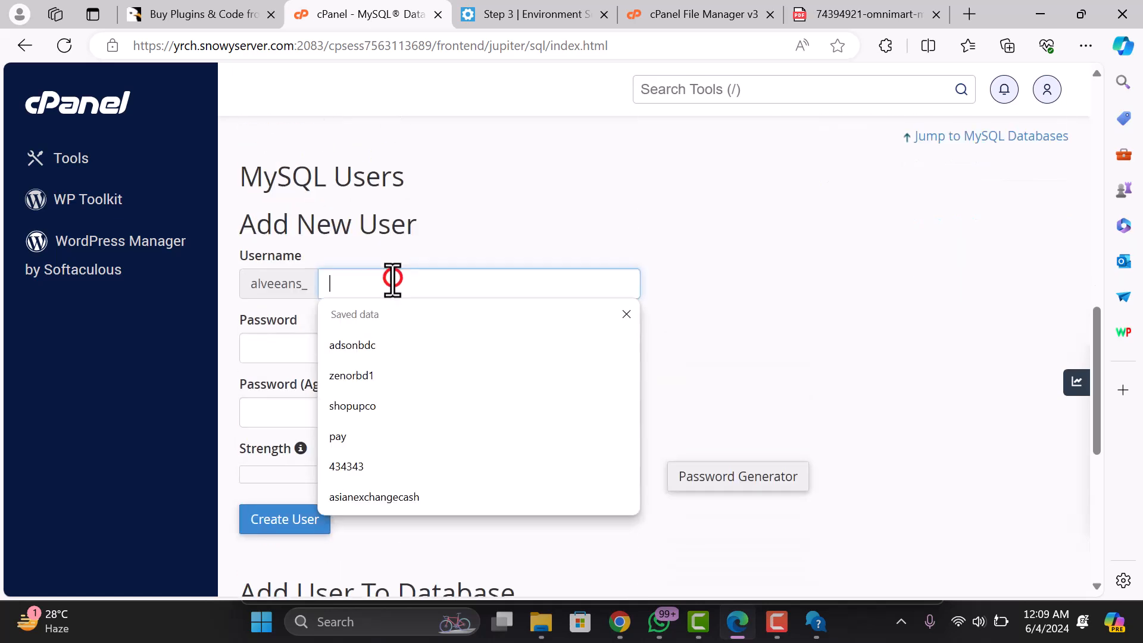
{"action": "type", "text": "alveeans"}
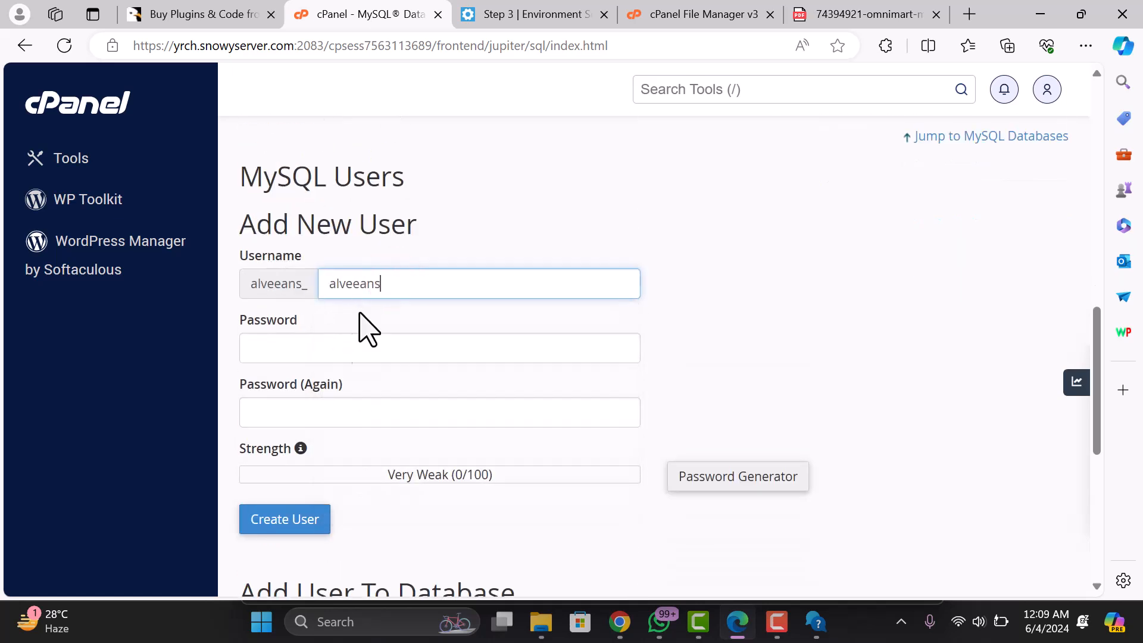
{"action": "left_click", "coordinate": [370, 354]}
{"action": "left_click", "coordinate": [730, 476]}
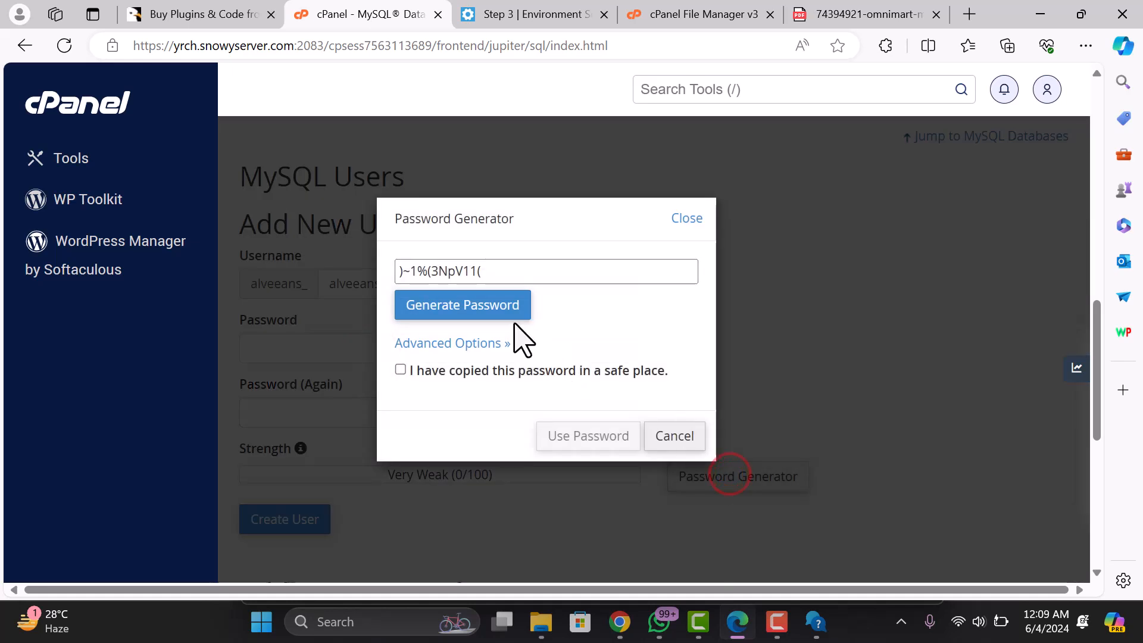
{"action": "left_click", "coordinate": [496, 305]}
{"action": "left_click", "coordinate": [495, 304]}
{"action": "left_click_drag", "start_coordinate": [506, 270], "coordinate": [412, 273]}
{"action": "right_click", "coordinate": [412, 272]}
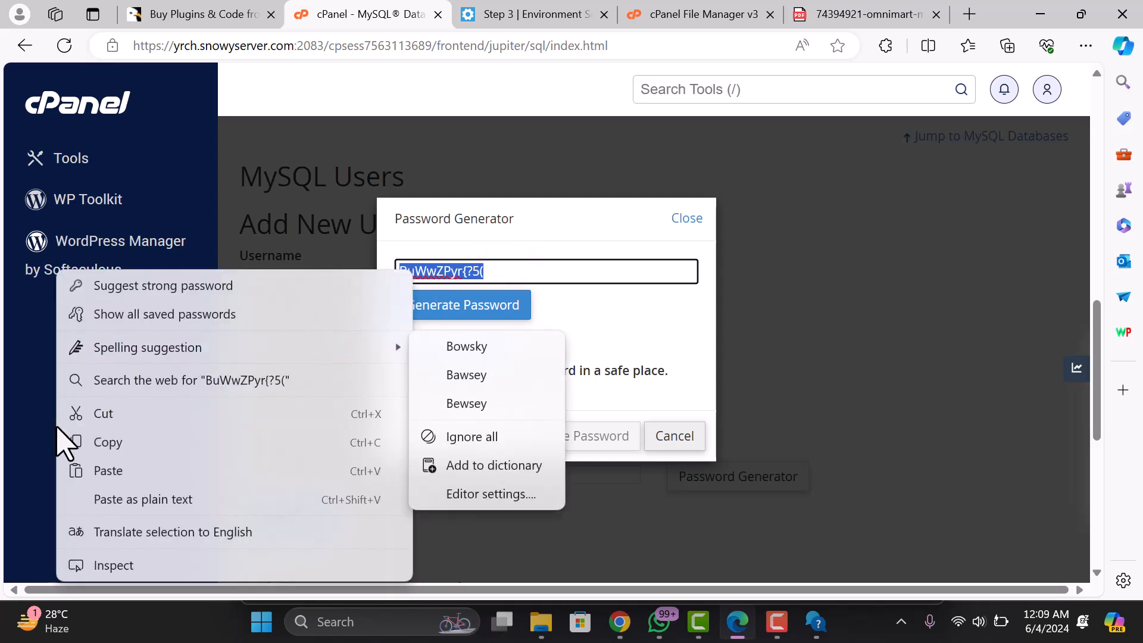
{"action": "left_click", "coordinate": [88, 439]}
{"action": "left_click", "coordinate": [450, 372]}
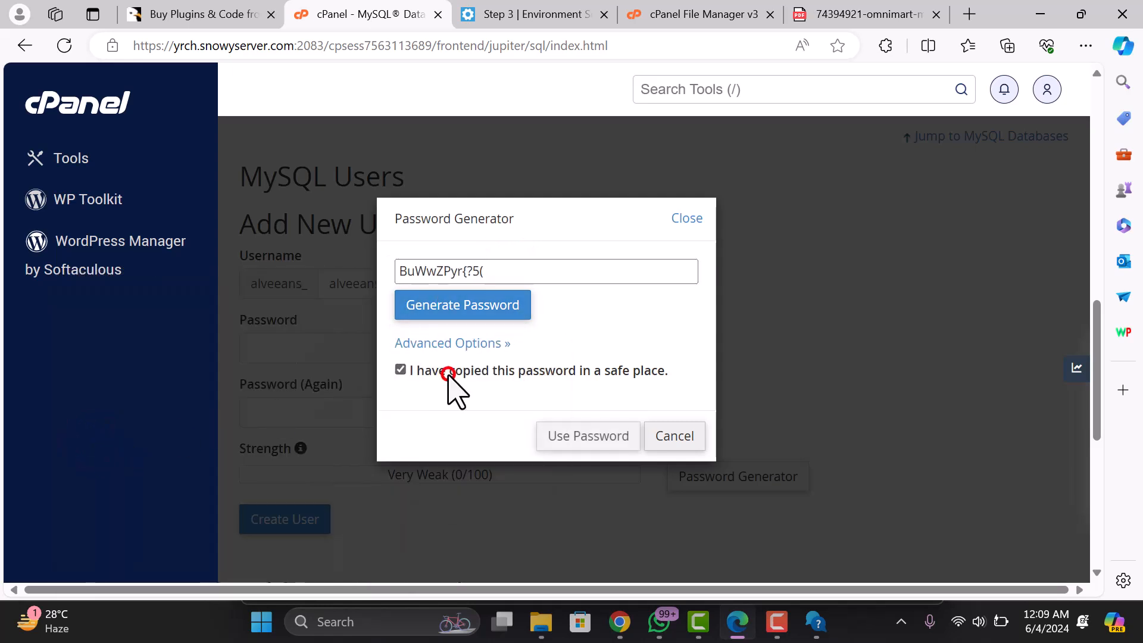
{"action": "left_click", "coordinate": [610, 440]}
{"action": "scroll", "coordinate": [288, 459], "scroll_direction": "down", "scroll_amount": 1}
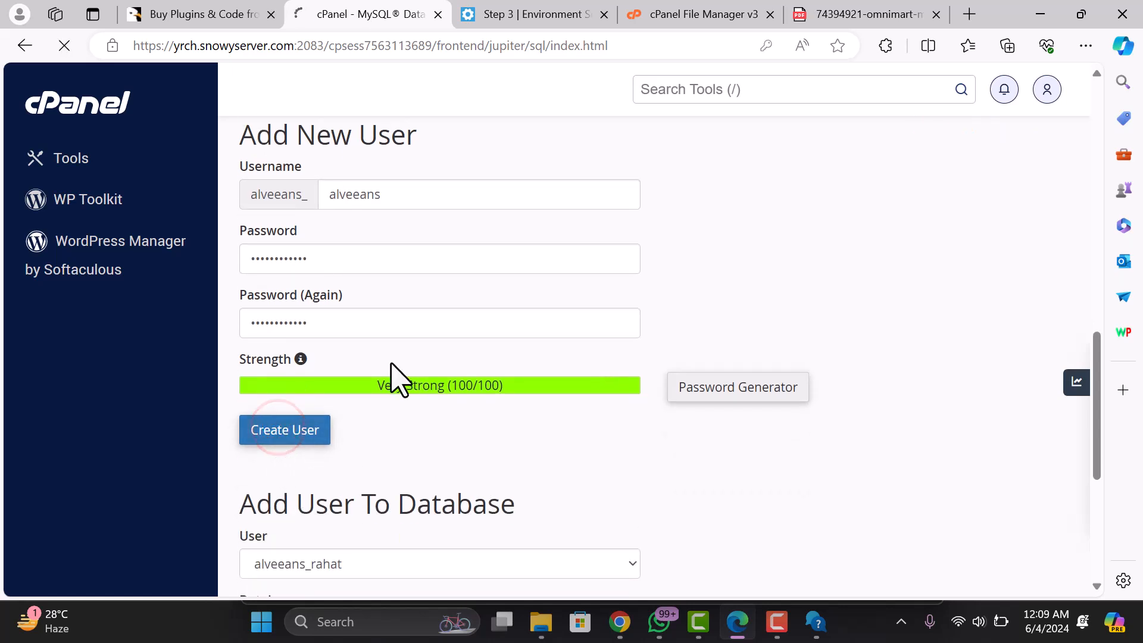
{"action": "left_click", "coordinate": [663, 286]}
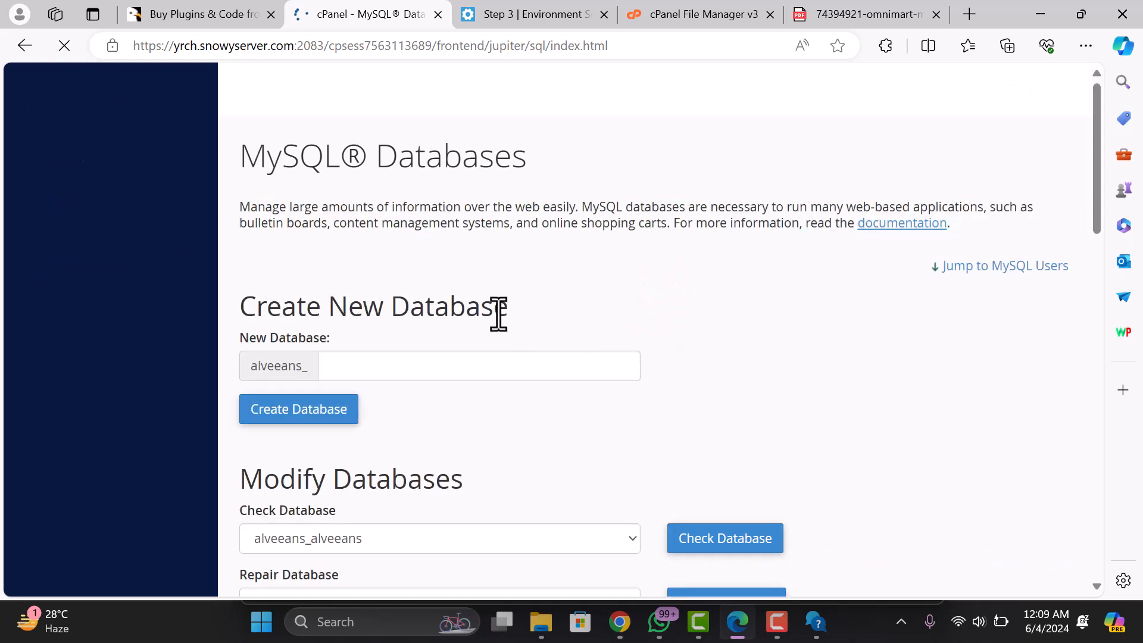
- Add alveeans_alveeans to the alveeans_alveeans database with ALL PRIVILEGES
{"action": "scroll", "coordinate": [473, 356], "scroll_direction": "down", "scroll_amount": 9}
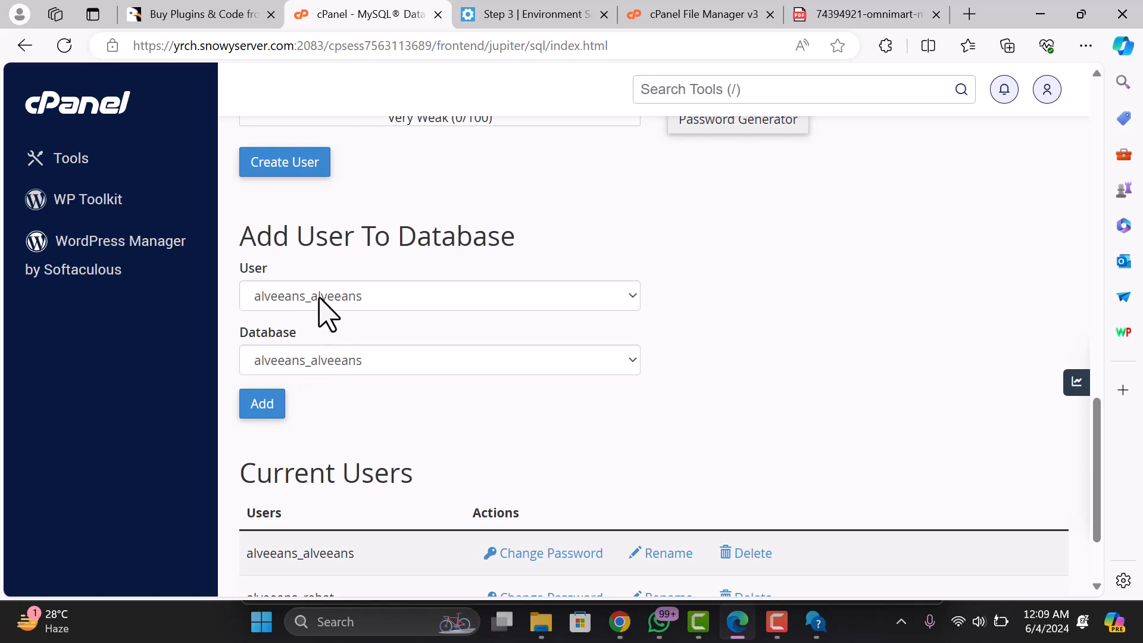
{"action": "left_click_drag", "start_coordinate": [239, 238], "coordinate": [503, 237]}
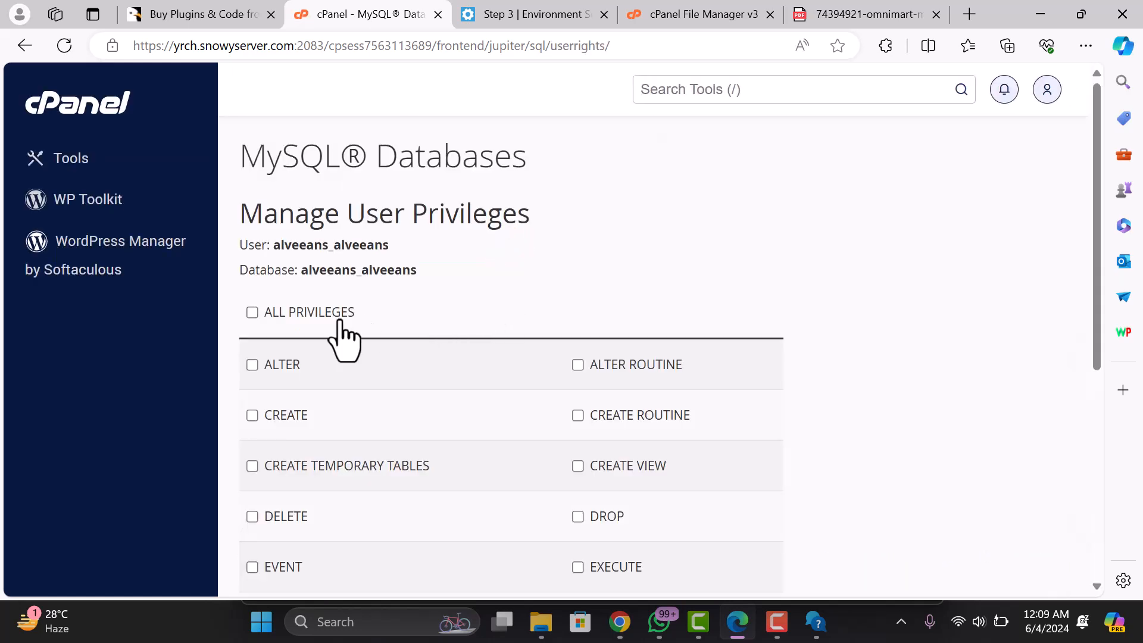
{"action": "left_click", "coordinate": [254, 310]}
{"action": "scroll", "coordinate": [421, 349], "scroll_direction": "down", "scroll_amount": 5}
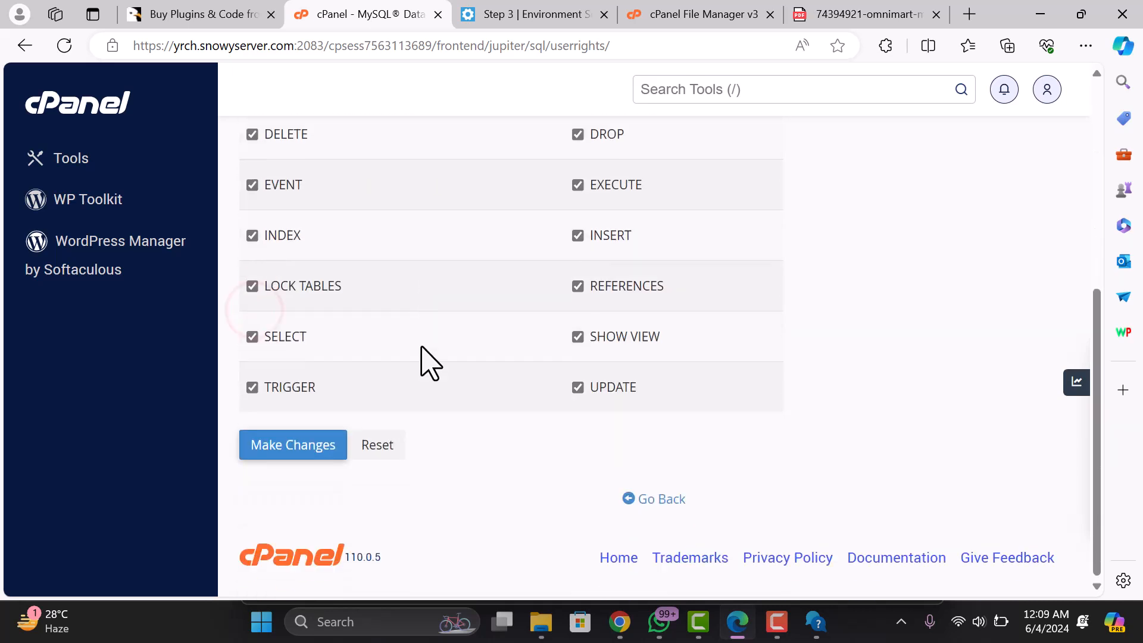
{"action": "left_click", "coordinate": [296, 443]}
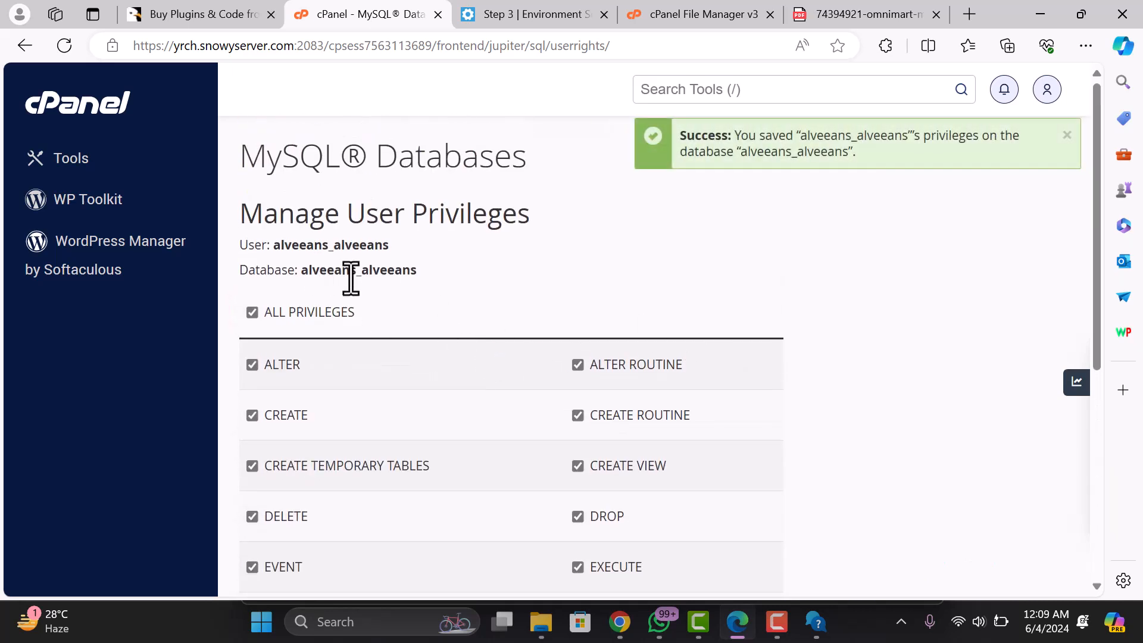
- Paste the generated password into the installer's Database Password field
{"action": "left_click", "coordinate": [541, 14]}
{"action": "left_click", "coordinate": [445, 314]}
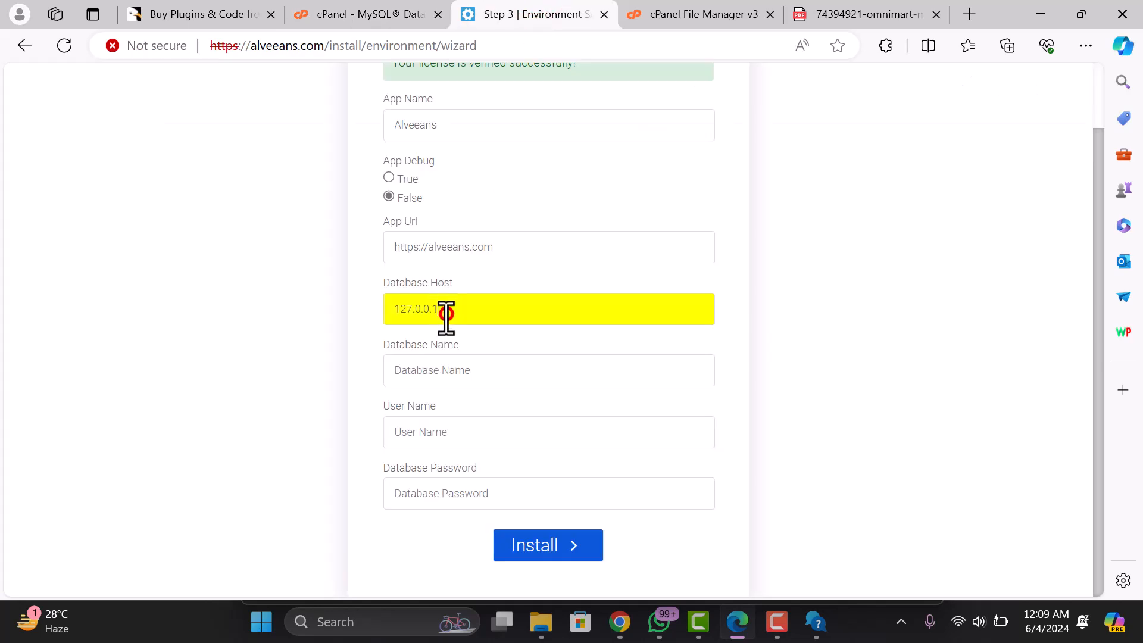
{"action": "left_click", "coordinate": [446, 441]}
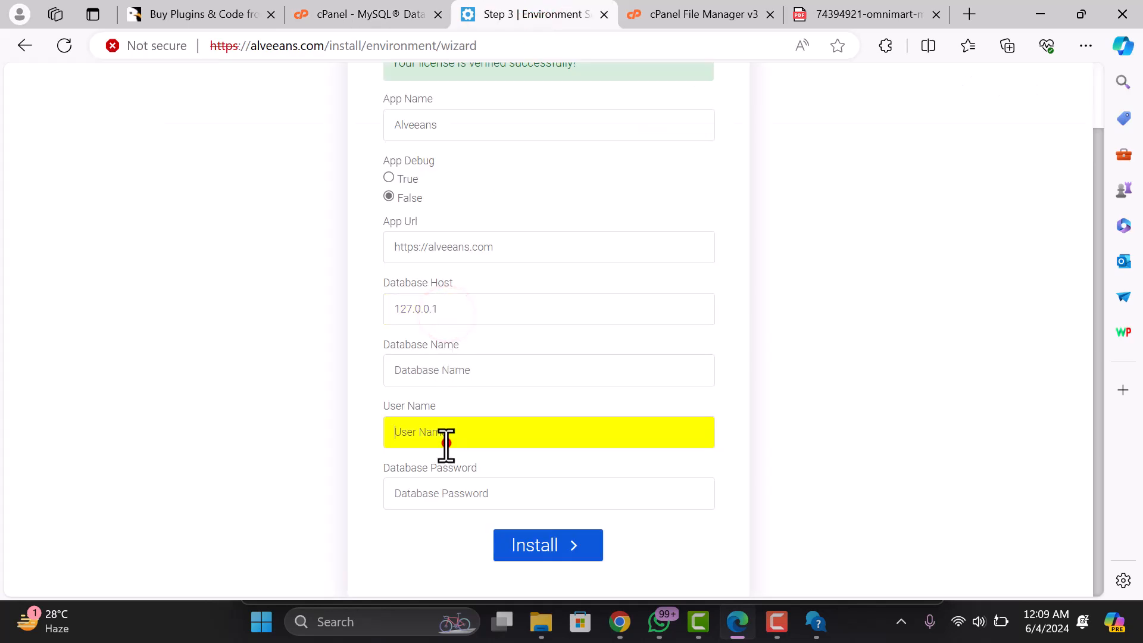
{"action": "left_click", "coordinate": [301, 475]}
{"action": "right_click", "coordinate": [418, 493]}
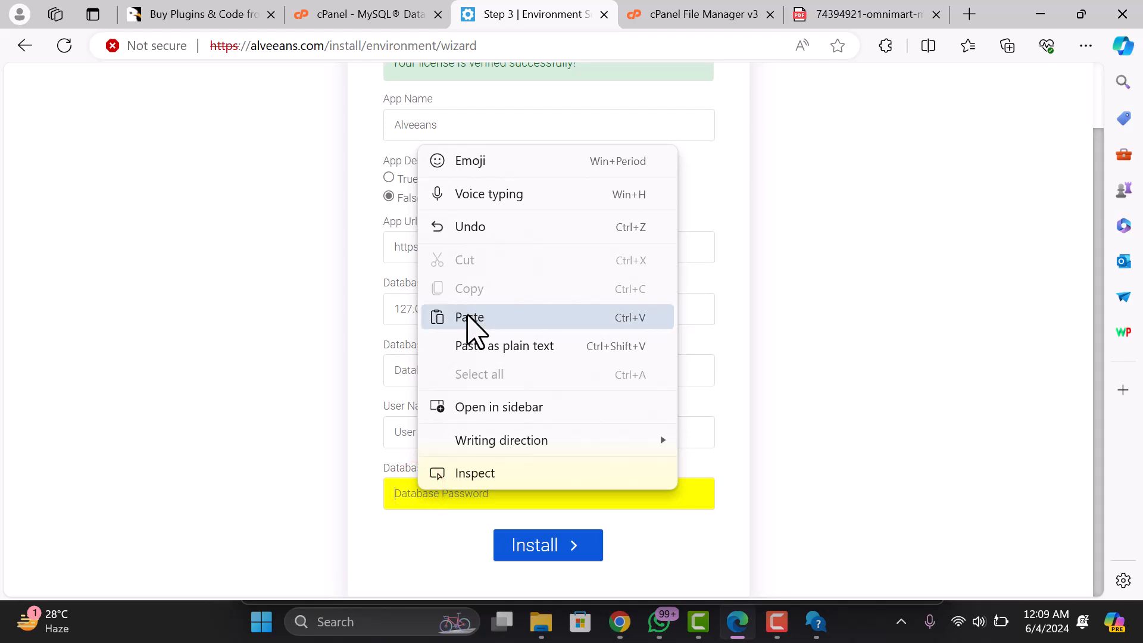
{"action": "left_click", "coordinate": [467, 316]}
- Fill the database fields with alveeans_alveeans copied from cPanel, then start the installation
{"action": "left_click", "coordinate": [419, 13]}
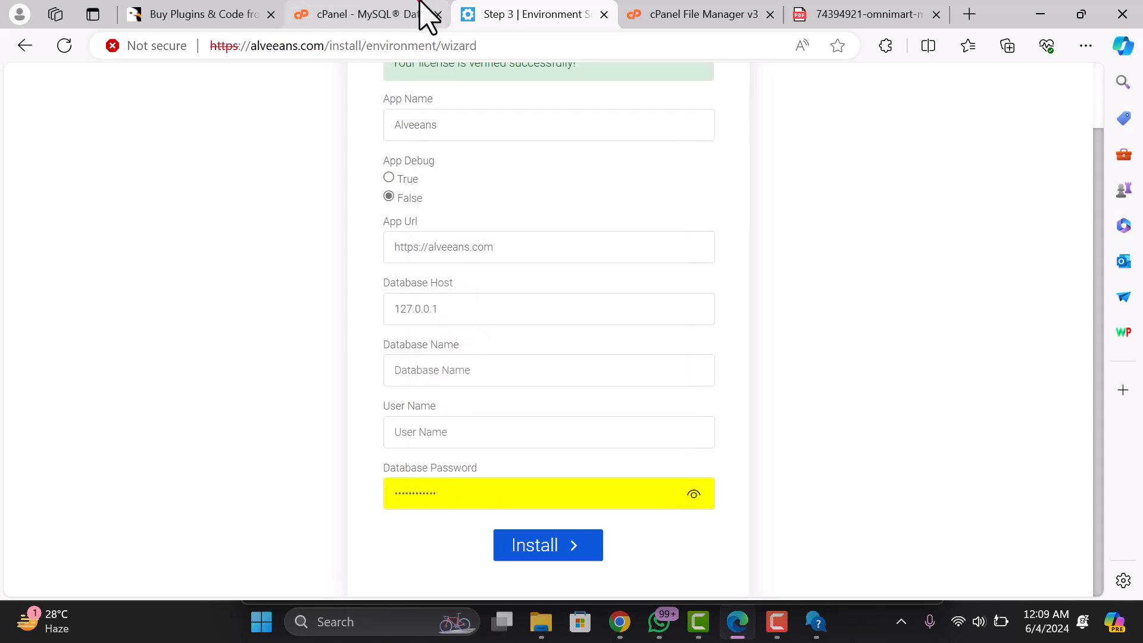
{"action": "double_click", "coordinate": [337, 247]}
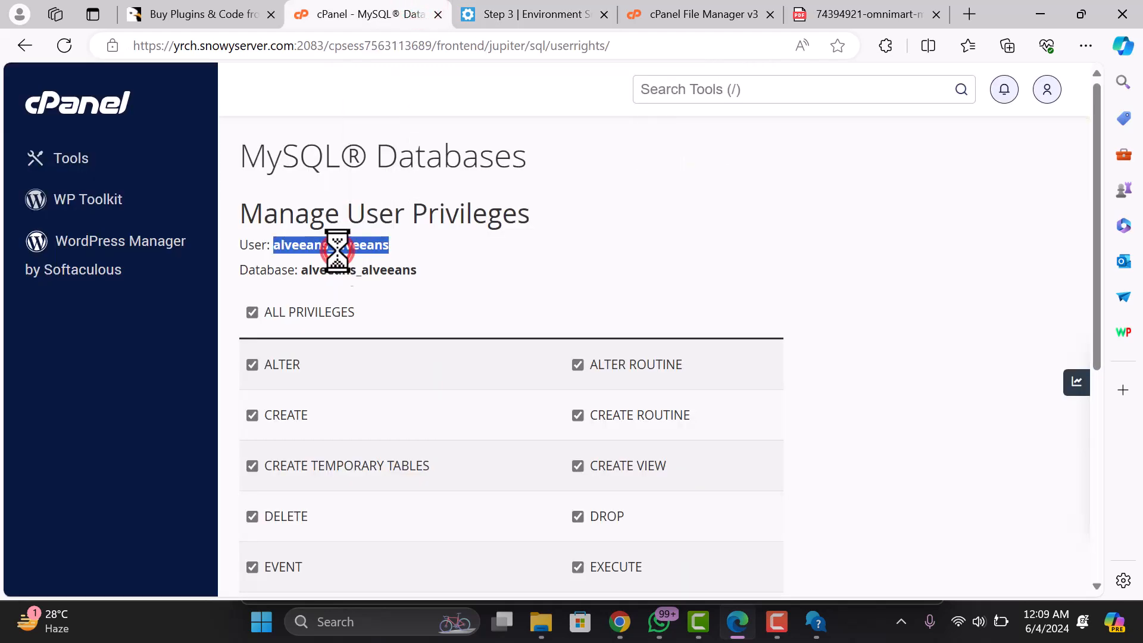
{"action": "right_click", "coordinate": [371, 246]}
{"action": "left_click", "coordinate": [379, 263]}
{"action": "left_click", "coordinate": [522, 14]}
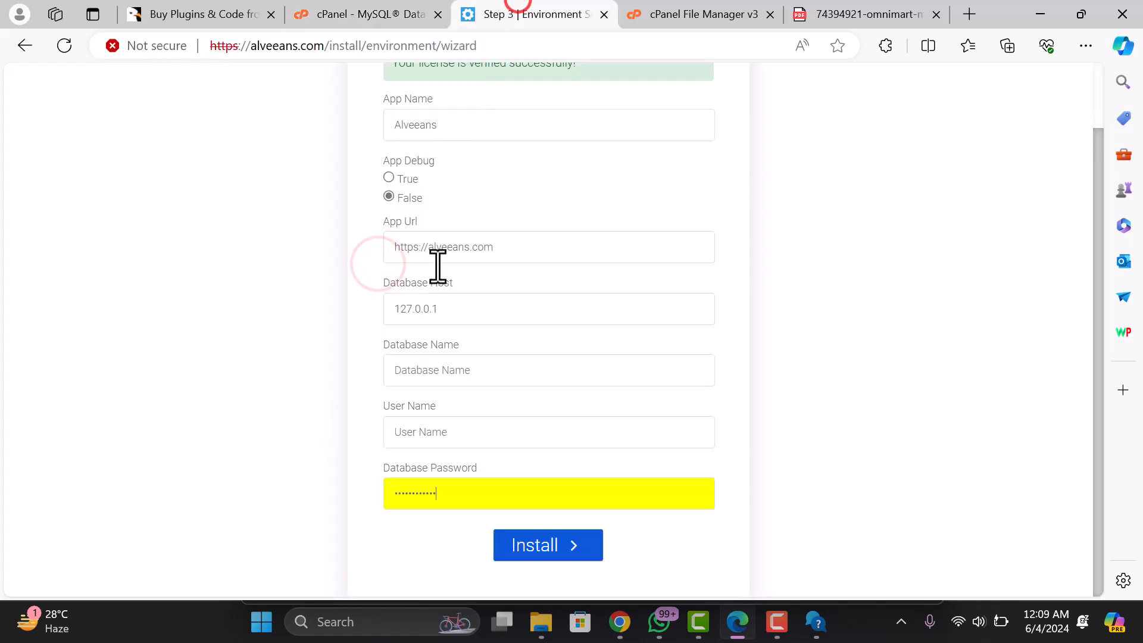
{"action": "left_click", "coordinate": [451, 425]}
{"action": "left_click", "coordinate": [454, 359]}
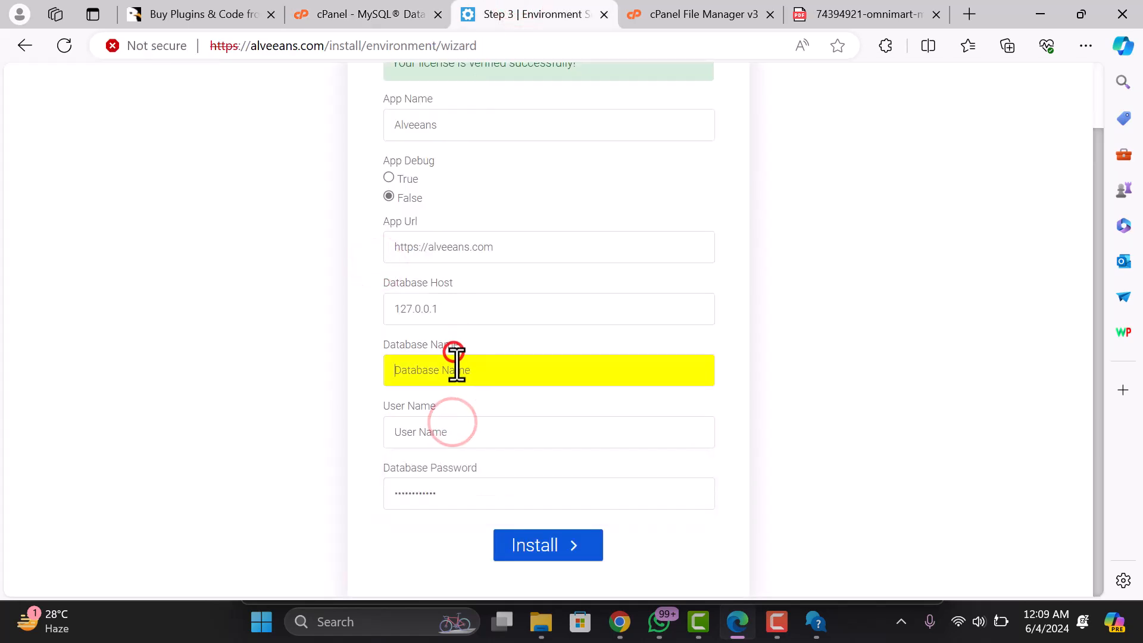
{"action": "left_click", "coordinate": [451, 430]}
{"action": "key", "text": "ctrl+v"}
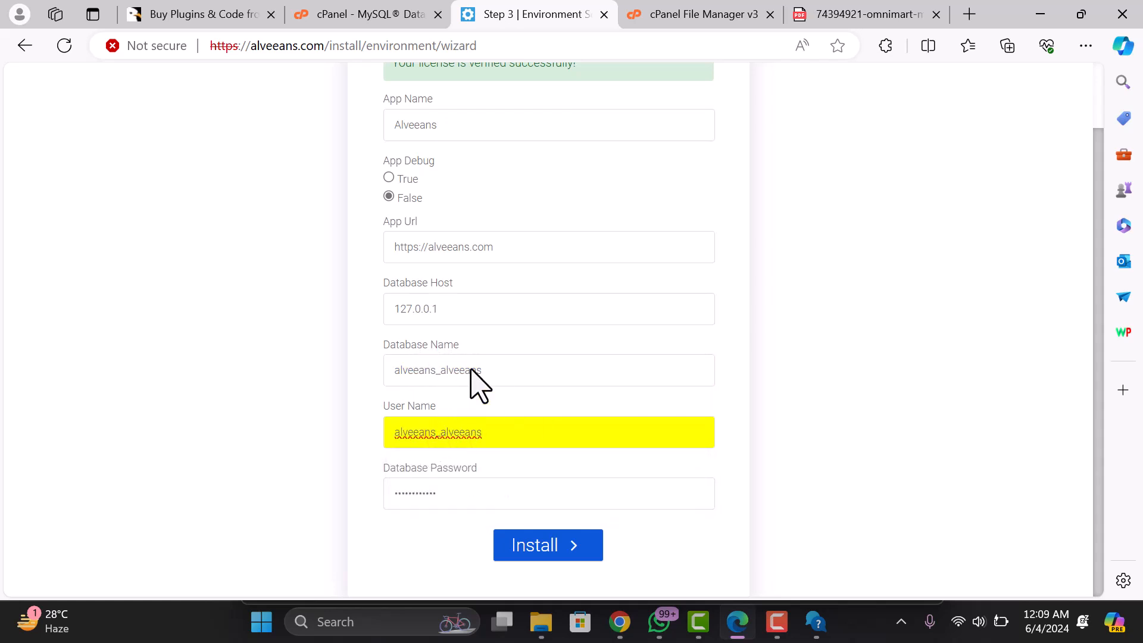
{"action": "left_click", "coordinate": [537, 543]}
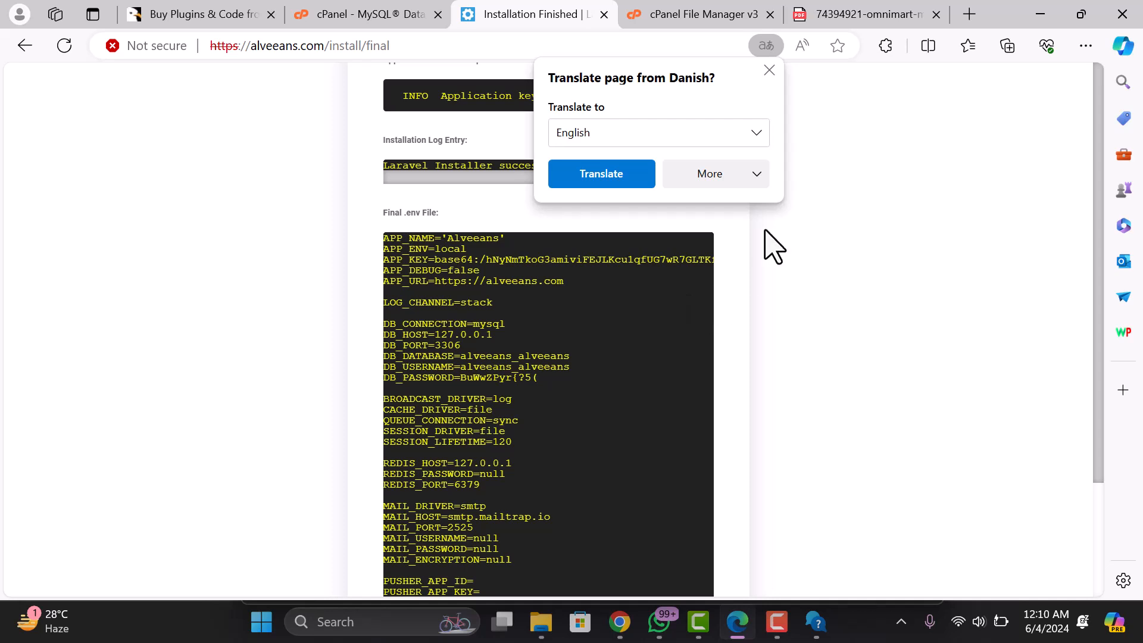
- Dismiss the translate prompt and exit the Installation Finished page to load the OmniMart storefront
{"action": "left_click", "coordinate": [769, 70]}
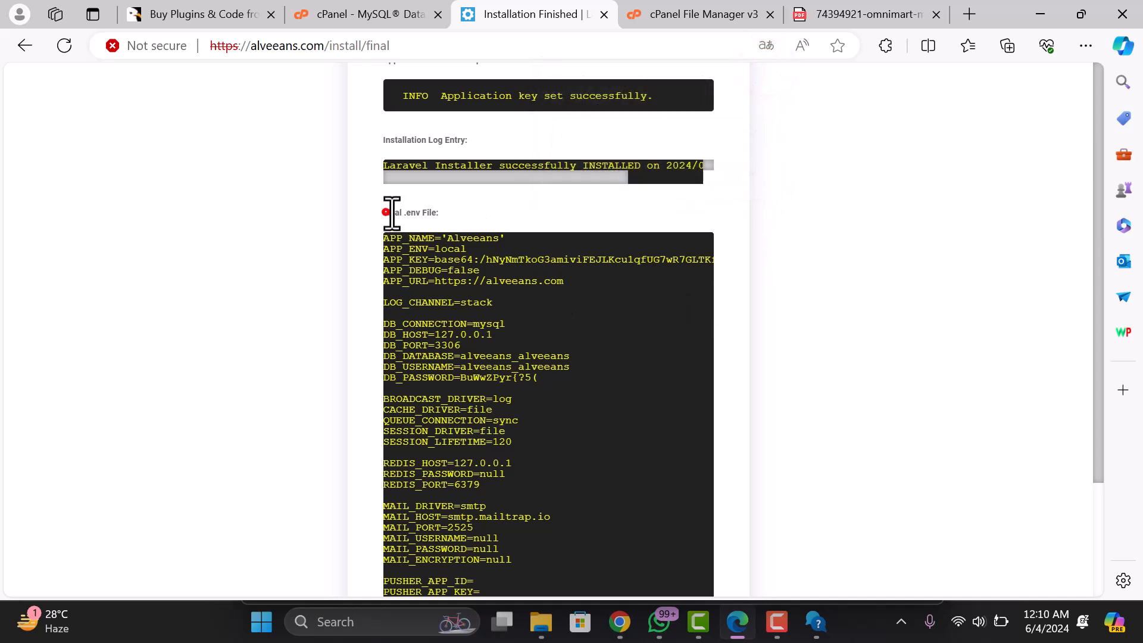
{"action": "left_click_drag", "start_coordinate": [386, 213], "coordinate": [443, 214]}
{"action": "left_click_drag", "start_coordinate": [397, 139], "coordinate": [455, 138]}
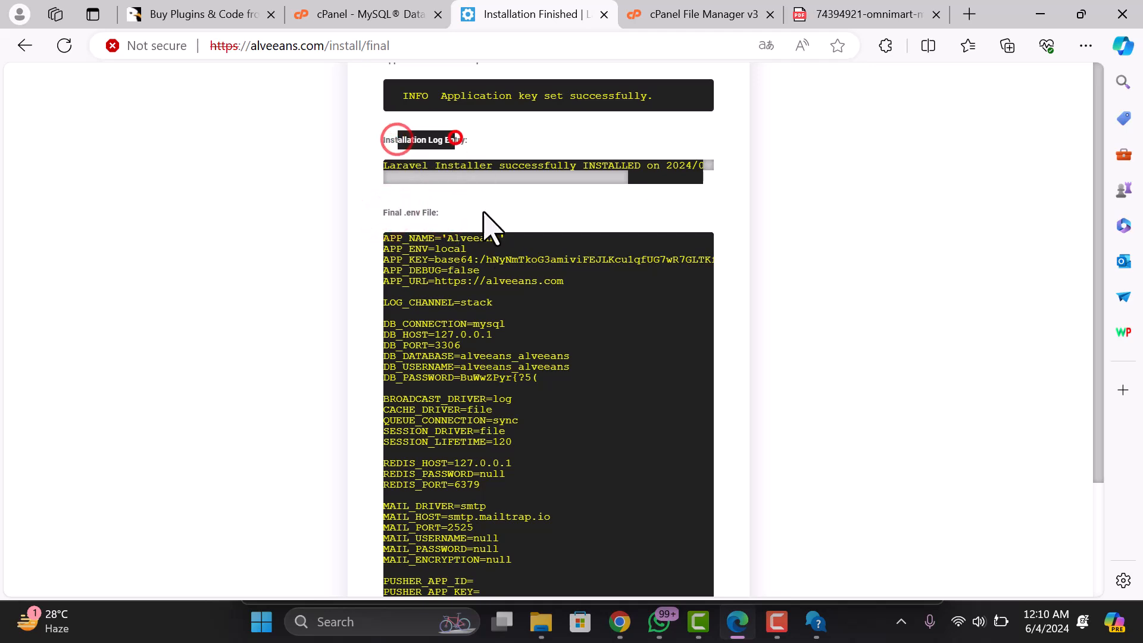
{"action": "scroll", "coordinate": [494, 324], "scroll_direction": "down", "scroll_amount": 2}
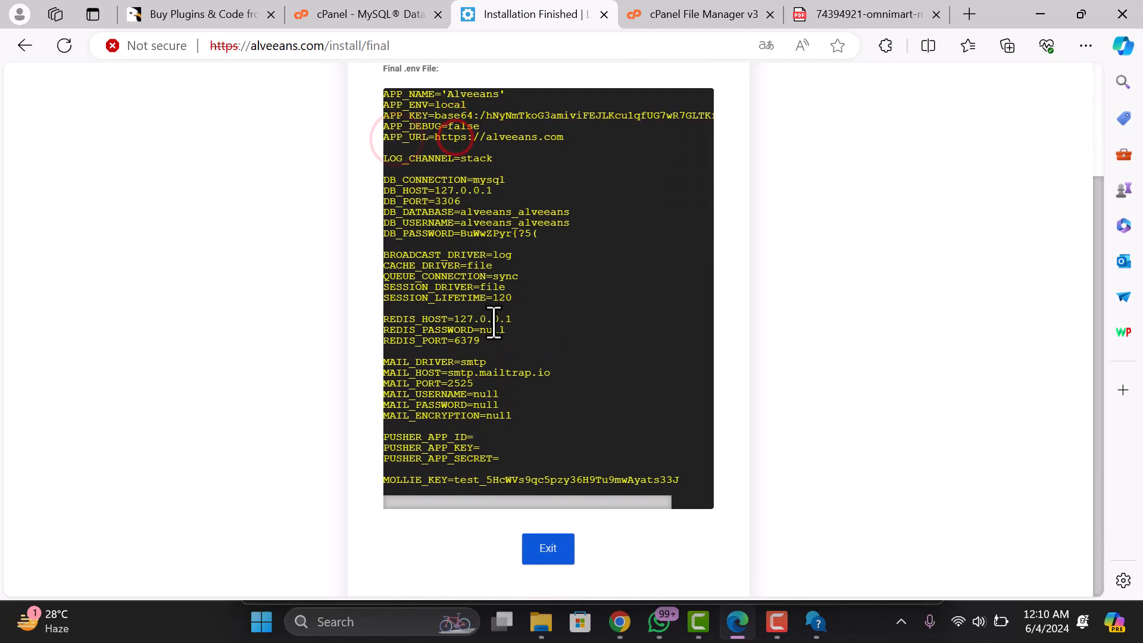
{"action": "left_click", "coordinate": [543, 551]}
{"action": "scroll", "coordinate": [605, 505], "scroll_direction": "up", "scroll_amount": 2}
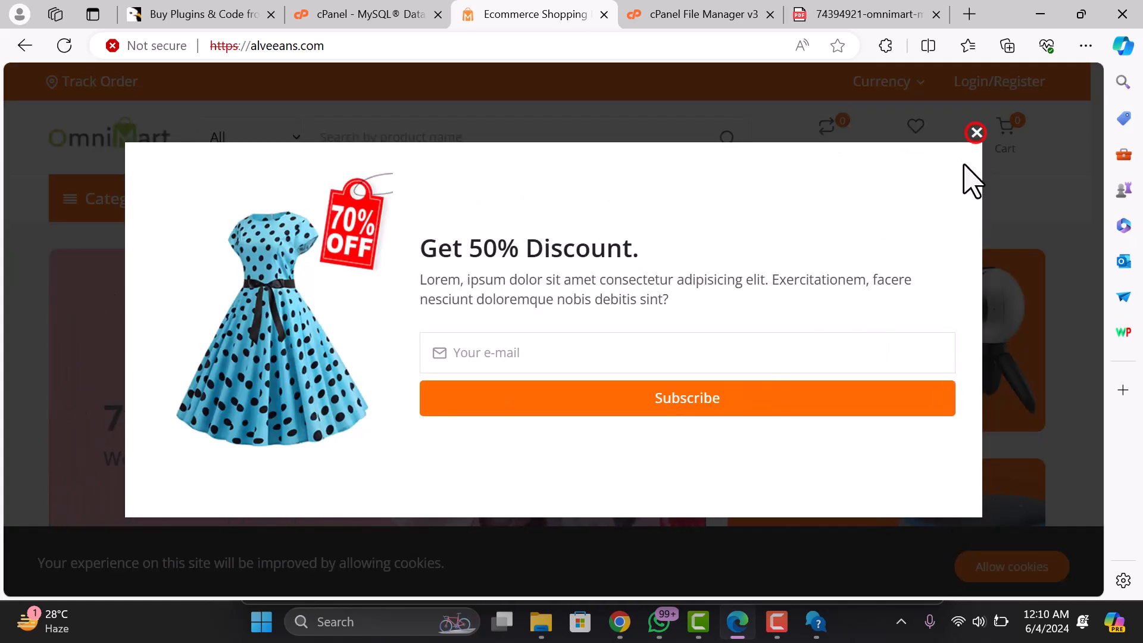
- Close the 50% discount popup, allow cookies, and scroll through the storefront's home page products
{"action": "left_click", "coordinate": [976, 132]}
{"action": "left_click", "coordinate": [1012, 564]}
{"action": "scroll", "coordinate": [755, 383], "scroll_direction": "down", "scroll_amount": 10}
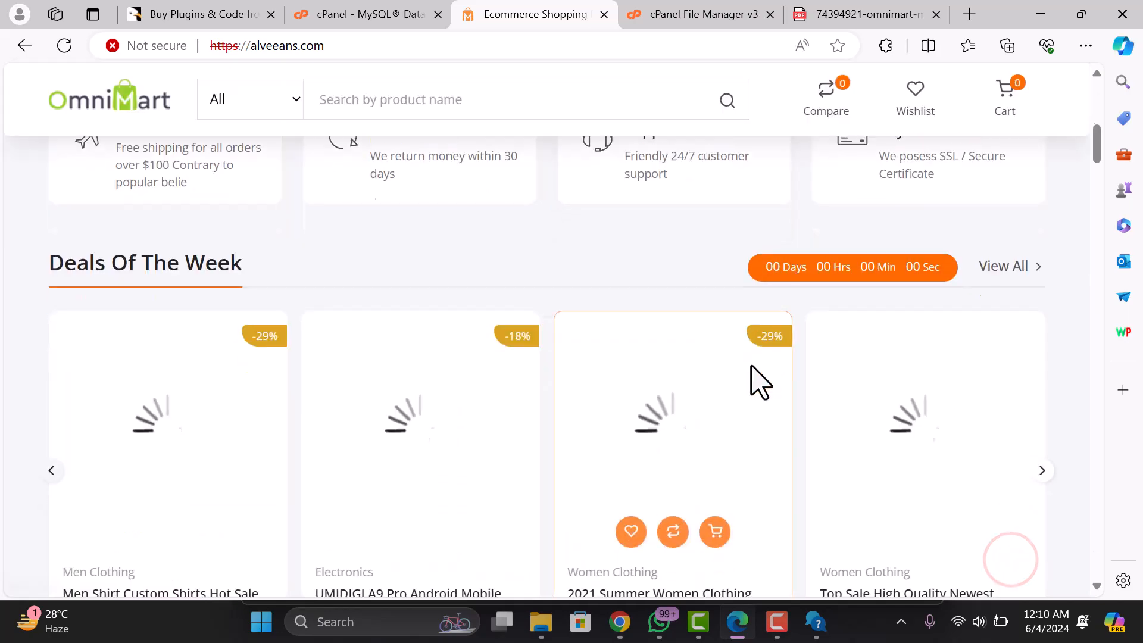
{"action": "scroll", "coordinate": [755, 386], "scroll_direction": "up", "scroll_amount": 10}
{"action": "scroll", "coordinate": [752, 387], "scroll_direction": "down", "scroll_amount": 7}
{"action": "scroll", "coordinate": [285, 357], "scroll_direction": "down", "scroll_amount": 7}
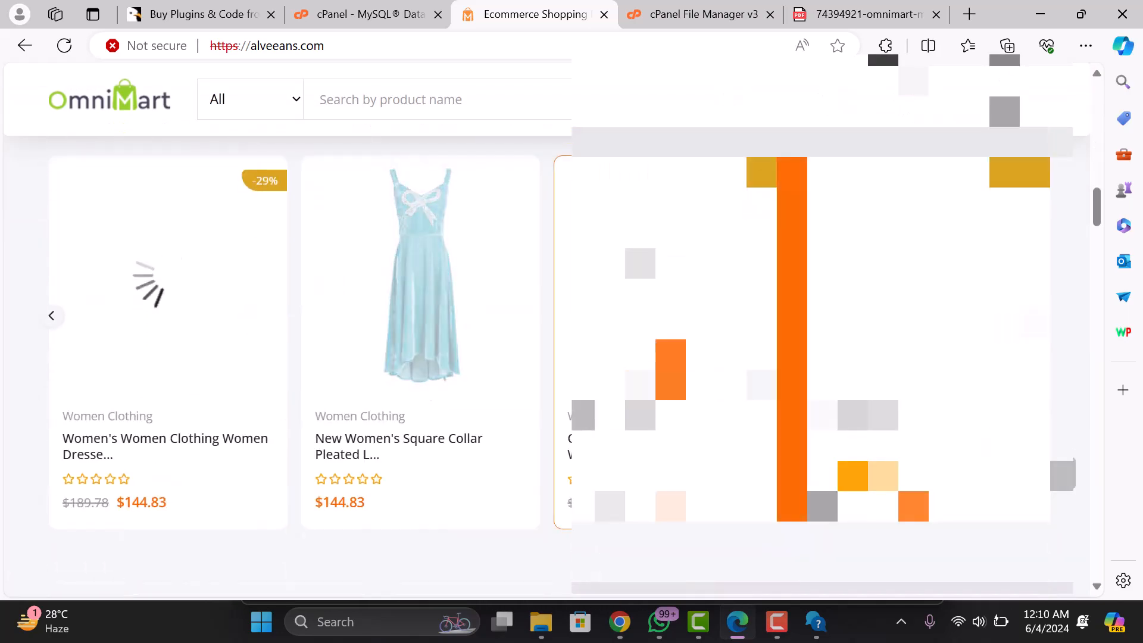
{"action": "scroll", "coordinate": [286, 357], "scroll_direction": "down", "scroll_amount": 10}
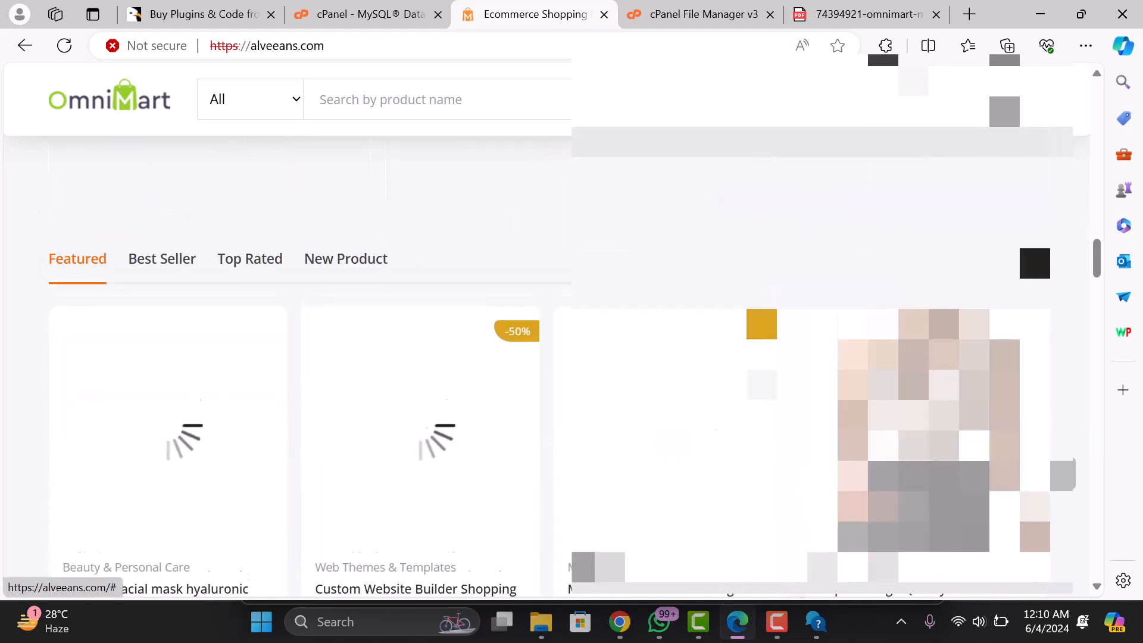
{"action": "scroll", "coordinate": [285, 357], "scroll_direction": "up", "scroll_amount": 5}
{"action": "scroll", "coordinate": [286, 357], "scroll_direction": "down", "scroll_amount": 7}
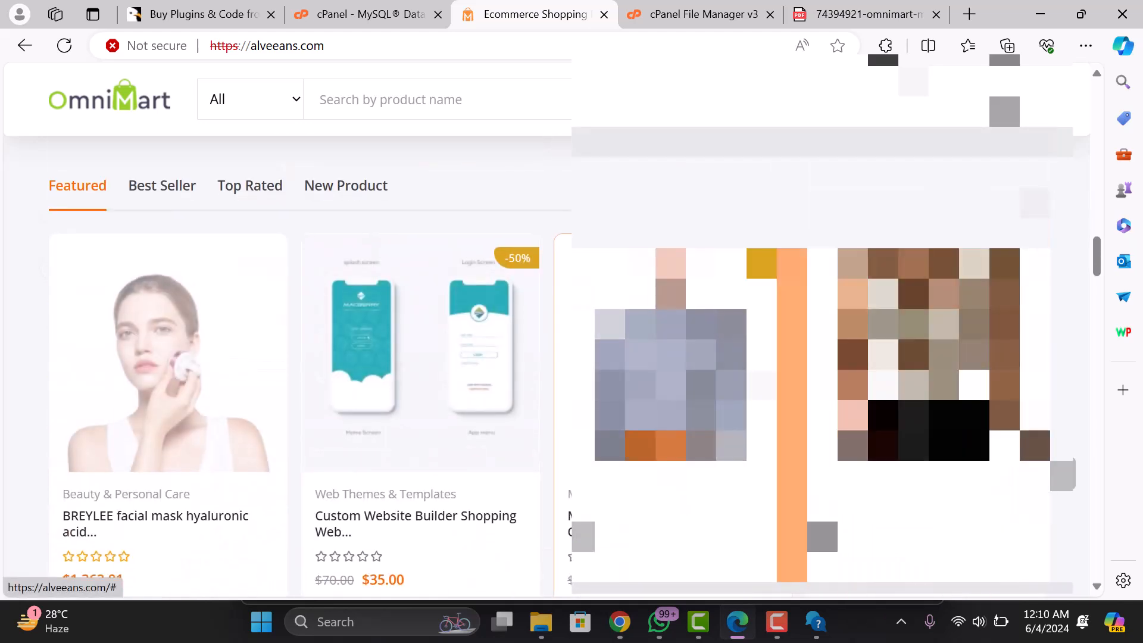
{"action": "scroll", "coordinate": [333, 344], "scroll_direction": "down", "scroll_amount": 8}
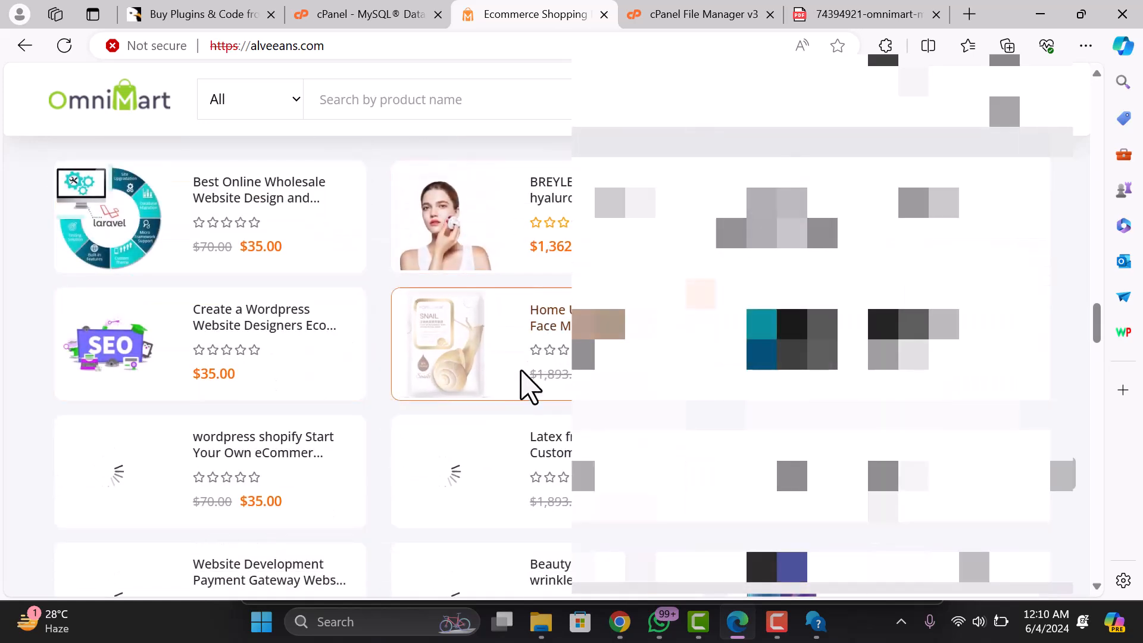
{"action": "scroll", "coordinate": [523, 387], "scroll_direction": "down", "scroll_amount": 6}
{"action": "scroll", "coordinate": [509, 405], "scroll_direction": "up", "scroll_amount": 15}
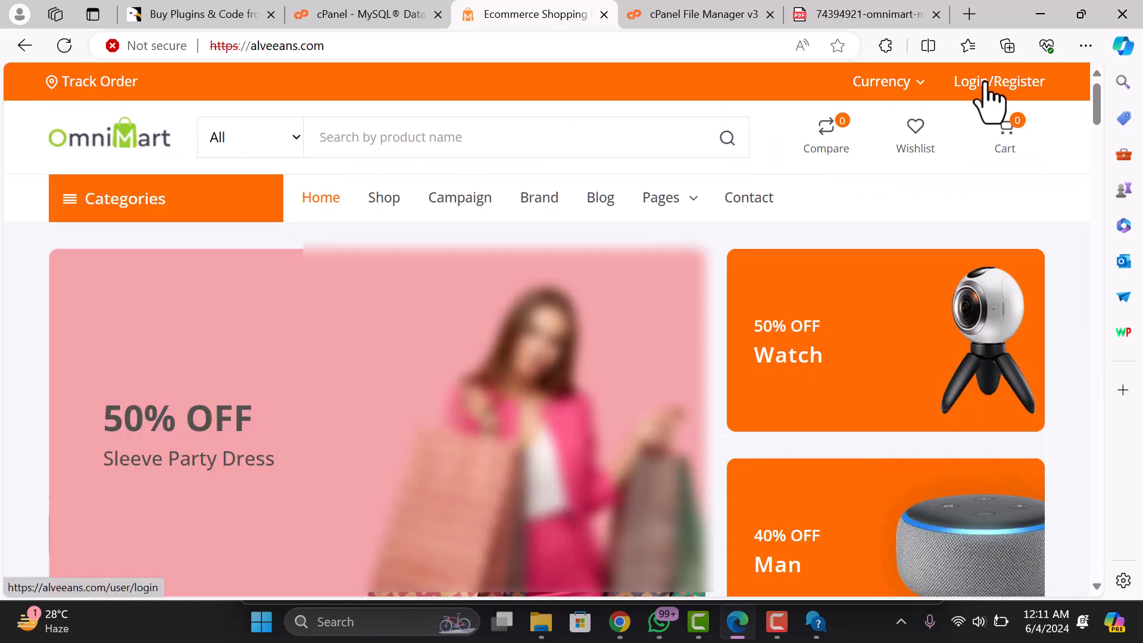
{"action": "left_click", "coordinate": [376, 53]}
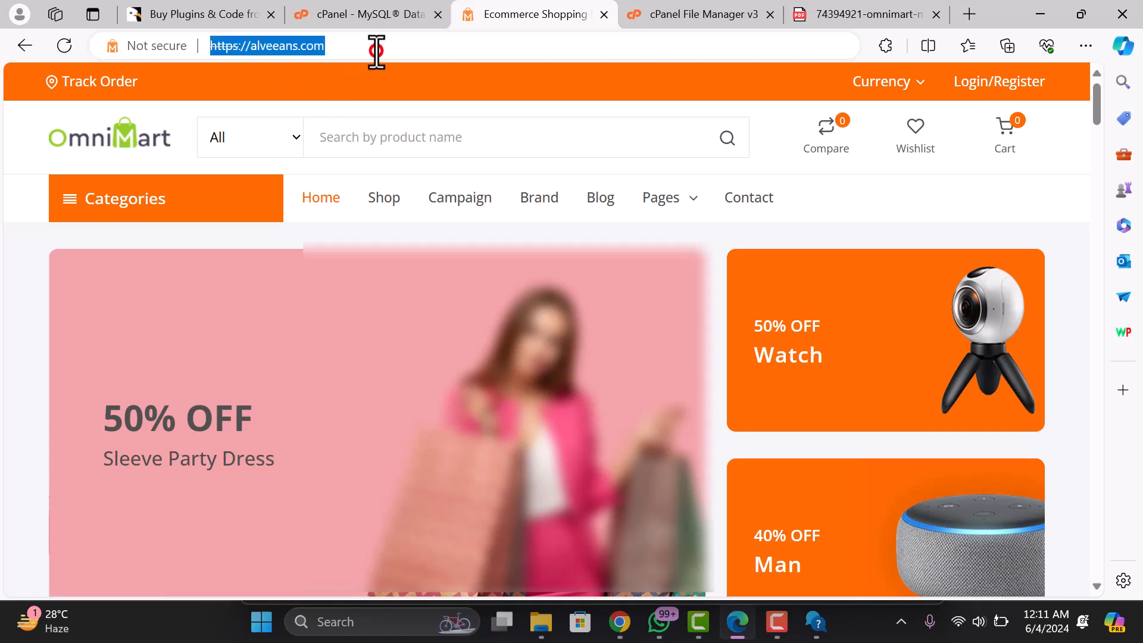
{"action": "left_click", "coordinate": [384, 49]}
- Go to the admin login page at alveeans.com/admin and focus the email field
{"action": "type", "text": "/admin"}
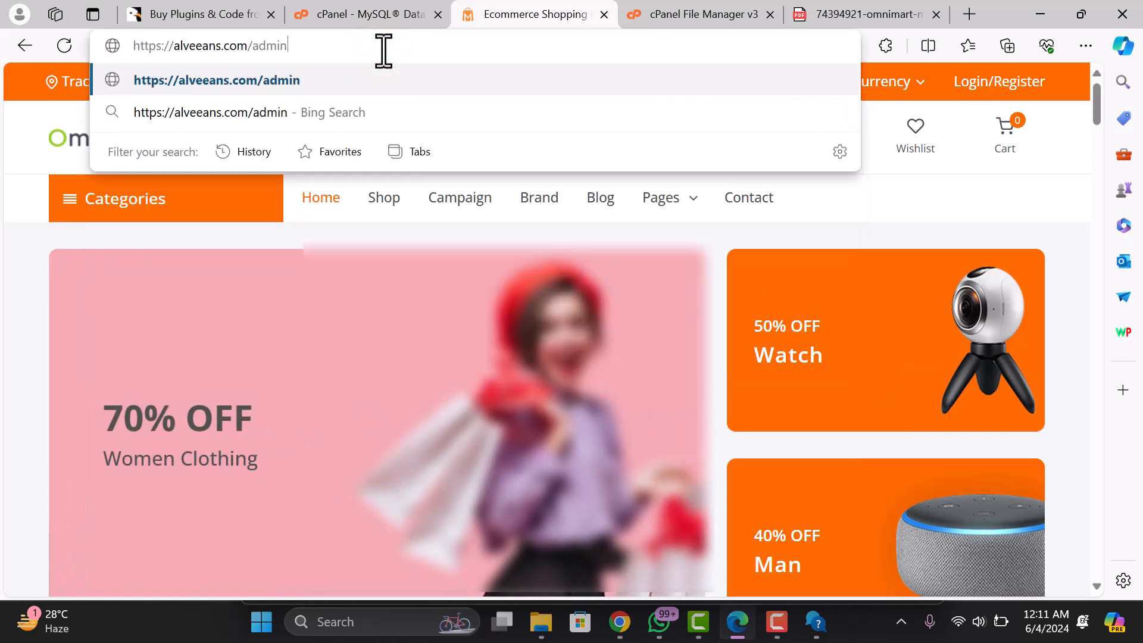
{"action": "key", "text": "Return"}
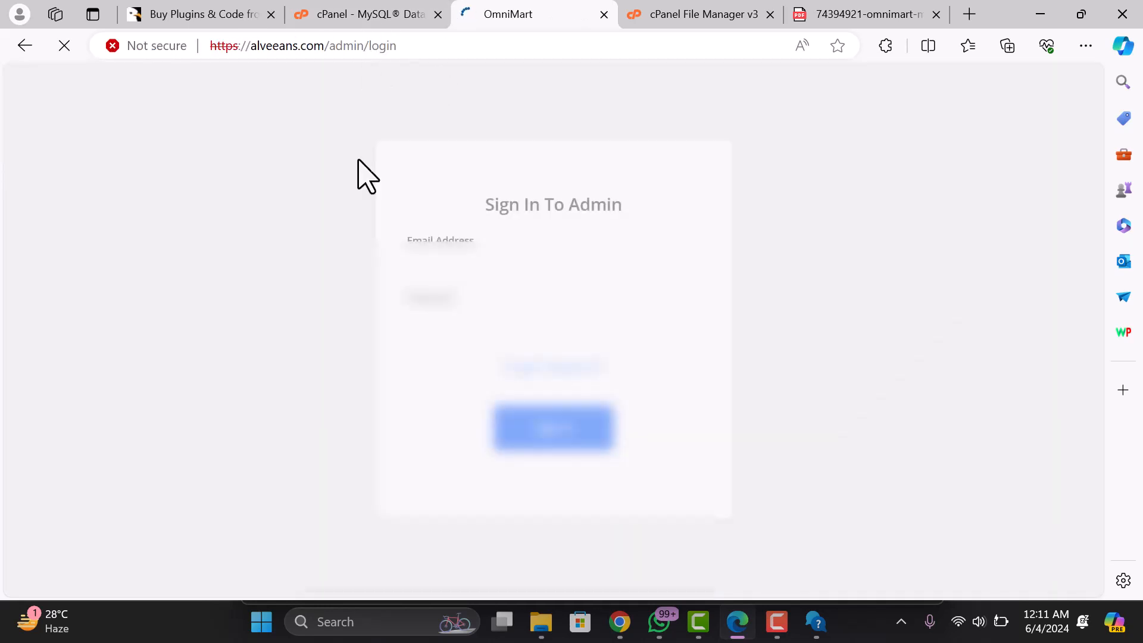
{"action": "left_click", "coordinate": [460, 262]}
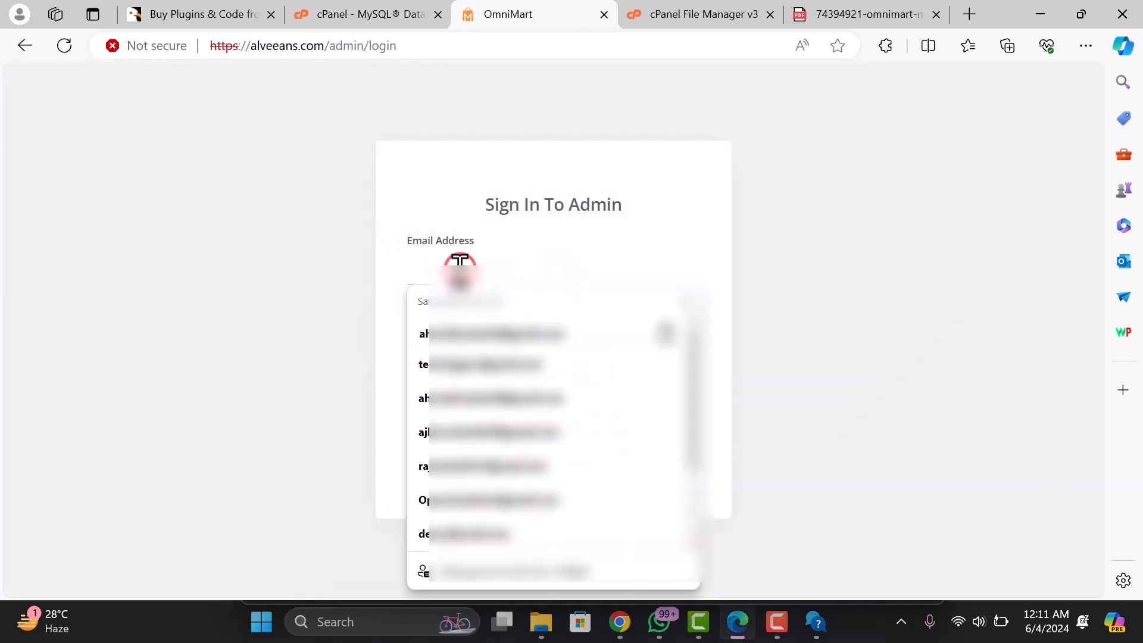
{"action": "left_click", "coordinate": [349, 266]}
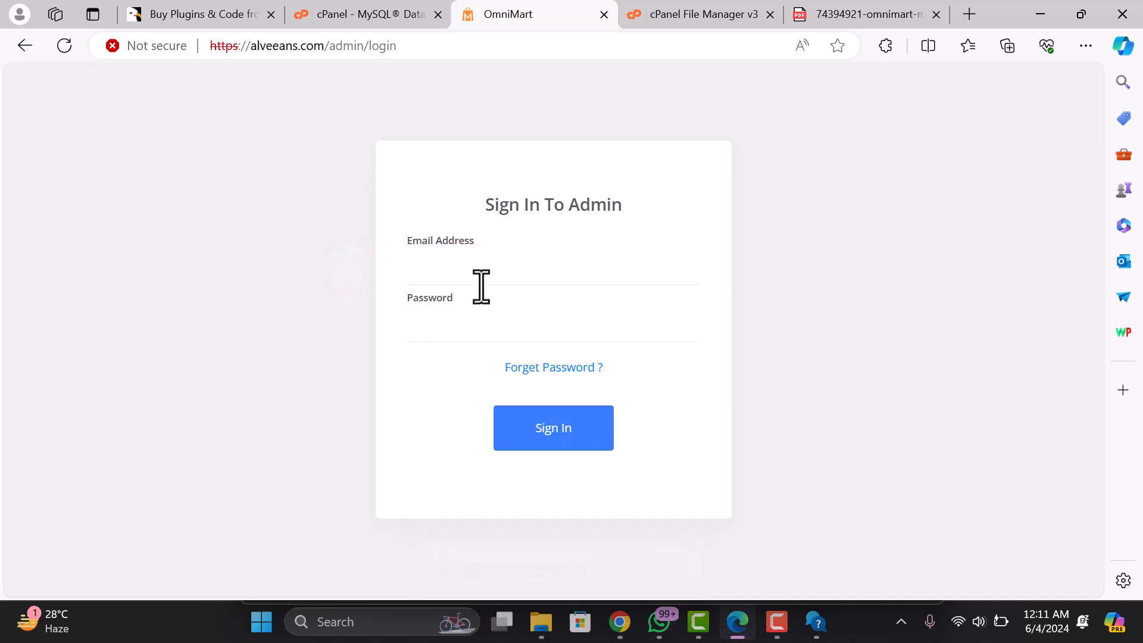
- Copy the default admin email from the documentation, enter the default credentials and sign in
{"action": "key", "text": "alt+Tab"}
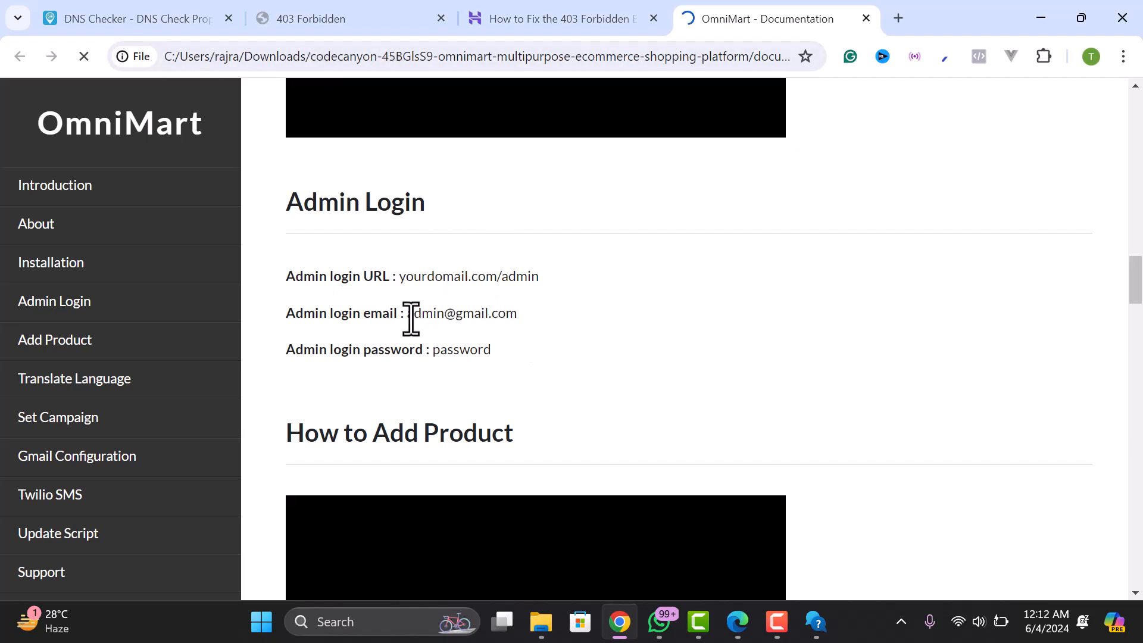
{"action": "left_click_drag", "start_coordinate": [407, 315], "coordinate": [524, 327]}
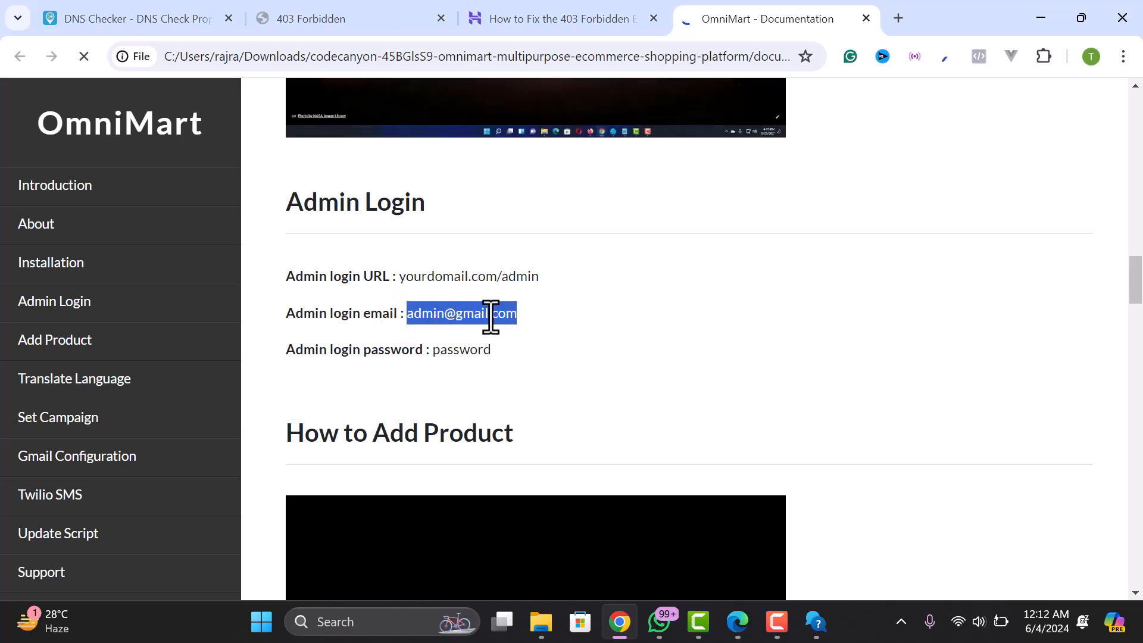
{"action": "right_click", "coordinate": [499, 319]}
{"action": "left_click", "coordinate": [536, 335]}
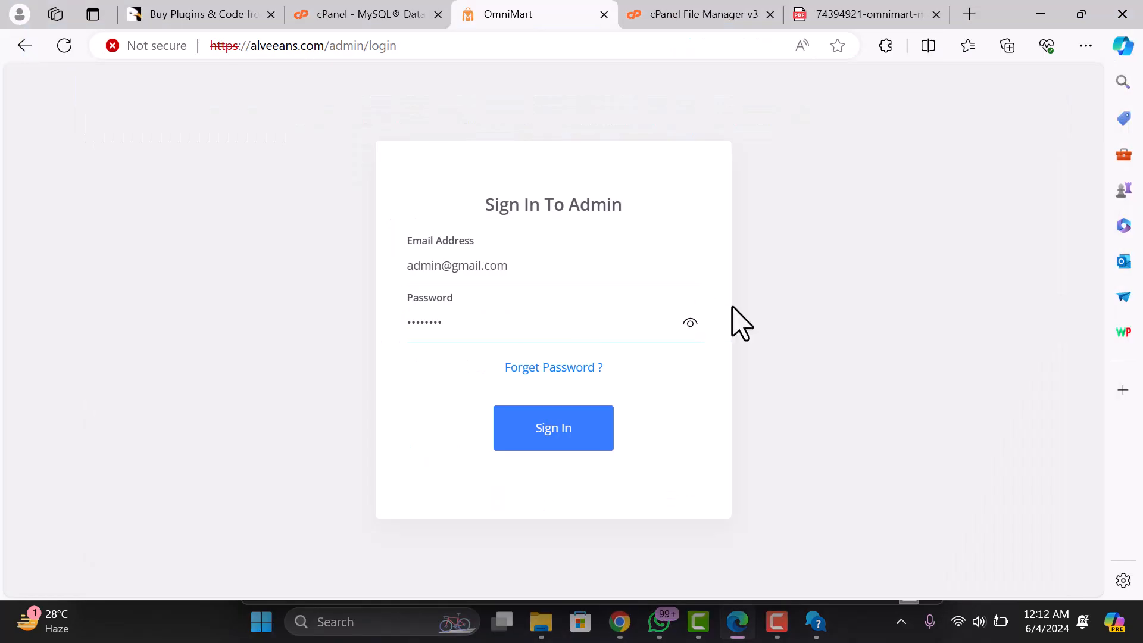
{"action": "left_click", "coordinate": [690, 323]}
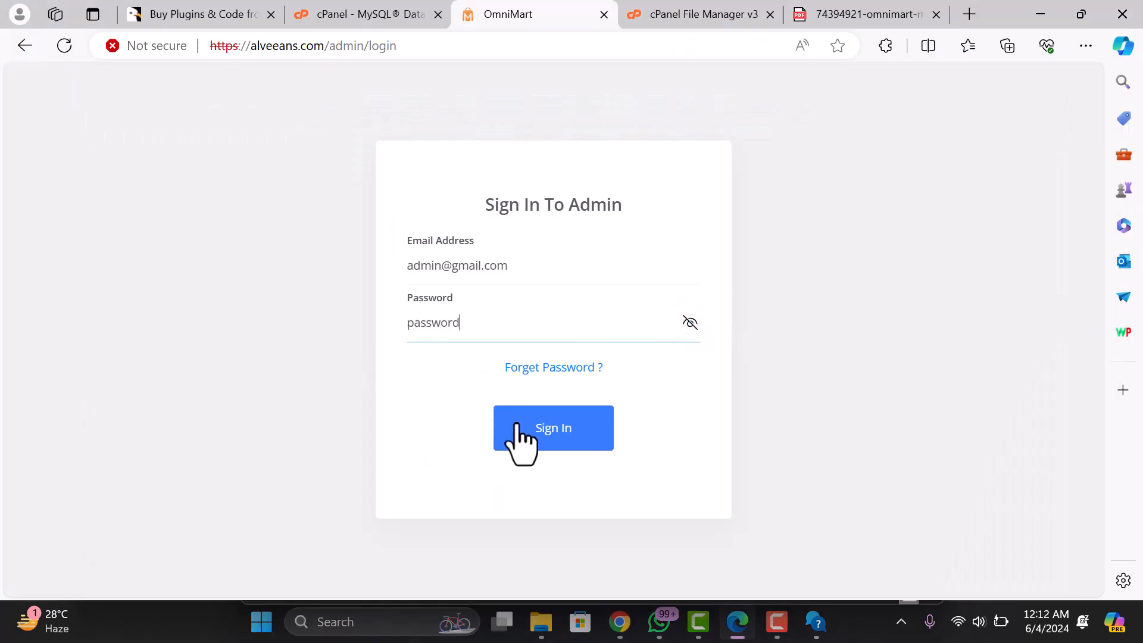
{"action": "left_click", "coordinate": [535, 433]}
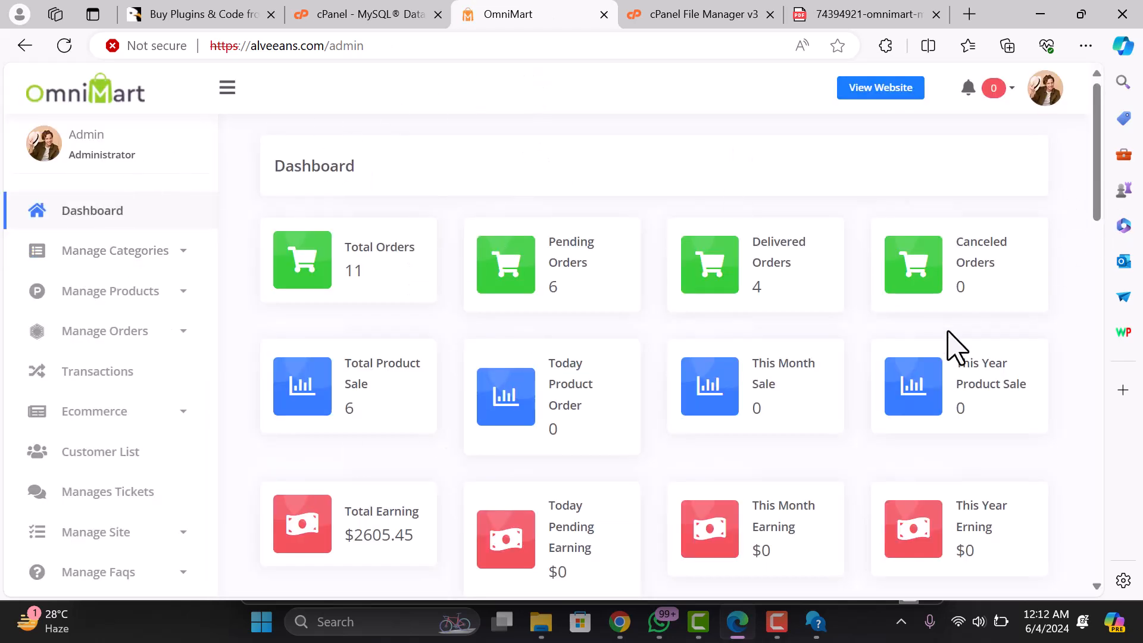
- Scroll through the admin dashboard to review its figures
{"action": "scroll", "coordinate": [938, 345], "scroll_direction": "down", "scroll_amount": 10}
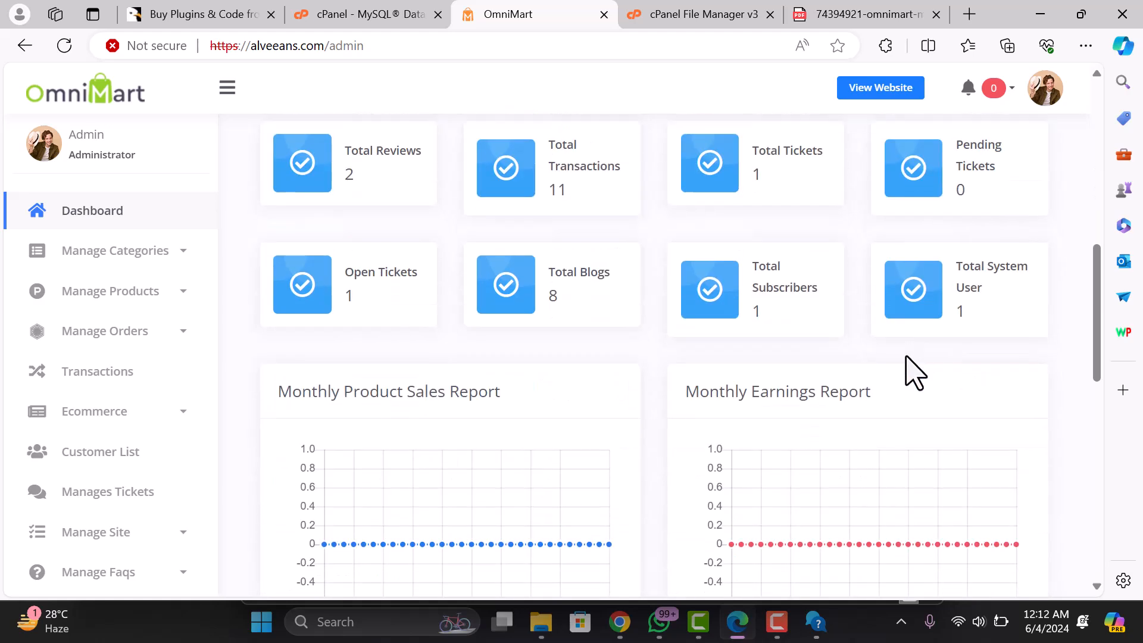
{"action": "scroll", "coordinate": [906, 363], "scroll_direction": "down", "scroll_amount": 5}
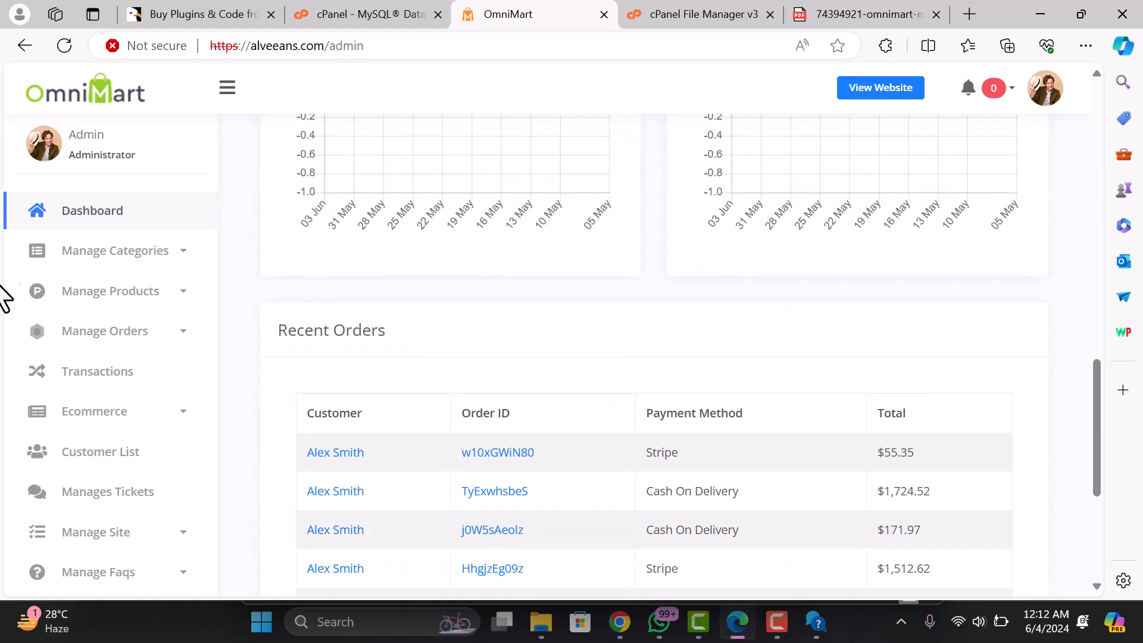
{"action": "scroll", "coordinate": [92, 465], "scroll_direction": "down", "scroll_amount": 7}
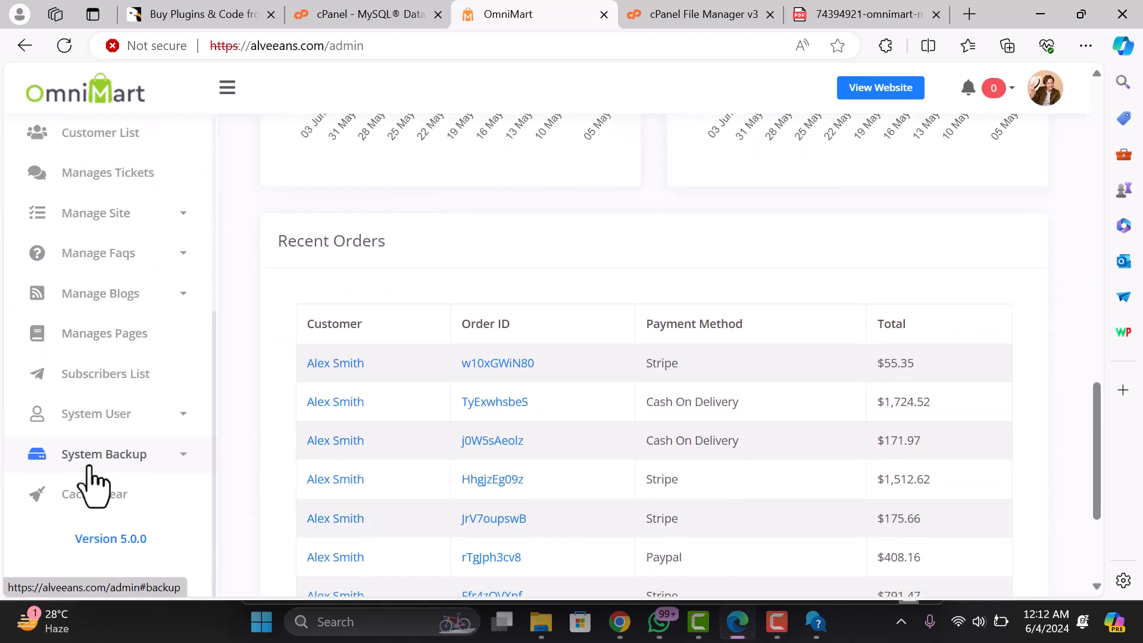
{"action": "scroll", "coordinate": [95, 464], "scroll_direction": "up", "scroll_amount": 5}
{"action": "scroll", "coordinate": [462, 377], "scroll_direction": "up", "scroll_amount": 10}
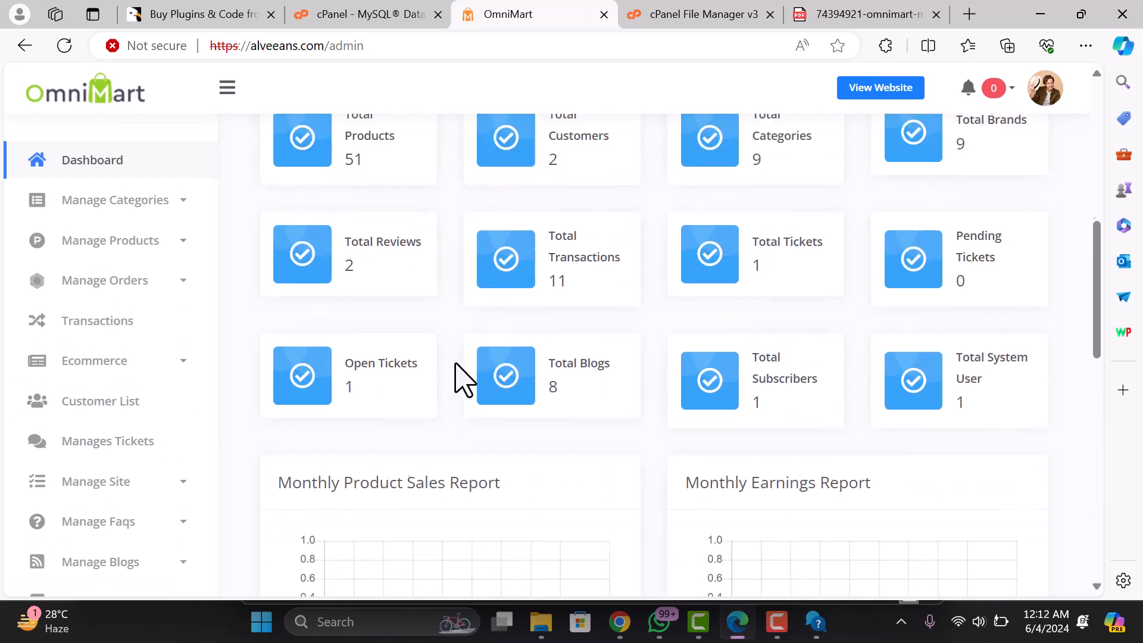
{"action": "scroll", "coordinate": [462, 378], "scroll_direction": "up", "scroll_amount": 6}
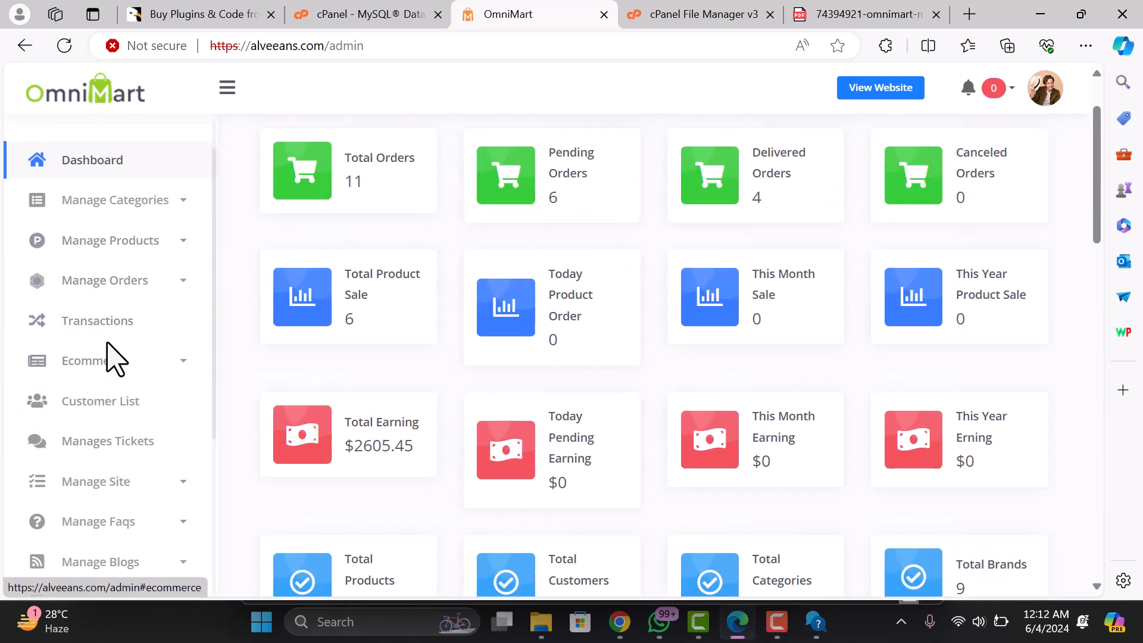
{"action": "scroll", "coordinate": [104, 387], "scroll_direction": "down", "scroll_amount": 4}
{"action": "scroll", "coordinate": [104, 387], "scroll_direction": "up", "scroll_amount": 2}
{"action": "scroll", "coordinate": [803, 235], "scroll_direction": "up", "scroll_amount": 2}
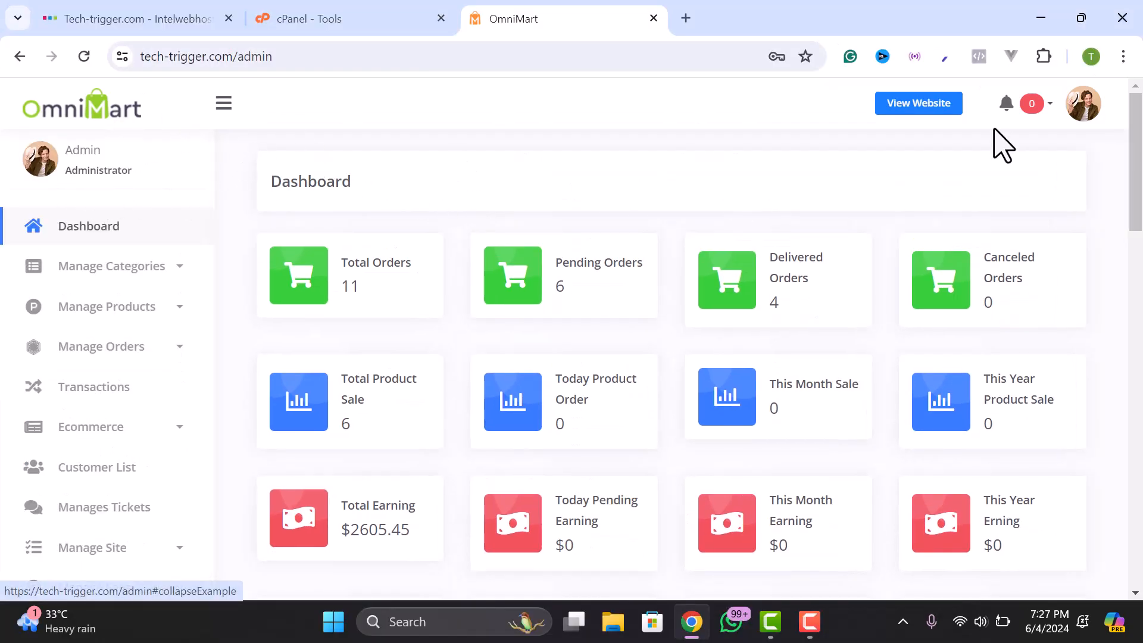
- Choose Change Password from the admin avatar menu
{"action": "left_click", "coordinate": [1083, 95]}
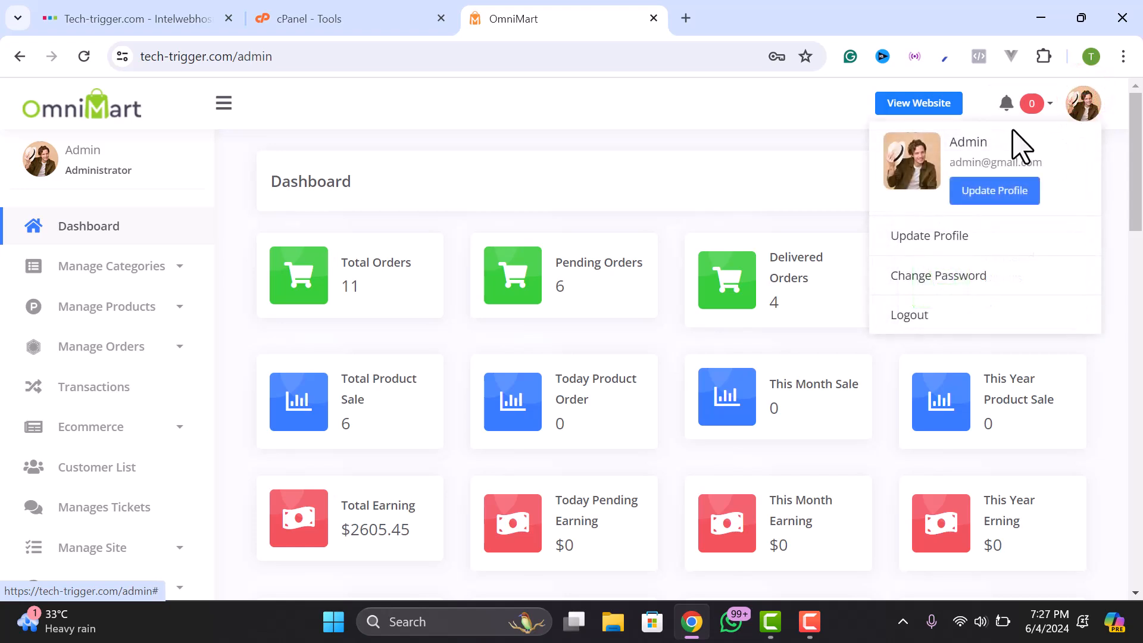
{"action": "left_click", "coordinate": [1080, 116]}
{"action": "left_click", "coordinate": [1081, 118]}
{"action": "left_click", "coordinate": [936, 282]}
- Enter the current password, type the new password twice, and submit the change
{"action": "left_click", "coordinate": [511, 345]}
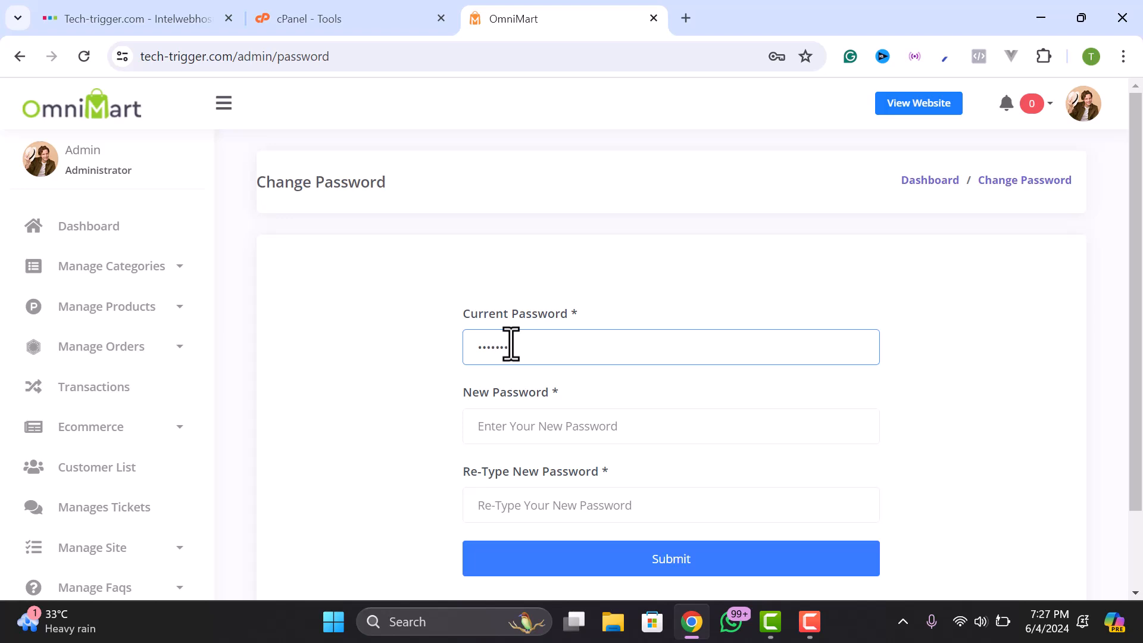
{"action": "left_click", "coordinate": [530, 424]}
{"action": "type", "text": "1"}
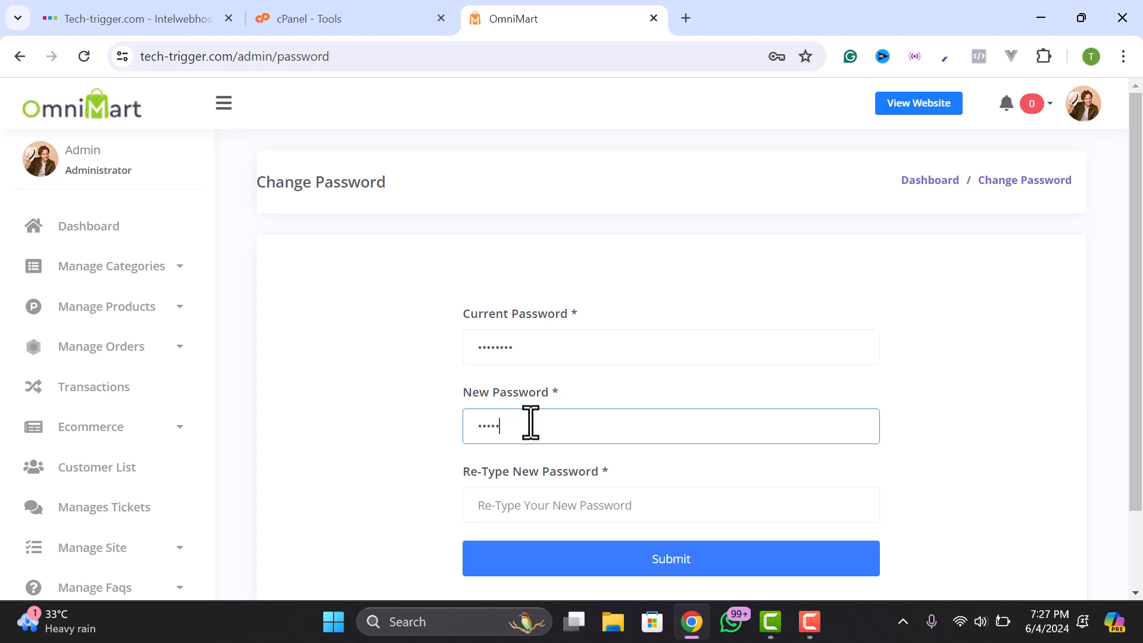
{"action": "left_click", "coordinate": [533, 499]}
{"action": "type", "text": "12"}
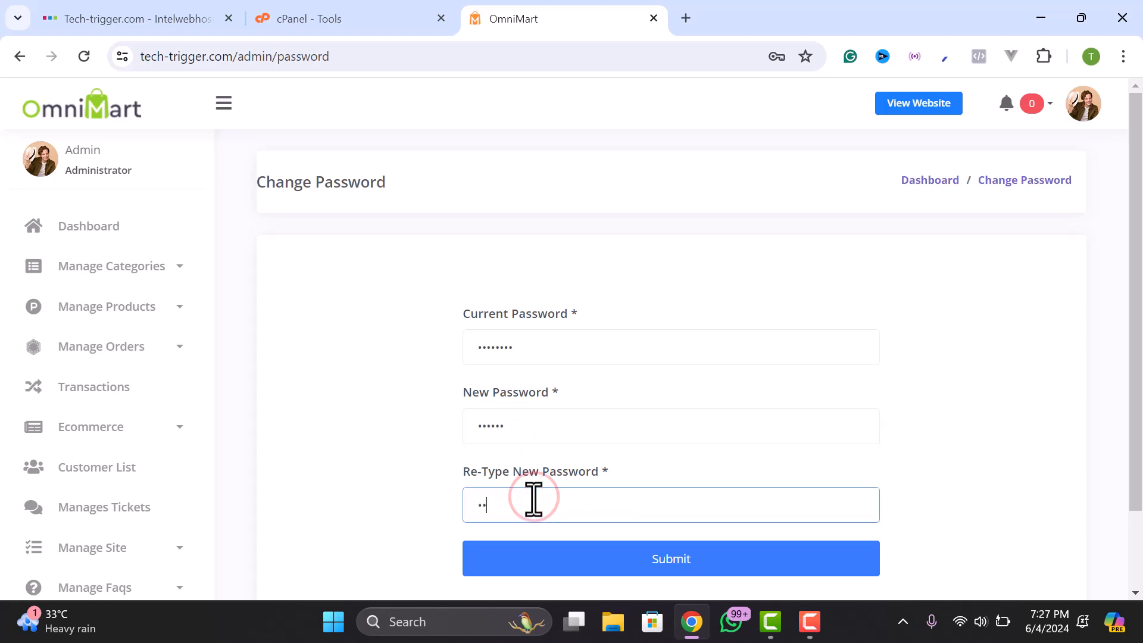
{"action": "left_click", "coordinate": [649, 553]}
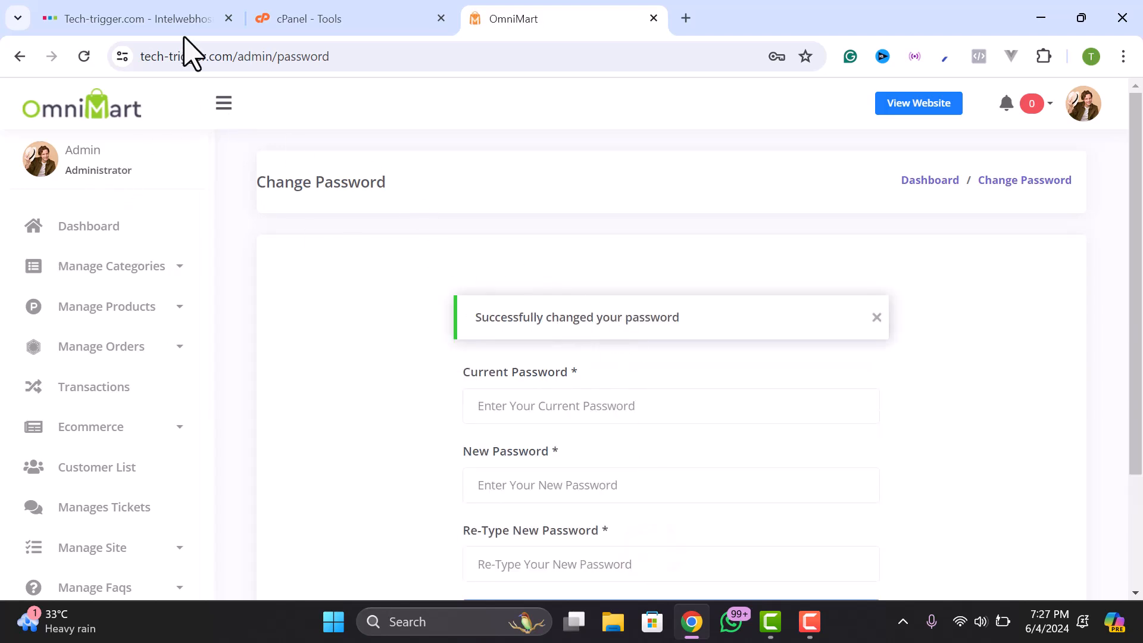
- Open Update Profile from the avatar menu and review the name, email and phone fields
{"action": "left_click", "coordinate": [1086, 107]}
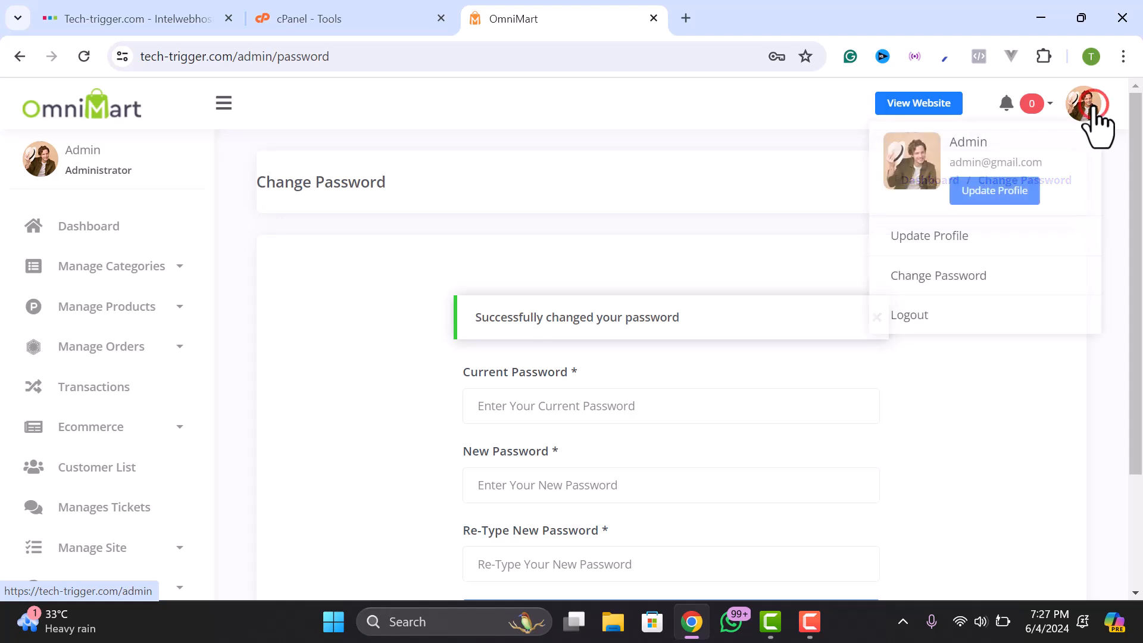
{"action": "left_click", "coordinate": [991, 192]}
{"action": "scroll", "coordinate": [668, 284], "scroll_direction": "down", "scroll_amount": 5}
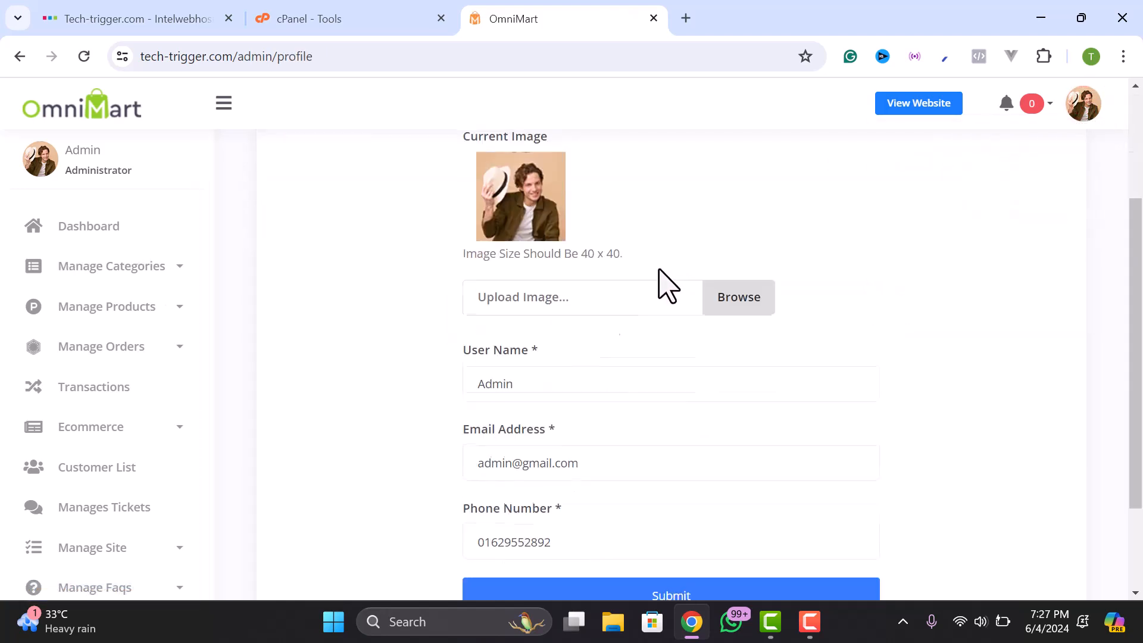
{"action": "scroll", "coordinate": [547, 250], "scroll_direction": "up", "scroll_amount": 3}
{"action": "scroll", "coordinate": [536, 285], "scroll_direction": "down", "scroll_amount": 3}
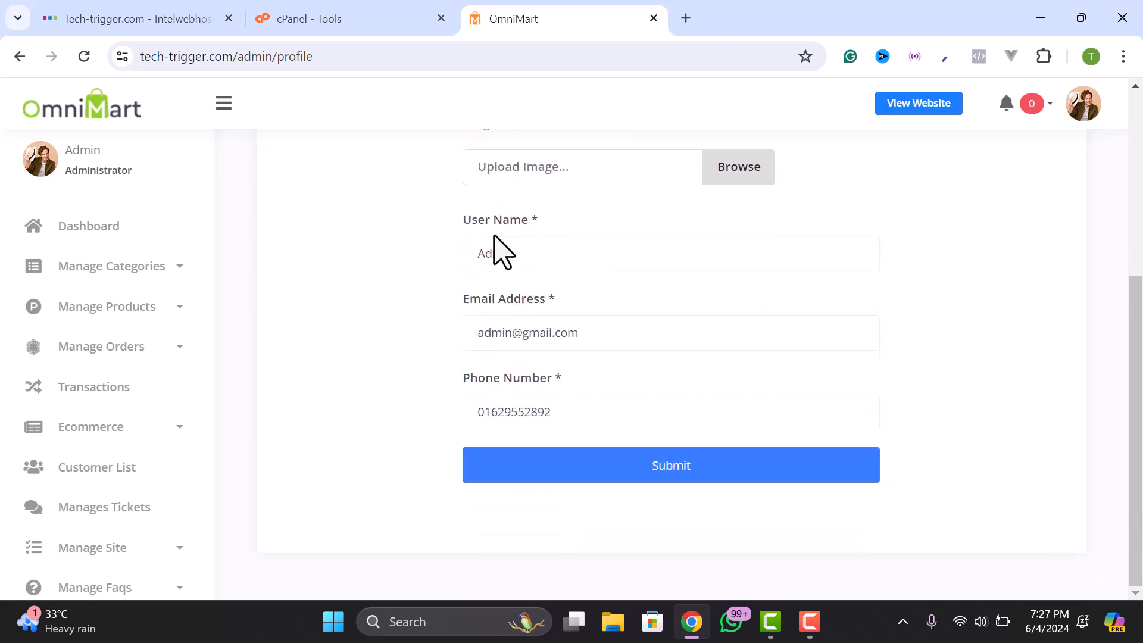
{"action": "double_click", "coordinate": [527, 329]}
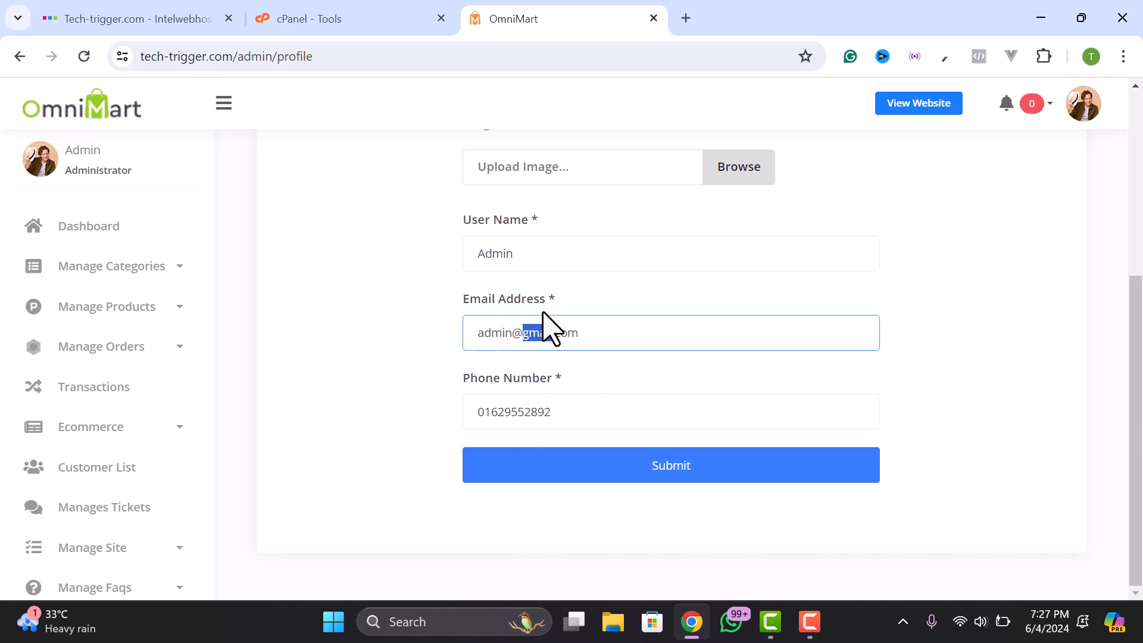
{"action": "scroll", "coordinate": [535, 369], "scroll_direction": "up", "scroll_amount": 3}
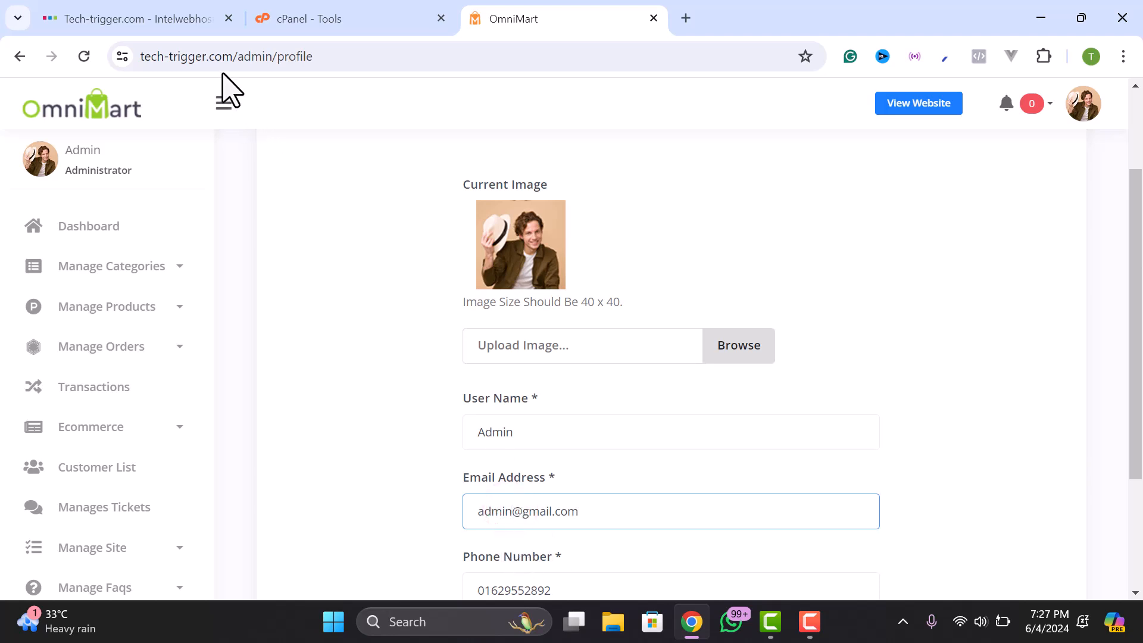
- Return to the admin Dashboard showing 11 total orders and $2605.45 total earning
{"action": "left_click_drag", "start_coordinate": [230, 57], "coordinate": [122, 69]}
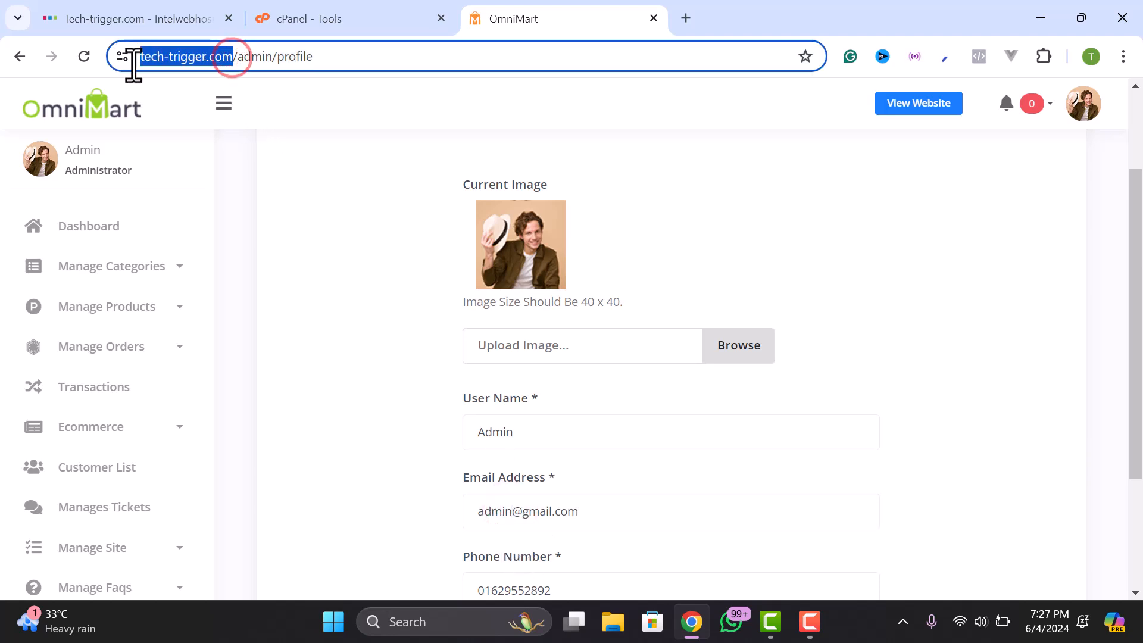
{"action": "left_click", "coordinate": [191, 56]}
{"action": "left_click", "coordinate": [571, 450]}
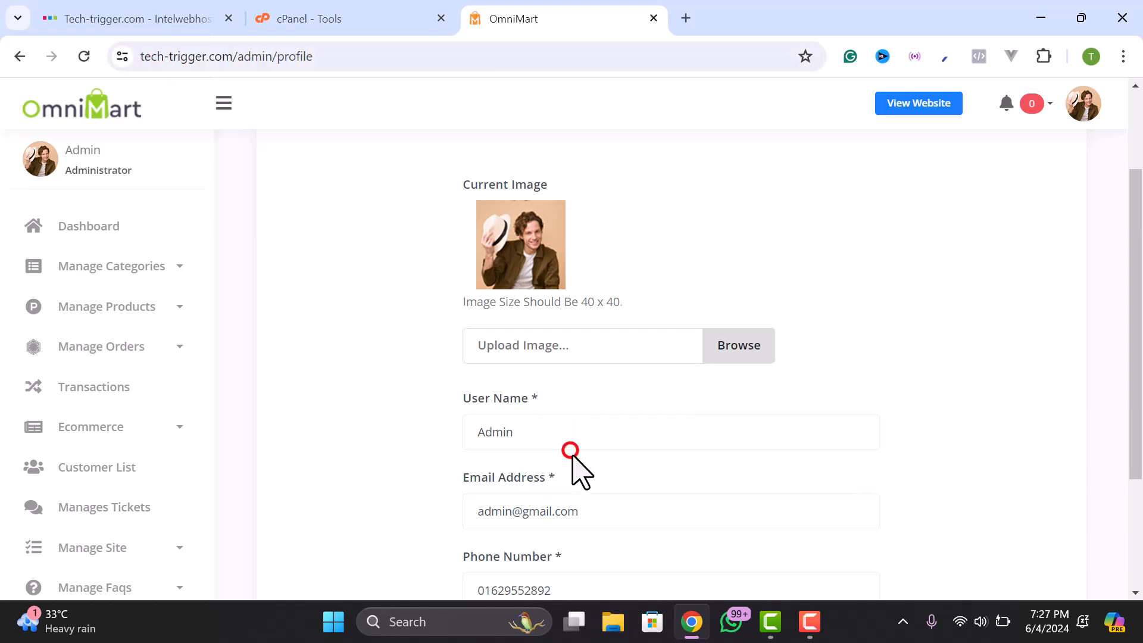
{"action": "scroll", "coordinate": [559, 416], "scroll_direction": "down", "scroll_amount": 3}
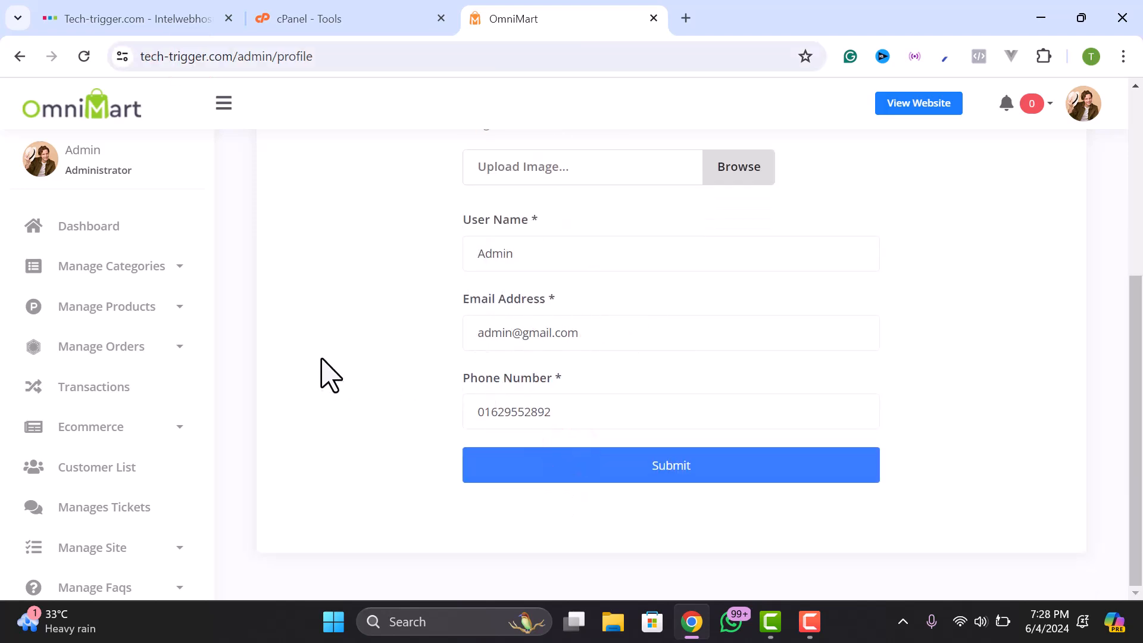
{"action": "scroll", "coordinate": [89, 286], "scroll_direction": "down", "scroll_amount": 5}
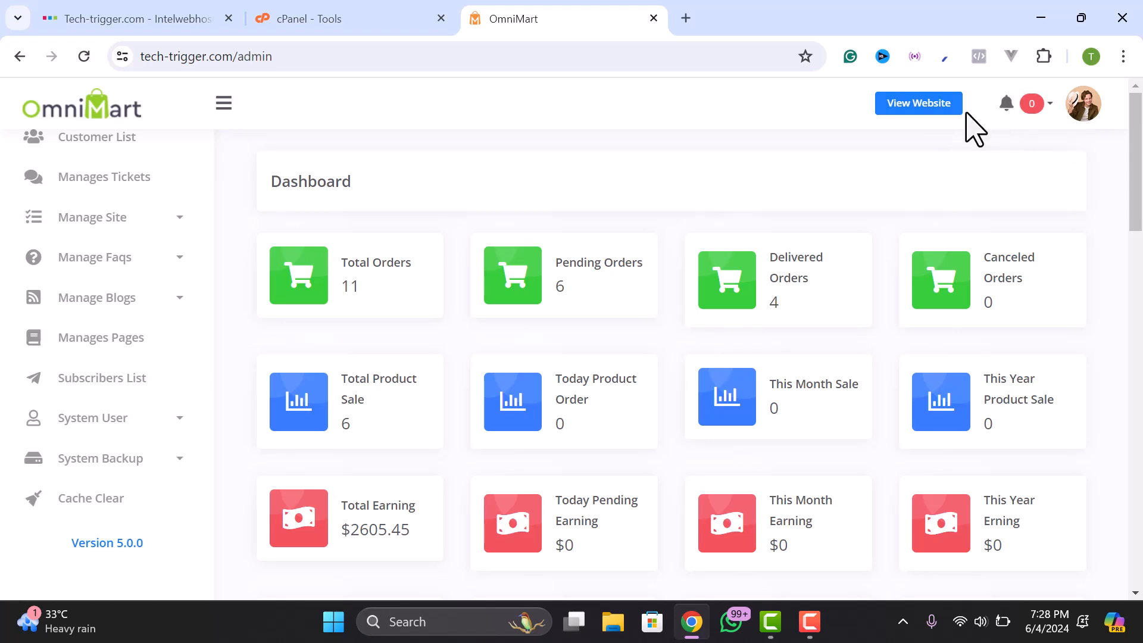
- Open Manage Site > General Settings to show Basic Information with App Name OmniMart
{"action": "scroll", "coordinate": [69, 310], "scroll_direction": "up", "scroll_amount": 2}
{"action": "scroll", "coordinate": [69, 312], "scroll_direction": "up", "scroll_amount": 3}
{"action": "scroll", "coordinate": [84, 339], "scroll_direction": "down", "scroll_amount": 3}
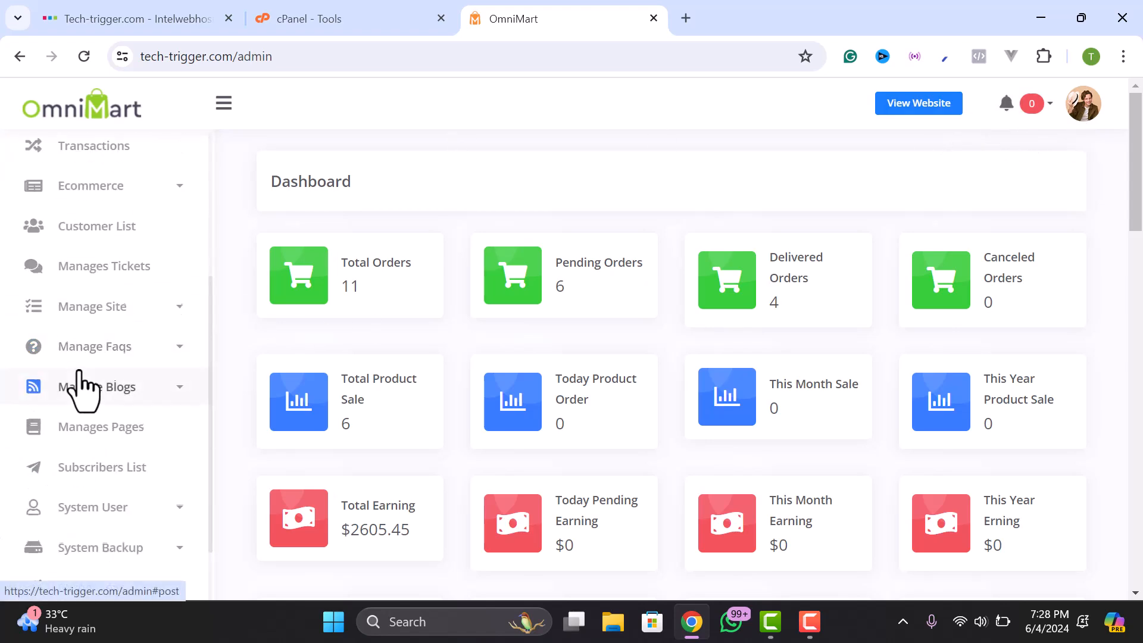
{"action": "scroll", "coordinate": [81, 405], "scroll_direction": "down", "scroll_amount": 2}
{"action": "scroll", "coordinate": [70, 438], "scroll_direction": "up", "scroll_amount": 6}
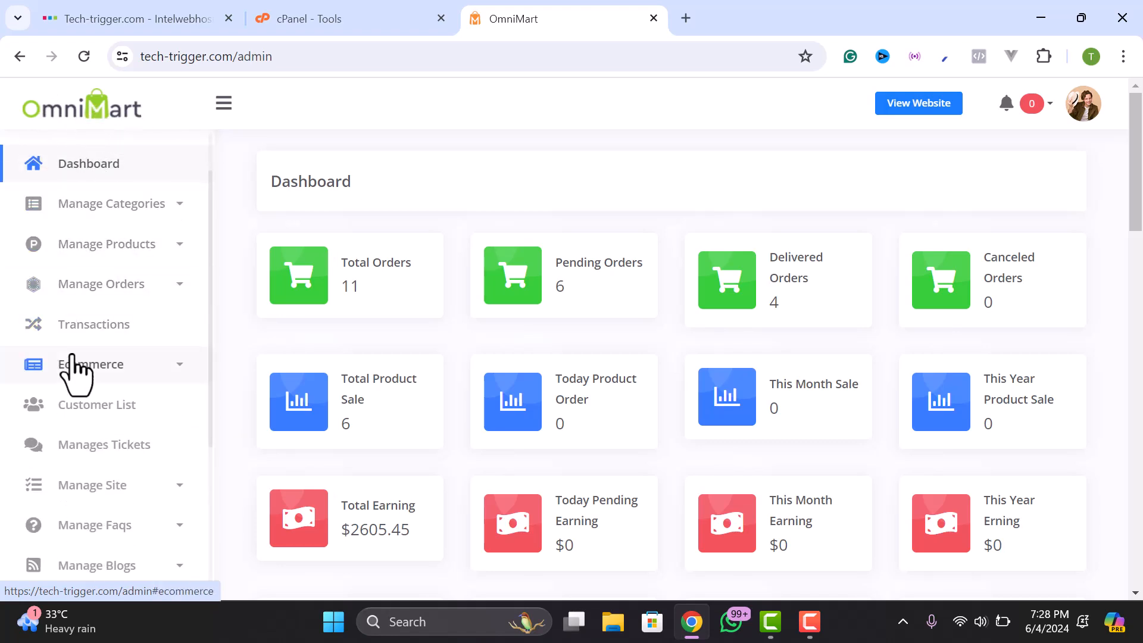
{"action": "scroll", "coordinate": [76, 387], "scroll_direction": "down", "scroll_amount": 4}
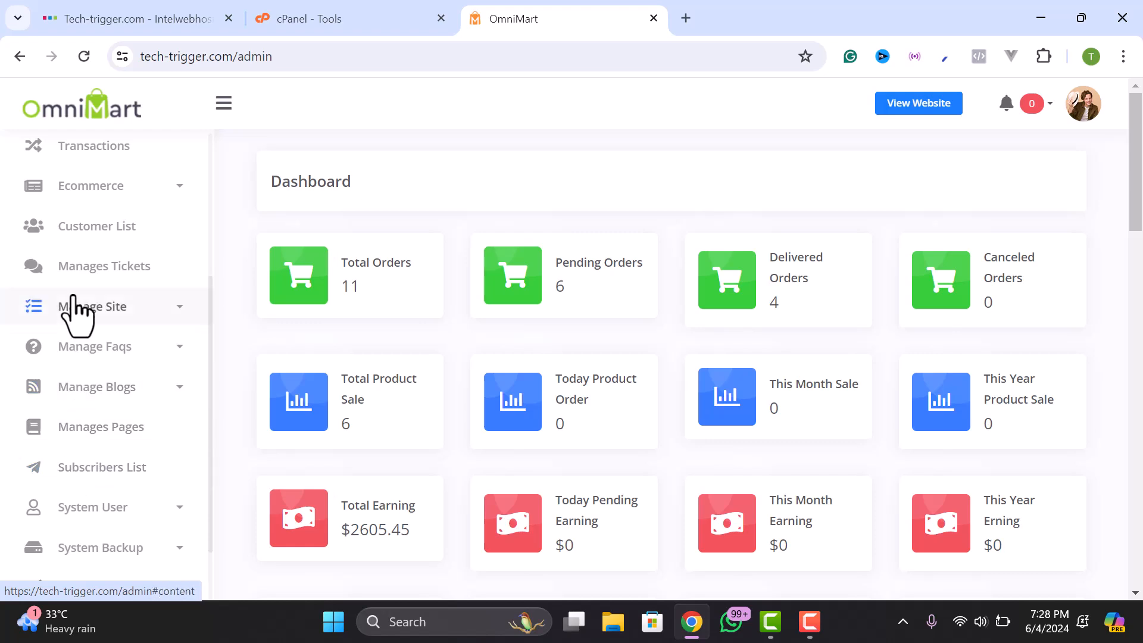
{"action": "left_click", "coordinate": [91, 310]}
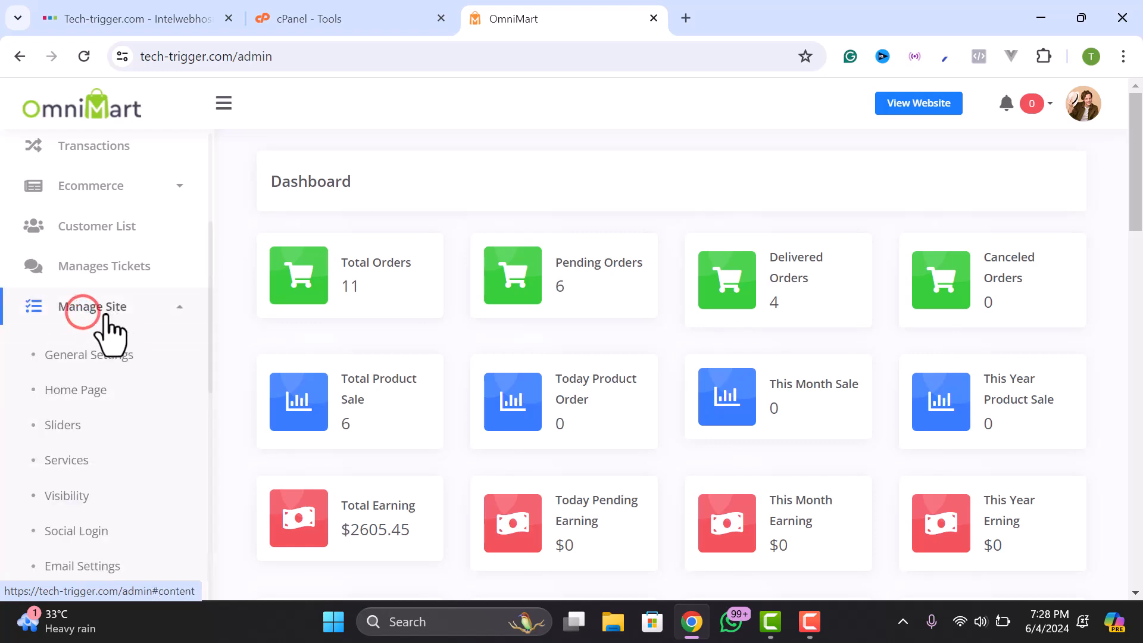
{"action": "left_click", "coordinate": [82, 357]}
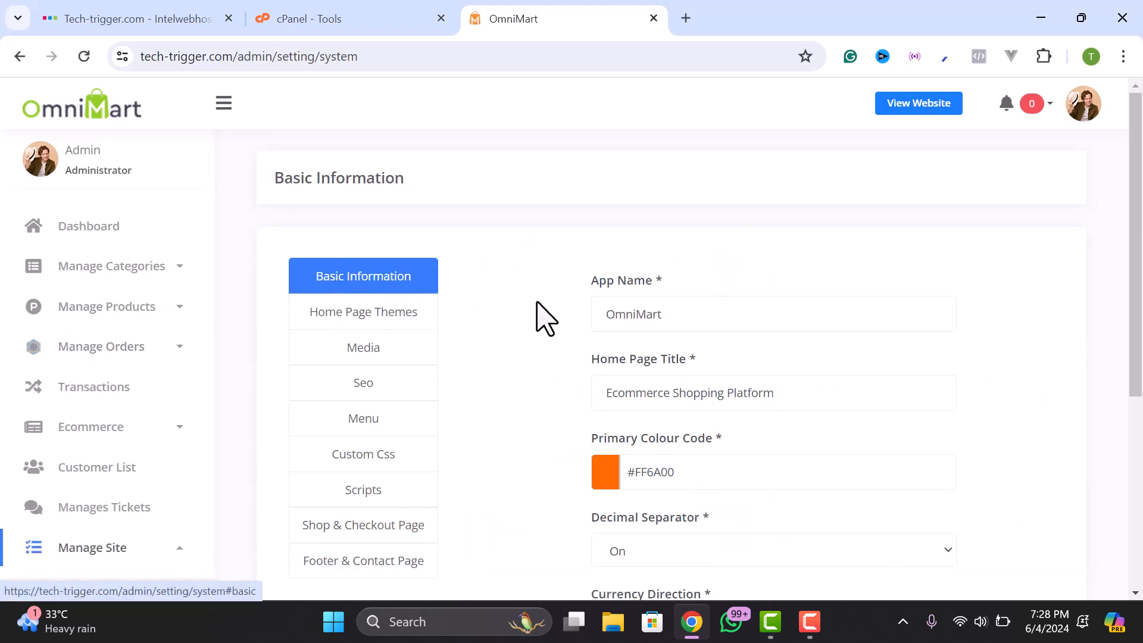
- Change App Name to Tech Trigger and primary colour to #278FFF, then submit
{"action": "double_click", "coordinate": [678, 313]}
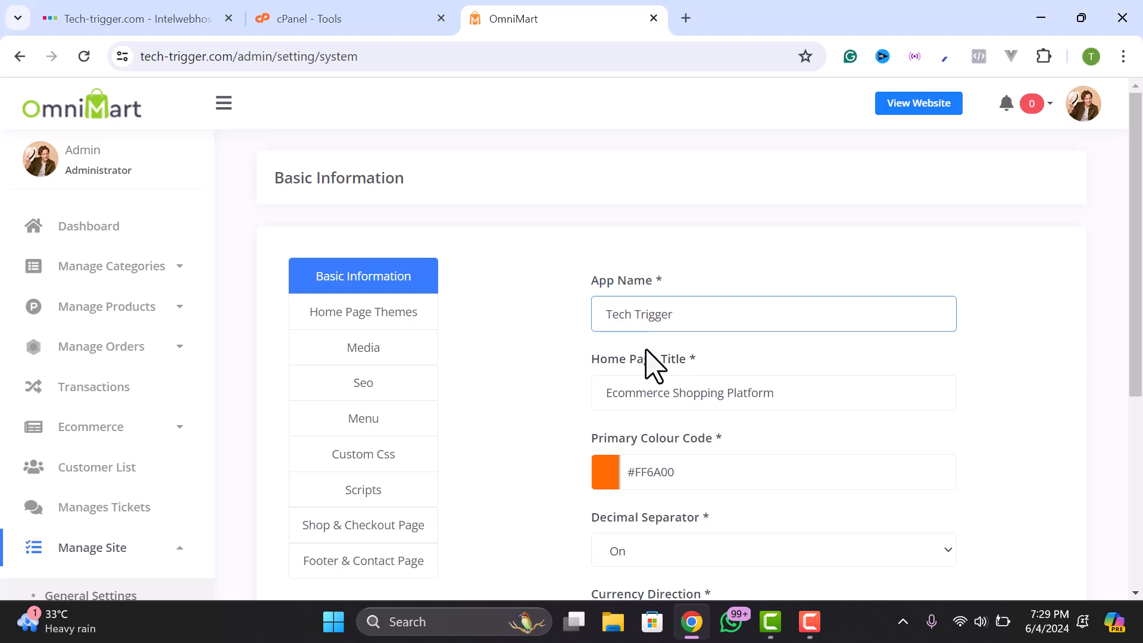
{"action": "scroll", "coordinate": [665, 303], "scroll_direction": "down", "scroll_amount": 3}
{"action": "left_click", "coordinate": [633, 299]}
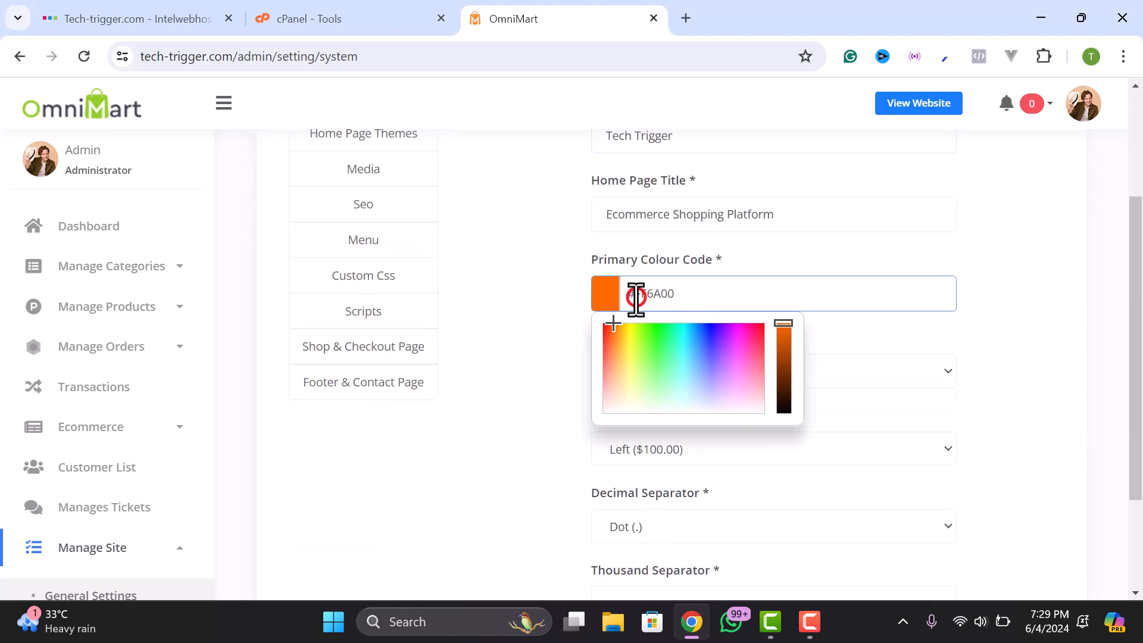
{"action": "mouse_move", "coordinate": [733, 367]}
{"action": "left_mouse_down"}
{"action": "mouse_move", "coordinate": [722, 370]}
{"action": "mouse_move", "coordinate": [714, 347]}
{"action": "mouse_move", "coordinate": [717, 373]}
{"action": "mouse_move", "coordinate": [722, 339]}
{"action": "mouse_move", "coordinate": [696, 347]}
{"action": "mouse_move", "coordinate": [698, 336]}
{"action": "left_mouse_up"}
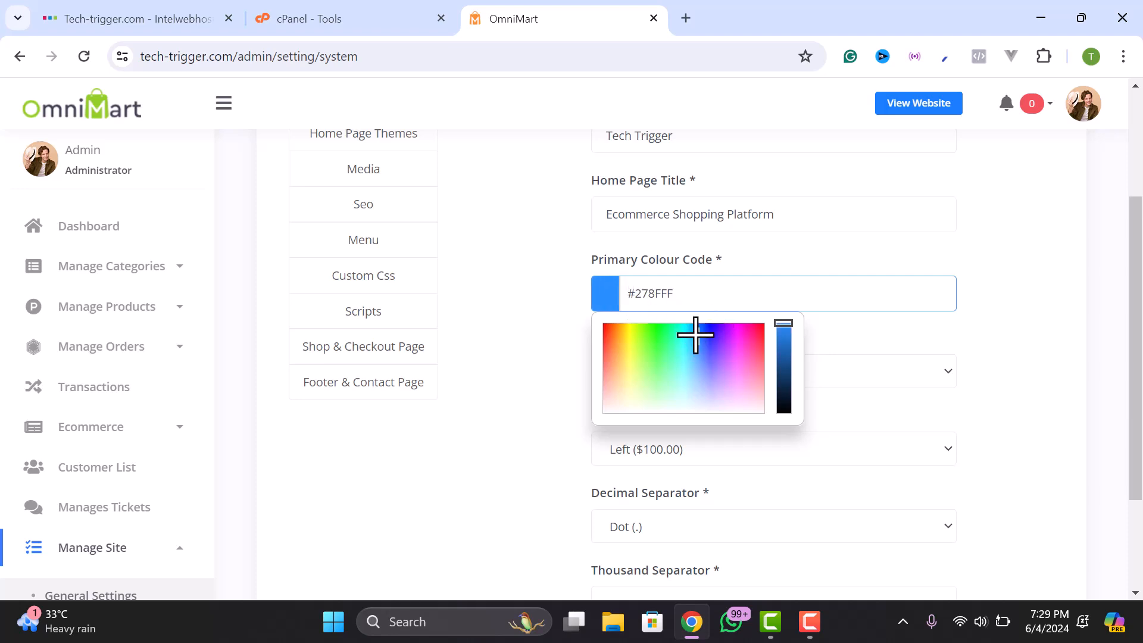
{"action": "left_click", "coordinate": [580, 327]}
{"action": "scroll", "coordinate": [670, 346], "scroll_direction": "down", "scroll_amount": 1}
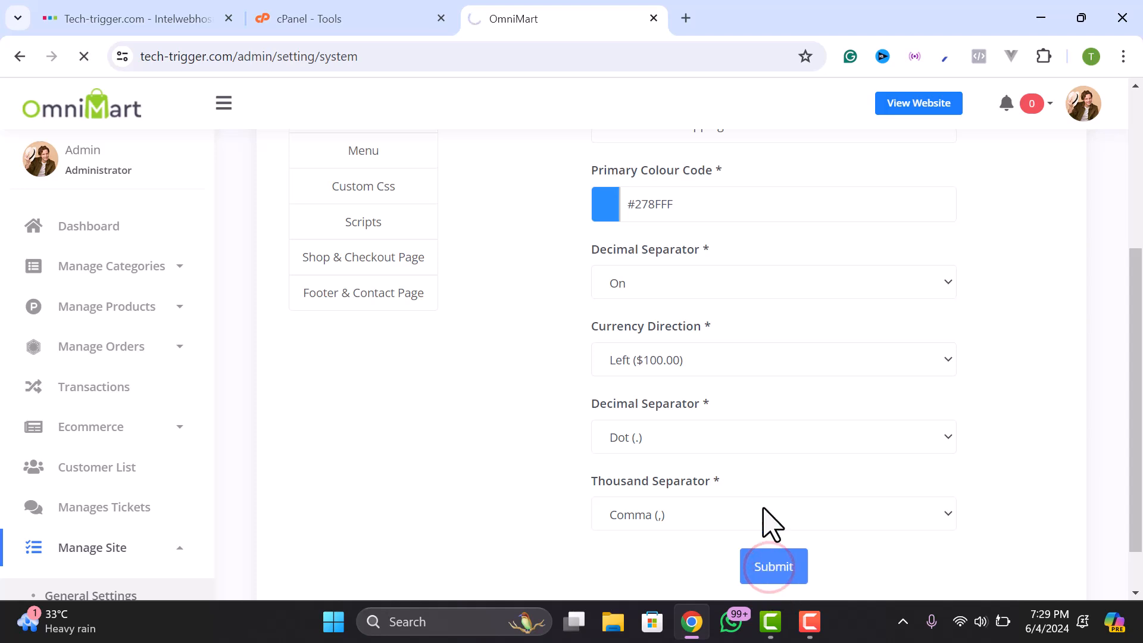
{"action": "scroll", "coordinate": [738, 460], "scroll_direction": "up", "scroll_amount": 1}
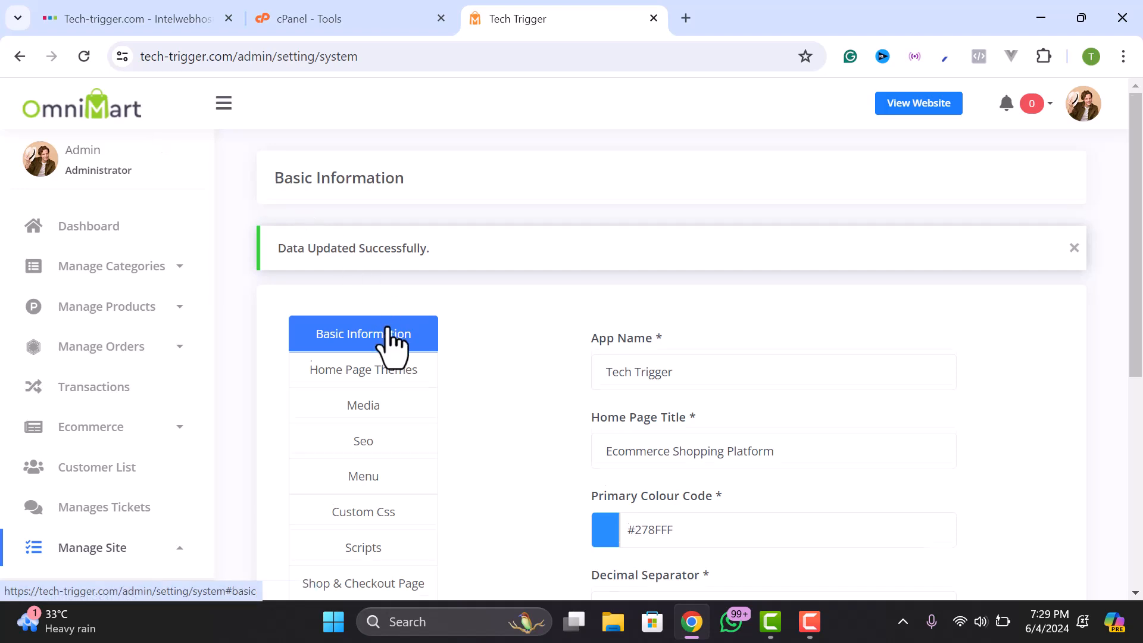
{"action": "scroll", "coordinate": [365, 327], "scroll_direction": "down", "scroll_amount": 1}
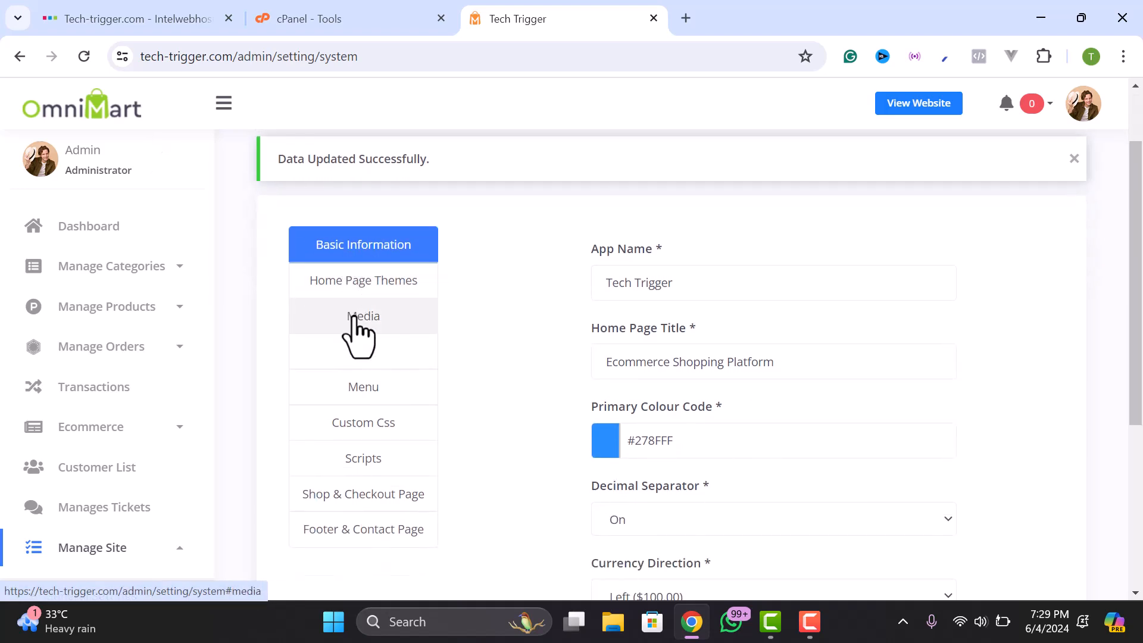
- Preview the cart loader on the storefront from Media > Loader, then turn Display Loader off
{"action": "left_click", "coordinate": [359, 321]}
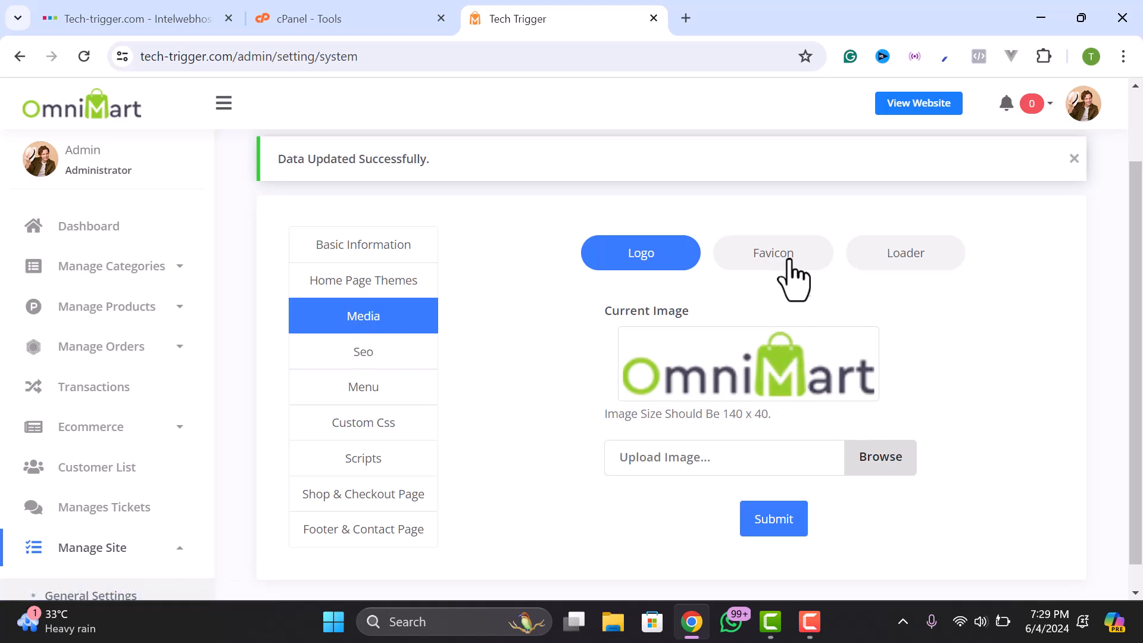
{"action": "left_click", "coordinate": [893, 280]}
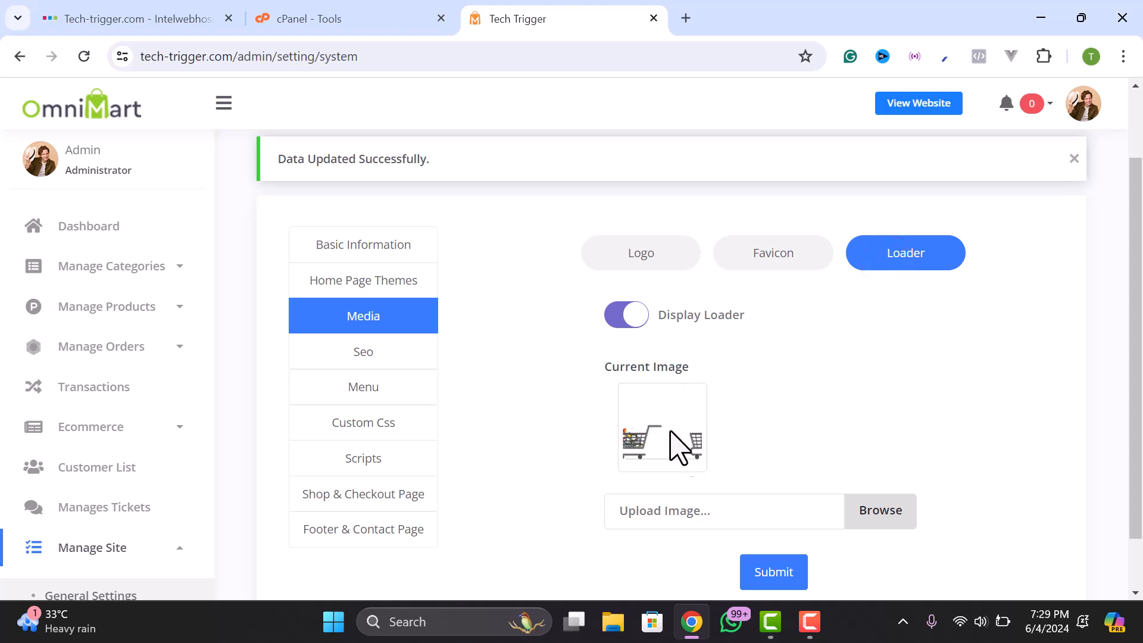
{"action": "left_click", "coordinate": [384, 15]}
{"action": "left_click", "coordinate": [534, 15]}
{"action": "left_click", "coordinate": [926, 106]}
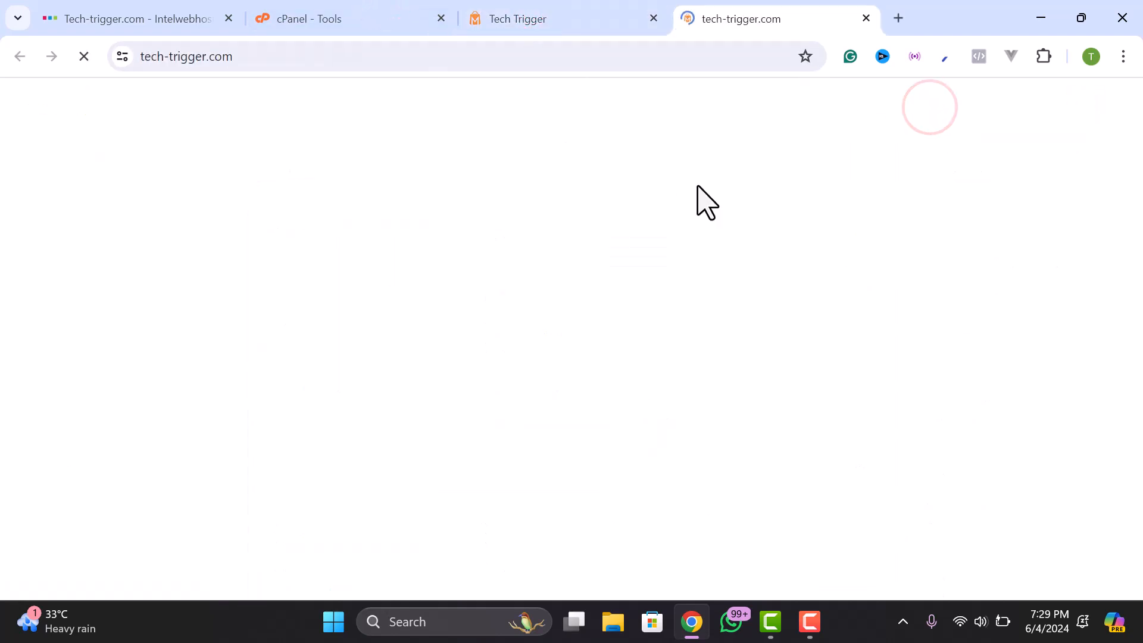
{"action": "left_click", "coordinate": [561, 18]}
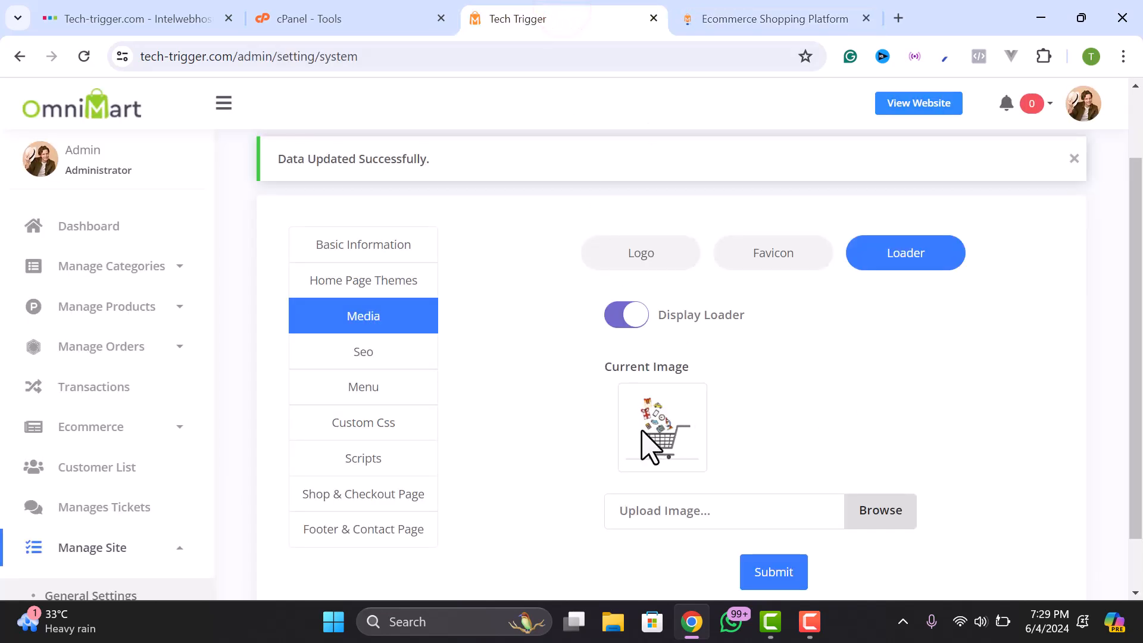
{"action": "left_click", "coordinate": [753, 26]}
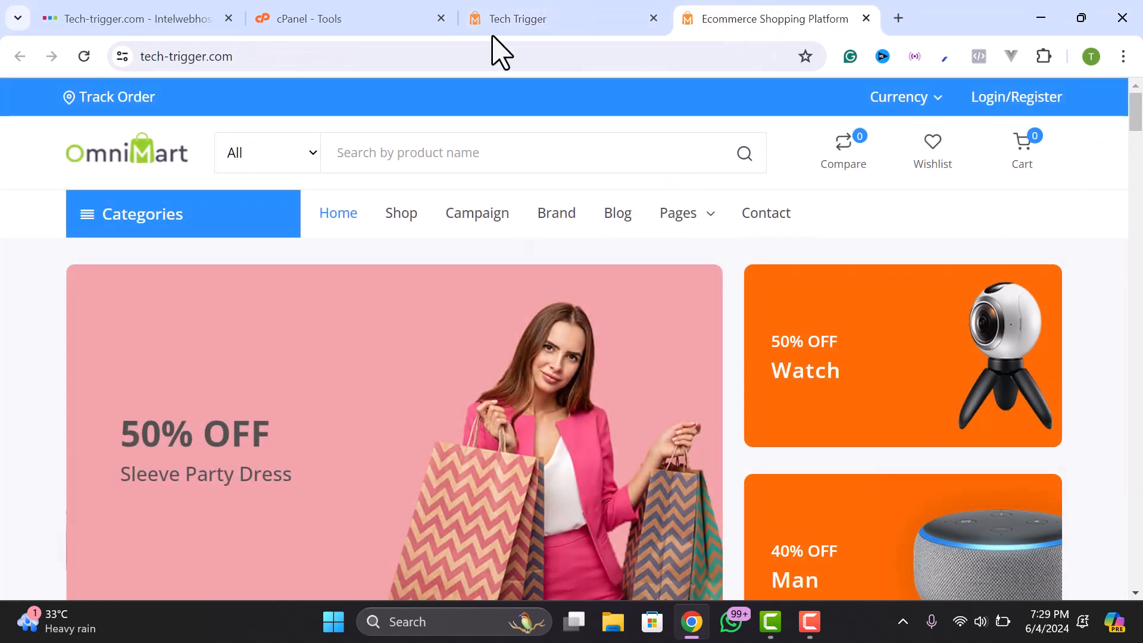
{"action": "left_click", "coordinate": [490, 18]}
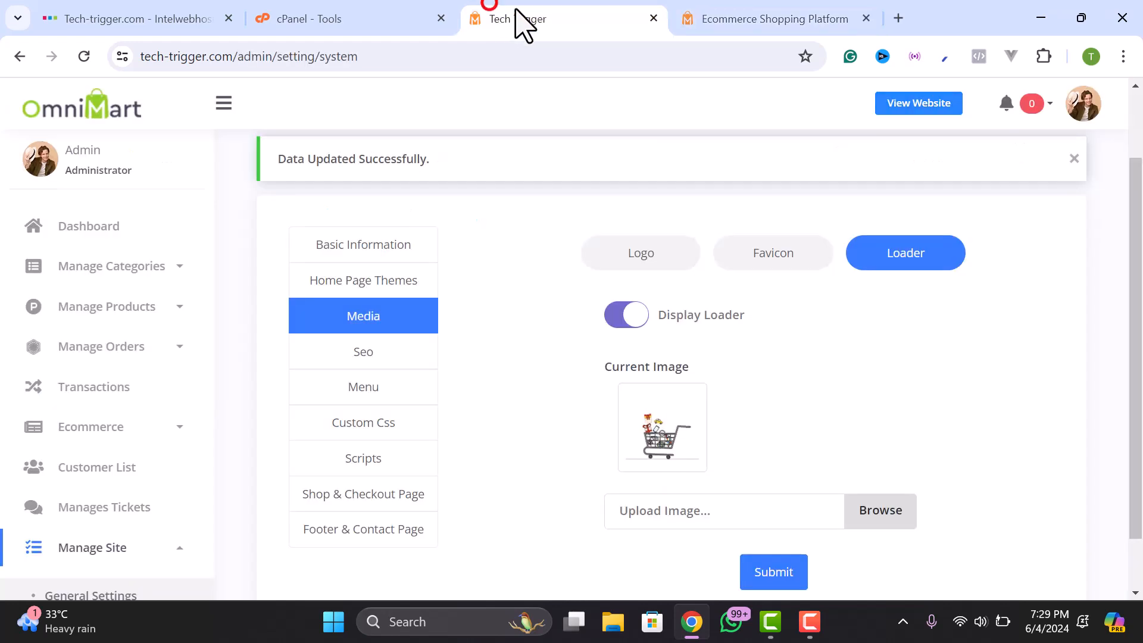
{"action": "left_click", "coordinate": [626, 317]}
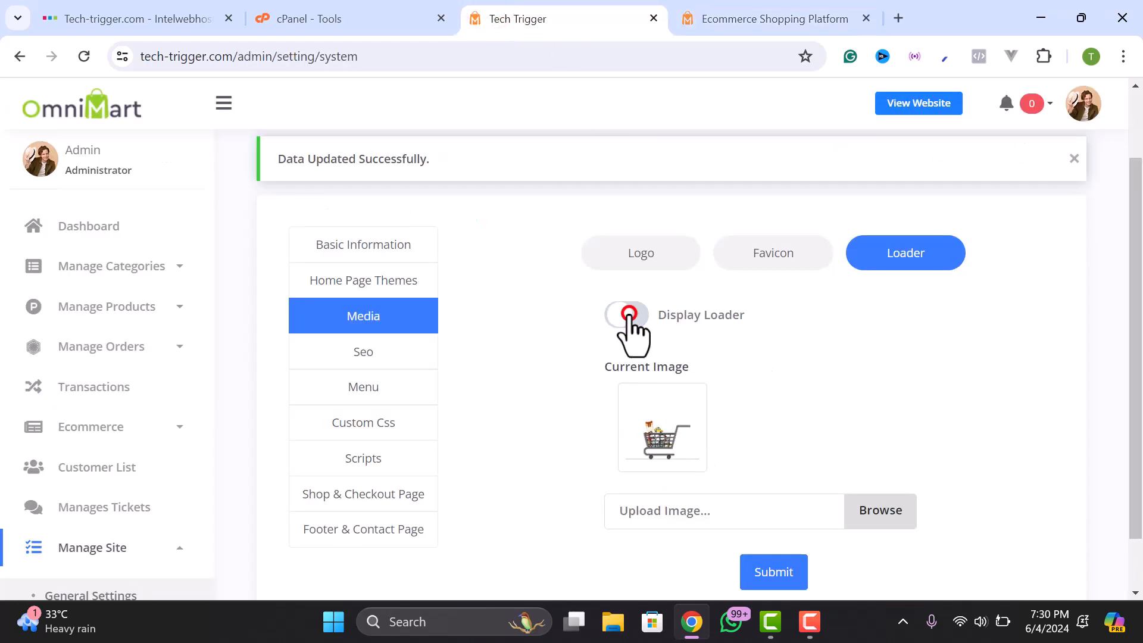
- Save the loader setting change and reopen the Media section
{"action": "left_click", "coordinate": [767, 566]}
{"action": "left_click", "coordinate": [385, 408]}
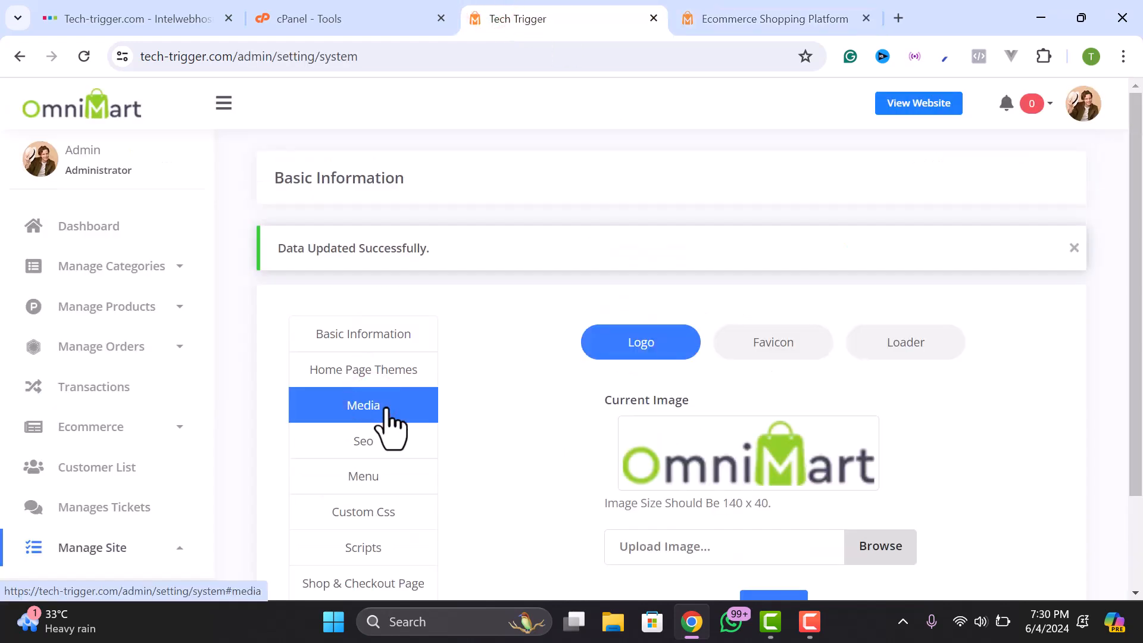
{"action": "scroll", "coordinate": [661, 411], "scroll_direction": "down", "scroll_amount": 2}
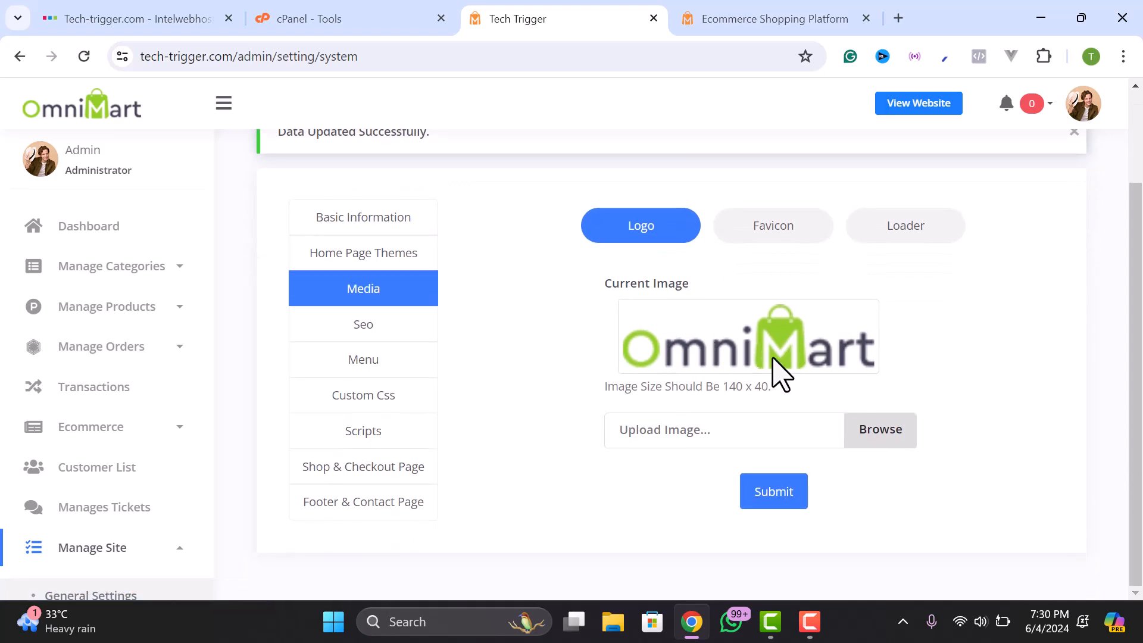
- Upload the 2OGN80-LogoMakr image from Downloads as the new logo and save it
{"action": "left_click", "coordinate": [889, 434]}
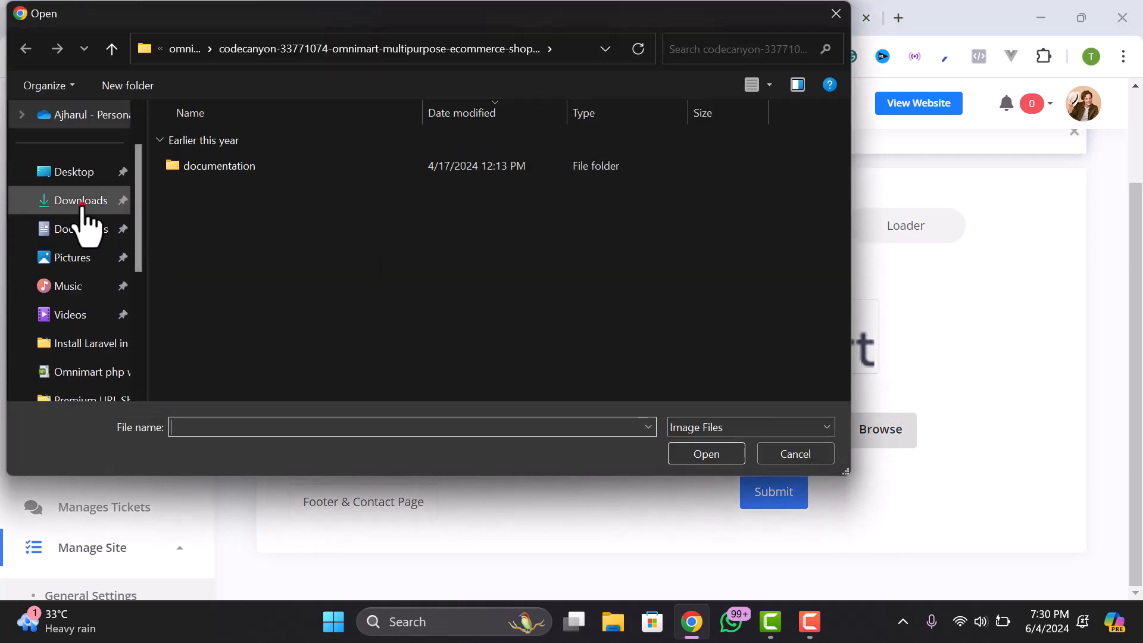
{"action": "left_click", "coordinate": [78, 202]}
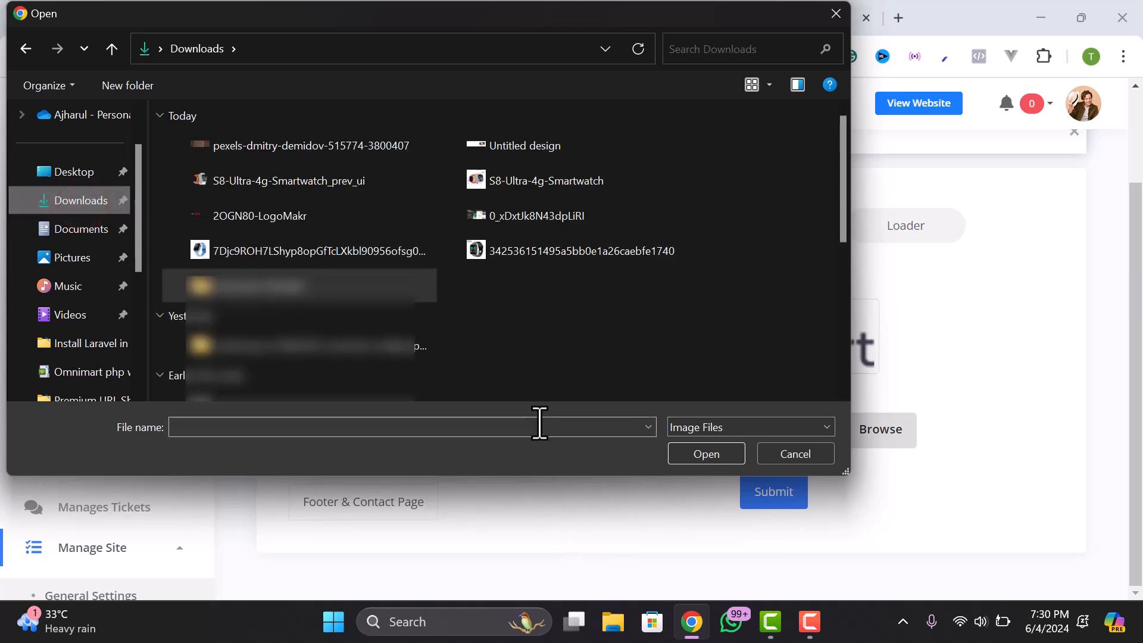
{"action": "left_click", "coordinate": [268, 216]}
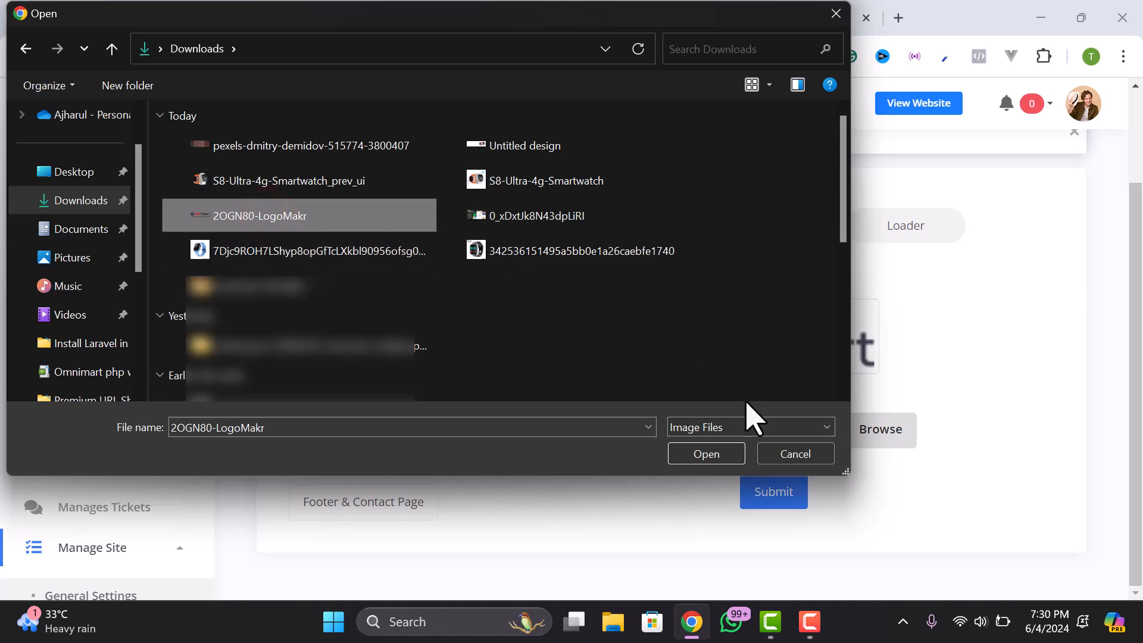
{"action": "left_click", "coordinate": [716, 456]}
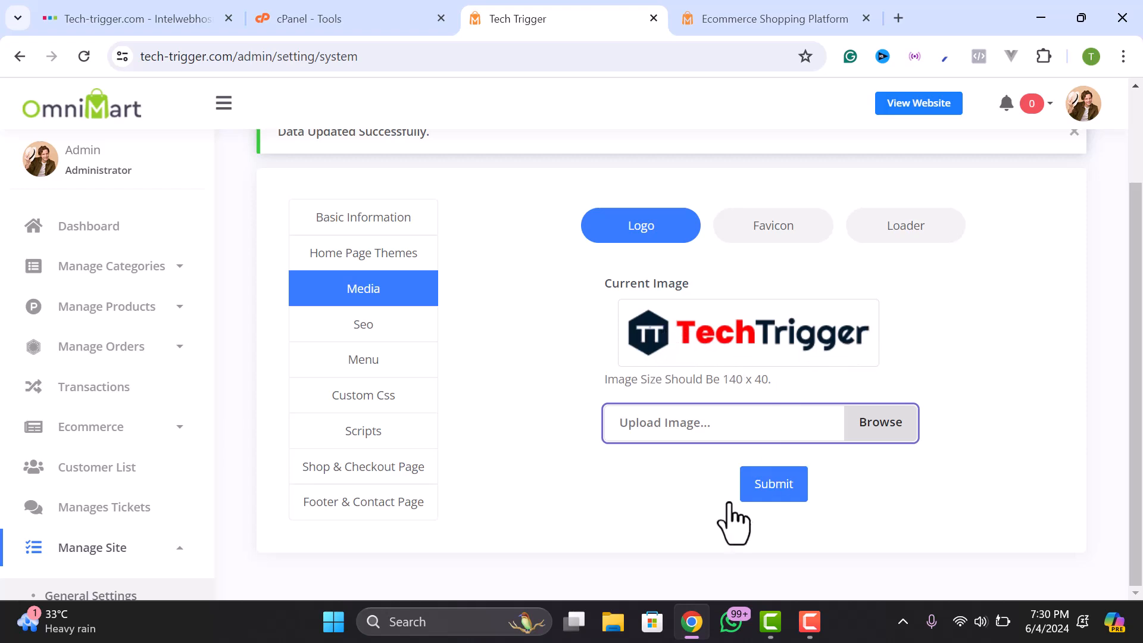
{"action": "left_click", "coordinate": [775, 484]}
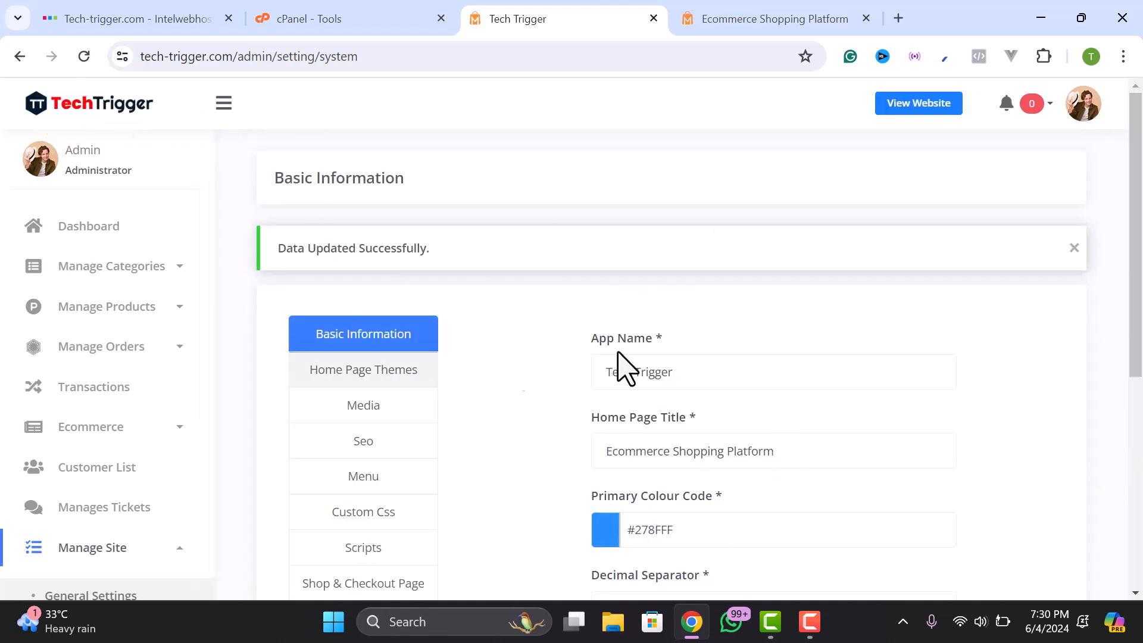
- Reload the storefront, dismiss the discount popup, and check the Currency list and dollar-priced products
{"action": "scroll", "coordinate": [663, 360], "scroll_direction": "down", "scroll_amount": 3}
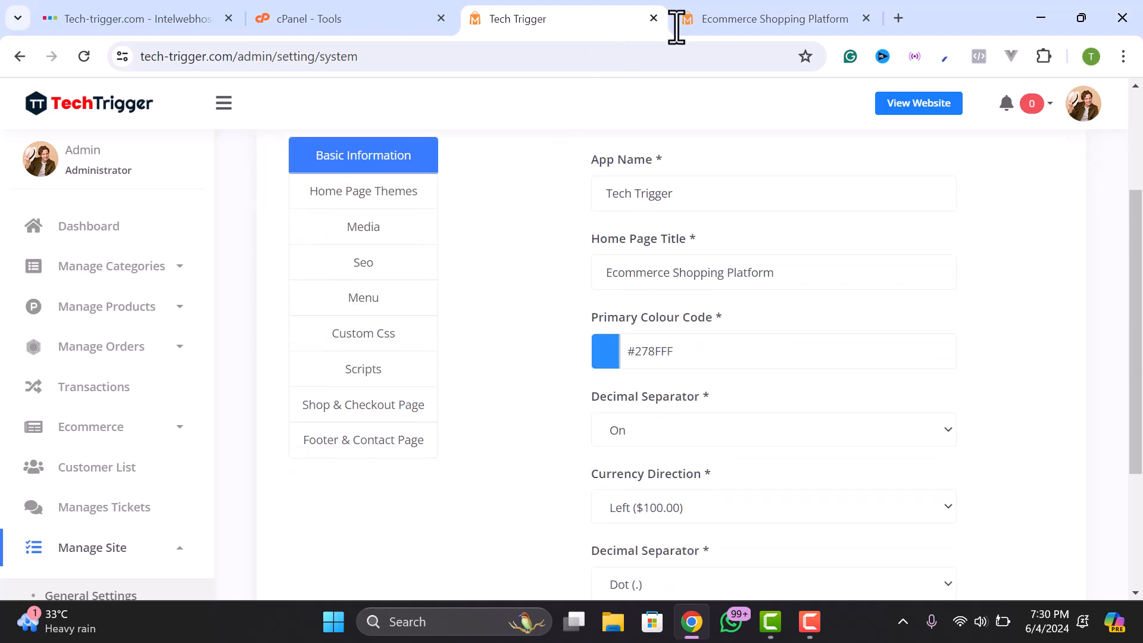
{"action": "left_click", "coordinate": [708, 24]}
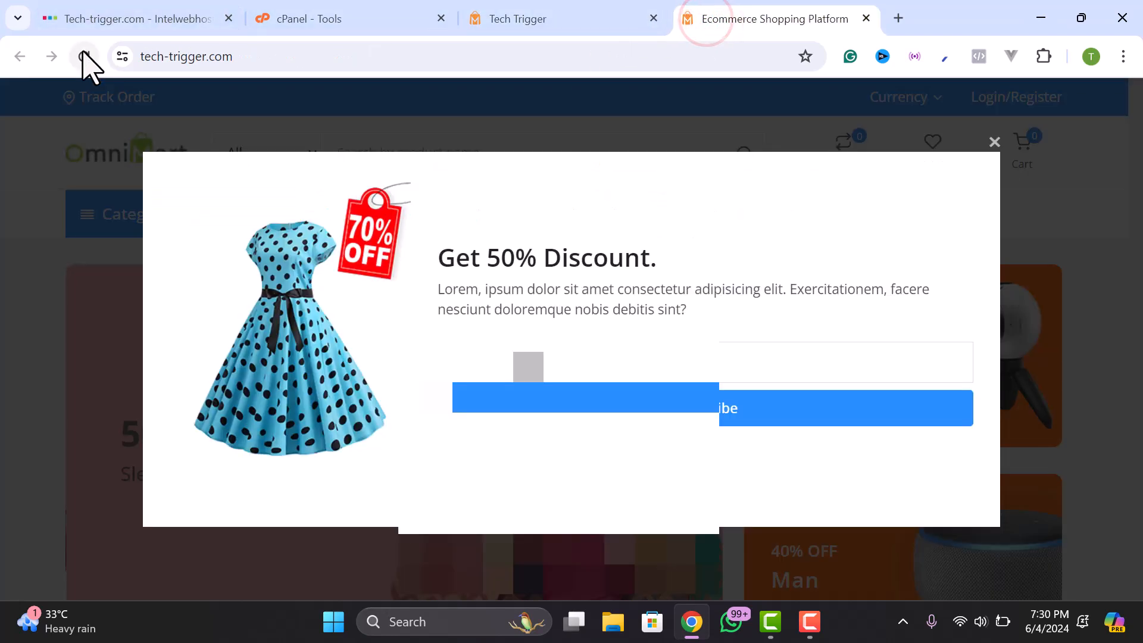
{"action": "left_click", "coordinate": [84, 56]}
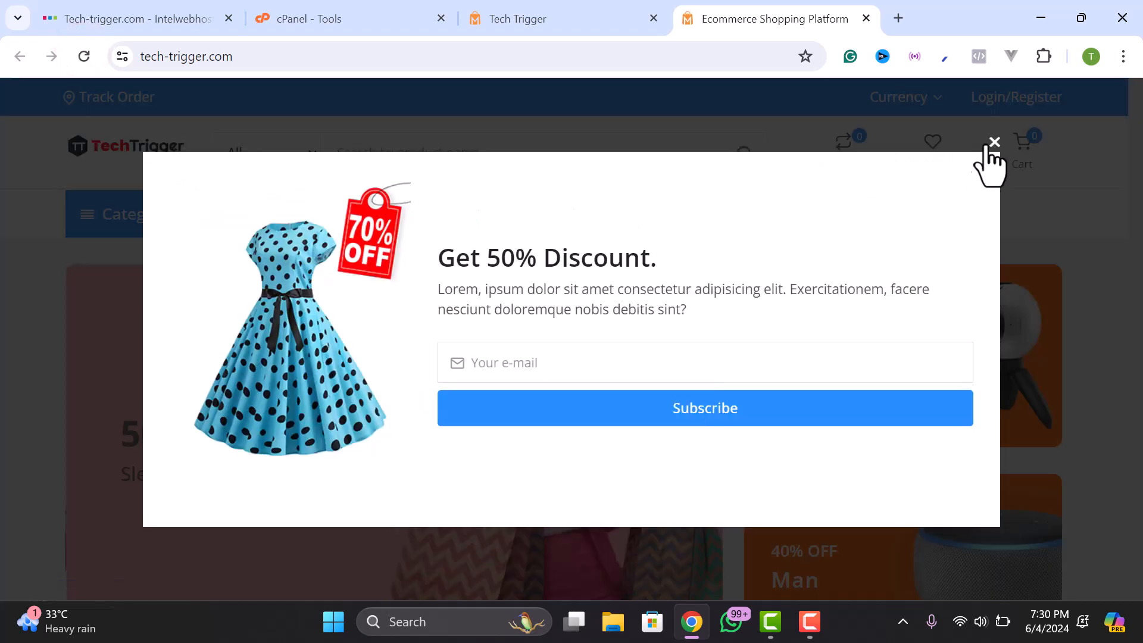
{"action": "left_click", "coordinate": [987, 149]}
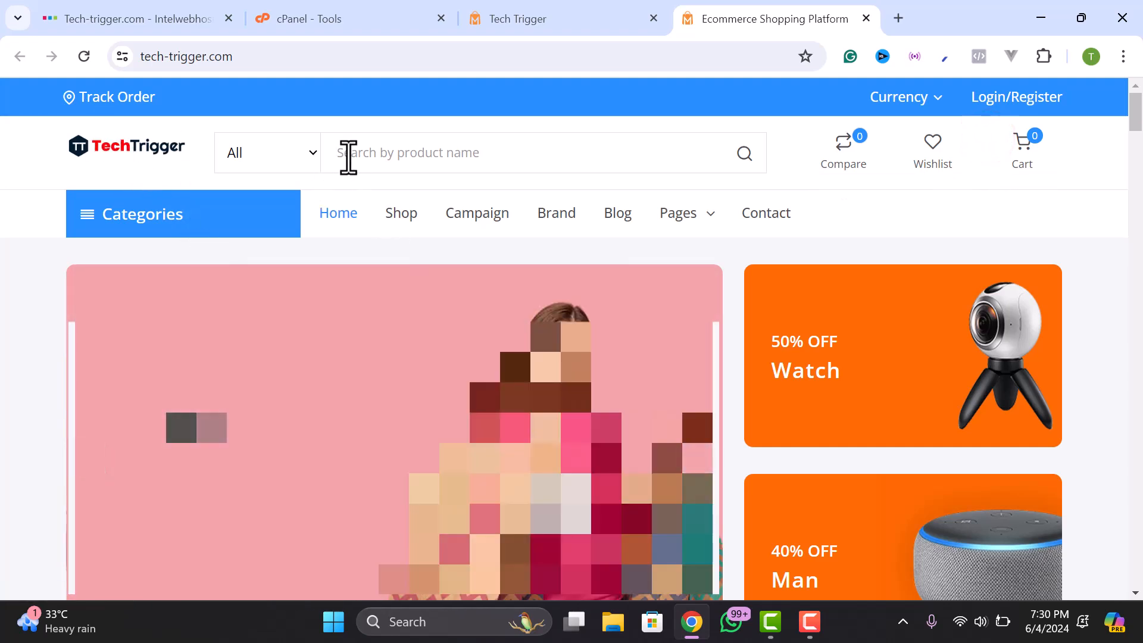
{"action": "left_click", "coordinate": [902, 96]}
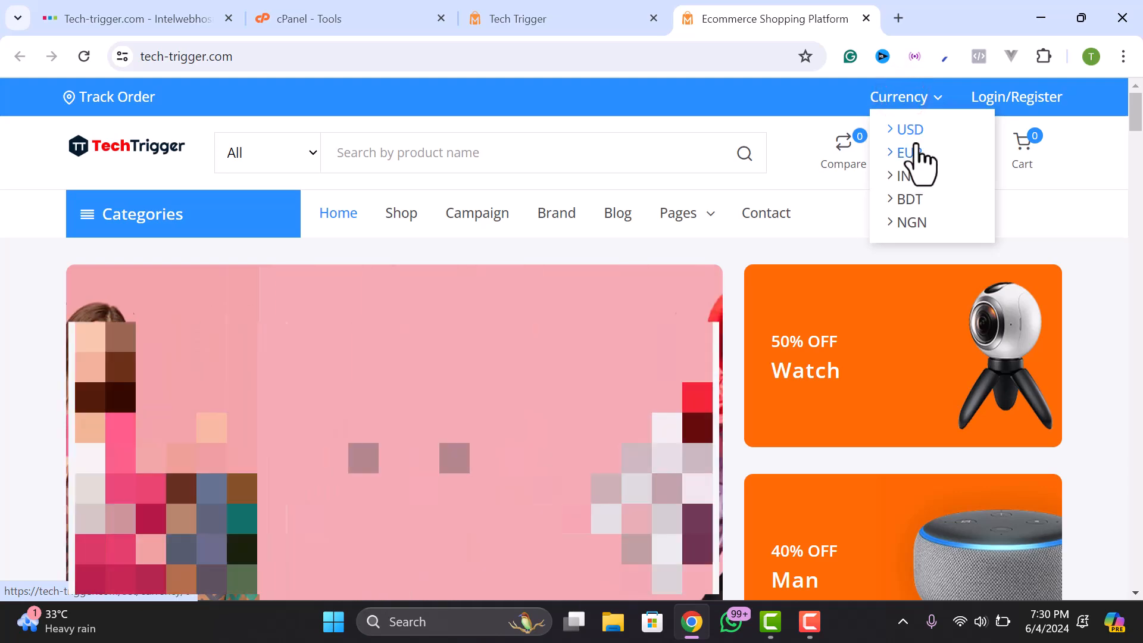
{"action": "scroll", "coordinate": [893, 215], "scroll_direction": "down", "scroll_amount": 15}
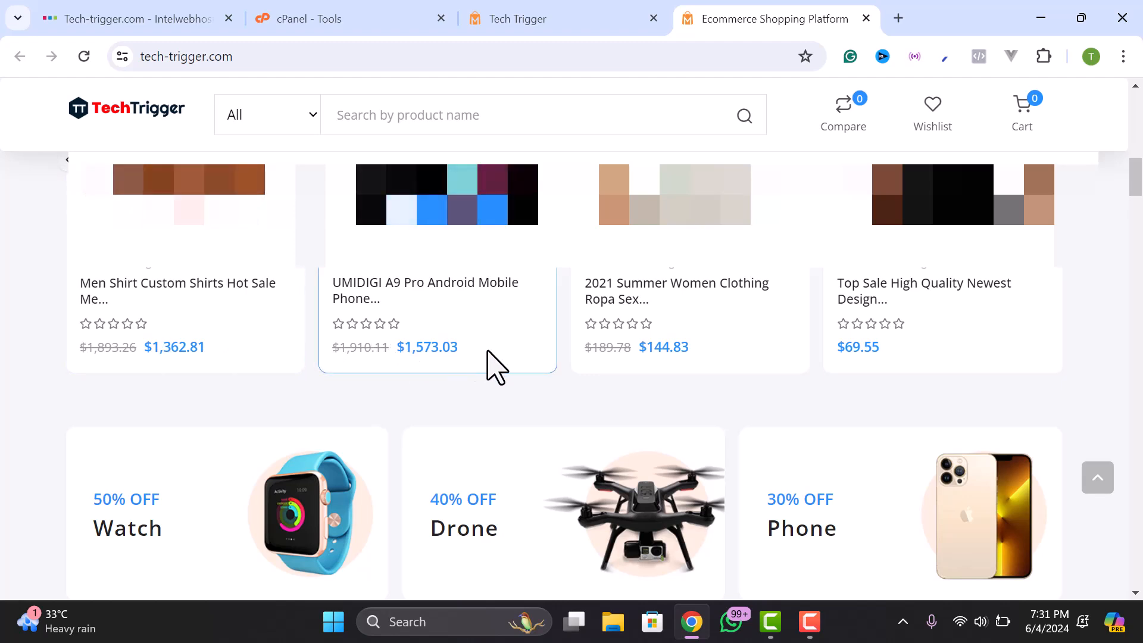
{"action": "left_click", "coordinate": [511, 14]}
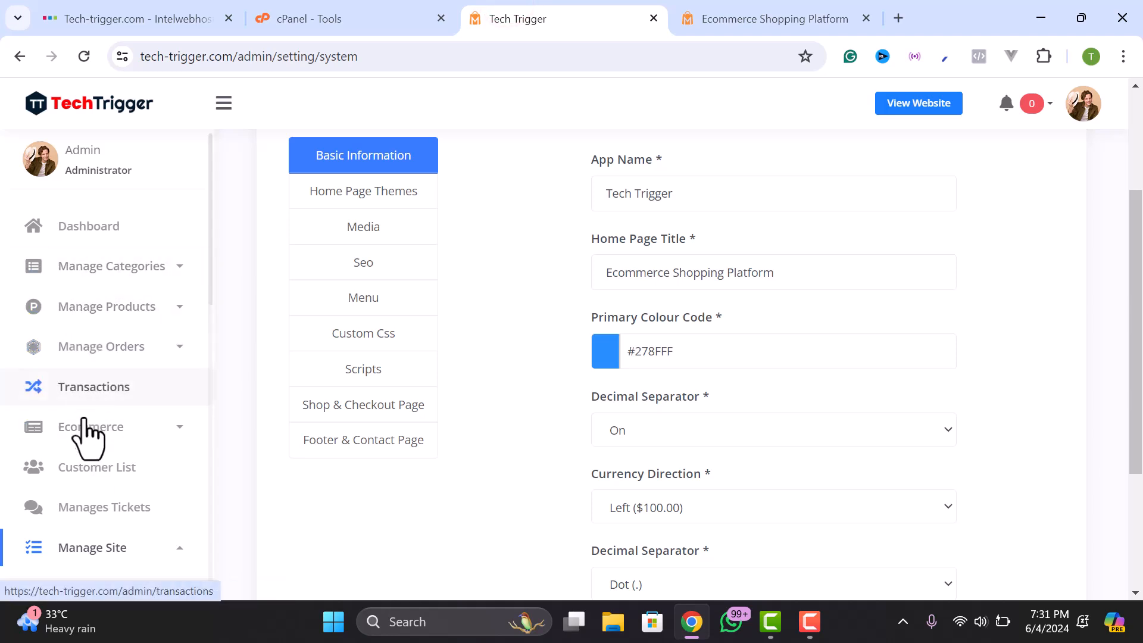
- Expand the Ecommerce settings group and bring up the currency list
{"action": "scroll", "coordinate": [91, 357], "scroll_direction": "down", "scroll_amount": 3}
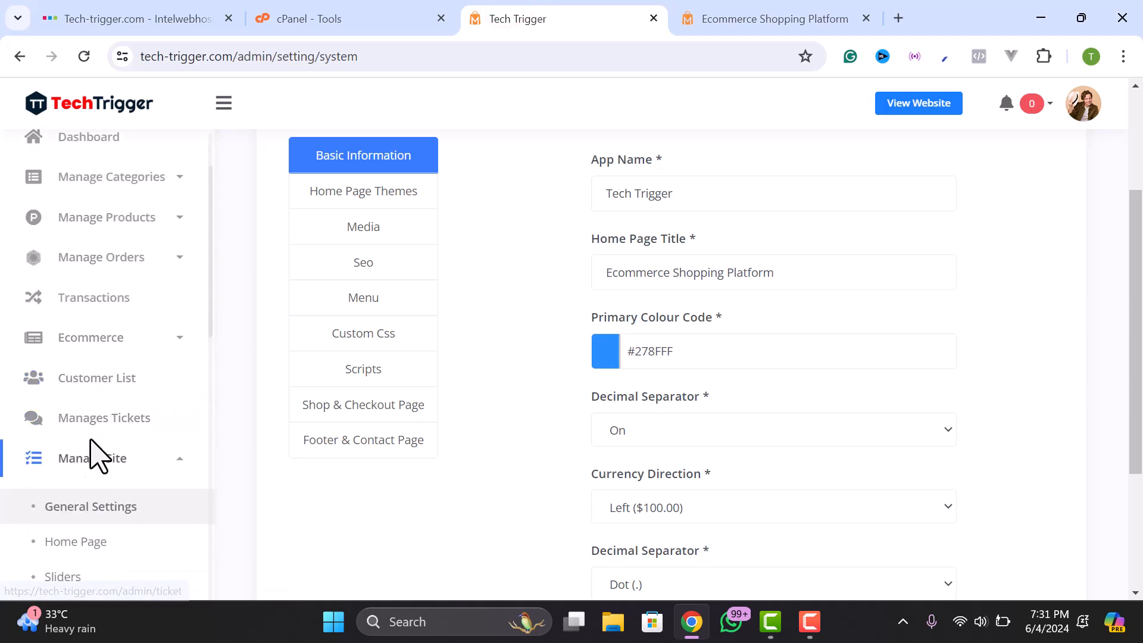
{"action": "scroll", "coordinate": [91, 416], "scroll_direction": "down", "scroll_amount": 2}
{"action": "scroll", "coordinate": [65, 279], "scroll_direction": "up", "scroll_amount": 3}
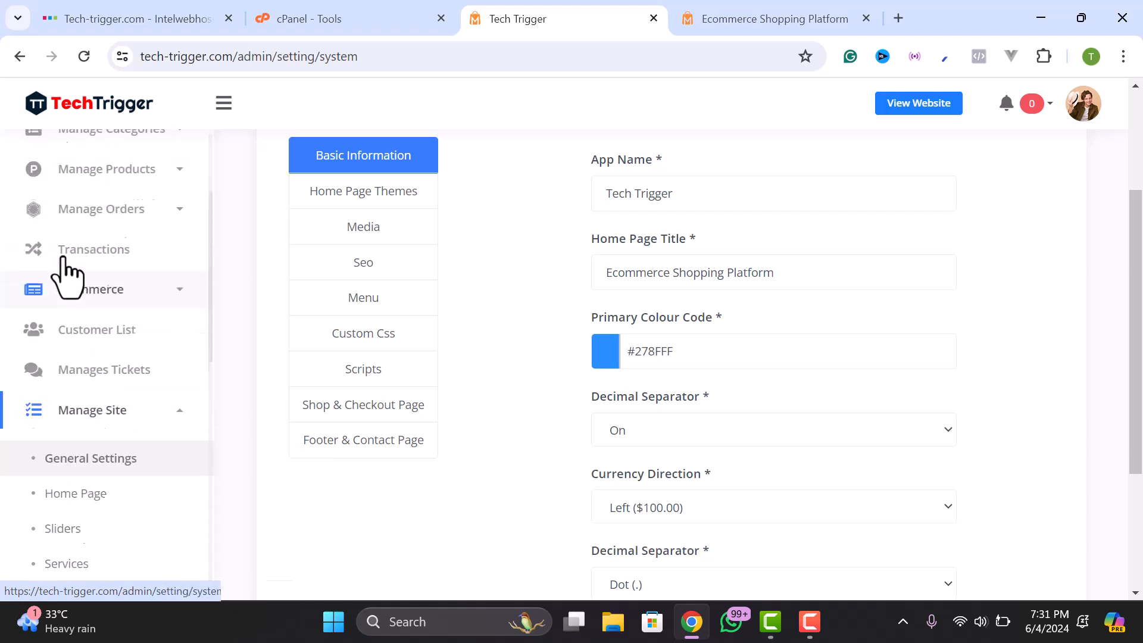
{"action": "left_click", "coordinate": [80, 337]}
{"action": "scroll", "coordinate": [92, 363], "scroll_direction": "down", "scroll_amount": 3}
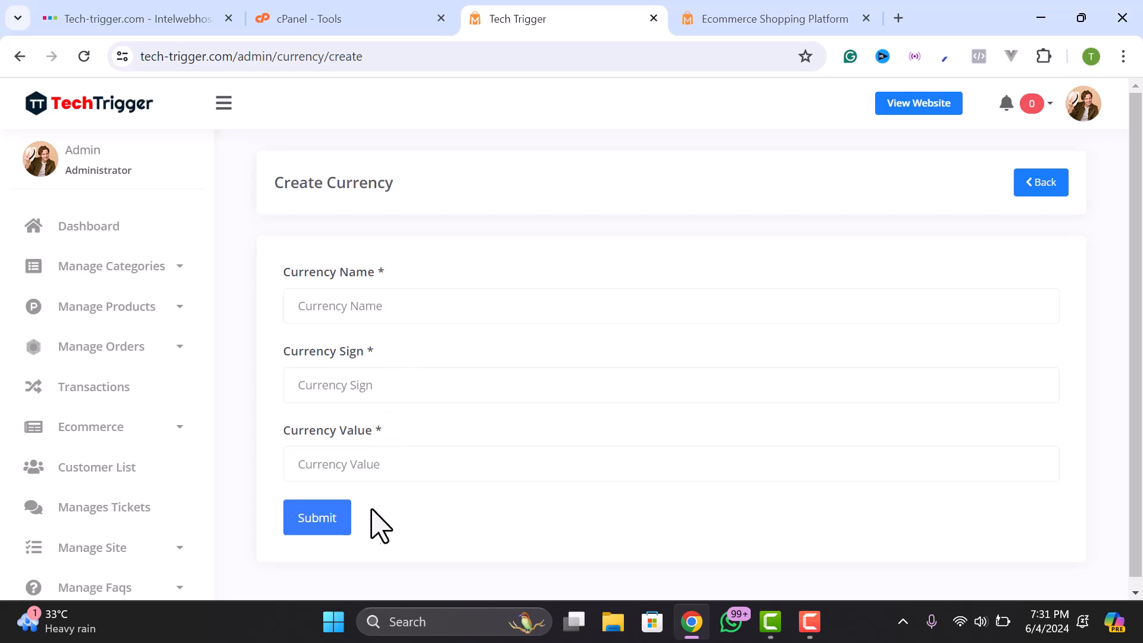
{"action": "left_click", "coordinate": [22, 57]}
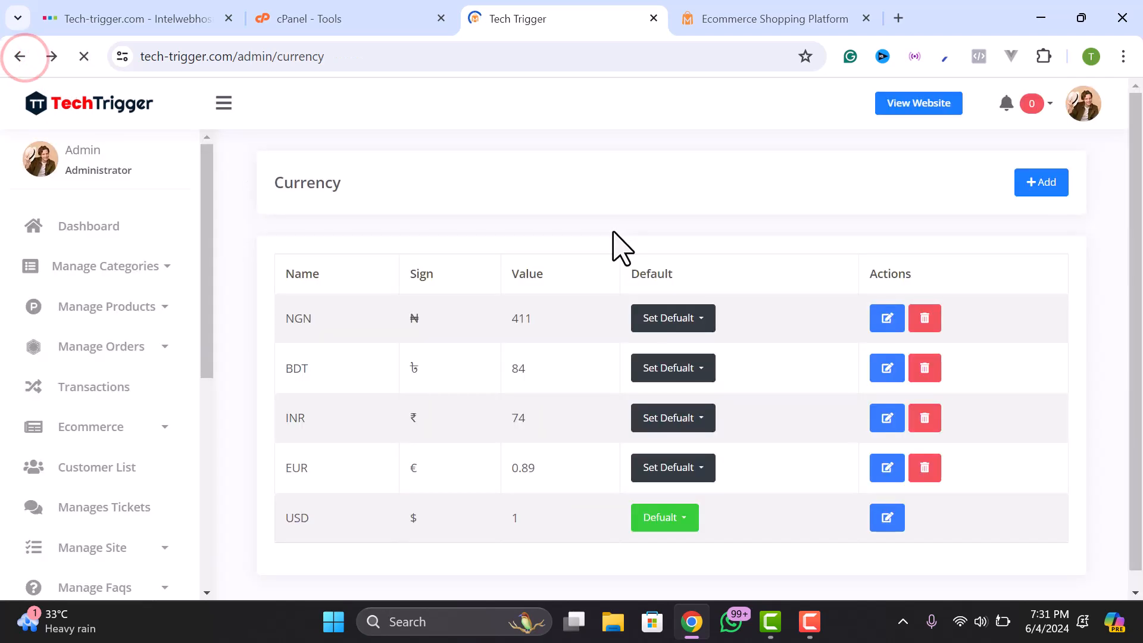
{"action": "scroll", "coordinate": [377, 434], "scroll_direction": "down", "scroll_amount": 2}
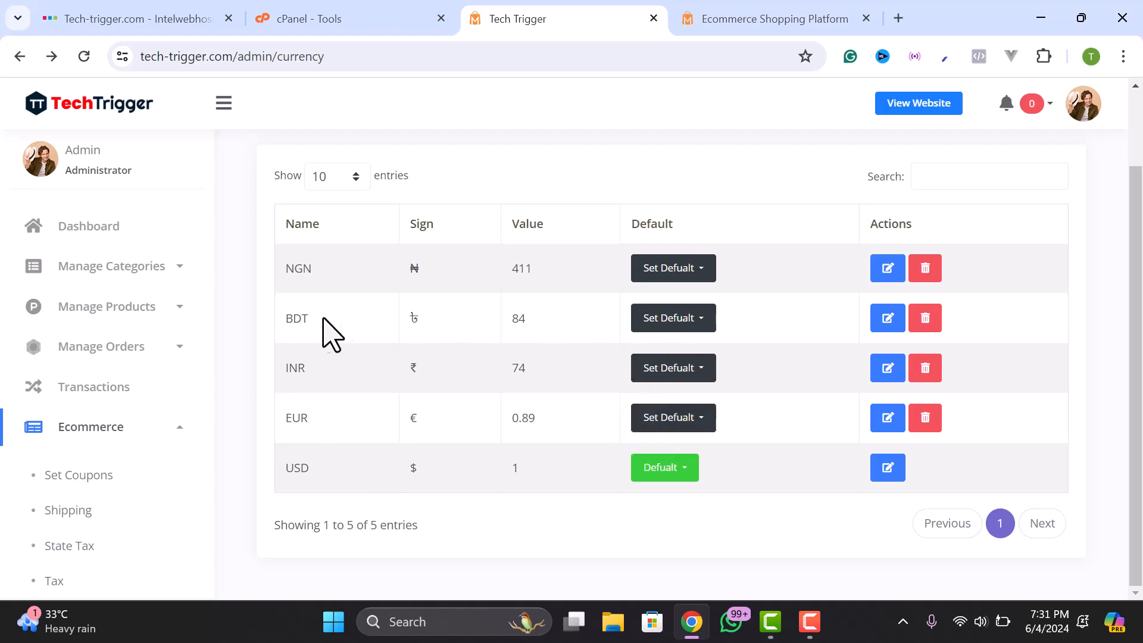
- Set BDT as the default currency and reload the storefront to show Taka prices
{"action": "left_click", "coordinate": [654, 324]}
{"action": "left_click", "coordinate": [669, 348]}
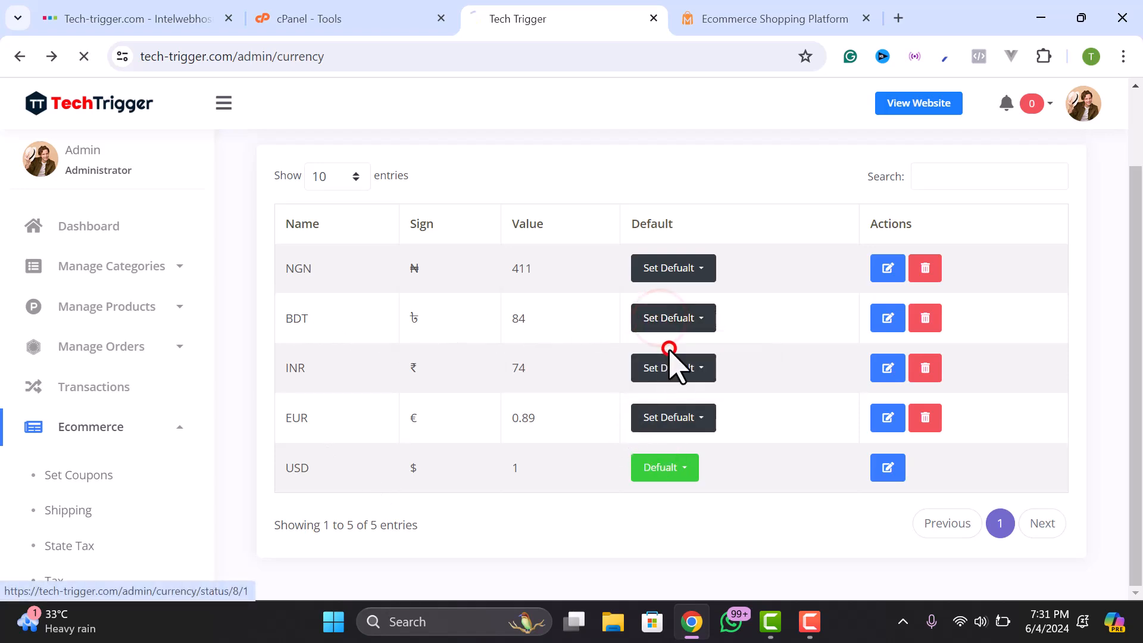
{"action": "scroll", "coordinate": [683, 458], "scroll_direction": "down", "scroll_amount": 1}
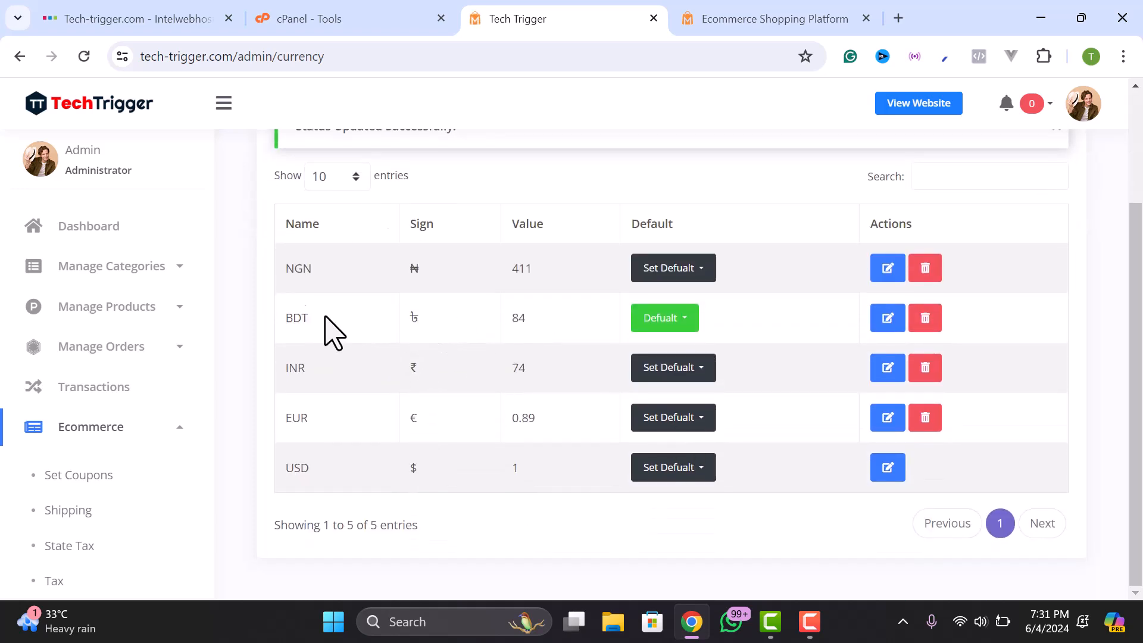
{"action": "left_click", "coordinate": [720, 17]}
{"action": "left_click", "coordinate": [92, 60]}
- Scroll through the storefront products to check the ৳ prices, then go back to admin
{"action": "scroll", "coordinate": [369, 268], "scroll_direction": "up", "scroll_amount": 10}
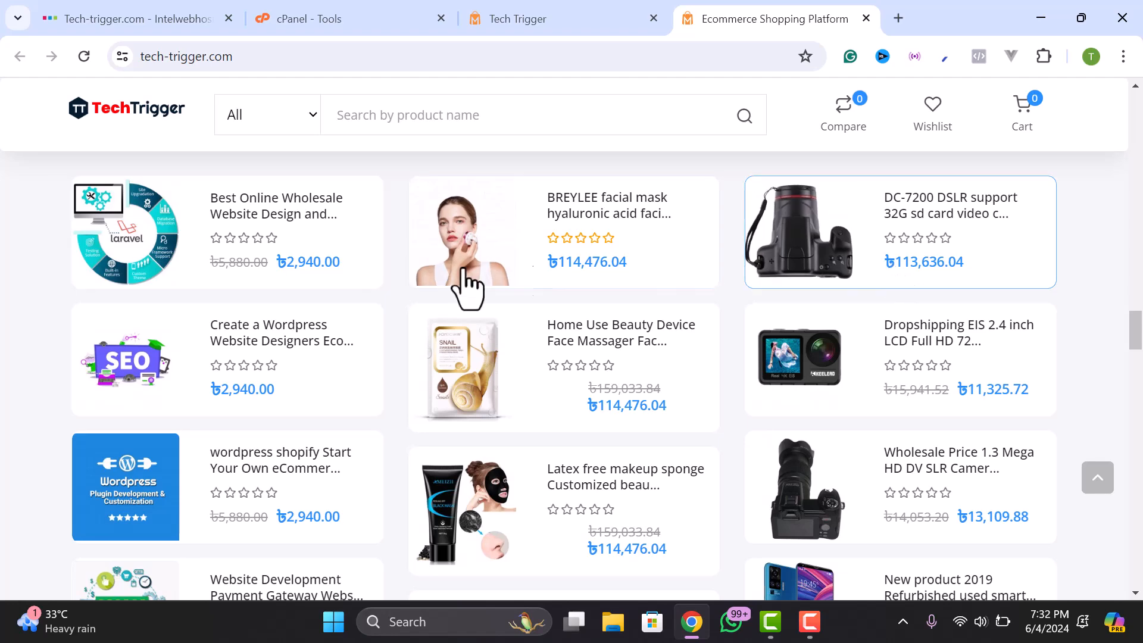
{"action": "scroll", "coordinate": [300, 274], "scroll_direction": "up", "scroll_amount": 3}
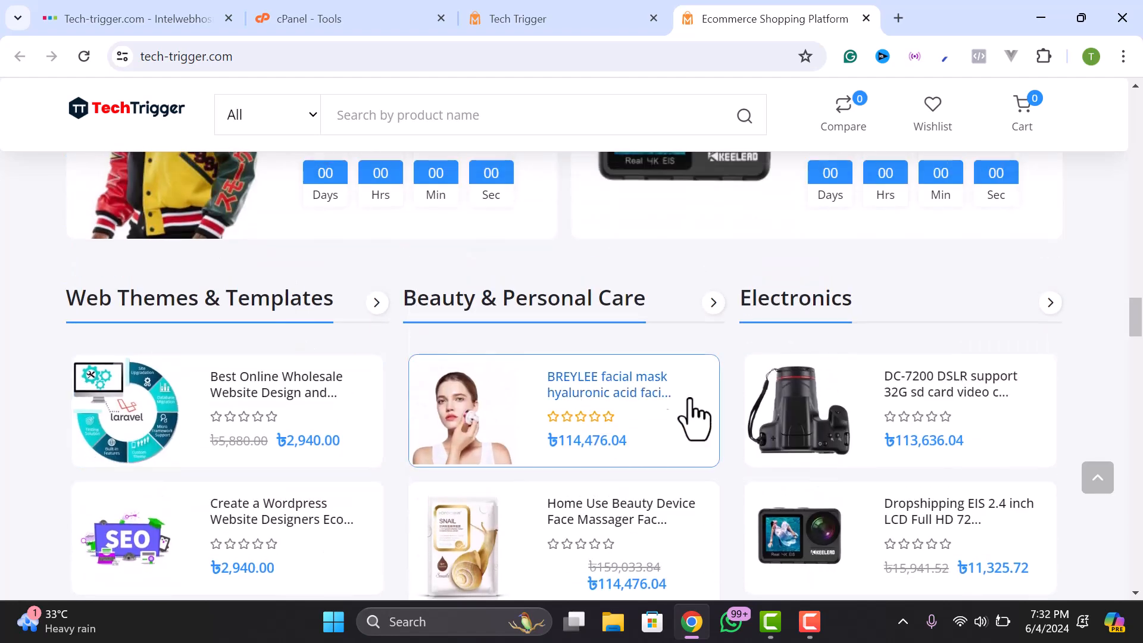
{"action": "scroll", "coordinate": [676, 403], "scroll_direction": "down", "scroll_amount": 3}
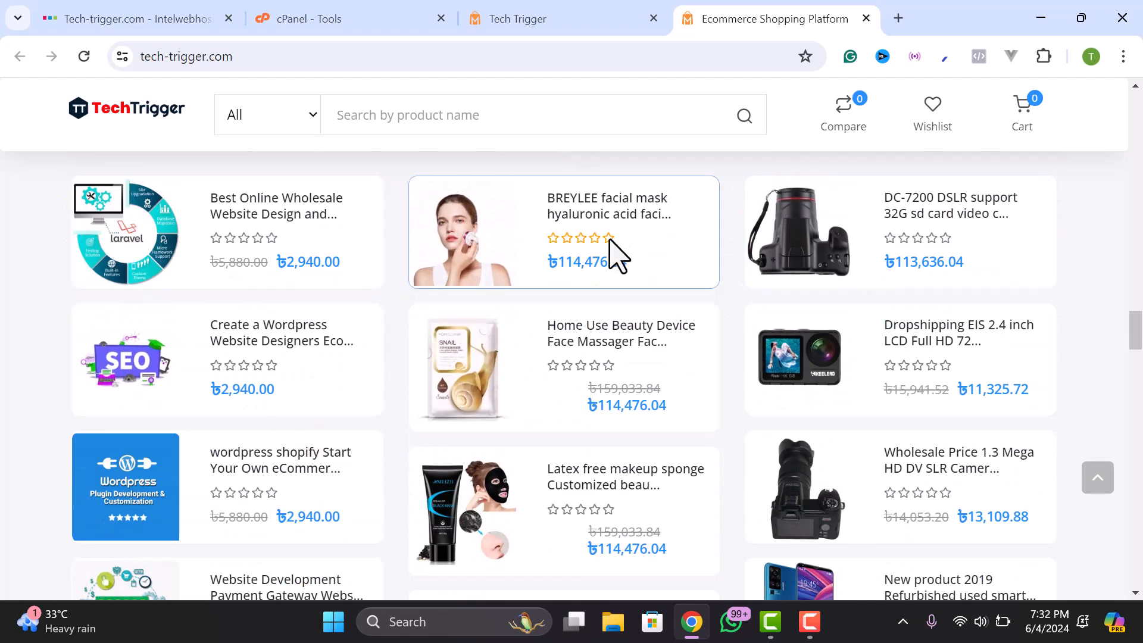
{"action": "left_click", "coordinate": [539, 16]}
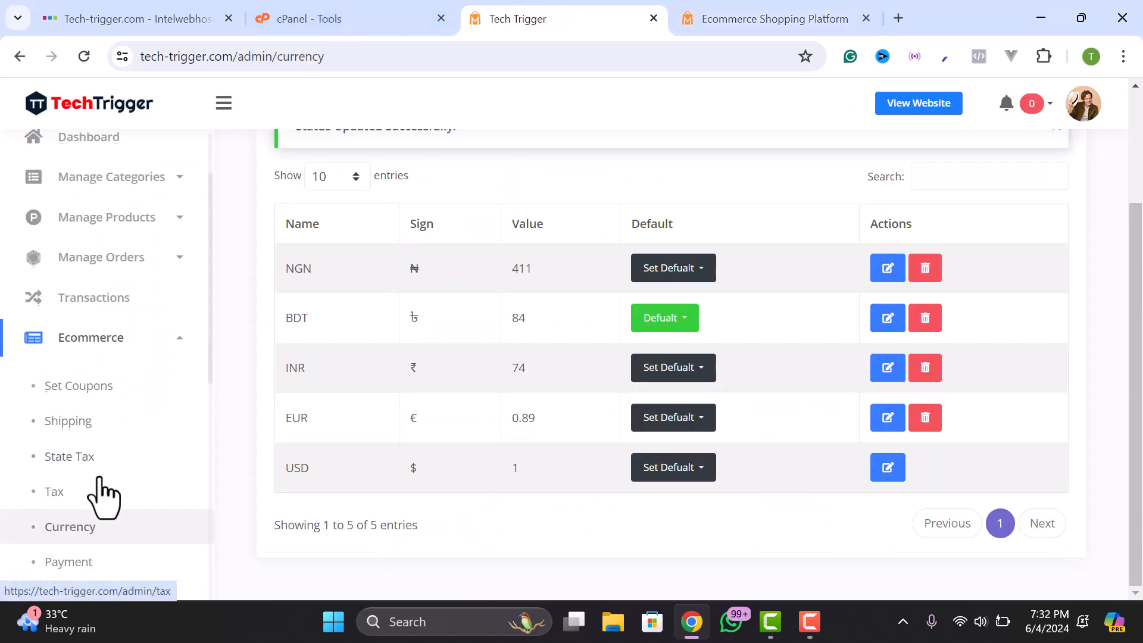
- Open Ecommerce > Shipping and add an Inside Dhaka shipping option costing 60
{"action": "scroll", "coordinate": [98, 477], "scroll_direction": "down", "scroll_amount": 1}
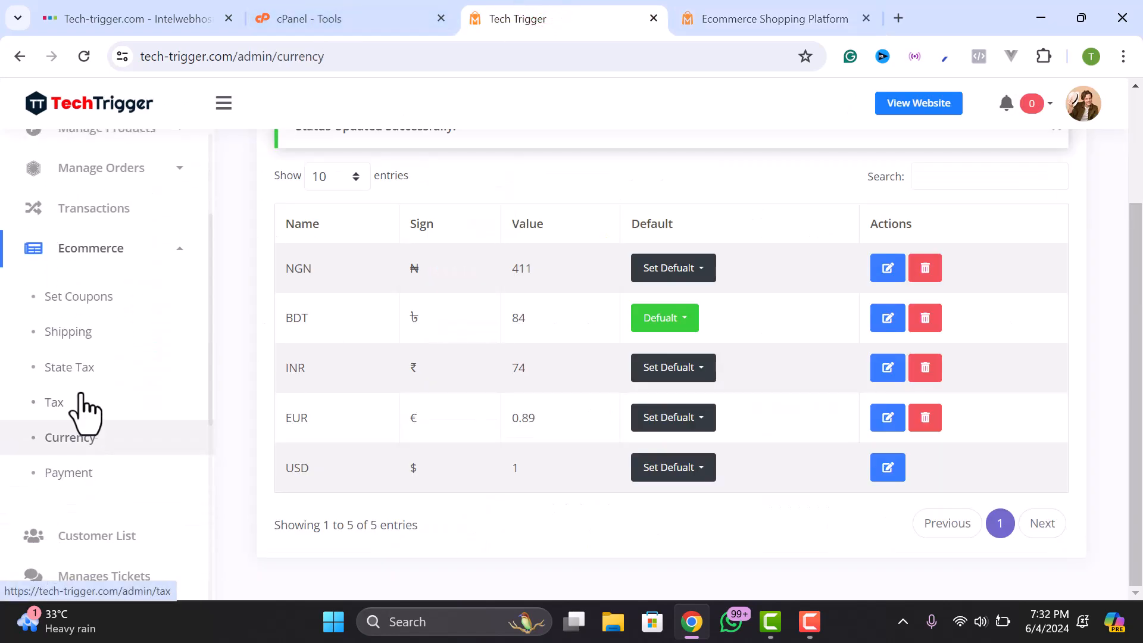
{"action": "left_click", "coordinate": [63, 332]}
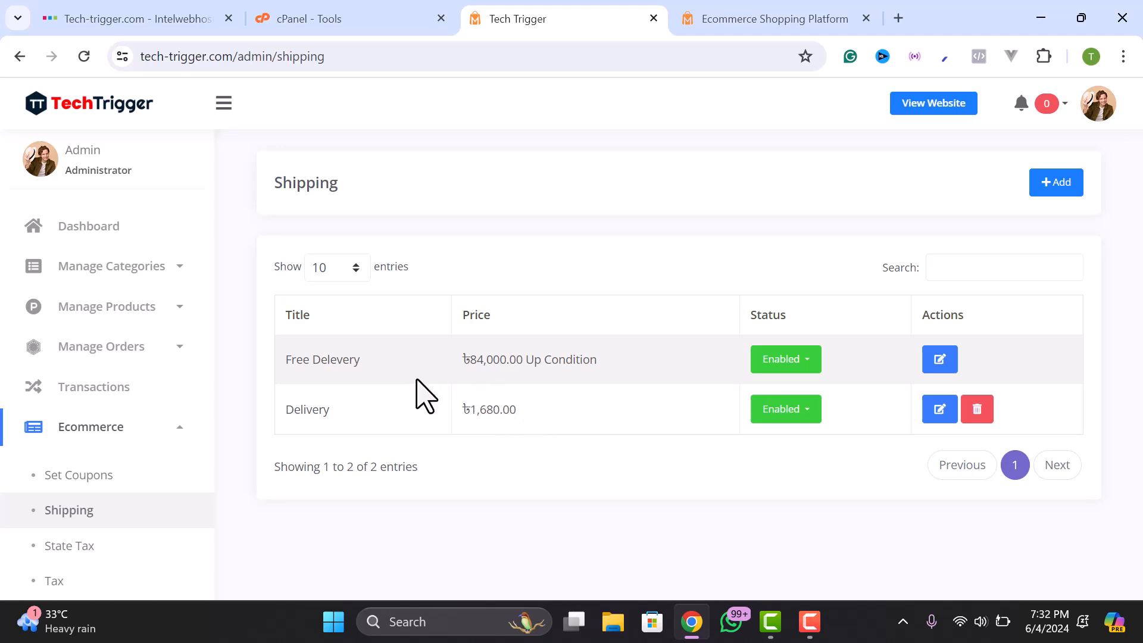
{"action": "left_click", "coordinate": [1058, 183]}
{"action": "left_click", "coordinate": [358, 315]}
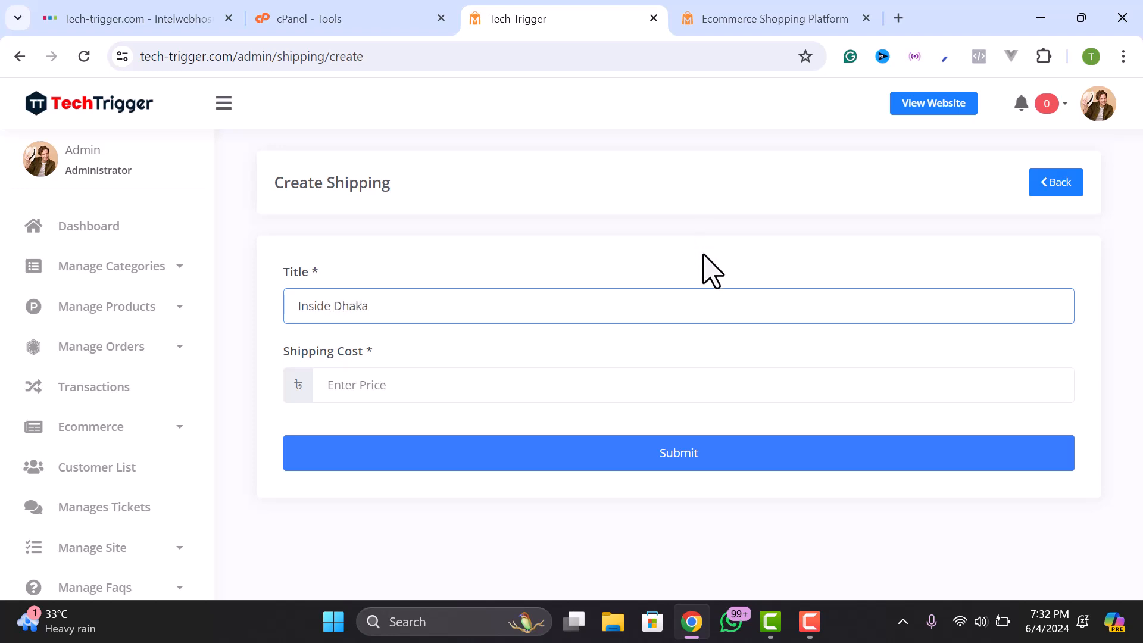
{"action": "left_click", "coordinate": [475, 387]}
{"action": "type", "text": "60"}
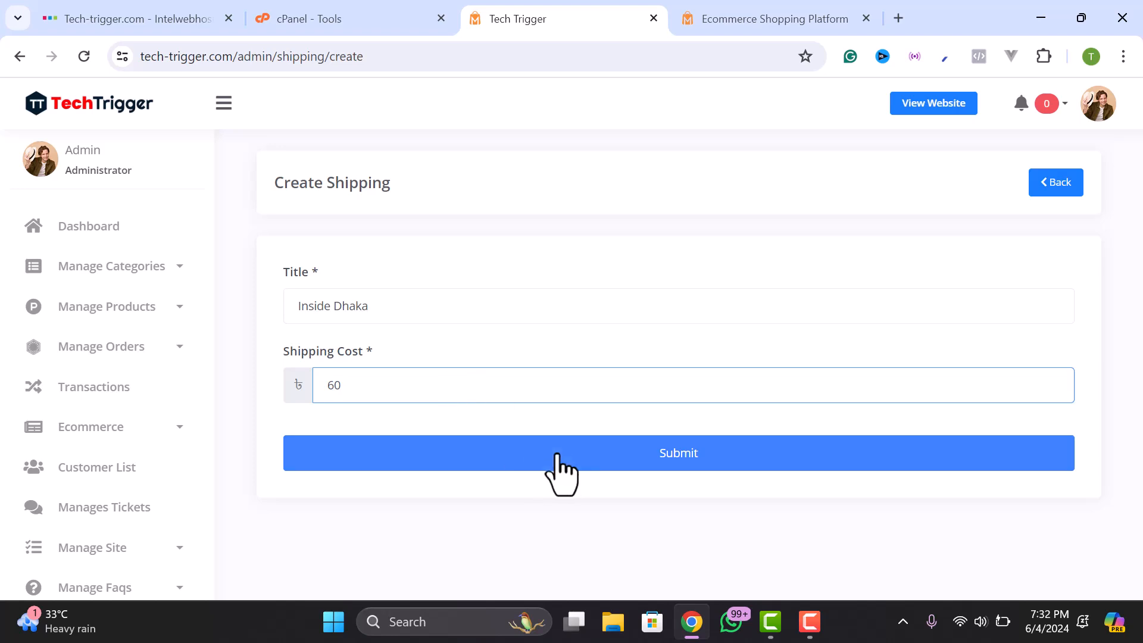
{"action": "left_click", "coordinate": [571, 456]}
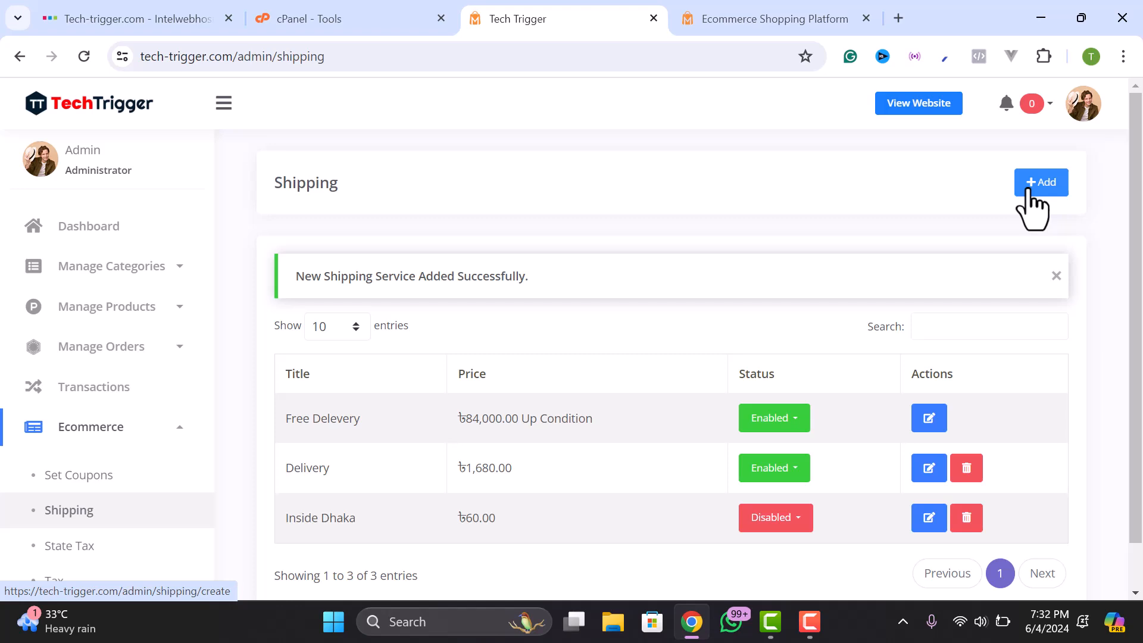
- Add a second shipping option, Outside Dhaka, costing 120
{"action": "left_click", "coordinate": [380, 307]}
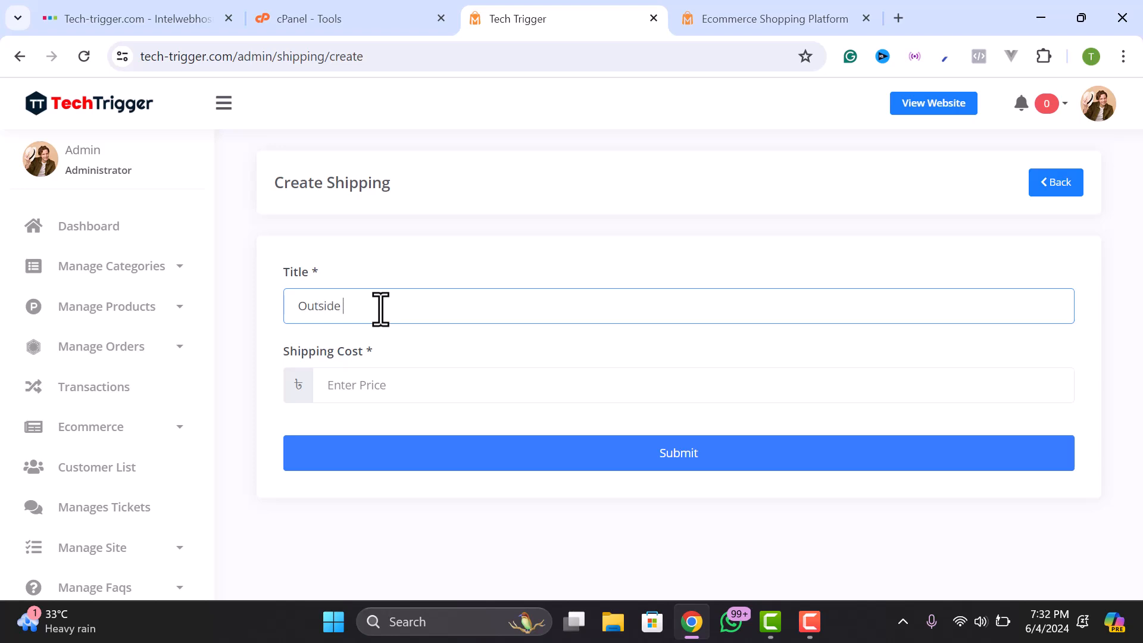
{"action": "left_click", "coordinate": [419, 387]}
{"action": "type", "text": "12"}
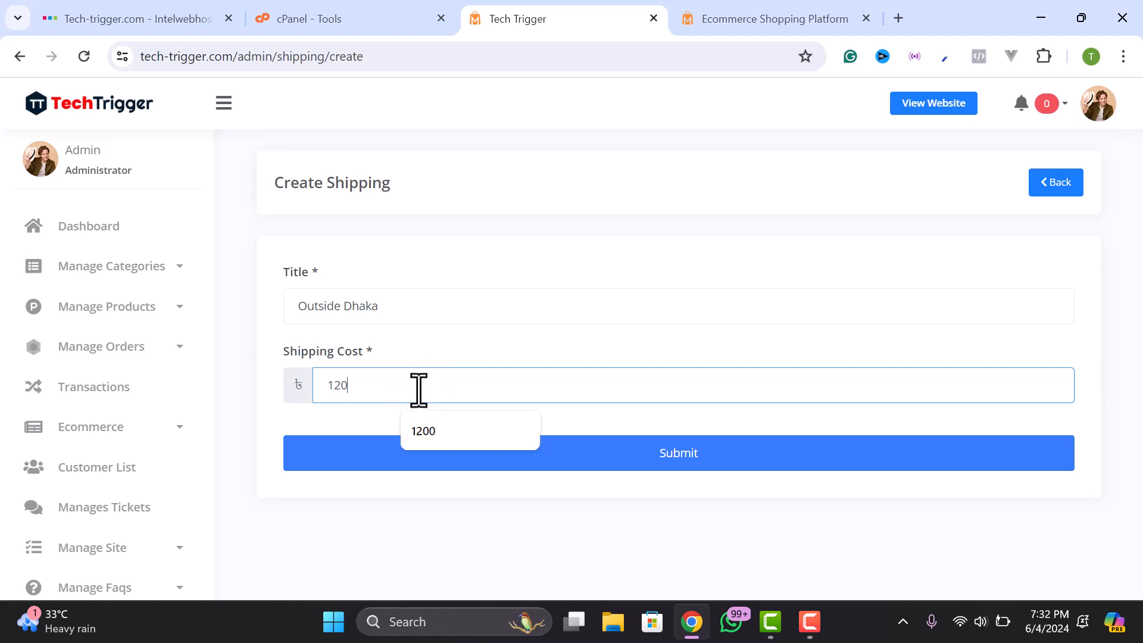
{"action": "type", "text": "0"}
{"action": "left_click", "coordinate": [672, 456]}
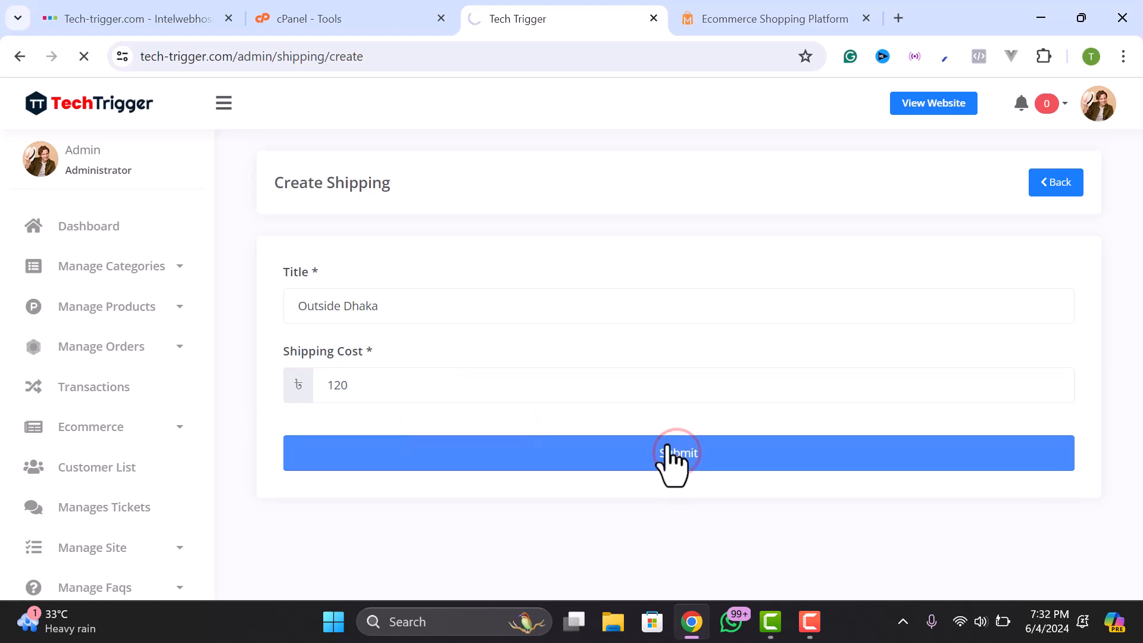
- Set the status of both Inside Dhaka and Outside Dhaka to Enable
{"action": "scroll", "coordinate": [592, 464], "scroll_direction": "down", "scroll_amount": 2}
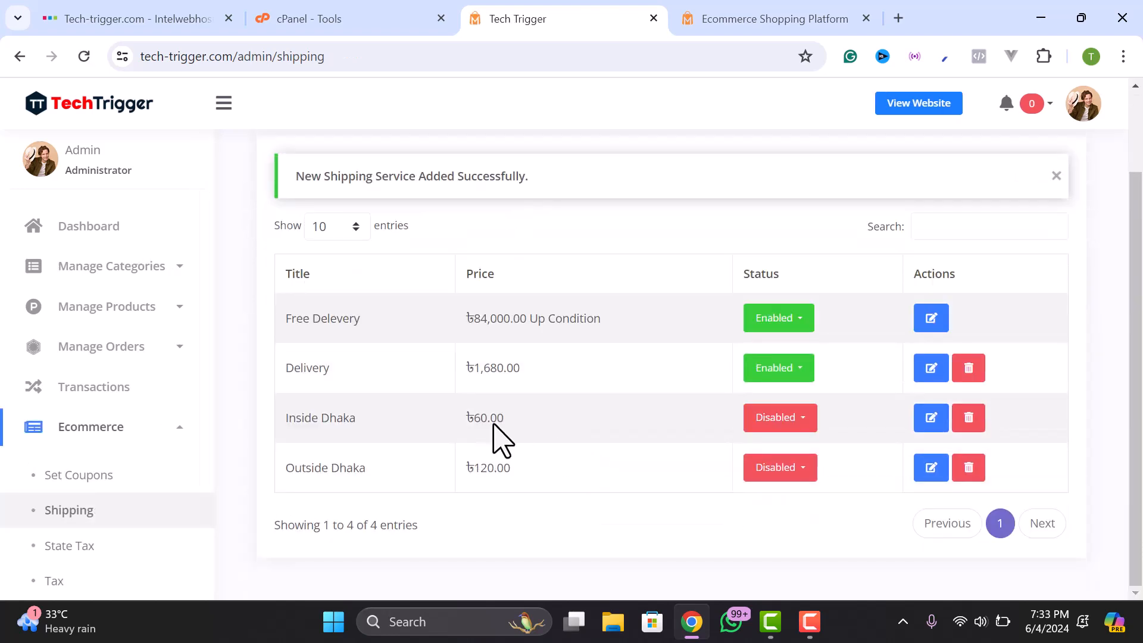
{"action": "left_click", "coordinate": [781, 423]}
{"action": "left_click", "coordinate": [784, 453]}
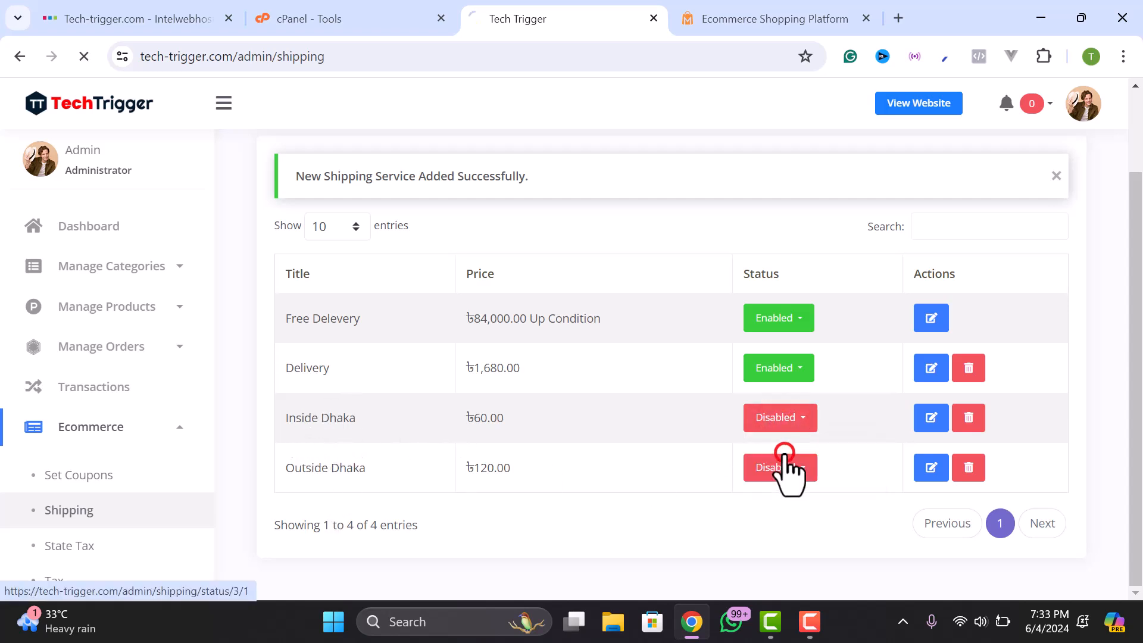
{"action": "left_click", "coordinate": [781, 463]}
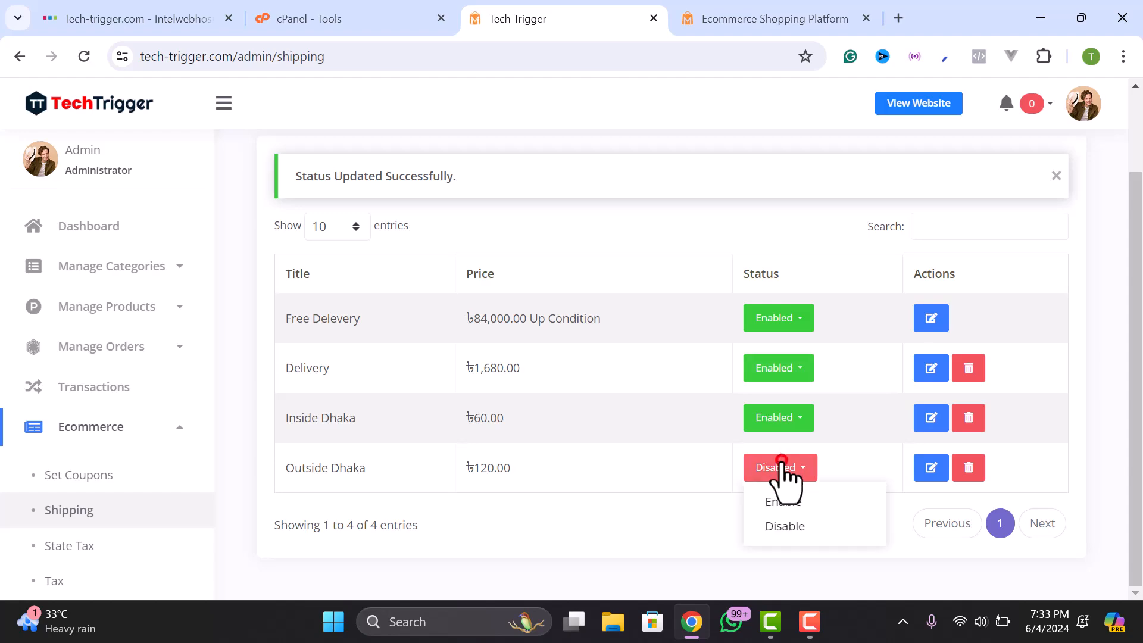
{"action": "left_click", "coordinate": [781, 502]}
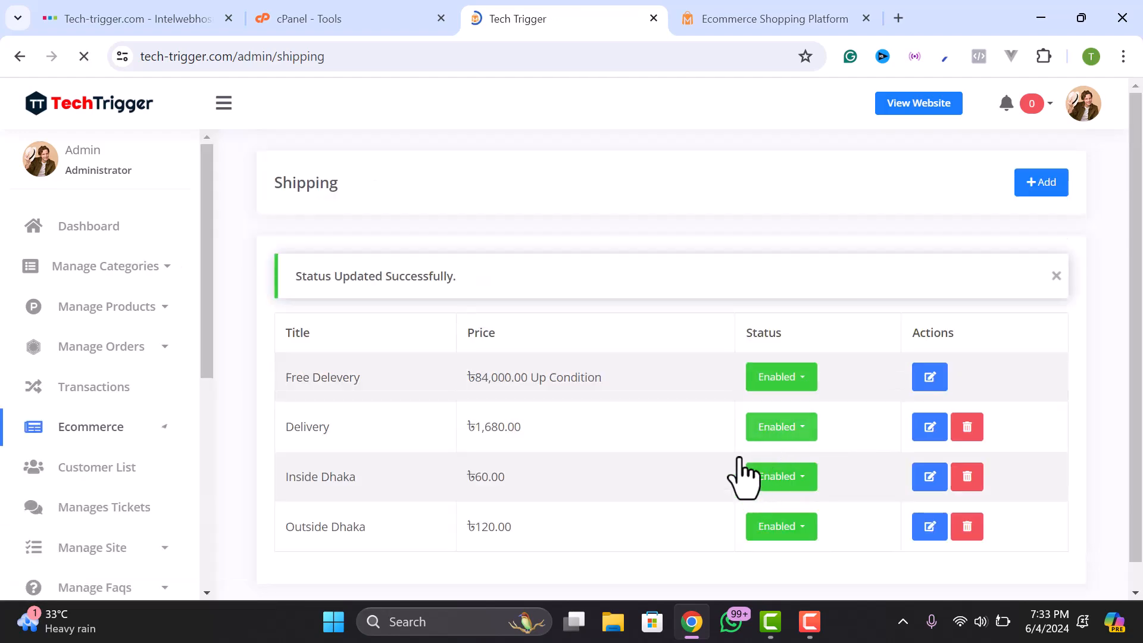
{"action": "left_click", "coordinate": [768, 18]}
- Buy Now the Latex free makeup sponge and proceed from the cart to checkout
{"action": "scroll", "coordinate": [595, 256], "scroll_direction": "up", "scroll_amount": 5}
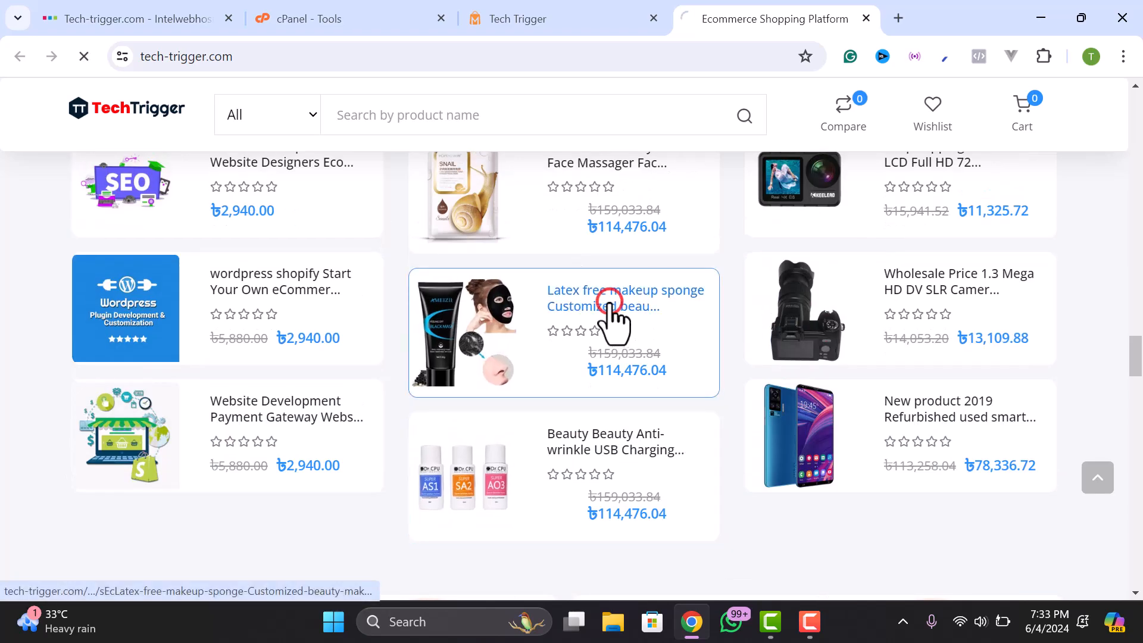
{"action": "left_click", "coordinate": [610, 305]}
{"action": "scroll", "coordinate": [767, 387], "scroll_direction": "down", "scroll_amount": 5}
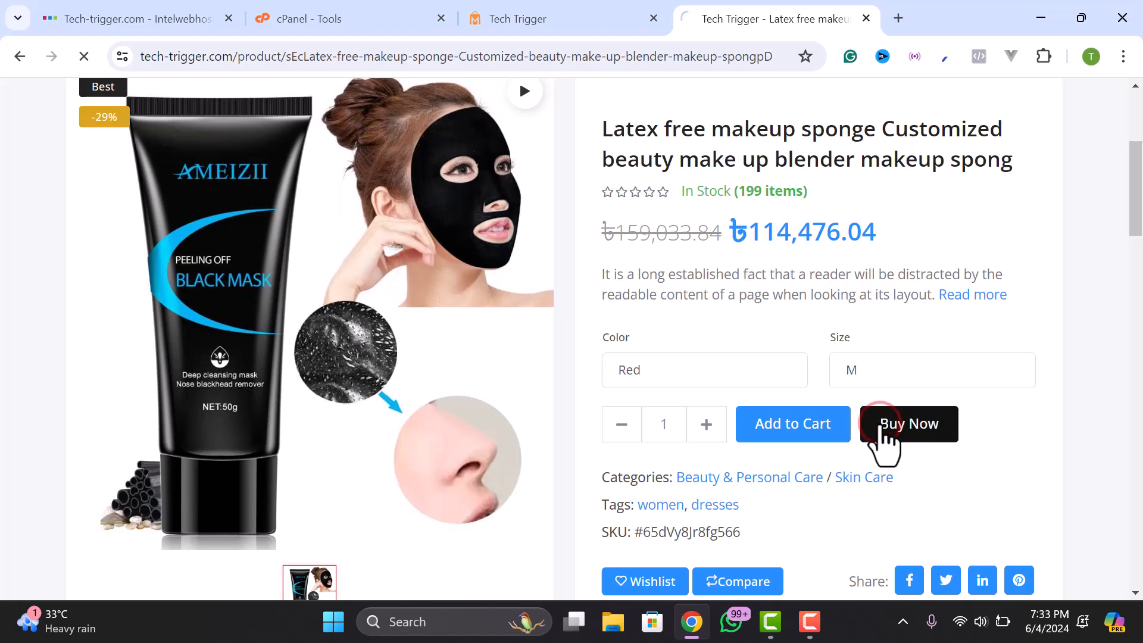
{"action": "left_click", "coordinate": [882, 428]}
{"action": "scroll", "coordinate": [887, 437], "scroll_direction": "down", "scroll_amount": 3}
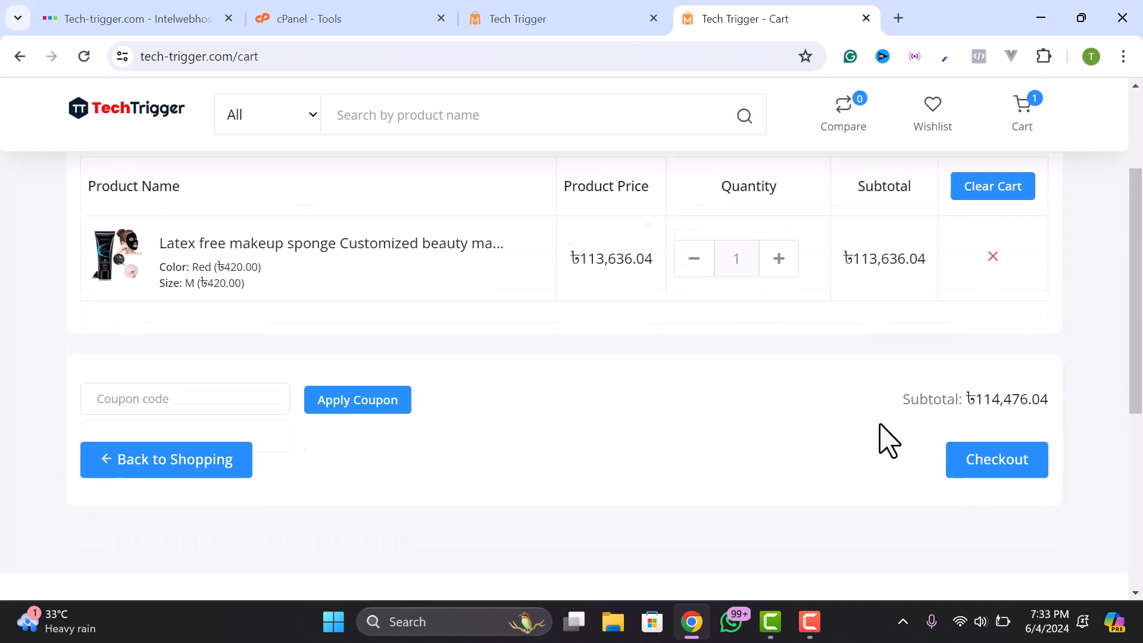
{"action": "left_click", "coordinate": [975, 455]}
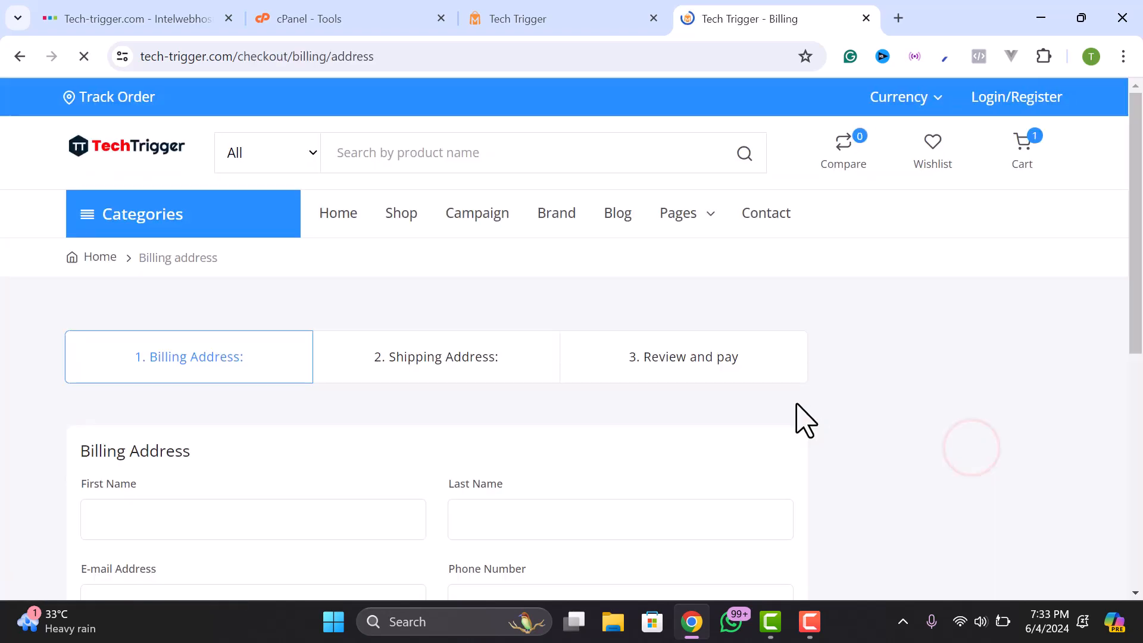
- Autofill billing with a saved address, reuse it for shipping, accept reCAPTCHA, and continue to Review and pay
{"action": "scroll", "coordinate": [736, 421], "scroll_direction": "down", "scroll_amount": 8}
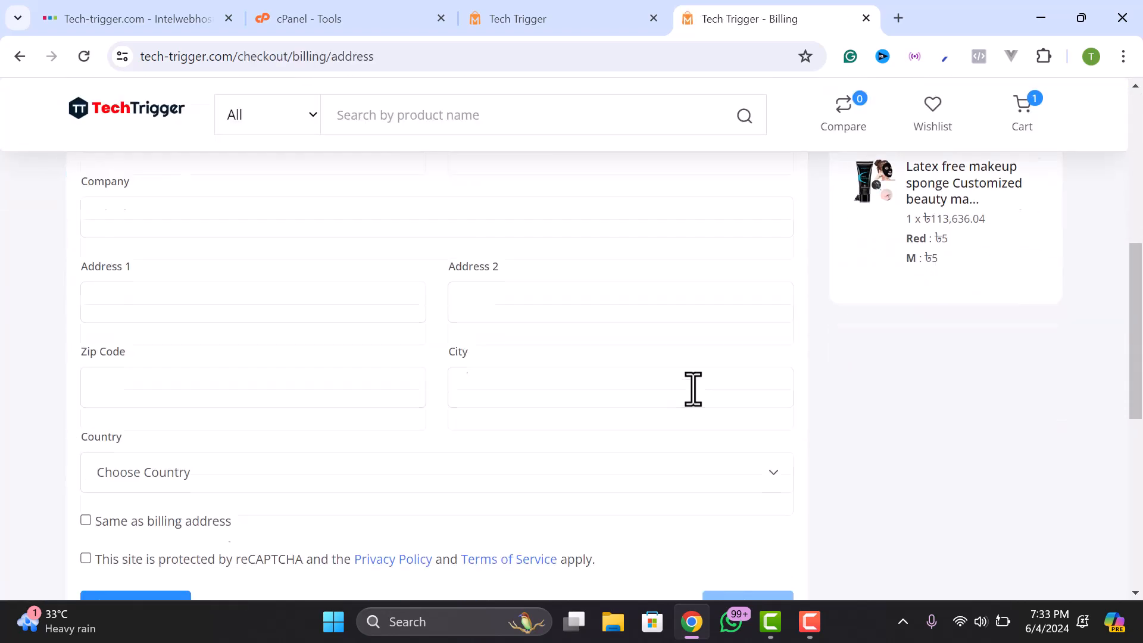
{"action": "scroll", "coordinate": [691, 388], "scroll_direction": "up", "scroll_amount": 6}
{"action": "scroll", "coordinate": [893, 419], "scroll_direction": "down", "scroll_amount": 9}
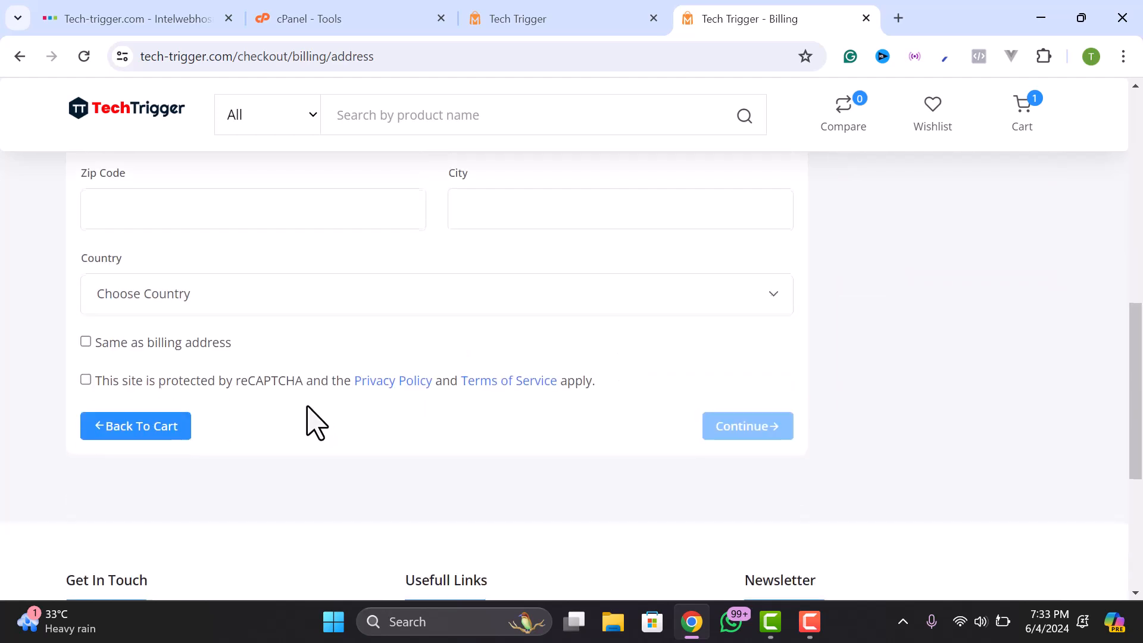
{"action": "scroll", "coordinate": [159, 370], "scroll_direction": "up", "scroll_amount": 9}
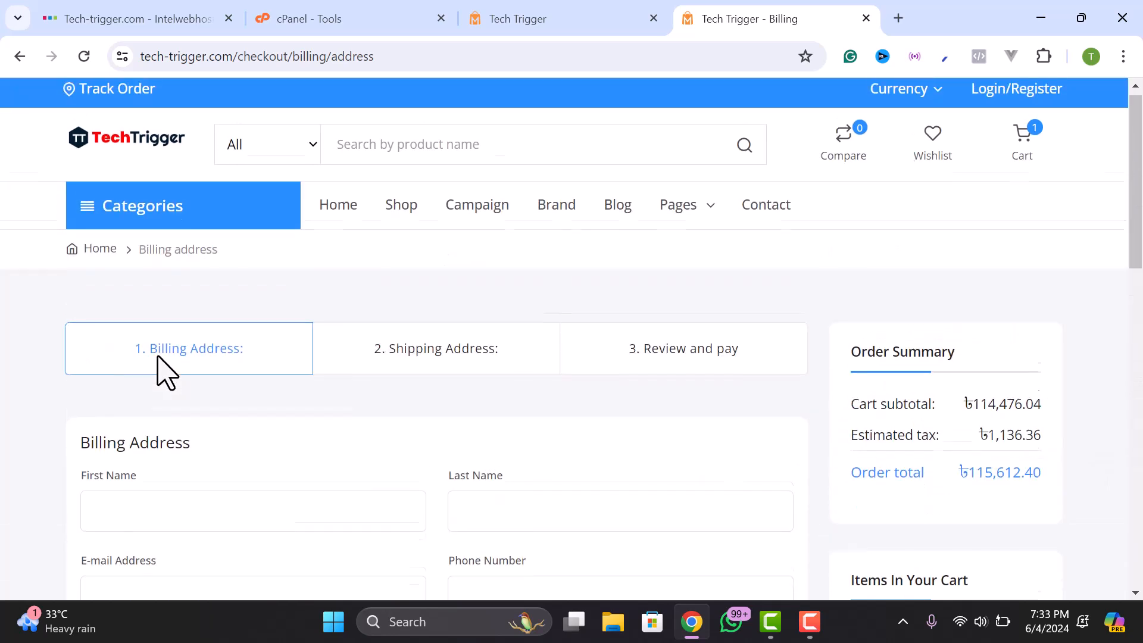
{"action": "scroll", "coordinate": [281, 393], "scroll_direction": "down", "scroll_amount": 3}
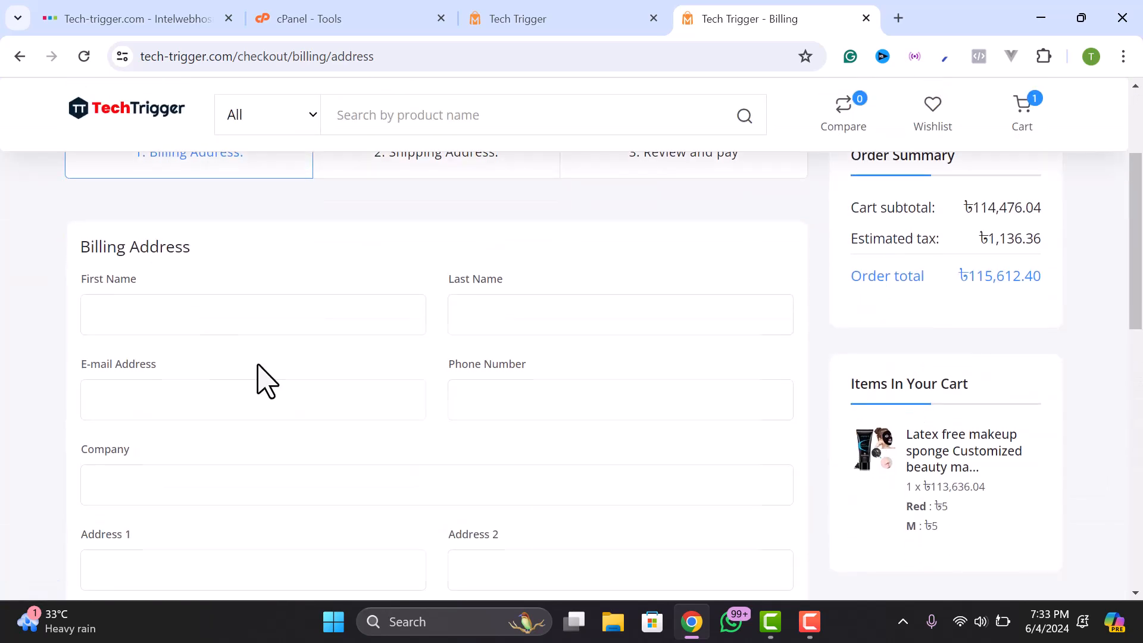
{"action": "left_click", "coordinate": [186, 307]}
{"action": "left_click", "coordinate": [241, 368]}
{"action": "scroll", "coordinate": [242, 365], "scroll_direction": "down", "scroll_amount": 5}
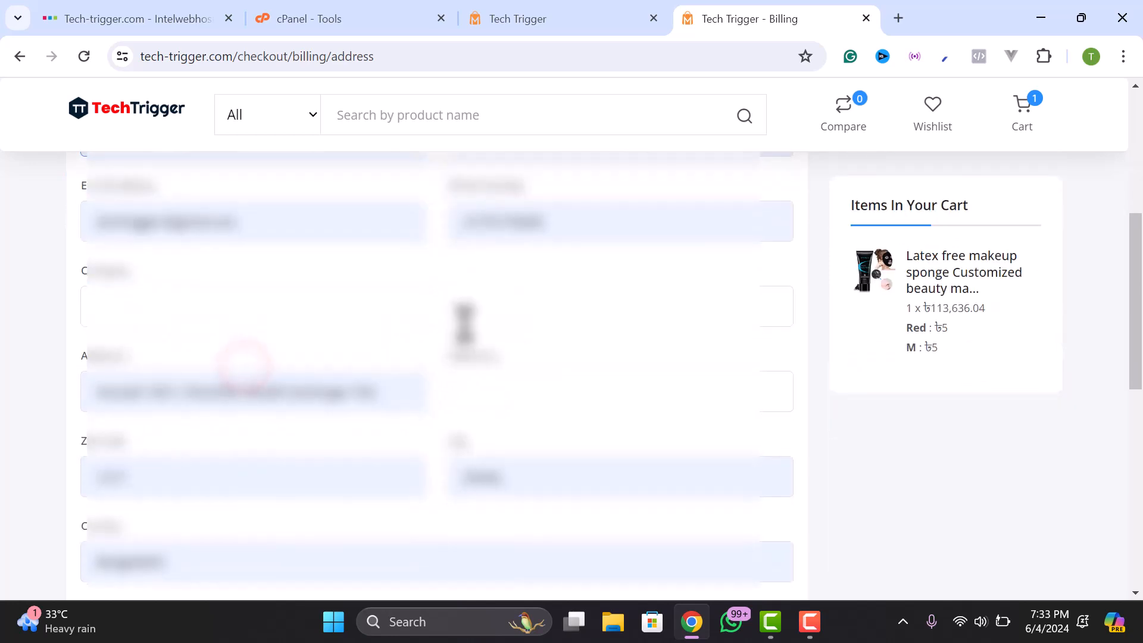
{"action": "scroll", "coordinate": [470, 348], "scroll_direction": "down", "scroll_amount": 2}
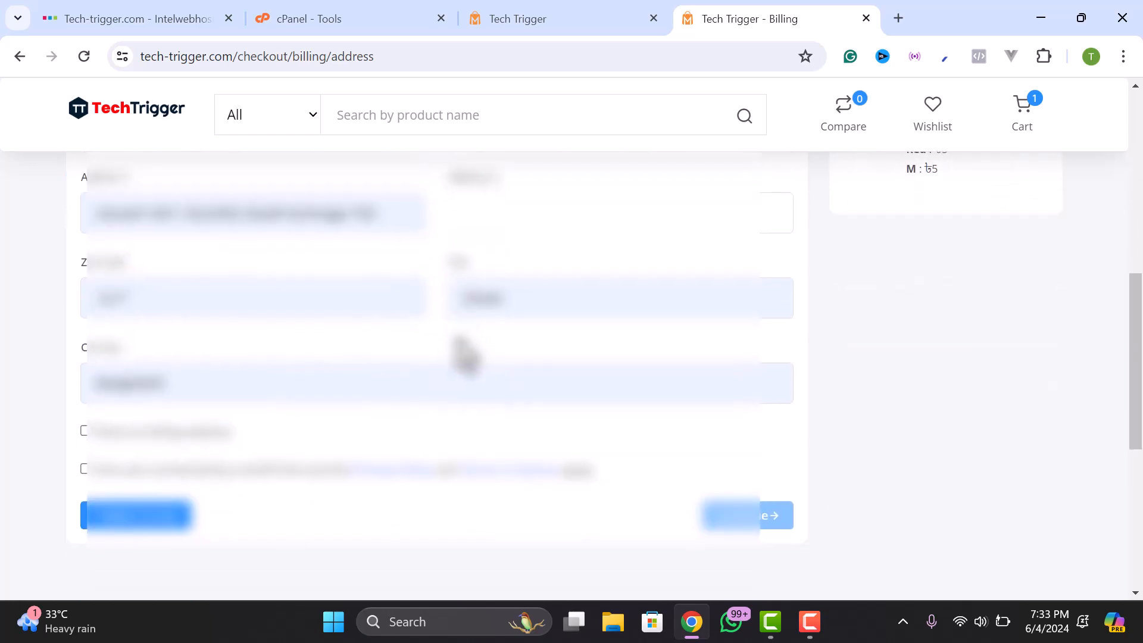
{"action": "left_click", "coordinate": [85, 431]}
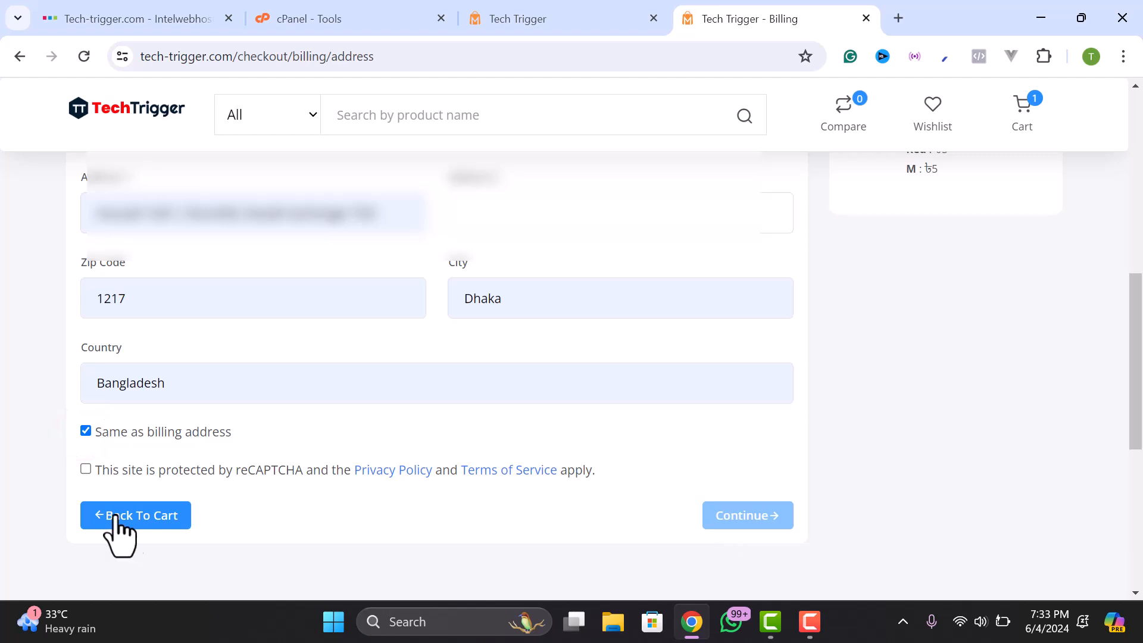
{"action": "left_click", "coordinate": [86, 469]}
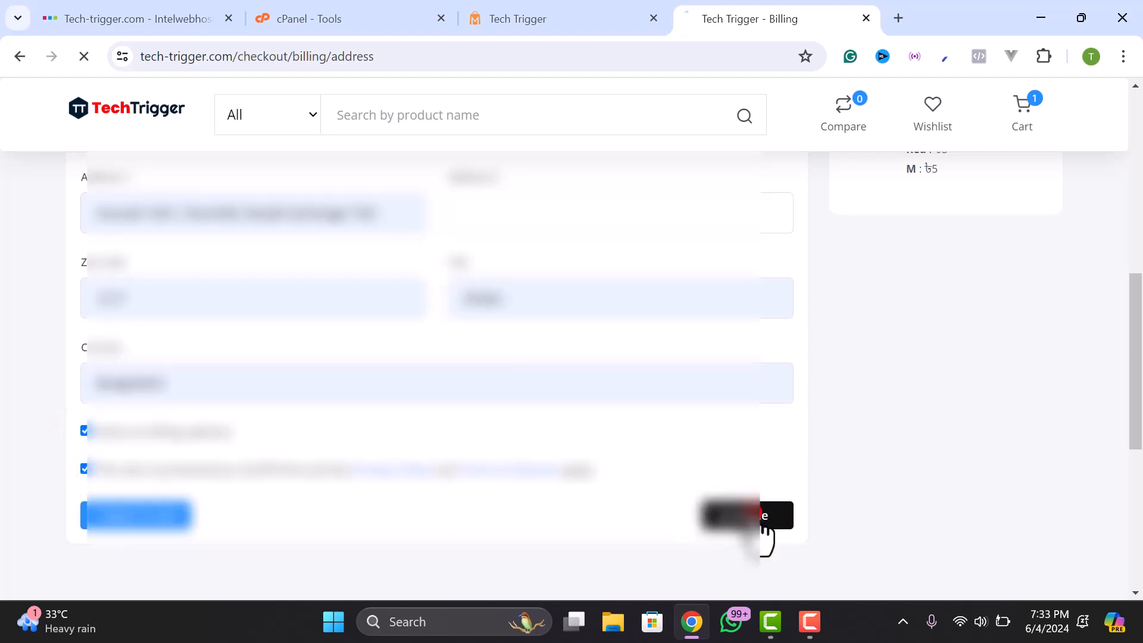
{"action": "left_click", "coordinate": [755, 513]}
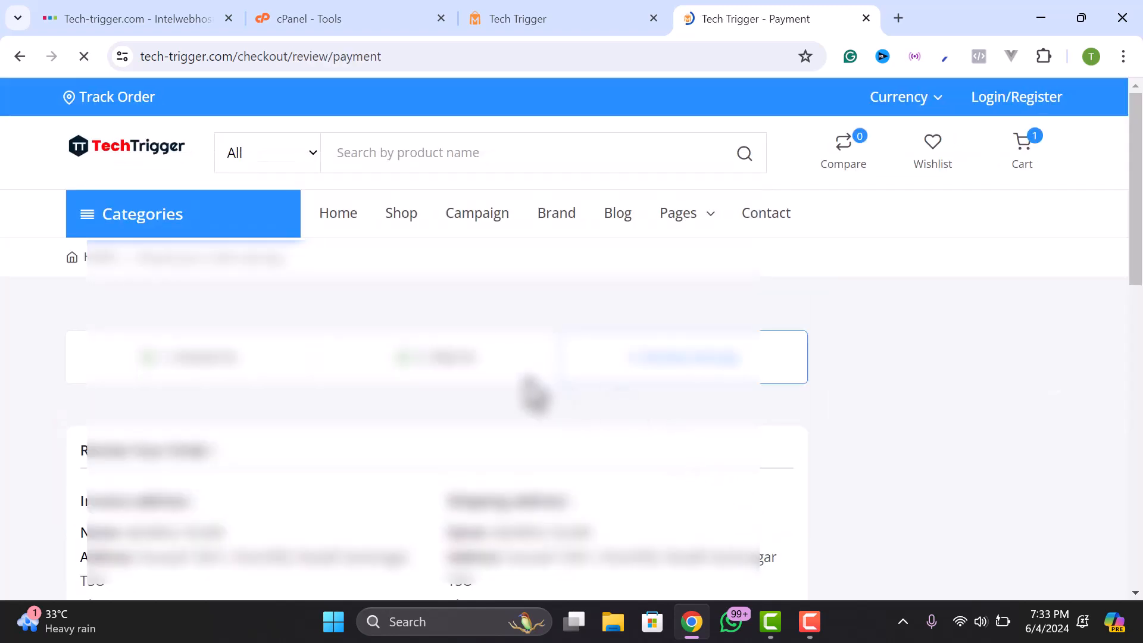
{"action": "scroll", "coordinate": [477, 393], "scroll_direction": "down", "scroll_amount": 1}
{"action": "scroll", "coordinate": [478, 404], "scroll_direction": "down", "scroll_amount": 1}
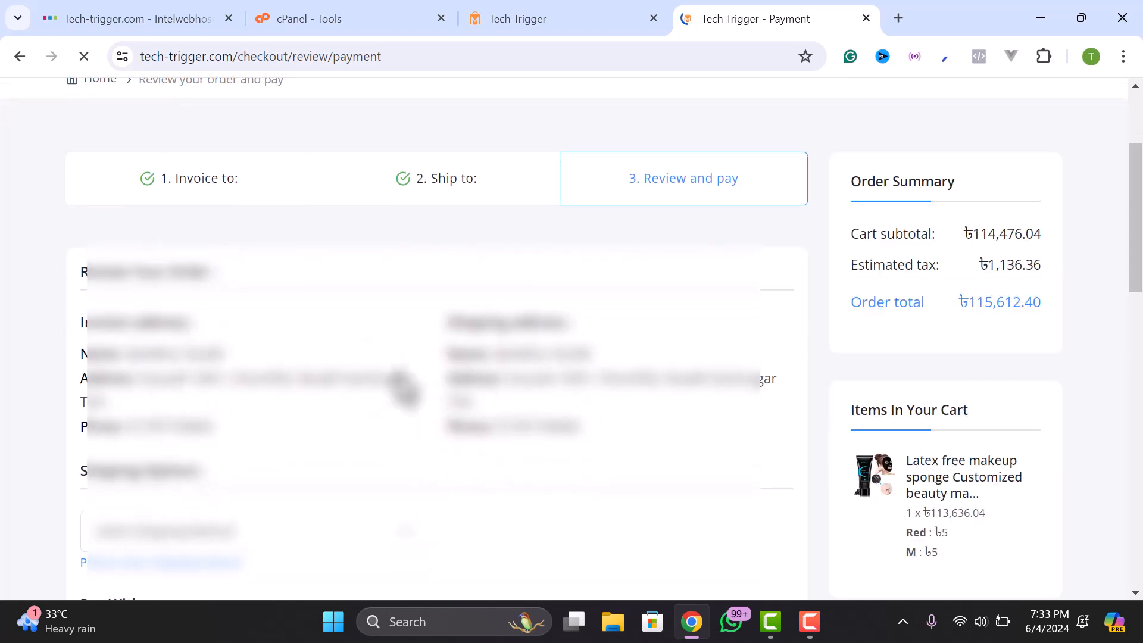
- Try Outside Dhaka shipping at ৳120.00, then settle on Inside Dhaka at ৳60.00
{"action": "scroll", "coordinate": [438, 420], "scroll_direction": "down", "scroll_amount": 1}
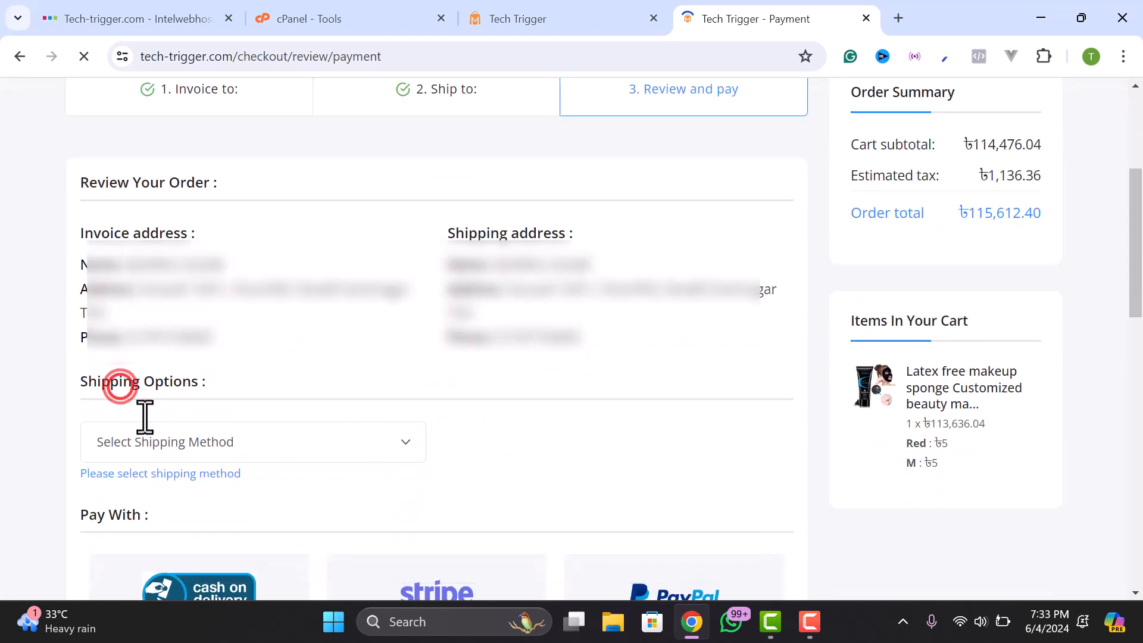
{"action": "left_click", "coordinate": [221, 422]}
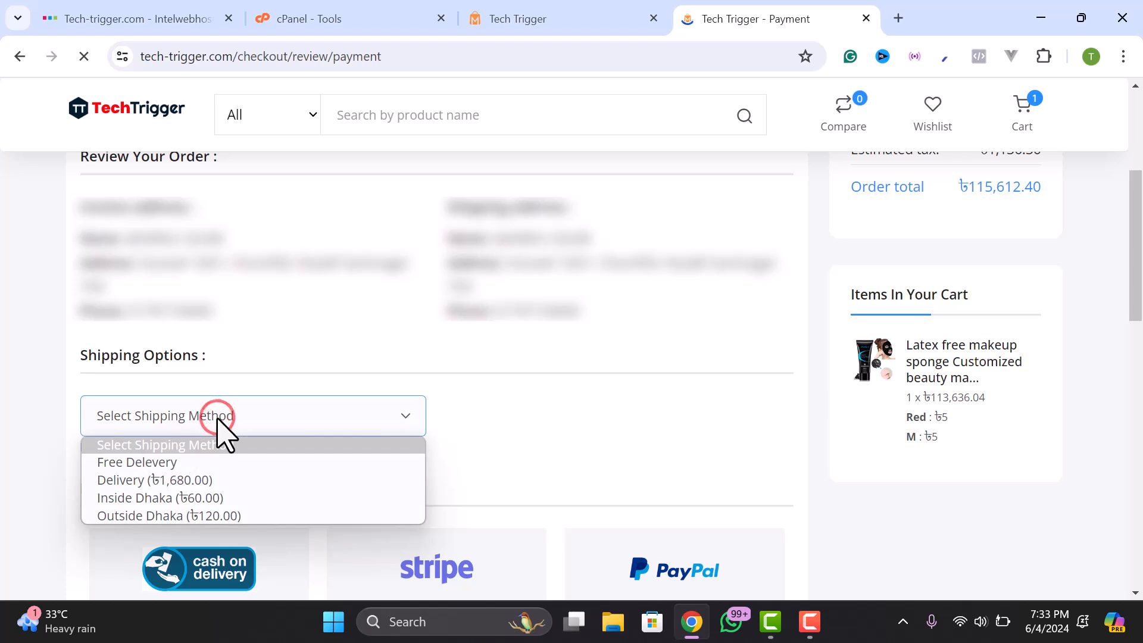
{"action": "left_click", "coordinate": [179, 516]}
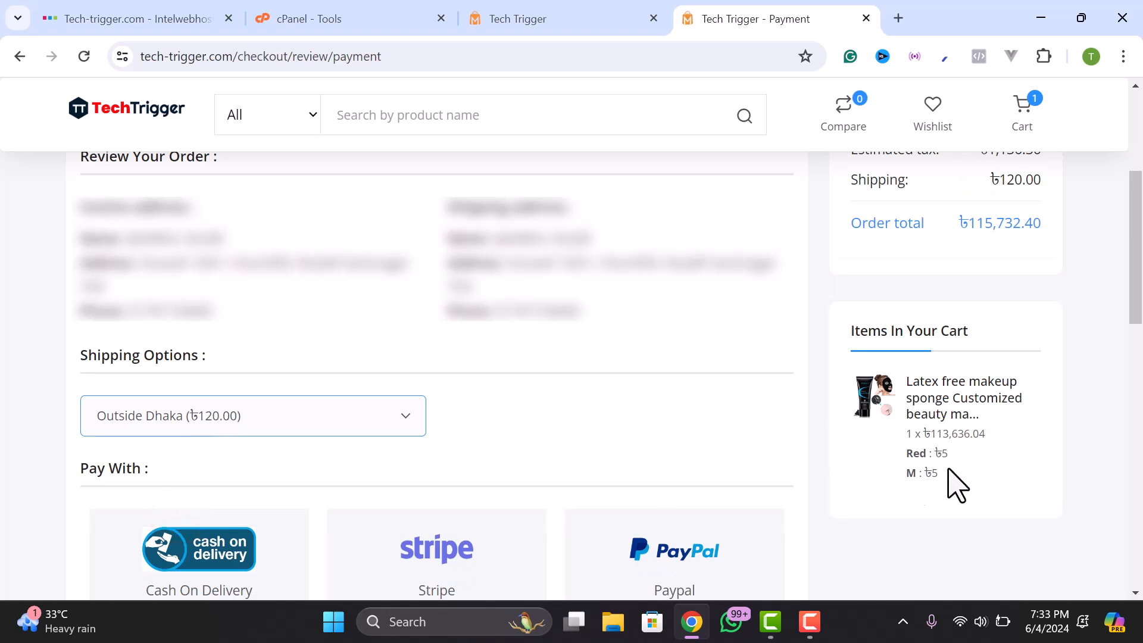
{"action": "left_click", "coordinate": [213, 421]}
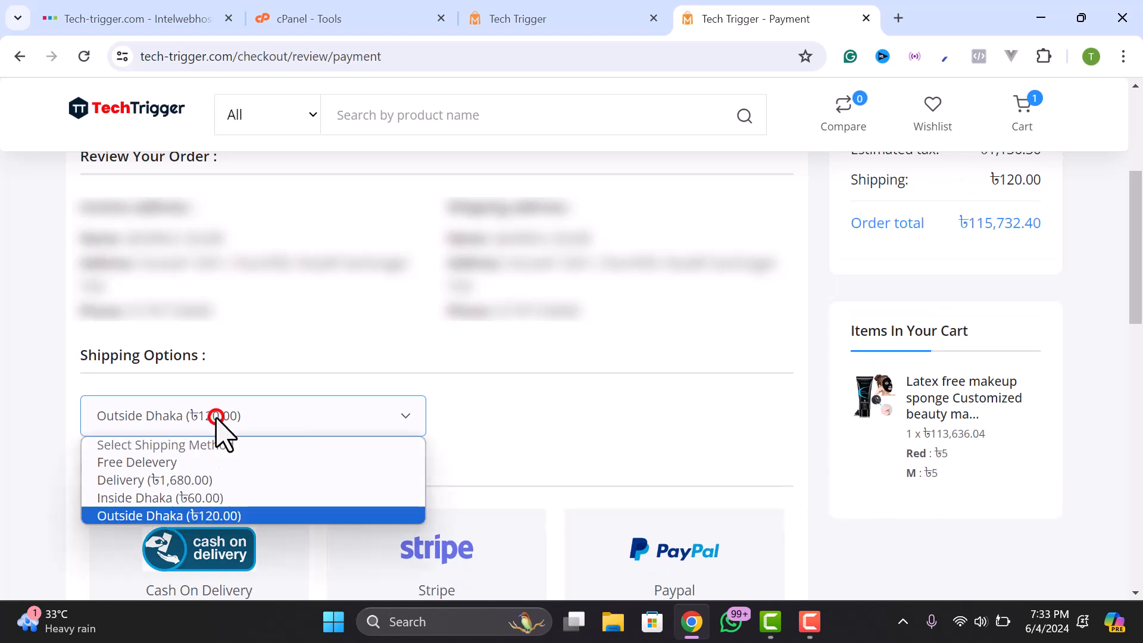
{"action": "left_click", "coordinate": [176, 497]}
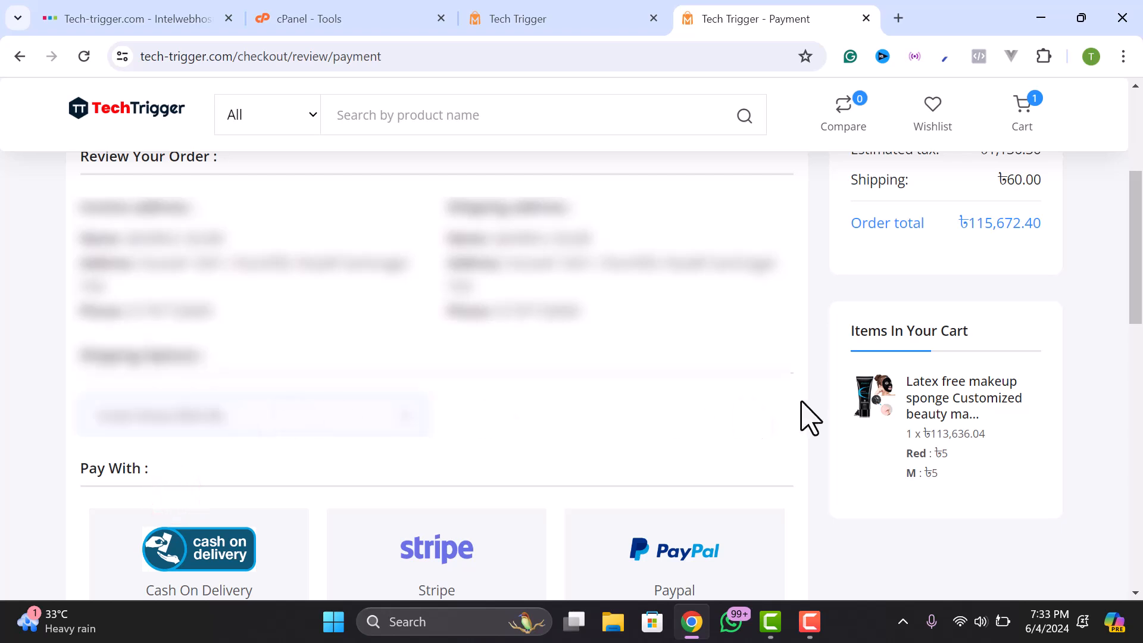
- Look through the Pay With payment options on the checkout page
{"action": "scroll", "coordinate": [911, 345], "scroll_direction": "up", "scroll_amount": 2}
{"action": "left_click", "coordinate": [1010, 269]}
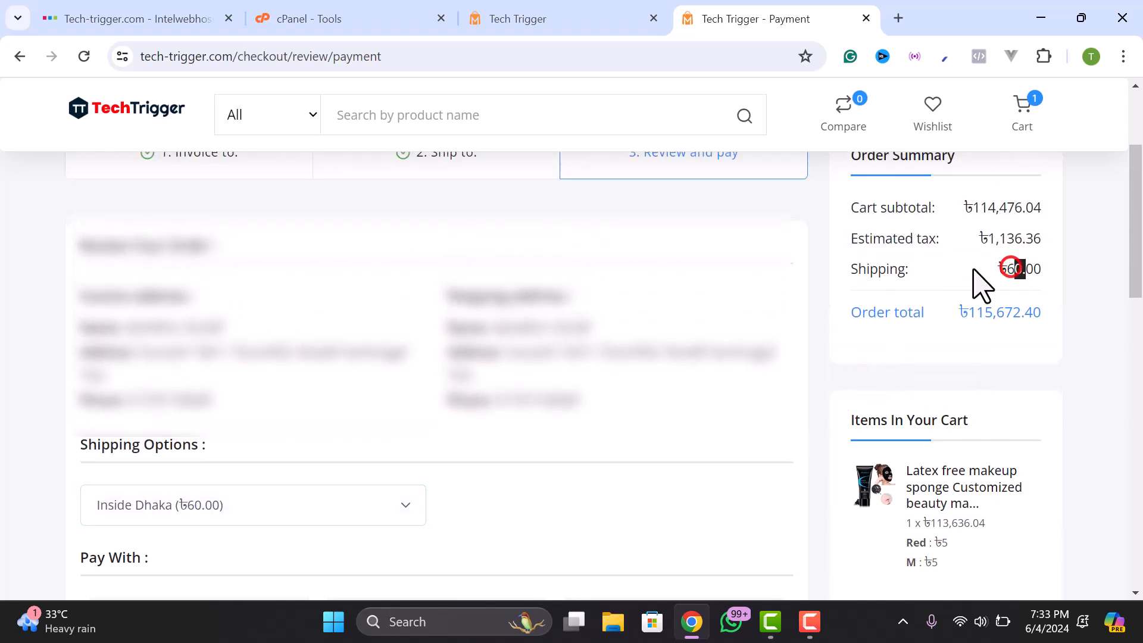
{"action": "left_click", "coordinate": [867, 277]}
{"action": "scroll", "coordinate": [372, 461], "scroll_direction": "down", "scroll_amount": 2}
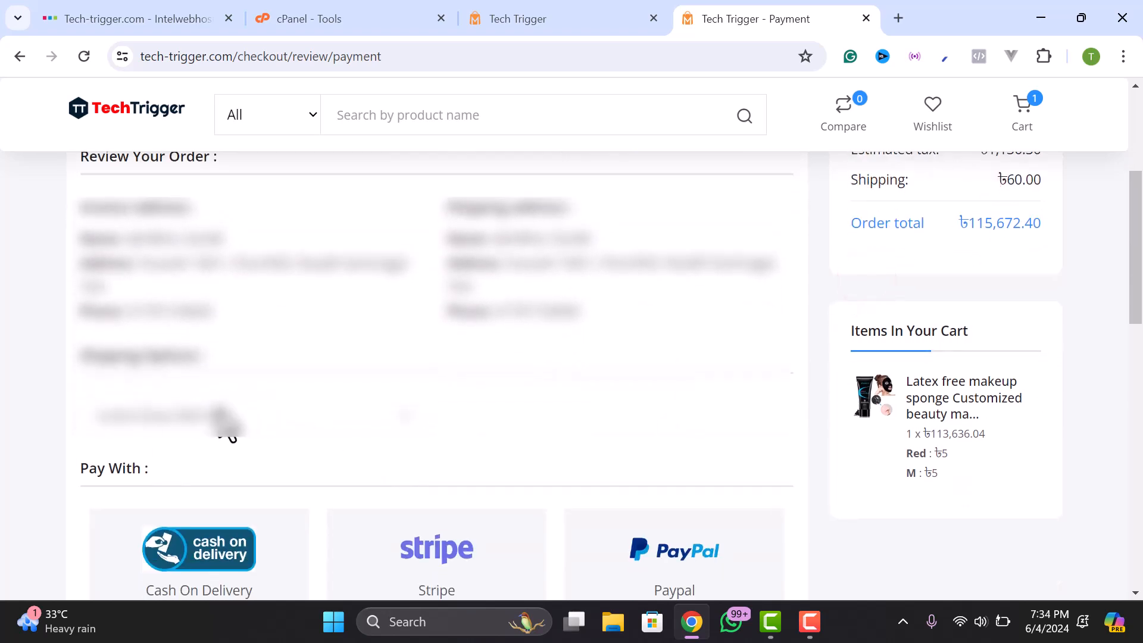
{"action": "scroll", "coordinate": [294, 443], "scroll_direction": "down", "scroll_amount": 5}
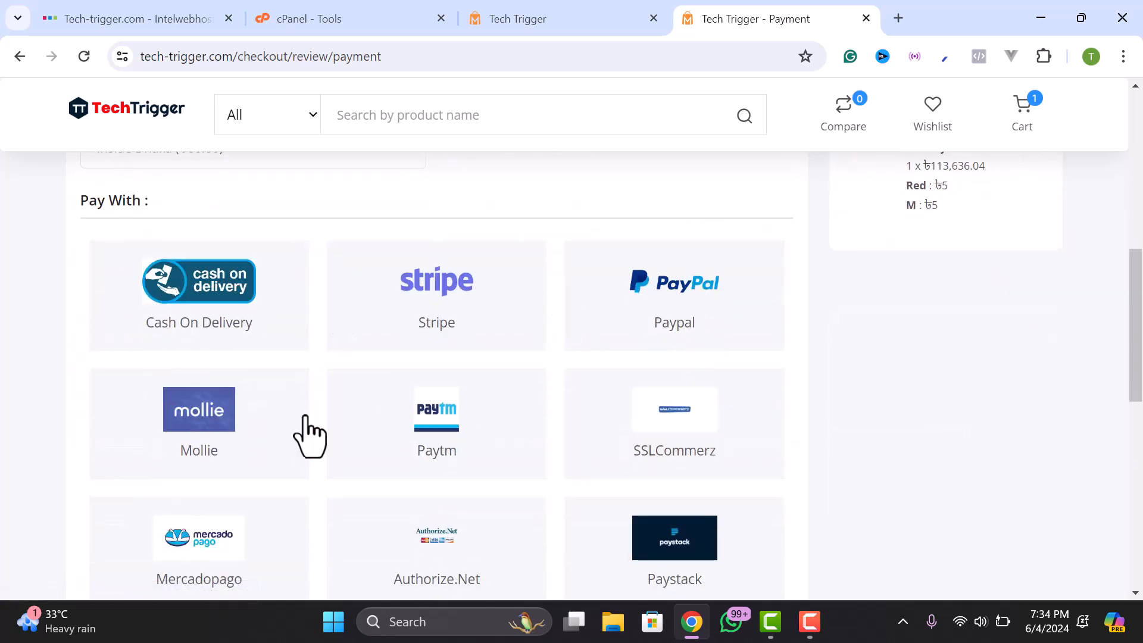
{"action": "scroll", "coordinate": [528, 459], "scroll_direction": "down", "scroll_amount": 6}
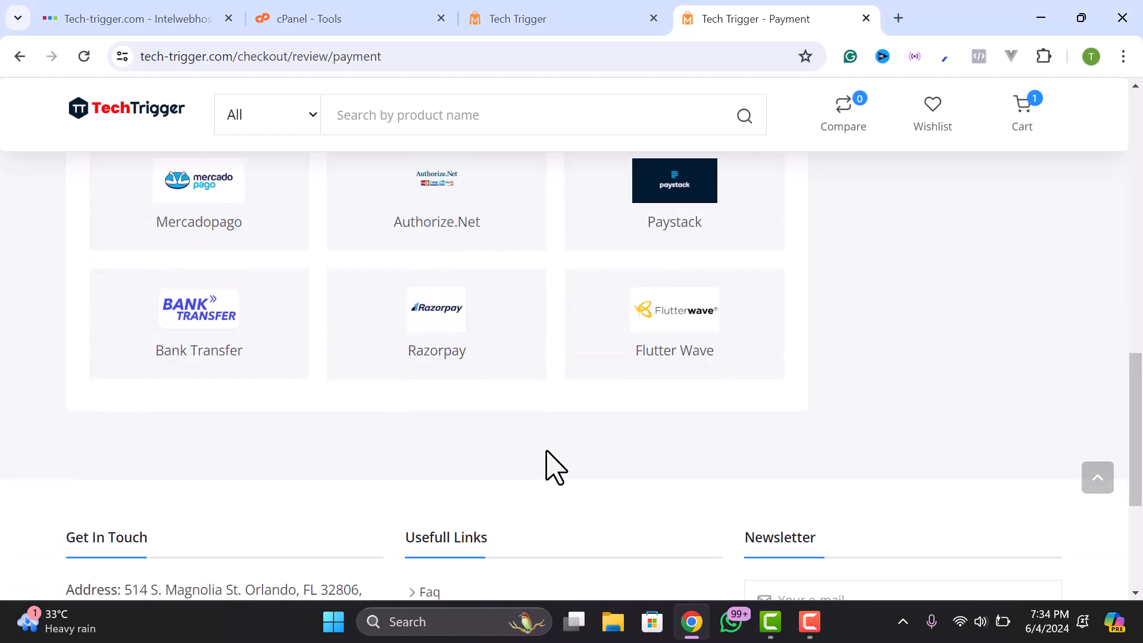
{"action": "scroll", "coordinate": [547, 464], "scroll_direction": "up", "scroll_amount": 8}
- Back in admin, open Ecommerce > Payment and select the SSL commerz tab
{"action": "left_click", "coordinate": [600, 16]}
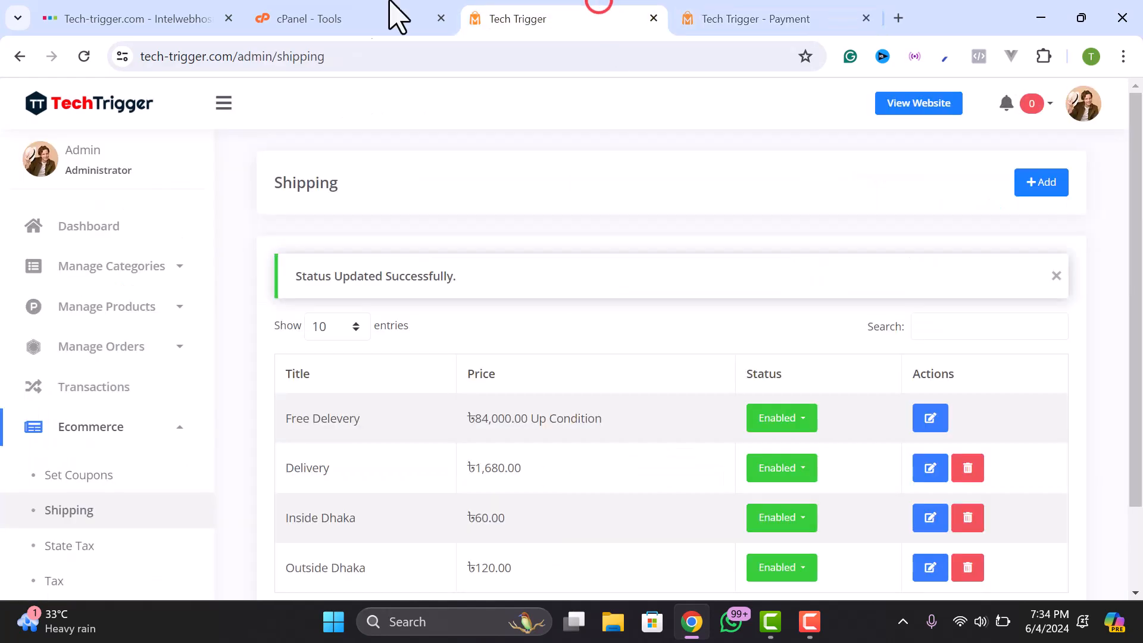
{"action": "scroll", "coordinate": [89, 321], "scroll_direction": "down", "scroll_amount": 2}
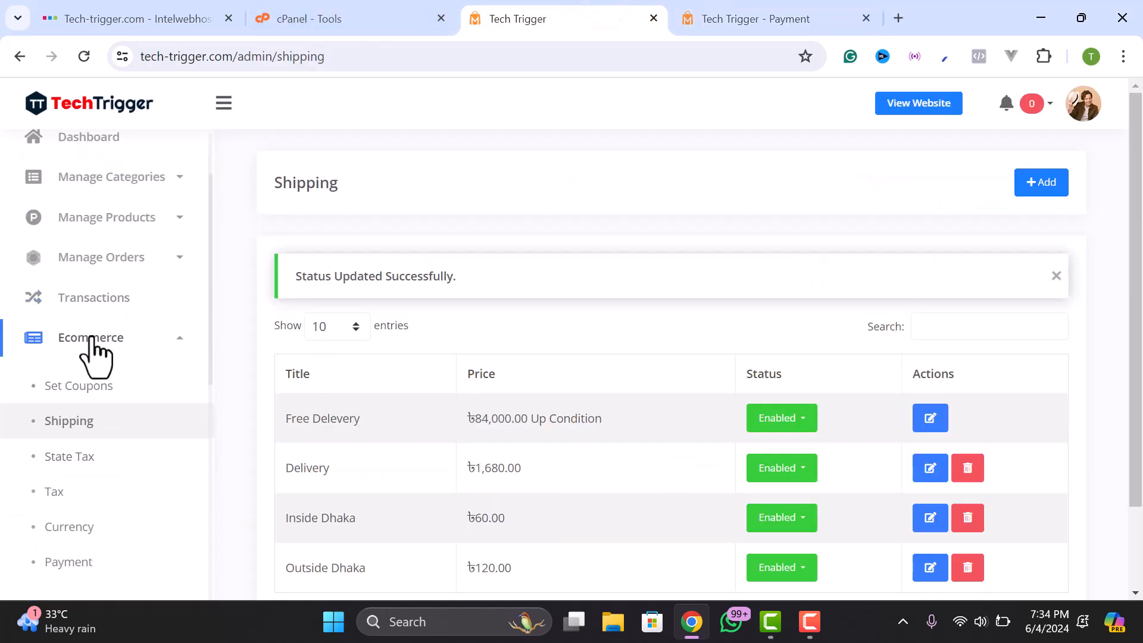
{"action": "scroll", "coordinate": [92, 363], "scroll_direction": "down", "scroll_amount": 3}
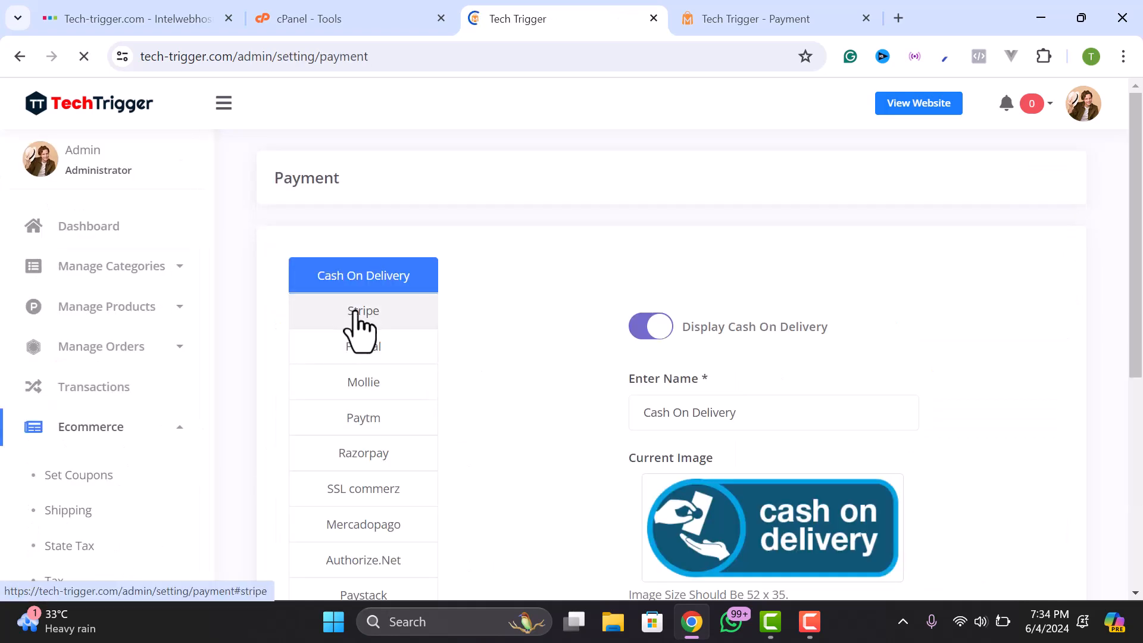
{"action": "scroll", "coordinate": [372, 467], "scroll_direction": "down", "scroll_amount": 4}
{"action": "scroll", "coordinate": [375, 405], "scroll_direction": "up", "scroll_amount": 1}
{"action": "scroll", "coordinate": [375, 410], "scroll_direction": "up", "scroll_amount": 1}
{"action": "left_click", "coordinate": [368, 411]}
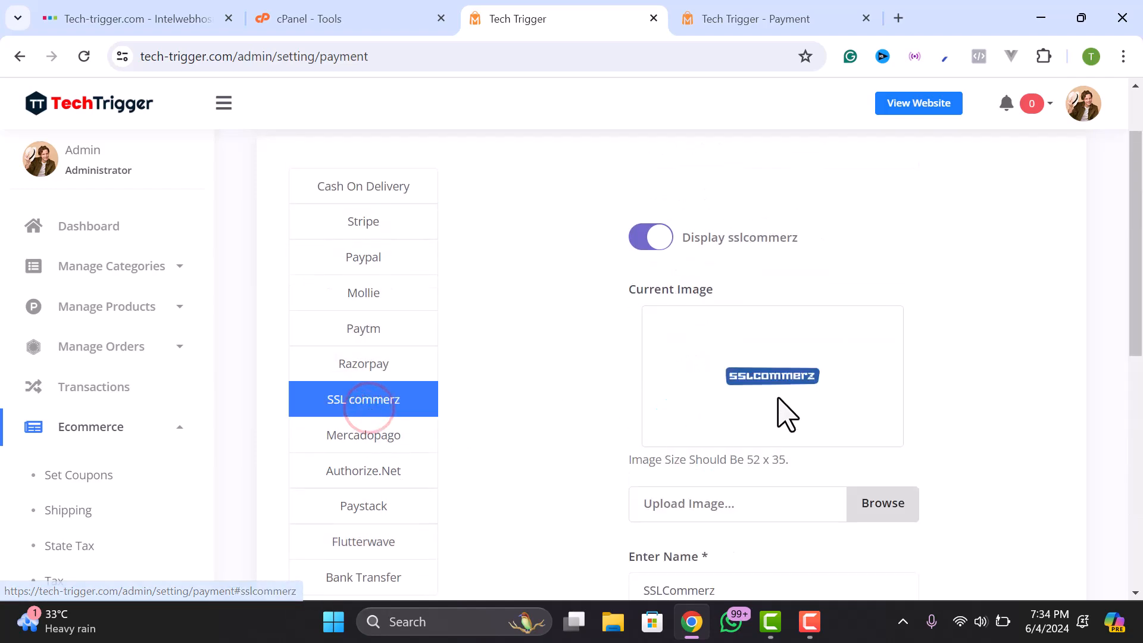
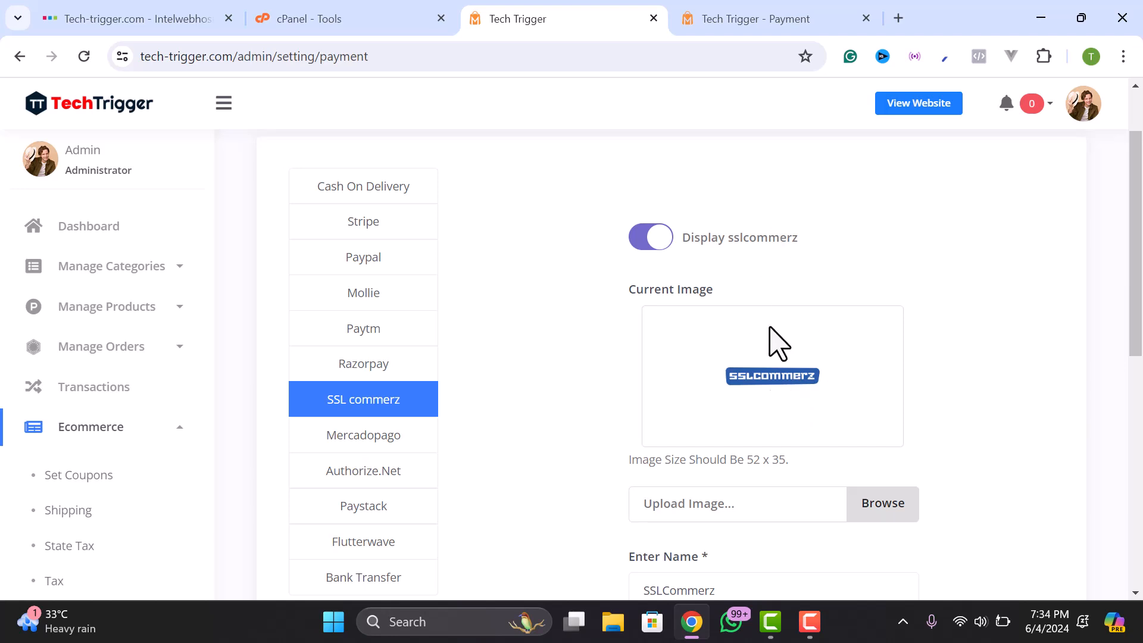
- Review the SSLCommerz store ID, store password and sandbox mode settings
{"action": "scroll", "coordinate": [768, 378], "scroll_direction": "down", "scroll_amount": 1}
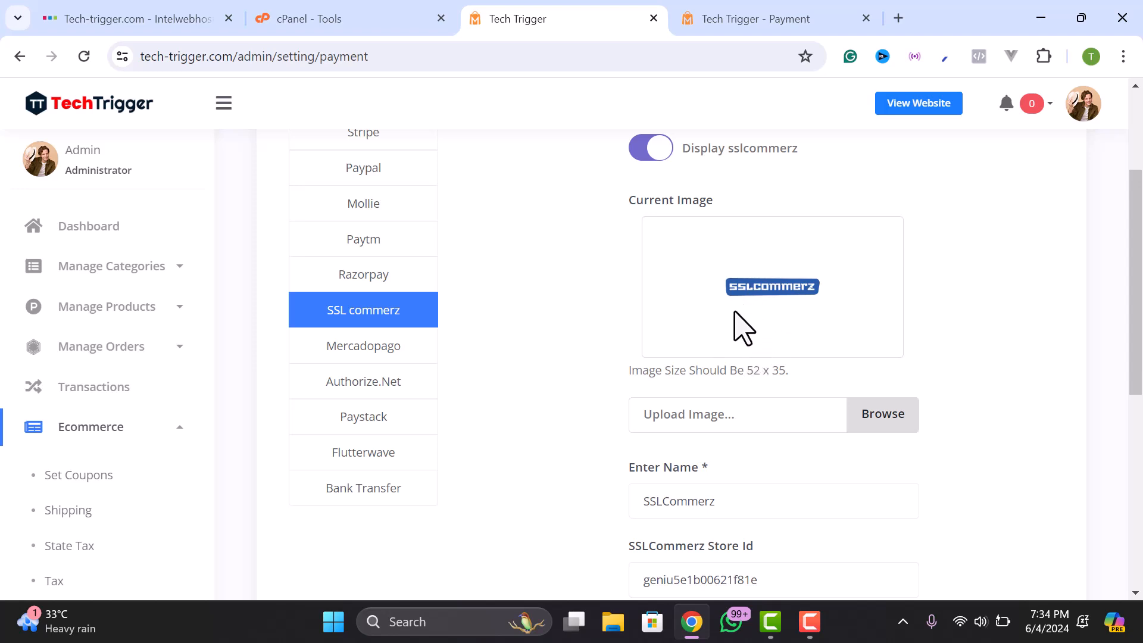
{"action": "scroll", "coordinate": [743, 327], "scroll_direction": "down", "scroll_amount": 1}
{"action": "scroll", "coordinate": [767, 225], "scroll_direction": "down", "scroll_amount": 2}
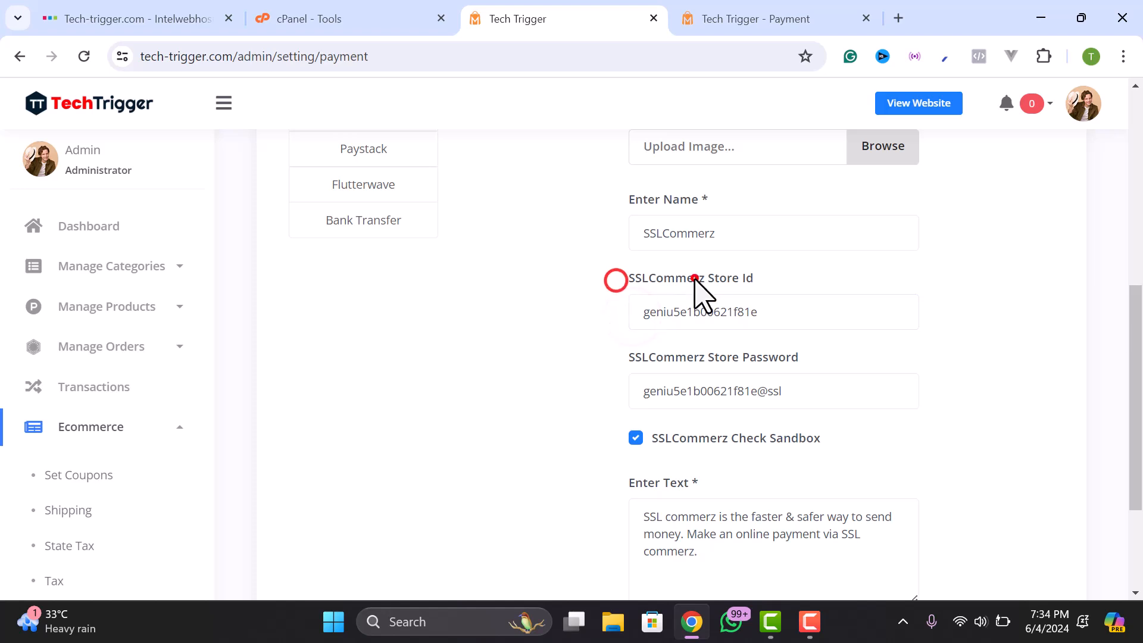
{"action": "left_click", "coordinate": [719, 384]}
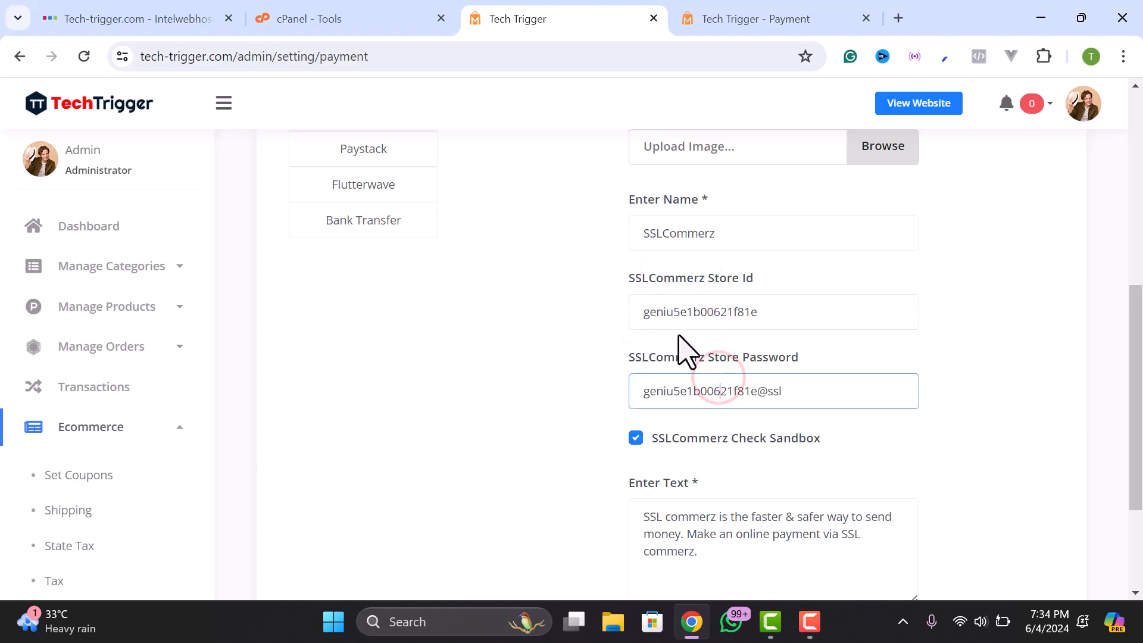
{"action": "scroll", "coordinate": [738, 375], "scroll_direction": "down", "scroll_amount": 3}
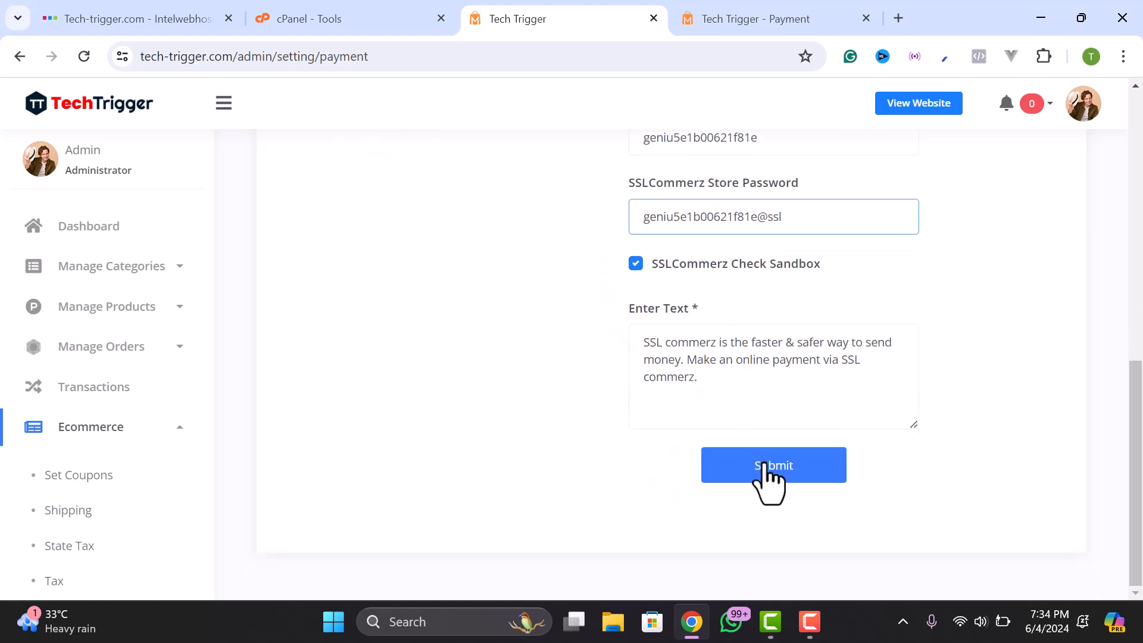
{"action": "scroll", "coordinate": [751, 191], "scroll_direction": "up", "scroll_amount": 5}
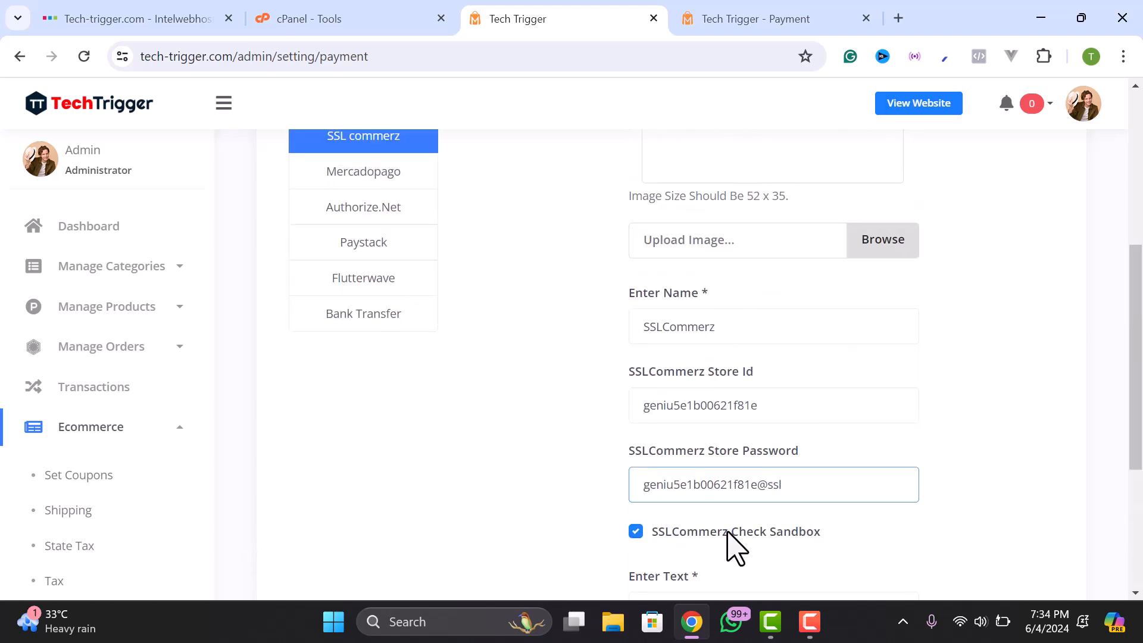
{"action": "scroll", "coordinate": [732, 387], "scroll_direction": "up", "scroll_amount": 6}
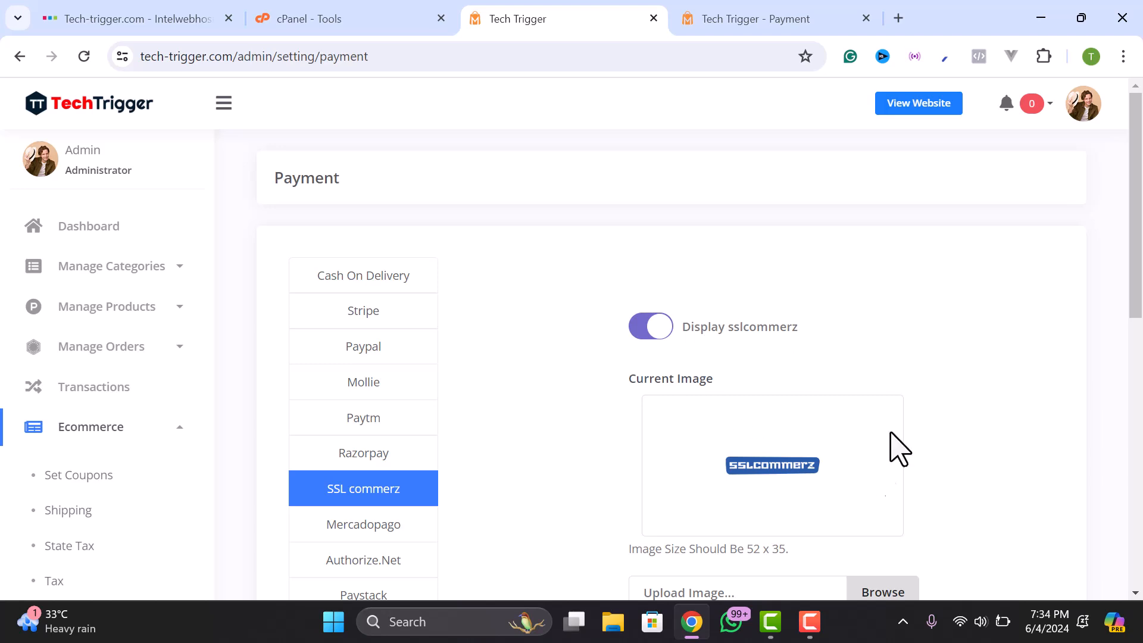
{"action": "scroll", "coordinate": [760, 500], "scroll_direction": "down", "scroll_amount": 7}
{"action": "scroll", "coordinate": [730, 304], "scroll_direction": "up", "scroll_amount": 6}
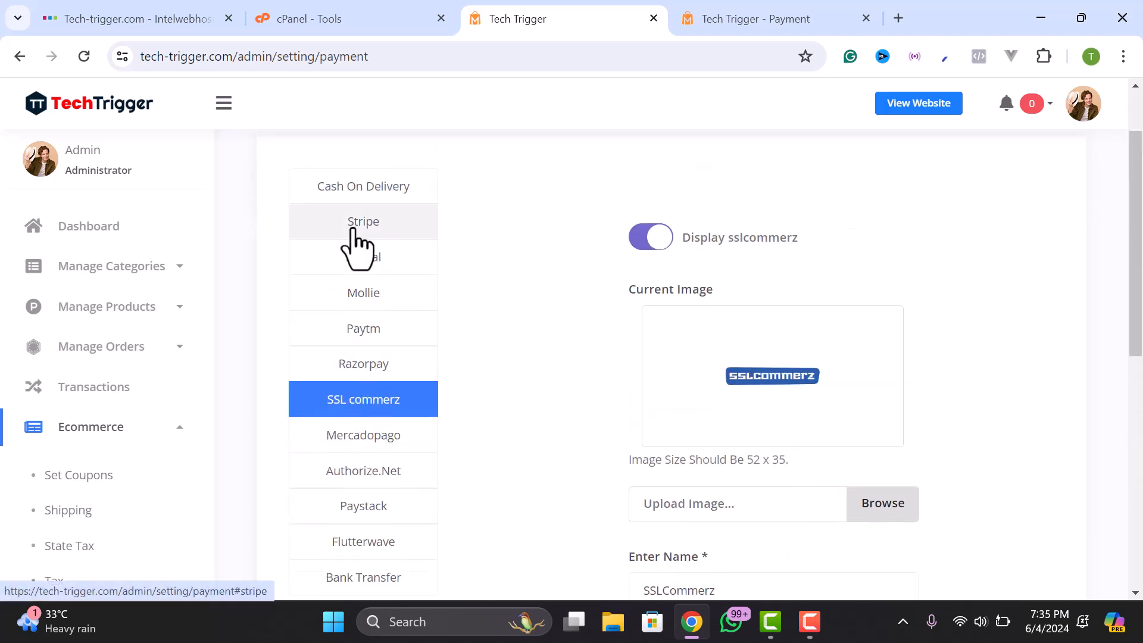
- Look over the Cash On Delivery settings and its name field
{"action": "left_click", "coordinate": [356, 192]}
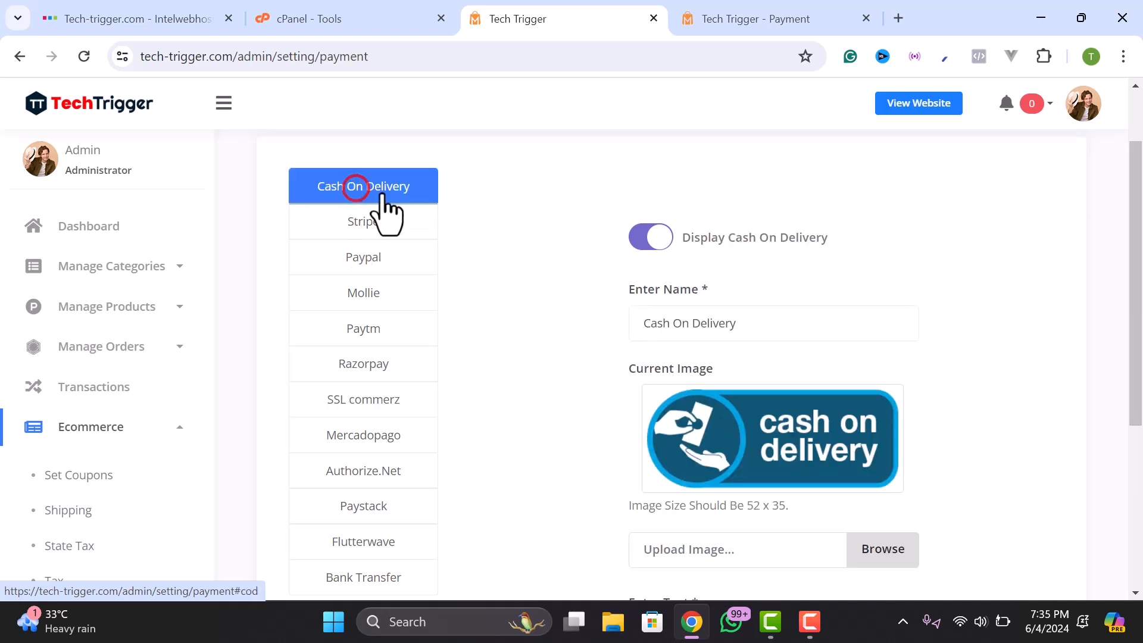
{"action": "left_click", "coordinate": [748, 323]}
{"action": "left_click_drag", "start_coordinate": [748, 322], "coordinate": [638, 351]}
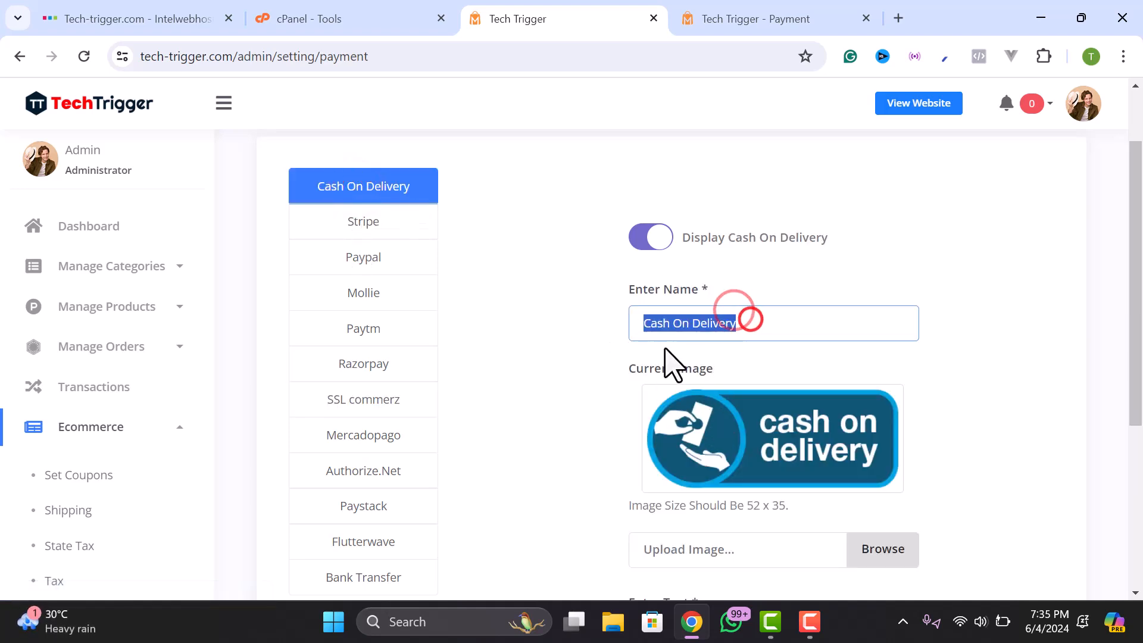
{"action": "scroll", "coordinate": [688, 326], "scroll_direction": "down", "scroll_amount": 3}
{"action": "scroll", "coordinate": [689, 319], "scroll_direction": "up", "scroll_amount": 5}
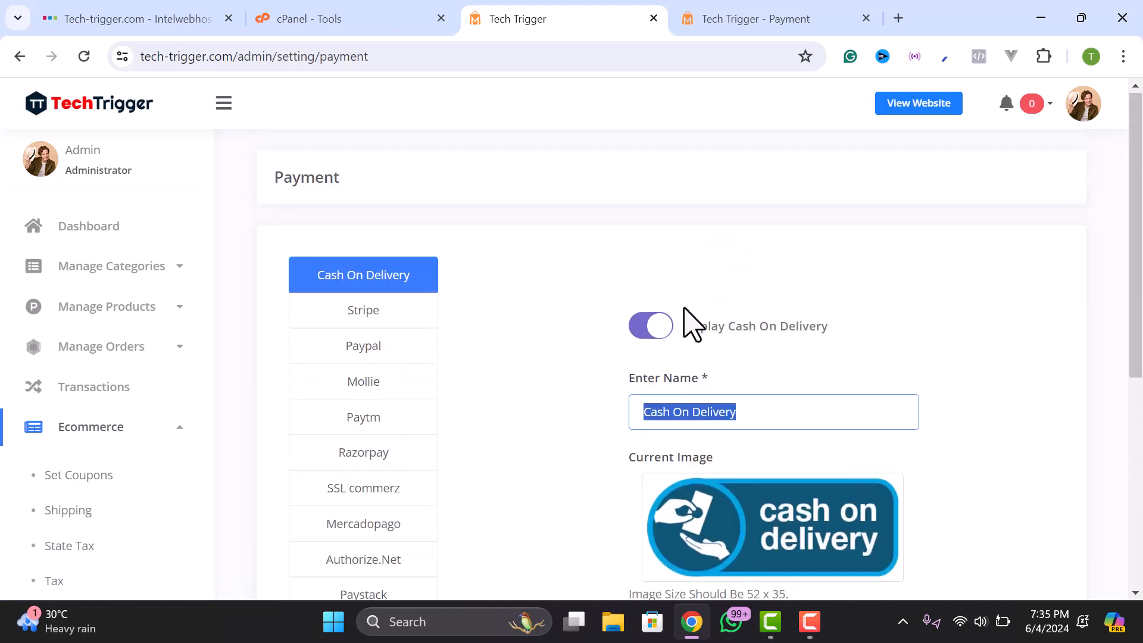
- Switch to the Stripe settings and inspect the Stripe Key and Stripe Secret fields
{"action": "left_click", "coordinate": [370, 319]}
{"action": "scroll", "coordinate": [780, 360], "scroll_direction": "down", "scroll_amount": 3}
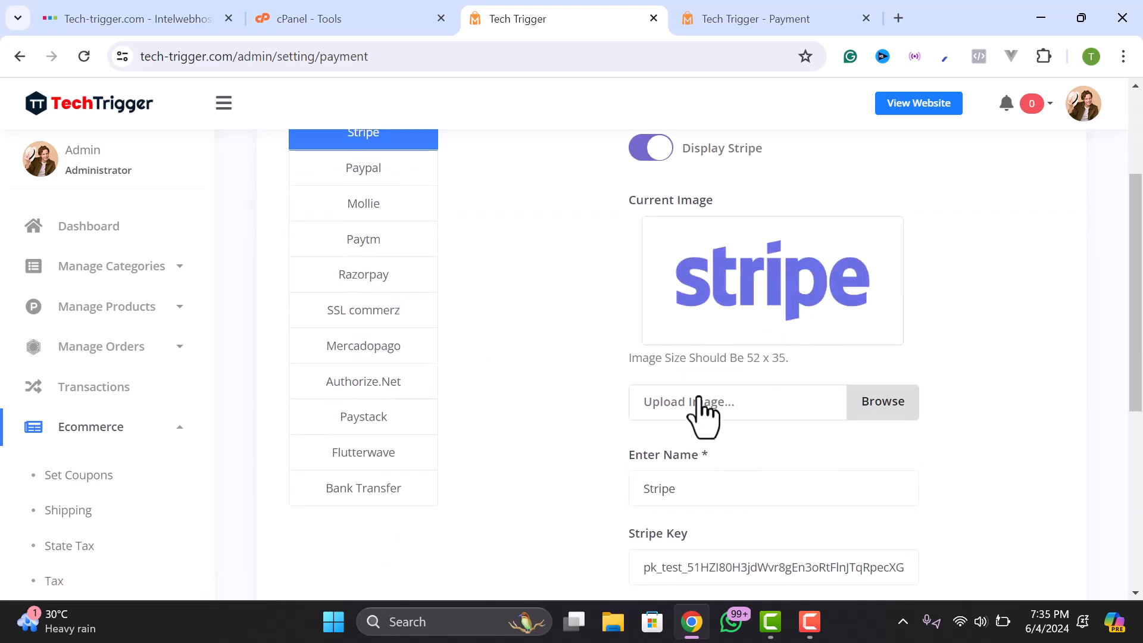
{"action": "scroll", "coordinate": [708, 423], "scroll_direction": "down", "scroll_amount": 2}
{"action": "left_click", "coordinate": [683, 397]}
{"action": "left_click", "coordinate": [691, 476]}
{"action": "left_click", "coordinate": [712, 520]}
{"action": "left_click", "coordinate": [722, 546]}
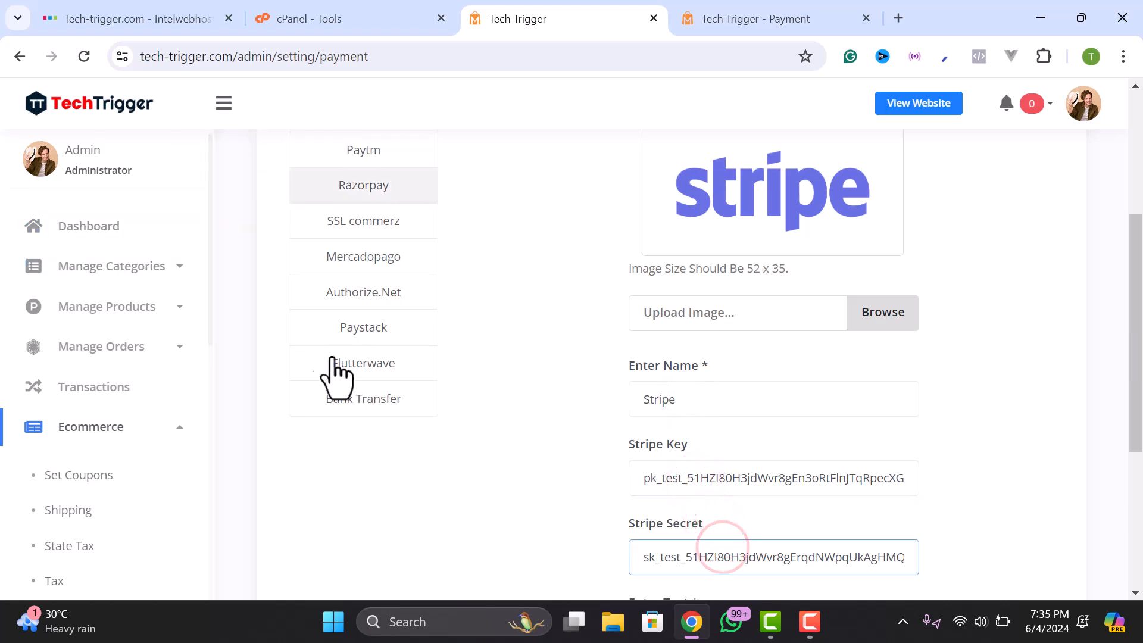
- Recheck the Stripe Key and Secret test values on the Stripe form
{"action": "scroll", "coordinate": [720, 466], "scroll_direction": "down", "scroll_amount": 2}
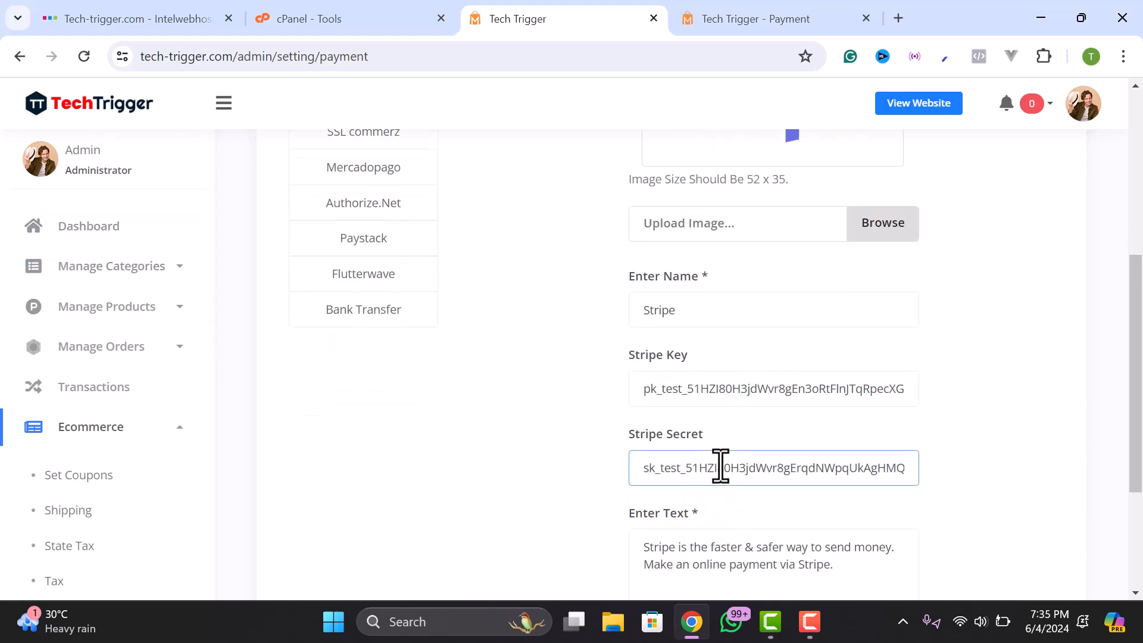
{"action": "scroll", "coordinate": [721, 467], "scroll_direction": "down", "scroll_amount": 3}
{"action": "scroll", "coordinate": [720, 467], "scroll_direction": "up", "scroll_amount": 3}
{"action": "left_click", "coordinate": [733, 406]}
{"action": "scroll", "coordinate": [733, 399], "scroll_direction": "up", "scroll_amount": 2}
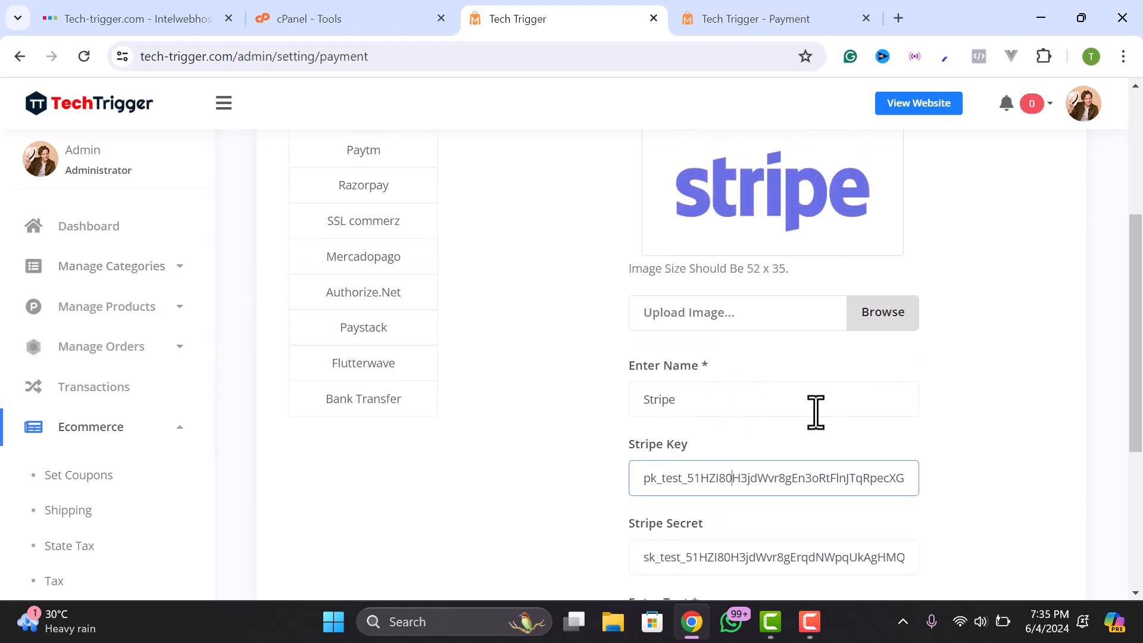
{"action": "scroll", "coordinate": [777, 435], "scroll_direction": "up", "scroll_amount": 1}
{"action": "scroll", "coordinate": [780, 414], "scroll_direction": "down", "scroll_amount": 3}
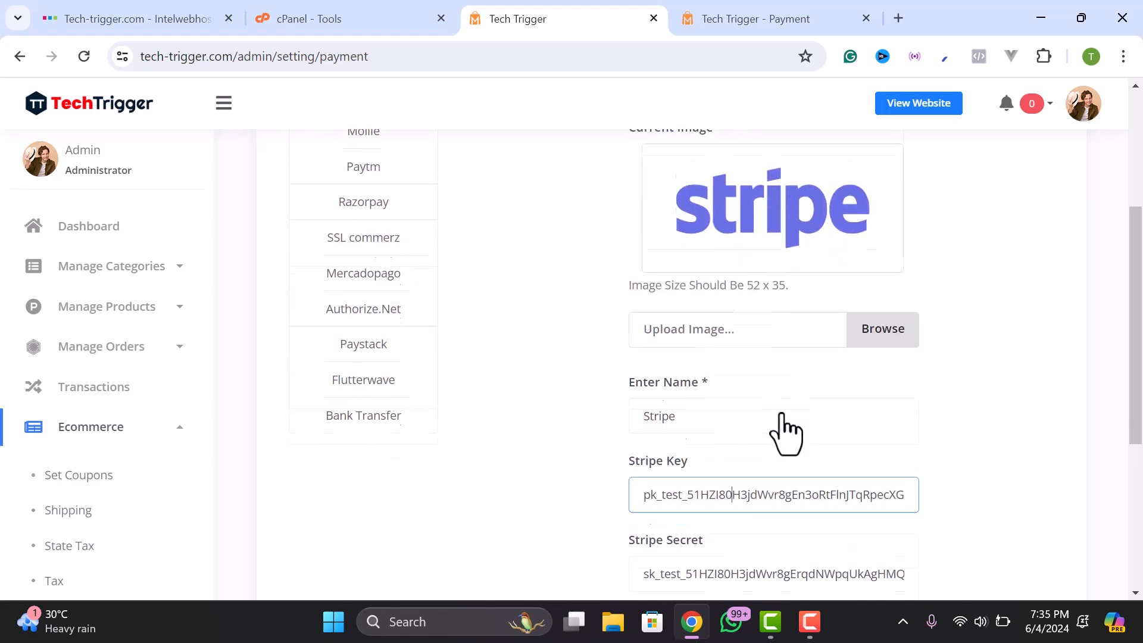
{"action": "left_click", "coordinate": [759, 457]}
{"action": "left_click", "coordinate": [760, 409]}
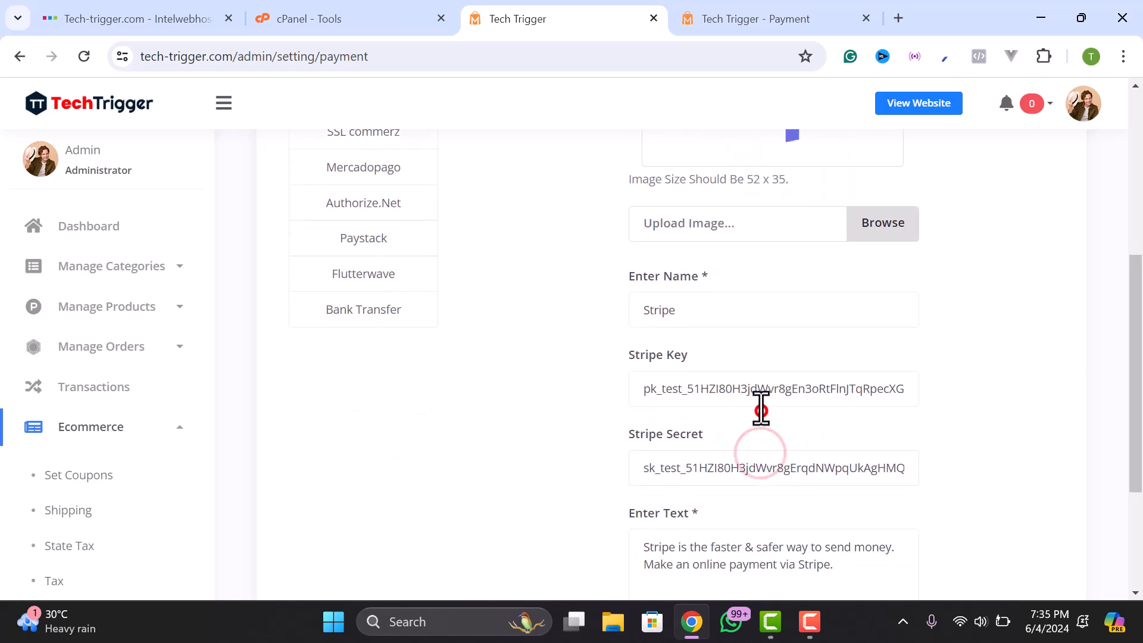
{"action": "scroll", "coordinate": [761, 409], "scroll_direction": "up", "scroll_amount": 5}
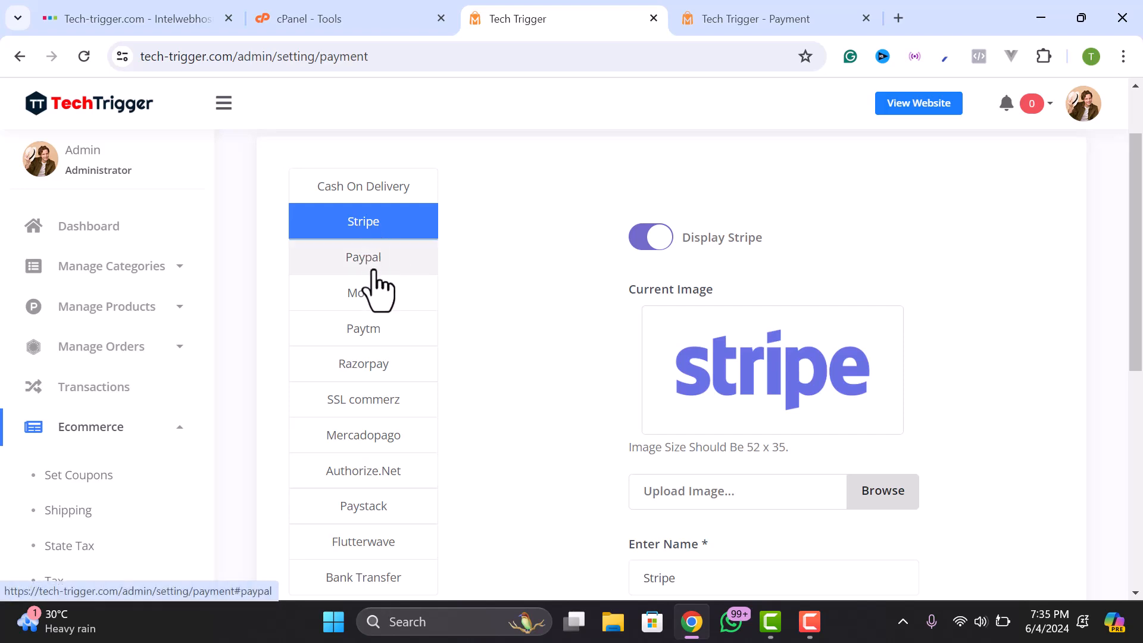
{"action": "scroll", "coordinate": [780, 485], "scroll_direction": "down", "scroll_amount": 3}
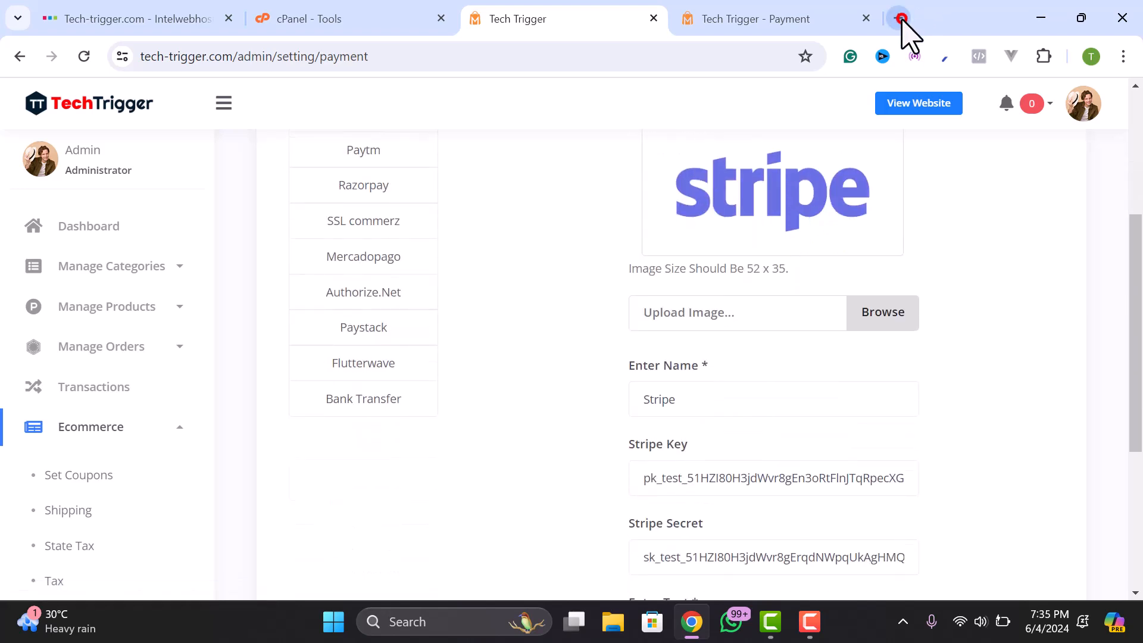
- In a new browser tab, go to stripe.com and sign in
{"action": "left_click", "coordinate": [902, 19]}
{"action": "type", "text": "stripe.com"}
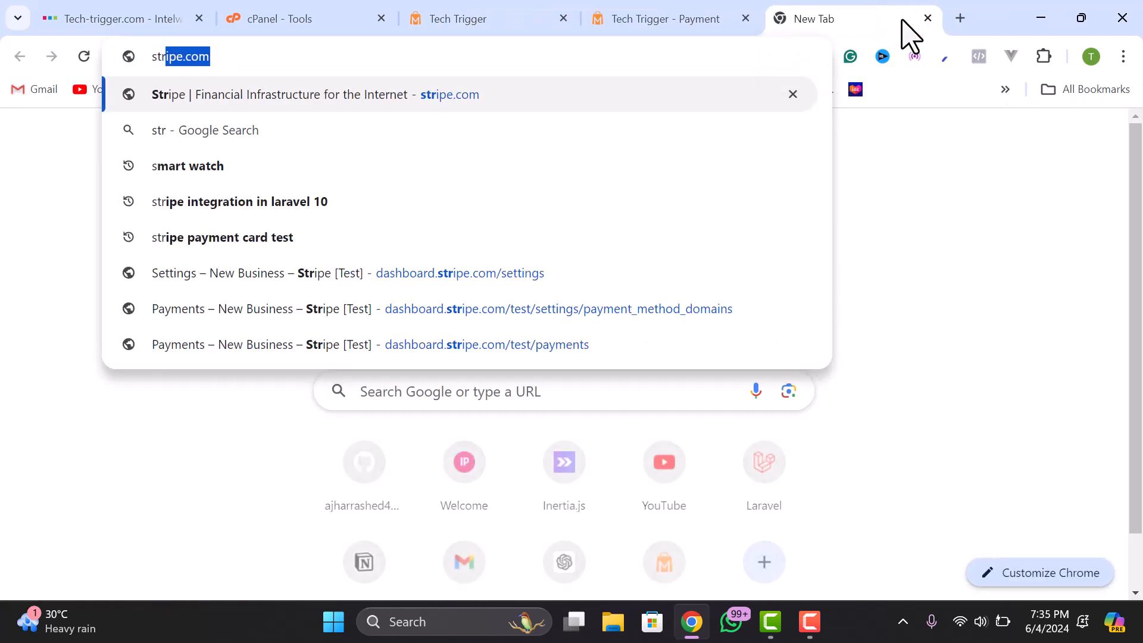
{"action": "key", "text": "Return"}
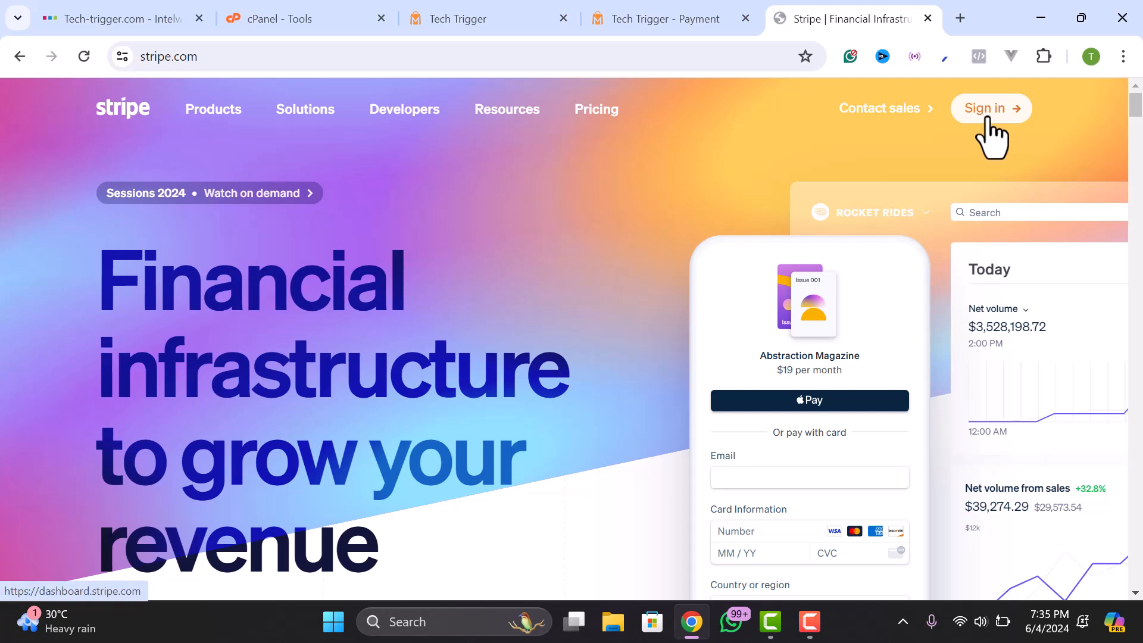
{"action": "left_click", "coordinate": [986, 110]}
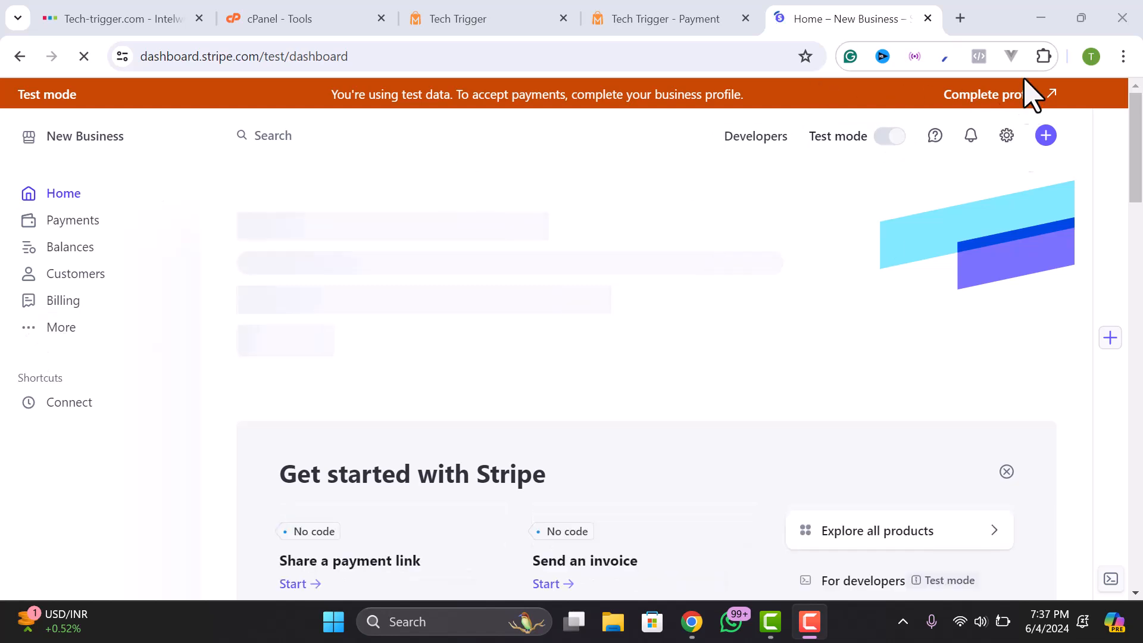
- Open Developers > API keys and copy the publishable test key
{"action": "left_click", "coordinate": [758, 143]}
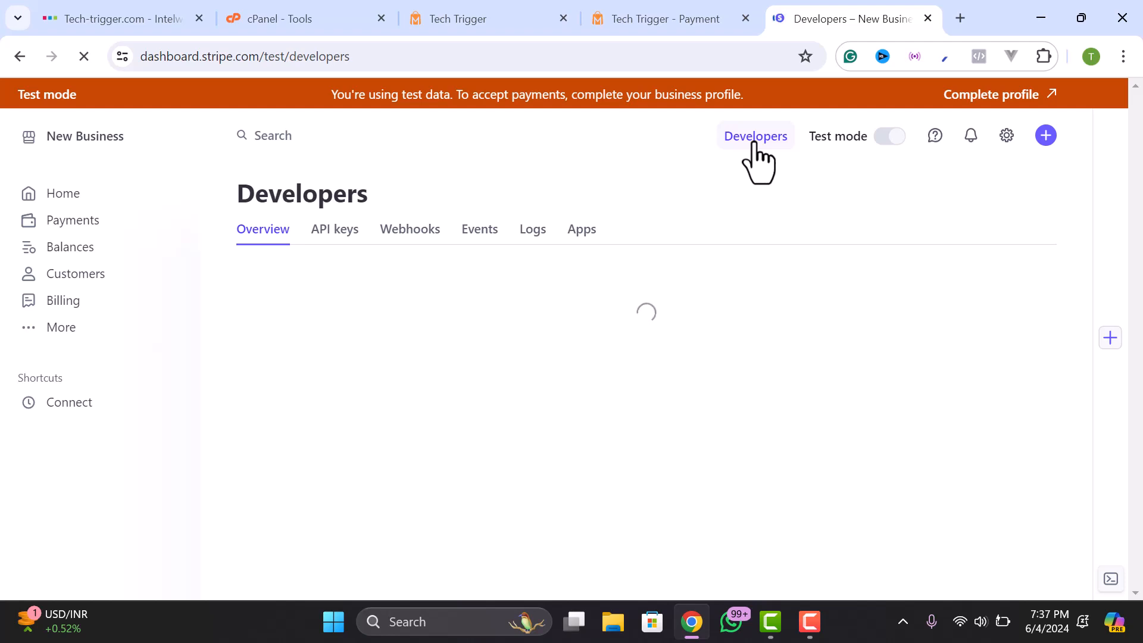
{"action": "scroll", "coordinate": [375, 357], "scroll_direction": "down", "scroll_amount": 5}
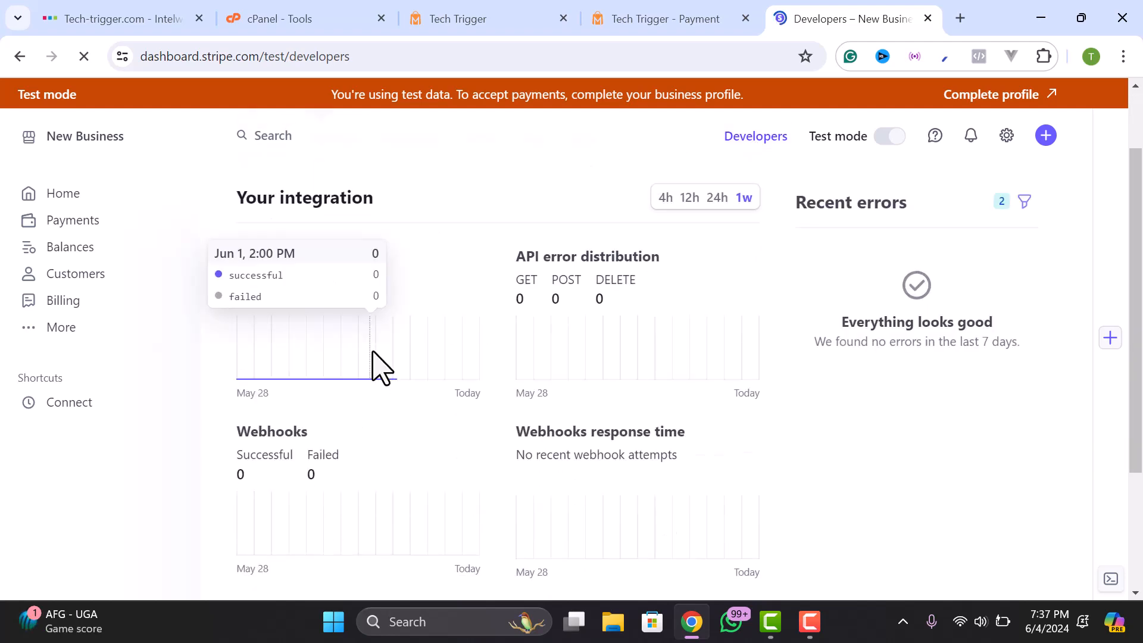
{"action": "scroll", "coordinate": [374, 357], "scroll_direction": "up", "scroll_amount": 4}
{"action": "scroll", "coordinate": [375, 357], "scroll_direction": "up", "scroll_amount": 1}
{"action": "left_click", "coordinate": [339, 223]}
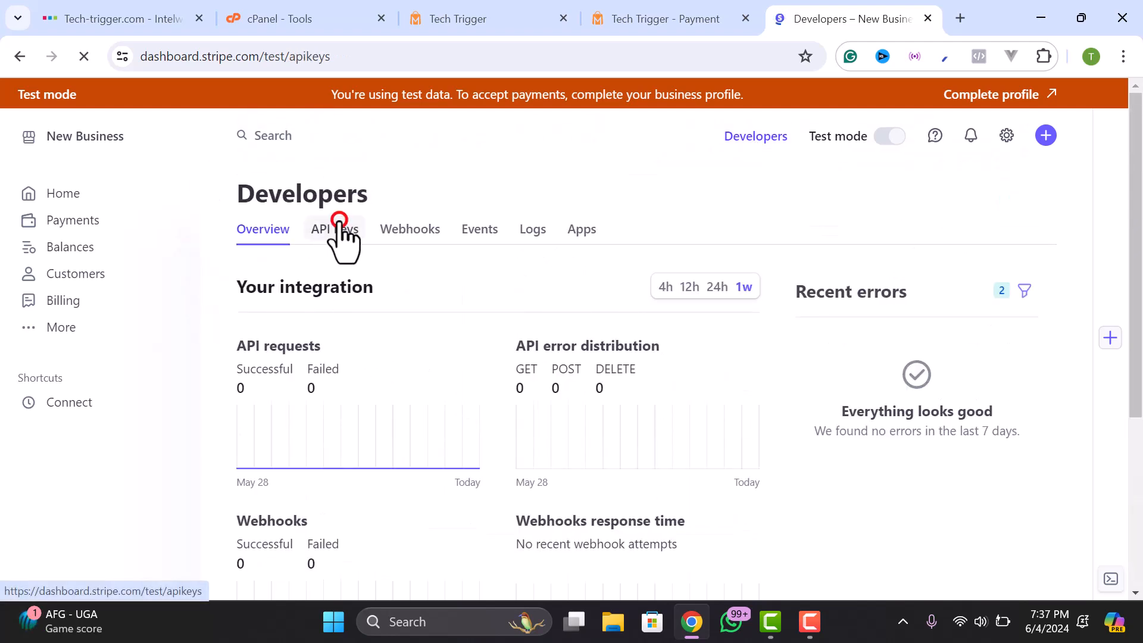
{"action": "scroll", "coordinate": [453, 387], "scroll_direction": "down", "scroll_amount": 3}
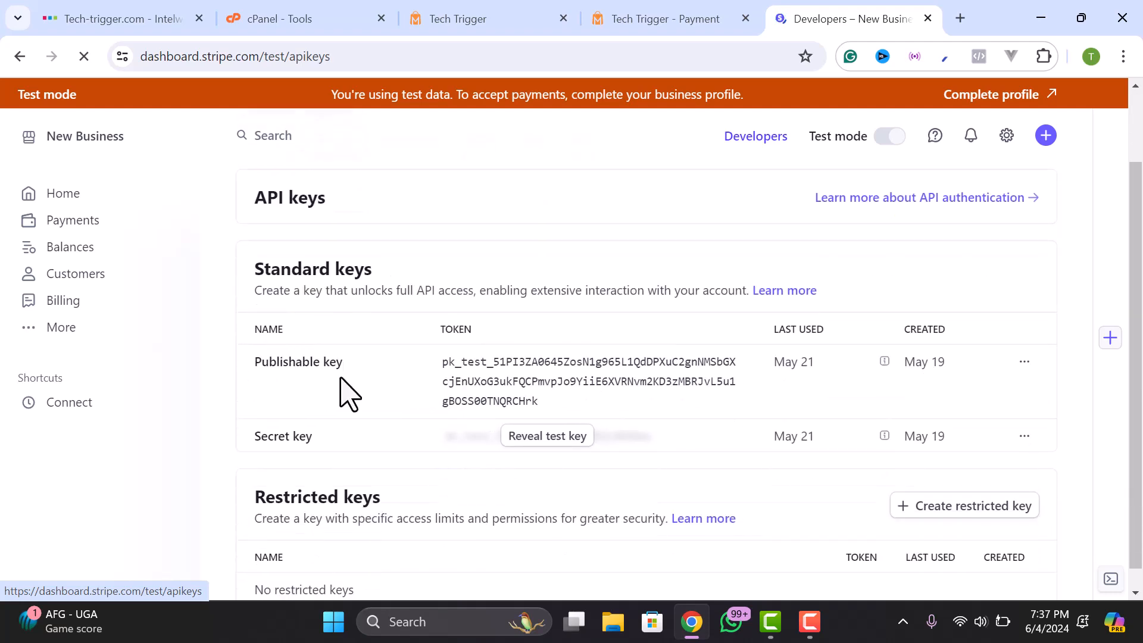
{"action": "left_click", "coordinate": [600, 387]}
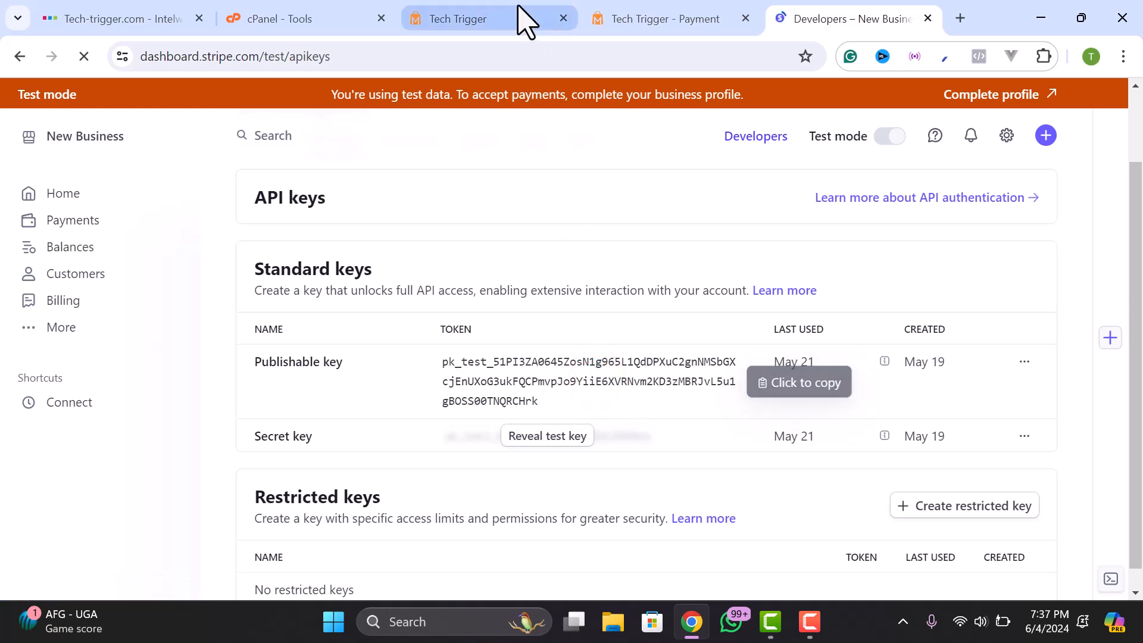
- Replace the Stripe Key in admin with the copied publishable test key
{"action": "left_click", "coordinate": [658, 20]}
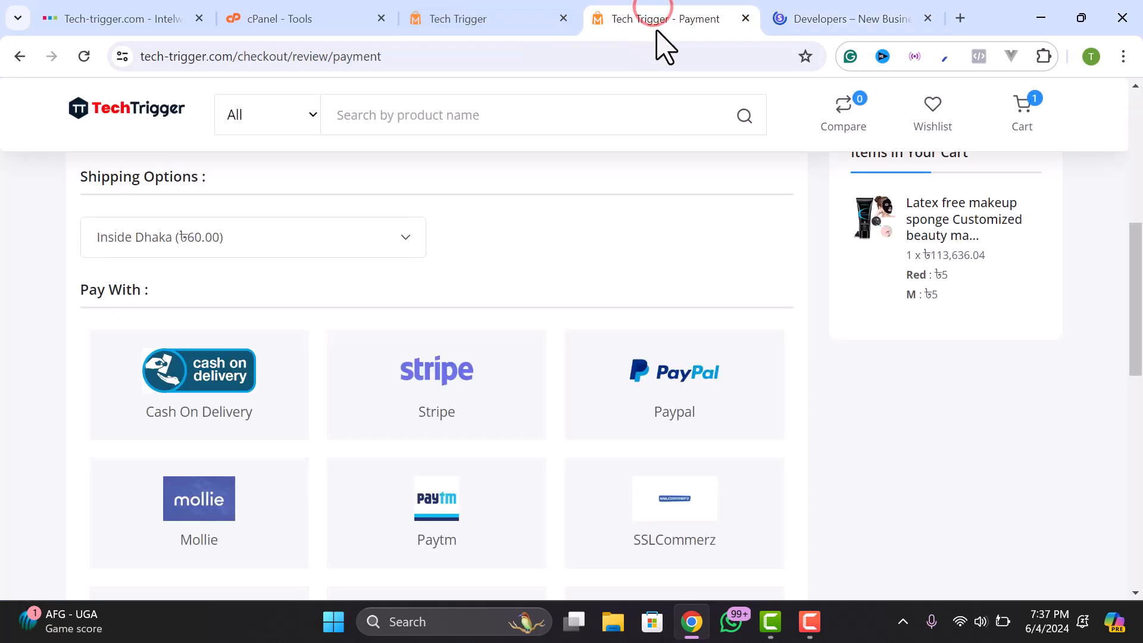
{"action": "left_click", "coordinate": [458, 24]}
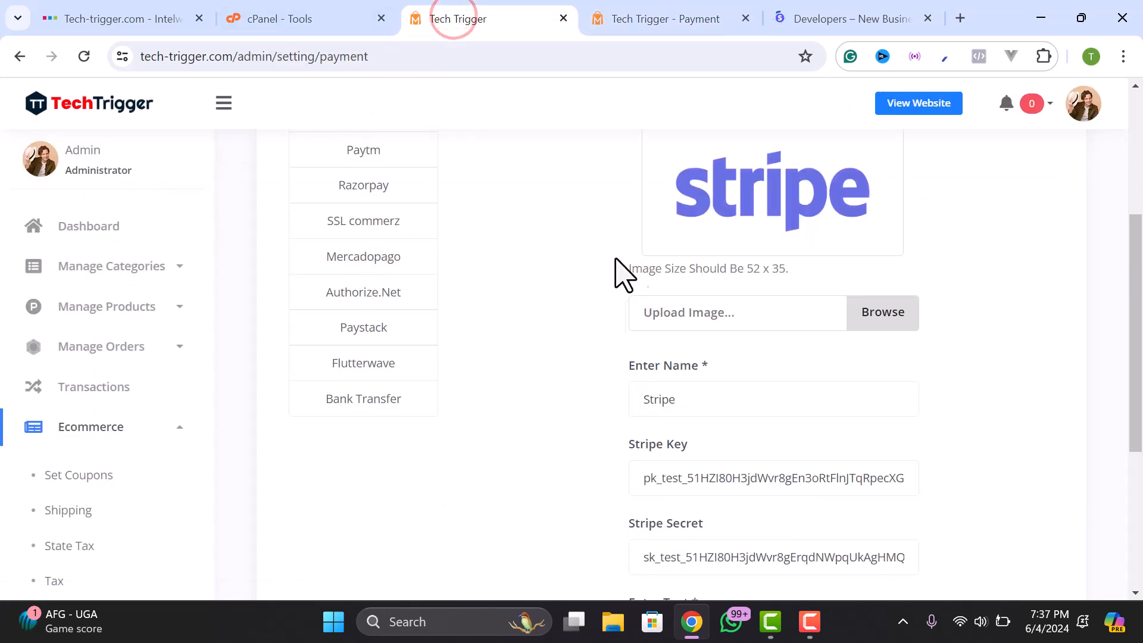
{"action": "scroll", "coordinate": [672, 250], "scroll_direction": "up", "scroll_amount": 3}
{"action": "scroll", "coordinate": [717, 322], "scroll_direction": "down", "scroll_amount": 4}
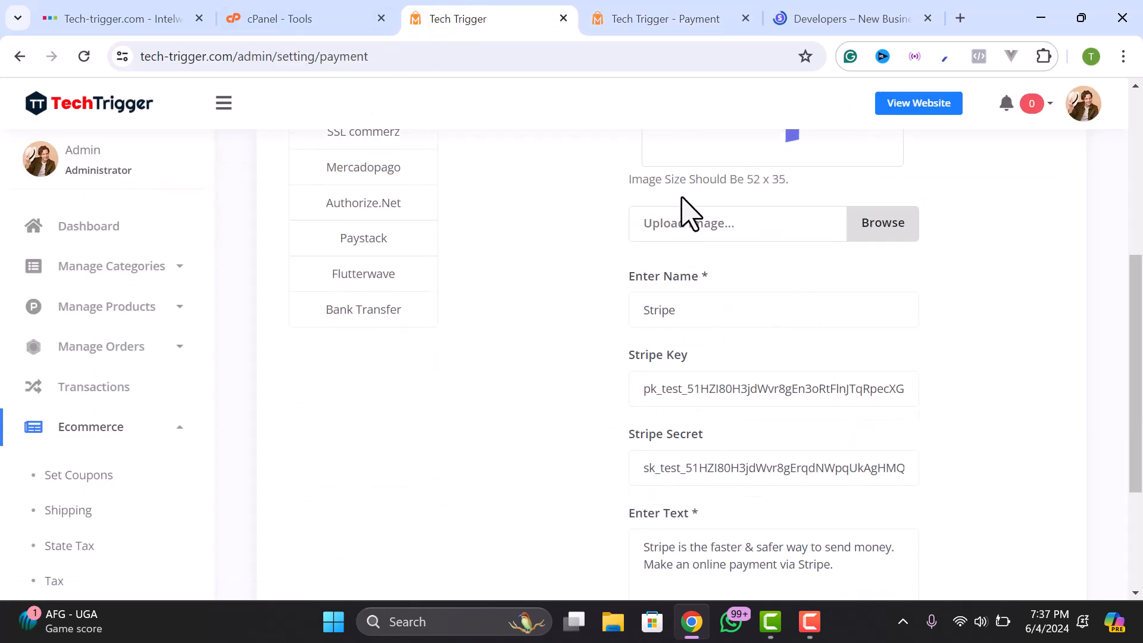
{"action": "scroll", "coordinate": [688, 214], "scroll_direction": "up", "scroll_amount": 4}
{"action": "scroll", "coordinate": [745, 365], "scroll_direction": "down", "scroll_amount": 5}
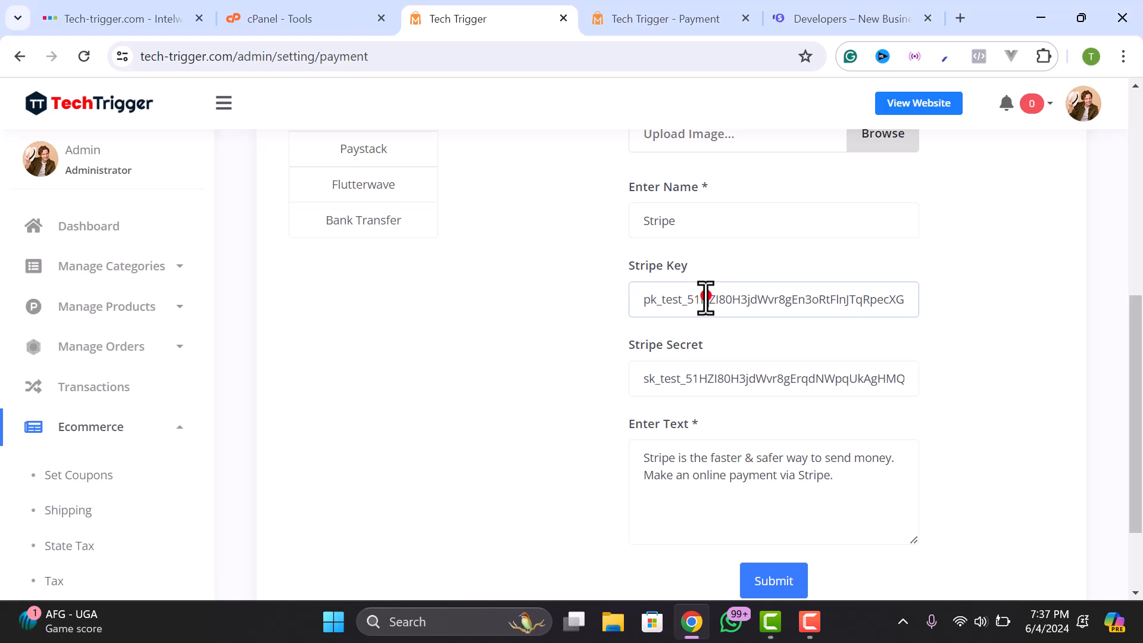
{"action": "double_click", "coordinate": [705, 298]}
{"action": "right_click", "coordinate": [704, 296]}
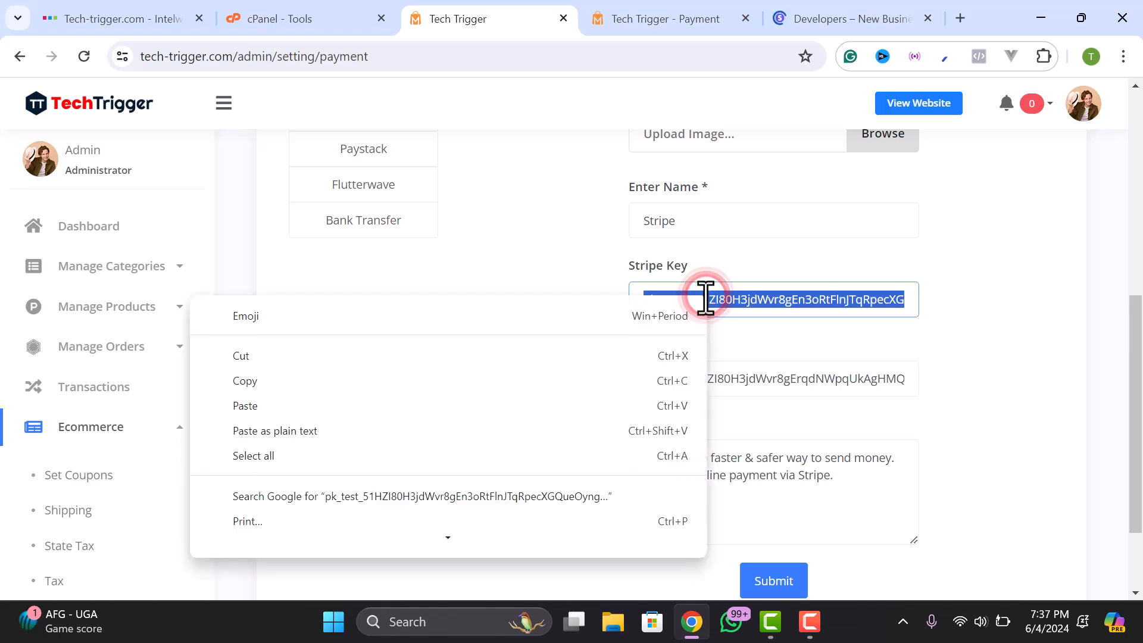
{"action": "left_click", "coordinate": [332, 406]}
- Copy the Stripe secret test key and paste it over the Stripe Secret value
{"action": "left_click", "coordinate": [661, 384]}
{"action": "left_click", "coordinate": [837, 15]}
{"action": "left_click", "coordinate": [541, 433]}
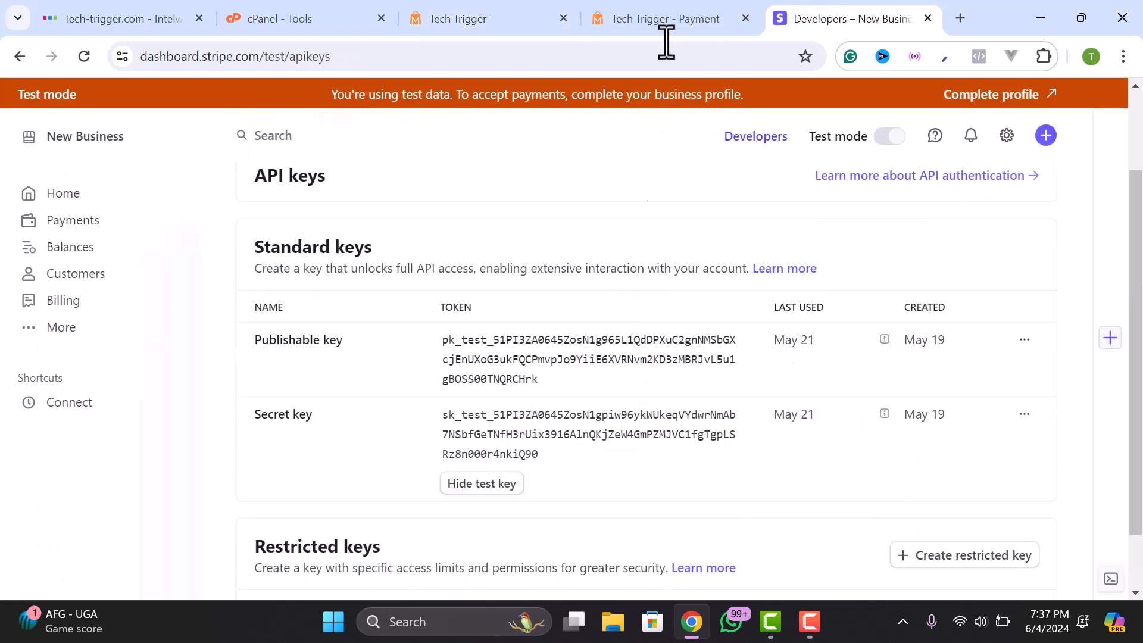
{"action": "left_click", "coordinate": [666, 13]}
{"action": "left_click", "coordinate": [464, 15]}
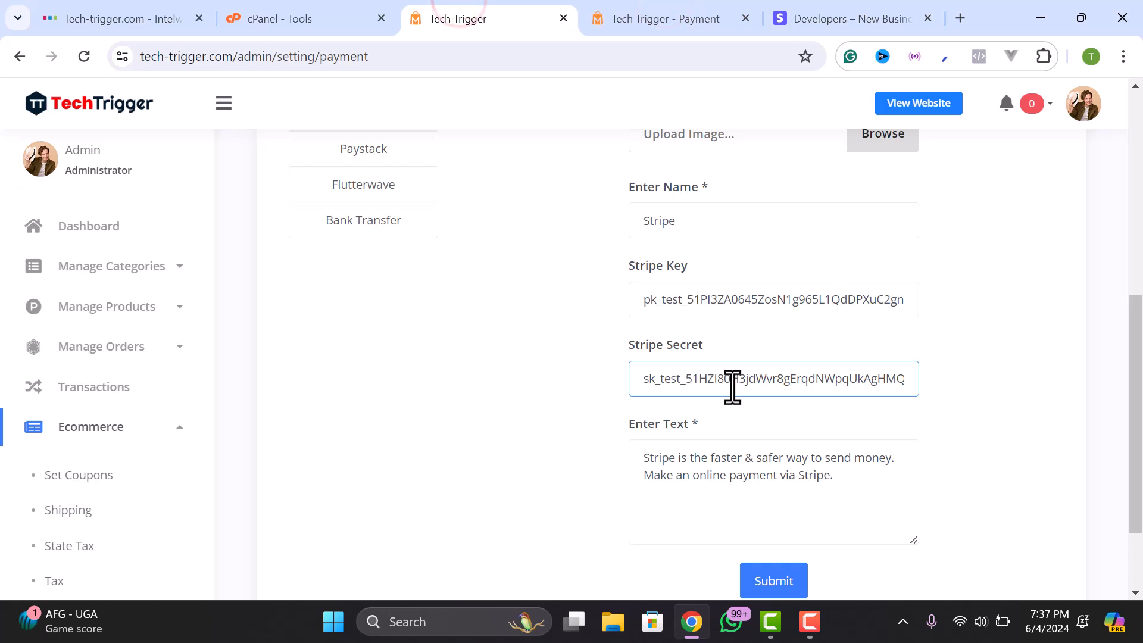
{"action": "double_click", "coordinate": [732, 386]}
{"action": "right_click", "coordinate": [751, 382]}
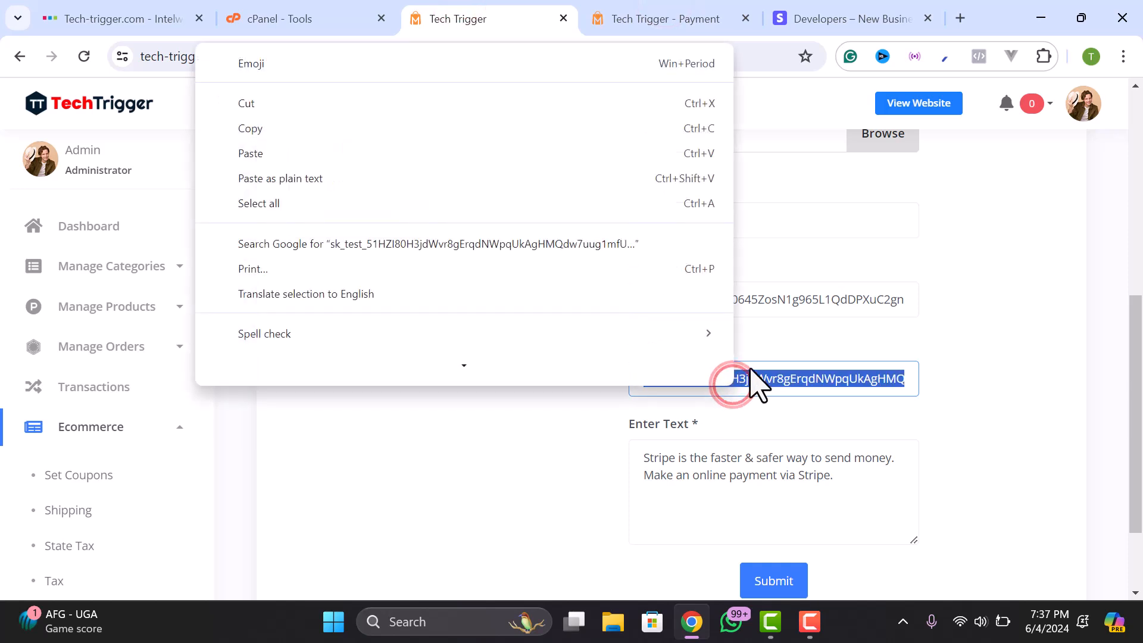
{"action": "left_click", "coordinate": [274, 153]}
- Check the Stripe description and submit the updated Stripe settings
{"action": "left_click", "coordinate": [711, 380]}
{"action": "left_click", "coordinate": [557, 412]}
{"action": "scroll", "coordinate": [595, 429], "scroll_direction": "down", "scroll_amount": 1}
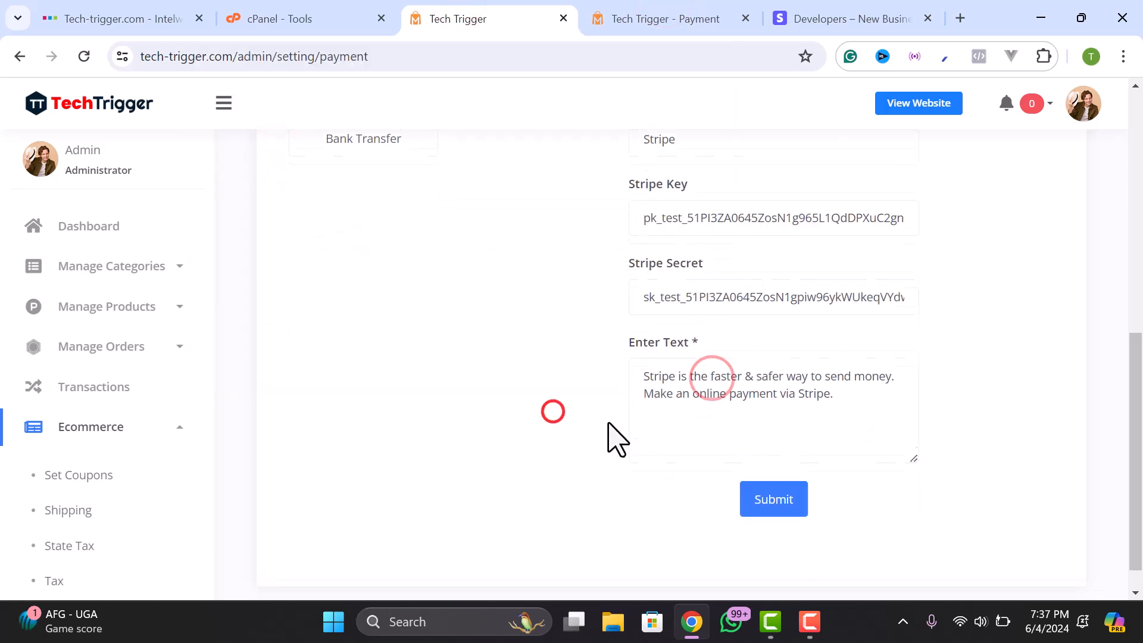
{"action": "left_click", "coordinate": [725, 385]}
{"action": "left_click", "coordinate": [859, 396]}
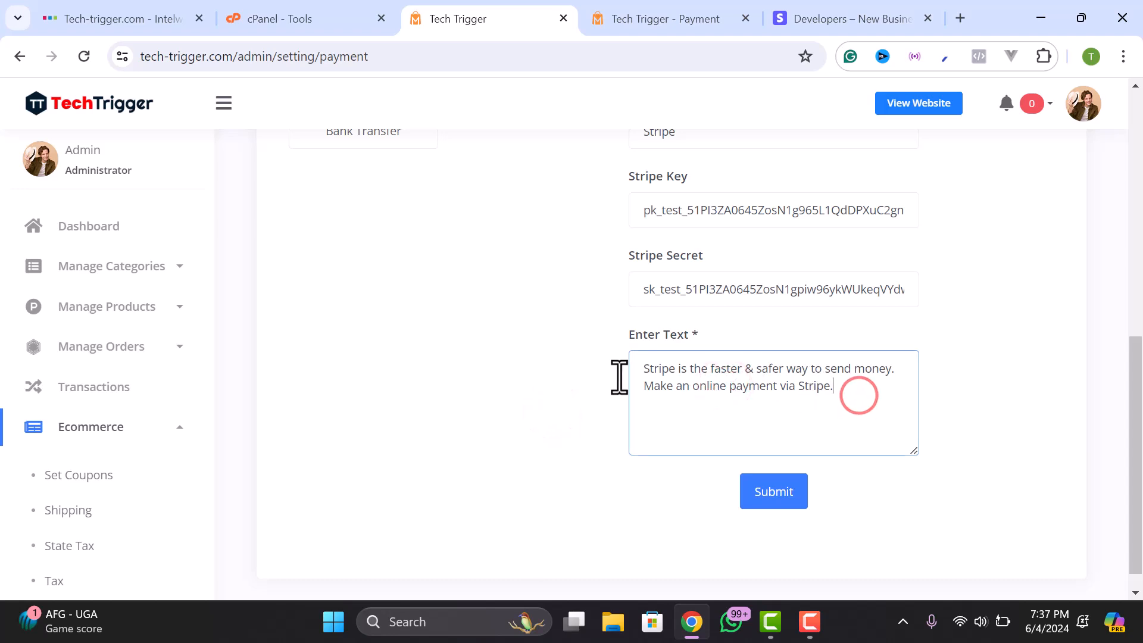
{"action": "scroll", "coordinate": [748, 387], "scroll_direction": "up", "scroll_amount": 3}
{"action": "scroll", "coordinate": [804, 387], "scroll_direction": "down", "scroll_amount": 5}
{"action": "left_click", "coordinate": [775, 463]}
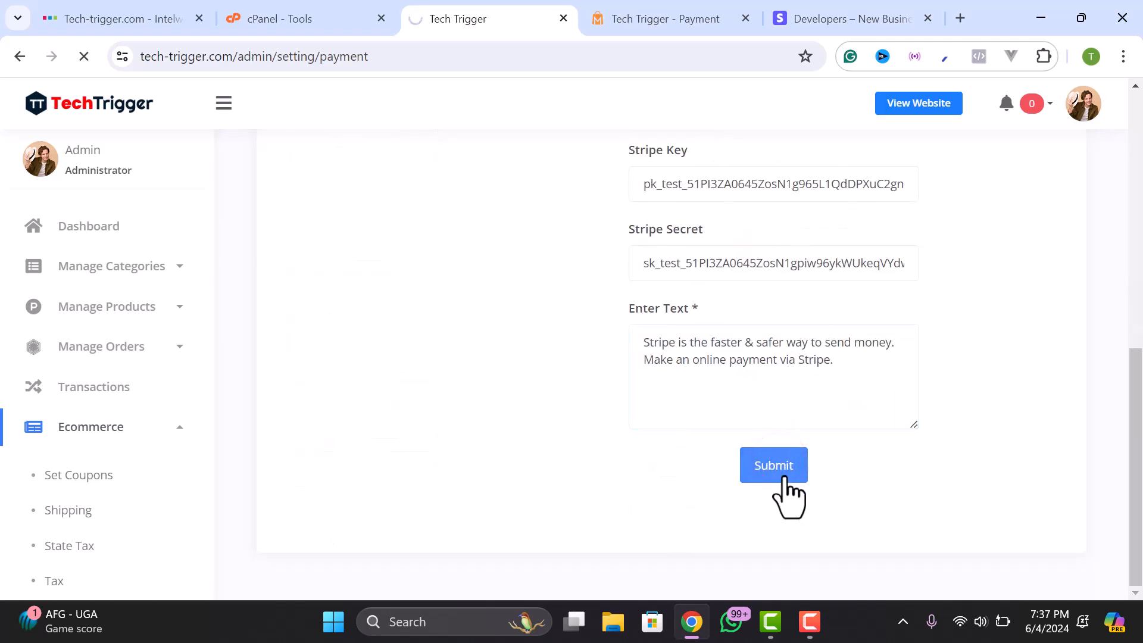
{"action": "scroll", "coordinate": [753, 374], "scroll_direction": "down", "scroll_amount": 5}
{"action": "scroll", "coordinate": [712, 321], "scroll_direction": "up", "scroll_amount": 5}
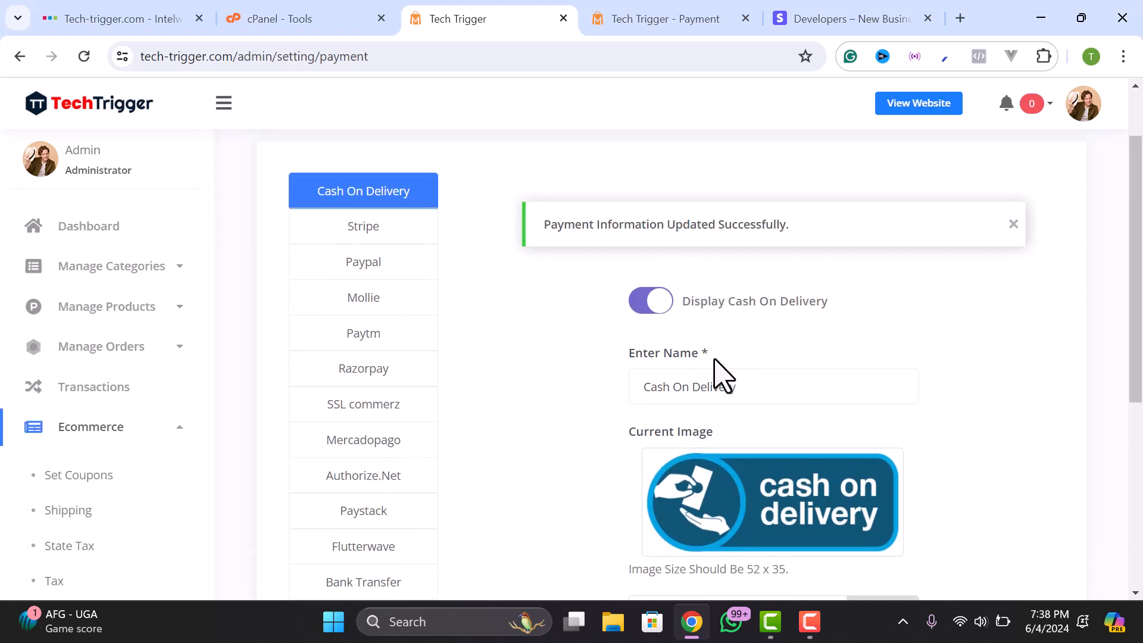
- Open the PayPal gateway settings and compare them with the storefront checkout options
{"action": "scroll", "coordinate": [619, 348], "scroll_direction": "up", "scroll_amount": 1}
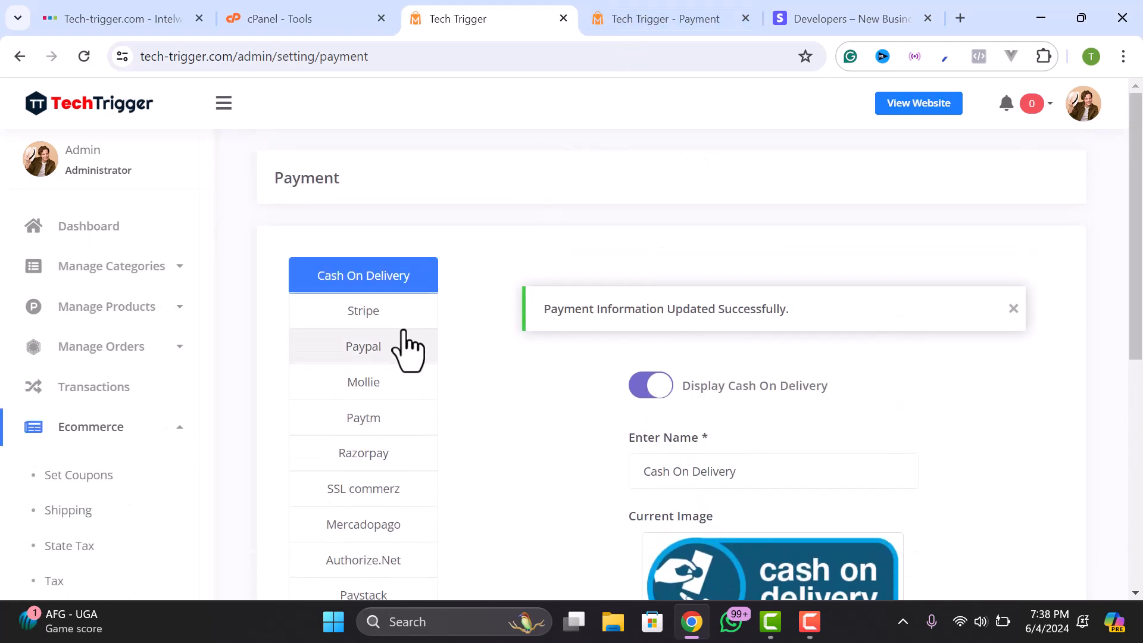
{"action": "left_click", "coordinate": [379, 345]}
{"action": "scroll", "coordinate": [693, 408], "scroll_direction": "down", "scroll_amount": 3}
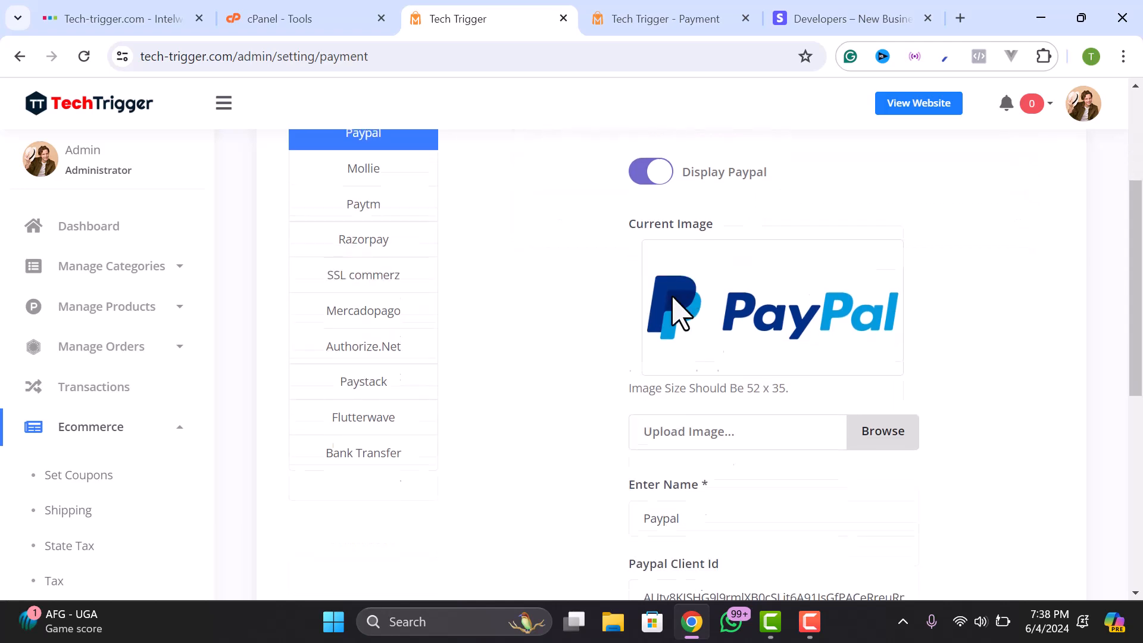
{"action": "scroll", "coordinate": [732, 441], "scroll_direction": "down", "scroll_amount": 5}
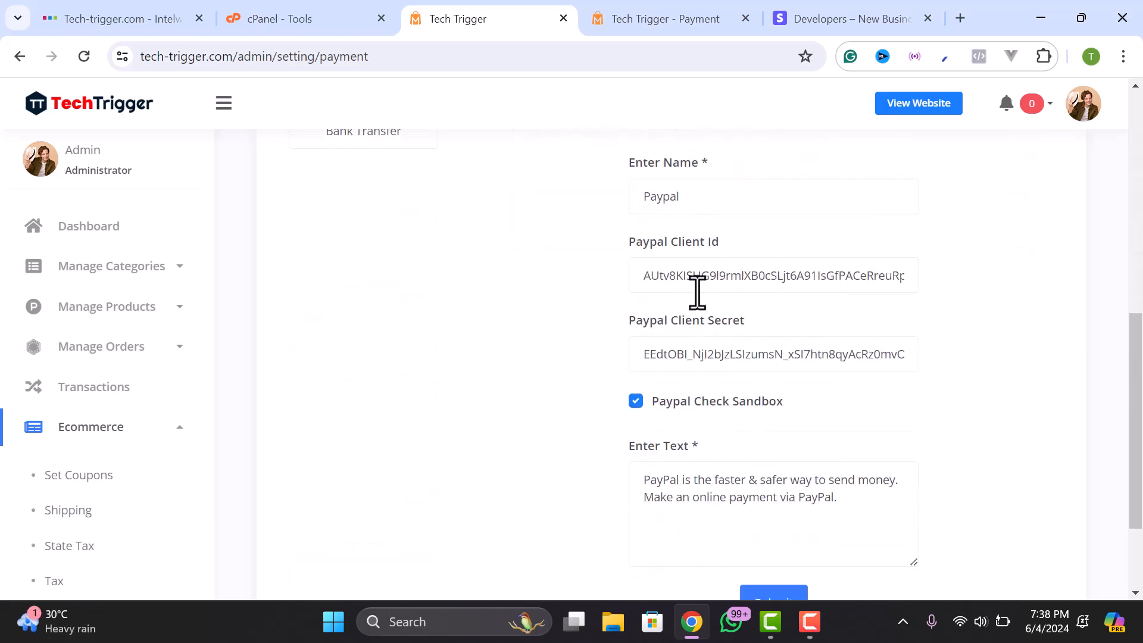
{"action": "scroll", "coordinate": [690, 371], "scroll_direction": "up", "scroll_amount": 5}
{"action": "left_click", "coordinate": [734, 14]}
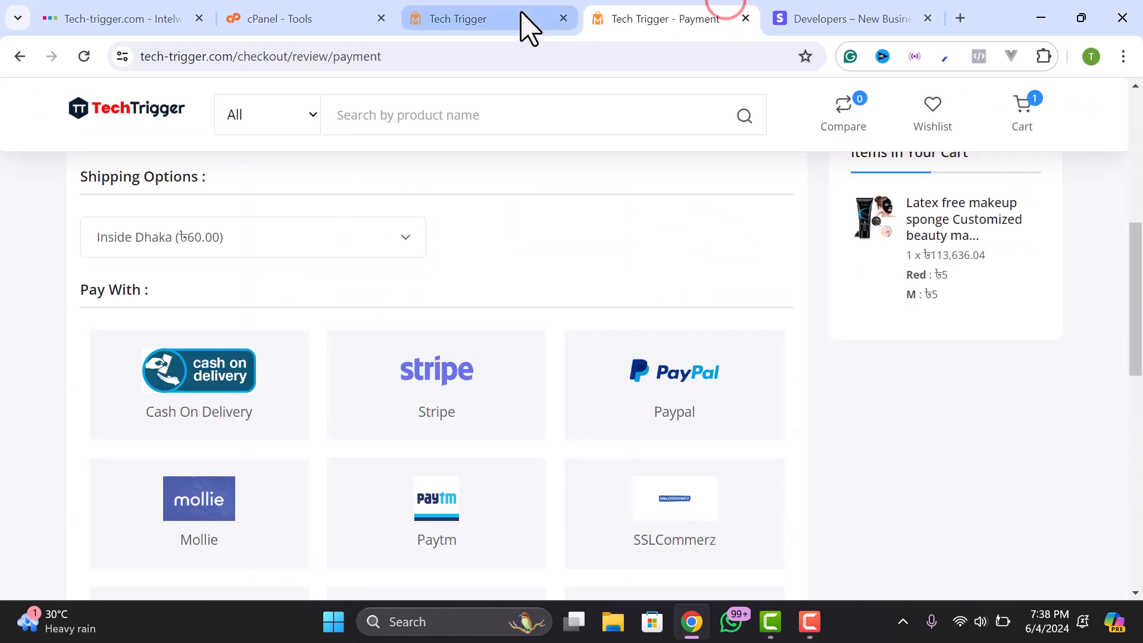
{"action": "left_click", "coordinate": [519, 12]}
{"action": "scroll", "coordinate": [705, 316], "scroll_direction": "down", "scroll_amount": 3}
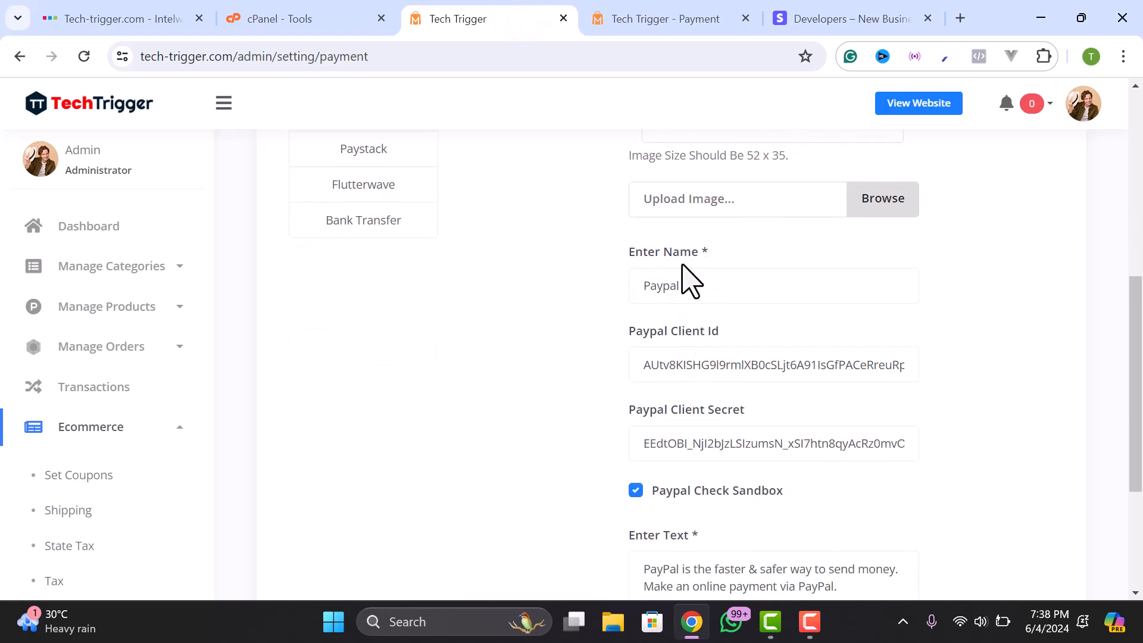
{"action": "scroll", "coordinate": [673, 325], "scroll_direction": "down", "scroll_amount": 2}
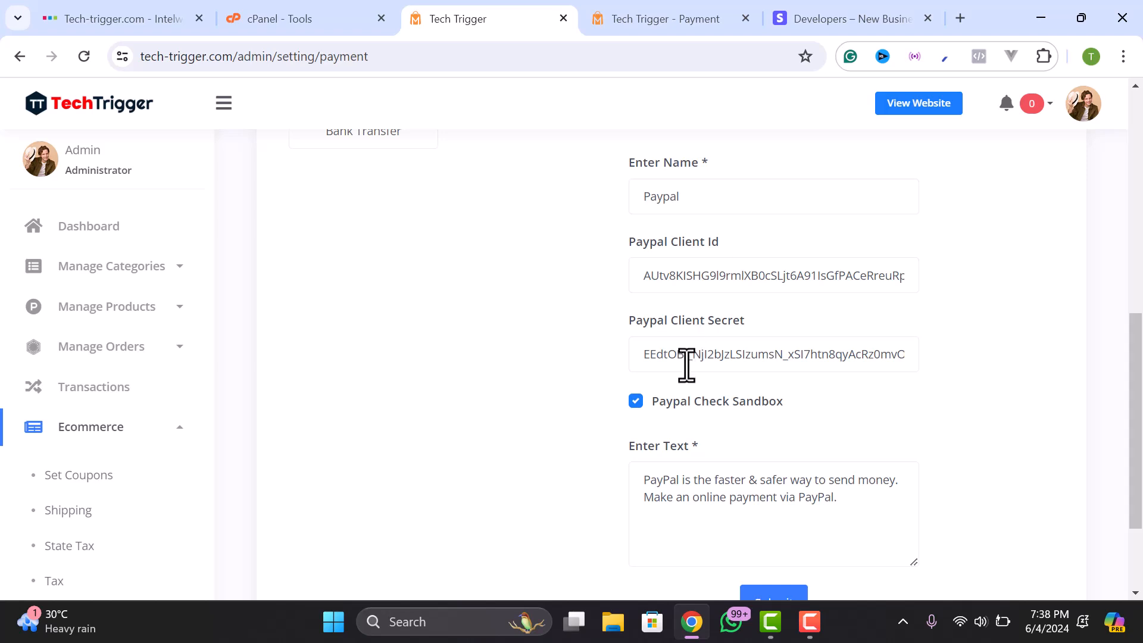
- Turn Paypal Check Sandbox off, then back on
{"action": "left_click", "coordinate": [632, 401]}
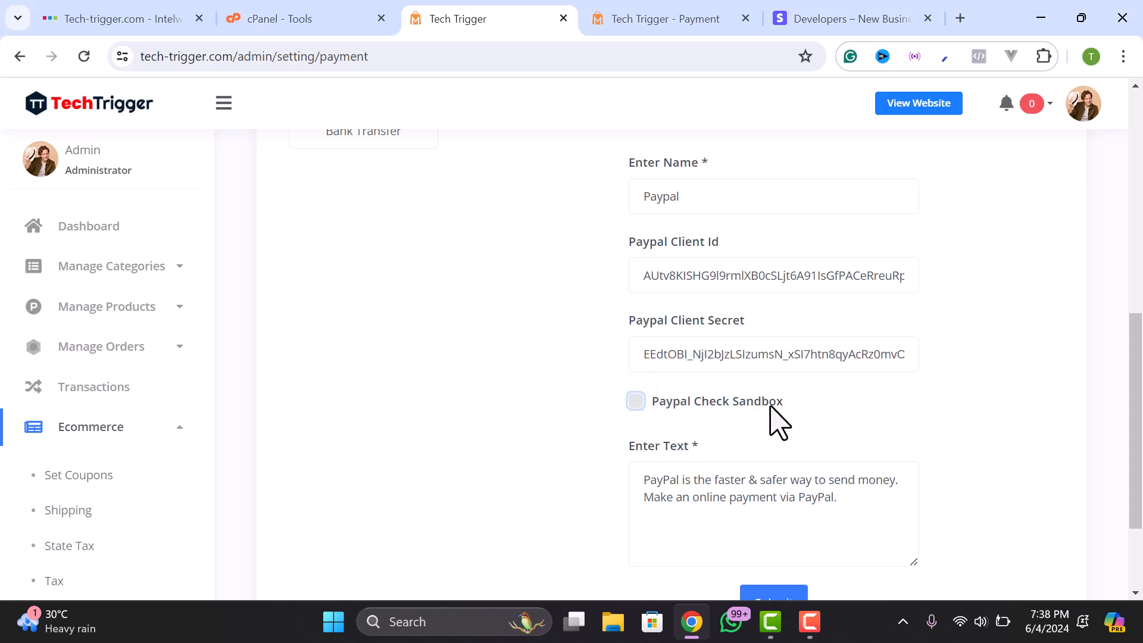
{"action": "left_click", "coordinate": [634, 402]}
{"action": "scroll", "coordinate": [649, 402], "scroll_direction": "up", "scroll_amount": 6}
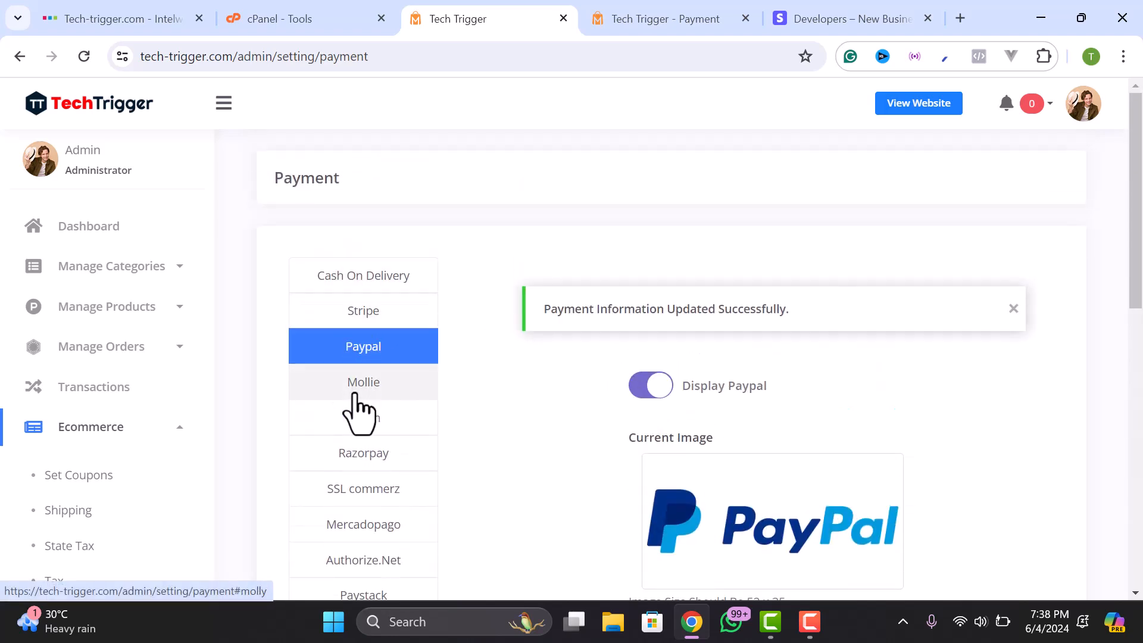
- Glance at Stripe, reopen PayPal, then bring up the PayPal business dashboard
{"action": "left_click", "coordinate": [365, 310]}
{"action": "scroll", "coordinate": [625, 393], "scroll_direction": "down", "scroll_amount": 10}
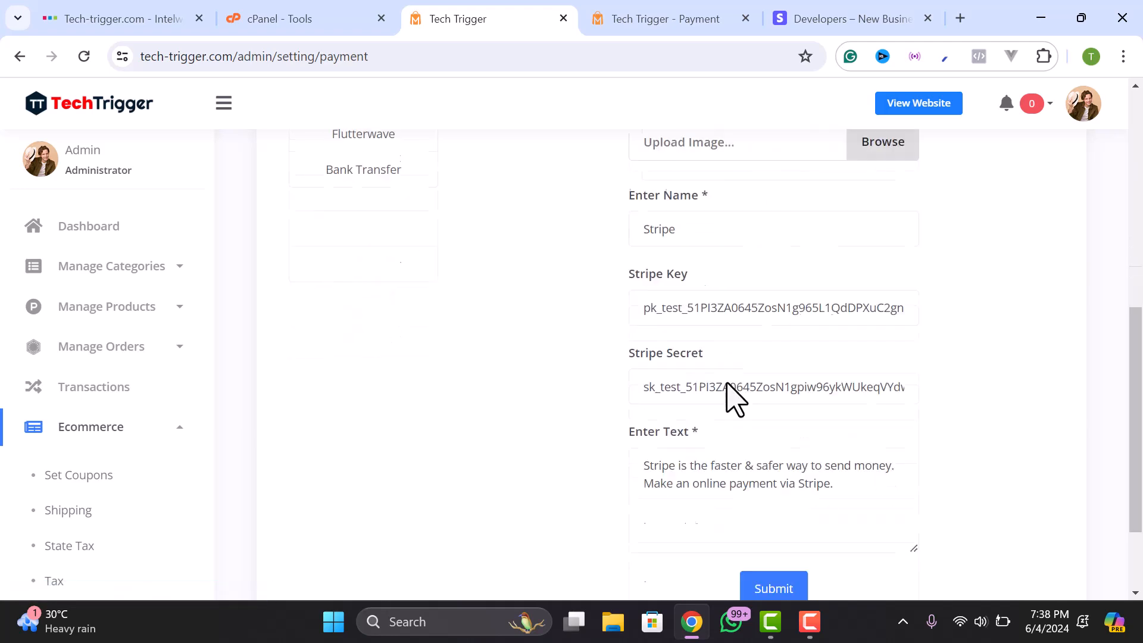
{"action": "scroll", "coordinate": [702, 363], "scroll_direction": "up", "scroll_amount": 3}
{"action": "scroll", "coordinate": [702, 363], "scroll_direction": "up", "scroll_amount": 5}
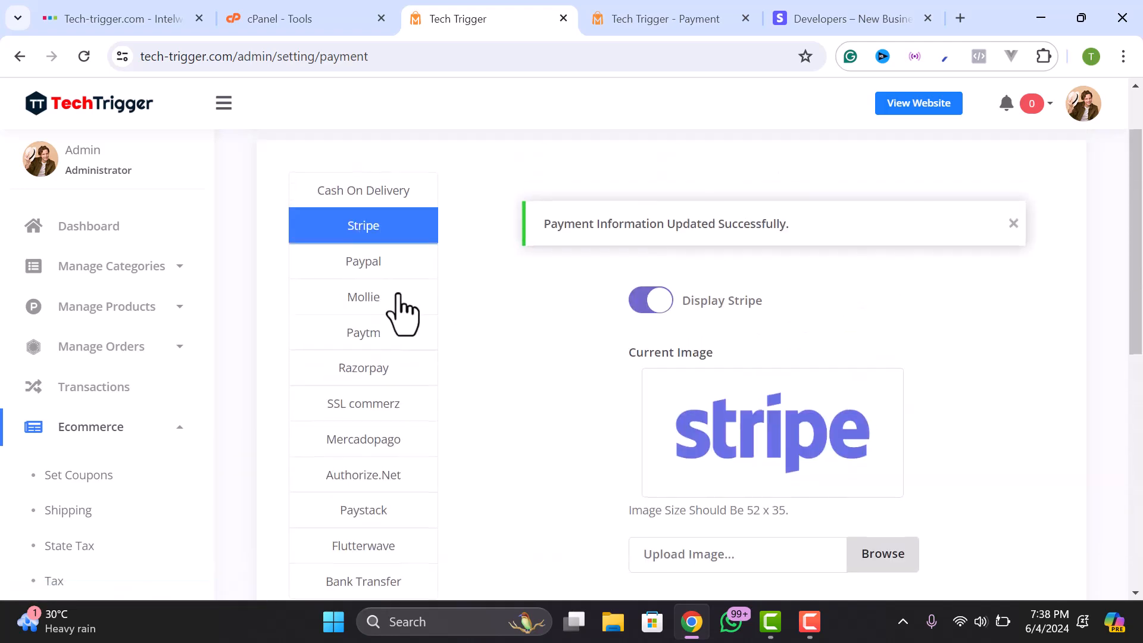
{"action": "left_click", "coordinate": [380, 265]}
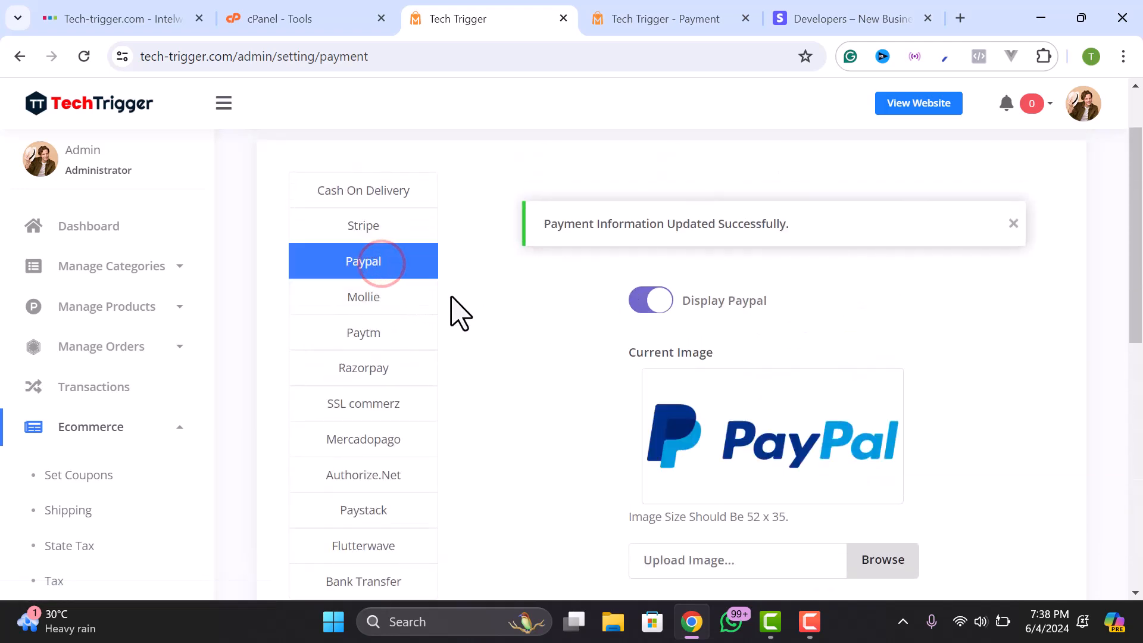
{"action": "scroll", "coordinate": [642, 328], "scroll_direction": "down", "scroll_amount": 3}
{"action": "scroll", "coordinate": [524, 330], "scroll_direction": "up", "scroll_amount": 3}
{"action": "scroll", "coordinate": [633, 327], "scroll_direction": "down", "scroll_amount": 4}
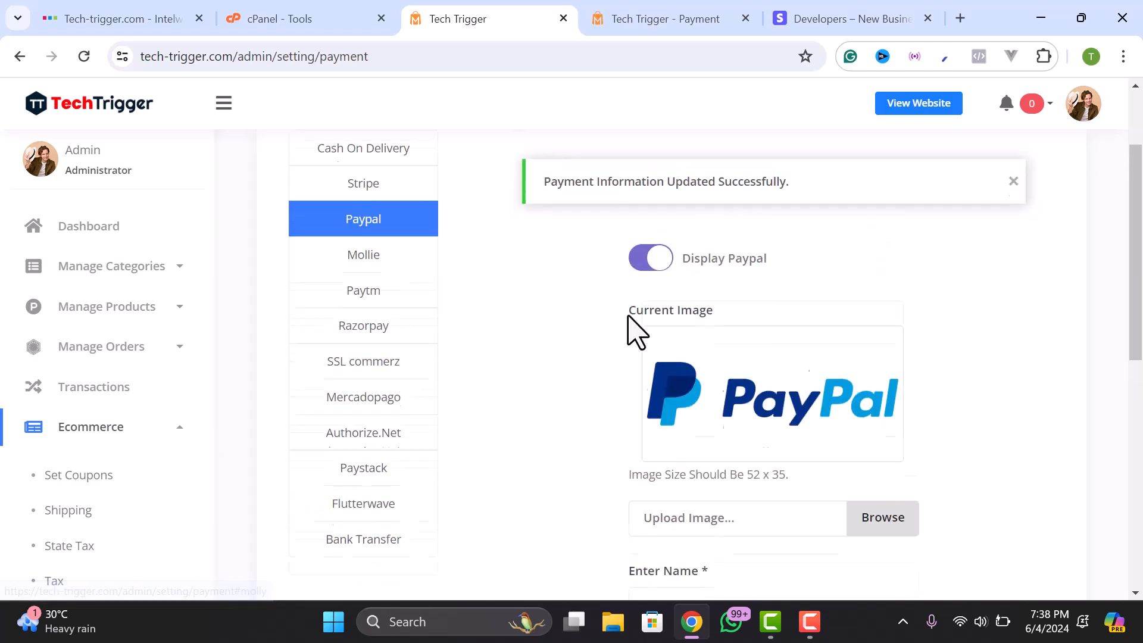
{"action": "left_click", "coordinate": [855, 22]}
{"action": "left_click", "coordinate": [566, 56]}
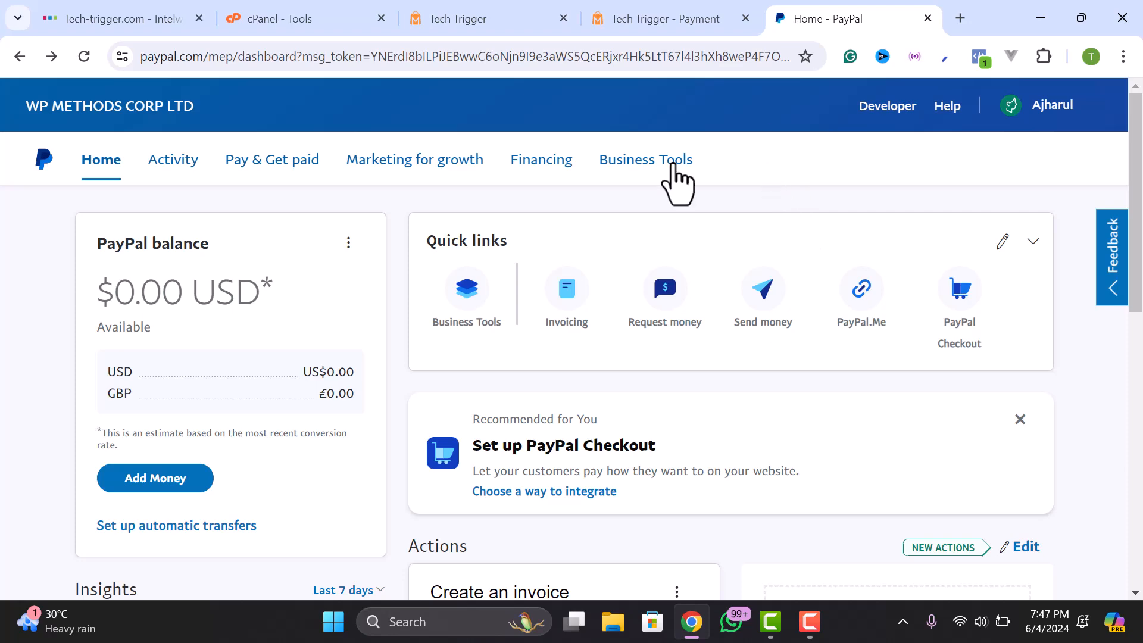
- Open Business Tools > API credentials, get the live client ID, and return to admin
{"action": "left_click", "coordinate": [627, 166]}
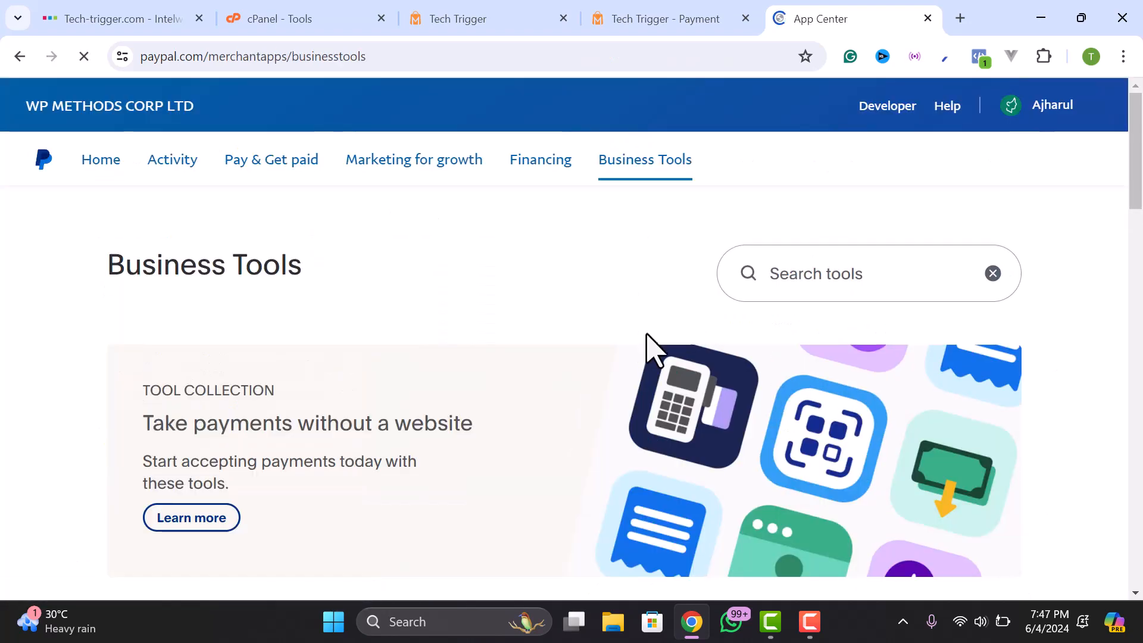
{"action": "scroll", "coordinate": [649, 351], "scroll_direction": "down", "scroll_amount": 7}
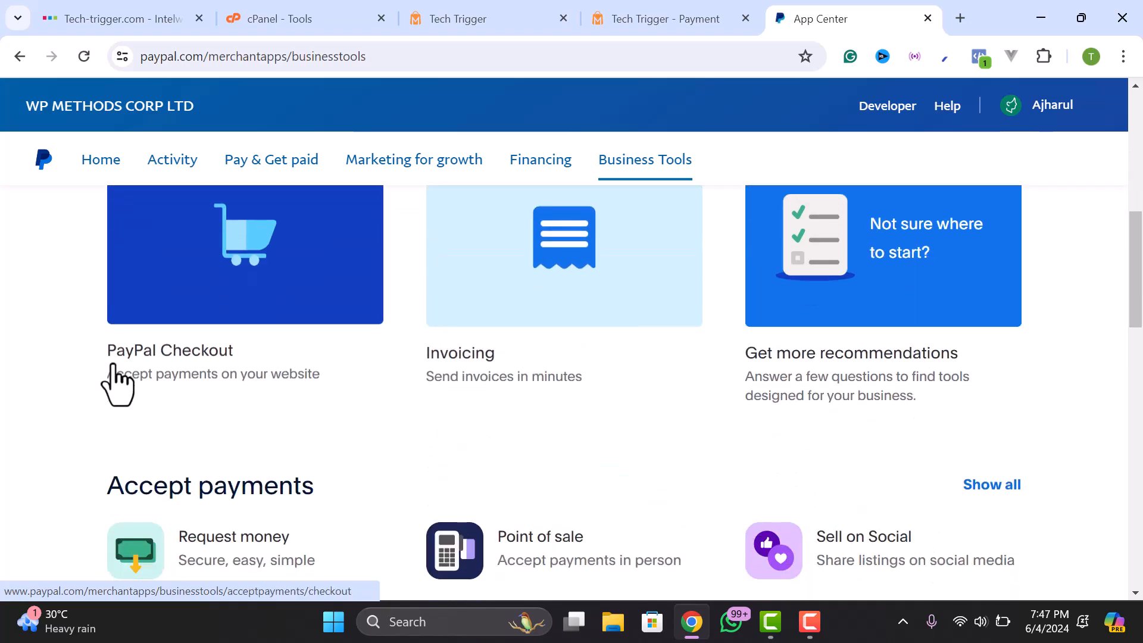
{"action": "scroll", "coordinate": [612, 377], "scroll_direction": "down", "scroll_amount": 12}
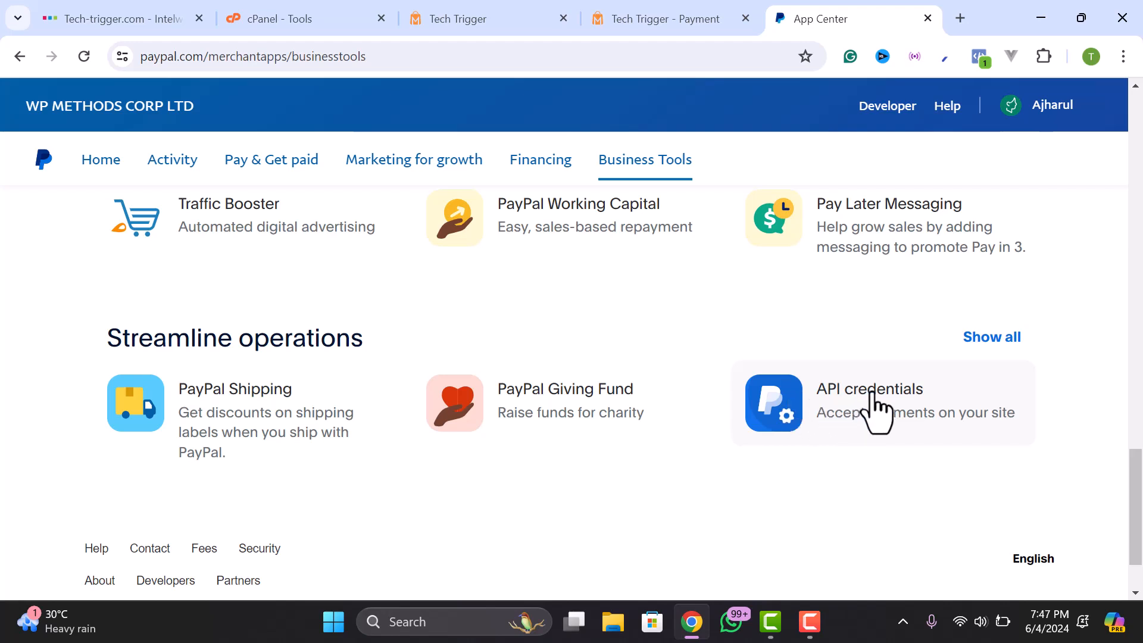
{"action": "left_click", "coordinate": [876, 396]}
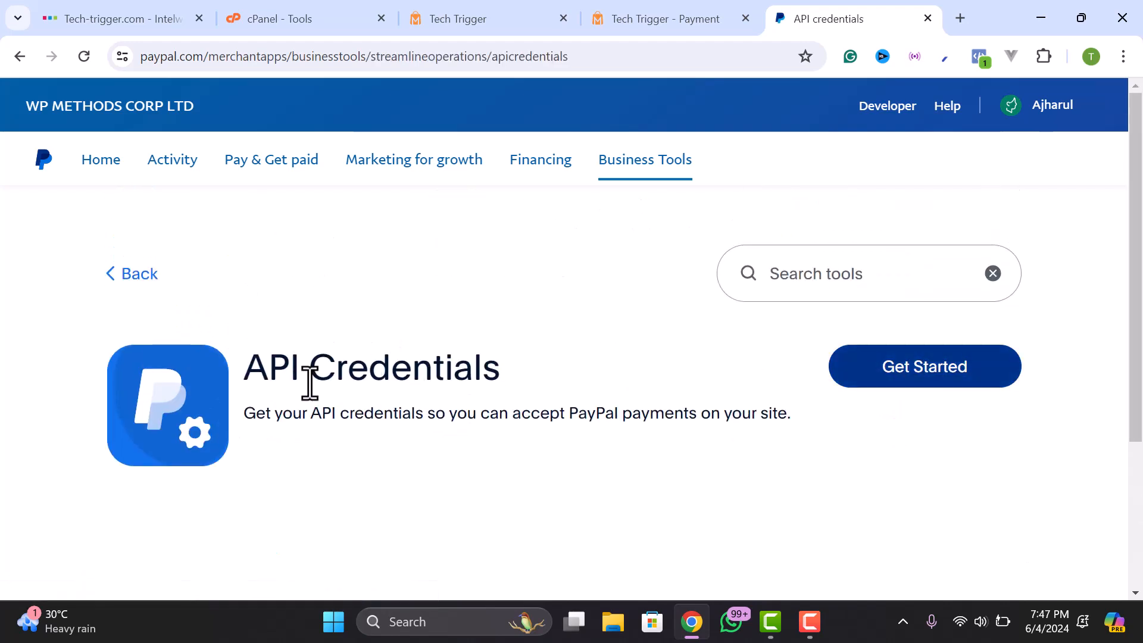
{"action": "left_click", "coordinate": [904, 373]}
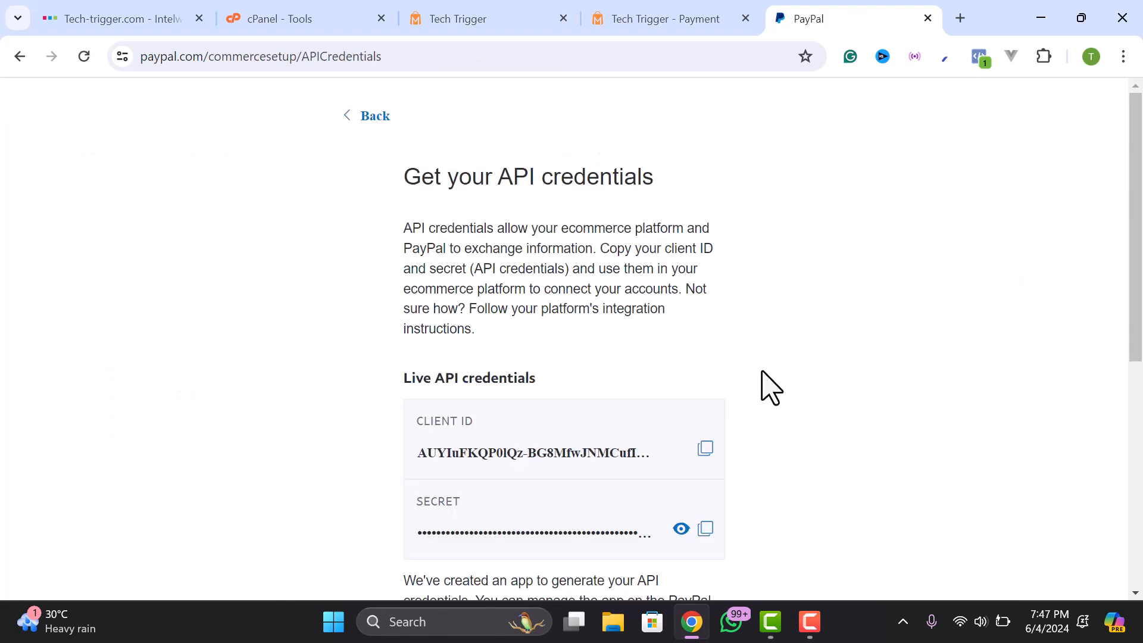
{"action": "scroll", "coordinate": [471, 524], "scroll_direction": "down", "scroll_amount": 2}
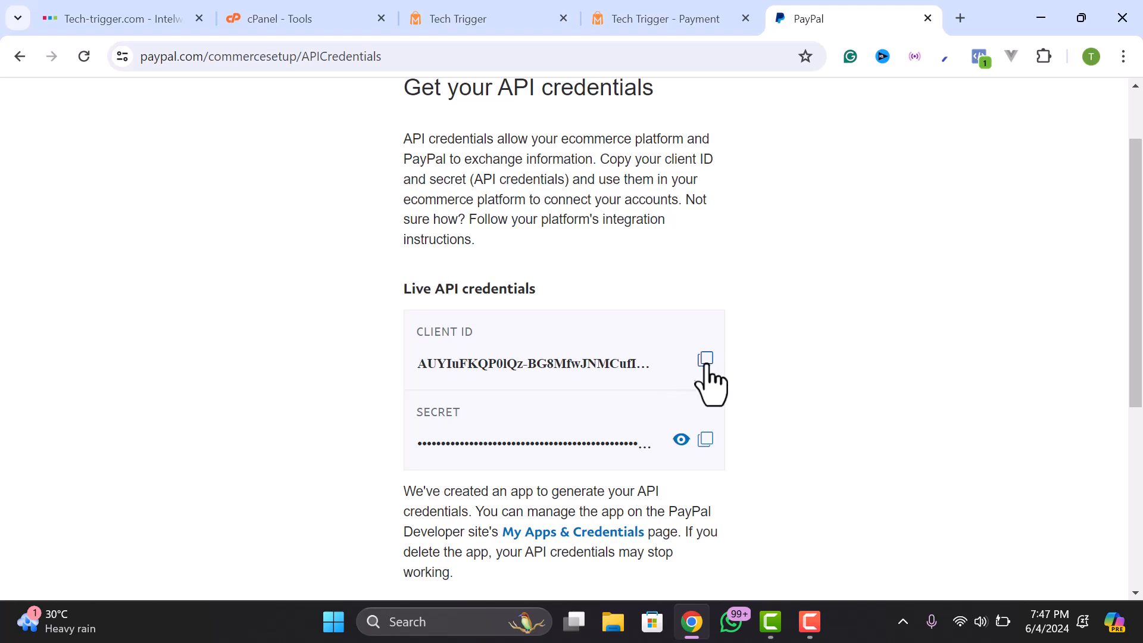
{"action": "left_click", "coordinate": [630, 9]}
{"action": "left_click", "coordinate": [493, 19]}
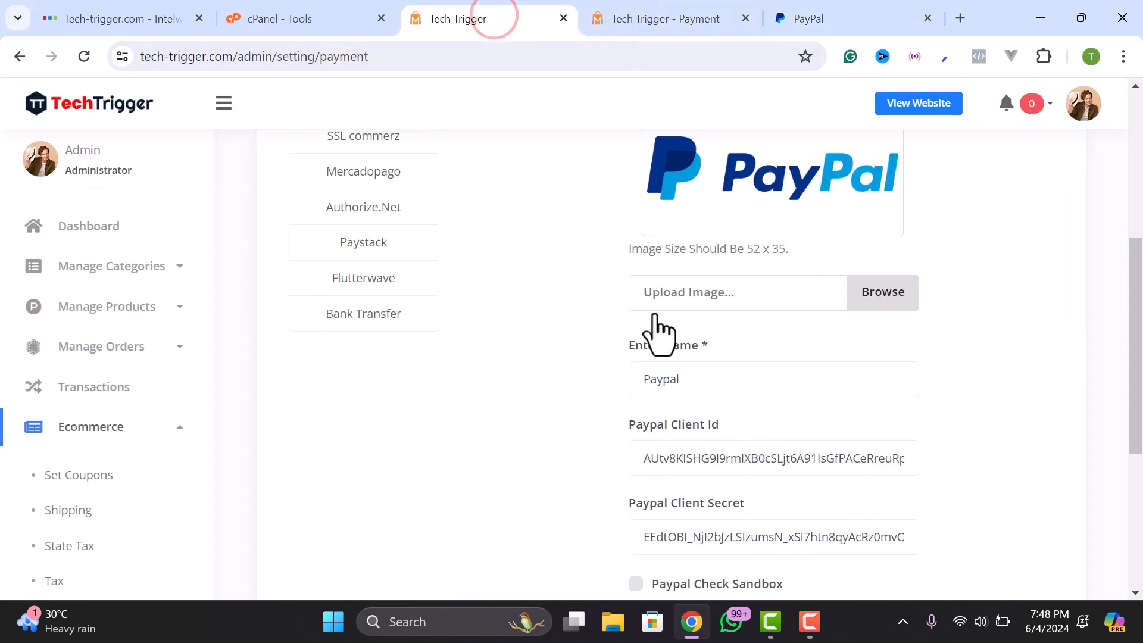
- Paste the new live client ID into Paypal Client Id and reveal the live secret
{"action": "scroll", "coordinate": [691, 238], "scroll_direction": "down", "scroll_amount": 3}
{"action": "triple_click", "coordinate": [688, 280]}
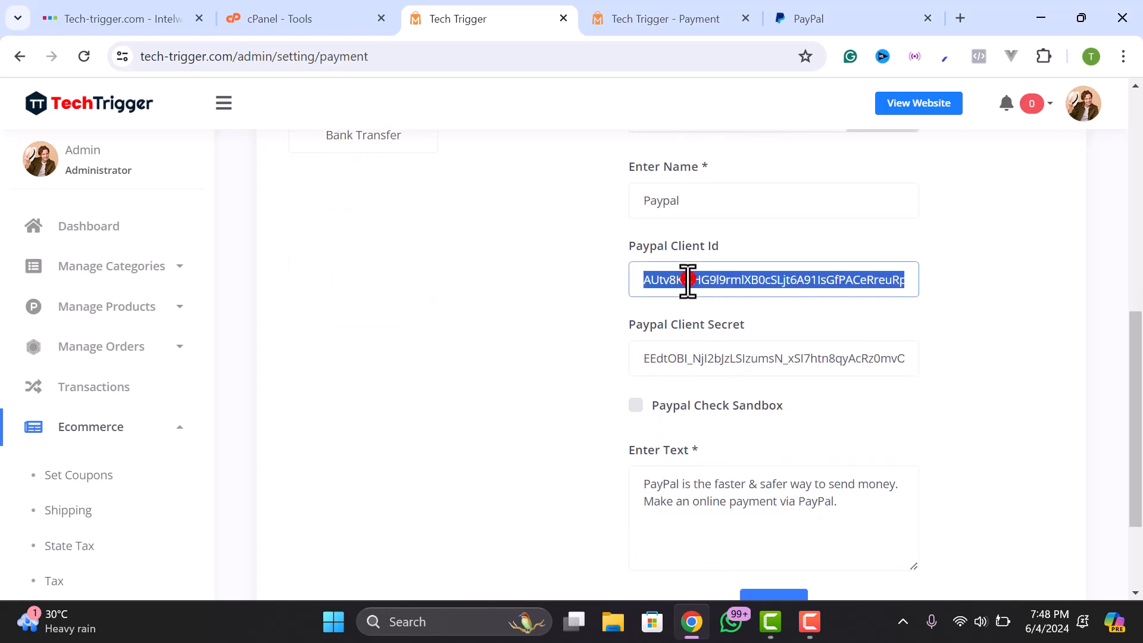
{"action": "right_click", "coordinate": [687, 280]}
{"action": "left_click", "coordinate": [383, 386]}
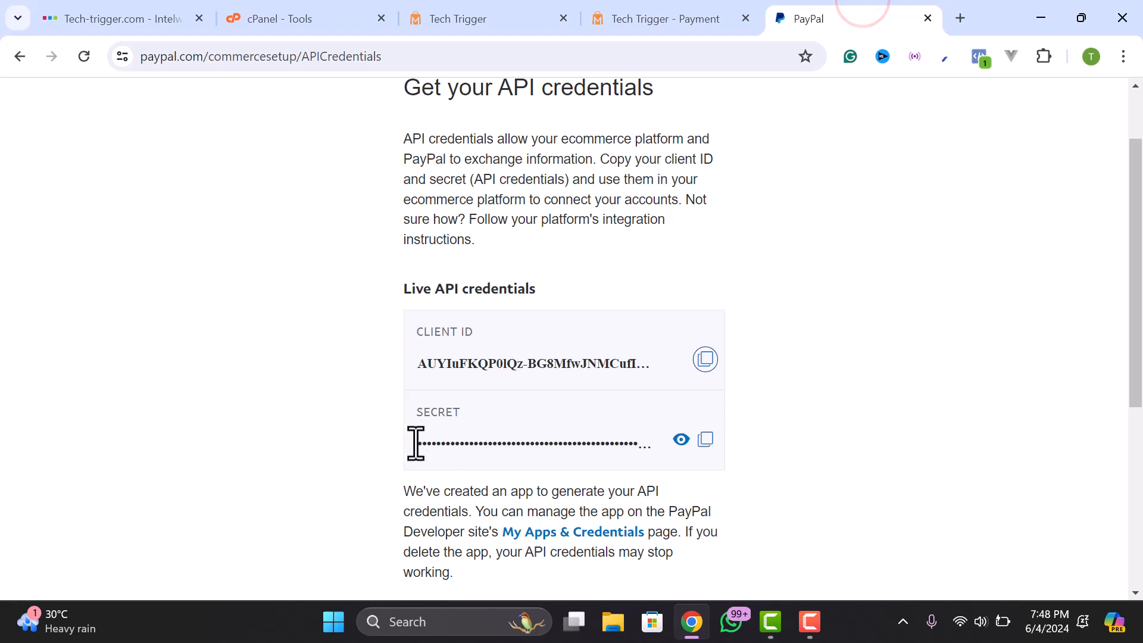
{"action": "left_click", "coordinate": [685, 440]}
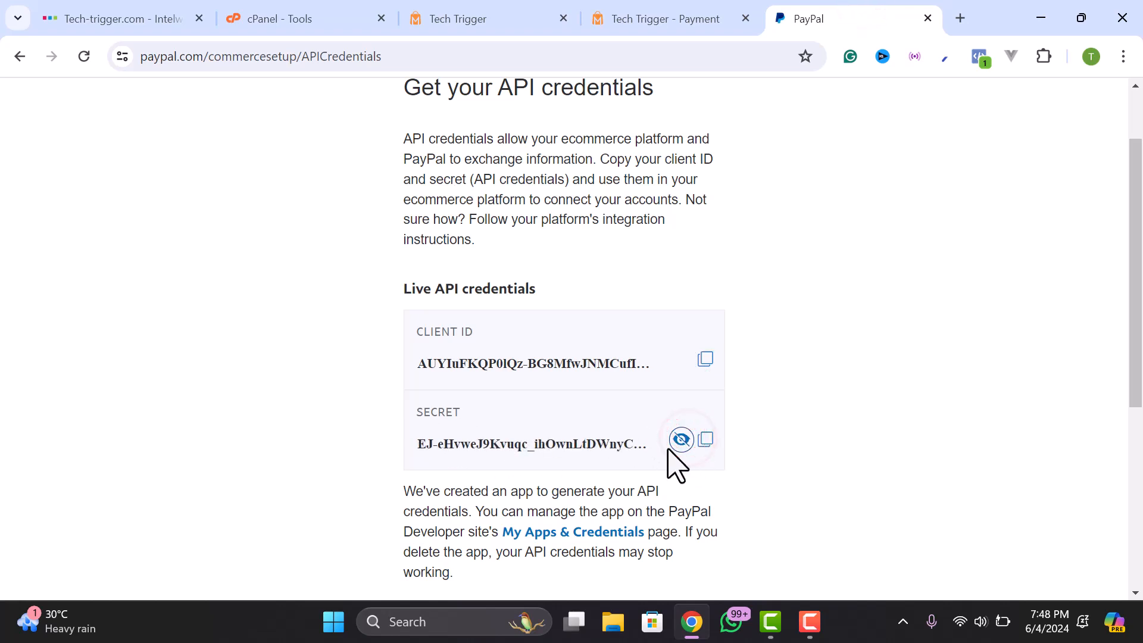
{"action": "left_click", "coordinate": [684, 15]}
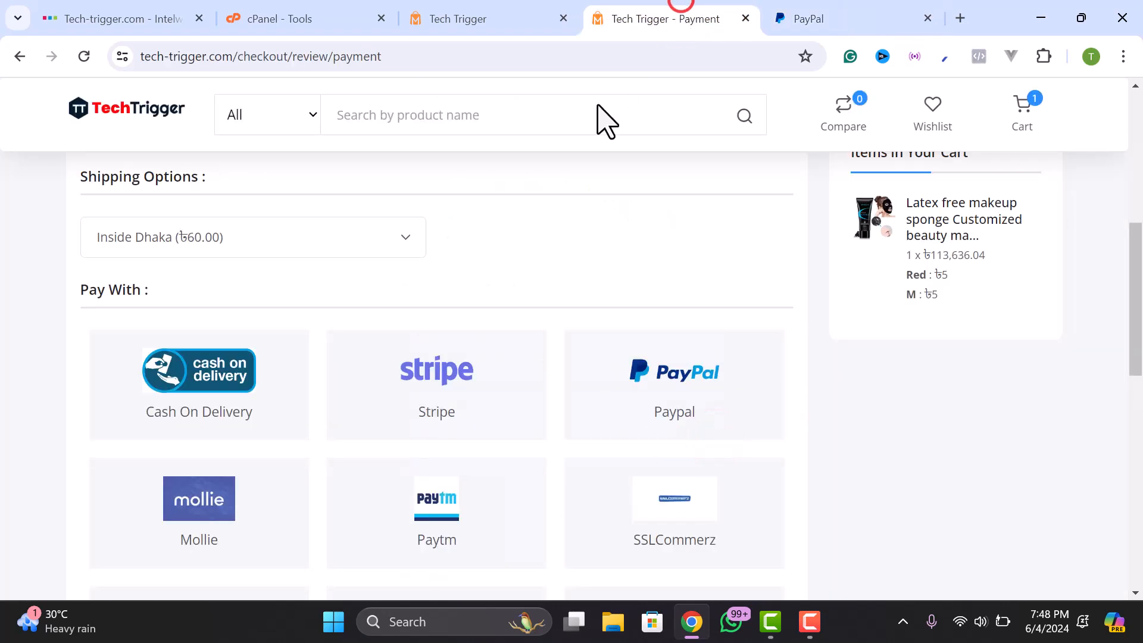
{"action": "left_click", "coordinate": [521, 14]}
- Paste the new Paypal Client Secret, turn sandbox mode on, and submit
{"action": "triple_click", "coordinate": [670, 358]}
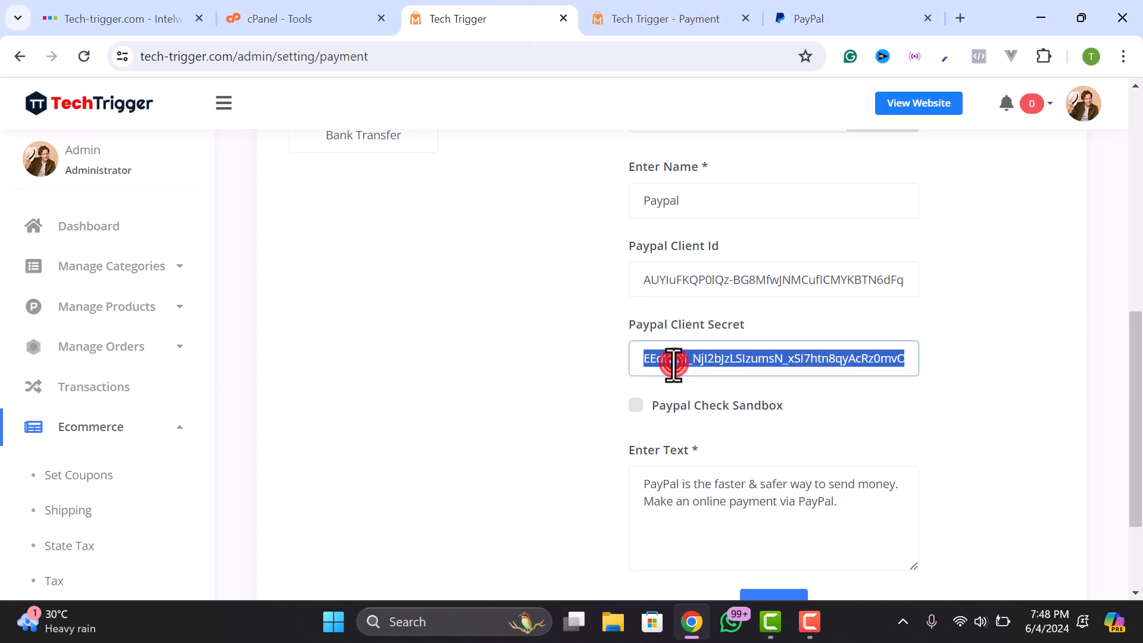
{"action": "right_click", "coordinate": [671, 359]}
{"action": "left_click", "coordinate": [268, 166]}
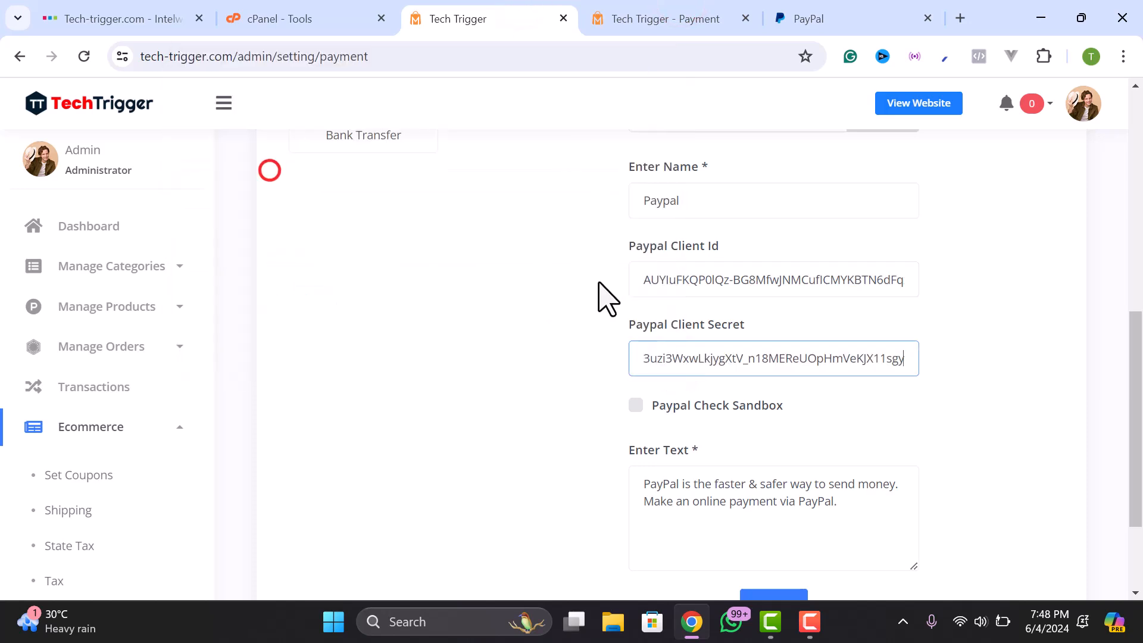
{"action": "left_click", "coordinate": [636, 405]}
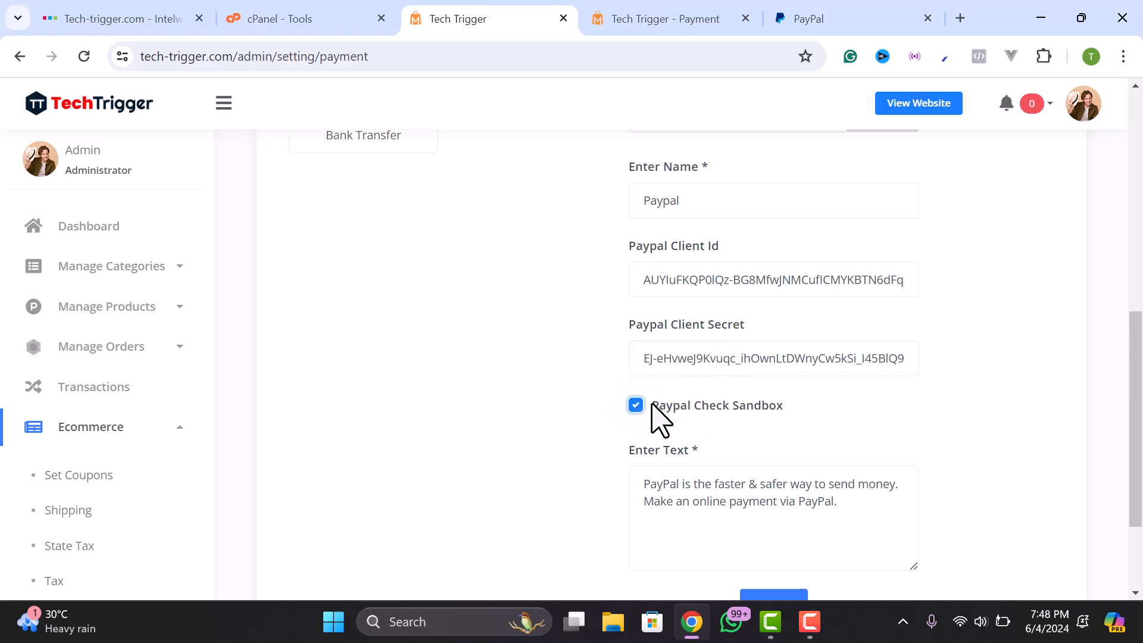
{"action": "scroll", "coordinate": [684, 424], "scroll_direction": "down", "scroll_amount": 3}
{"action": "left_click", "coordinate": [762, 461]}
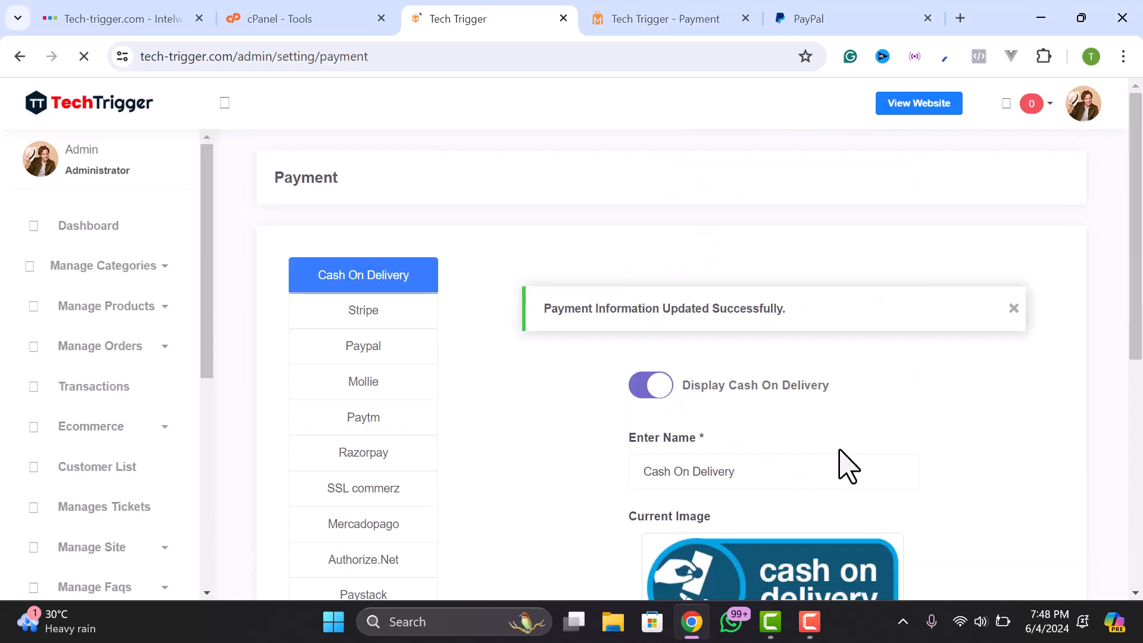
- Cycle through Stripe, PayPal and Bank Transfer, reviewing the Bank Transfer settings
{"action": "left_click", "coordinate": [364, 310]}
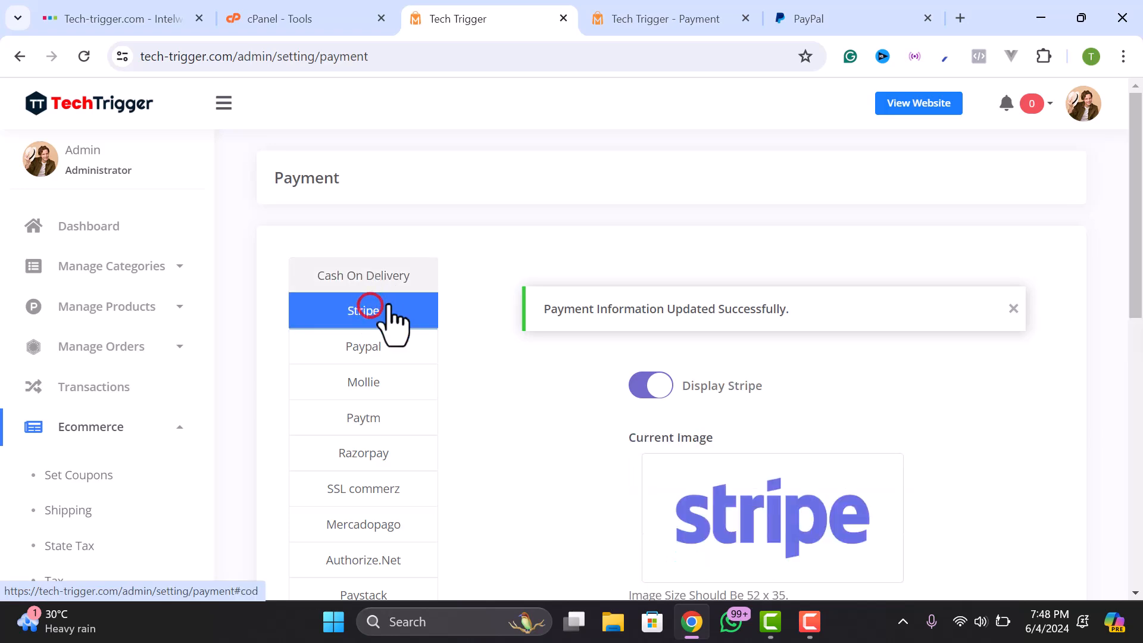
{"action": "left_click", "coordinate": [390, 334]}
{"action": "scroll", "coordinate": [784, 383], "scroll_direction": "down", "scroll_amount": 3}
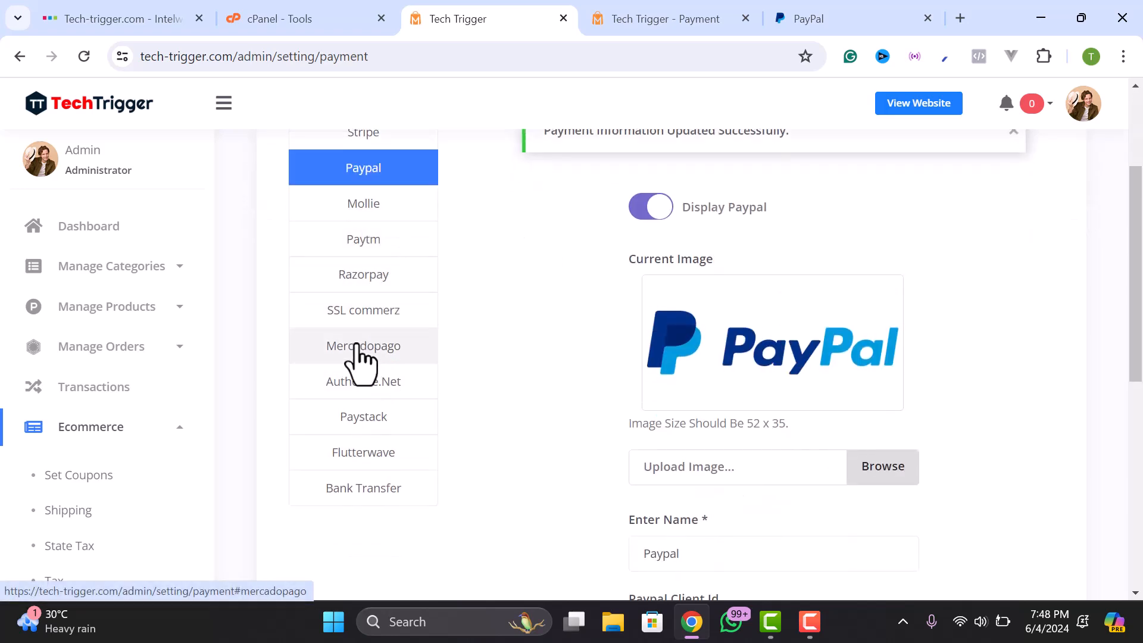
{"action": "scroll", "coordinate": [369, 416], "scroll_direction": "down", "scroll_amount": 2}
{"action": "left_click", "coordinate": [359, 399]}
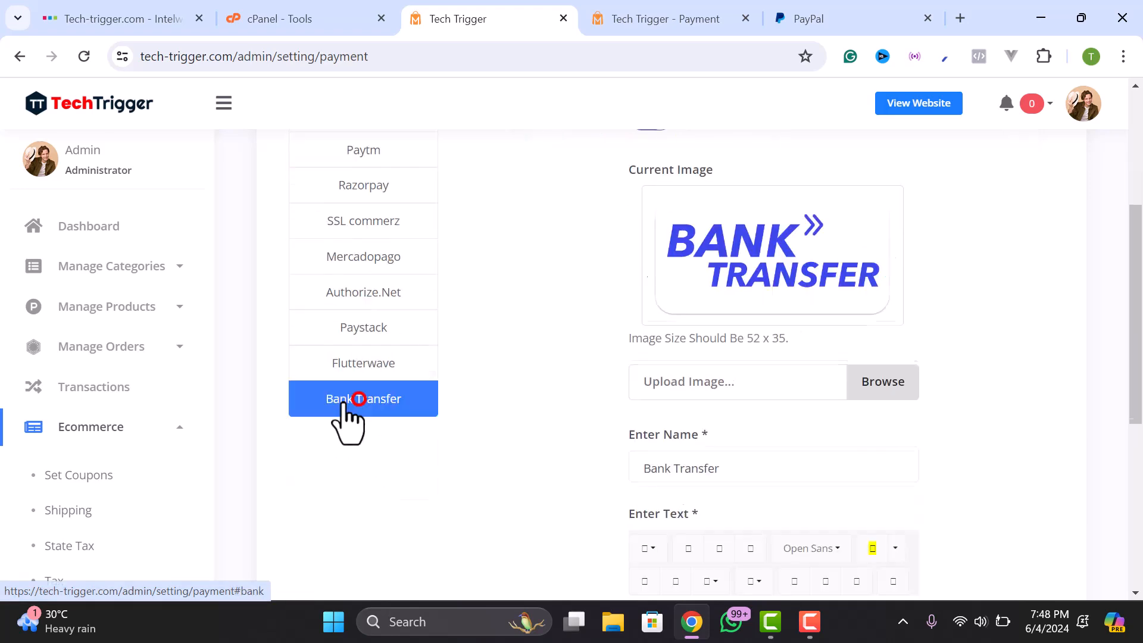
{"action": "scroll", "coordinate": [485, 414], "scroll_direction": "down", "scroll_amount": 1}
{"action": "scroll", "coordinate": [774, 244], "scroll_direction": "up", "scroll_amount": 1}
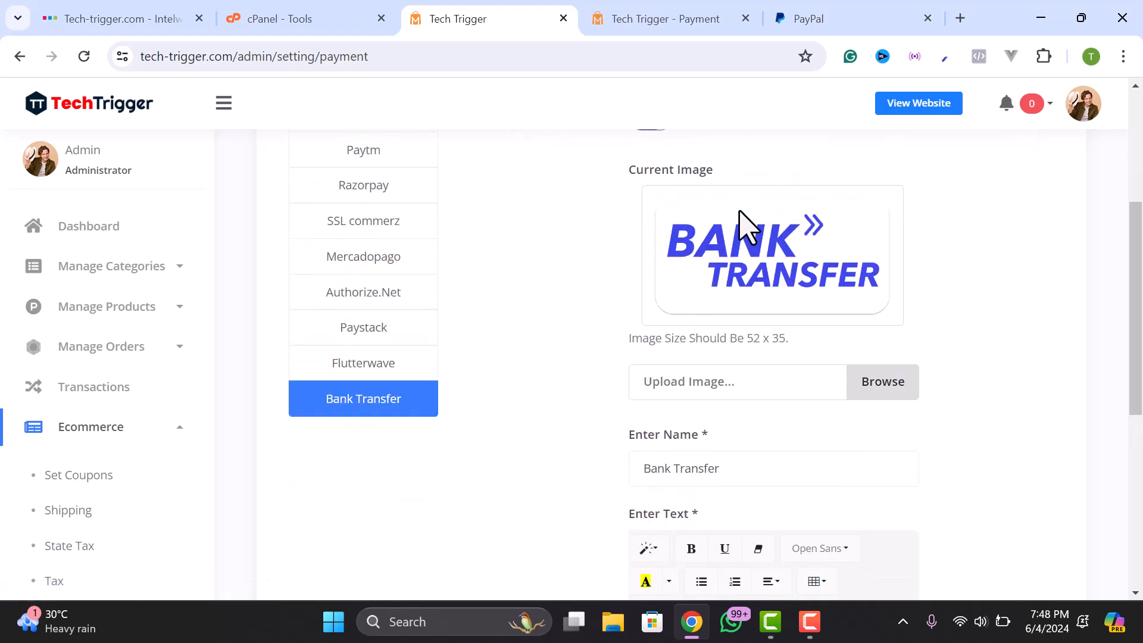
{"action": "scroll", "coordinate": [773, 332], "scroll_direction": "down", "scroll_amount": 6}
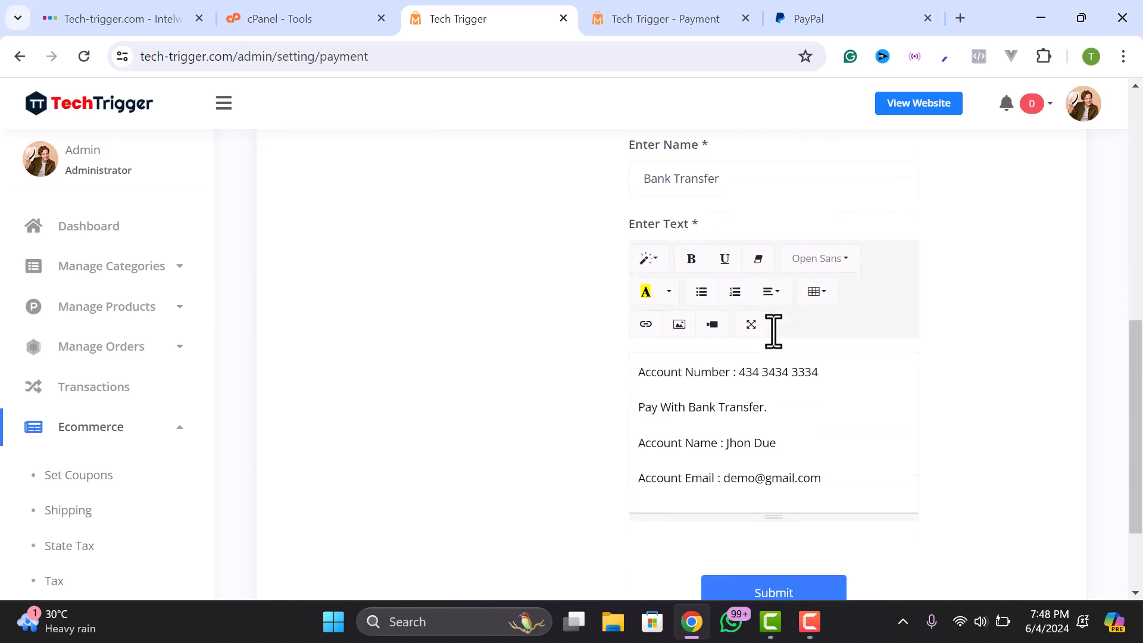
{"action": "scroll", "coordinate": [753, 337], "scroll_direction": "up", "scroll_amount": 4}
{"action": "scroll", "coordinate": [751, 336], "scroll_direction": "down", "scroll_amount": 2}
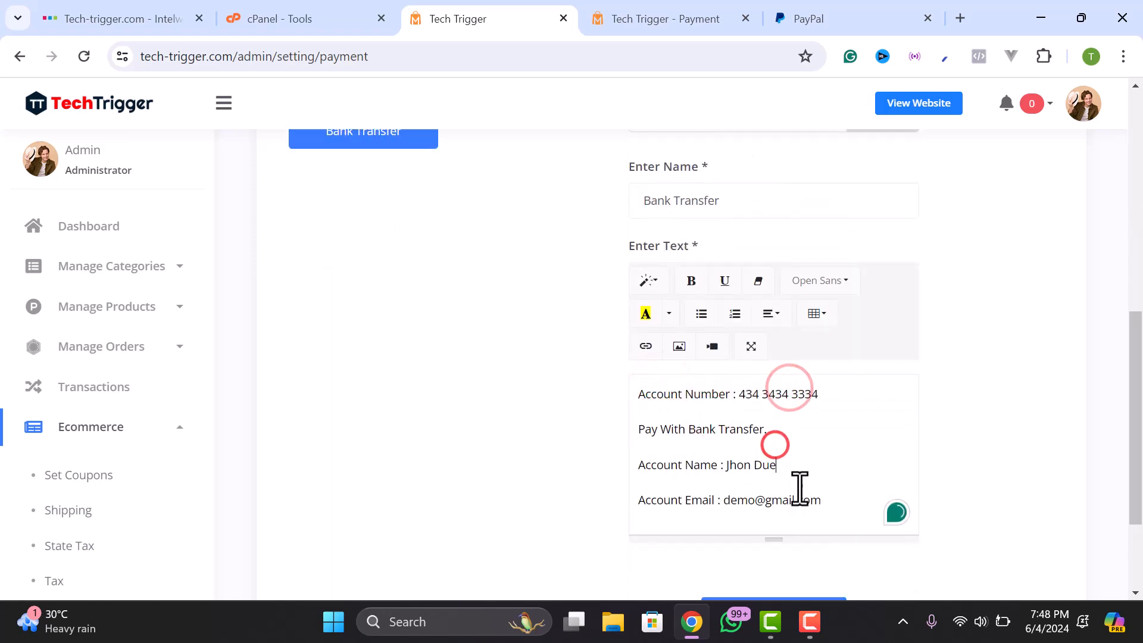
{"action": "scroll", "coordinate": [824, 484], "scroll_direction": "up", "scroll_amount": 7}
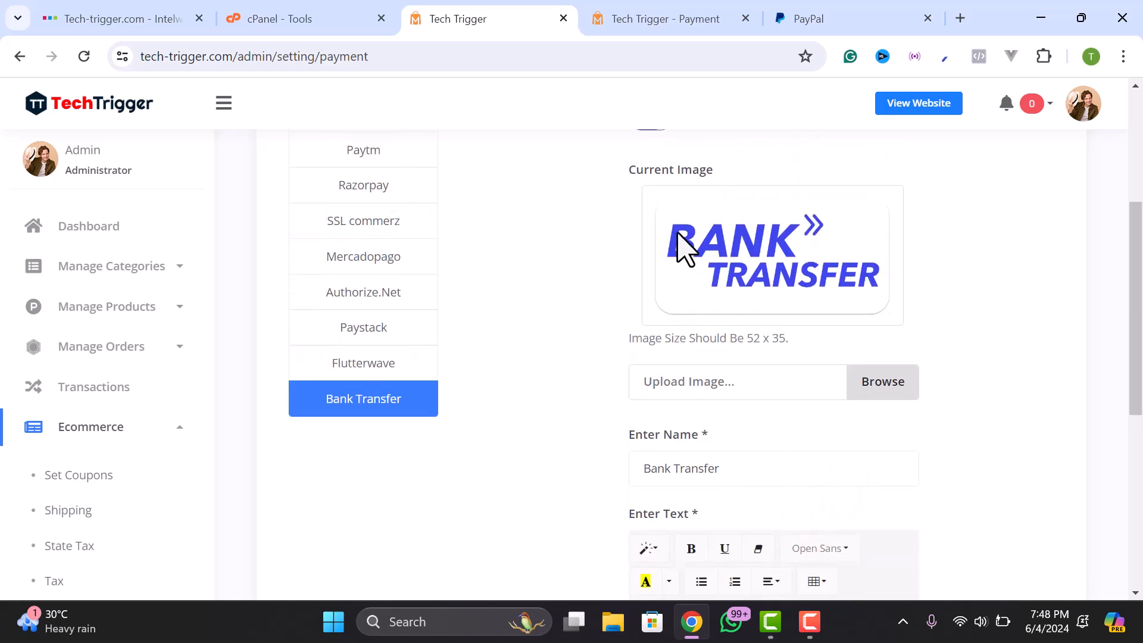
{"action": "scroll", "coordinate": [738, 381], "scroll_direction": "down", "scroll_amount": 2}
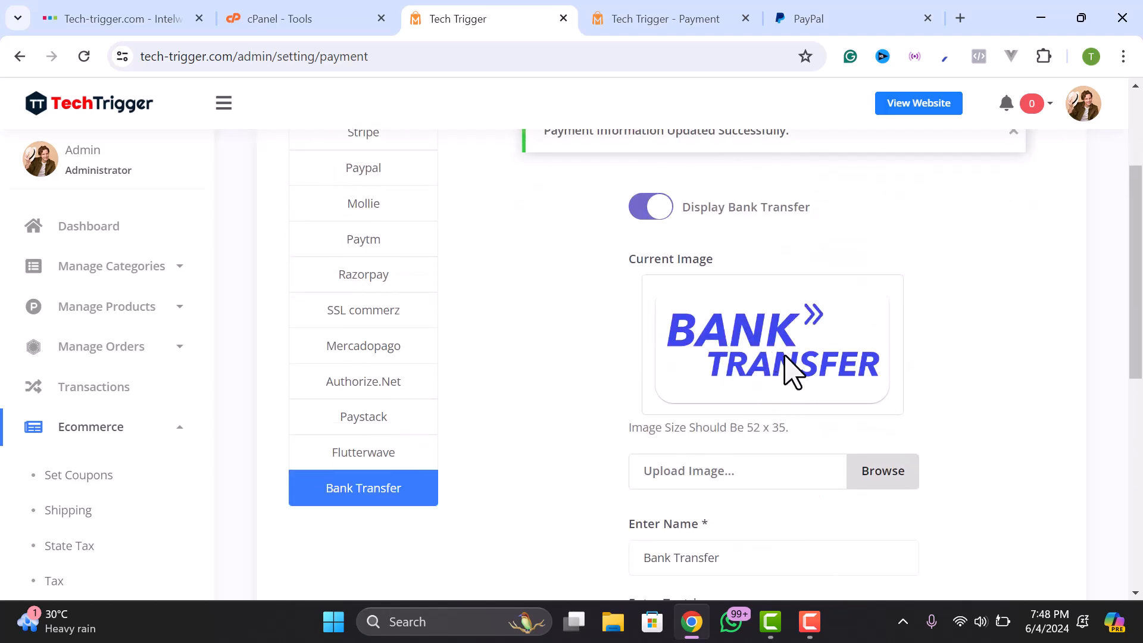
{"action": "scroll", "coordinate": [756, 372], "scroll_direction": "down", "scroll_amount": 7}
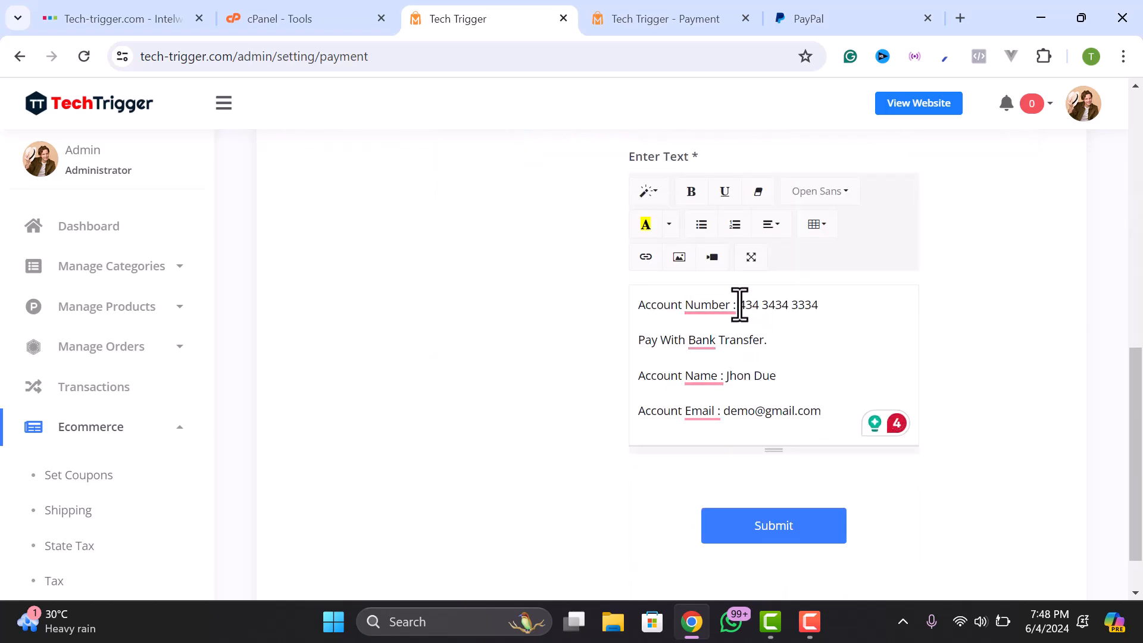
- Check the account number and Pay With Bank Transfer line, then view the storefront checkout
{"action": "left_click_drag", "start_coordinate": [741, 304], "coordinate": [860, 301]}
{"action": "left_click", "coordinate": [678, 342]}
{"action": "left_click_drag", "start_coordinate": [639, 340], "coordinate": [717, 345]}
{"action": "left_click", "coordinate": [767, 340]}
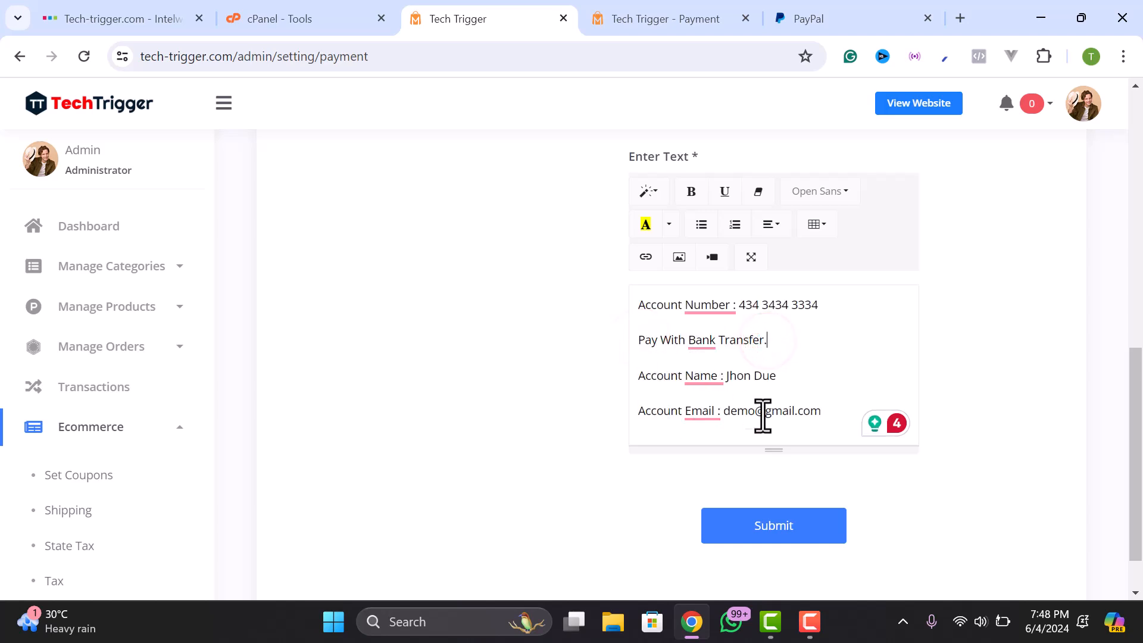
{"action": "scroll", "coordinate": [859, 409], "scroll_direction": "up", "scroll_amount": 1}
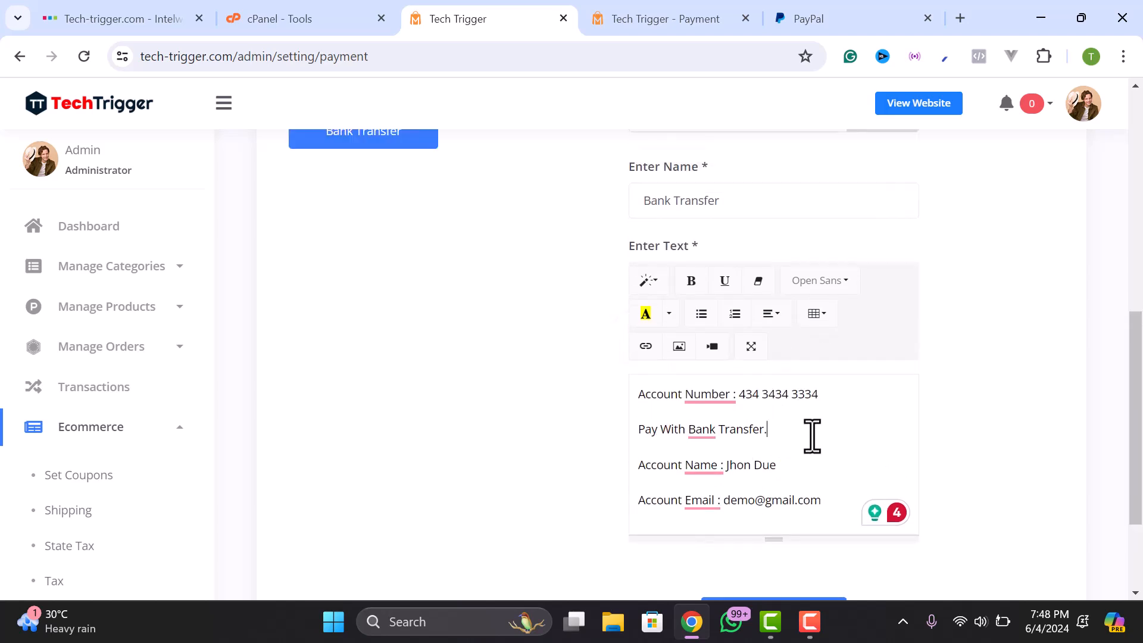
{"action": "scroll", "coordinate": [794, 450], "scroll_direction": "up", "scroll_amount": 1}
{"action": "scroll", "coordinate": [798, 469], "scroll_direction": "down", "scroll_amount": 1}
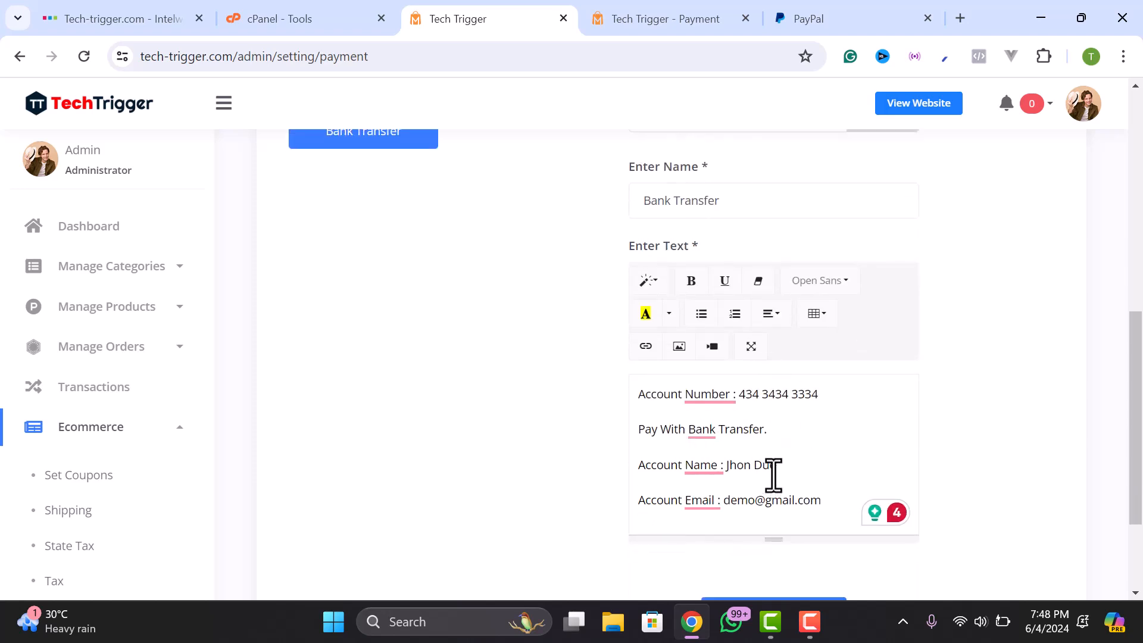
{"action": "left_click", "coordinate": [646, 18]}
{"action": "scroll", "coordinate": [385, 390], "scroll_direction": "down", "scroll_amount": 2}
{"action": "scroll", "coordinate": [384, 390], "scroll_direction": "down", "scroll_amount": 3}
- Choose Bank Transfer as the payment method and review the account details in the payment dialog
{"action": "left_click", "coordinate": [197, 321]}
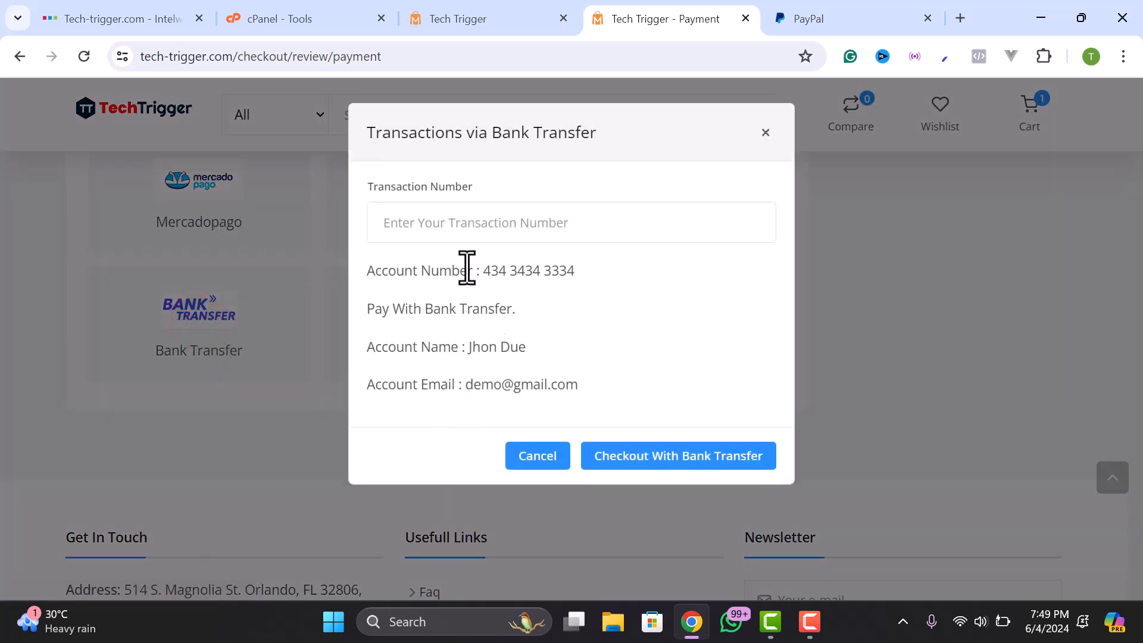
{"action": "left_click_drag", "start_coordinate": [427, 303], "coordinate": [534, 310]}
{"action": "left_click", "coordinate": [534, 309]}
{"action": "left_click", "coordinate": [494, 258]}
{"action": "left_click_drag", "start_coordinate": [485, 268], "coordinate": [567, 274]}
{"action": "left_click", "coordinate": [567, 274]}
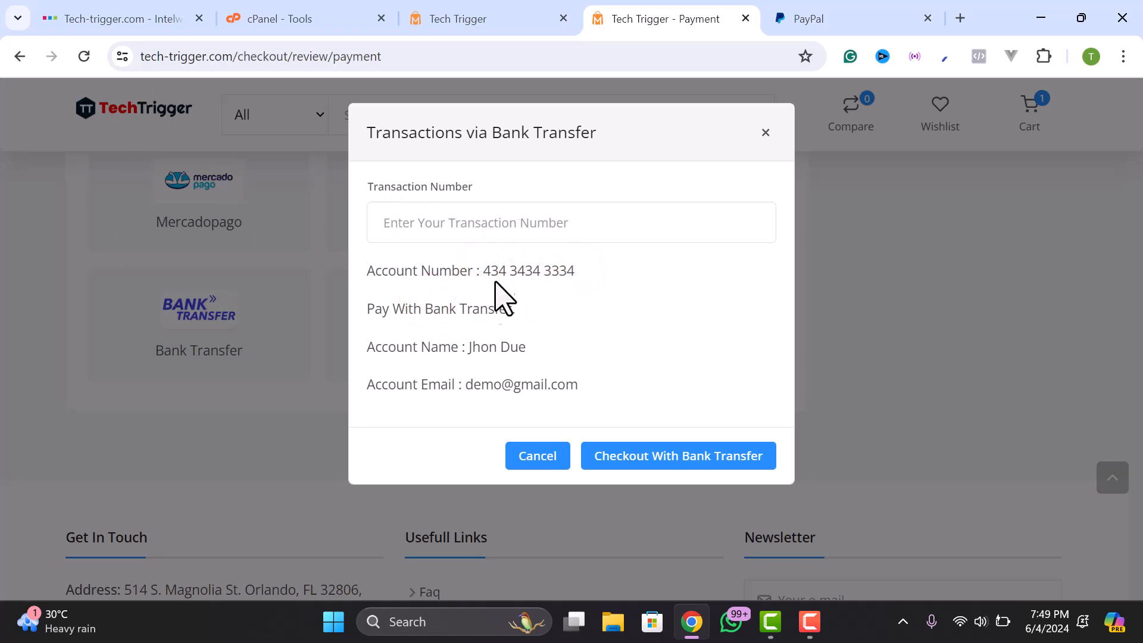
{"action": "left_click", "coordinate": [486, 226]}
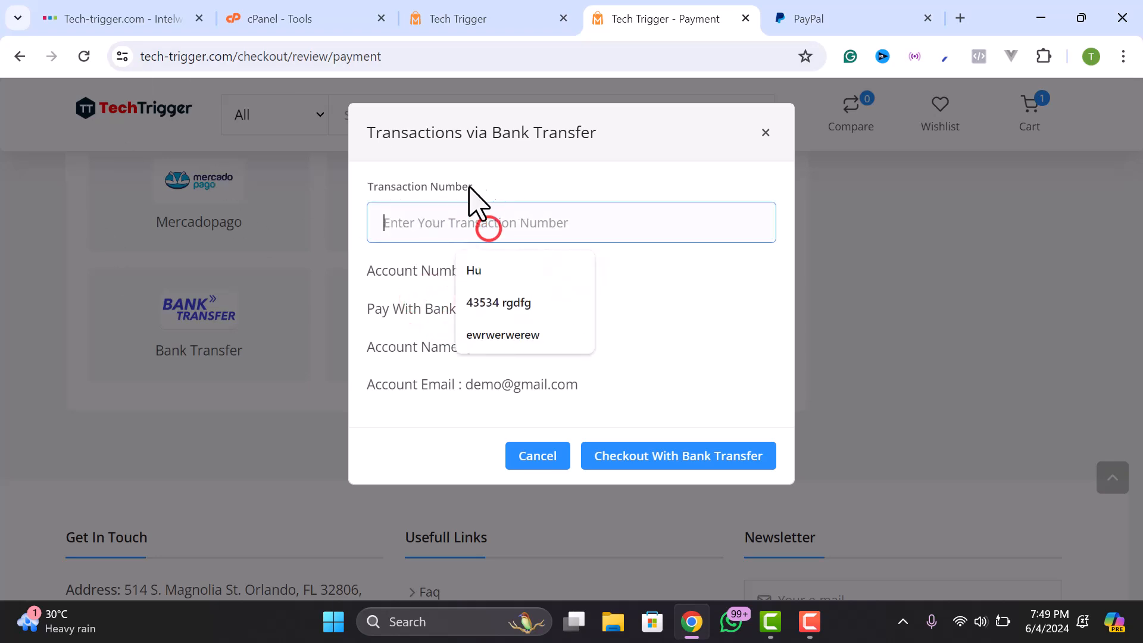
{"action": "left_click", "coordinate": [694, 291]}
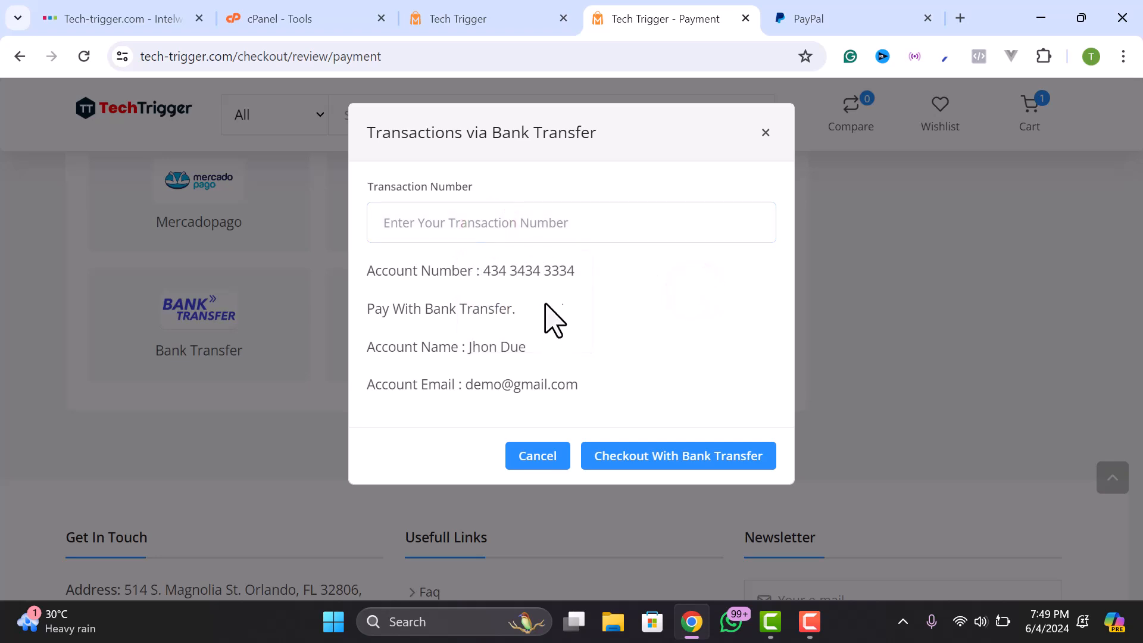
{"action": "left_click_drag", "start_coordinate": [476, 272], "coordinate": [591, 286]}
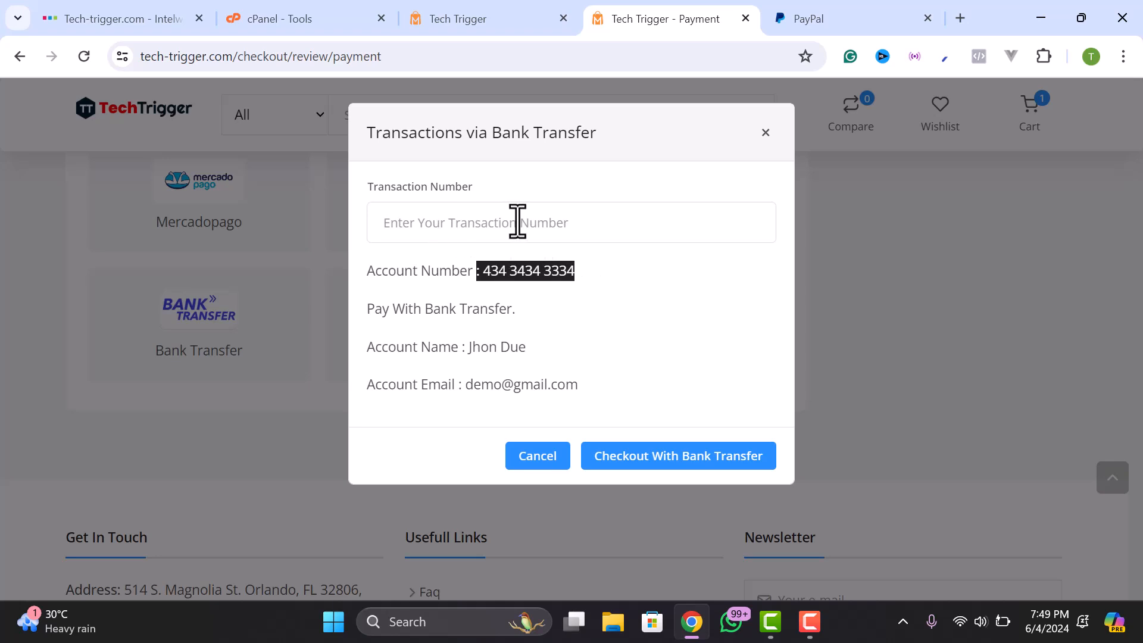
- Enter the transaction number and complete checkout with bank transfer
{"action": "left_click", "coordinate": [465, 223]}
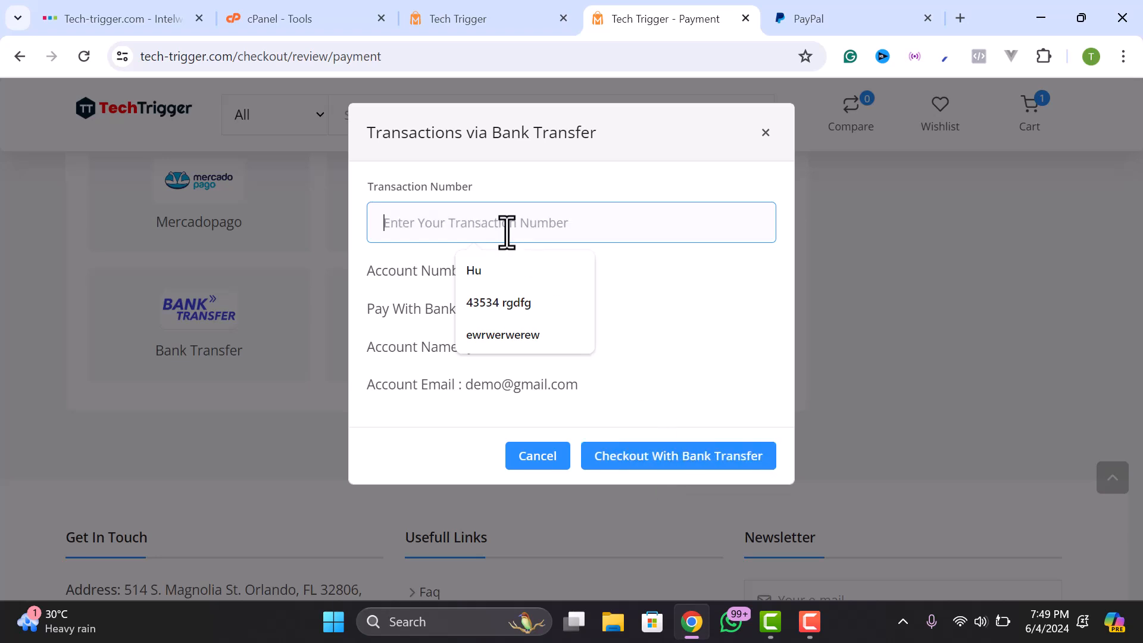
{"action": "type", "text": "EFEF#@#$#E#"}
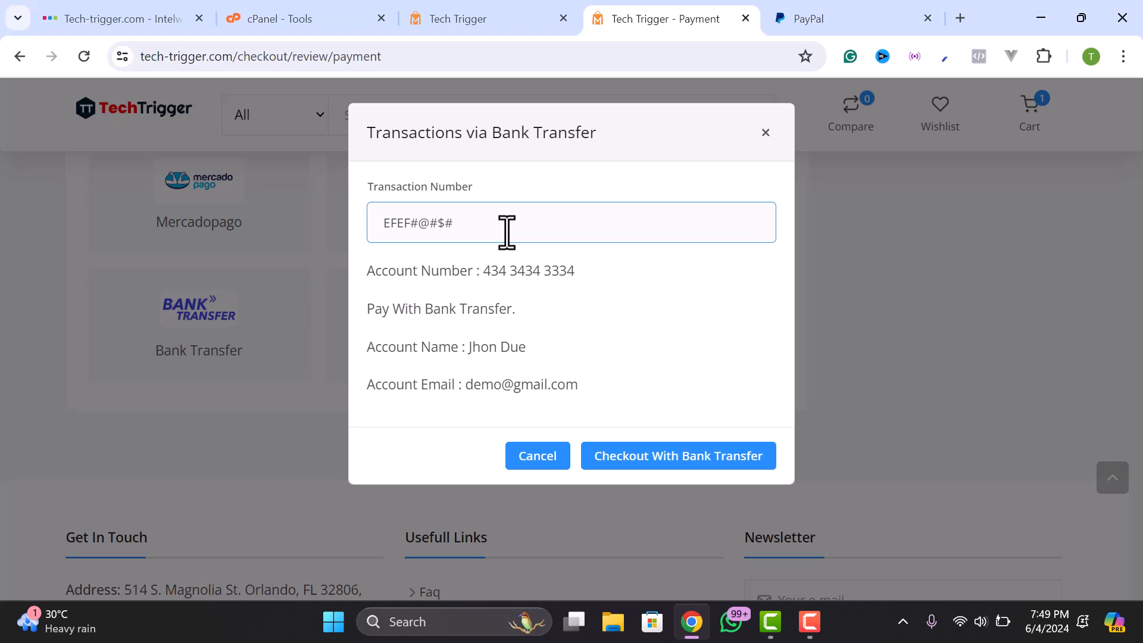
{"action": "left_click", "coordinate": [401, 222]}
{"action": "type", "text": "334"}
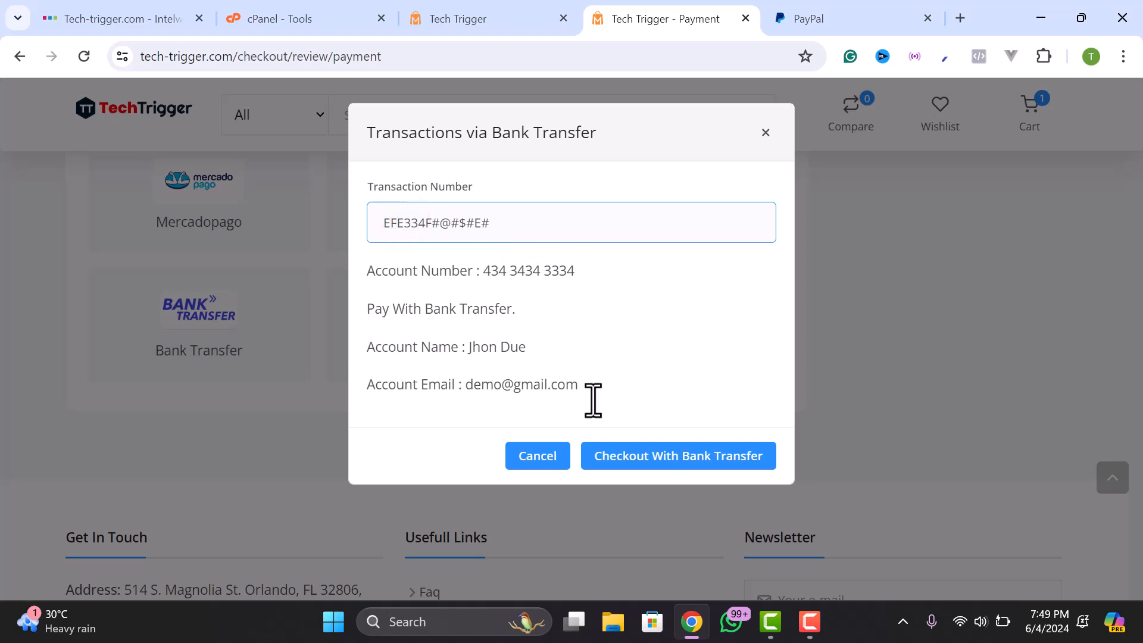
{"action": "left_click", "coordinate": [693, 456]}
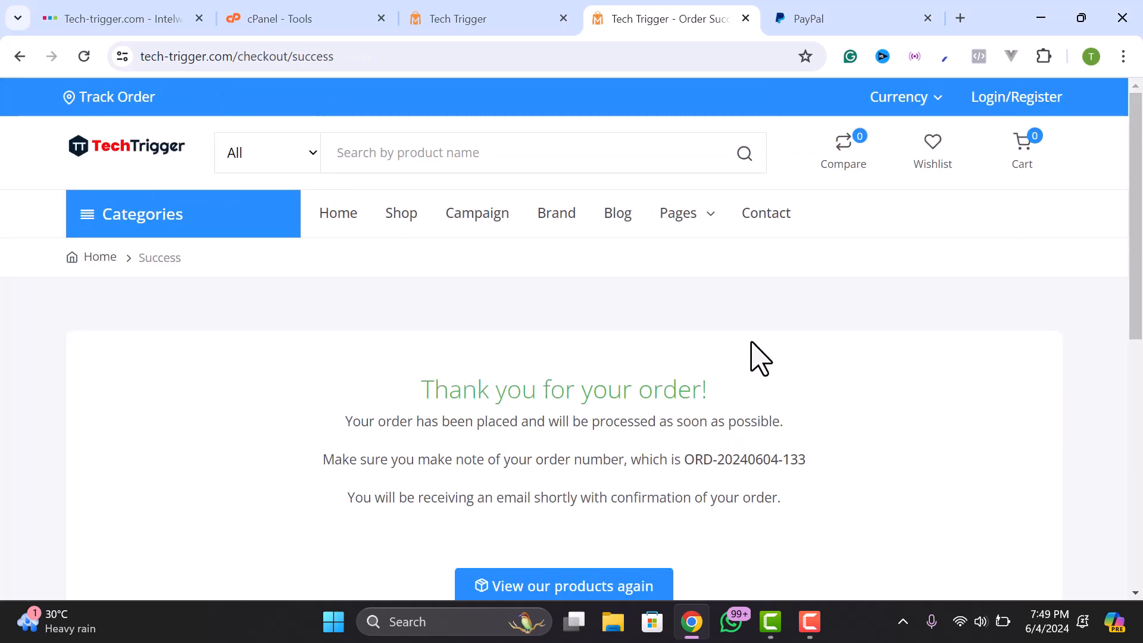
{"action": "scroll", "coordinate": [648, 393], "scroll_direction": "down", "scroll_amount": 2}
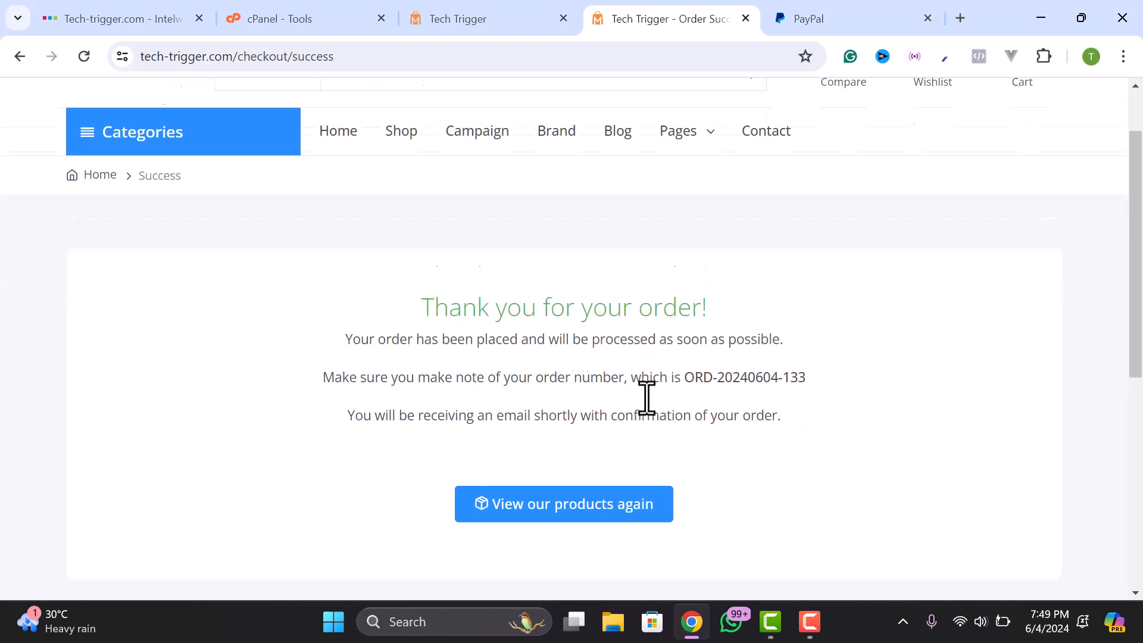
{"action": "scroll", "coordinate": [664, 378], "scroll_direction": "up", "scroll_amount": 2}
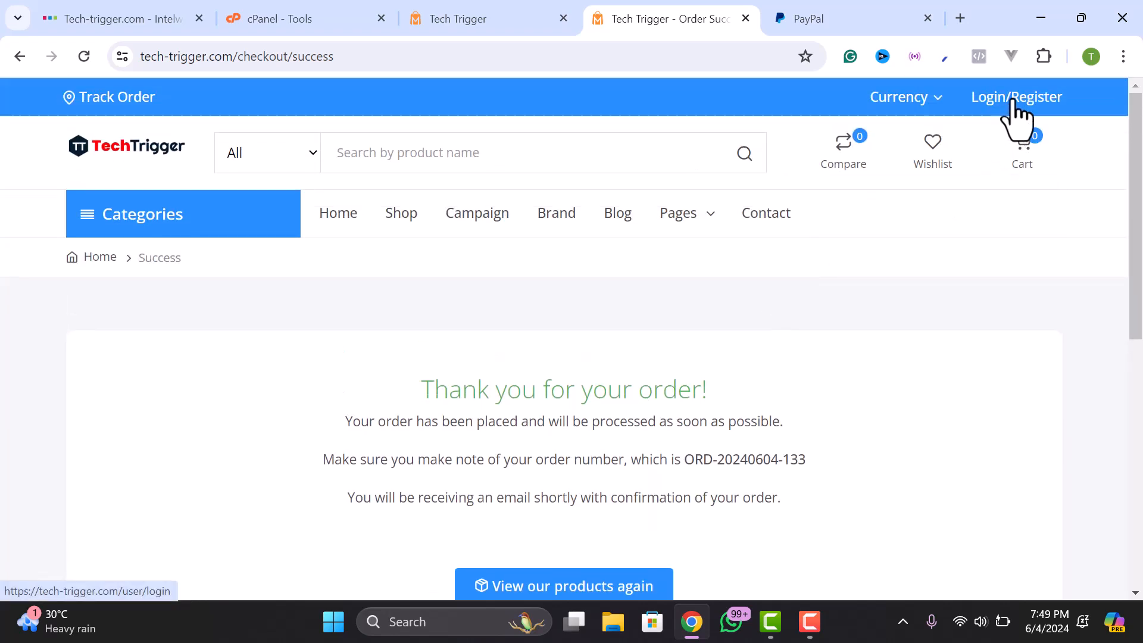
{"action": "scroll", "coordinate": [619, 344], "scroll_direction": "down", "scroll_amount": 2}
{"action": "scroll", "coordinate": [606, 279], "scroll_direction": "up", "scroll_amount": 2}
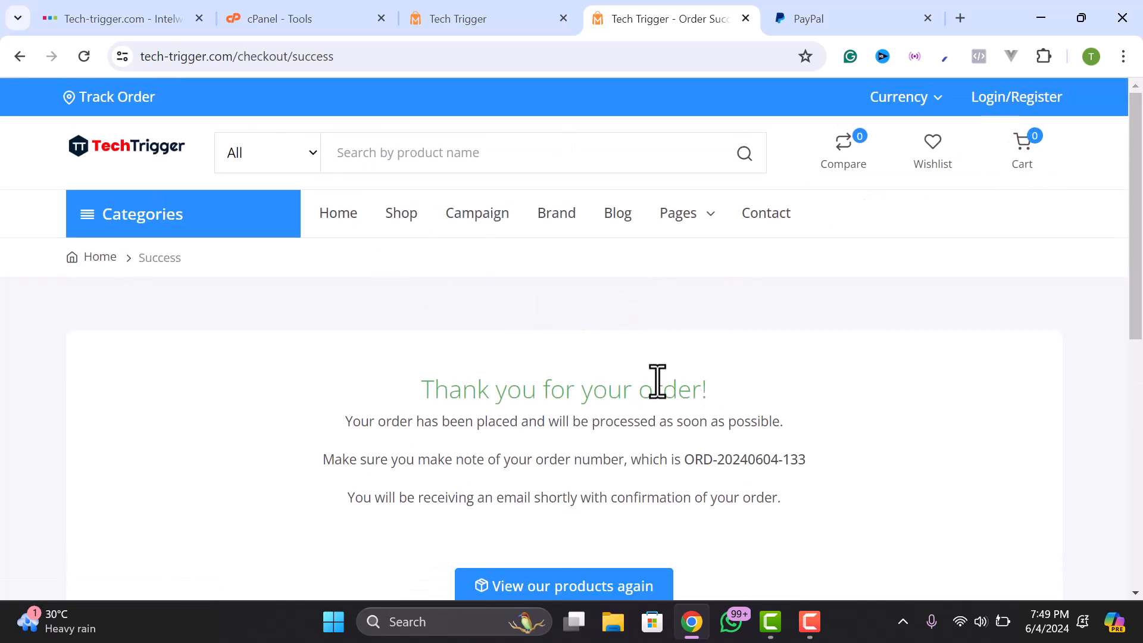
{"action": "left_click_drag", "start_coordinate": [347, 422], "coordinate": [784, 435]}
{"action": "left_click", "coordinate": [439, 436]}
{"action": "left_click_drag", "start_coordinate": [335, 455], "coordinate": [811, 457]}
{"action": "left_click", "coordinate": [654, 458]}
{"action": "left_click", "coordinate": [811, 457]}
{"action": "left_click_drag", "start_coordinate": [683, 456], "coordinate": [835, 454]}
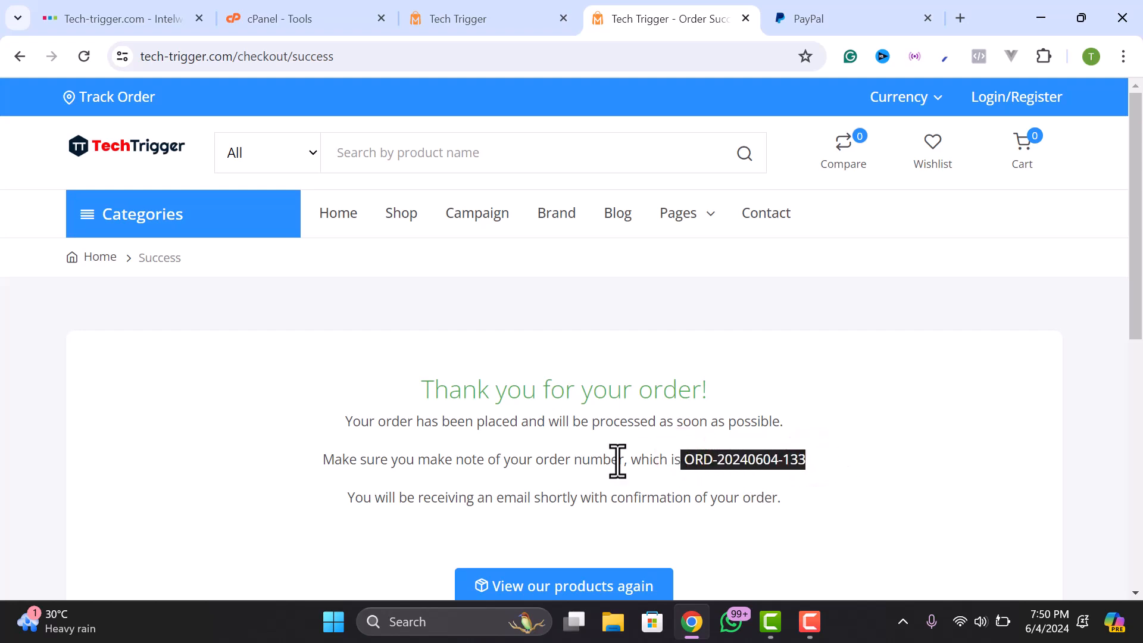
{"action": "left_click_drag", "start_coordinate": [347, 497], "coordinate": [592, 505]}
{"action": "left_click", "coordinate": [539, 502]}
{"action": "left_click_drag", "start_coordinate": [516, 499], "coordinate": [773, 502]}
{"action": "left_click", "coordinate": [683, 504]}
{"action": "left_click", "coordinate": [773, 501]}
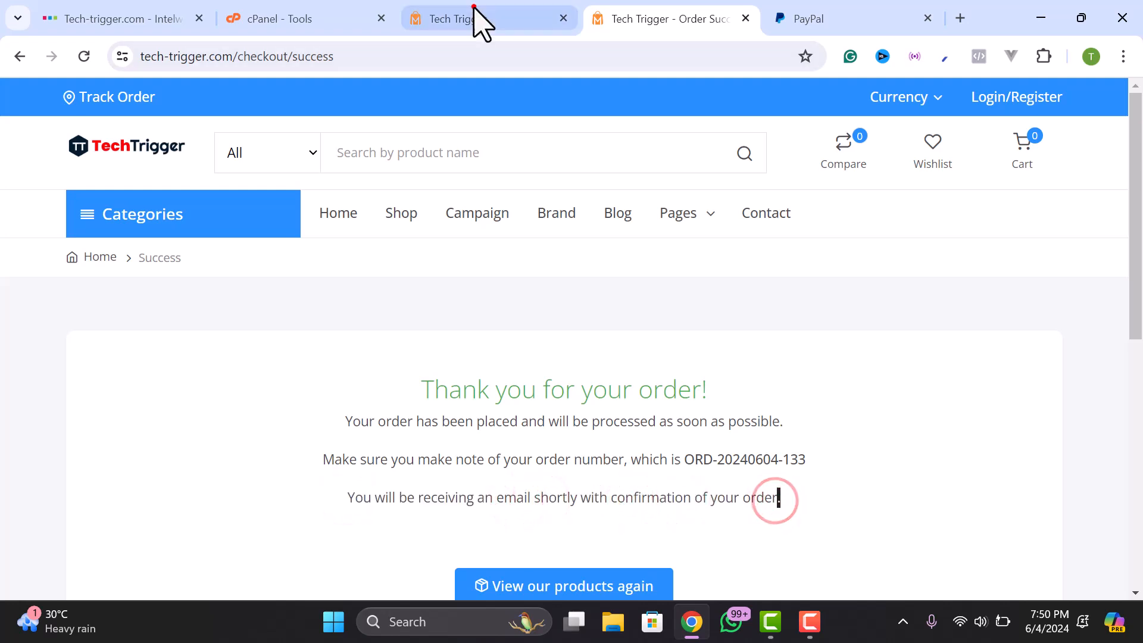
- In the admin tab, open Manage Orders > All Orders to find the new pending, unpaid order
{"action": "left_click", "coordinate": [472, 20]}
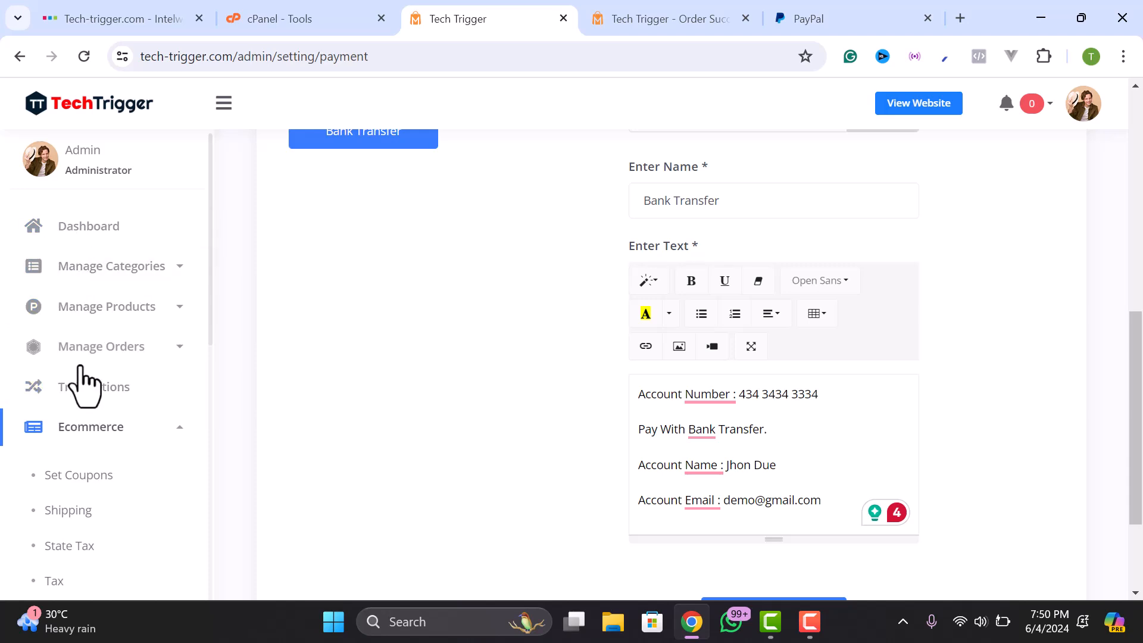
{"action": "scroll", "coordinate": [94, 316], "scroll_direction": "down", "scroll_amount": 1}
{"action": "scroll", "coordinate": [93, 348], "scroll_direction": "up", "scroll_amount": 1}
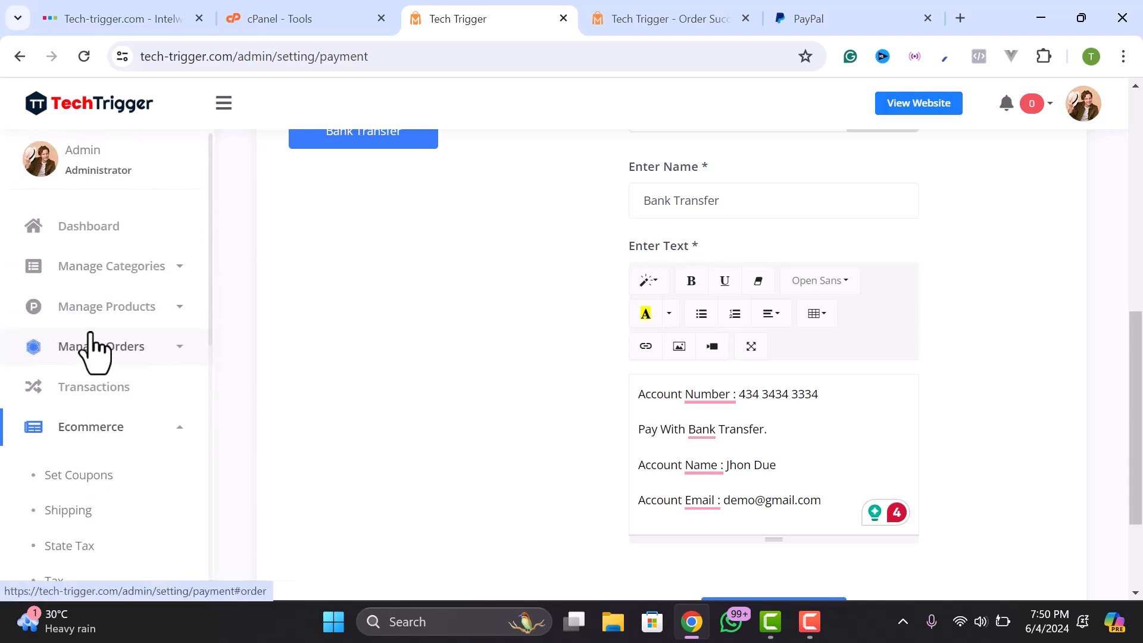
{"action": "left_click", "coordinate": [106, 341]}
{"action": "left_click", "coordinate": [70, 395]}
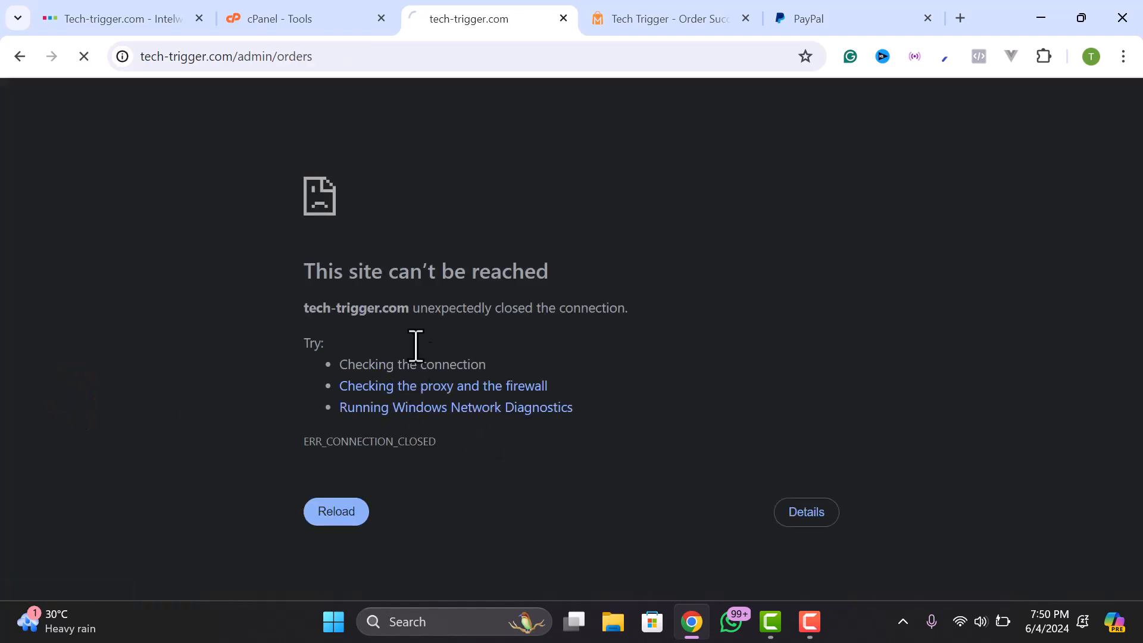
{"action": "scroll", "coordinate": [439, 322], "scroll_direction": "down", "scroll_amount": 3}
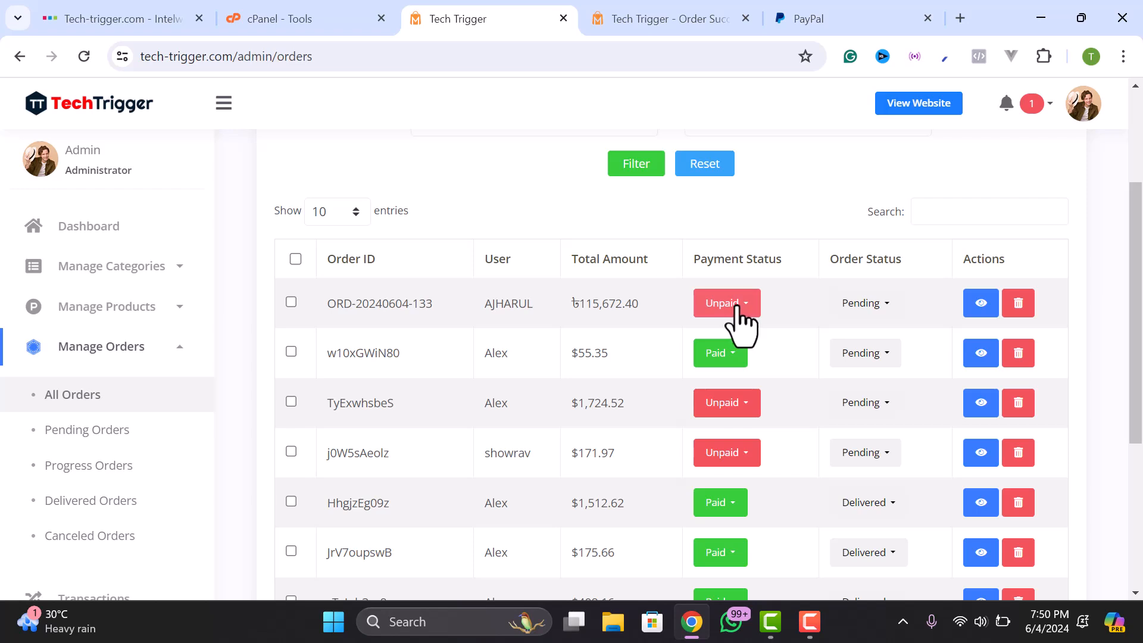
- Review the newest order's bank-transfer invoice, go back to the list, then switch to the Order Success tab
{"action": "left_click", "coordinate": [981, 304]}
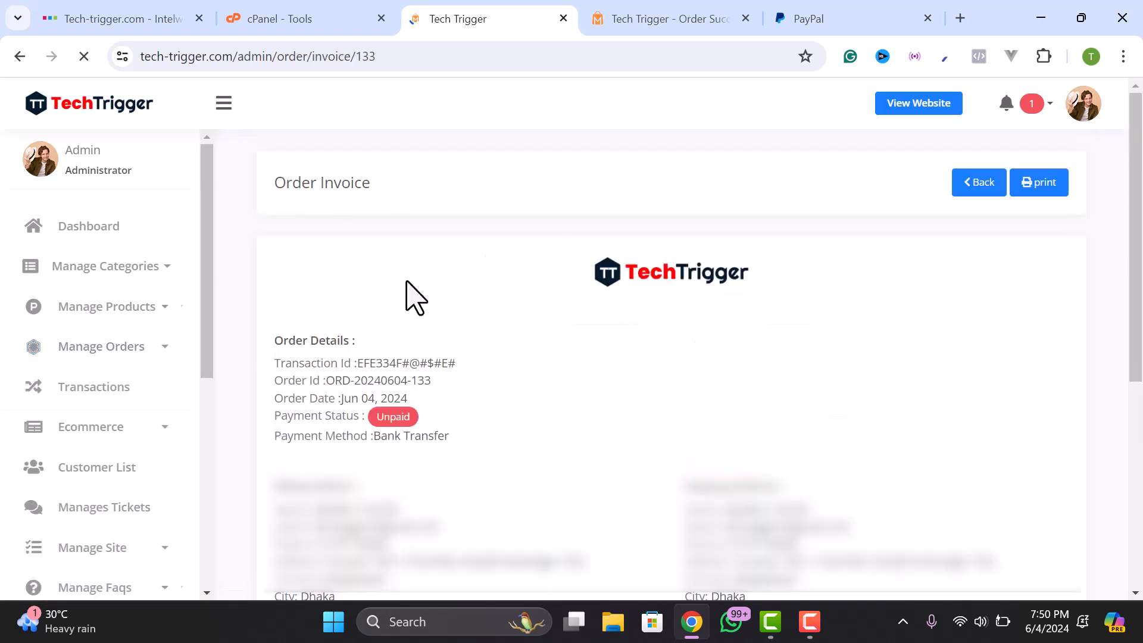
{"action": "left_click_drag", "start_coordinate": [354, 366], "coordinate": [490, 378]}
{"action": "left_click", "coordinate": [411, 371]}
{"action": "left_click_drag", "start_coordinate": [374, 435], "coordinate": [455, 438]}
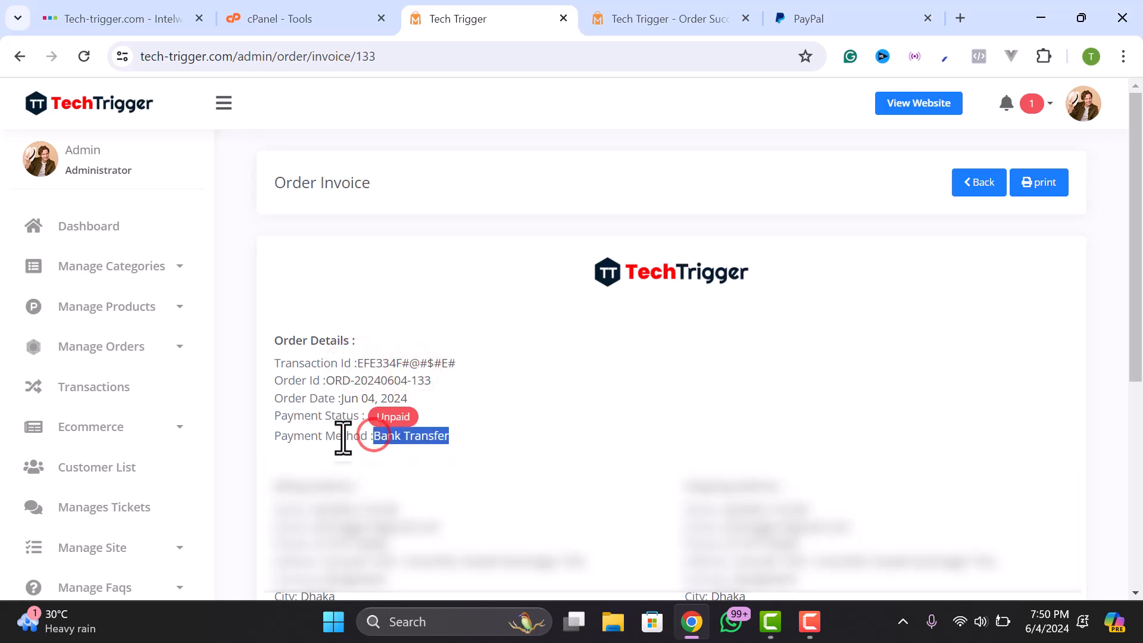
{"action": "scroll", "coordinate": [351, 441], "scroll_direction": "down", "scroll_amount": 1}
{"action": "scroll", "coordinate": [536, 422], "scroll_direction": "down", "scroll_amount": 1}
{"action": "left_click", "coordinate": [619, 408]}
{"action": "scroll", "coordinate": [685, 416], "scroll_direction": "down", "scroll_amount": 3}
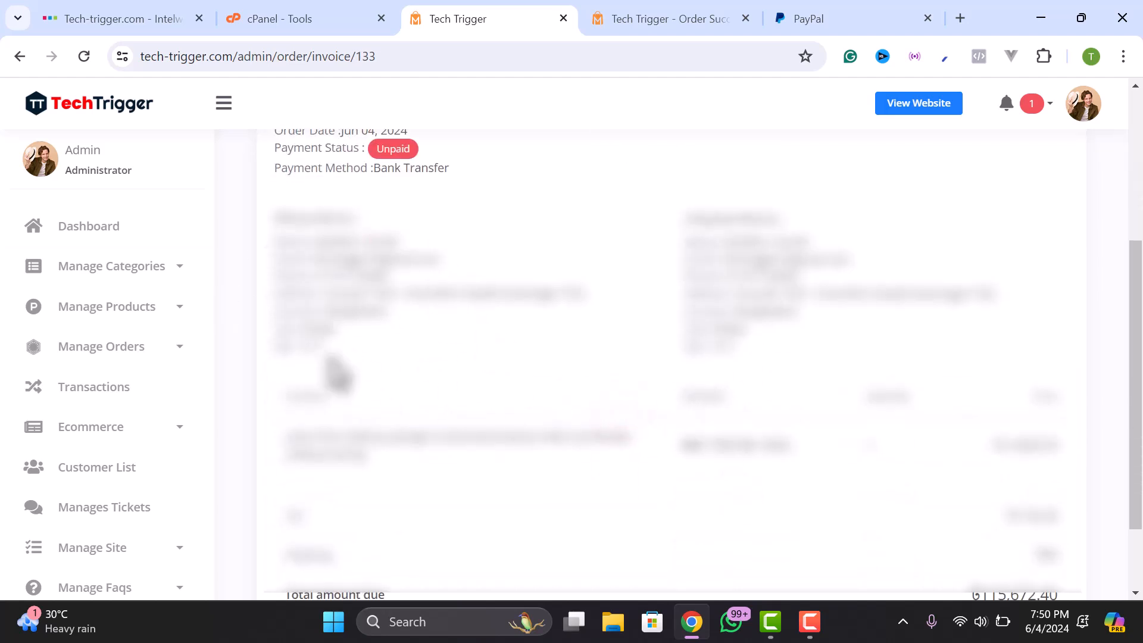
{"action": "scroll", "coordinate": [649, 417], "scroll_direction": "up", "scroll_amount": 5}
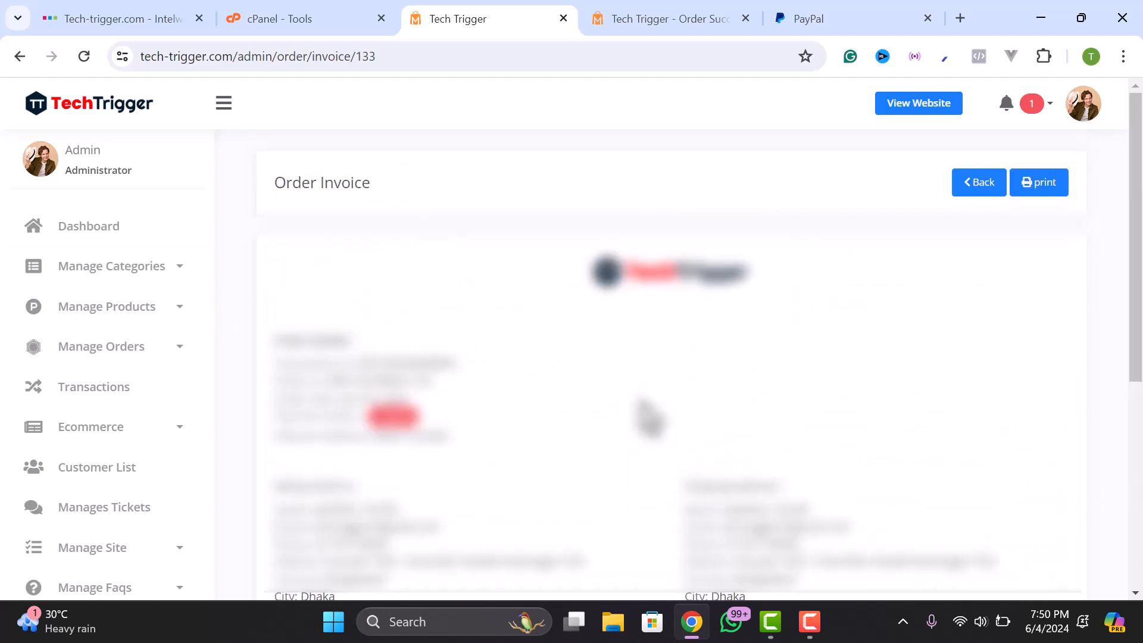
{"action": "left_click", "coordinate": [969, 176]}
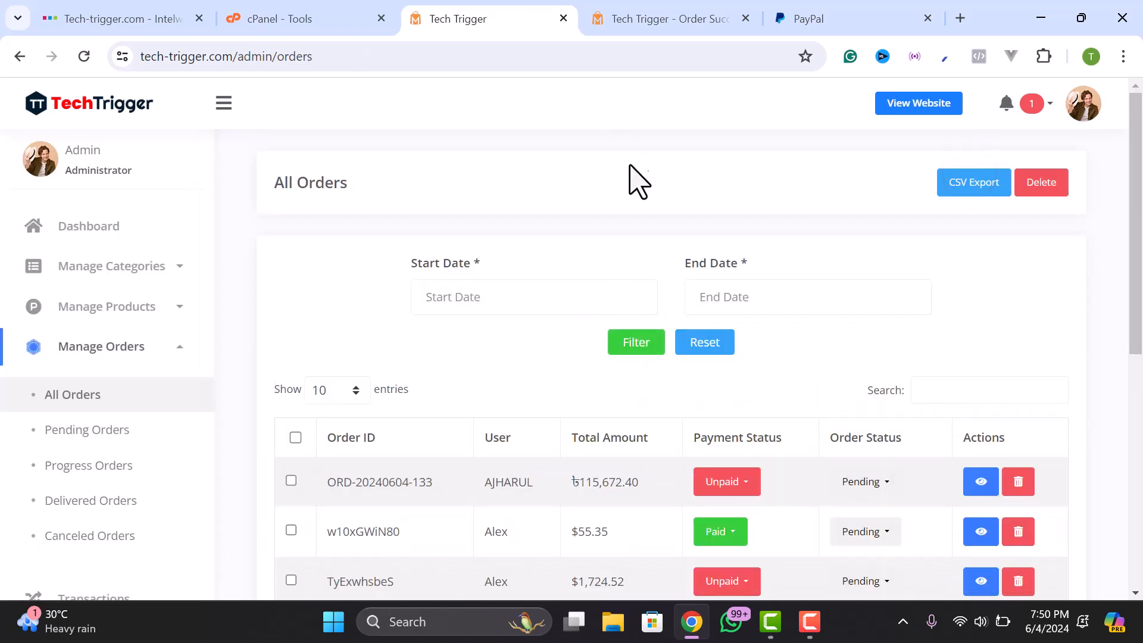
{"action": "left_click", "coordinate": [707, 22]}
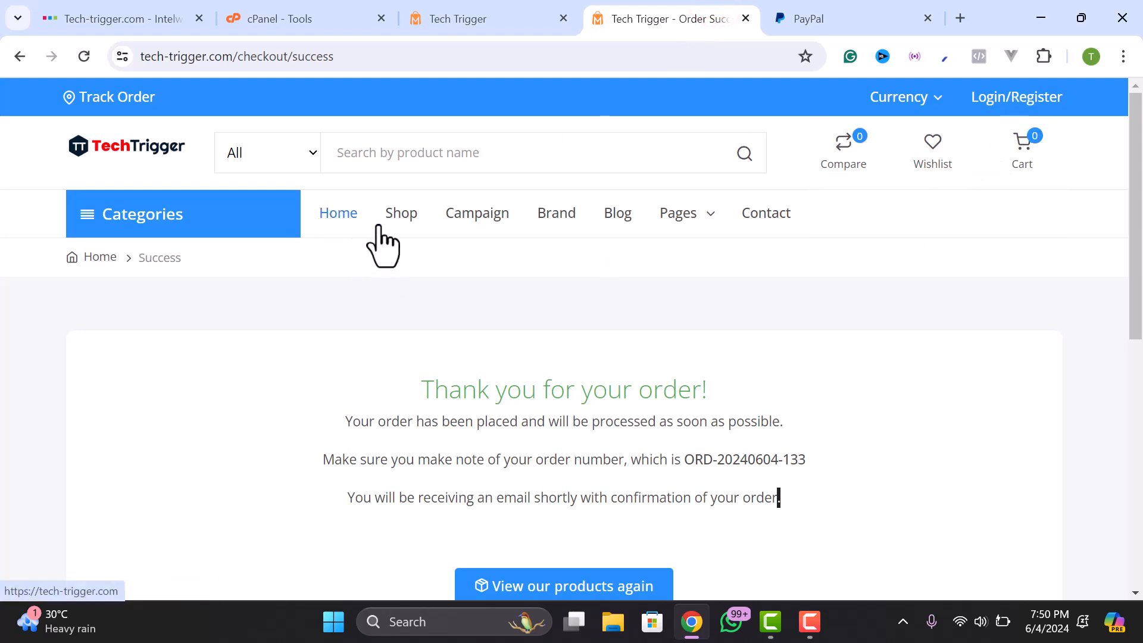
- Return to the admin tab and open the Dashboard
{"action": "left_click", "coordinate": [459, 18]}
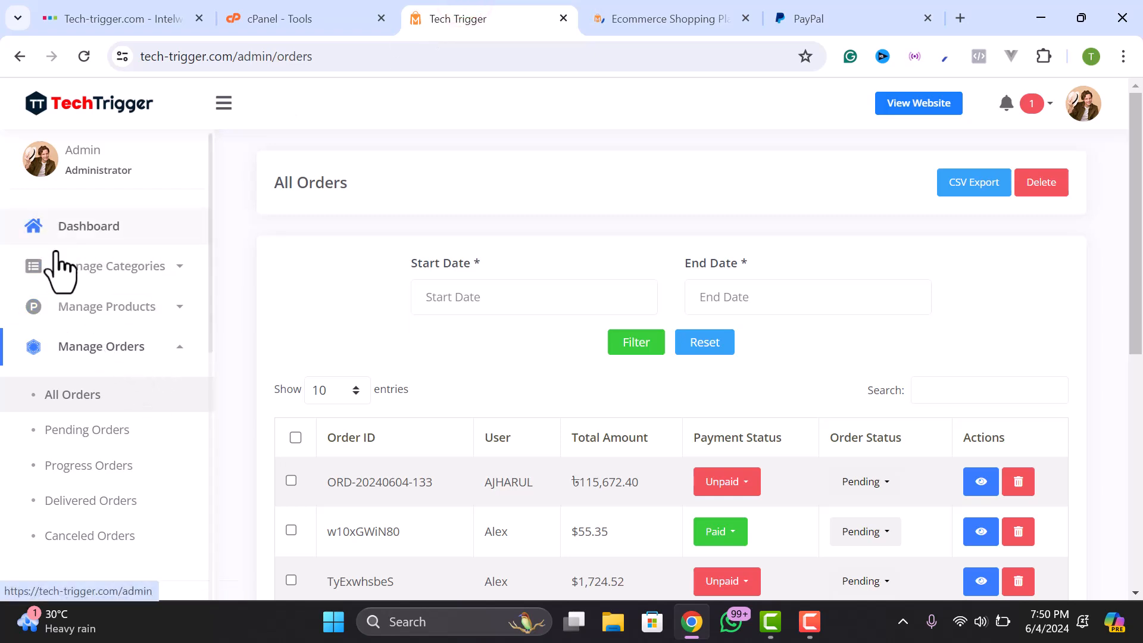
{"action": "scroll", "coordinate": [107, 376], "scroll_direction": "down", "scroll_amount": 2}
{"action": "scroll", "coordinate": [77, 250], "scroll_direction": "up", "scroll_amount": 2}
{"action": "left_click", "coordinate": [69, 239]}
{"action": "scroll", "coordinate": [83, 357], "scroll_direction": "down", "scroll_amount": 2}
{"action": "scroll", "coordinate": [81, 465], "scroll_direction": "down", "scroll_amount": 5}
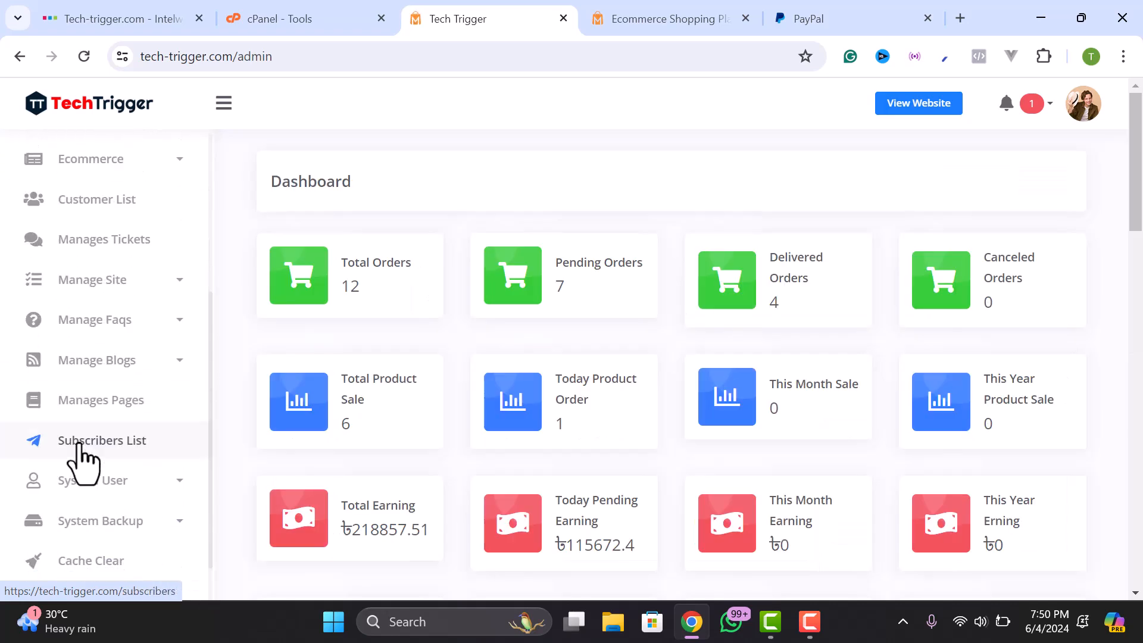
- Open Manage Site > General Settings to show the Basic Information form
{"action": "left_click", "coordinate": [93, 418]}
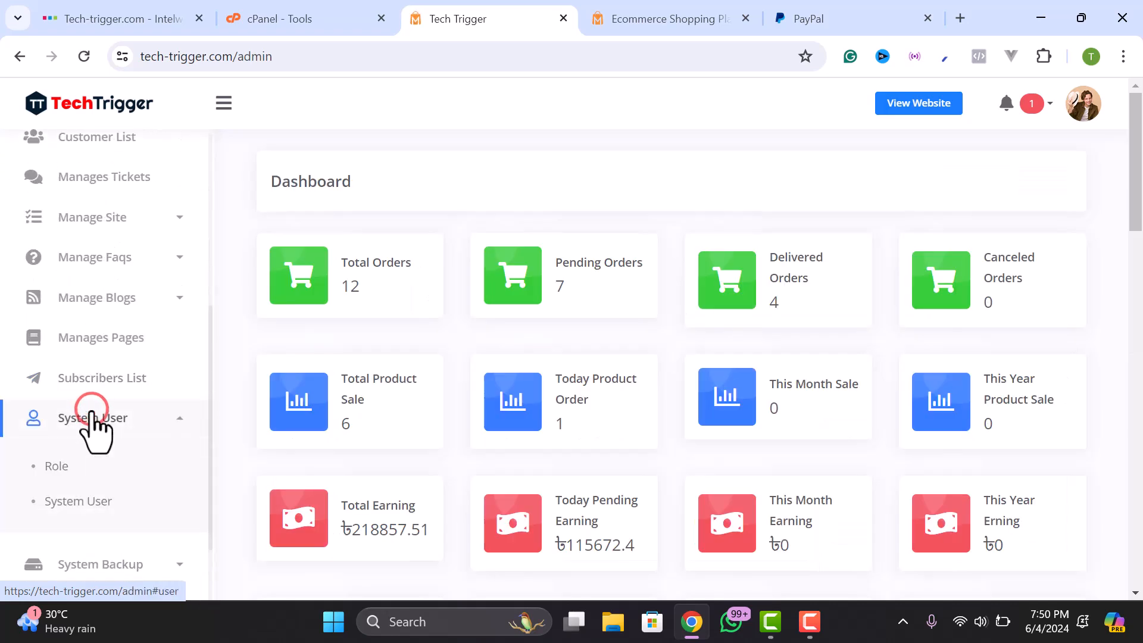
{"action": "left_click", "coordinate": [93, 418]}
{"action": "scroll", "coordinate": [90, 419], "scroll_direction": "down", "scroll_amount": 2}
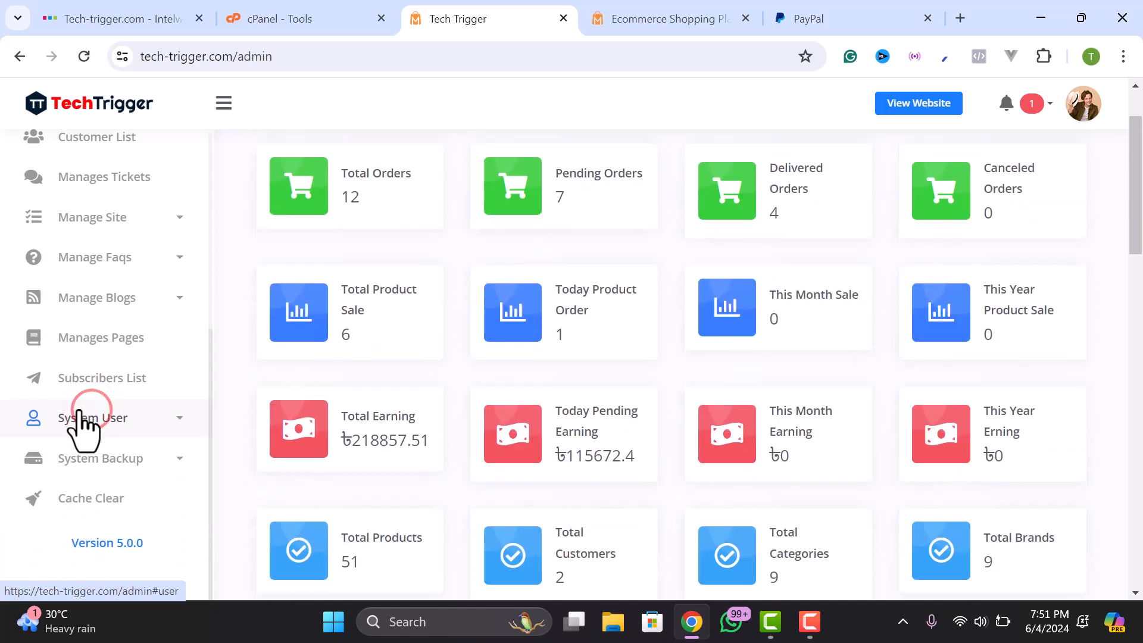
{"action": "left_click", "coordinate": [92, 218]}
{"action": "scroll", "coordinate": [101, 358], "scroll_direction": "down", "scroll_amount": 3}
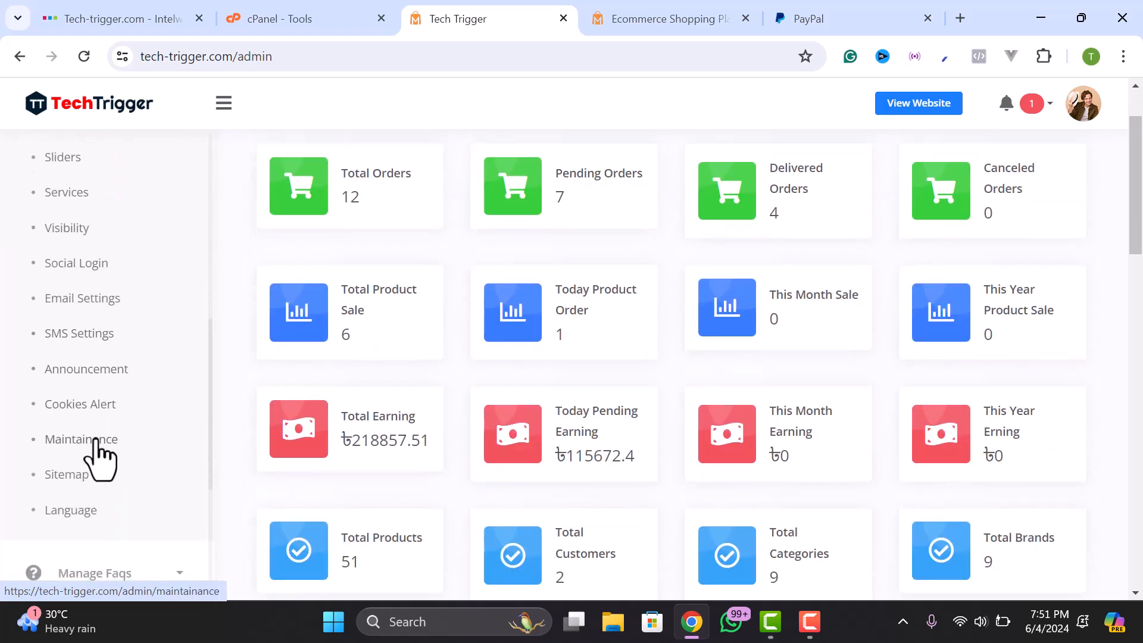
{"action": "scroll", "coordinate": [79, 417], "scroll_direction": "up", "scroll_amount": 3}
{"action": "left_click", "coordinate": [74, 265]}
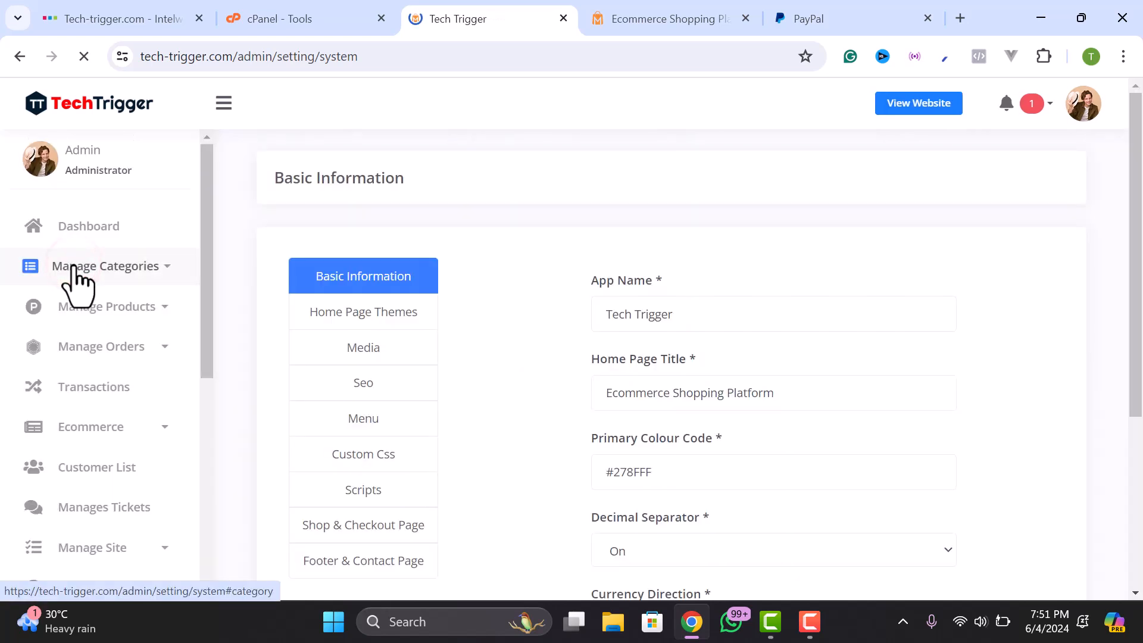
{"action": "scroll", "coordinate": [430, 394], "scroll_direction": "down", "scroll_amount": 2}
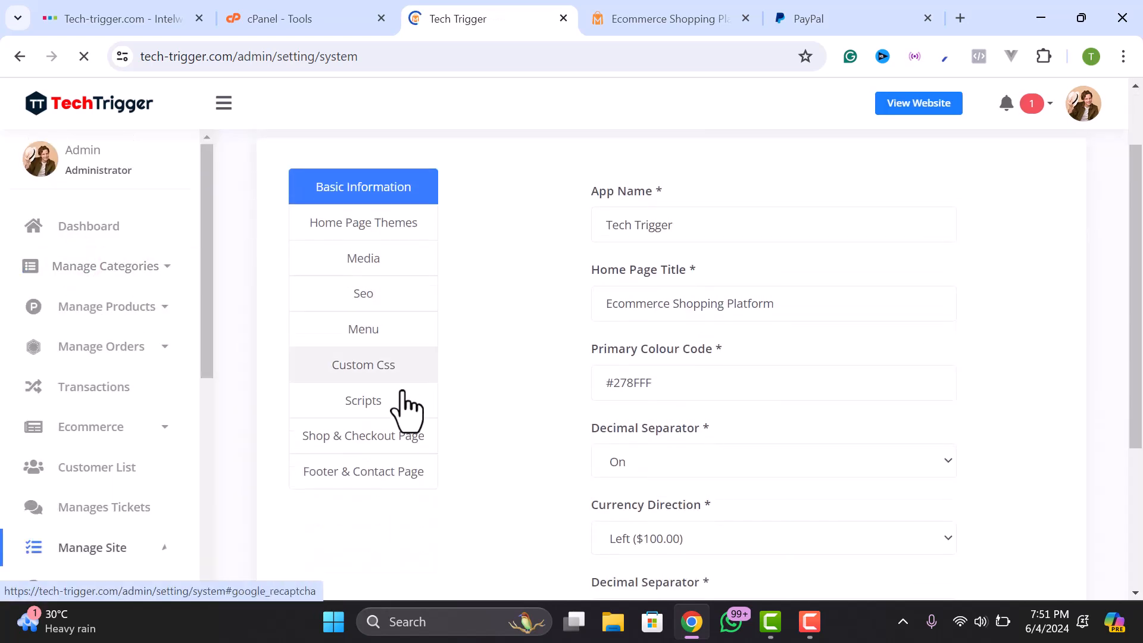
- On the Shop & Checkout Page tab, turn off Enable Guest Checkout
{"action": "left_click", "coordinate": [328, 443]}
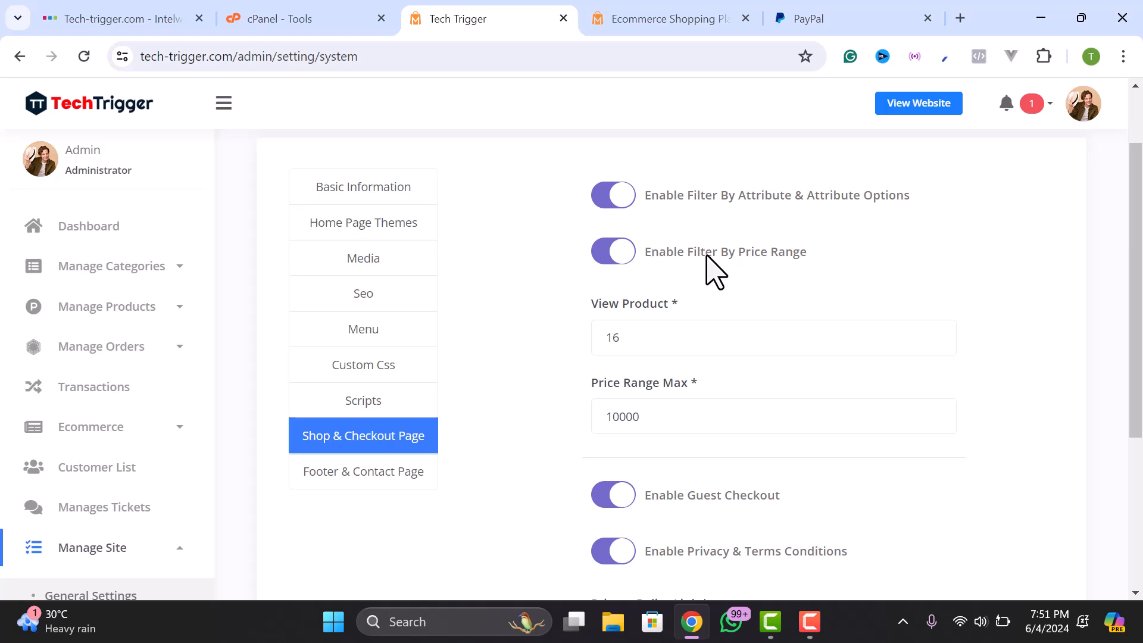
{"action": "scroll", "coordinate": [746, 293], "scroll_direction": "down", "scroll_amount": 1}
{"action": "left_click", "coordinate": [653, 253]}
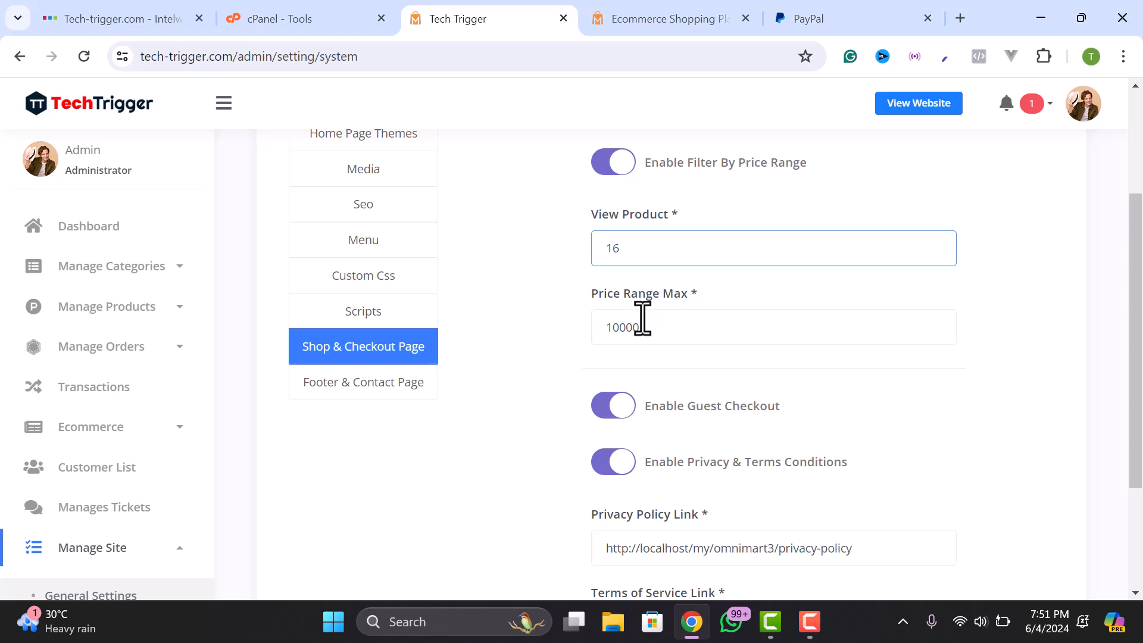
{"action": "scroll", "coordinate": [637, 240], "scroll_direction": "up", "scroll_amount": 2}
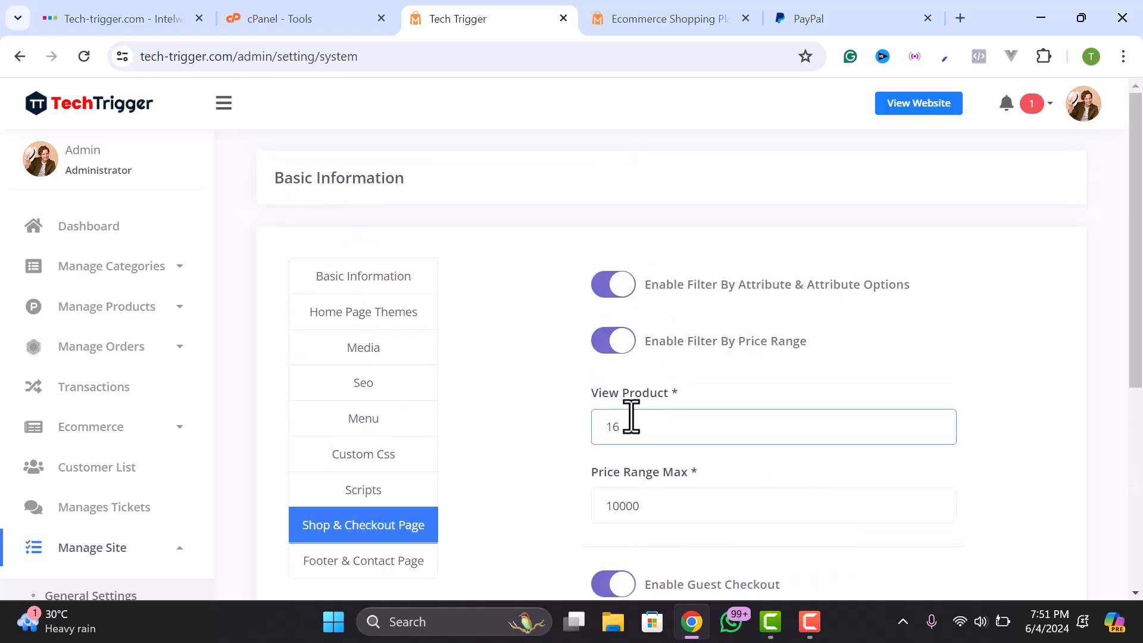
{"action": "scroll", "coordinate": [639, 417], "scroll_direction": "down", "scroll_amount": 2}
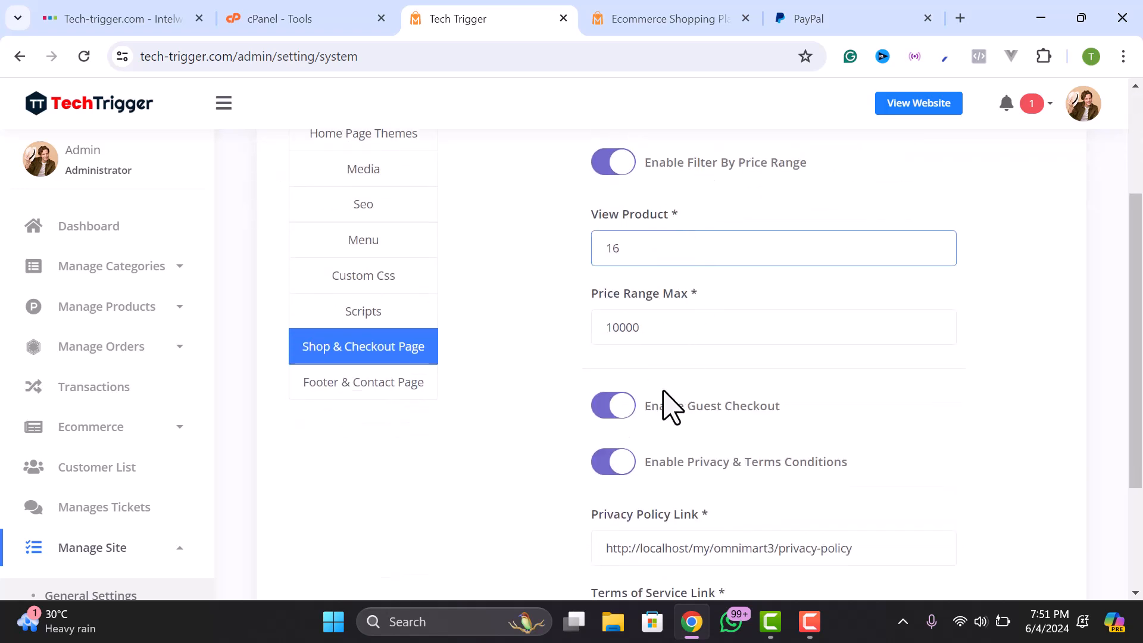
{"action": "left_click", "coordinate": [651, 329]}
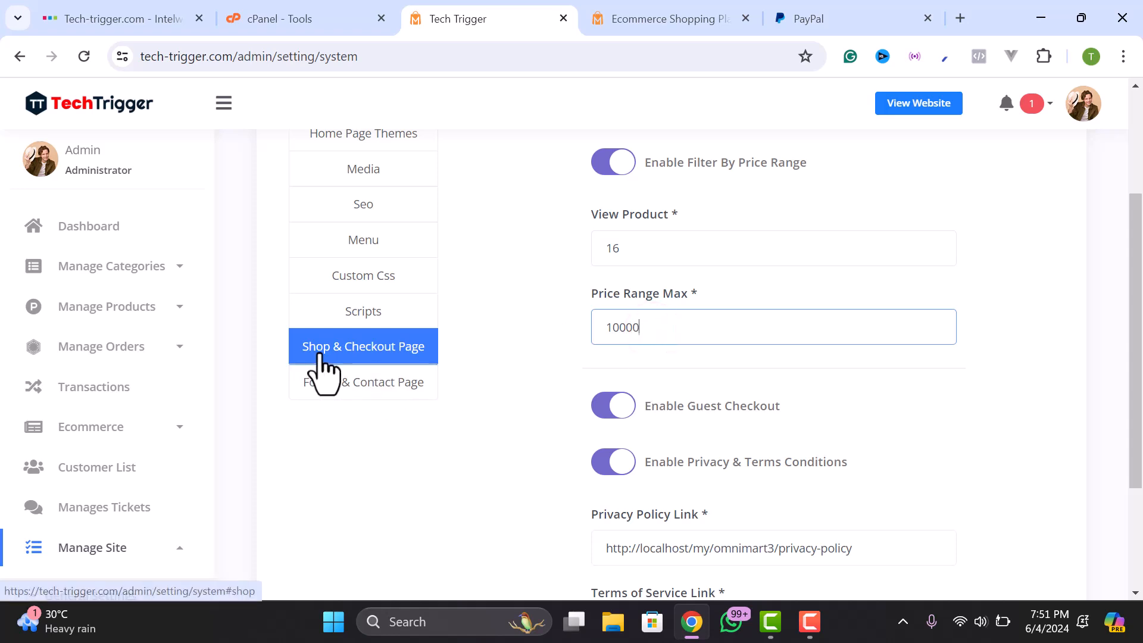
{"action": "scroll", "coordinate": [694, 377], "scroll_direction": "down", "scroll_amount": 1}
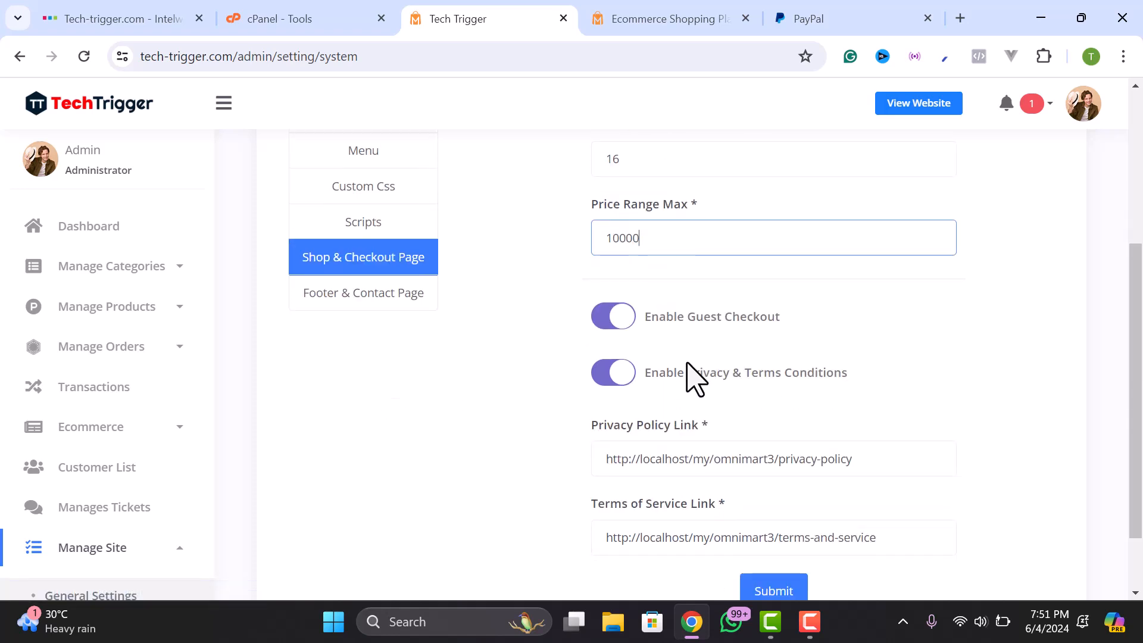
{"action": "left_click", "coordinate": [603, 333]}
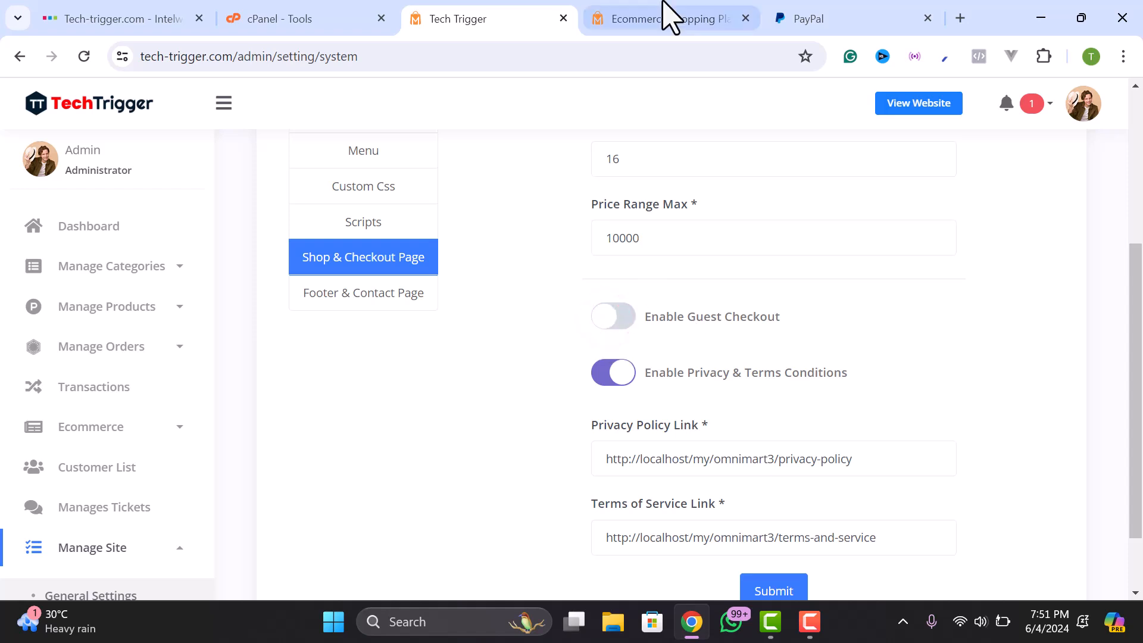
- Turn off Enable Privacy & Terms Conditions
{"action": "left_click", "coordinate": [669, 16]}
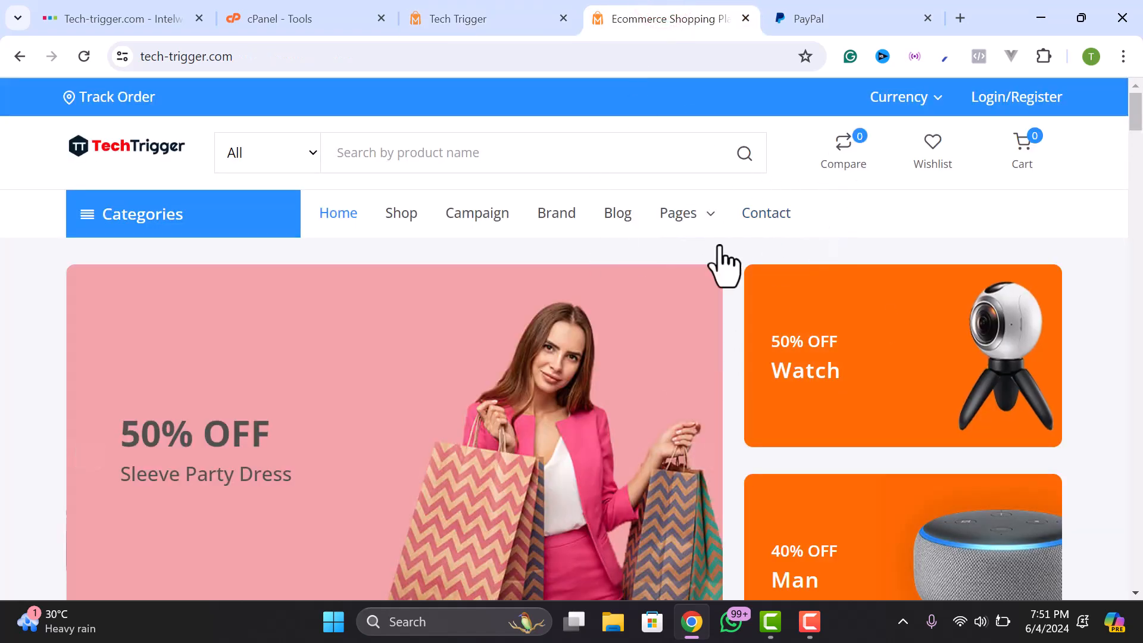
{"action": "left_click", "coordinate": [476, 19]}
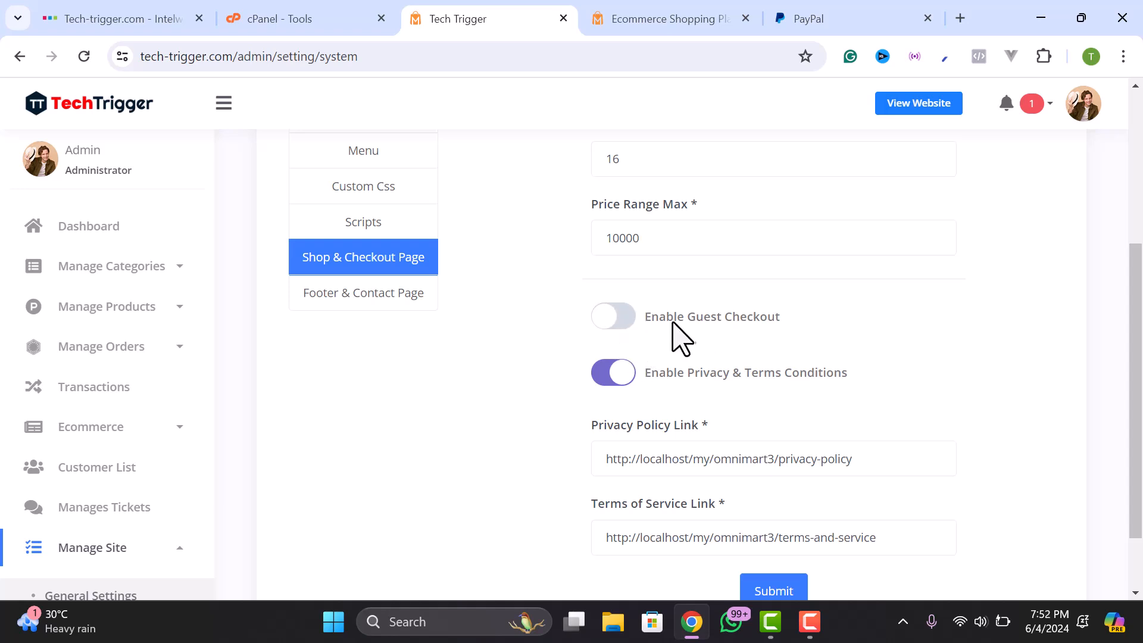
{"action": "scroll", "coordinate": [759, 338], "scroll_direction": "down", "scroll_amount": 2}
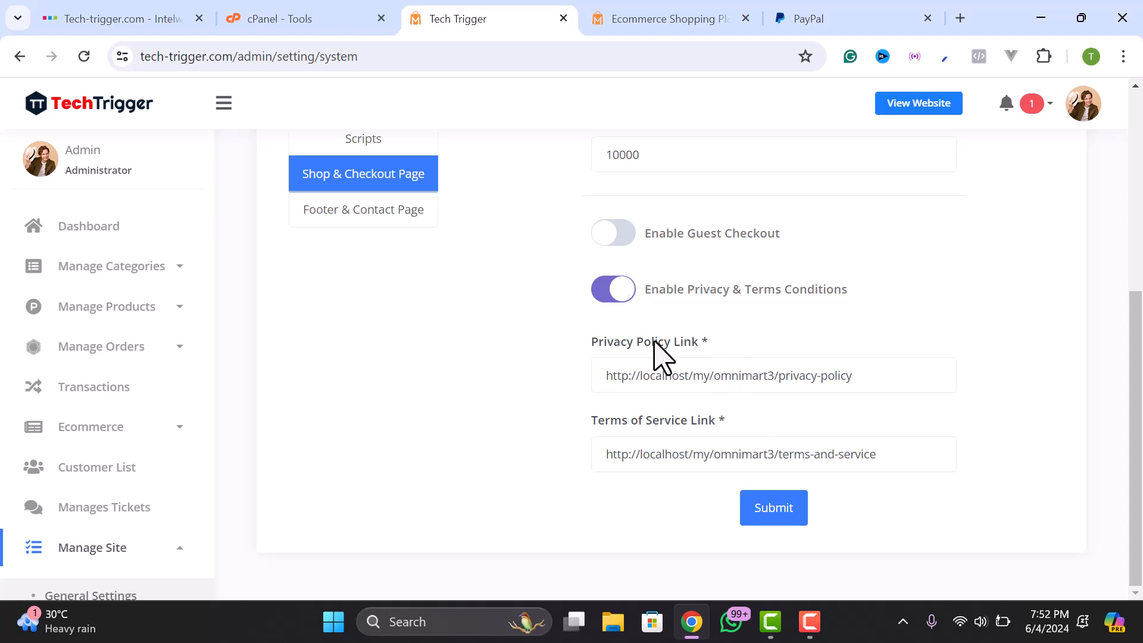
{"action": "left_click", "coordinate": [617, 293]}
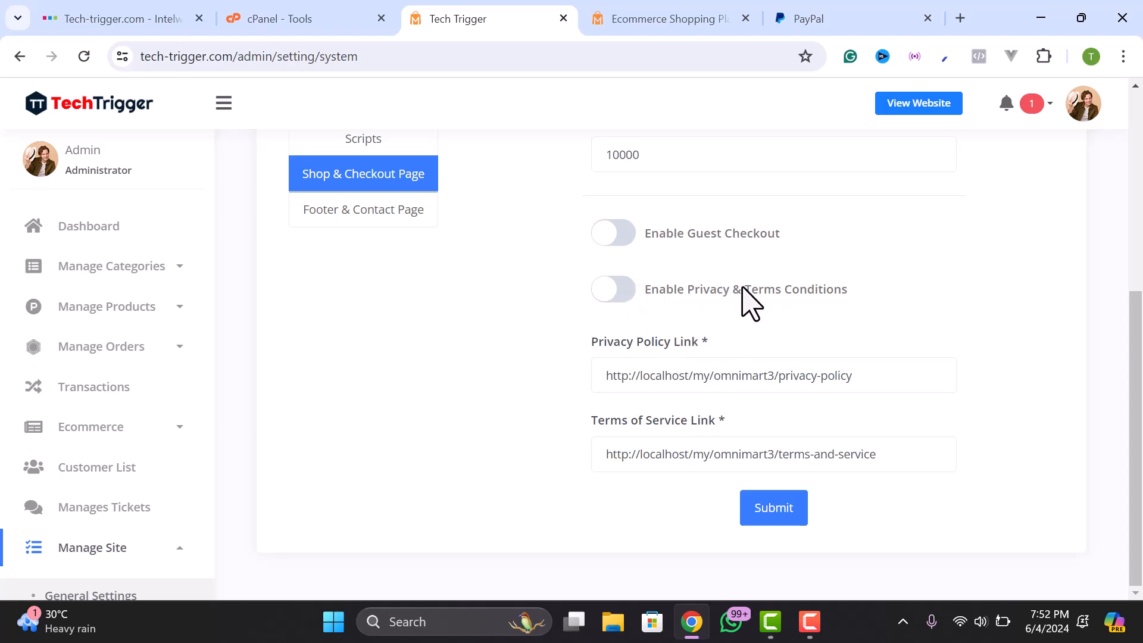
{"action": "left_click", "coordinate": [619, 290]}
{"action": "left_click", "coordinate": [616, 290]}
- Submit the updated shop and checkout settings
{"action": "left_click", "coordinate": [773, 511]}
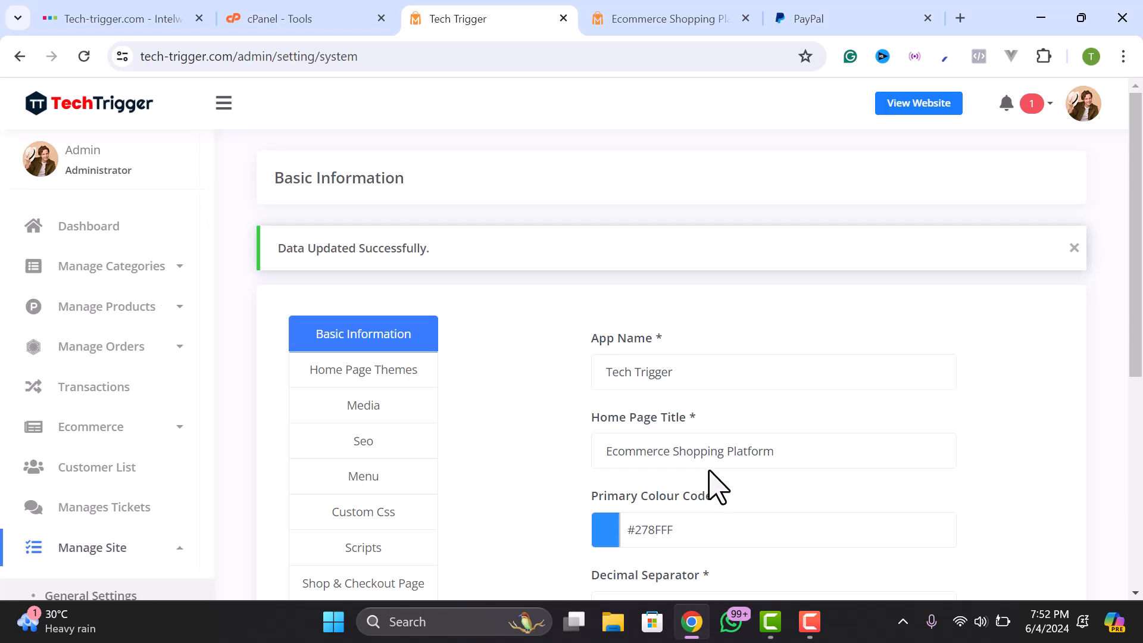
{"action": "scroll", "coordinate": [712, 471], "scroll_direction": "down", "scroll_amount": 1}
{"action": "scroll", "coordinate": [713, 471], "scroll_direction": "up", "scroll_amount": 1}
{"action": "left_click", "coordinate": [522, 2]}
{"action": "scroll", "coordinate": [649, 334], "scroll_direction": "down", "scroll_amount": 3}
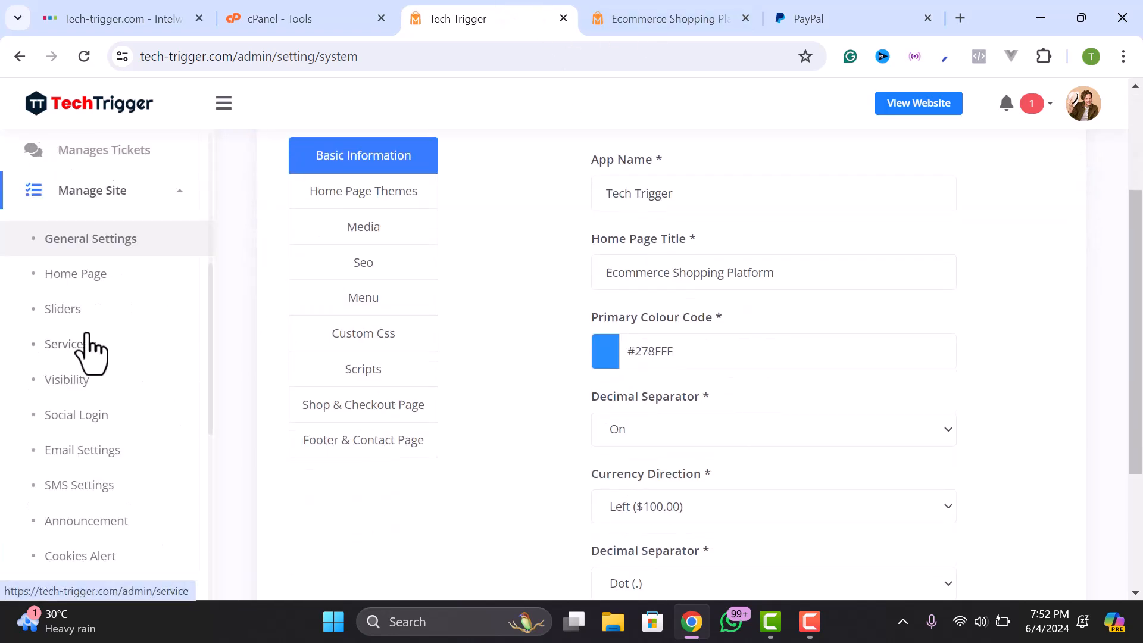
{"action": "scroll", "coordinate": [89, 351], "scroll_direction": "down", "scroll_amount": 2}
- Go to the SMS Settings page
{"action": "left_click", "coordinate": [71, 395]}
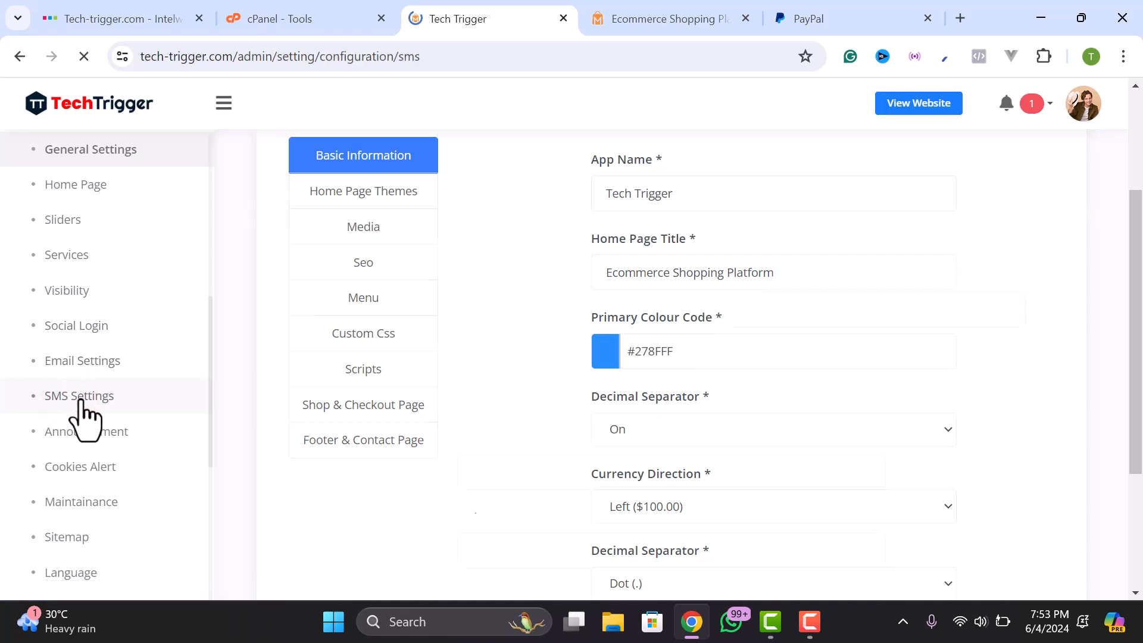
{"action": "scroll", "coordinate": [557, 407], "scroll_direction": "down", "scroll_amount": 5}
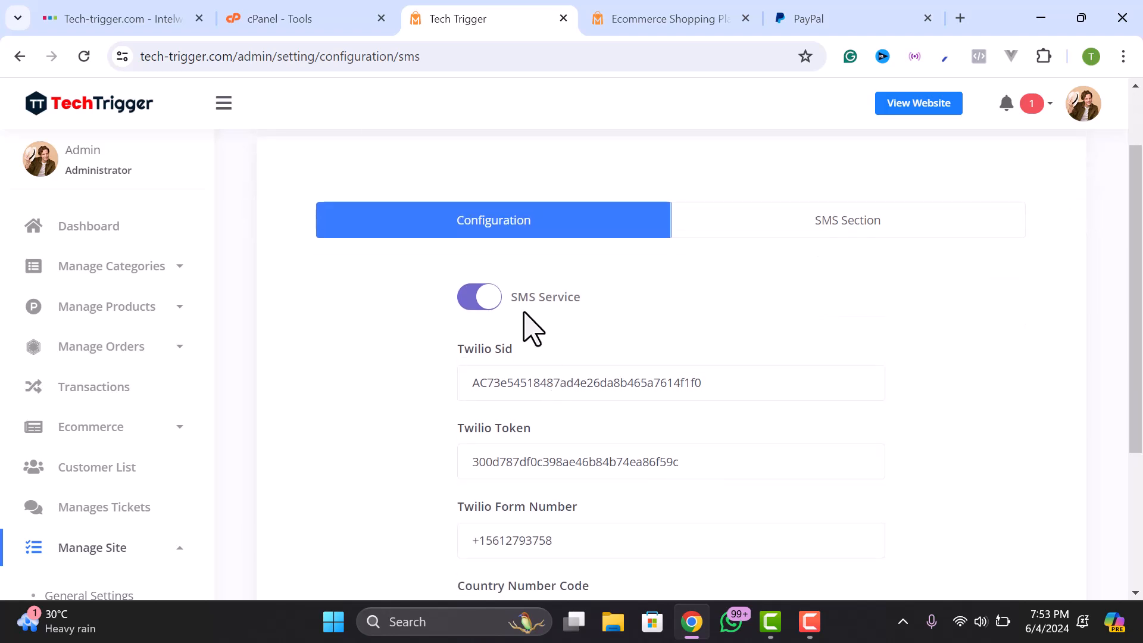
{"action": "scroll", "coordinate": [600, 445], "scroll_direction": "up", "scroll_amount": 2}
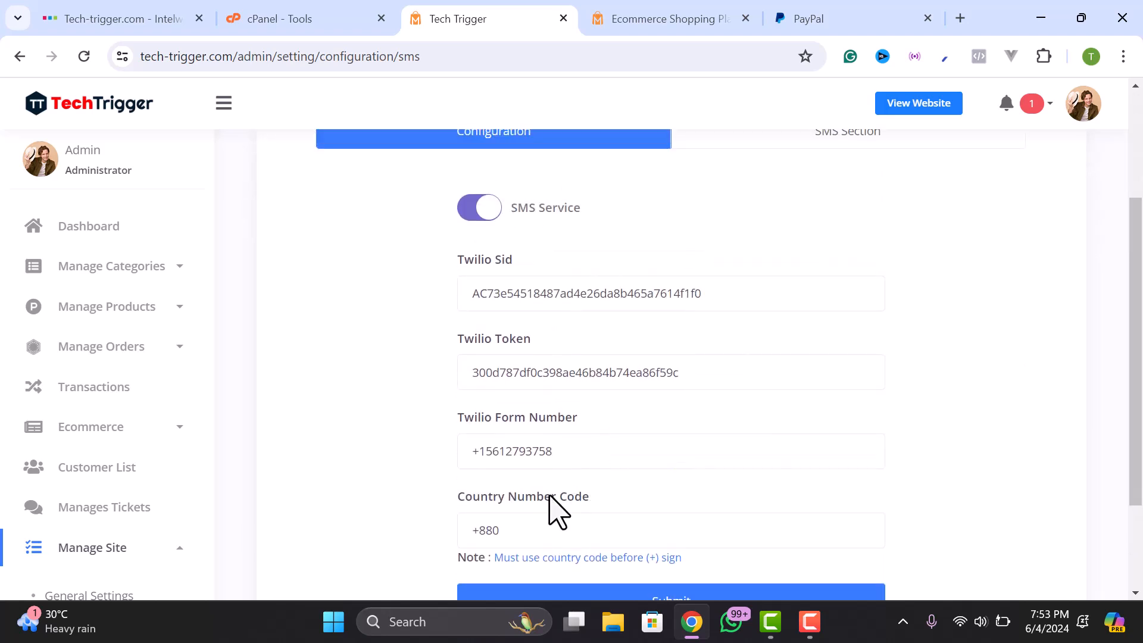
{"action": "scroll", "coordinate": [586, 345], "scroll_direction": "up", "scroll_amount": 2}
- Look over the Order Purchase and Order Status SMS message templates
{"action": "left_click", "coordinate": [837, 229]}
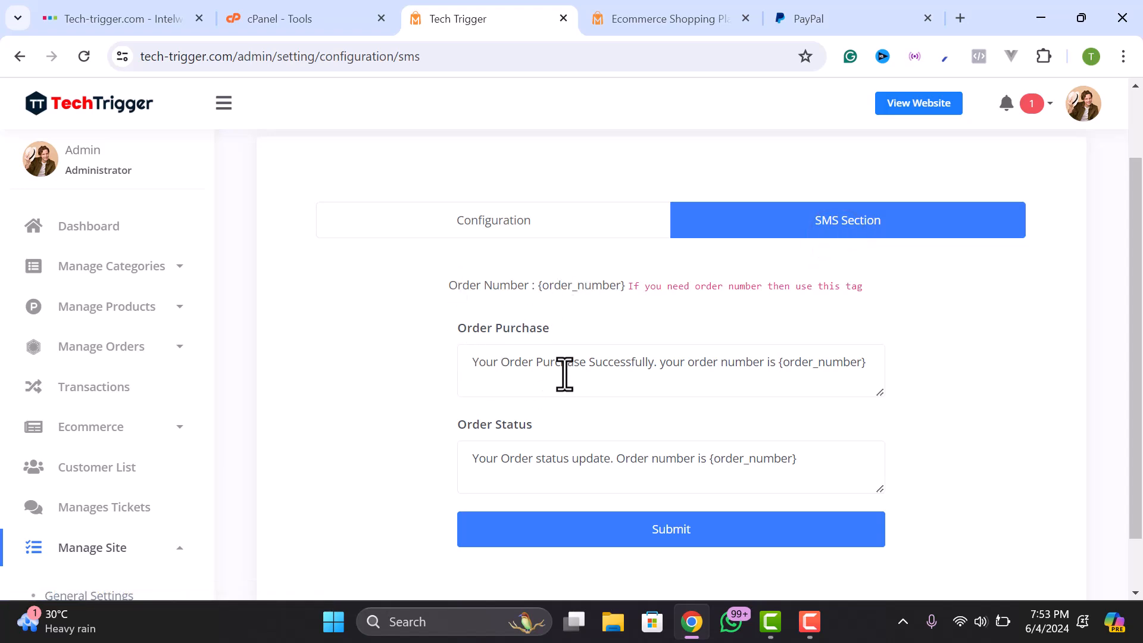
{"action": "left_click_drag", "start_coordinate": [493, 326], "coordinate": [570, 325]}
{"action": "left_click", "coordinate": [570, 325]}
{"action": "left_click_drag", "start_coordinate": [755, 370], "coordinate": [983, 390]}
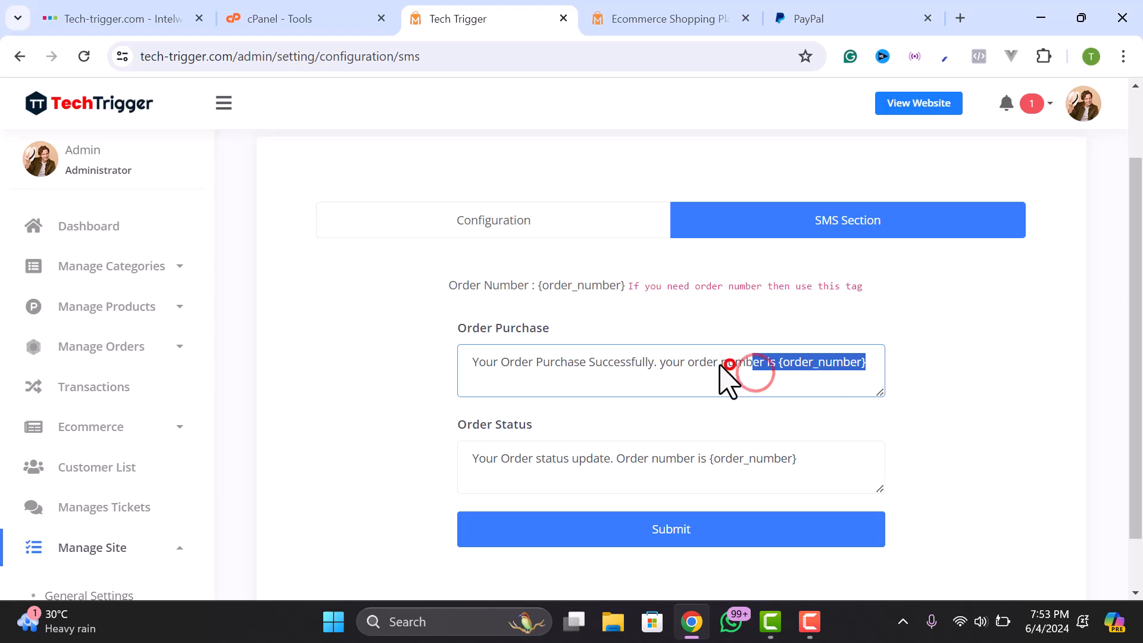
{"action": "left_click", "coordinate": [729, 365]}
{"action": "left_click_drag", "start_coordinate": [685, 362], "coordinate": [464, 365]}
{"action": "left_click", "coordinate": [464, 363]}
{"action": "left_click_drag", "start_coordinate": [539, 449], "coordinate": [739, 462]}
{"action": "left_click", "coordinate": [741, 462]}
- Show the SMS Configuration form and inspect the Twilio Sid and Token fields
{"action": "left_click", "coordinate": [515, 229]}
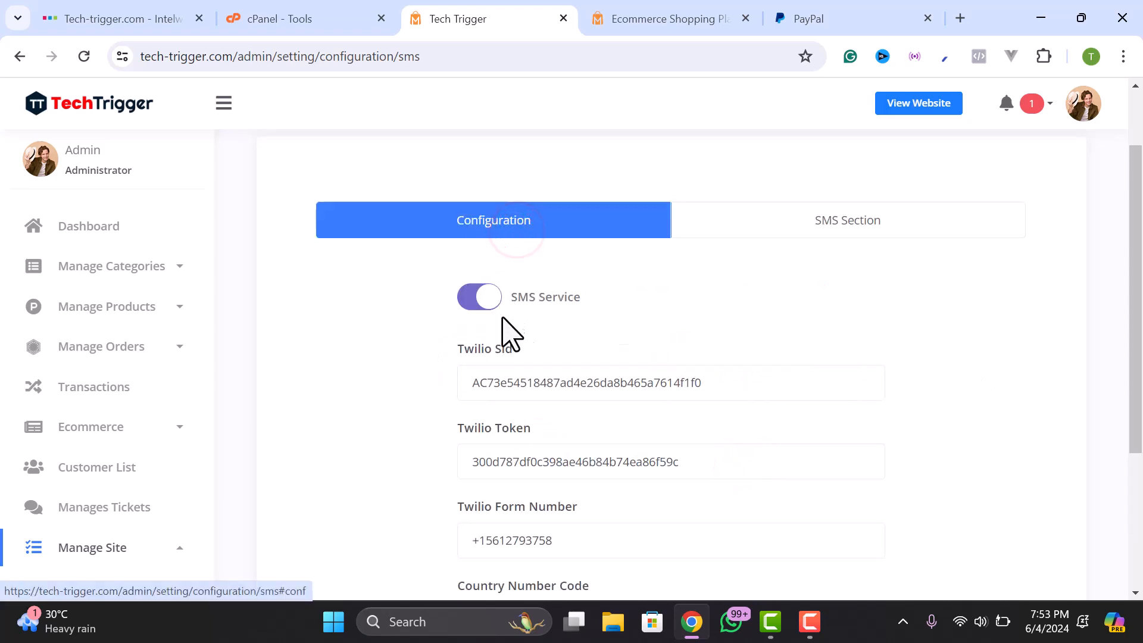
{"action": "scroll", "coordinate": [518, 327], "scroll_direction": "down", "scroll_amount": 1}
{"action": "left_click_drag", "start_coordinate": [457, 259], "coordinate": [510, 263]}
{"action": "left_click", "coordinate": [523, 261]}
{"action": "left_click_drag", "start_coordinate": [456, 341], "coordinate": [521, 346]}
{"action": "left_click", "coordinate": [521, 346]}
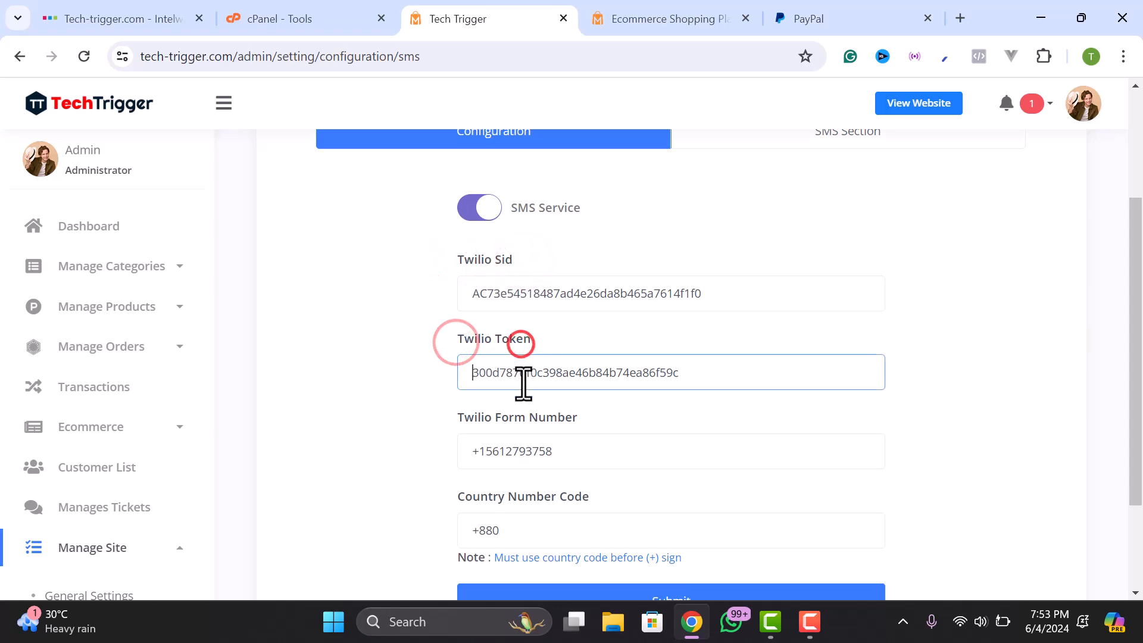
{"action": "left_click", "coordinate": [553, 383]}
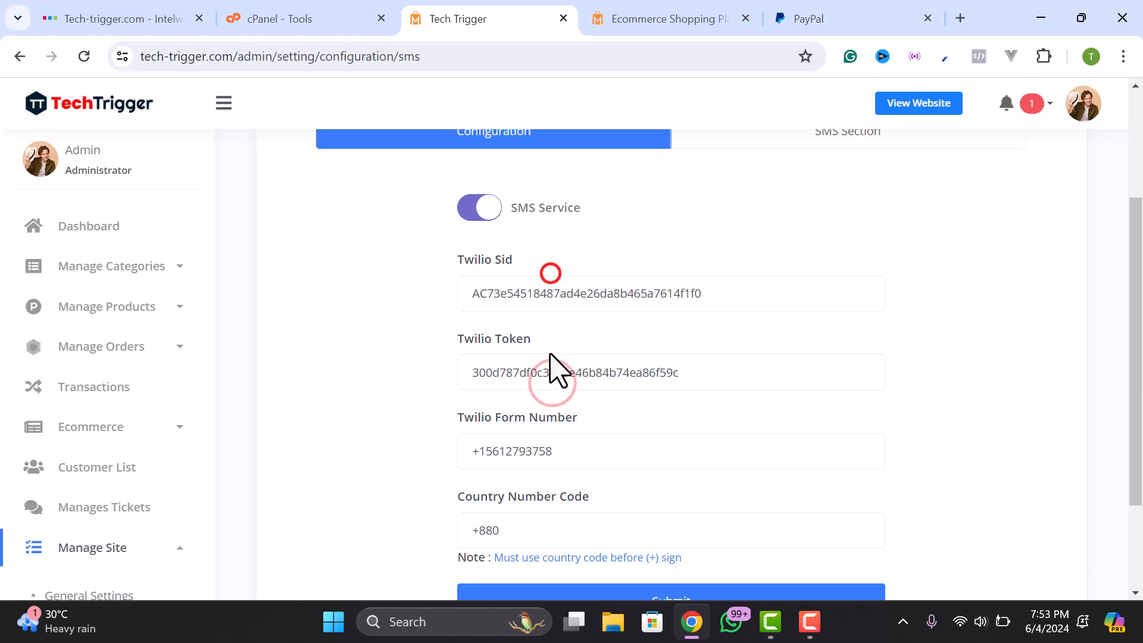
{"action": "left_click_drag", "start_coordinate": [458, 257], "coordinate": [488, 262]}
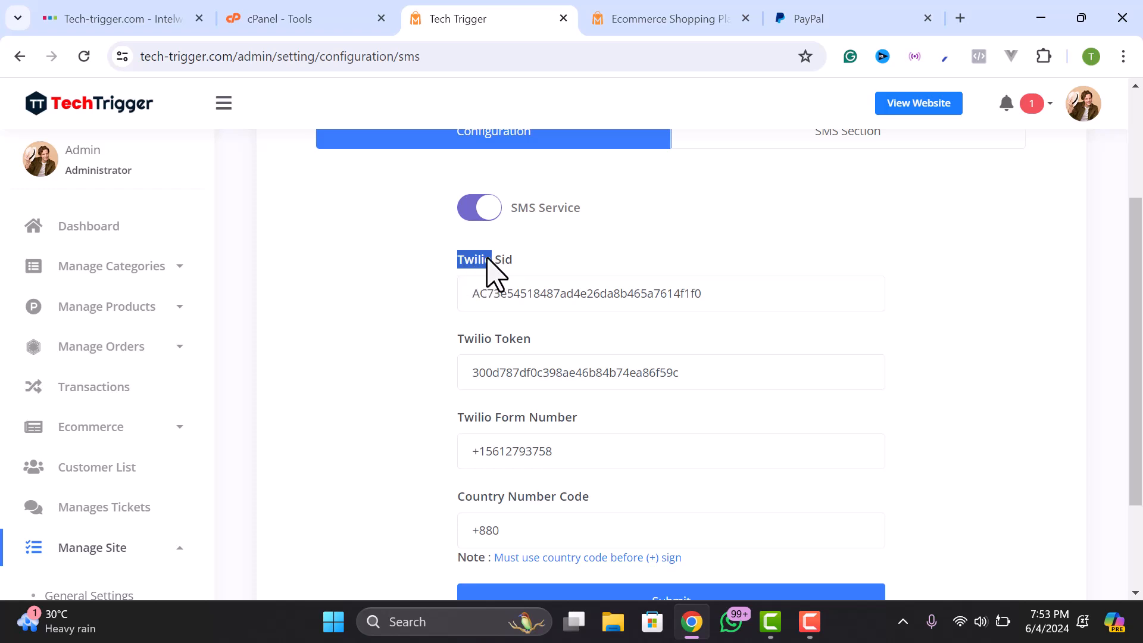
{"action": "left_click", "coordinate": [533, 288]}
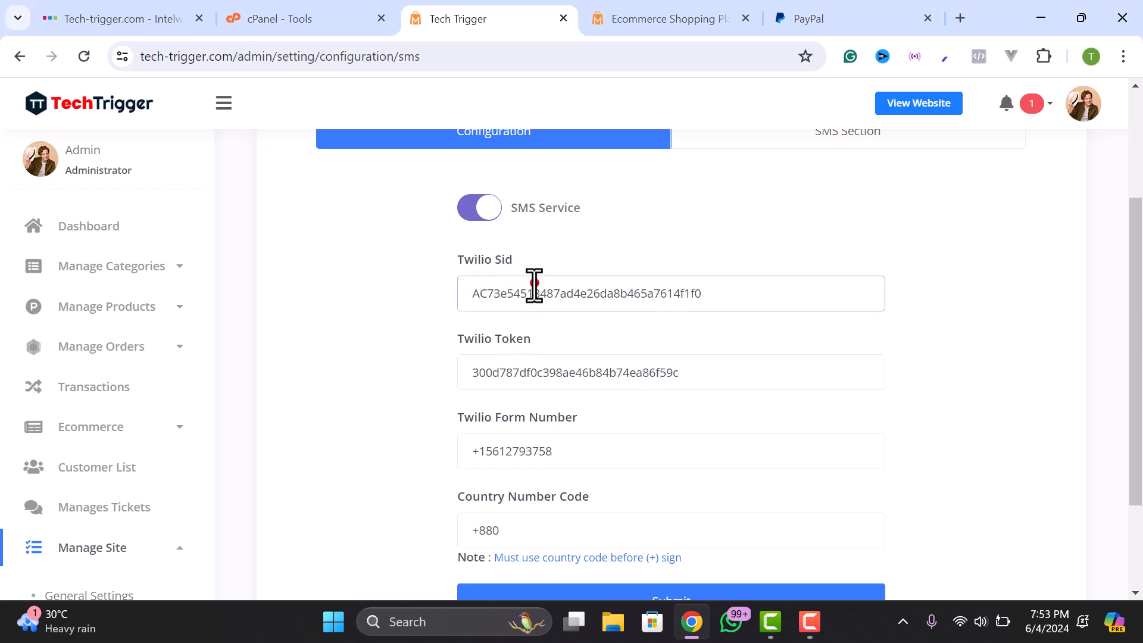
{"action": "left_click", "coordinate": [548, 363]}
{"action": "scroll", "coordinate": [473, 357], "scroll_direction": "down", "scroll_amount": 2}
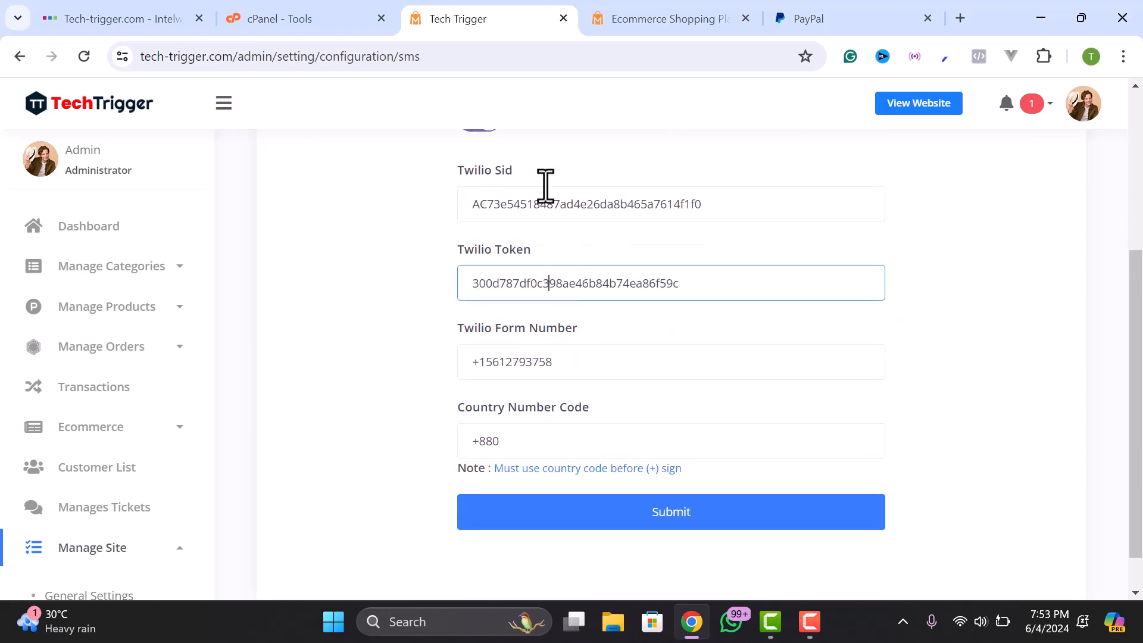
{"action": "scroll", "coordinate": [559, 285], "scroll_direction": "down", "scroll_amount": 1}
{"action": "scroll", "coordinate": [172, 417], "scroll_direction": "down", "scroll_amount": 5}
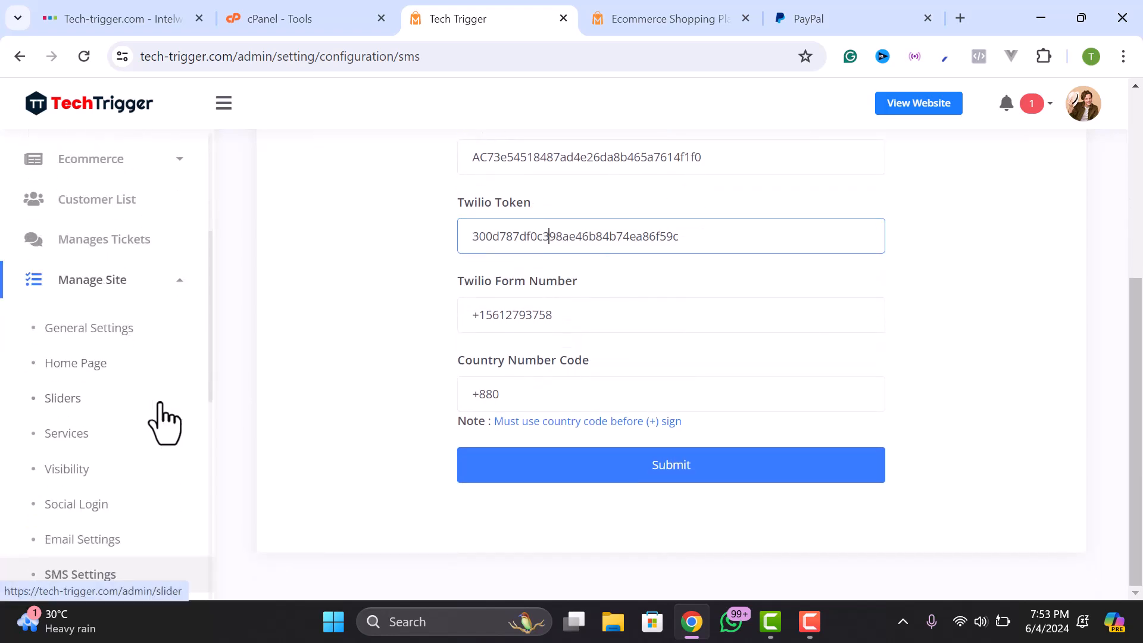
{"action": "scroll", "coordinate": [87, 434], "scroll_direction": "down", "scroll_amount": 2}
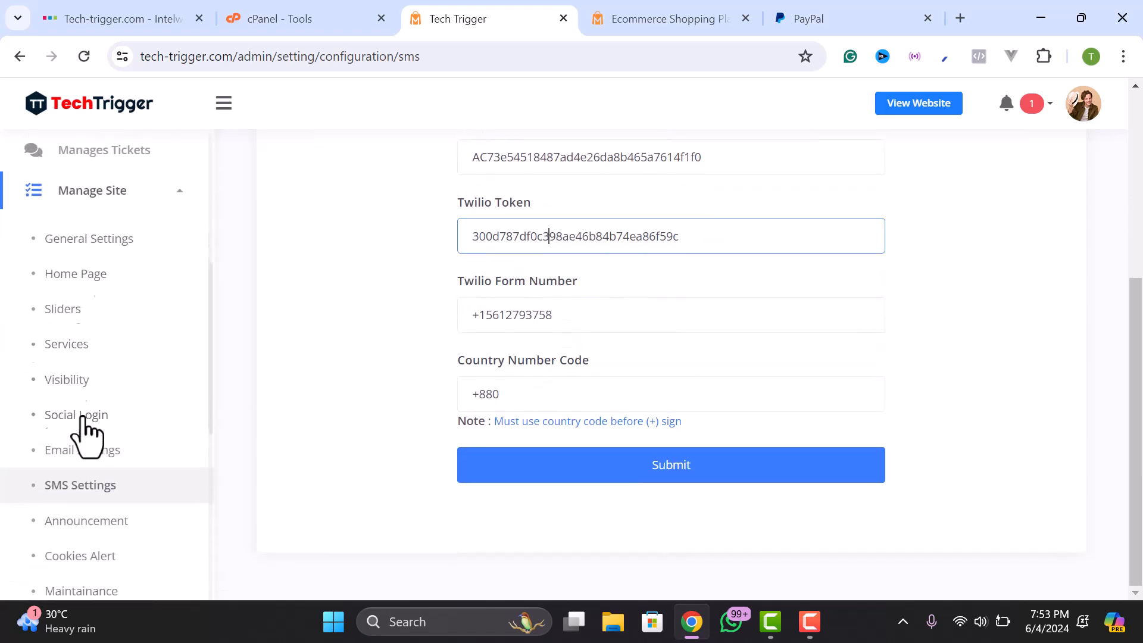
{"action": "scroll", "coordinate": [104, 473], "scroll_direction": "down", "scroll_amount": 2}
- In Email Settings, switch on After Order Admin Get Mail and After Ticket Reply Send Mail
{"action": "left_click", "coordinate": [63, 366]}
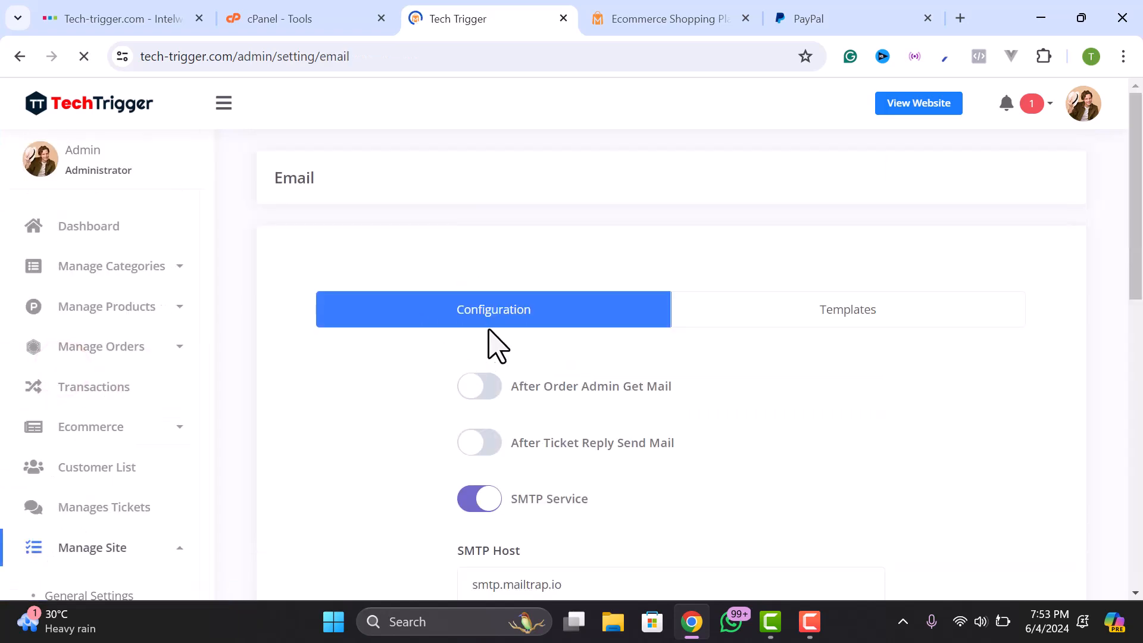
{"action": "scroll", "coordinate": [494, 334], "scroll_direction": "down", "scroll_amount": 5}
{"action": "scroll", "coordinate": [589, 331], "scroll_direction": "up", "scroll_amount": 4}
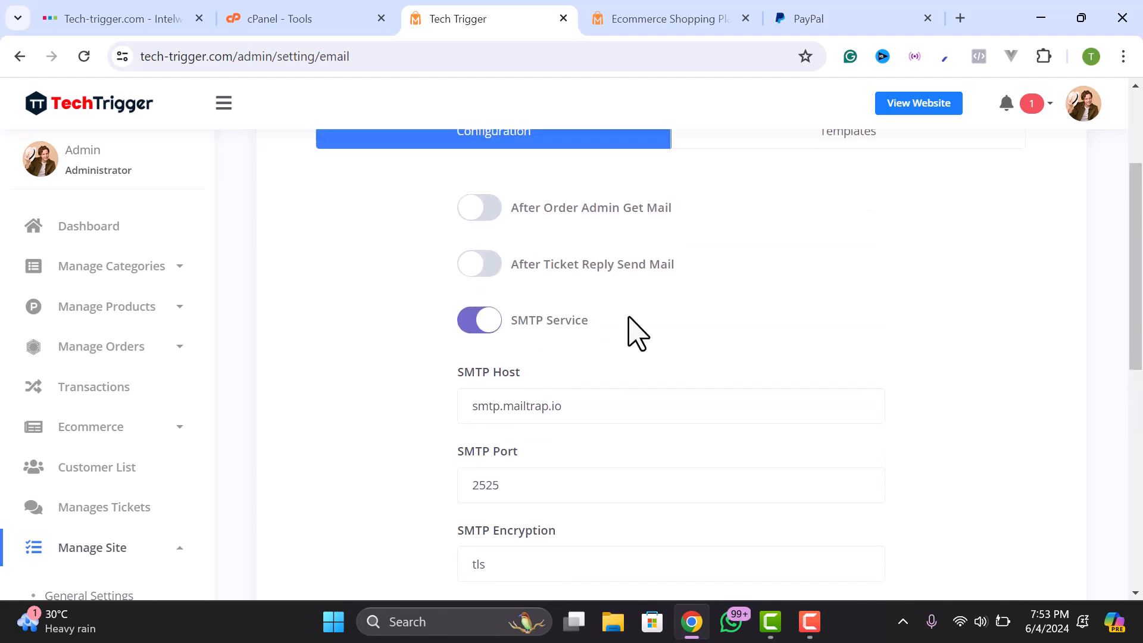
{"action": "left_click", "coordinate": [500, 298]}
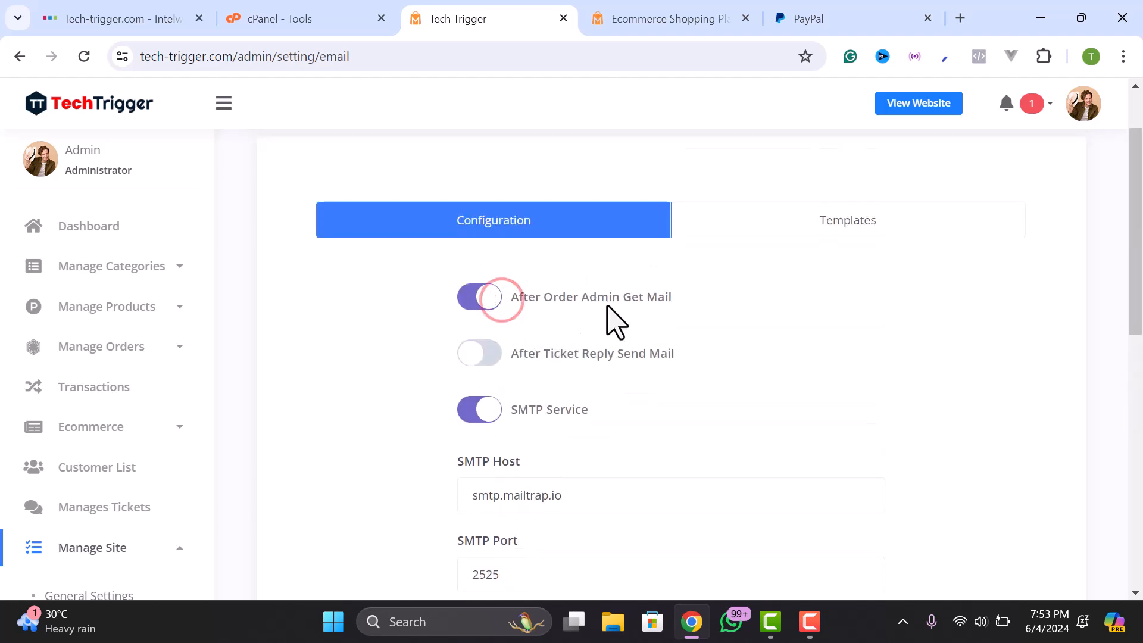
{"action": "left_click", "coordinate": [471, 356]}
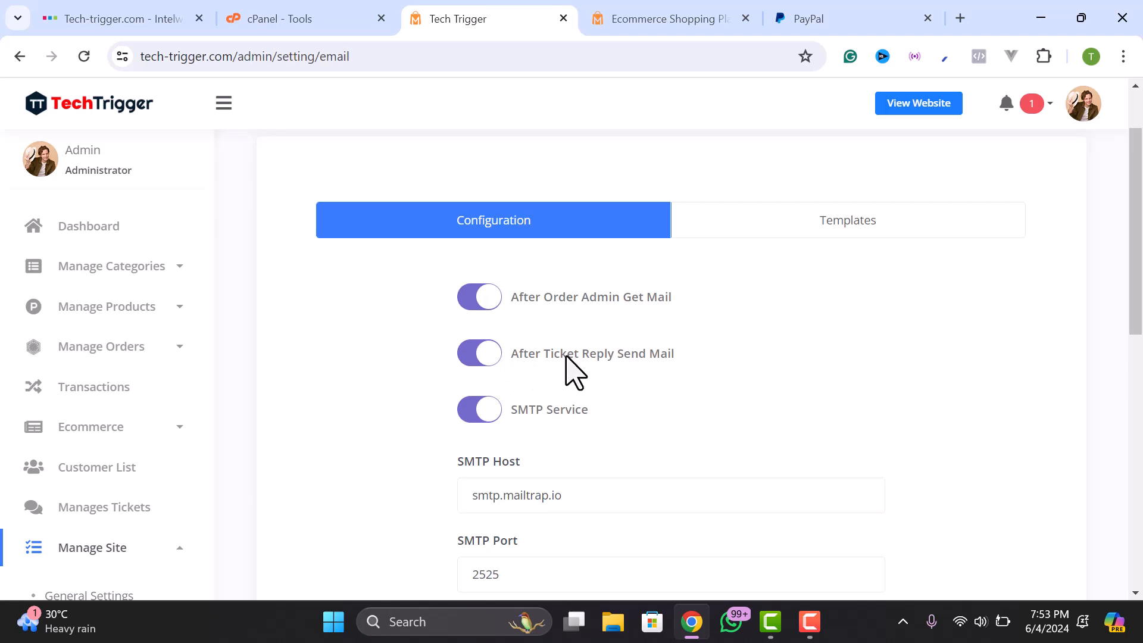
- Review the SMTP fields, then go to the cPanel - Tools tab
{"action": "scroll", "coordinate": [677, 363], "scroll_direction": "down", "scroll_amount": 2}
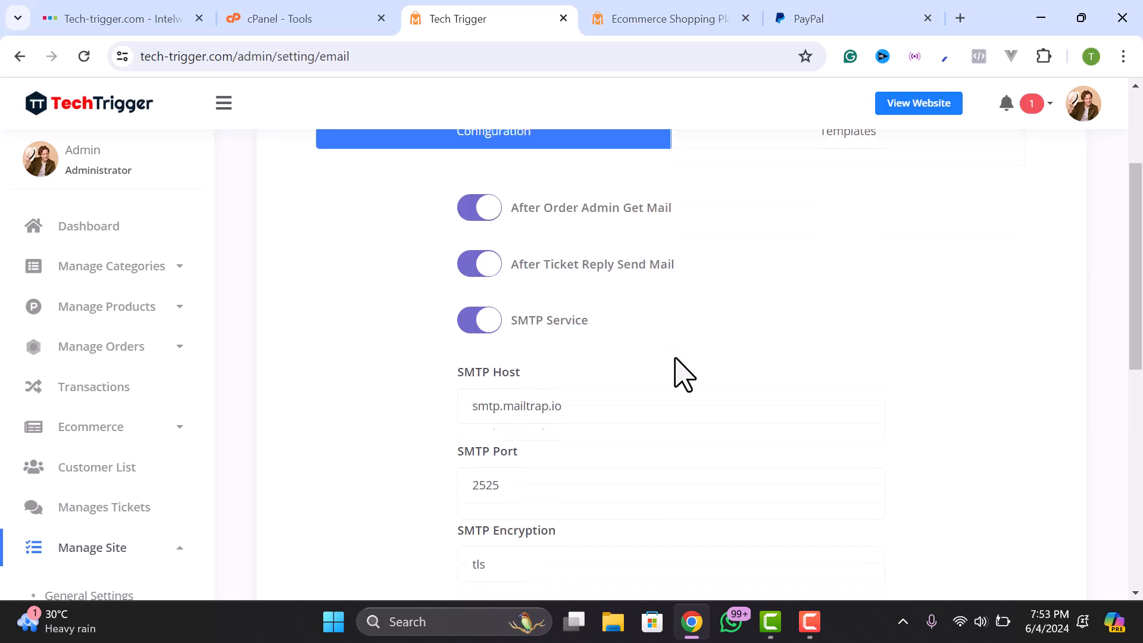
{"action": "scroll", "coordinate": [661, 372], "scroll_direction": "down", "scroll_amount": 2}
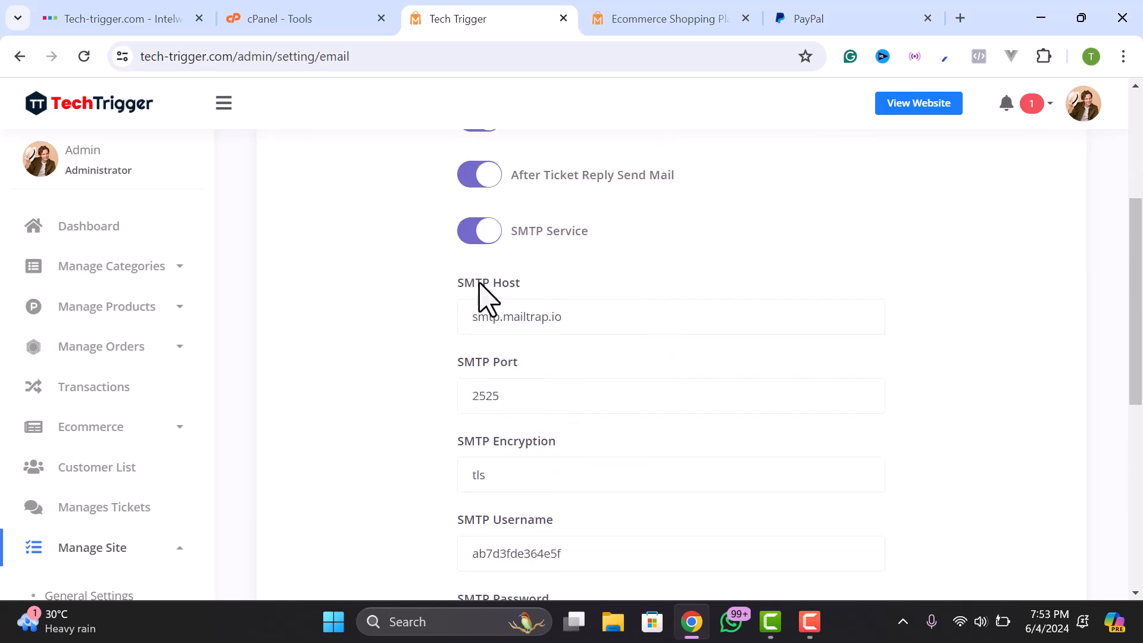
{"action": "scroll", "coordinate": [494, 391], "scroll_direction": "down", "scroll_amount": 2}
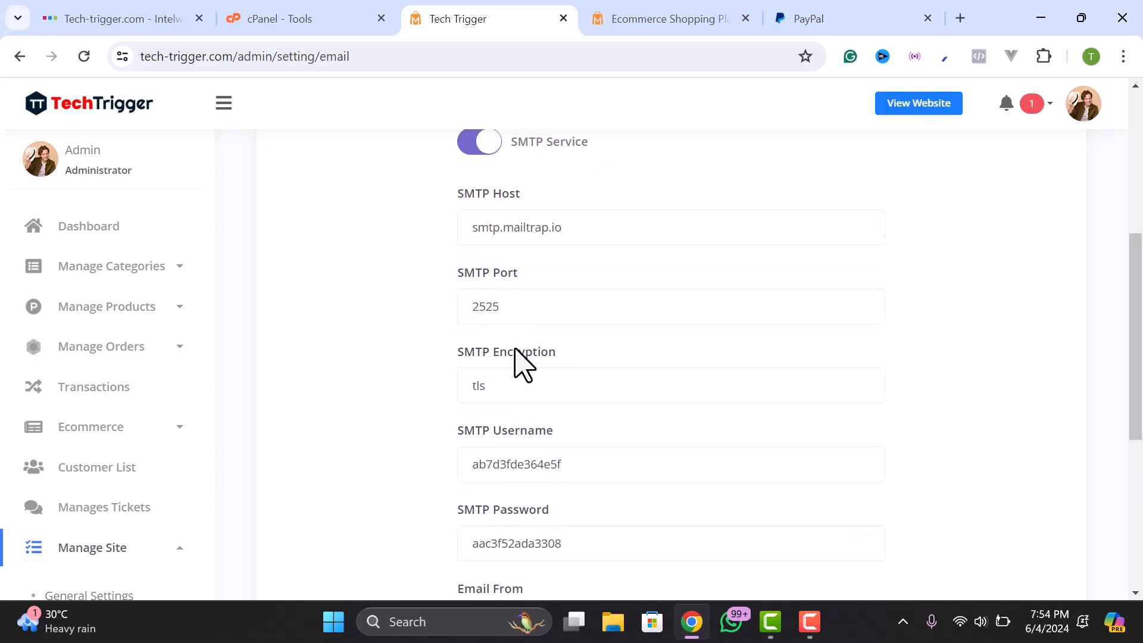
{"action": "scroll", "coordinate": [524, 364], "scroll_direction": "up", "scroll_amount": 2}
{"action": "left_click", "coordinate": [316, 21]}
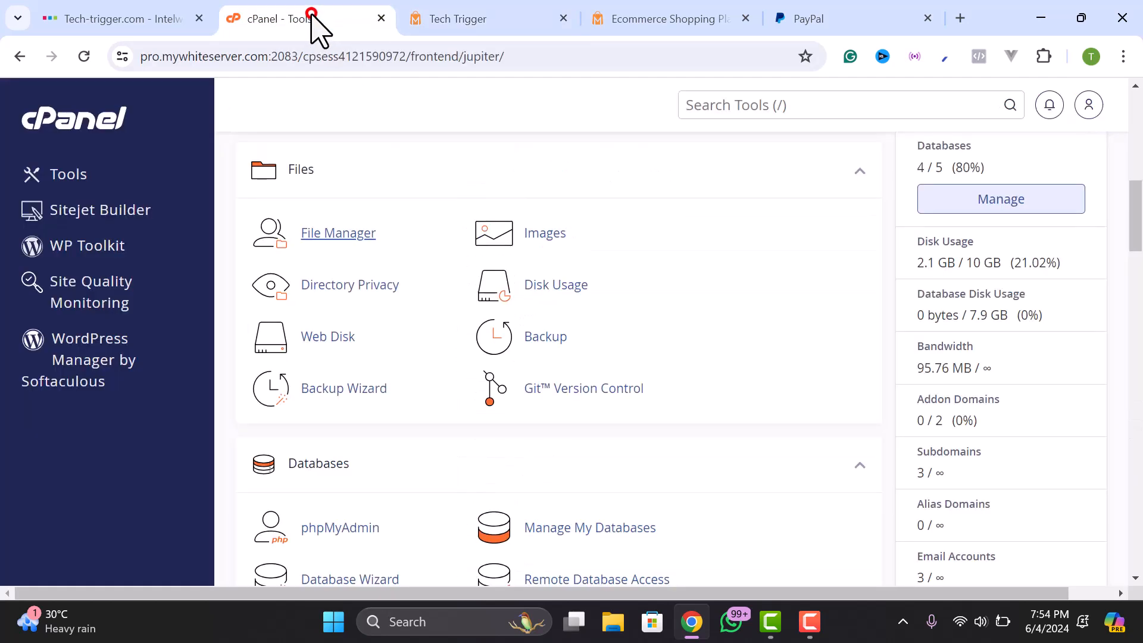
{"action": "scroll", "coordinate": [277, 279], "scroll_direction": "up", "scroll_amount": 3}
- Open cPanel's Email Accounts list and start creating a new account
{"action": "scroll", "coordinate": [316, 237], "scroll_direction": "up", "scroll_amount": 5}
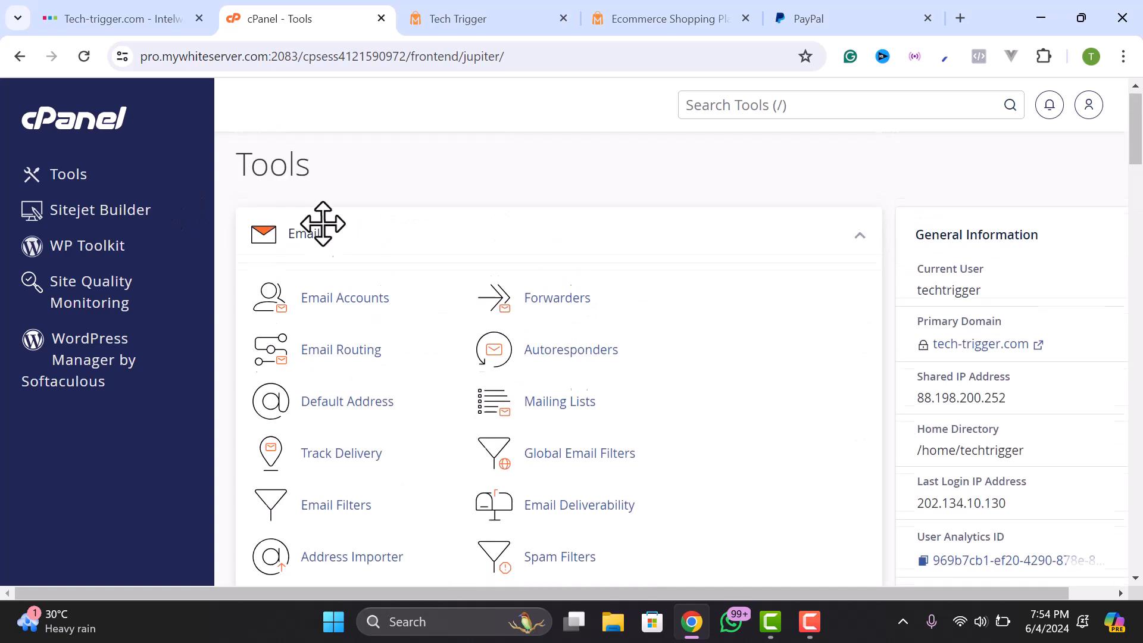
{"action": "left_click", "coordinate": [334, 303]}
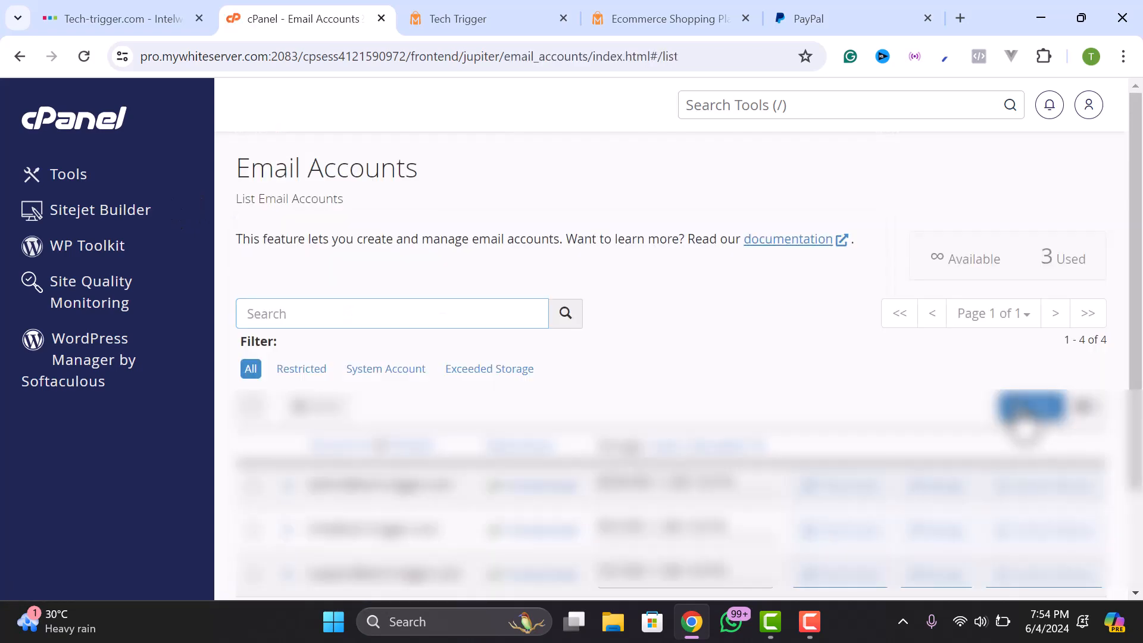
{"action": "scroll", "coordinate": [665, 407], "scroll_direction": "down", "scroll_amount": 1}
{"action": "scroll", "coordinate": [665, 408], "scroll_direction": "down", "scroll_amount": 1}
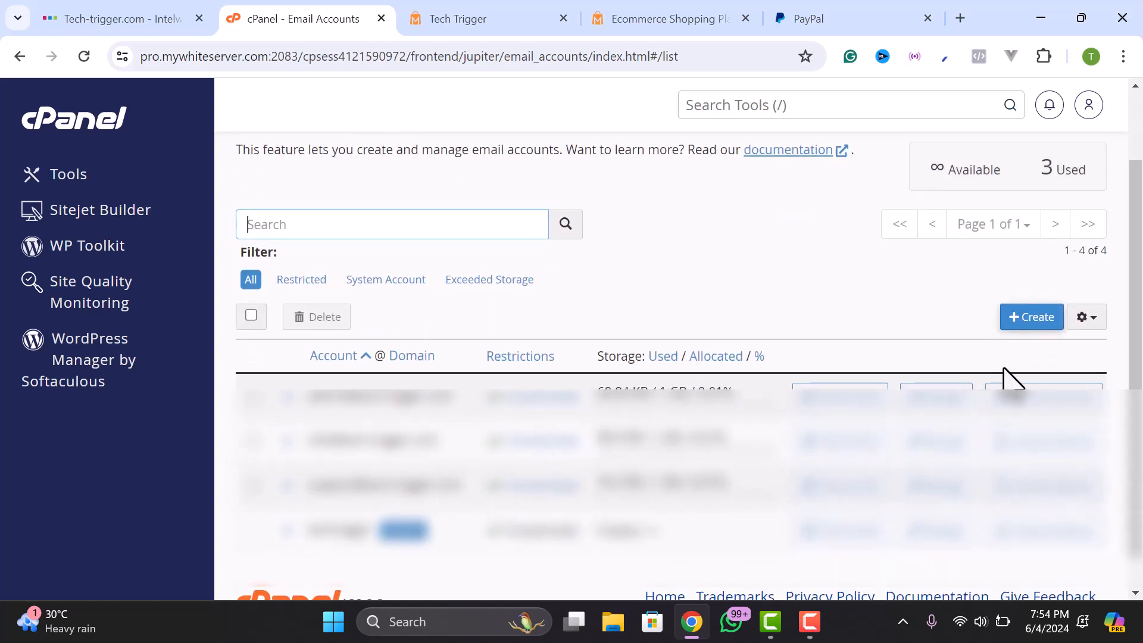
{"action": "left_click", "coordinate": [1028, 314]}
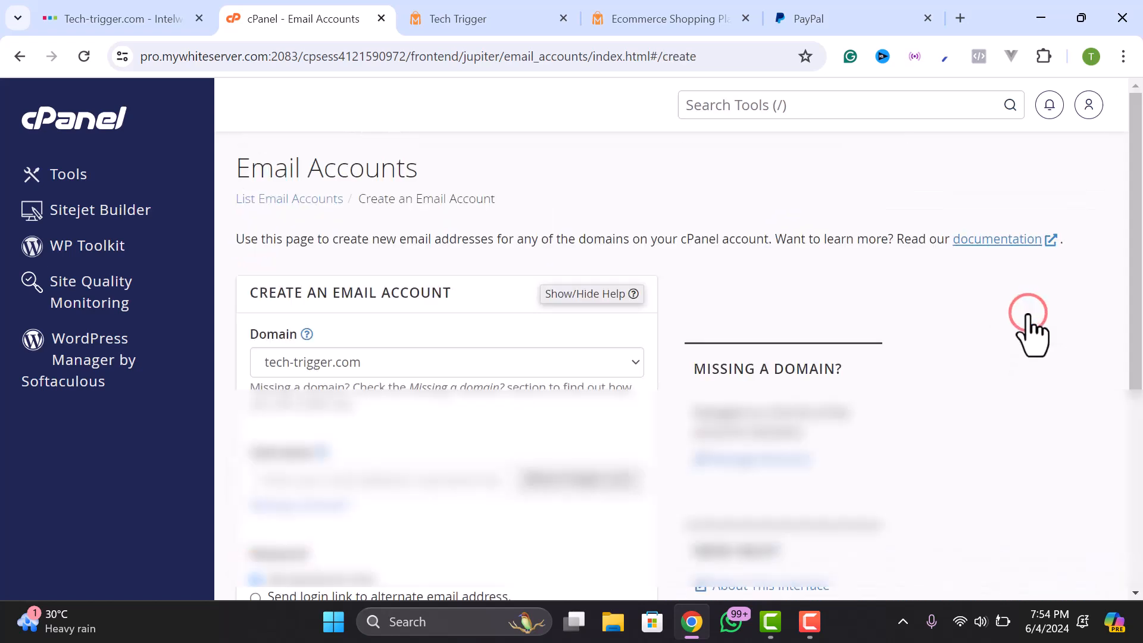
{"action": "scroll", "coordinate": [448, 397], "scroll_direction": "down", "scroll_amount": 1}
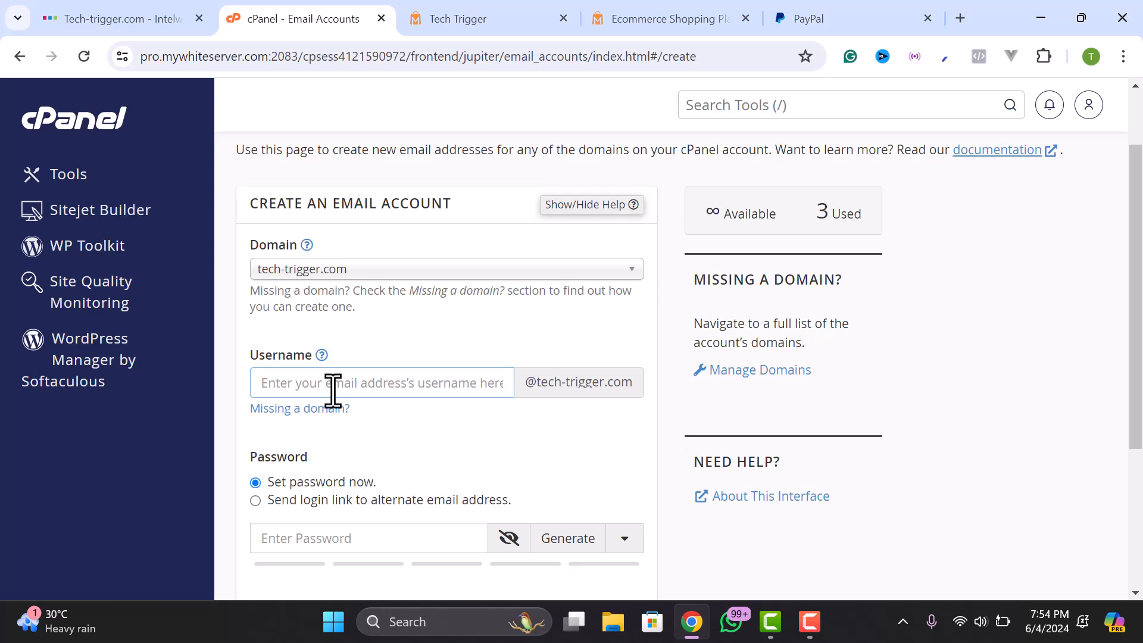
- Type the order mailbox username on the tech-trigger.com domain
{"action": "type", "text": "ecommerc"}
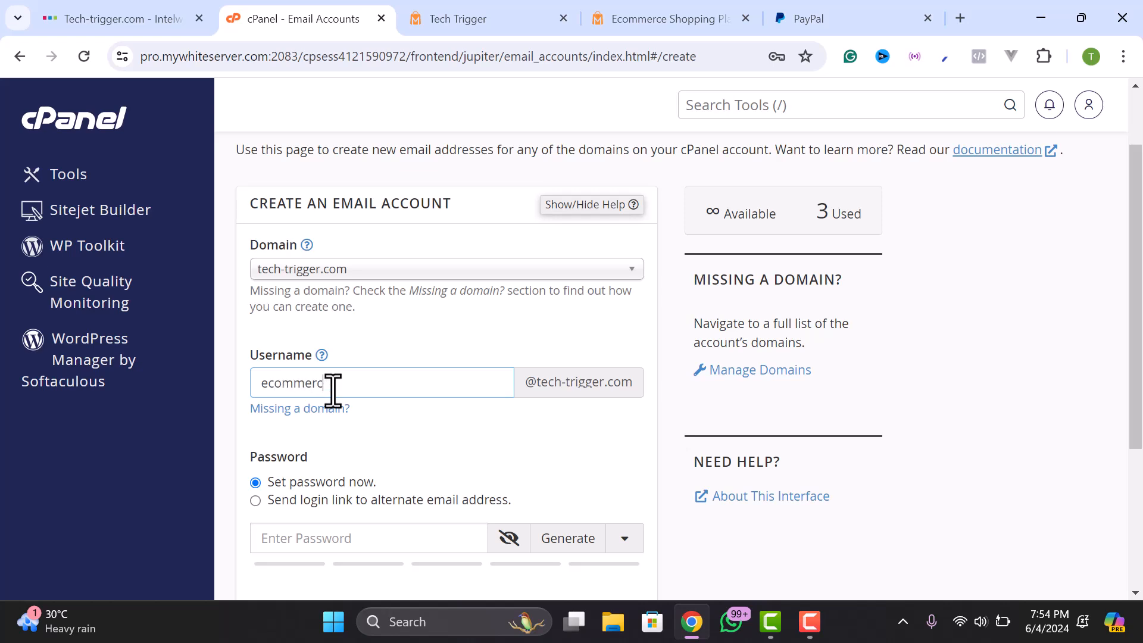
{"action": "key", "text": "BackSpace"}
{"action": "key", "text": "BackSpace"}
{"action": "key", "text": "BackSpace"}
{"action": "key", "text": "BackSpace"}
{"action": "type", "text": "ord"}
{"action": "left_click_drag", "start_coordinate": [269, 378], "coordinate": [298, 379]}
{"action": "left_click", "coordinate": [343, 376]}
{"action": "scroll", "coordinate": [384, 420], "scroll_direction": "down", "scroll_amount": 1}
- Generate a strong password, copy it, and create the email account
{"action": "left_click", "coordinate": [332, 457]}
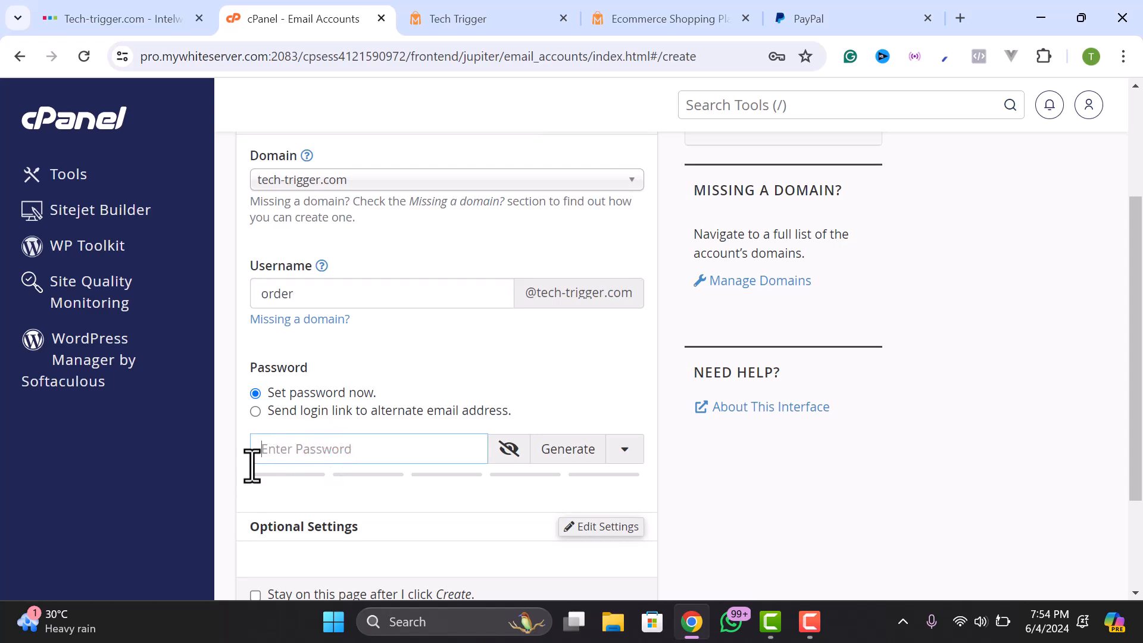
{"action": "left_click", "coordinate": [551, 451]}
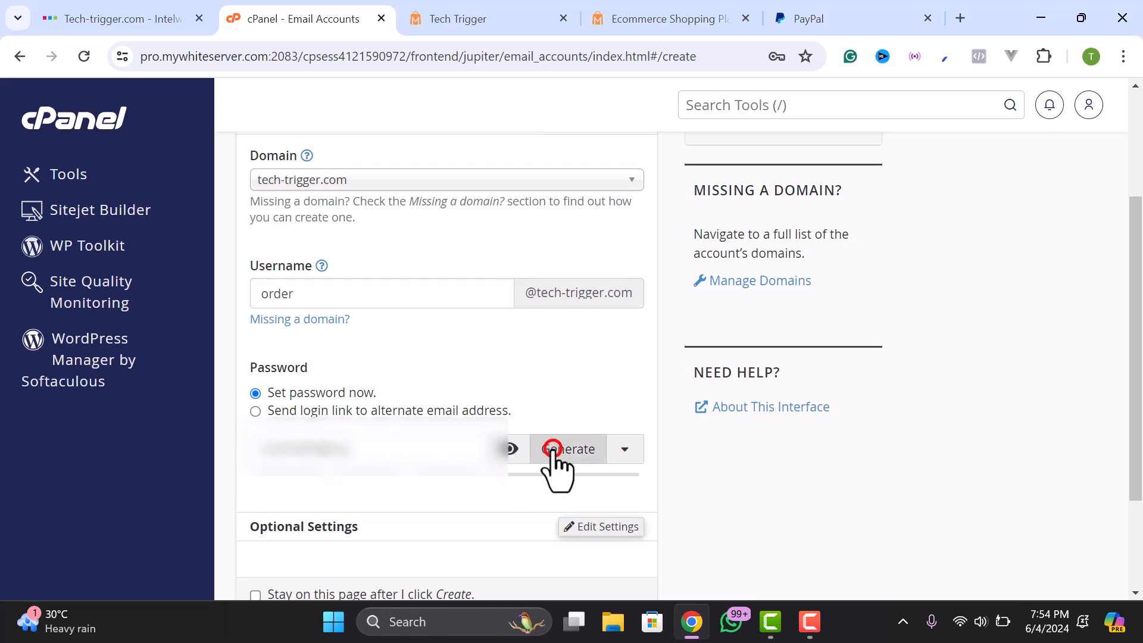
{"action": "right_click", "coordinate": [271, 447]}
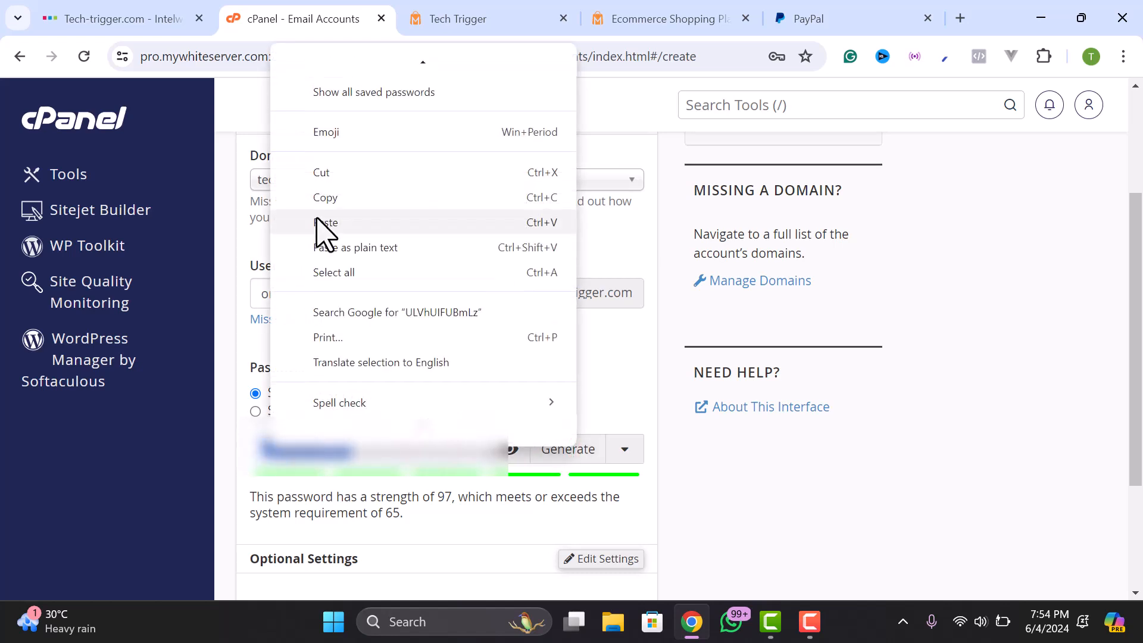
{"action": "left_click", "coordinate": [325, 198]}
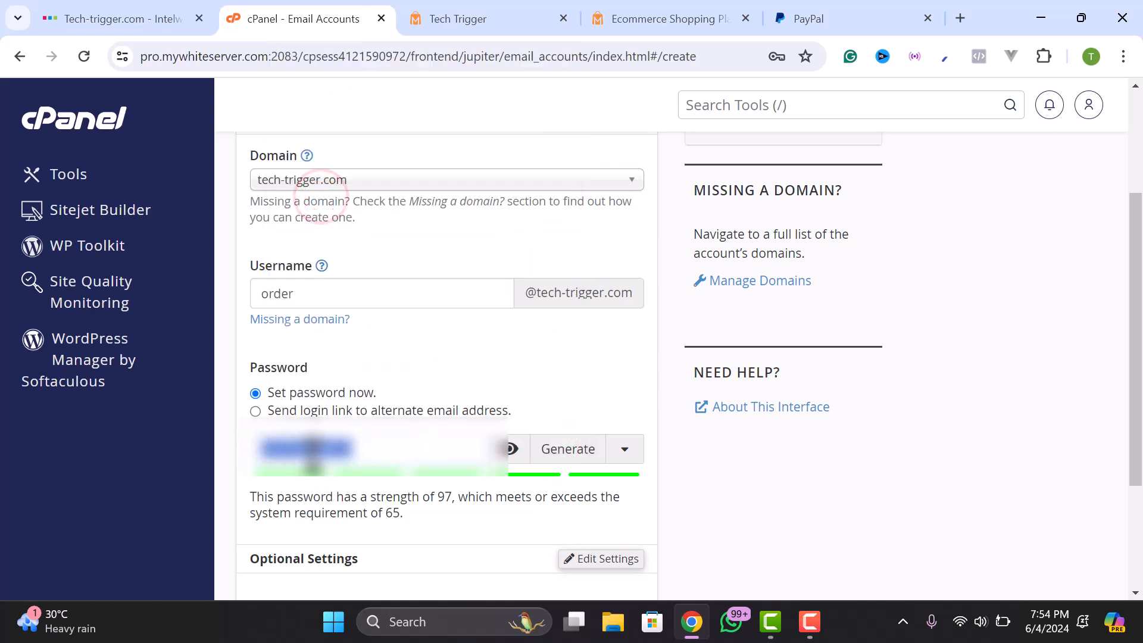
{"action": "scroll", "coordinate": [309, 282], "scroll_direction": "down", "scroll_amount": 3}
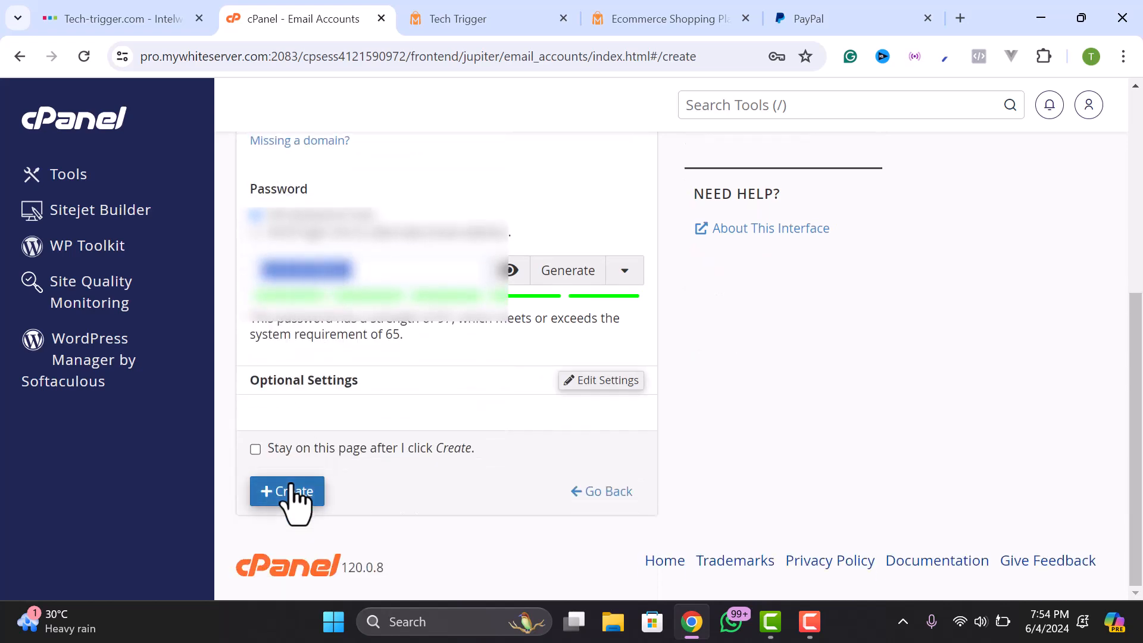
{"action": "left_click", "coordinate": [292, 487]}
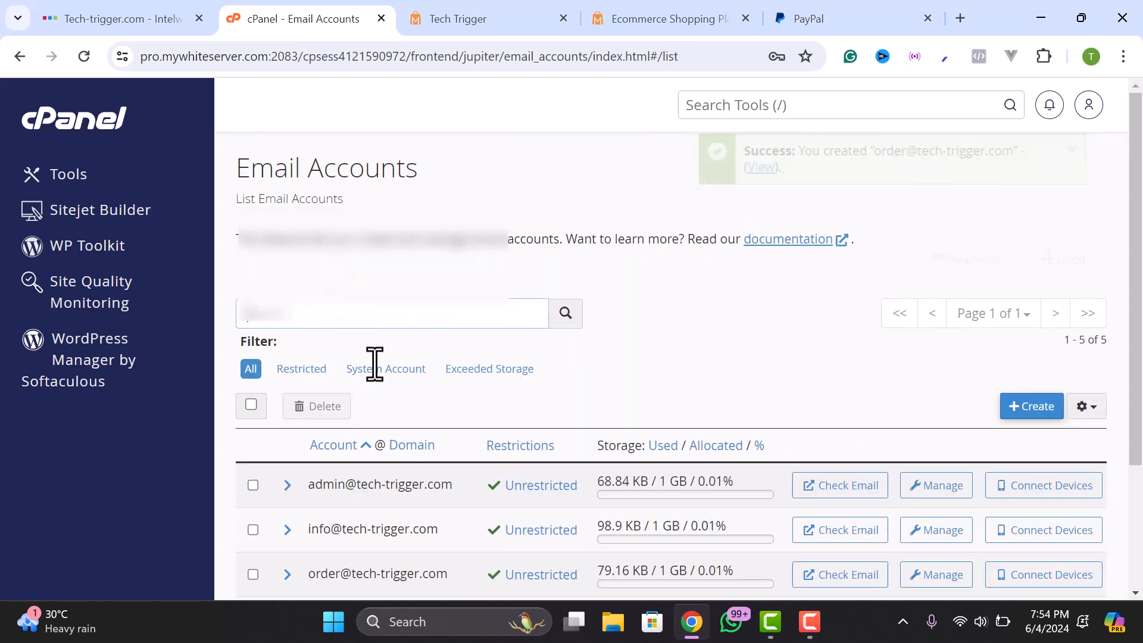
{"action": "left_click", "coordinate": [500, 19]}
{"action": "left_click", "coordinate": [622, 15]}
{"action": "left_click", "coordinate": [499, 17]}
{"action": "scroll", "coordinate": [502, 443], "scroll_direction": "down", "scroll_amount": 7}
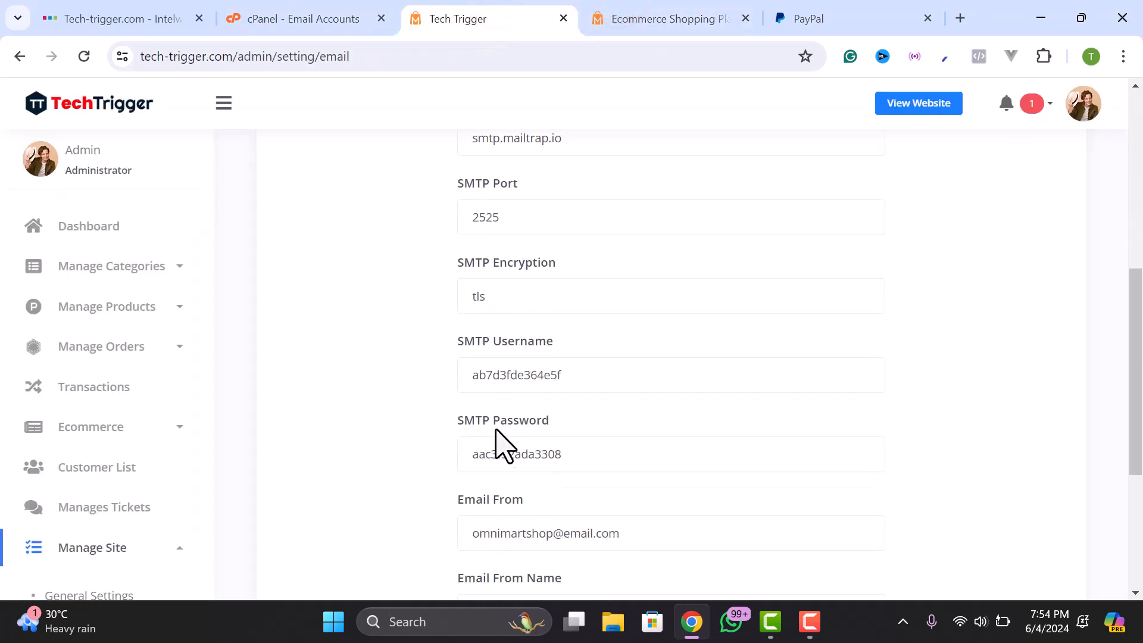
{"action": "scroll", "coordinate": [511, 308], "scroll_direction": "up", "scroll_amount": 2}
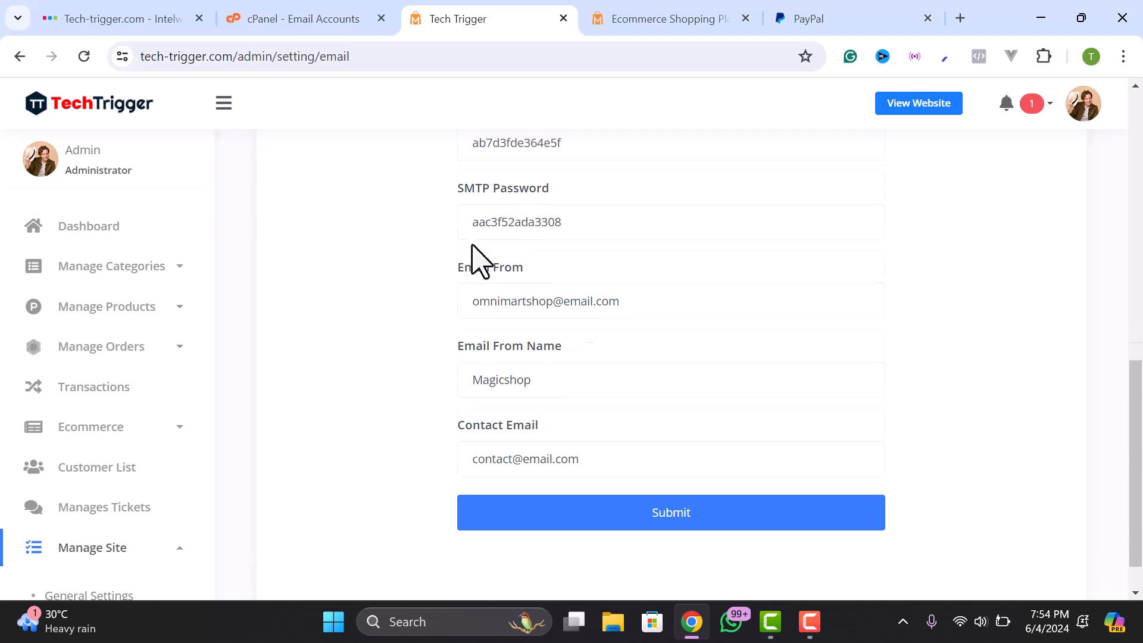
{"action": "double_click", "coordinate": [494, 276]}
{"action": "right_click", "coordinate": [496, 280]}
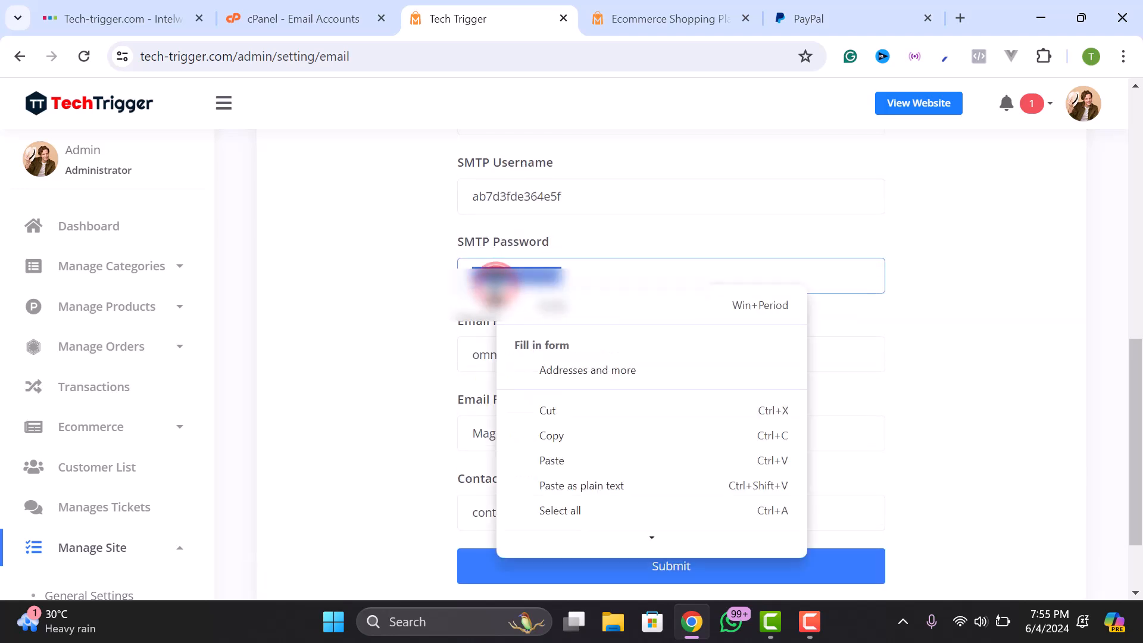
{"action": "left_click", "coordinate": [546, 460]}
{"action": "scroll", "coordinate": [512, 428], "scroll_direction": "up", "scroll_amount": 7}
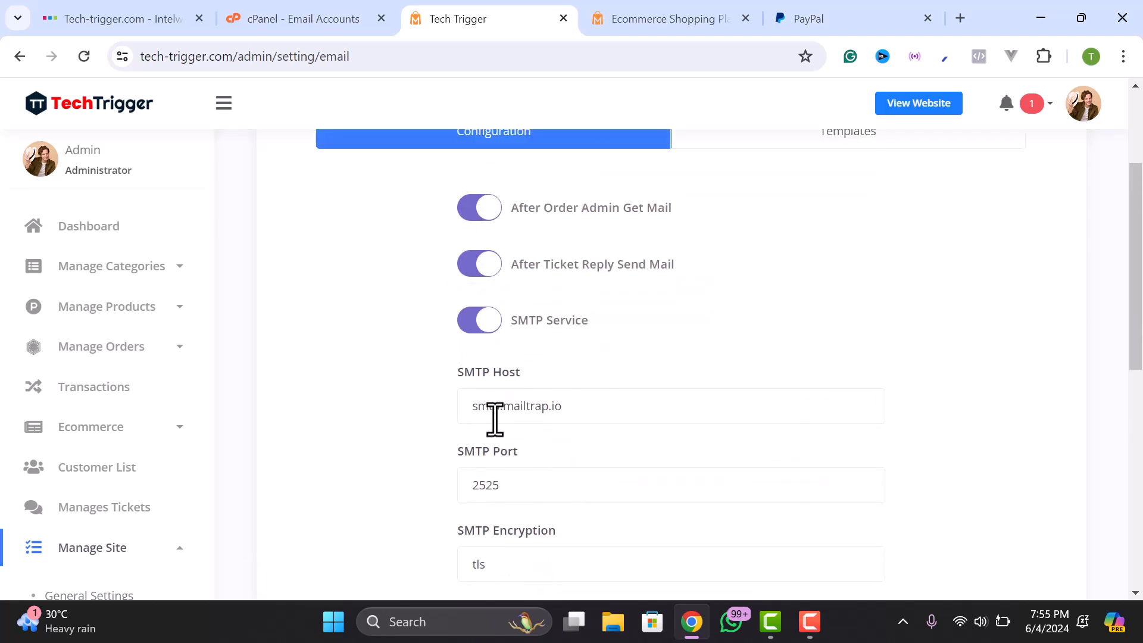
- Show the order mailbox's Connect Devices mail settings in cPanel, including the non-SSL/TLS table
{"action": "left_click", "coordinate": [321, 21]}
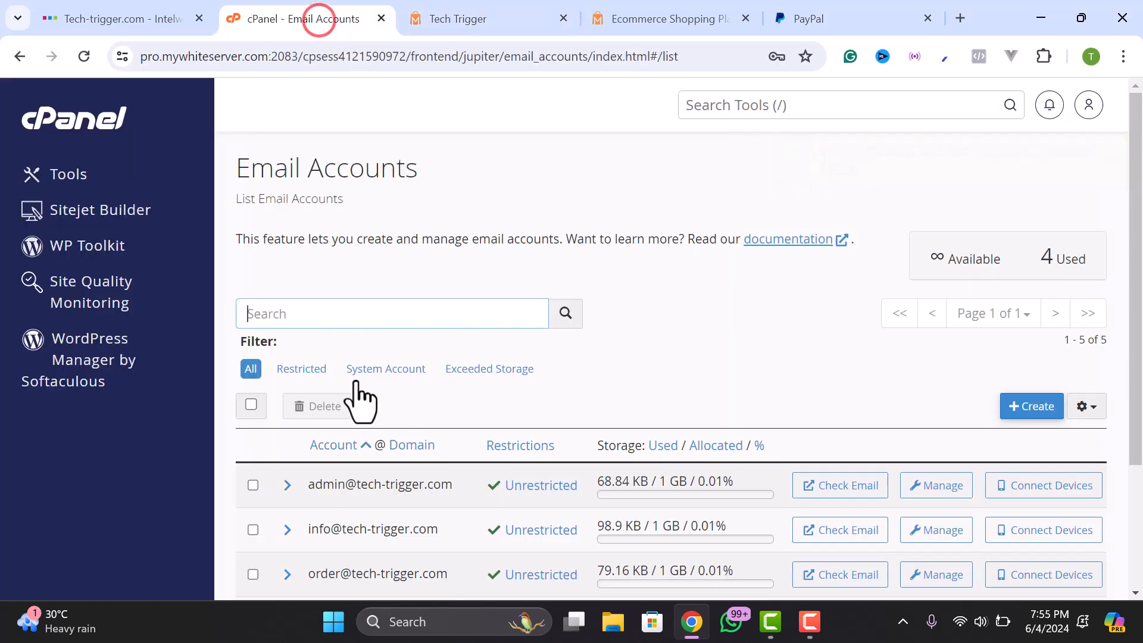
{"action": "scroll", "coordinate": [357, 388], "scroll_direction": "down", "scroll_amount": 3}
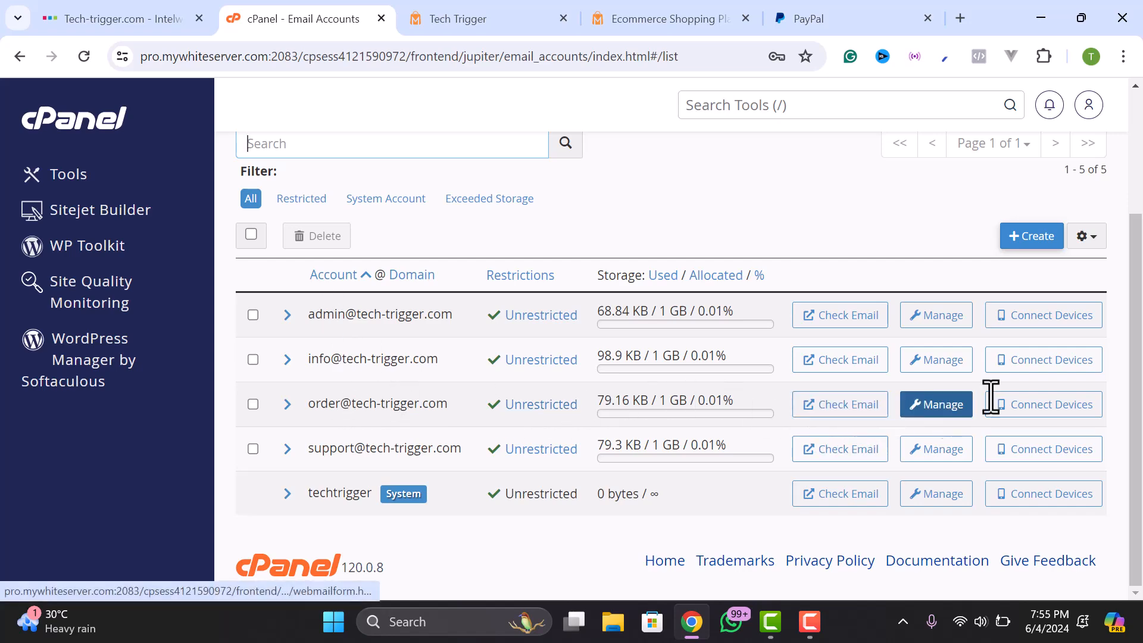
{"action": "scroll", "coordinate": [707, 446], "scroll_direction": "down", "scroll_amount": 8}
{"action": "scroll", "coordinate": [702, 438], "scroll_direction": "up", "scroll_amount": 2}
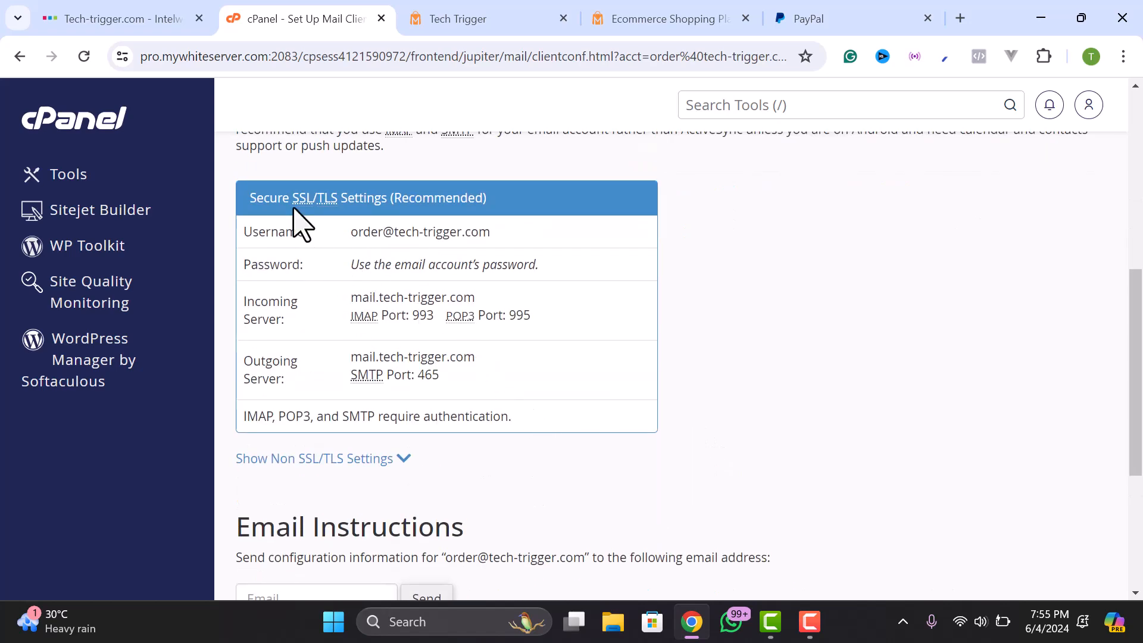
{"action": "left_click_drag", "start_coordinate": [246, 196], "coordinate": [398, 198]}
{"action": "left_click", "coordinate": [398, 198]}
{"action": "left_click", "coordinate": [384, 459]}
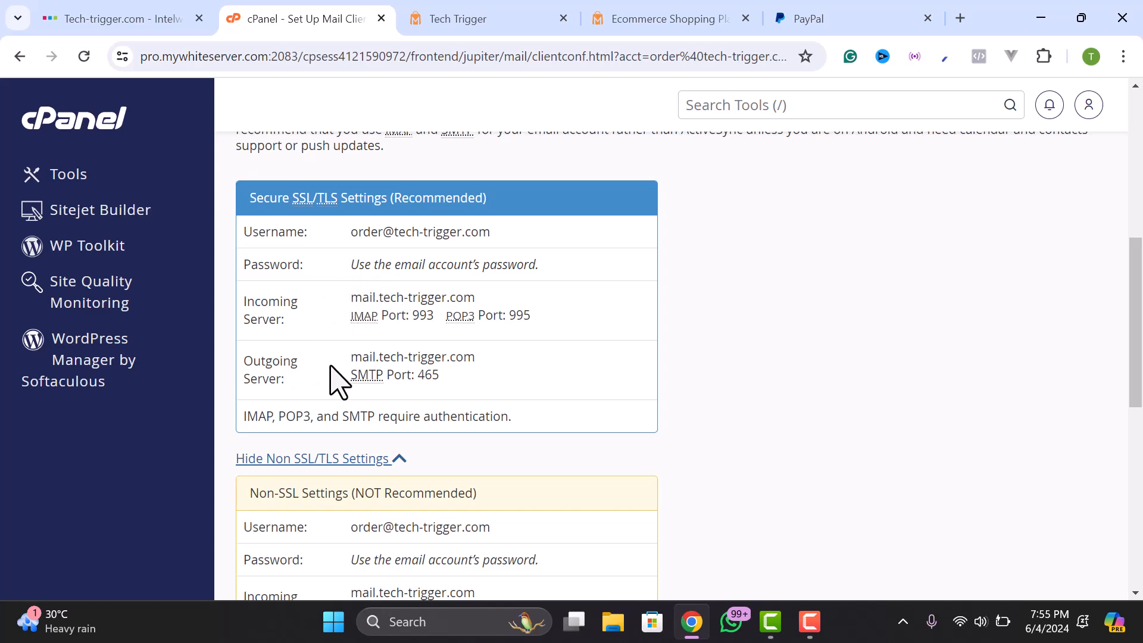
- Copy the outgoing server hostname mail.tech-trigger.com
{"action": "left_click_drag", "start_coordinate": [352, 358], "coordinate": [477, 358]}
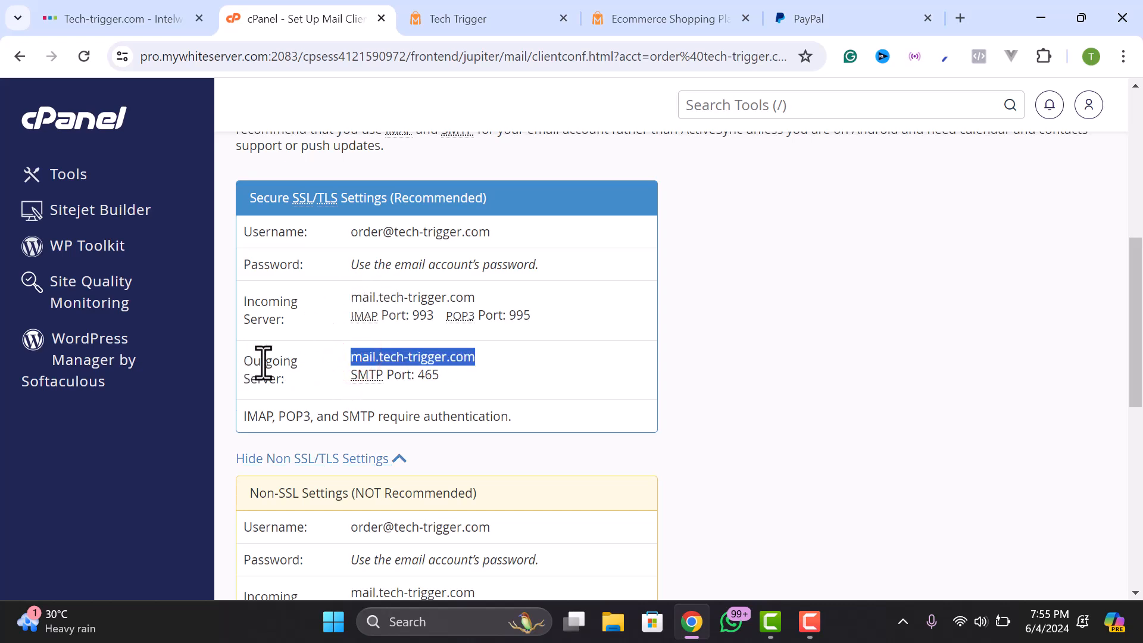
{"action": "right_click", "coordinate": [417, 359]}
{"action": "left_click", "coordinate": [443, 141]}
{"action": "left_click", "coordinate": [468, 15]}
- Replace the SMTP Host value with mail.tech-trigger.com
{"action": "double_click", "coordinate": [527, 407]}
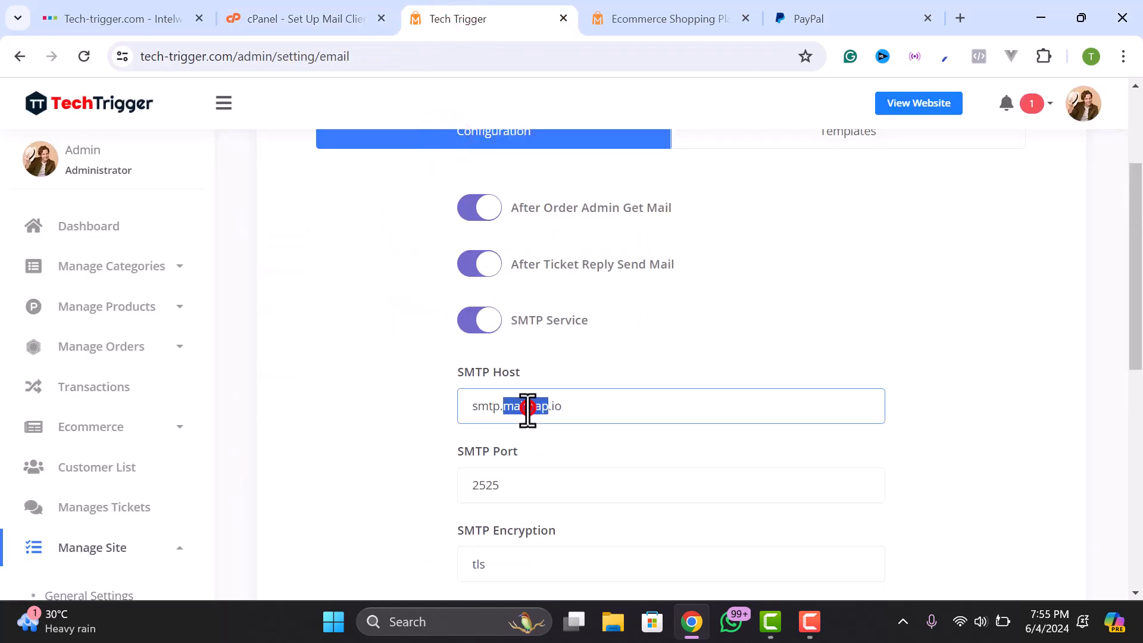
{"action": "right_click", "coordinate": [527, 407]}
{"action": "left_click", "coordinate": [589, 226]}
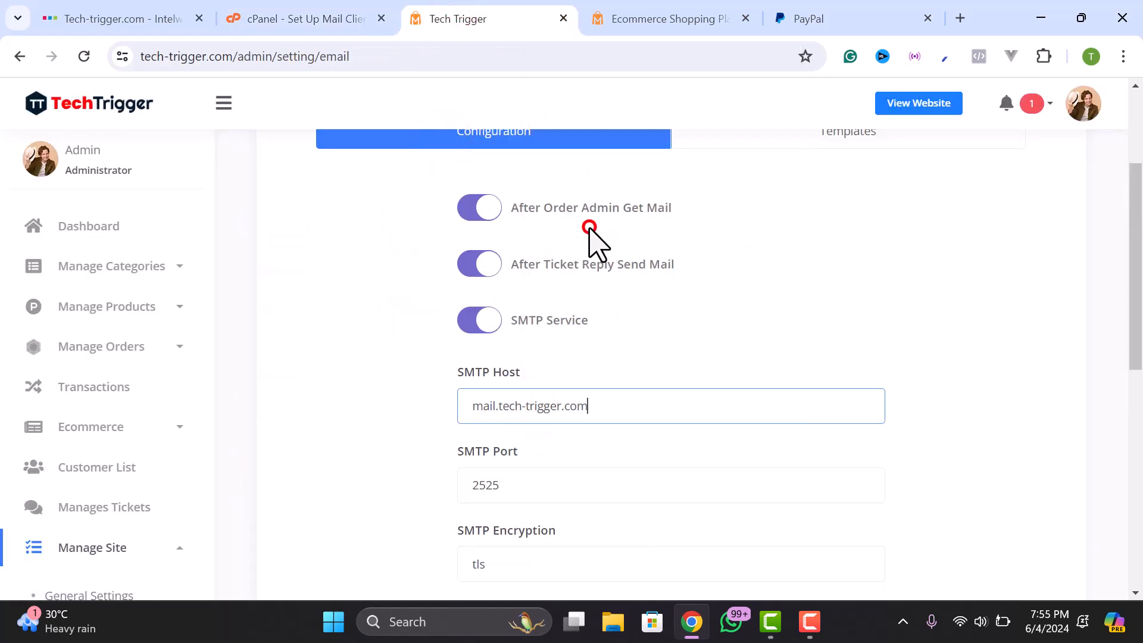
{"action": "left_click", "coordinate": [503, 408]}
{"action": "scroll", "coordinate": [530, 454], "scroll_direction": "down", "scroll_amount": 2}
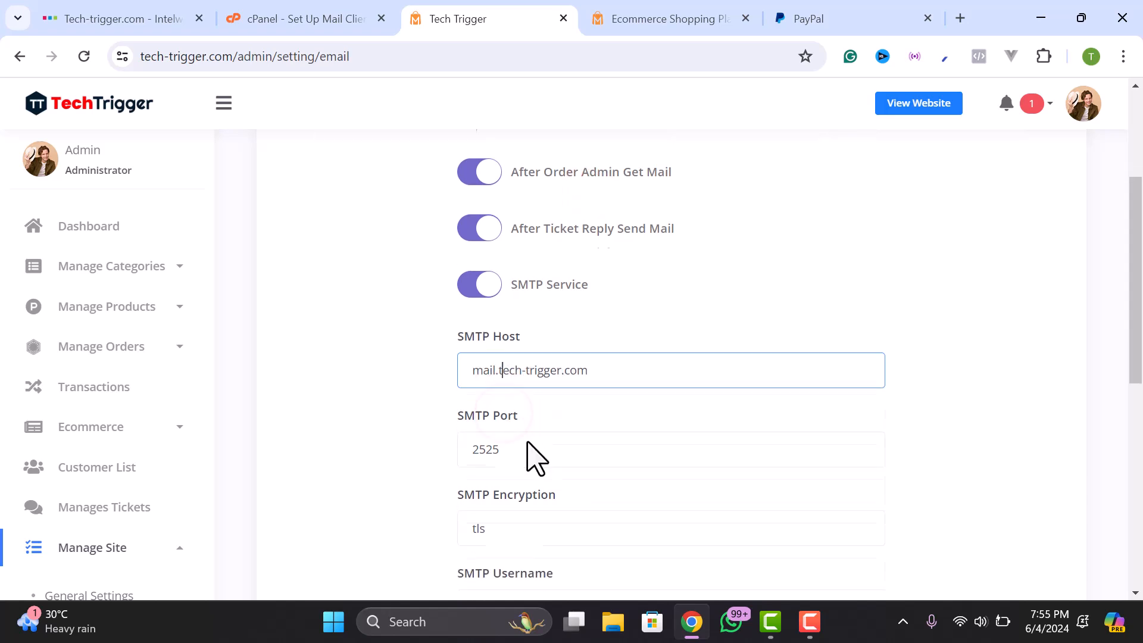
- Set SMTP Port to 465, copied from cPanel, and change SMTP Encryption from tls to ssl
{"action": "left_click", "coordinate": [508, 390]}
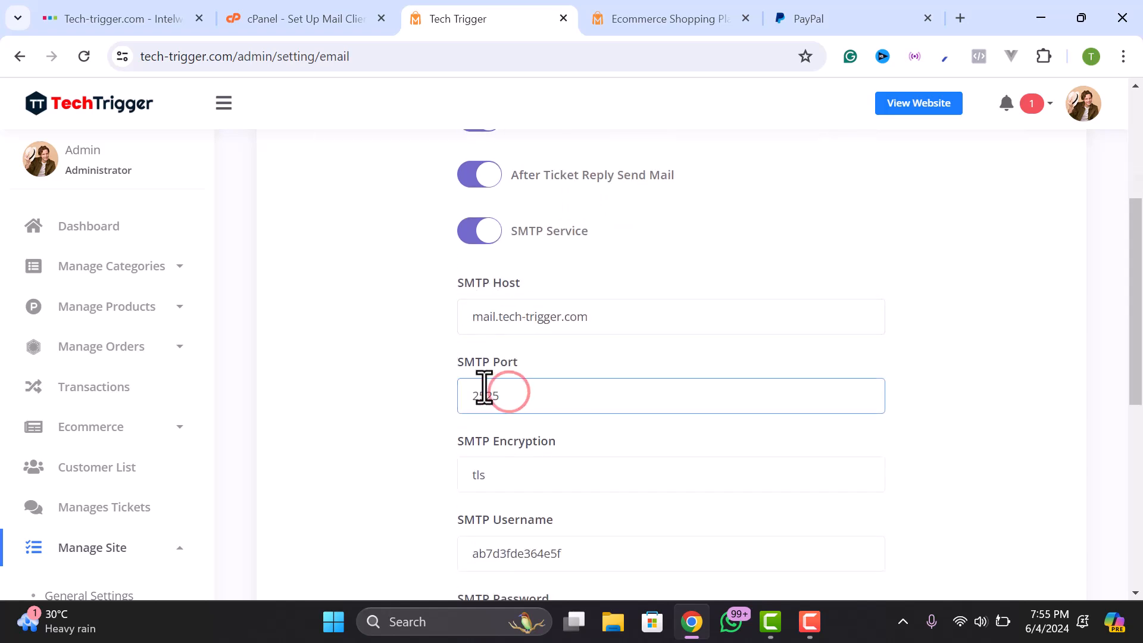
{"action": "left_click", "coordinate": [338, 18]}
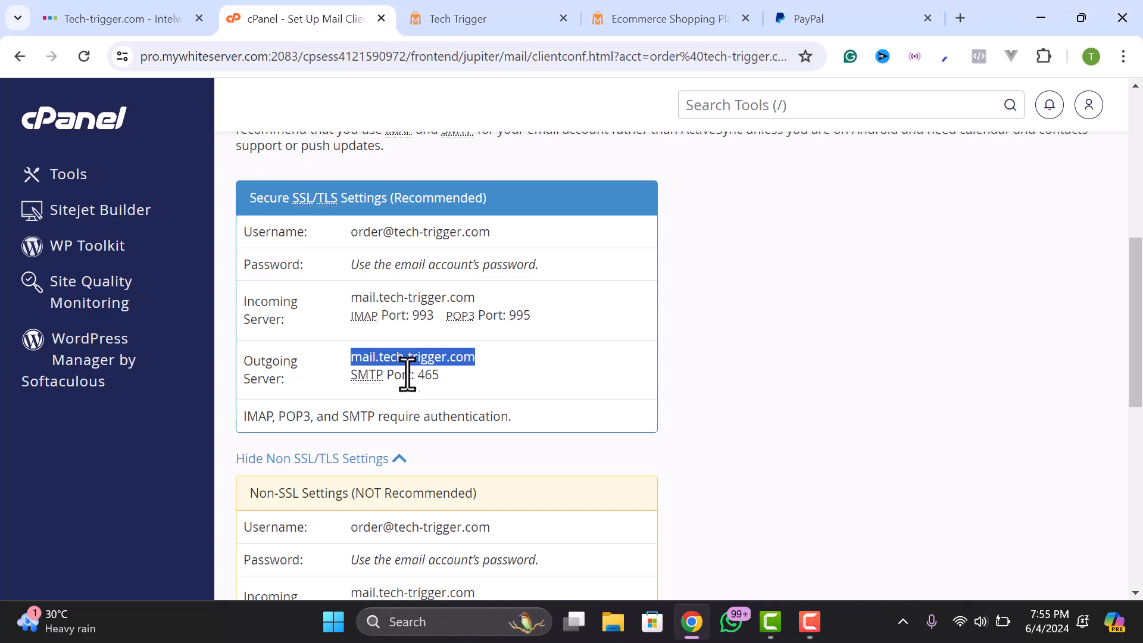
{"action": "left_click_drag", "start_coordinate": [416, 375], "coordinate": [441, 376]}
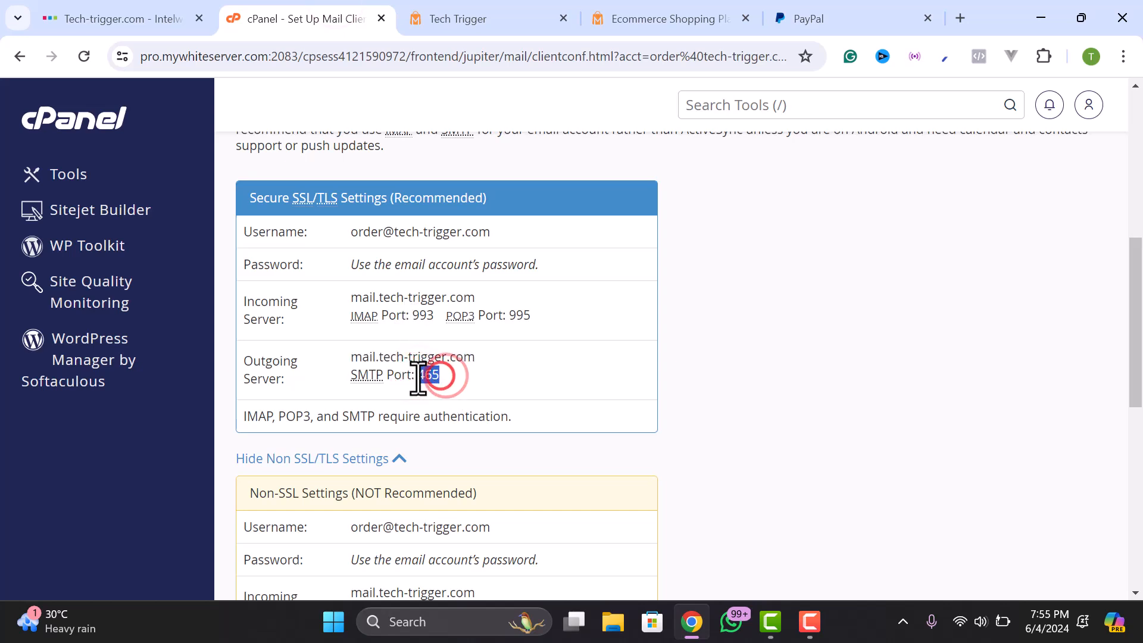
{"action": "left_click", "coordinate": [452, 8]}
{"action": "left_click_drag", "start_coordinate": [506, 397], "coordinate": [451, 421]}
{"action": "key", "text": "ctrl+v"}
{"action": "left_click_drag", "start_coordinate": [508, 474], "coordinate": [450, 489]}
{"action": "key", "text": "BackSpace"}
{"action": "left_click", "coordinate": [580, 519]}
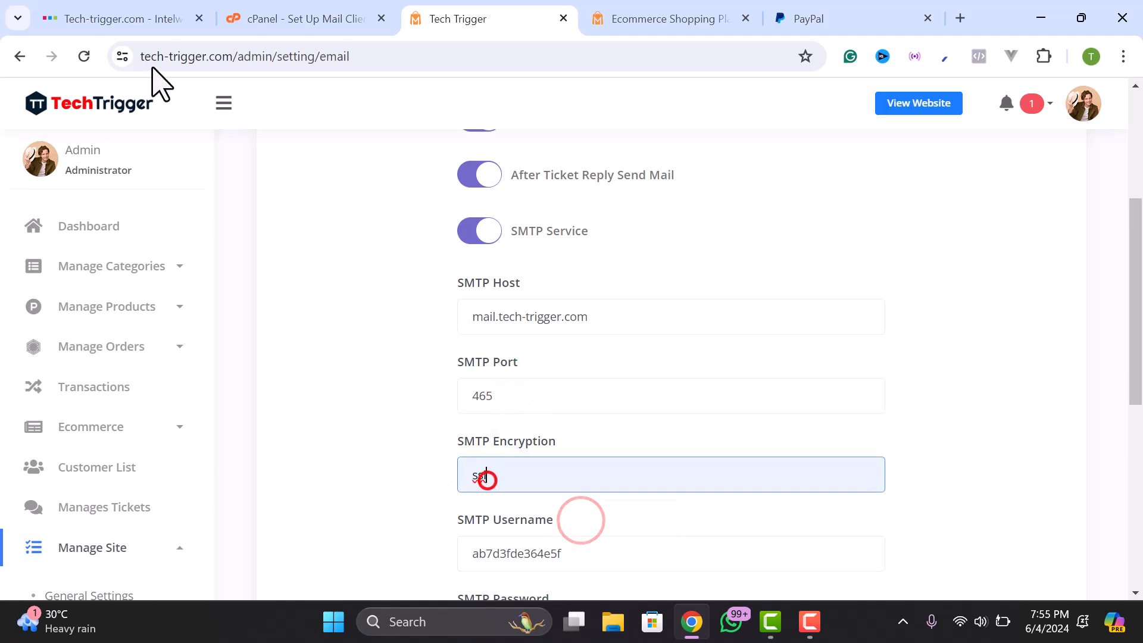
{"action": "left_click", "coordinate": [121, 55]}
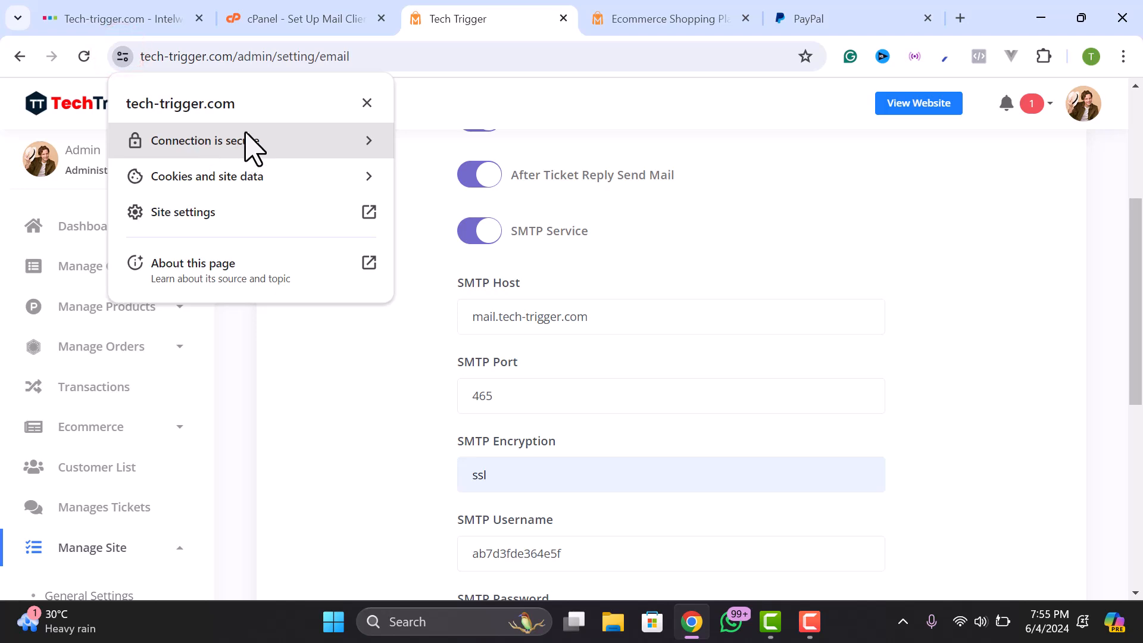
- Copy the order mailbox username from cPanel into the SMTP Username field
{"action": "left_click", "coordinate": [286, 15]}
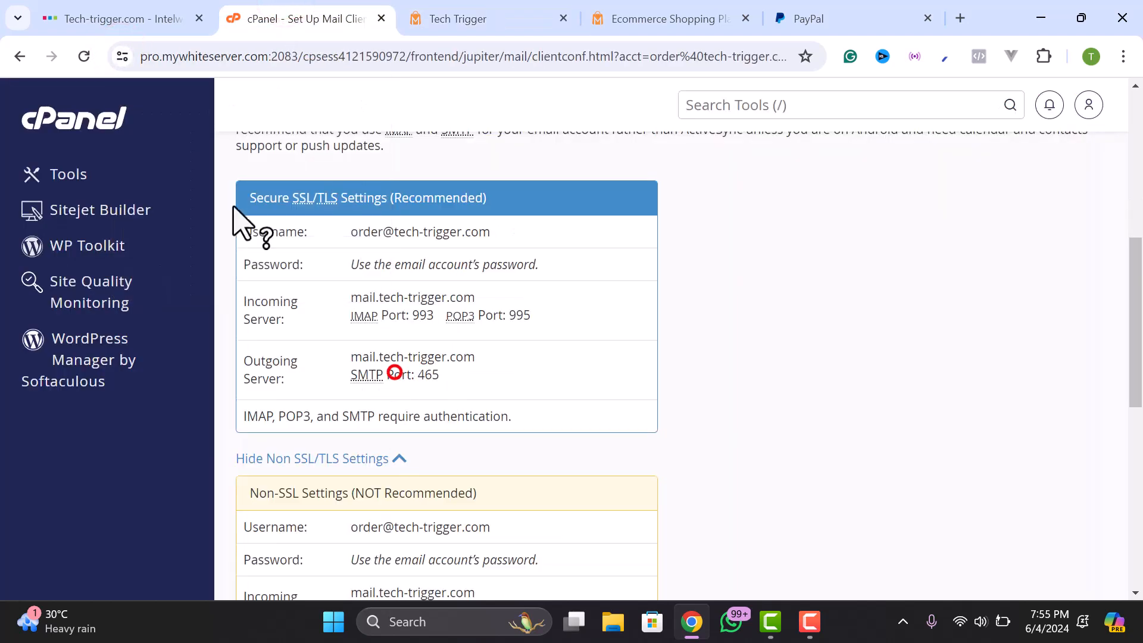
{"action": "scroll", "coordinate": [409, 290], "scroll_direction": "down", "scroll_amount": 2}
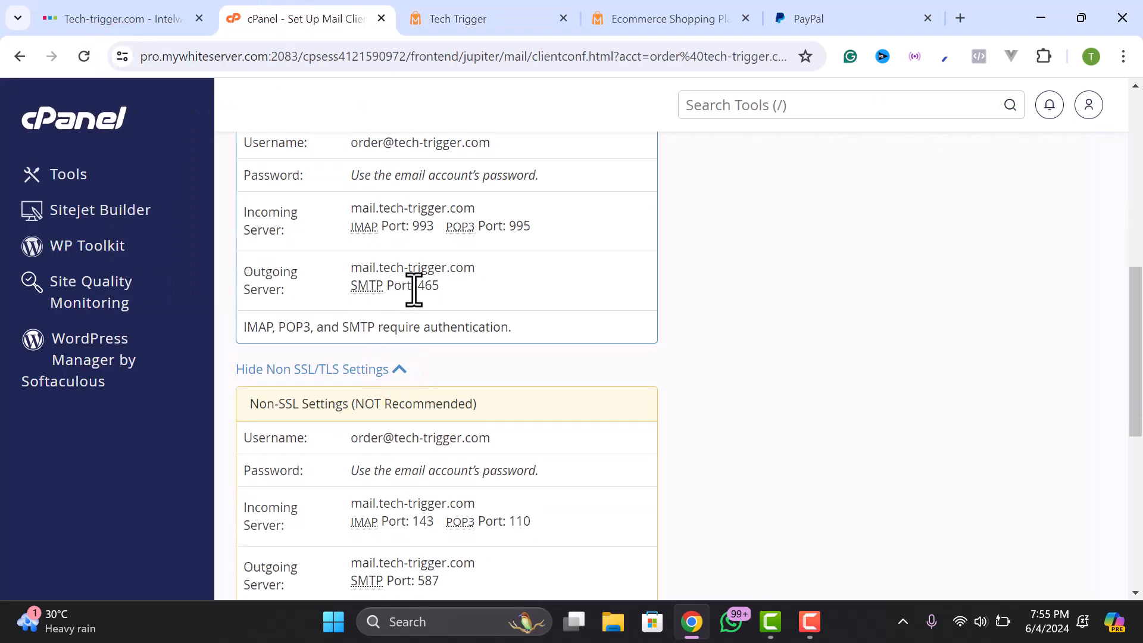
{"action": "scroll", "coordinate": [413, 290], "scroll_direction": "up", "scroll_amount": 1}
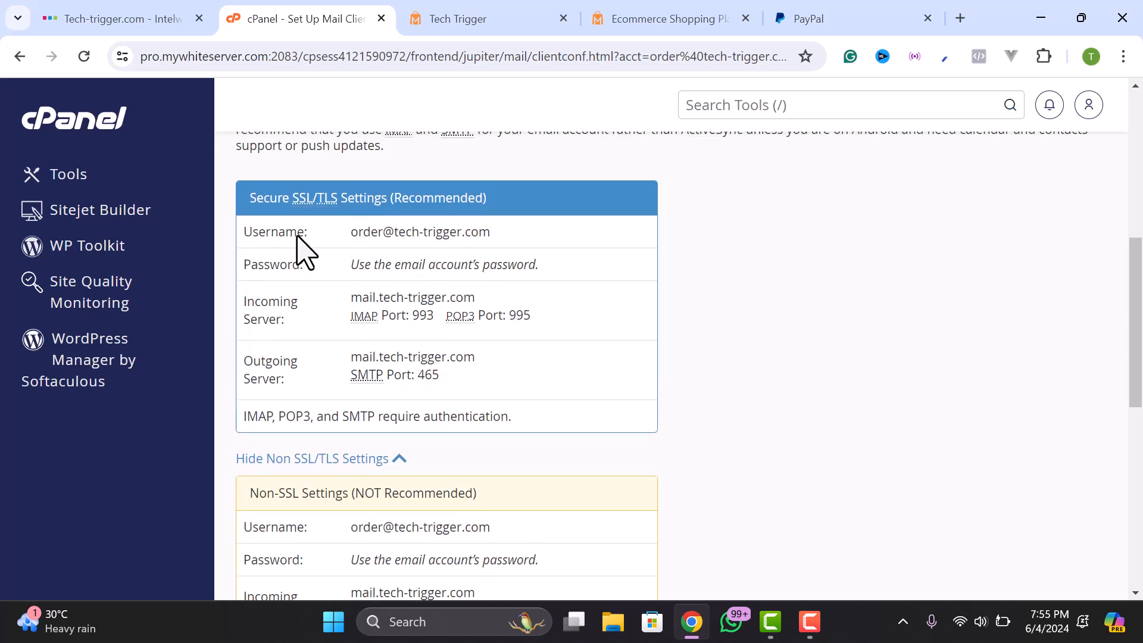
{"action": "left_click_drag", "start_coordinate": [348, 232], "coordinate": [489, 231]}
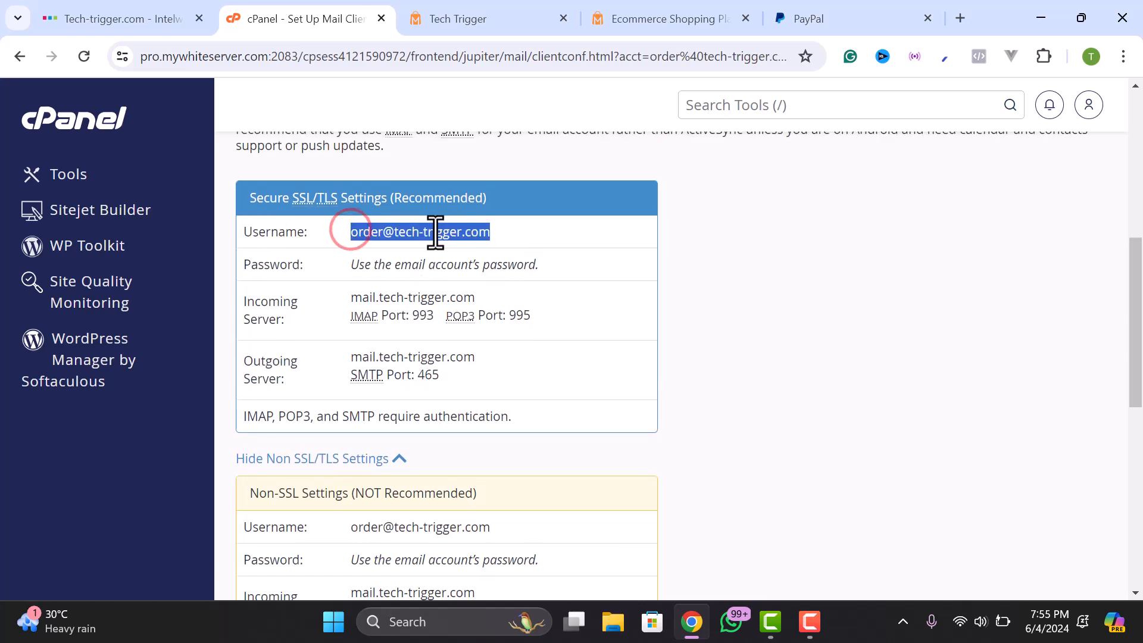
{"action": "right_click", "coordinate": [435, 233]}
{"action": "left_click", "coordinate": [479, 250]}
{"action": "left_click", "coordinate": [467, 14]}
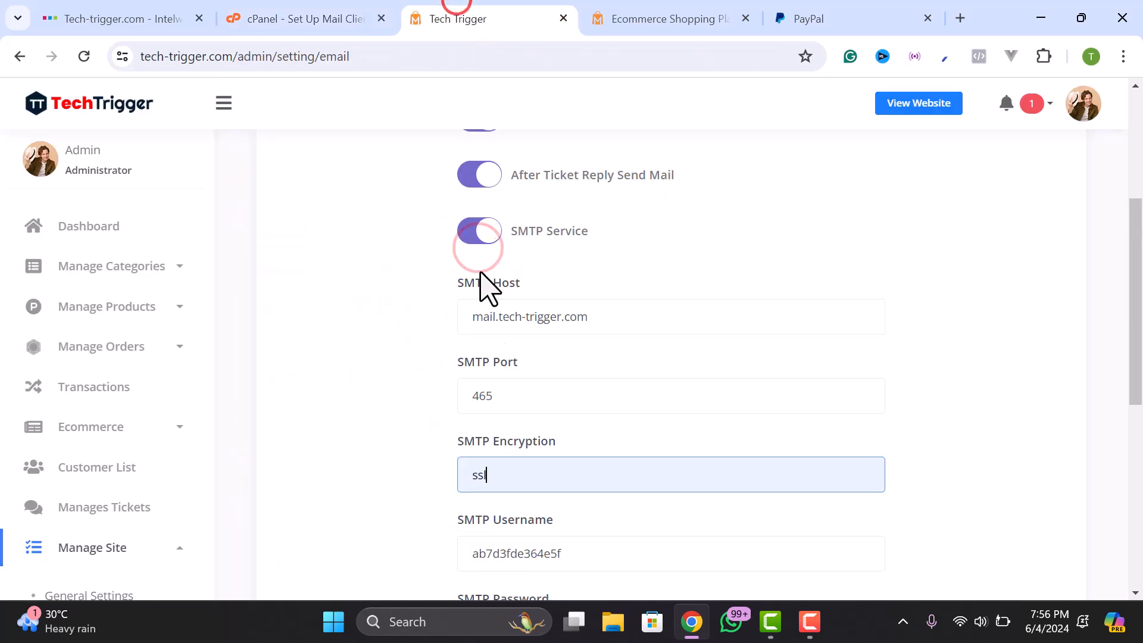
{"action": "scroll", "coordinate": [494, 321], "scroll_direction": "down", "scroll_amount": 5}
{"action": "left_click", "coordinate": [490, 289]}
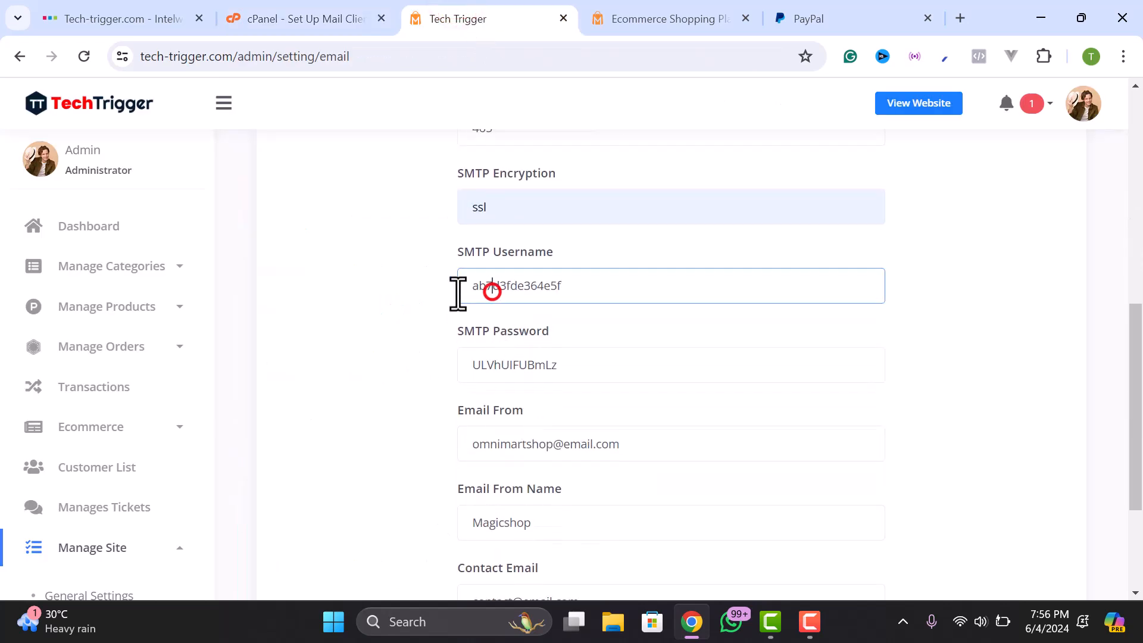
{"action": "double_click", "coordinate": [503, 284]}
{"action": "right_click", "coordinate": [504, 284]}
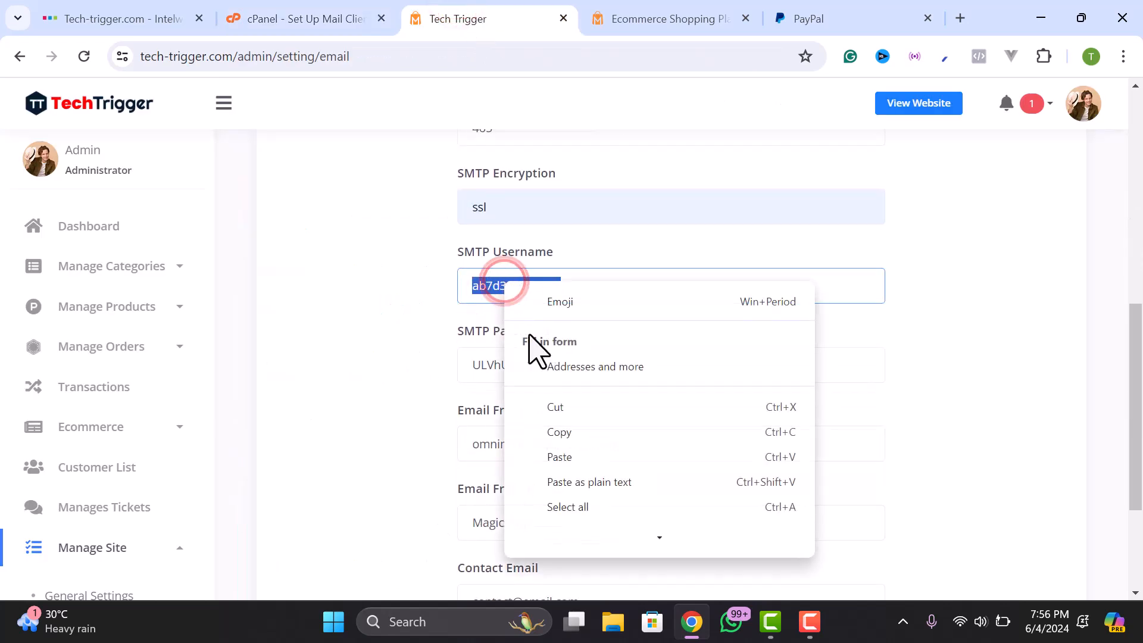
{"action": "left_click", "coordinate": [566, 455]}
- Paste the order mailbox address into the Email From field
{"action": "left_click", "coordinate": [506, 365]}
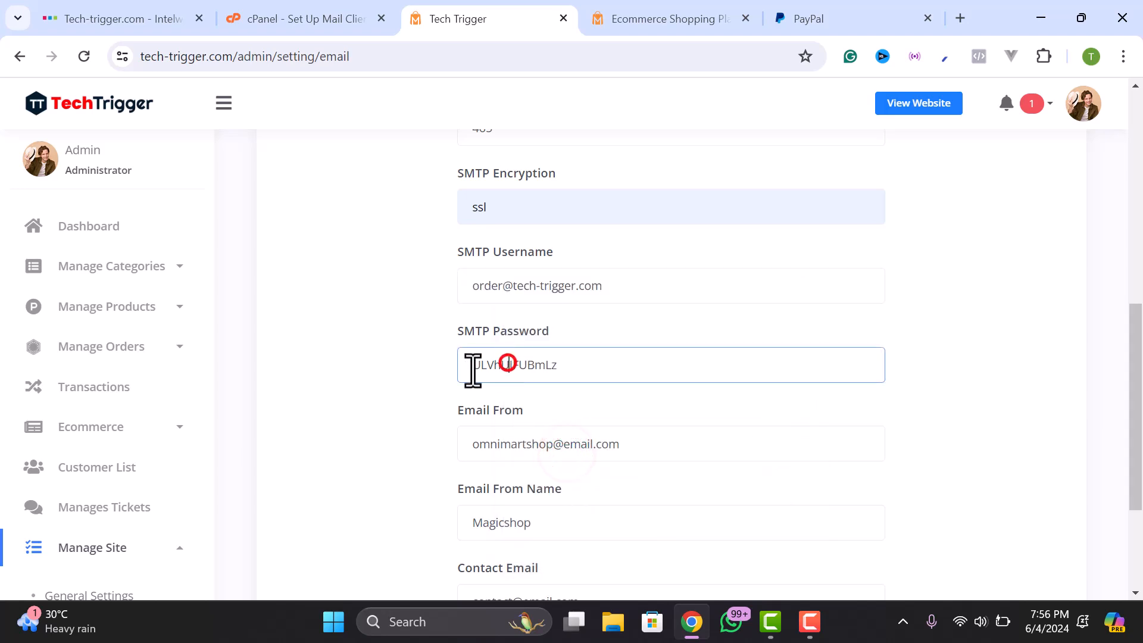
{"action": "double_click", "coordinate": [522, 455]}
{"action": "triple_click", "coordinate": [523, 454]}
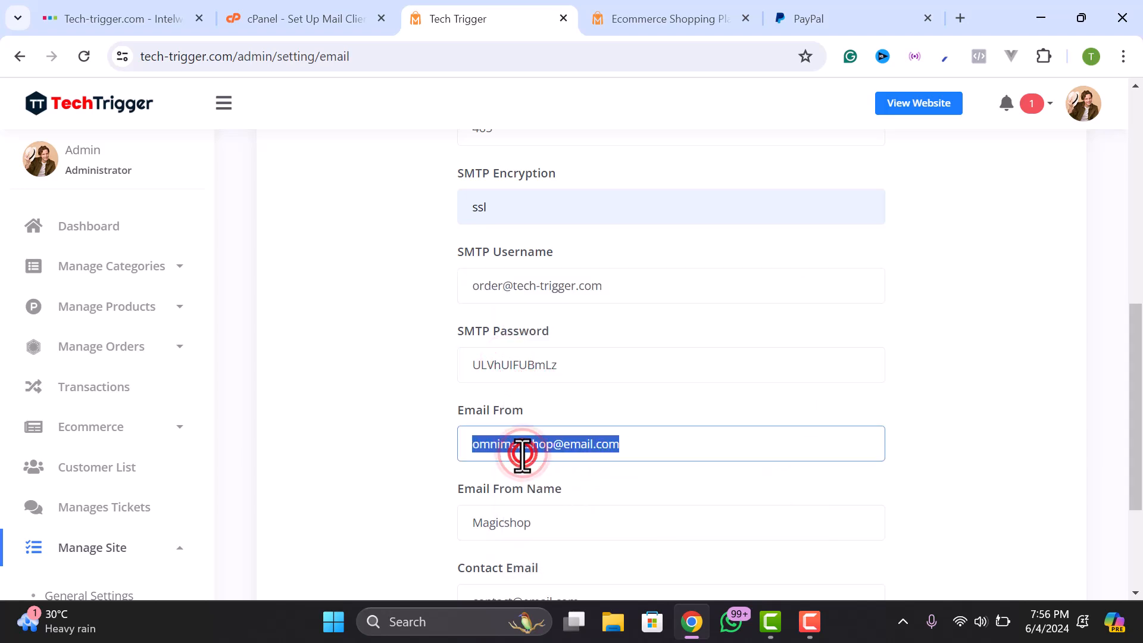
{"action": "right_click", "coordinate": [523, 456]}
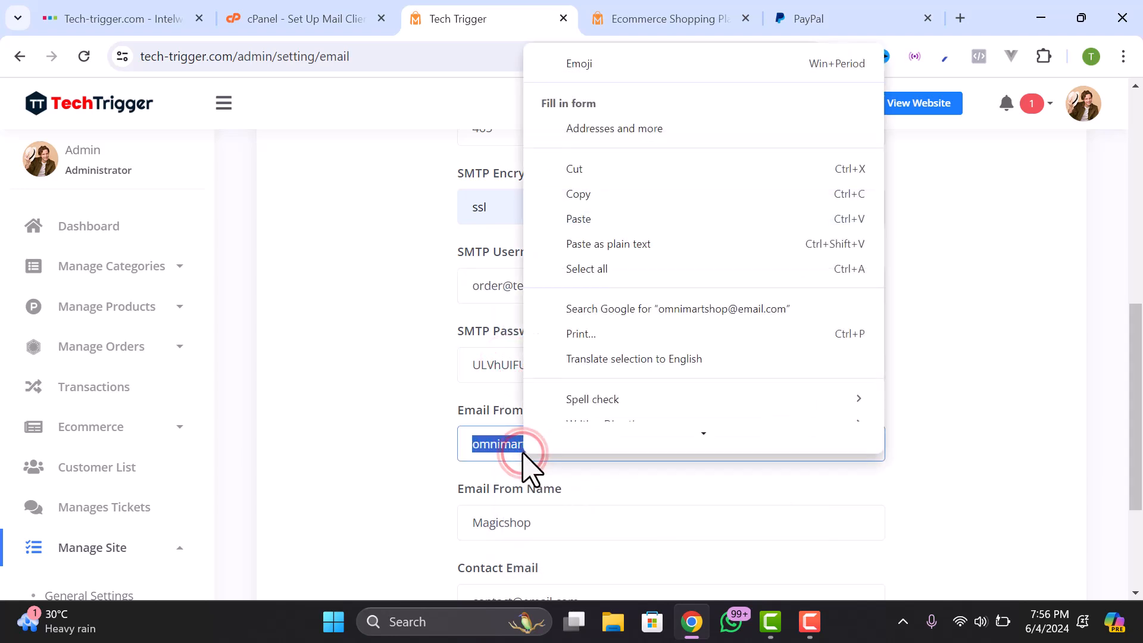
{"action": "left_click", "coordinate": [575, 227]}
- Replace 'Magicshop' in the sender name with 'Tech' and paste the info mailbox into Contact Email
{"action": "scroll", "coordinate": [467, 378], "scroll_direction": "down", "scroll_amount": 2}
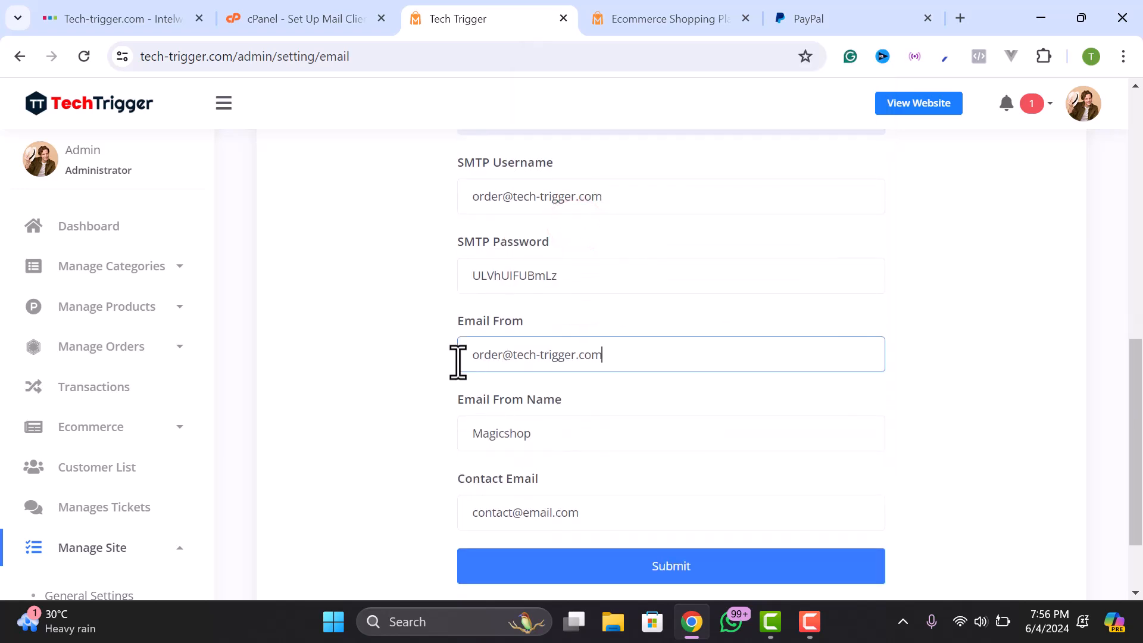
{"action": "scroll", "coordinate": [525, 439], "scroll_direction": "down", "scroll_amount": 2}
{"action": "double_click", "coordinate": [522, 344]}
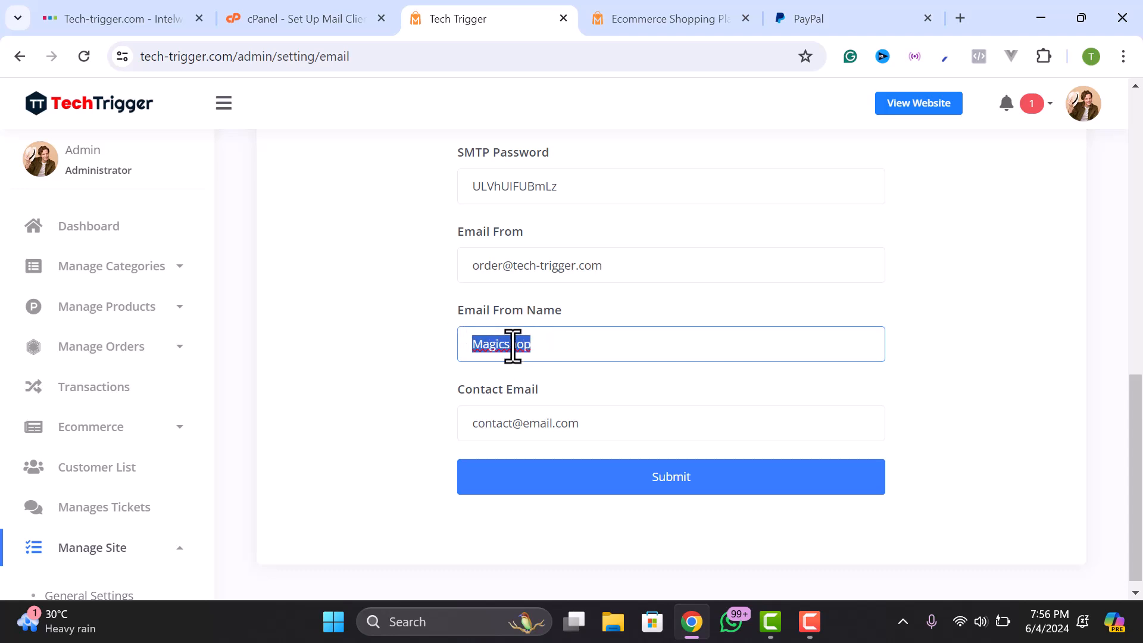
{"action": "type", "text": "Tech Trigger"}
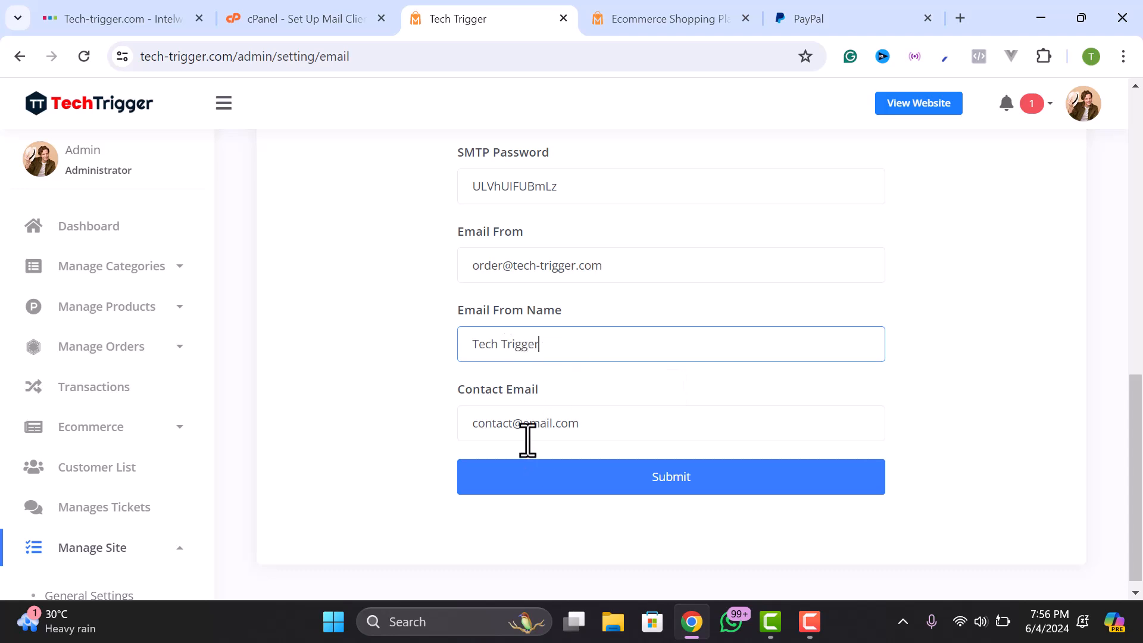
{"action": "left_click", "coordinate": [527, 424]}
{"action": "key", "text": "ctrl+a"}
{"action": "key", "text": "ctrl+v"}
{"action": "mouse_move", "coordinate": [474, 423]}
{"action": "left_mouse_down"}
{"action": "mouse_move", "coordinate": [520, 424]}
{"action": "mouse_move", "coordinate": [488, 425]}
{"action": "left_mouse_up"}
- Recheck cPanel's settings, then submit the updated email settings
{"action": "left_click", "coordinate": [327, 15]}
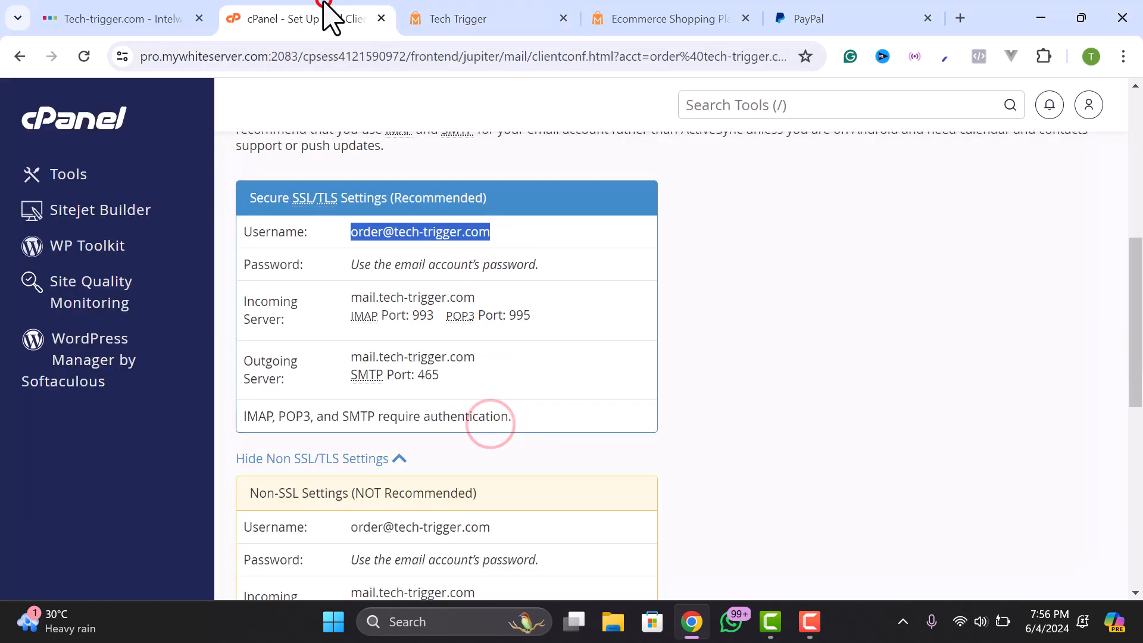
{"action": "scroll", "coordinate": [433, 212], "scroll_direction": "up", "scroll_amount": 7}
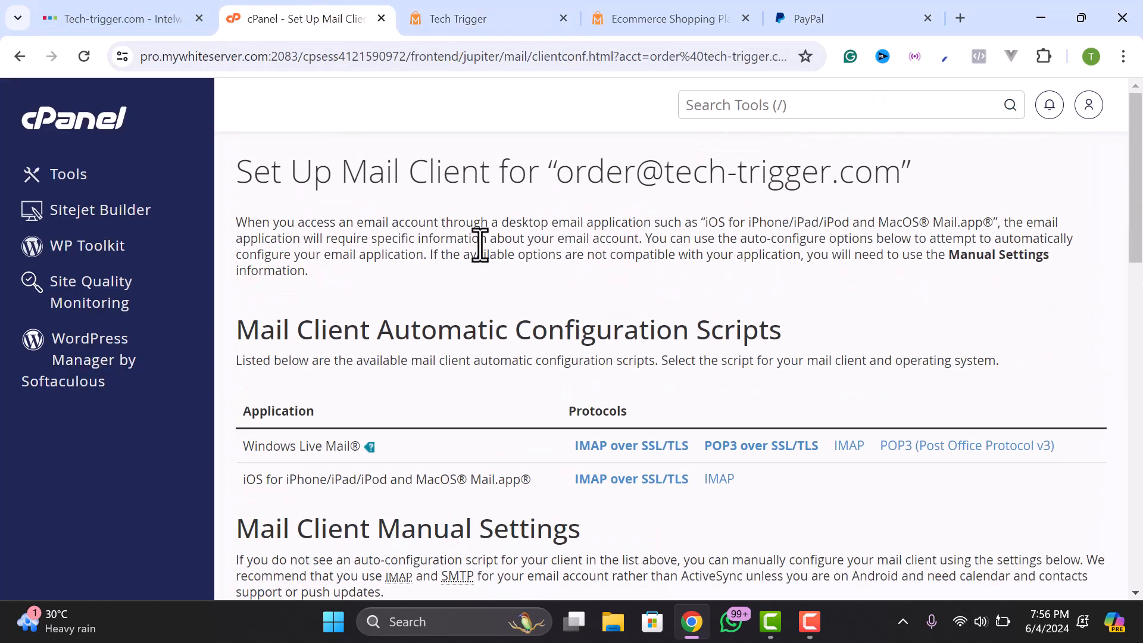
{"action": "left_click", "coordinate": [415, 15]}
{"action": "left_click", "coordinate": [616, 488]}
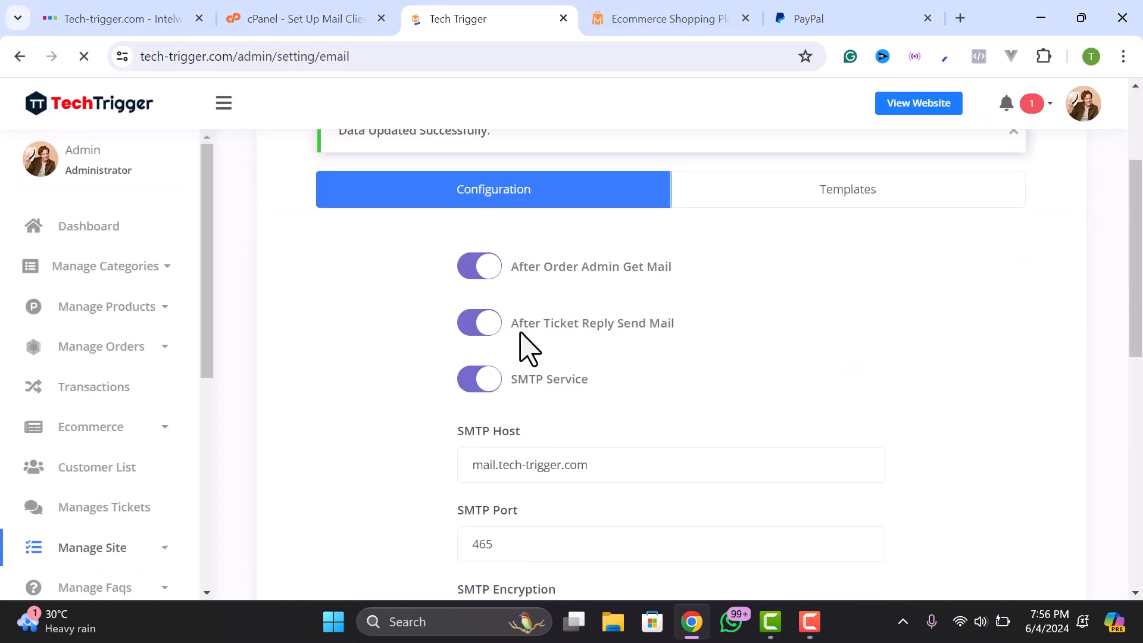
{"action": "scroll", "coordinate": [482, 330], "scroll_direction": "down", "scroll_amount": 4}
{"action": "scroll", "coordinate": [161, 470], "scroll_direction": "down", "scroll_amount": 4}
{"action": "scroll", "coordinate": [102, 428], "scroll_direction": "up", "scroll_amount": 5}
{"action": "scroll", "coordinate": [122, 452], "scroll_direction": "up", "scroll_amount": 1}
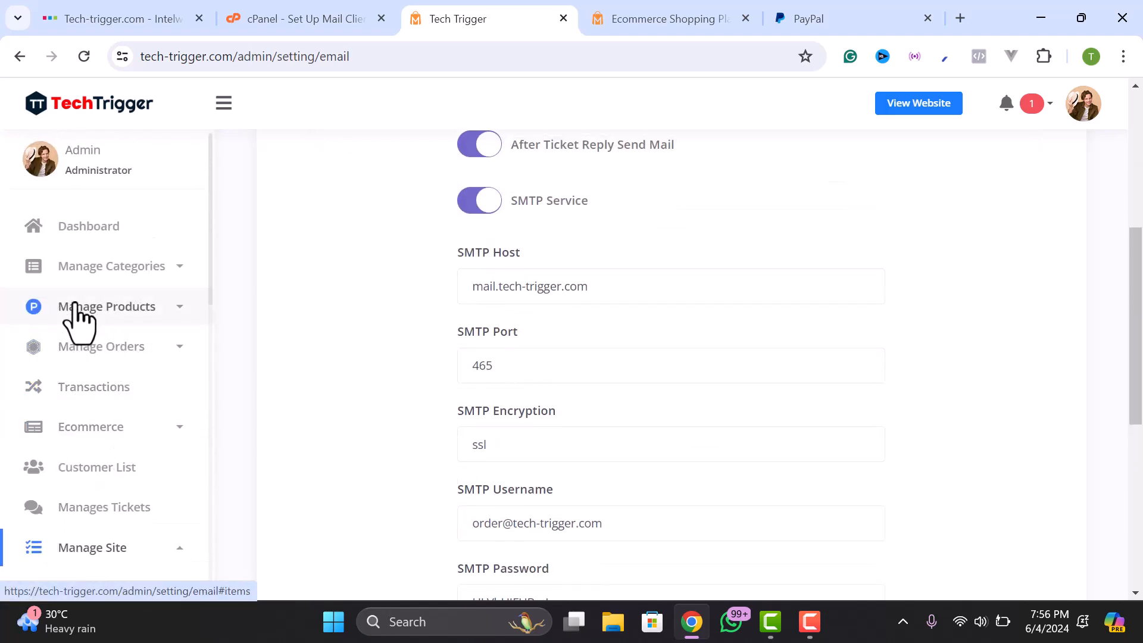
{"action": "left_click", "coordinate": [78, 307]}
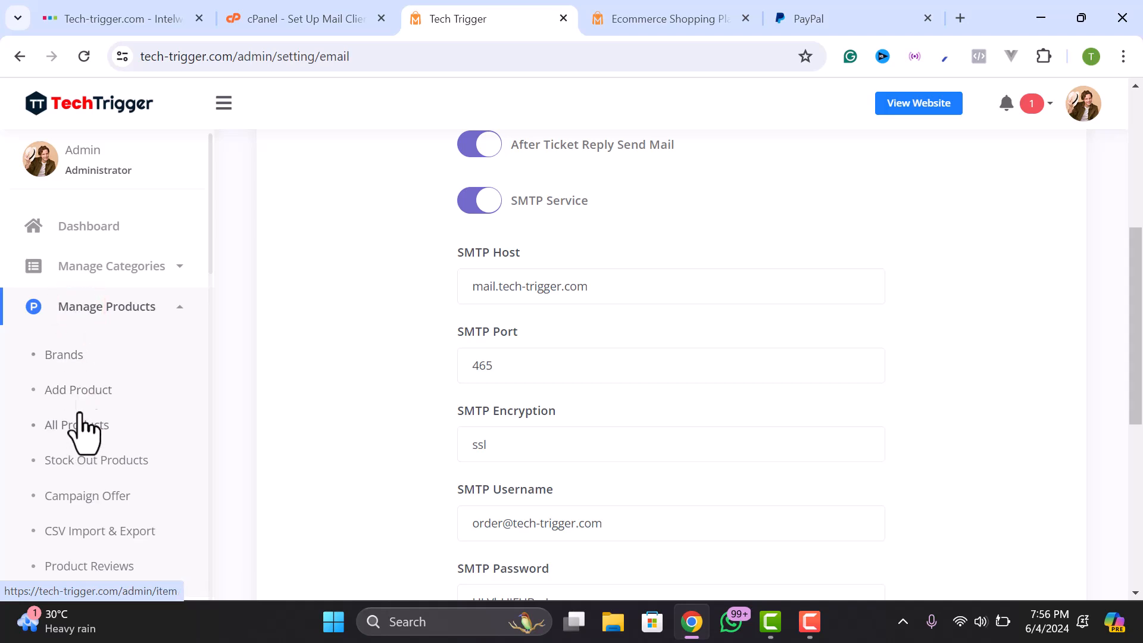
{"action": "left_click", "coordinate": [81, 309]}
{"action": "left_click", "coordinate": [85, 301]}
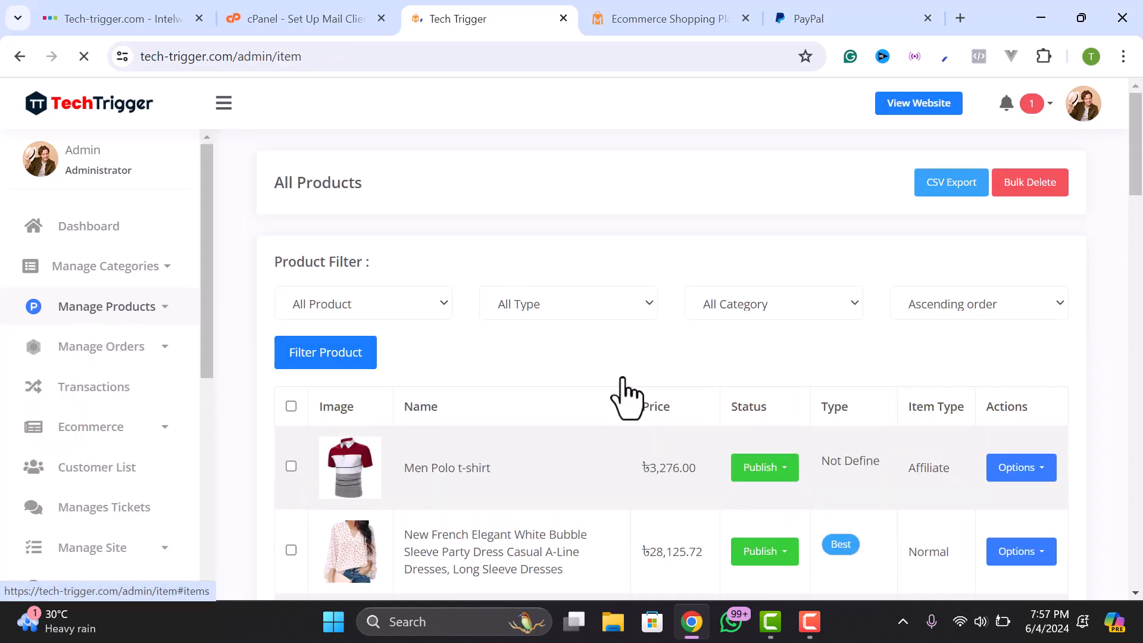
{"action": "scroll", "coordinate": [574, 352], "scroll_direction": "down", "scroll_amount": 3}
{"action": "scroll", "coordinate": [403, 439], "scroll_direction": "down", "scroll_amount": 8}
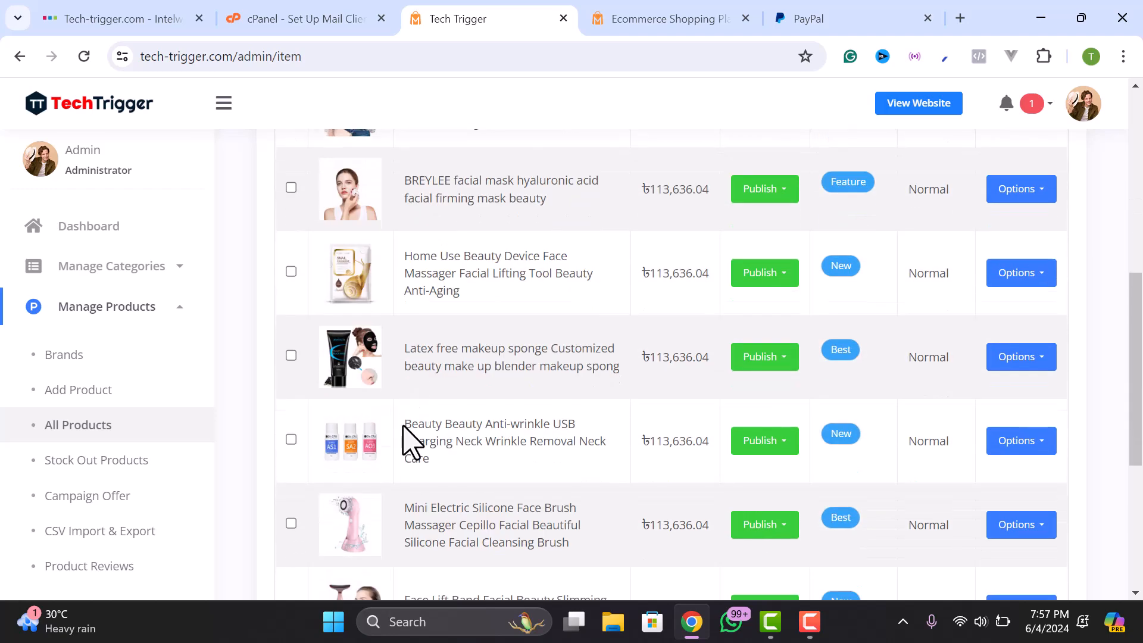
{"action": "scroll", "coordinate": [379, 343], "scroll_direction": "down", "scroll_amount": 2}
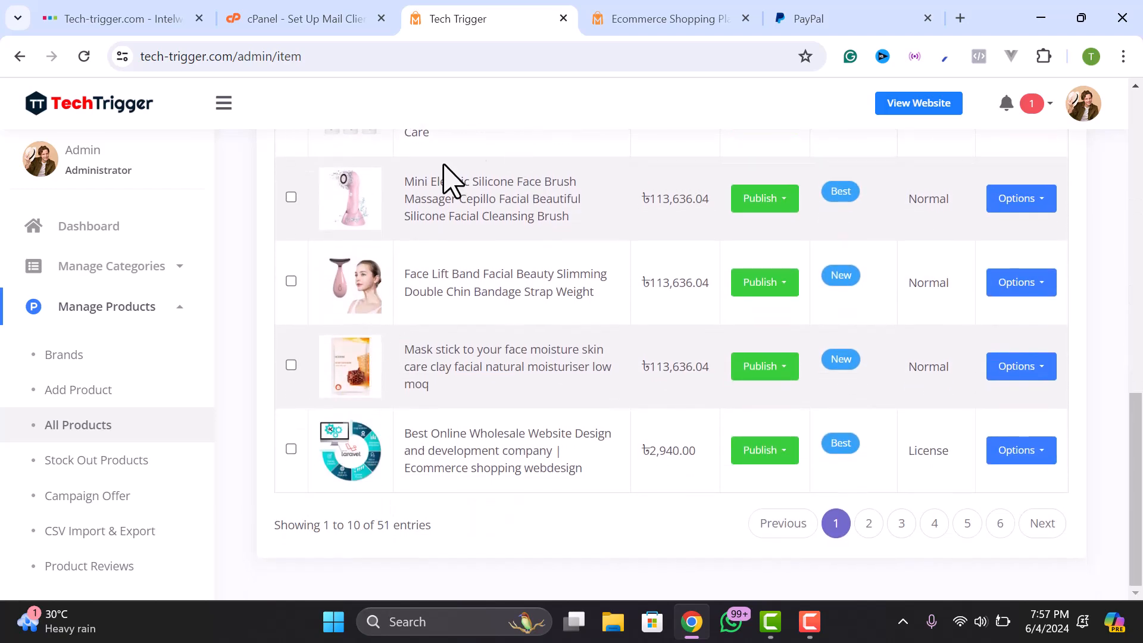
{"action": "scroll", "coordinate": [433, 411], "scroll_direction": "up", "scroll_amount": 3}
{"action": "scroll", "coordinate": [638, 403], "scroll_direction": "down", "scroll_amount": 2}
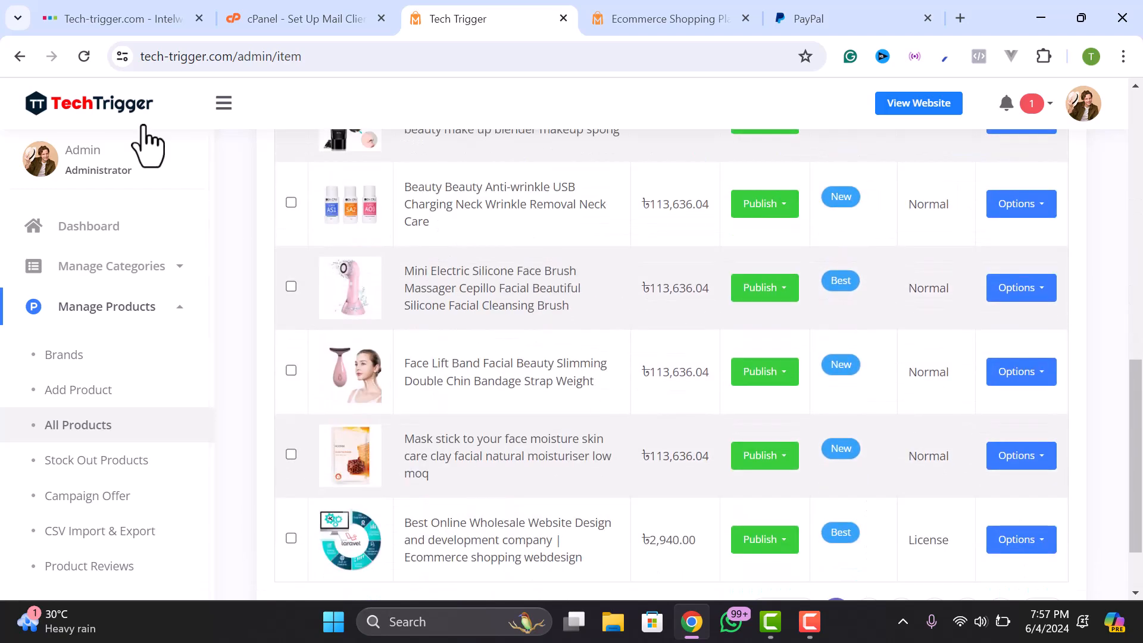
{"action": "scroll", "coordinate": [411, 321], "scroll_direction": "down", "scroll_amount": 2}
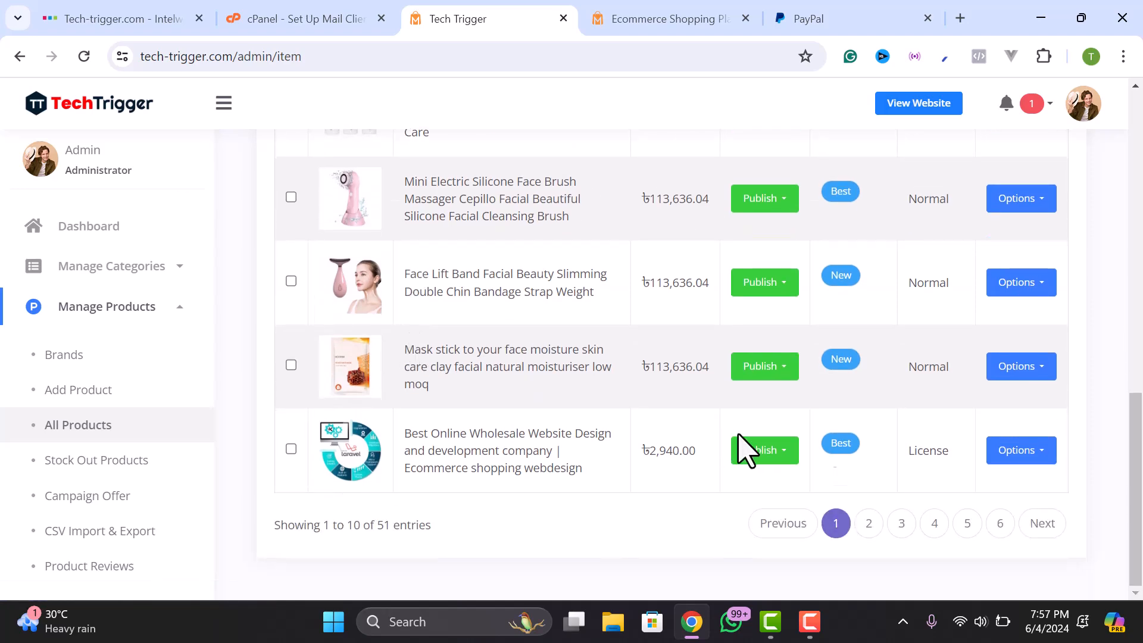
{"action": "scroll", "coordinate": [950, 360], "scroll_direction": "up", "scroll_amount": 10}
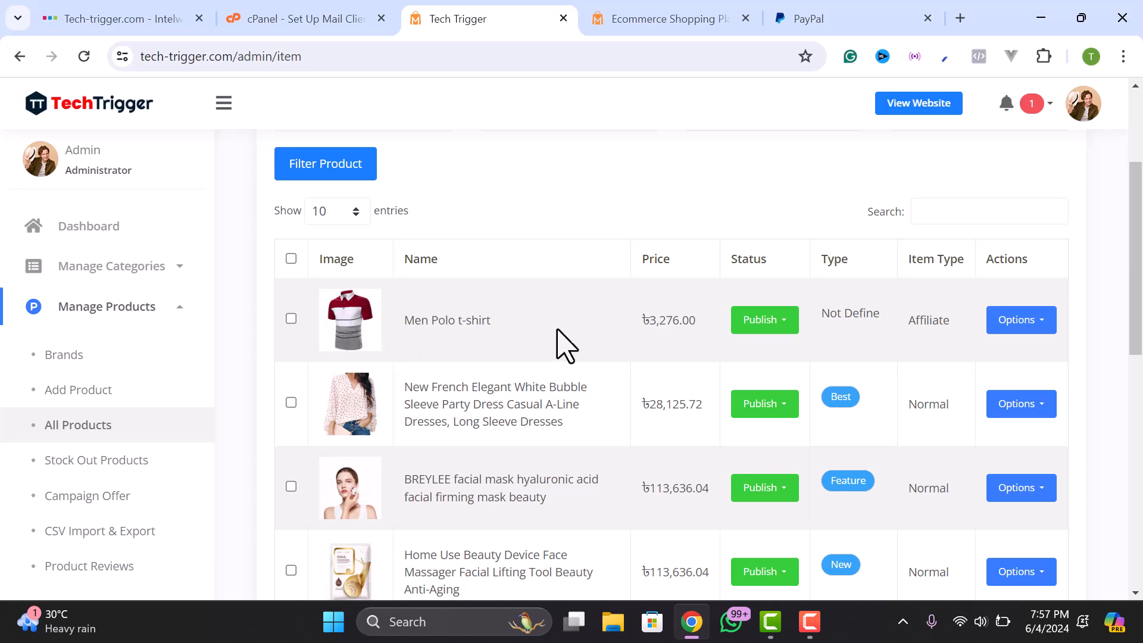
{"action": "left_click", "coordinate": [1049, 316]}
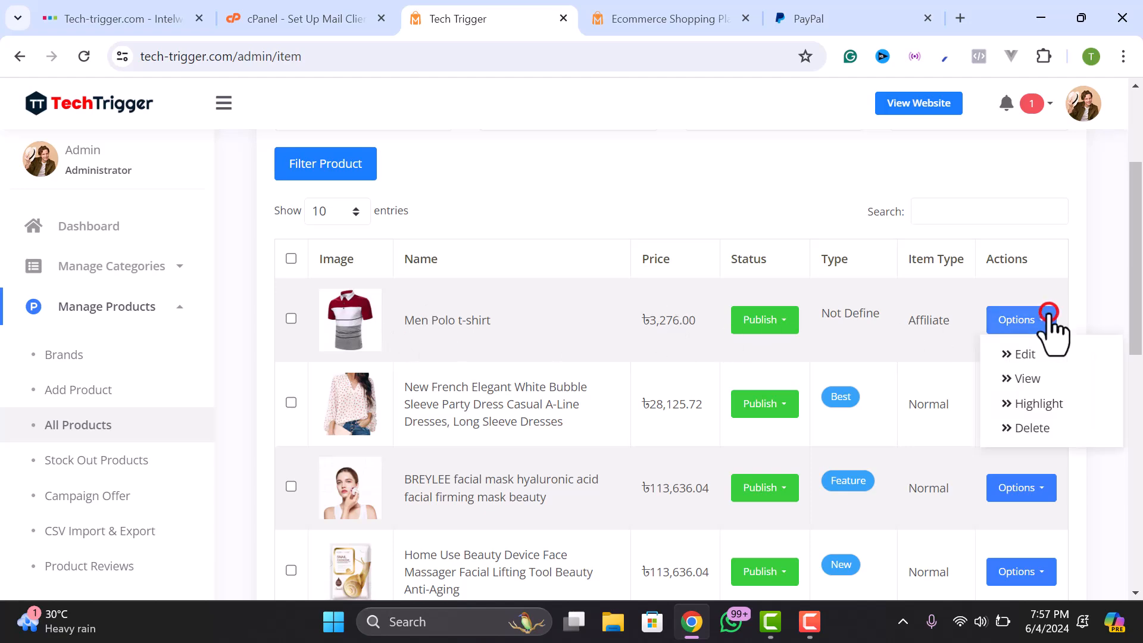
{"action": "left_click", "coordinate": [1022, 358]}
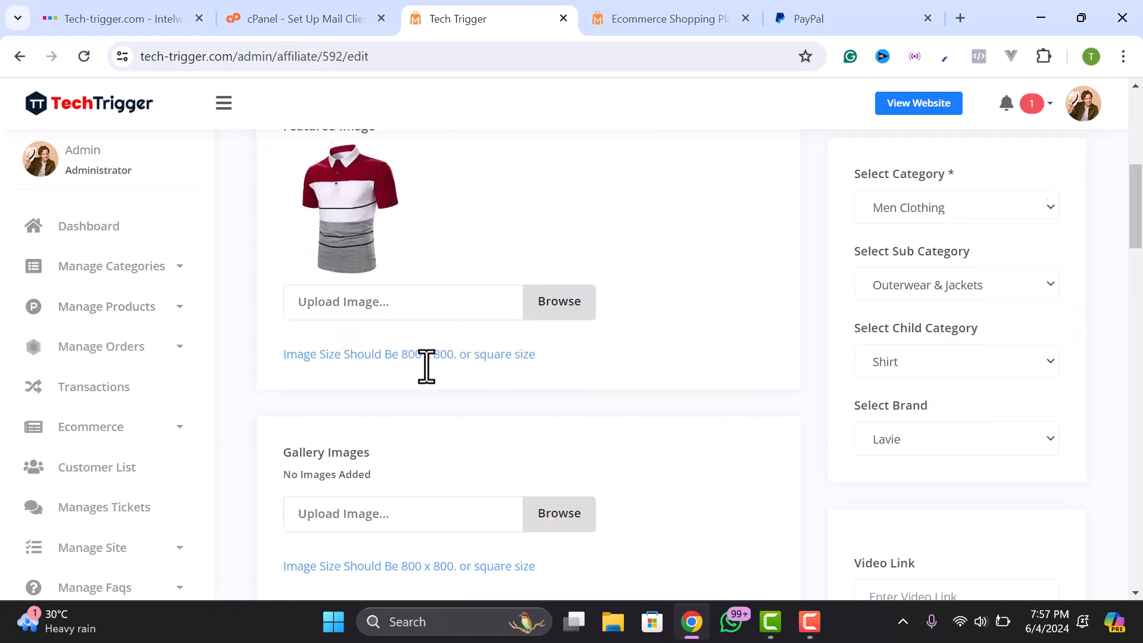
{"action": "scroll", "coordinate": [428, 381], "scroll_direction": "down", "scroll_amount": 20}
{"action": "scroll", "coordinate": [428, 390], "scroll_direction": "up", "scroll_amount": 17}
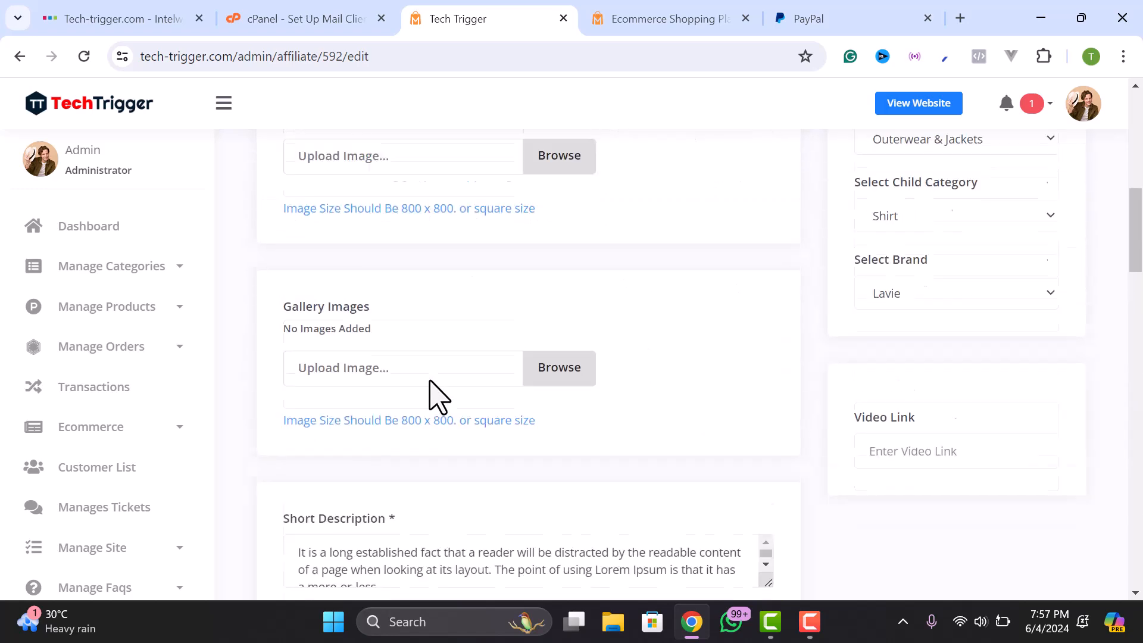
{"action": "scroll", "coordinate": [438, 396], "scroll_direction": "up", "scroll_amount": 10}
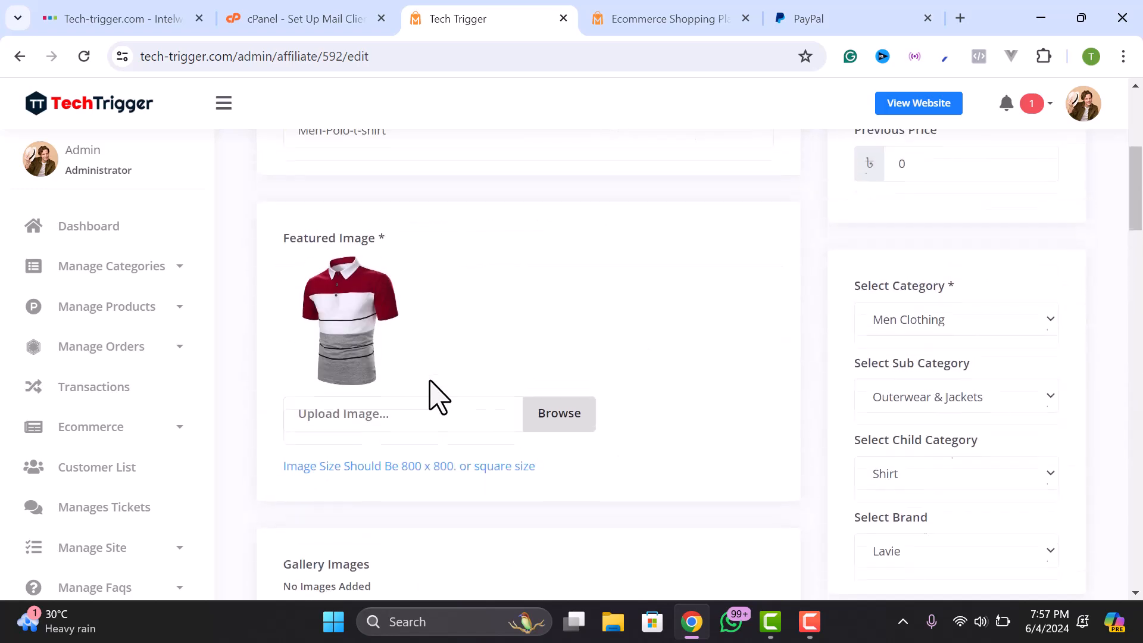
{"action": "left_click", "coordinate": [110, 307]}
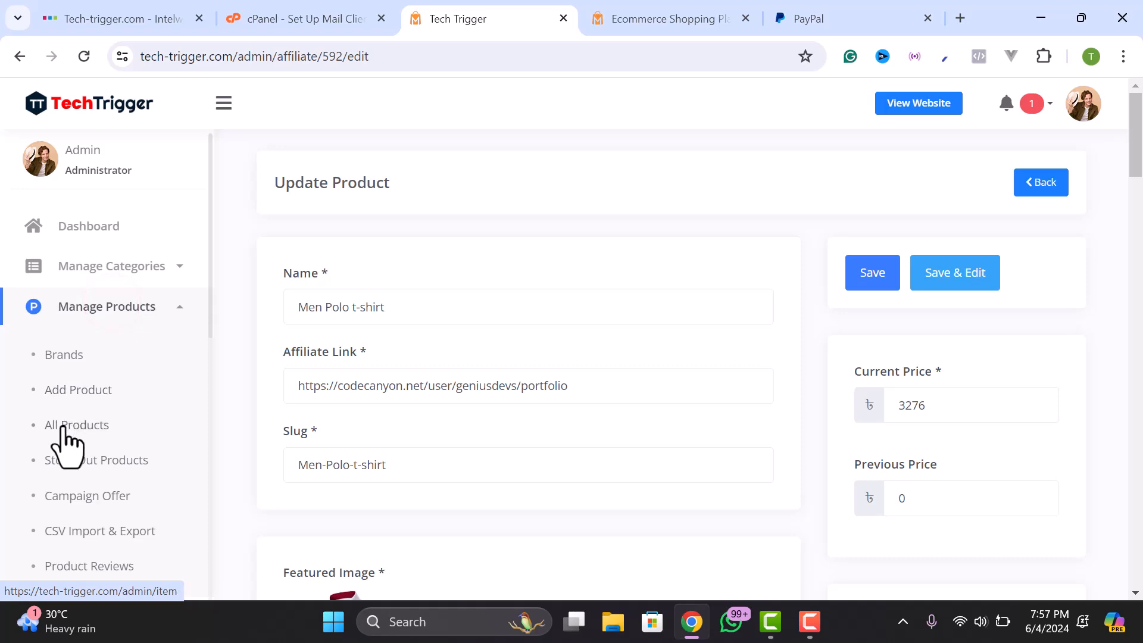
{"action": "left_click", "coordinate": [62, 425]}
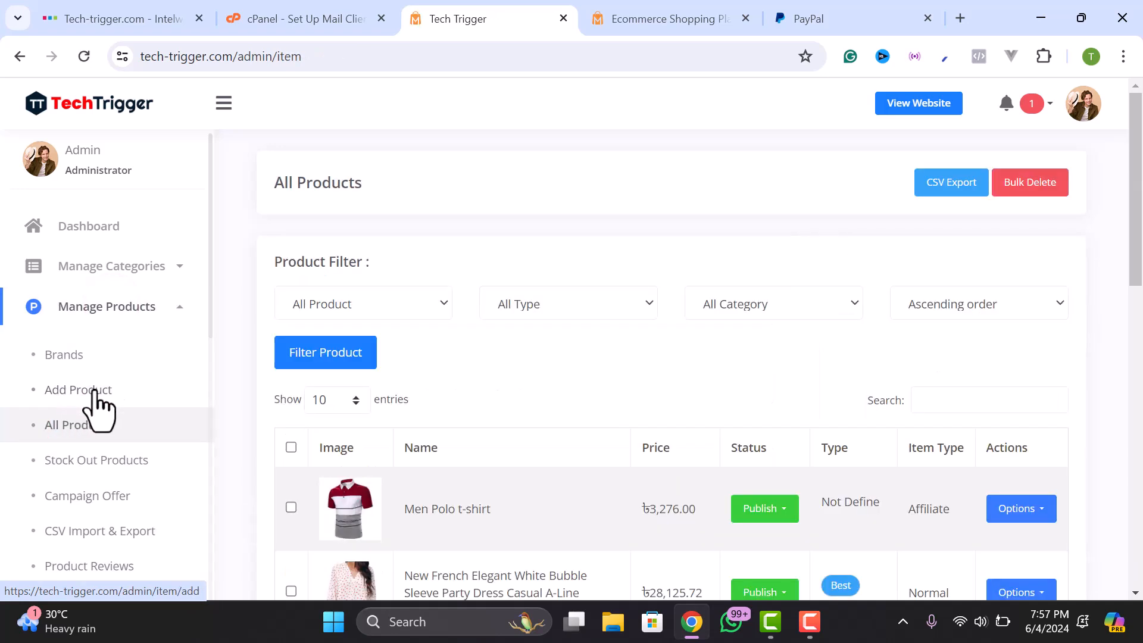
- Open the empty physical-product Create Product form via Add Product and focus its Name field
{"action": "left_click", "coordinate": [62, 390]}
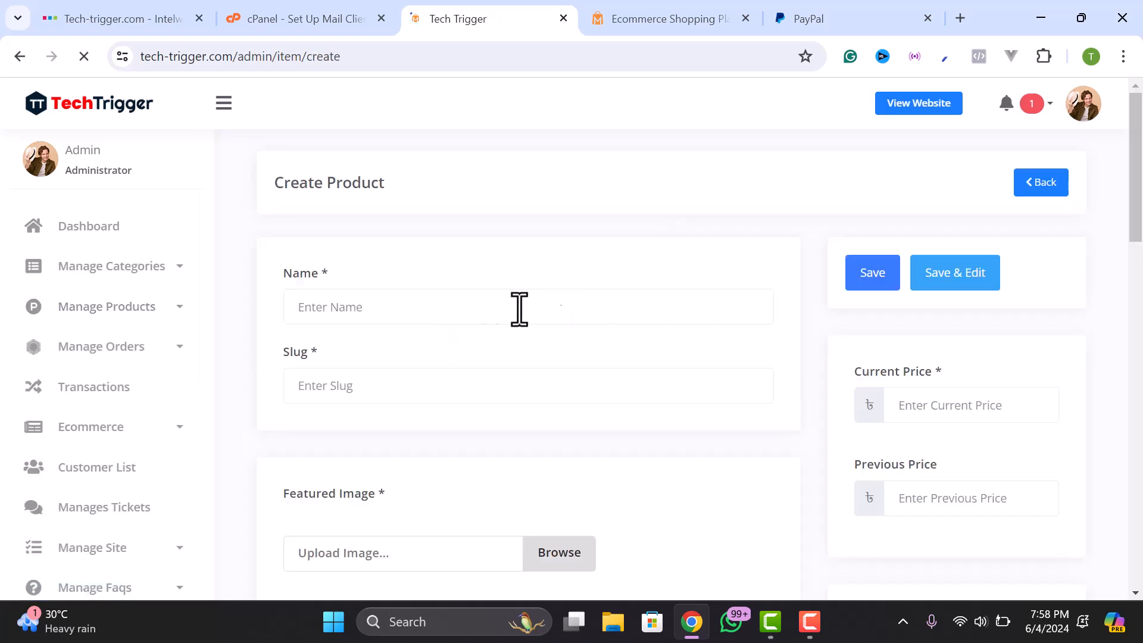
{"action": "left_click", "coordinate": [416, 306]}
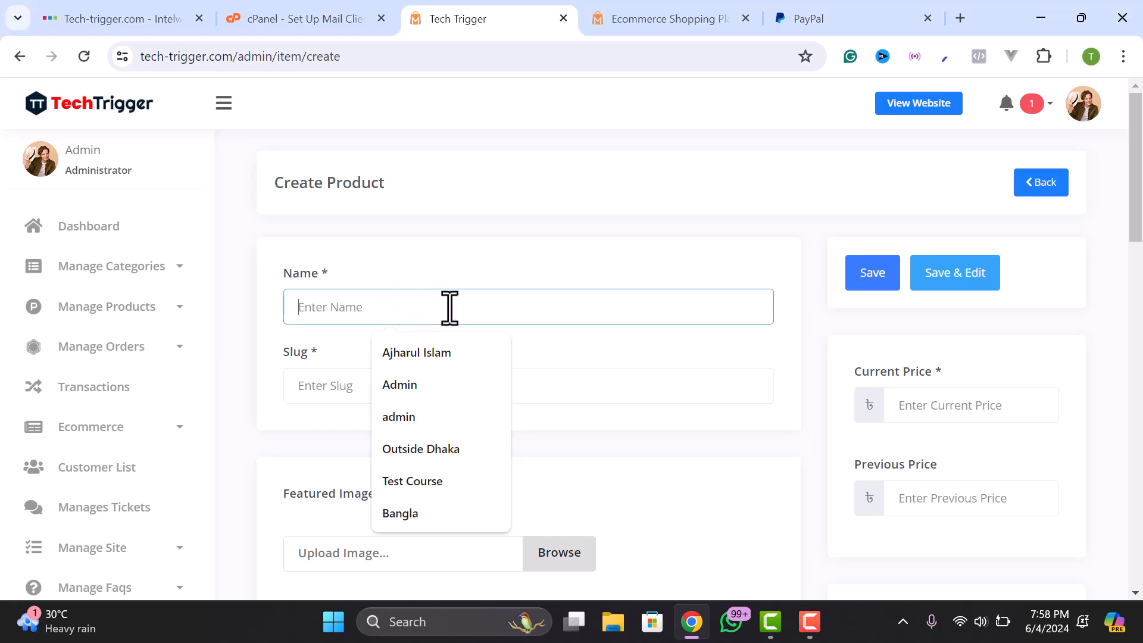
{"action": "left_click", "coordinate": [545, 381]}
{"action": "left_click", "coordinate": [547, 307]}
{"action": "left_click", "coordinate": [143, 266]}
{"action": "left_click", "coordinate": [82, 315]}
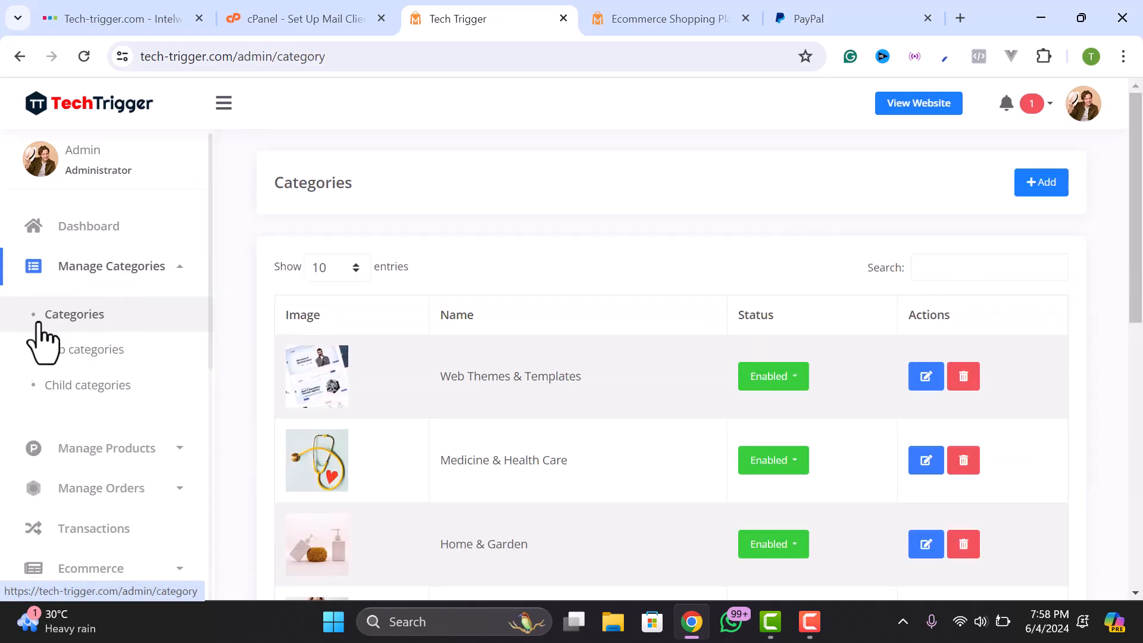
{"action": "scroll", "coordinate": [544, 411], "scroll_direction": "down", "scroll_amount": 10}
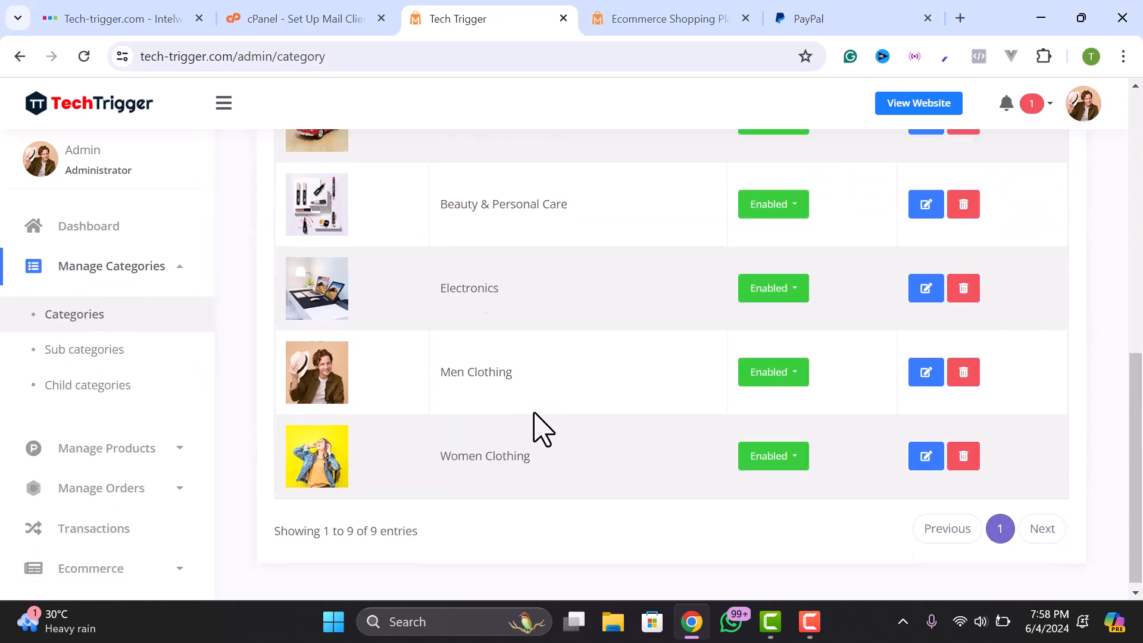
{"action": "scroll", "coordinate": [536, 428], "scroll_direction": "up", "scroll_amount": 10}
{"action": "scroll", "coordinate": [528, 409], "scroll_direction": "down", "scroll_amount": 10}
{"action": "scroll", "coordinate": [528, 408], "scroll_direction": "up", "scroll_amount": 10}
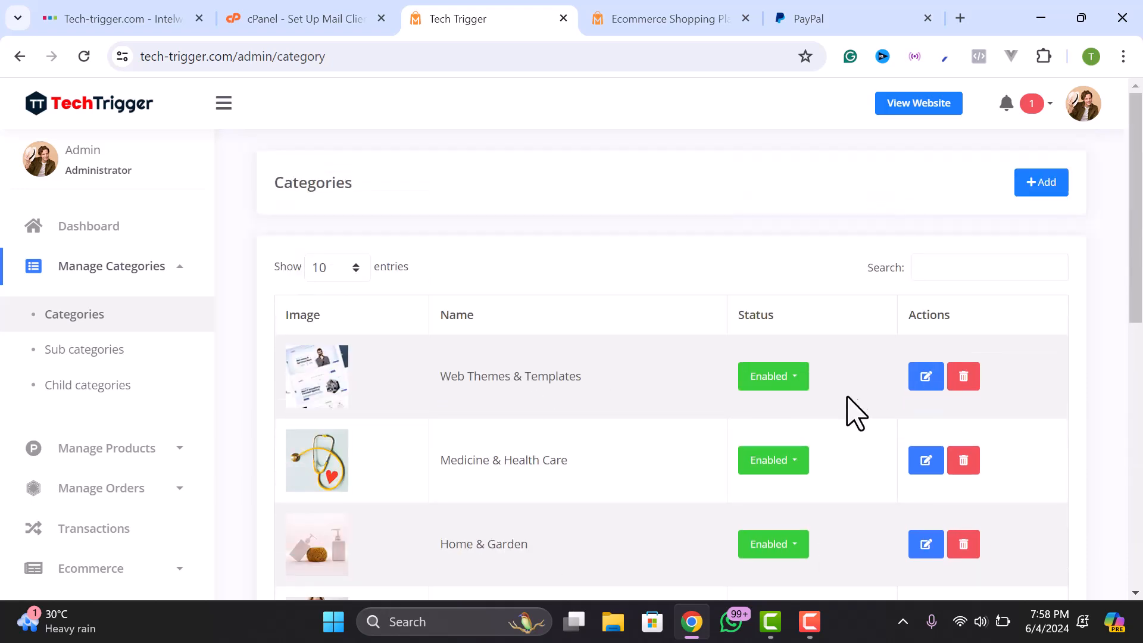
{"action": "left_click", "coordinate": [1062, 198]}
{"action": "left_click", "coordinate": [384, 420]}
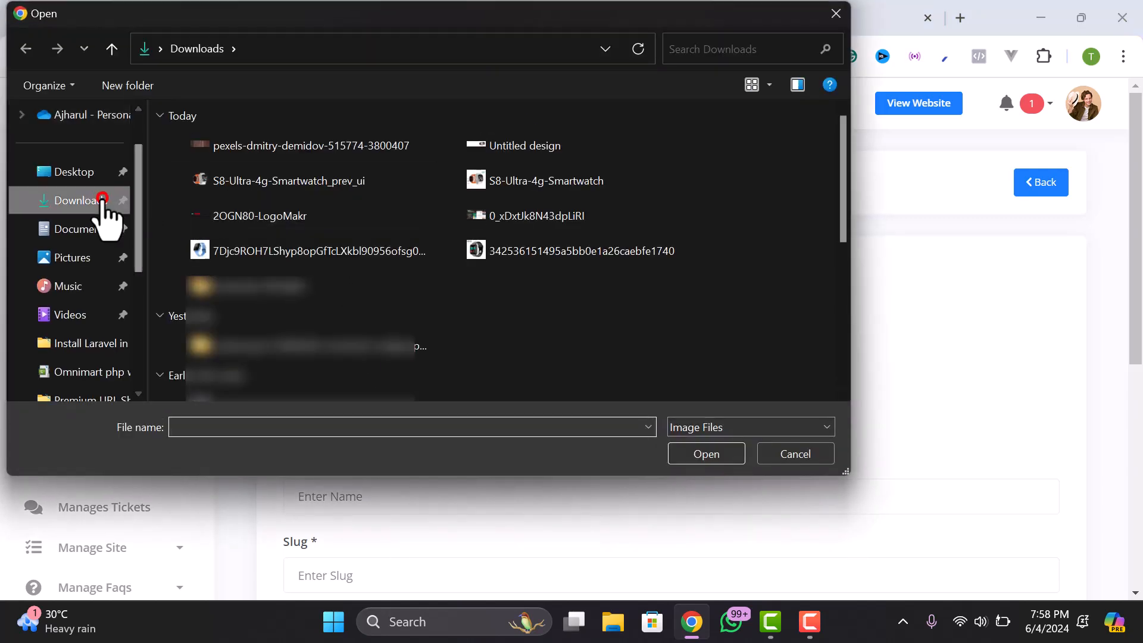
{"action": "left_click", "coordinate": [244, 252]}
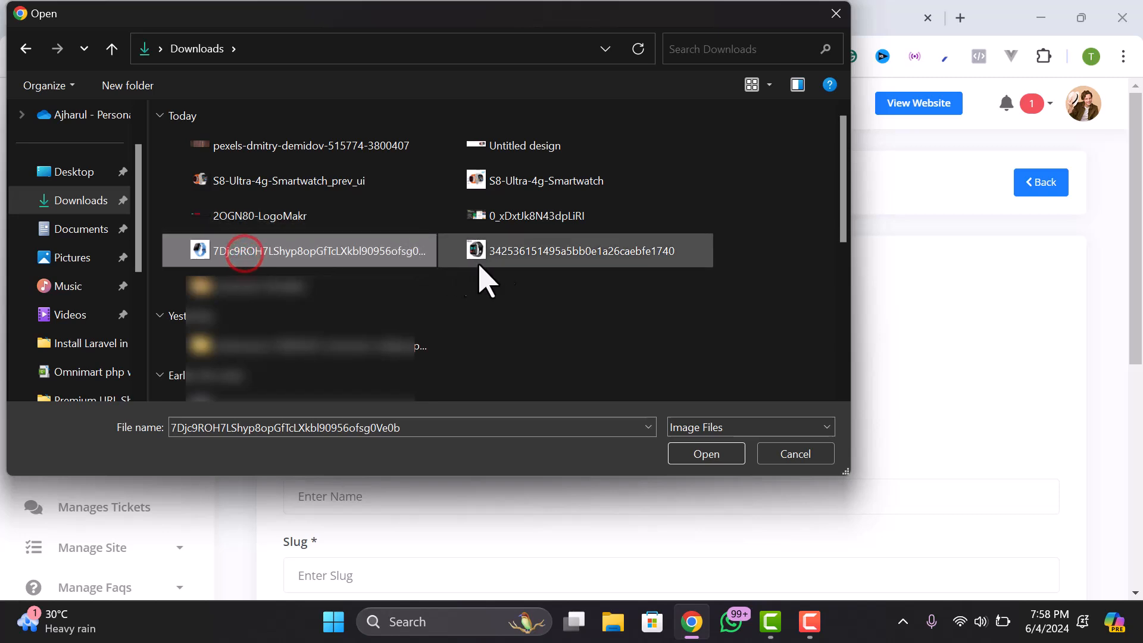
{"action": "left_click", "coordinate": [494, 256]}
{"action": "left_click", "coordinate": [702, 455]}
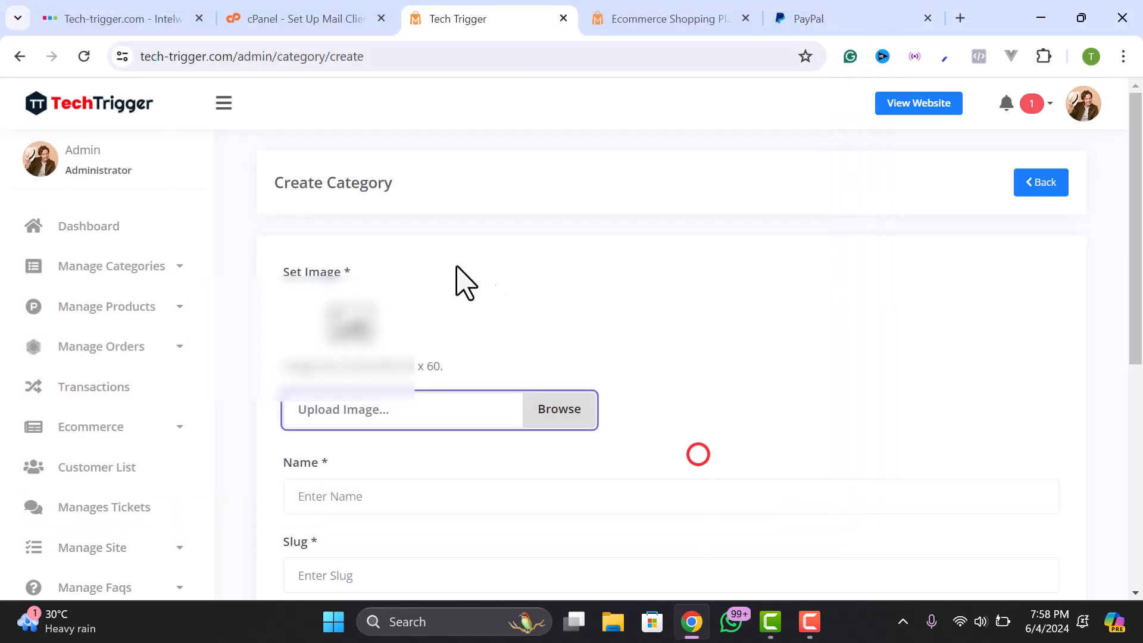
- Name the category 'Smart Watch' with meta keyword 'smartwatch' and submit it
{"action": "scroll", "coordinate": [339, 357], "scroll_direction": "down", "scroll_amount": 3}
{"action": "scroll", "coordinate": [334, 250], "scroll_direction": "up", "scroll_amount": 1}
{"action": "scroll", "coordinate": [369, 316], "scroll_direction": "up", "scroll_amount": 1}
{"action": "scroll", "coordinate": [360, 350], "scroll_direction": "down", "scroll_amount": 3}
{"action": "left_click", "coordinate": [355, 299]}
{"action": "type", "text": "Smart Watch"}
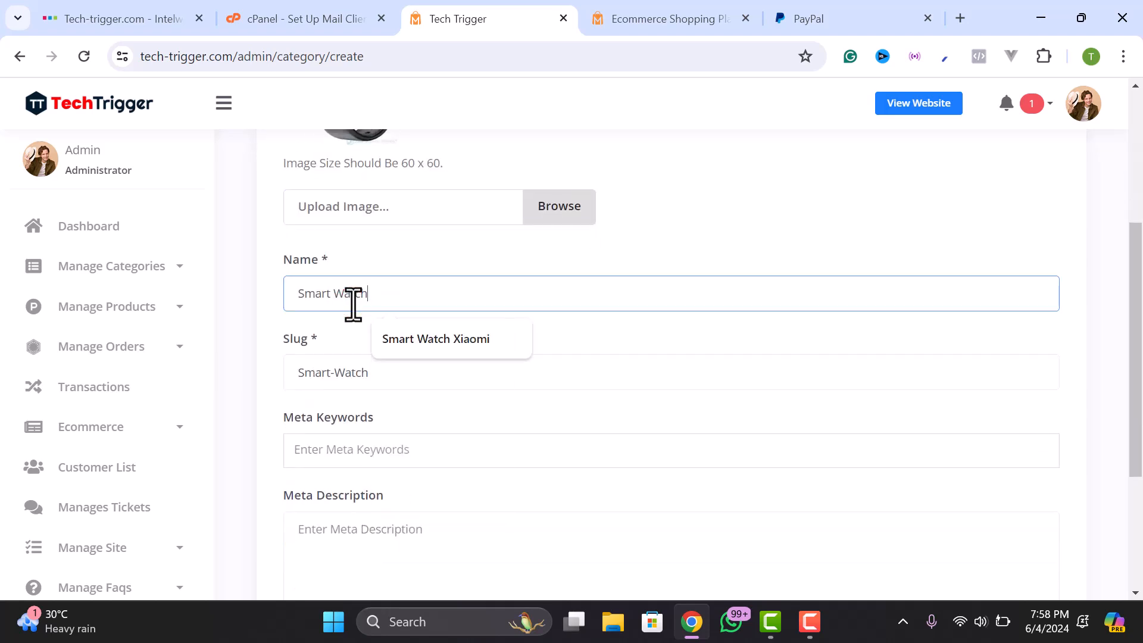
{"action": "scroll", "coordinate": [339, 322], "scroll_direction": "down", "scroll_amount": 3}
{"action": "left_click", "coordinate": [339, 271]}
{"action": "type", "text": "smartwatch"}
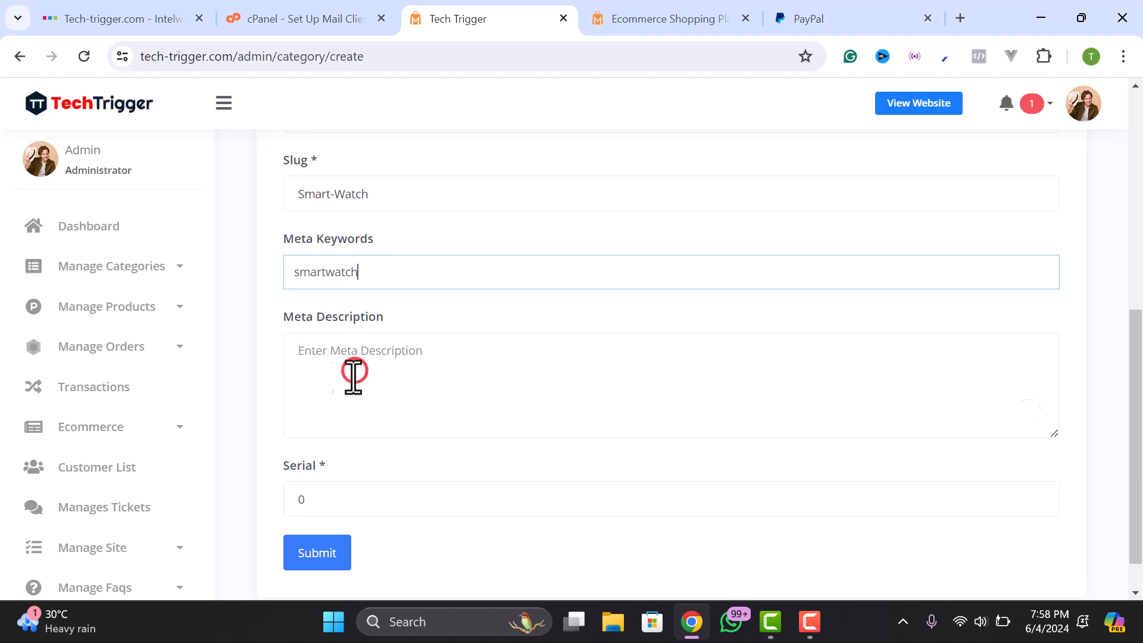
{"action": "left_click", "coordinate": [342, 374]}
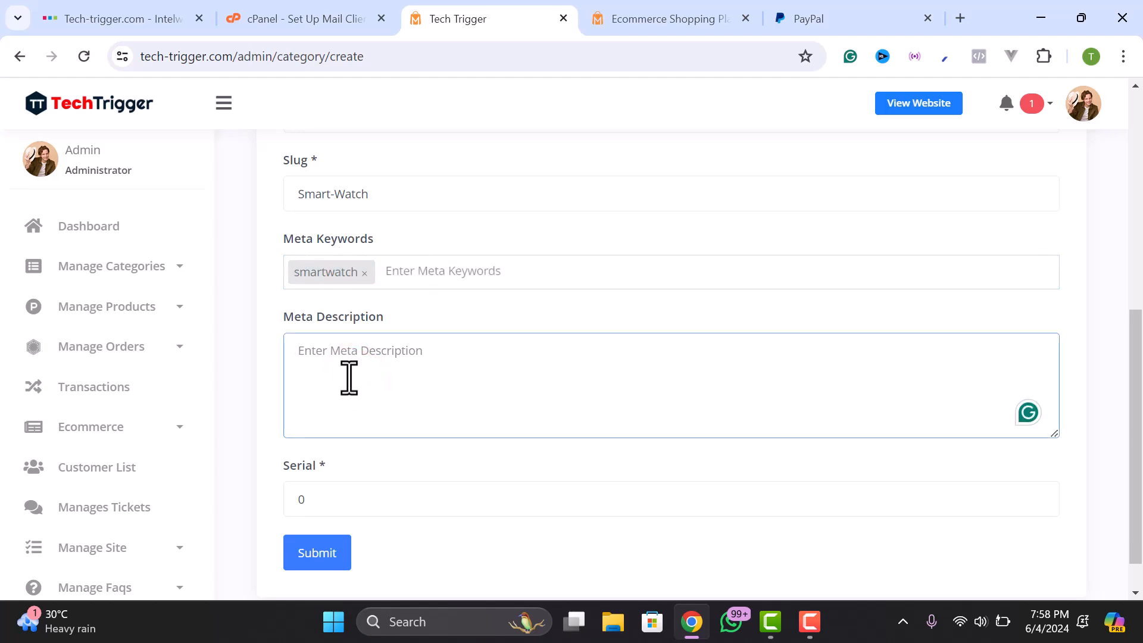
{"action": "scroll", "coordinate": [315, 458], "scroll_direction": "down", "scroll_amount": 1}
{"action": "double_click", "coordinate": [307, 454]}
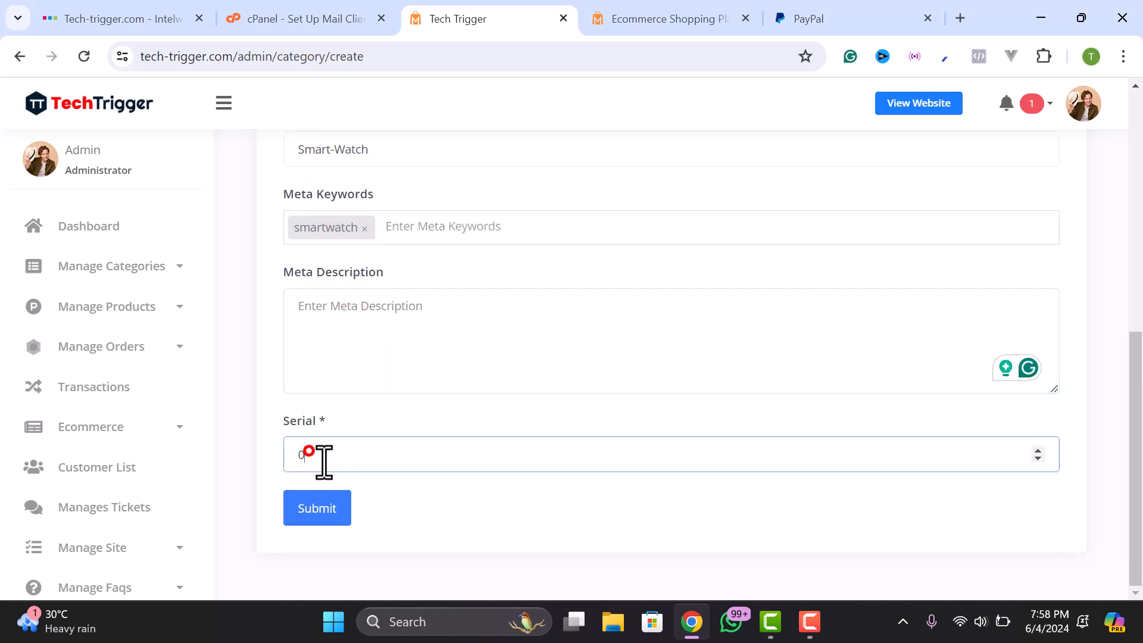
{"action": "left_click", "coordinate": [316, 511]}
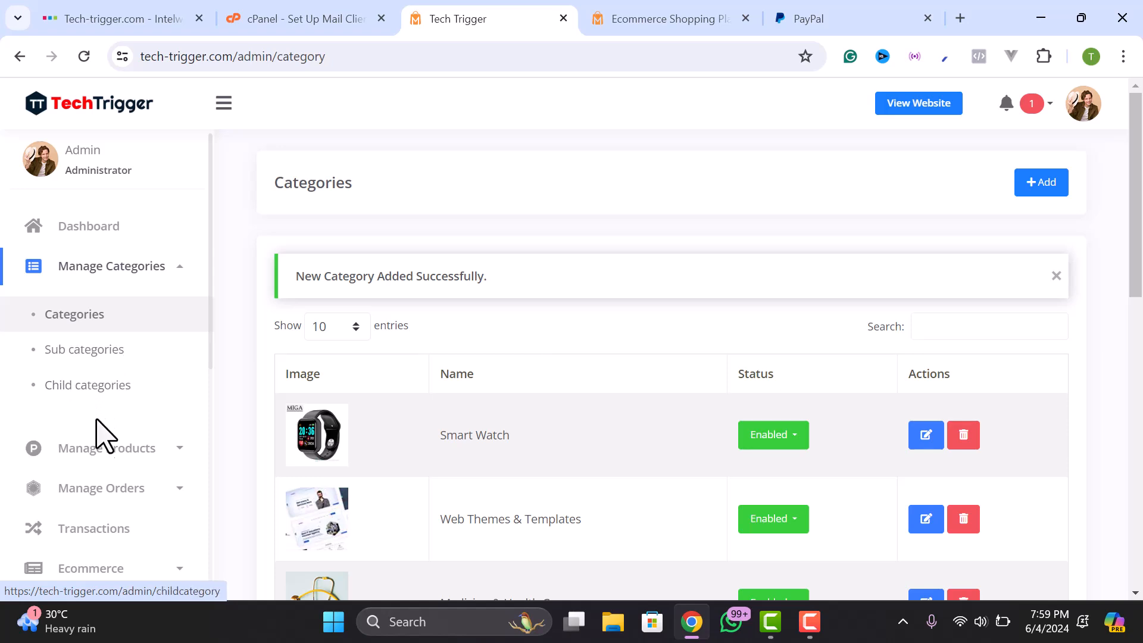
- Expand Manage Products, visit Brands, then pick Add Physical Product on the Add Product page
{"action": "scroll", "coordinate": [100, 453], "scroll_direction": "down", "scroll_amount": 2}
{"action": "scroll", "coordinate": [104, 381], "scroll_direction": "up", "scroll_amount": 2}
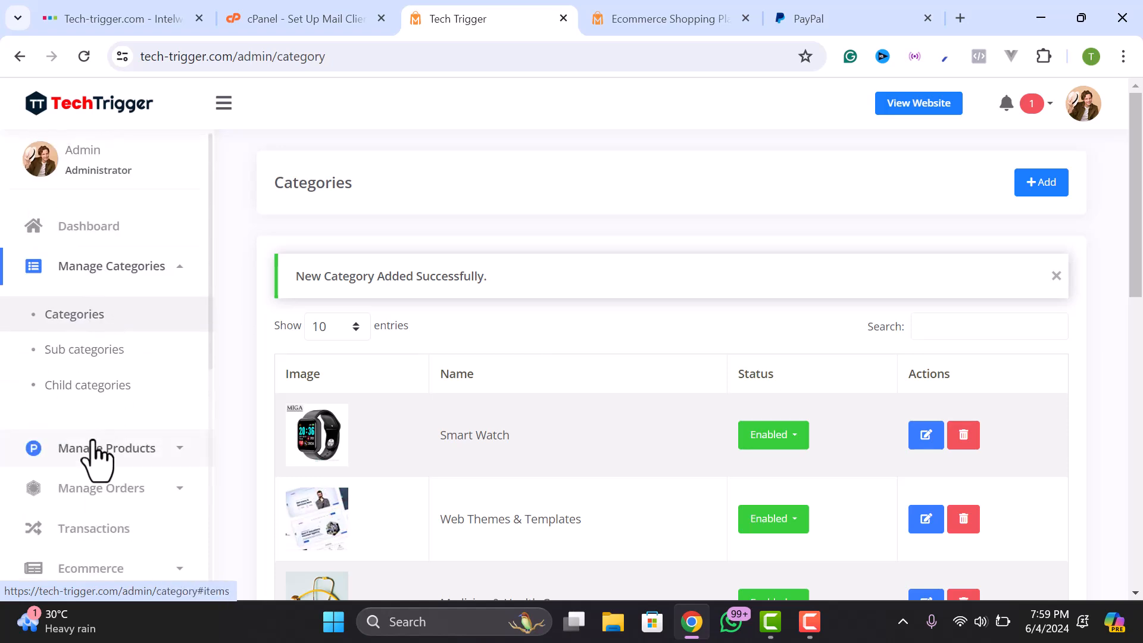
{"action": "scroll", "coordinate": [94, 439], "scroll_direction": "down", "scroll_amount": 2}
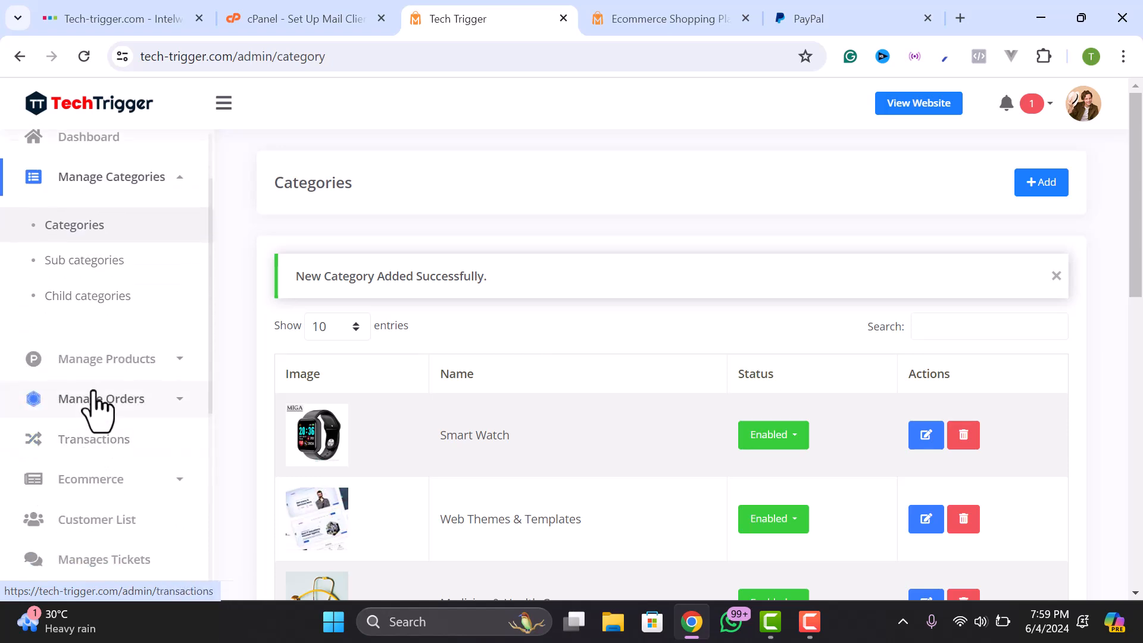
{"action": "left_click", "coordinate": [105, 363]}
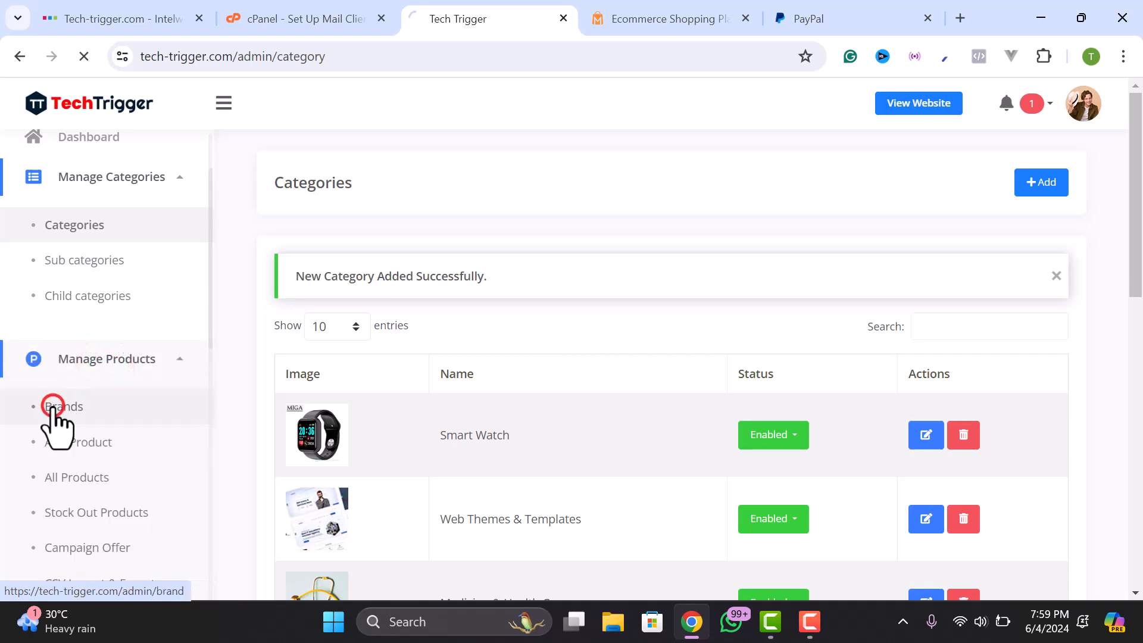
{"action": "left_click", "coordinate": [53, 407]}
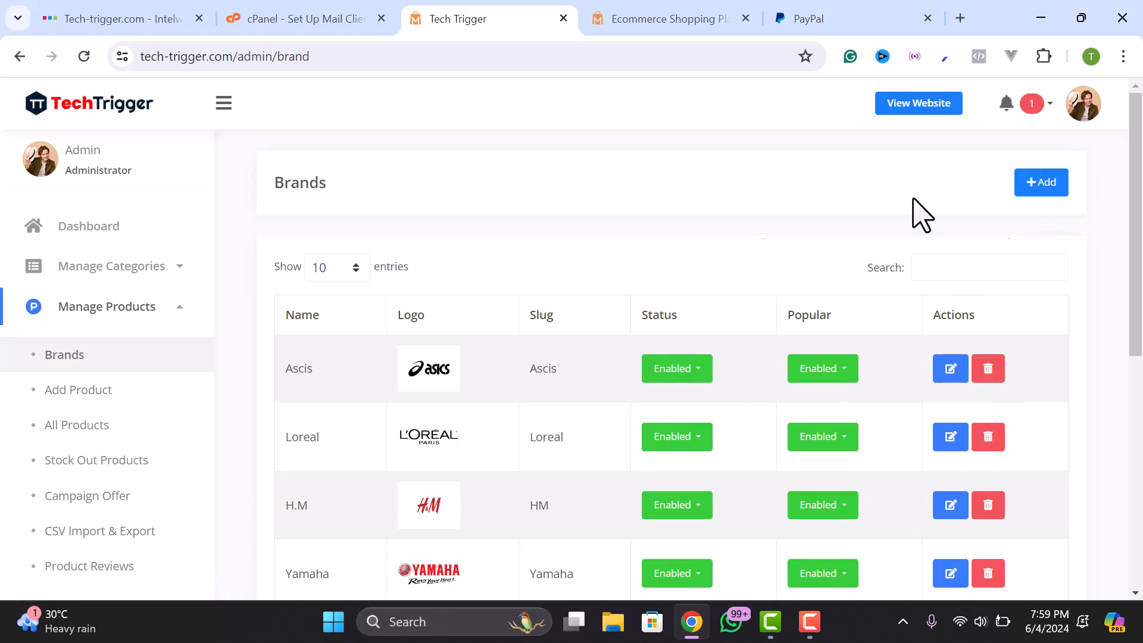
{"action": "left_click", "coordinate": [67, 388]}
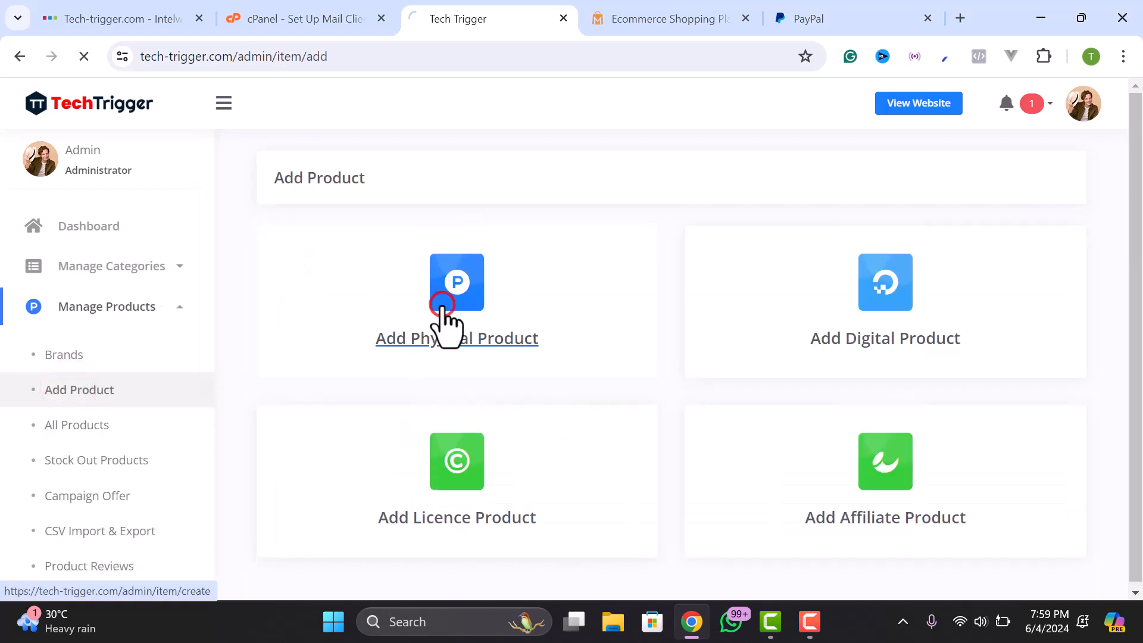
{"action": "left_click", "coordinate": [442, 305]}
- Name the new product 'Xiaomi Smart Watch'
{"action": "left_click", "coordinate": [370, 307]}
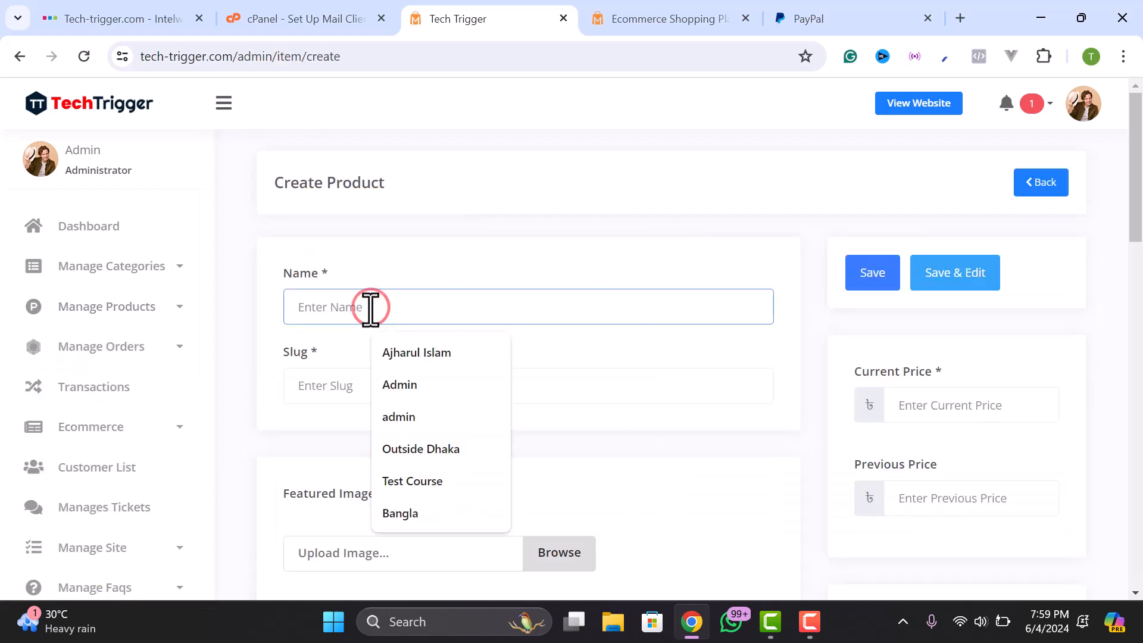
{"action": "type", "text": "Xiaomi Smart Watch 433"}
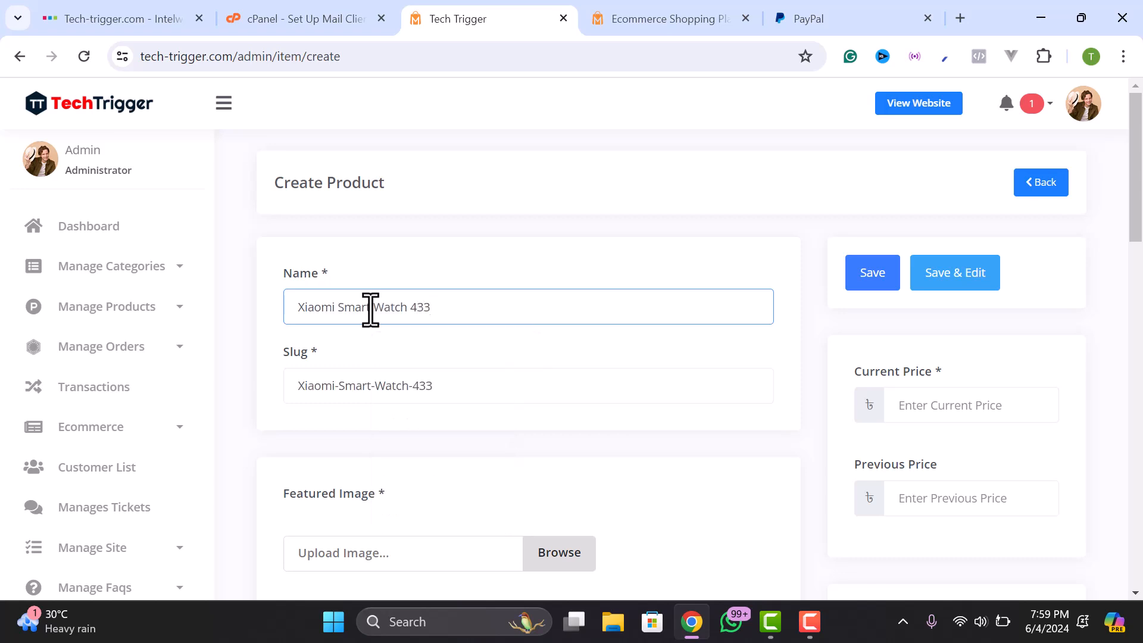
{"action": "scroll", "coordinate": [417, 268], "scroll_direction": "down", "scroll_amount": 3}
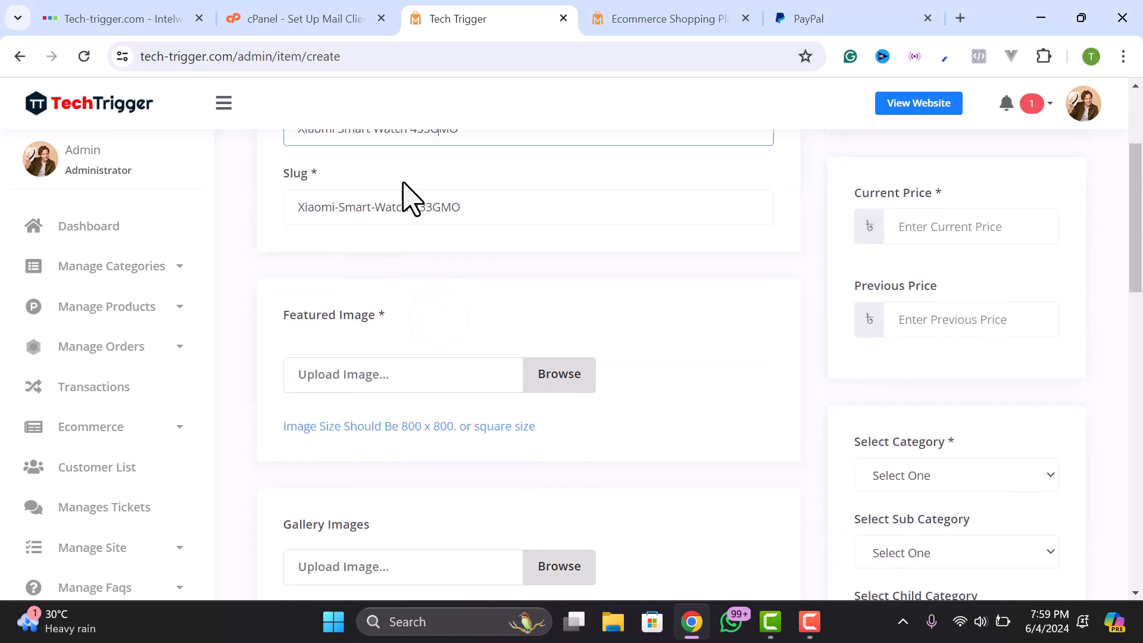
{"action": "scroll", "coordinate": [397, 222], "scroll_direction": "up", "scroll_amount": 2}
{"action": "scroll", "coordinate": [427, 297], "scroll_direction": "down", "scroll_amount": 1}
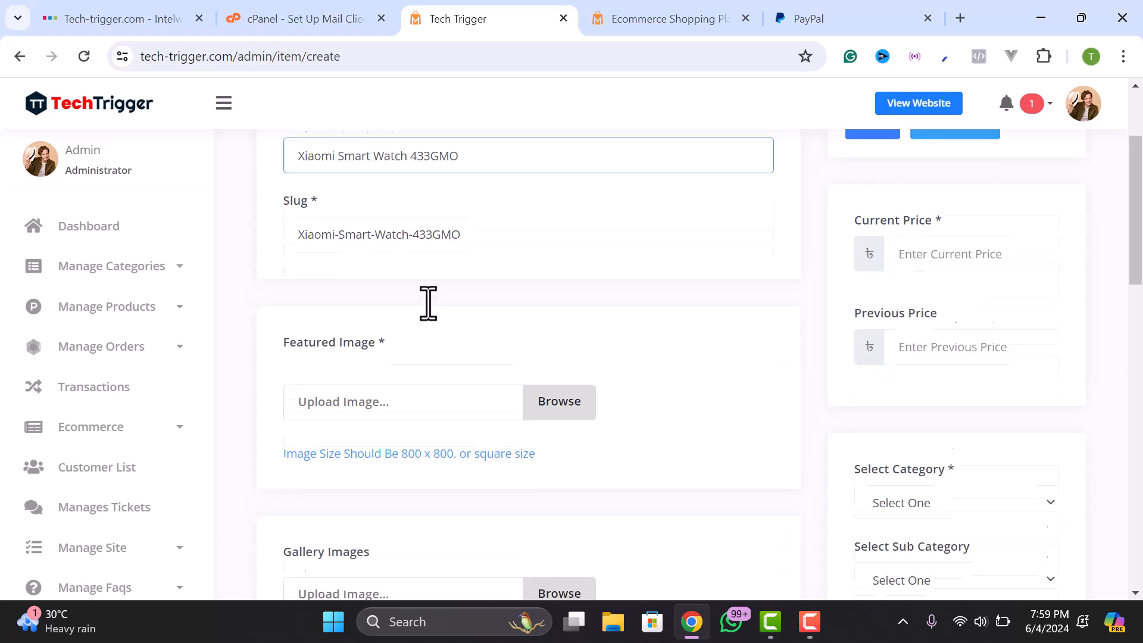
{"action": "scroll", "coordinate": [845, 316], "scroll_direction": "up", "scroll_amount": 1}
- Enter a current price of 1400 and a previous price of 2000
{"action": "left_click", "coordinate": [942, 318]}
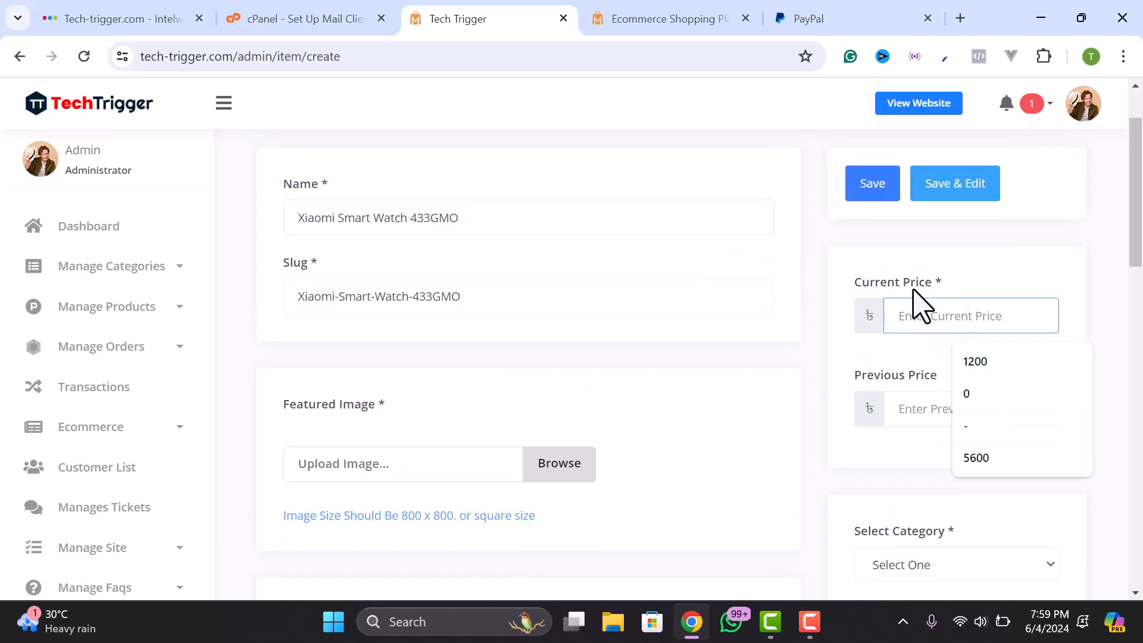
{"action": "type", "text": "1400"}
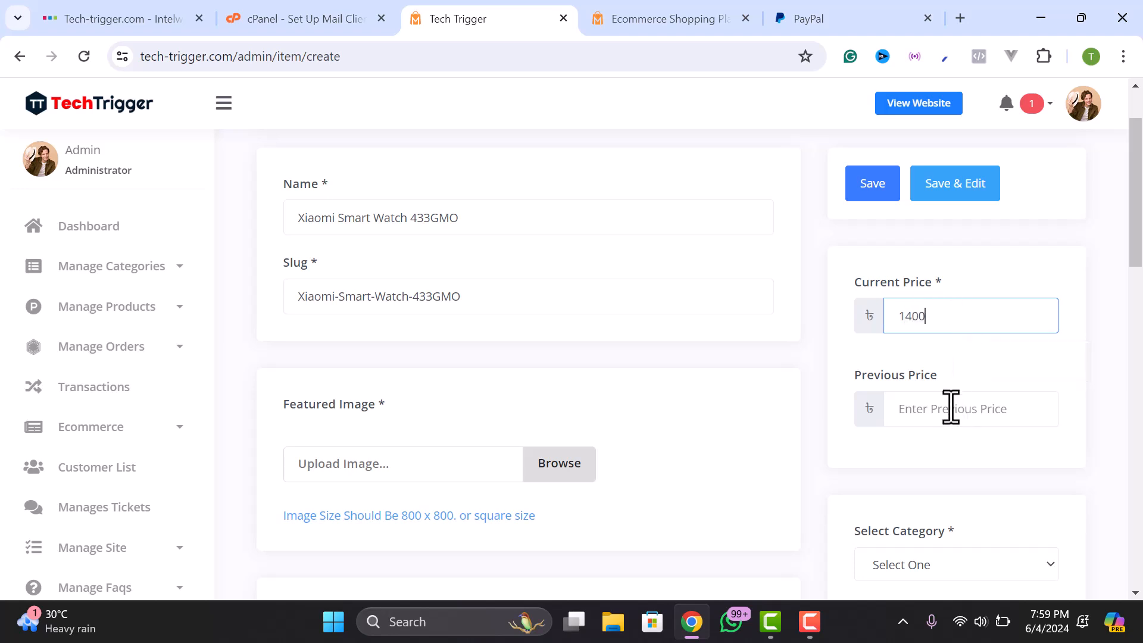
{"action": "left_click", "coordinate": [937, 413]}
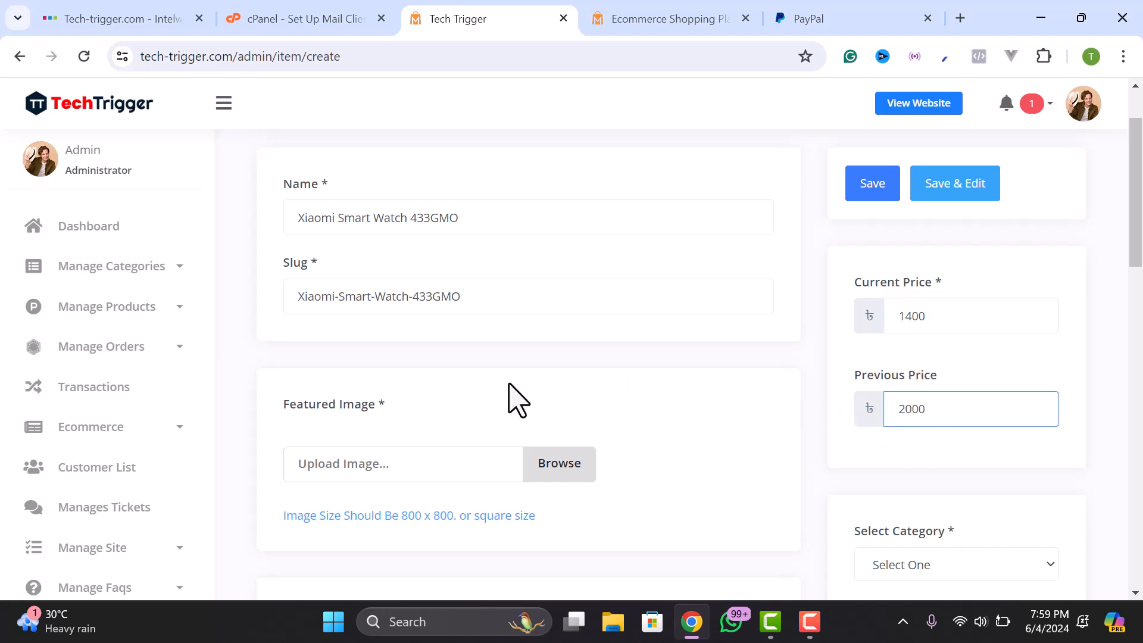
{"action": "scroll", "coordinate": [433, 443], "scroll_direction": "down", "scroll_amount": 3}
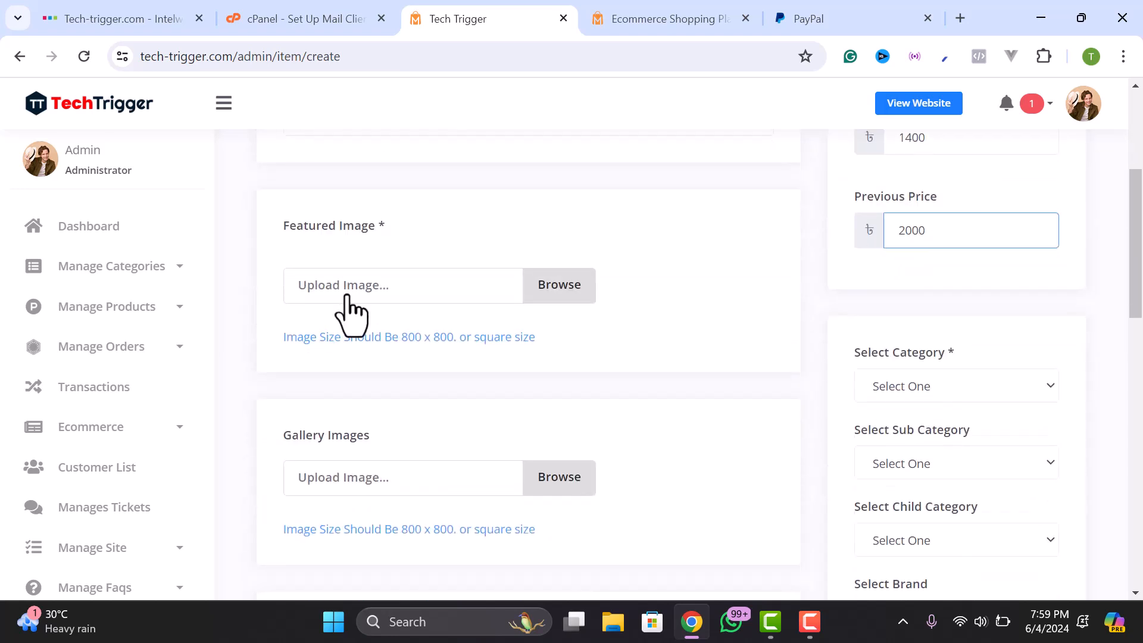
- Upload the S8-Ultra-4g-Smartwatch image from Downloads as the featured image
{"action": "left_click", "coordinate": [560, 285]}
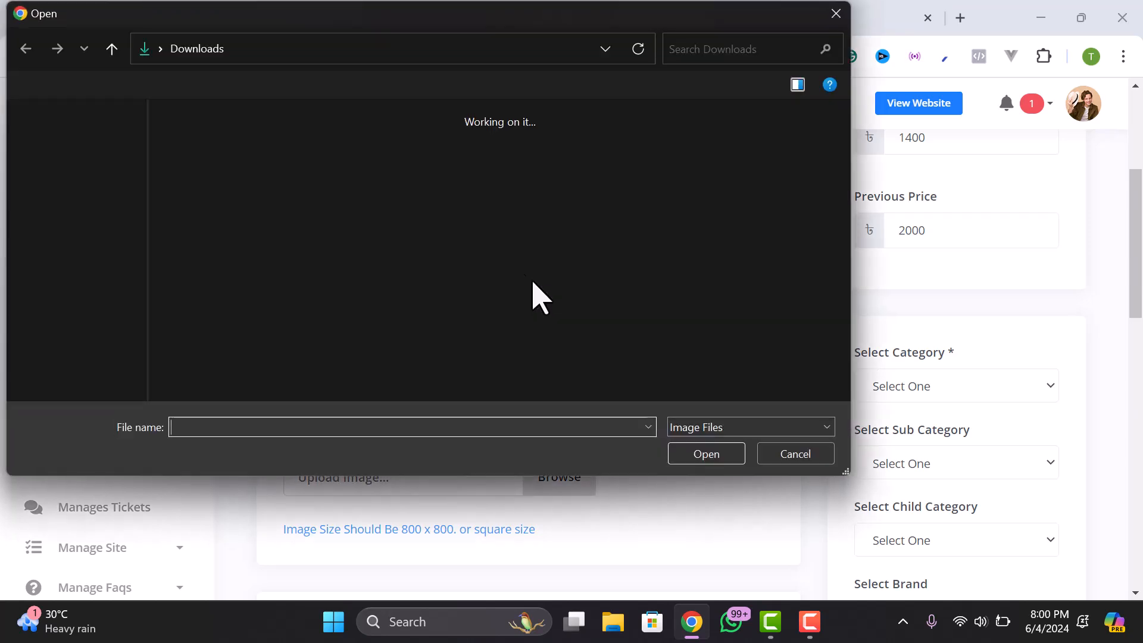
{"action": "left_click", "coordinate": [265, 250]}
{"action": "left_click", "coordinate": [479, 173]}
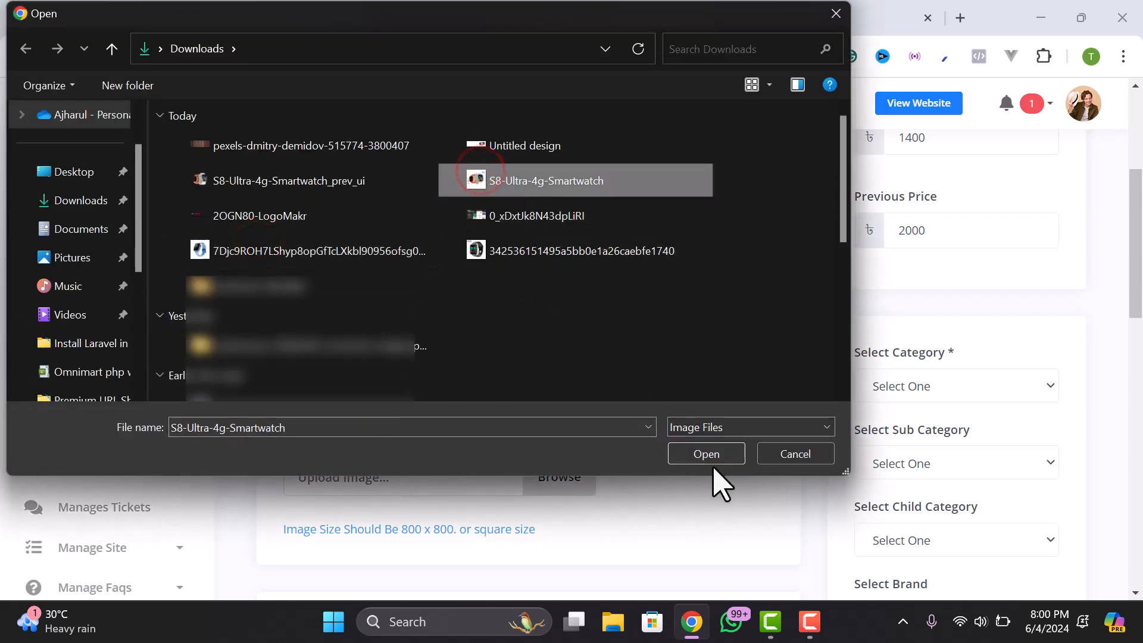
{"action": "left_click", "coordinate": [709, 458]}
{"action": "scroll", "coordinate": [399, 329], "scroll_direction": "down", "scroll_amount": 1}
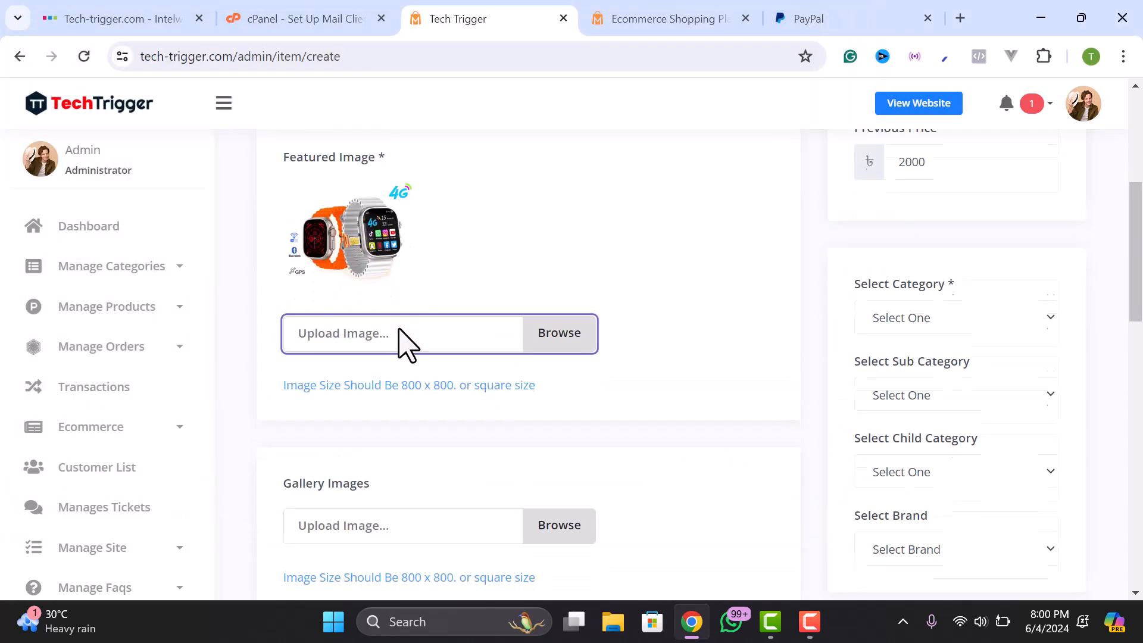
{"action": "scroll", "coordinate": [405, 344], "scroll_direction": "down", "scroll_amount": 3}
- Upload two selected watch photos as the product's gallery images
{"action": "left_click", "coordinate": [573, 322]}
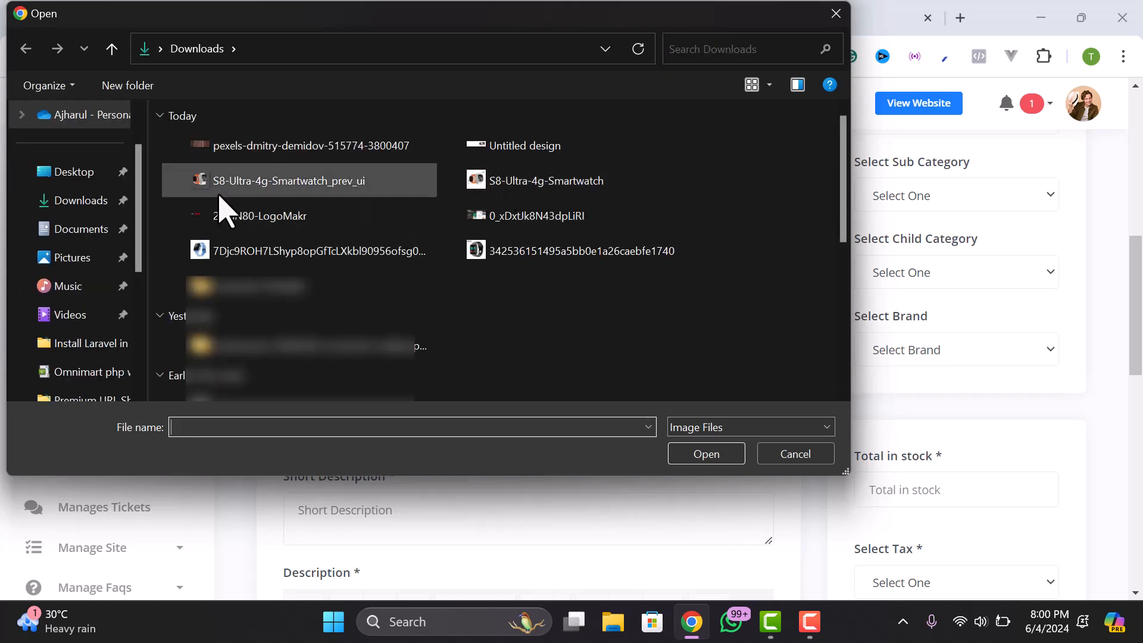
{"action": "left_click", "coordinate": [225, 215]}
{"action": "left_click", "coordinate": [230, 250]}
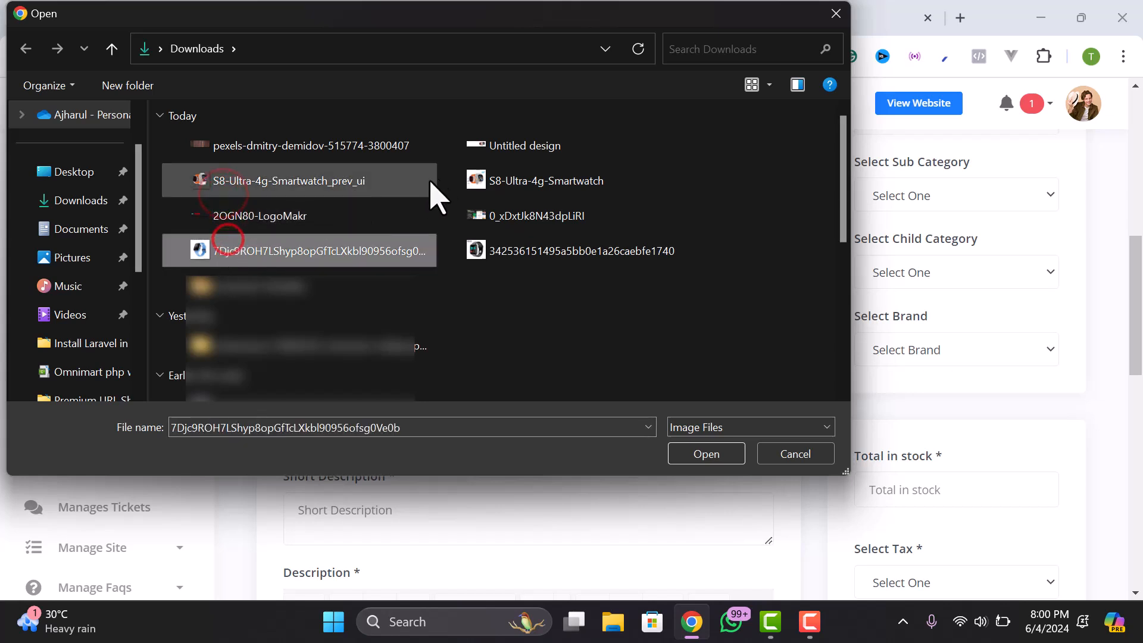
{"action": "left_click", "coordinate": [503, 252], "text": "ctrl"}
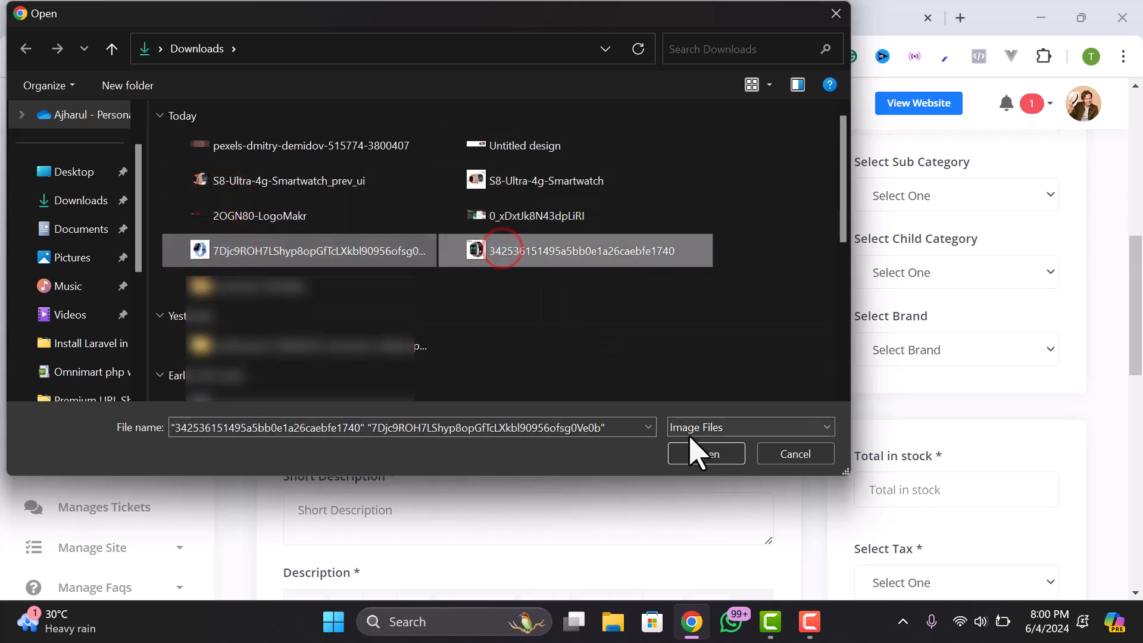
{"action": "left_click", "coordinate": [694, 451]}
{"action": "scroll", "coordinate": [586, 428], "scroll_direction": "down", "scroll_amount": 1}
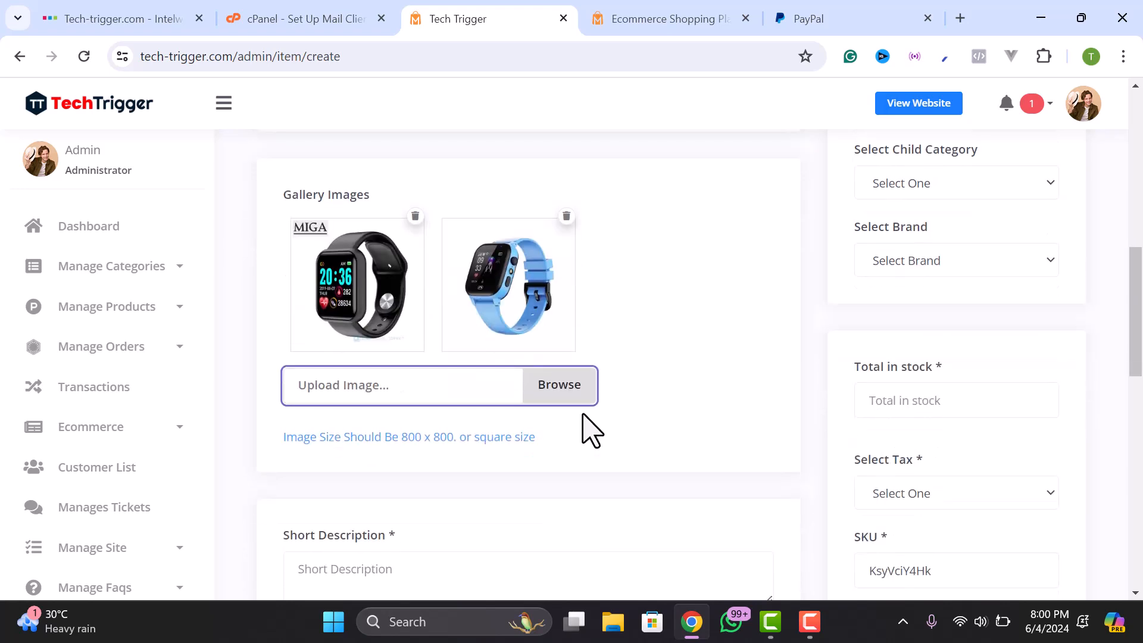
{"action": "scroll", "coordinate": [704, 418], "scroll_direction": "up", "scroll_amount": 3}
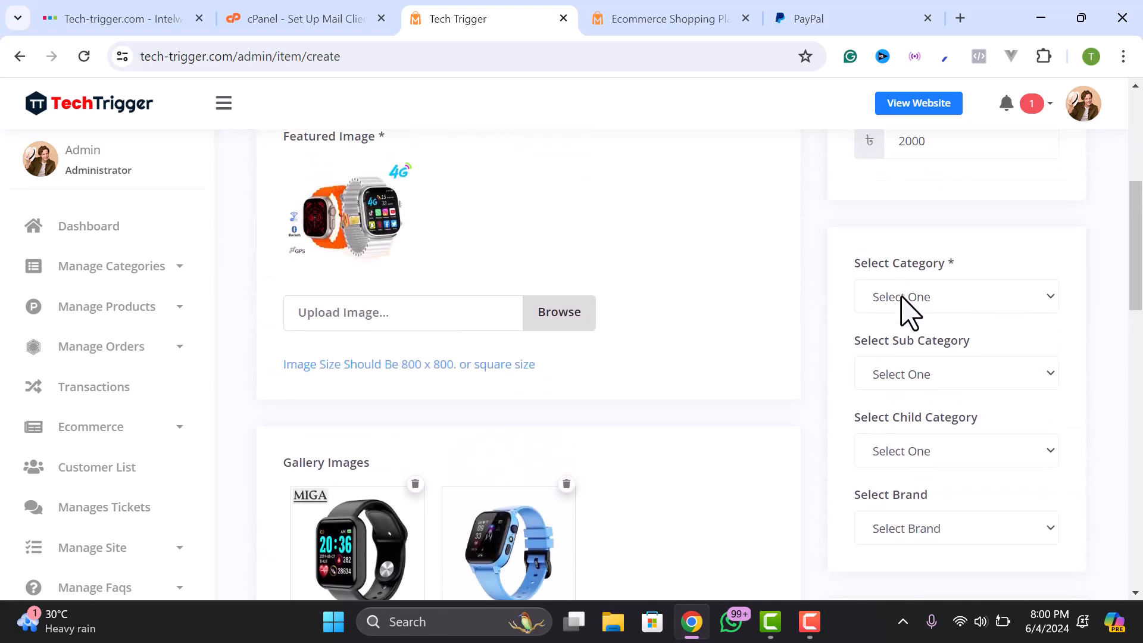
- Choose Smart Watch in the product's Select Category dropdown
{"action": "left_click", "coordinate": [921, 296]}
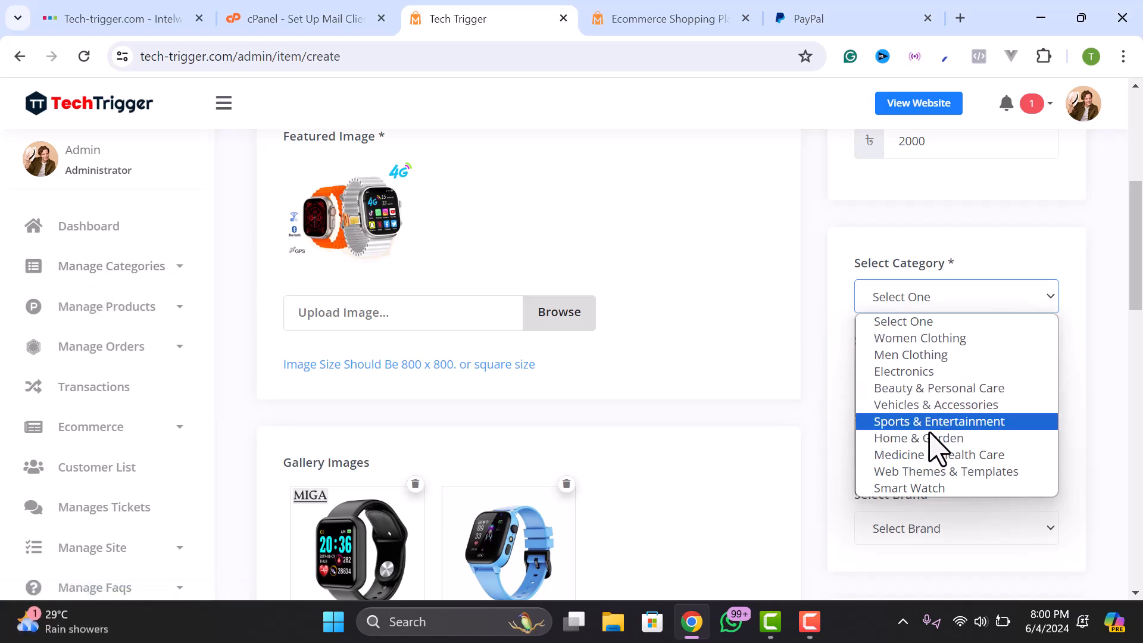
{"action": "left_click", "coordinate": [938, 488]}
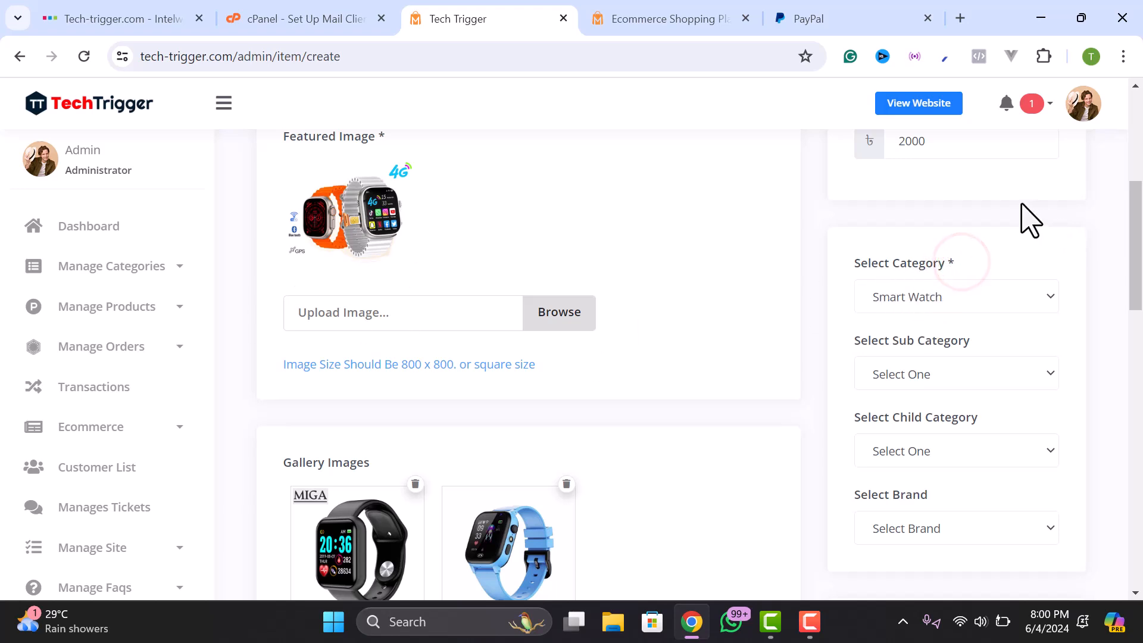
{"action": "scroll", "coordinate": [943, 262], "scroll_direction": "down", "scroll_amount": 3}
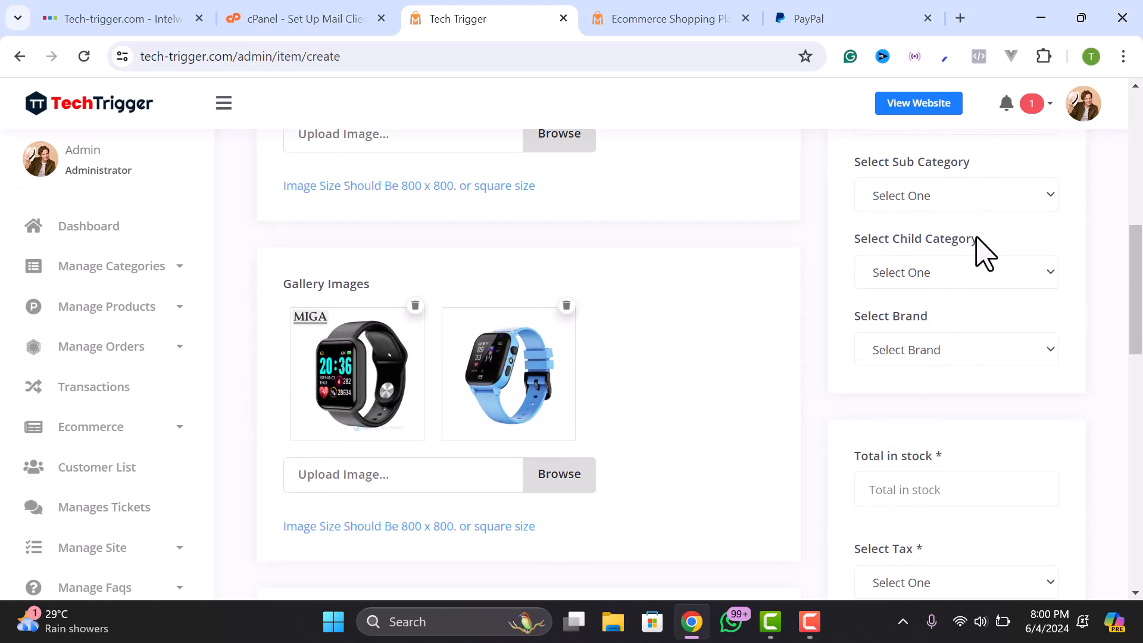
- Enter 20 as the total quantity in stock
{"action": "scroll", "coordinate": [892, 351], "scroll_direction": "down", "scroll_amount": 3}
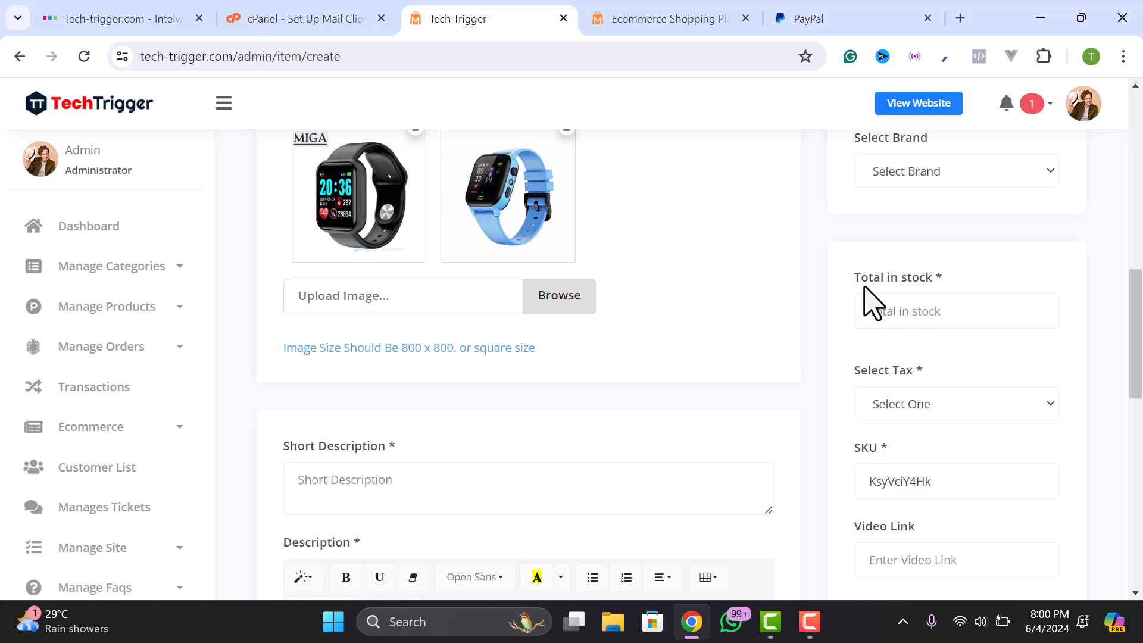
{"action": "left_click", "coordinate": [903, 312]}
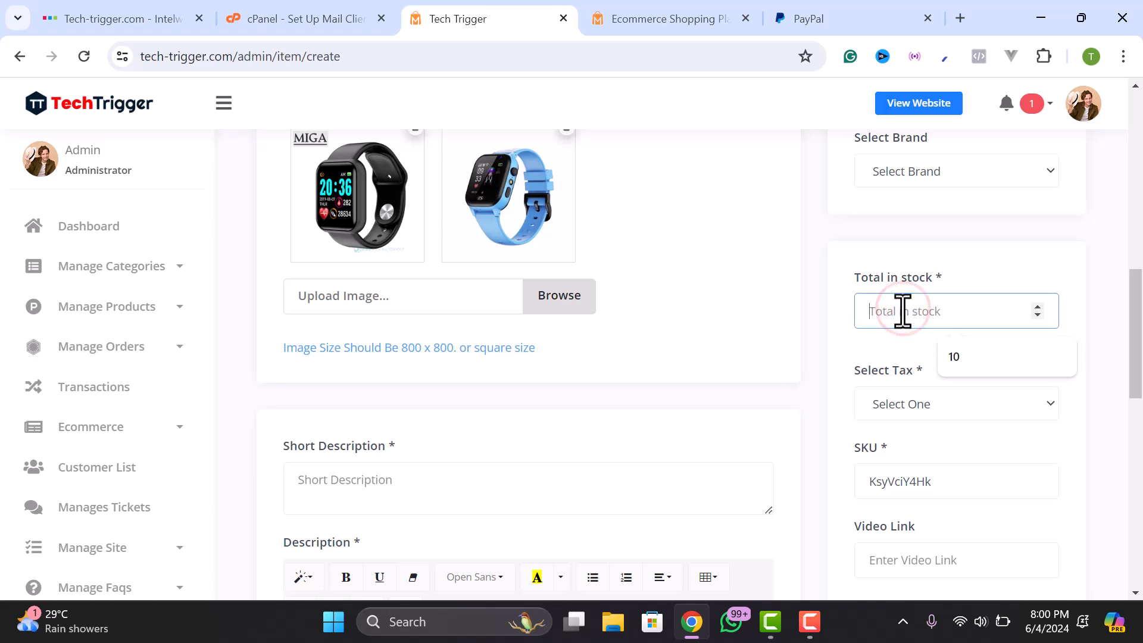
{"action": "left_click", "coordinate": [855, 343]}
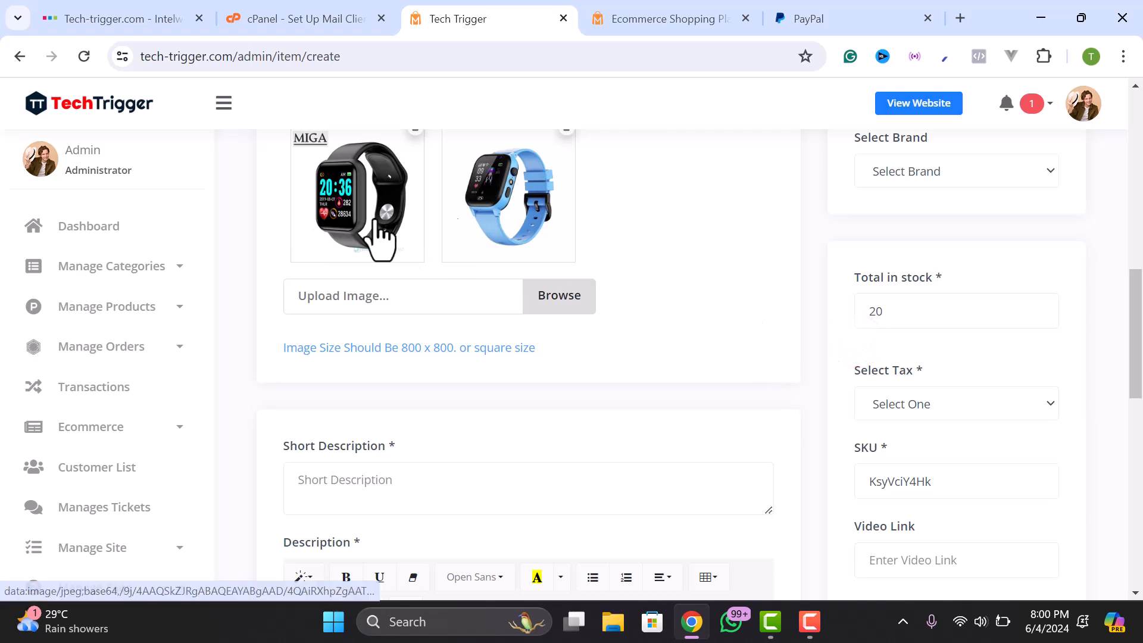
{"action": "scroll", "coordinate": [631, 256], "scroll_direction": "down", "scroll_amount": 1}
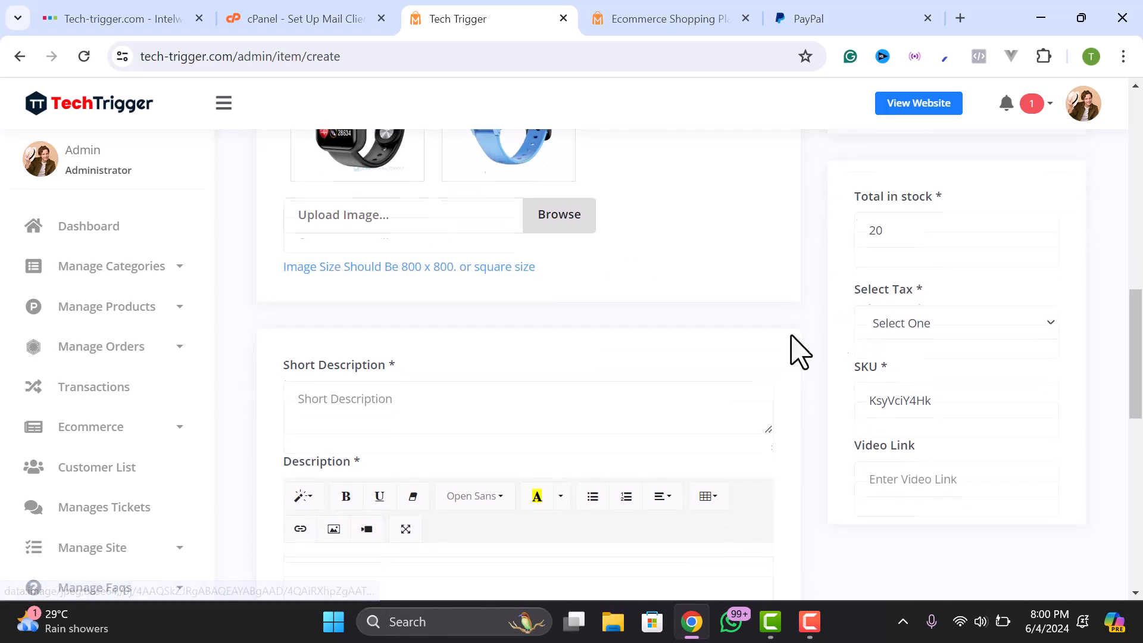
- Set the product's tax option to No Tax
{"action": "left_click", "coordinate": [915, 314]}
{"action": "left_click", "coordinate": [905, 314]}
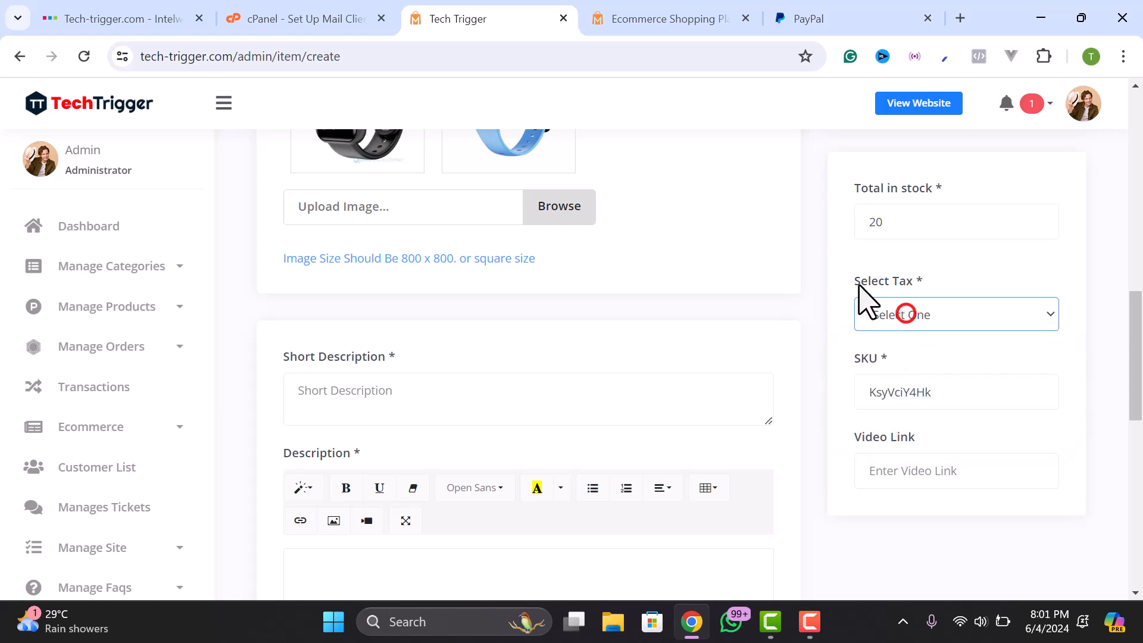
{"action": "left_click", "coordinate": [904, 315]}
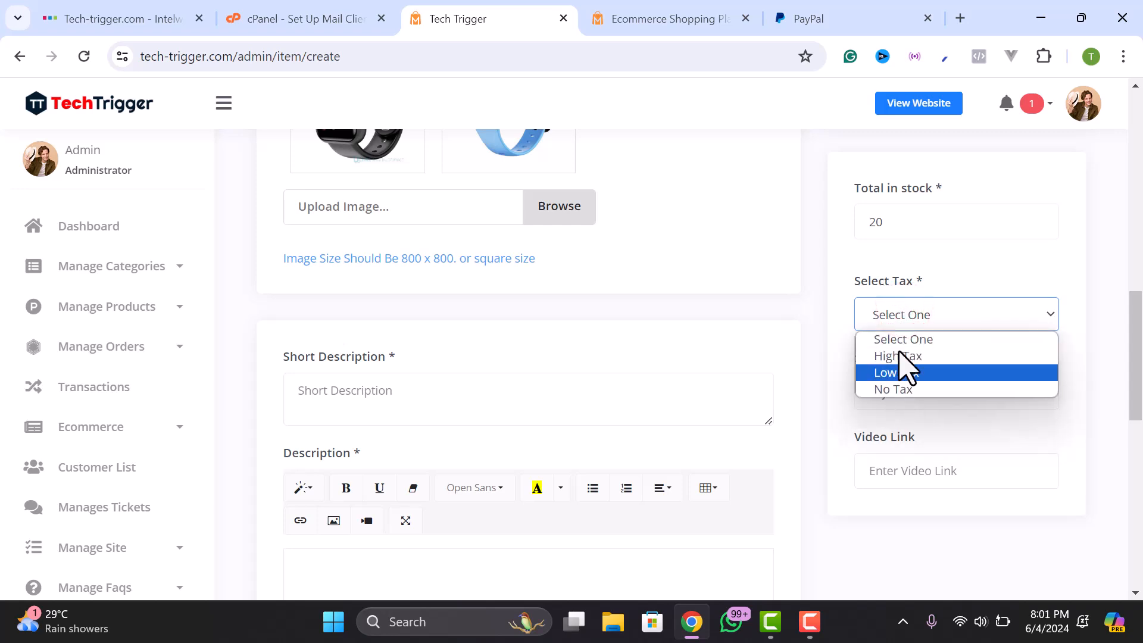
{"action": "left_click", "coordinate": [900, 374]}
{"action": "left_click", "coordinate": [903, 316]}
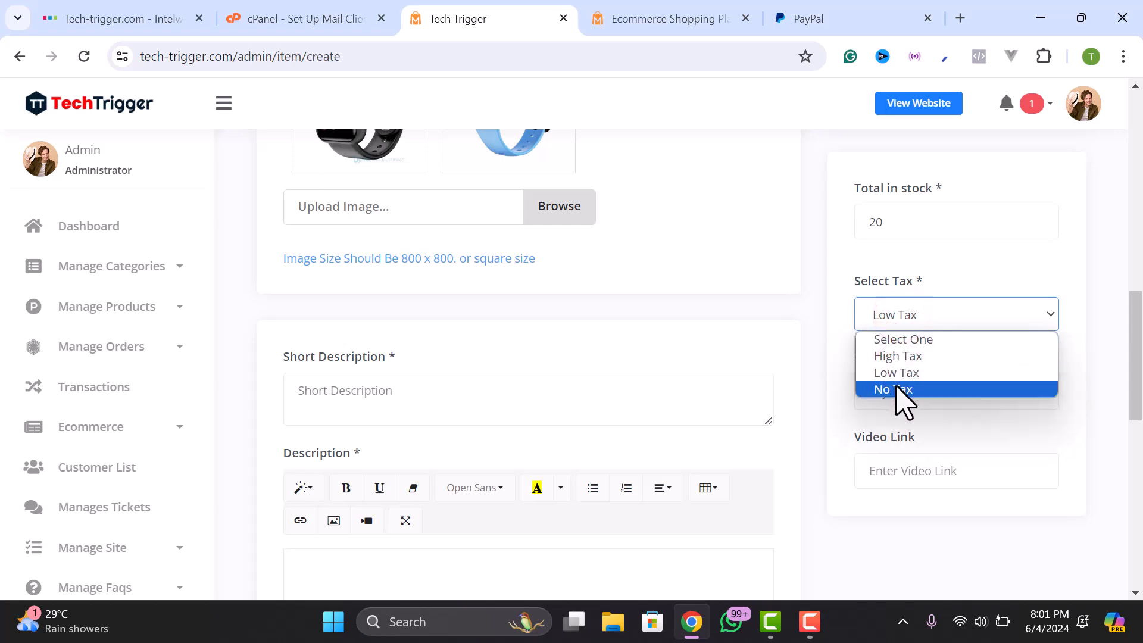
{"action": "left_click", "coordinate": [897, 390]}
{"action": "left_click", "coordinate": [892, 316]}
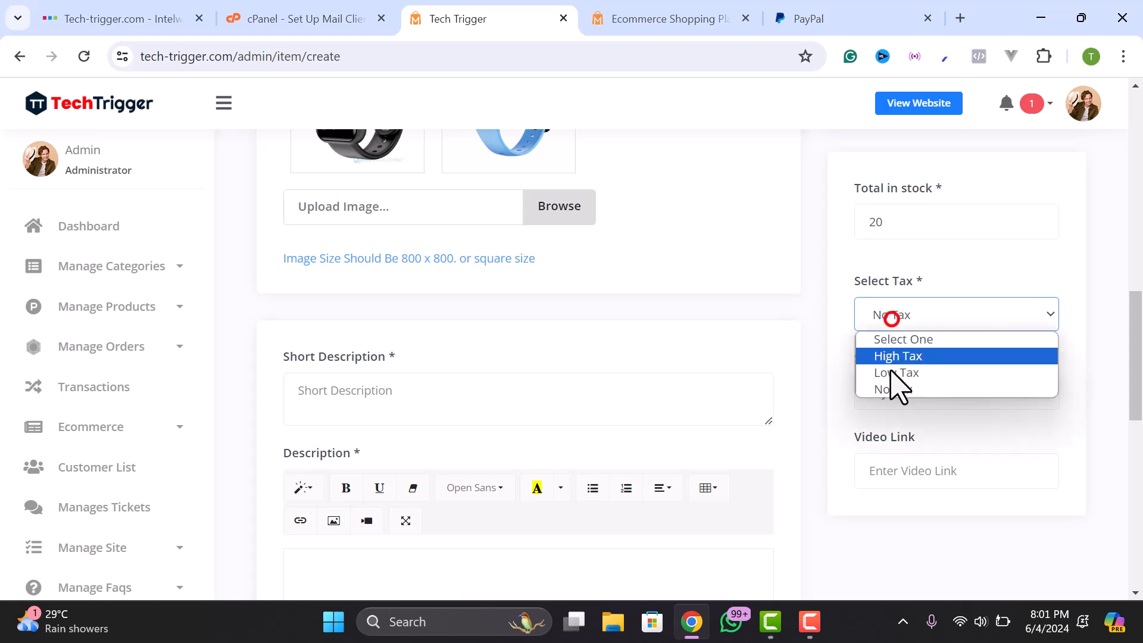
{"action": "scroll", "coordinate": [146, 372], "scroll_direction": "down", "scroll_amount": 3}
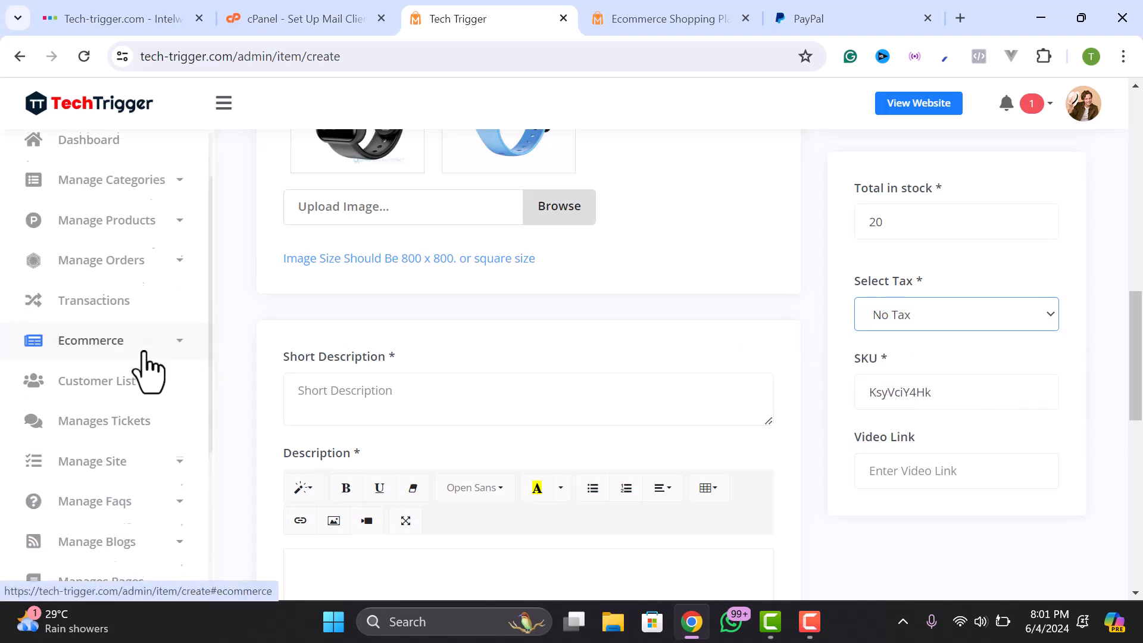
{"action": "scroll", "coordinate": [146, 357], "scroll_direction": "up", "scroll_amount": 2}
{"action": "left_click", "coordinate": [171, 335]}
{"action": "scroll", "coordinate": [83, 405], "scroll_direction": "down", "scroll_amount": 2}
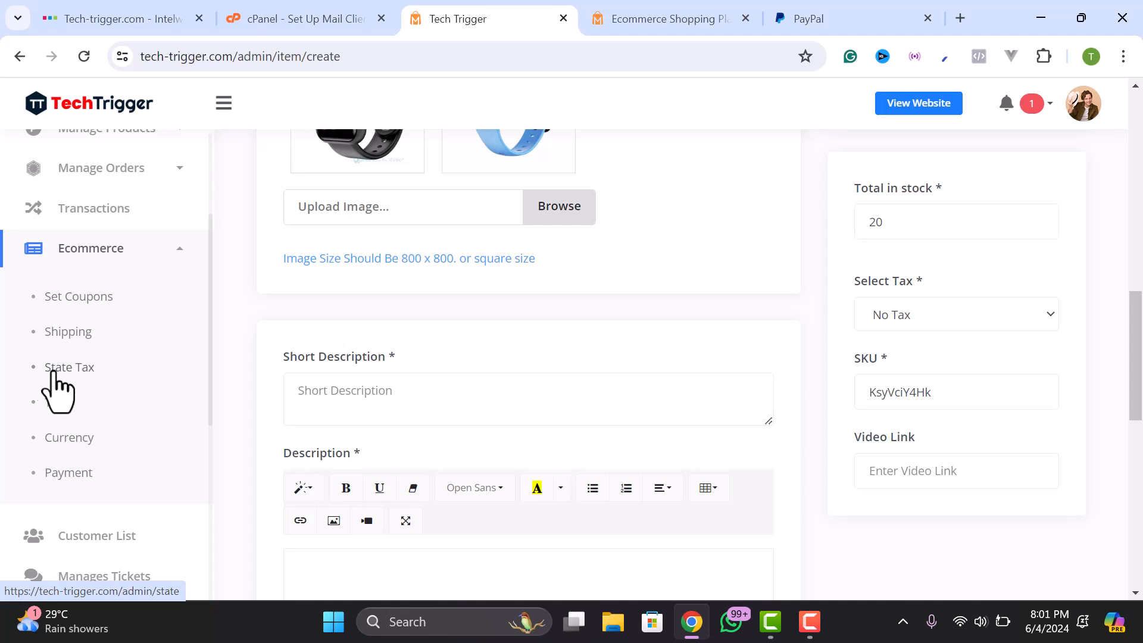
- Keep the tax at No Tax and check the generated SKU KsyVciY4Hk
{"action": "left_click", "coordinate": [944, 307]}
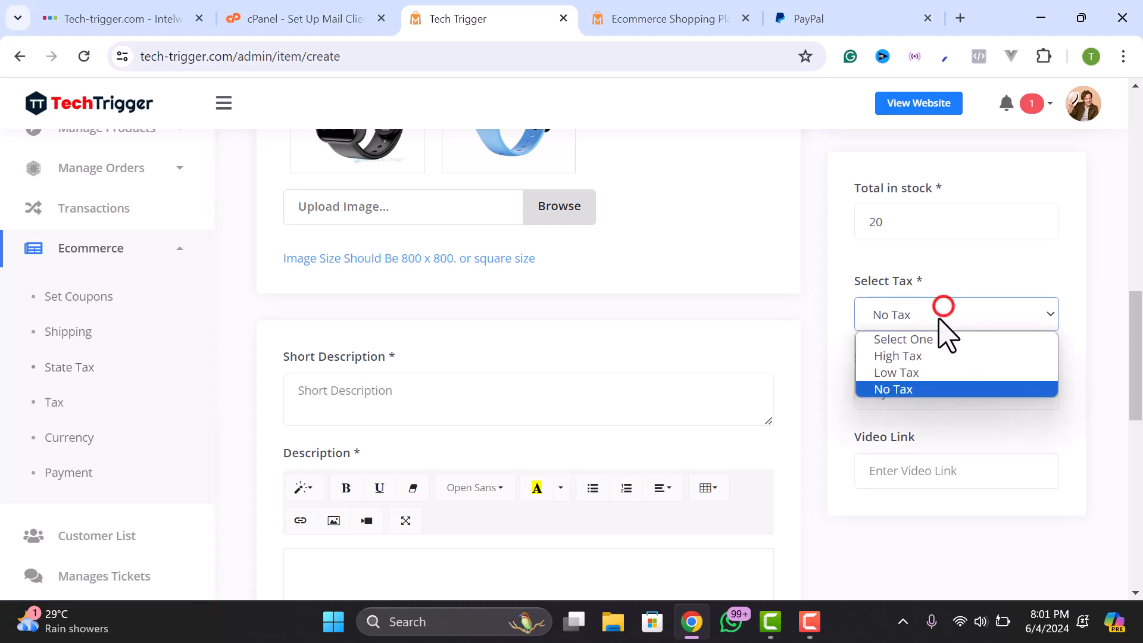
{"action": "left_click", "coordinate": [898, 385]}
{"action": "left_click", "coordinate": [918, 387]}
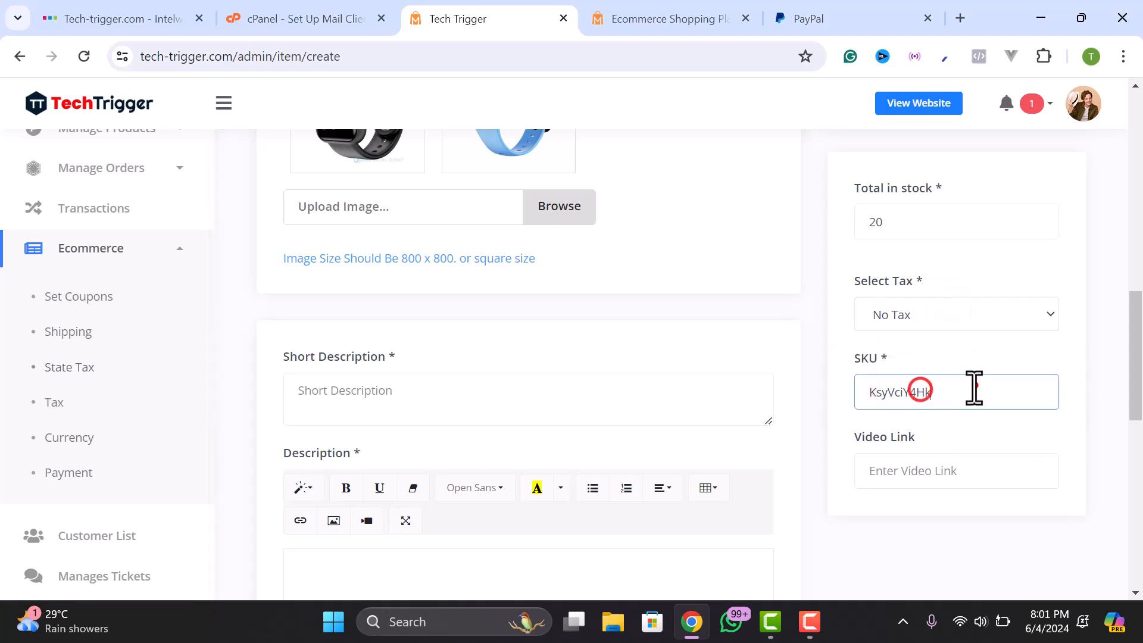
{"action": "left_click_drag", "start_coordinate": [972, 387], "coordinate": [857, 391]}
{"action": "double_click", "coordinate": [969, 392]}
{"action": "scroll", "coordinate": [620, 319], "scroll_direction": "up", "scroll_amount": 3}
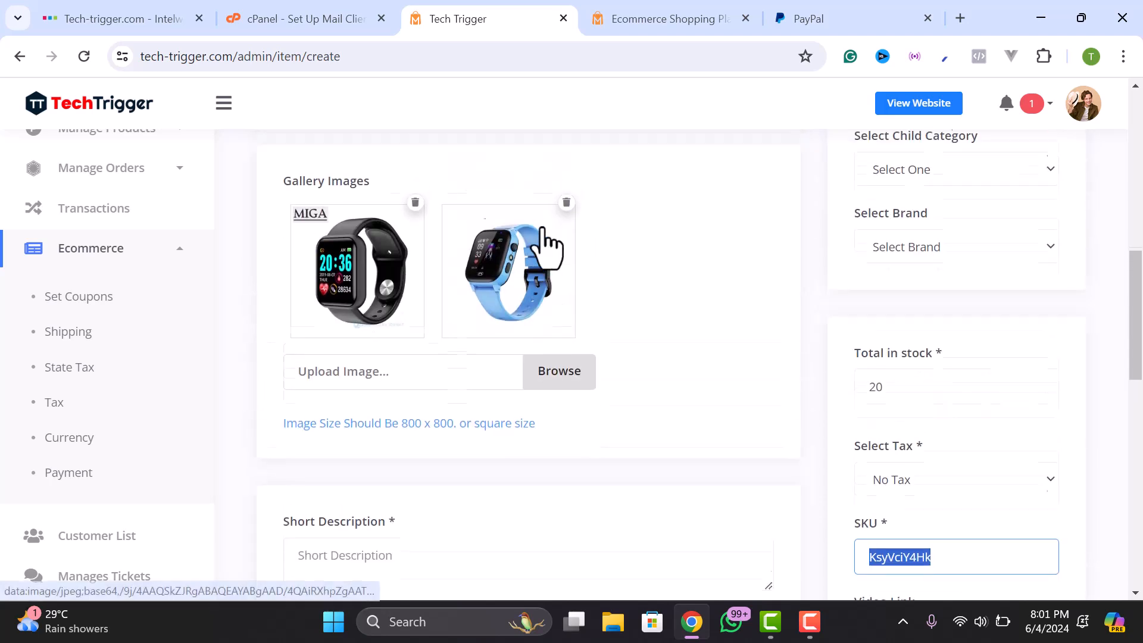
{"action": "scroll", "coordinate": [566, 286], "scroll_direction": "down", "scroll_amount": 3}
{"action": "left_click", "coordinate": [935, 396]}
{"action": "double_click", "coordinate": [965, 393]}
{"action": "left_click", "coordinate": [898, 475]}
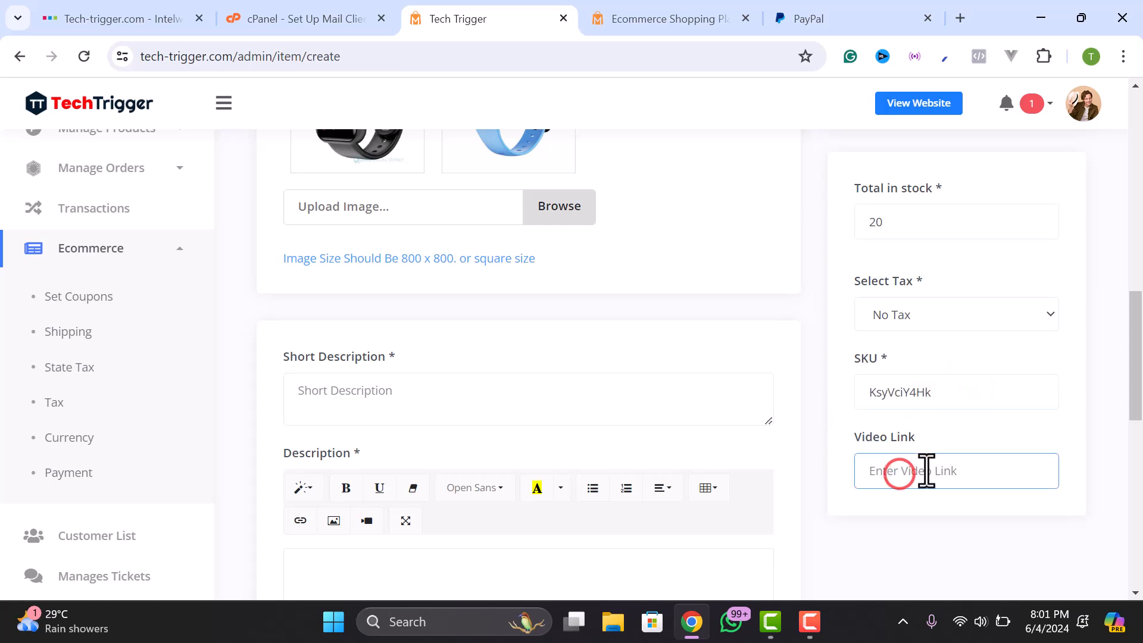
- Scroll down to the blank Short Description and Description fields and click into each
{"action": "scroll", "coordinate": [935, 458], "scroll_direction": "down", "scroll_amount": 2}
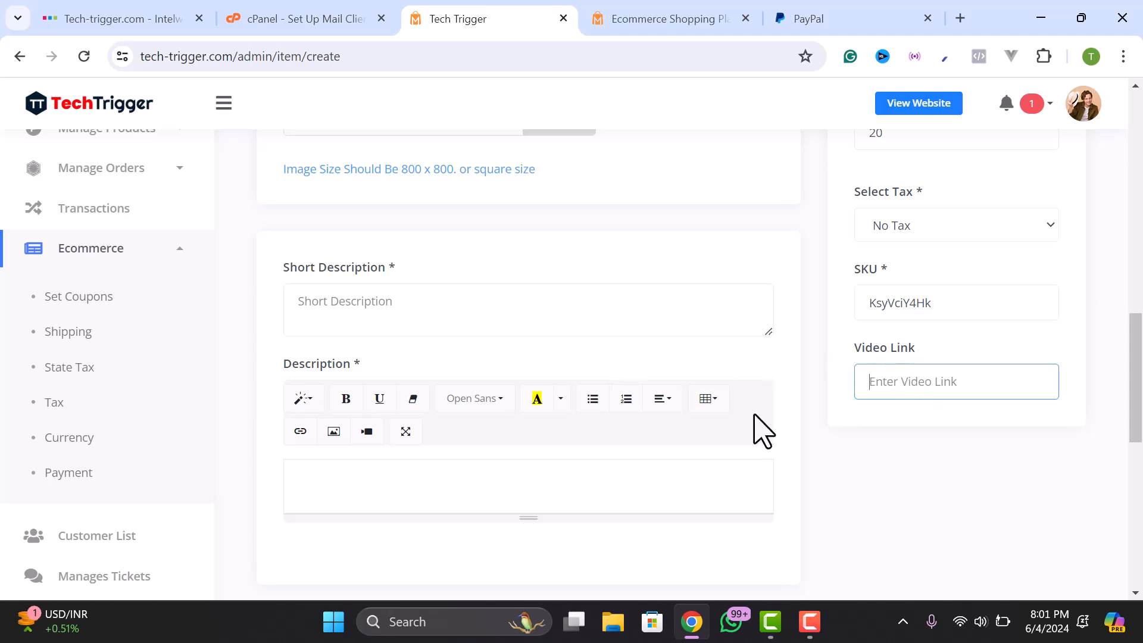
{"action": "scroll", "coordinate": [930, 383], "scroll_direction": "up", "scroll_amount": 3}
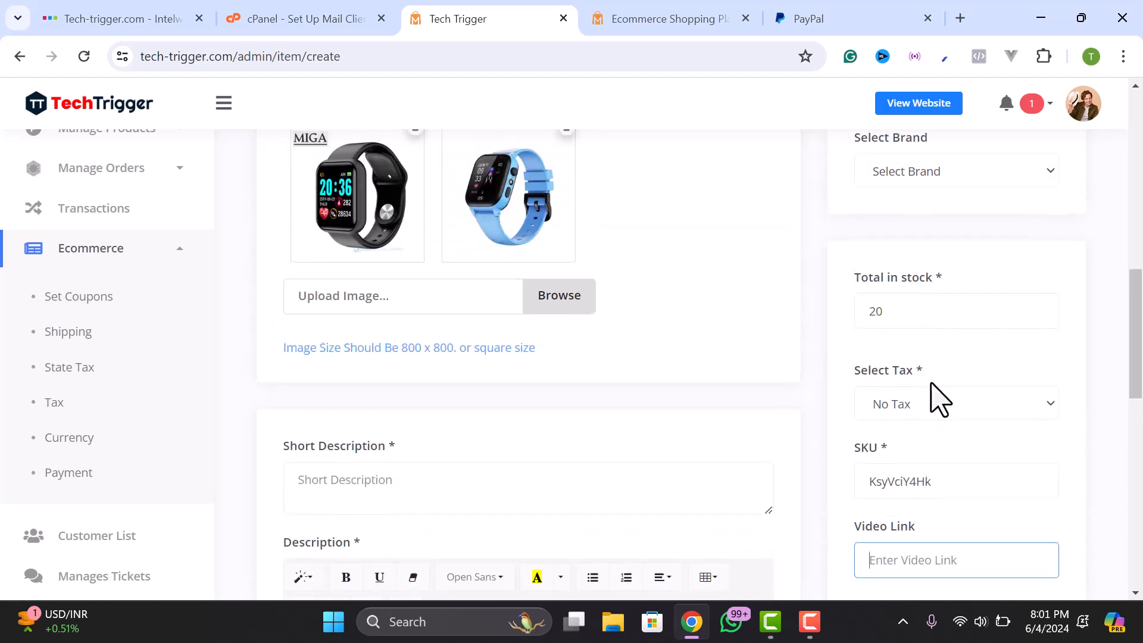
{"action": "scroll", "coordinate": [418, 395], "scroll_direction": "down", "scroll_amount": 2}
{"action": "left_click", "coordinate": [375, 381]}
{"action": "scroll", "coordinate": [400, 395], "scroll_direction": "down", "scroll_amount": 3}
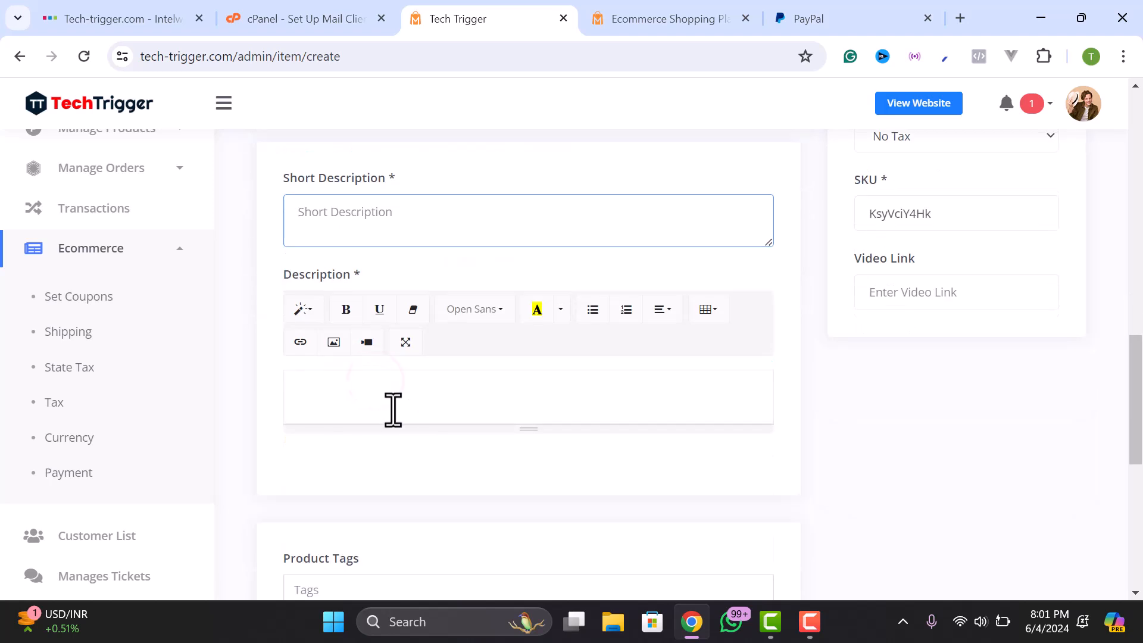
{"action": "left_click", "coordinate": [371, 373]}
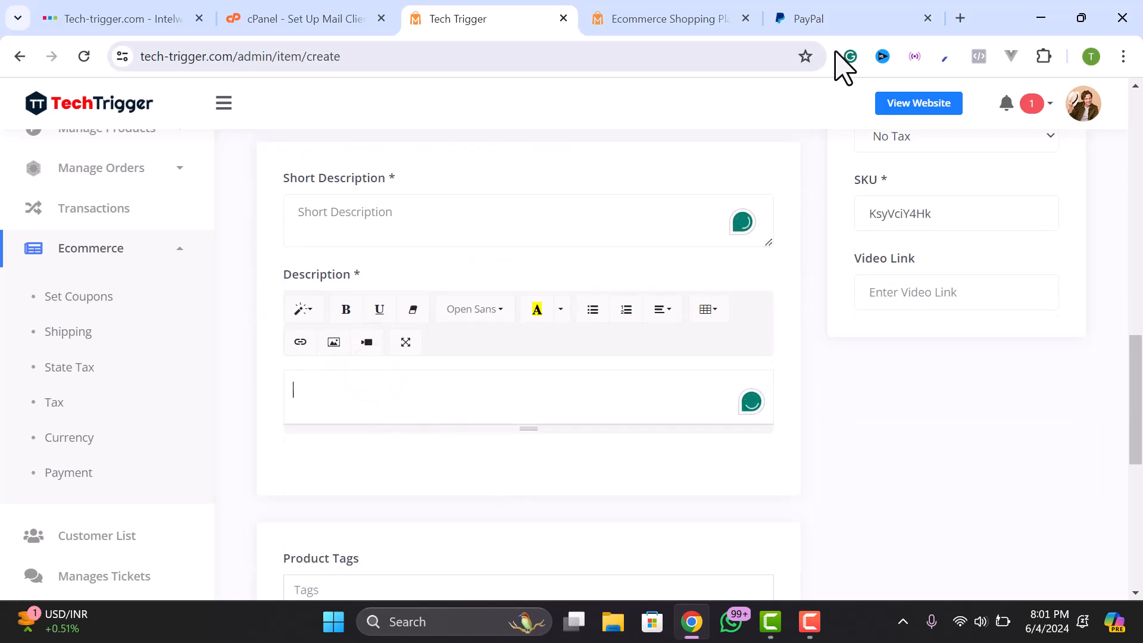
{"action": "left_click", "coordinate": [834, 18]}
- Copy the Key Features heading and five lines from Star Tech into Short Description
{"action": "left_click_drag", "start_coordinate": [616, 427], "coordinate": [484, 338]}
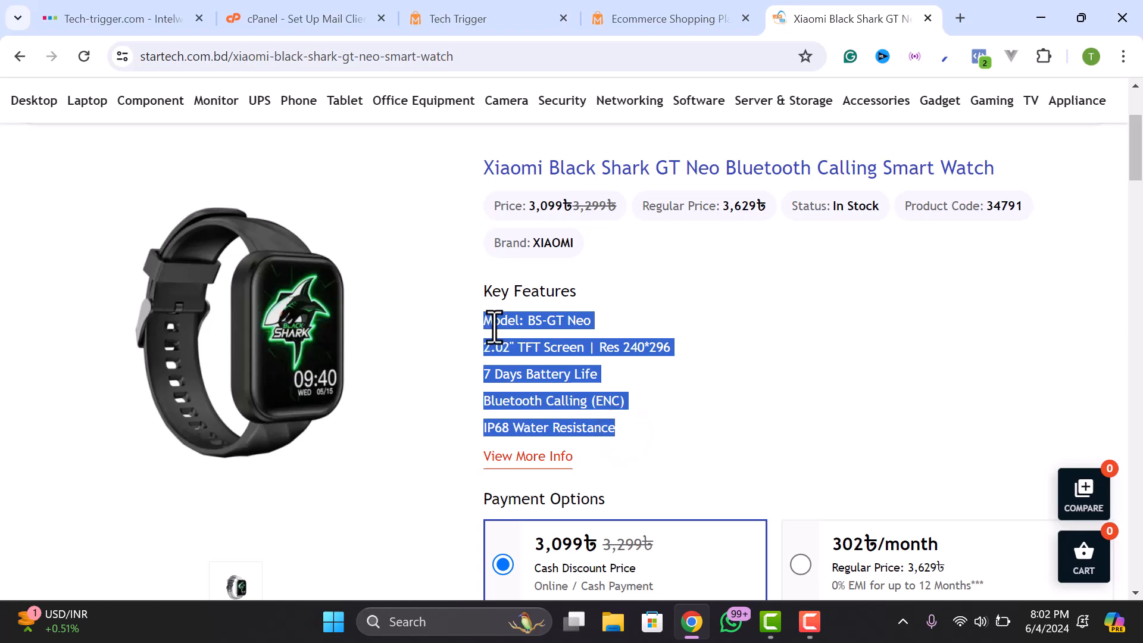
{"action": "left_click", "coordinate": [613, 411]}
{"action": "left_click_drag", "start_coordinate": [625, 429], "coordinate": [482, 278]}
{"action": "right_click", "coordinate": [503, 307]}
{"action": "left_click", "coordinate": [543, 313]}
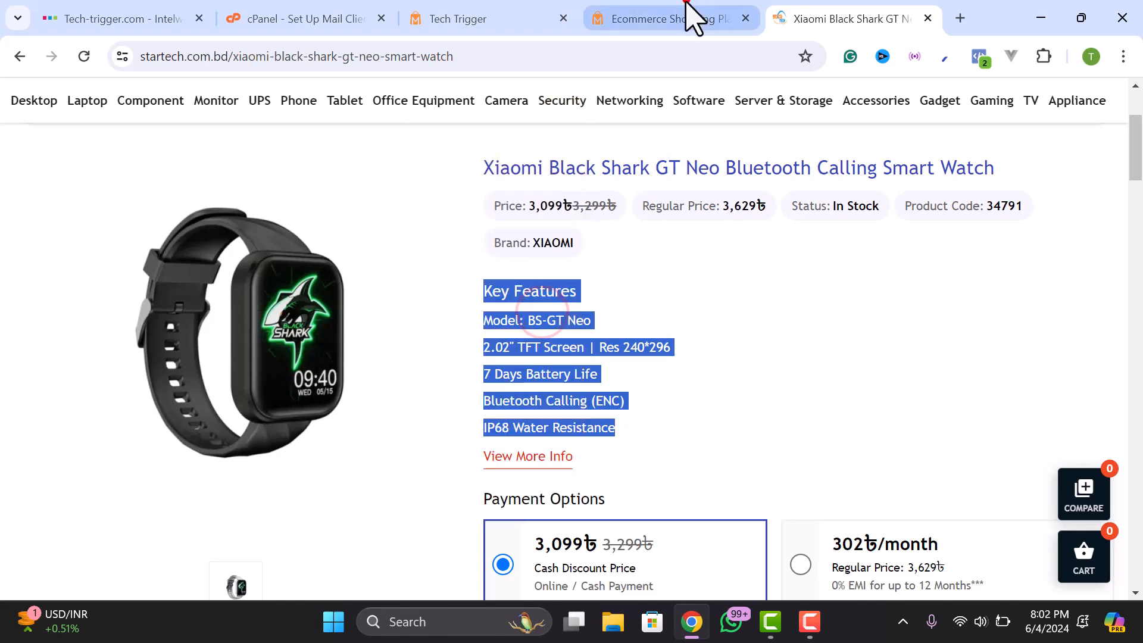
{"action": "left_click", "coordinate": [687, 13]}
{"action": "left_click", "coordinate": [288, 21]}
{"action": "left_click", "coordinate": [466, 19]}
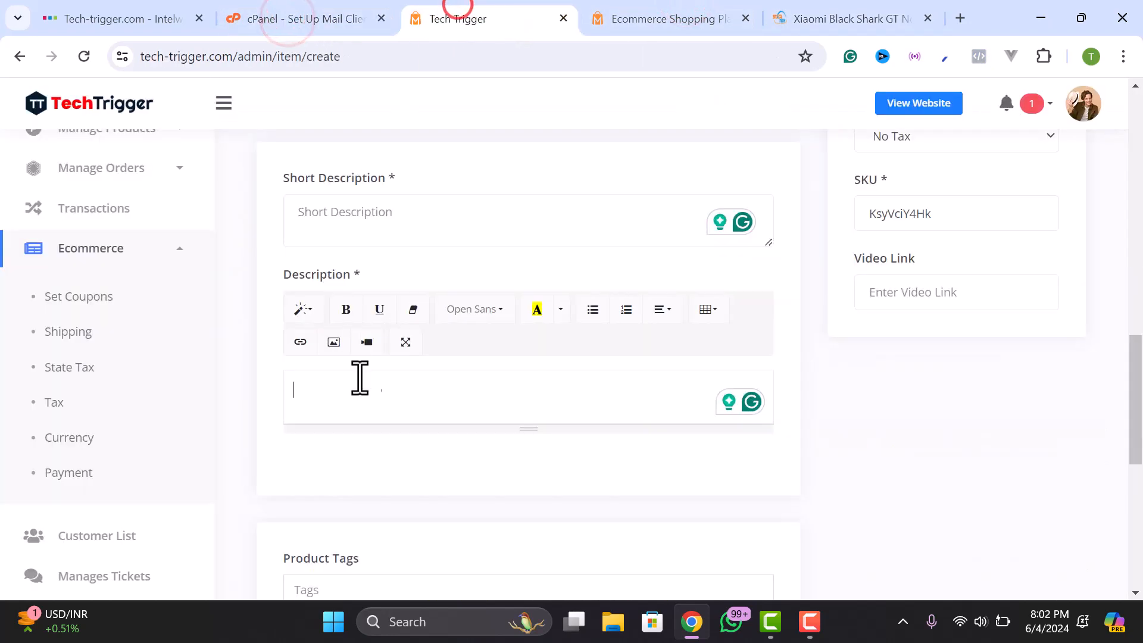
{"action": "left_click", "coordinate": [361, 225]}
{"action": "right_click", "coordinate": [361, 225]}
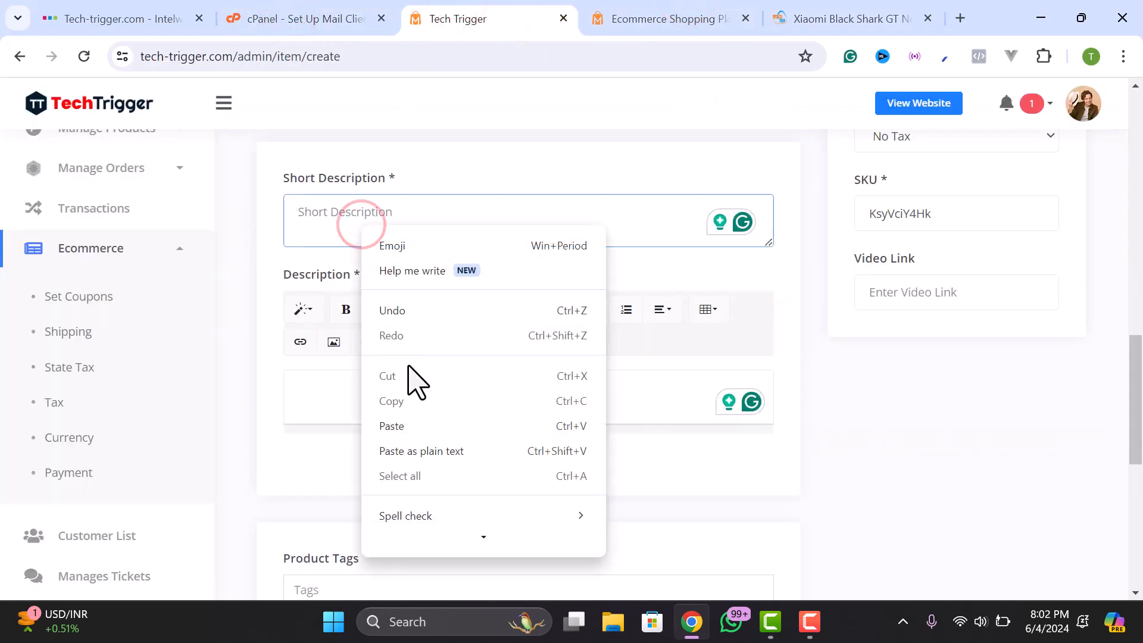
{"action": "left_click", "coordinate": [398, 426]}
- Paste Star Tech's long marketing description into the product's Description editor
{"action": "left_click", "coordinate": [806, 20]}
{"action": "scroll", "coordinate": [543, 360], "scroll_direction": "down", "scroll_amount": 5}
{"action": "scroll", "coordinate": [543, 357], "scroll_direction": "up", "scroll_amount": 5}
{"action": "scroll", "coordinate": [591, 288], "scroll_direction": "down", "scroll_amount": 9}
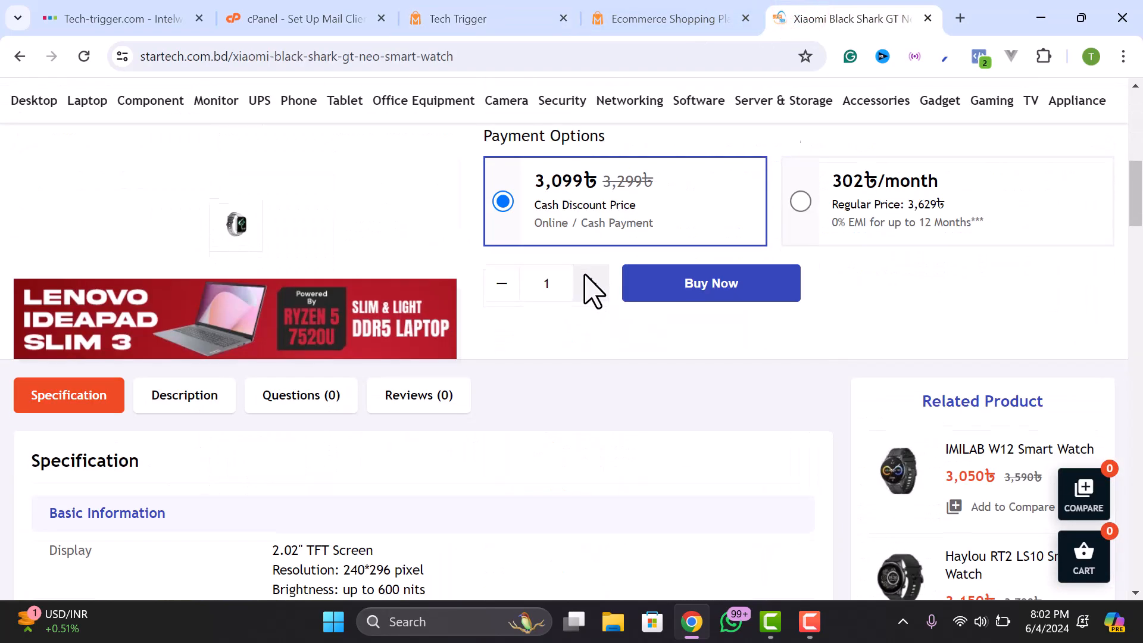
{"action": "scroll", "coordinate": [199, 222], "scroll_direction": "down", "scroll_amount": 13}
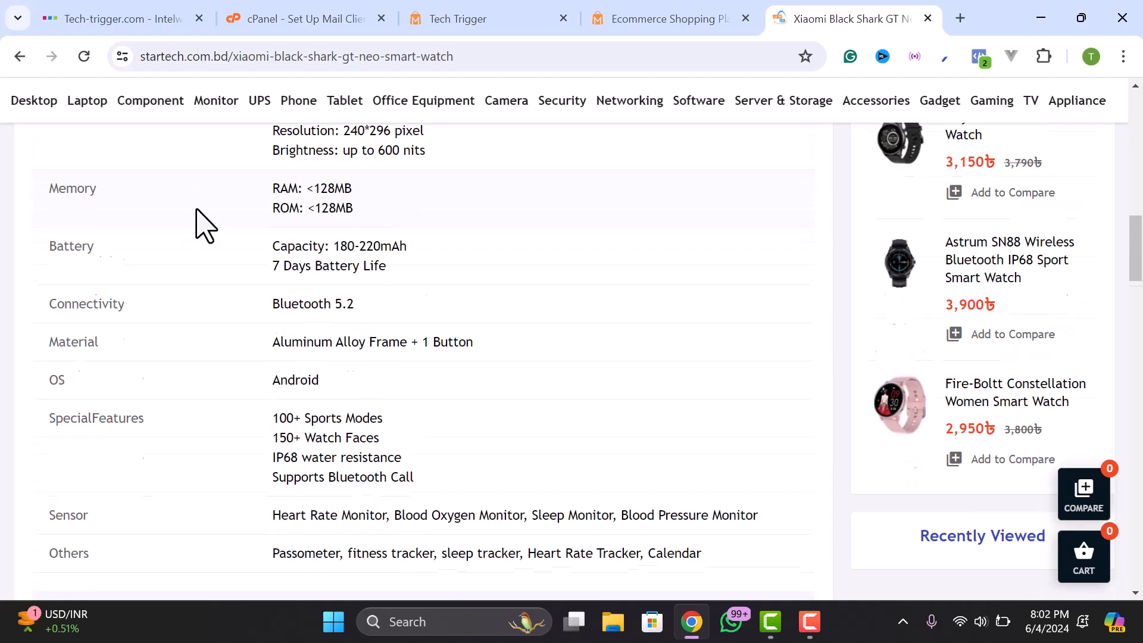
{"action": "left_click_drag", "start_coordinate": [19, 271], "coordinate": [329, 451]}
{"action": "scroll", "coordinate": [222, 396], "scroll_direction": "down", "scroll_amount": 4}
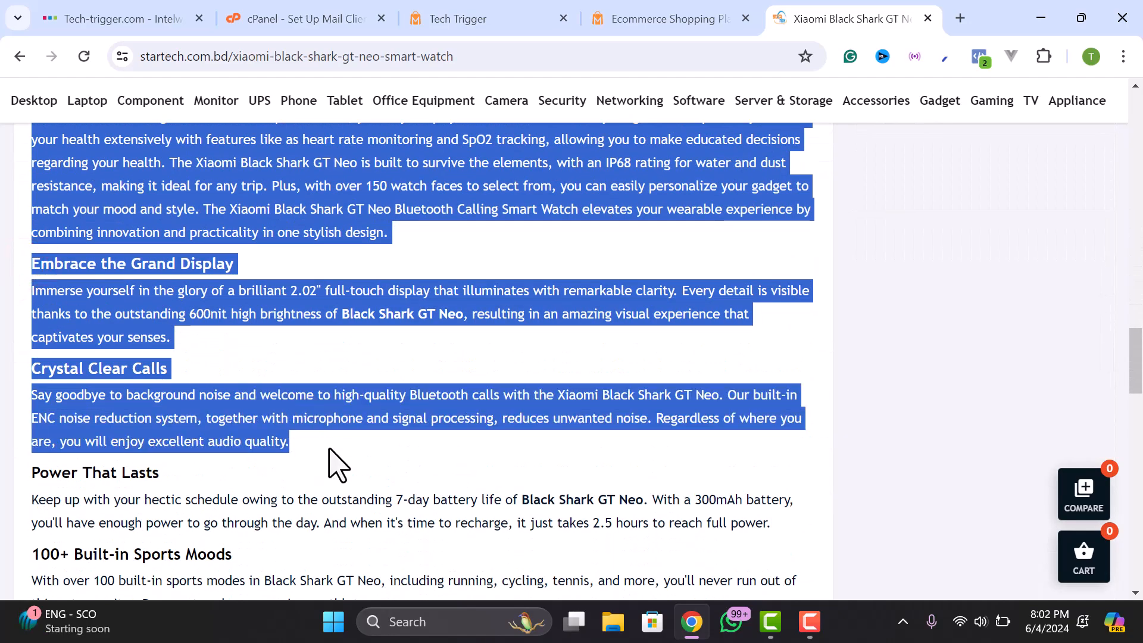
{"action": "left_click", "coordinate": [632, 18]}
{"action": "left_click", "coordinate": [474, 19]}
{"action": "left_click", "coordinate": [412, 393]}
{"action": "key", "text": "ctrl+v"}
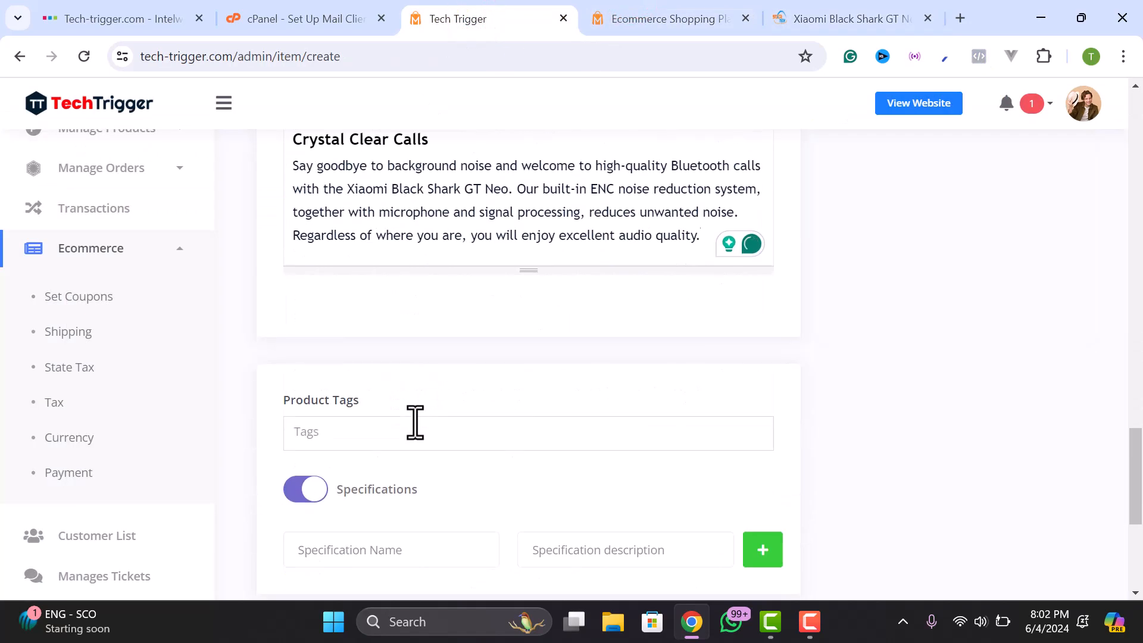
{"action": "scroll", "coordinate": [429, 405], "scroll_direction": "up", "scroll_amount": 10}
{"action": "scroll", "coordinate": [410, 302], "scroll_direction": "up", "scroll_amount": 3}
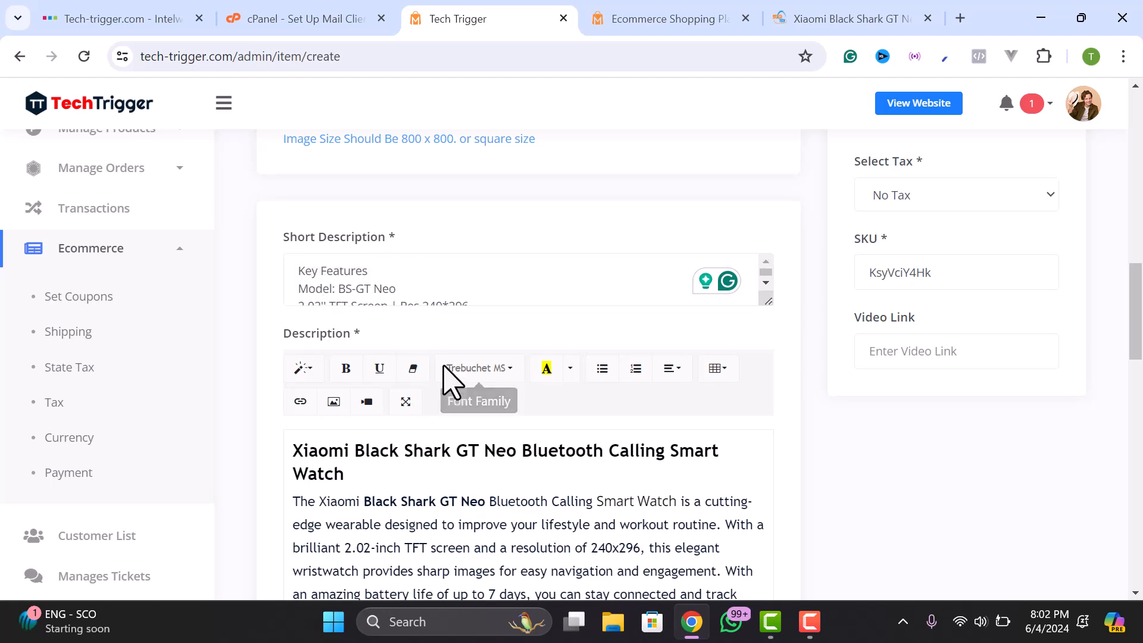
{"action": "scroll", "coordinate": [441, 372], "scroll_direction": "up", "scroll_amount": 1}
{"action": "scroll", "coordinate": [439, 382], "scroll_direction": "down", "scroll_amount": 3}
{"action": "scroll", "coordinate": [659, 363], "scroll_direction": "down", "scroll_amount": 2}
{"action": "scroll", "coordinate": [659, 363], "scroll_direction": "down", "scroll_amount": 15}
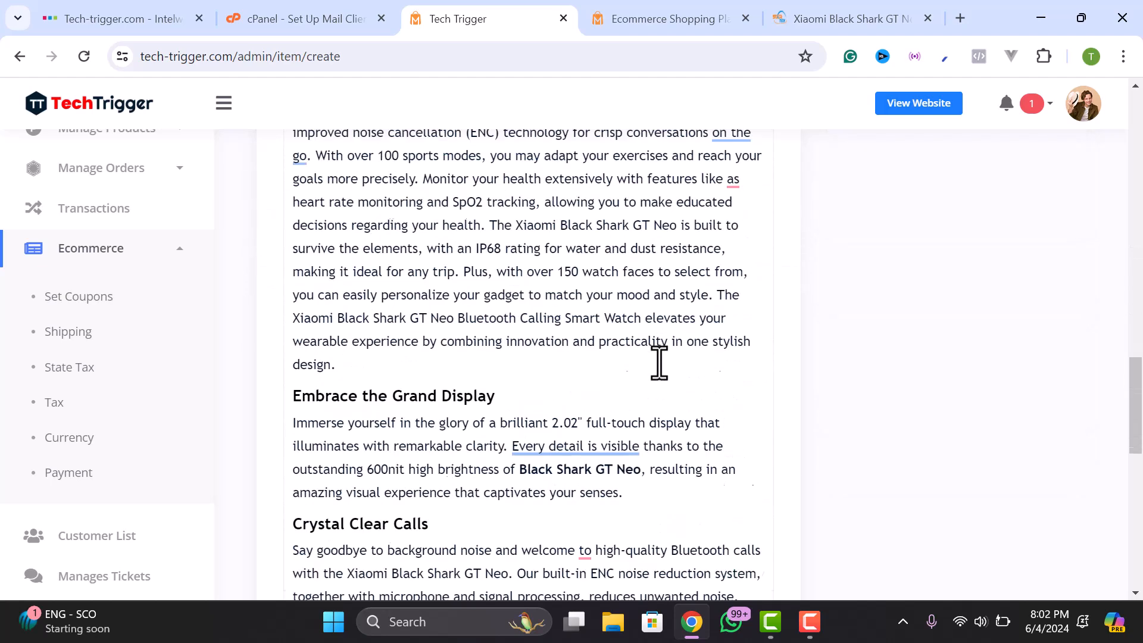
{"action": "scroll", "coordinate": [648, 360], "scroll_direction": "up", "scroll_amount": 2}
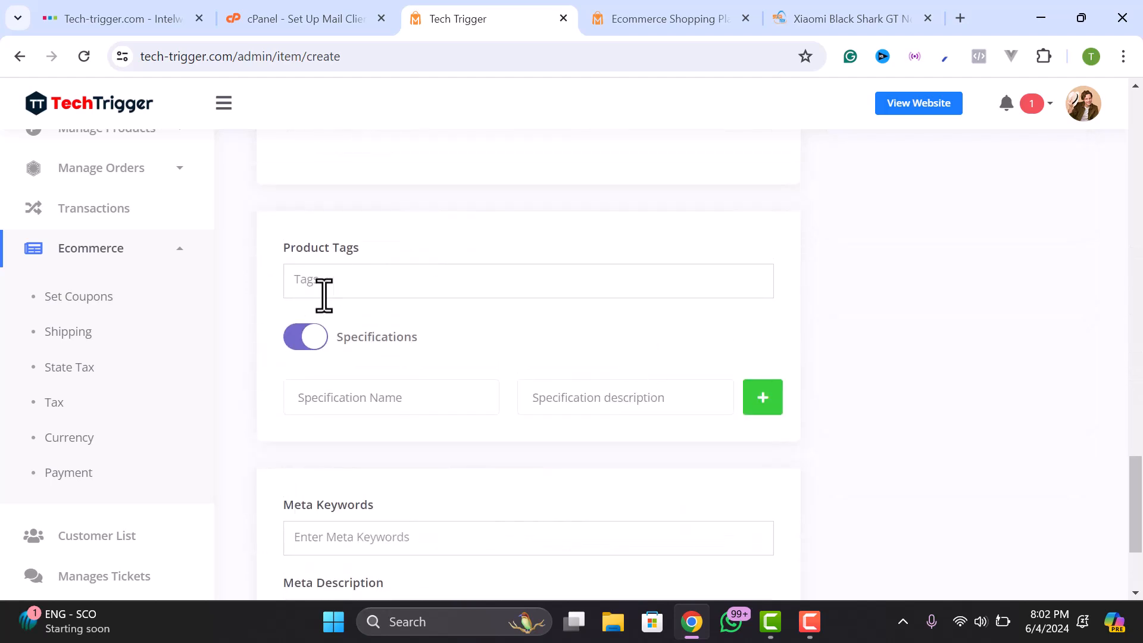
- Add a Display specification described as 7" FHD Disply
{"action": "left_click", "coordinate": [357, 409]}
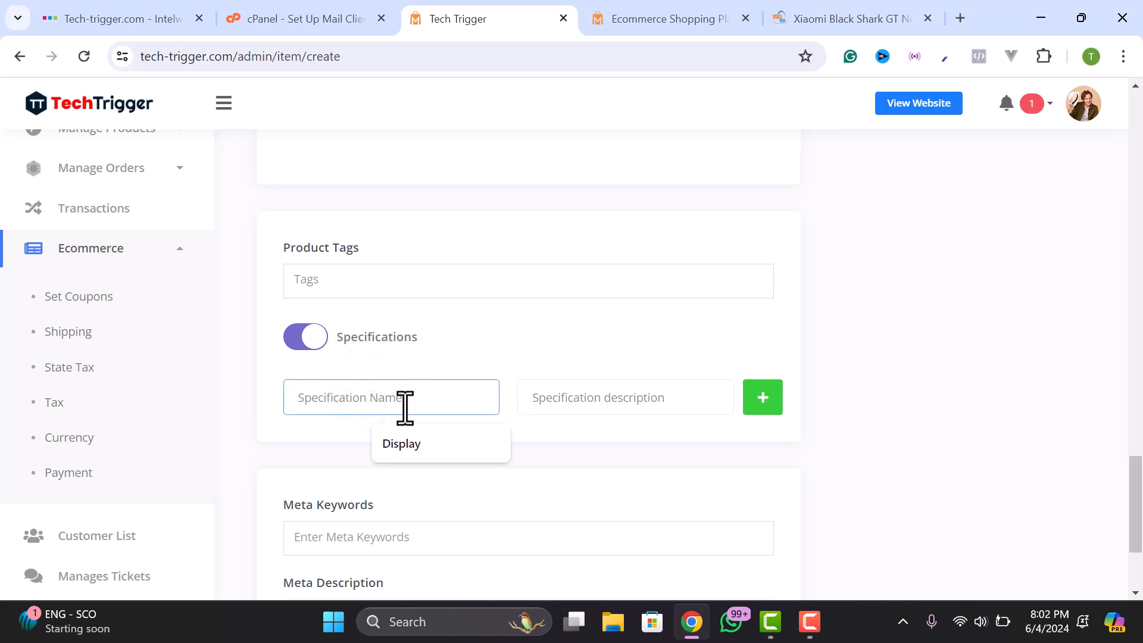
{"action": "left_click", "coordinate": [406, 443]}
{"action": "left_click", "coordinate": [556, 399]}
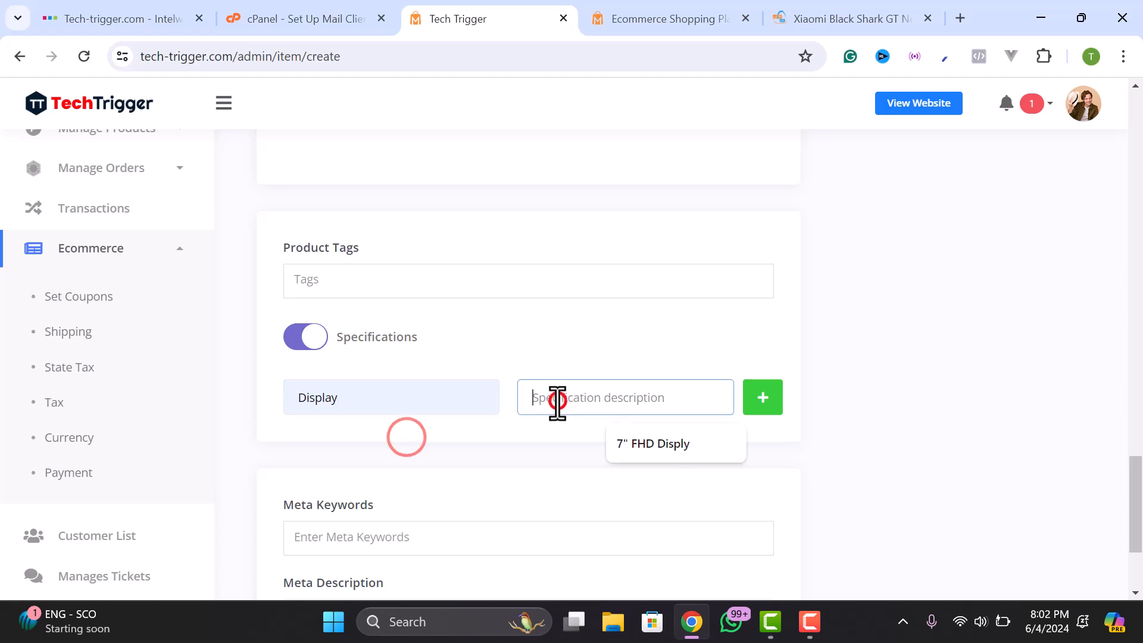
{"action": "left_click", "coordinate": [647, 443]}
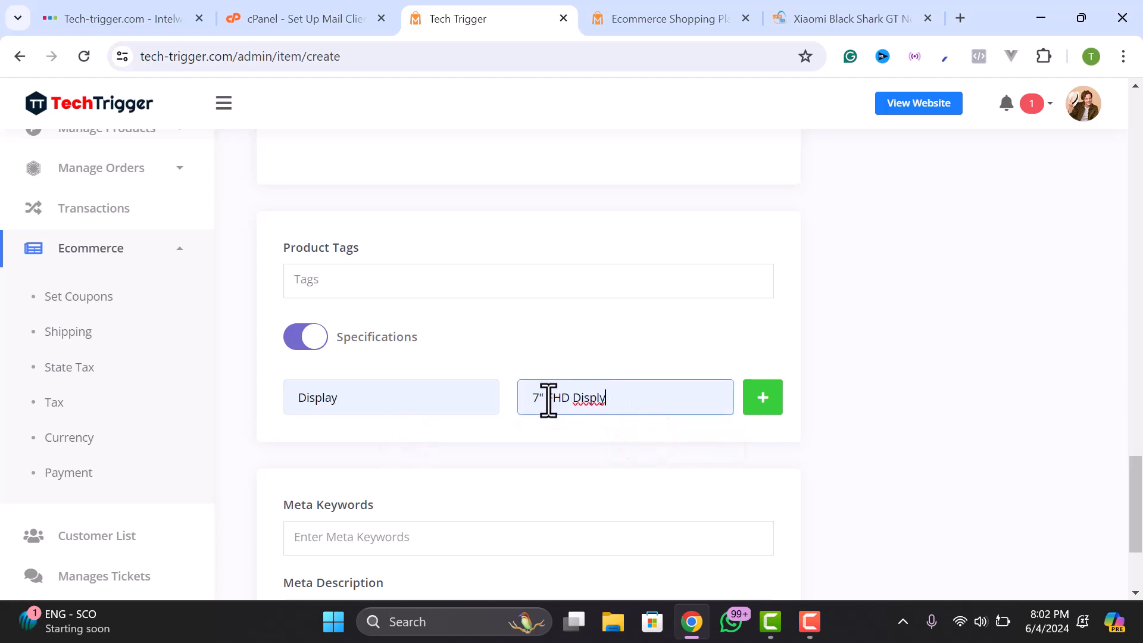
- Add a second specification row and start replacing its name with 'R'
{"action": "left_click", "coordinate": [761, 399]}
{"action": "left_click", "coordinate": [414, 452]}
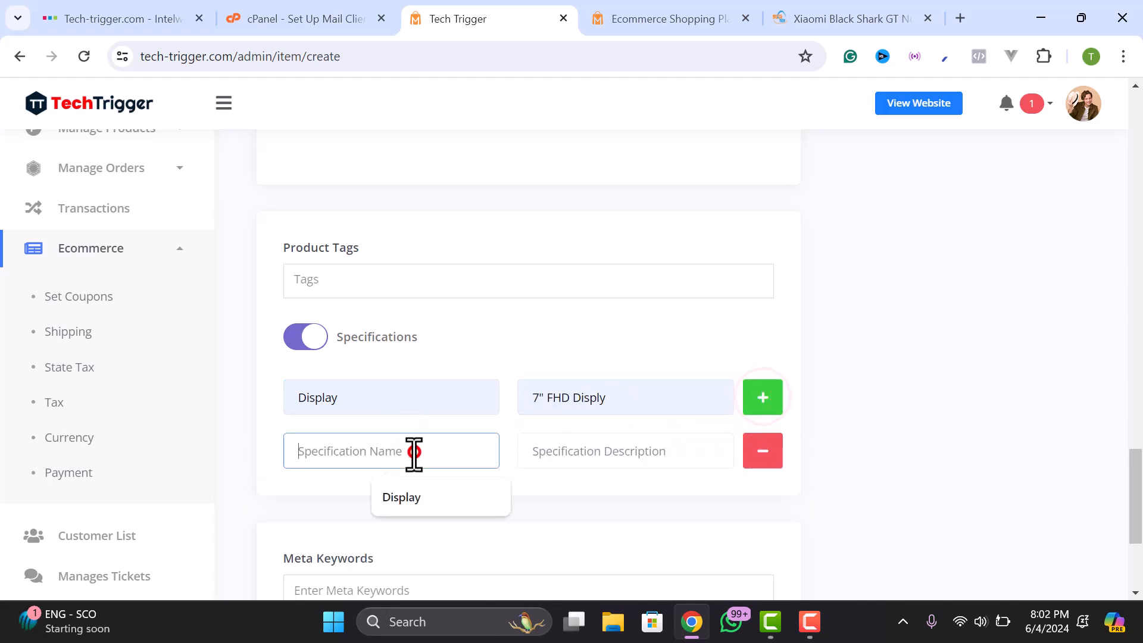
{"action": "left_click", "coordinate": [407, 497]}
{"action": "double_click", "coordinate": [386, 460]}
{"action": "type", "text": "R"}
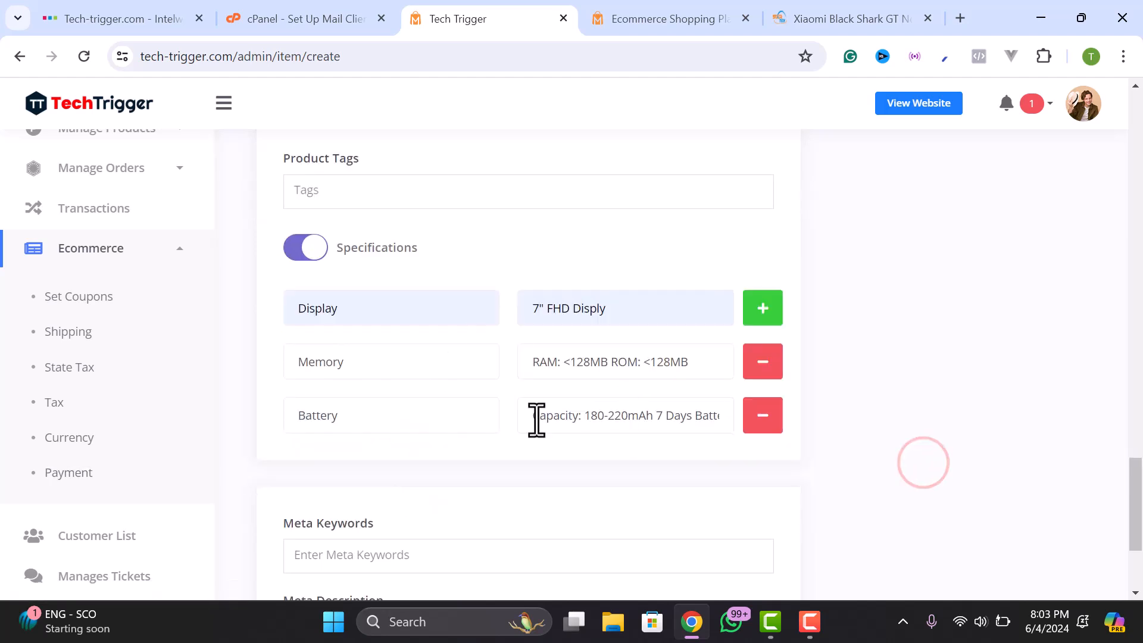
- Scroll through the form, click into the Meta Description field, and scroll back up
{"action": "scroll", "coordinate": [539, 437], "scroll_direction": "down", "scroll_amount": 1}
{"action": "scroll", "coordinate": [536, 434], "scroll_direction": "up", "scroll_amount": 1}
{"action": "scroll", "coordinate": [536, 432], "scroll_direction": "down", "scroll_amount": 3}
{"action": "scroll", "coordinate": [324, 298], "scroll_direction": "up", "scroll_amount": 4}
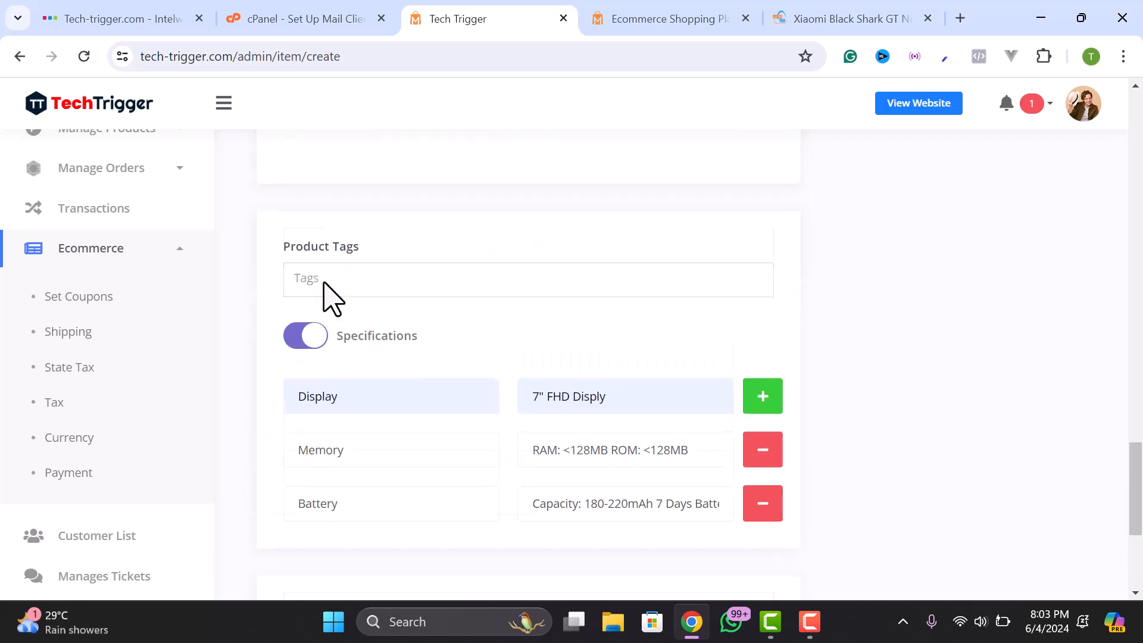
{"action": "scroll", "coordinate": [339, 319], "scroll_direction": "down", "scroll_amount": 4}
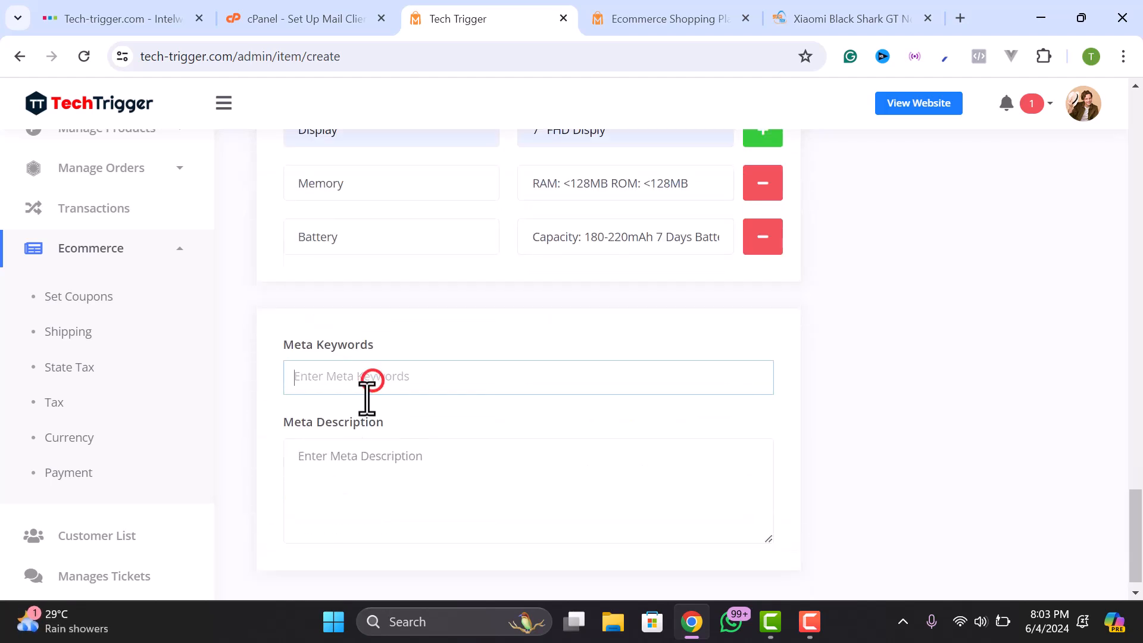
{"action": "left_click", "coordinate": [381, 445]}
{"action": "scroll", "coordinate": [453, 496], "scroll_direction": "down", "scroll_amount": 1}
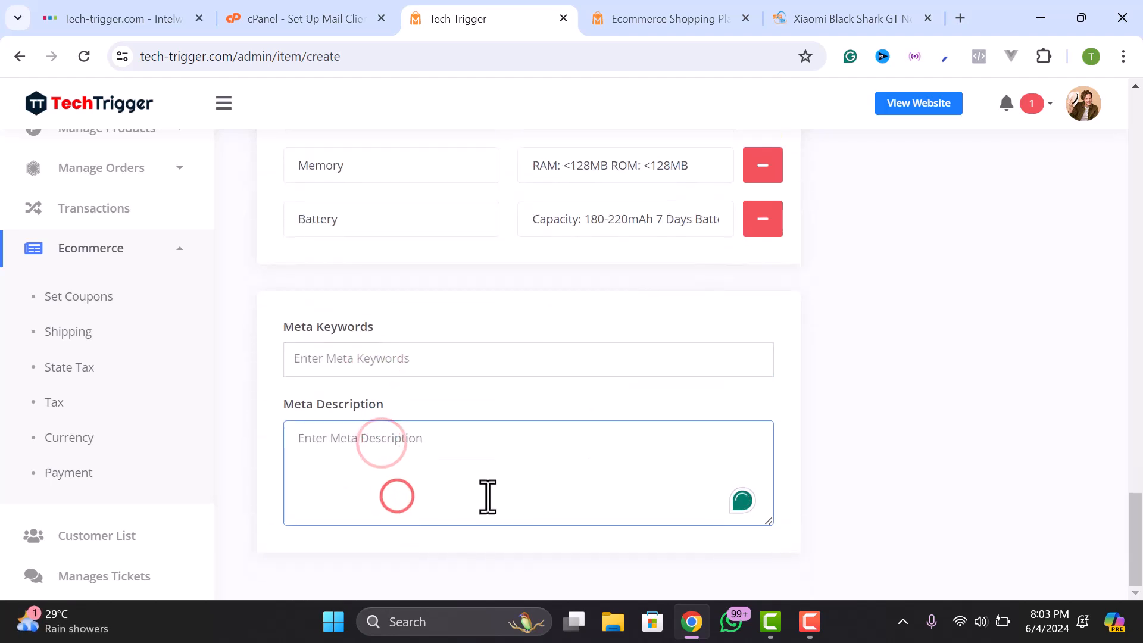
{"action": "scroll", "coordinate": [875, 469], "scroll_direction": "up", "scroll_amount": 15}
{"action": "scroll", "coordinate": [467, 306], "scroll_direction": "up", "scroll_amount": 6}
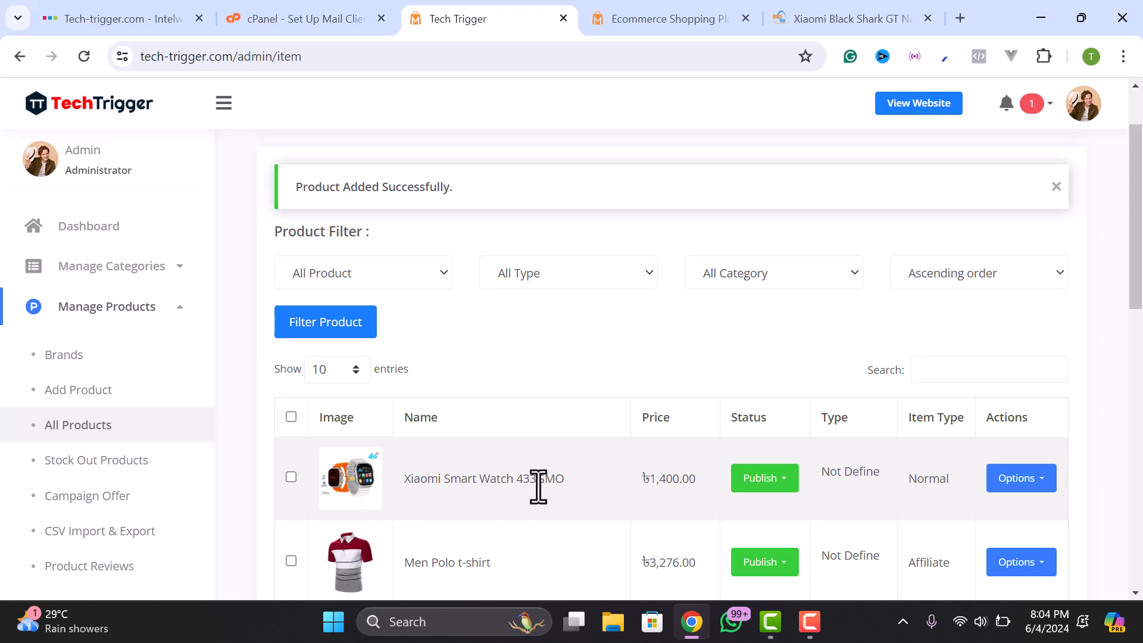
- Switch to the storefront tab and scroll through the Tech Trigger homepage
{"action": "key", "text": "ctrl+Tab"}
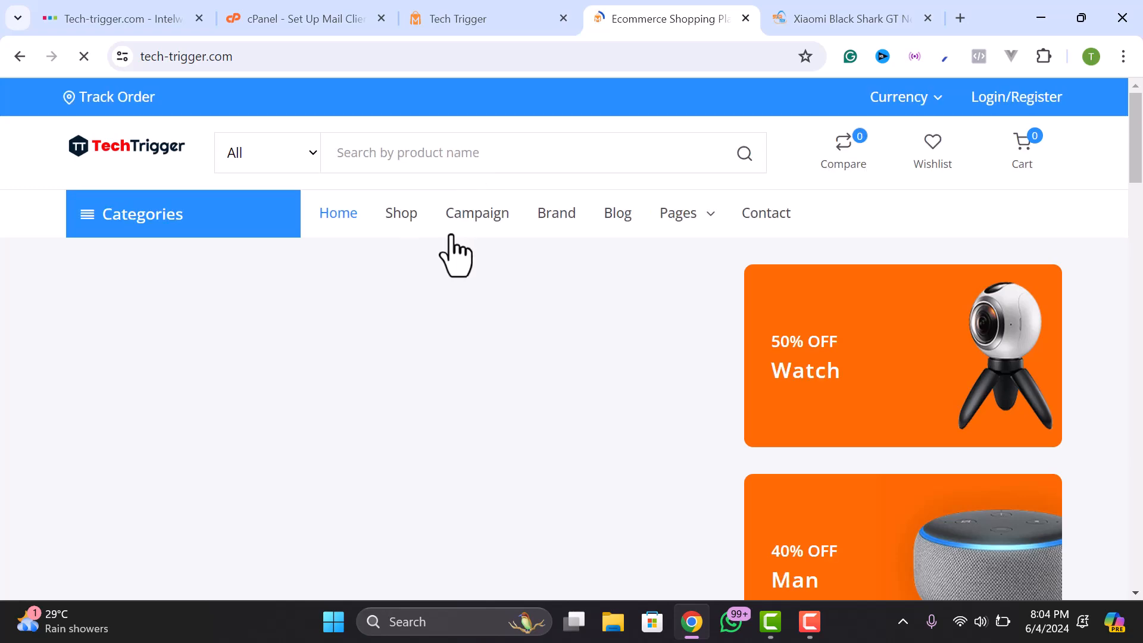
{"action": "mouse_move", "coordinate": [688, 235]}
{"action": "scroll", "coordinate": [827, 305], "scroll_direction": "down", "scroll_amount": 15}
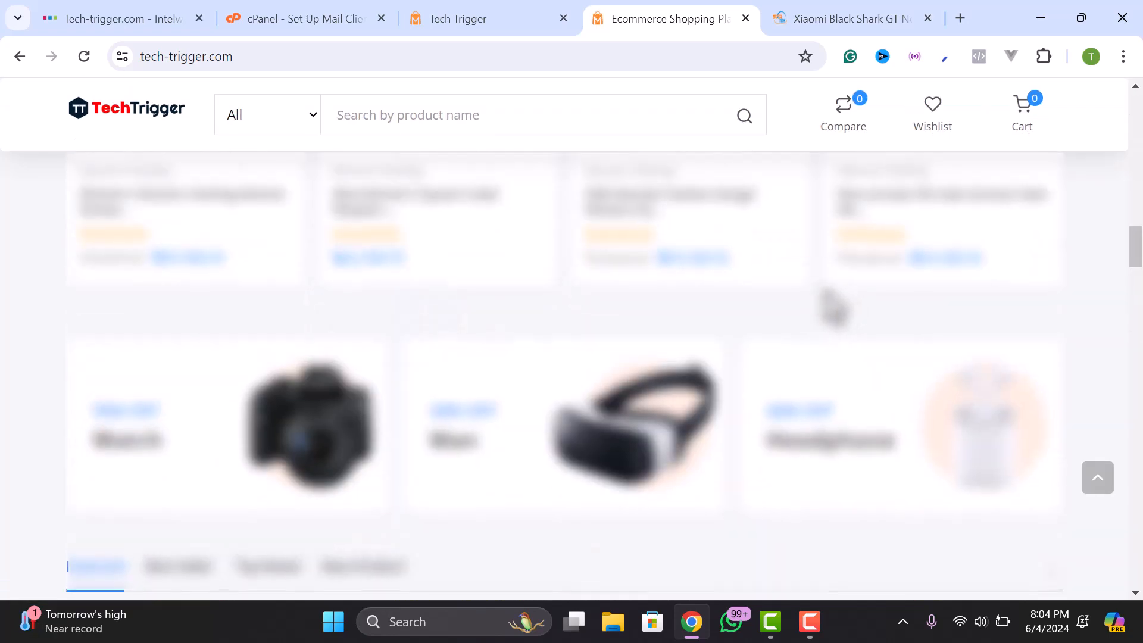
{"action": "scroll", "coordinate": [828, 304], "scroll_direction": "up", "scroll_amount": 15}
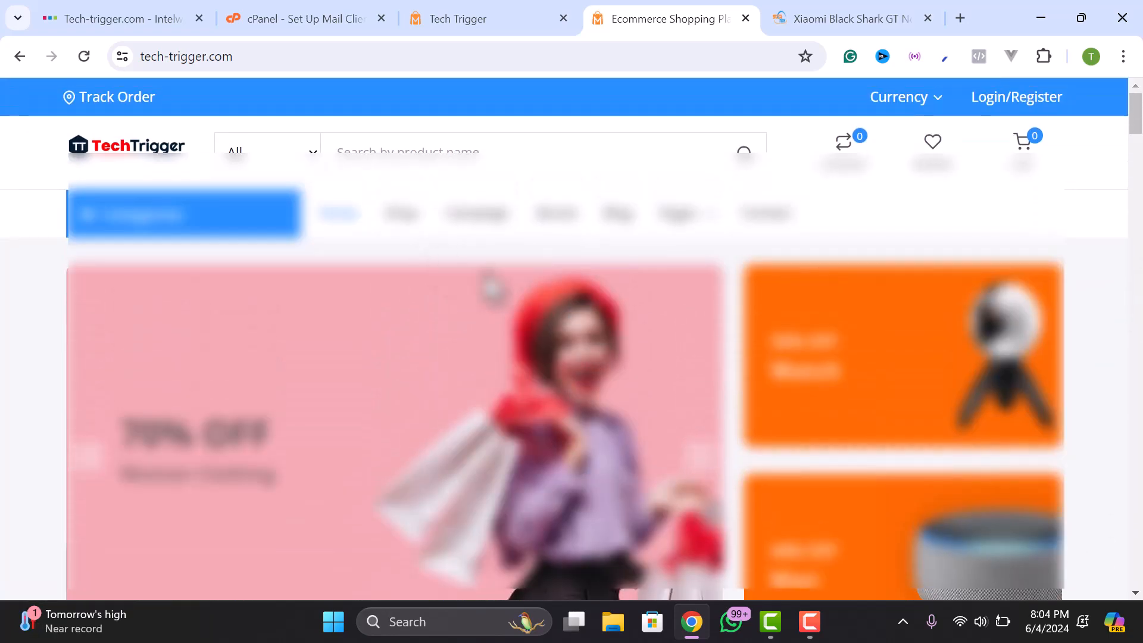
{"action": "scroll", "coordinate": [565, 357], "scroll_direction": "down", "scroll_amount": 5}
{"action": "scroll", "coordinate": [565, 357], "scroll_direction": "up", "scroll_amount": 5}
- In the admin product list, choose Highlight from the Xiaomi Smart Watch 433GMO row's options
{"action": "left_click", "coordinate": [452, 19]}
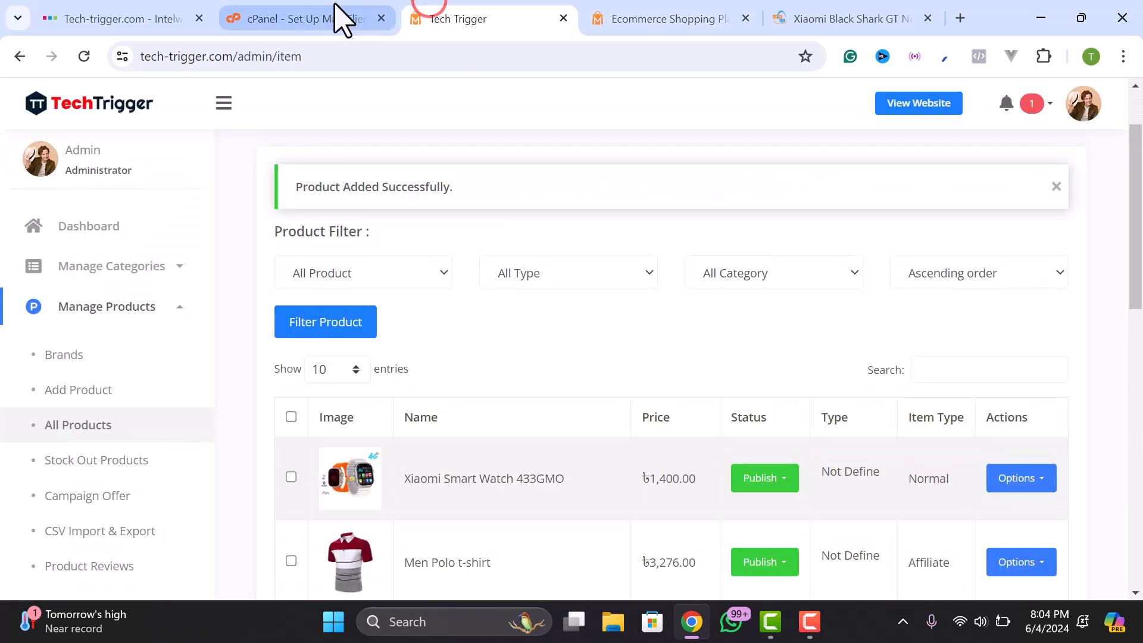
{"action": "scroll", "coordinate": [624, 377], "scroll_direction": "down", "scroll_amount": 2}
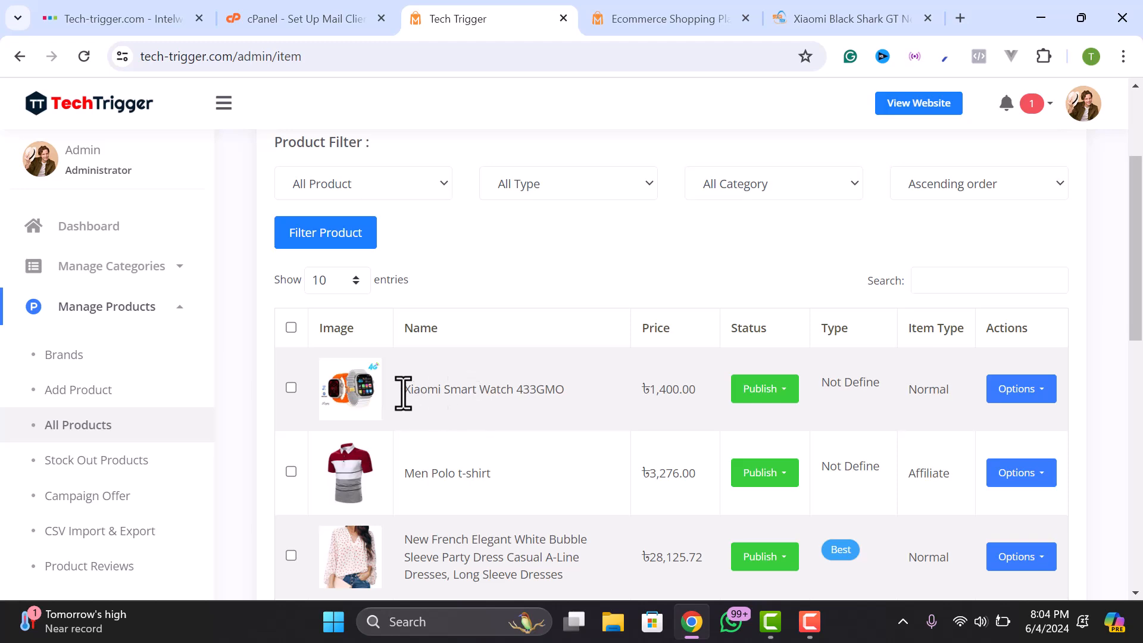
{"action": "left_click", "coordinate": [1029, 394]}
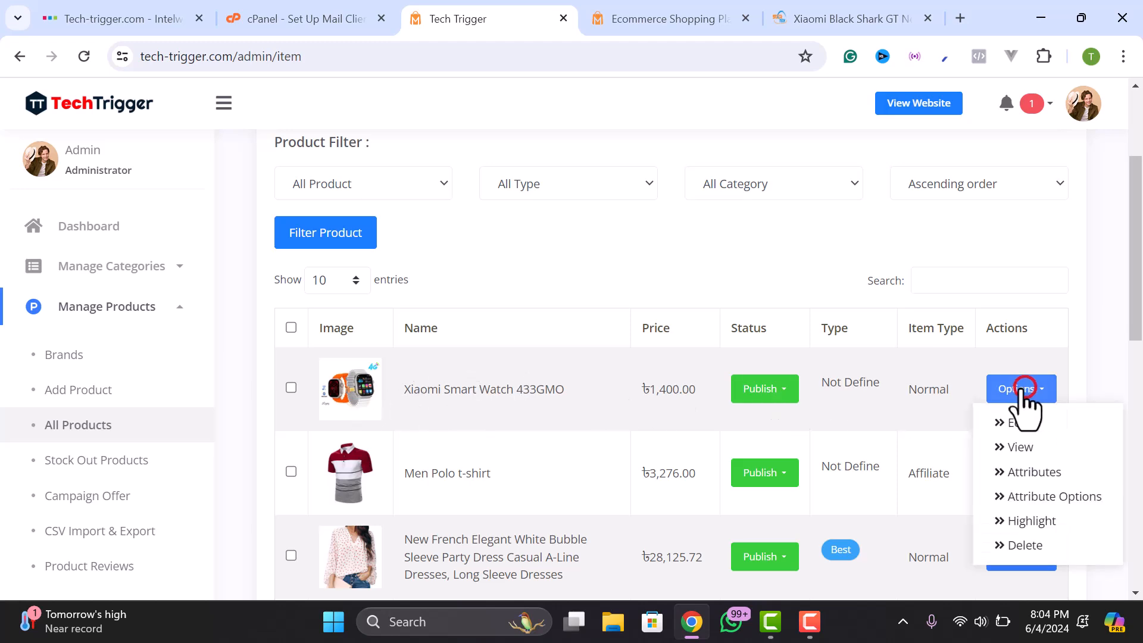
{"action": "left_click", "coordinate": [1023, 522]}
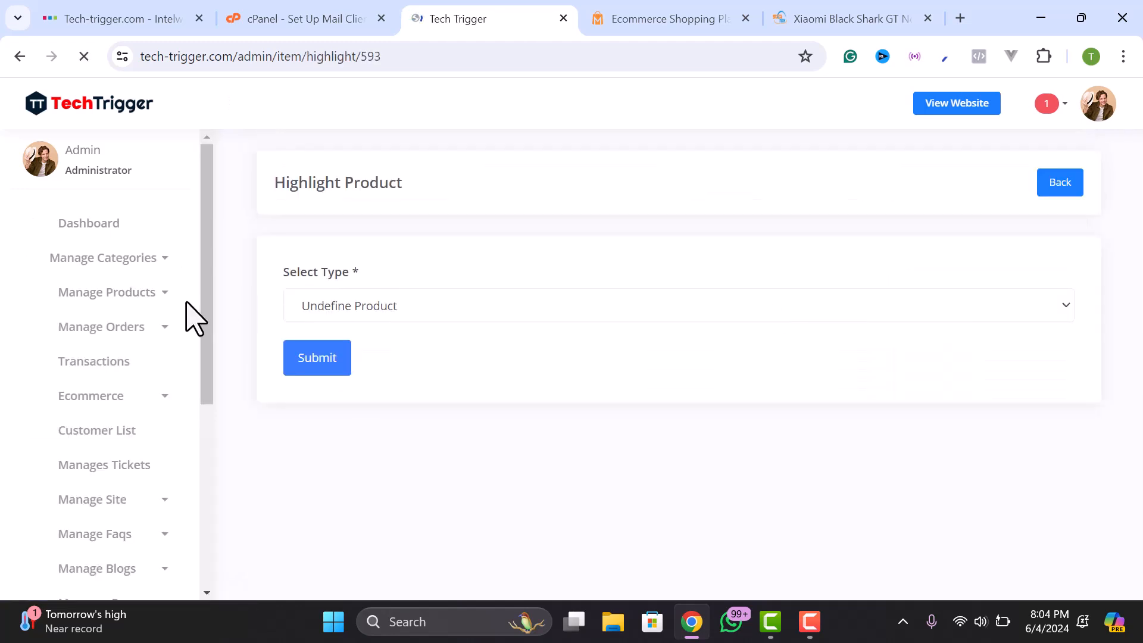
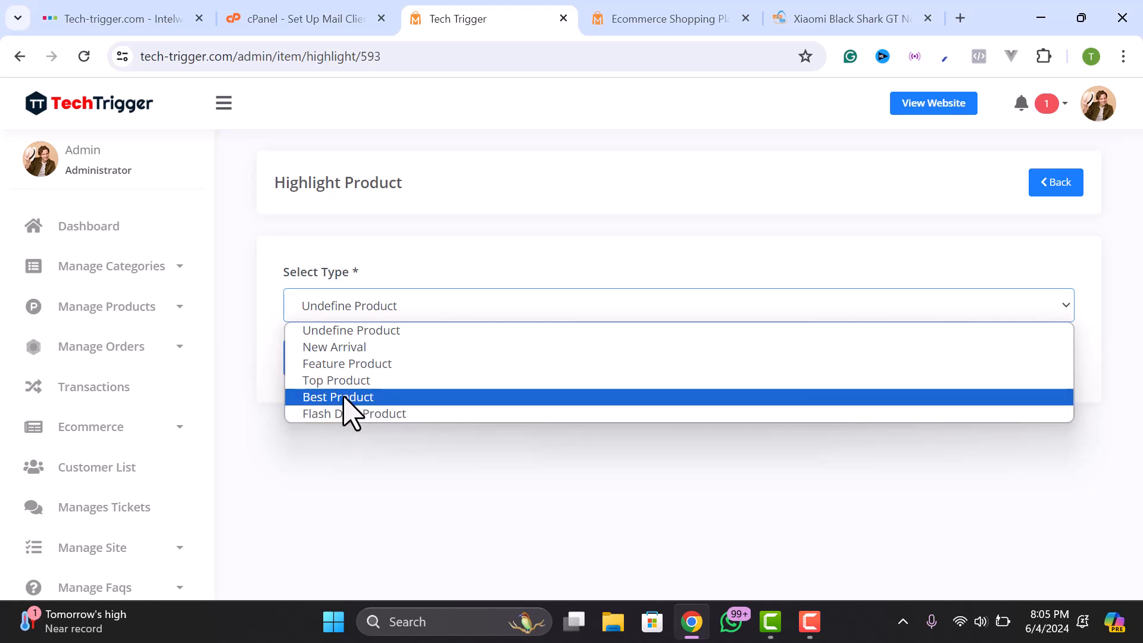
- Set the Xiaomi Smart Watch 433GMO's highlight type to Feature Product and submit
{"action": "left_click", "coordinate": [342, 365]}
{"action": "left_click", "coordinate": [326, 360]}
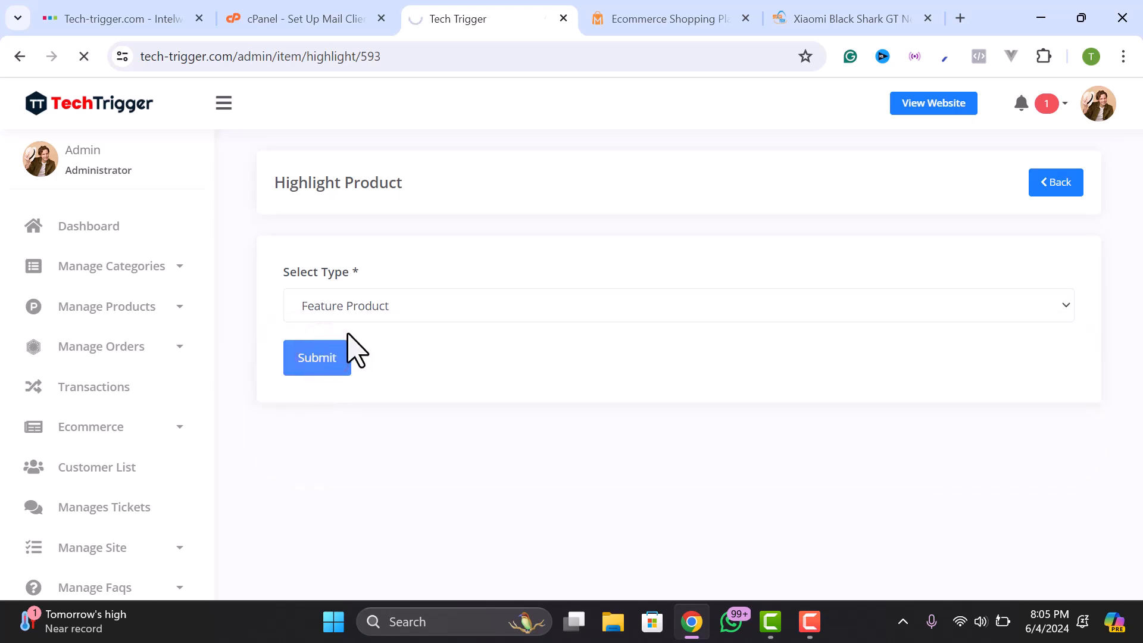
- Reload the storefront, scroll to Featured, and open the Xiaomi Smart Watch 433GMO
{"action": "left_click", "coordinate": [665, 10]}
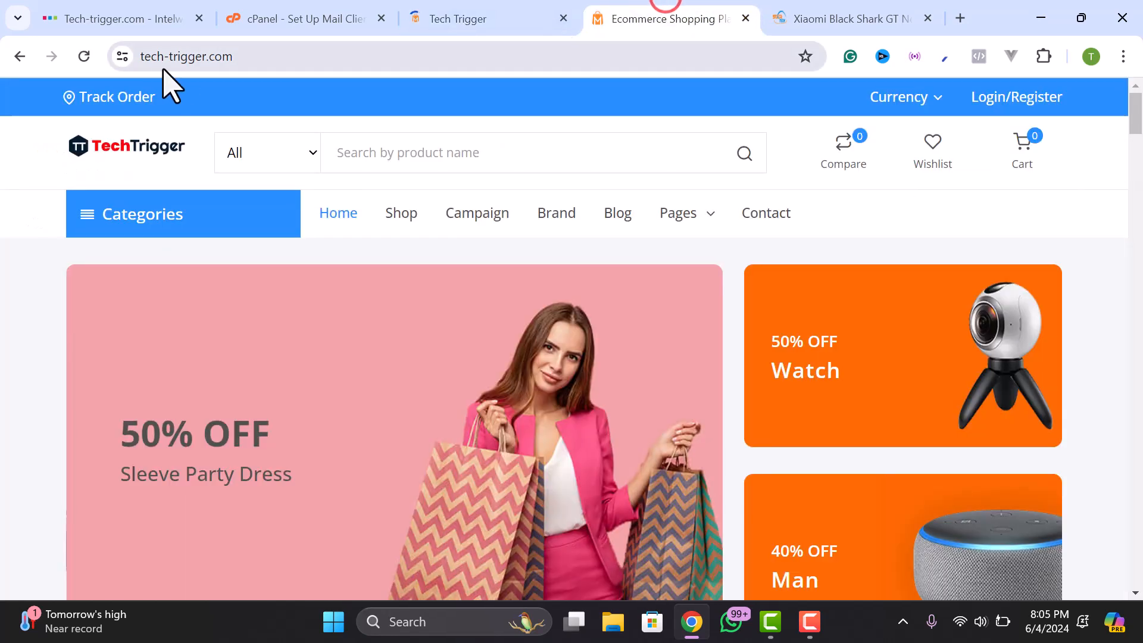
{"action": "left_click", "coordinate": [83, 56]}
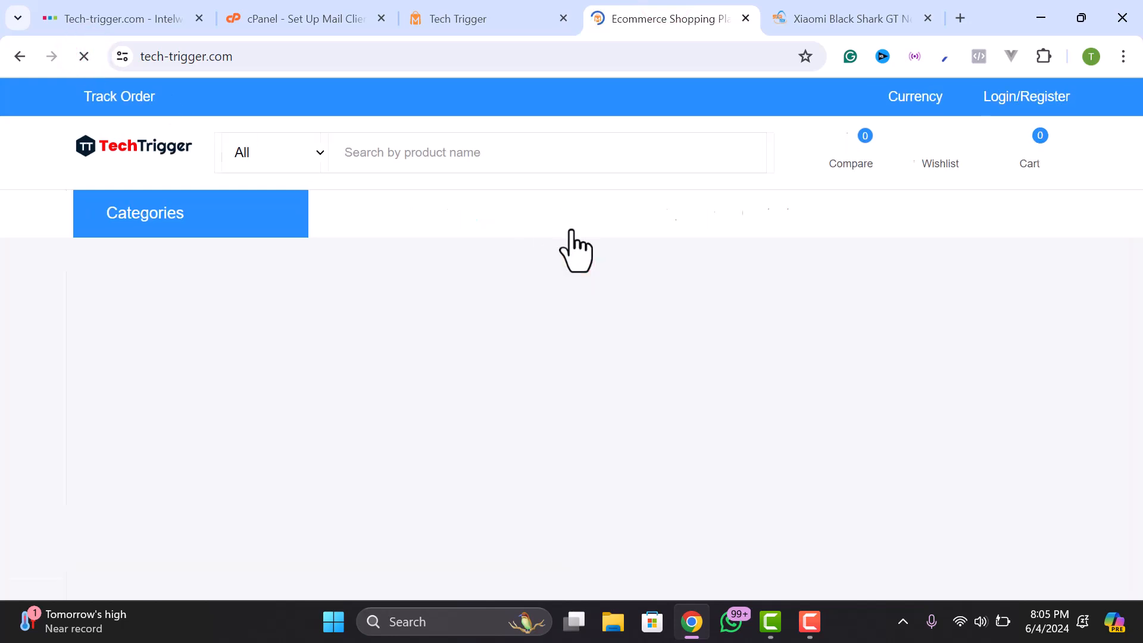
{"action": "scroll", "coordinate": [401, 293], "scroll_direction": "down", "scroll_amount": 10}
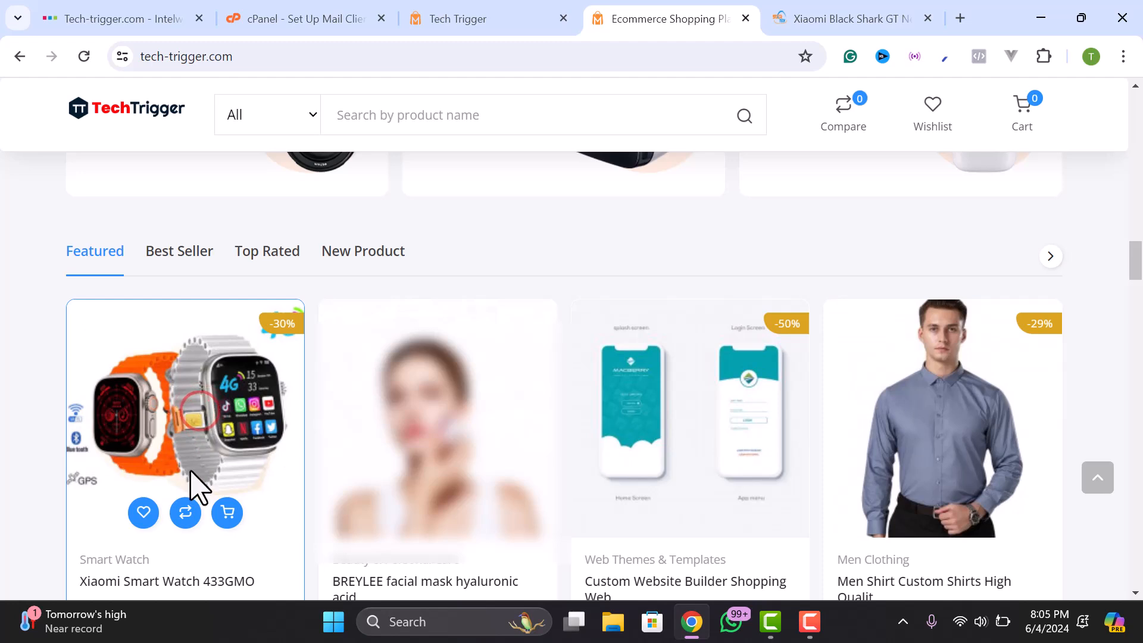
{"action": "scroll", "coordinate": [197, 476], "scroll_direction": "down", "scroll_amount": 1}
{"action": "left_click", "coordinate": [182, 491]}
- Browse the watch's gallery, showing the blue and then the black watch as the main image
{"action": "scroll", "coordinate": [951, 286], "scroll_direction": "down", "scroll_amount": 3}
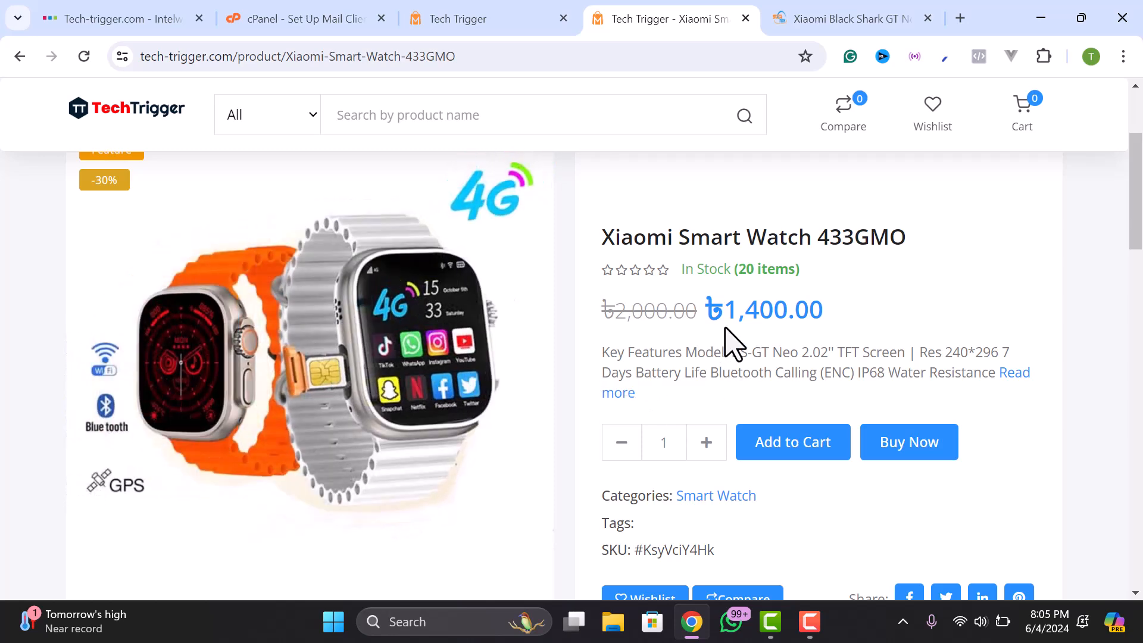
{"action": "scroll", "coordinate": [753, 345], "scroll_direction": "down", "scroll_amount": 2}
{"action": "scroll", "coordinate": [744, 325], "scroll_direction": "up", "scroll_amount": 2}
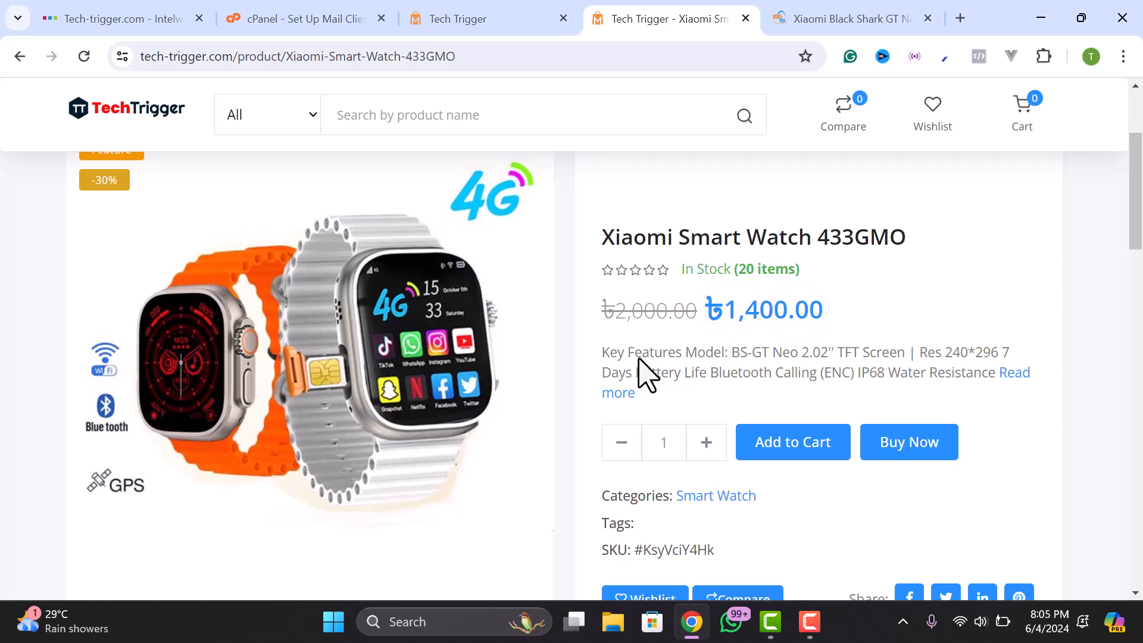
{"action": "scroll", "coordinate": [298, 369], "scroll_direction": "down", "scroll_amount": 3}
{"action": "left_click", "coordinate": [319, 386]}
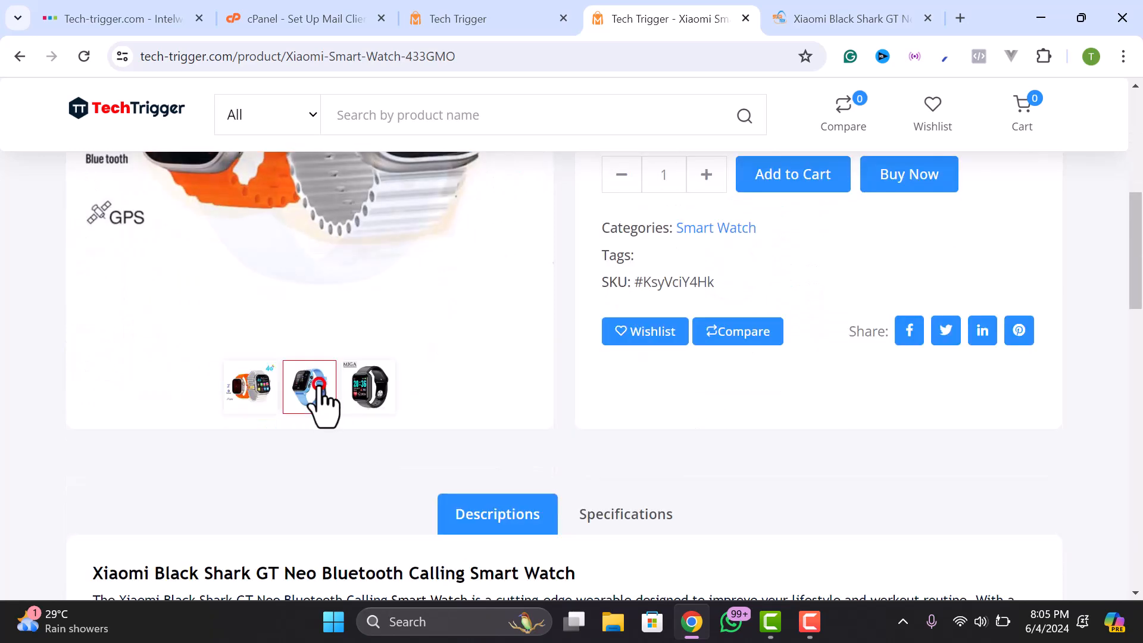
{"action": "scroll", "coordinate": [324, 399], "scroll_direction": "up", "scroll_amount": 2}
{"action": "left_click", "coordinate": [364, 570]}
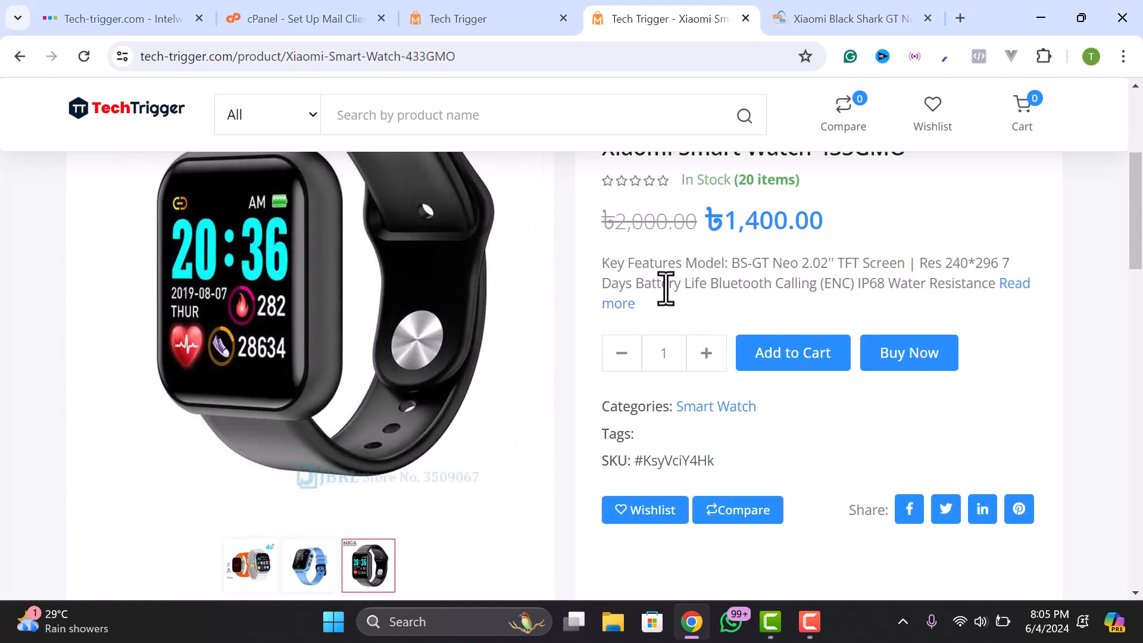
{"action": "scroll", "coordinate": [708, 262], "scroll_direction": "up", "scroll_amount": 2}
{"action": "scroll", "coordinate": [716, 252], "scroll_direction": "down", "scroll_amount": 2}
- Back in the admin product list, open the smart watch's Attributes page
{"action": "left_click", "coordinate": [485, 15]}
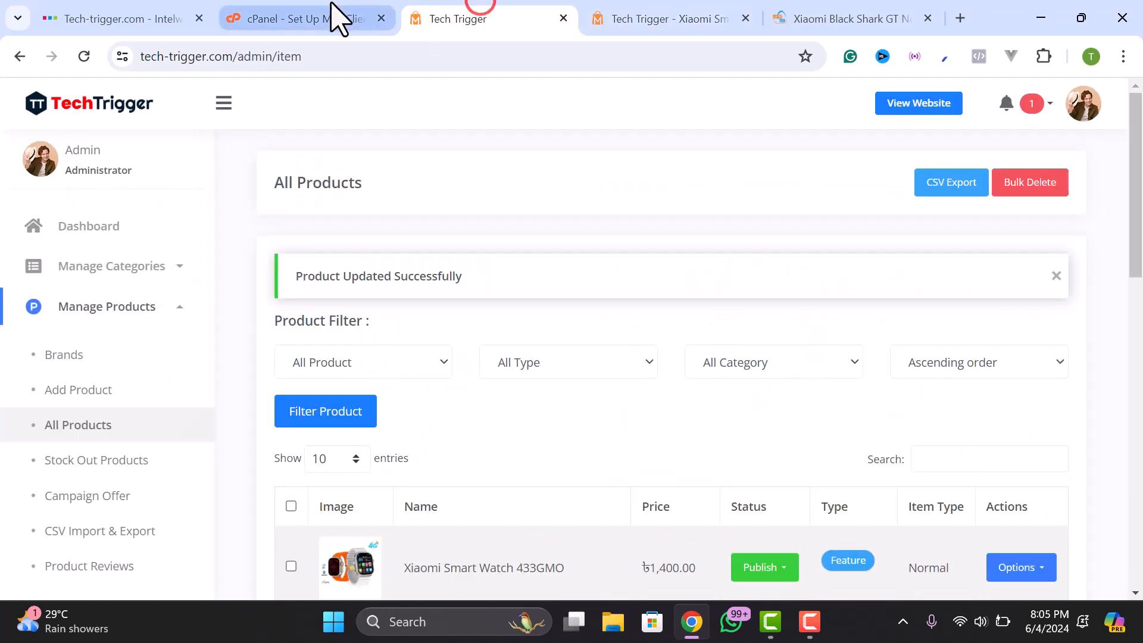
{"action": "scroll", "coordinate": [625, 319], "scroll_direction": "down", "scroll_amount": 3}
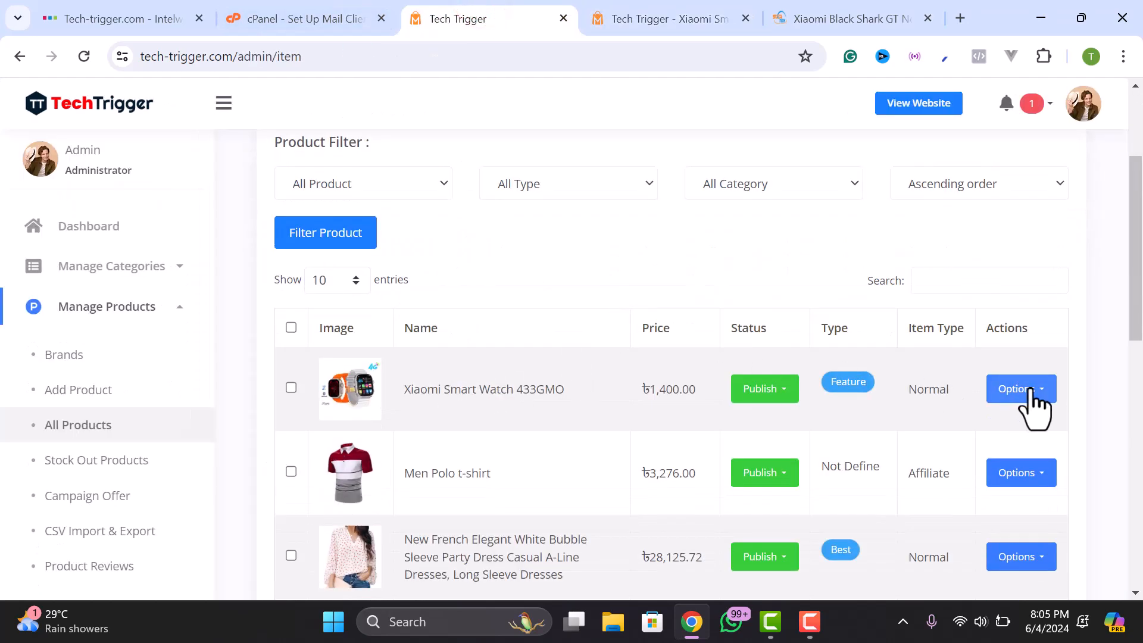
{"action": "left_click", "coordinate": [1019, 389]}
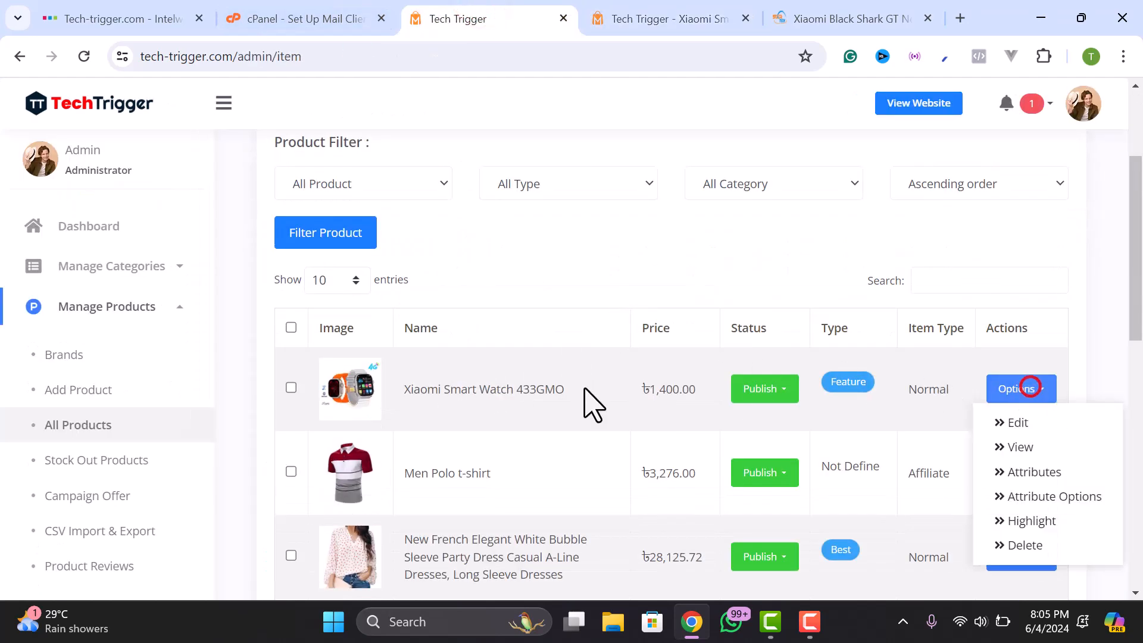
{"action": "left_click", "coordinate": [1034, 472]}
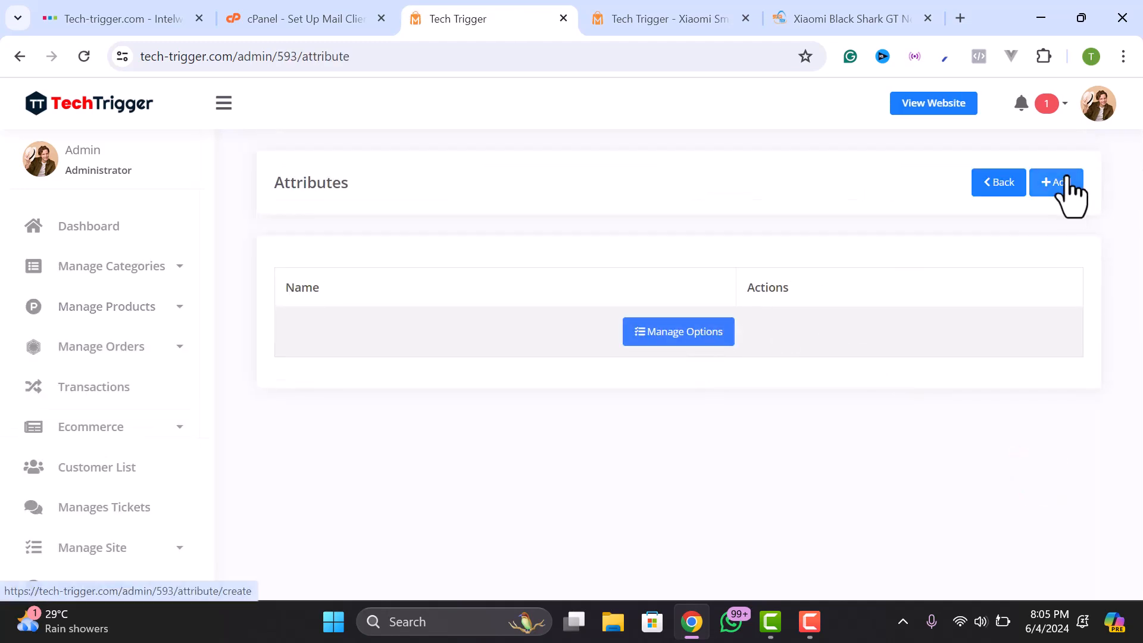
- Create a 'Color' attribute and open its Manage Options list
{"action": "left_click", "coordinate": [1059, 180]}
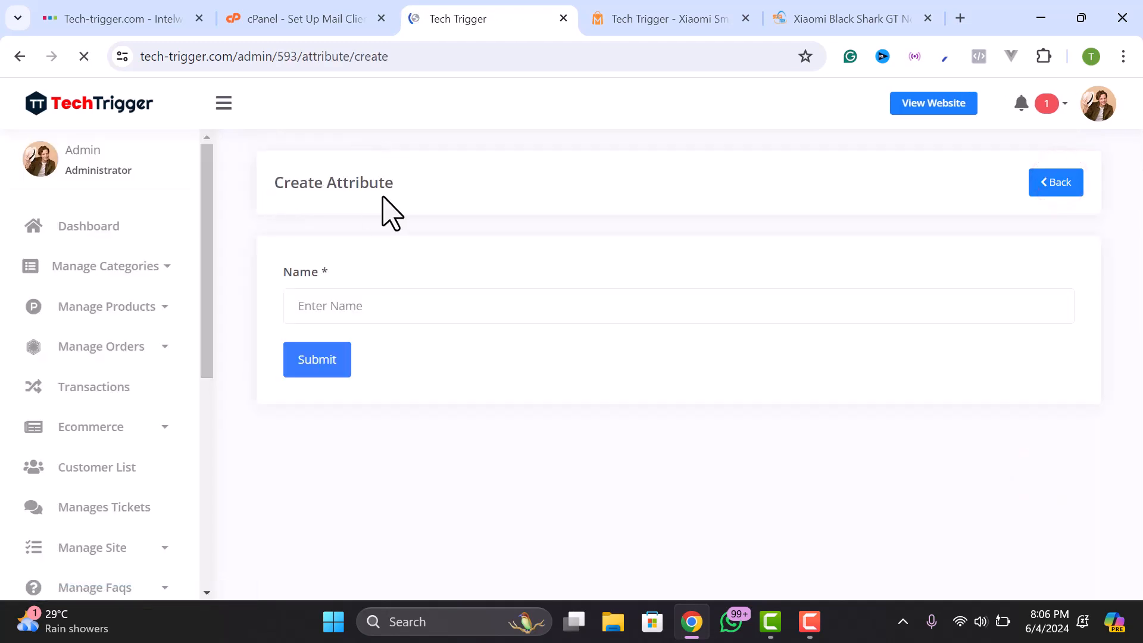
{"action": "left_click", "coordinate": [330, 310]}
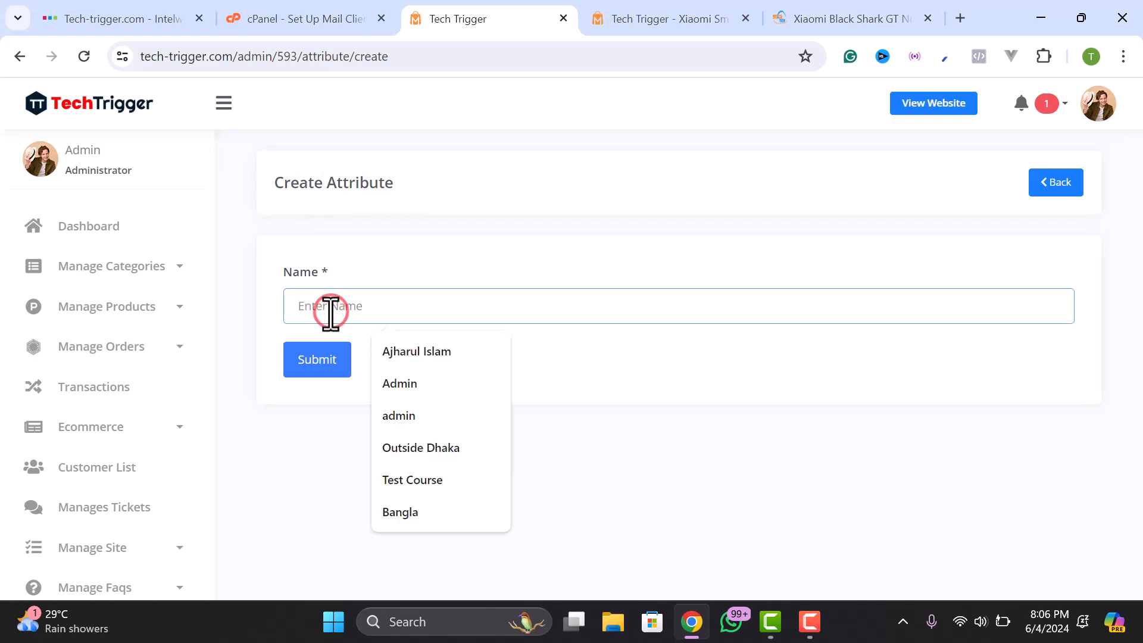
{"action": "type", "text": "Color"}
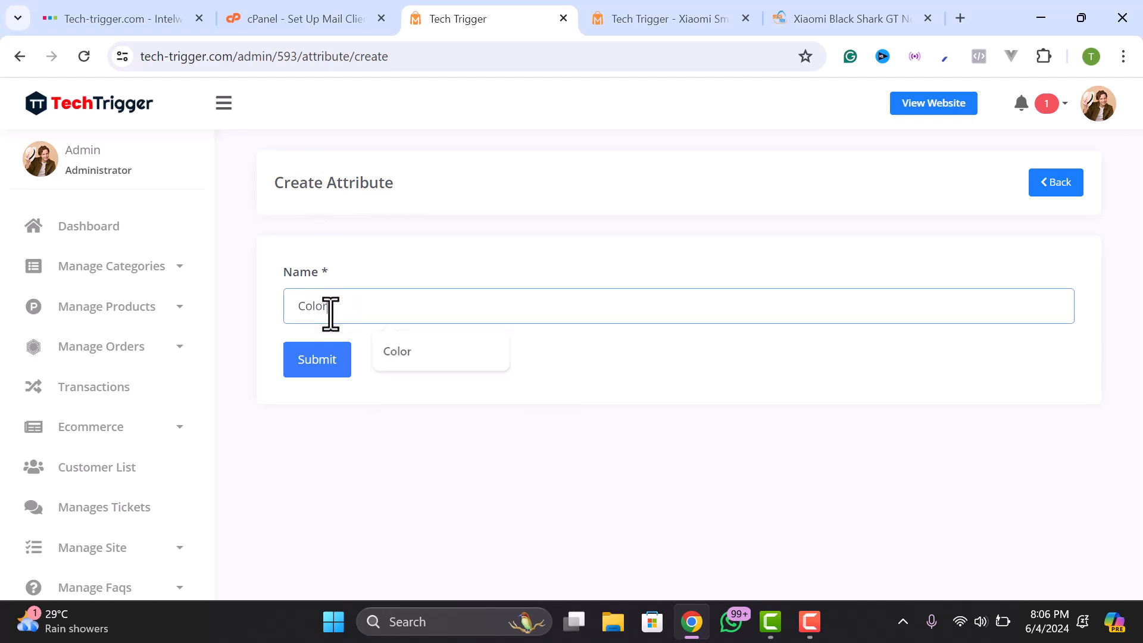
{"action": "left_click", "coordinate": [320, 363]}
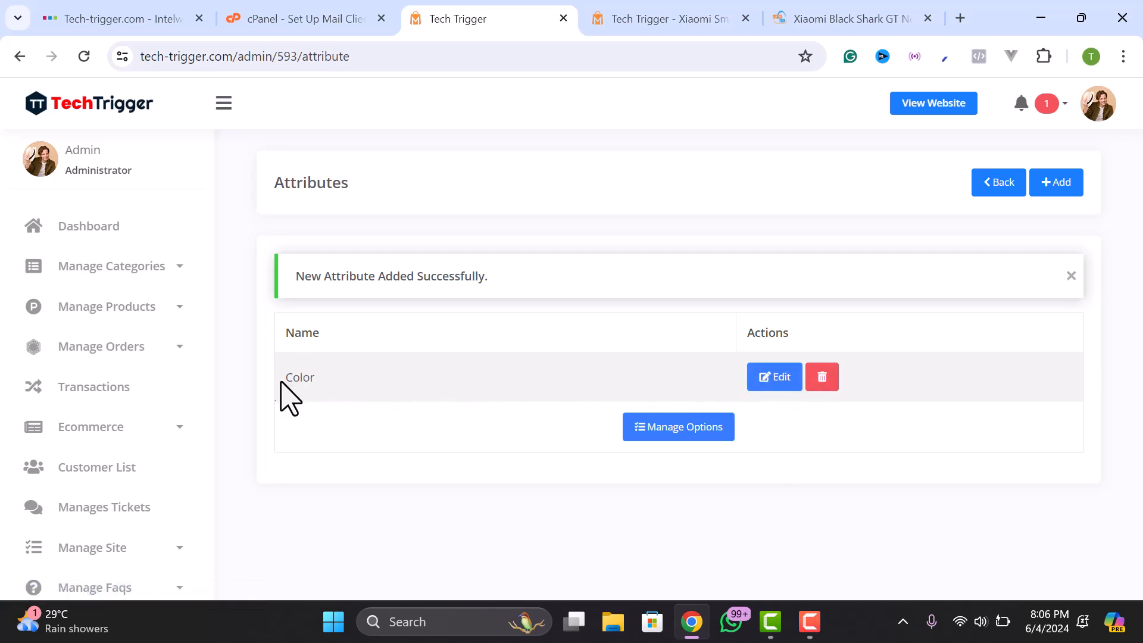
{"action": "double_click", "coordinate": [307, 379]}
{"action": "left_click", "coordinate": [341, 315]}
{"action": "left_click", "coordinate": [678, 430]}
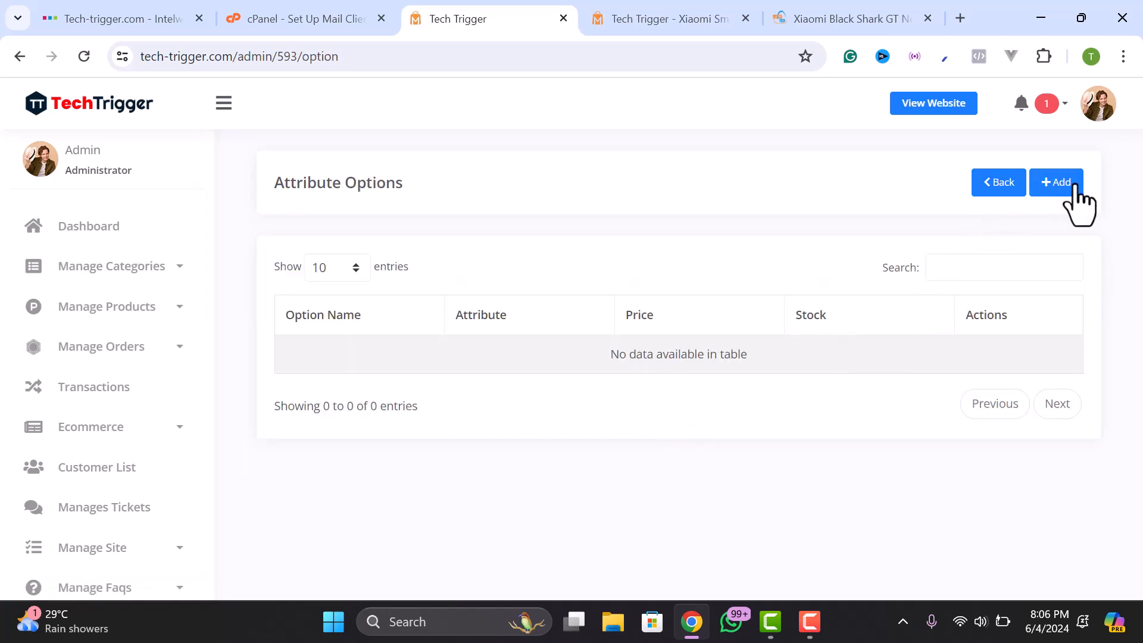
- Start a new Color attribute option named Black with stock 10
{"action": "left_click", "coordinate": [1057, 183]}
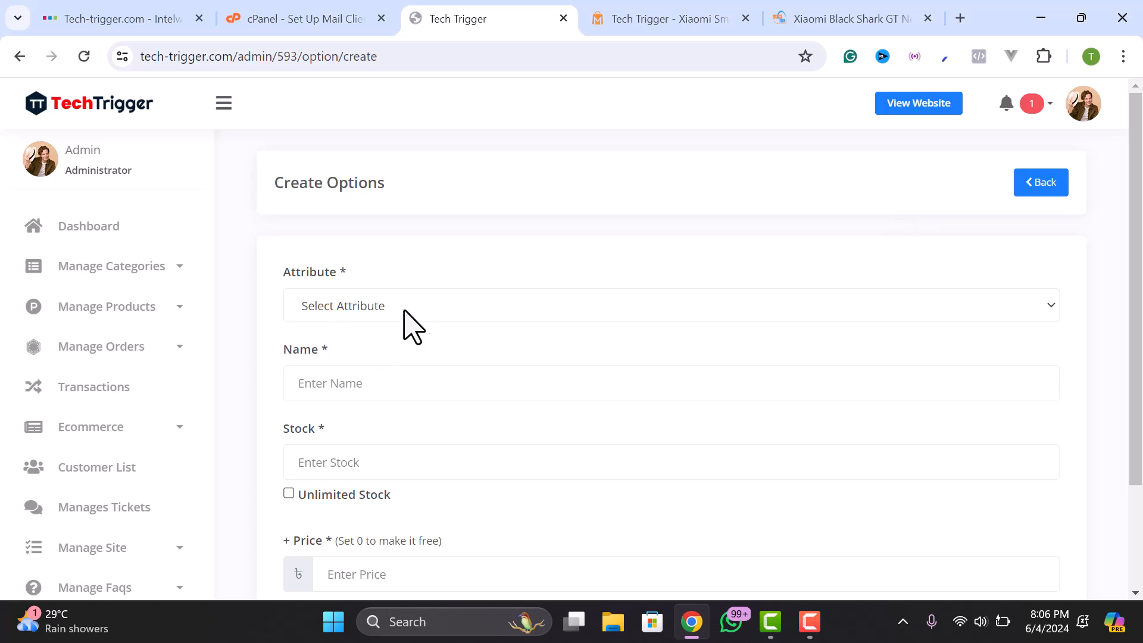
{"action": "left_click", "coordinate": [327, 306]}
{"action": "left_click", "coordinate": [325, 347]}
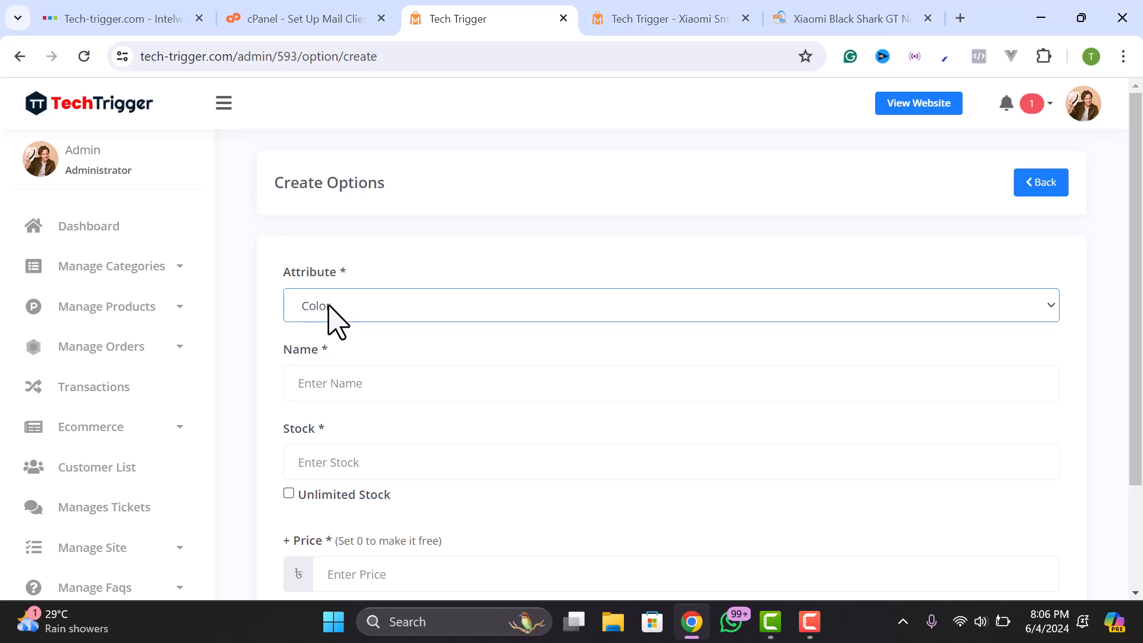
{"action": "scroll", "coordinate": [322, 315], "scroll_direction": "down", "scroll_amount": 1}
{"action": "left_click", "coordinate": [314, 293]}
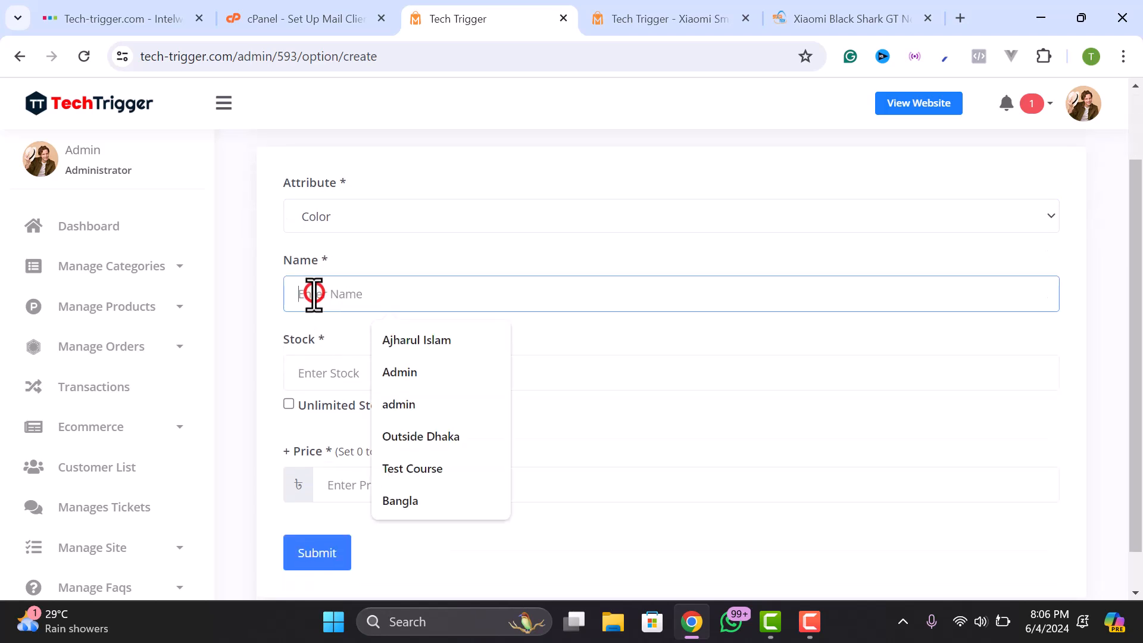
{"action": "type", "text": "Black"}
{"action": "left_click", "coordinate": [334, 379]}
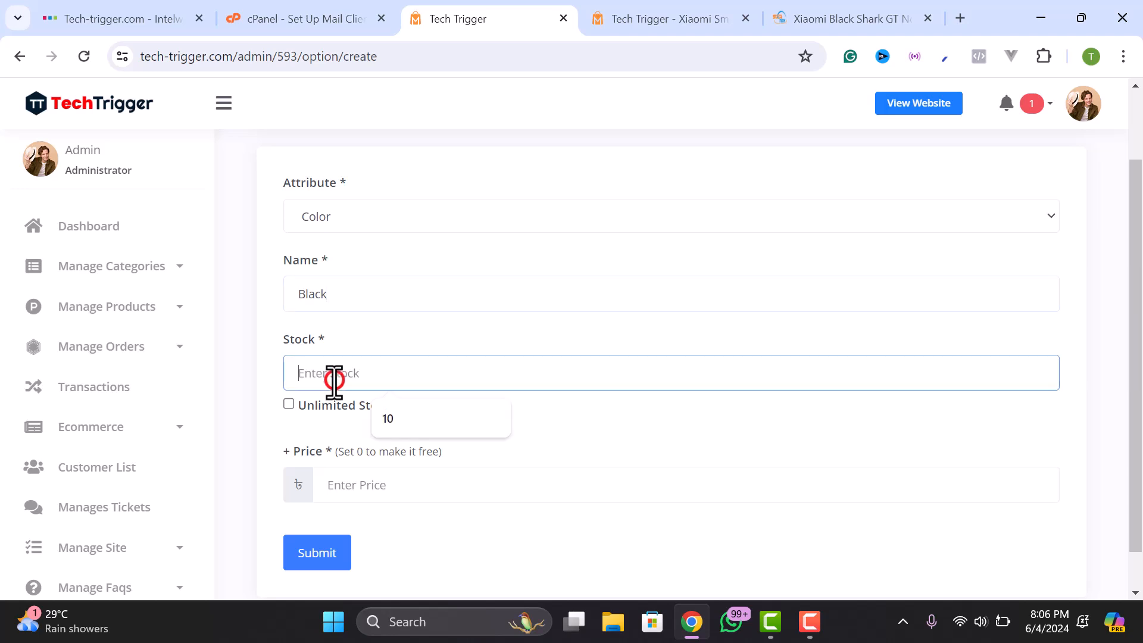
{"action": "type", "text": "10"}
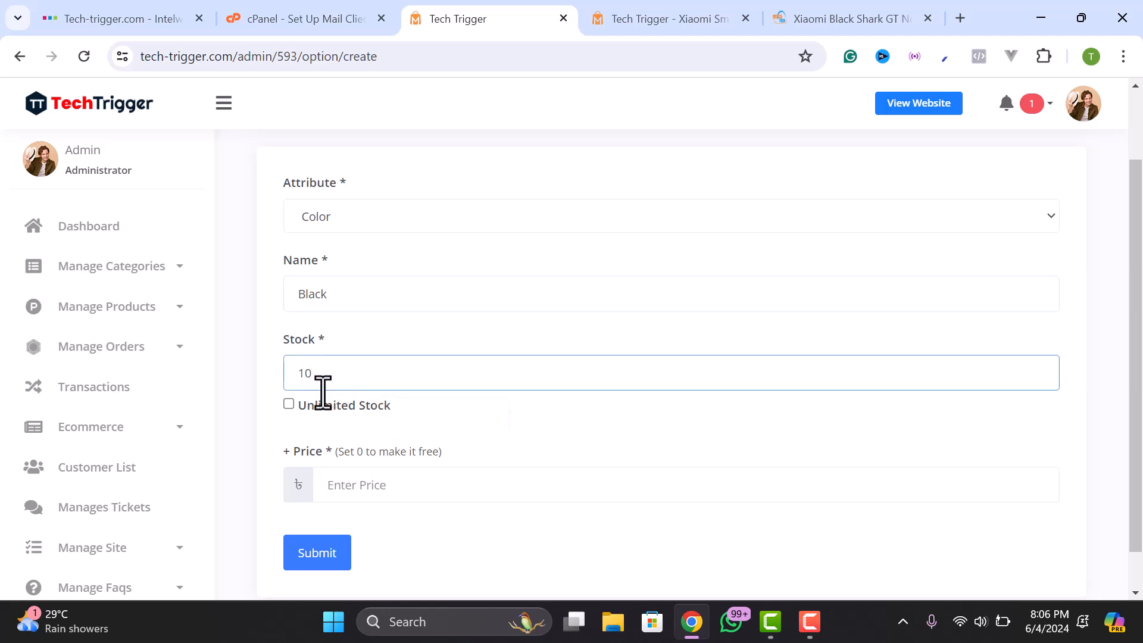
{"action": "left_click", "coordinate": [265, 402]}
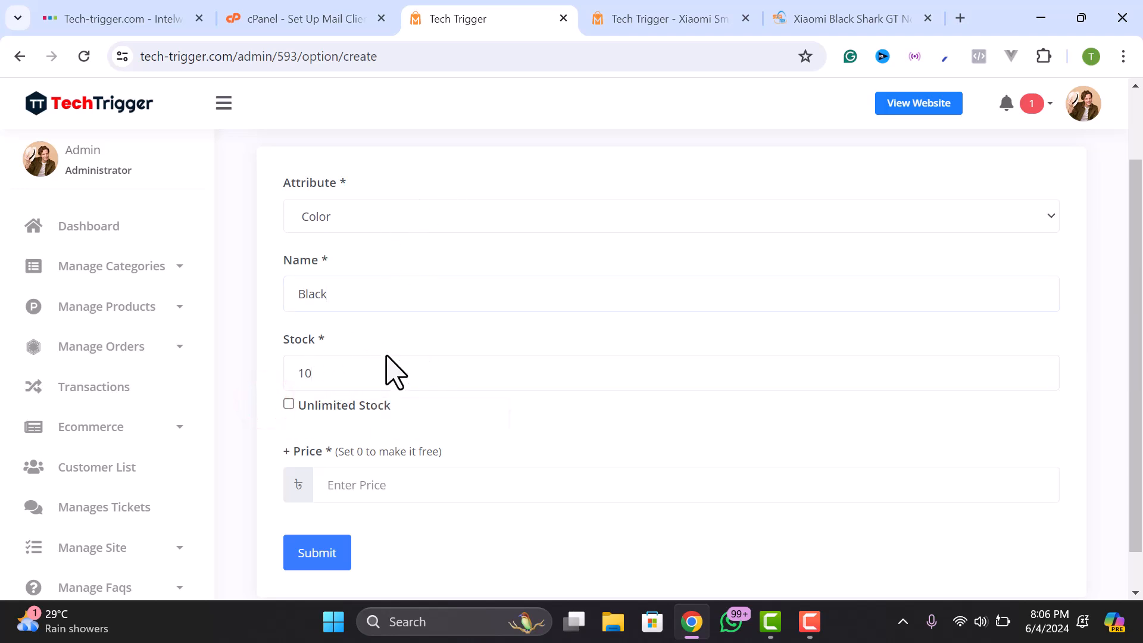
- Set Black's extra price to 0, checking the 1,400 product price, and submit
{"action": "scroll", "coordinate": [390, 366], "scroll_direction": "down", "scroll_amount": 1}
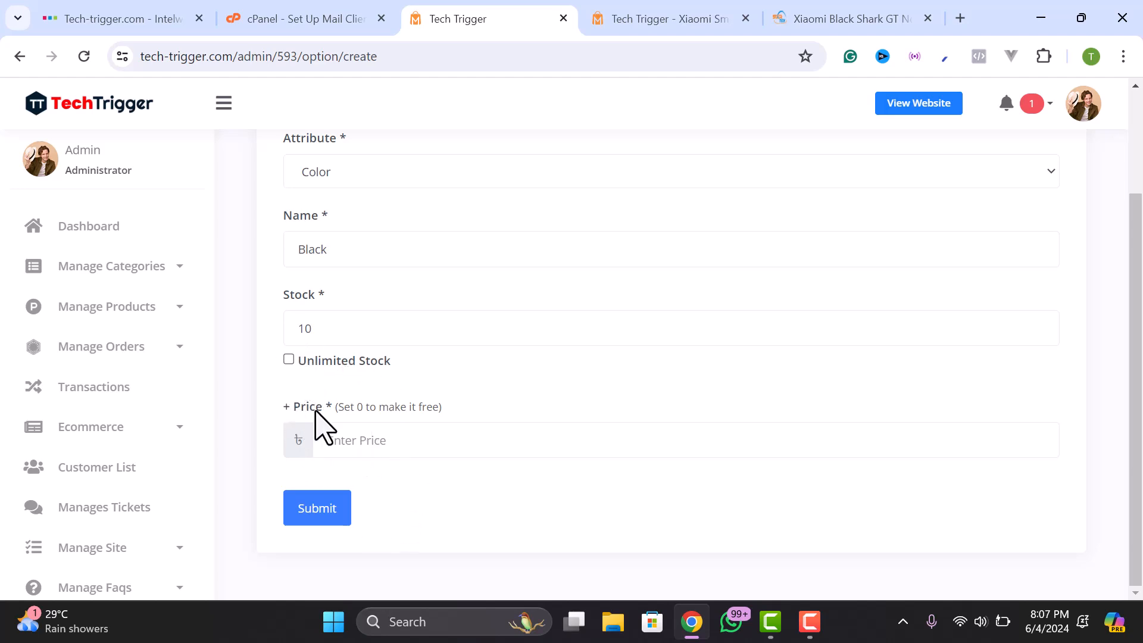
{"action": "left_click", "coordinate": [369, 450]}
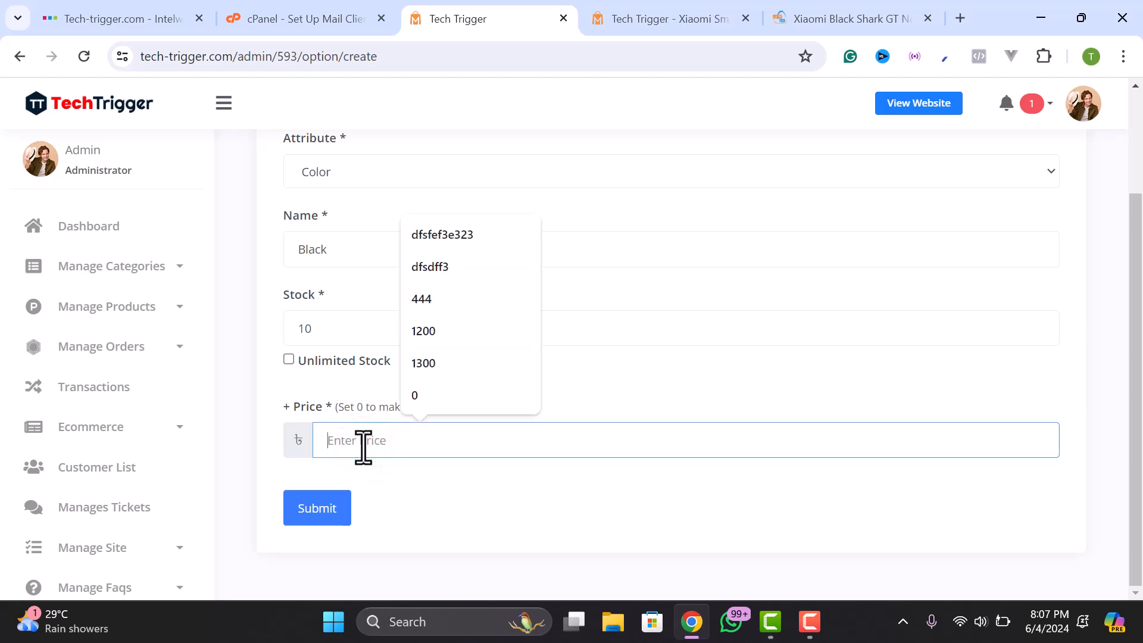
{"action": "left_click", "coordinate": [444, 476]}
{"action": "left_click", "coordinate": [381, 442]}
{"action": "type", "text": "0"}
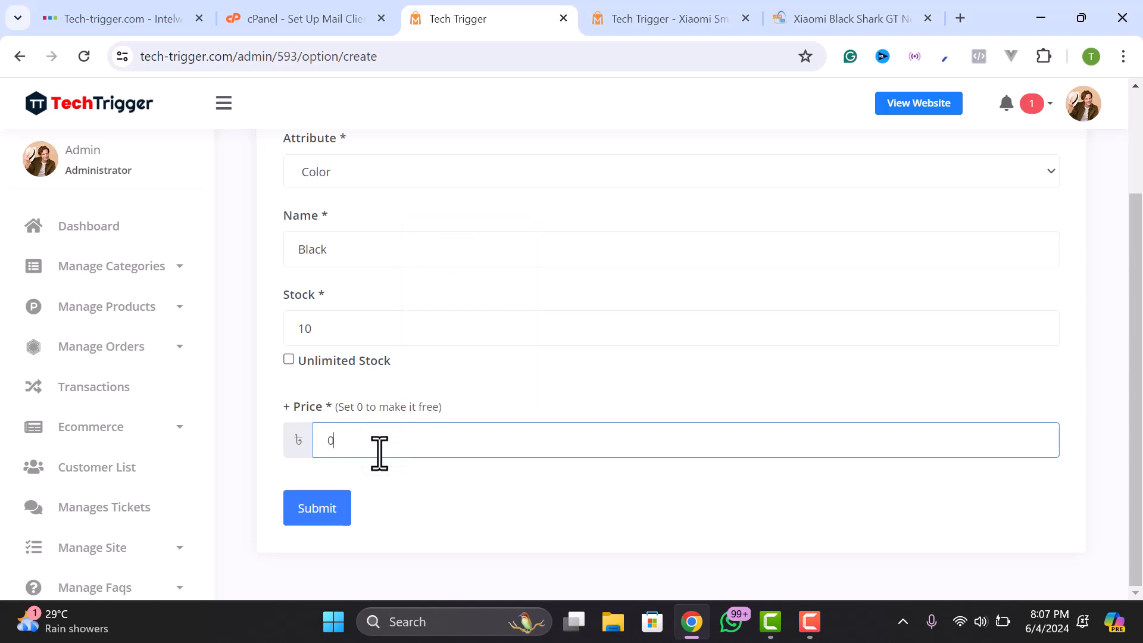
{"action": "left_click", "coordinate": [610, 19]}
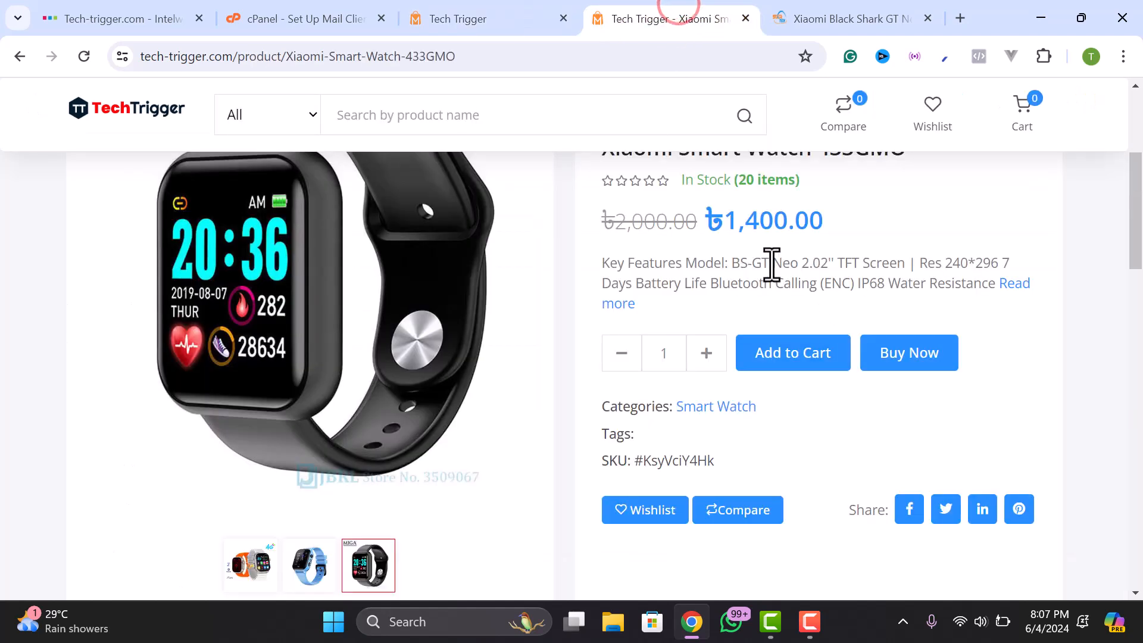
{"action": "left_click_drag", "start_coordinate": [724, 235], "coordinate": [783, 237]}
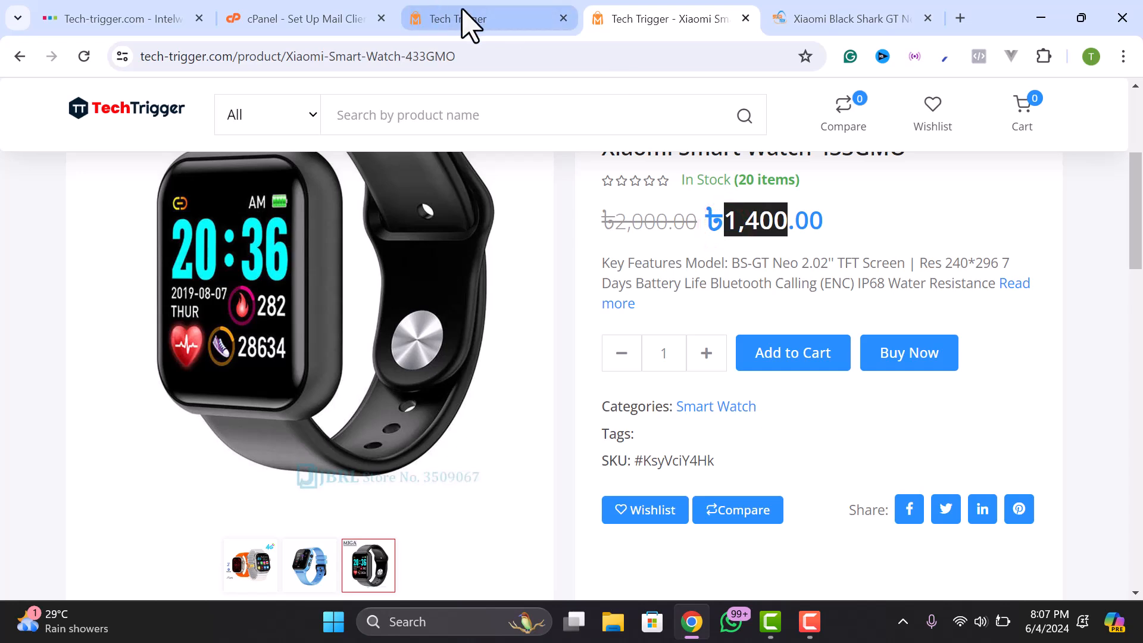
{"action": "left_click", "coordinate": [466, 19]}
{"action": "double_click", "coordinate": [340, 441]}
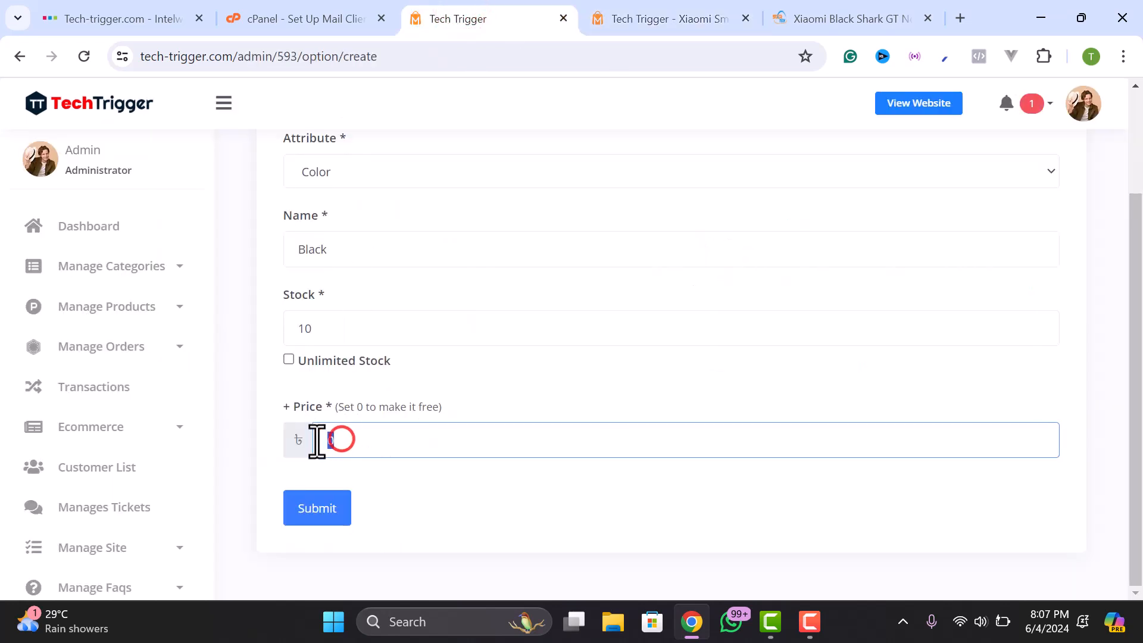
{"action": "left_click", "coordinate": [355, 441]}
{"action": "left_click", "coordinate": [326, 508]}
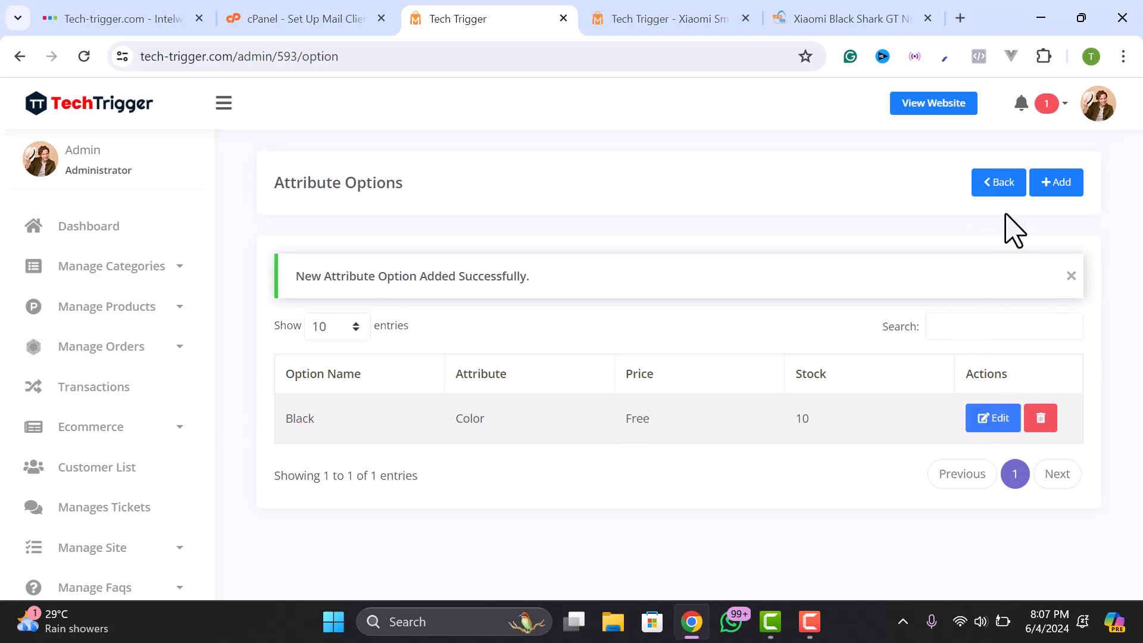
- Add a Blue Color option with stock 10 and price 100, then go to the product page
{"action": "left_click", "coordinate": [1066, 183]}
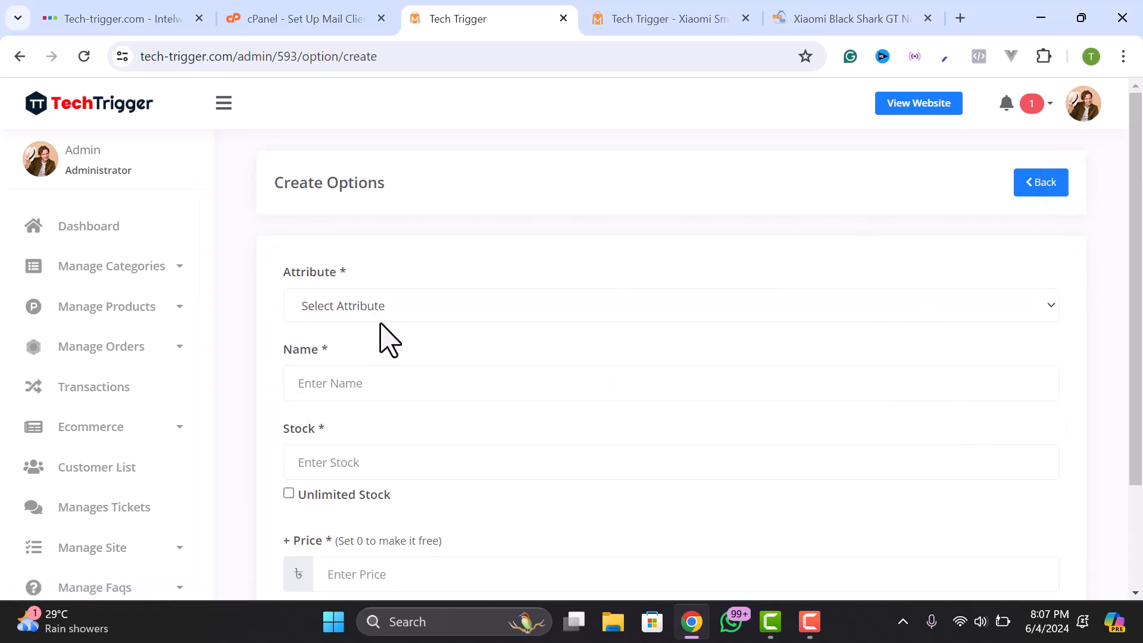
{"action": "left_click", "coordinate": [399, 307]}
{"action": "left_click", "coordinate": [329, 348]}
{"action": "left_click", "coordinate": [361, 376]}
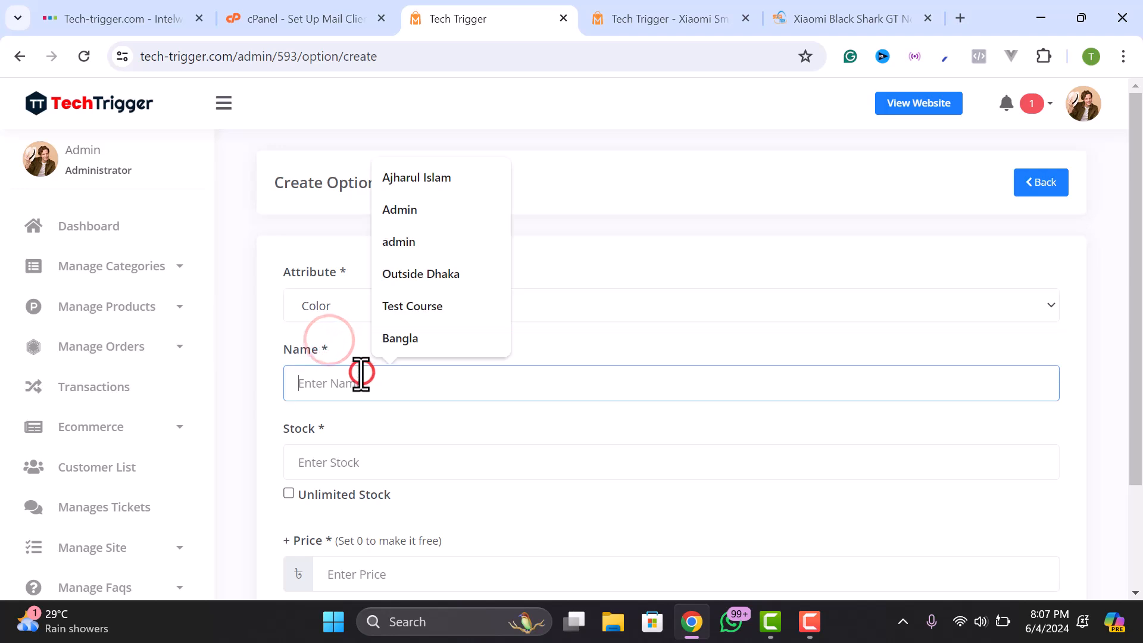
{"action": "type", "text": "Blue"}
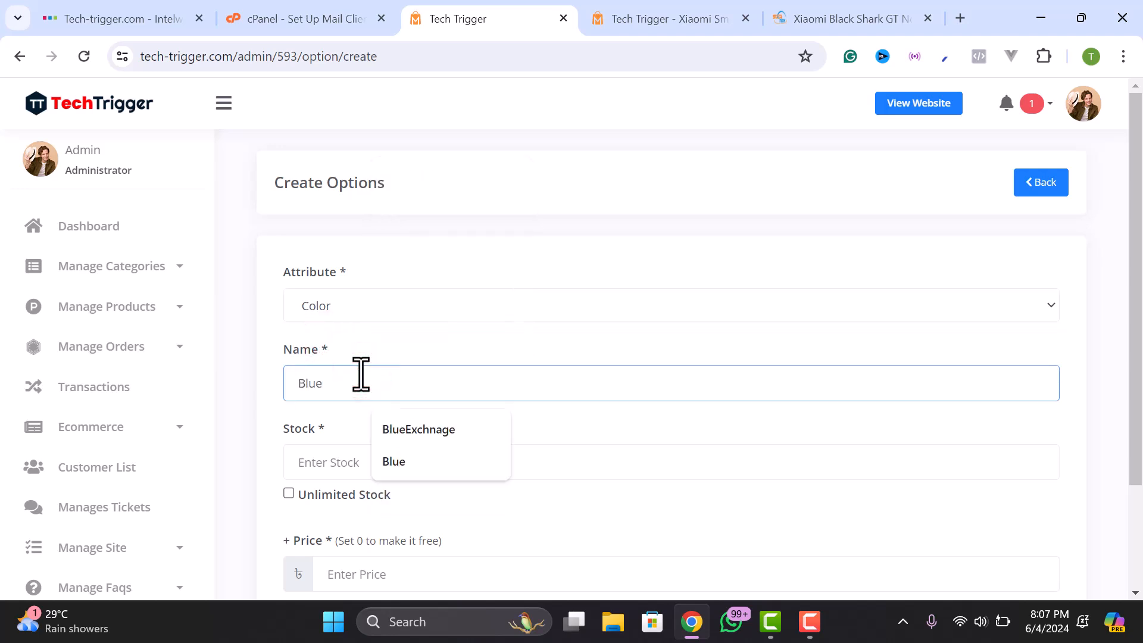
{"action": "left_click", "coordinate": [324, 456]}
{"action": "type", "text": "10"}
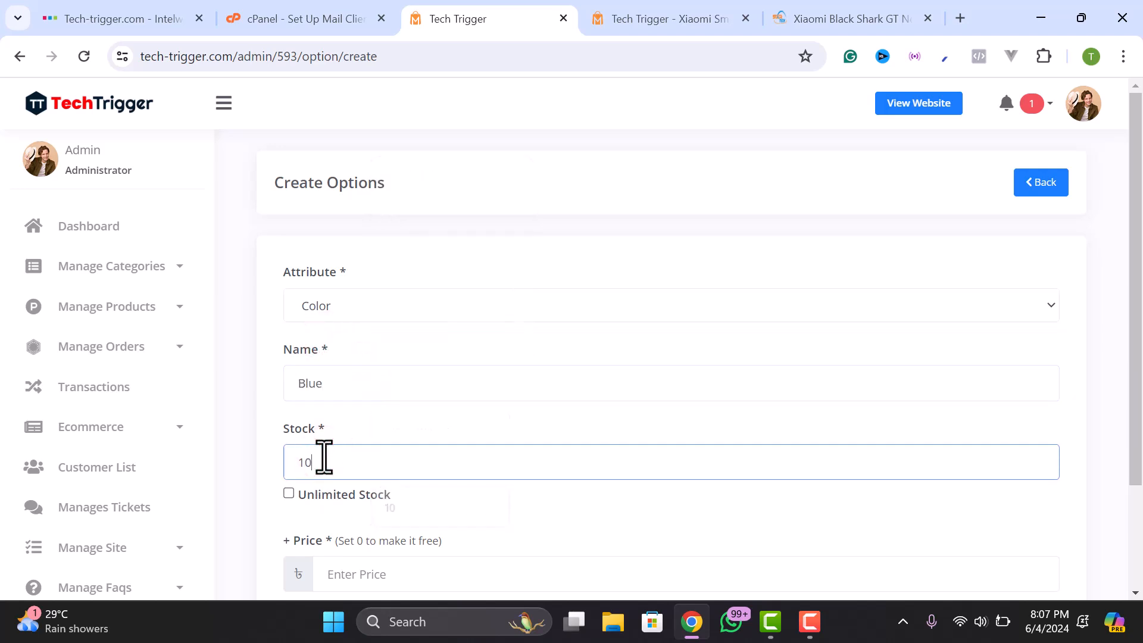
{"action": "scroll", "coordinate": [324, 456], "scroll_direction": "down", "scroll_amount": 2}
{"action": "left_click", "coordinate": [366, 455]}
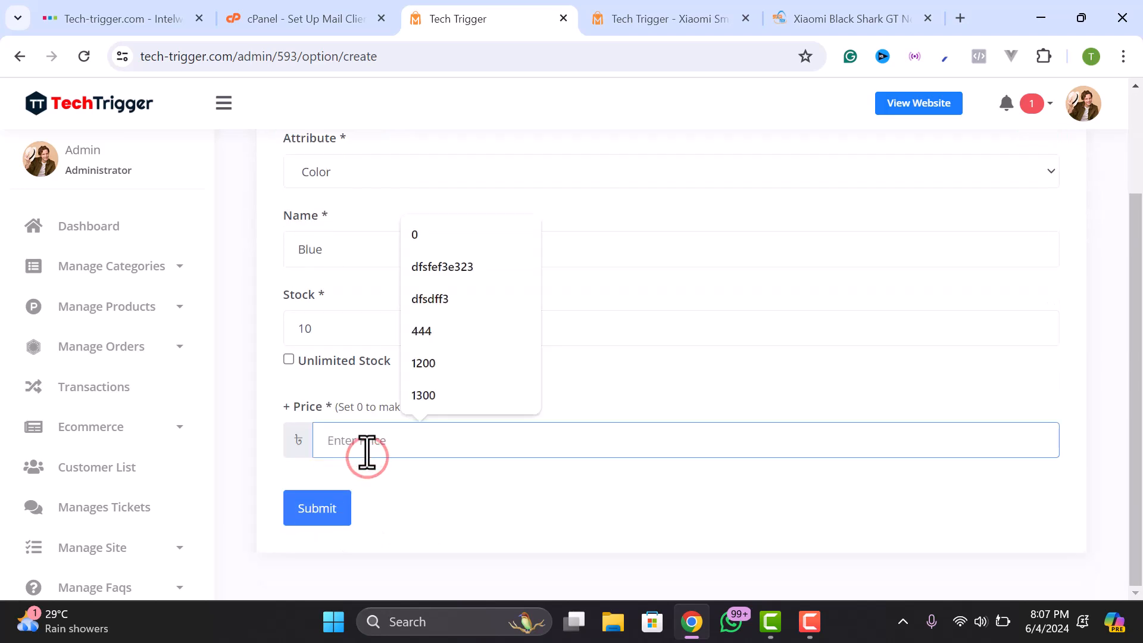
{"action": "type", "text": "100"}
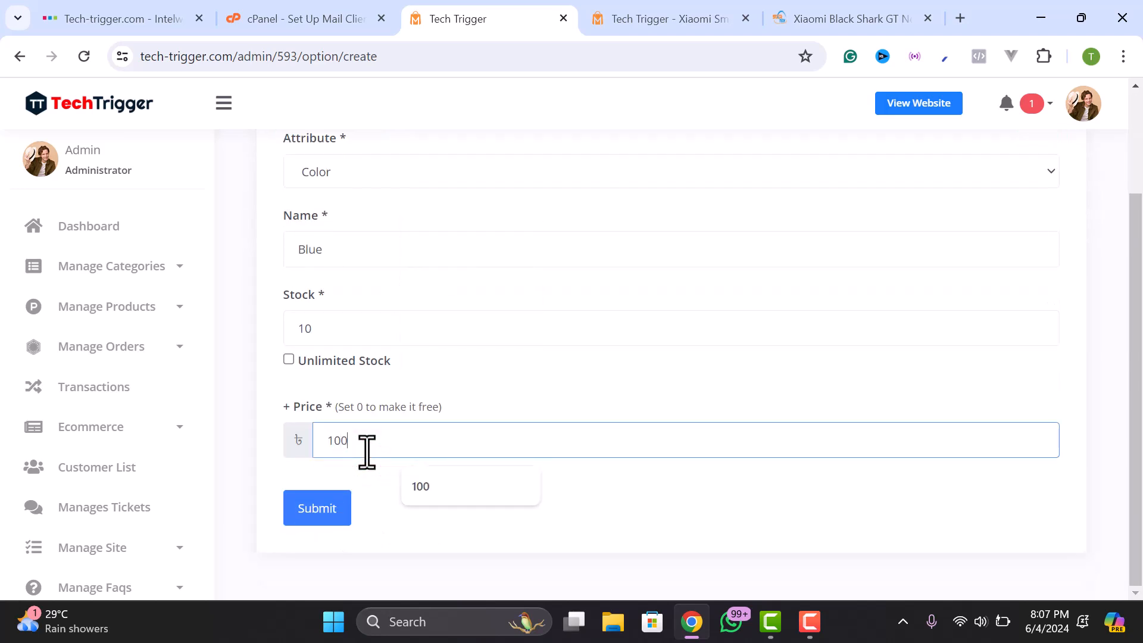
{"action": "left_click", "coordinate": [305, 512]}
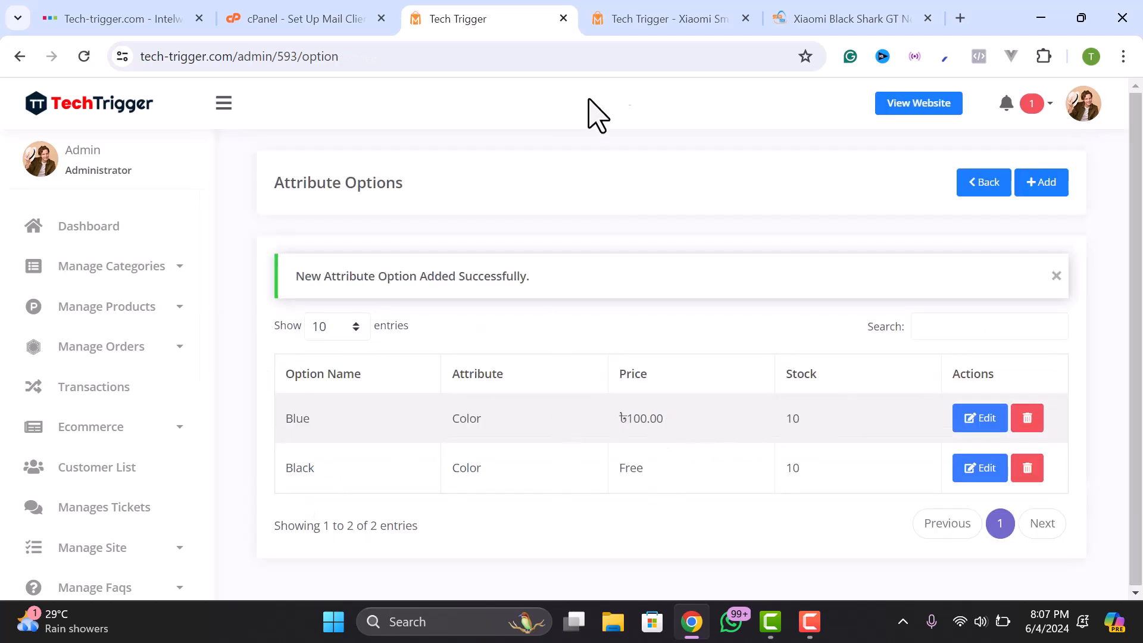
{"action": "left_click", "coordinate": [632, 20]}
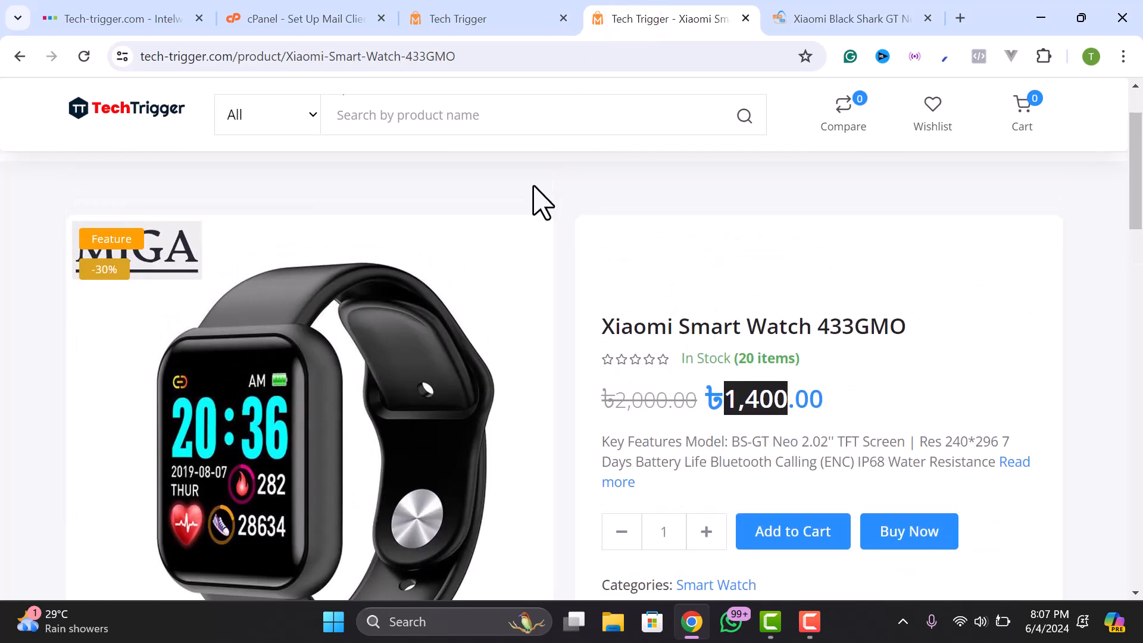
- Reload the watch page and choose Blue, confirming the ৳1,500 price
{"action": "left_click", "coordinate": [84, 56]}
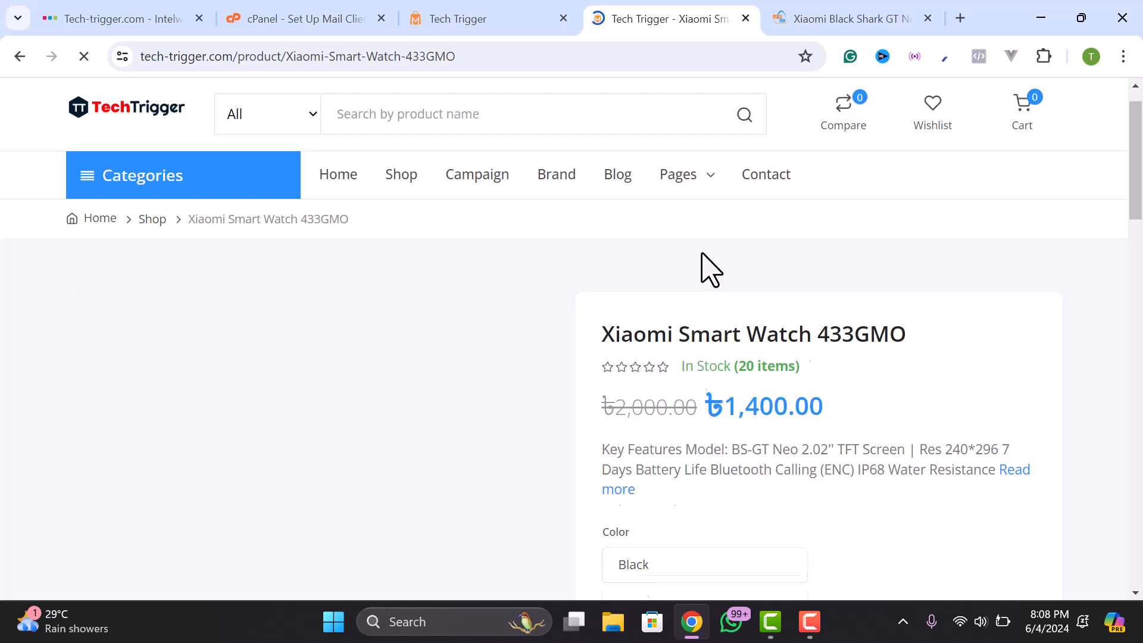
{"action": "left_click", "coordinate": [645, 389]}
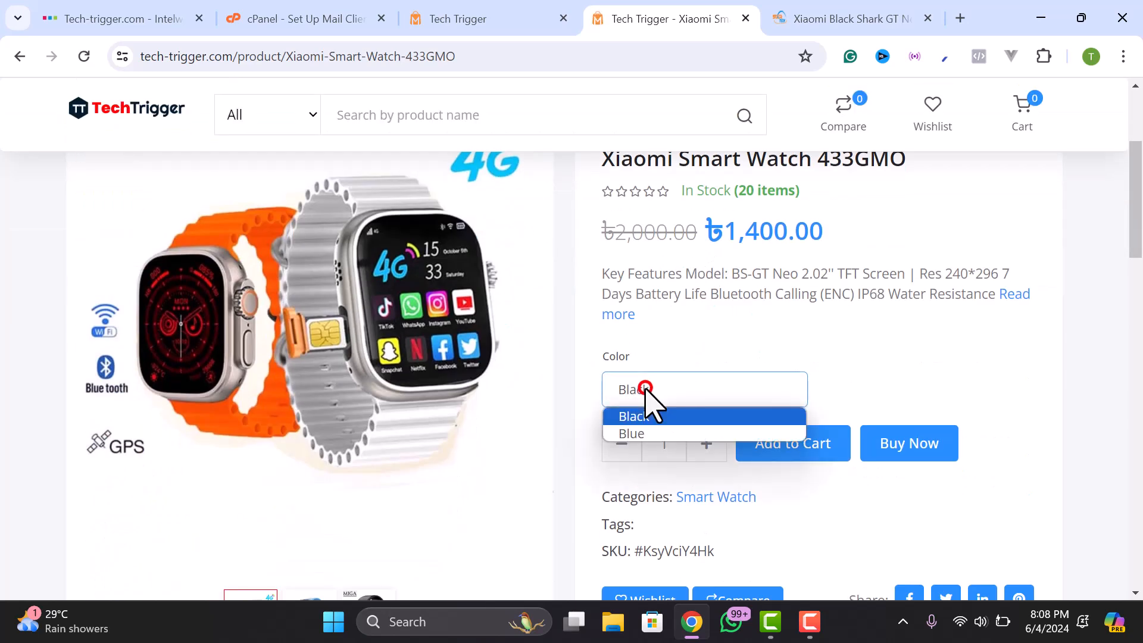
{"action": "left_click", "coordinate": [641, 435]}
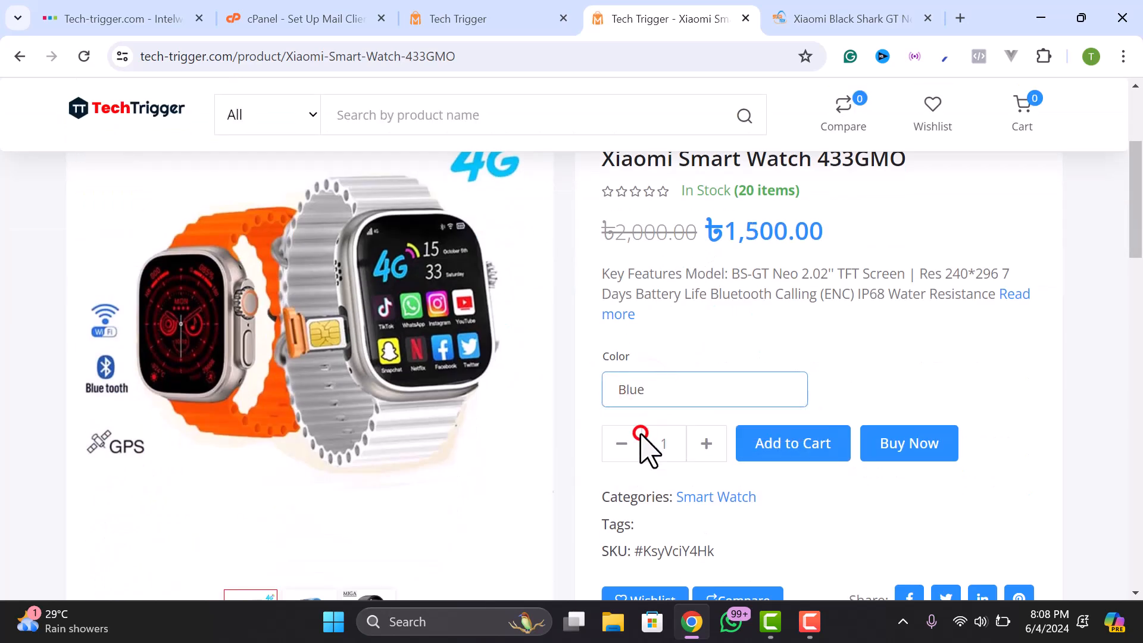
{"action": "left_click_drag", "start_coordinate": [725, 233], "coordinate": [781, 235]}
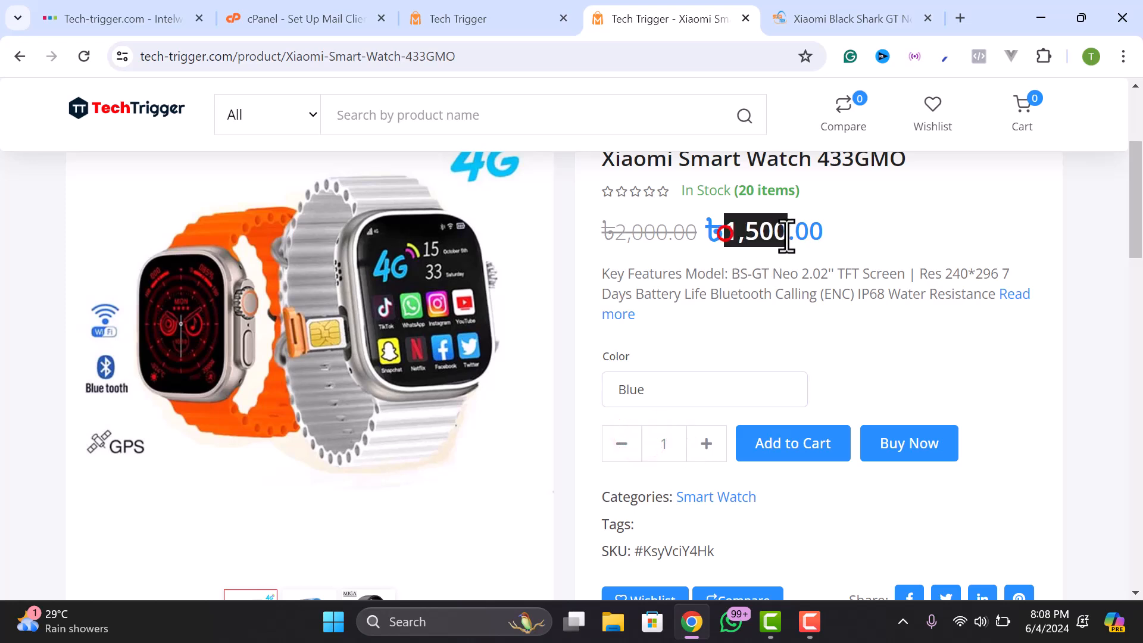
- Switch the Color between Black and Blue to compare their prices
{"action": "left_click", "coordinate": [788, 235]}
{"action": "left_click", "coordinate": [668, 384]}
{"action": "left_click", "coordinate": [668, 417]}
{"action": "left_click", "coordinate": [666, 384]}
{"action": "left_click", "coordinate": [654, 433]}
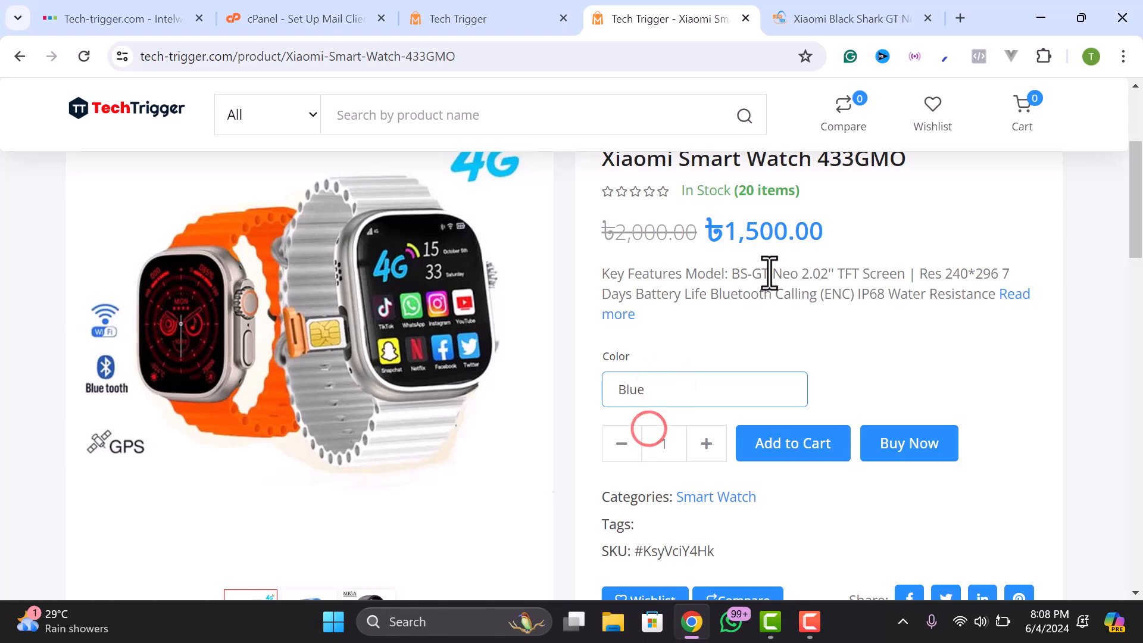
{"action": "scroll", "coordinate": [768, 272], "scroll_direction": "up", "scroll_amount": 3}
{"action": "scroll", "coordinate": [771, 280], "scroll_direction": "down", "scroll_amount": 3}
{"action": "scroll", "coordinate": [765, 273], "scroll_direction": "up", "scroll_amount": 5}
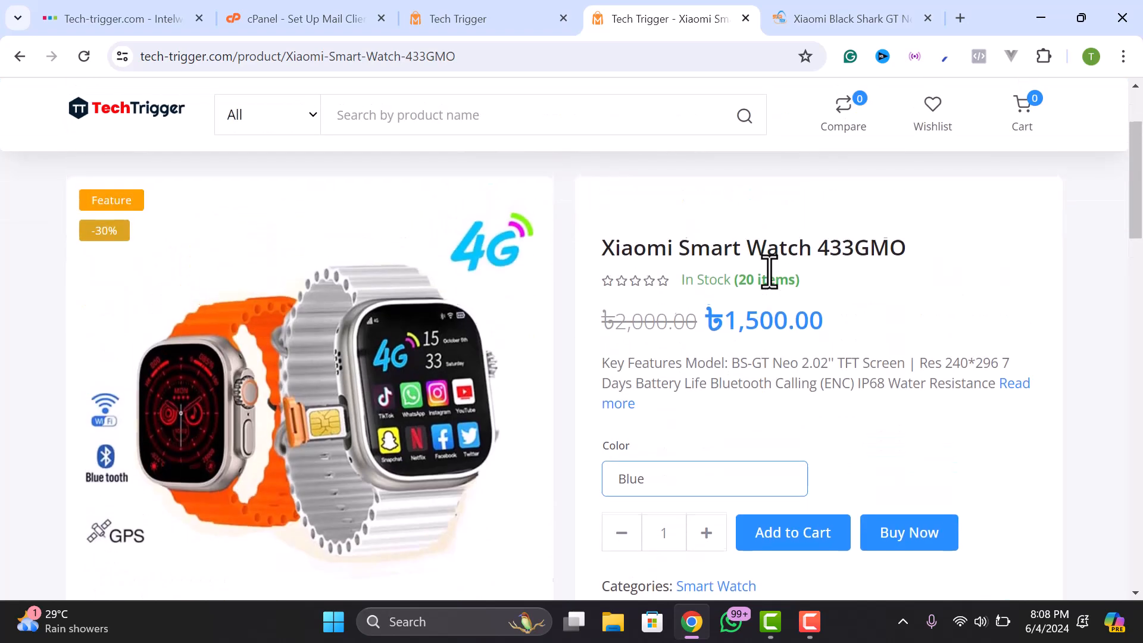
{"action": "scroll", "coordinate": [494, 310], "scroll_direction": "down", "scroll_amount": 3}
- Back in the admin panel, expand Manage Products in the sidebar
{"action": "left_click", "coordinate": [470, 16]}
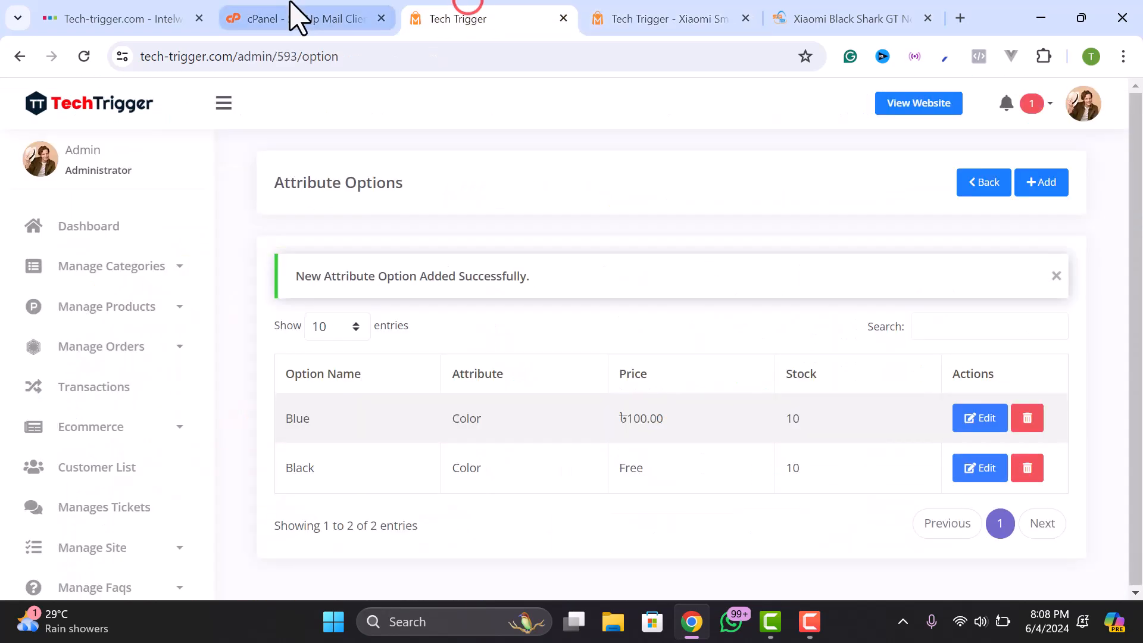
{"action": "left_click", "coordinate": [119, 313]}
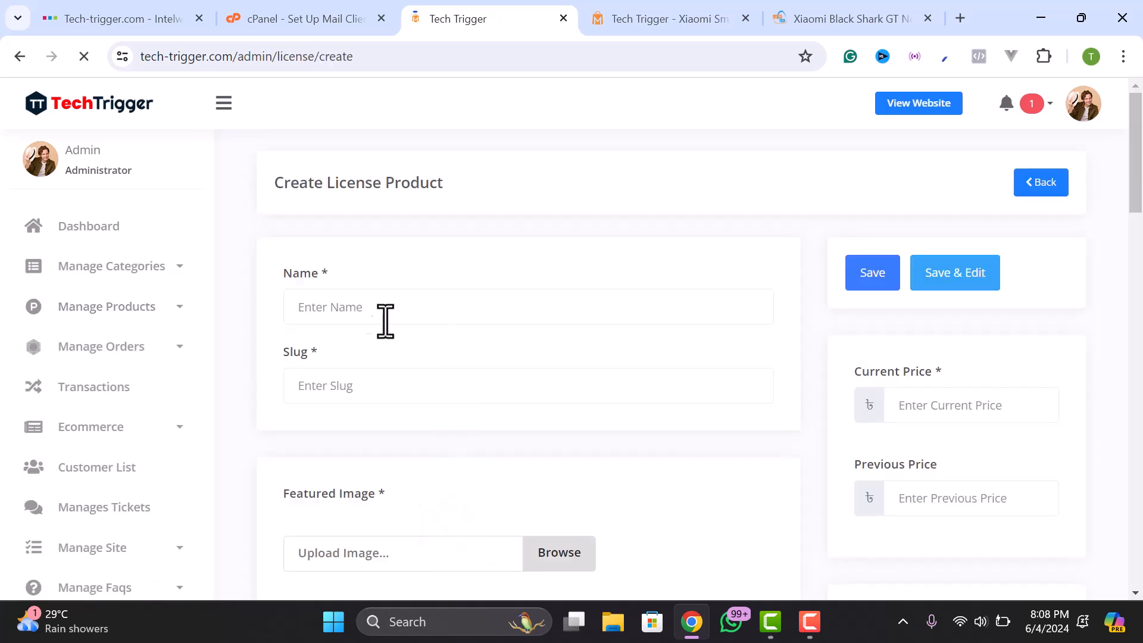
- Paste 'WoodMart - Multipurpose WooCommerce Theme' into the license product's Name field
{"action": "left_click", "coordinate": [361, 306]}
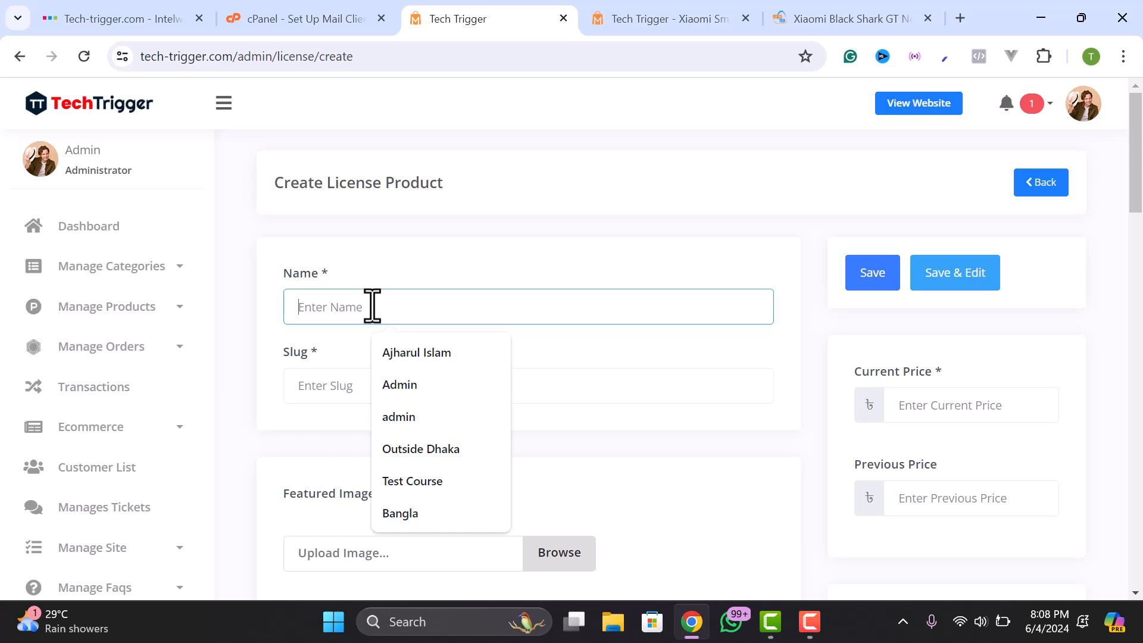
{"action": "type", "text": "Wordpress"}
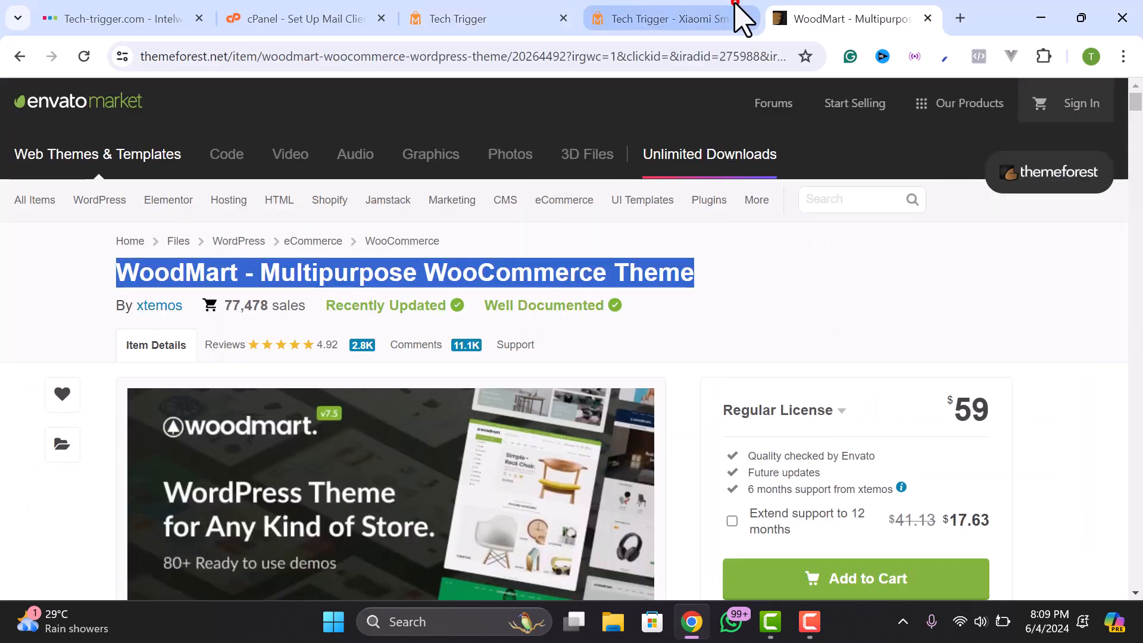
{"action": "left_click", "coordinate": [476, 16]}
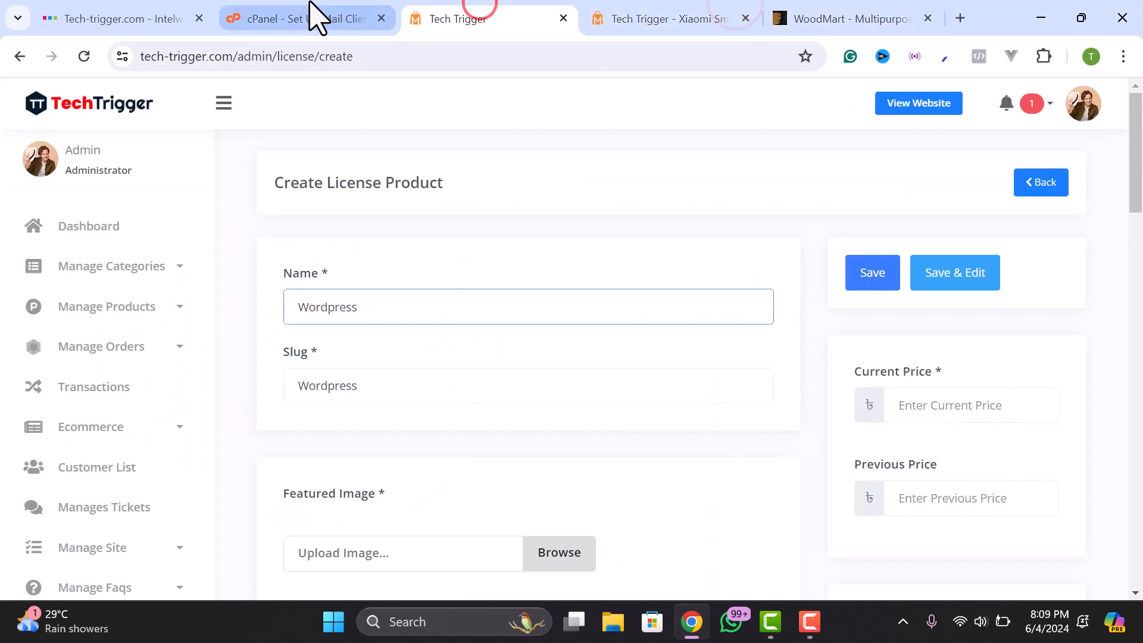
{"action": "left_click_drag", "start_coordinate": [369, 301], "coordinate": [276, 312]}
{"action": "type", "text": "WoodMart - Multipurpose WooCommerce Theme"}
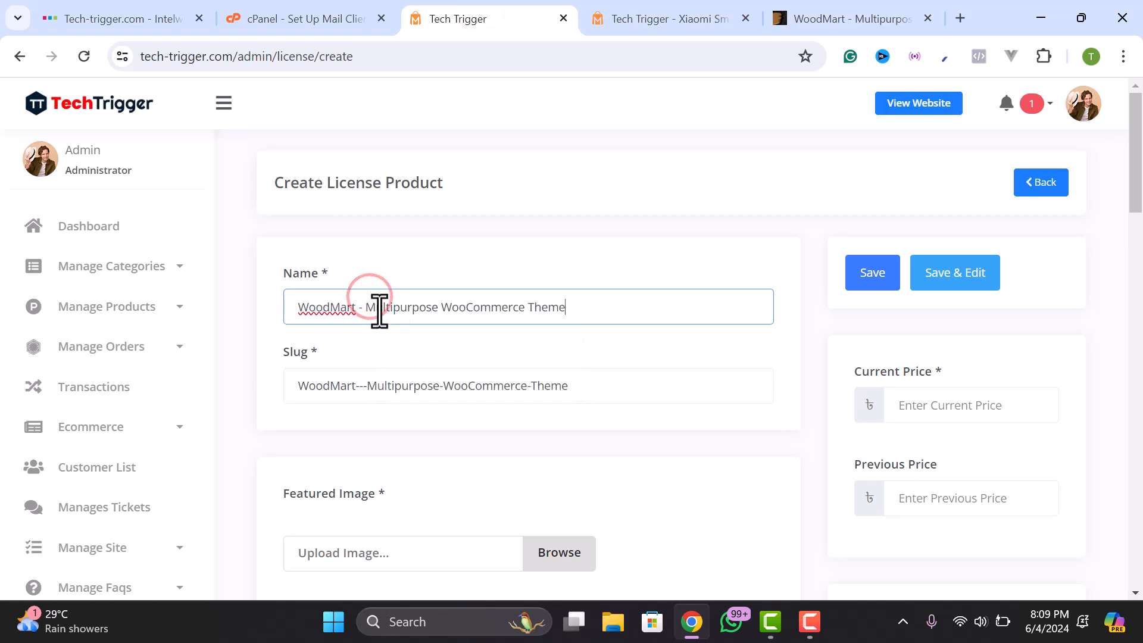
{"action": "left_click", "coordinate": [388, 307]}
- Remove one dash so the slug reads WoodMart--Multipurpose-WooCommerce-Theme, checking the ThemeForest page
{"action": "left_click", "coordinate": [344, 396]}
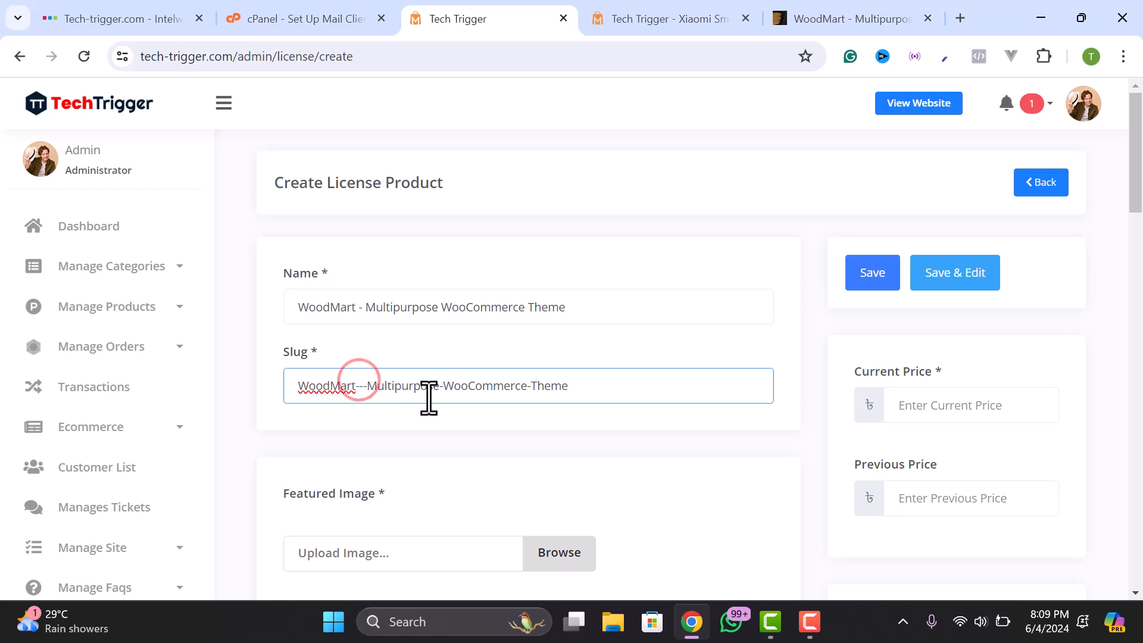
{"action": "key", "text": "BackSpace"}
{"action": "left_click", "coordinate": [589, 389]}
{"action": "scroll", "coordinate": [589, 389], "scroll_direction": "down", "scroll_amount": 2}
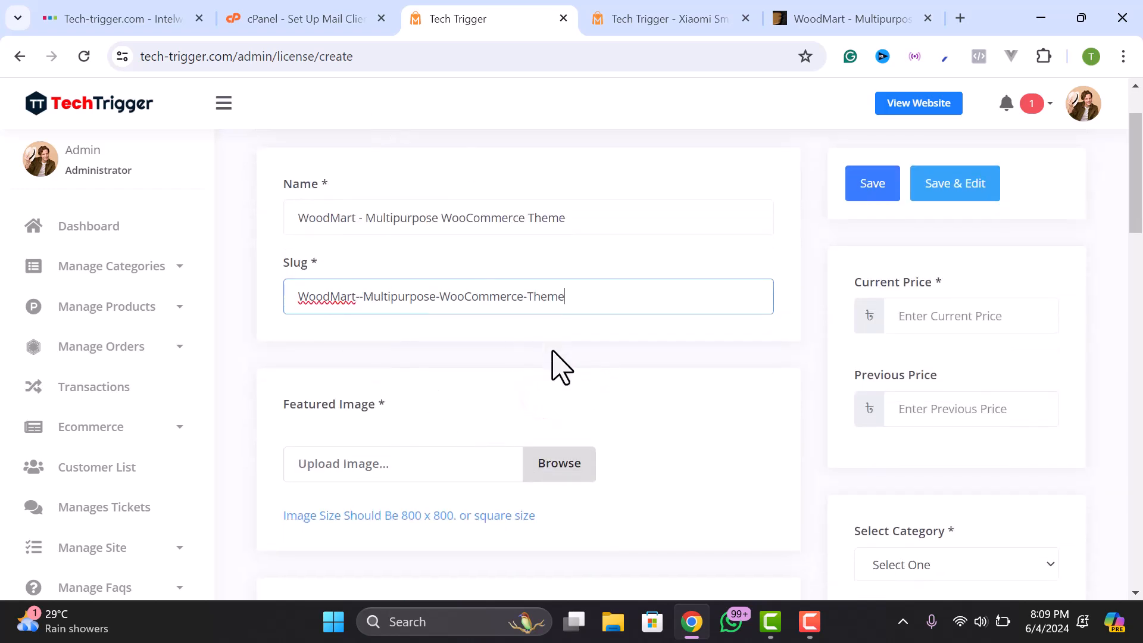
{"action": "scroll", "coordinate": [553, 349], "scroll_direction": "down", "scroll_amount": 3}
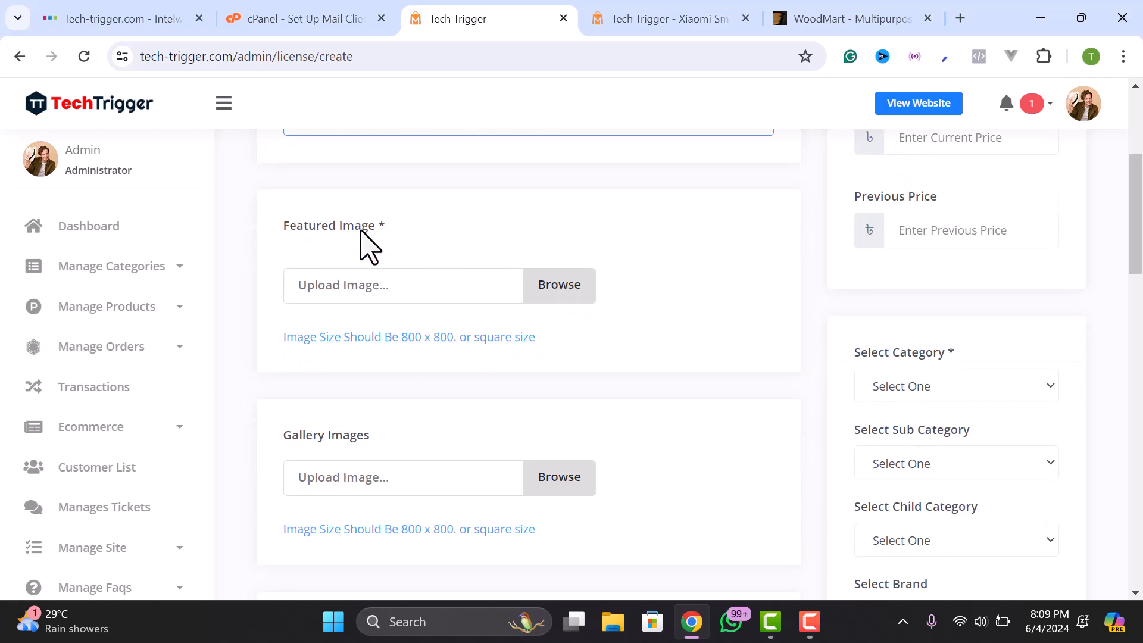
{"action": "left_click", "coordinate": [816, 21]}
{"action": "scroll", "coordinate": [658, 293], "scroll_direction": "down", "scroll_amount": 4}
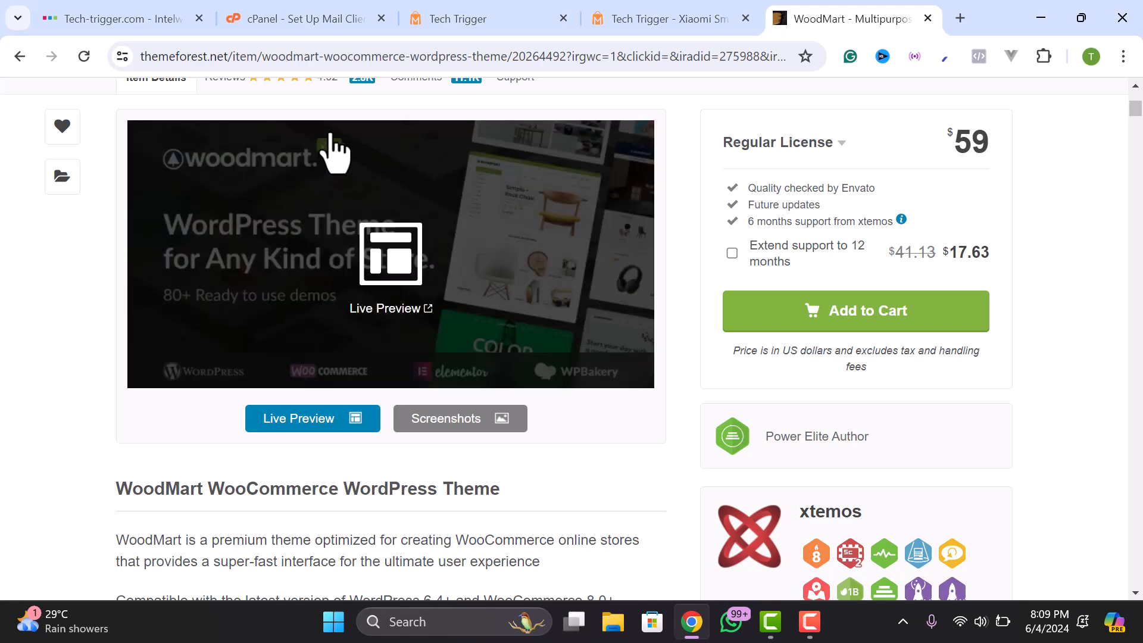
{"action": "scroll", "coordinate": [241, 170], "scroll_direction": "up", "scroll_amount": 2}
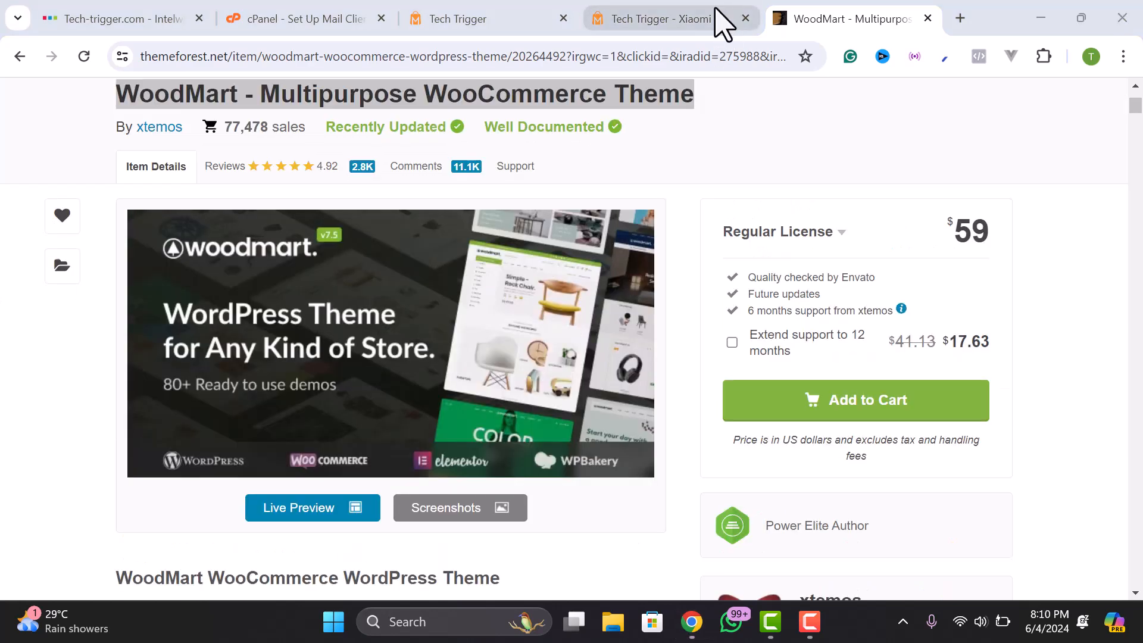
{"action": "left_click", "coordinate": [676, 27]}
{"action": "left_click", "coordinate": [515, 7]}
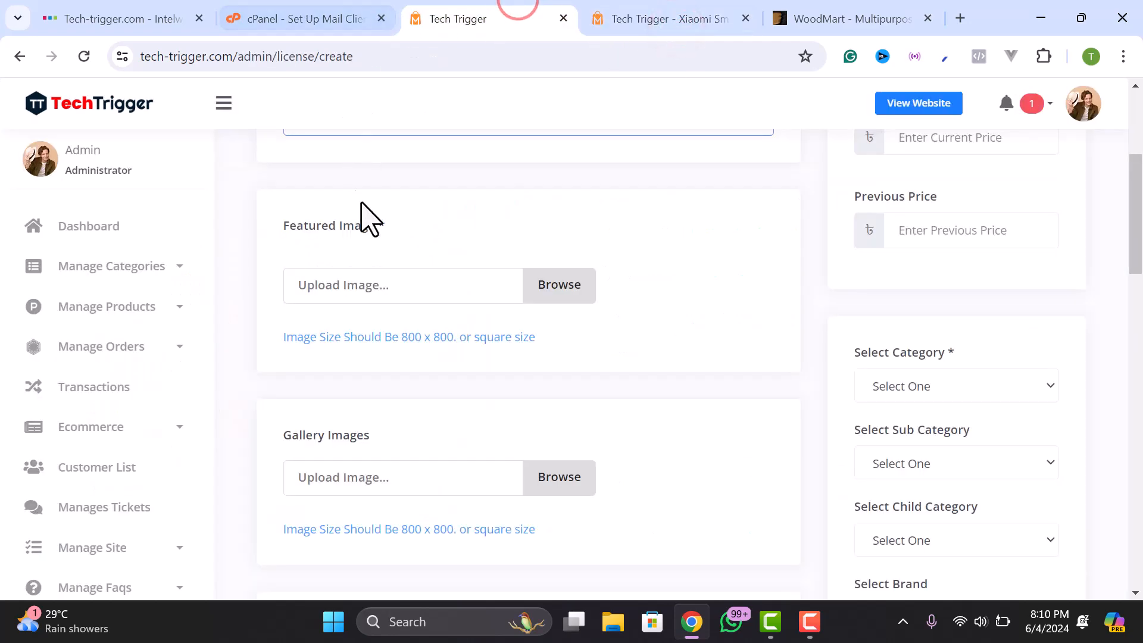
{"action": "scroll", "coordinate": [524, 215], "scroll_direction": "up", "scroll_amount": 3}
- Upload the screenshot file as the product's featured image
{"action": "left_click", "coordinate": [549, 464]}
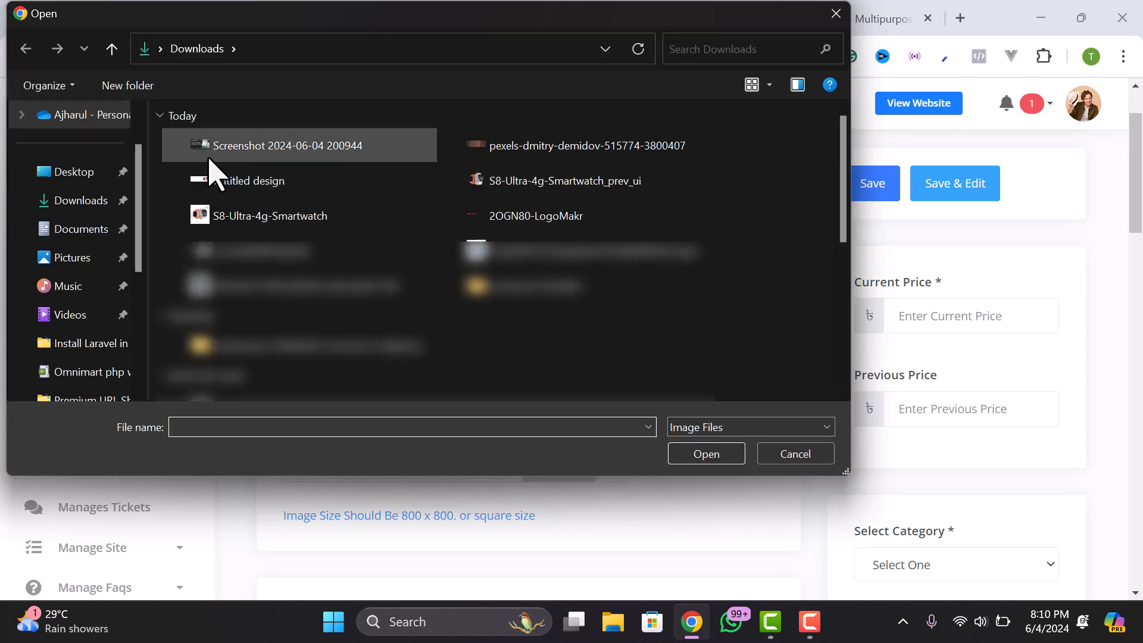
{"action": "left_click", "coordinate": [210, 156]}
{"action": "left_click", "coordinate": [707, 454]}
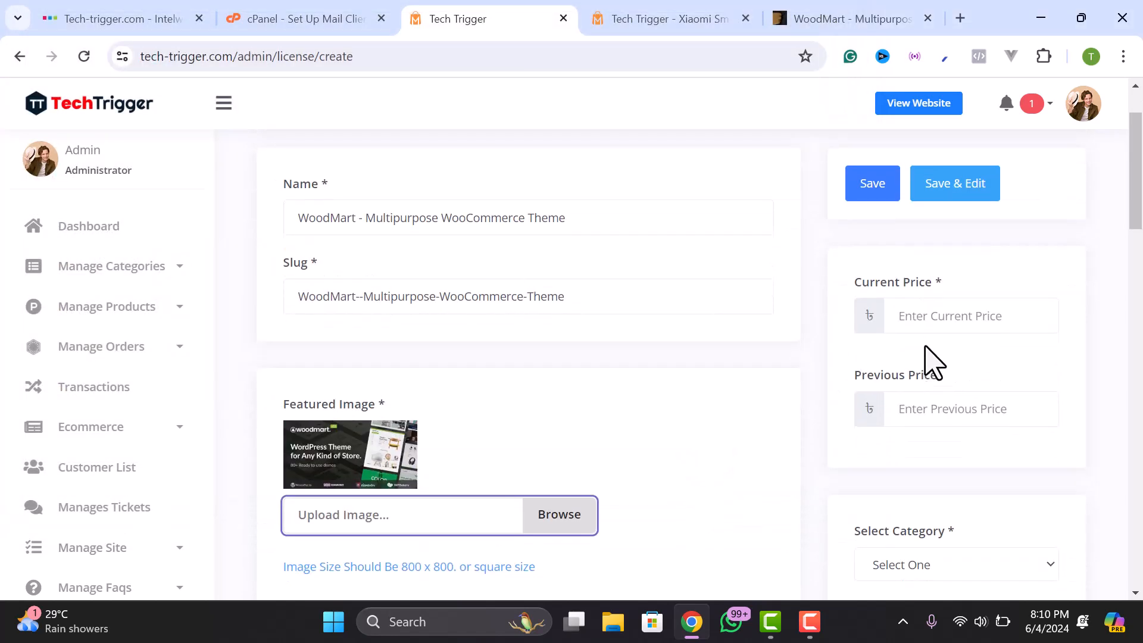
- Enter current price 5600, previous price 7500, and category Web Themes & Templates
{"action": "left_click", "coordinate": [926, 315]}
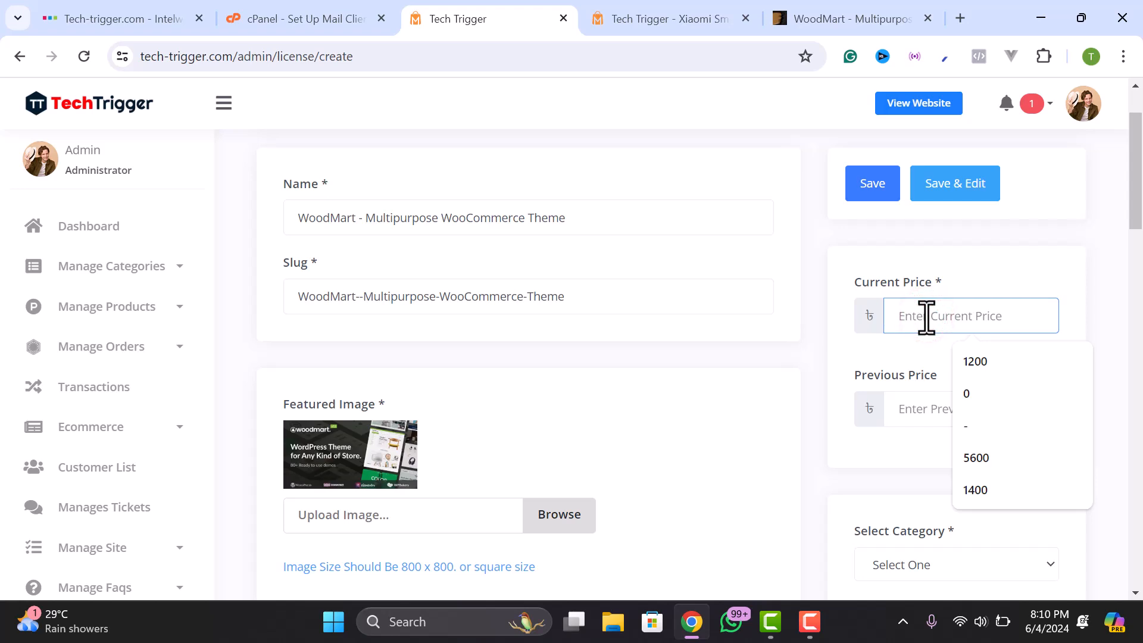
{"action": "type", "text": "5600"}
{"action": "left_click", "coordinate": [946, 409]}
{"action": "type", "text": "7500"}
{"action": "scroll", "coordinate": [952, 428], "scroll_direction": "down", "scroll_amount": 3}
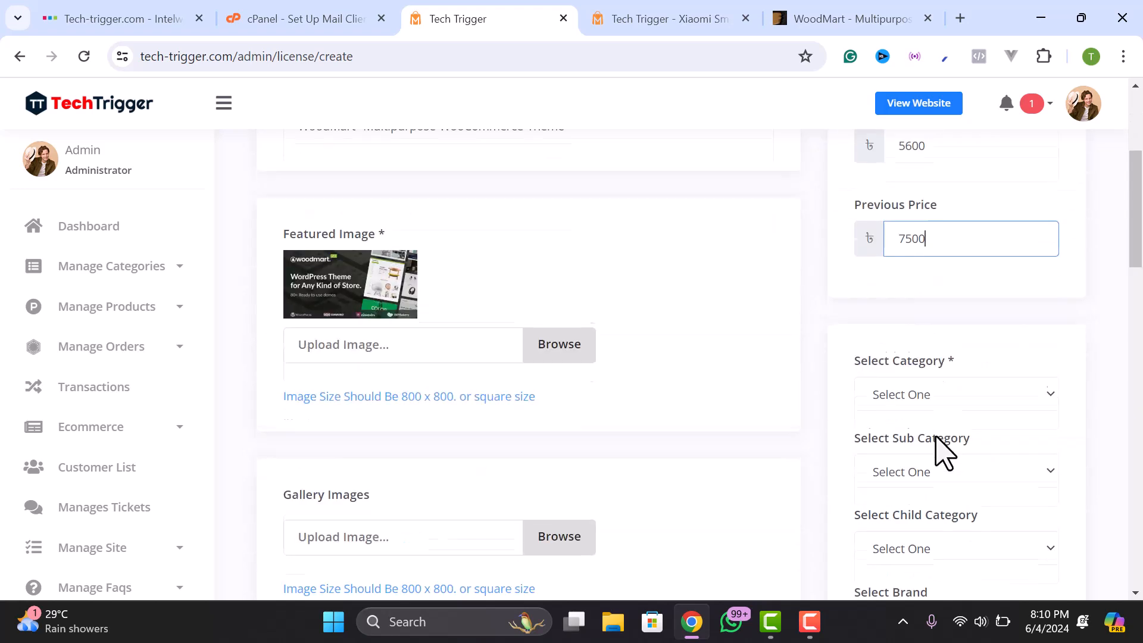
{"action": "left_click", "coordinate": [887, 392]}
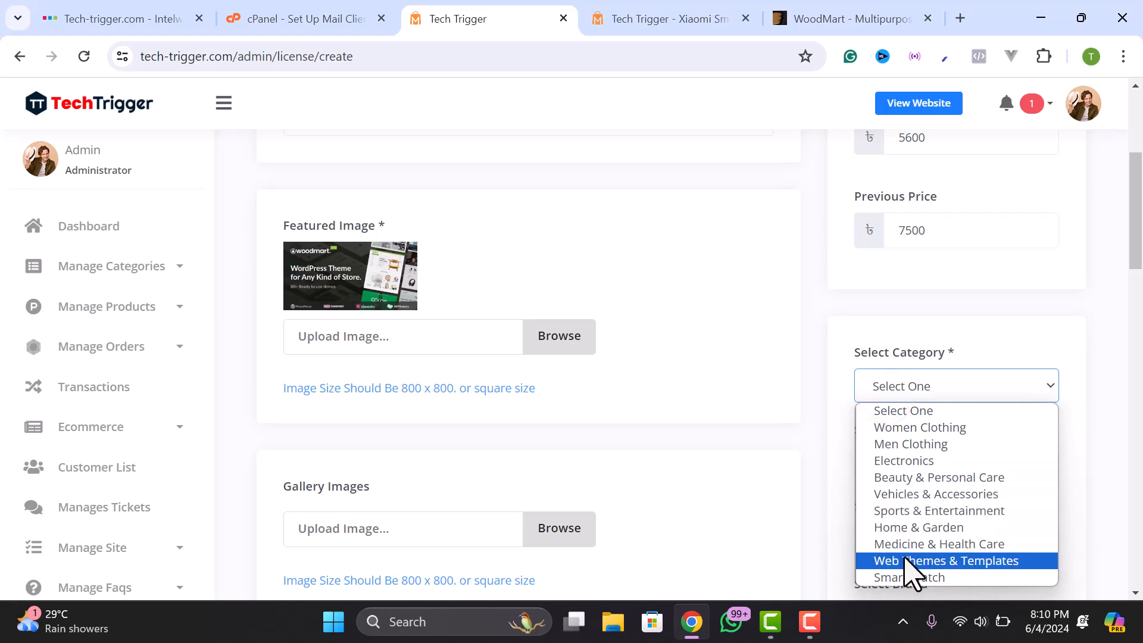
{"action": "left_click", "coordinate": [952, 561]}
{"action": "scroll", "coordinate": [890, 397], "scroll_direction": "down", "scroll_amount": 2}
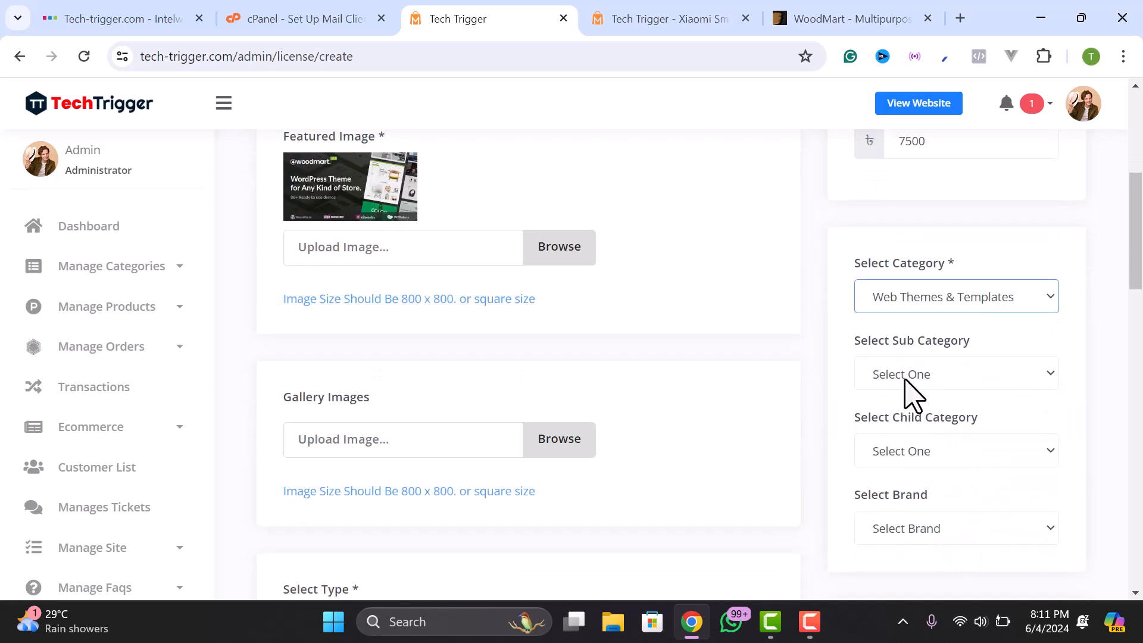
{"action": "scroll", "coordinate": [524, 429], "scroll_direction": "down", "scroll_amount": 5}
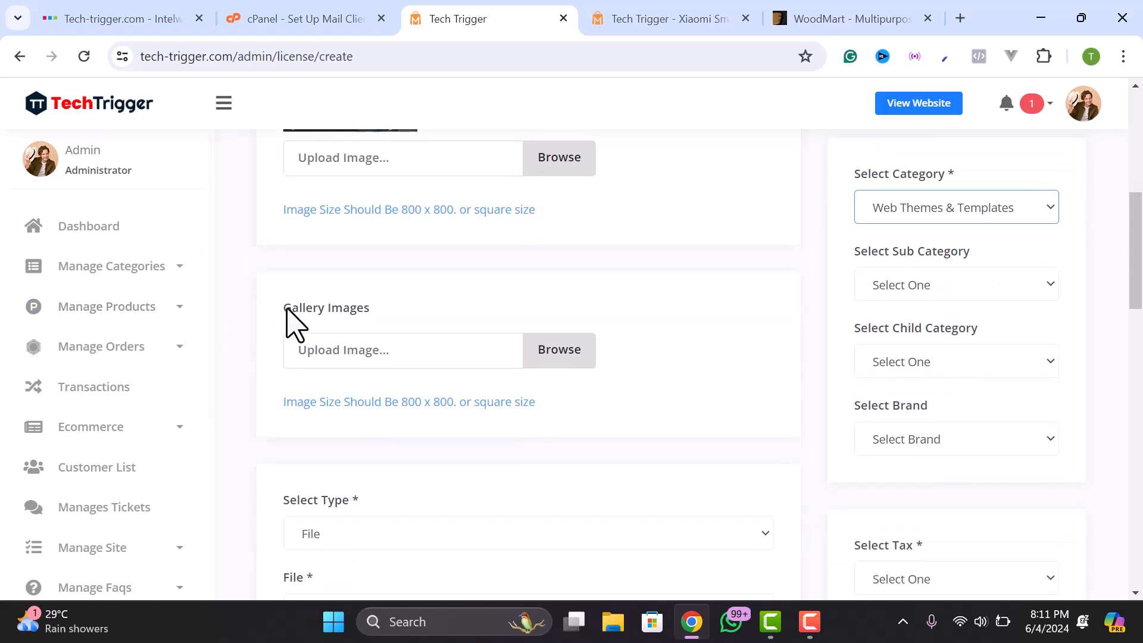
- Set the product's Select Type to File after briefly trying Link
{"action": "scroll", "coordinate": [364, 300], "scroll_direction": "down", "scroll_amount": 1}
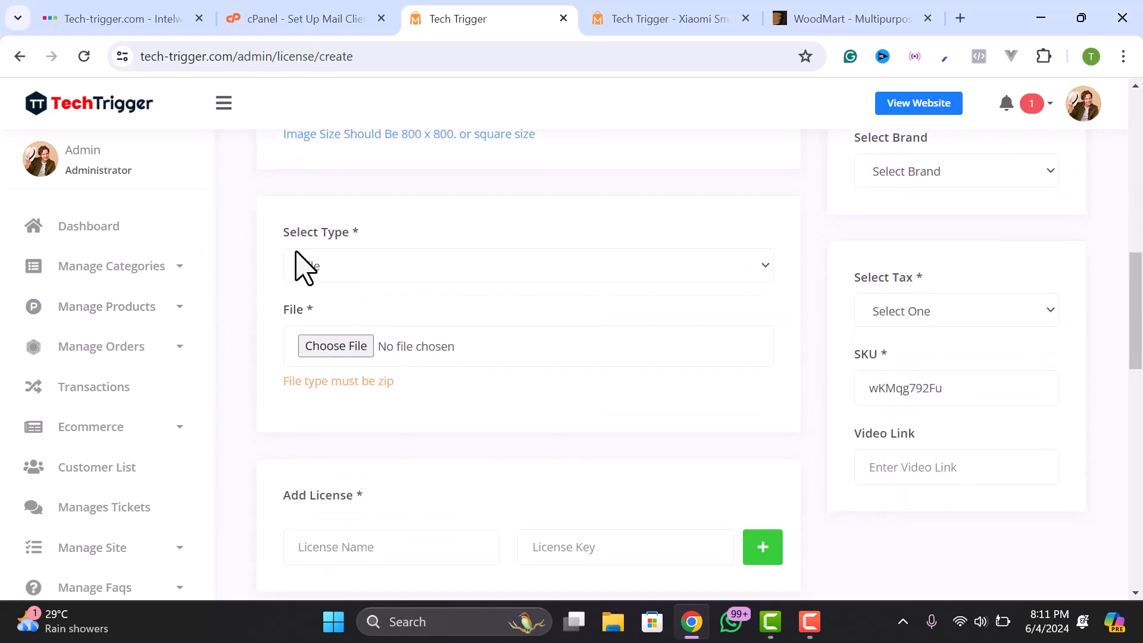
{"action": "left_click", "coordinate": [333, 269]}
{"action": "left_click", "coordinate": [315, 305]}
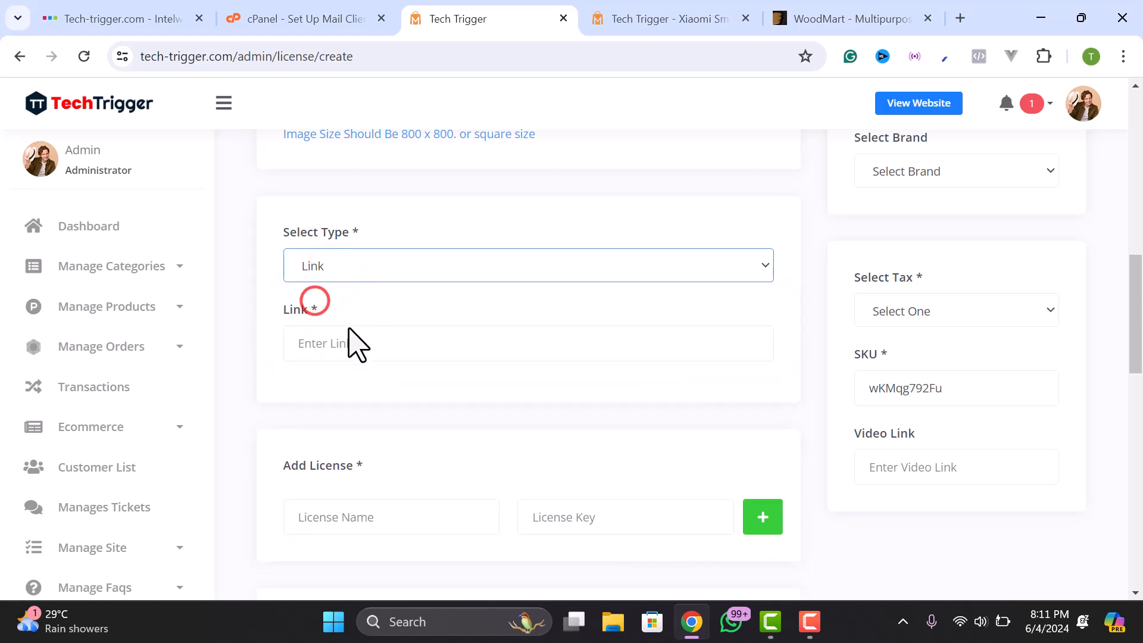
{"action": "left_click", "coordinate": [337, 343]}
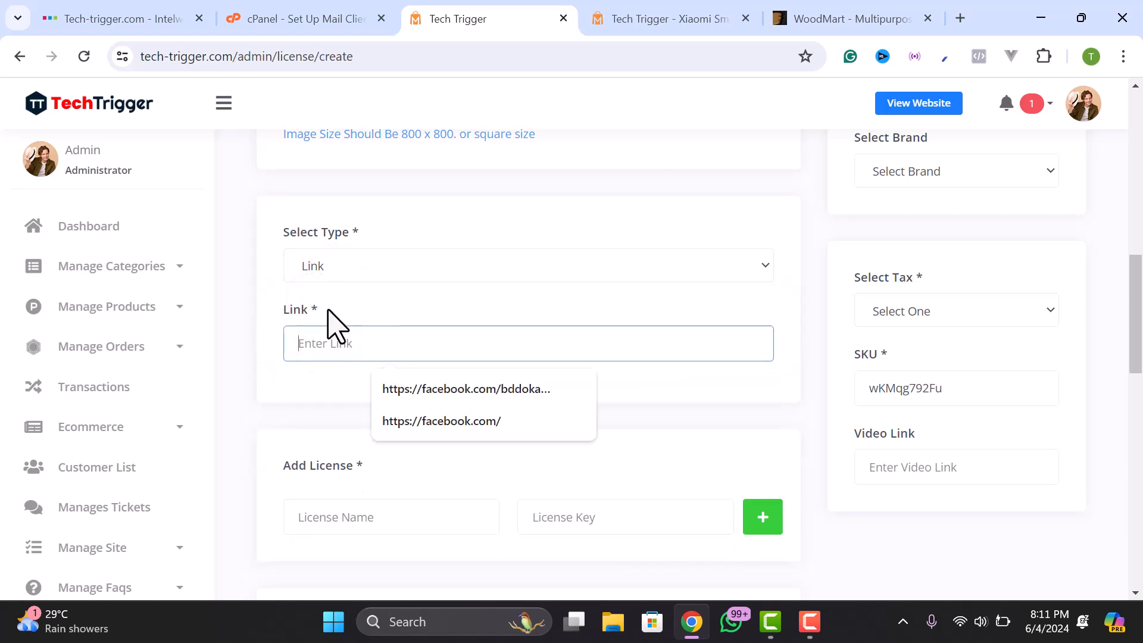
{"action": "left_click", "coordinate": [355, 265]}
{"action": "left_click", "coordinate": [321, 287]}
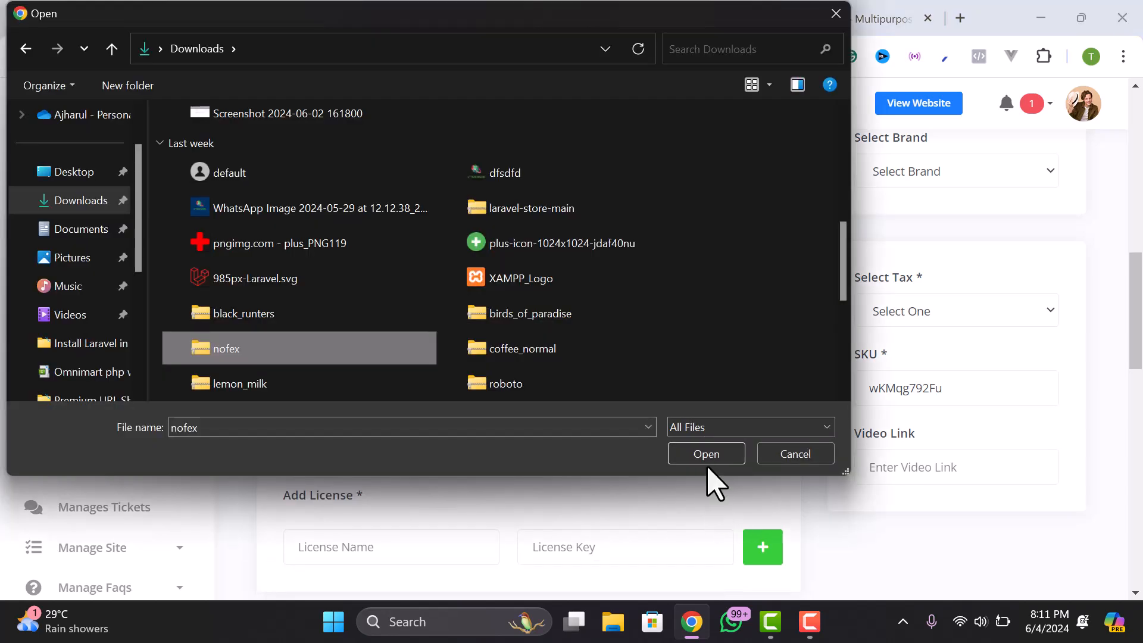
- Attach nofex.zip as the downloadable file, reading the zip-only file type note
{"action": "left_click", "coordinate": [708, 464]}
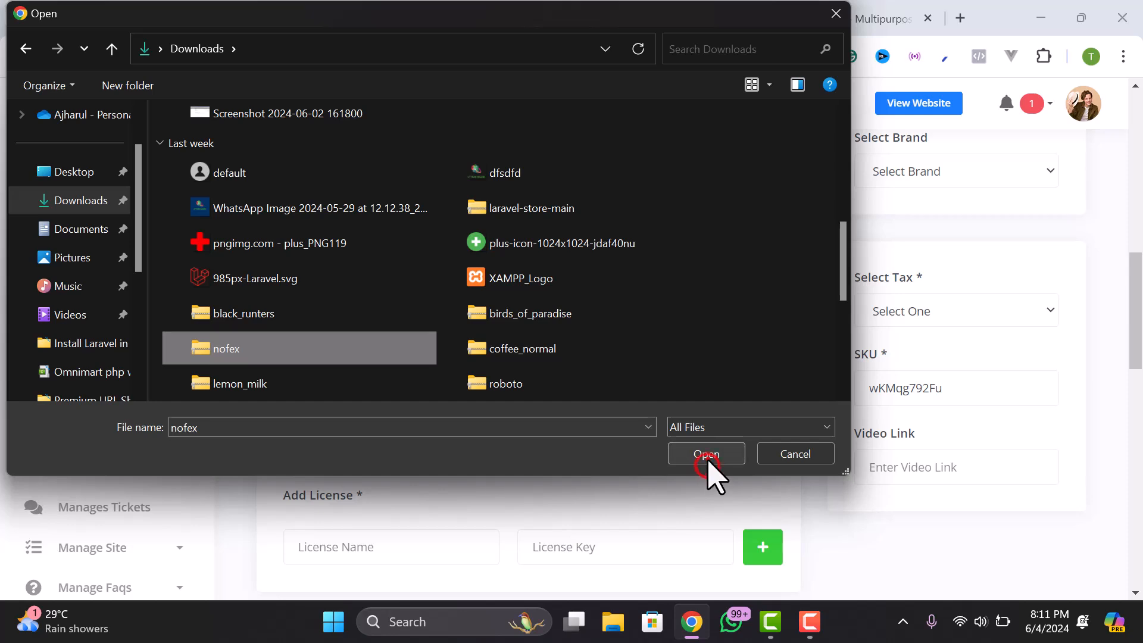
{"action": "left_click_drag", "start_coordinate": [337, 385], "coordinate": [422, 383]}
{"action": "left_click", "coordinate": [422, 383]}
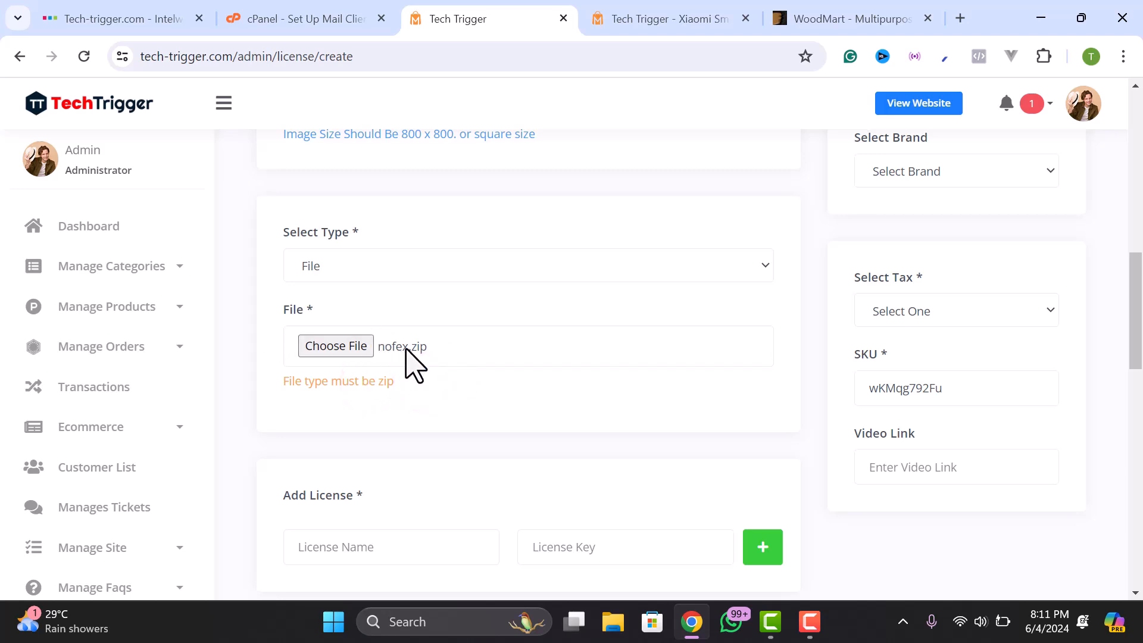
{"action": "left_click_drag", "start_coordinate": [288, 384], "coordinate": [411, 386]}
{"action": "left_click", "coordinate": [412, 387]}
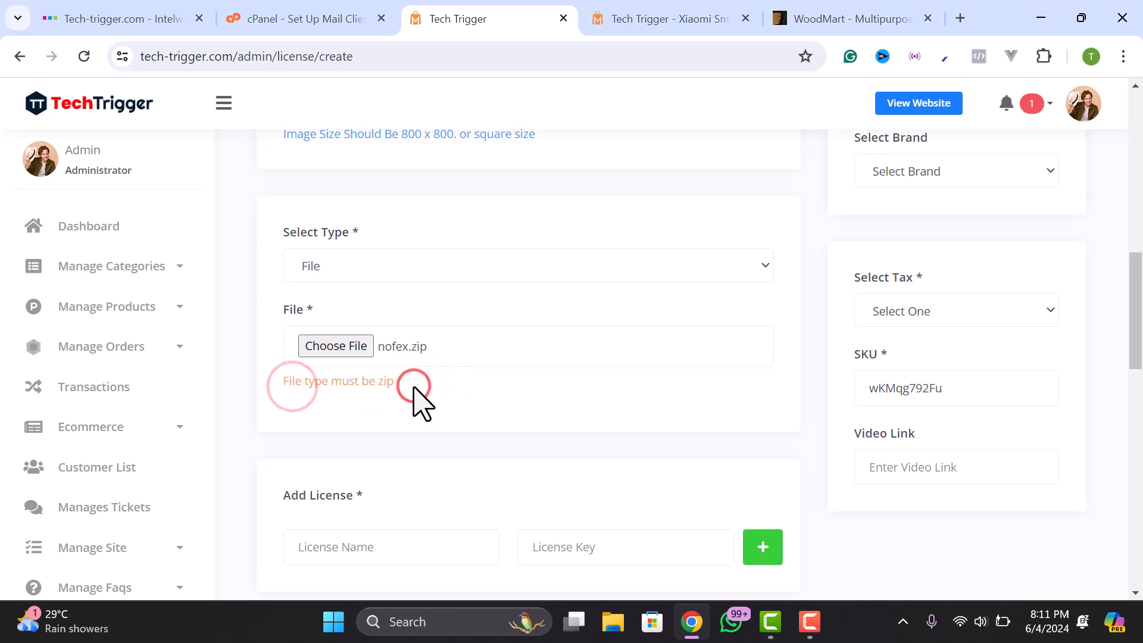
{"action": "scroll", "coordinate": [414, 390], "scroll_direction": "down", "scroll_amount": 5}
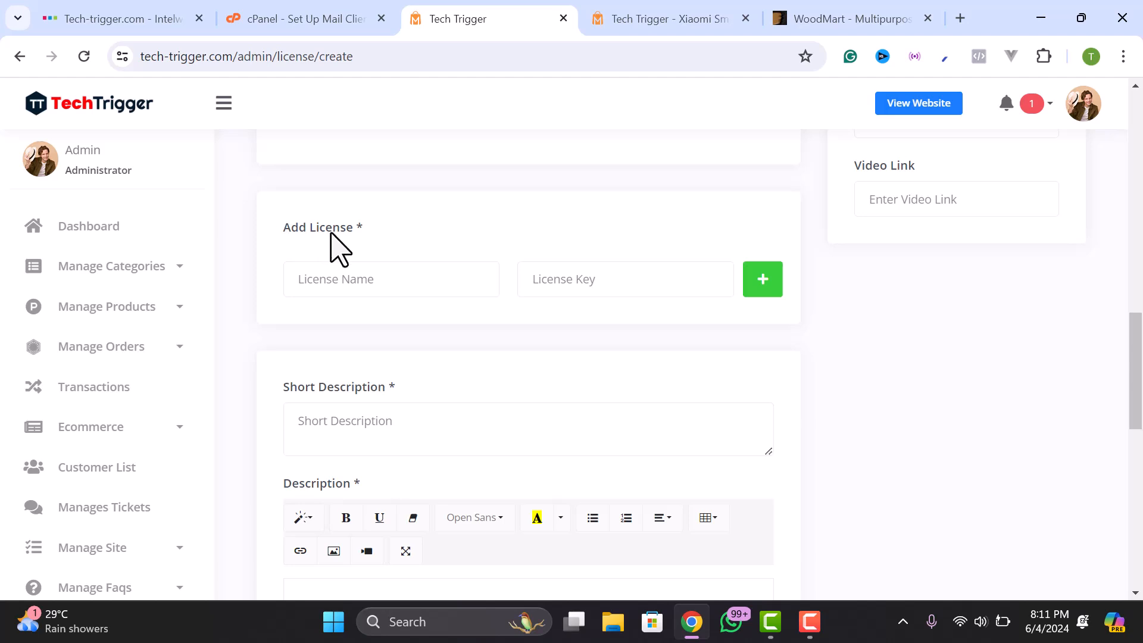
{"action": "left_click", "coordinate": [348, 282]}
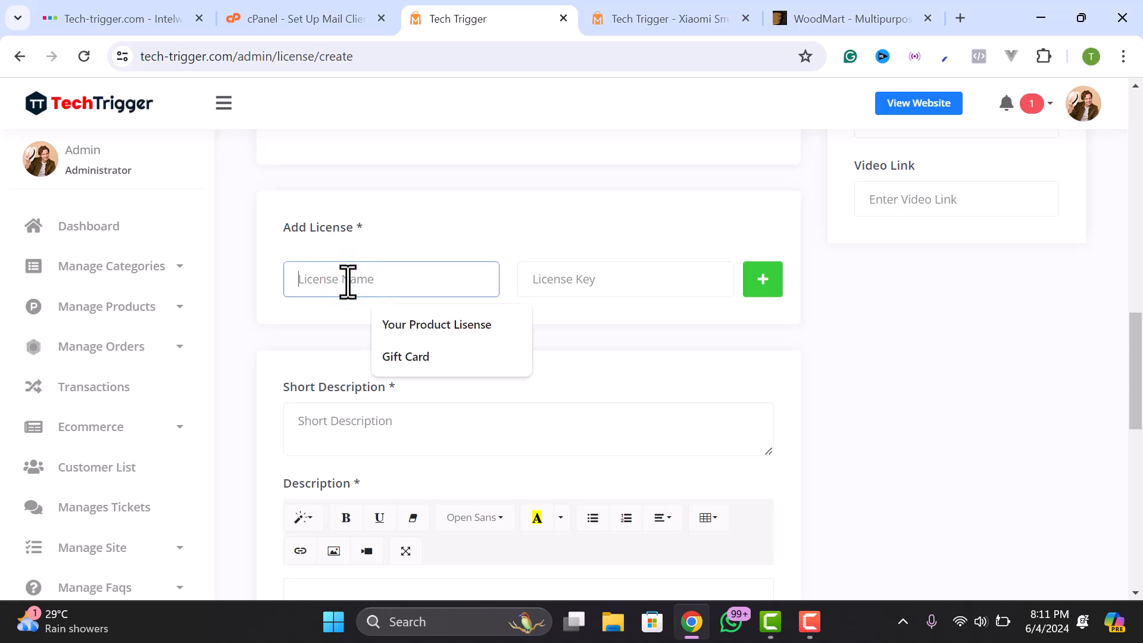
{"action": "scroll", "coordinate": [369, 282], "scroll_direction": "up", "scroll_amount": 5}
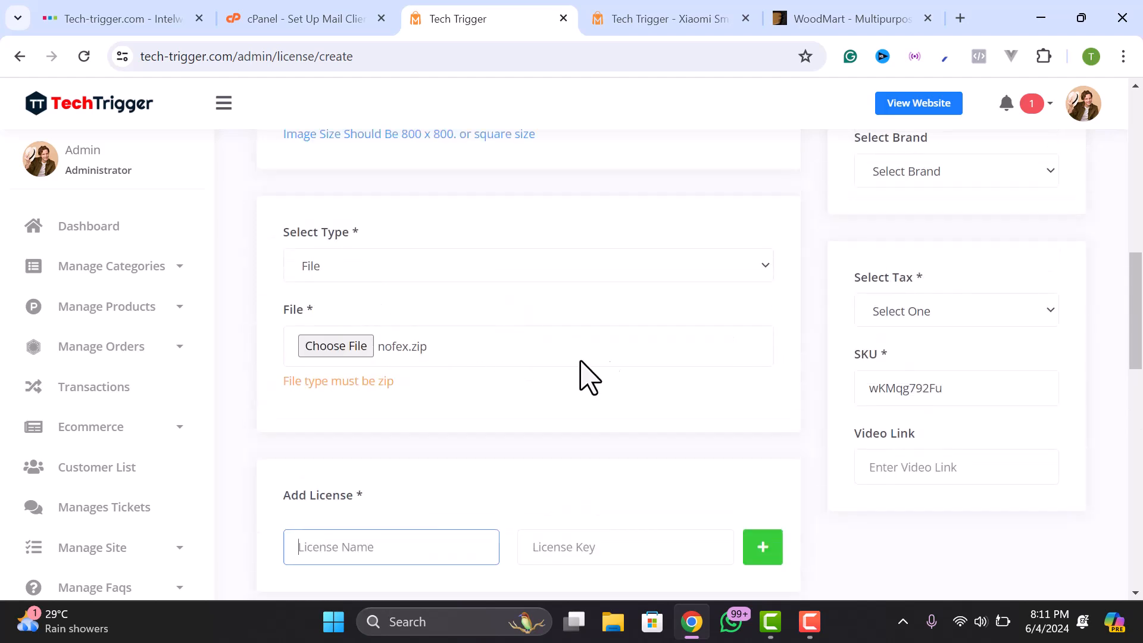
- Return to the Tech Trigger license form and enter 'Theme License' as the license name
{"action": "left_click", "coordinate": [829, 15]}
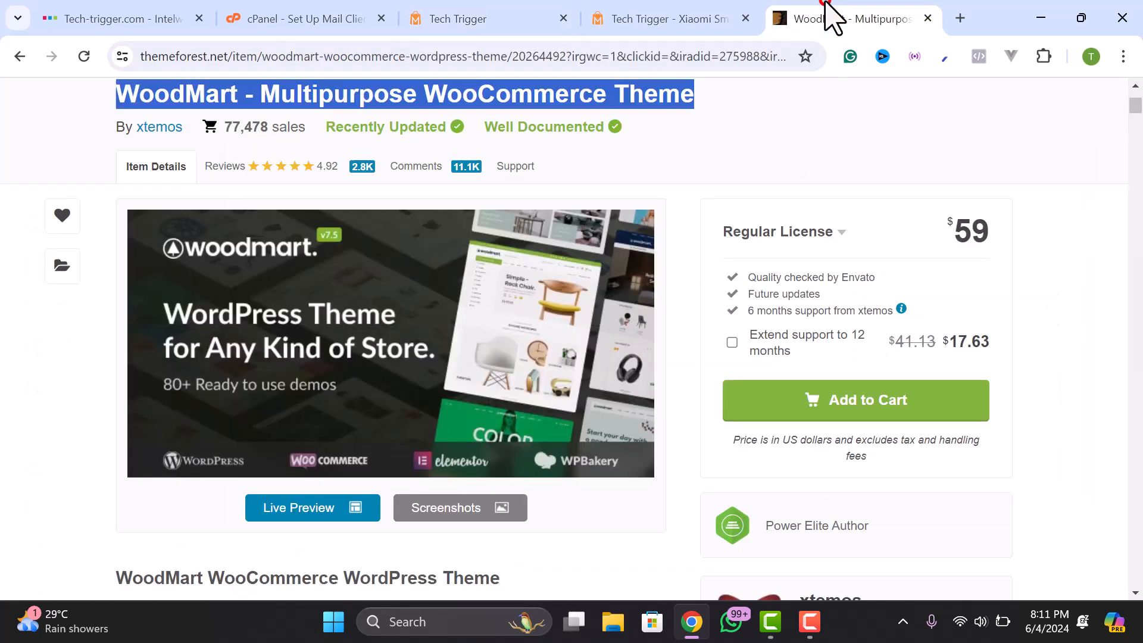
{"action": "scroll", "coordinate": [744, 204], "scroll_direction": "up", "scroll_amount": 3}
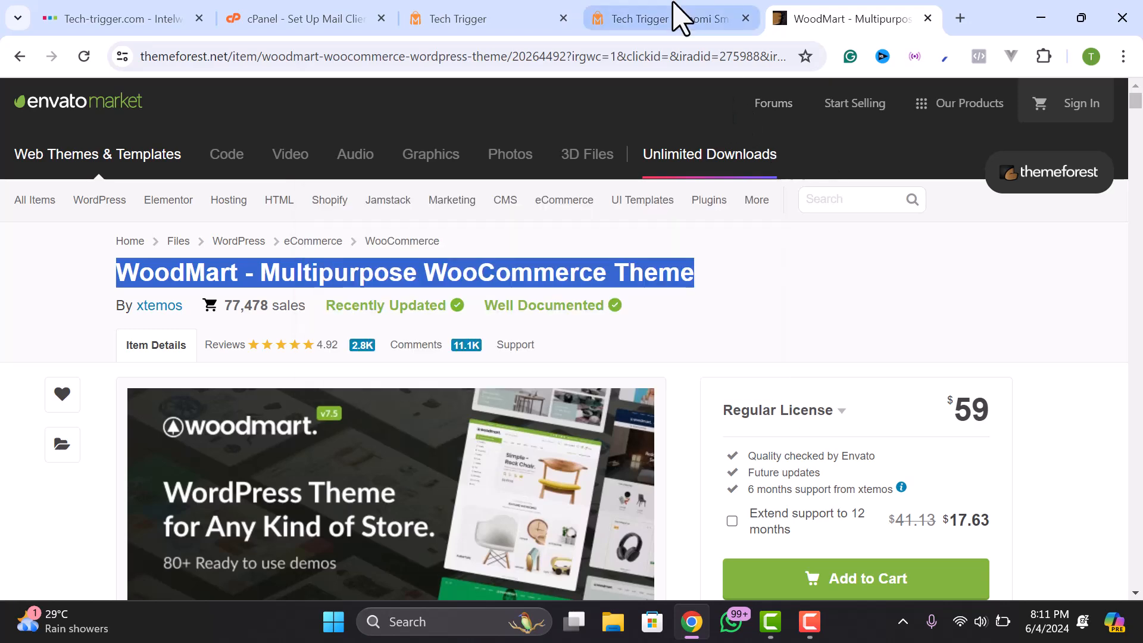
{"action": "left_click", "coordinate": [253, 17]}
{"action": "left_click", "coordinate": [464, 24]}
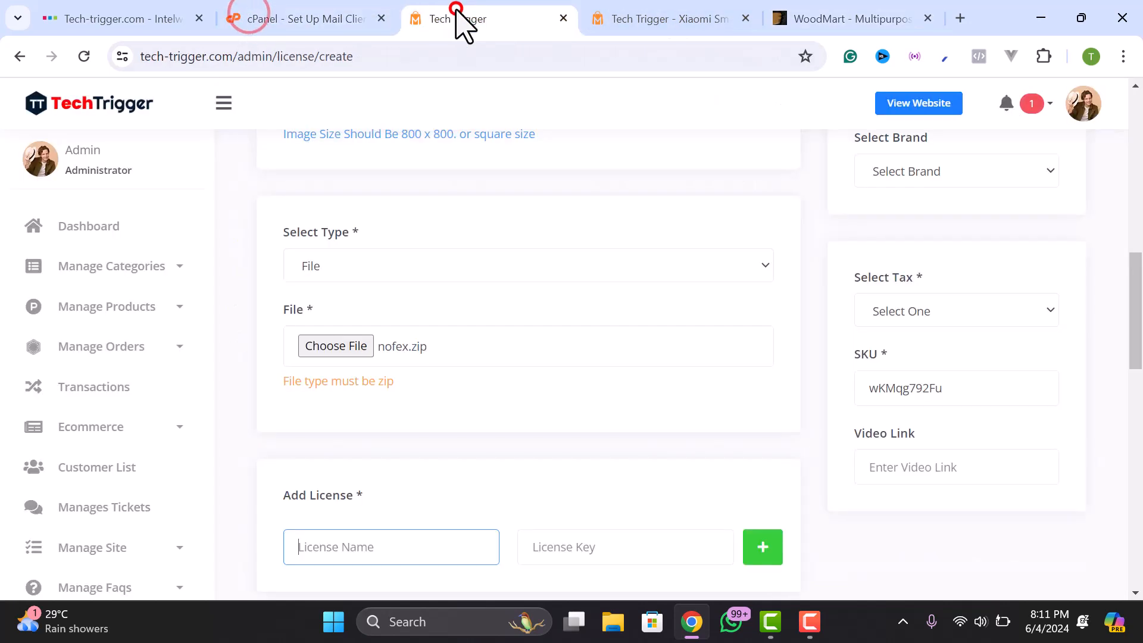
{"action": "scroll", "coordinate": [401, 372], "scroll_direction": "down", "scroll_amount": 3}
{"action": "left_click", "coordinate": [353, 369]}
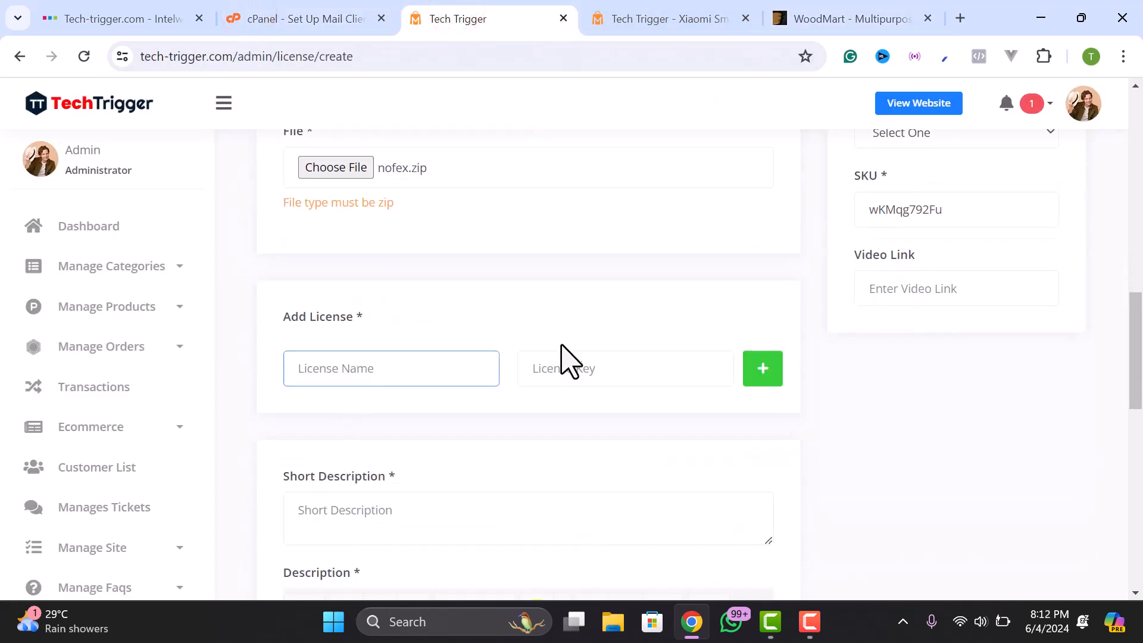
{"action": "scroll", "coordinate": [530, 393], "scroll_direction": "up", "scroll_amount": 1}
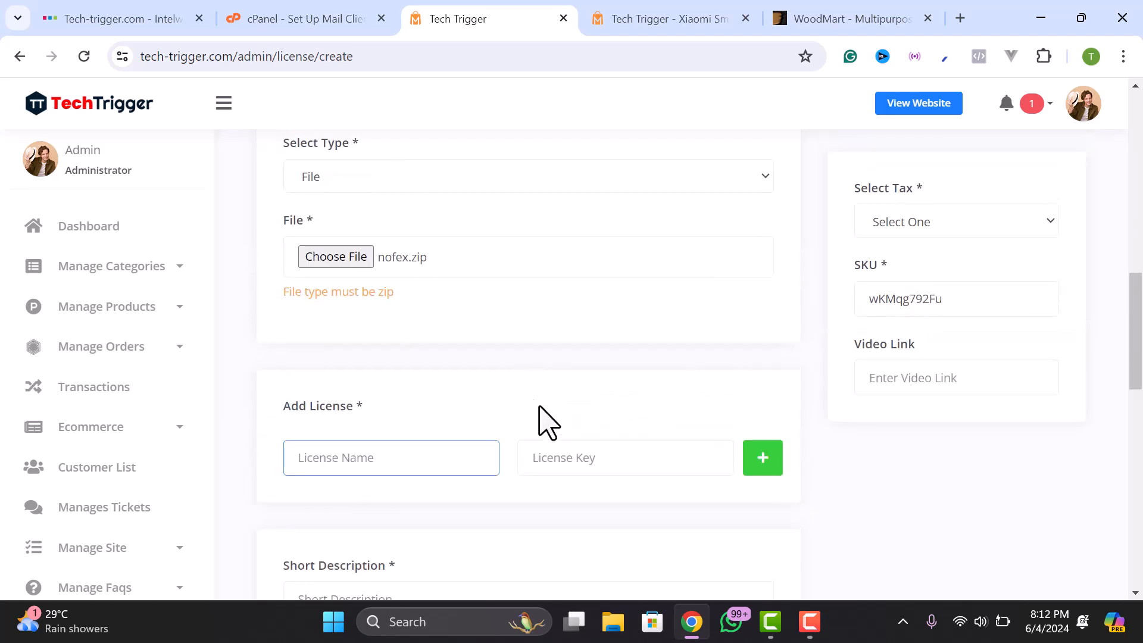
{"action": "type", "text": "TLicense"}
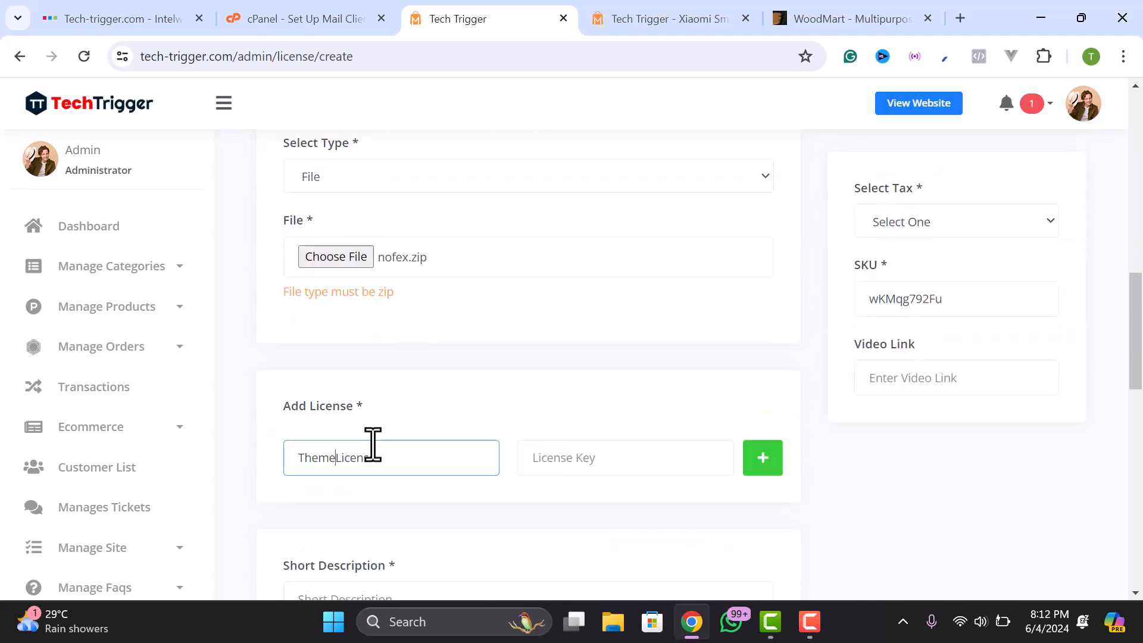
- Fill the license key from a saved autofill value, then select the WoodMart description text
{"action": "left_click", "coordinate": [526, 461]}
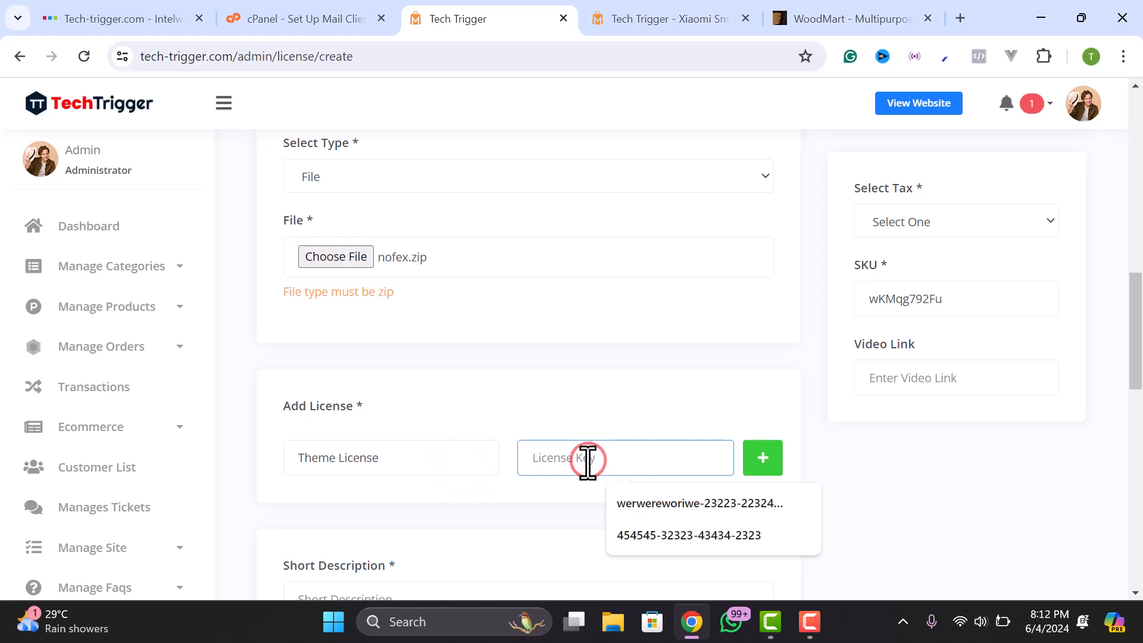
{"action": "left_click", "coordinate": [645, 534]}
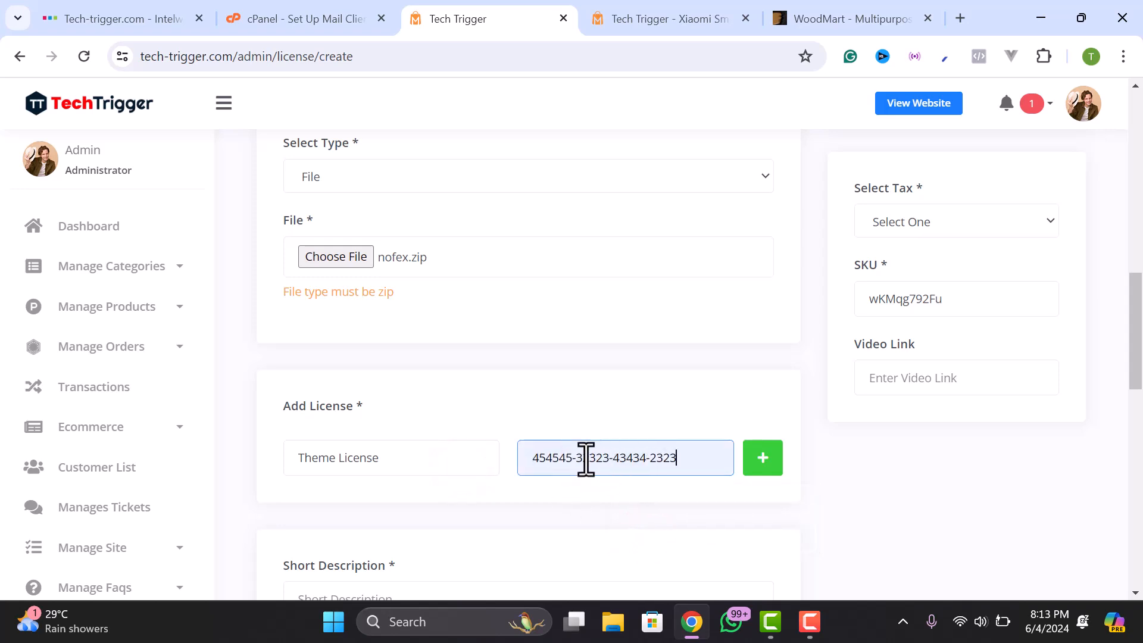
{"action": "left_click_drag", "start_coordinate": [693, 460], "coordinate": [533, 482]}
{"action": "left_click", "coordinate": [561, 462]}
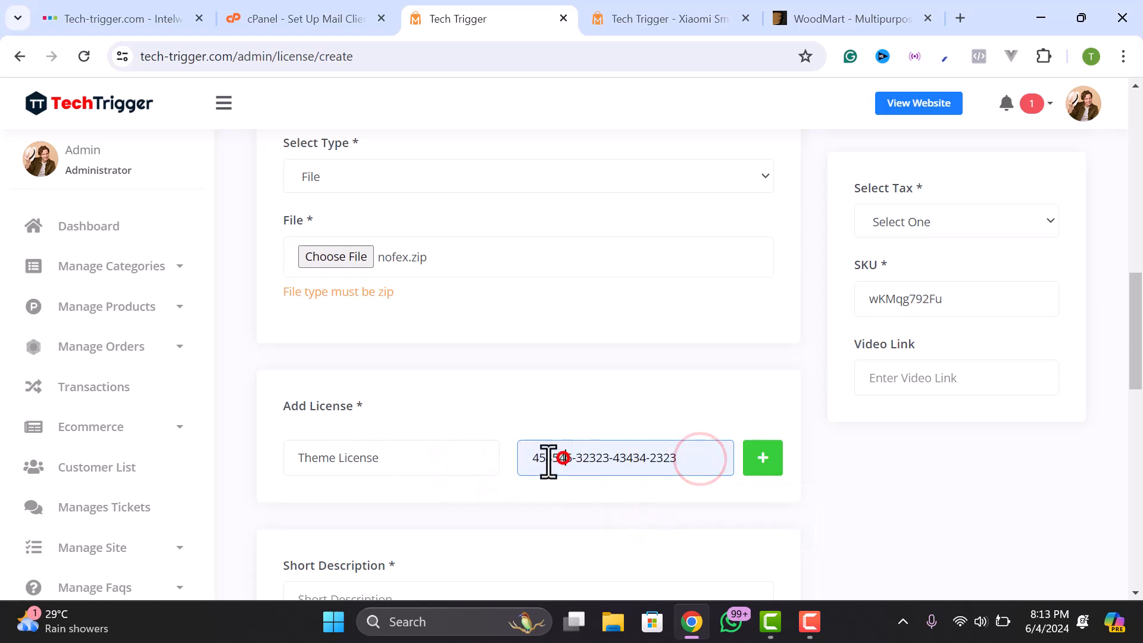
{"action": "scroll", "coordinate": [397, 460], "scroll_direction": "down", "scroll_amount": 3}
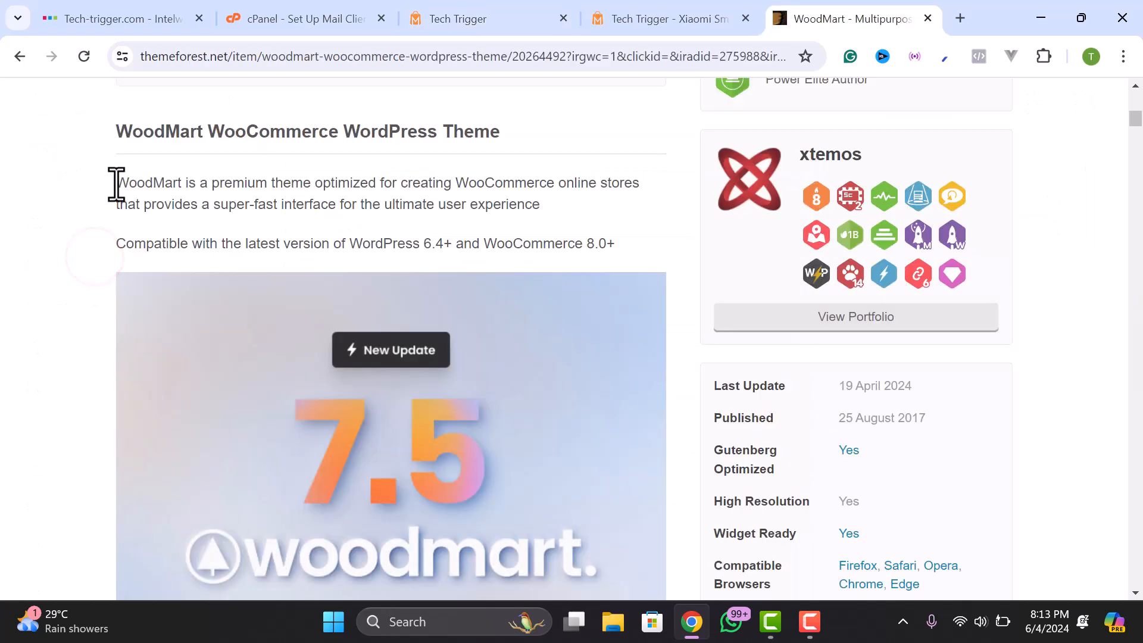
{"action": "scroll", "coordinate": [359, 401], "scroll_direction": "down", "scroll_amount": 12}
{"action": "left_click_drag", "start_coordinate": [116, 182], "coordinate": [431, 430]}
{"action": "scroll", "coordinate": [405, 423], "scroll_direction": "down", "scroll_amount": 8}
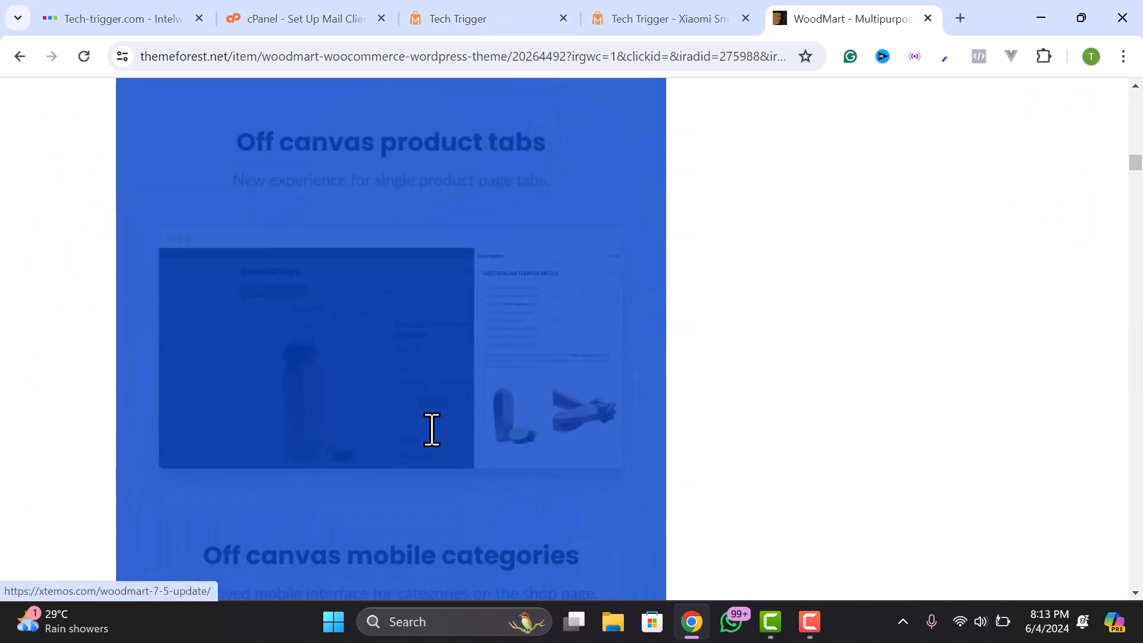
{"action": "left_click", "coordinate": [458, 21]}
{"action": "scroll", "coordinate": [410, 327], "scroll_direction": "down", "scroll_amount": 1}
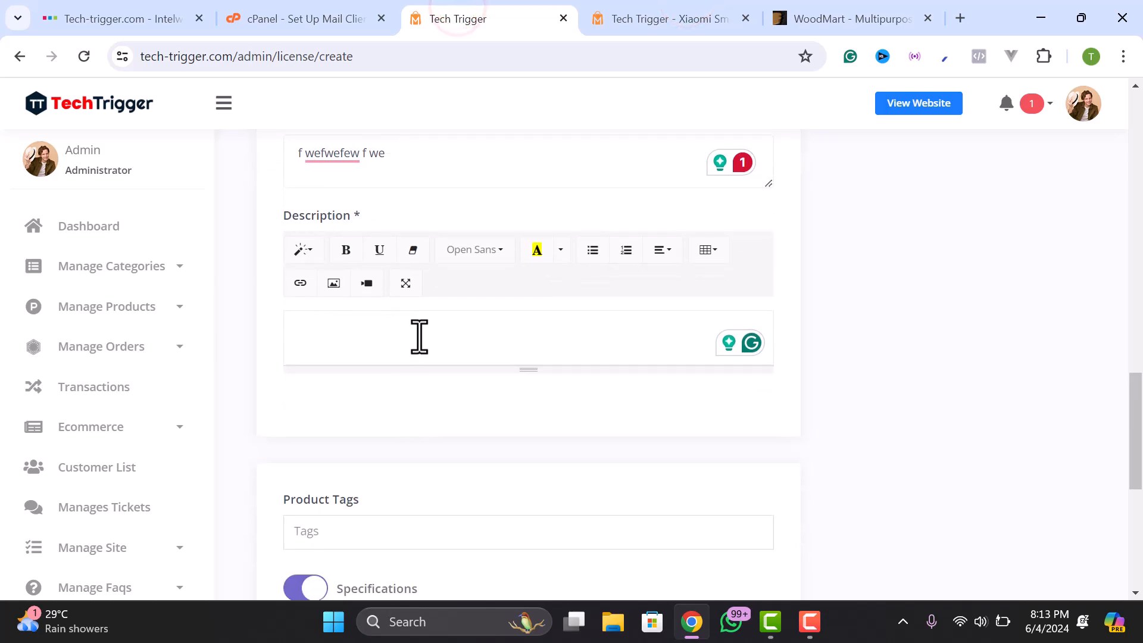
{"action": "key", "text": "ctrl+v"}
{"action": "scroll", "coordinate": [388, 369], "scroll_direction": "up", "scroll_amount": 6}
{"action": "scroll", "coordinate": [385, 238], "scroll_direction": "down", "scroll_amount": 6}
{"action": "left_click_drag", "start_coordinate": [387, 157], "coordinate": [285, 164]}
{"action": "type", "text": "Compatible with the latest version of WordPress 6.4+ and WooCommerce 8.0+"}
{"action": "scroll", "coordinate": [523, 235], "scroll_direction": "up", "scroll_amount": 3}
{"action": "scroll", "coordinate": [511, 232], "scroll_direction": "down", "scroll_amount": 6}
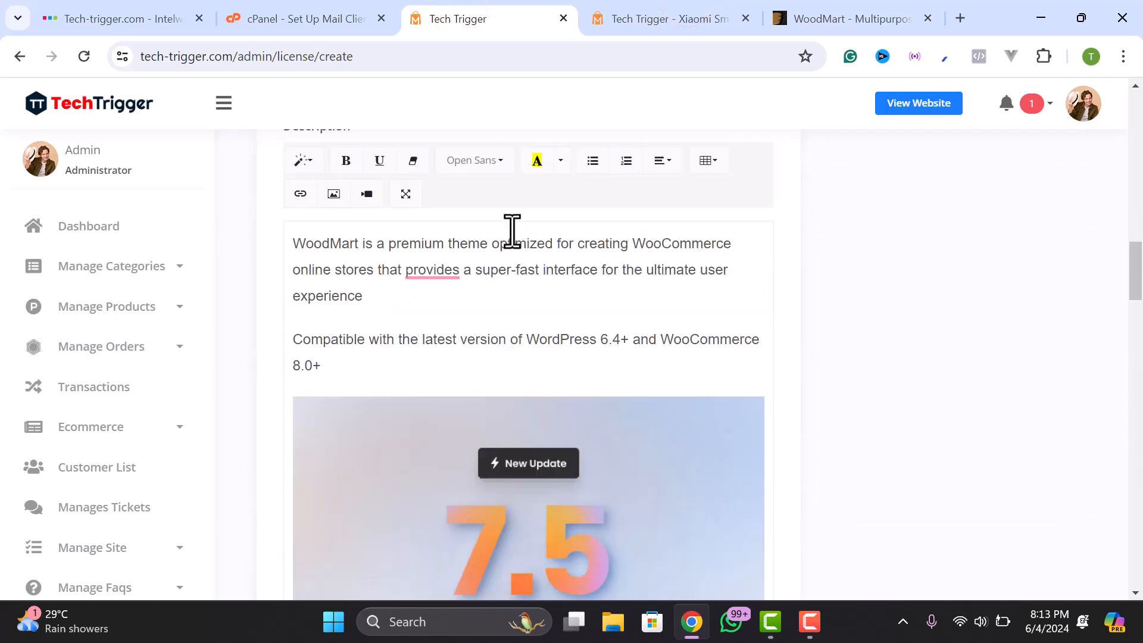
{"action": "scroll", "coordinate": [929, 268], "scroll_direction": "up", "scroll_amount": 8}
{"action": "scroll", "coordinate": [930, 271], "scroll_direction": "up", "scroll_amount": 8}
{"action": "scroll", "coordinate": [952, 279], "scroll_direction": "down", "scroll_amount": 3}
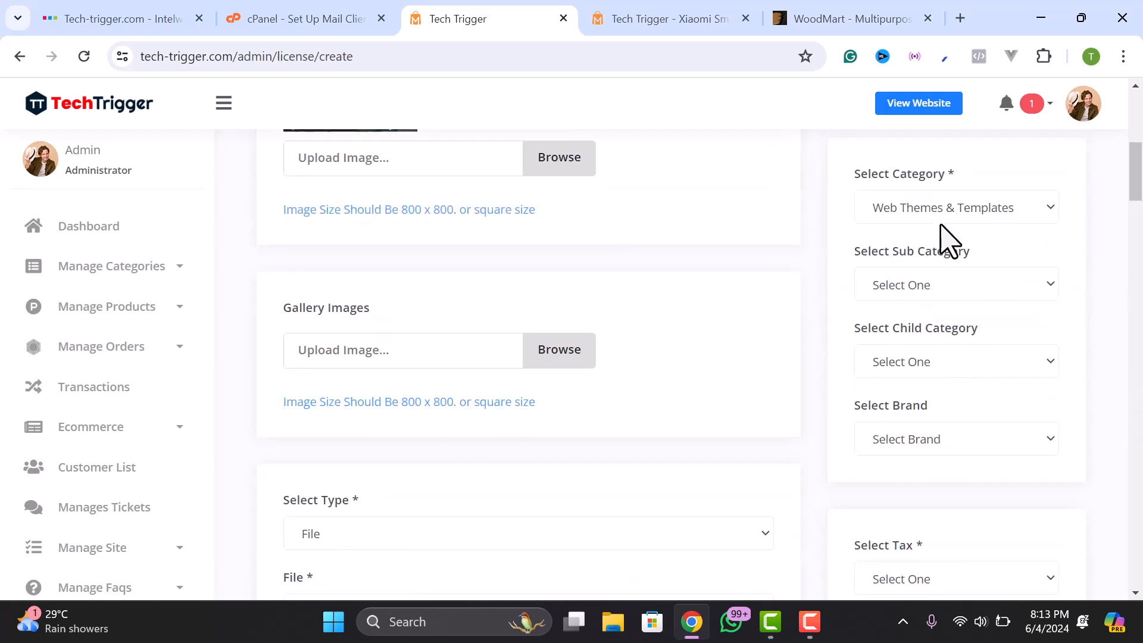
{"action": "scroll", "coordinate": [919, 315], "scroll_direction": "down", "scroll_amount": 4}
{"action": "left_click", "coordinate": [910, 309]}
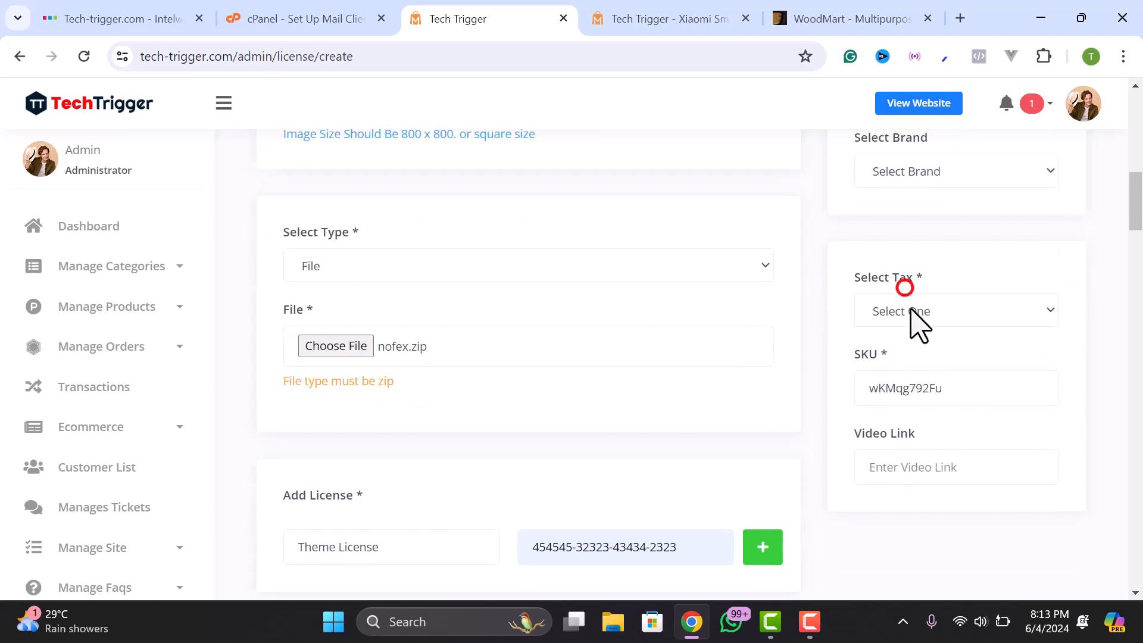
{"action": "left_click", "coordinate": [893, 386]}
{"action": "scroll", "coordinate": [891, 391], "scroll_direction": "down", "scroll_amount": 2}
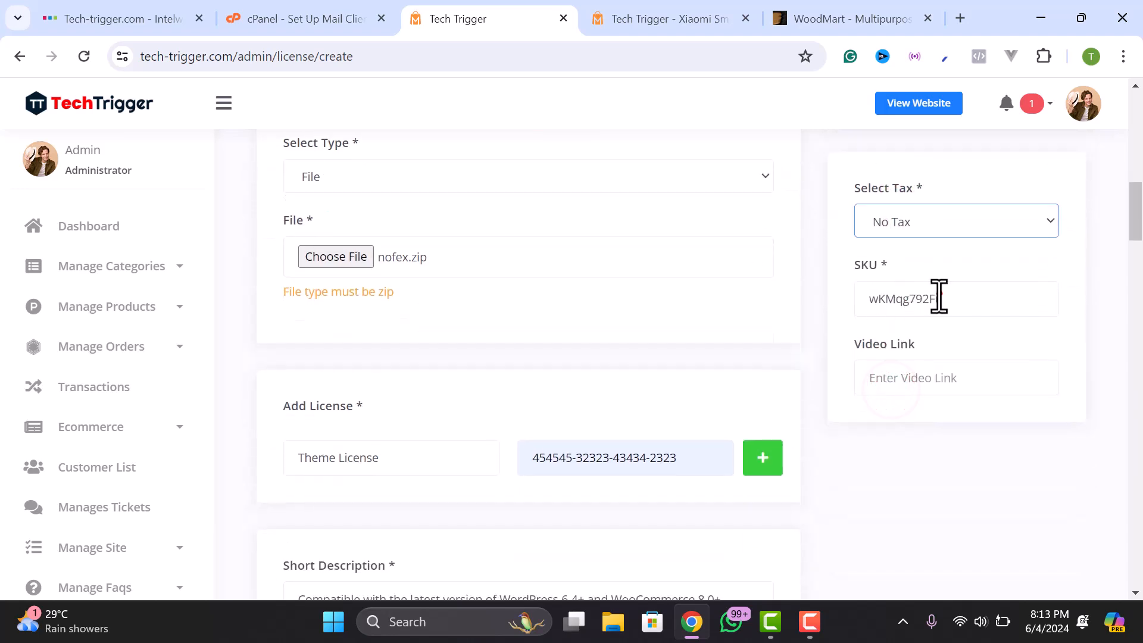
{"action": "left_click", "coordinate": [939, 295]}
{"action": "scroll", "coordinate": [939, 295], "scroll_direction": "down", "scroll_amount": 2}
{"action": "left_click", "coordinate": [960, 297]}
{"action": "left_click", "coordinate": [899, 219]}
{"action": "scroll", "coordinate": [887, 310], "scroll_direction": "down", "scroll_amount": 3}
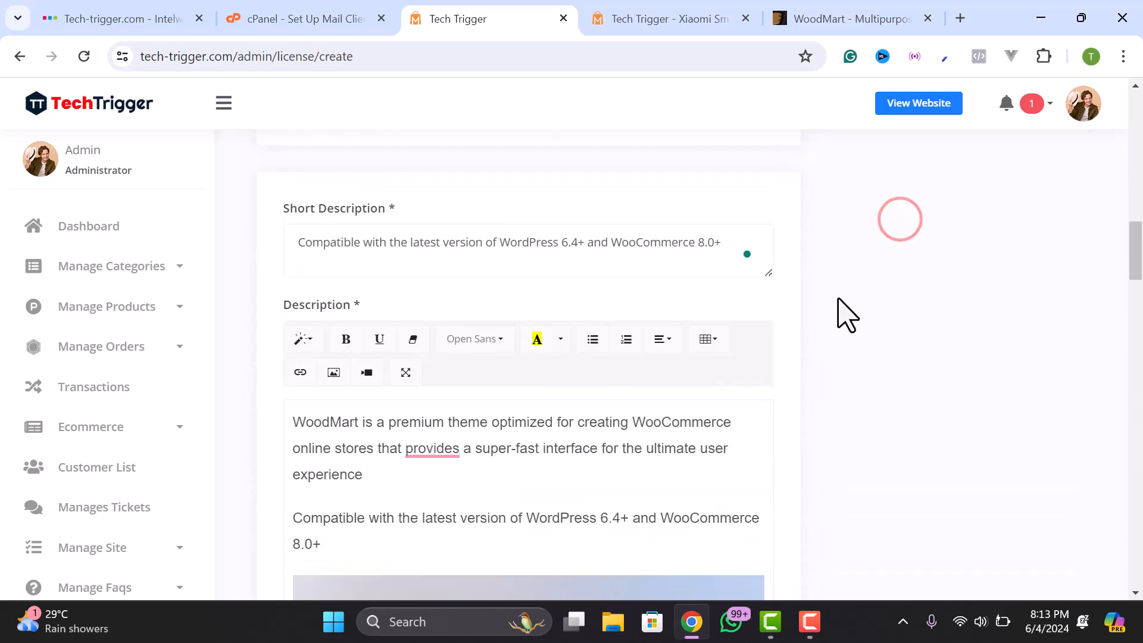
{"action": "scroll", "coordinate": [833, 316], "scroll_direction": "up", "scroll_amount": 2}
{"action": "scroll", "coordinate": [416, 321], "scroll_direction": "down", "scroll_amount": 15}
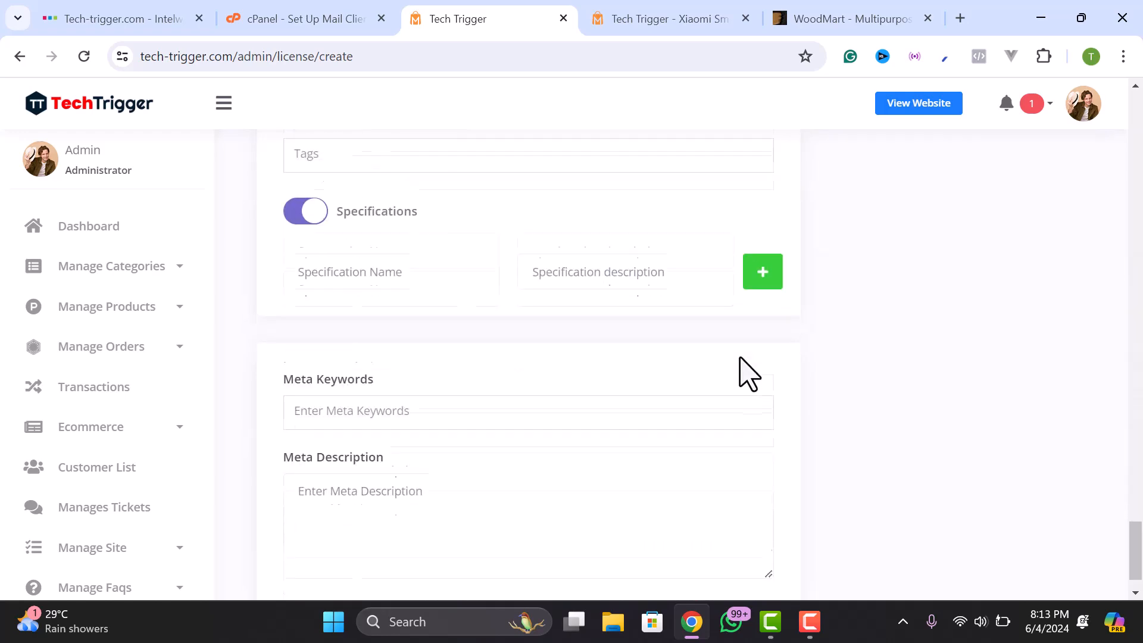
{"action": "scroll", "coordinate": [749, 374], "scroll_direction": "up", "scroll_amount": 1}
{"action": "scroll", "coordinate": [369, 410], "scroll_direction": "down", "scroll_amount": 1}
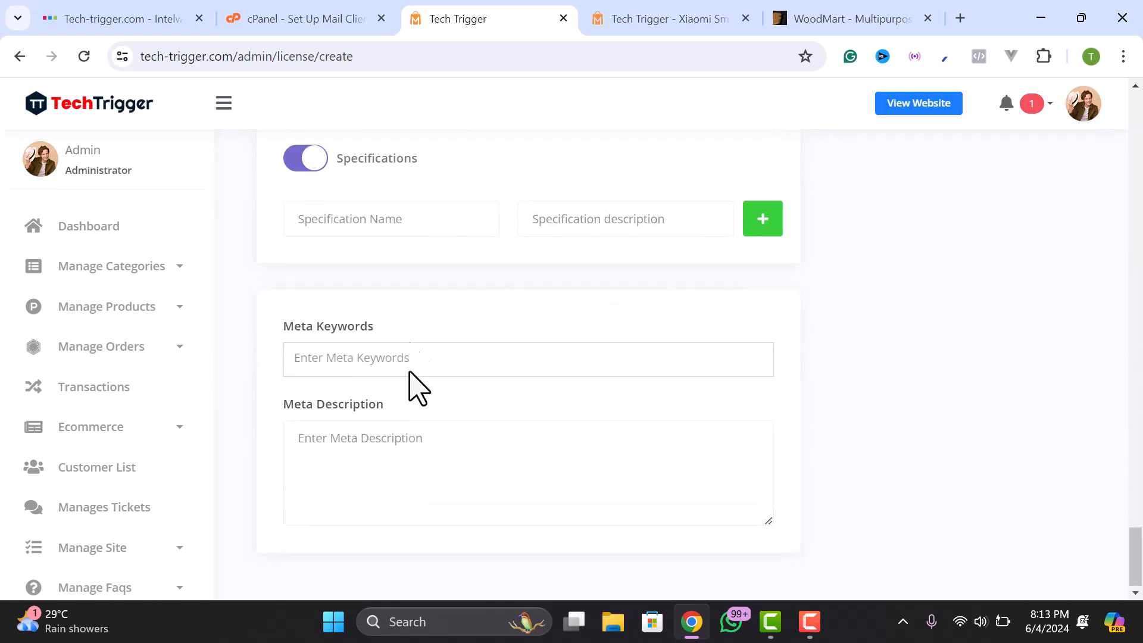
{"action": "scroll", "coordinate": [408, 357], "scroll_direction": "up", "scroll_amount": 15}
{"action": "scroll", "coordinate": [866, 315], "scroll_direction": "up", "scroll_amount": 7}
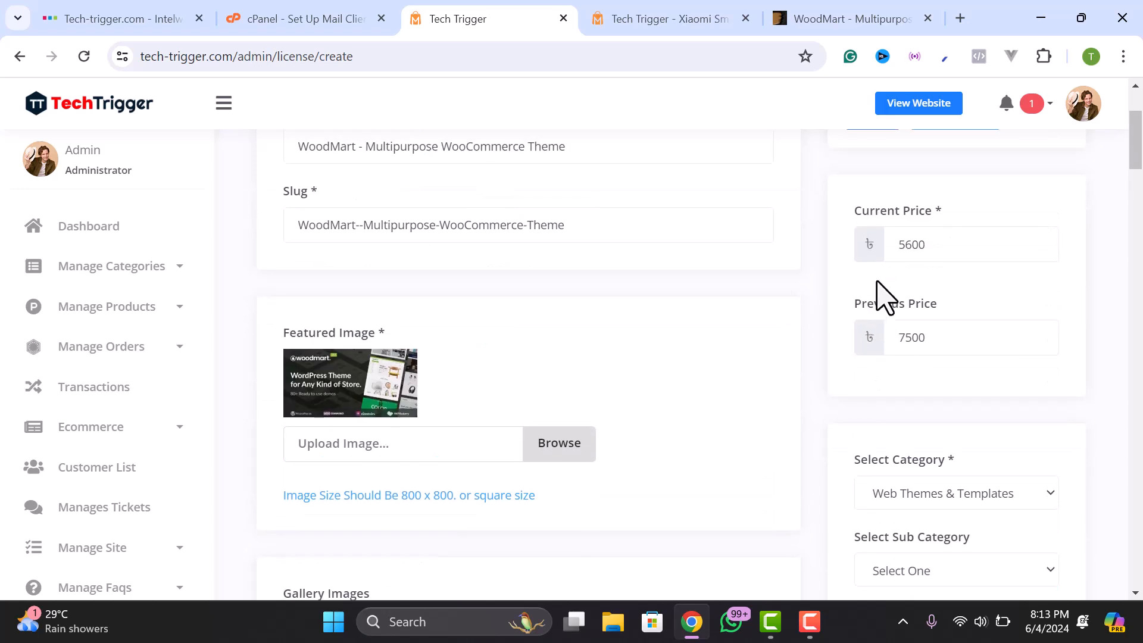
- Save the WoodMart license product and view it on the storefront from its Options menu
{"action": "left_click", "coordinate": [879, 269]}
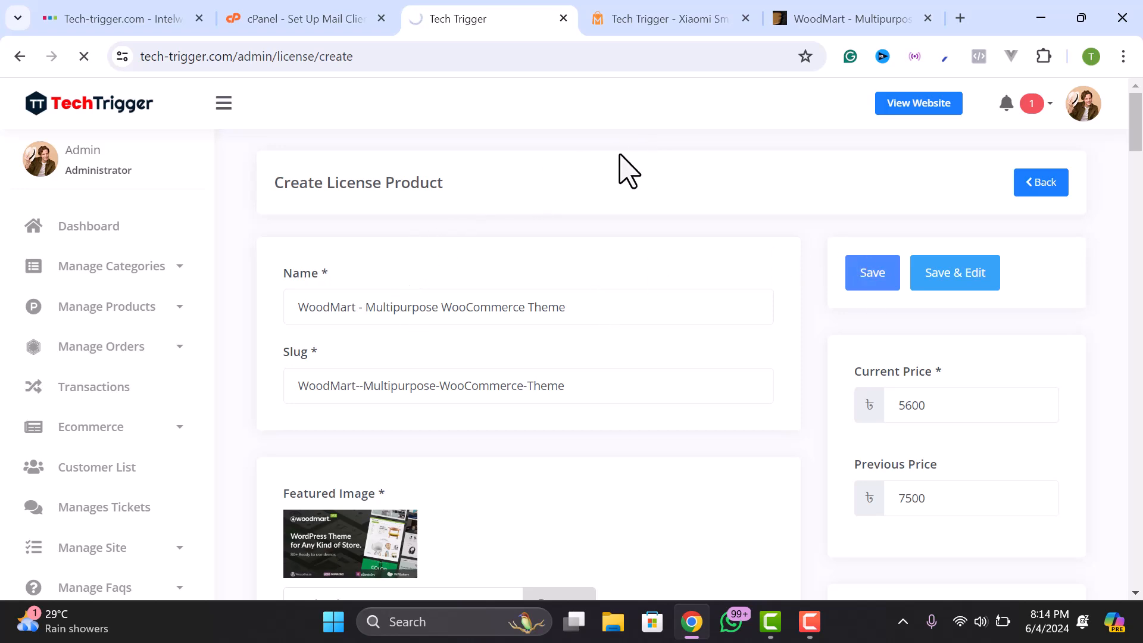
{"action": "scroll", "coordinate": [459, 285], "scroll_direction": "down", "scroll_amount": 5}
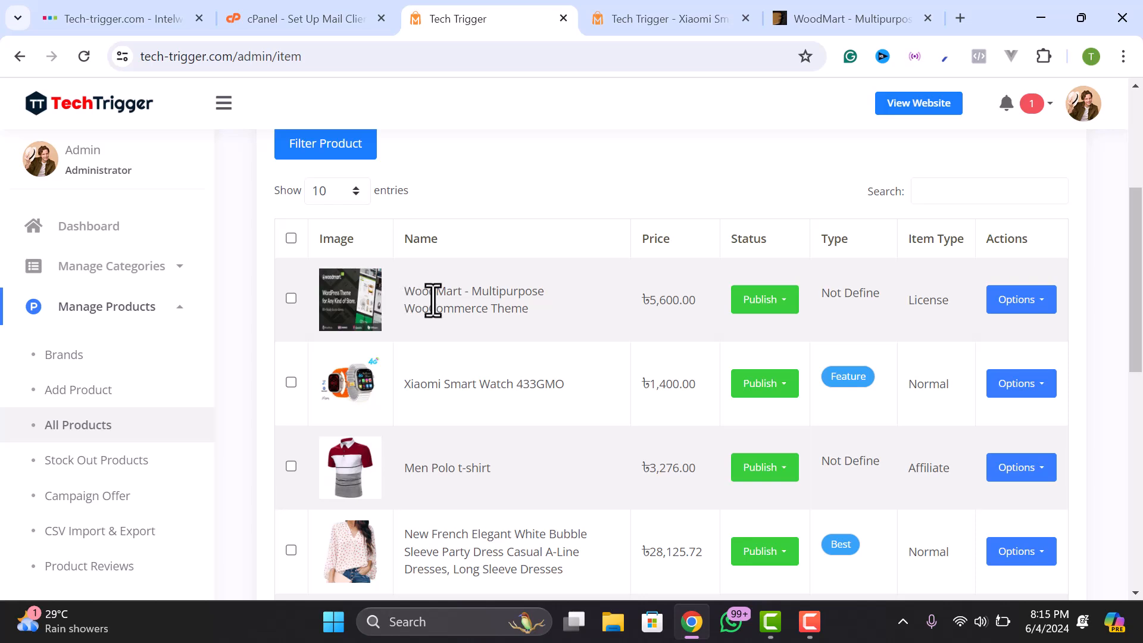
{"action": "left_click", "coordinate": [1024, 301]}
{"action": "left_click", "coordinate": [1015, 357]}
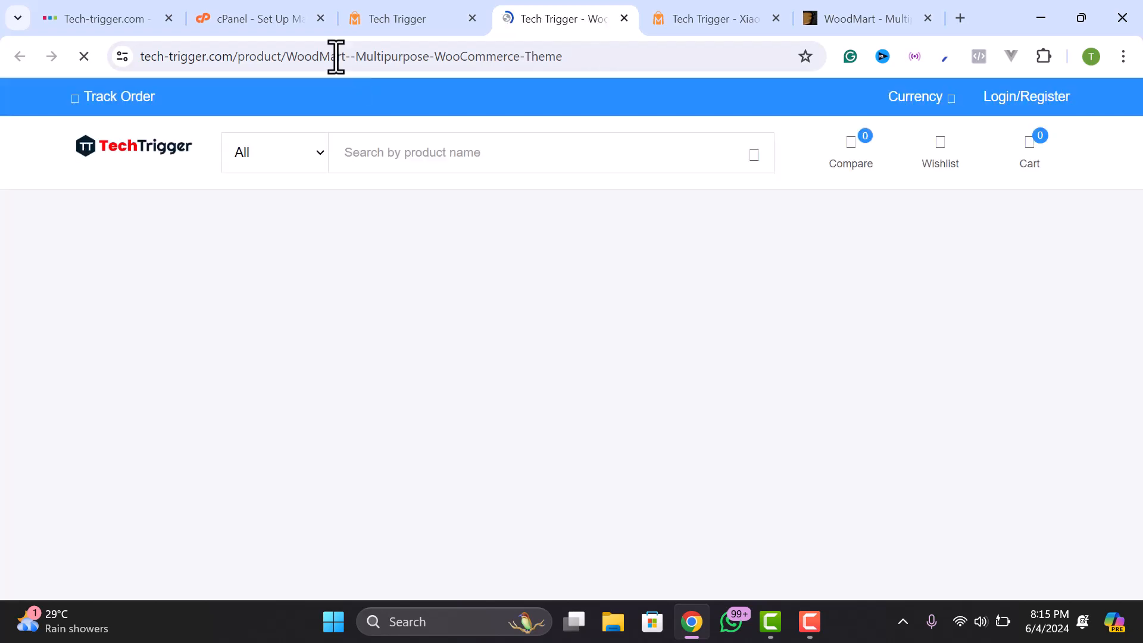
- Close the discount popup and review the WoodMart product page, including its Specifications
{"action": "left_click_drag", "start_coordinate": [287, 56], "coordinate": [565, 77]}
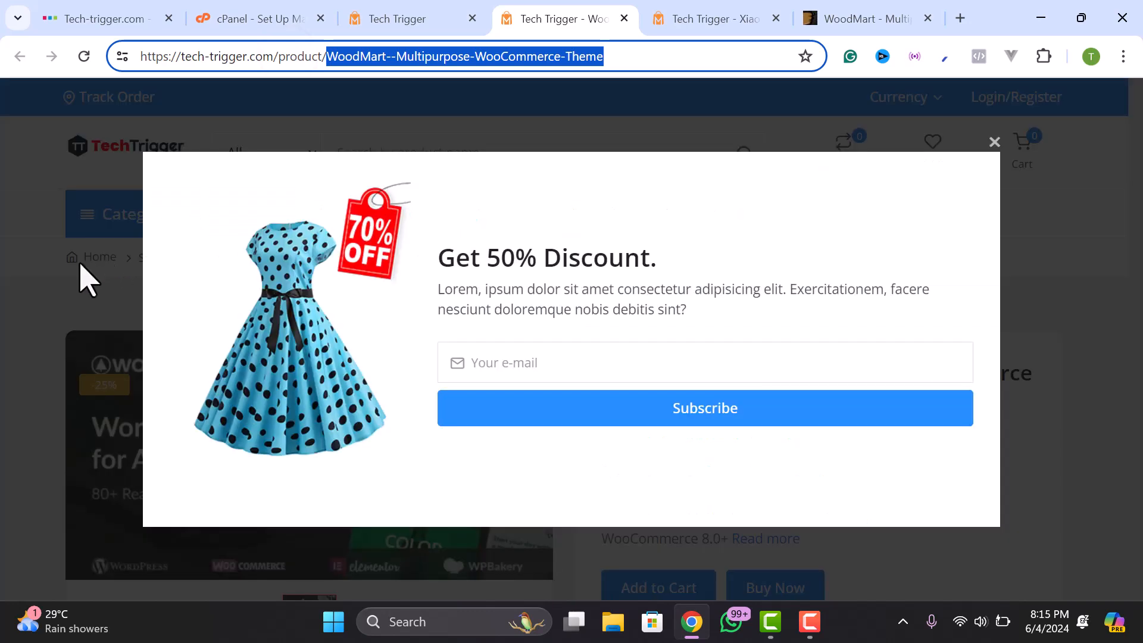
{"action": "left_click", "coordinate": [993, 143]}
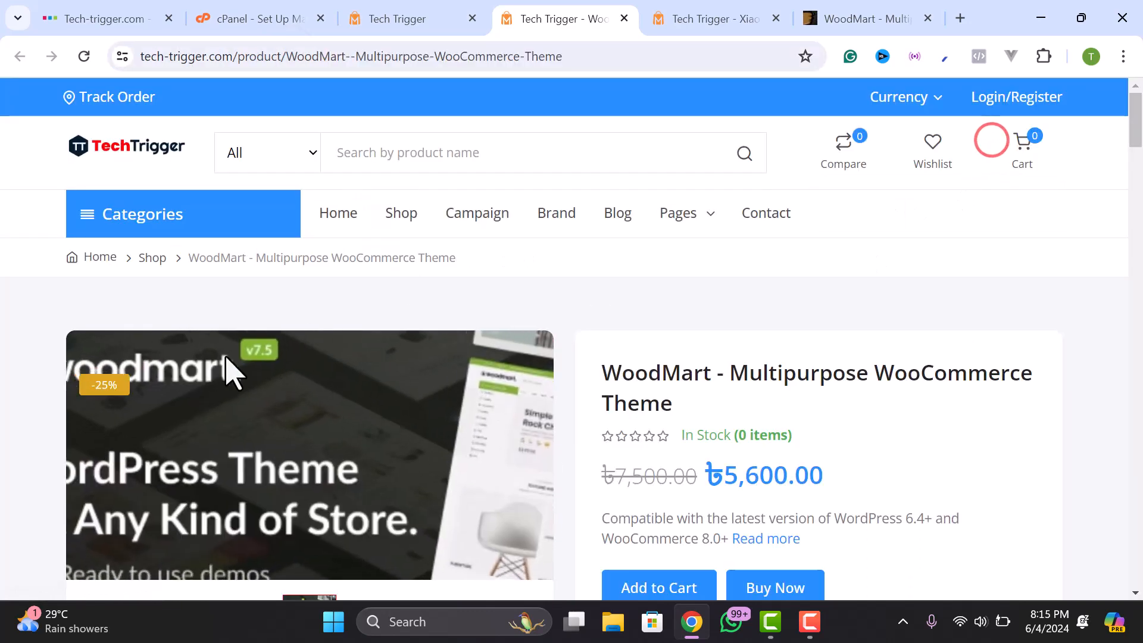
{"action": "scroll", "coordinate": [256, 366], "scroll_direction": "down", "scroll_amount": 2}
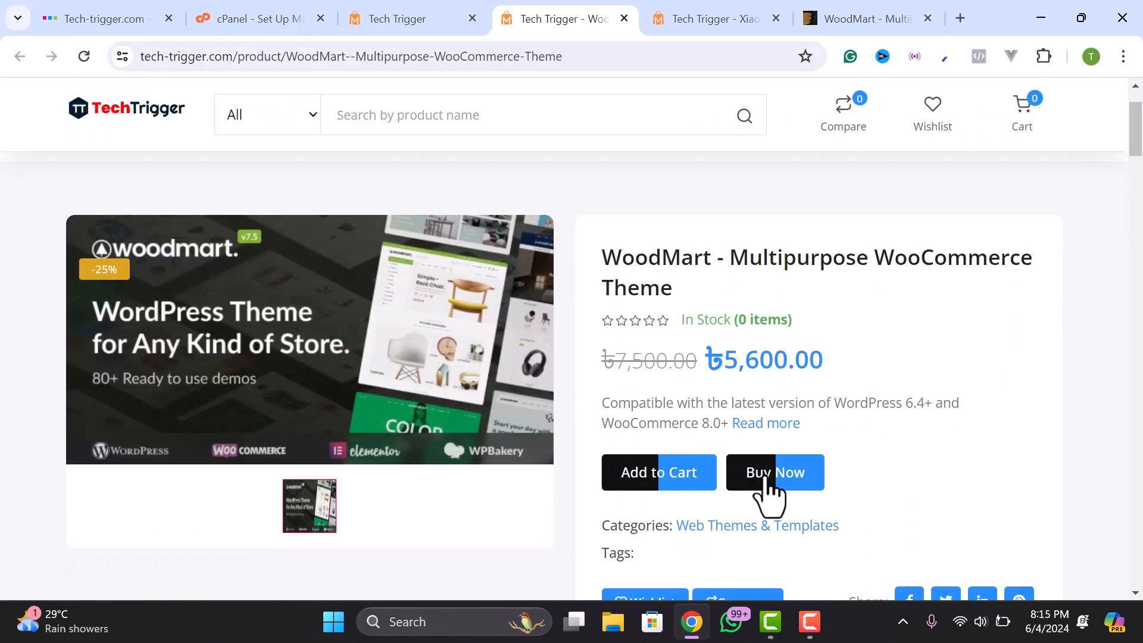
{"action": "scroll", "coordinate": [771, 417], "scroll_direction": "down", "scroll_amount": 2}
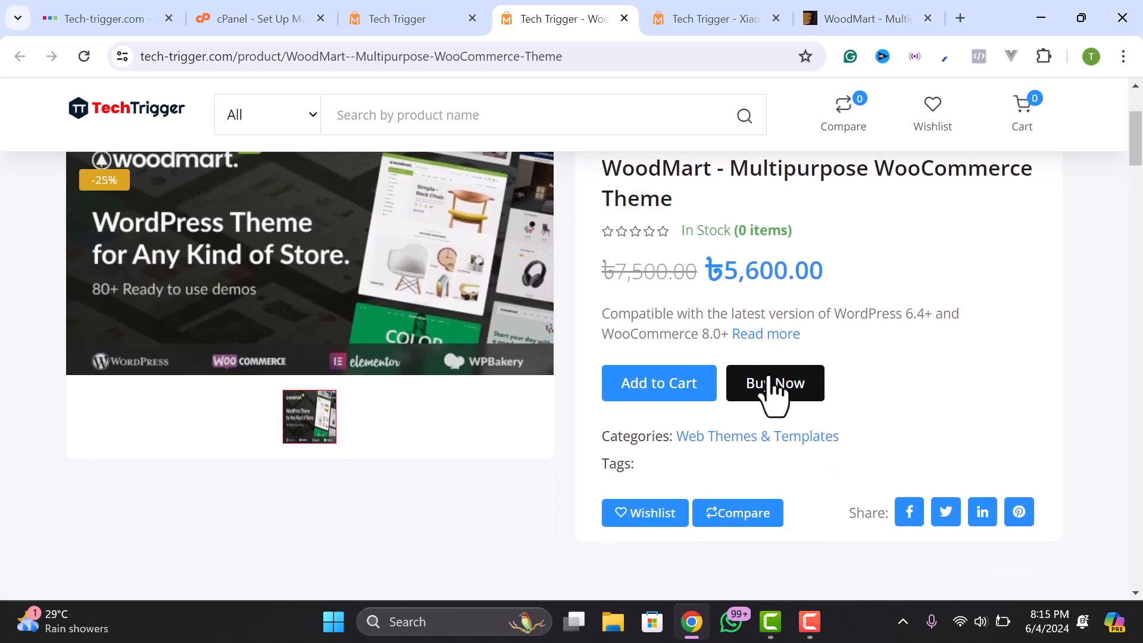
{"action": "scroll", "coordinate": [783, 403], "scroll_direction": "down", "scroll_amount": 5}
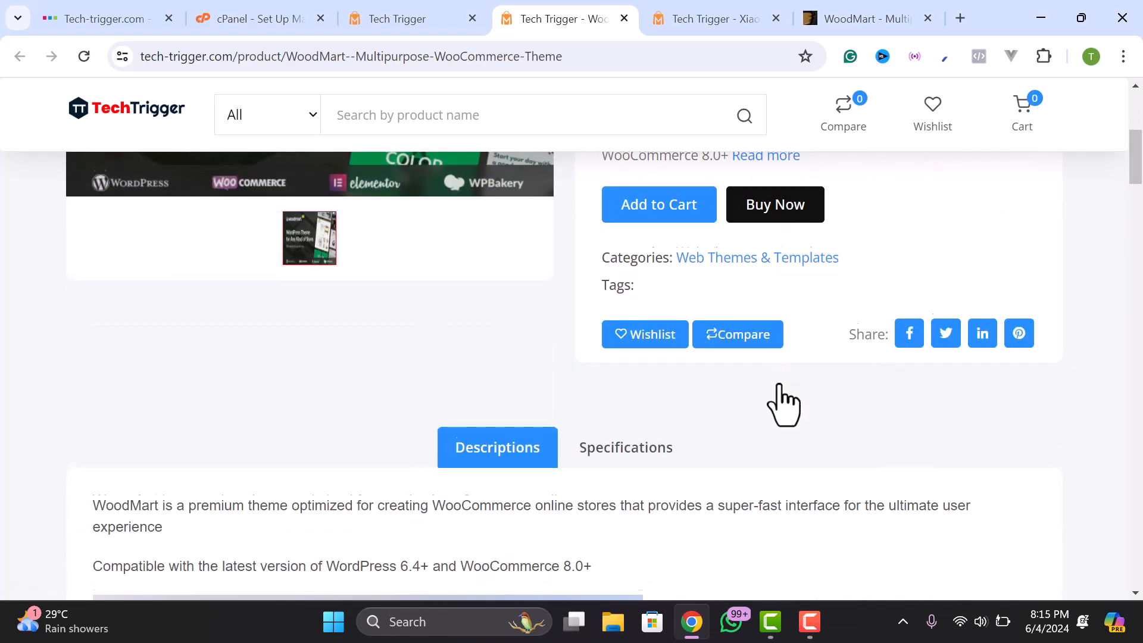
{"action": "scroll", "coordinate": [480, 383], "scroll_direction": "down", "scroll_amount": 15}
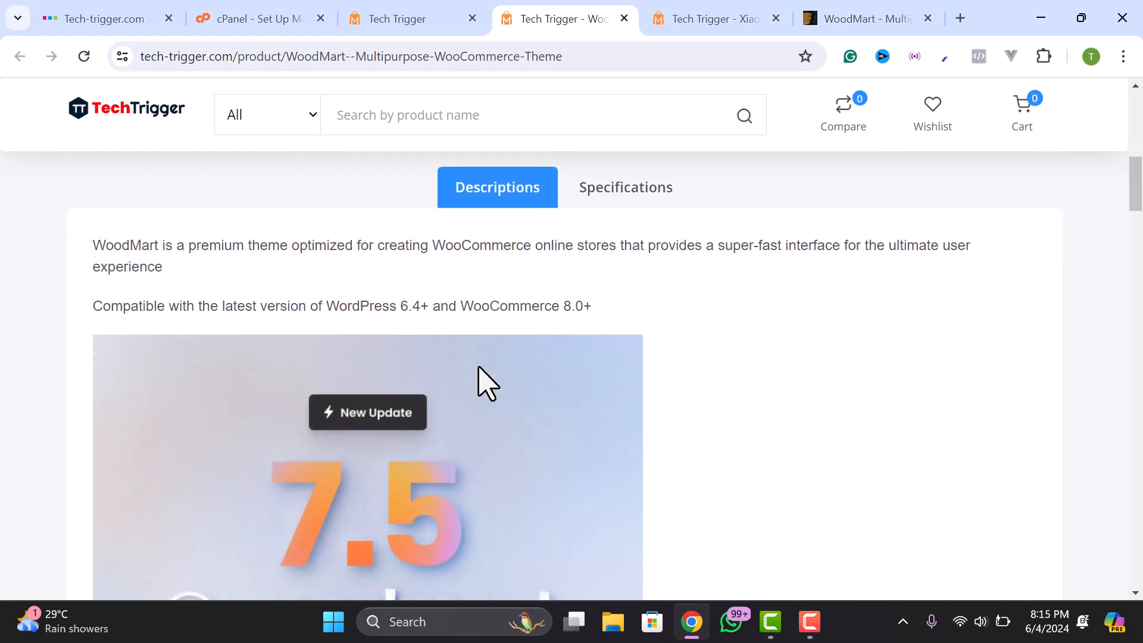
{"action": "scroll", "coordinate": [402, 380], "scroll_direction": "down", "scroll_amount": 18}
{"action": "scroll", "coordinate": [398, 387], "scroll_direction": "up", "scroll_amount": 16}
{"action": "scroll", "coordinate": [397, 381], "scroll_direction": "up", "scroll_amount": 15}
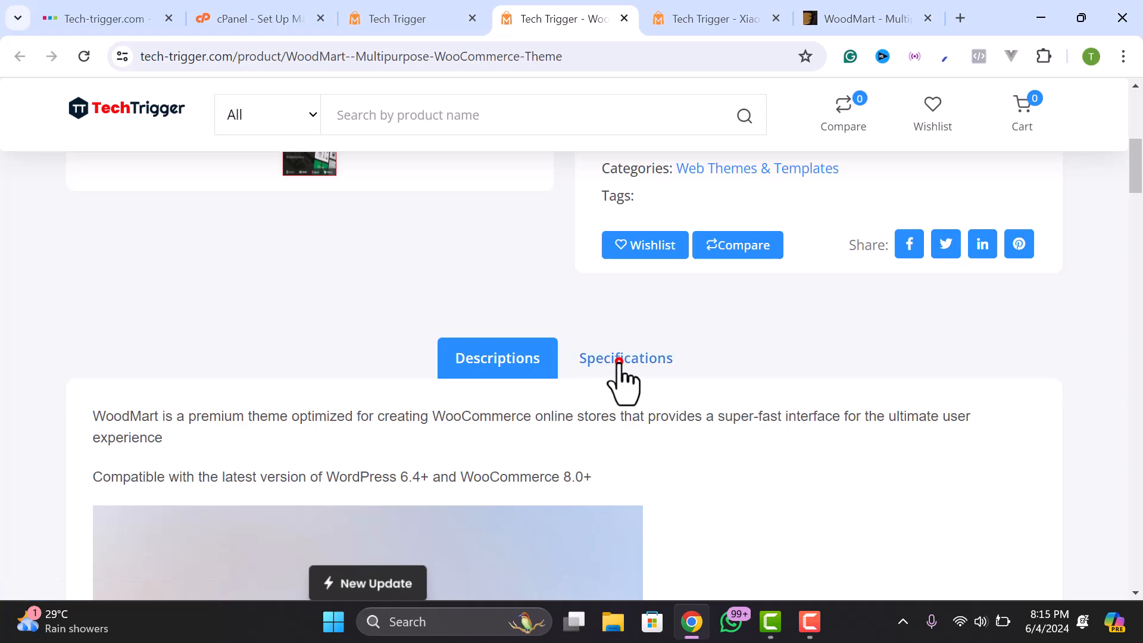
{"action": "left_click", "coordinate": [619, 361]}
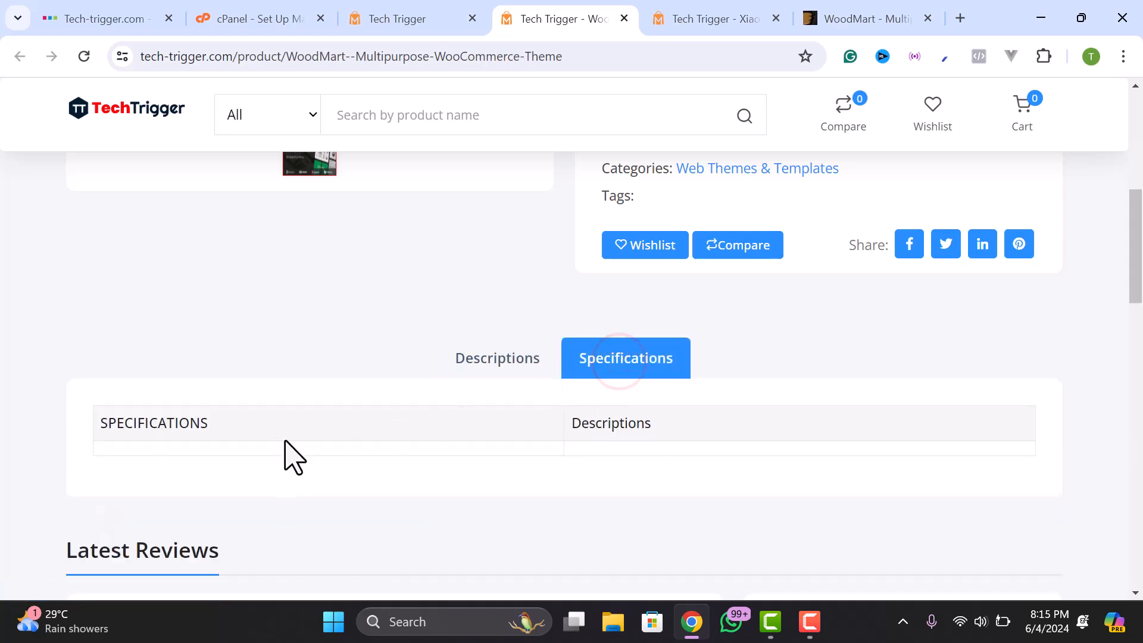
{"action": "scroll", "coordinate": [531, 481], "scroll_direction": "up", "scroll_amount": 6}
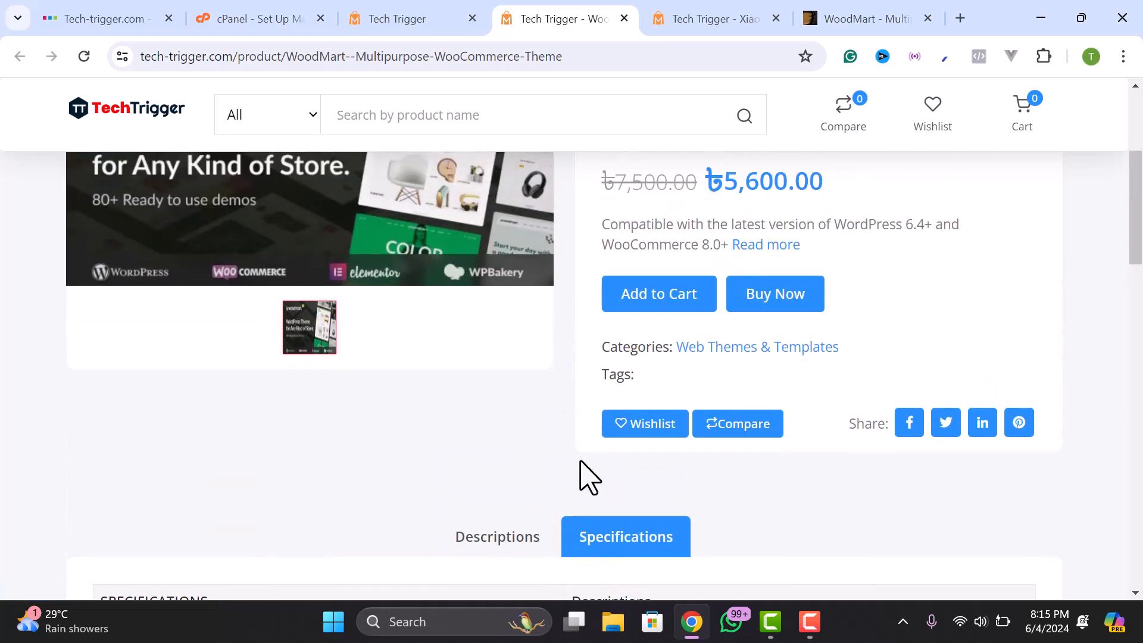
{"action": "scroll", "coordinate": [728, 451], "scroll_direction": "down", "scroll_amount": 1}
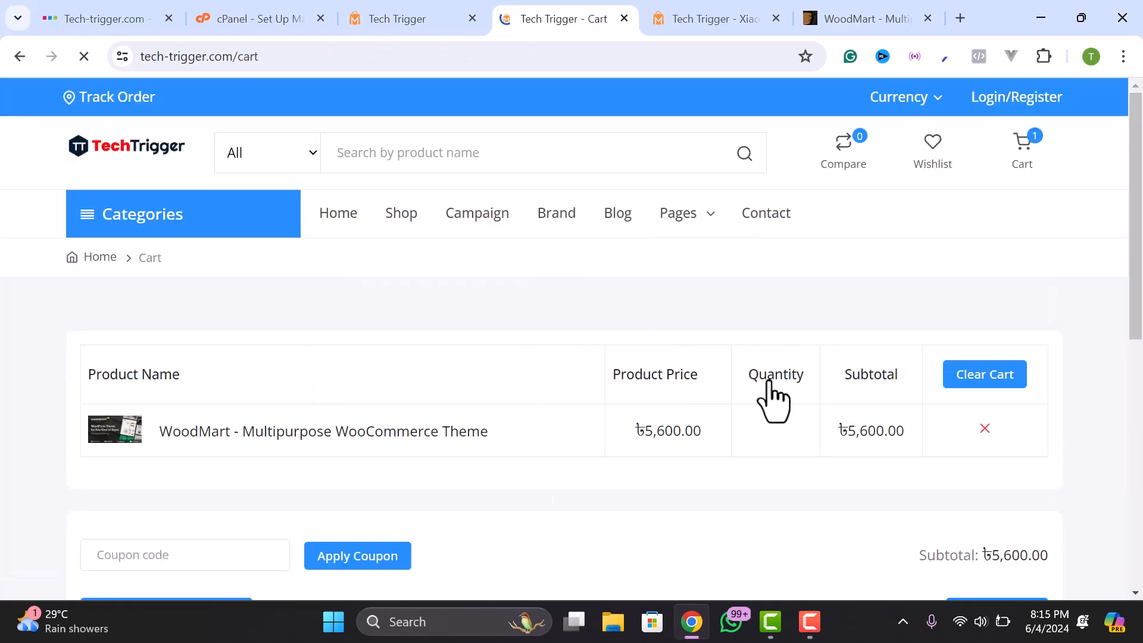
- Check out the cart's WoodMart item and browse the storefront Login/Register page
{"action": "scroll", "coordinate": [833, 381], "scroll_direction": "down", "scroll_amount": 6}
{"action": "scroll", "coordinate": [952, 334], "scroll_direction": "up", "scroll_amount": 6}
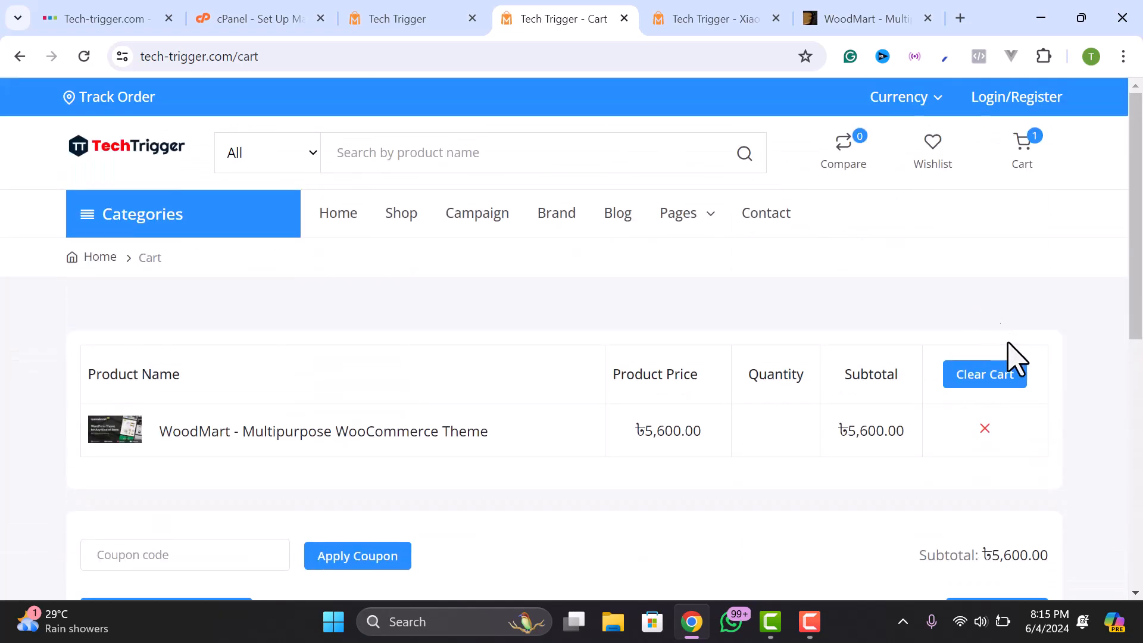
{"action": "scroll", "coordinate": [1012, 357], "scroll_direction": "down", "scroll_amount": 2}
{"action": "left_click", "coordinate": [1006, 503]}
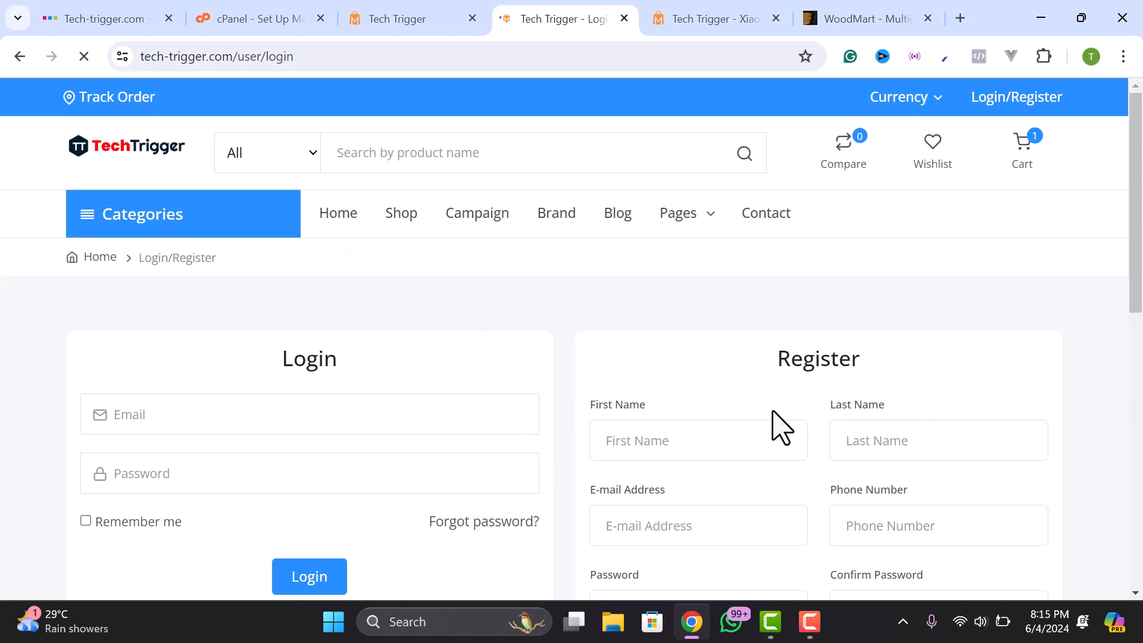
{"action": "scroll", "coordinate": [780, 425], "scroll_direction": "down", "scroll_amount": 2}
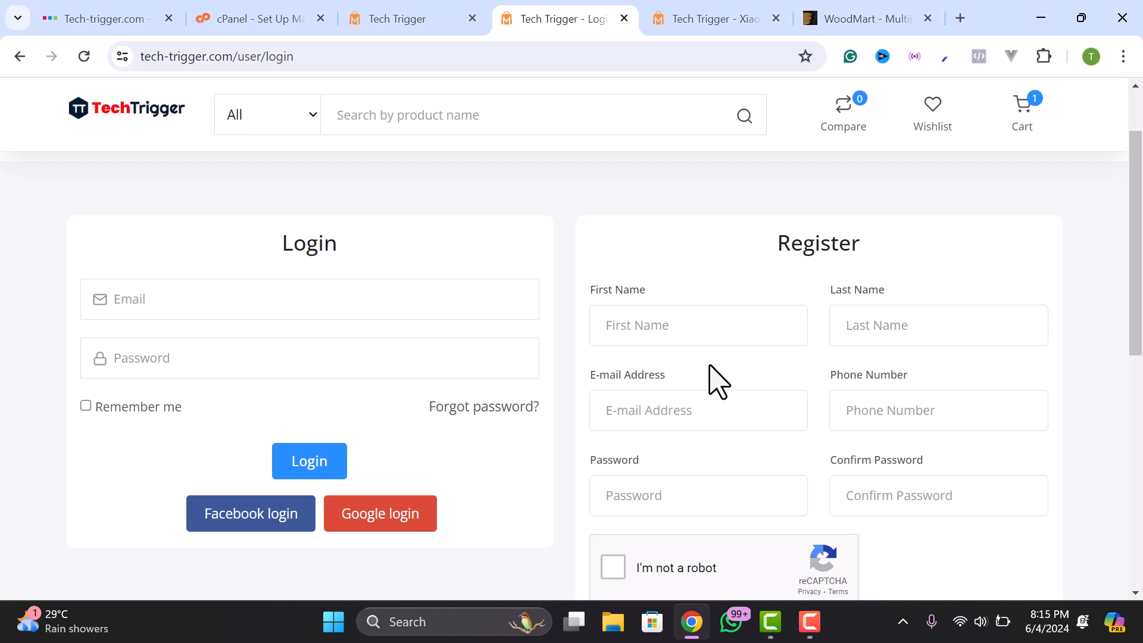
{"action": "scroll", "coordinate": [718, 381], "scroll_direction": "down", "scroll_amount": 3}
{"action": "scroll", "coordinate": [719, 381], "scroll_direction": "up", "scroll_amount": 2}
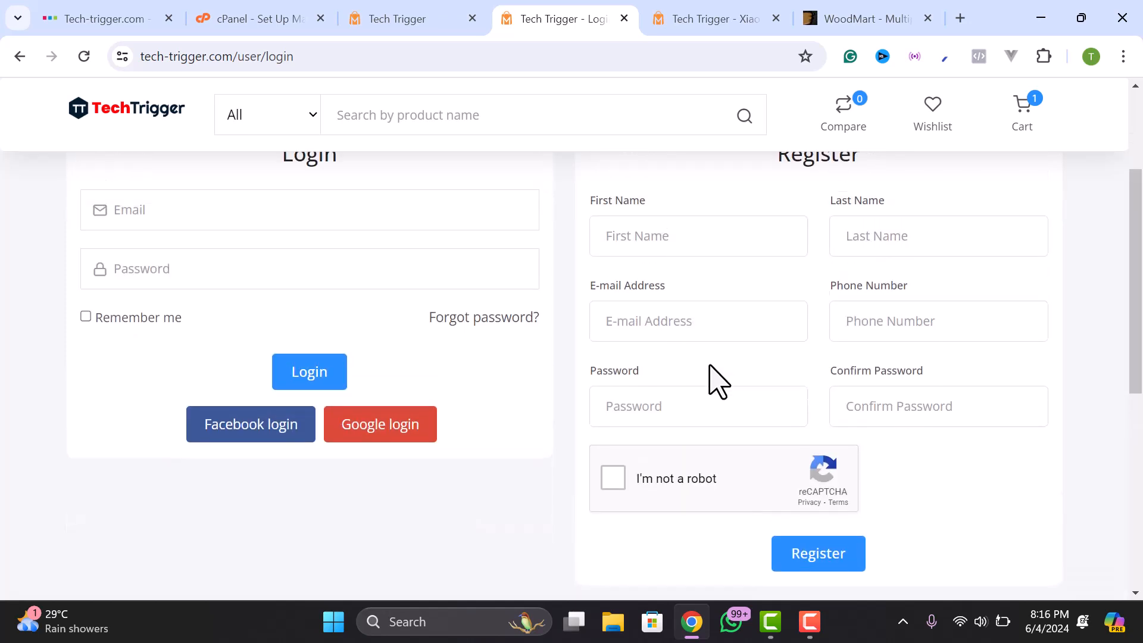
{"action": "scroll", "coordinate": [635, 337], "scroll_direction": "up", "scroll_amount": 2}
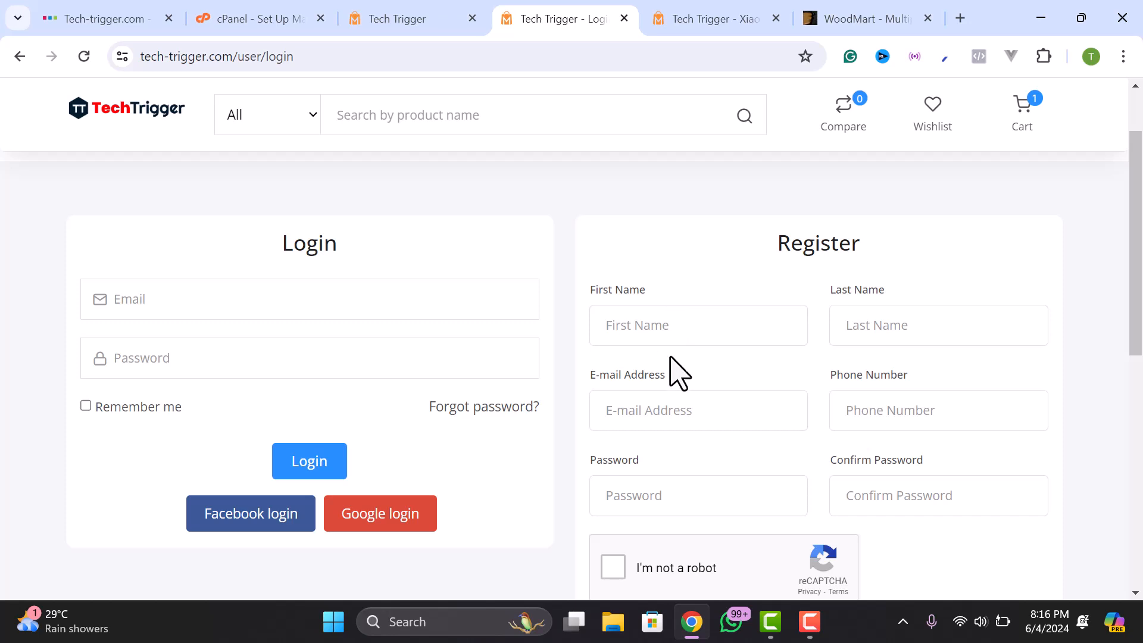
{"action": "scroll", "coordinate": [668, 416], "scroll_direction": "down", "scroll_amount": 3}
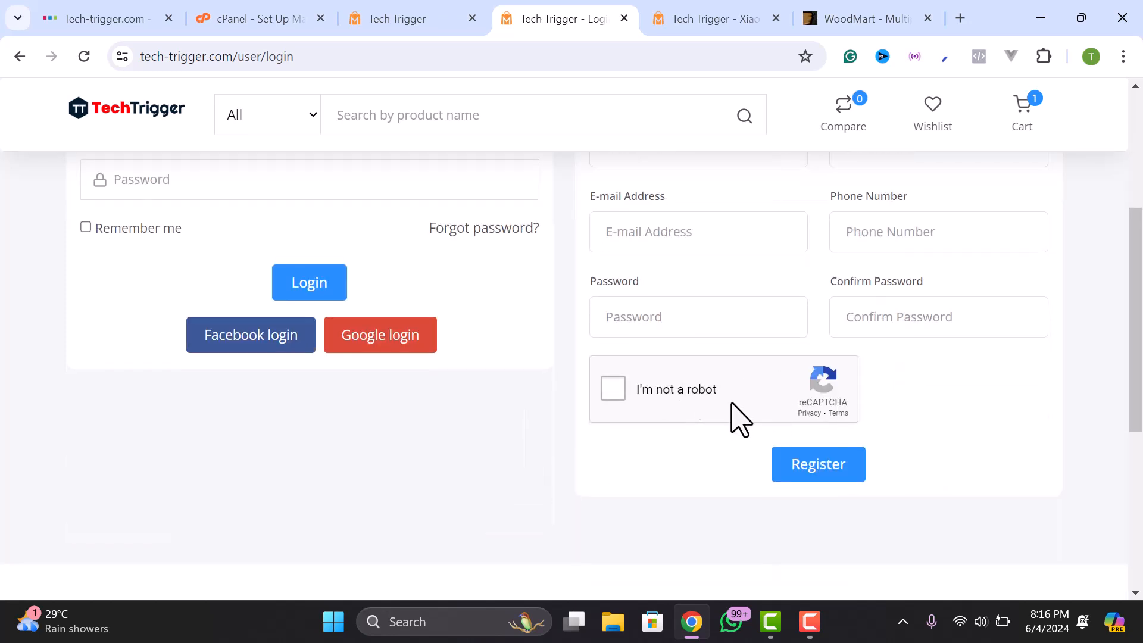
{"action": "scroll", "coordinate": [586, 282], "scroll_direction": "up", "scroll_amount": 1}
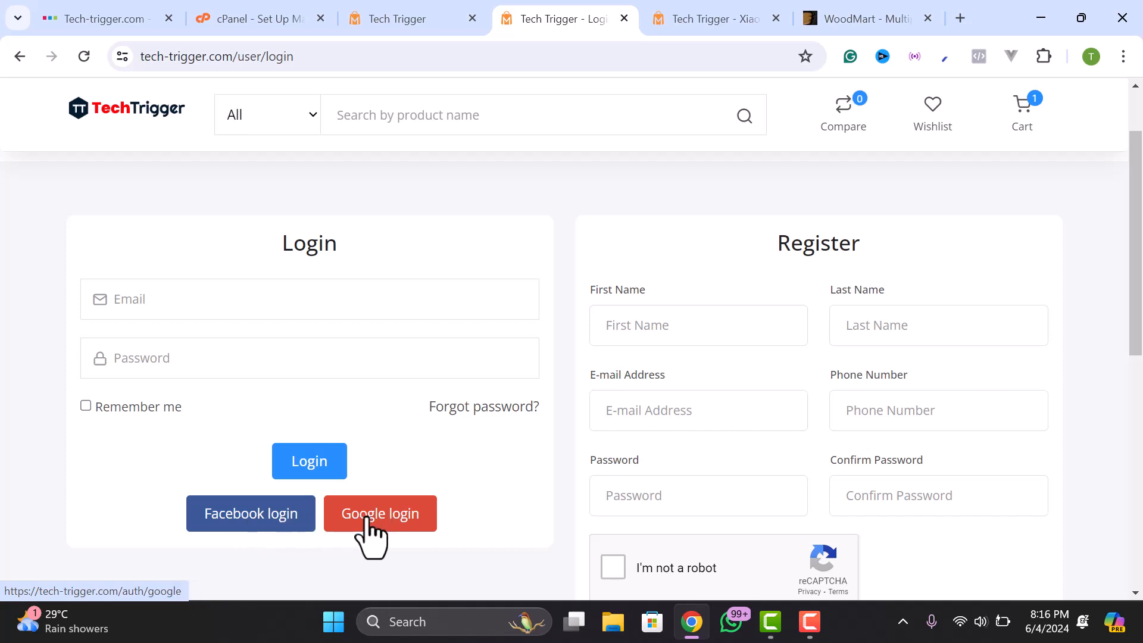
- Open the admin Google social login settings and search for 'social login tech trigger' videos
{"action": "left_click", "coordinate": [391, 18]}
{"action": "scroll", "coordinate": [307, 366], "scroll_direction": "down", "scroll_amount": 3}
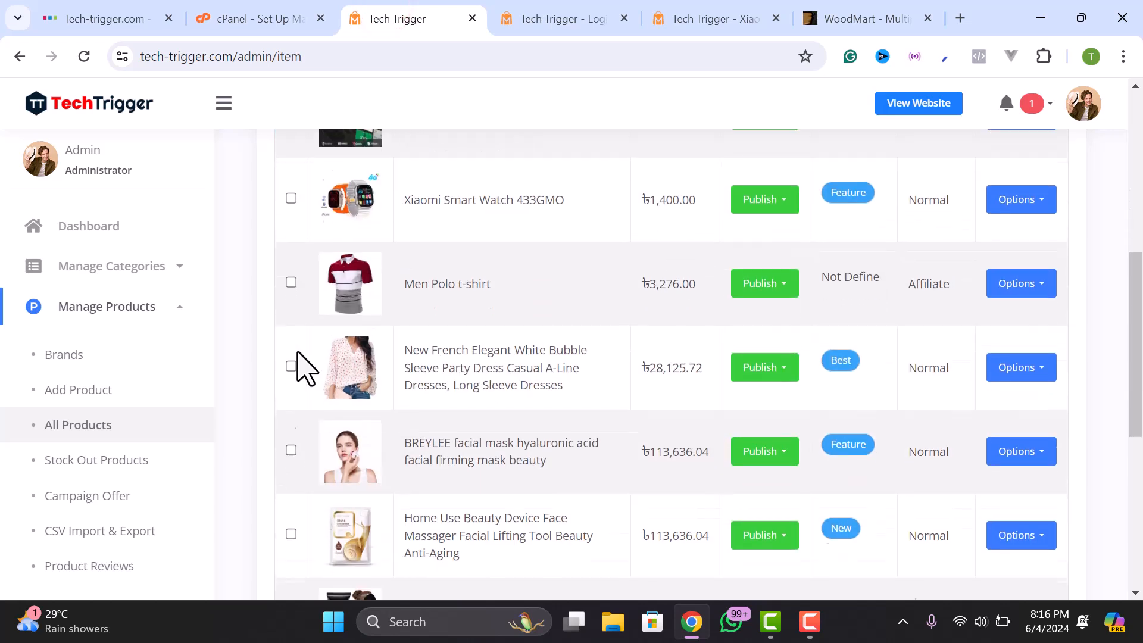
{"action": "scroll", "coordinate": [101, 408], "scroll_direction": "down", "scroll_amount": 5}
{"action": "scroll", "coordinate": [102, 347], "scroll_direction": "down", "scroll_amount": 2}
{"action": "left_click", "coordinate": [104, 304]}
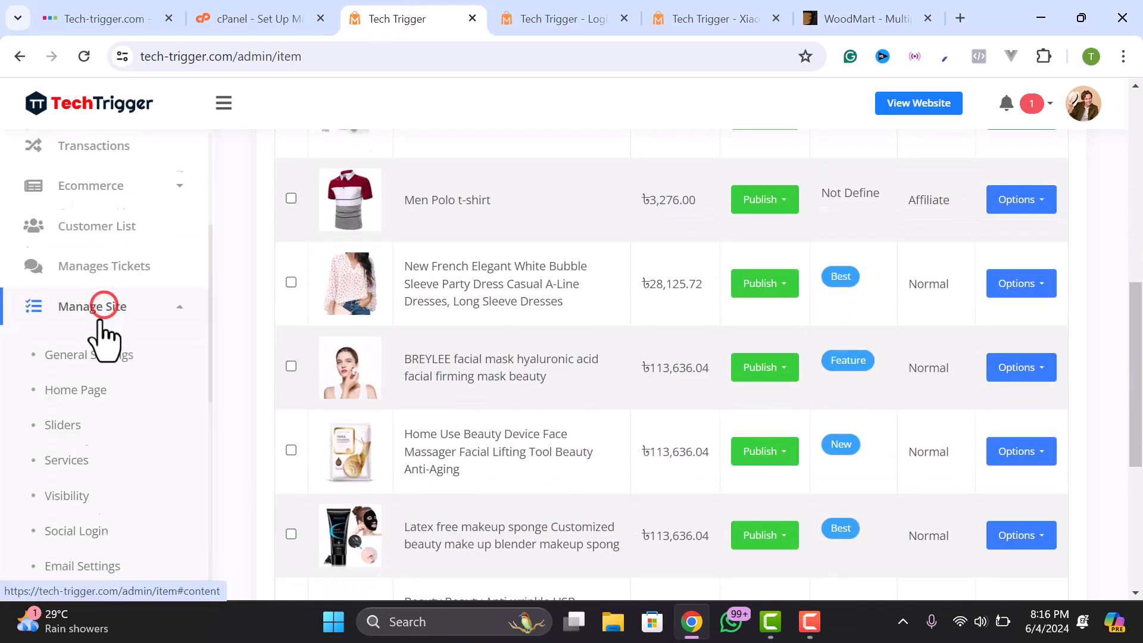
{"action": "scroll", "coordinate": [101, 346], "scroll_direction": "down", "scroll_amount": 2}
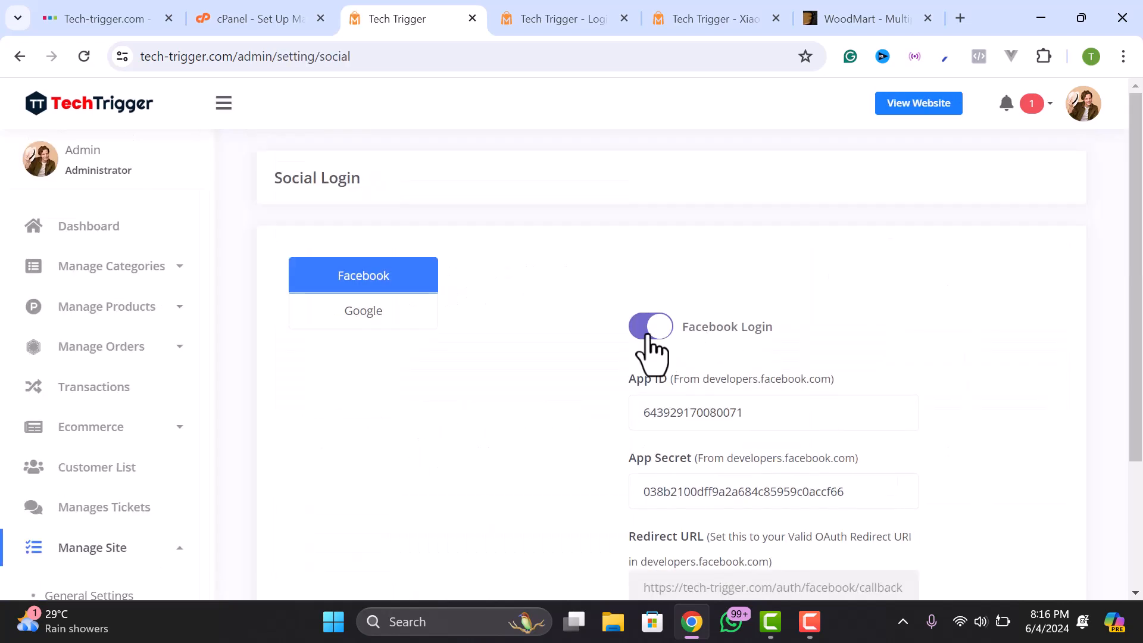
{"action": "left_click", "coordinate": [392, 315]}
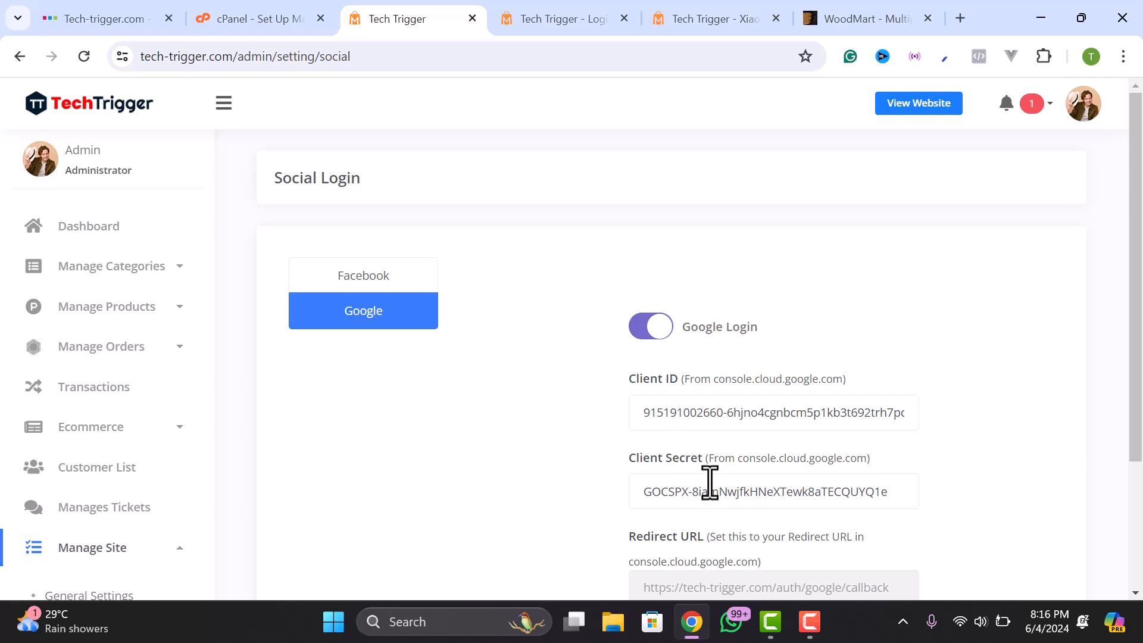
{"action": "type", "text": "social login tech trigger"}
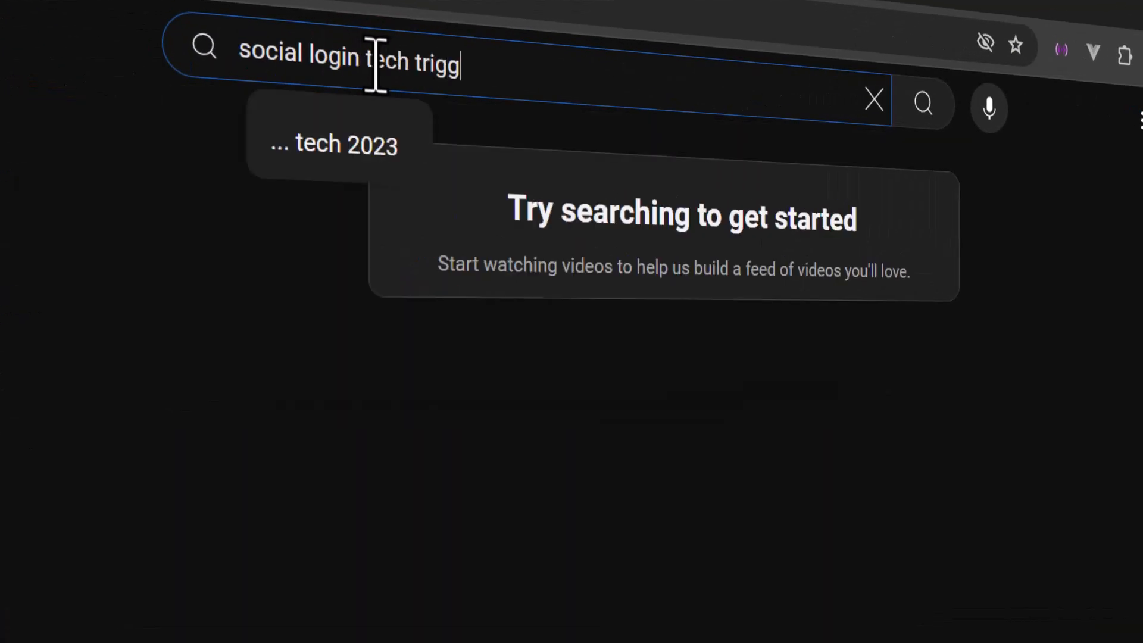
{"action": "key", "text": "Return"}
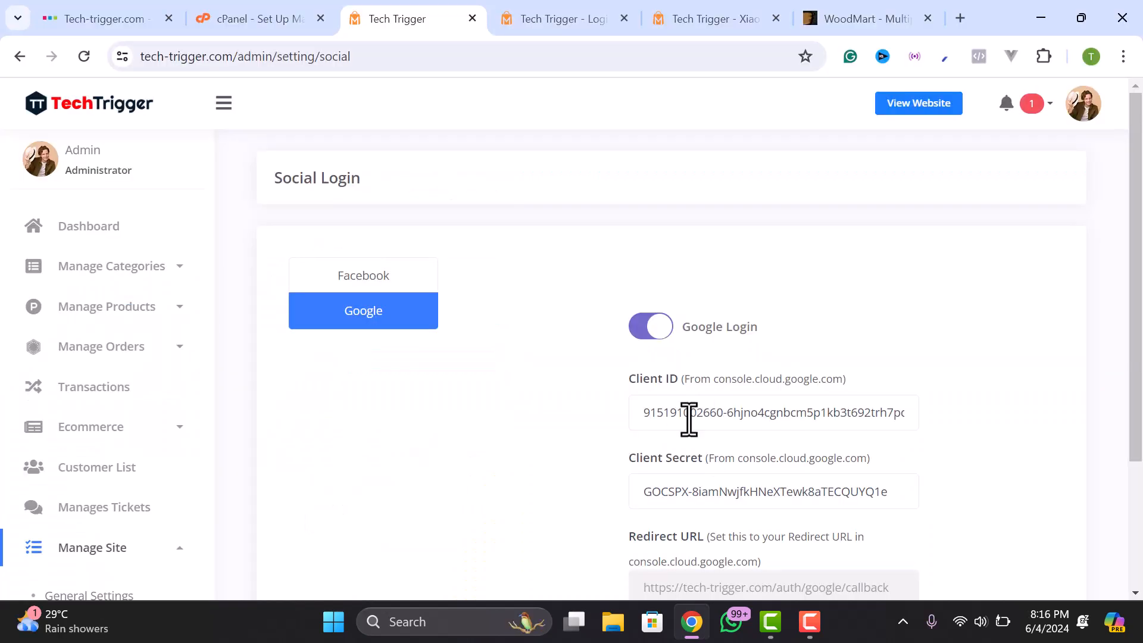
- Compare the Facebook and Google login credentials, then scroll the storefront login page to reCAPTCHA
{"action": "triple_click", "coordinate": [717, 404]}
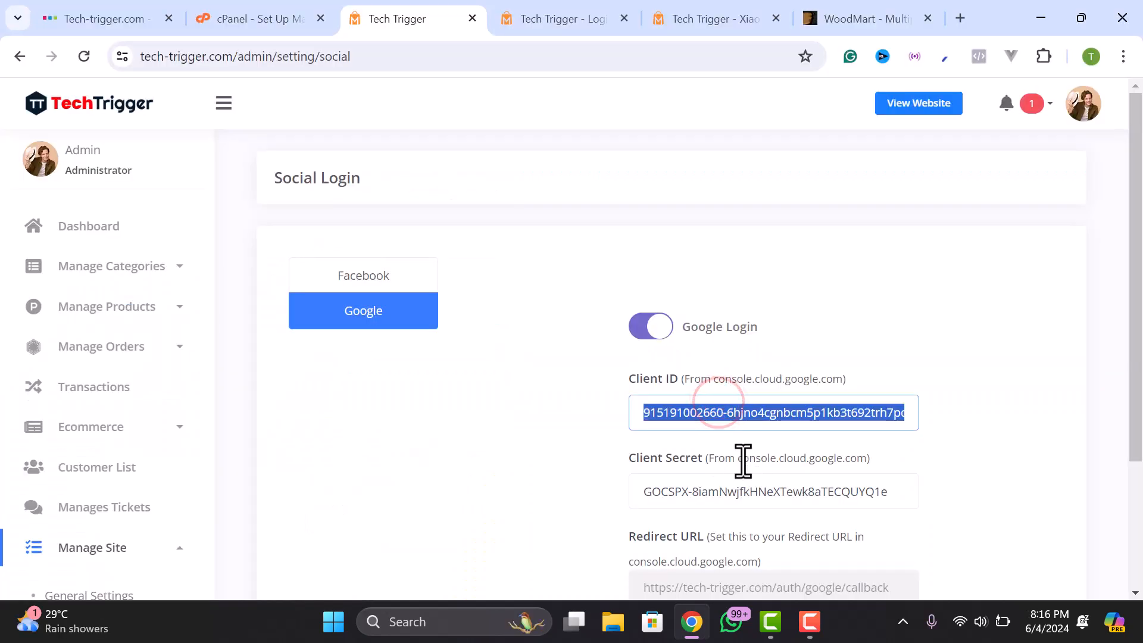
{"action": "scroll", "coordinate": [711, 466], "scroll_direction": "down", "scroll_amount": 1}
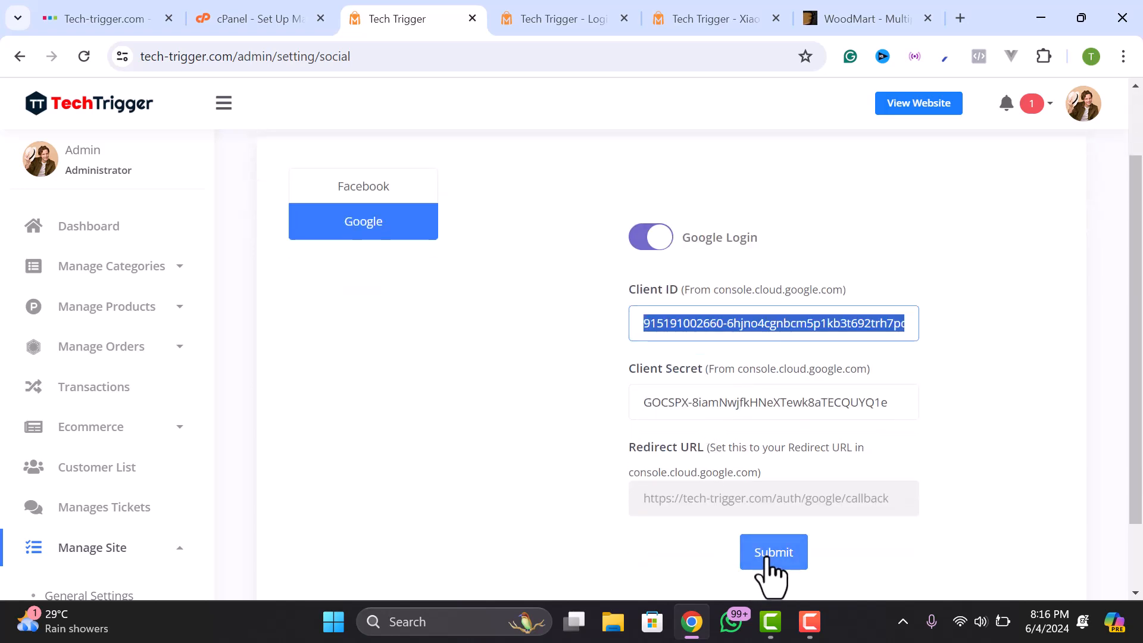
{"action": "scroll", "coordinate": [459, 377], "scroll_direction": "up", "scroll_amount": 1}
{"action": "left_click", "coordinate": [388, 262]}
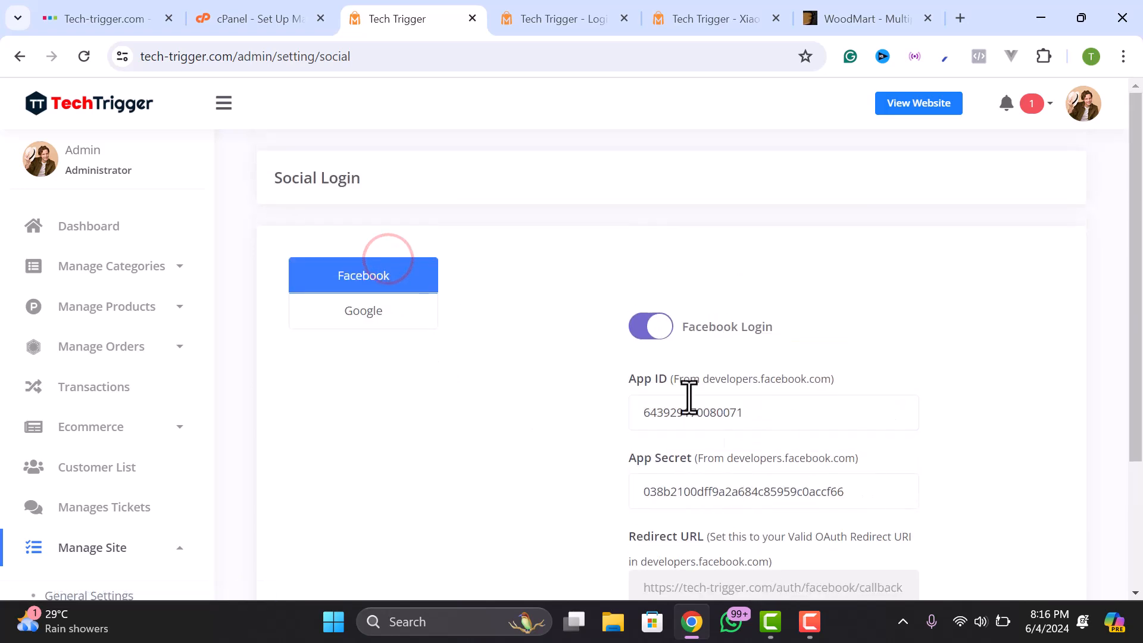
{"action": "left_click", "coordinate": [366, 299]}
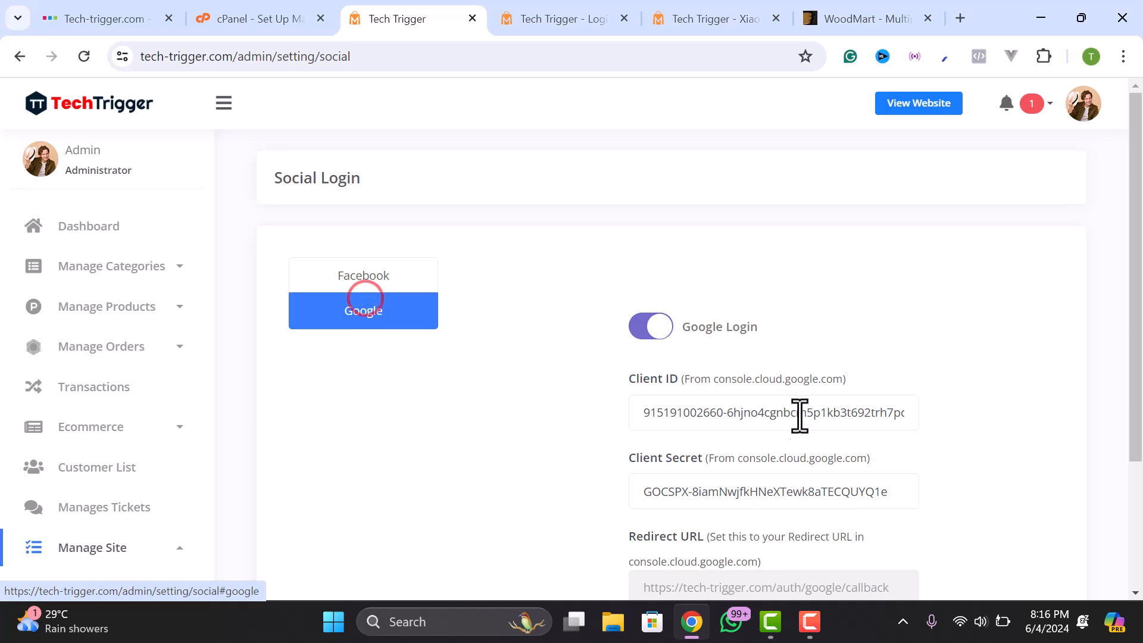
{"action": "scroll", "coordinate": [726, 442], "scroll_direction": "down", "scroll_amount": 1}
{"action": "scroll", "coordinate": [726, 442], "scroll_direction": "up", "scroll_amount": 1}
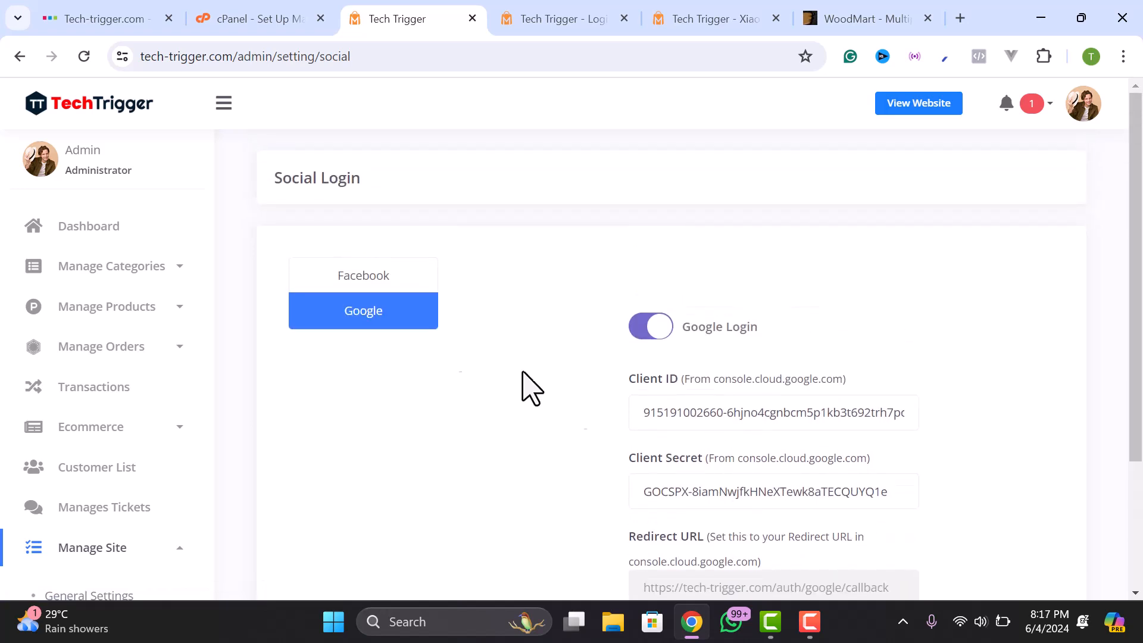
{"action": "left_click", "coordinate": [366, 286]}
{"action": "left_click", "coordinate": [381, 312]}
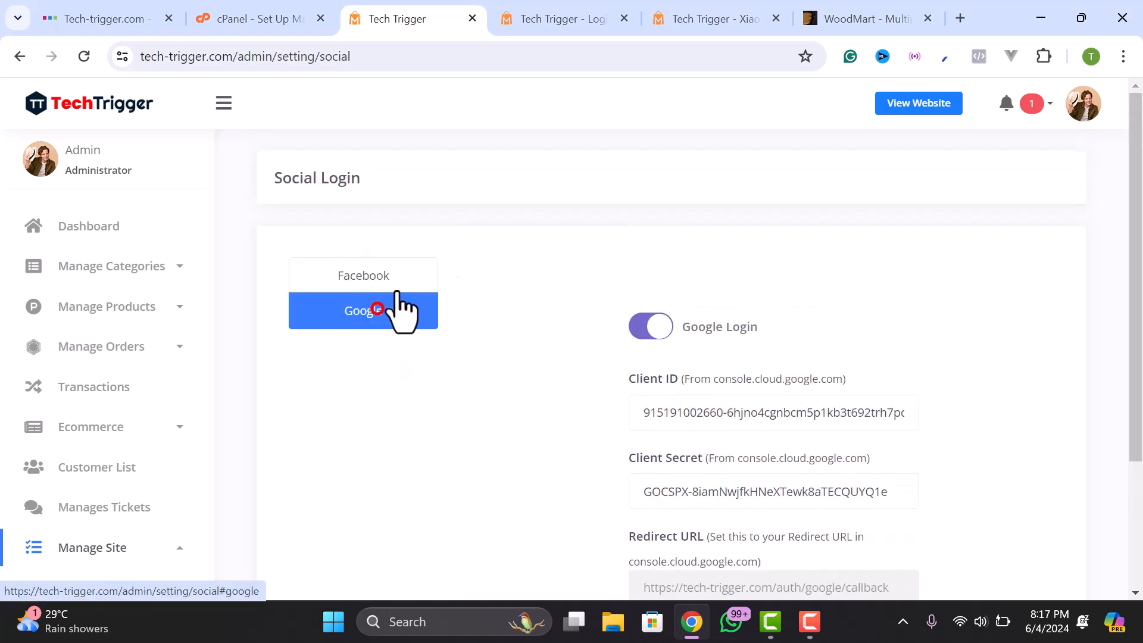
{"action": "left_click", "coordinate": [581, 13]}
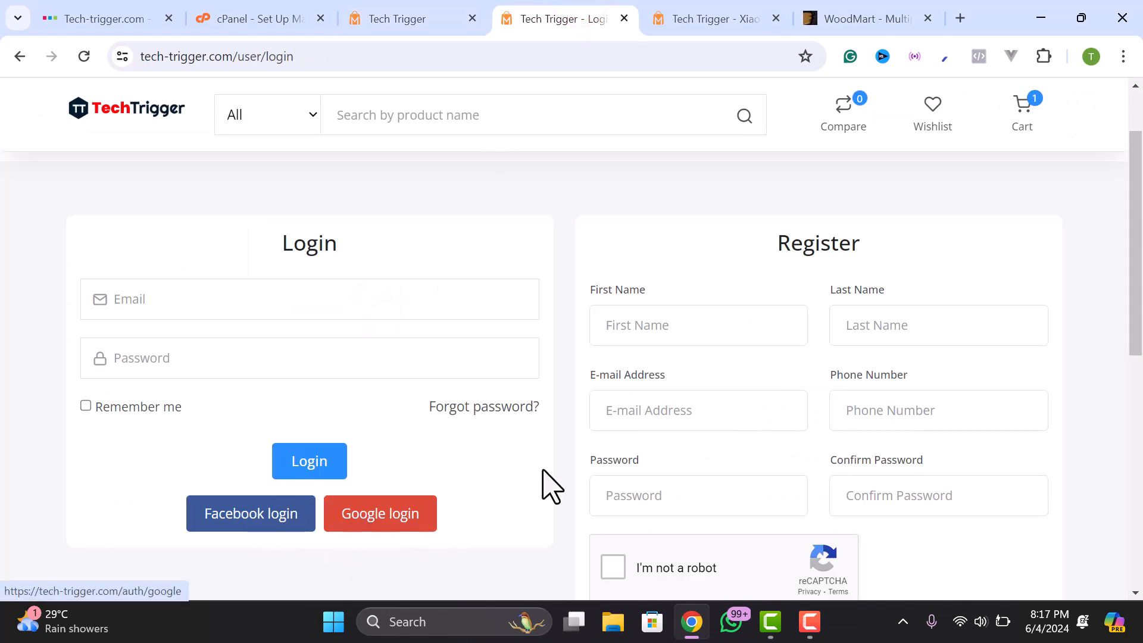
{"action": "scroll", "coordinate": [547, 484], "scroll_direction": "down", "scroll_amount": 3}
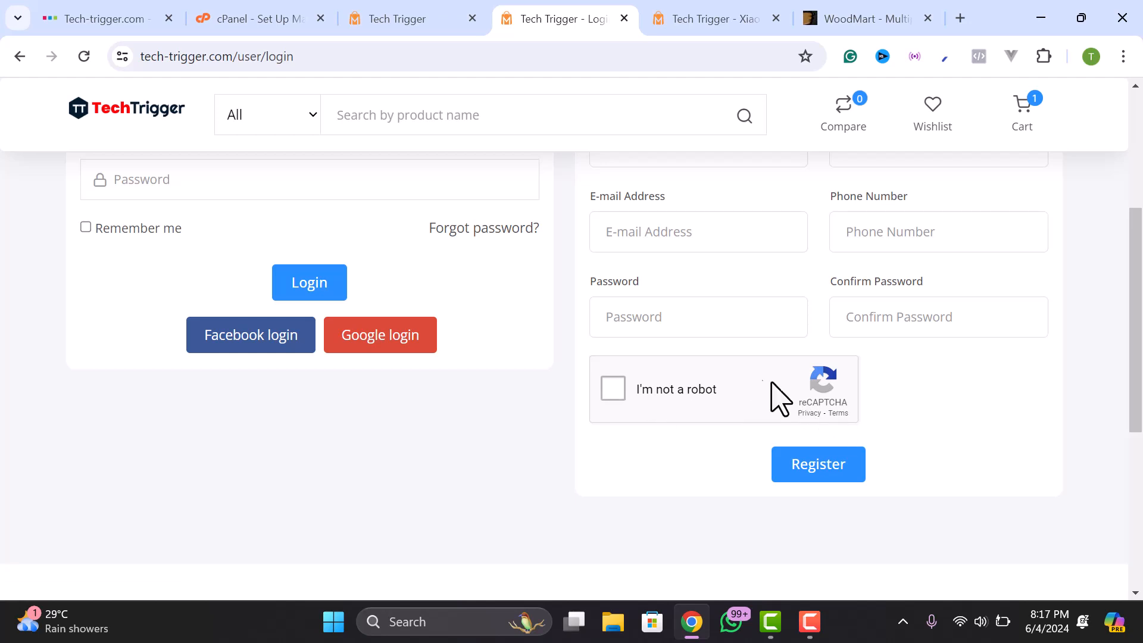
- Open the admin Scripts settings and select the Google reCAPTCHA site key
{"action": "left_click", "coordinate": [416, 20]}
{"action": "left_click", "coordinate": [361, 497]}
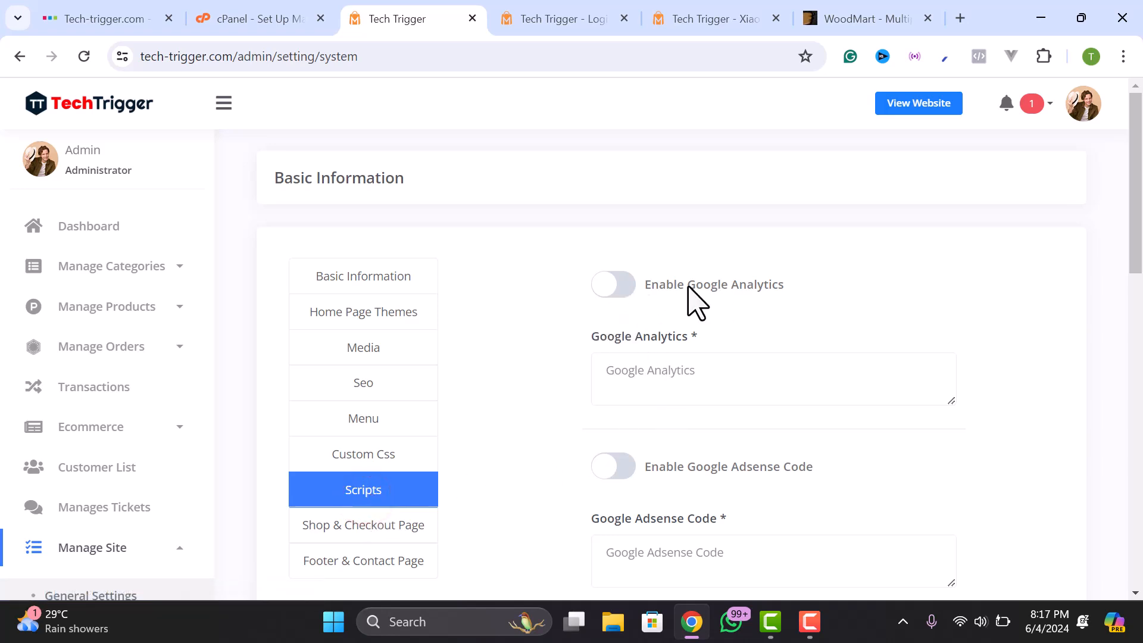
{"action": "scroll", "coordinate": [656, 293], "scroll_direction": "down", "scroll_amount": 2}
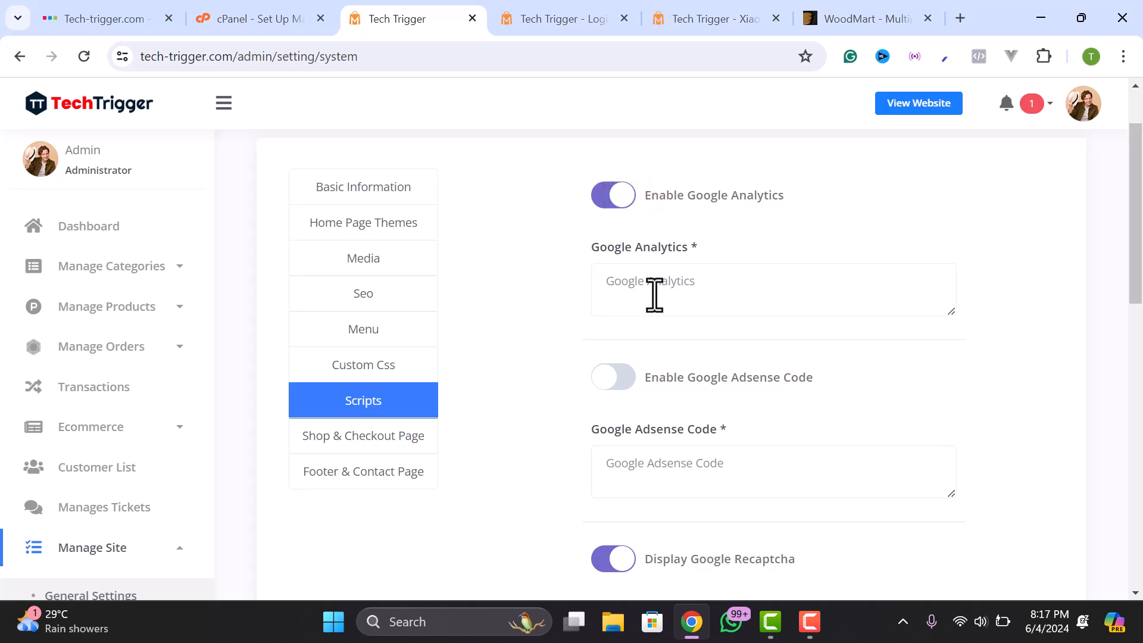
{"action": "left_click", "coordinate": [613, 195]}
{"action": "scroll", "coordinate": [633, 306], "scroll_direction": "down", "scroll_amount": 2}
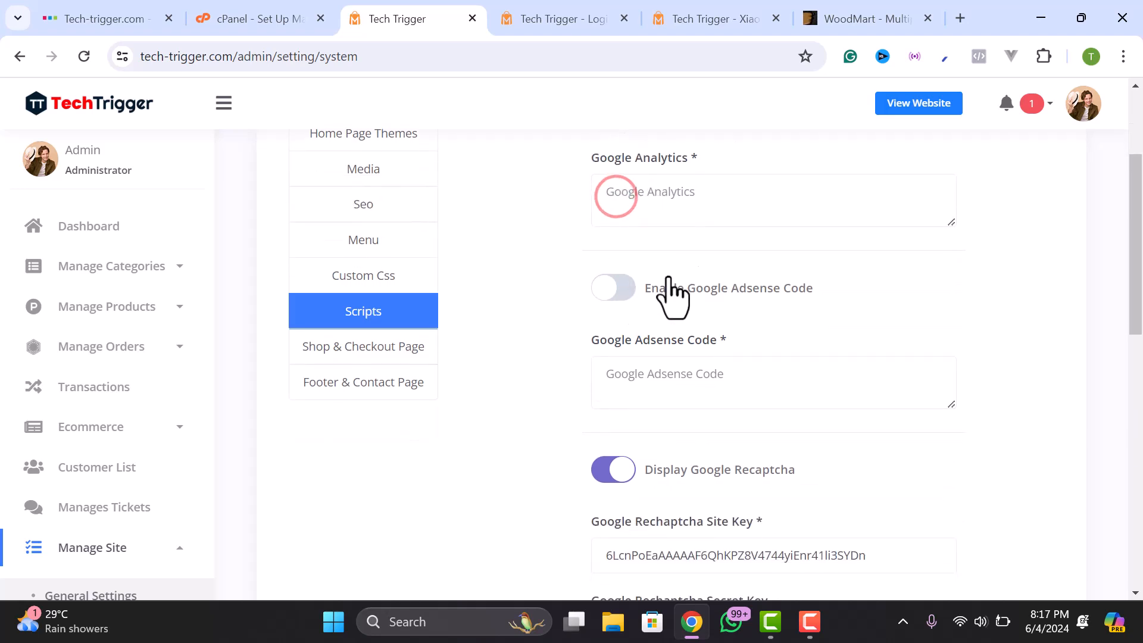
{"action": "scroll", "coordinate": [727, 301], "scroll_direction": "down", "scroll_amount": 2}
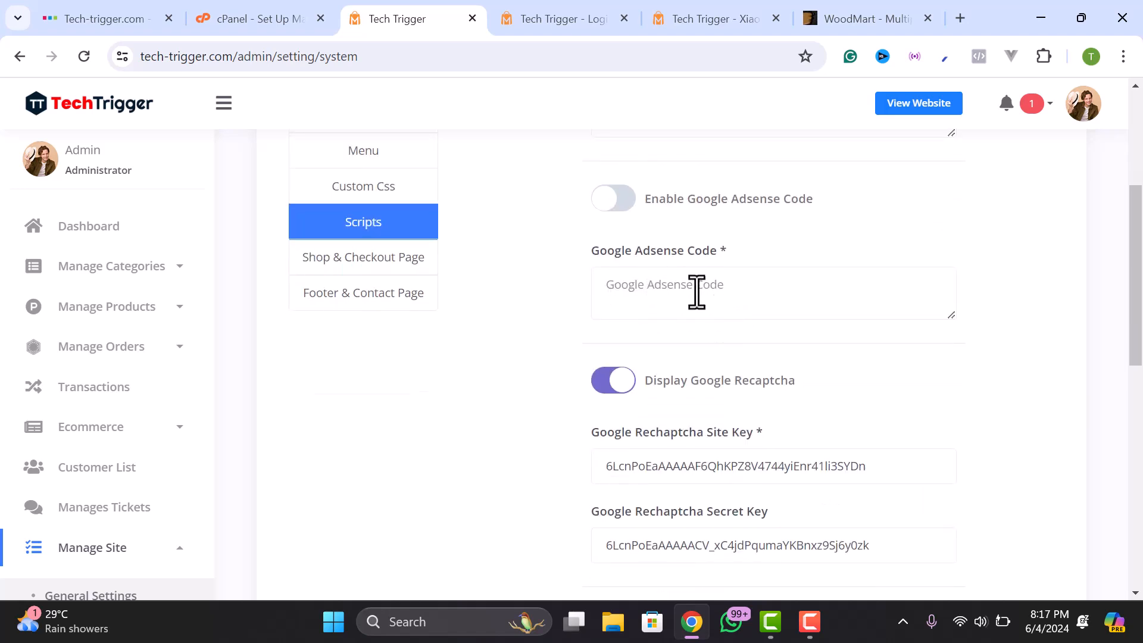
{"action": "scroll", "coordinate": [658, 319], "scroll_direction": "down", "scroll_amount": 3}
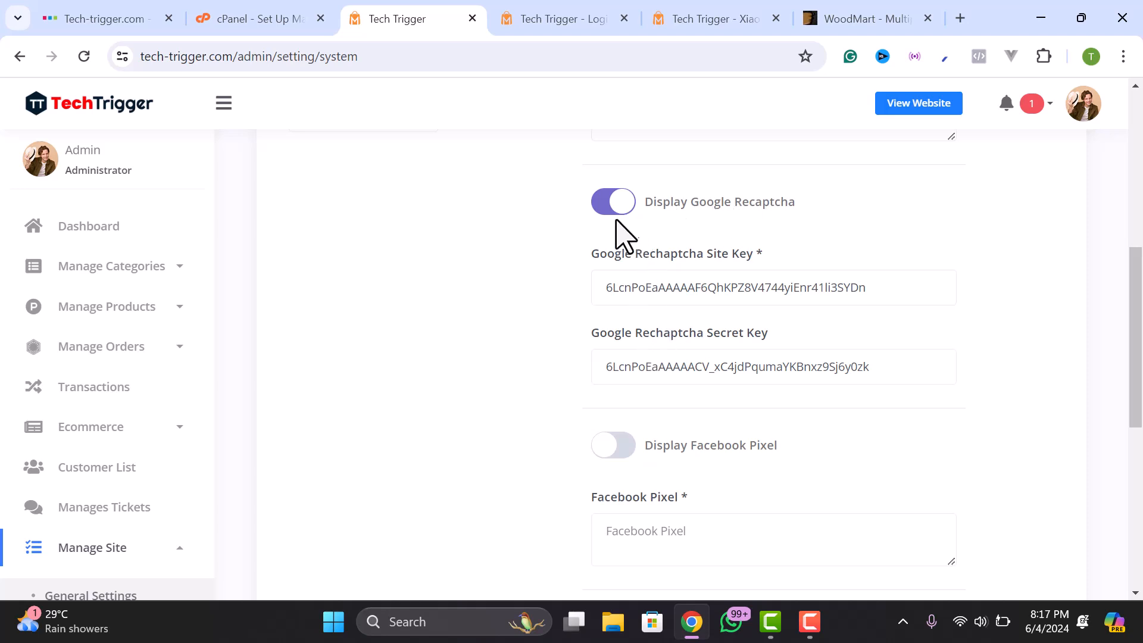
{"action": "double_click", "coordinate": [663, 296]}
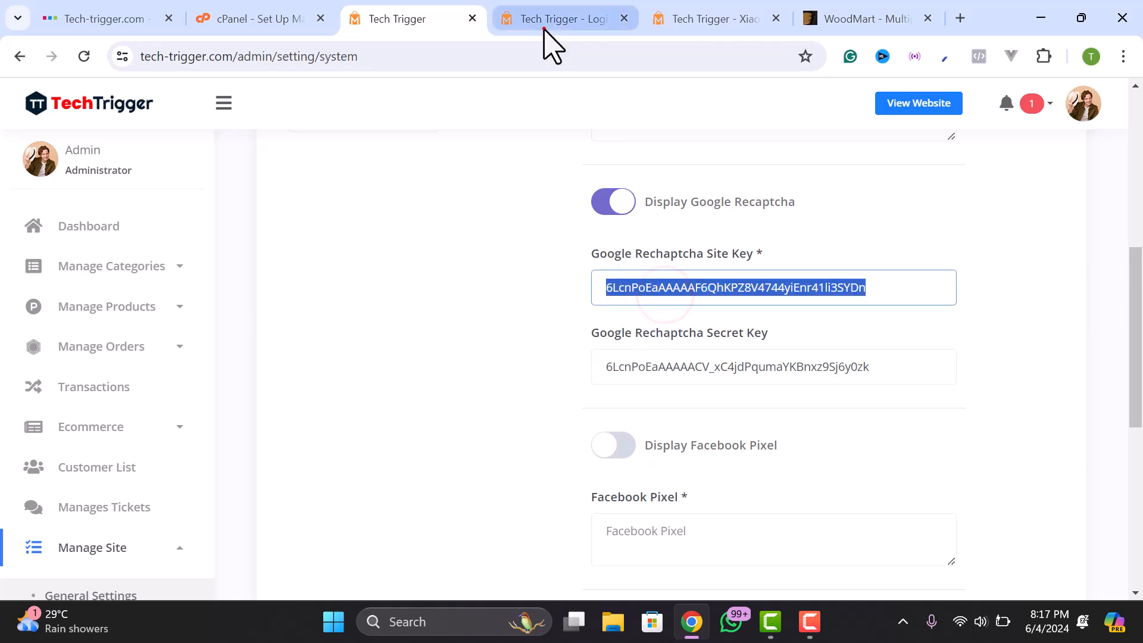
- Check the storefront login page, deselect the site key, and start a new browser tab
{"action": "left_click", "coordinate": [544, 24]}
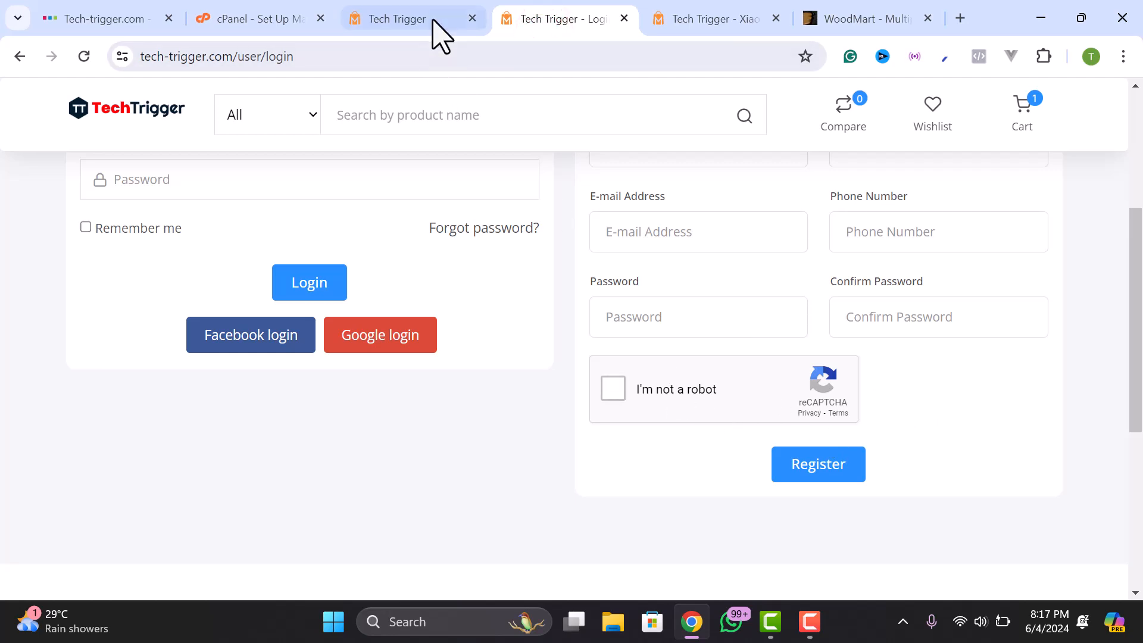
{"action": "left_click", "coordinate": [433, 25]}
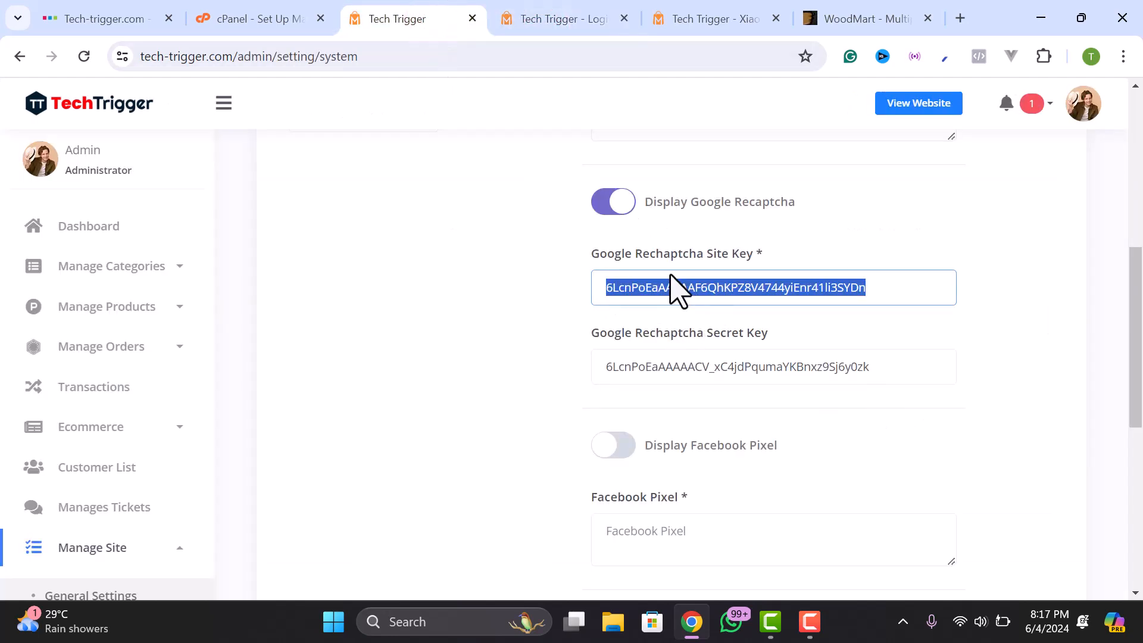
{"action": "left_click", "coordinate": [683, 296]}
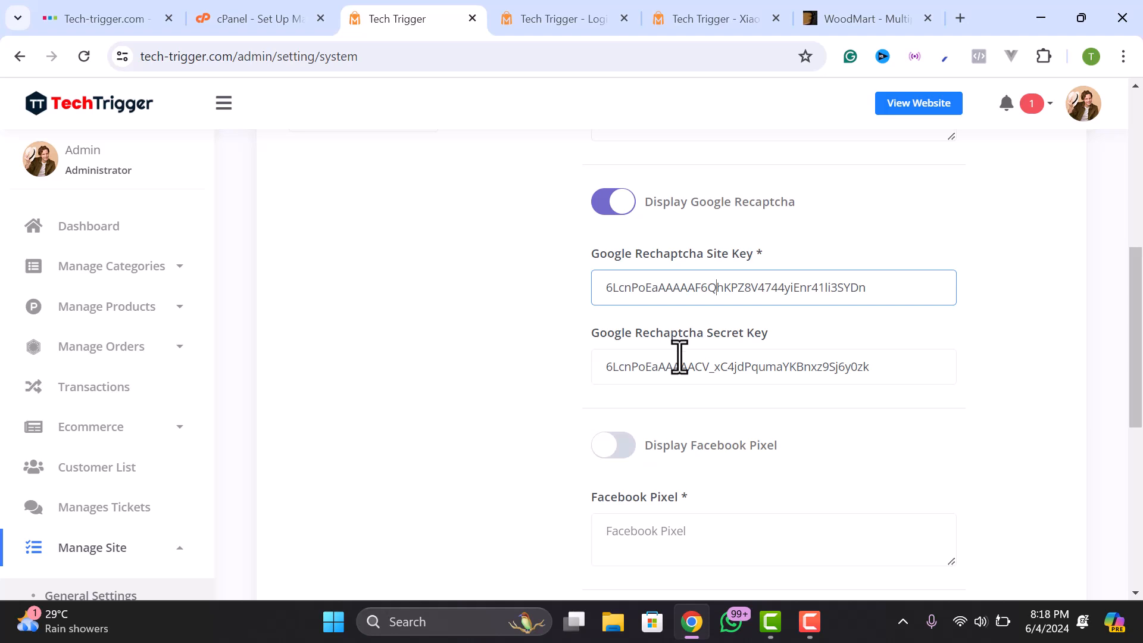
{"action": "left_click", "coordinate": [960, 18]}
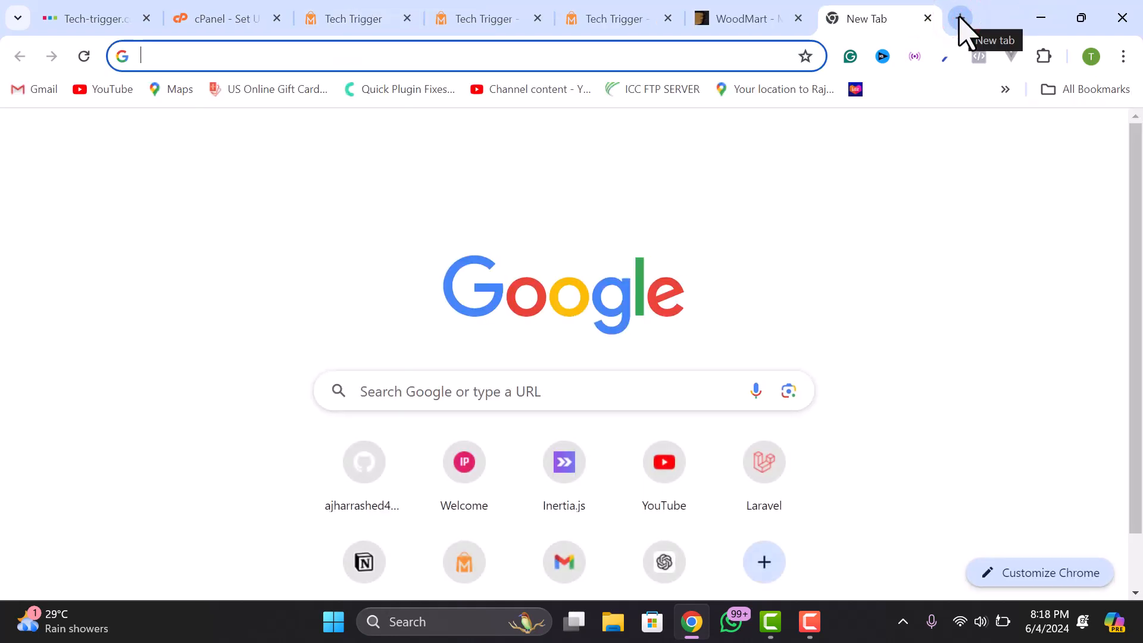
- Search Google for 'google recaptcha' and go from its about page to the admin console
{"action": "type", "text": "r"}
{"action": "key", "text": "BackSpace"}
{"action": "key", "text": "BackSpace"}
{"action": "type", "text": "go"}
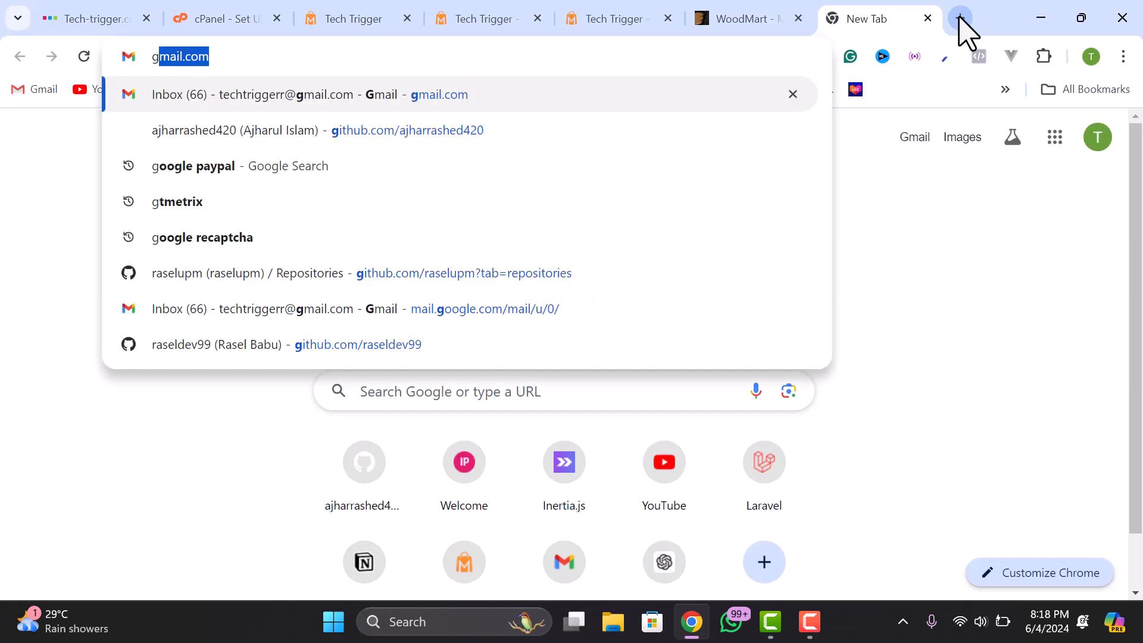
{"action": "type", "text": "ogle re"}
{"action": "key", "text": "Return"}
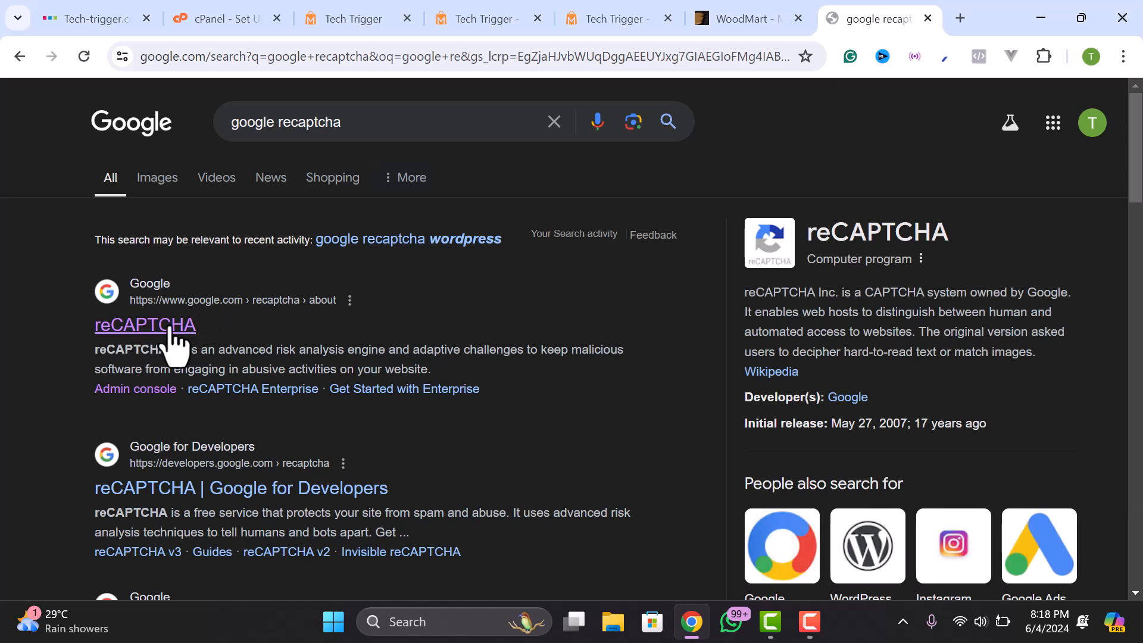
{"action": "left_click", "coordinate": [132, 343]}
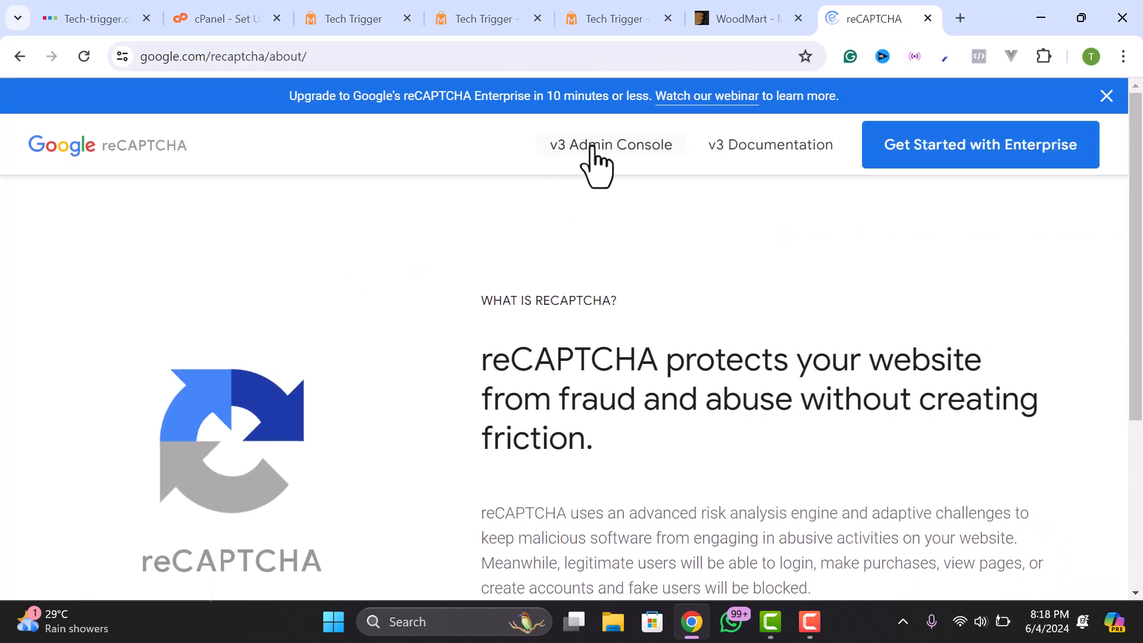
{"action": "left_click", "coordinate": [595, 146]}
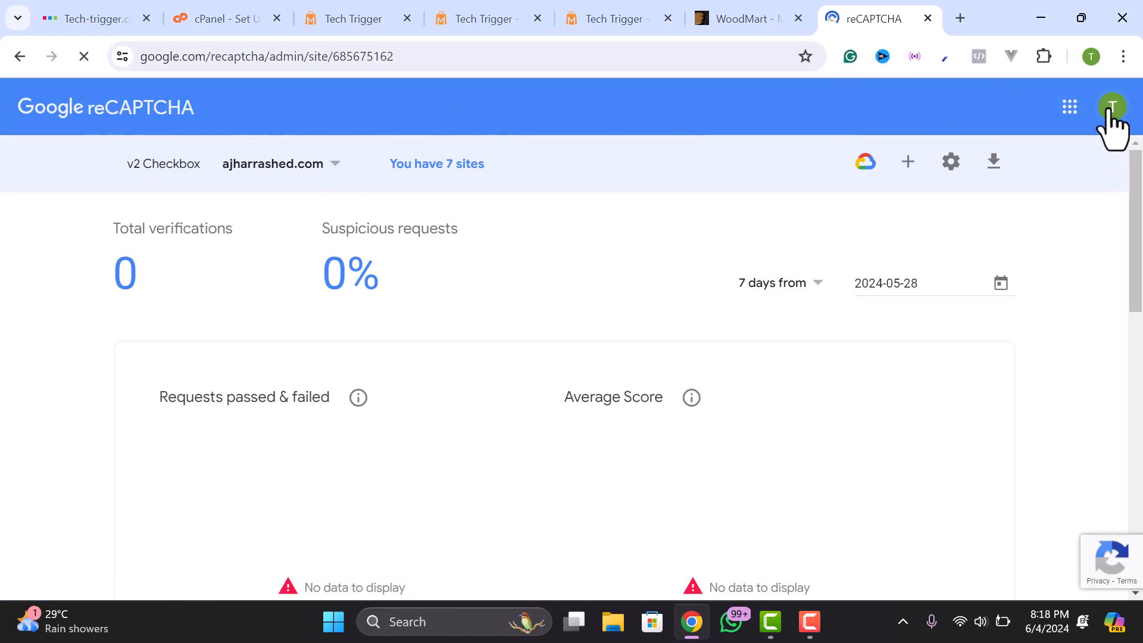
- Start registering a new site in the reCAPTCHA admin console
{"action": "left_click", "coordinate": [333, 164]}
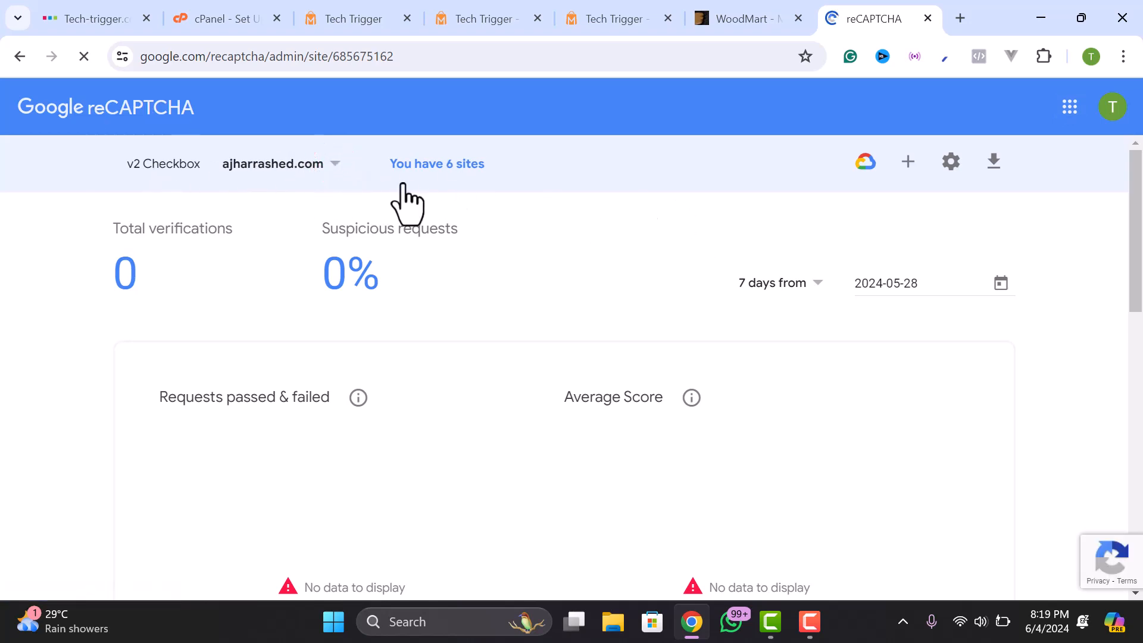
{"action": "left_click", "coordinate": [908, 165]}
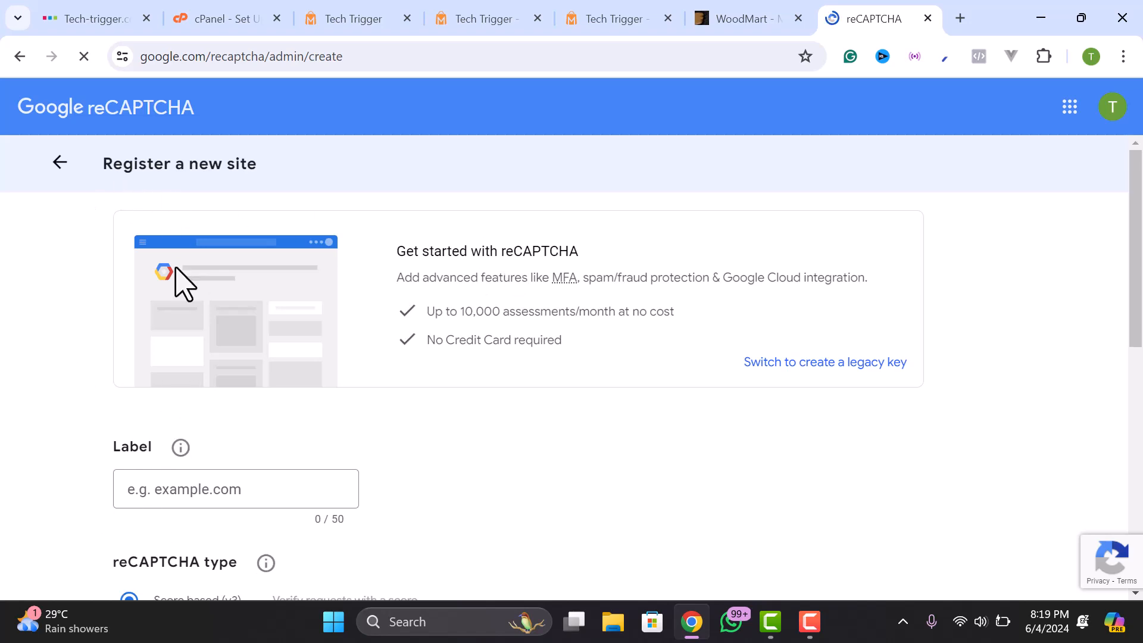
{"action": "scroll", "coordinate": [201, 482], "scroll_direction": "down", "scroll_amount": 1}
{"action": "left_click", "coordinate": [161, 398]}
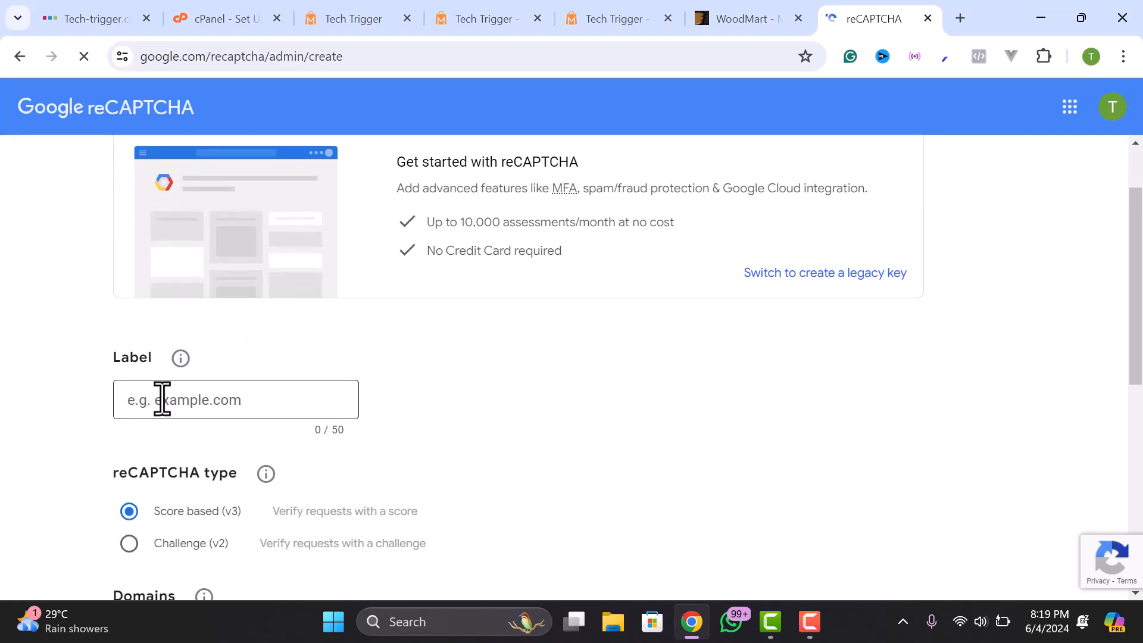
- Copy tech-trigger.com from the storefront address and set the site label to 'tech-trigger'
{"action": "left_click", "coordinate": [572, 24]}
{"action": "left_click", "coordinate": [192, 56]}
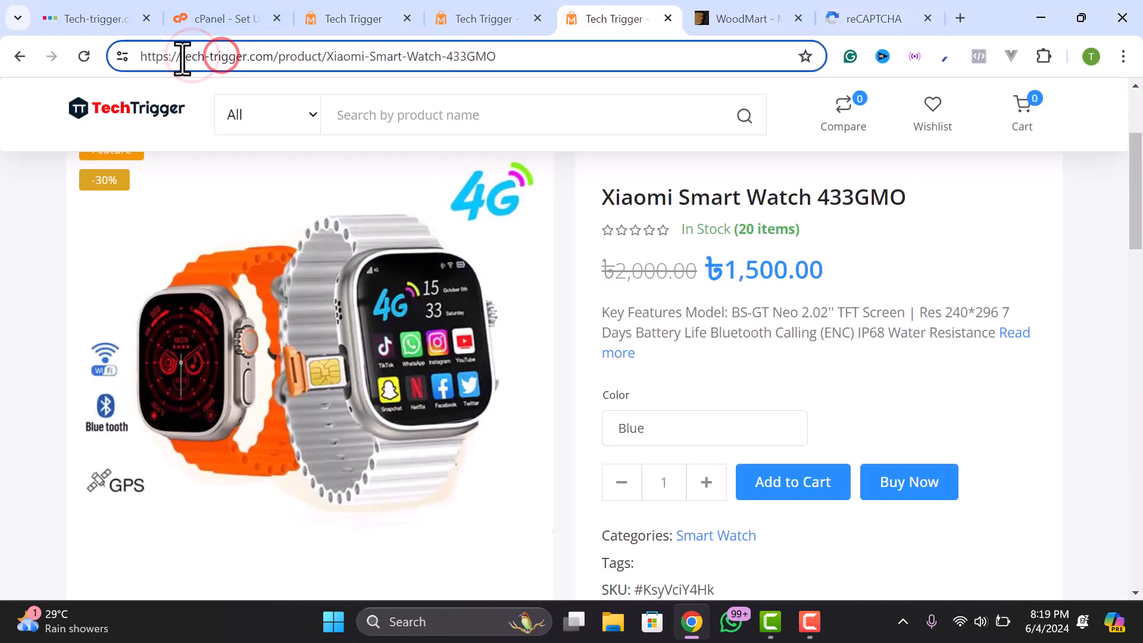
{"action": "left_click_drag", "start_coordinate": [181, 56], "coordinate": [282, 56]}
{"action": "key", "text": "ctrl+c"}
{"action": "left_click", "coordinate": [823, 14]}
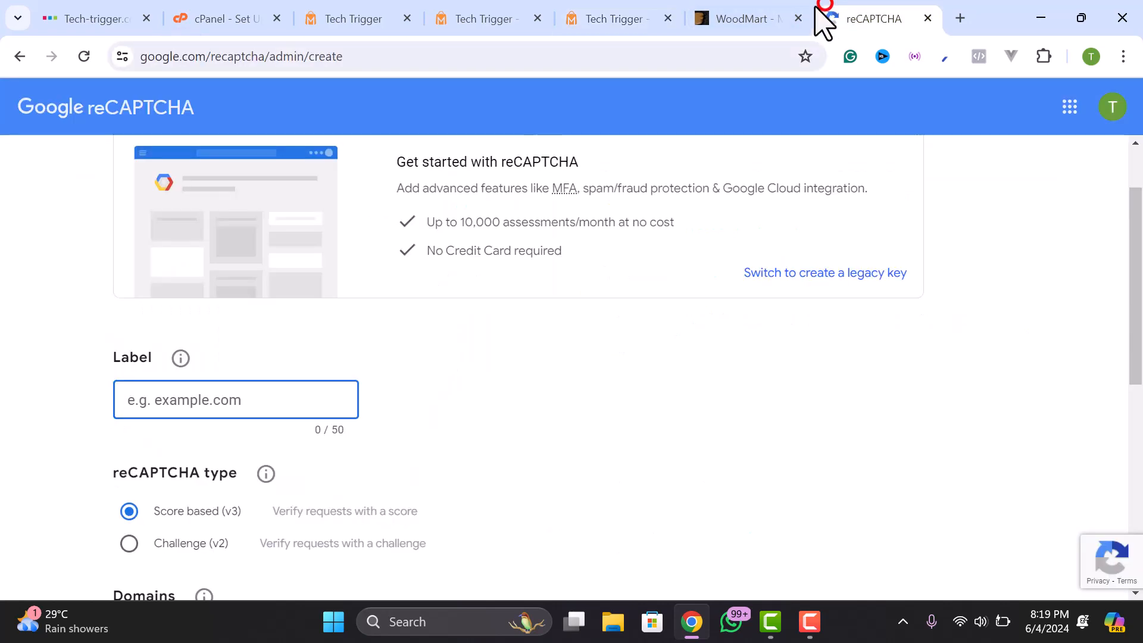
{"action": "left_click", "coordinate": [233, 411]}
{"action": "key", "text": "ctrl+v"}
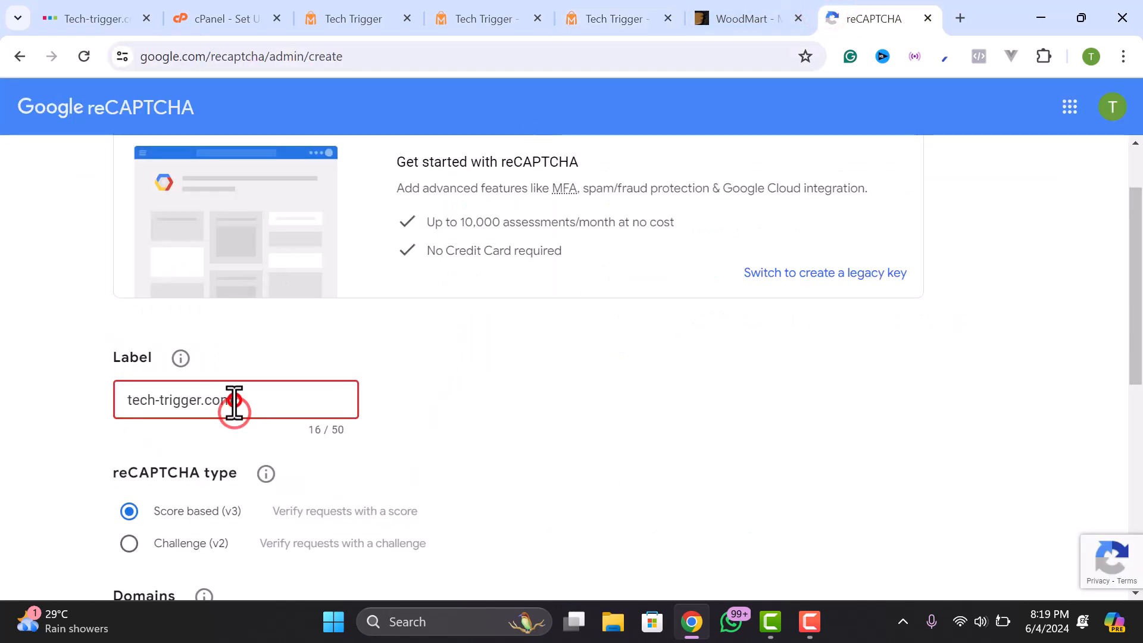
{"action": "key", "text": "ctrl+v"}
{"action": "left_click", "coordinate": [264, 403]}
{"action": "key", "text": "ctrl+a"}
{"action": "key", "text": "ctrl+v"}
{"action": "left_click_drag", "start_coordinate": [198, 404], "coordinate": [263, 401]}
{"action": "key", "text": "BackSpace"}
- Choose the Challenge (v2) reCAPTCHA type for the new site
{"action": "scroll", "coordinate": [238, 419], "scroll_direction": "down", "scroll_amount": 1}
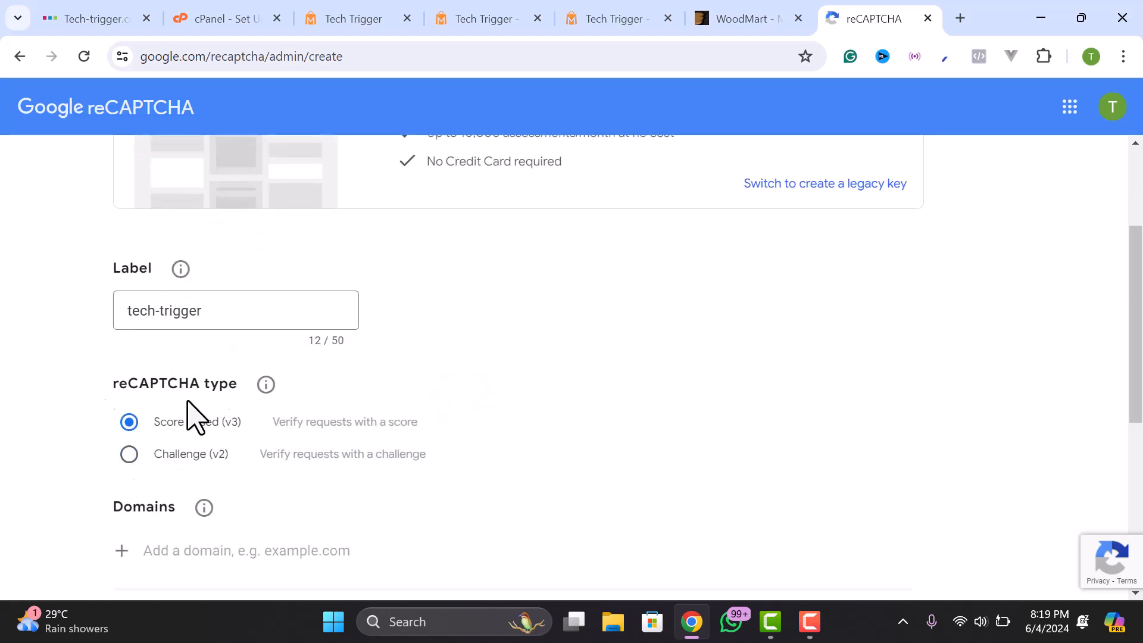
{"action": "left_click", "coordinate": [173, 323]}
{"action": "left_click", "coordinate": [89, 356]}
{"action": "scroll", "coordinate": [93, 363], "scroll_direction": "down", "scroll_amount": 1}
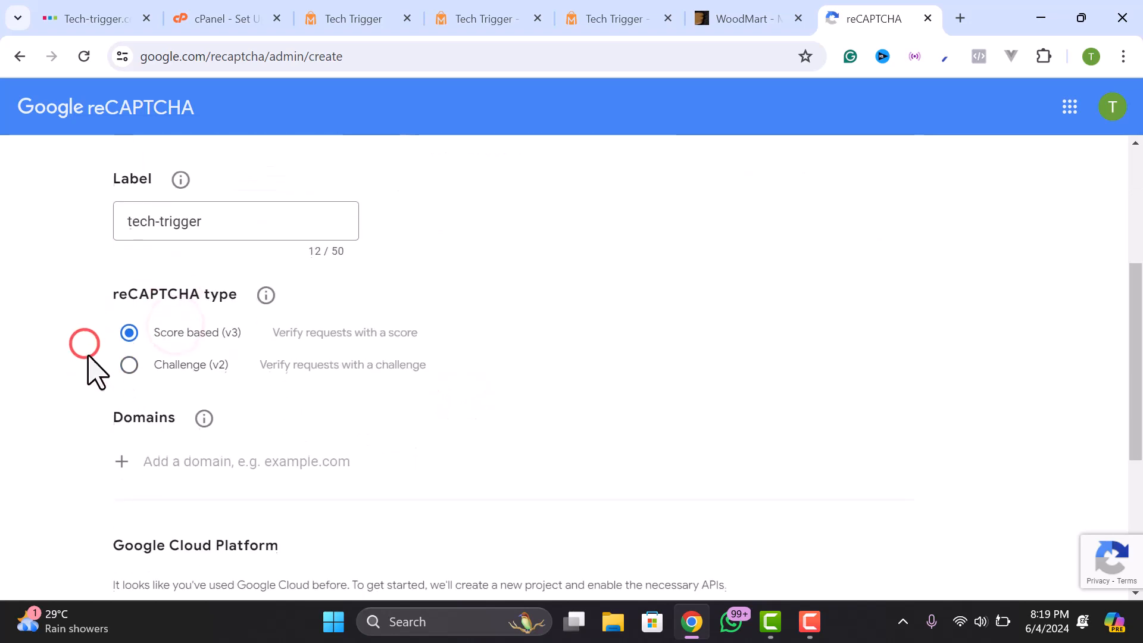
{"action": "left_click", "coordinate": [167, 366]}
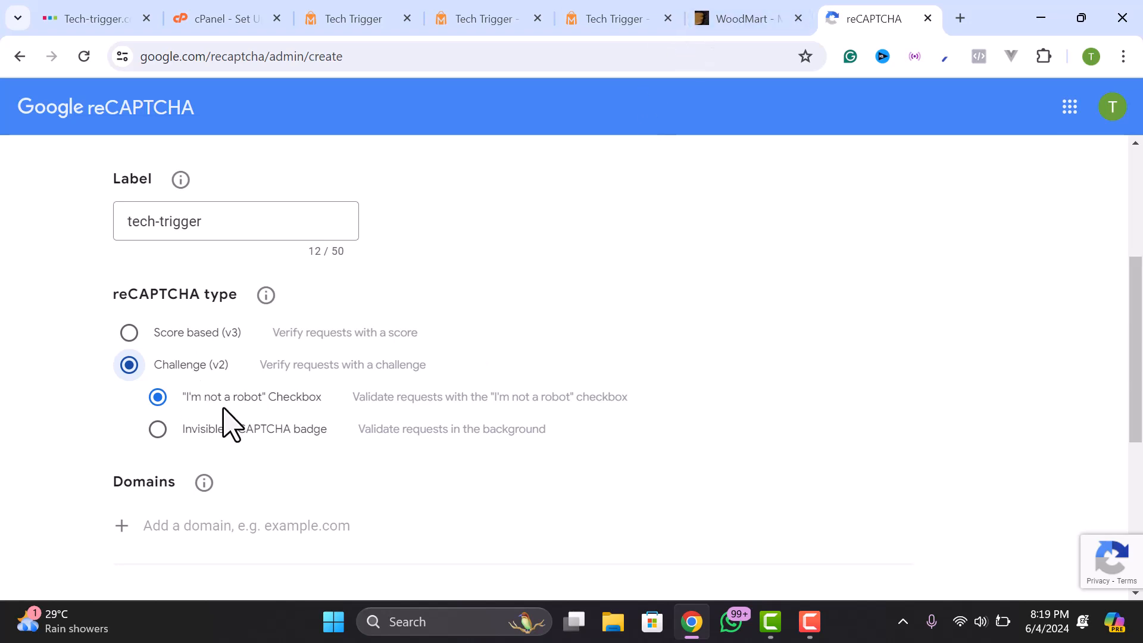
- Add tech-trigger.com as the allowed domain
{"action": "left_click", "coordinate": [613, 20]}
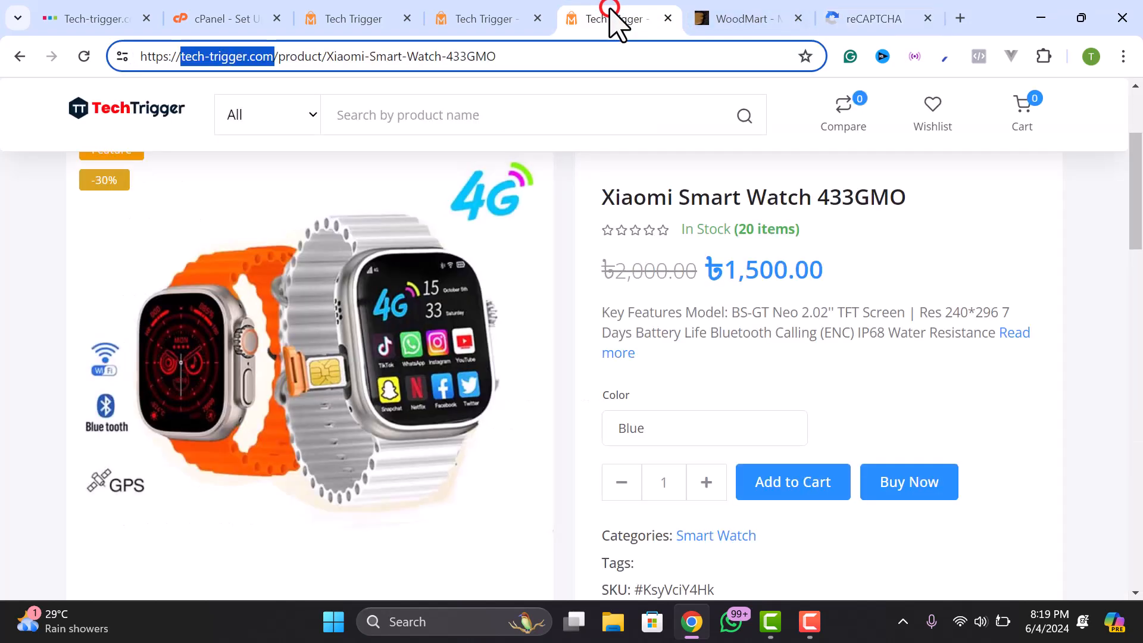
{"action": "left_click", "coordinate": [721, 15]}
{"action": "left_click", "coordinate": [524, 18]}
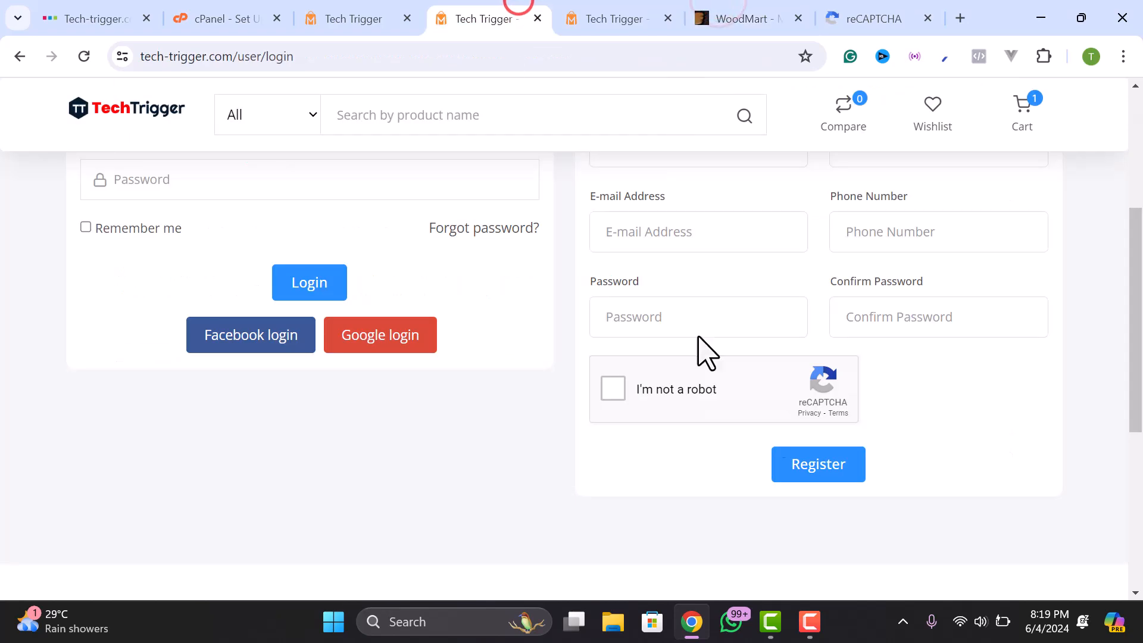
{"action": "left_click", "coordinate": [872, 16]}
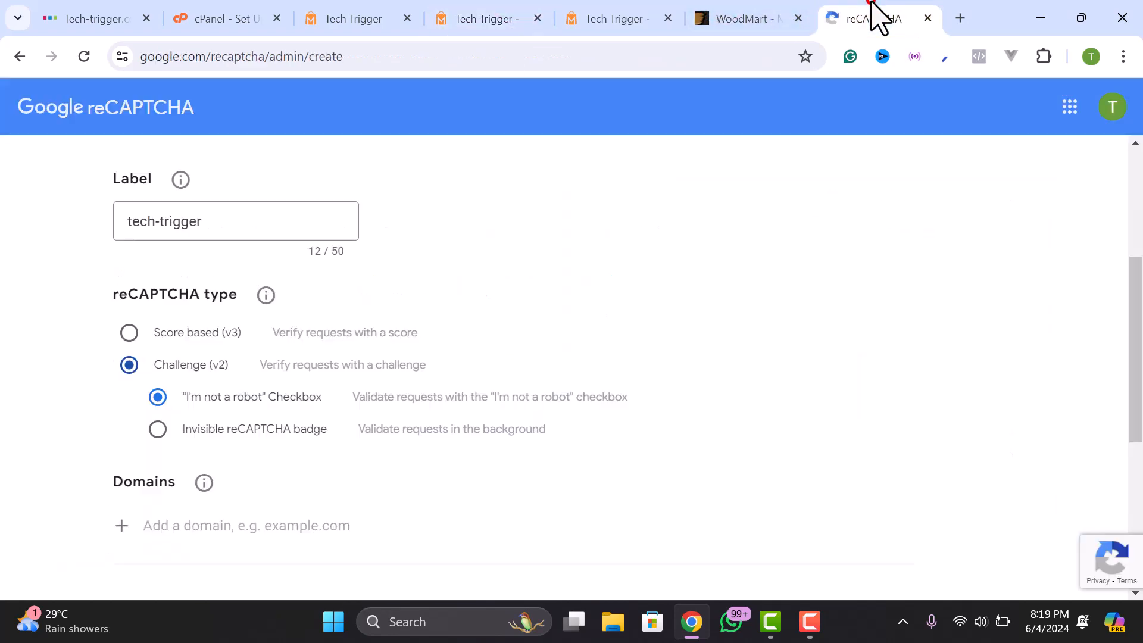
{"action": "scroll", "coordinate": [225, 357], "scroll_direction": "down", "scroll_amount": 2}
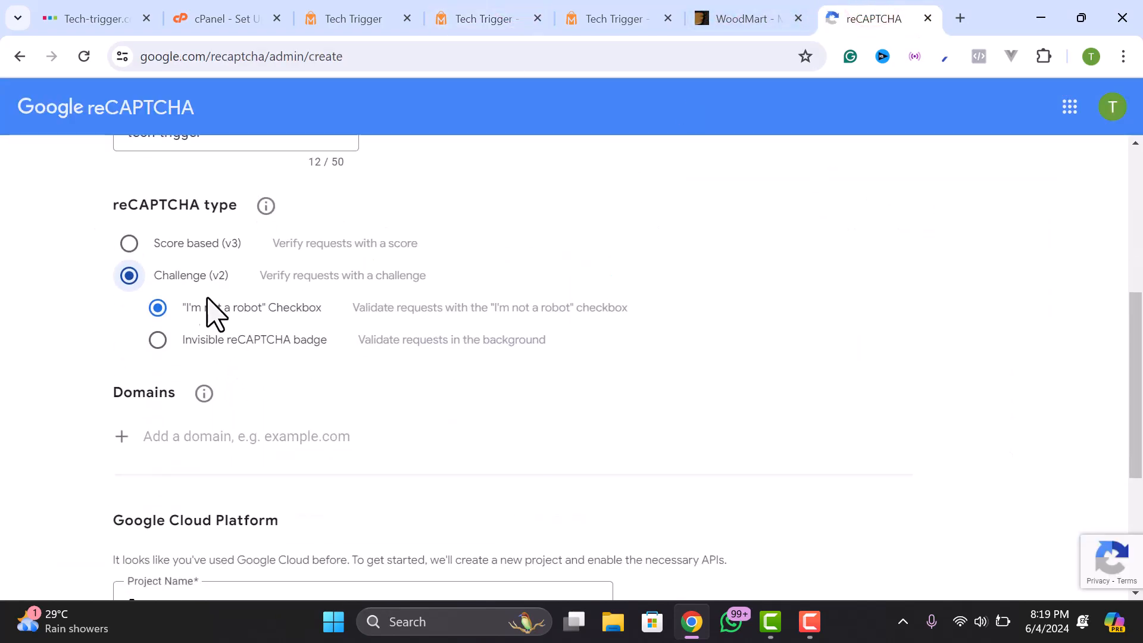
{"action": "scroll", "coordinate": [239, 326], "scroll_direction": "down", "scroll_amount": 2}
{"action": "left_click", "coordinate": [182, 340]}
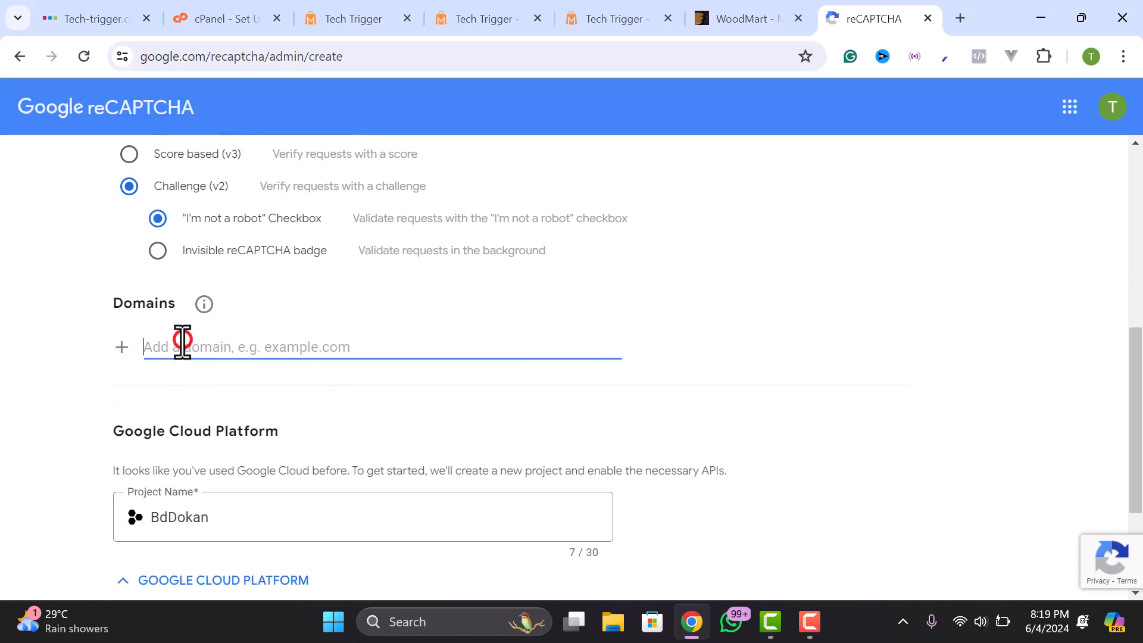
{"action": "key", "text": "ctrl+v"}
- Check the Google Cloud project choice and submit the reCAPTCHA registration
{"action": "scroll", "coordinate": [173, 372], "scroll_direction": "down", "scroll_amount": 2}
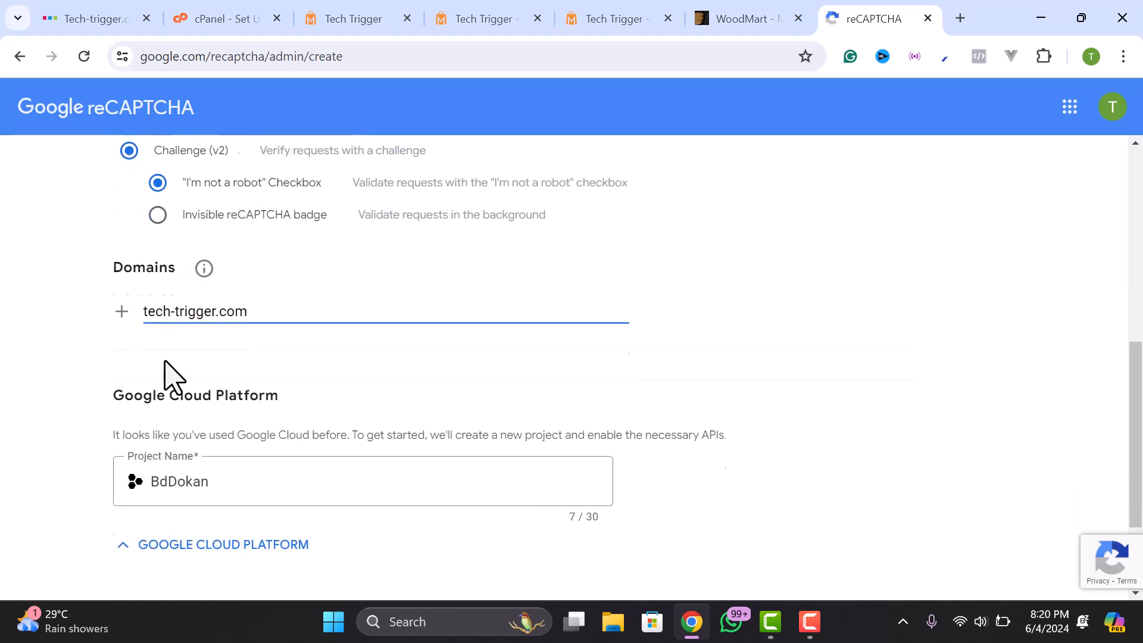
{"action": "scroll", "coordinate": [173, 298], "scroll_direction": "down", "scroll_amount": 2}
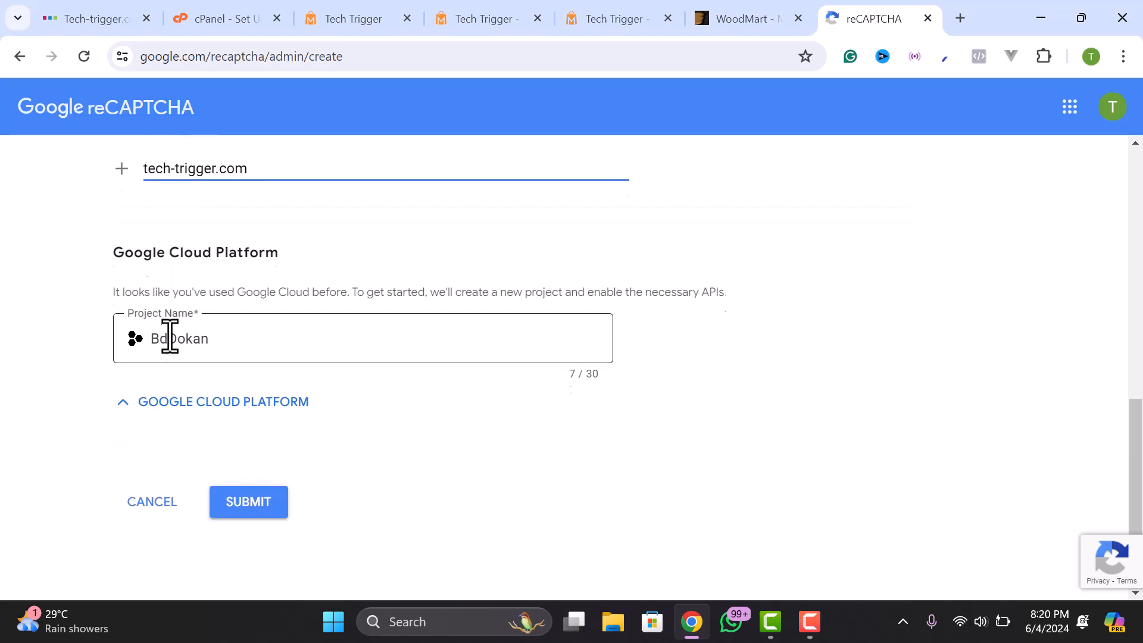
{"action": "left_click", "coordinate": [219, 335]}
{"action": "left_click", "coordinate": [105, 269]}
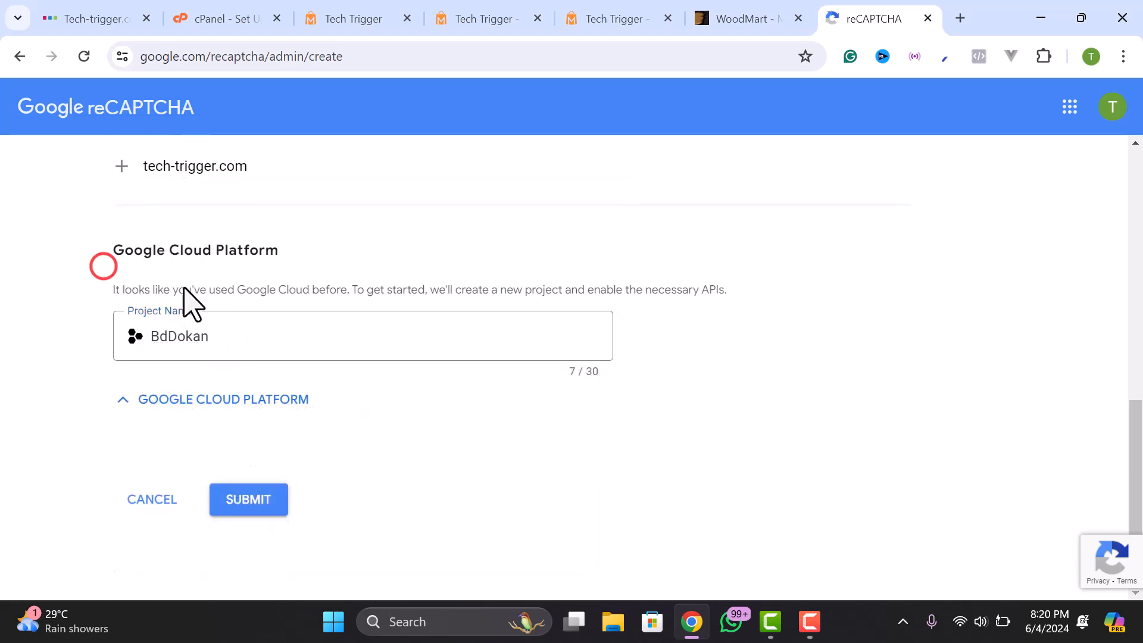
{"action": "left_click", "coordinate": [249, 499]}
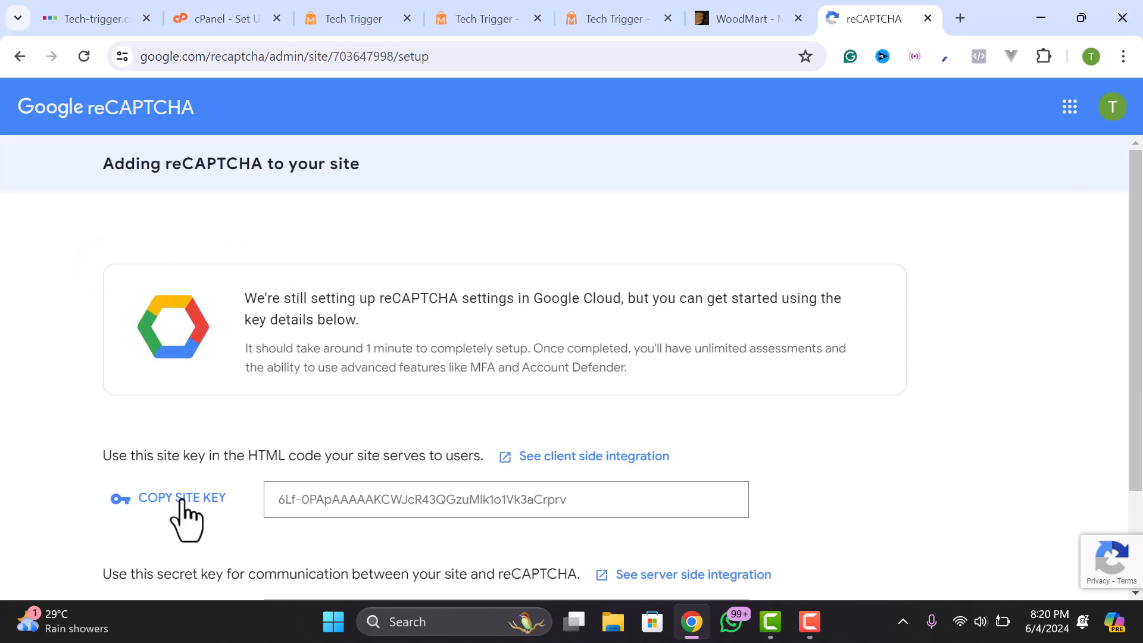
- Copy the new site key and paste it over the old one in Tech Trigger's settings
{"action": "left_click", "coordinate": [182, 498]}
{"action": "left_click", "coordinate": [600, 12]}
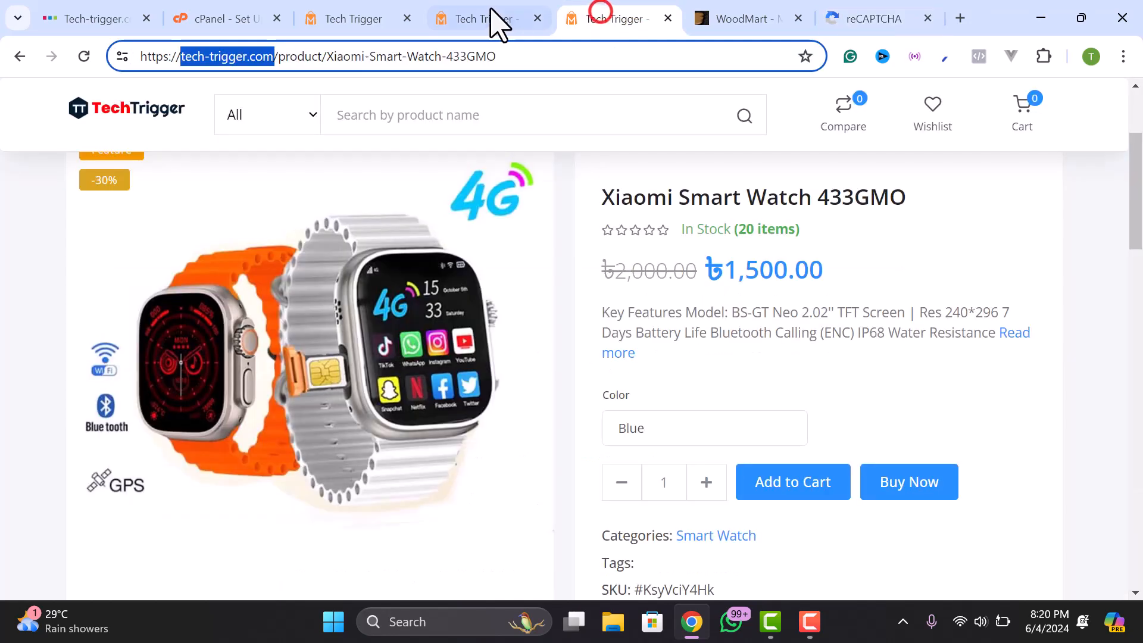
{"action": "left_click", "coordinate": [489, 9]}
{"action": "left_click", "coordinate": [383, 18]}
{"action": "triple_click", "coordinate": [746, 274]}
{"action": "key", "text": "ctrl+v"}
- Copy the new secret key and paste it over the old one in Tech Trigger's settings
{"action": "left_click", "coordinate": [891, 14]}
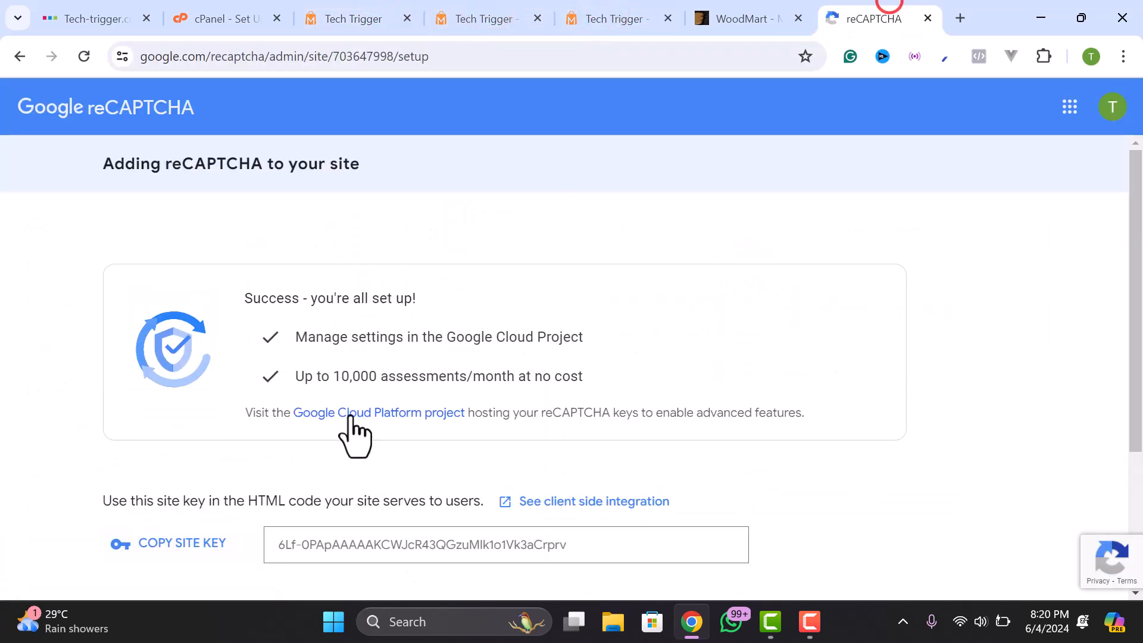
{"action": "scroll", "coordinate": [333, 434], "scroll_direction": "down", "scroll_amount": 3}
{"action": "left_click", "coordinate": [173, 483]}
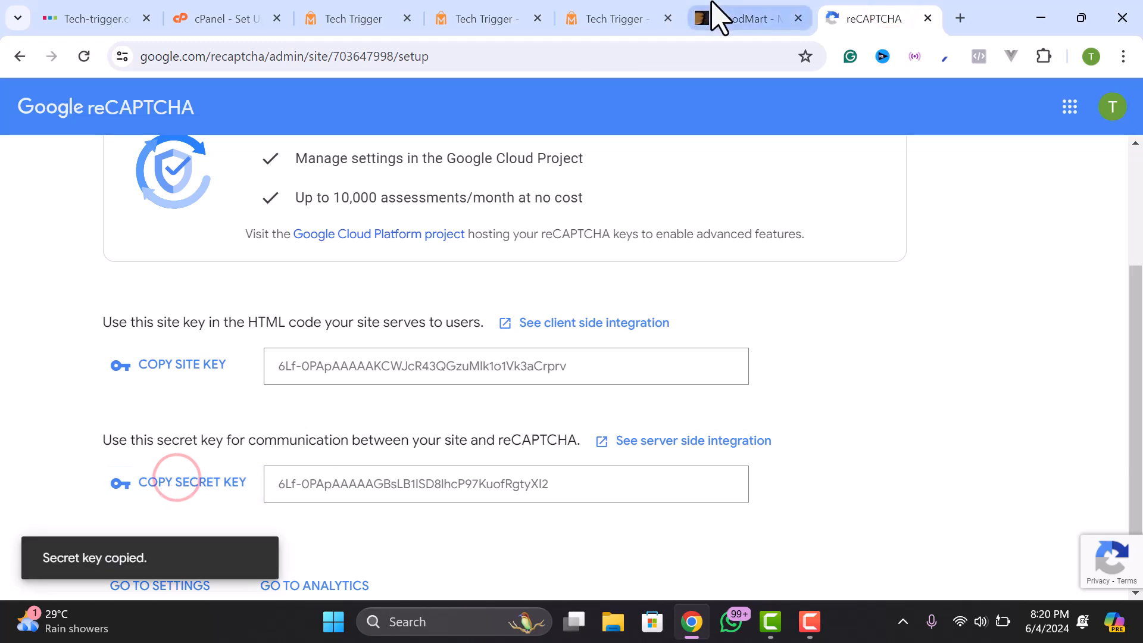
{"action": "left_click", "coordinate": [716, 13]}
{"action": "left_click", "coordinate": [353, 18]}
{"action": "triple_click", "coordinate": [684, 360]}
{"action": "key", "text": "ctrl+v"}
- Scroll down to the Facebook Messenger plugin code and enlarge its code box
{"action": "left_click", "coordinate": [559, 364]}
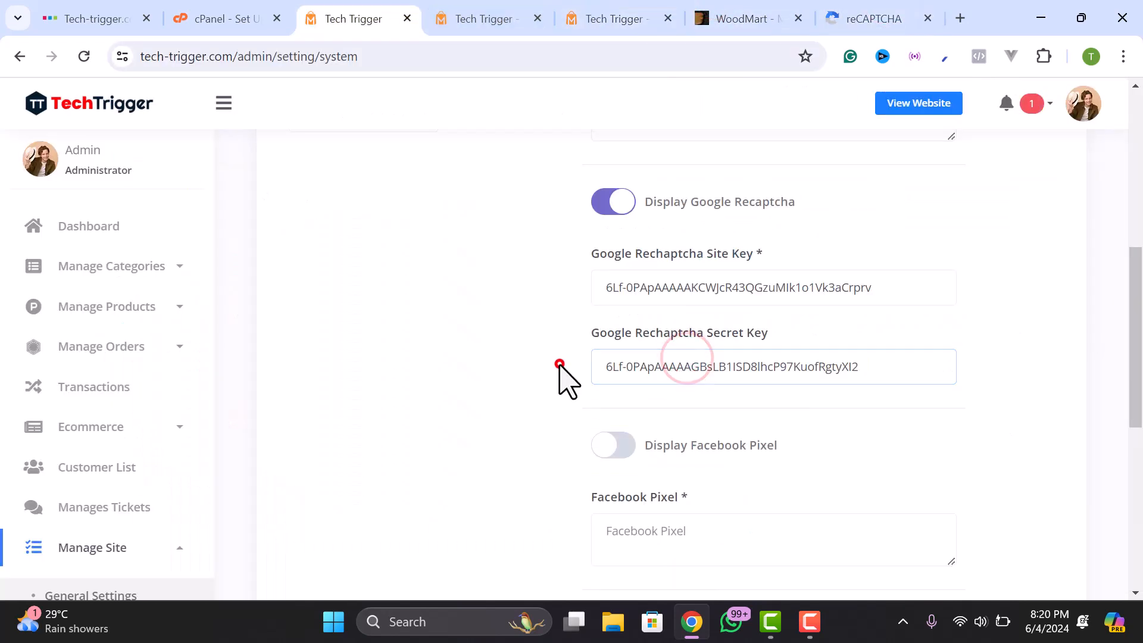
{"action": "scroll", "coordinate": [592, 375], "scroll_direction": "down", "scroll_amount": 1}
{"action": "scroll", "coordinate": [595, 375], "scroll_direction": "down", "scroll_amount": 3}
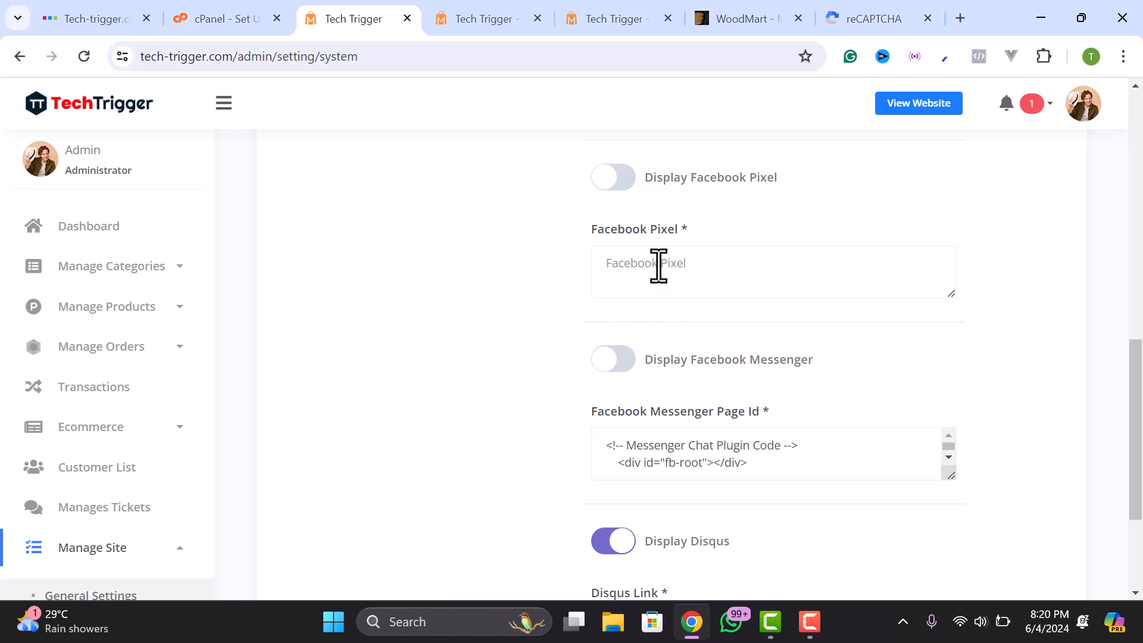
{"action": "scroll", "coordinate": [677, 350], "scroll_direction": "down", "scroll_amount": 2}
{"action": "scroll", "coordinate": [701, 311], "scroll_direction": "down", "scroll_amount": 2}
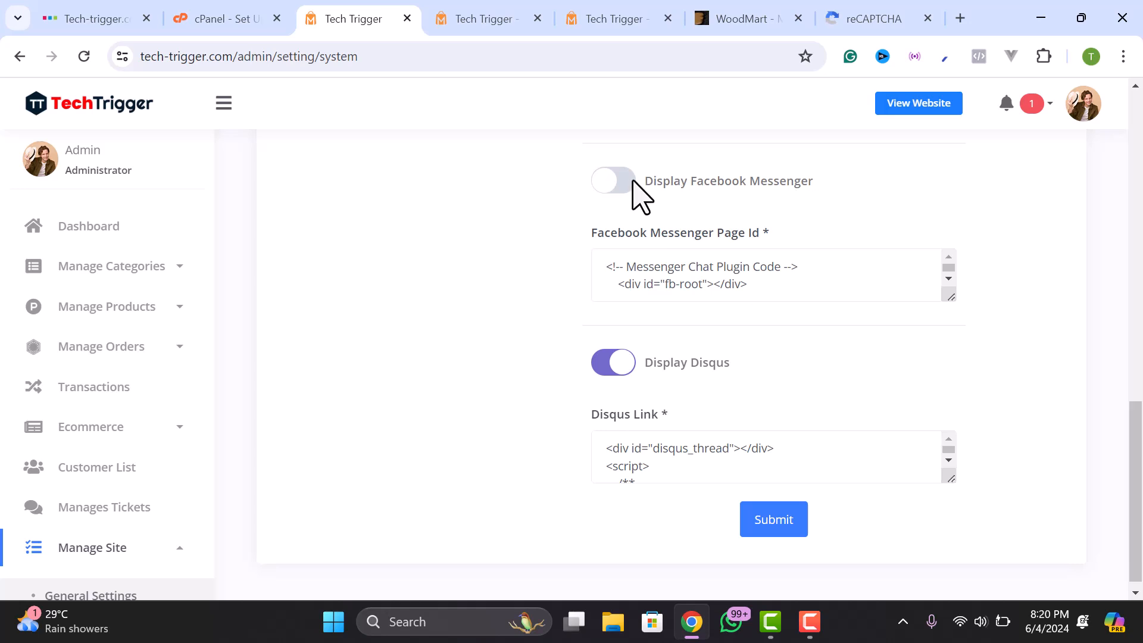
{"action": "scroll", "coordinate": [673, 272], "scroll_direction": "down", "scroll_amount": 5}
{"action": "scroll", "coordinate": [675, 277], "scroll_direction": "up", "scroll_amount": 5}
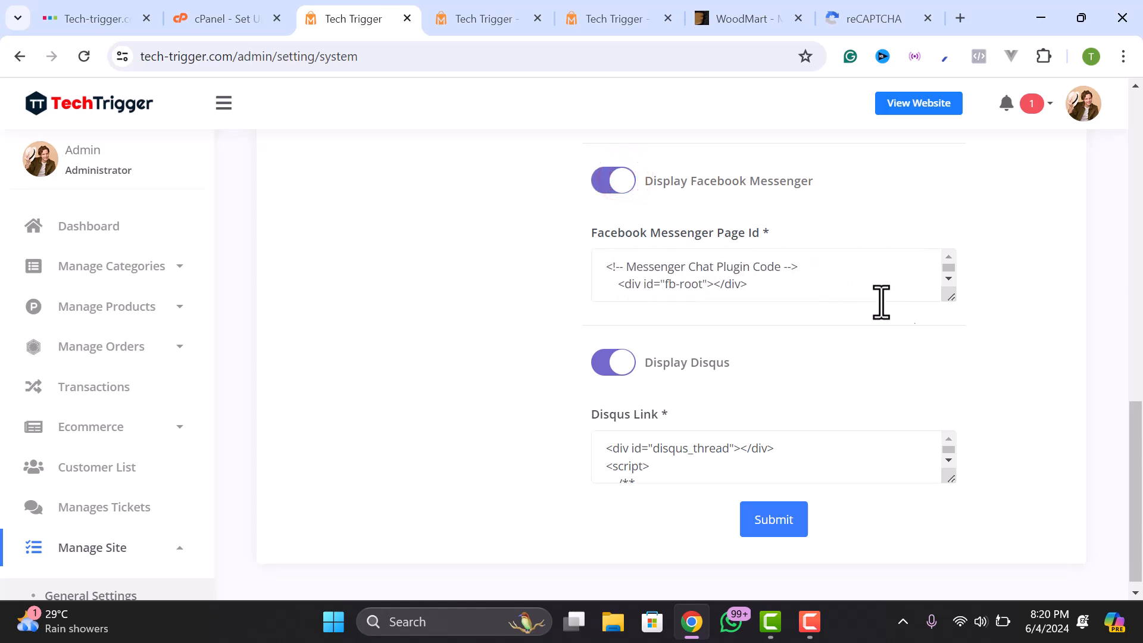
{"action": "left_click_drag", "start_coordinate": [952, 297], "coordinate": [952, 551]}
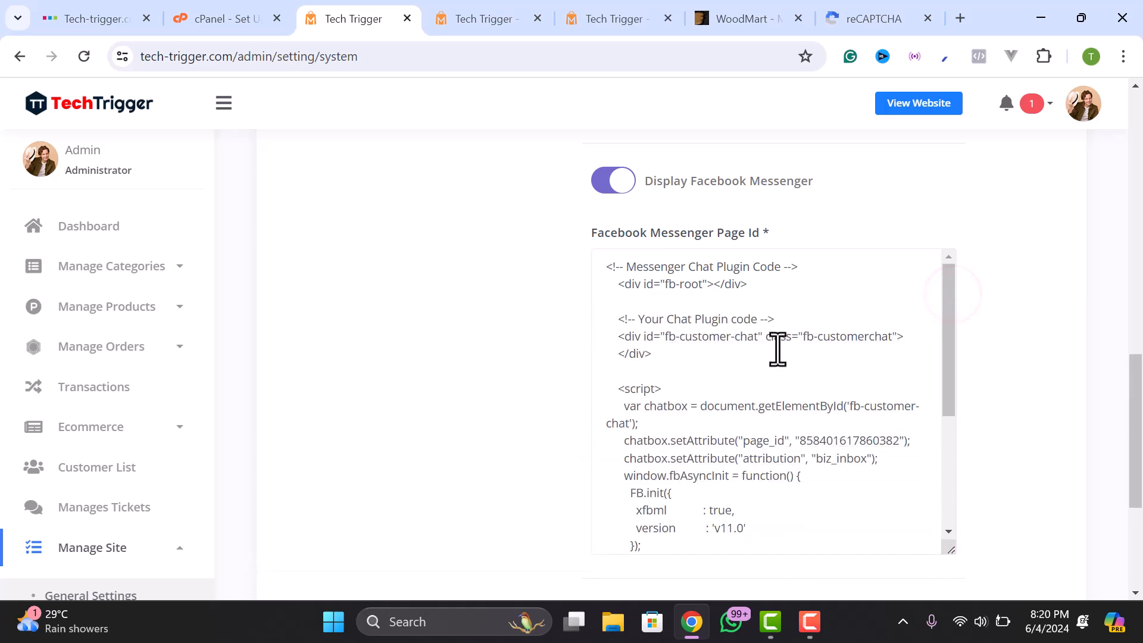
- Select the page_id number inside the Messenger plugin code to check it
{"action": "left_click", "coordinate": [691, 333]}
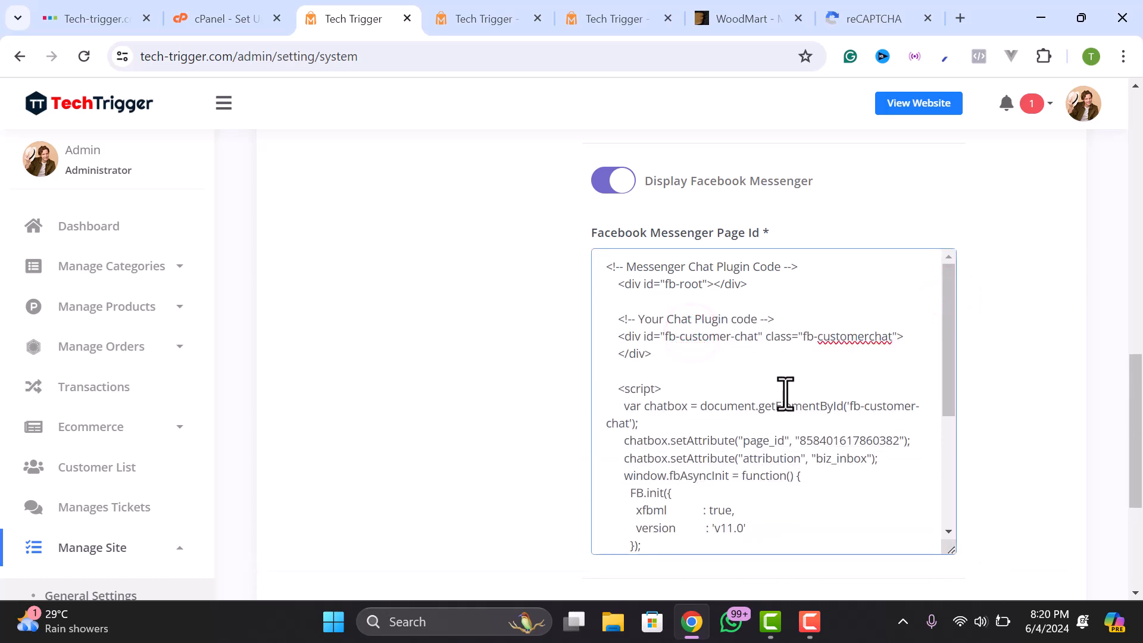
{"action": "scroll", "coordinate": [777, 411], "scroll_direction": "down", "scroll_amount": 3}
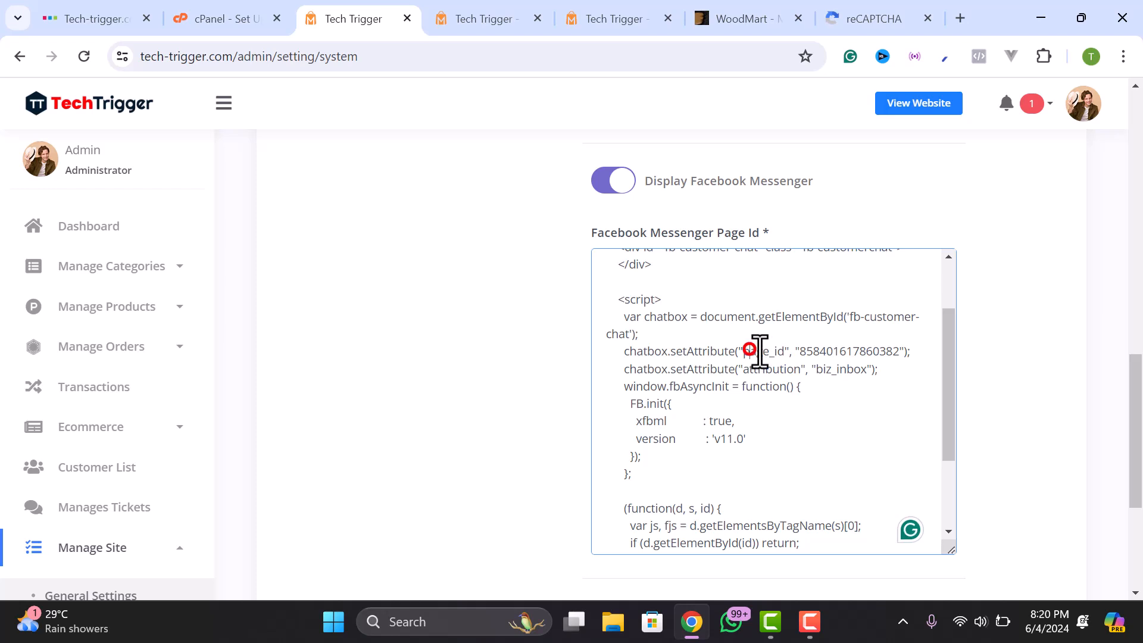
{"action": "left_click_drag", "start_coordinate": [855, 352], "coordinate": [900, 352]}
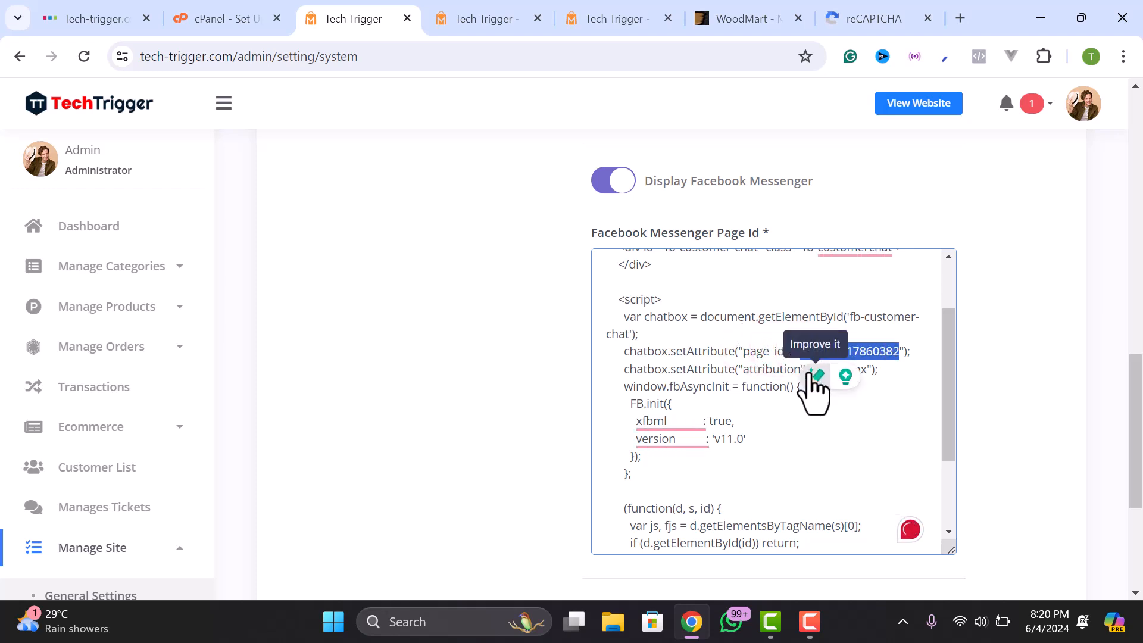
{"action": "scroll", "coordinate": [811, 393], "scroll_direction": "down", "scroll_amount": 1}
{"action": "scroll", "coordinate": [774, 328], "scroll_direction": "down", "scroll_amount": 2}
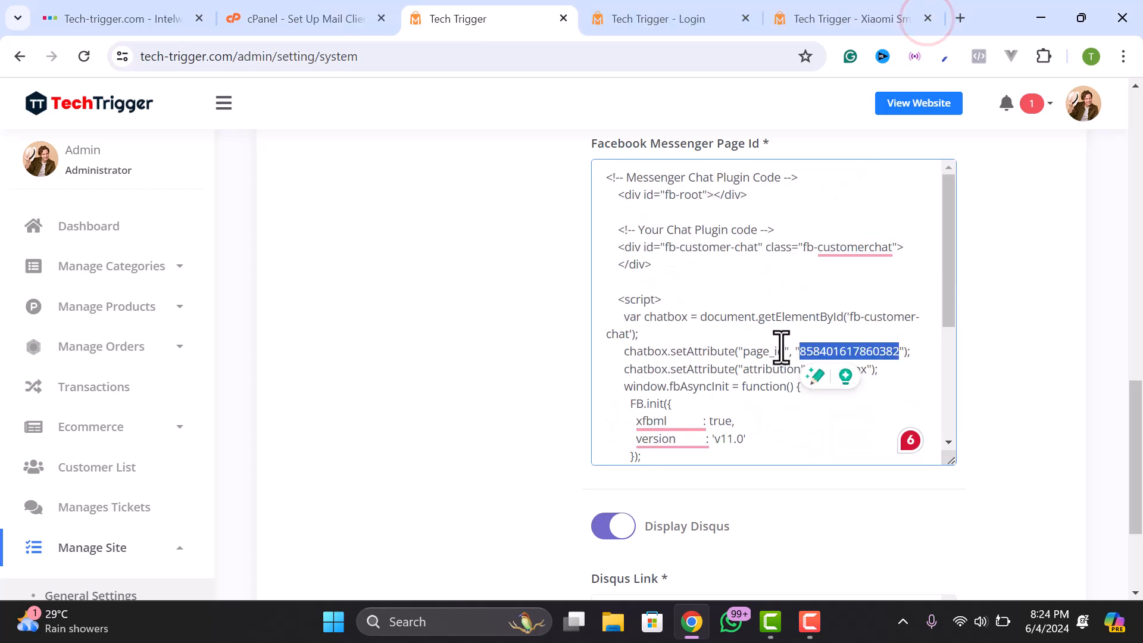
{"action": "left_click", "coordinate": [780, 350]}
{"action": "left_click", "coordinate": [836, 345]}
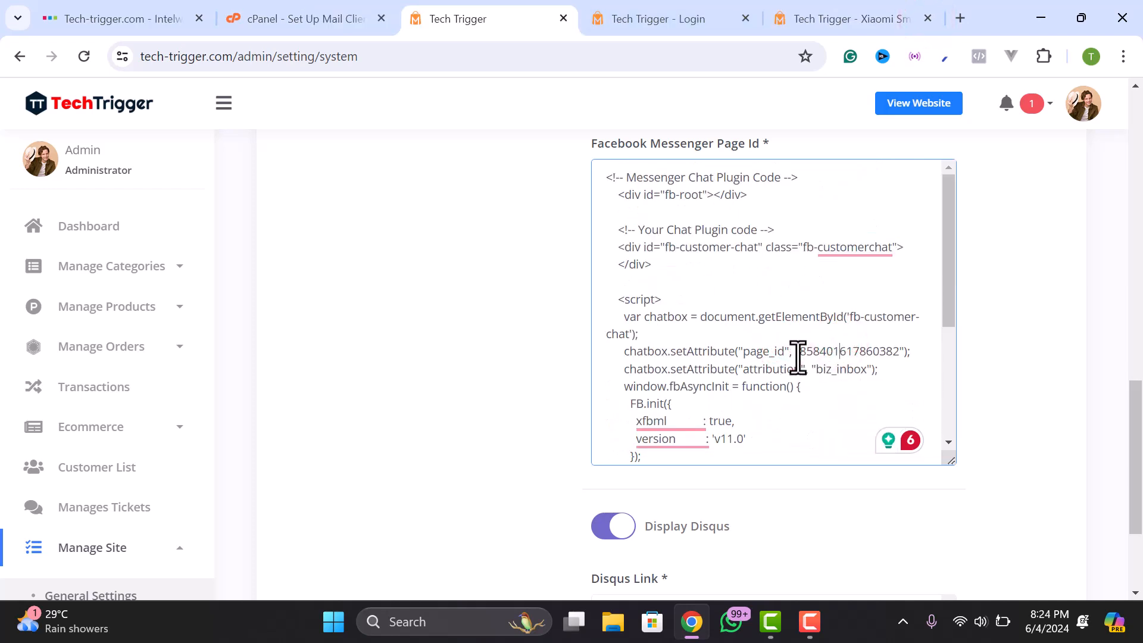
{"action": "double_click", "coordinate": [860, 350]}
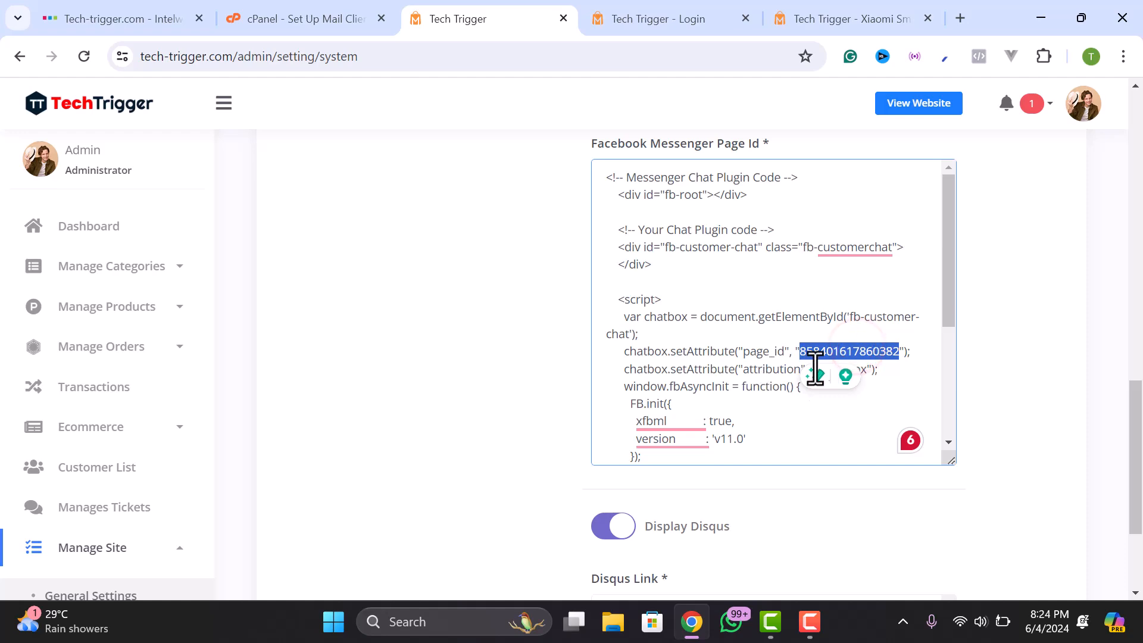
{"action": "scroll", "coordinate": [714, 360], "scroll_direction": "down", "scroll_amount": 4}
{"action": "scroll", "coordinate": [662, 451], "scroll_direction": "down", "scroll_amount": 3}
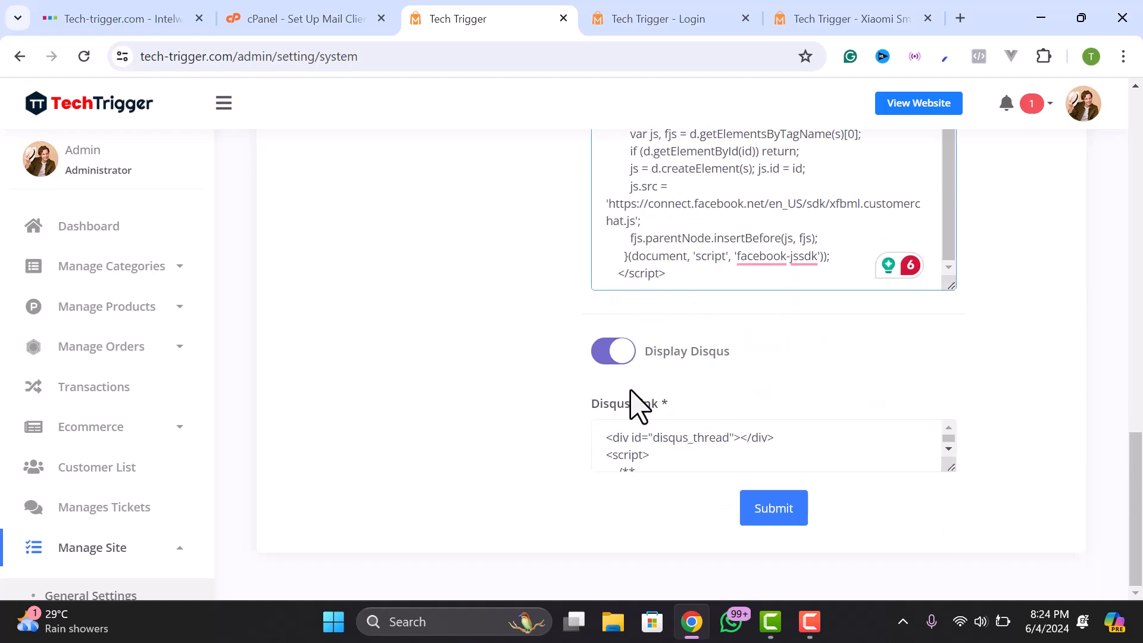
{"action": "scroll", "coordinate": [637, 403], "scroll_direction": "up", "scroll_amount": 7}
{"action": "scroll", "coordinate": [625, 387], "scroll_direction": "down", "scroll_amount": 7}
{"action": "scroll", "coordinate": [643, 363], "scroll_direction": "up", "scroll_amount": 4}
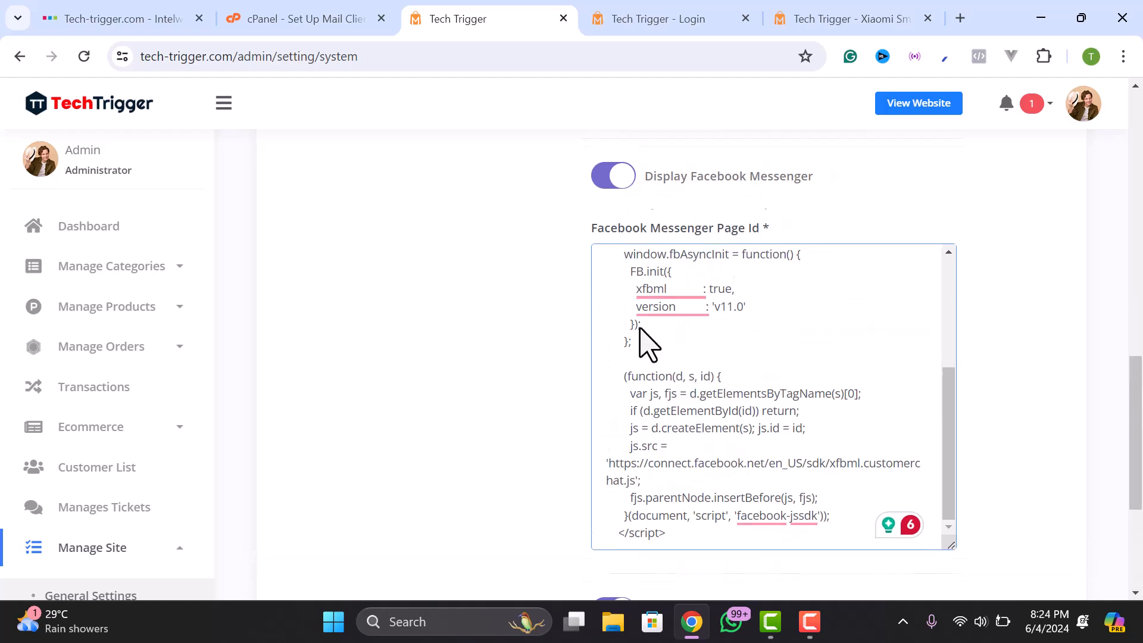
- Switch on the Facebook Messenger chat display and switch off Disqus comments
{"action": "left_click", "coordinate": [613, 184]}
{"action": "scroll", "coordinate": [655, 274], "scroll_direction": "down", "scroll_amount": 5}
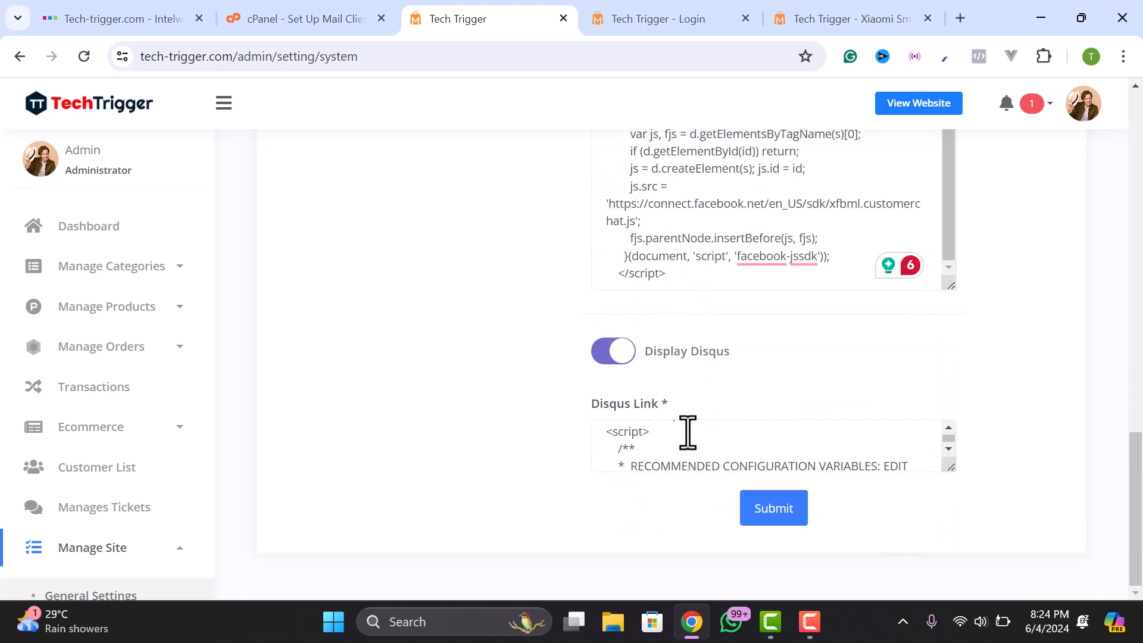
{"action": "scroll", "coordinate": [684, 434], "scroll_direction": "down", "scroll_amount": 1}
{"action": "scroll", "coordinate": [697, 434], "scroll_direction": "down", "scroll_amount": 3}
{"action": "left_click", "coordinate": [610, 364]}
- Save the system settings with the Messenger and Disqus changes
{"action": "left_click", "coordinate": [774, 510]}
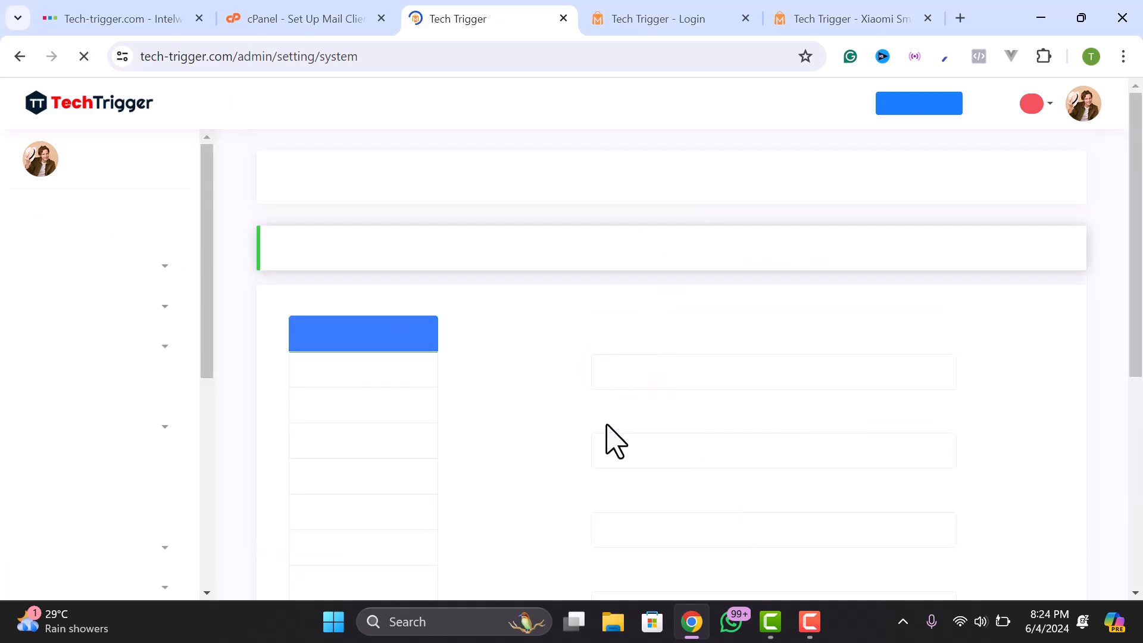
{"action": "scroll", "coordinate": [395, 455], "scroll_direction": "down", "scroll_amount": 5}
{"action": "scroll", "coordinate": [387, 467], "scroll_direction": "up", "scroll_amount": 2}
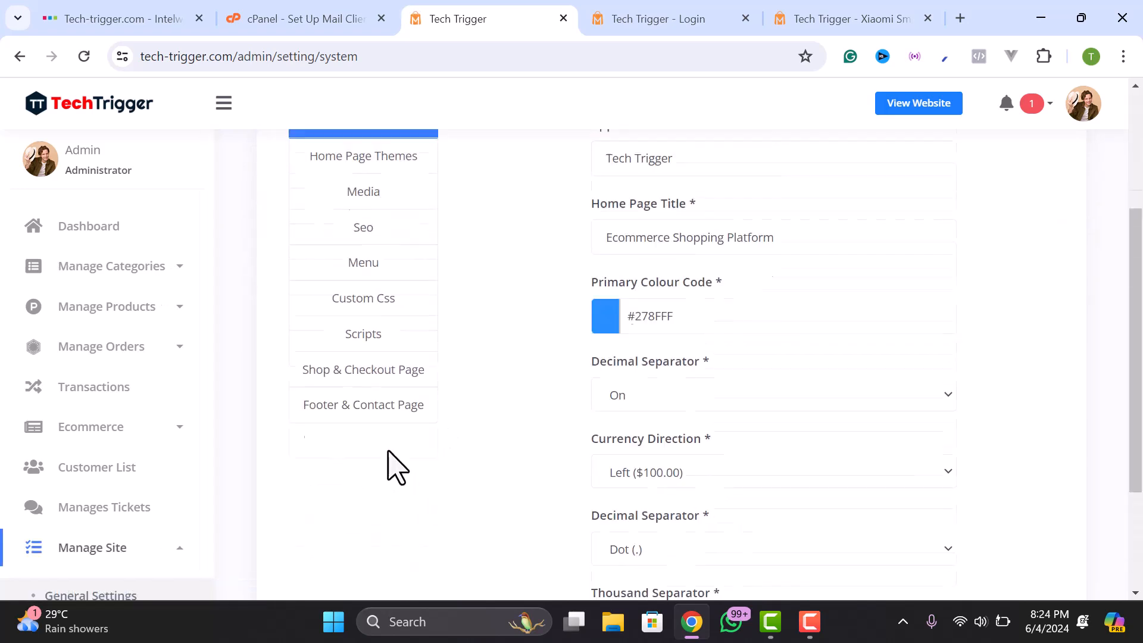
- Review the store phone and email in Footer & Contact Page settings and submit them
{"action": "left_click", "coordinate": [350, 443]}
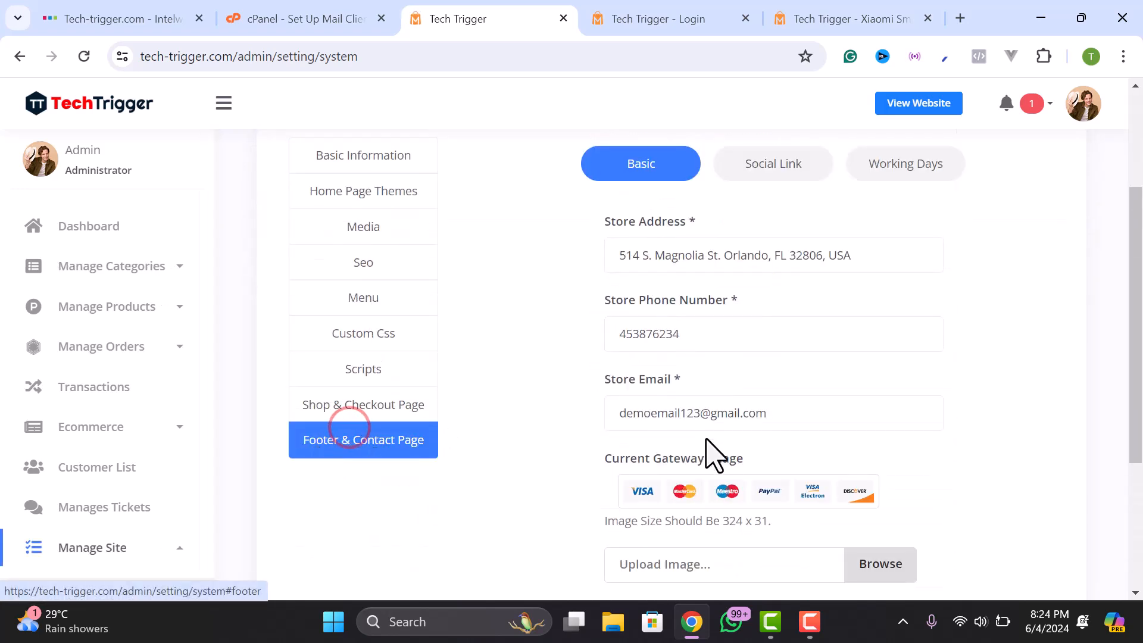
{"action": "scroll", "coordinate": [706, 433], "scroll_direction": "down", "scroll_amount": 2}
{"action": "scroll", "coordinate": [666, 286], "scroll_direction": "up", "scroll_amount": 2}
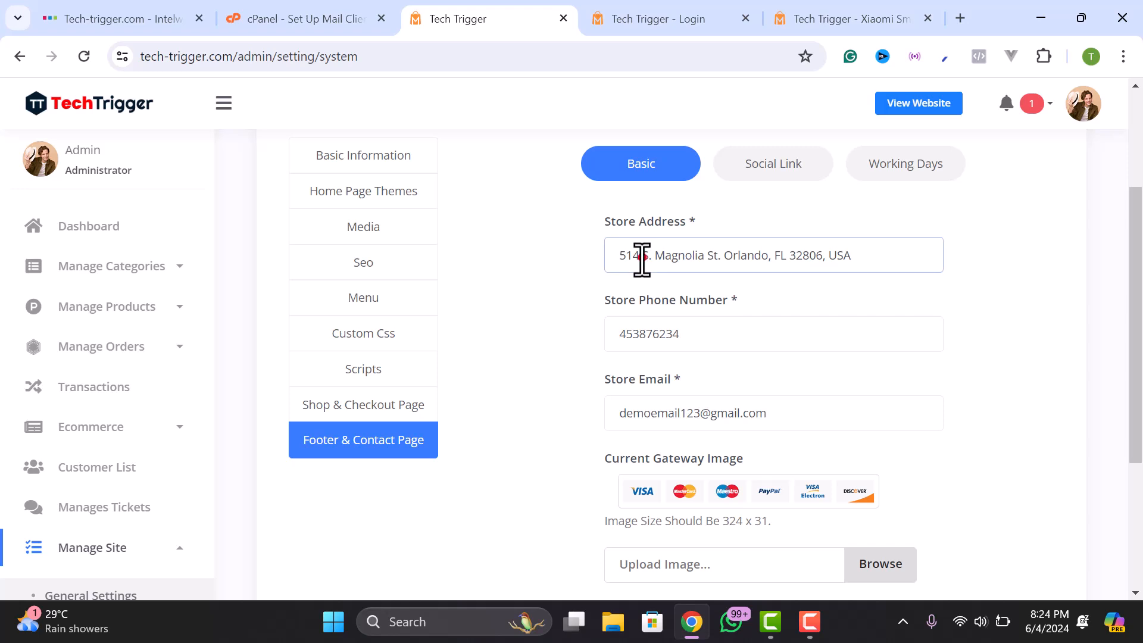
{"action": "left_click", "coordinate": [632, 7]}
{"action": "scroll", "coordinate": [229, 247], "scroll_direction": "down", "scroll_amount": 5}
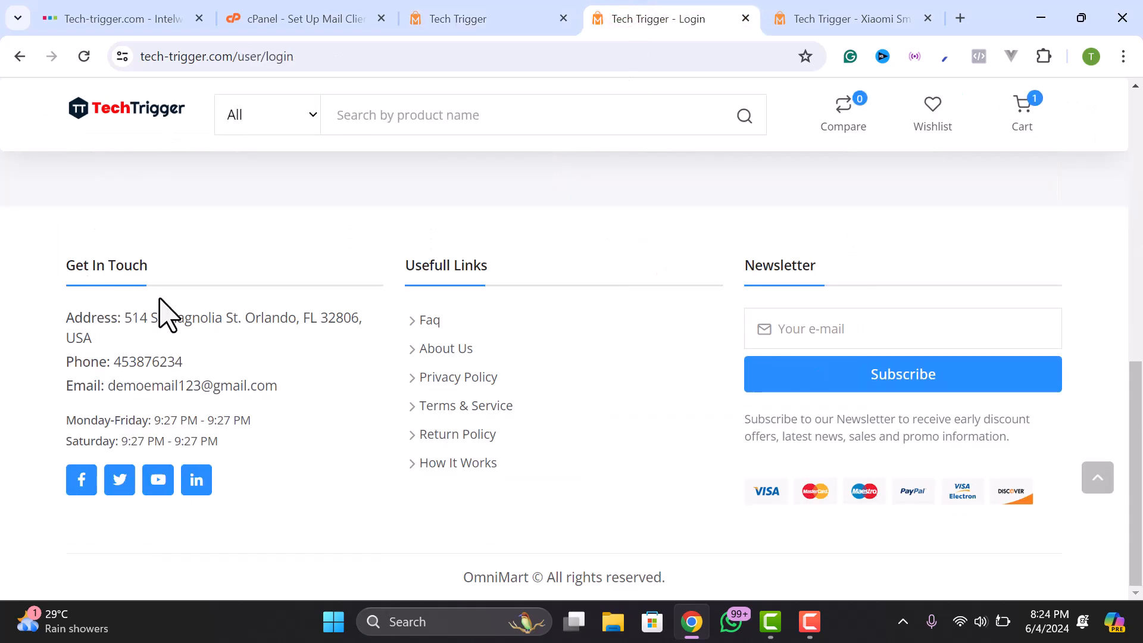
{"action": "left_click", "coordinate": [469, 18]}
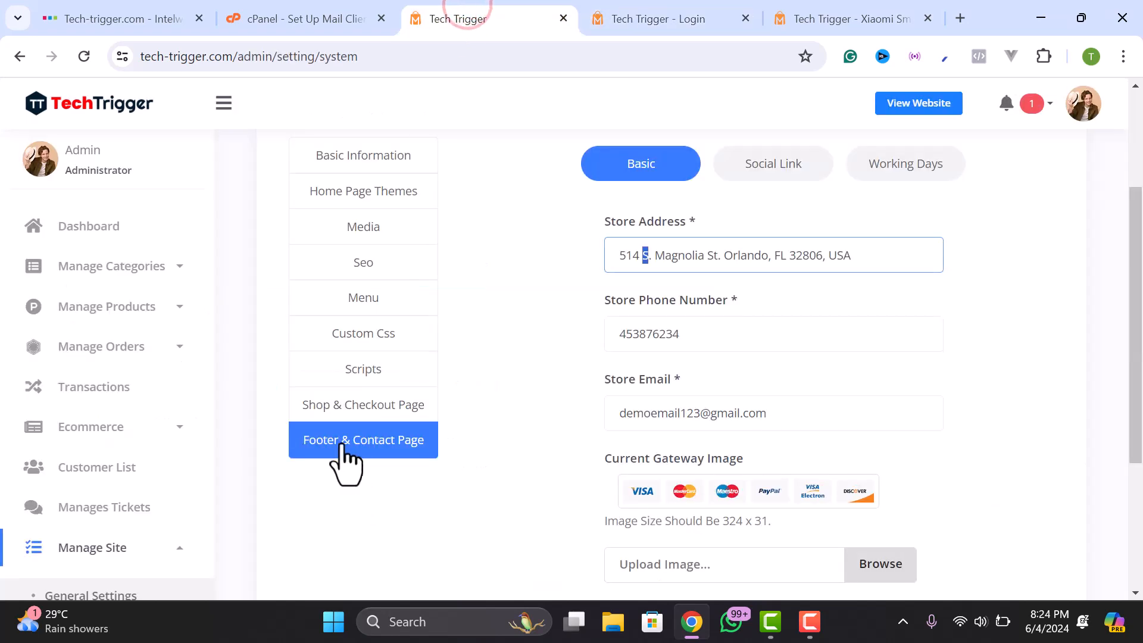
{"action": "left_click", "coordinate": [815, 262]}
{"action": "left_click", "coordinate": [684, 330]}
{"action": "left_click", "coordinate": [791, 398]}
{"action": "scroll", "coordinate": [685, 435], "scroll_direction": "down", "scroll_amount": 3}
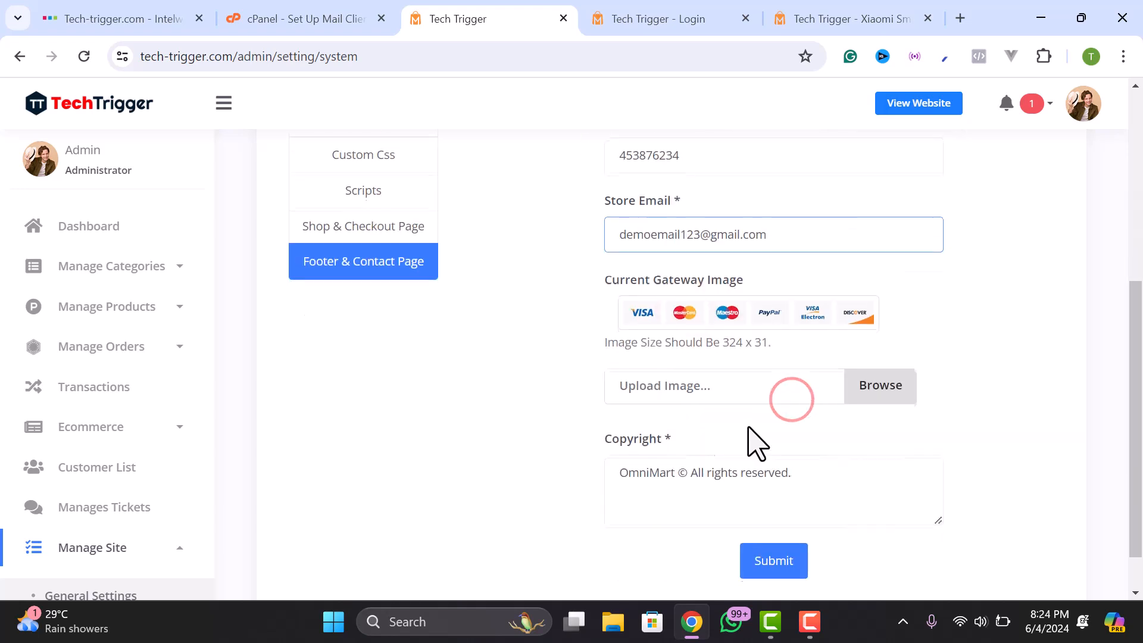
{"action": "scroll", "coordinate": [726, 452], "scroll_direction": "down", "scroll_amount": 1}
{"action": "key", "text": "Return"}
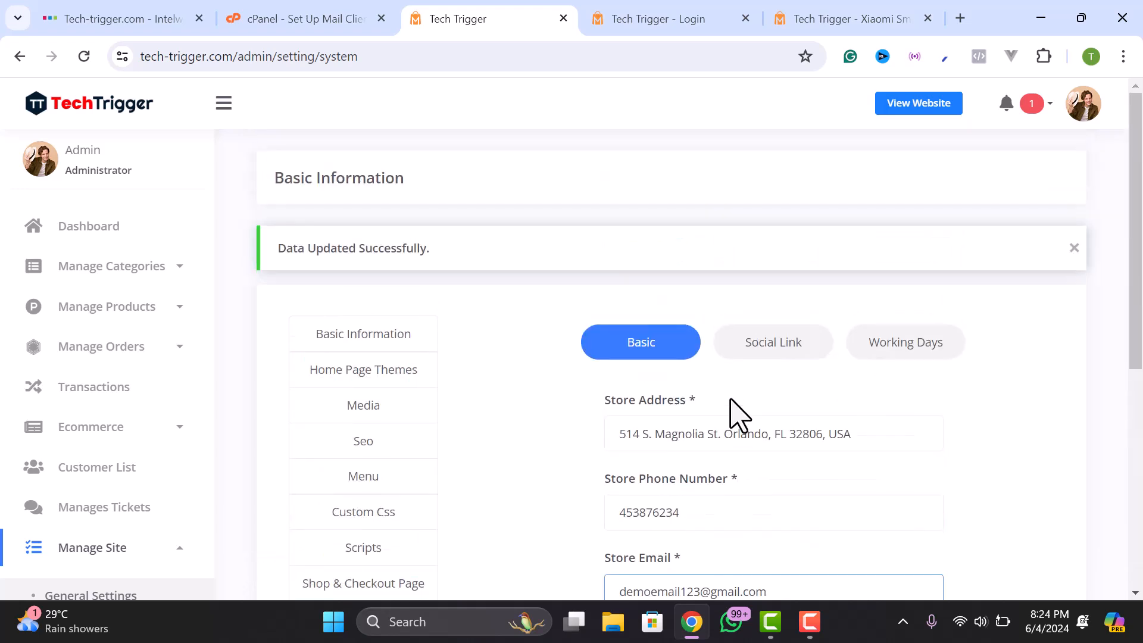
- Review the Facebook, Twitter, YouTube and LinkedIn links under Social Link
{"action": "left_click", "coordinate": [772, 345]}
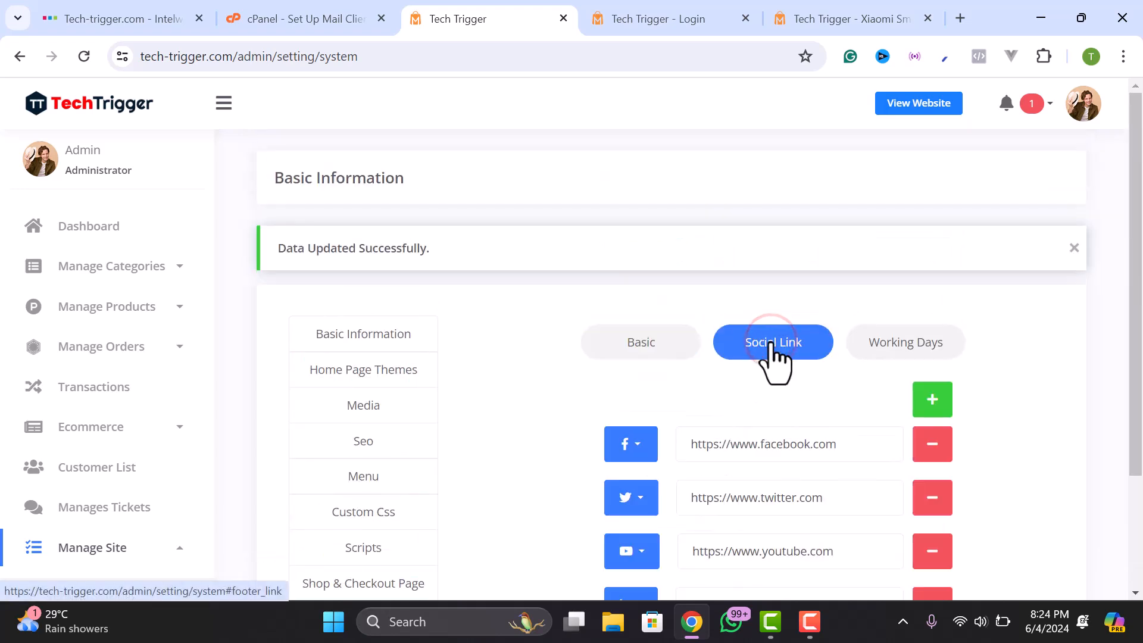
{"action": "scroll", "coordinate": [774, 310], "scroll_direction": "down", "scroll_amount": 2}
{"action": "left_click", "coordinate": [796, 360]}
{"action": "left_click", "coordinate": [857, 355]}
{"action": "left_click", "coordinate": [828, 415]}
{"action": "left_click", "coordinate": [829, 461]}
{"action": "left_click", "coordinate": [817, 508]}
- Check the Working Days closing time, then bring up the Menu visibility settings
{"action": "left_click", "coordinate": [881, 252]}
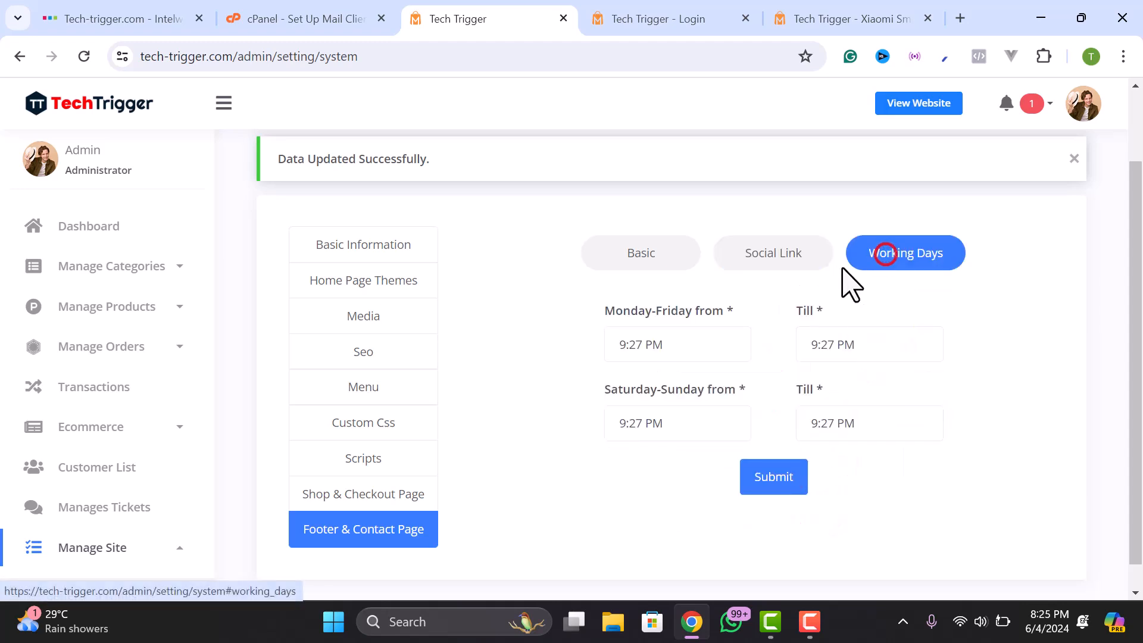
{"action": "left_click", "coordinate": [909, 332]}
{"action": "left_click", "coordinate": [582, 492]}
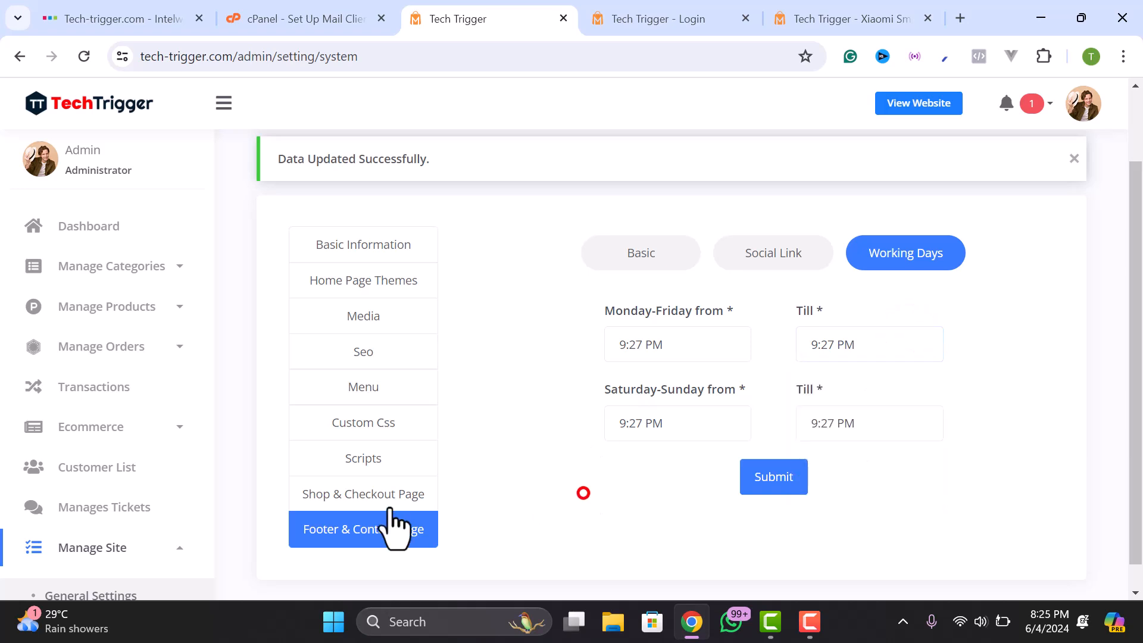
{"action": "left_click", "coordinate": [362, 383]}
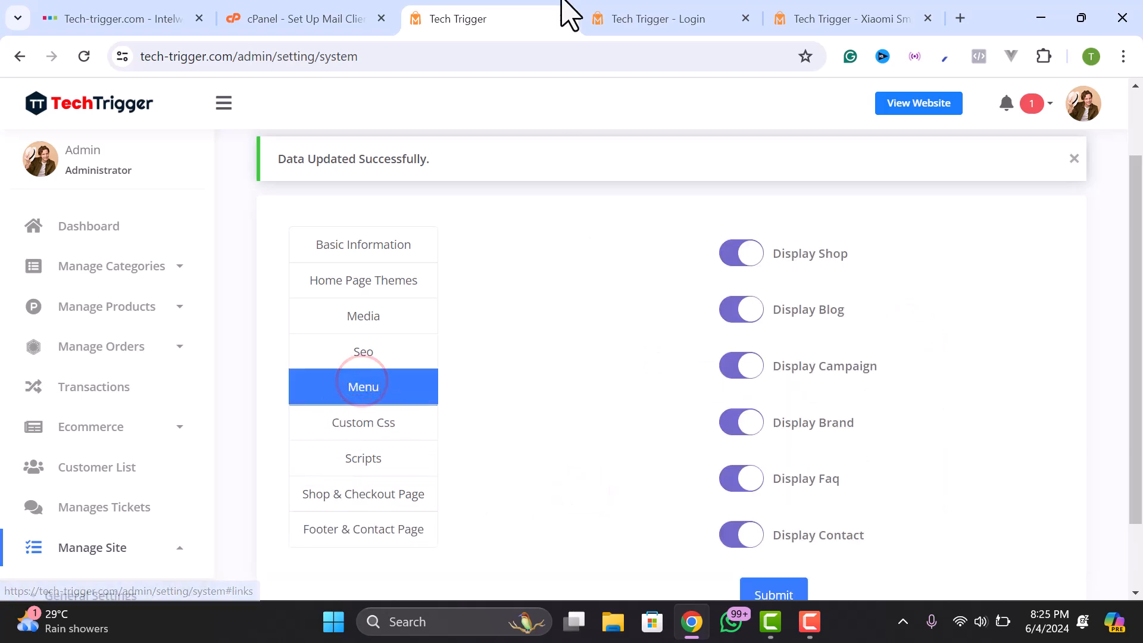
- Switch to the storefront login and registration page
{"action": "left_click", "coordinate": [633, 18]}
{"action": "scroll", "coordinate": [408, 198], "scroll_direction": "up", "scroll_amount": 6}
{"action": "scroll", "coordinate": [202, 116], "scroll_direction": "up", "scroll_amount": 3}
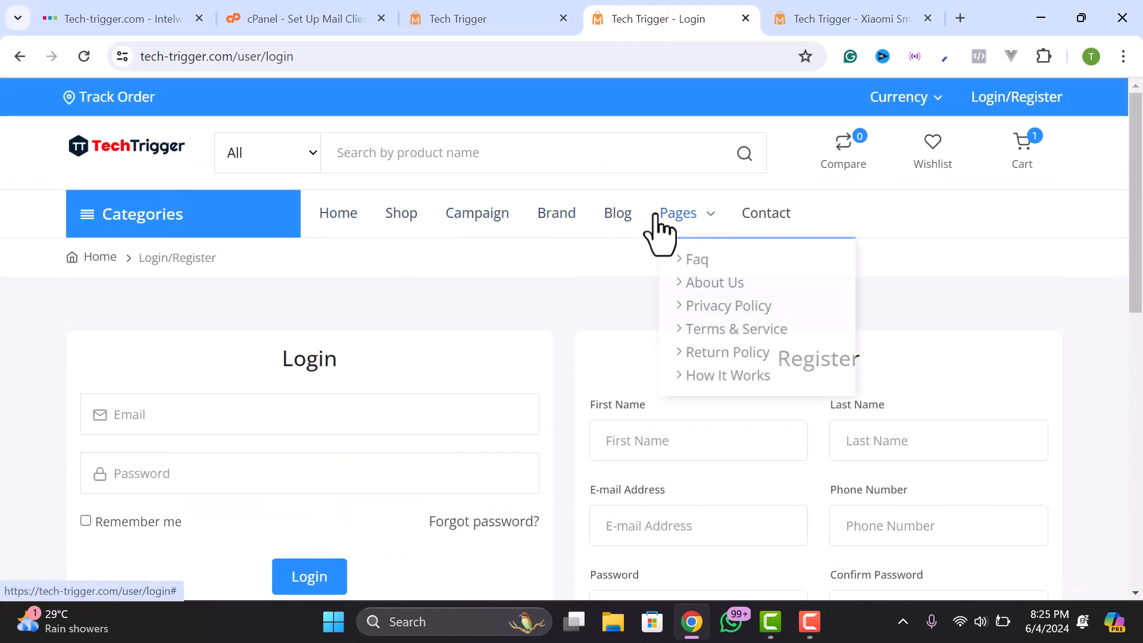
{"action": "scroll", "coordinate": [539, 403], "scroll_direction": "down", "scroll_amount": 2}
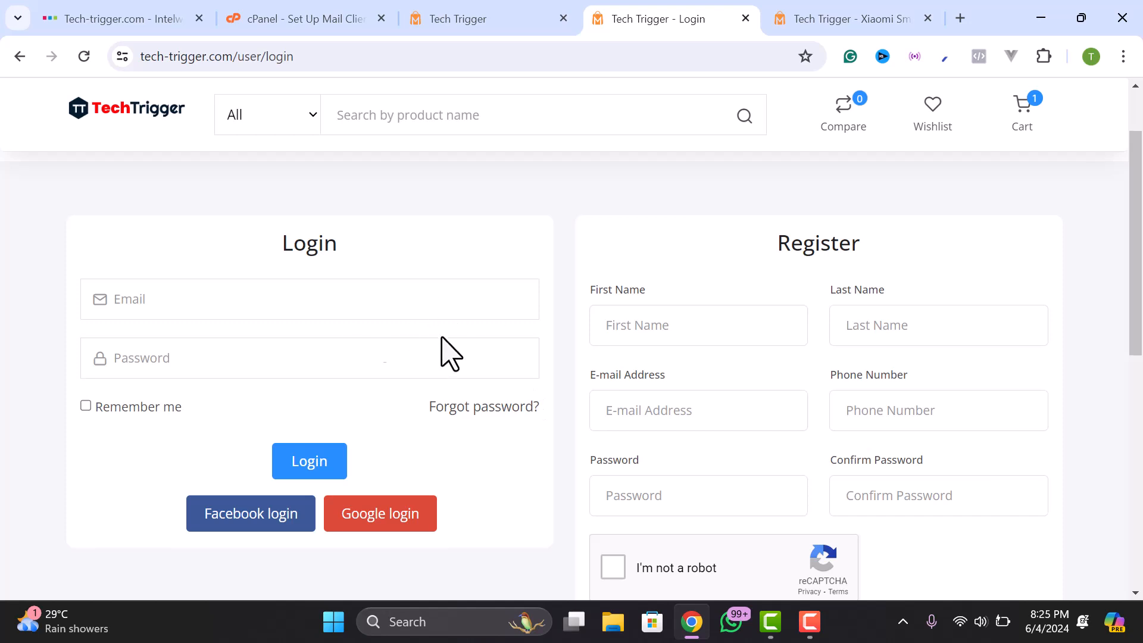
{"action": "scroll", "coordinate": [378, 344], "scroll_direction": "up", "scroll_amount": 2}
{"action": "left_click", "coordinate": [507, 20]}
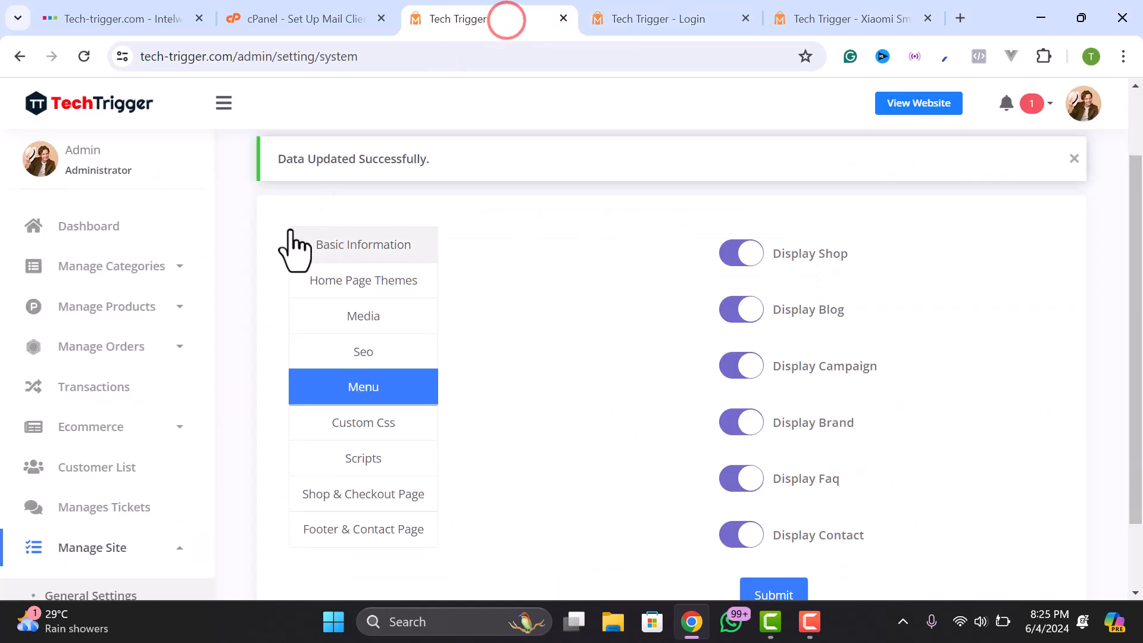
{"action": "left_click", "coordinate": [681, 17]}
{"action": "scroll", "coordinate": [477, 319], "scroll_direction": "down", "scroll_amount": 5}
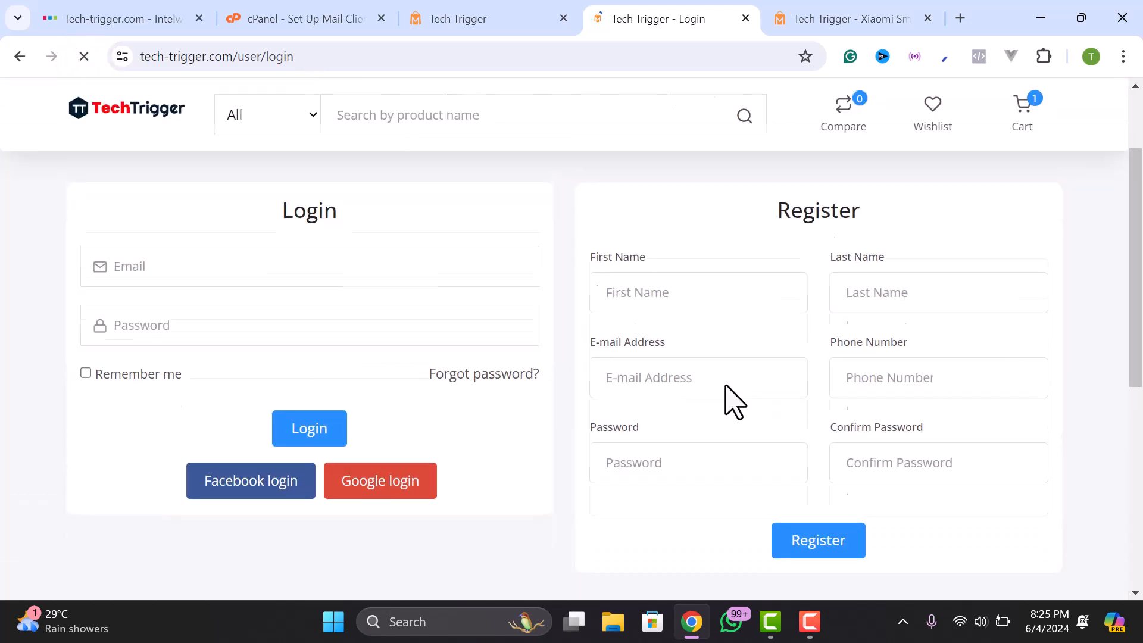
{"action": "scroll", "coordinate": [696, 274], "scroll_direction": "up", "scroll_amount": 2}
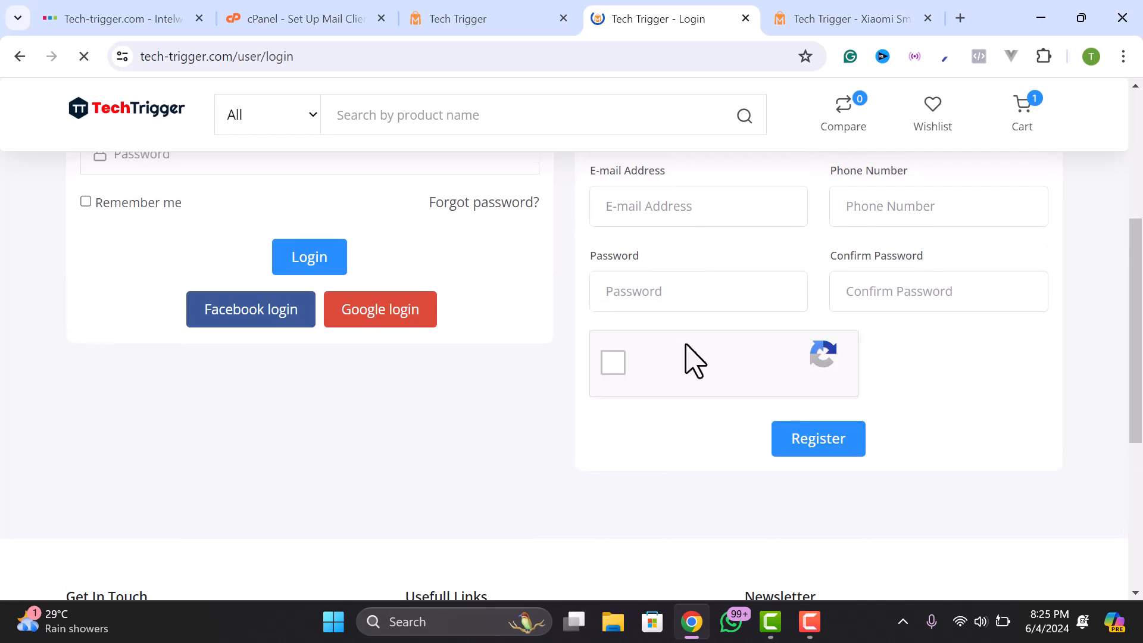
- Register a new customer account with autofilled details and a password
{"action": "left_click", "coordinate": [646, 218]}
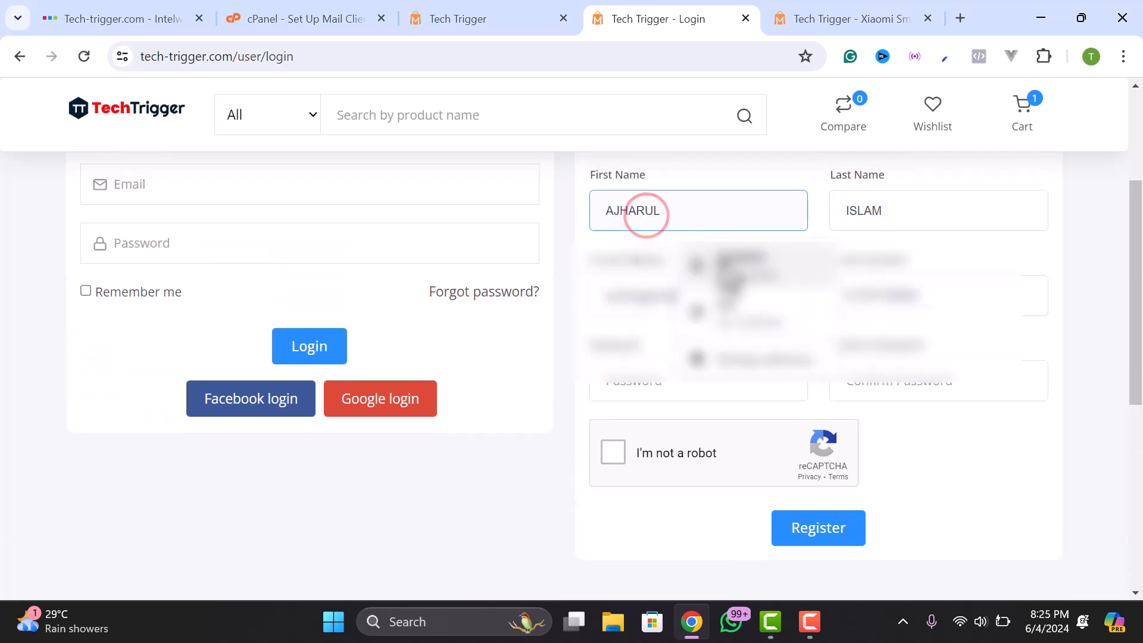
{"action": "left_click", "coordinate": [726, 257]}
{"action": "left_click", "coordinate": [650, 384]}
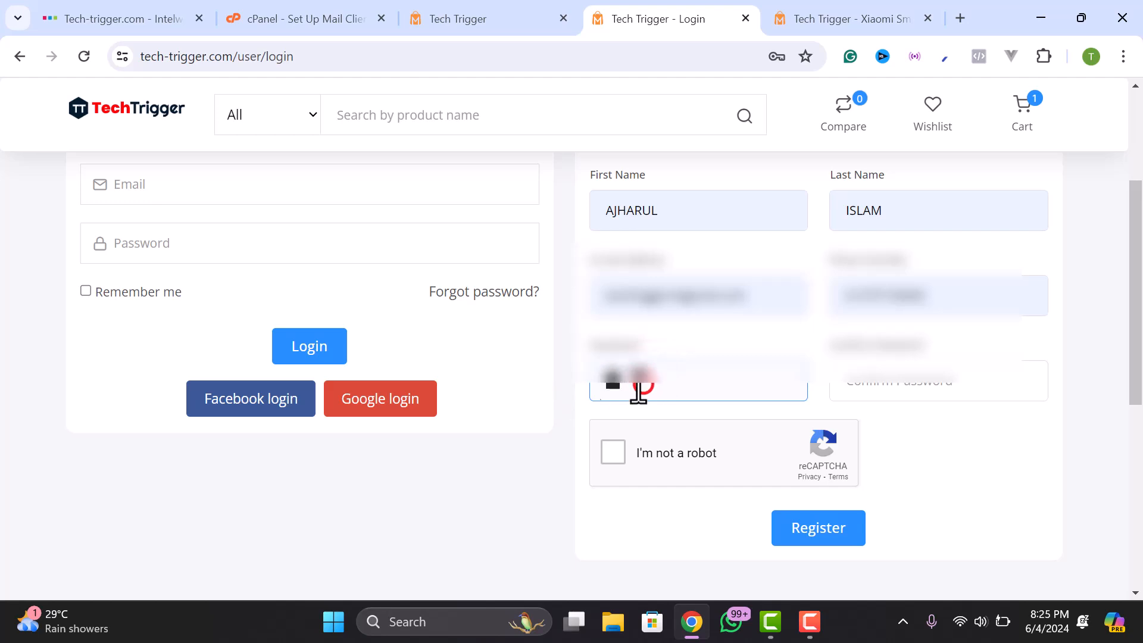
{"action": "left_click", "coordinate": [642, 386]}
{"action": "left_click", "coordinate": [877, 386]}
{"action": "type", "text": "••••••"}
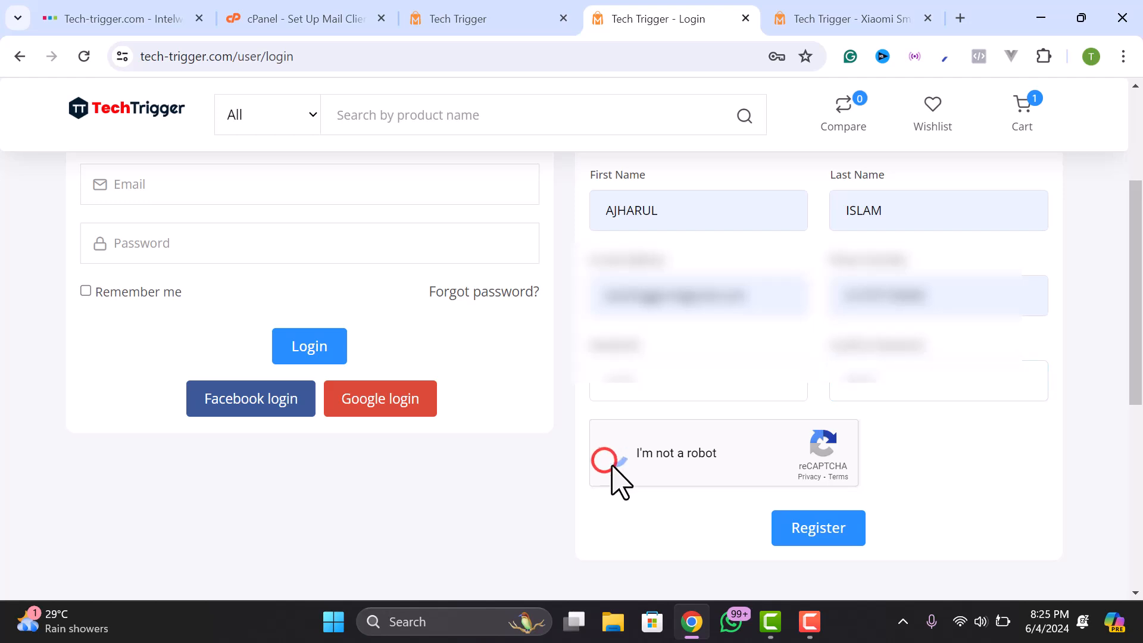
{"action": "left_click", "coordinate": [811, 528]}
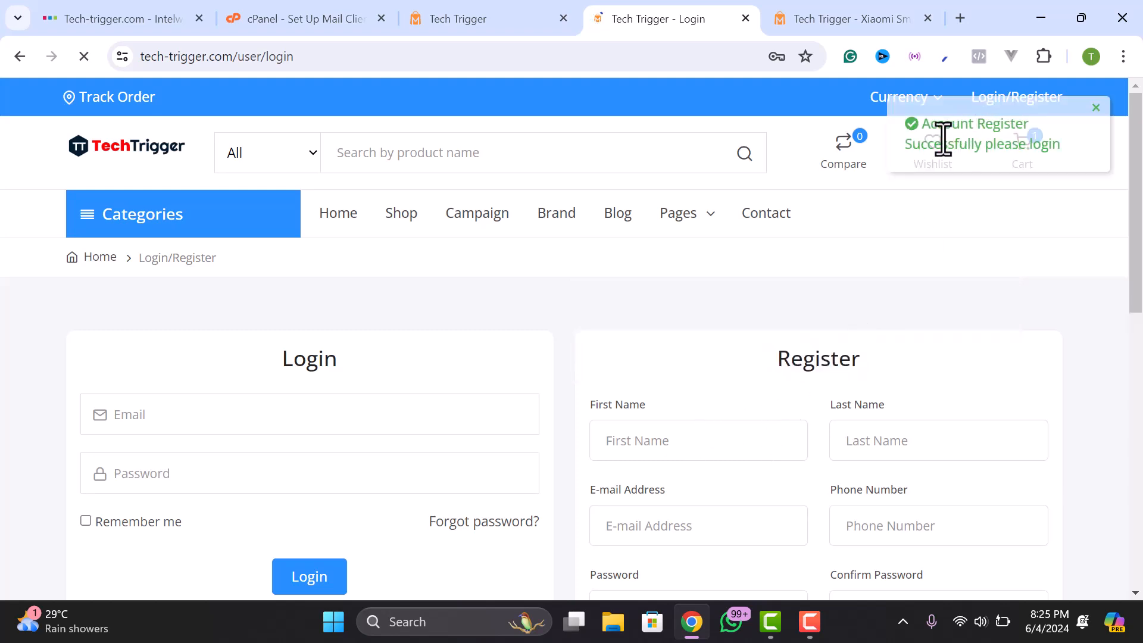
- Autofill the login form with the new account's e-mail and password
{"action": "left_click", "coordinate": [261, 405]}
{"action": "left_click", "coordinate": [245, 456]}
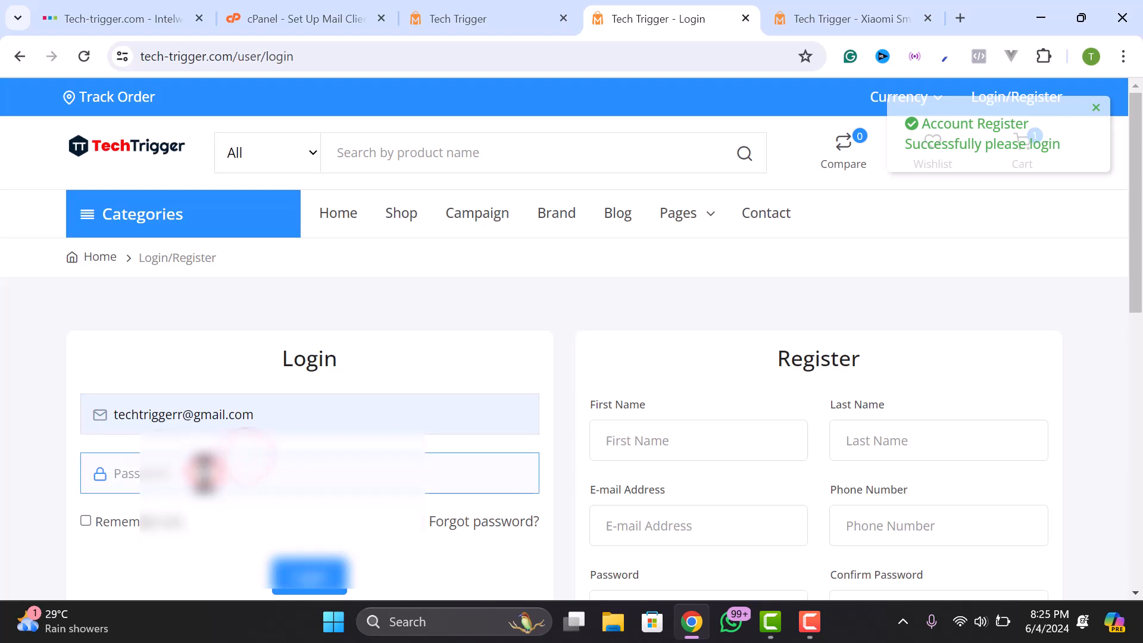
{"action": "left_click", "coordinate": [204, 473]}
{"action": "scroll", "coordinate": [204, 473], "scroll_direction": "down", "scroll_amount": 3}
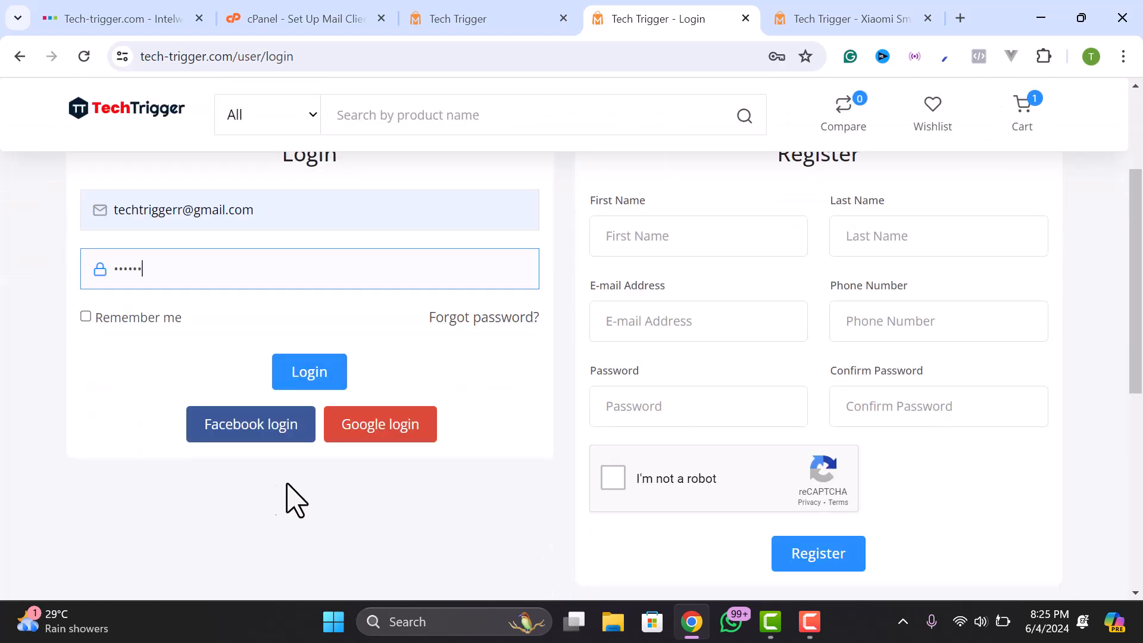
- Log in with the new account and complete the WoodMart checkout
{"action": "left_click", "coordinate": [304, 370]}
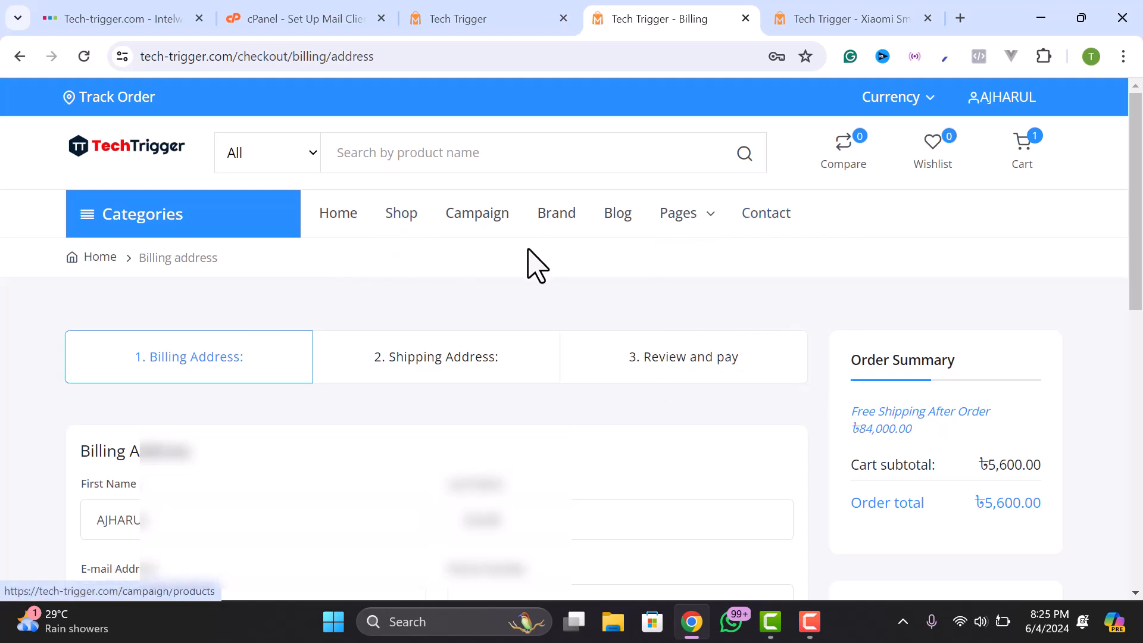
{"action": "scroll", "coordinate": [332, 327], "scroll_direction": "down", "scroll_amount": 3}
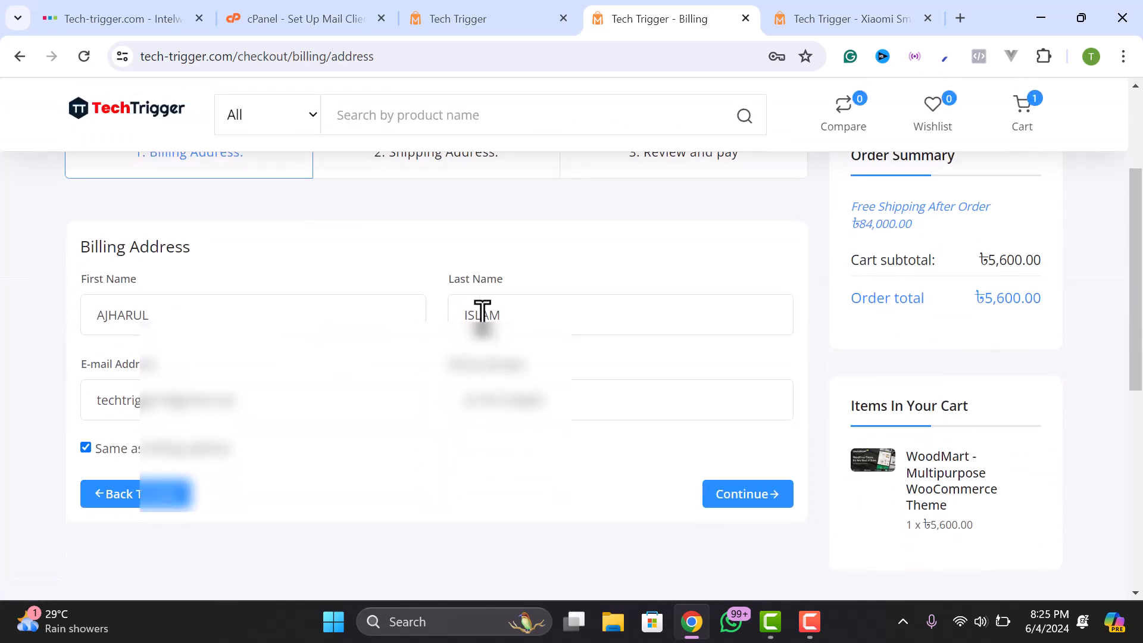
{"action": "scroll", "coordinate": [472, 314], "scroll_direction": "up", "scroll_amount": 3}
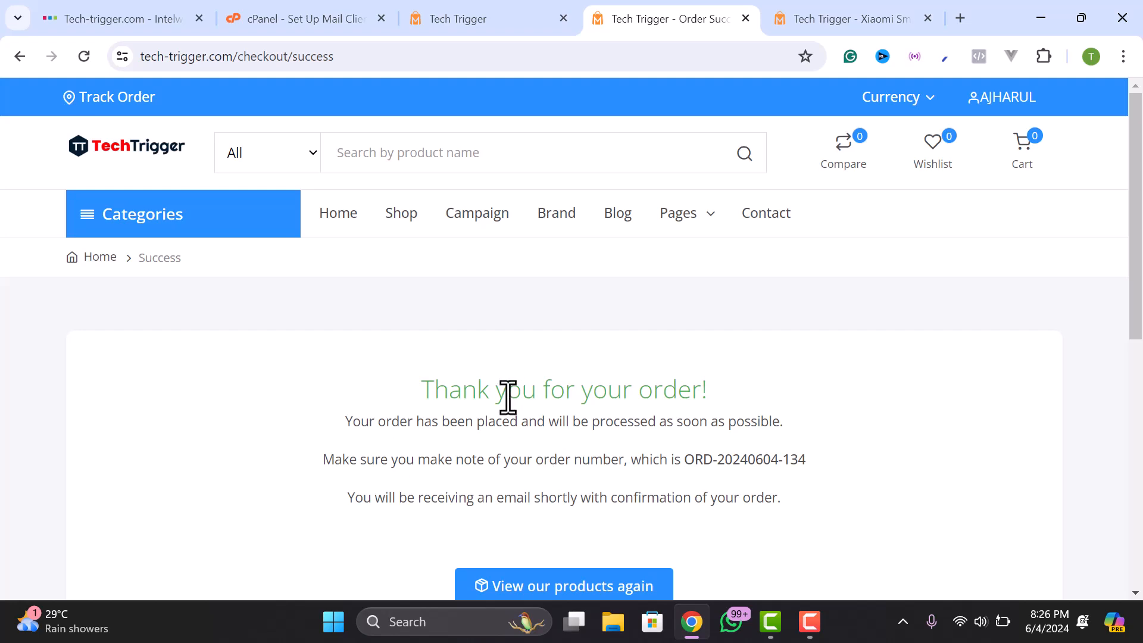
{"action": "scroll", "coordinate": [508, 398], "scroll_direction": "down", "scroll_amount": 2}
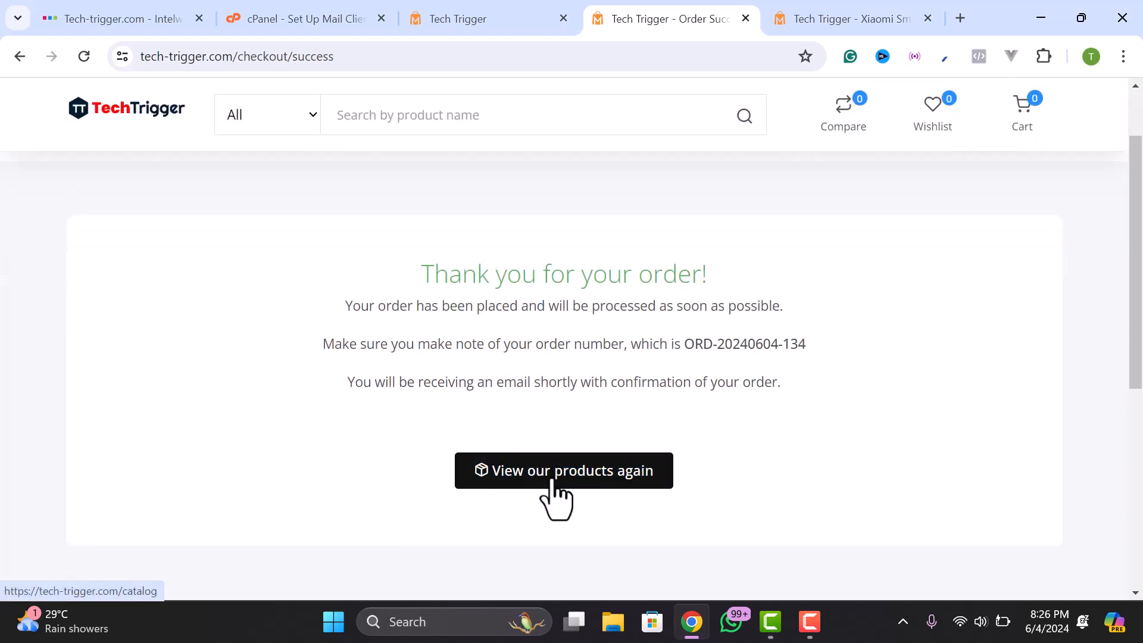
{"action": "scroll", "coordinate": [760, 434], "scroll_direction": "up", "scroll_amount": 2}
- Open the customer dashboard from the account menu, showing one order
{"action": "left_click", "coordinate": [1015, 99]}
{"action": "left_click", "coordinate": [947, 129]}
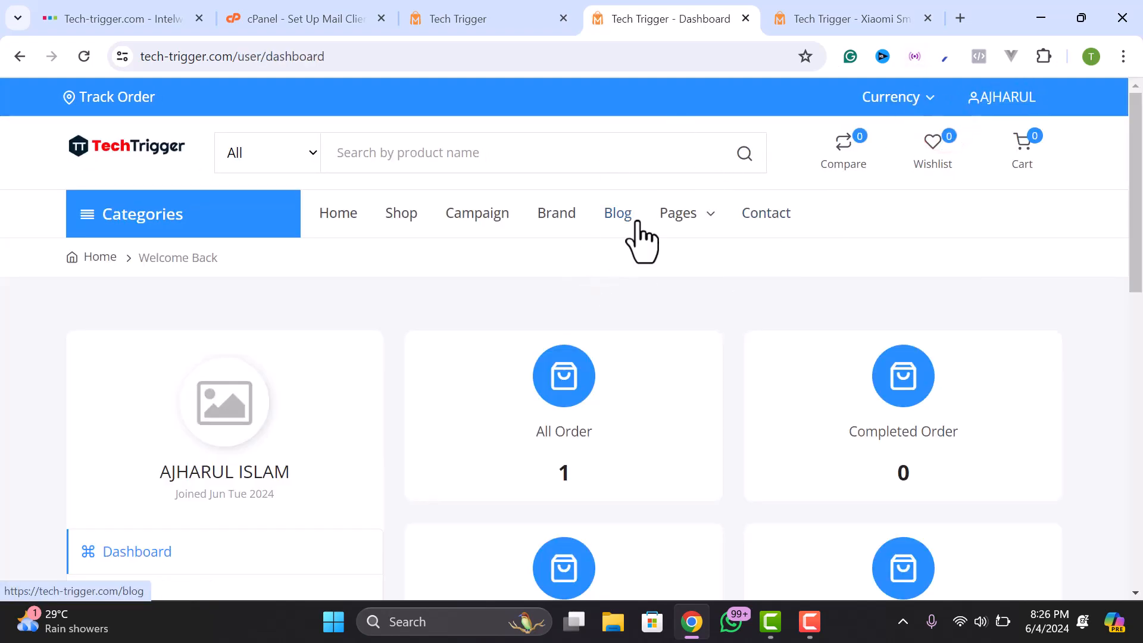
{"action": "scroll", "coordinate": [620, 286], "scroll_direction": "down", "scroll_amount": 3}
{"action": "scroll", "coordinate": [619, 286], "scroll_direction": "up", "scroll_amount": 3}
{"action": "left_click", "coordinate": [960, 19]}
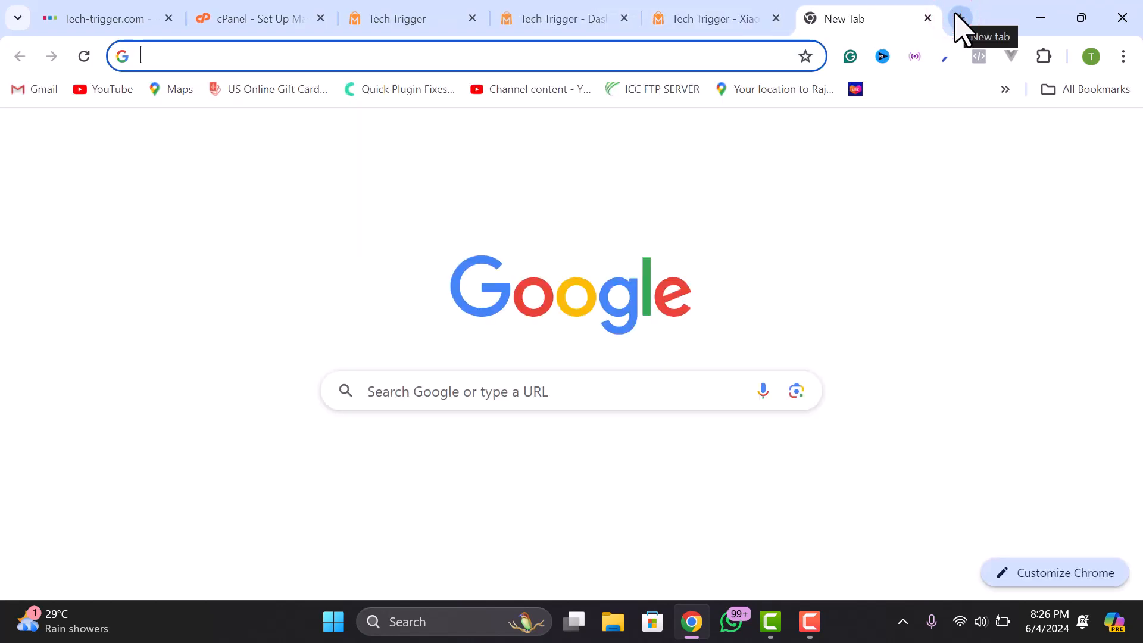
- Load gmail.com and open Tech Trigger's order confirmation email
{"action": "type", "text": "gmail.com"}
{"action": "key", "text": "Return"}
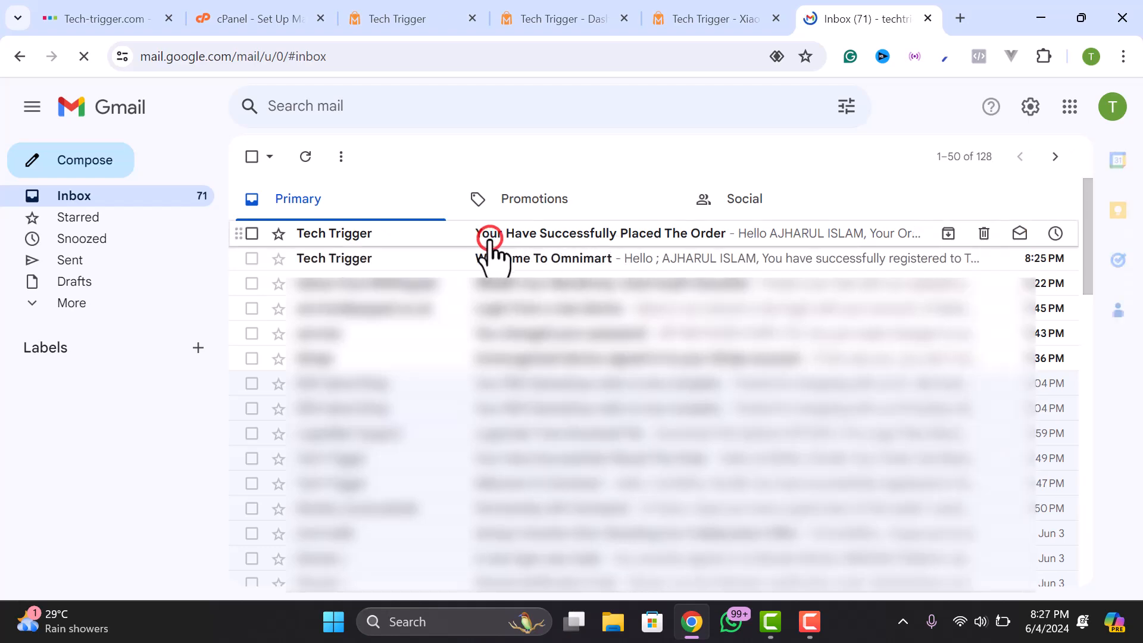
{"action": "left_click", "coordinate": [489, 238]}
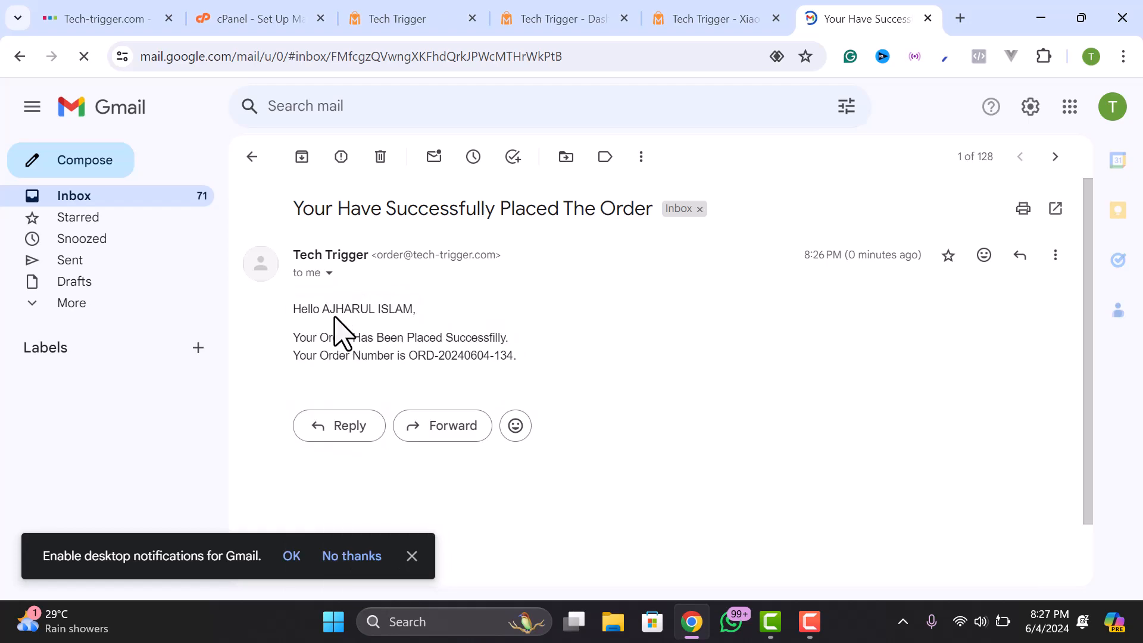
{"action": "left_click", "coordinate": [326, 273]}
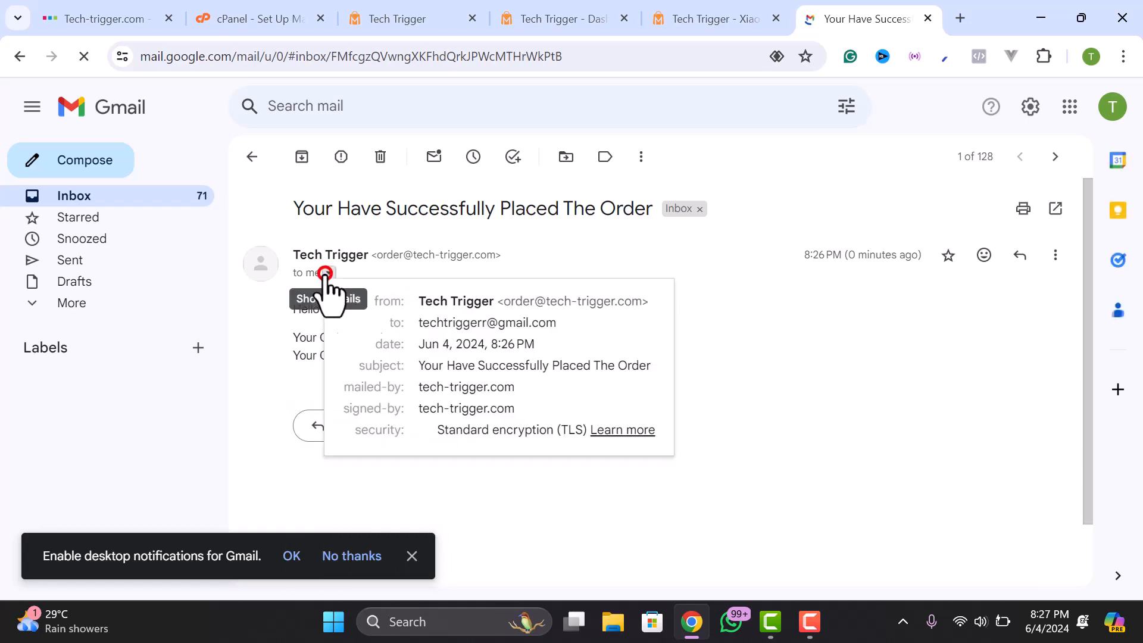
{"action": "double_click", "coordinate": [387, 256]}
{"action": "left_click", "coordinate": [328, 272]}
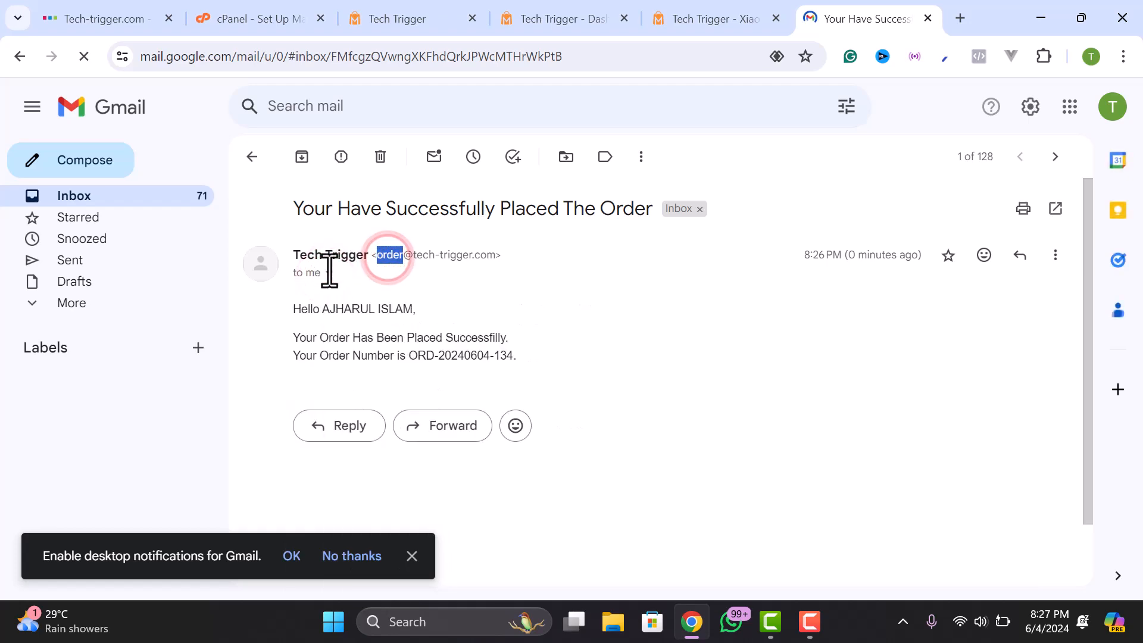
{"action": "left_click", "coordinate": [297, 275]}
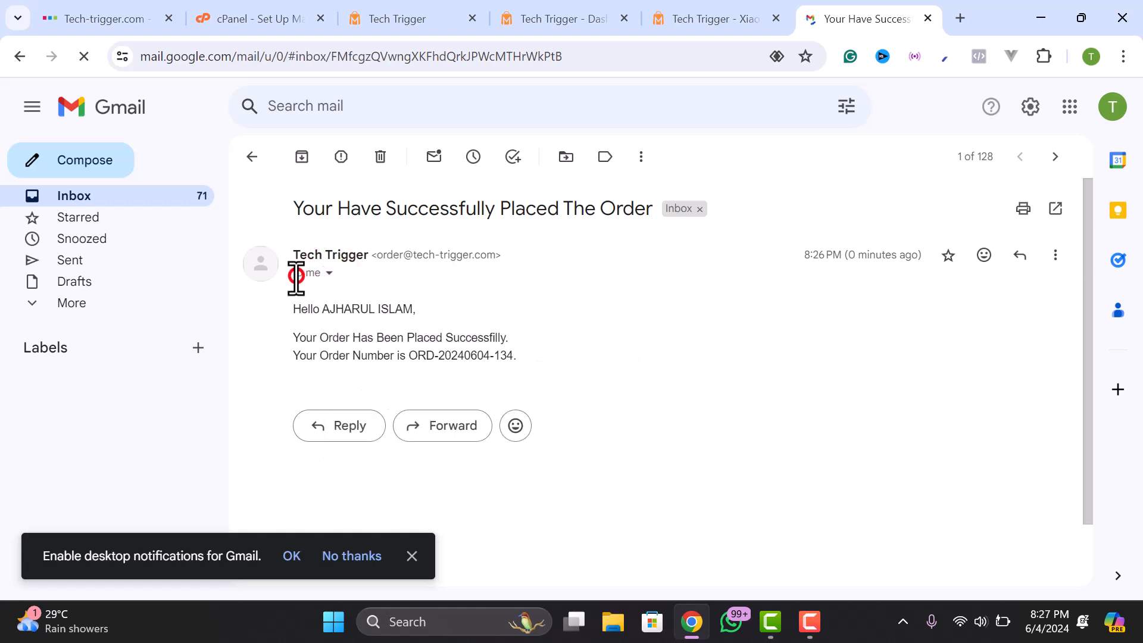
{"action": "left_click", "coordinate": [324, 273]}
{"action": "left_click", "coordinate": [310, 351]}
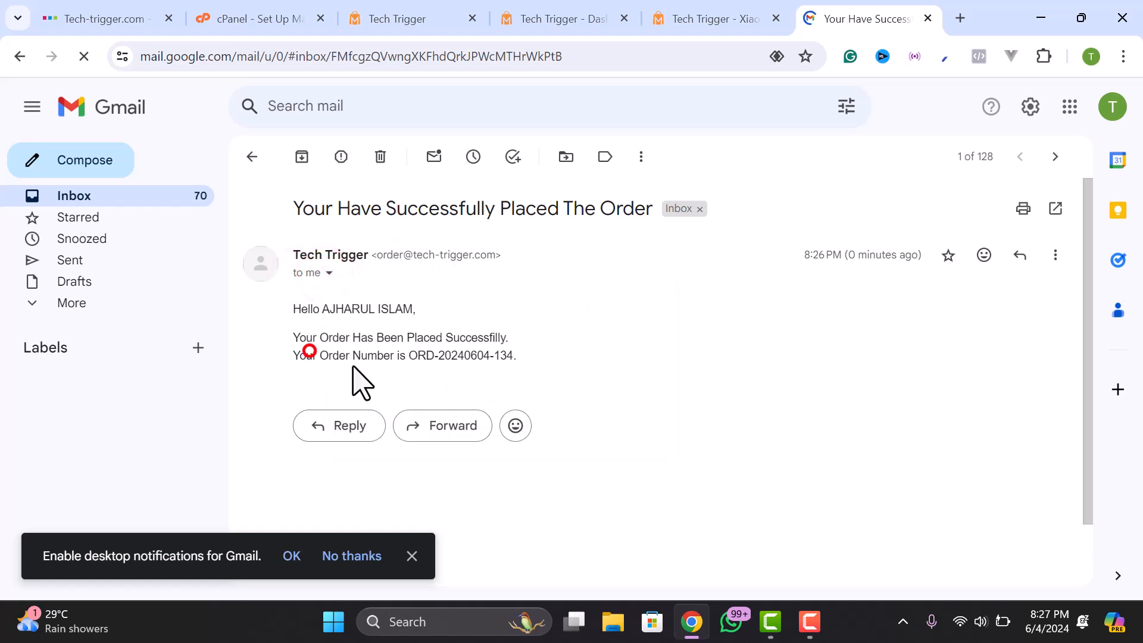
{"action": "left_click_drag", "start_coordinate": [352, 348], "coordinate": [507, 361]}
{"action": "left_click", "coordinate": [469, 357]}
{"action": "right_click", "coordinate": [489, 356]}
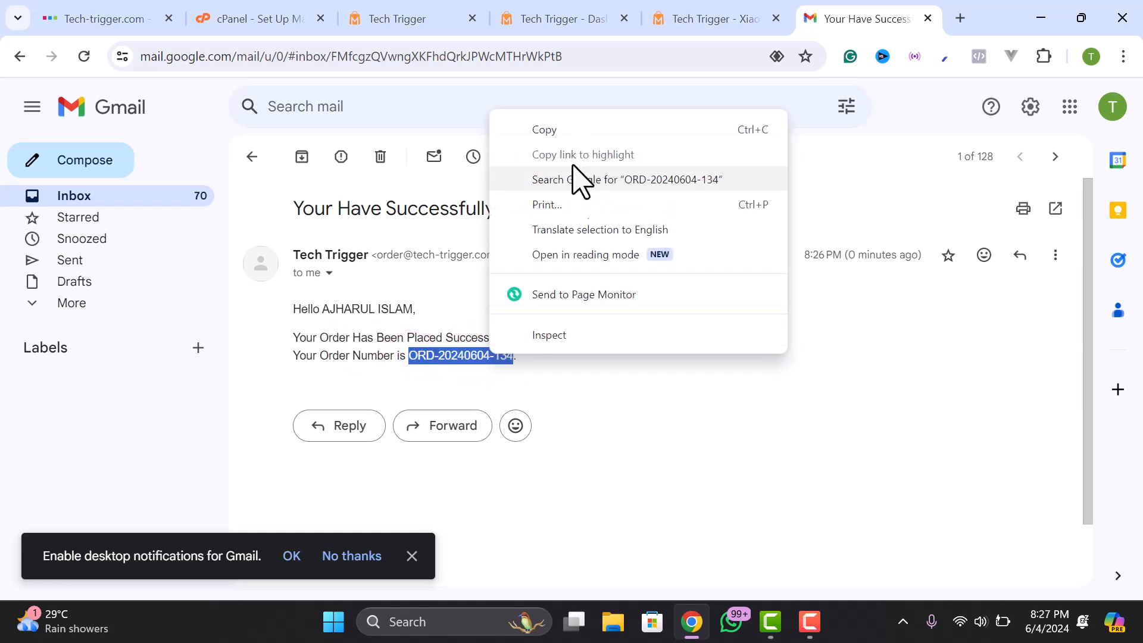
{"action": "left_click", "coordinate": [572, 128]}
{"action": "left_click", "coordinate": [430, 363]}
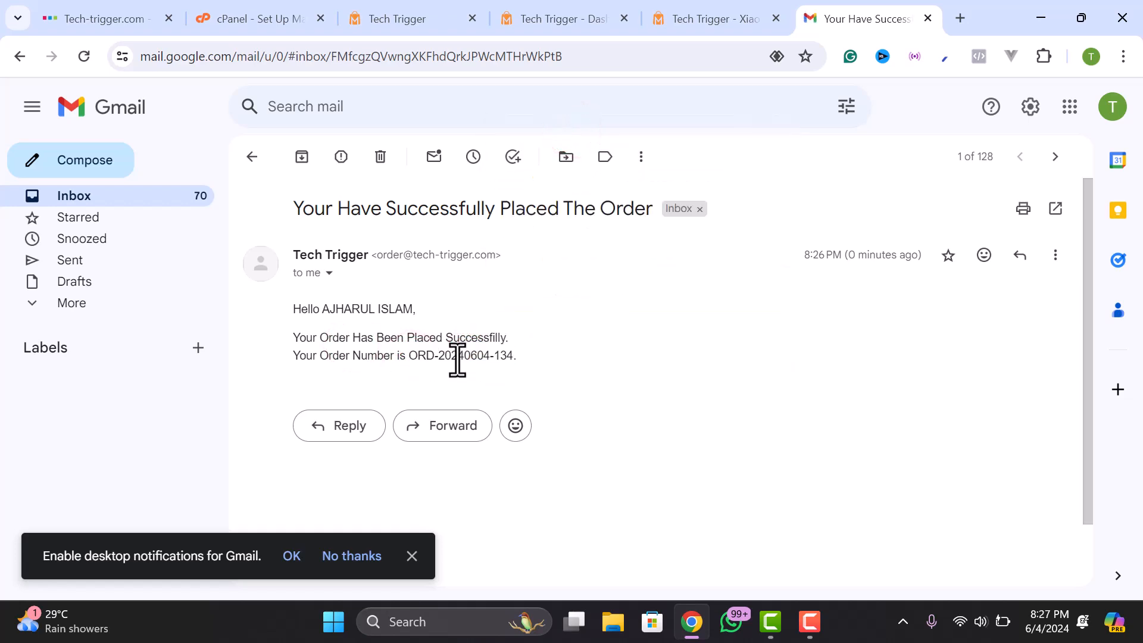
{"action": "left_click", "coordinate": [696, 14]}
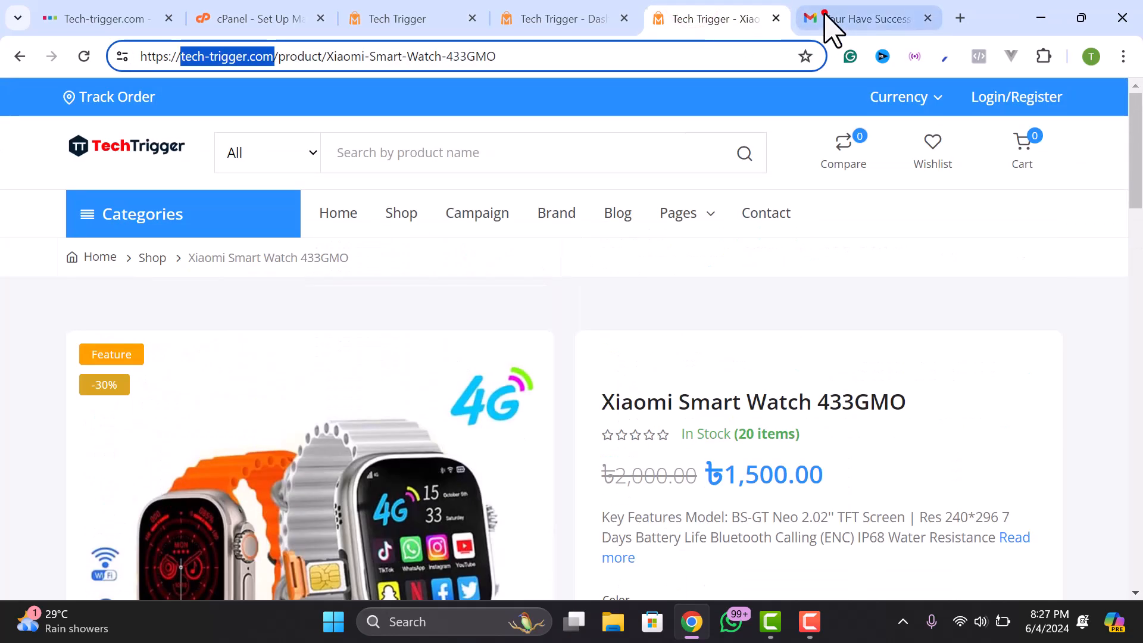
{"action": "left_click", "coordinate": [828, 17]}
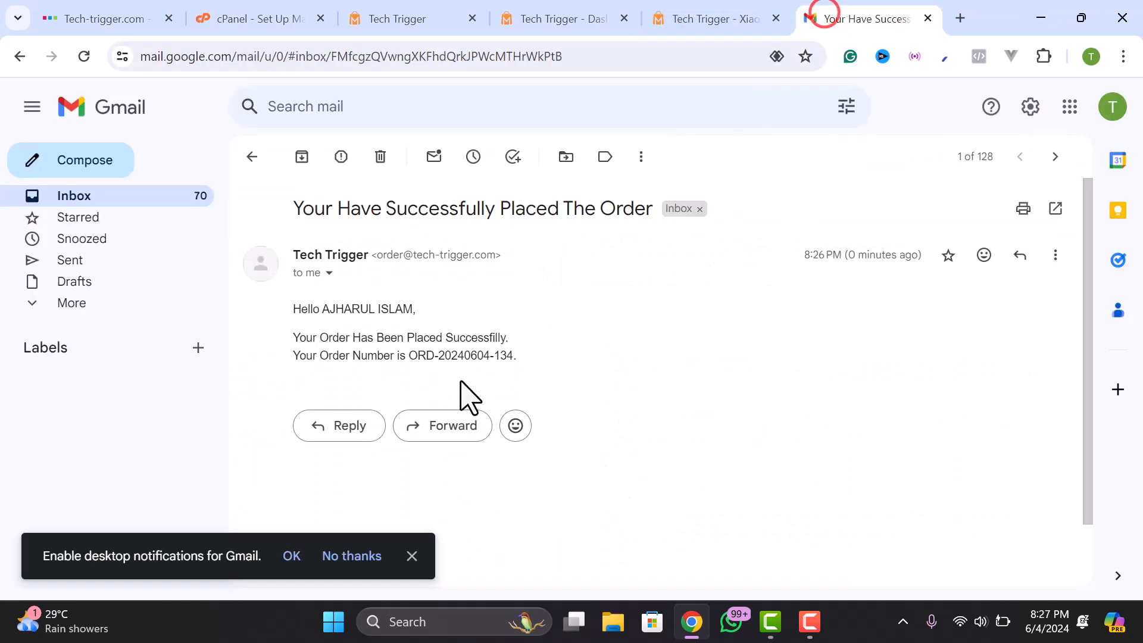
{"action": "left_click", "coordinate": [675, 14]}
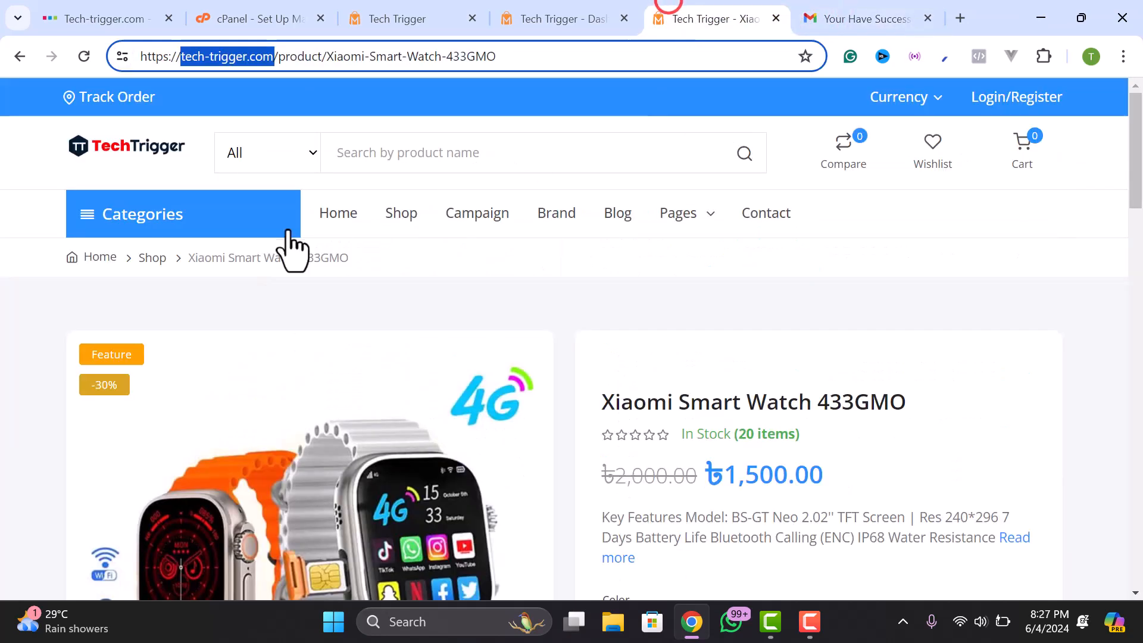
{"action": "left_click", "coordinate": [112, 100]}
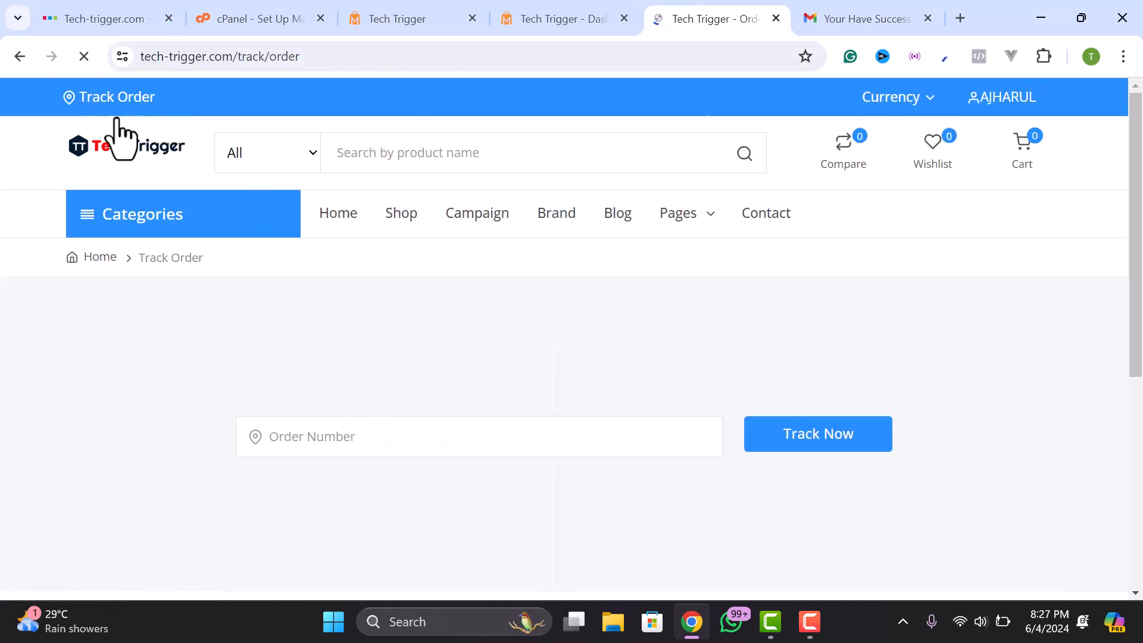
{"action": "left_click", "coordinate": [359, 435]}
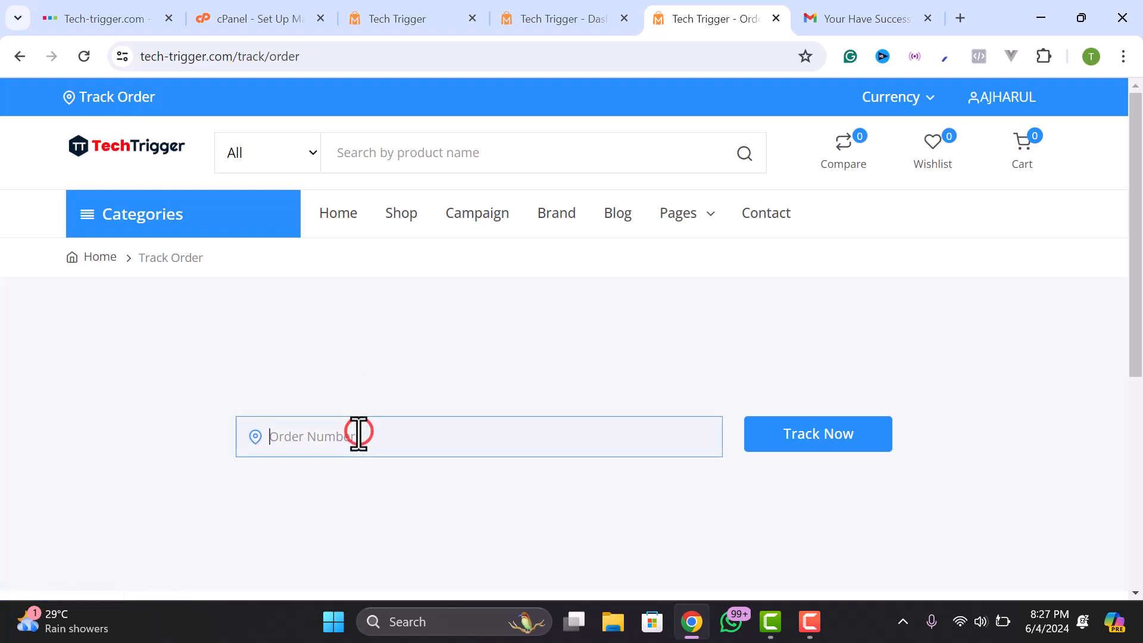
{"action": "right_click", "coordinate": [358, 434]}
{"action": "left_click", "coordinate": [391, 238]}
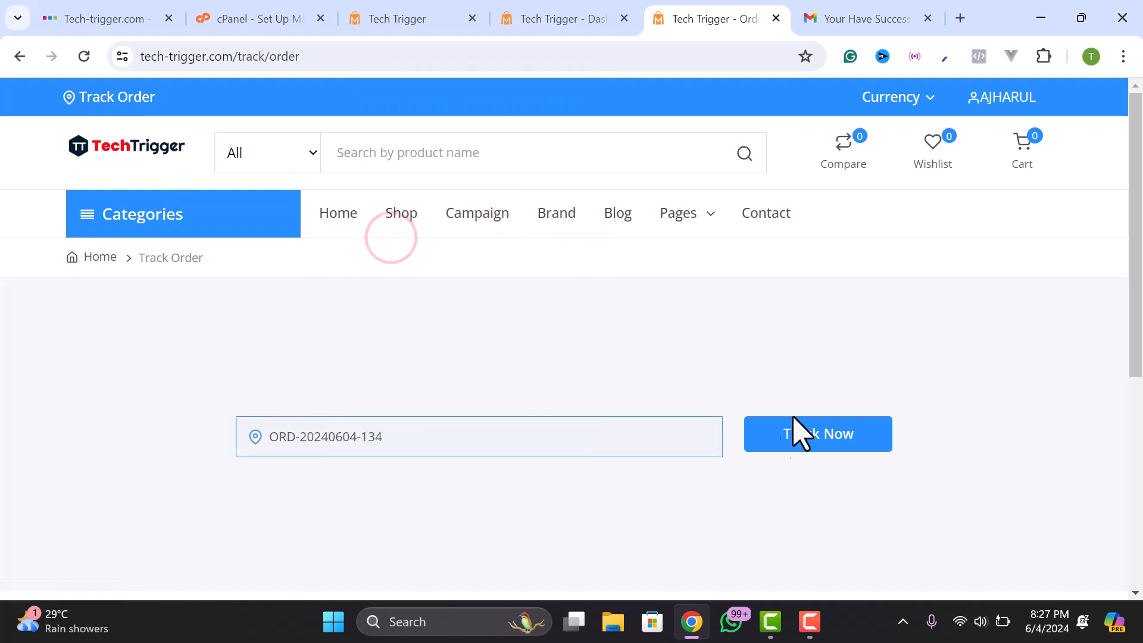
{"action": "left_click", "coordinate": [810, 437]}
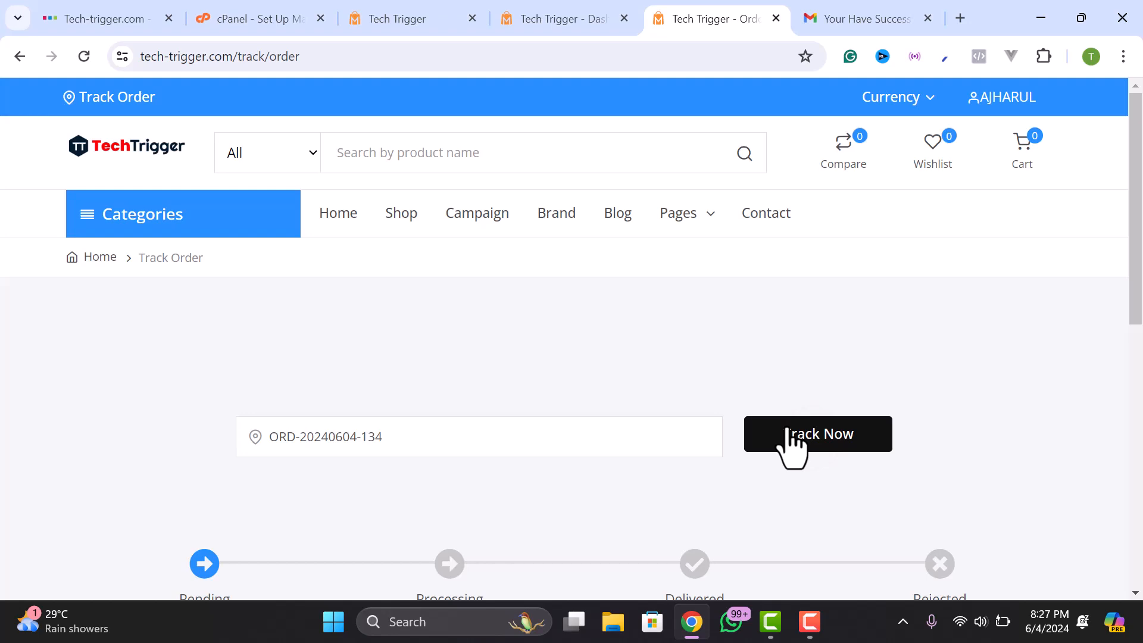
{"action": "scroll", "coordinate": [387, 201], "scroll_direction": "down", "scroll_amount": 5}
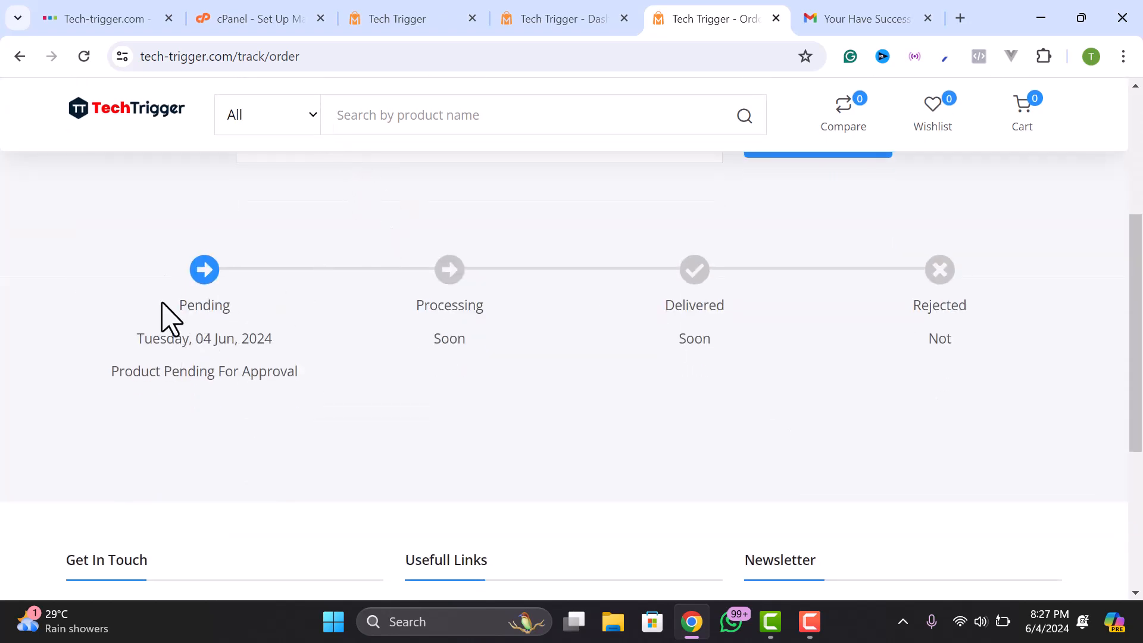
{"action": "left_click_drag", "start_coordinate": [293, 397], "coordinate": [305, 364]}
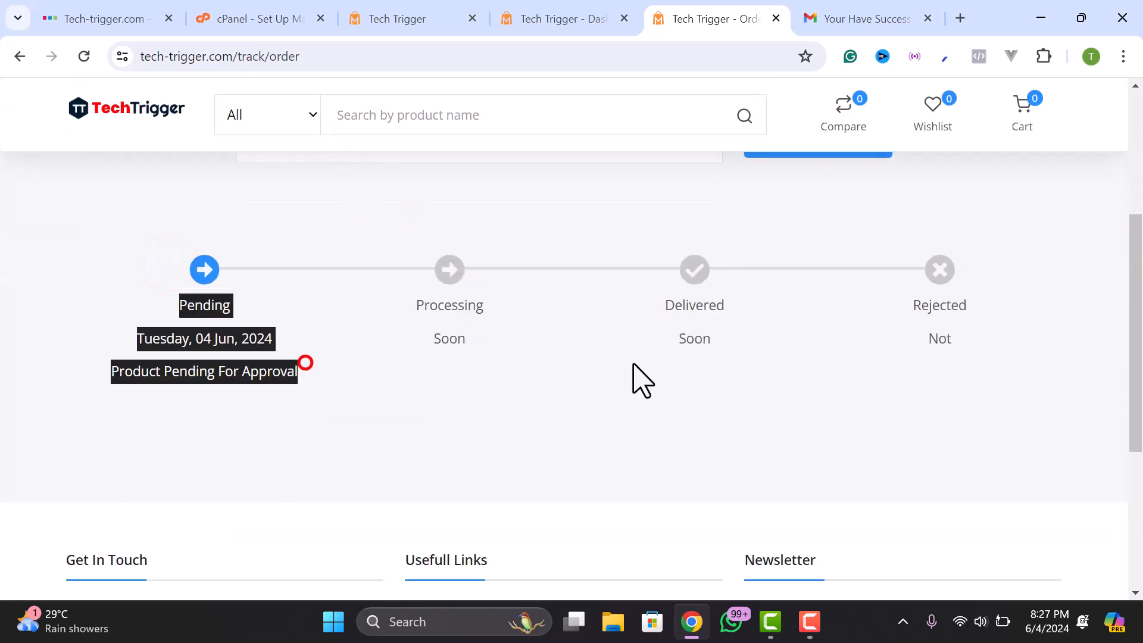
{"action": "scroll", "coordinate": [875, 360], "scroll_direction": "up", "scroll_amount": 2}
{"action": "scroll", "coordinate": [454, 327], "scroll_direction": "down", "scroll_amount": 6}
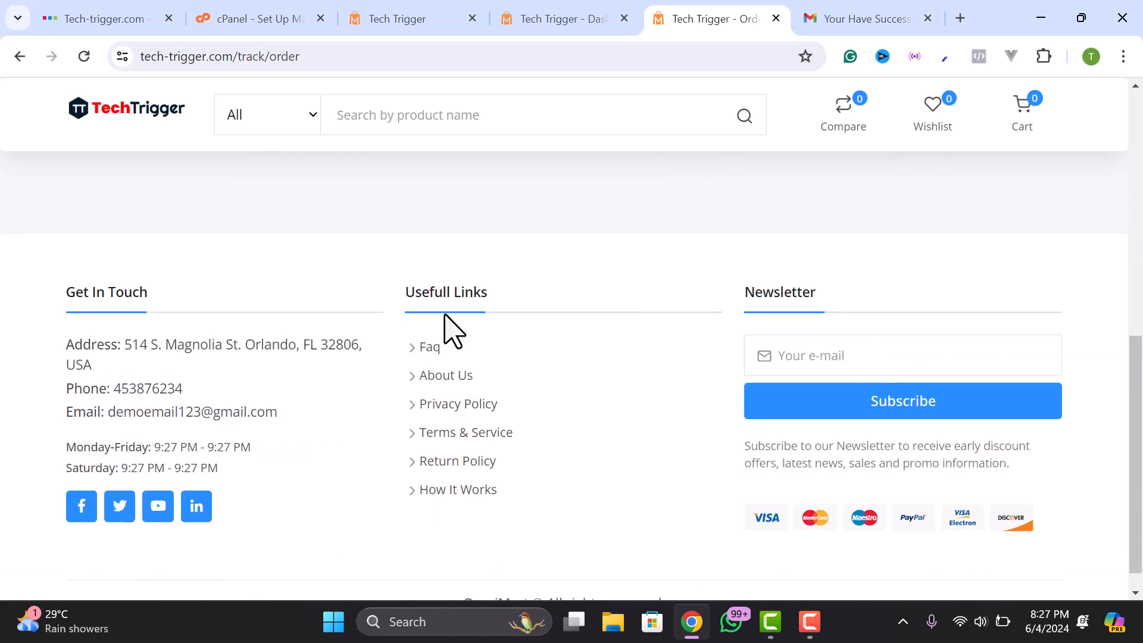
{"action": "scroll", "coordinate": [573, 322], "scroll_direction": "up", "scroll_amount": 8}
{"action": "scroll", "coordinate": [573, 322], "scroll_direction": "up", "scroll_amount": 2}
- Open the customer dashboard and review the order's ৳5,600.00 Pending, Unpaid invoice
{"action": "mouse_move", "coordinate": [1006, 102]}
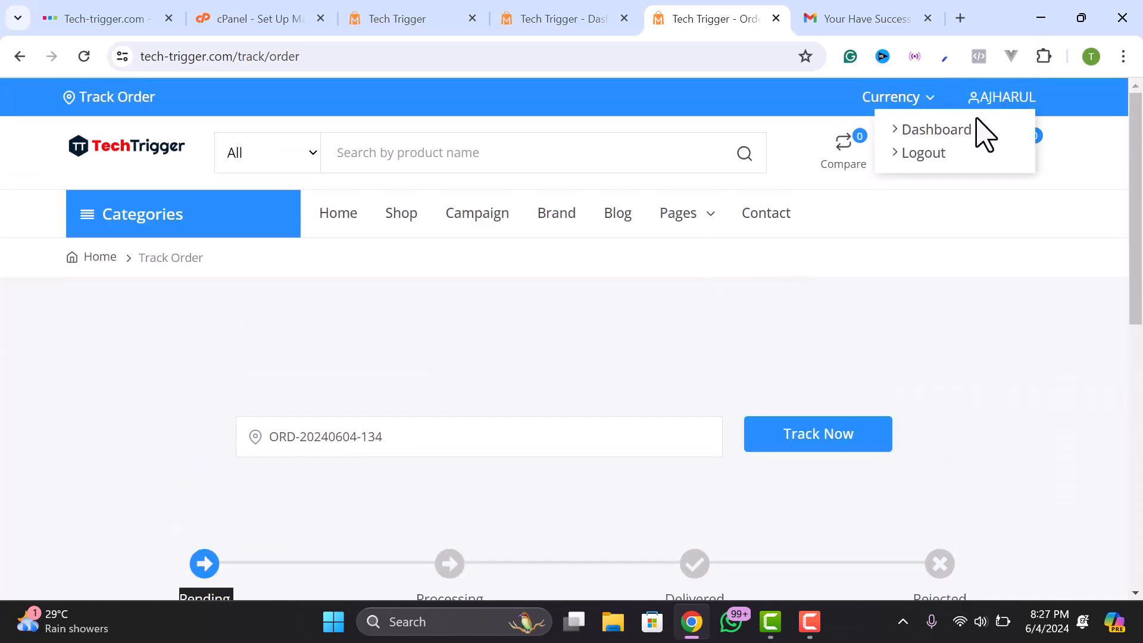
{"action": "left_click", "coordinate": [940, 129]}
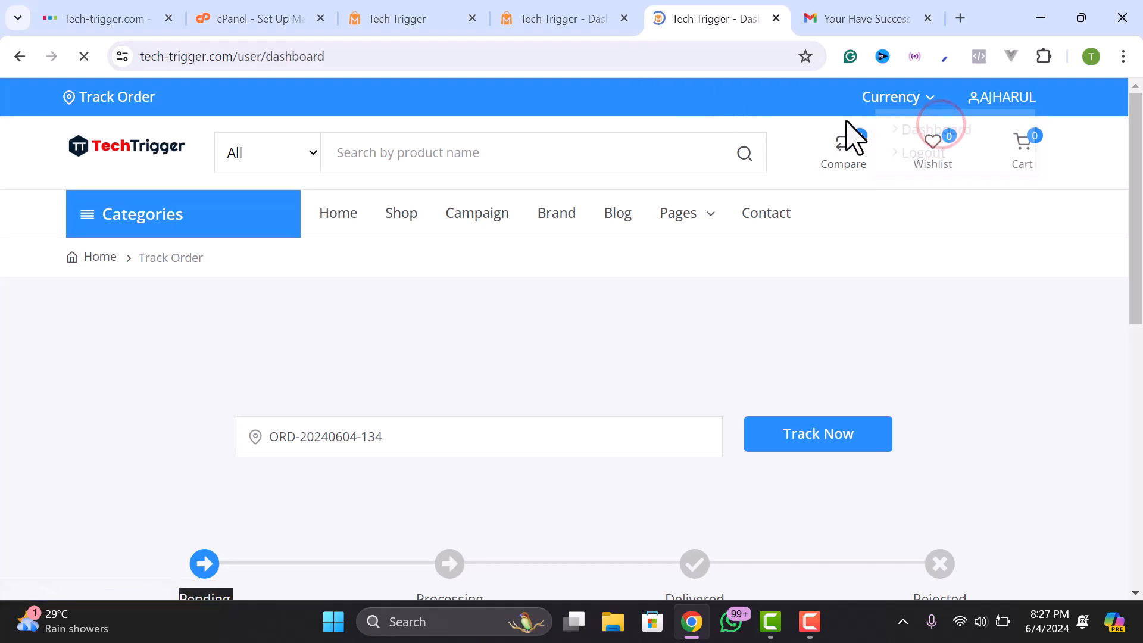
{"action": "scroll", "coordinate": [607, 280], "scroll_direction": "down", "scroll_amount": 1}
{"action": "scroll", "coordinate": [424, 306], "scroll_direction": "down", "scroll_amount": 6}
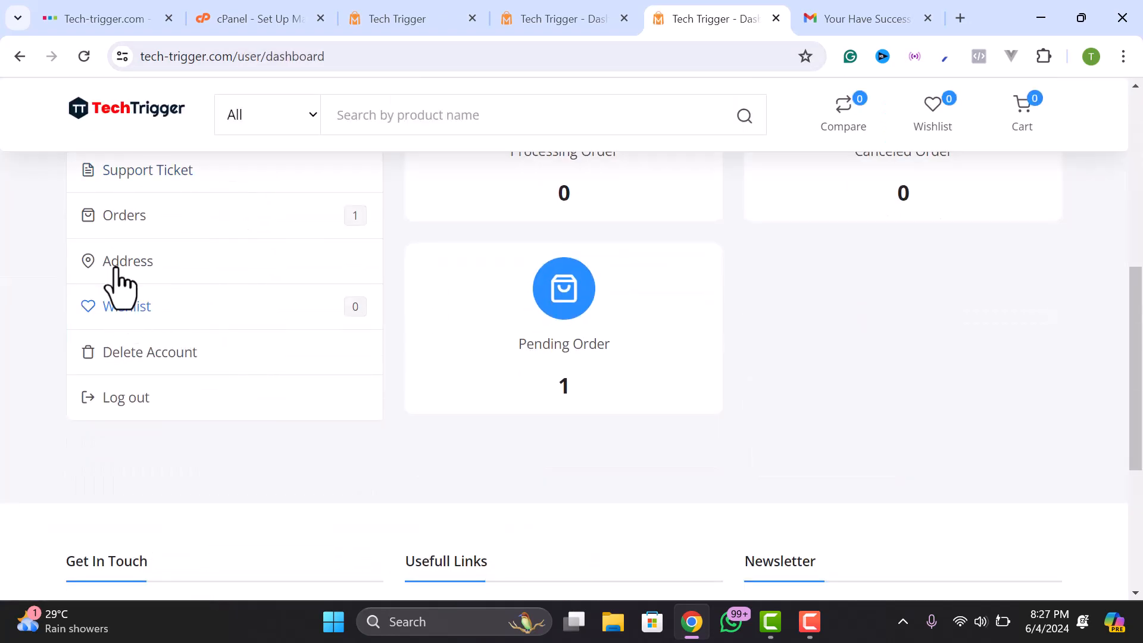
{"action": "scroll", "coordinate": [119, 298], "scroll_direction": "up", "scroll_amount": 2}
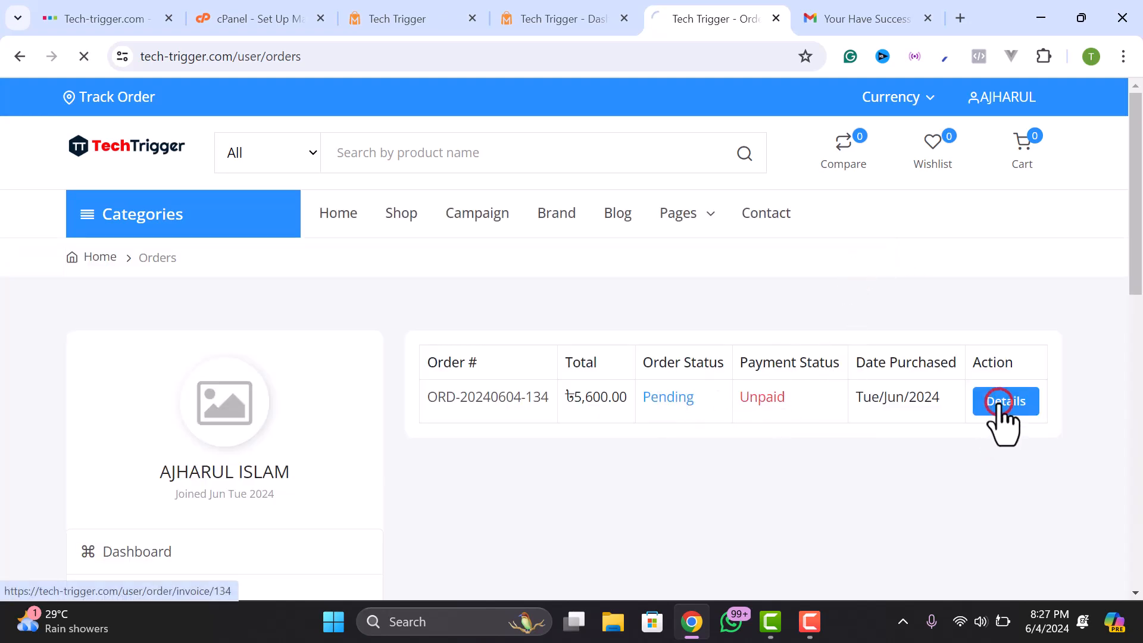
{"action": "scroll", "coordinate": [553, 388], "scroll_direction": "down", "scroll_amount": 4}
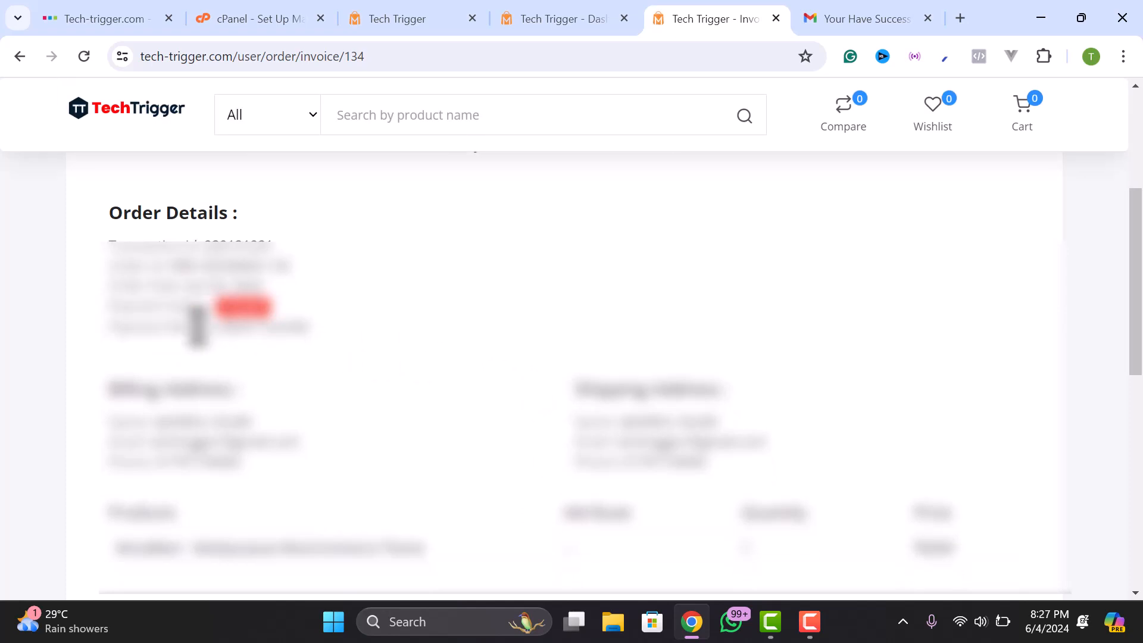
{"action": "scroll", "coordinate": [809, 476], "scroll_direction": "down", "scroll_amount": 1}
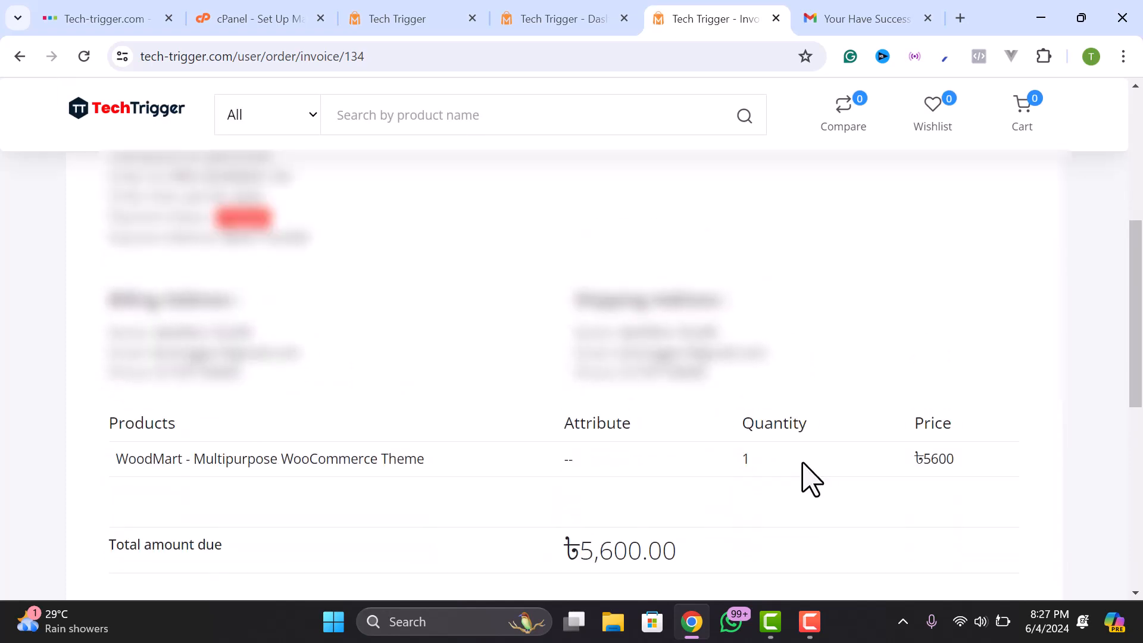
- Open Manage Orders > All Orders in the admin panel
{"action": "left_click", "coordinate": [557, 18]}
{"action": "left_click", "coordinate": [408, 14]}
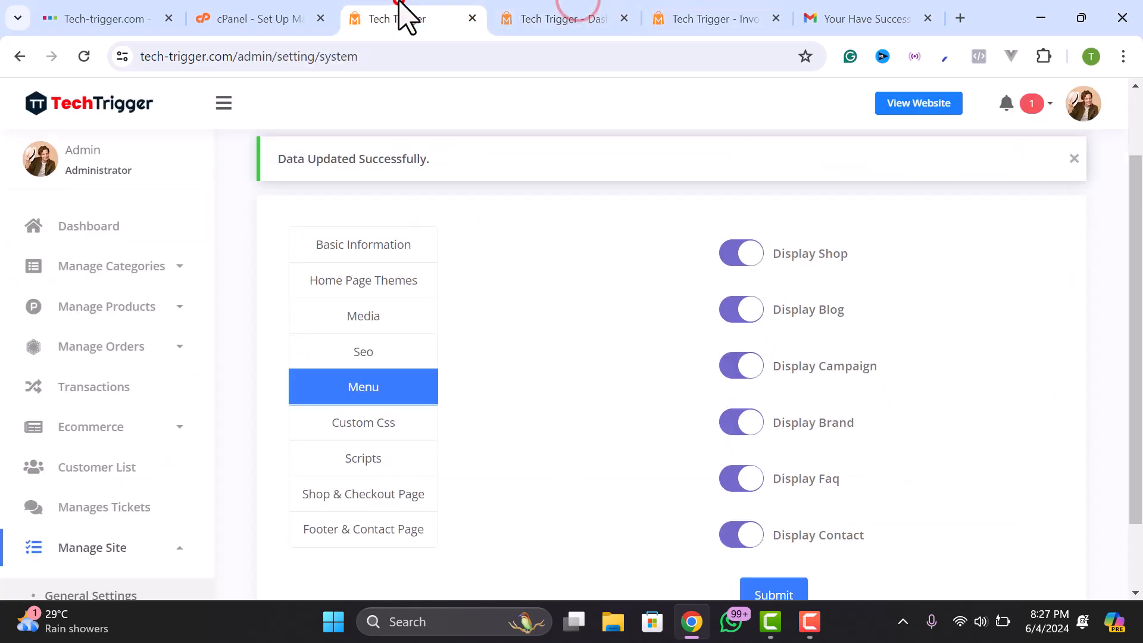
{"action": "left_click", "coordinate": [100, 262]}
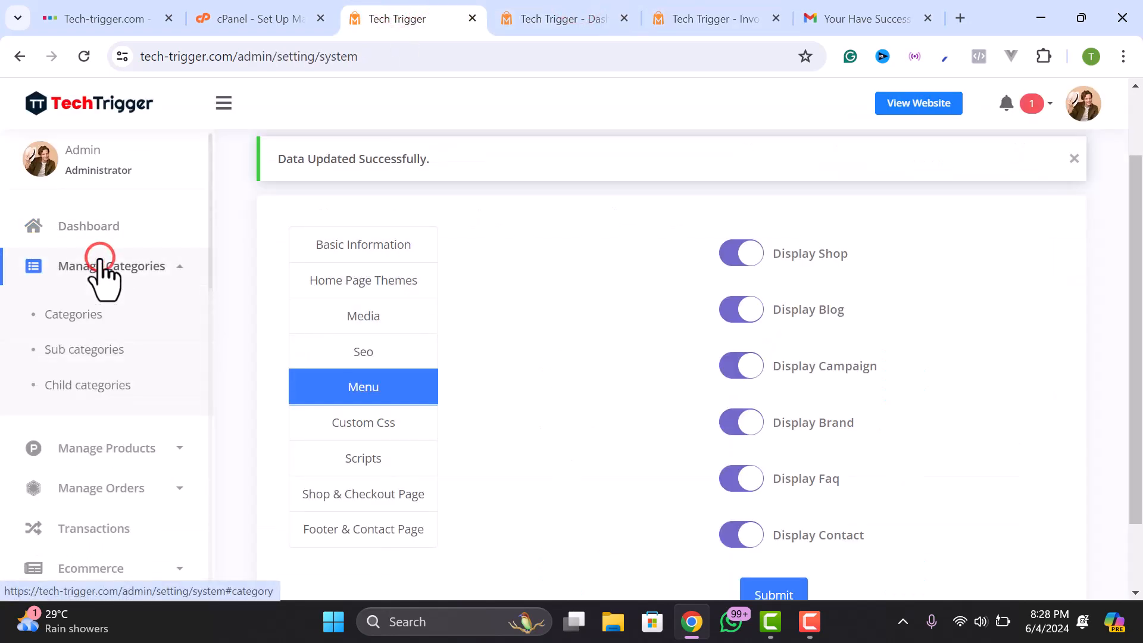
{"action": "left_click", "coordinate": [101, 345]}
{"action": "left_click", "coordinate": [78, 399]}
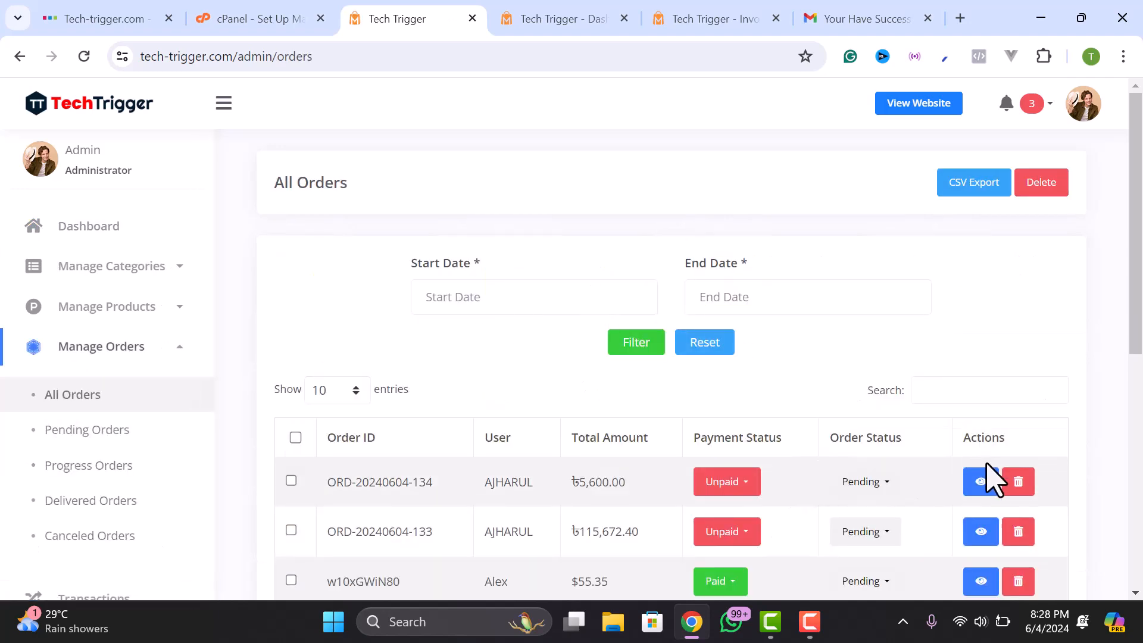
{"action": "left_click", "coordinate": [839, 486]}
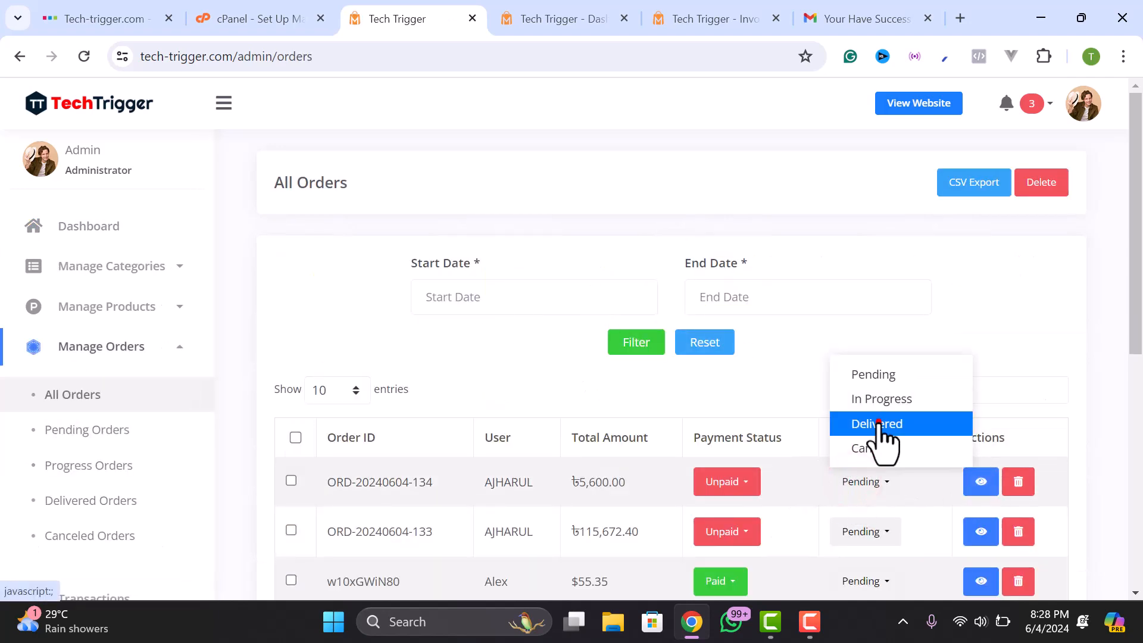
{"action": "left_click", "coordinate": [874, 421]}
{"action": "left_click", "coordinate": [741, 238]}
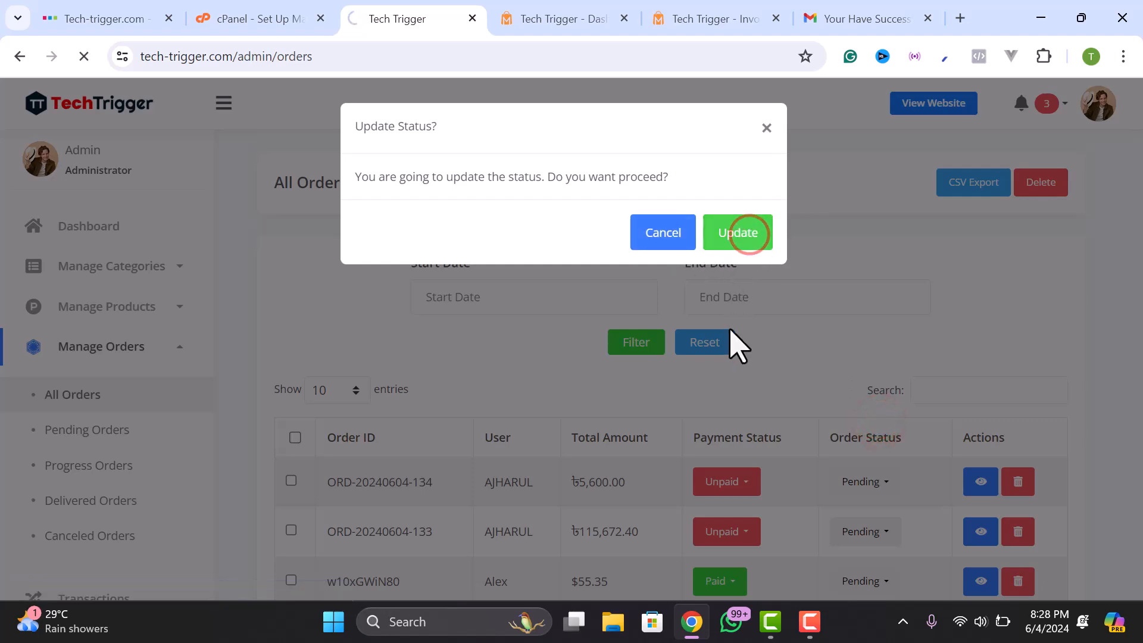
{"action": "scroll", "coordinate": [735, 413], "scroll_direction": "down", "scroll_amount": 1}
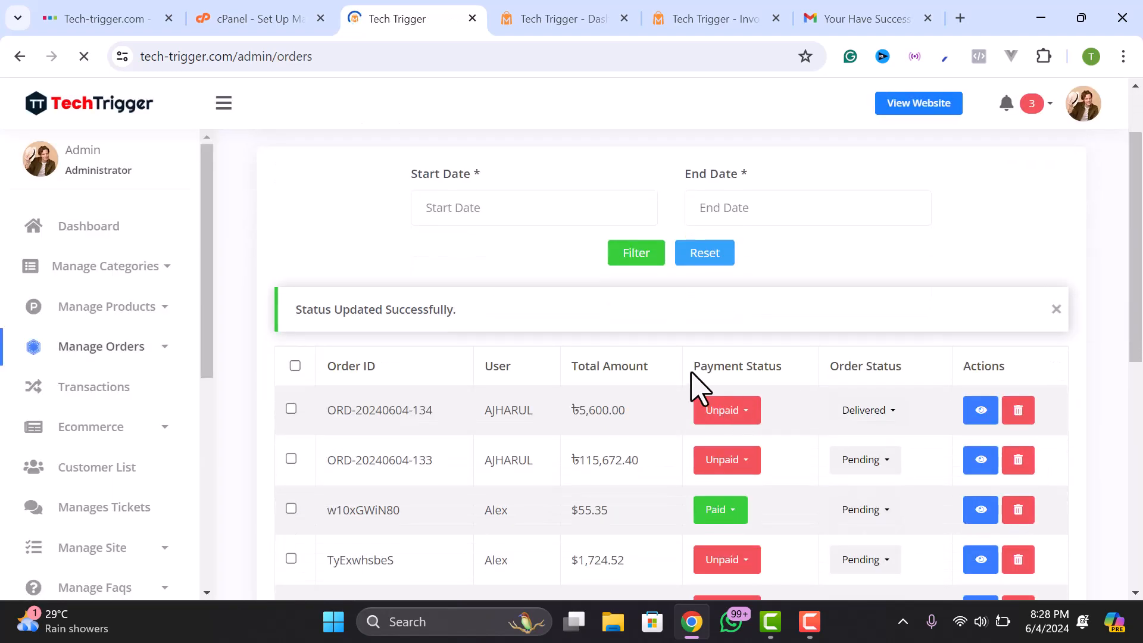
{"action": "left_click", "coordinate": [732, 461]}
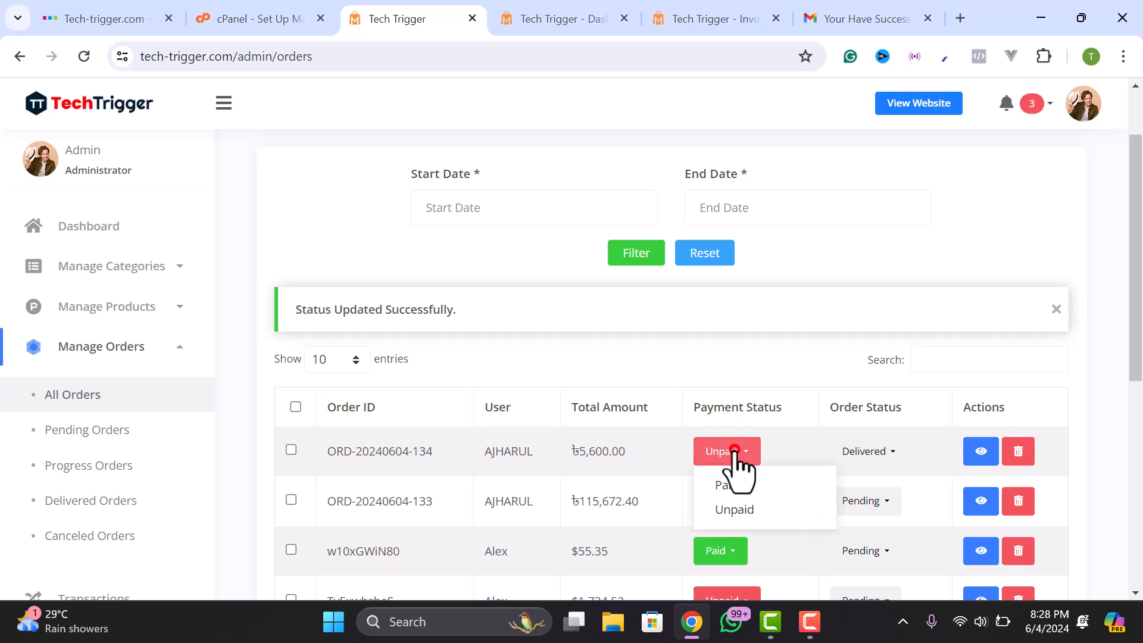
{"action": "left_click", "coordinate": [730, 487]}
{"action": "left_click", "coordinate": [716, 235]}
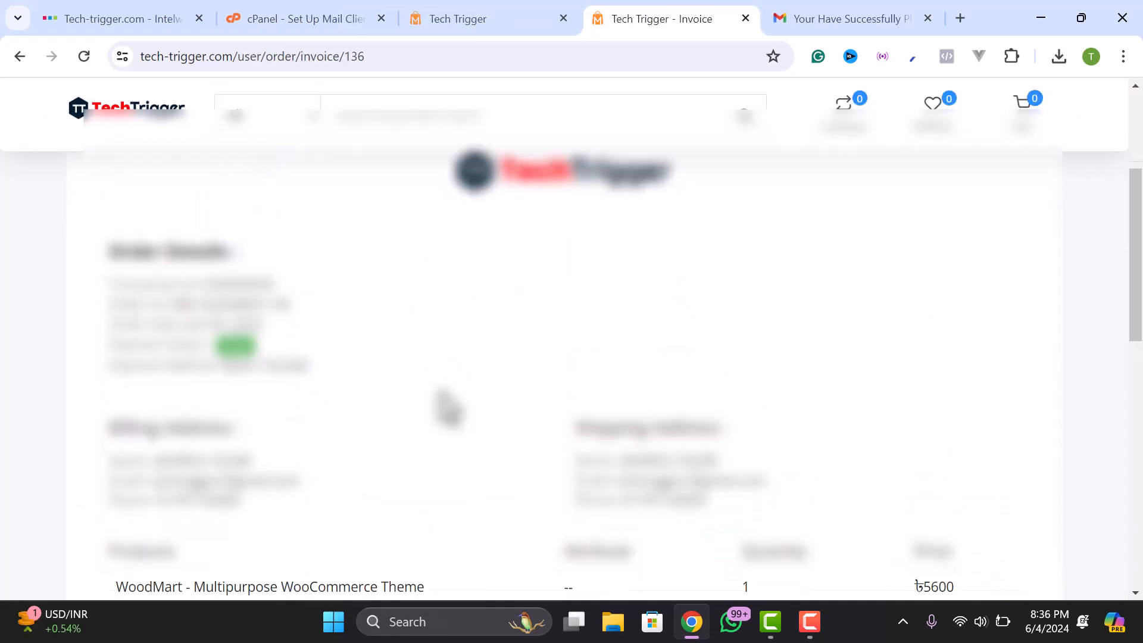
- Scroll the invoice to Products and select the WoodMart license information key
{"action": "scroll", "coordinate": [357, 405], "scroll_direction": "down", "scroll_amount": 4}
{"action": "left_click_drag", "start_coordinate": [158, 369], "coordinate": [356, 369]}
{"action": "left_click", "coordinate": [356, 369]}
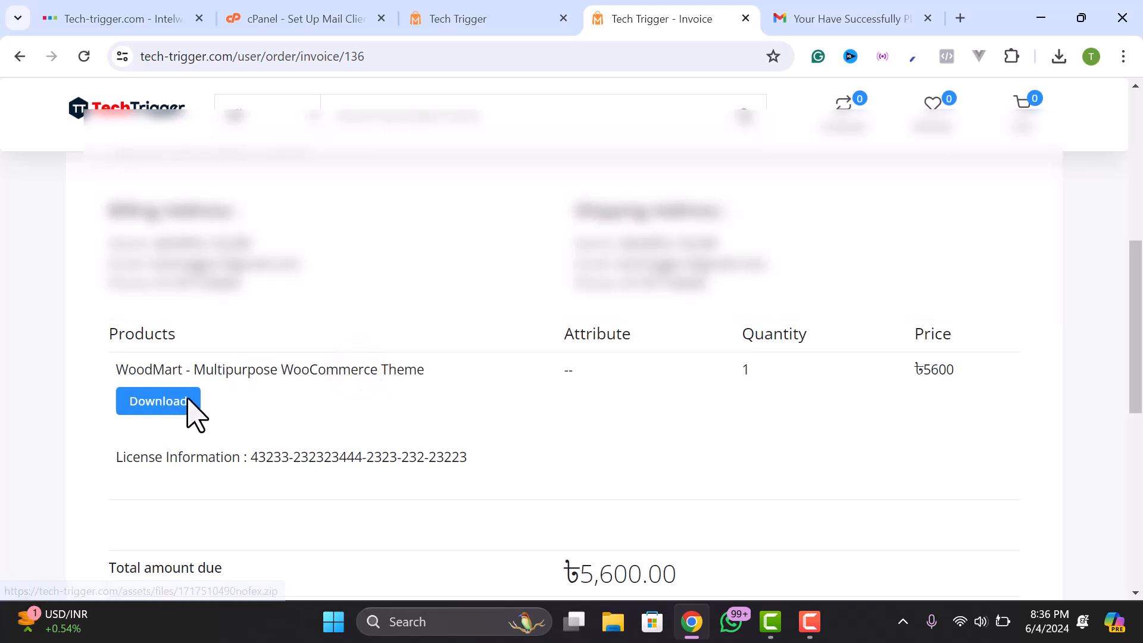
{"action": "left_click_drag", "start_coordinate": [136, 461], "coordinate": [467, 459]}
{"action": "left_click", "coordinate": [334, 469]}
{"action": "right_click", "coordinate": [451, 451]}
{"action": "left_click", "coordinate": [221, 446]}
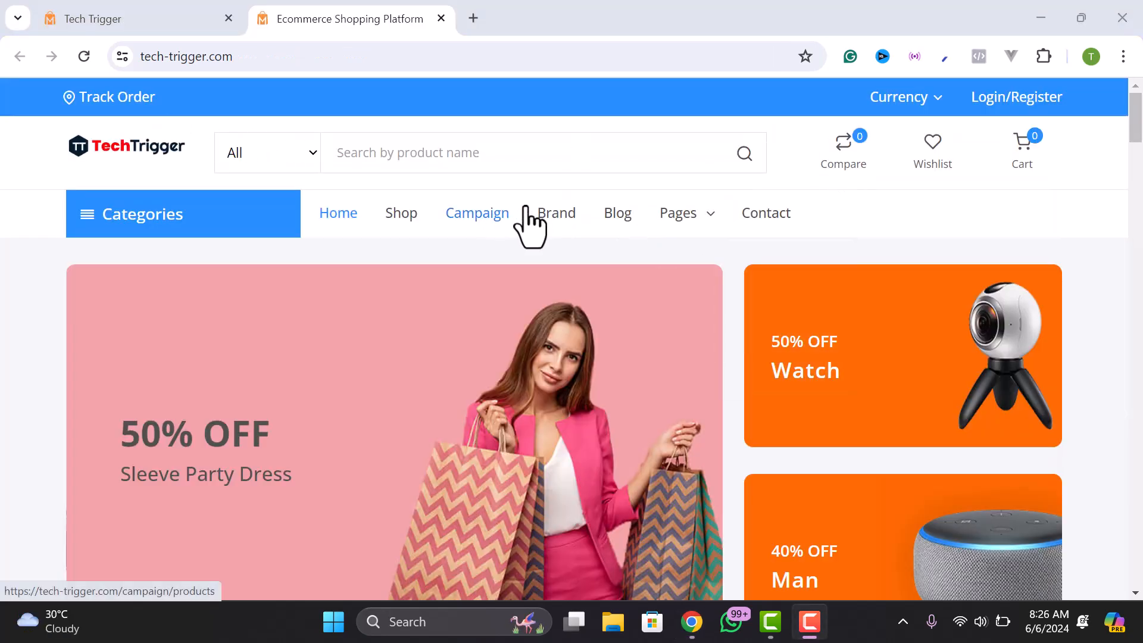
{"action": "scroll", "coordinate": [714, 233], "scroll_direction": "down", "scroll_amount": 10}
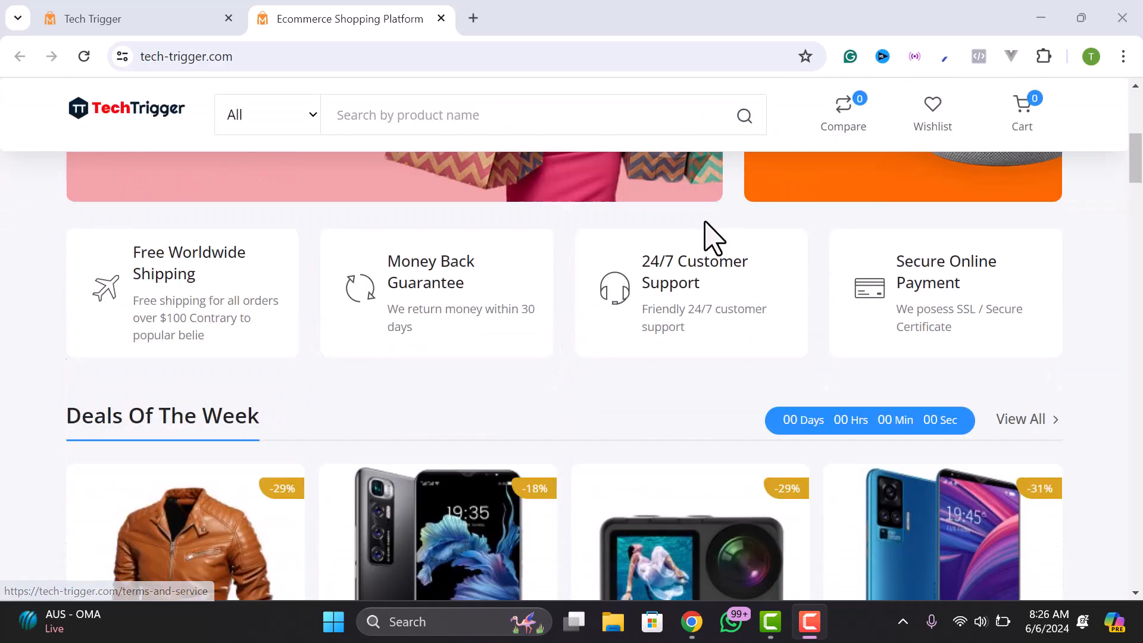
{"action": "scroll", "coordinate": [653, 365], "scroll_direction": "down", "scroll_amount": 9}
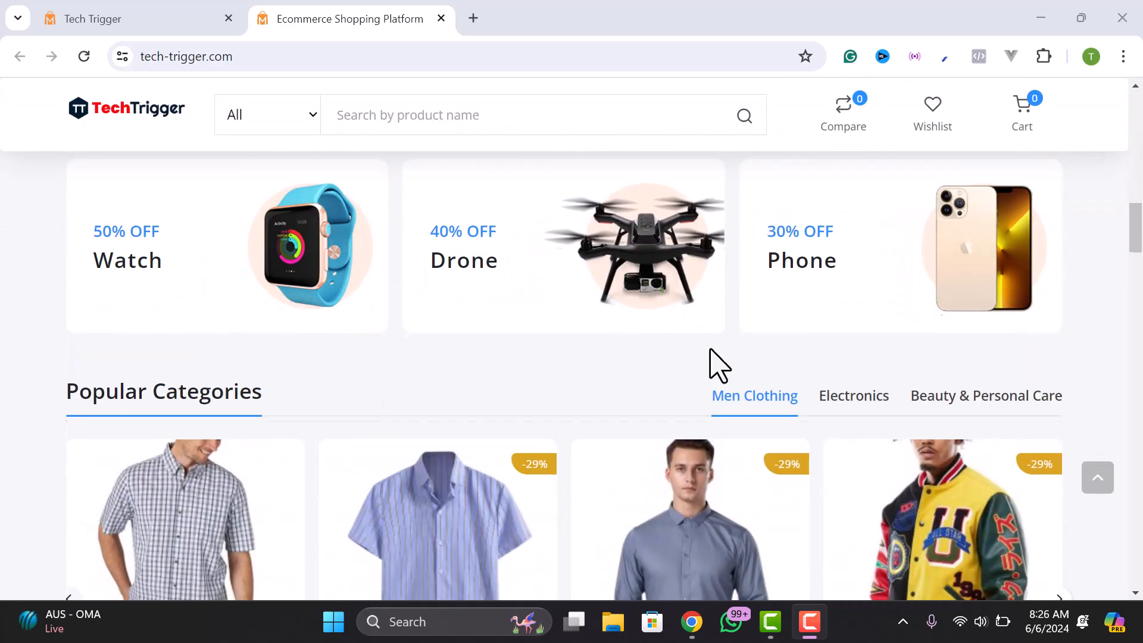
{"action": "scroll", "coordinate": [708, 357], "scroll_direction": "up", "scroll_amount": 14}
{"action": "scroll", "coordinate": [703, 354], "scroll_direction": "up", "scroll_amount": 5}
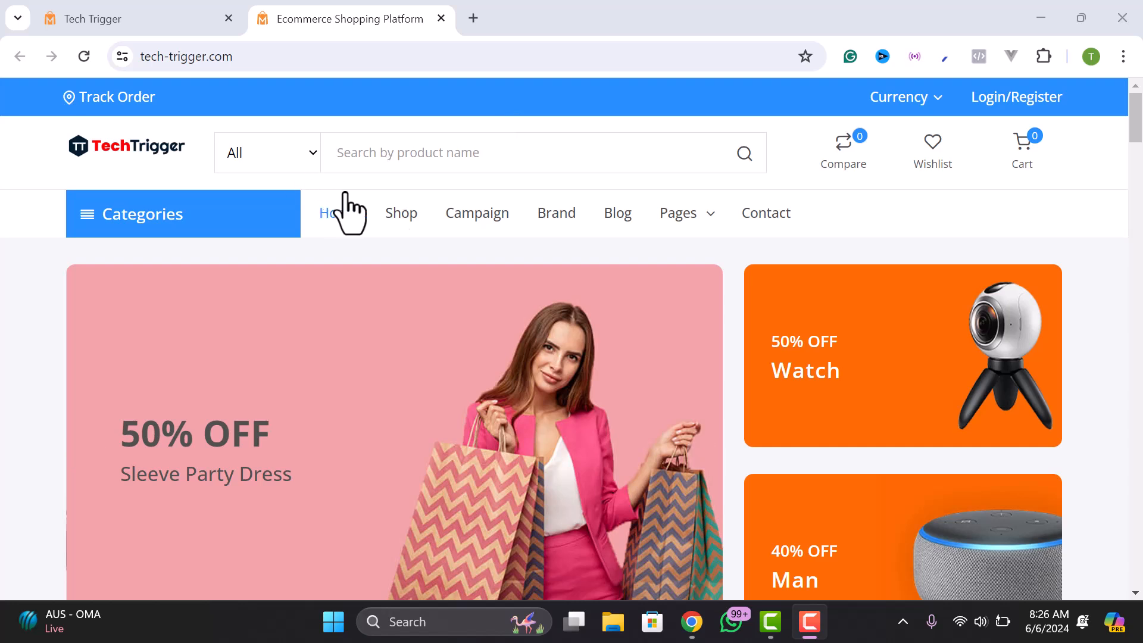
- Return to the admin panel and expand Manage Site to reach the Home Page hero banner (Watch, 50% OFF)
{"action": "left_click", "coordinate": [143, 21]}
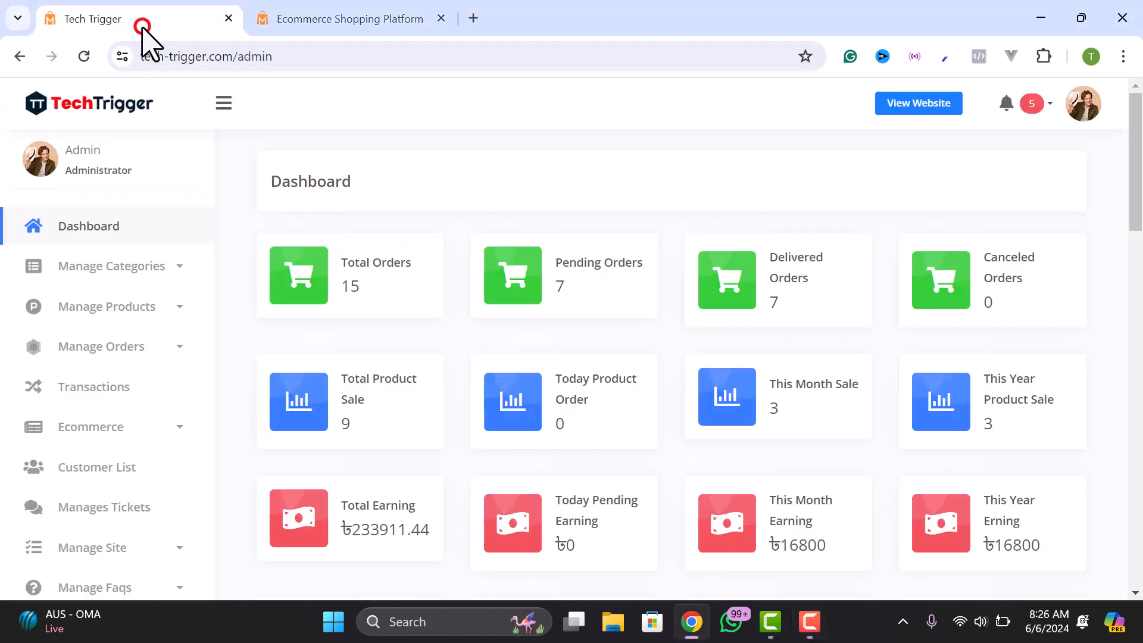
{"action": "scroll", "coordinate": [60, 494], "scroll_direction": "down", "scroll_amount": 3}
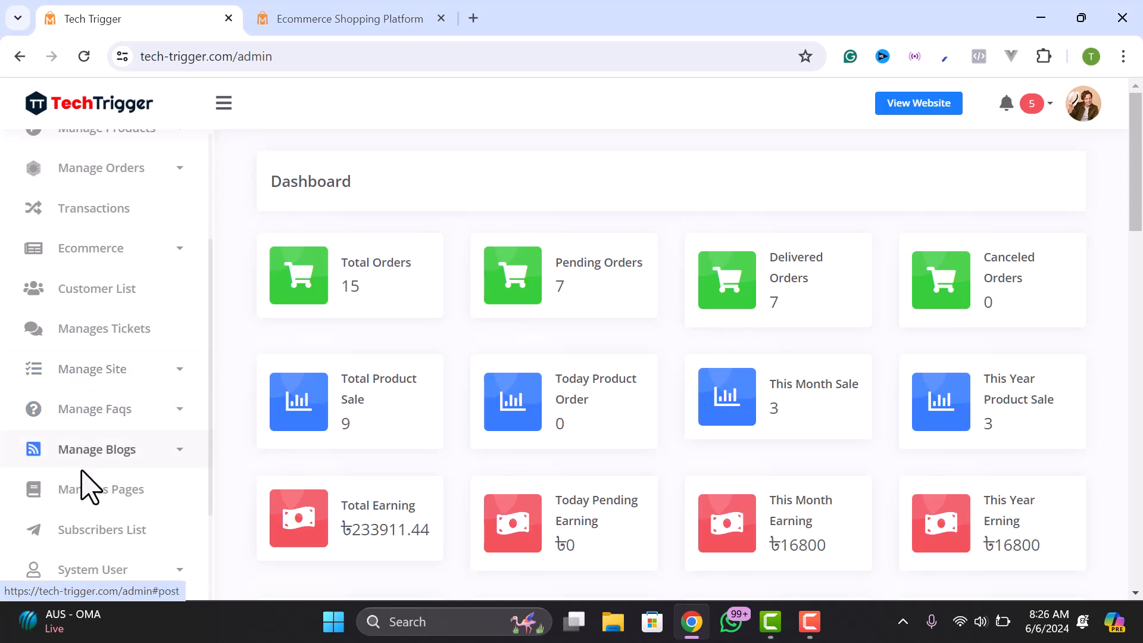
{"action": "scroll", "coordinate": [93, 494], "scroll_direction": "down", "scroll_amount": 3}
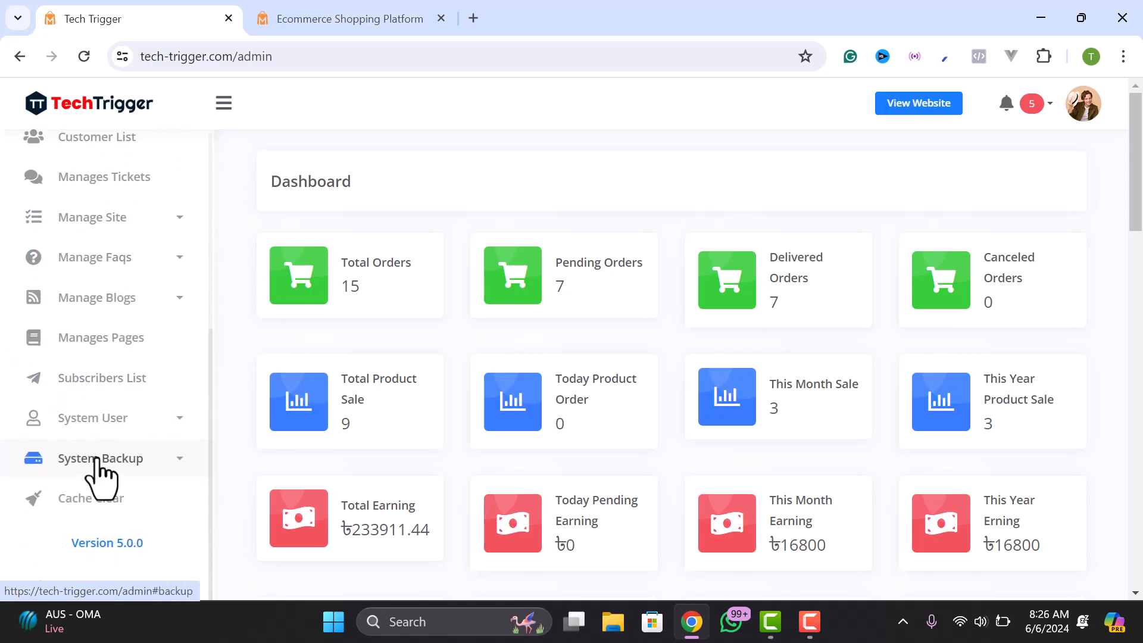
{"action": "scroll", "coordinate": [92, 257], "scroll_direction": "up", "scroll_amount": 2}
{"action": "left_click", "coordinate": [88, 309]}
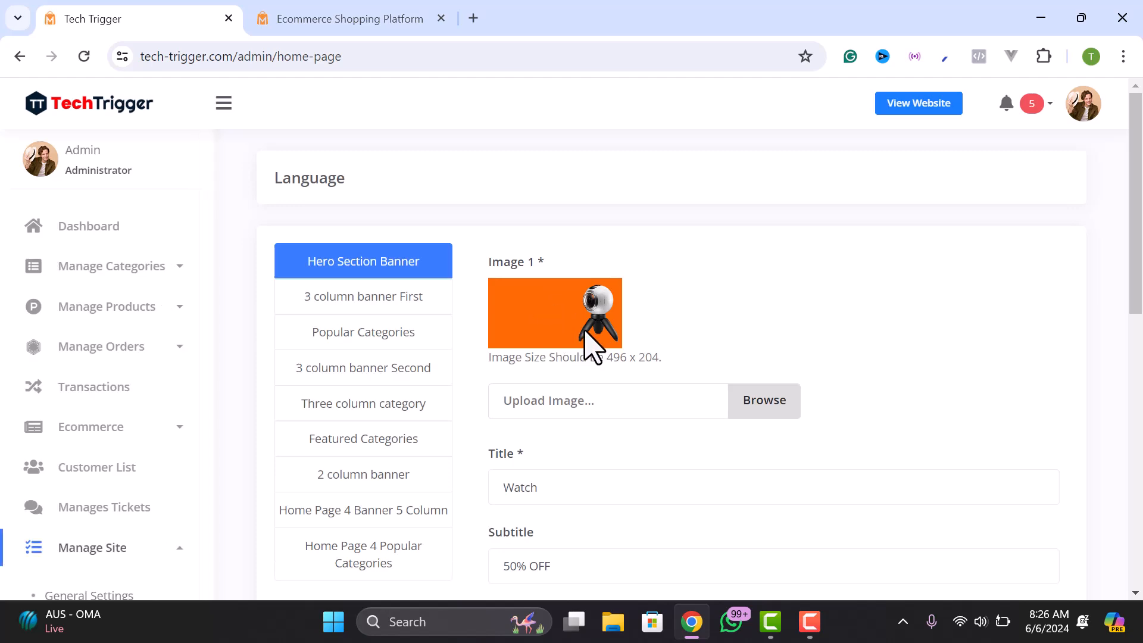
{"action": "scroll", "coordinate": [518, 262], "scroll_direction": "down", "scroll_amount": 8}
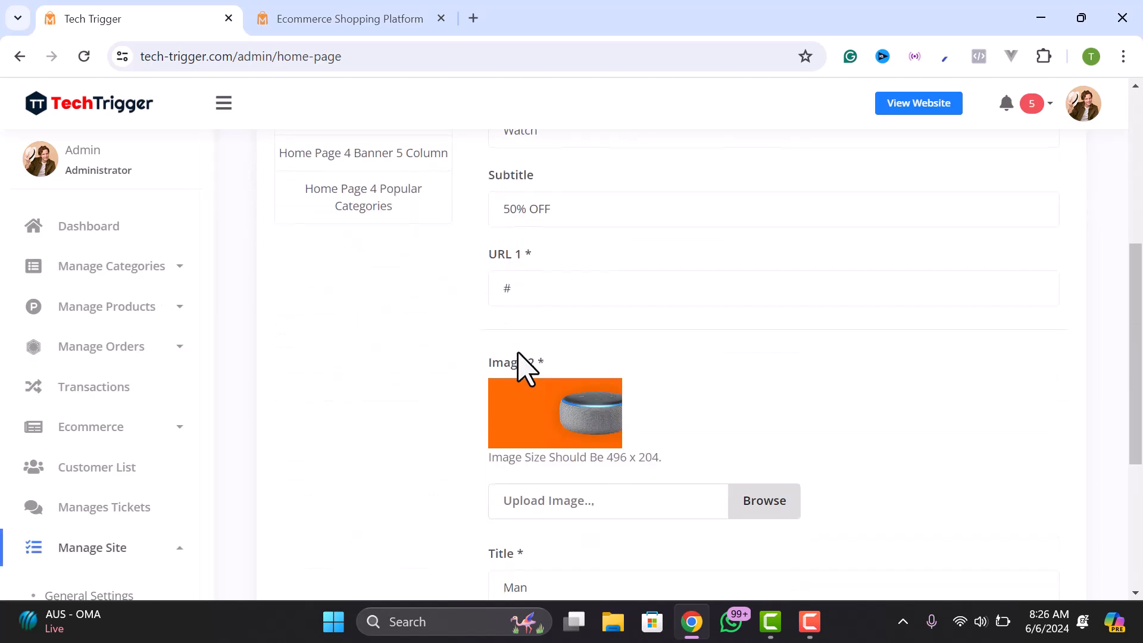
{"action": "left_click", "coordinate": [333, 17]}
{"action": "scroll", "coordinate": [947, 396], "scroll_direction": "down", "scroll_amount": 5}
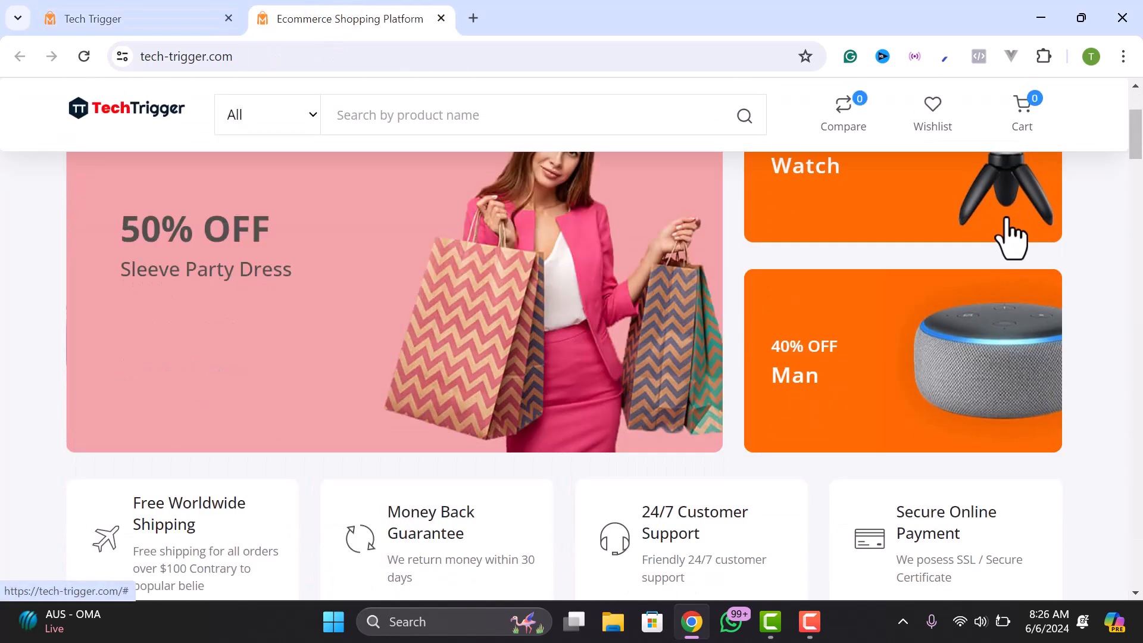
{"action": "scroll", "coordinate": [1013, 238], "scroll_direction": "up", "scroll_amount": 5}
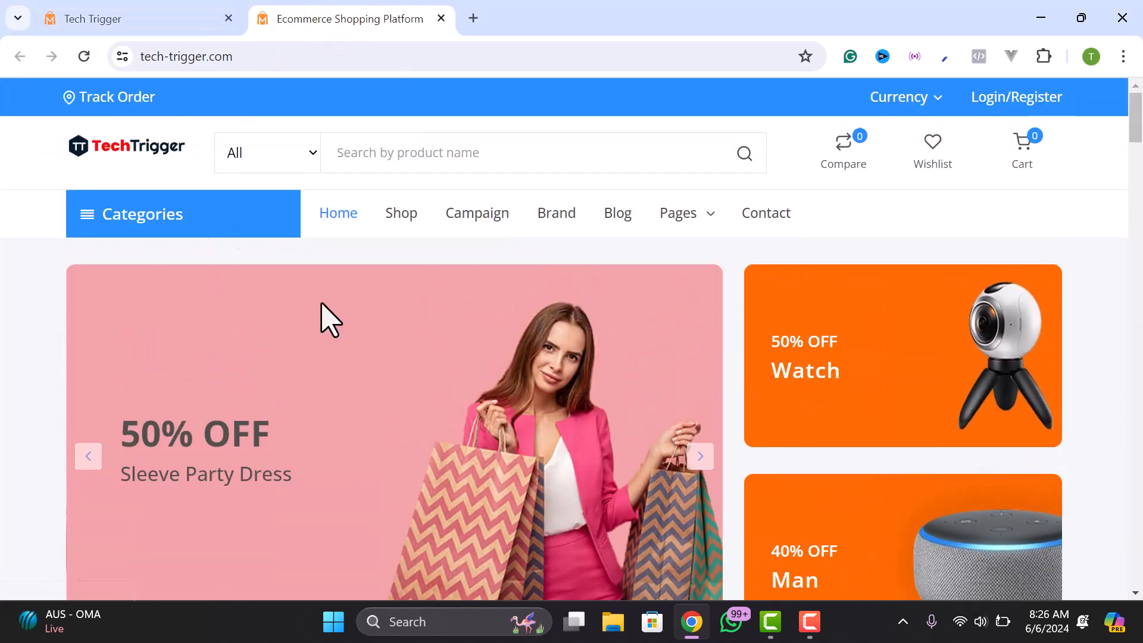
{"action": "left_click", "coordinate": [162, 12]}
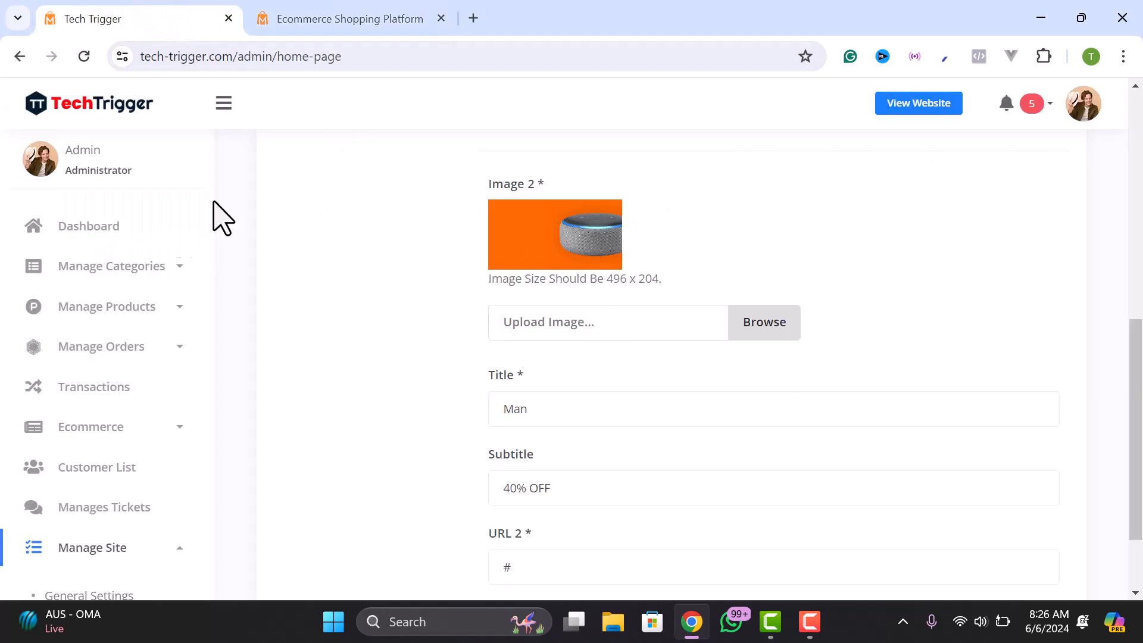
{"action": "scroll", "coordinate": [76, 476], "scroll_direction": "down", "scroll_amount": 3}
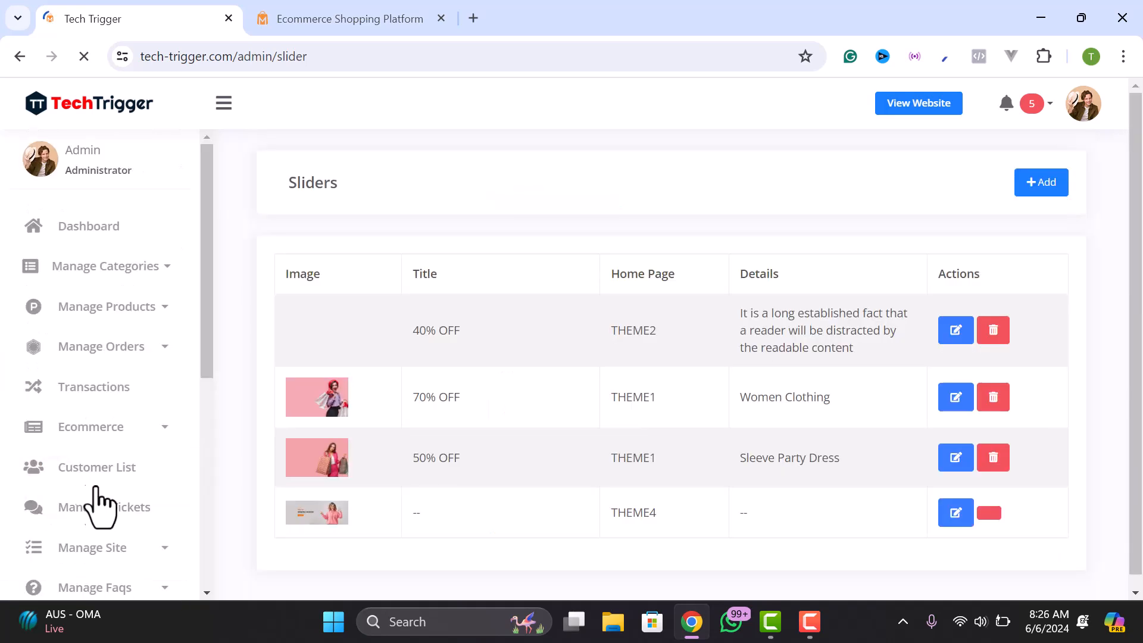
- Review the Sliders table, then open General Settings showing App Name Tech Trigger and colour #278FFF
{"action": "scroll", "coordinate": [322, 417], "scroll_direction": "down", "scroll_amount": 5}
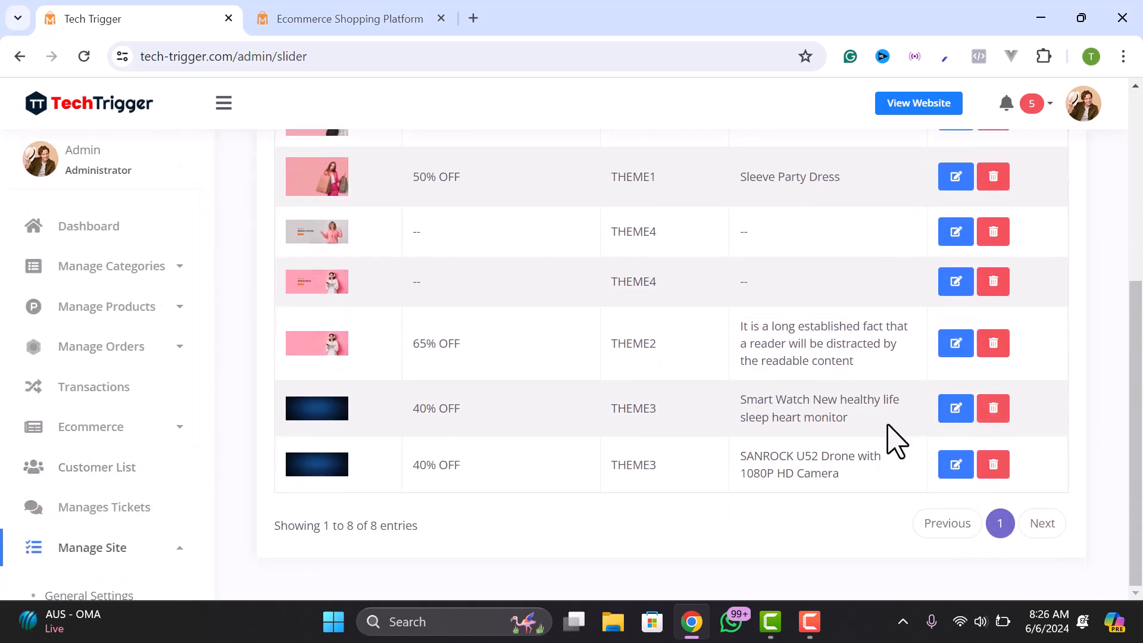
{"action": "scroll", "coordinate": [141, 480], "scroll_direction": "down", "scroll_amount": 5}
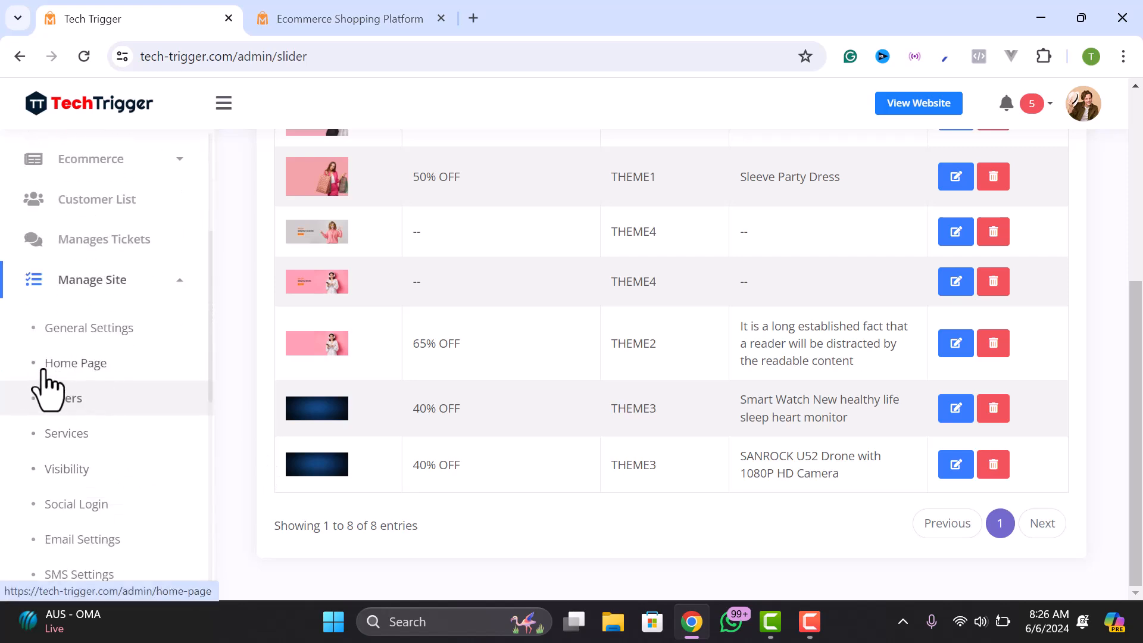
{"action": "left_click", "coordinate": [82, 327]}
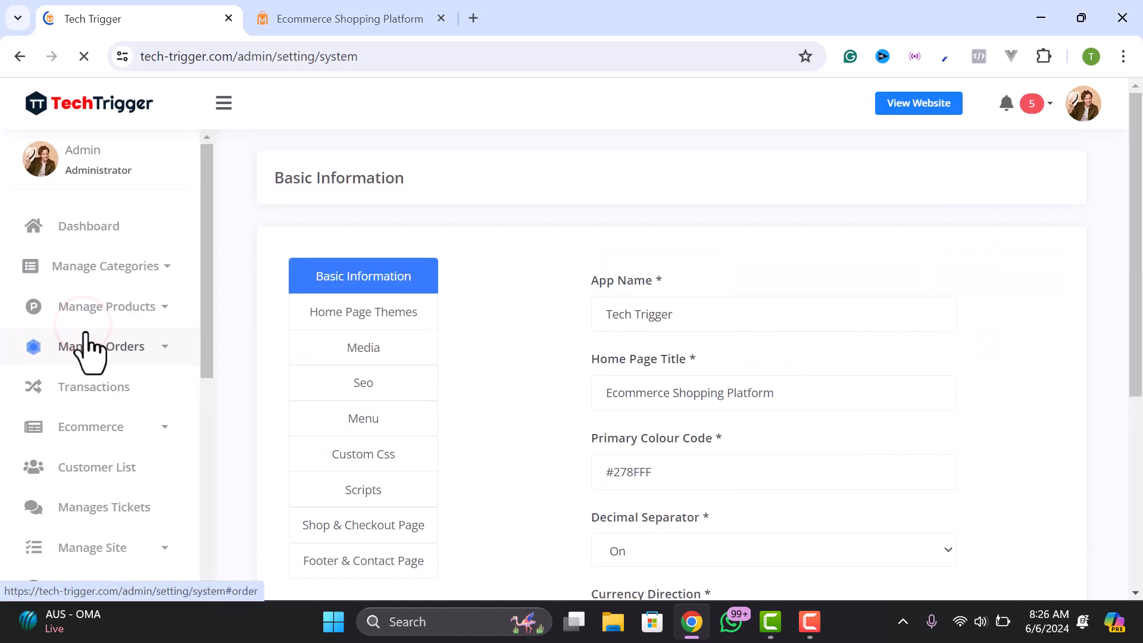
- Open Home Page Themes and preview the Home 2, Home 3 and Home 4 layouts
{"action": "left_click", "coordinate": [369, 311]}
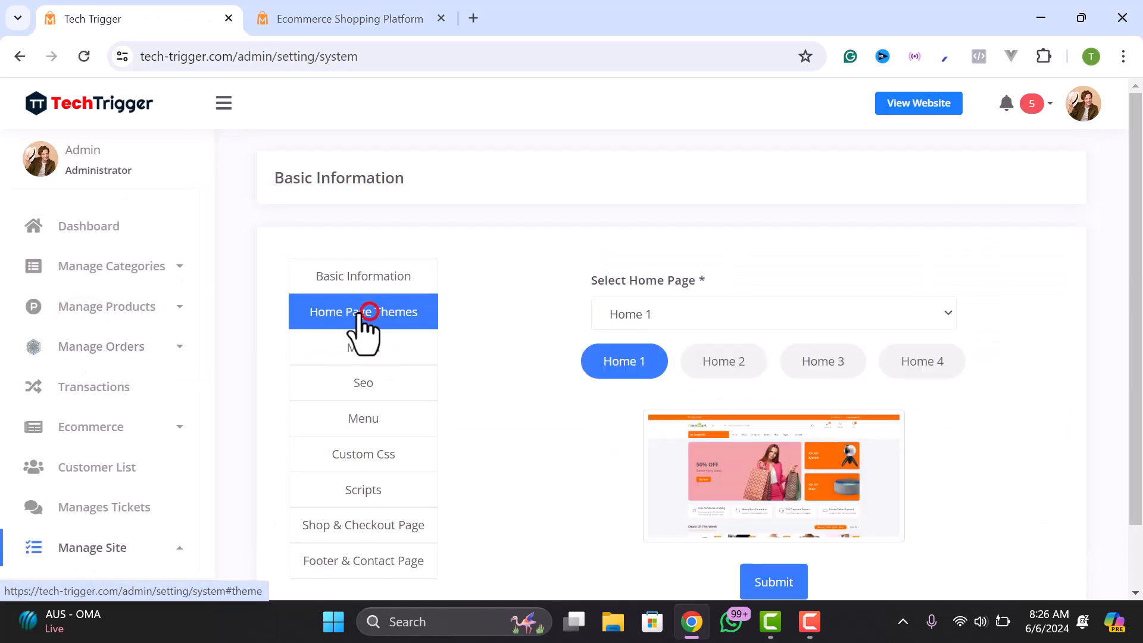
{"action": "scroll", "coordinate": [732, 304], "scroll_direction": "down", "scroll_amount": 2}
{"action": "left_click", "coordinate": [706, 238]}
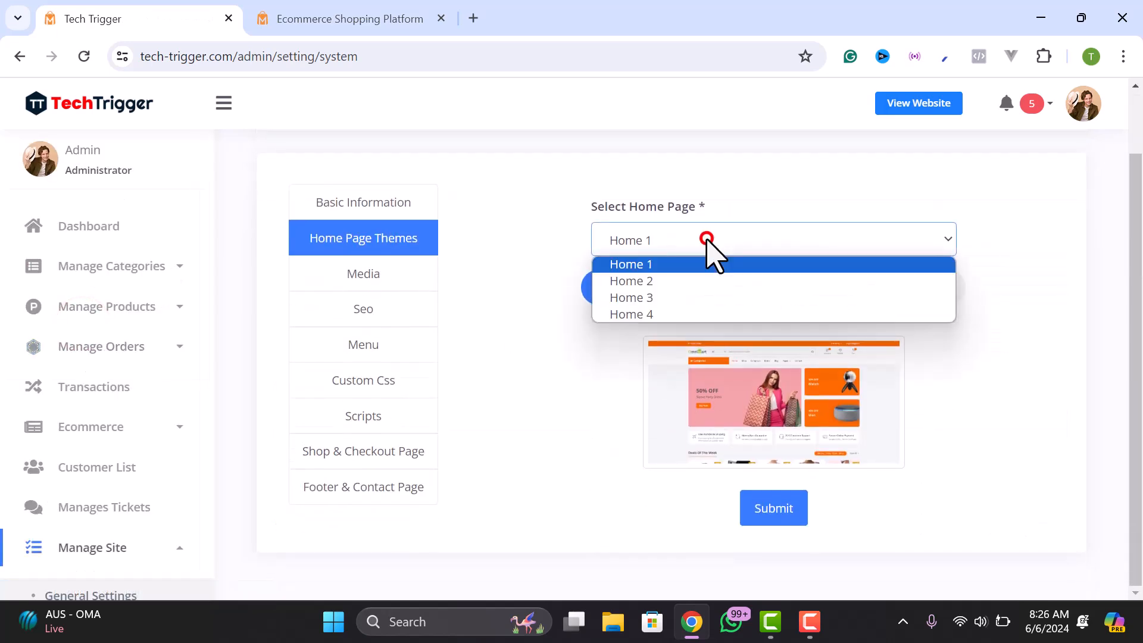
{"action": "left_click", "coordinate": [674, 217]}
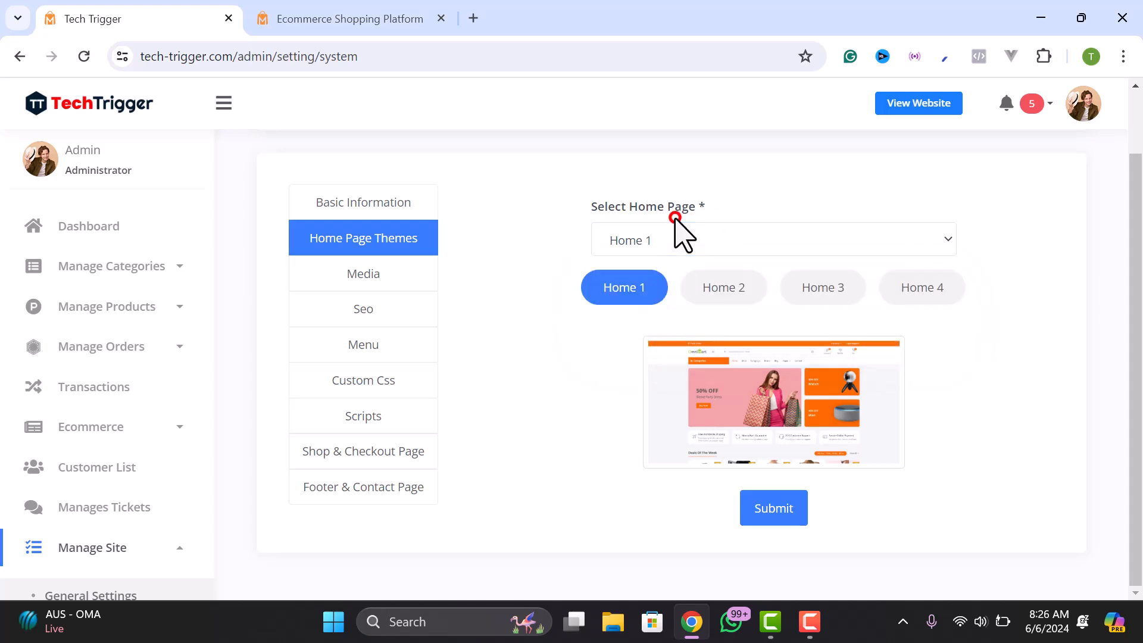
{"action": "left_click", "coordinate": [720, 292]}
{"action": "left_click", "coordinate": [814, 291]}
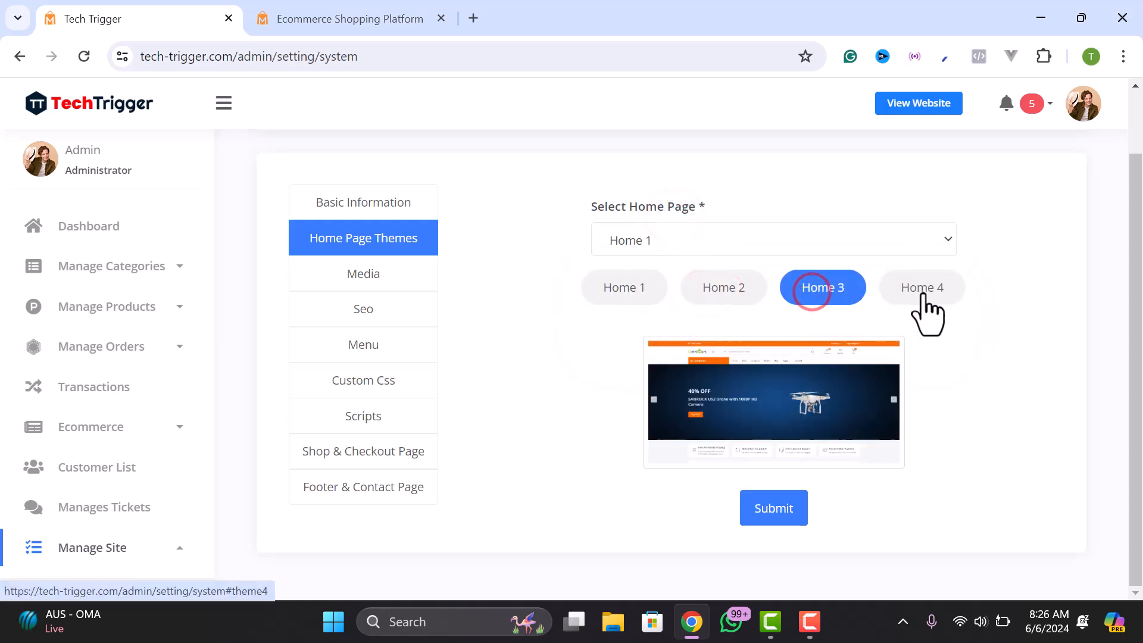
{"action": "left_click", "coordinate": [923, 290]}
{"action": "left_click", "coordinate": [832, 291]}
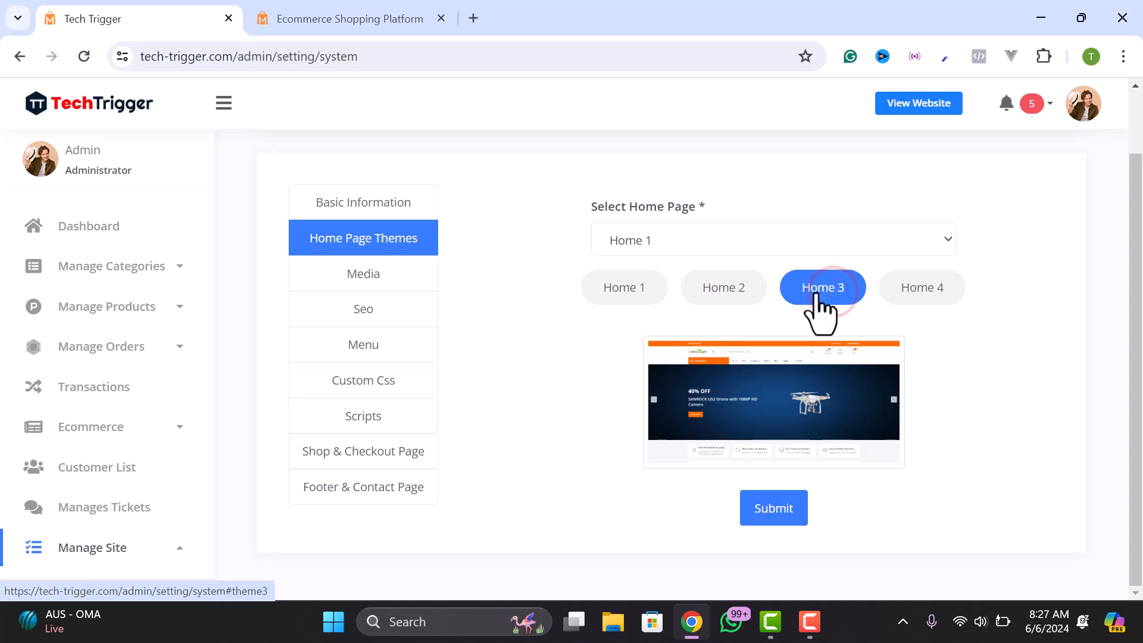
- Choose Home 3 in the Select Home Page dropdown and submit the setting
{"action": "left_click", "coordinate": [755, 253]}
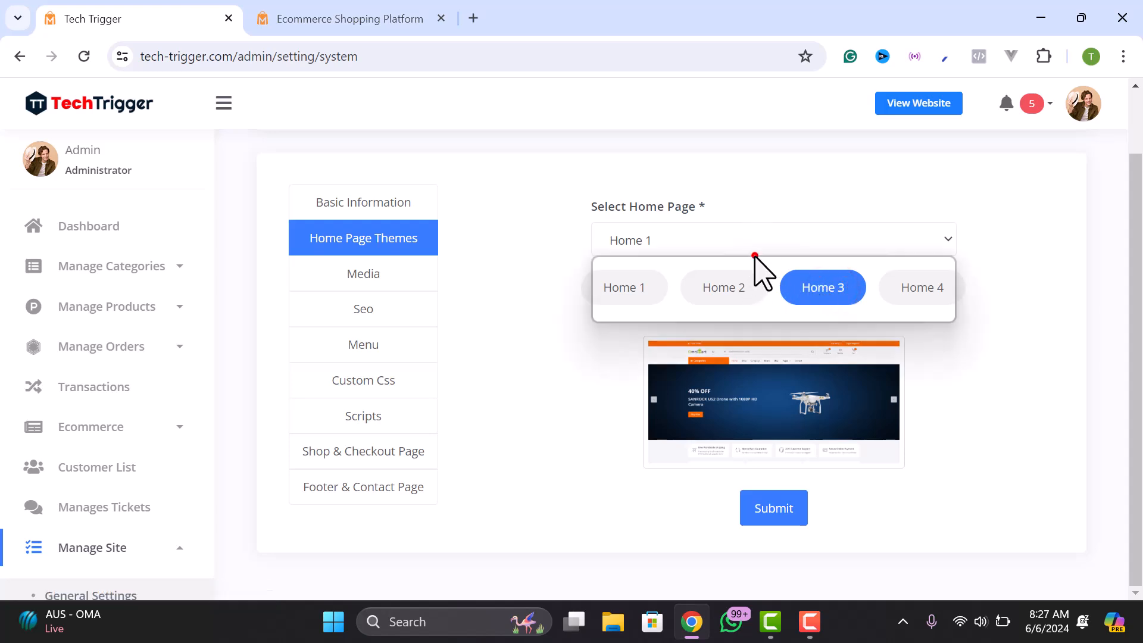
{"action": "left_click", "coordinate": [638, 297]}
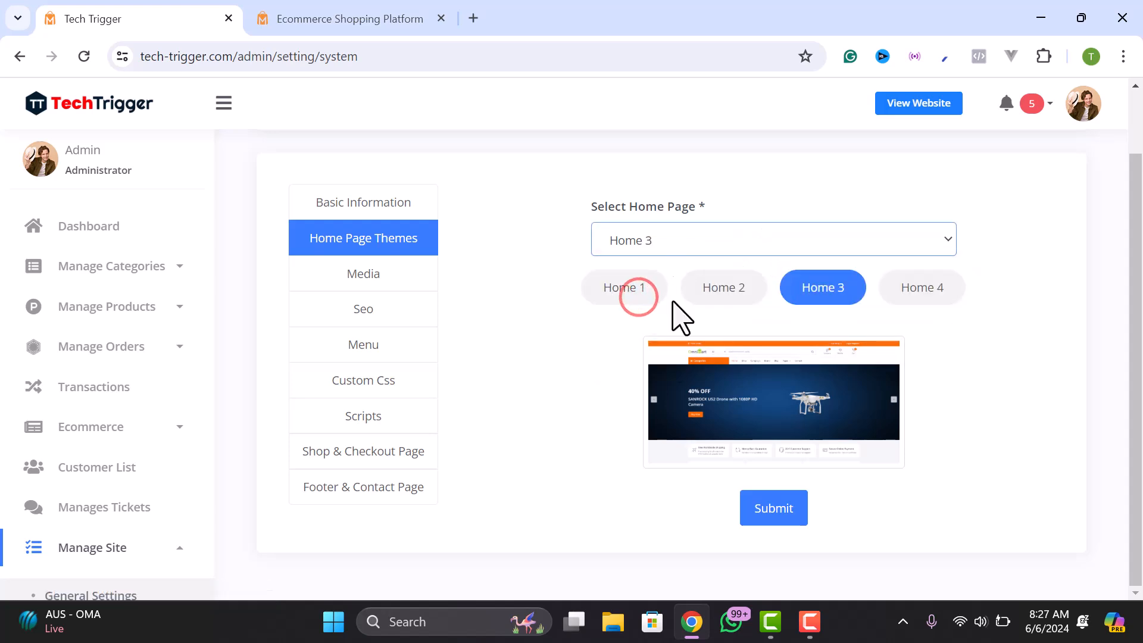
{"action": "left_click", "coordinate": [757, 497]}
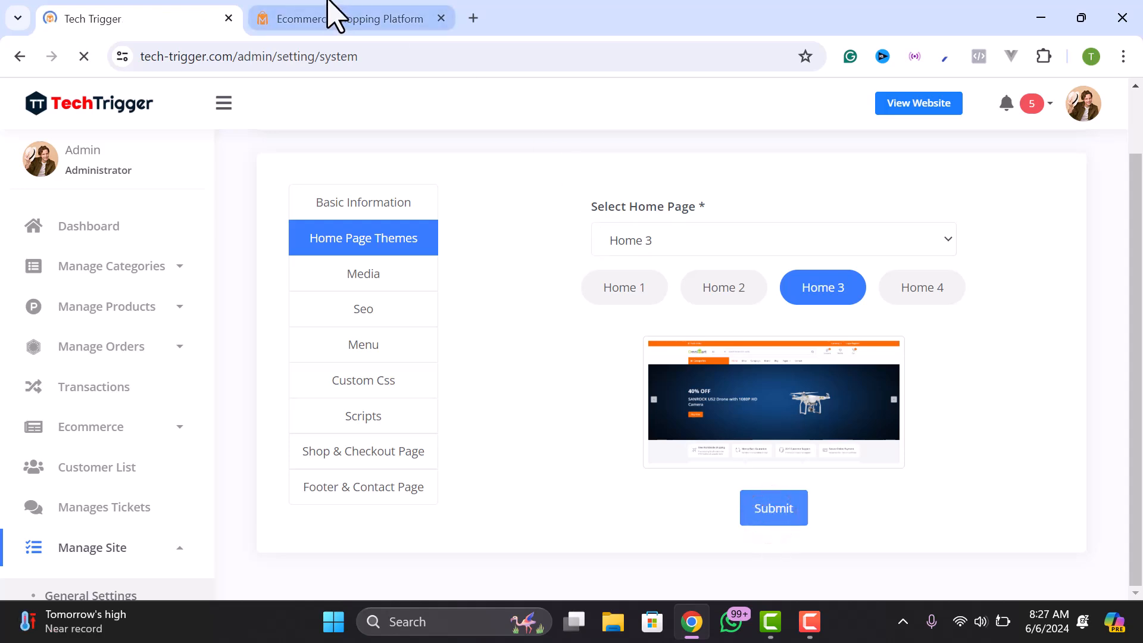
- Check the new Home 3 hero slider on the storefront, advancing to the next slide
{"action": "left_click", "coordinate": [275, 19]}
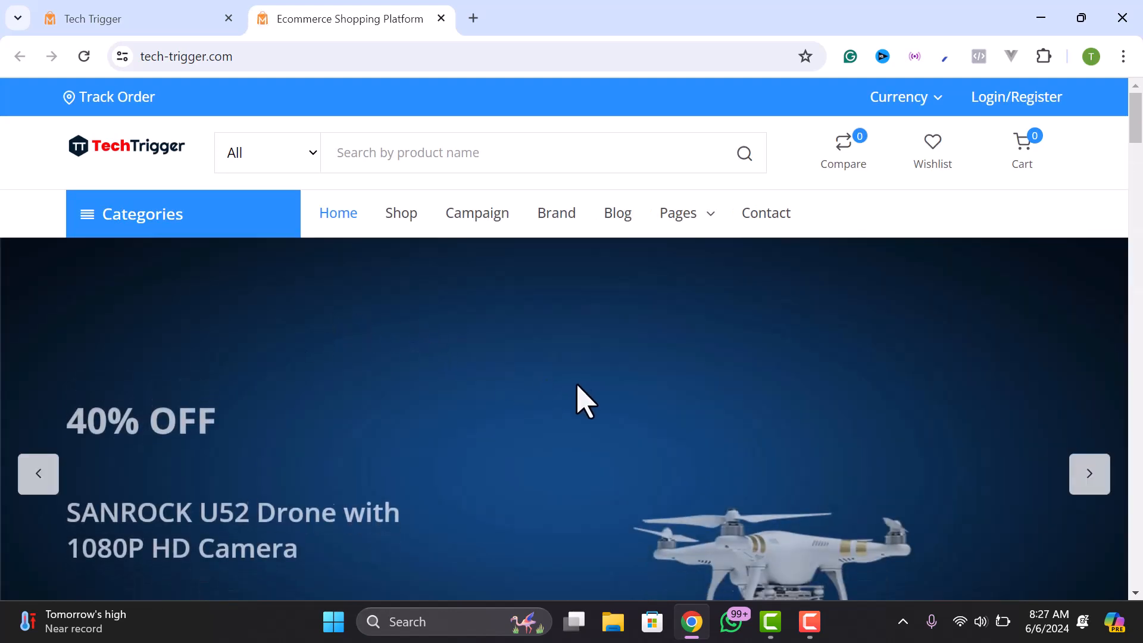
{"action": "scroll", "coordinate": [273, 446], "scroll_direction": "down", "scroll_amount": 3}
{"action": "scroll", "coordinate": [958, 334], "scroll_direction": "up", "scroll_amount": 2}
{"action": "left_click", "coordinate": [1089, 473]}
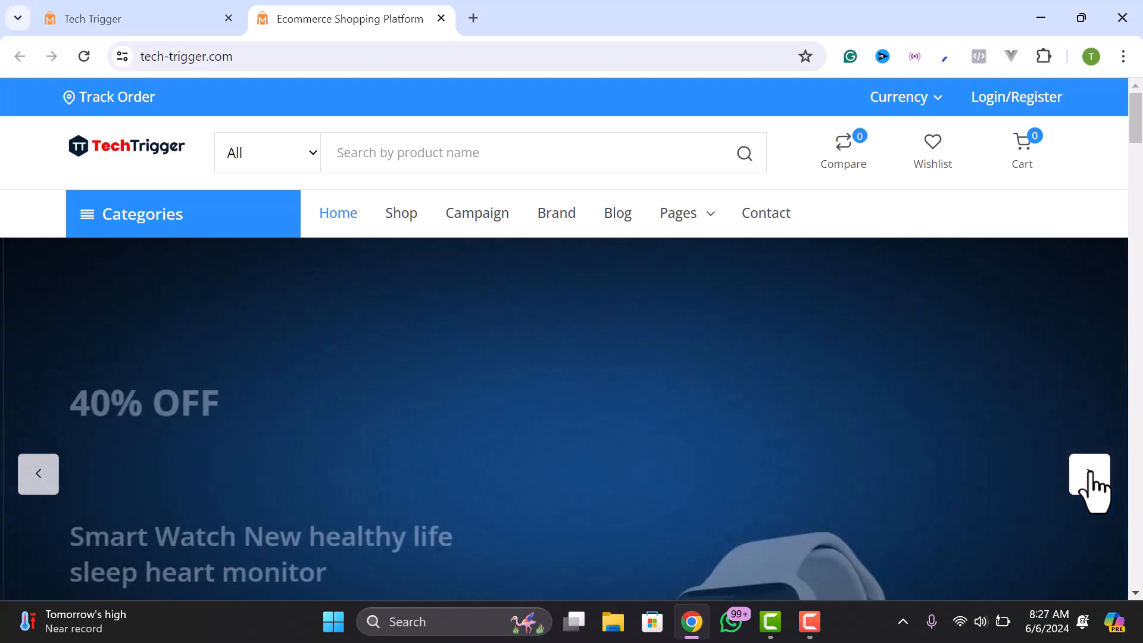
{"action": "scroll", "coordinate": [643, 449], "scroll_direction": "down", "scroll_amount": 2}
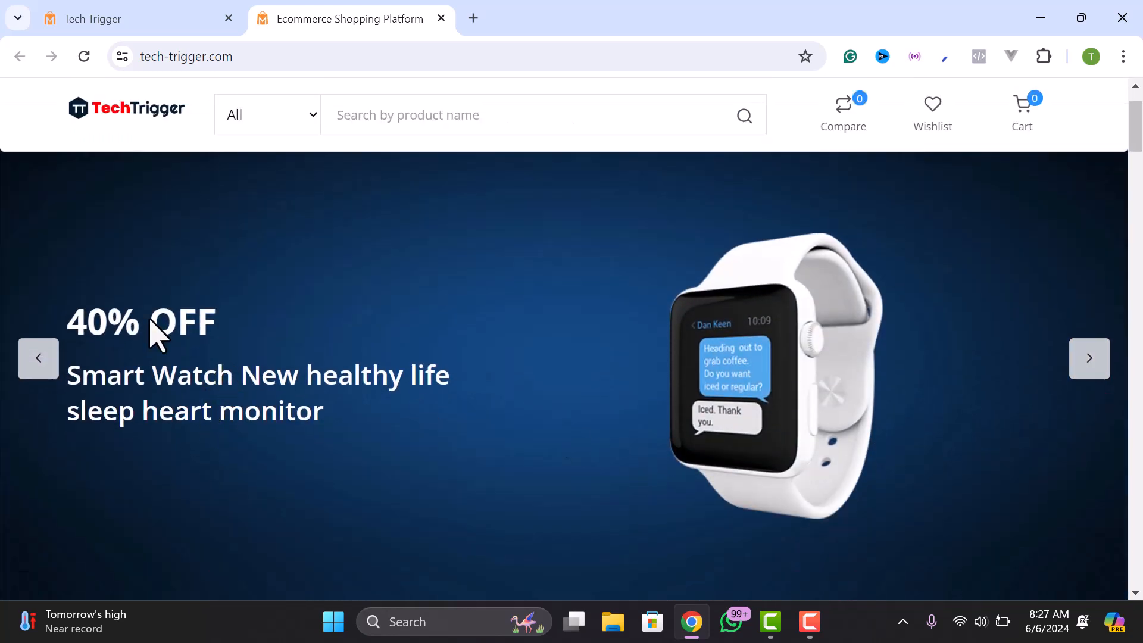
- Back in the admin panel, scroll the Sliders list with THEME1, THEME2 and THEME4 sliders
{"action": "left_click", "coordinate": [137, 14]}
{"action": "scroll", "coordinate": [141, 455], "scroll_direction": "down", "scroll_amount": 2}
{"action": "scroll", "coordinate": [141, 455], "scroll_direction": "down", "scroll_amount": 3}
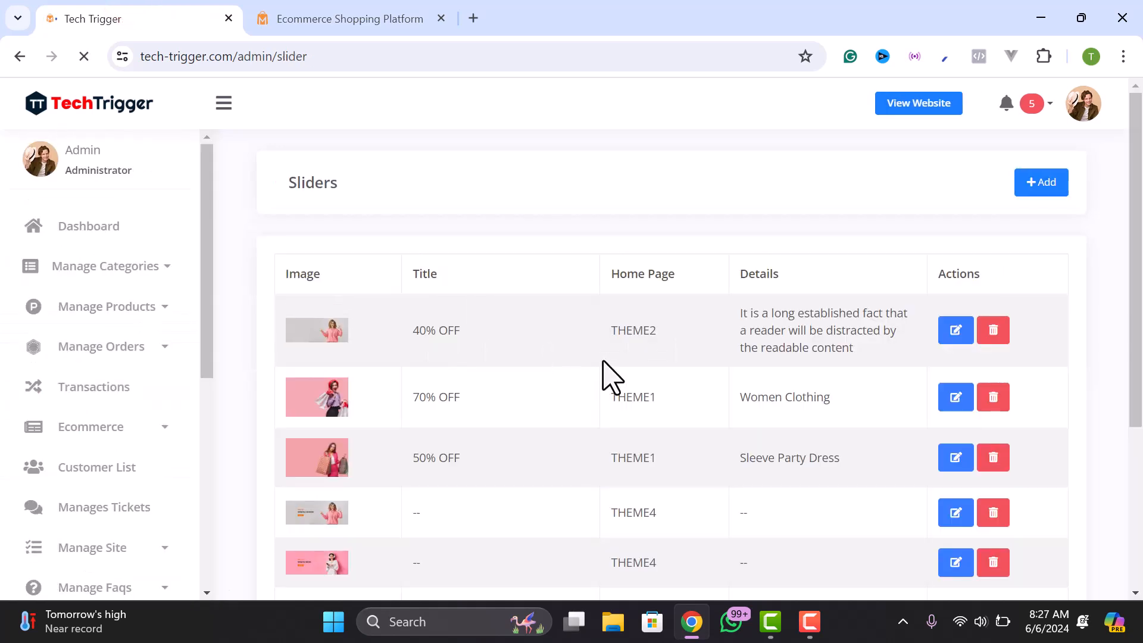
- Edit the 40% OFF Smart Watch THEME3 slider, comparing it with the storefront slide
{"action": "scroll", "coordinate": [595, 381], "scroll_direction": "down", "scroll_amount": 4}
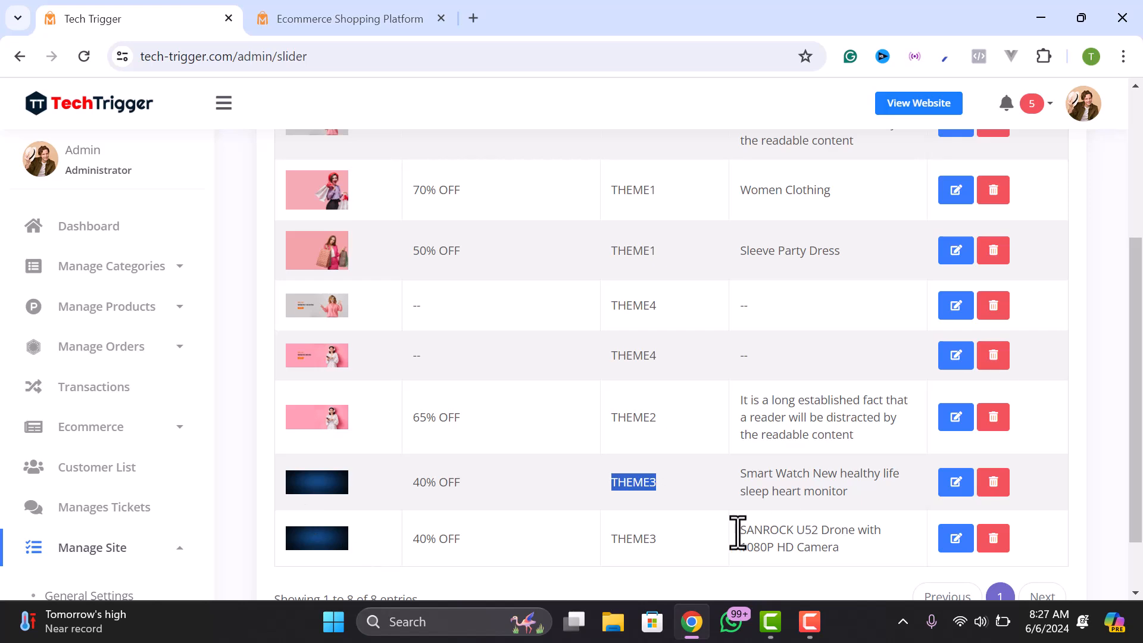
{"action": "left_click", "coordinate": [960, 491]}
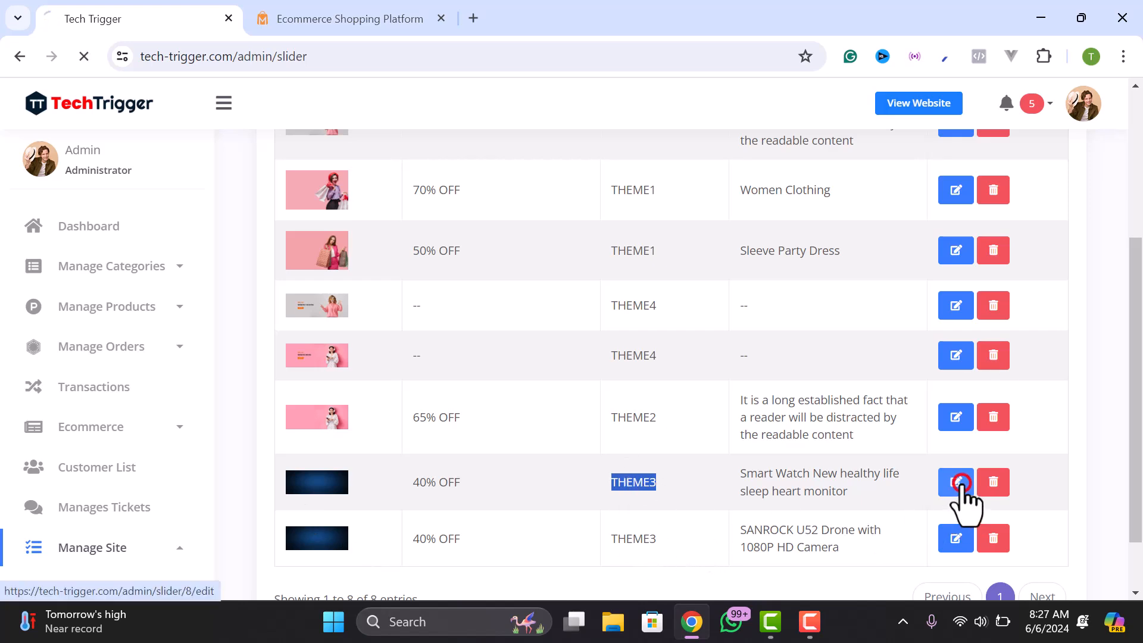
{"action": "scroll", "coordinate": [415, 297], "scroll_direction": "down", "scroll_amount": 1}
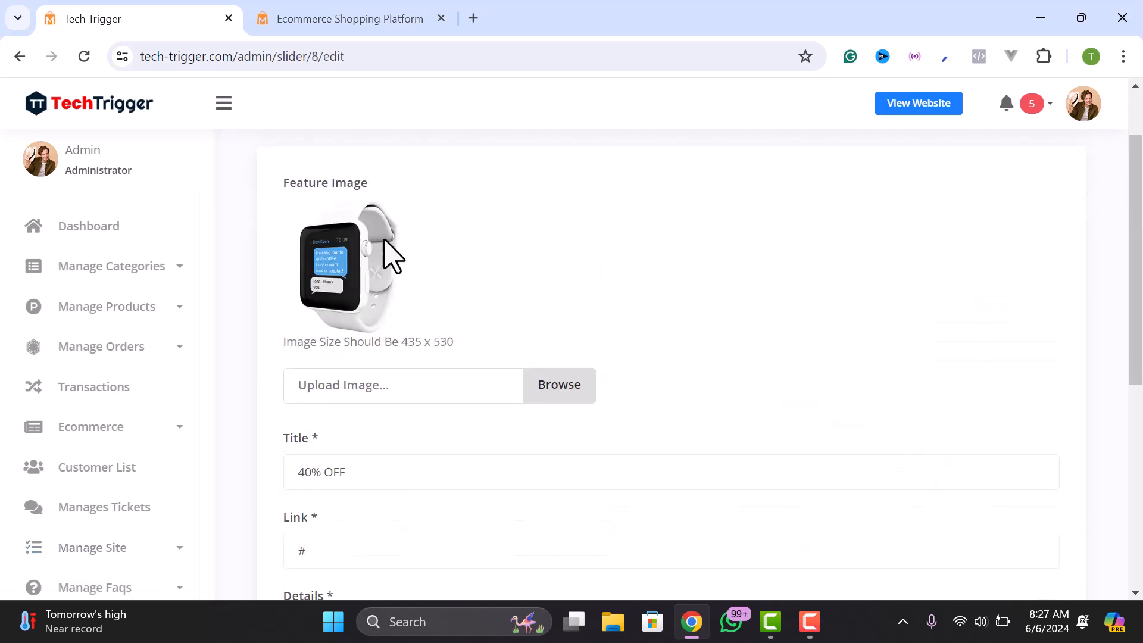
{"action": "left_click", "coordinate": [328, 7]}
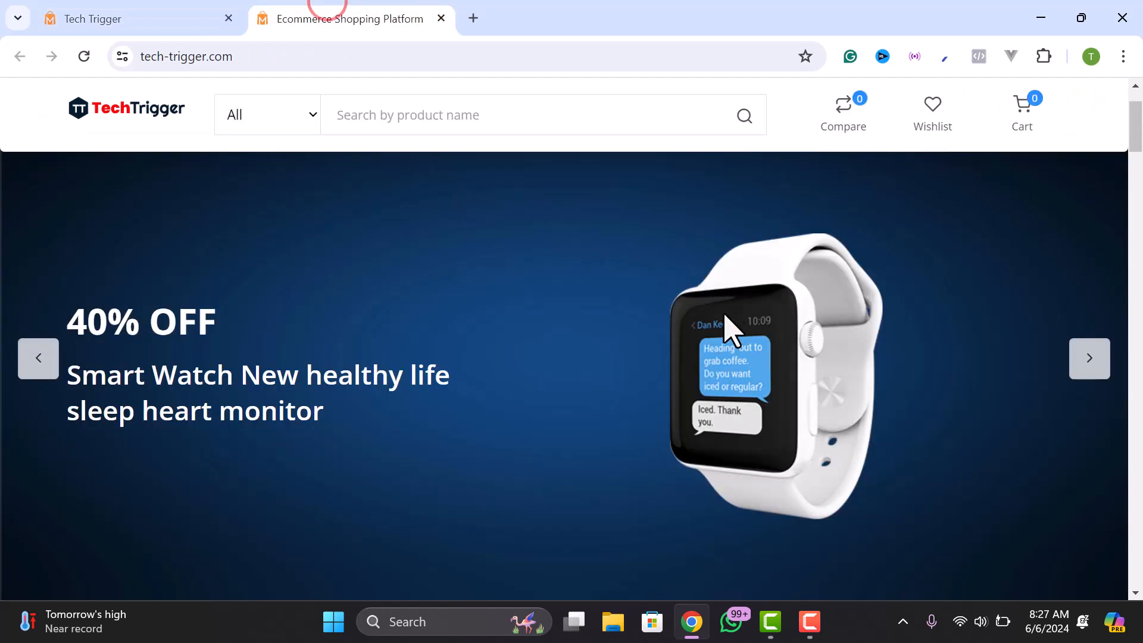
{"action": "left_click", "coordinate": [125, 18]}
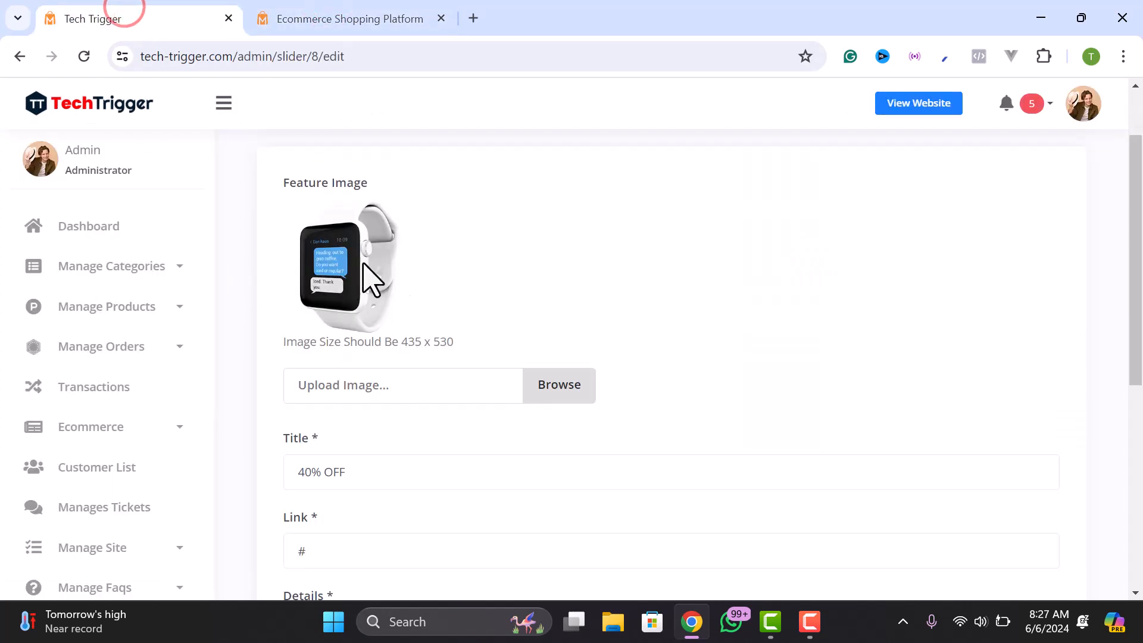
- Review the slider's Title, Link and Details fields in the Update Slider form
{"action": "scroll", "coordinate": [381, 340], "scroll_direction": "down", "scroll_amount": 3}
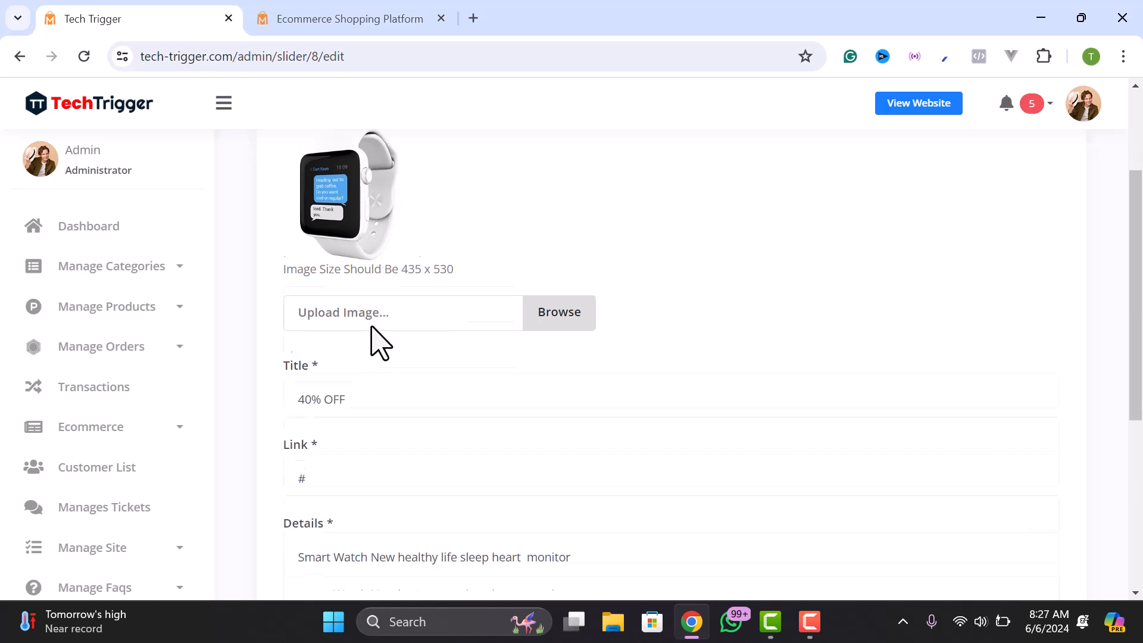
{"action": "left_click", "coordinate": [362, 291]}
{"action": "left_click_drag", "start_coordinate": [362, 291], "coordinate": [273, 321]}
{"action": "left_click", "coordinate": [327, 384]}
{"action": "left_click", "coordinate": [328, 478]}
{"action": "scroll", "coordinate": [330, 476], "scroll_direction": "down", "scroll_amount": 4}
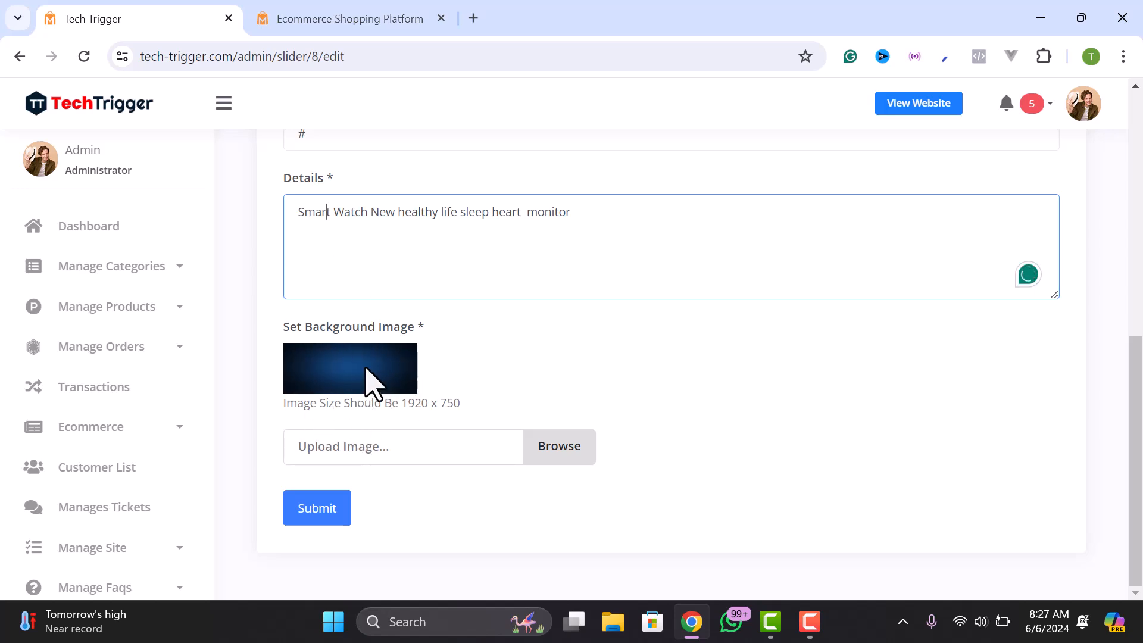
{"action": "scroll", "coordinate": [349, 378], "scroll_direction": "up", "scroll_amount": 8}
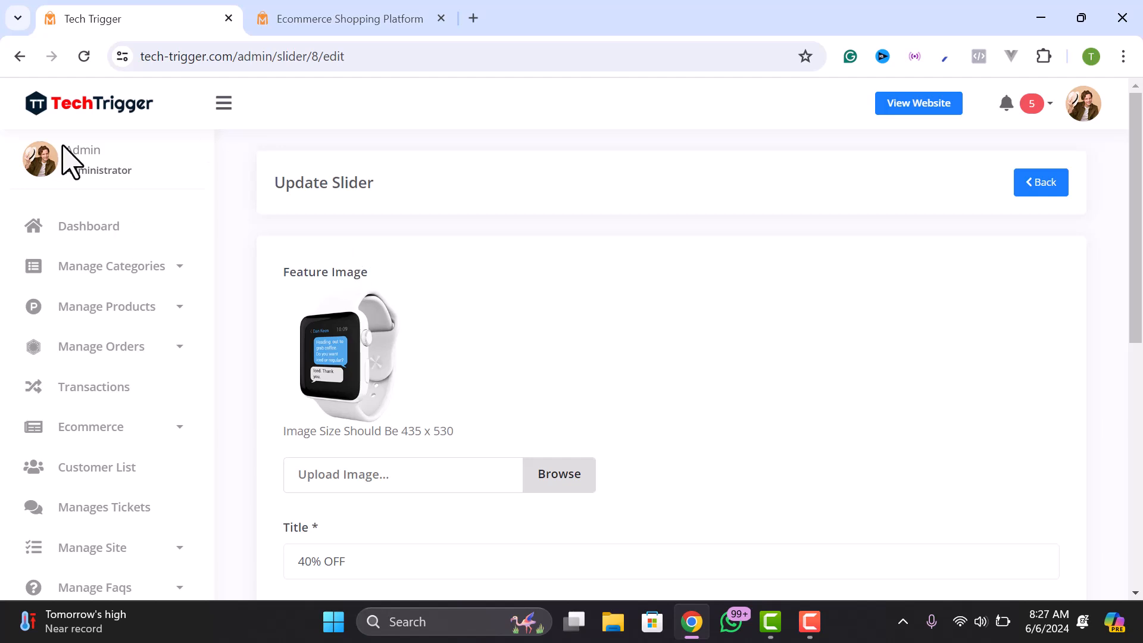
{"action": "scroll", "coordinate": [502, 434], "scroll_direction": "down", "scroll_amount": 5}
{"action": "scroll", "coordinate": [141, 450], "scroll_direction": "down", "scroll_amount": 5}
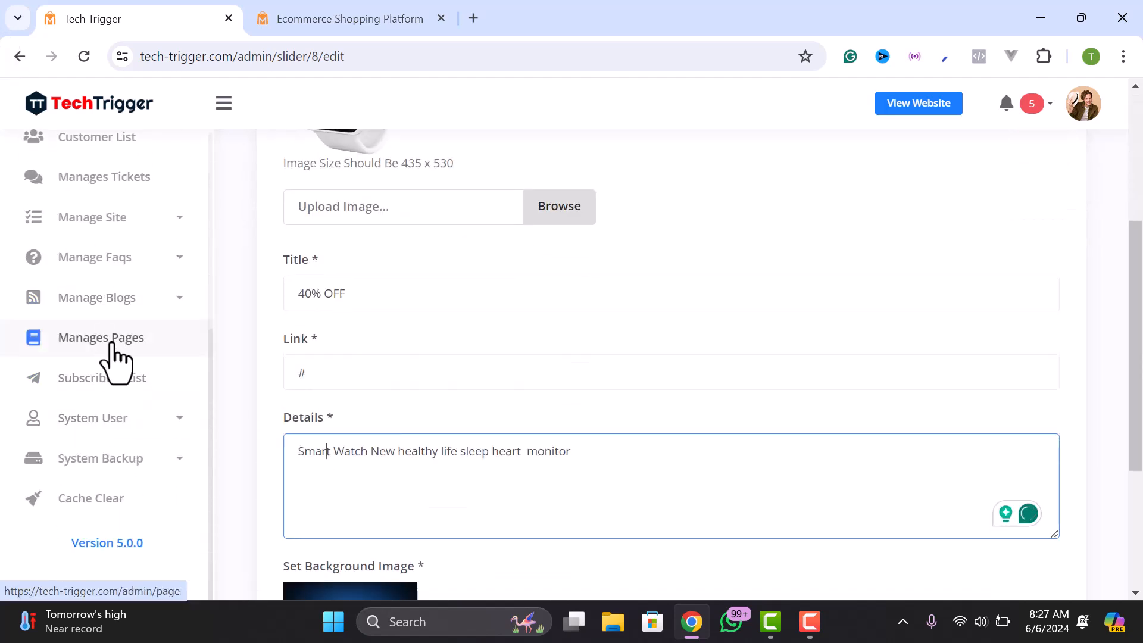
- Expand Manage Blogs in the admin sidebar to list the blog posts
{"action": "left_click", "coordinate": [81, 308]}
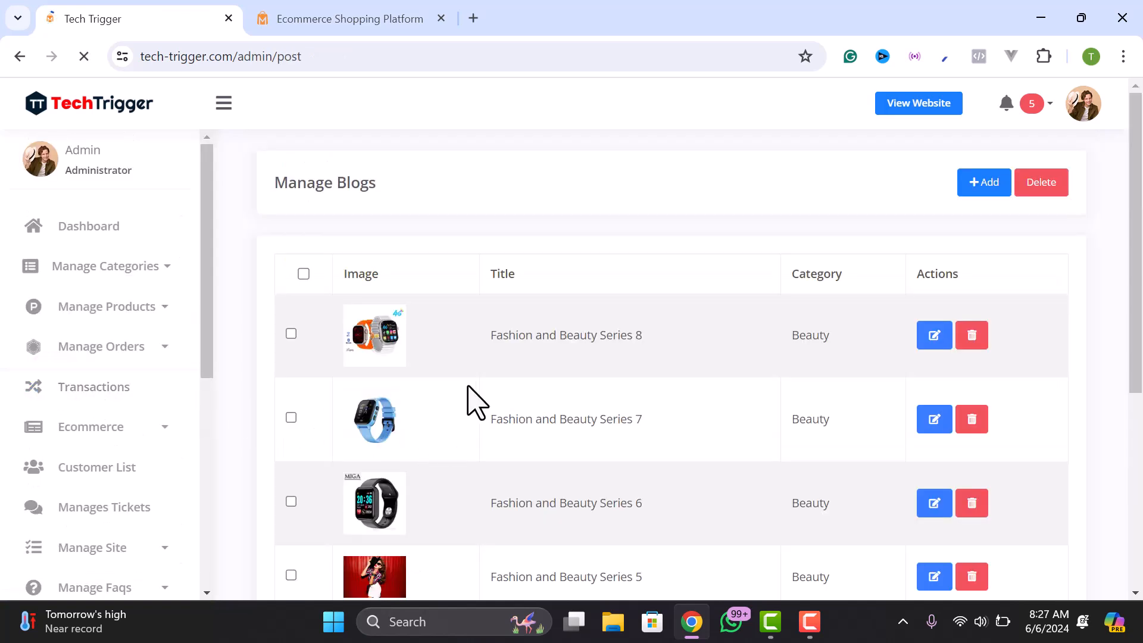
{"action": "scroll", "coordinate": [417, 369], "scroll_direction": "down", "scroll_amount": 1}
{"action": "scroll", "coordinate": [381, 413], "scroll_direction": "up", "scroll_amount": 2}
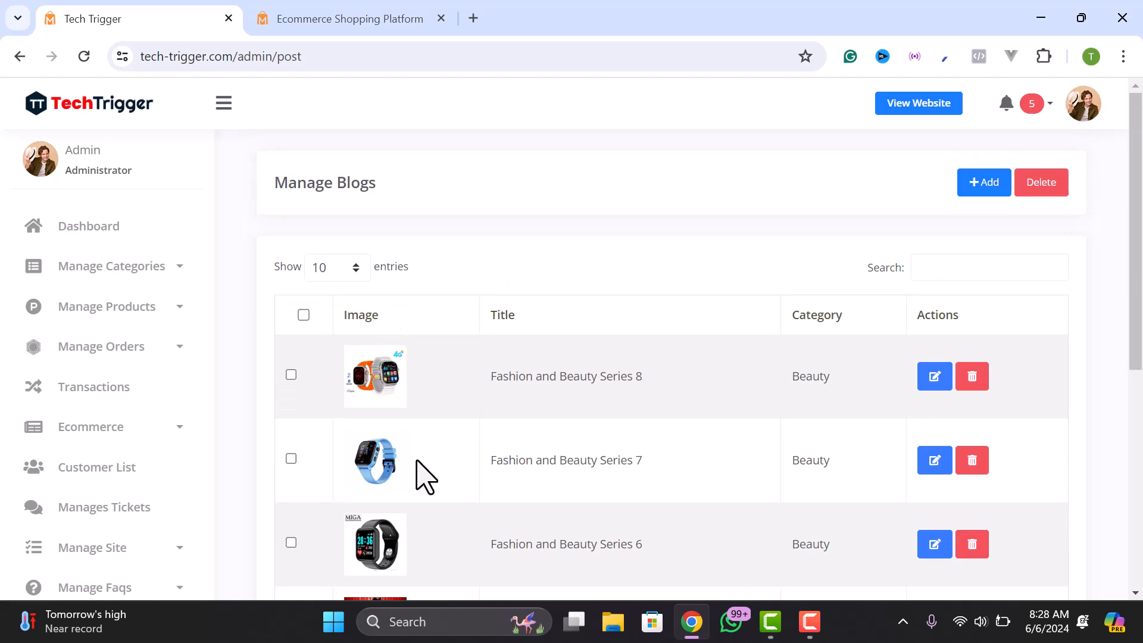
- Reload the storefront home page and scroll to the Our Blog section
{"action": "left_click", "coordinate": [309, 18]}
{"action": "left_click", "coordinate": [162, 115]}
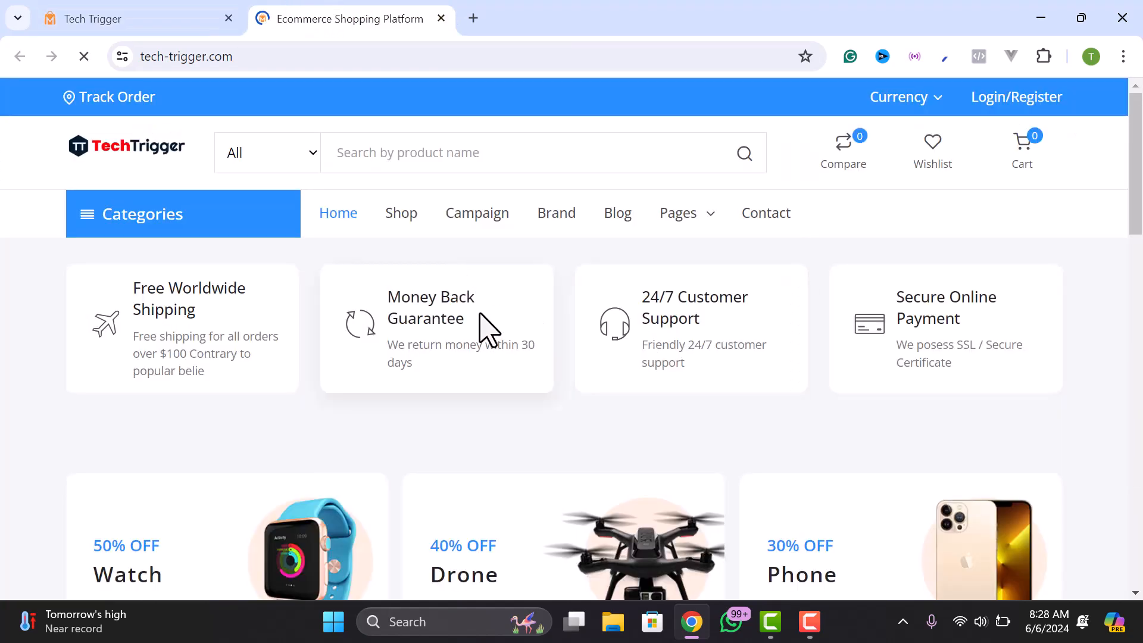
{"action": "scroll", "coordinate": [553, 369], "scroll_direction": "down", "scroll_amount": 10}
{"action": "scroll", "coordinate": [562, 366], "scroll_direction": "down", "scroll_amount": 10}
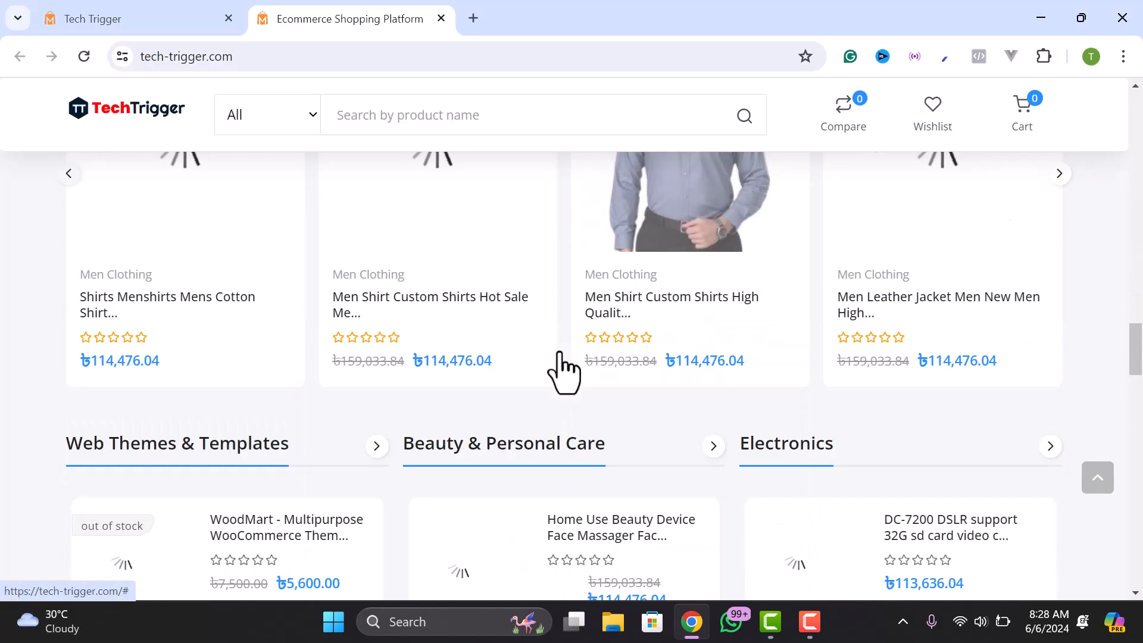
{"action": "scroll", "coordinate": [497, 397], "scroll_direction": "down", "scroll_amount": 15}
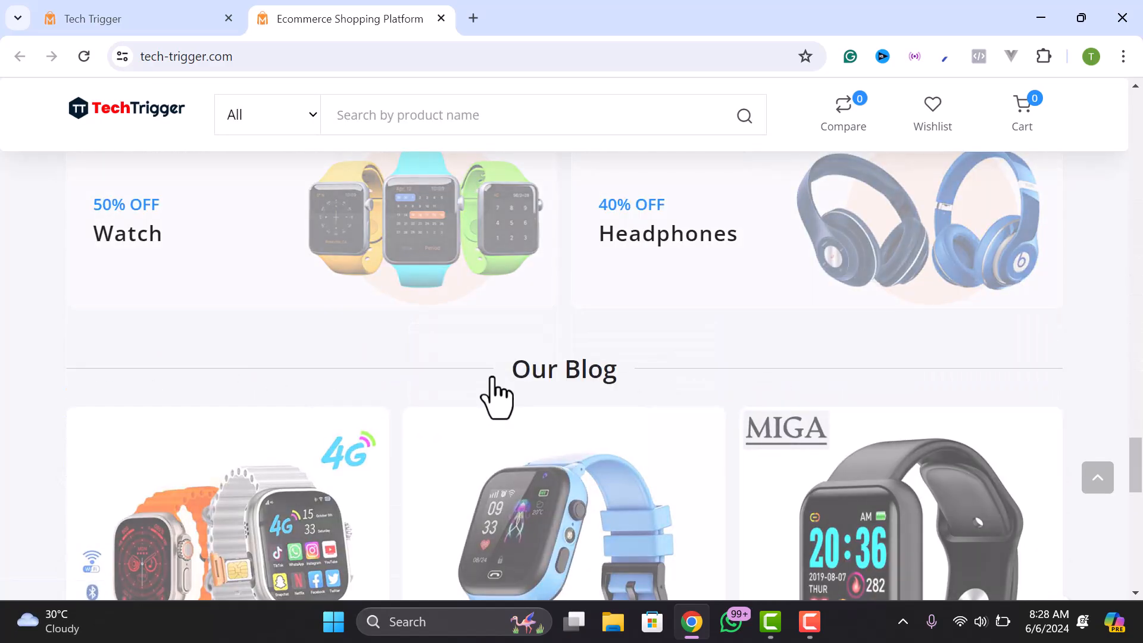
{"action": "scroll", "coordinate": [506, 400], "scroll_direction": "up", "scroll_amount": 3}
{"action": "scroll", "coordinate": [506, 400], "scroll_direction": "up", "scroll_amount": 8}
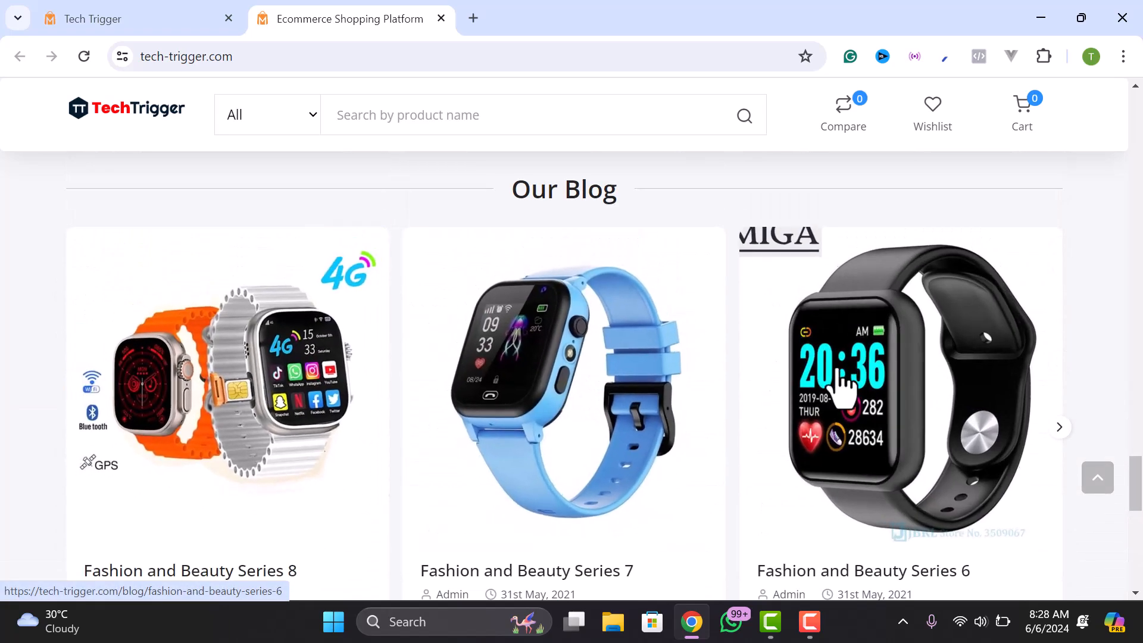
- Read the Fashion and Beauty Series 8 blog post, then return to the admin panel
{"action": "left_click", "coordinate": [278, 396]}
{"action": "scroll", "coordinate": [408, 400], "scroll_direction": "down", "scroll_amount": 3}
{"action": "scroll", "coordinate": [468, 327], "scroll_direction": "down", "scroll_amount": 10}
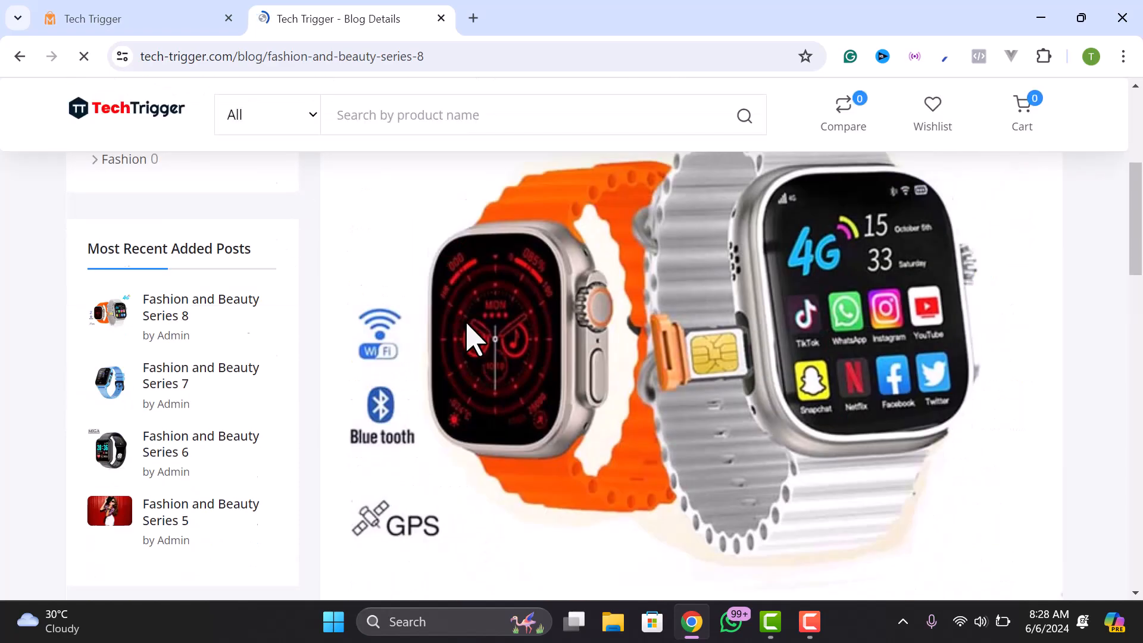
{"action": "scroll", "coordinate": [498, 325], "scroll_direction": "up", "scroll_amount": 10}
{"action": "scroll", "coordinate": [479, 300], "scroll_direction": "up", "scroll_amount": 2}
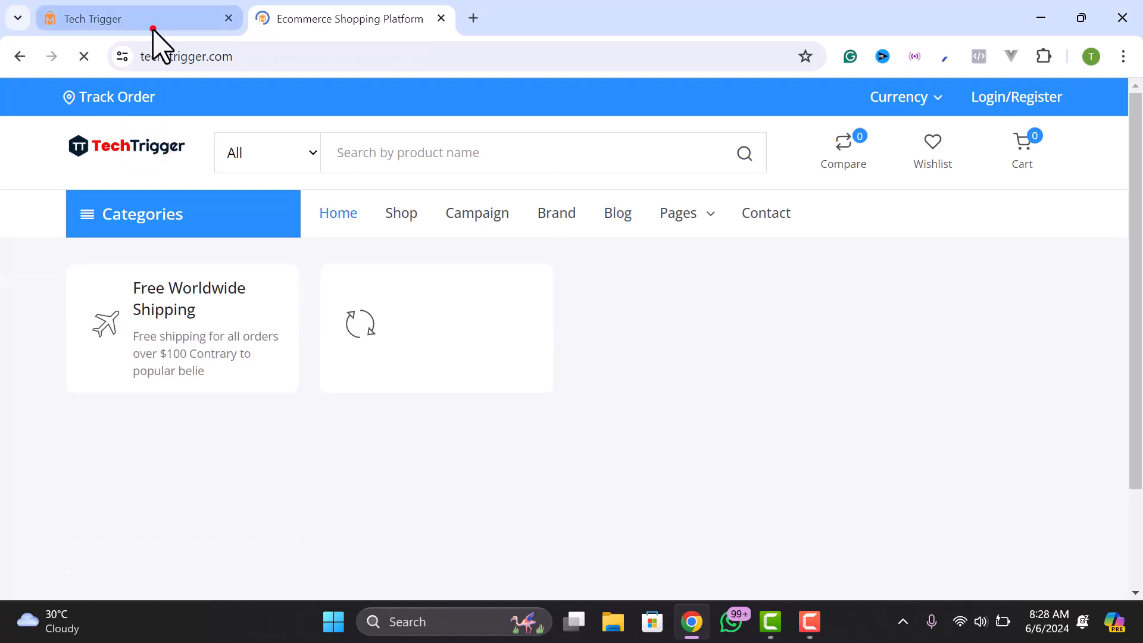
{"action": "left_click", "coordinate": [150, 22]}
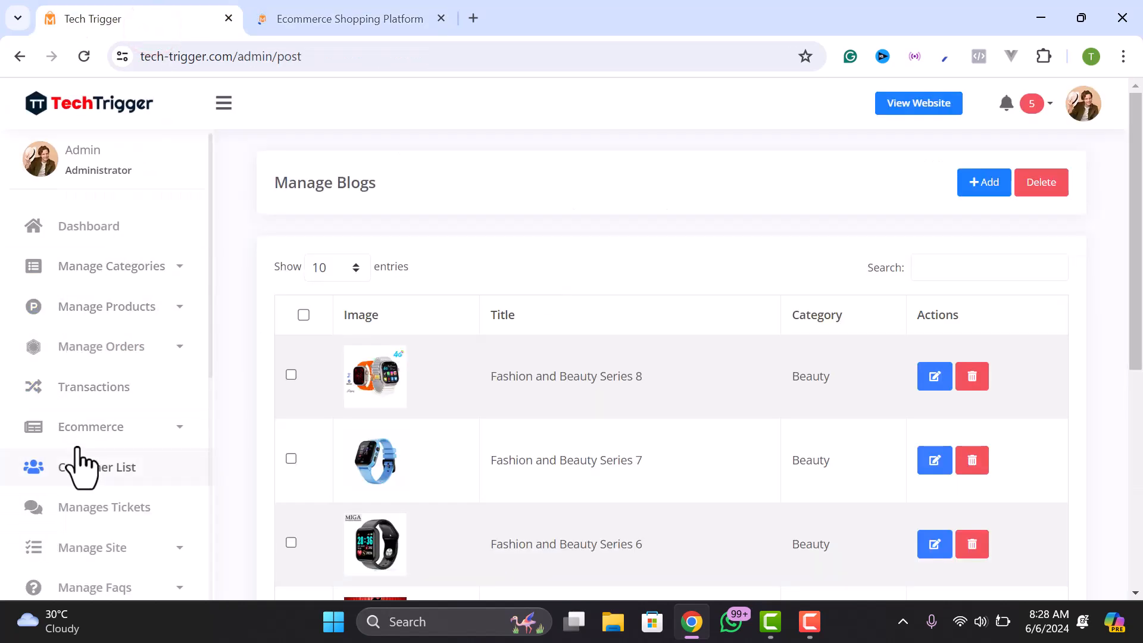
- Open Manage Site > Maintainance, switch Maintainance Mode on and submit
{"action": "scroll", "coordinate": [86, 430], "scroll_direction": "down", "scroll_amount": 9}
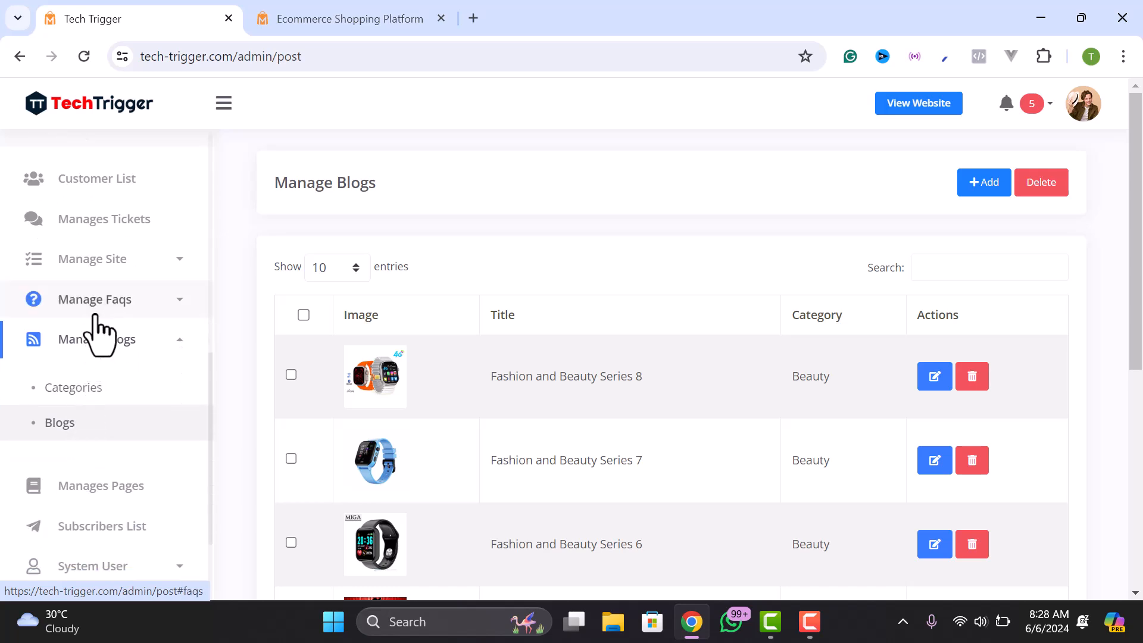
{"action": "left_click", "coordinate": [110, 254]}
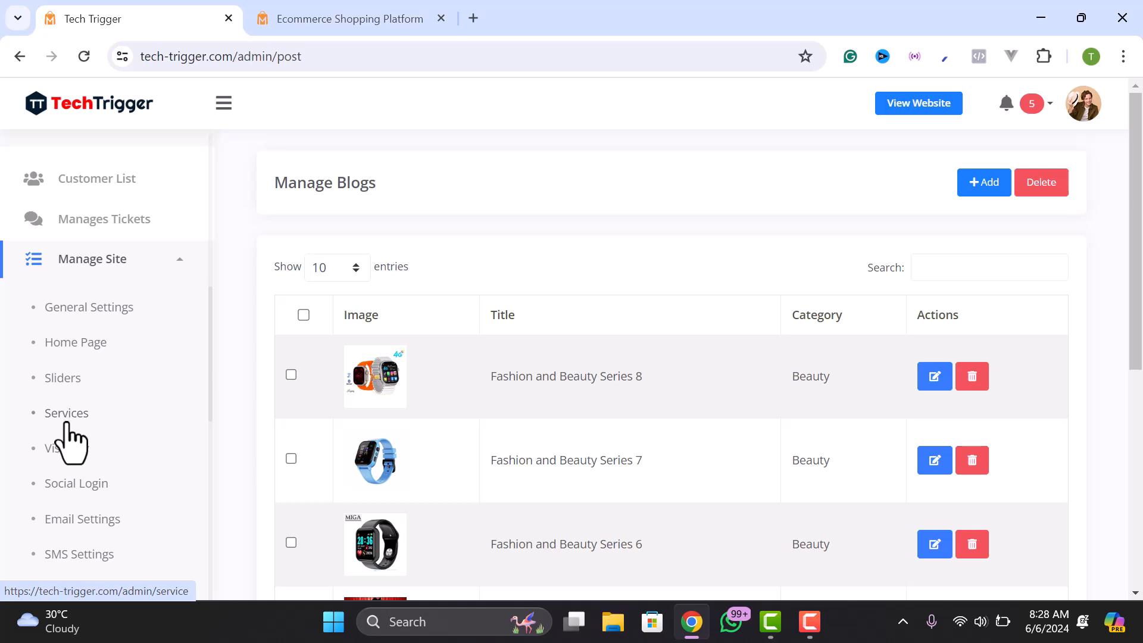
{"action": "scroll", "coordinate": [66, 491], "scroll_direction": "down", "scroll_amount": 1}
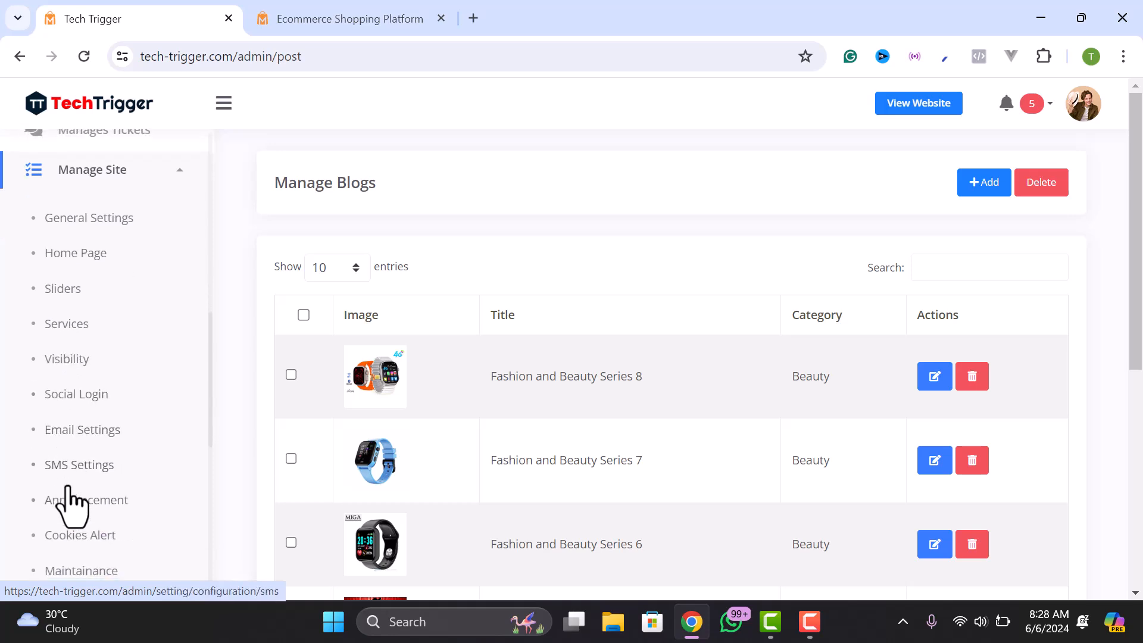
{"action": "scroll", "coordinate": [62, 500], "scroll_direction": "down", "scroll_amount": 1}
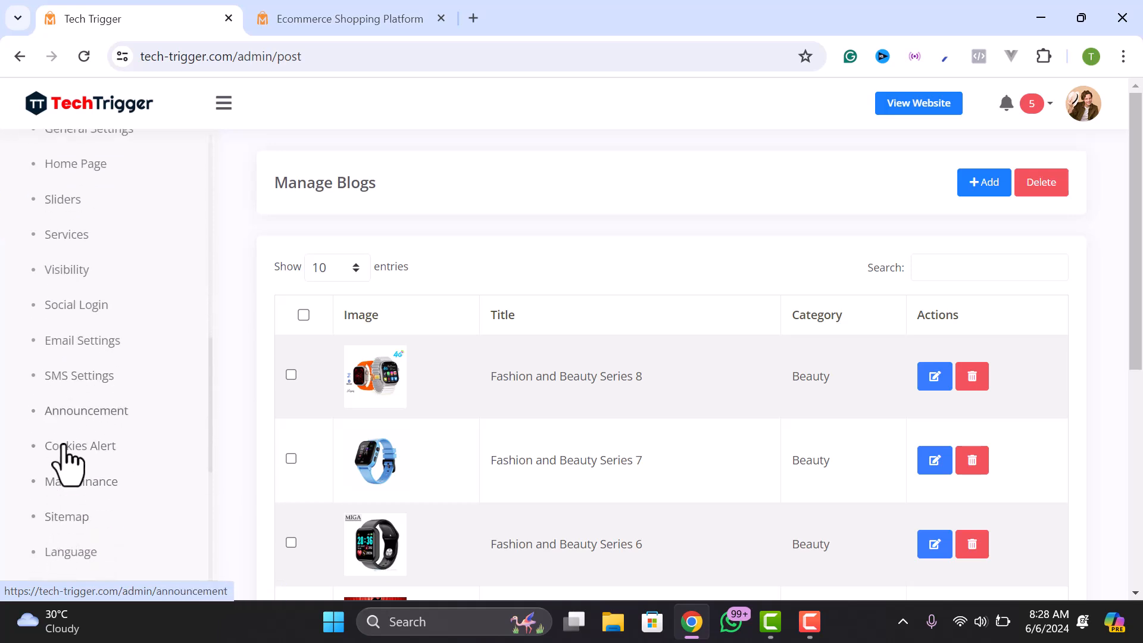
{"action": "scroll", "coordinate": [67, 524], "scroll_direction": "down", "scroll_amount": 1}
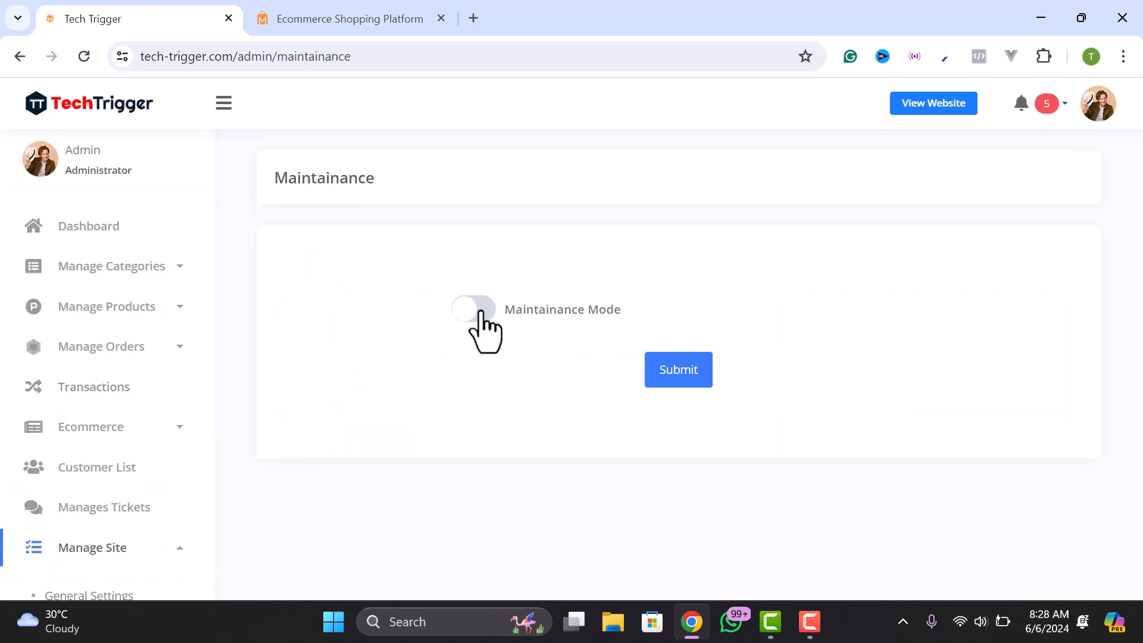
{"action": "left_click", "coordinate": [480, 309]}
{"action": "scroll", "coordinate": [625, 439], "scroll_direction": "down", "scroll_amount": 5}
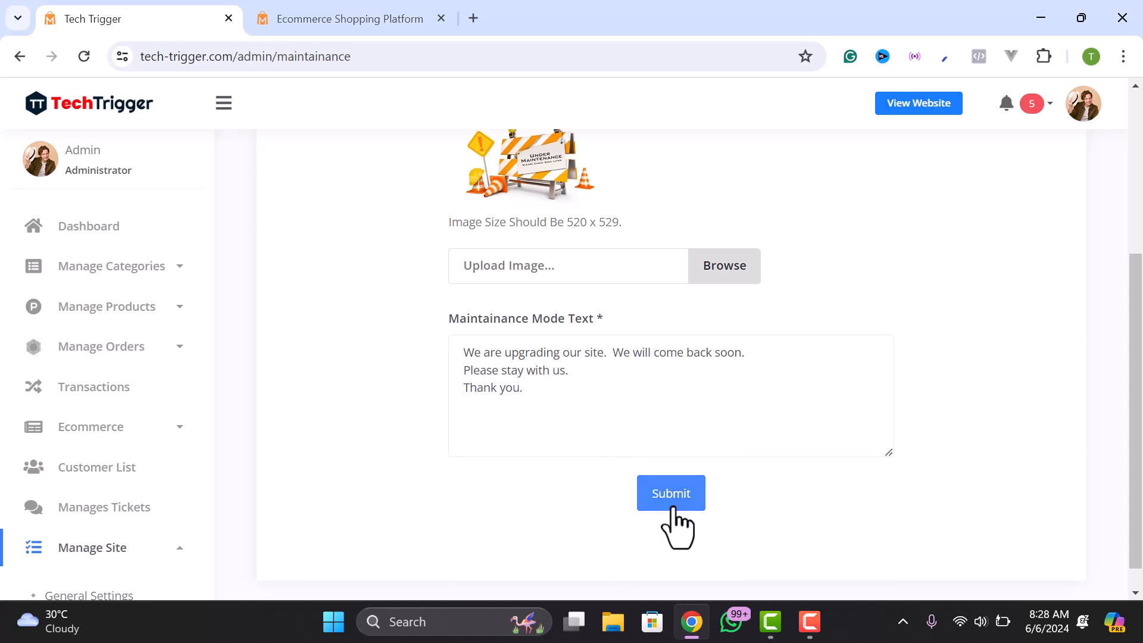
{"action": "left_click", "coordinate": [346, 14]}
- Confirm the storefront shows the Under Maintenance page, then return to the admin panel
{"action": "left_click", "coordinate": [93, 53]}
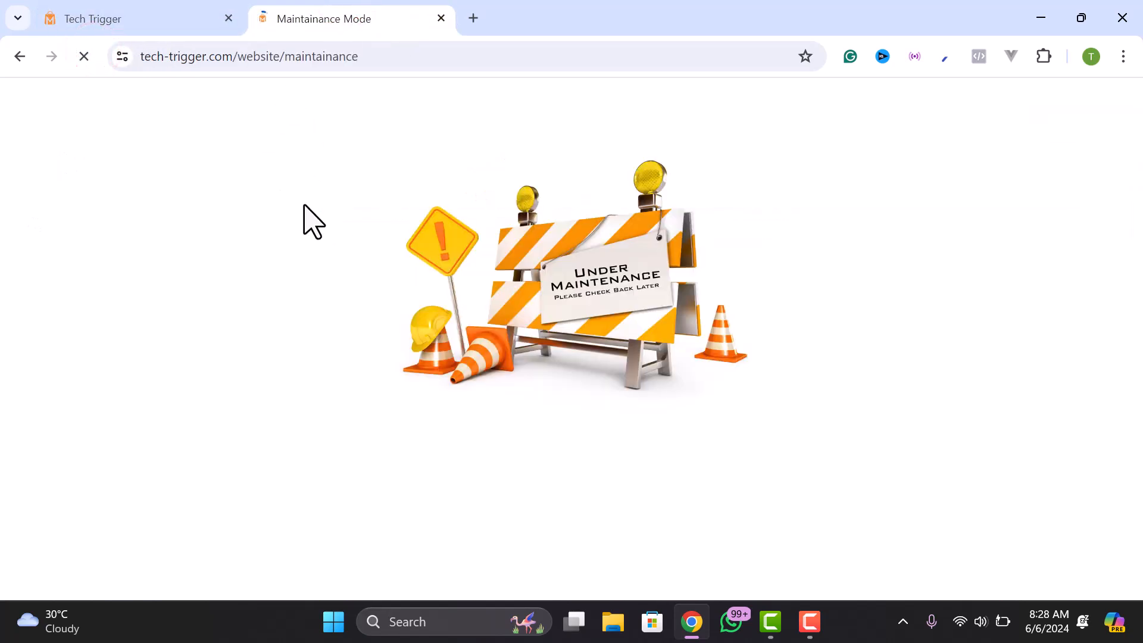
{"action": "left_click", "coordinate": [153, 26]}
{"action": "scroll", "coordinate": [107, 417], "scroll_direction": "down", "scroll_amount": 5}
{"action": "scroll", "coordinate": [60, 345], "scroll_direction": "down", "scroll_amount": 1}
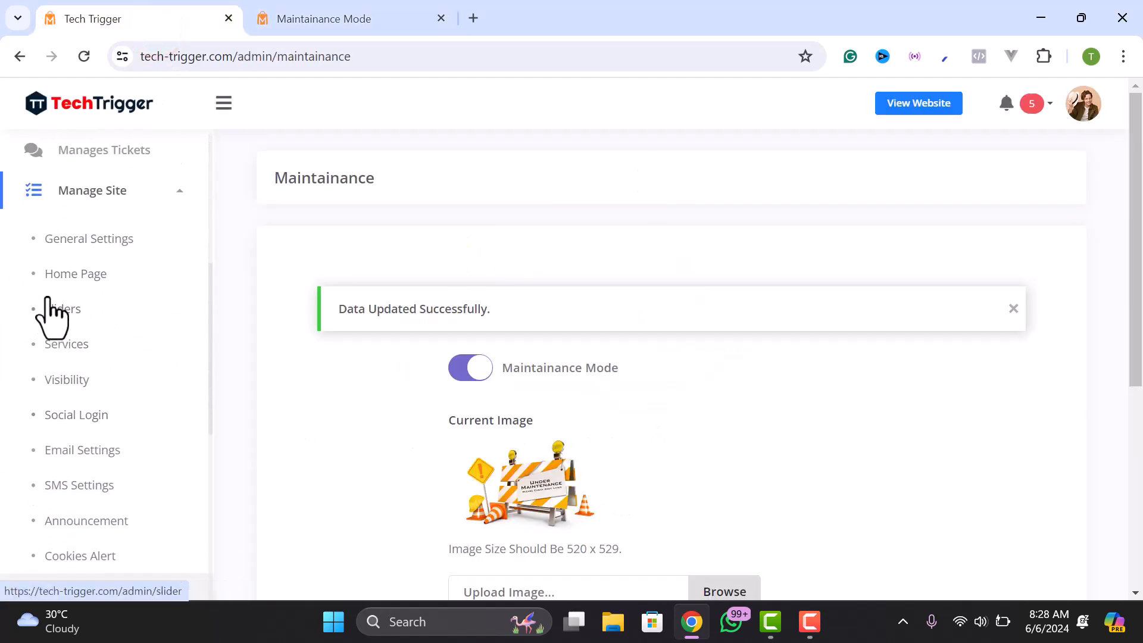
{"action": "scroll", "coordinate": [77, 476], "scroll_direction": "up", "scroll_amount": 6}
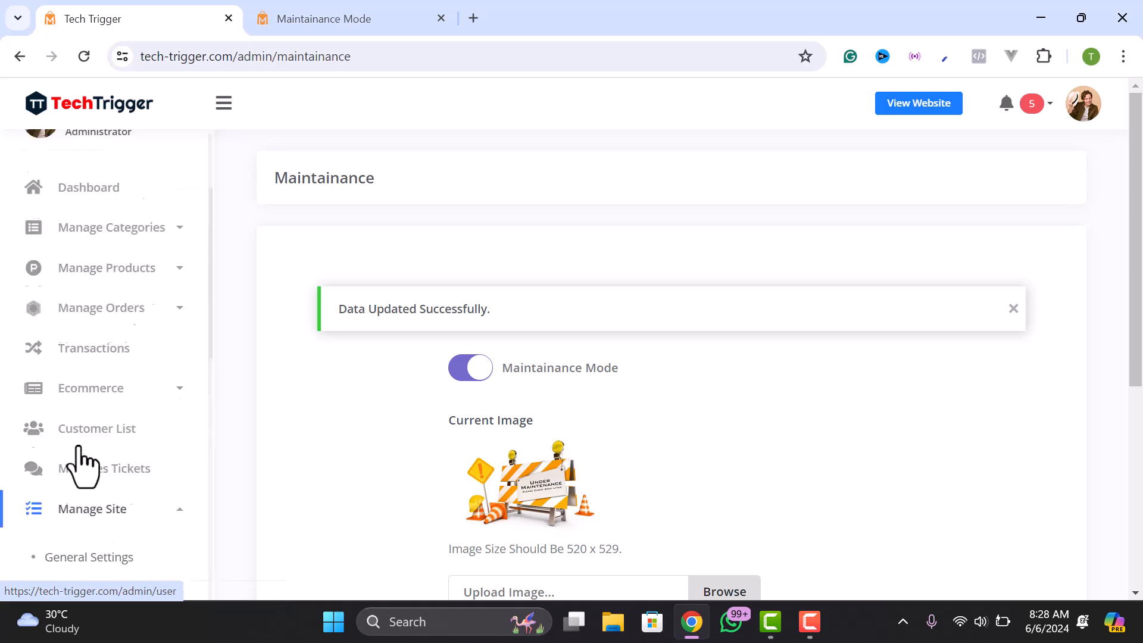